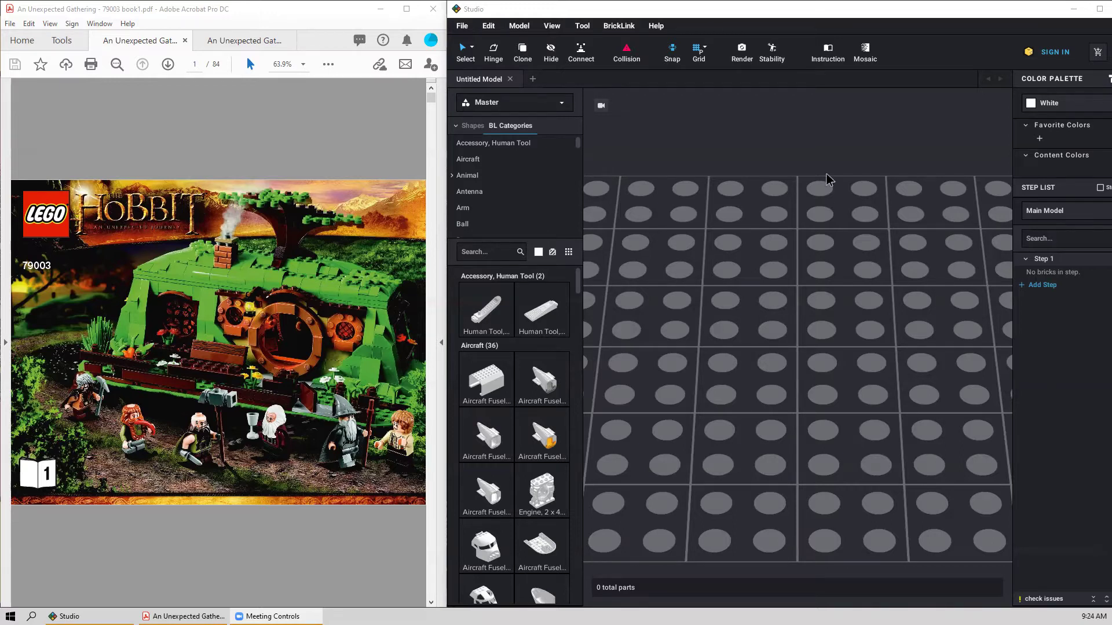
Open the import of an official LEGO set and enter set number 79003.
left_click(466, 28)
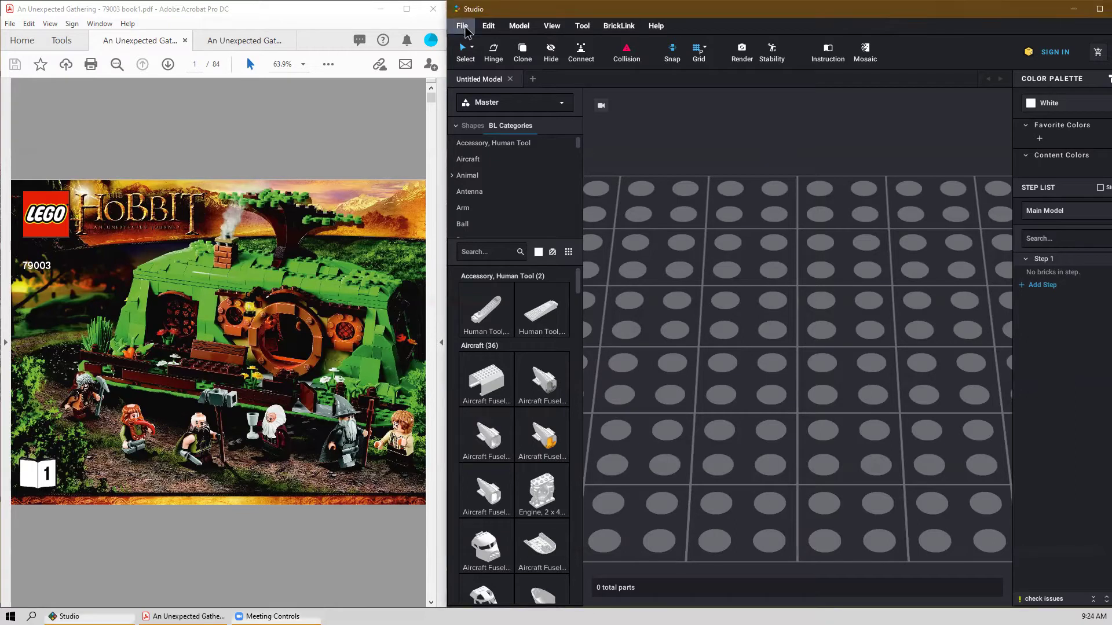
mouse_move(494, 118)
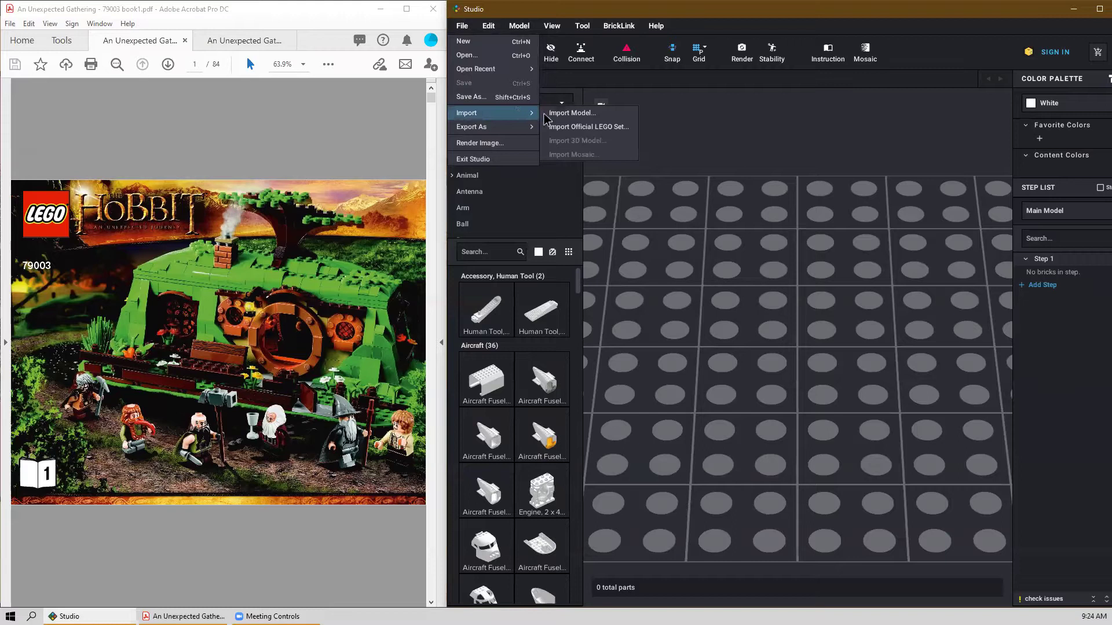
left_click(585, 127)
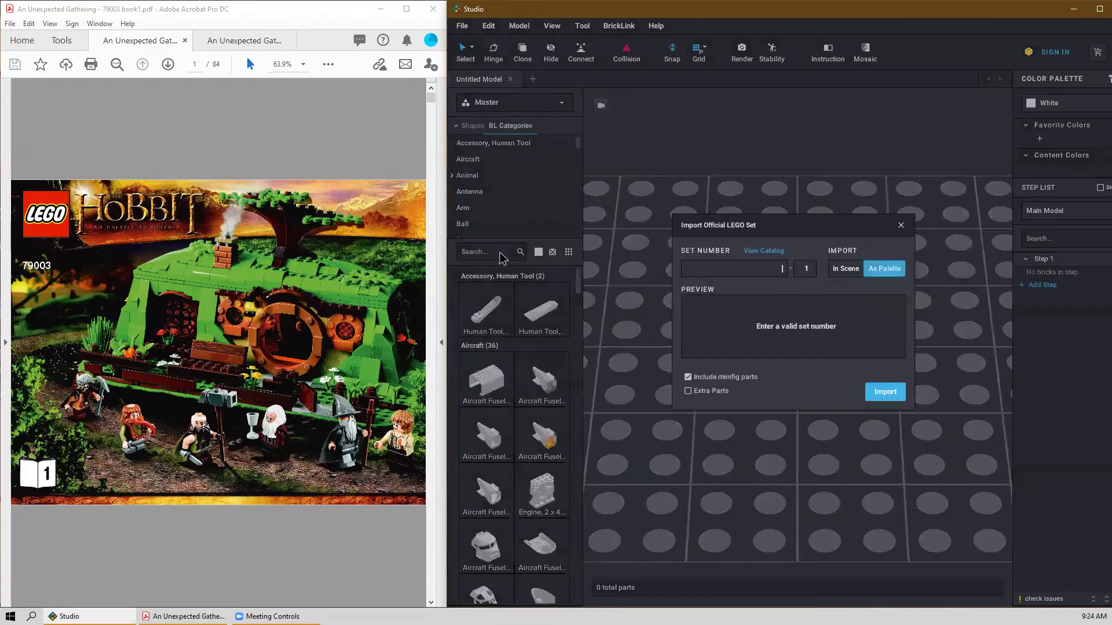
left_click(727, 265)
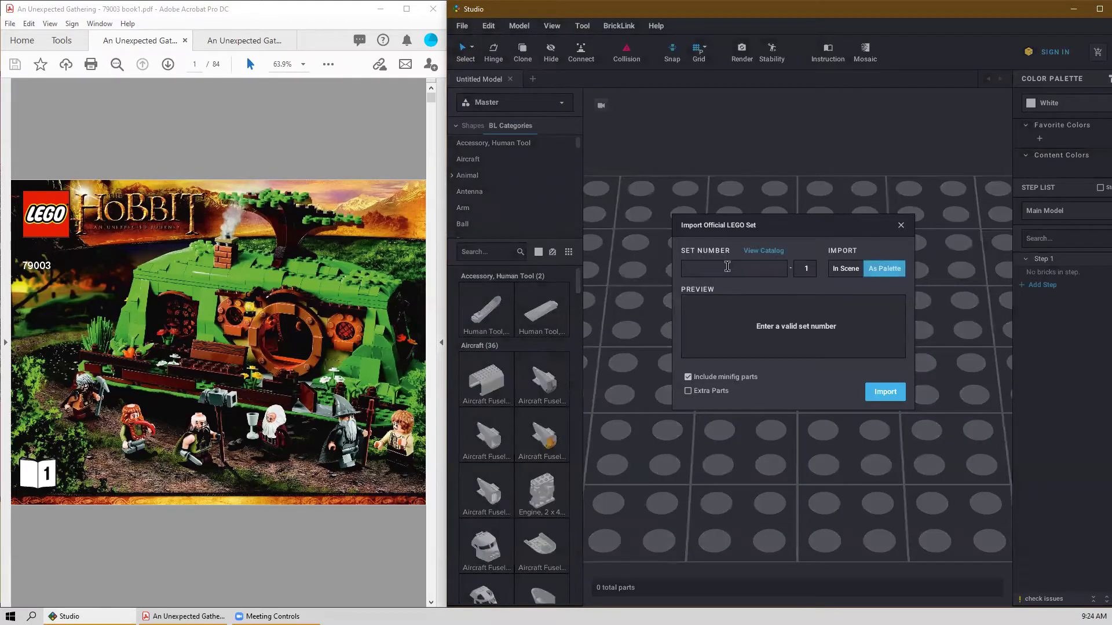
type("7")
key("BackSpace")
type("79")
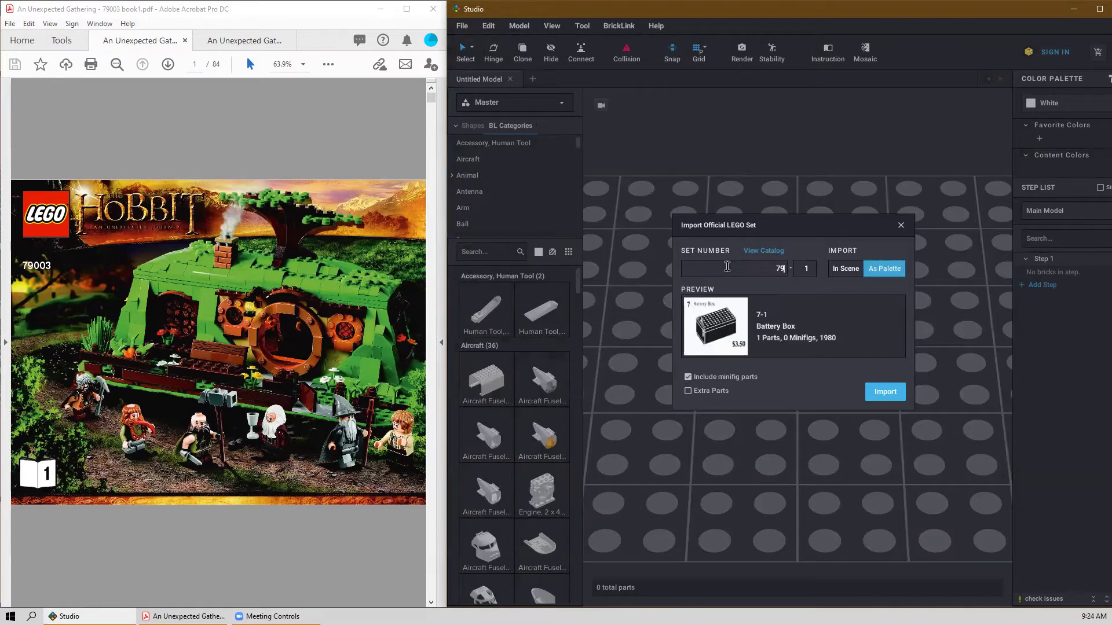
type("003")
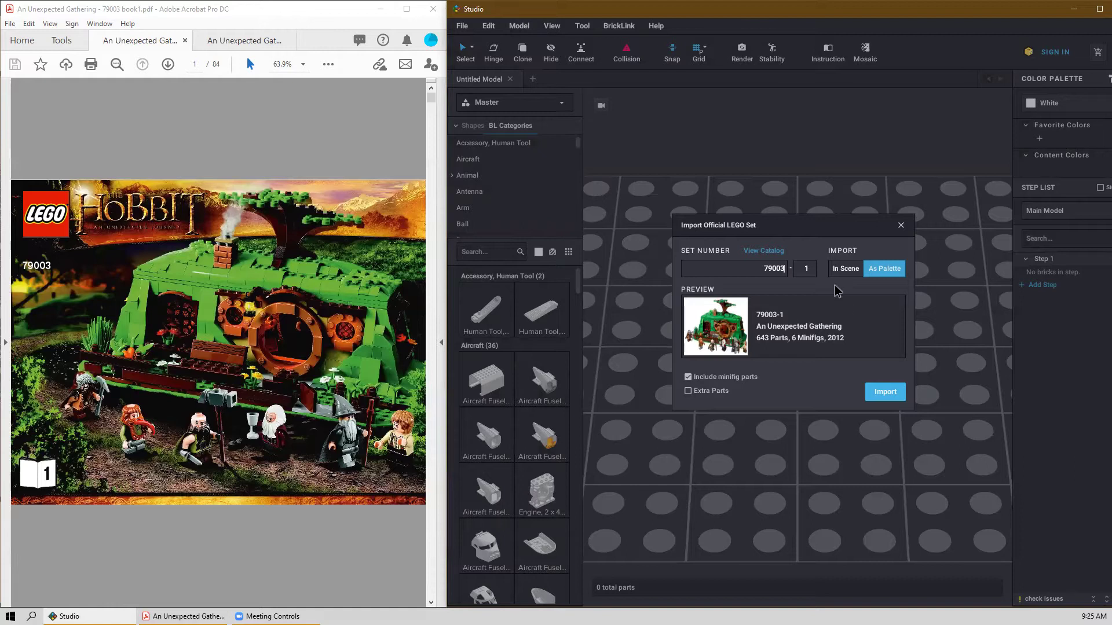
Import set 79003-1 as a palette and close the import report.
left_click_drag(767, 268, 781, 268)
left_click(780, 312)
left_click(688, 377)
left_click(845, 268)
left_click(877, 271)
left_click(884, 393)
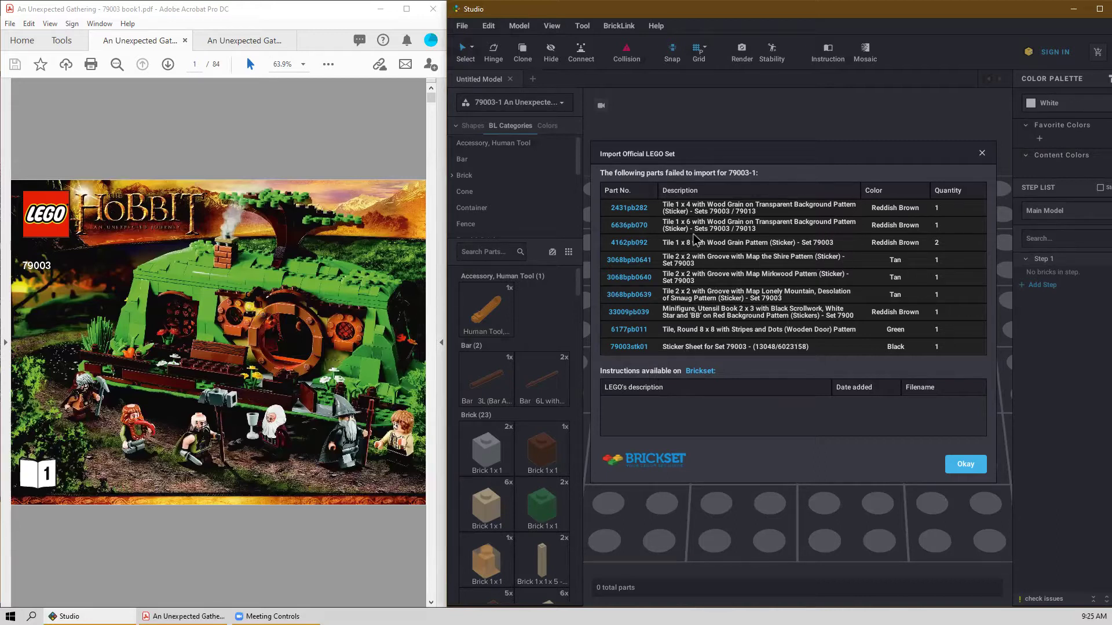
left_click(962, 466)
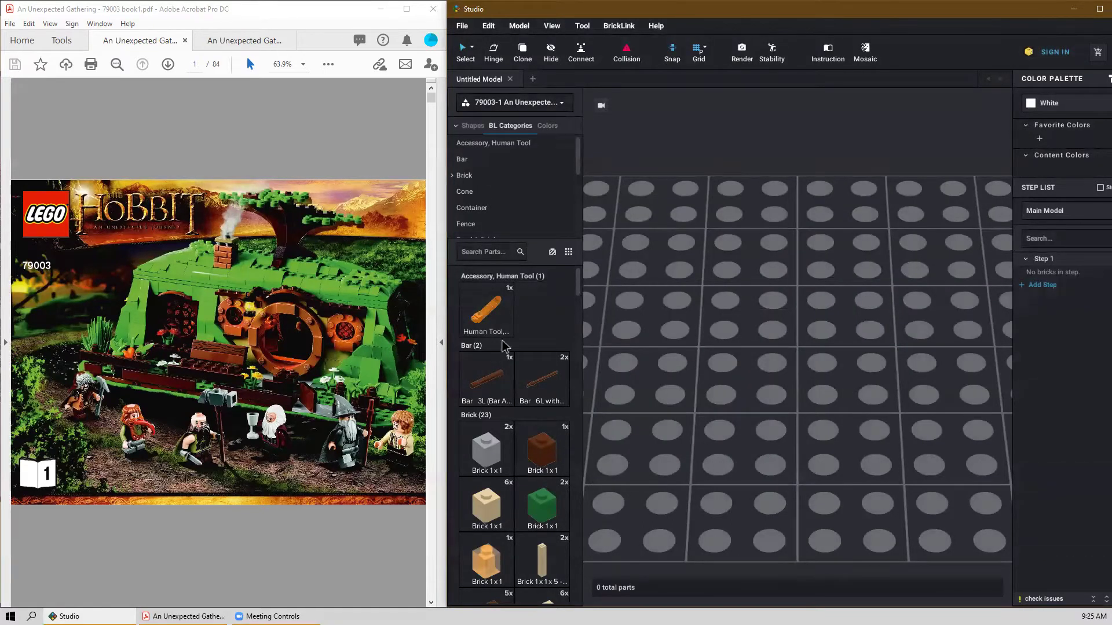
Bring up building step 1 on page 4 of the instruction PDF.
scroll(754, 350, "down", 2)
scroll(754, 349, "down", 3)
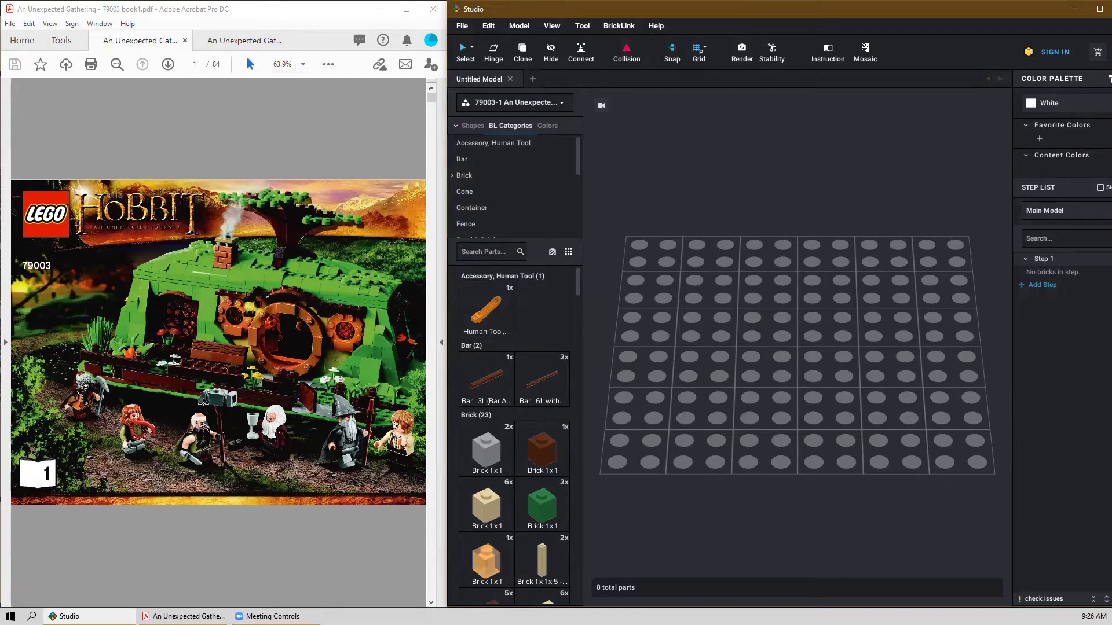
scroll(204, 403, "down", 1)
scroll(203, 402, "down", 2)
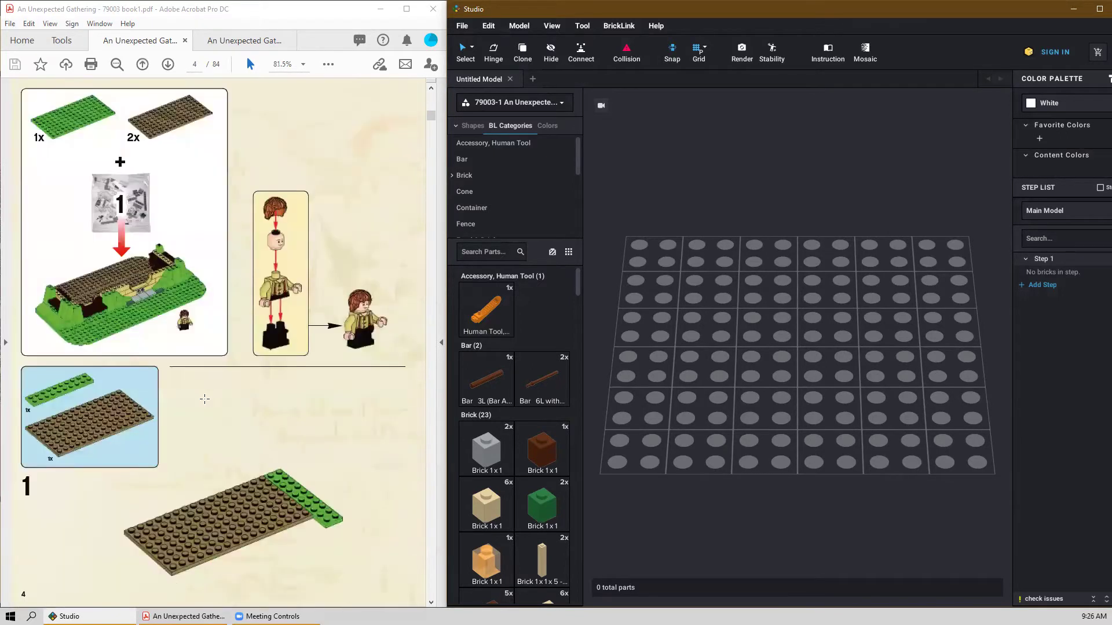
scroll(204, 399, "up", 1)
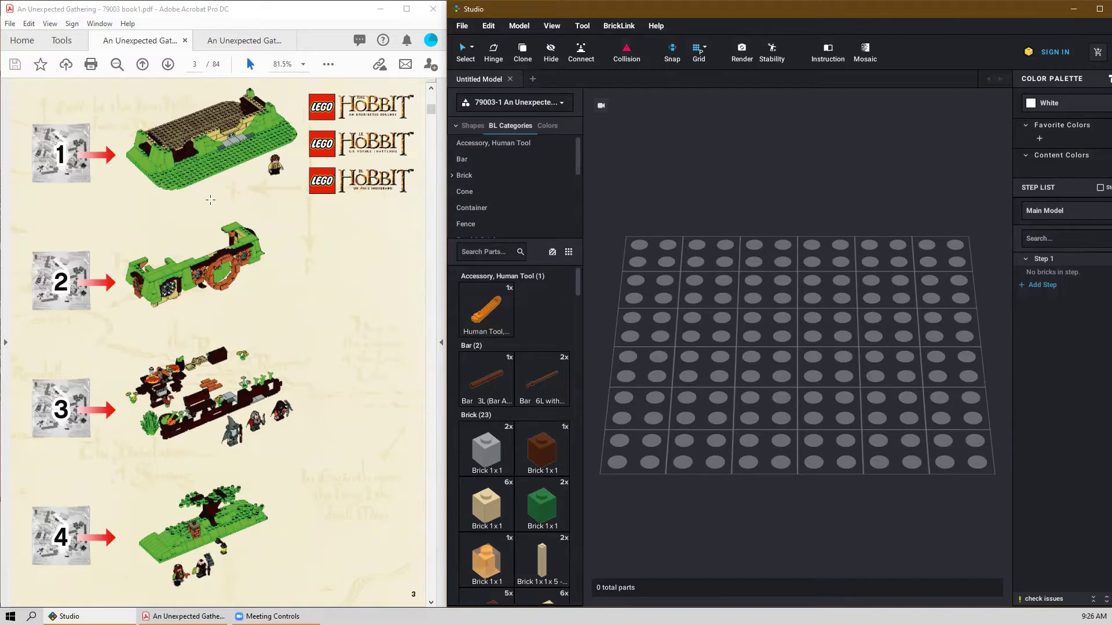
scroll(185, 408, "down", 1)
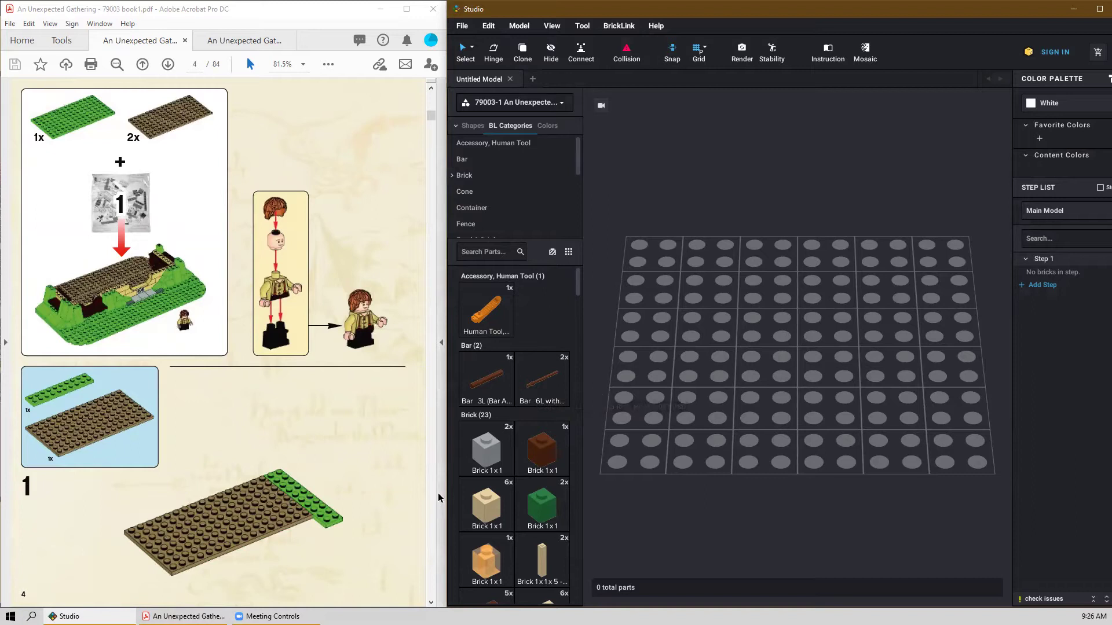
Place one dark tan Plate 8 x 16 from the set palette on the empty baseplate grid.
scroll(504, 493, "down", 10)
scroll(504, 492, "down", 15)
scroll(512, 491, "down", 15)
scroll(515, 495, "down", 15)
scroll(523, 501, "down", 5)
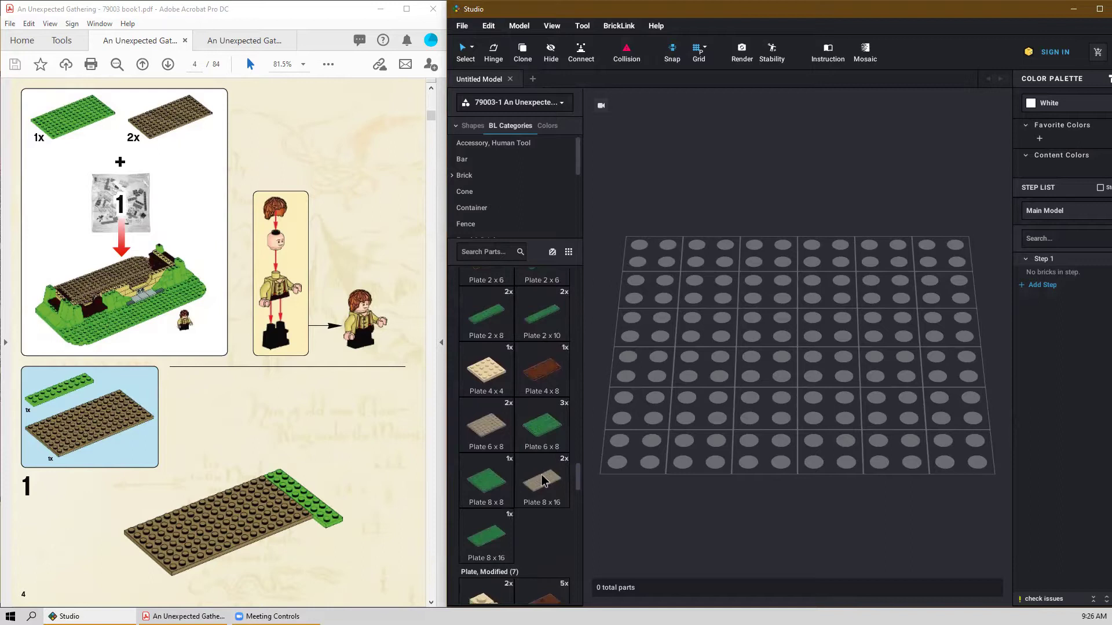
left_click(539, 481)
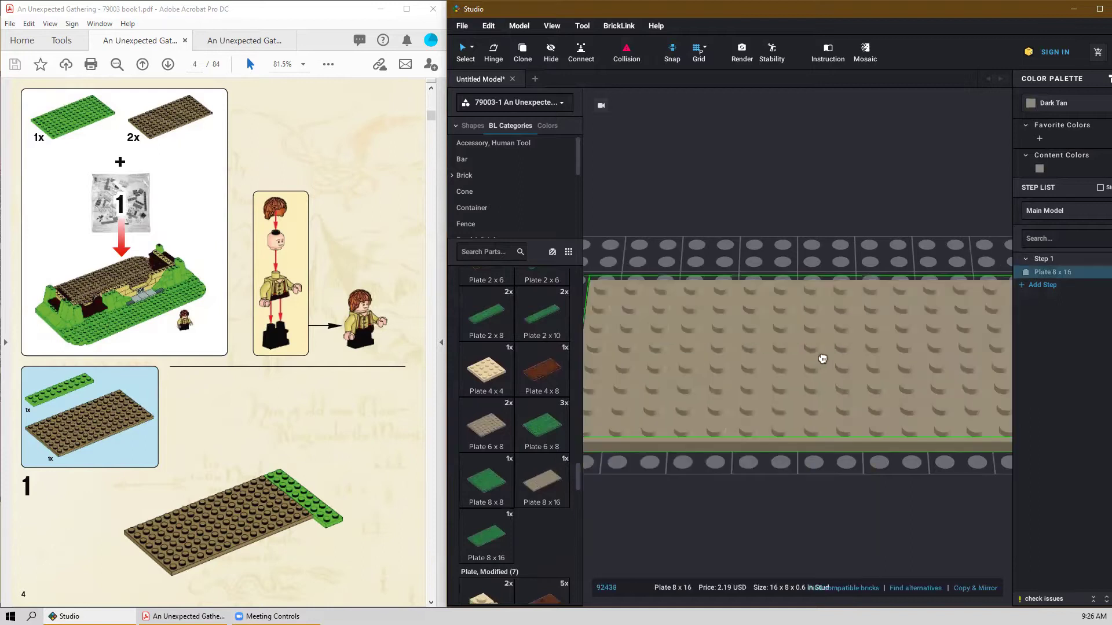
left_click(768, 332)
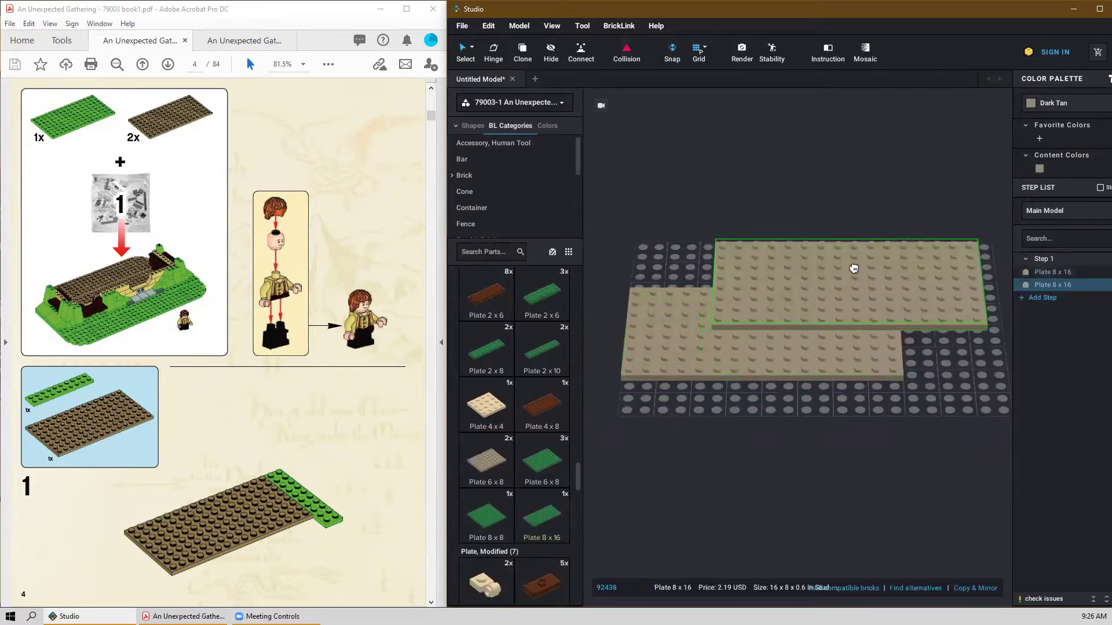
key("Escape")
Attach a green Plate 2 x 10 along the short edge of the dark tan plate, extending past its front long side.
right_click_drag(781, 268, 782, 308)
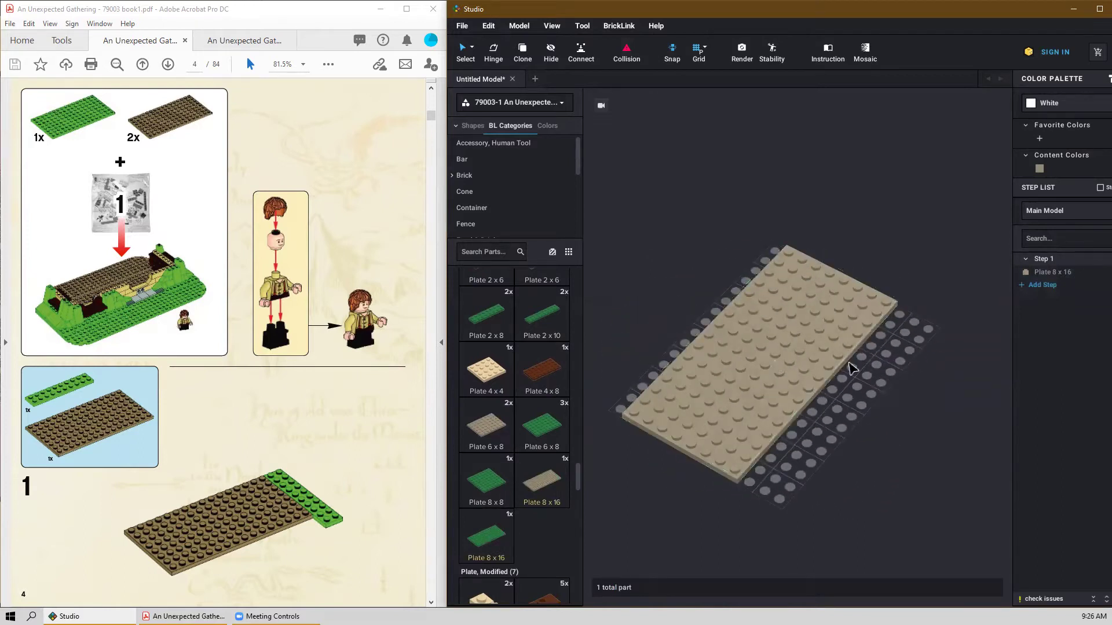
mouse_move(898, 374)
middle_mouse_down()
mouse_move(939, 357)
mouse_move(894, 270)
mouse_move(919, 384)
mouse_move(886, 385)
middle_mouse_up()
middle_click_drag(787, 422, 814, 396)
right_click_drag(814, 396, 849, 367)
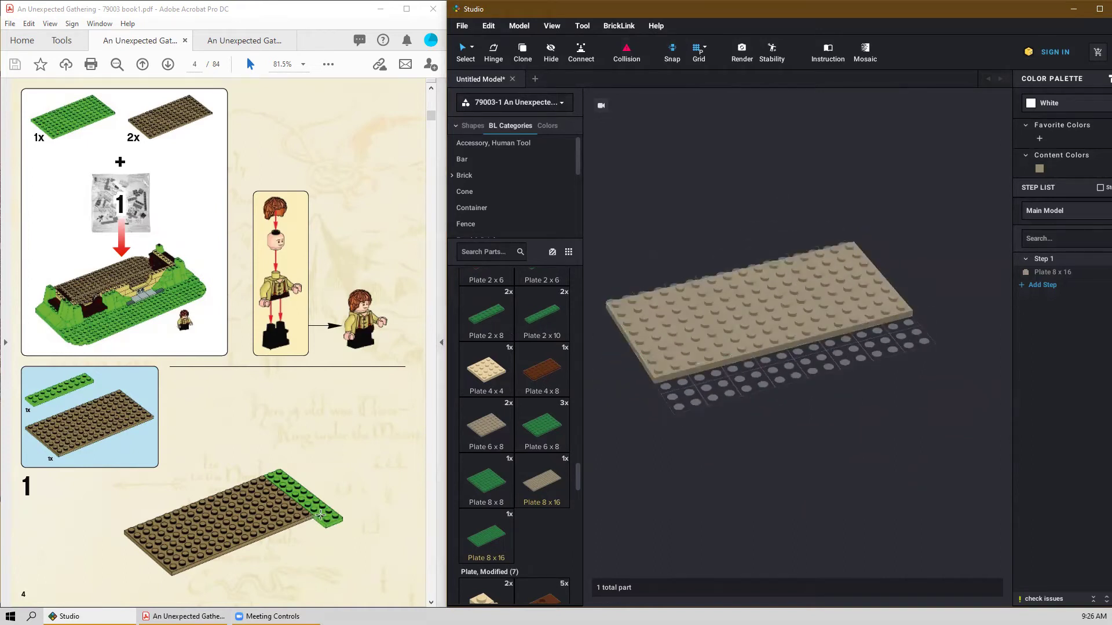
left_click_drag(559, 330, 914, 280)
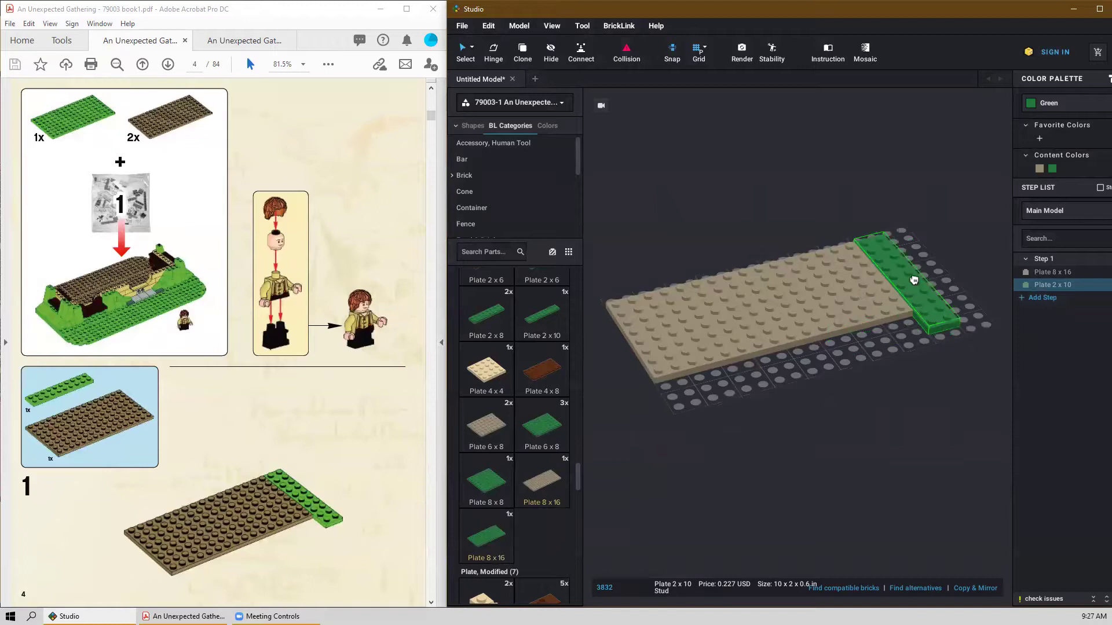
left_click(914, 280)
key("Escape")
Following building step 2, place a green Plate 1 x 4 on the back corner, bridging the dark tan and green plates.
right_click_drag(883, 362, 881, 420)
scroll(909, 388, "up", 2)
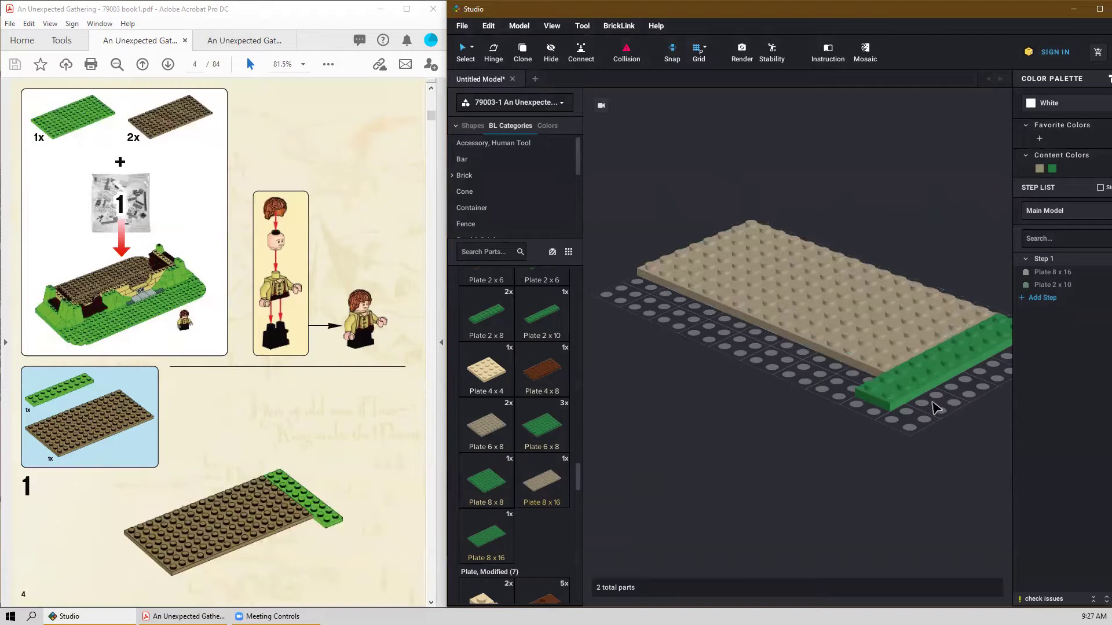
scroll(307, 458, "down", 2)
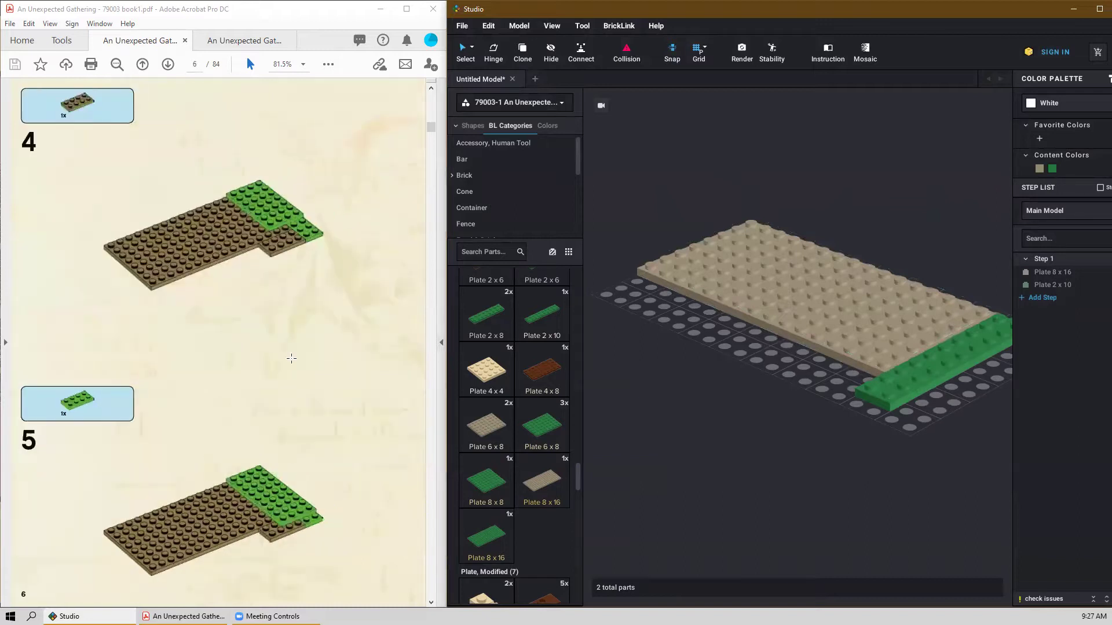
scroll(247, 216, "up", 1)
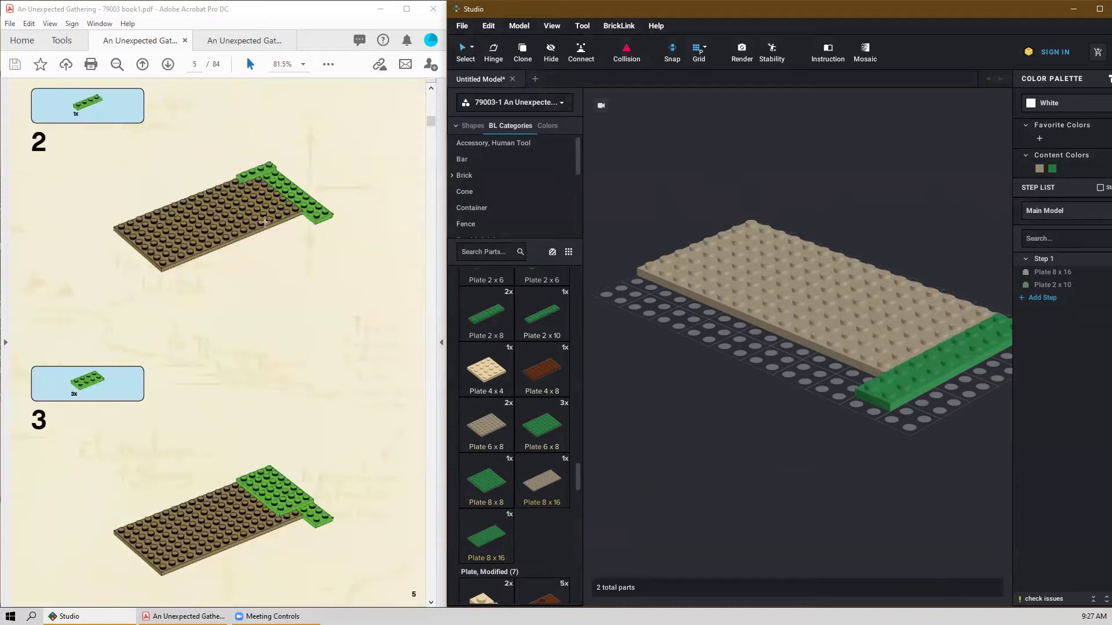
scroll(539, 417, "up", 5)
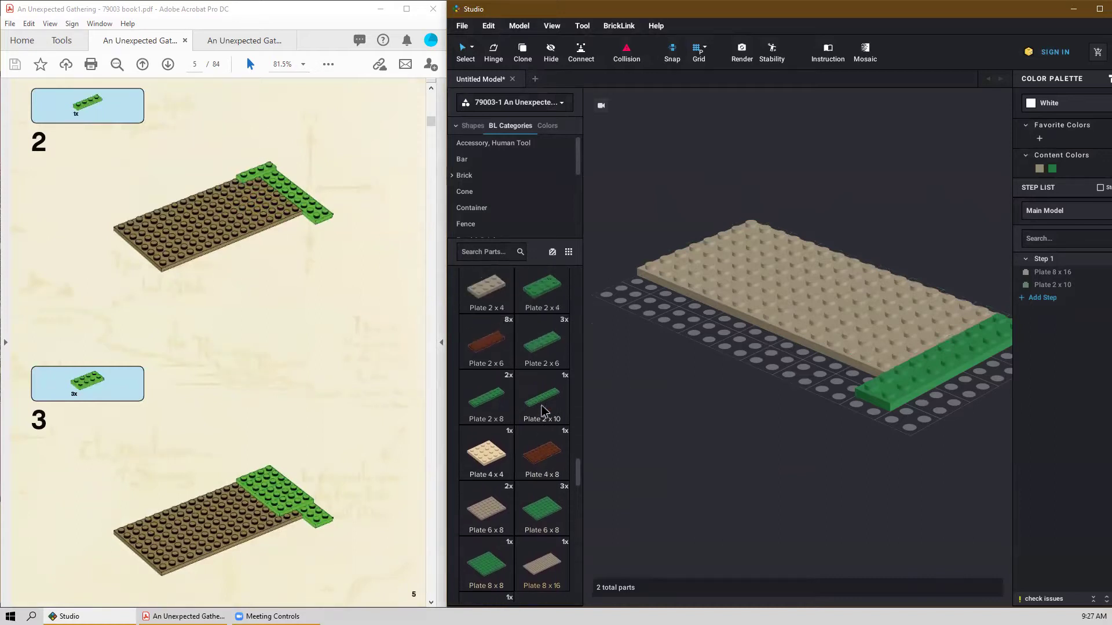
scroll(544, 386, "up", 3)
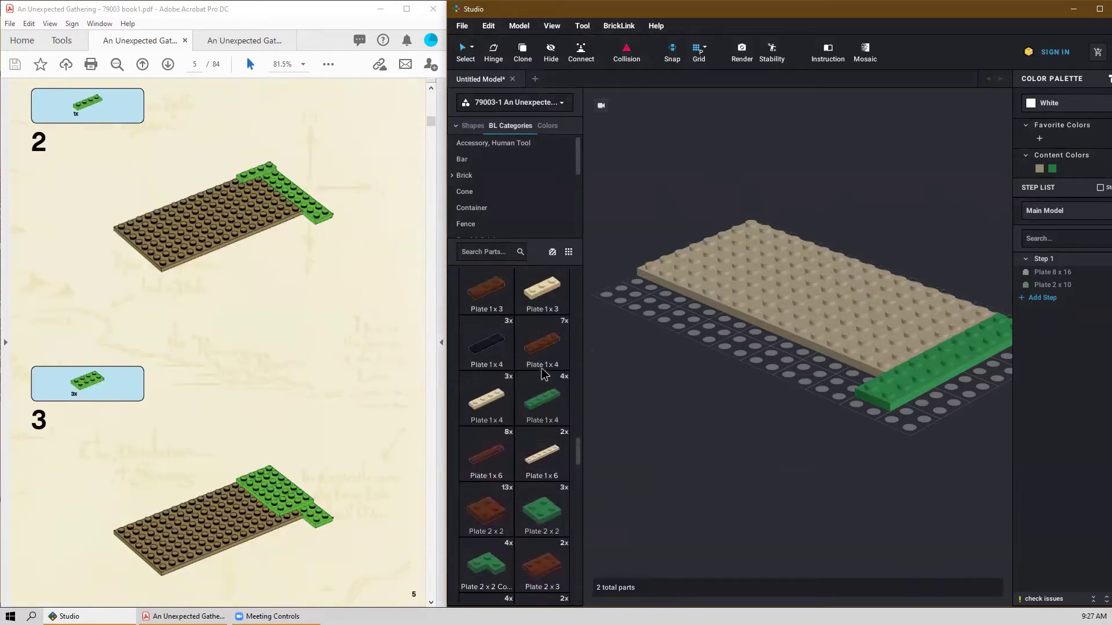
left_click_drag(542, 407, 747, 338)
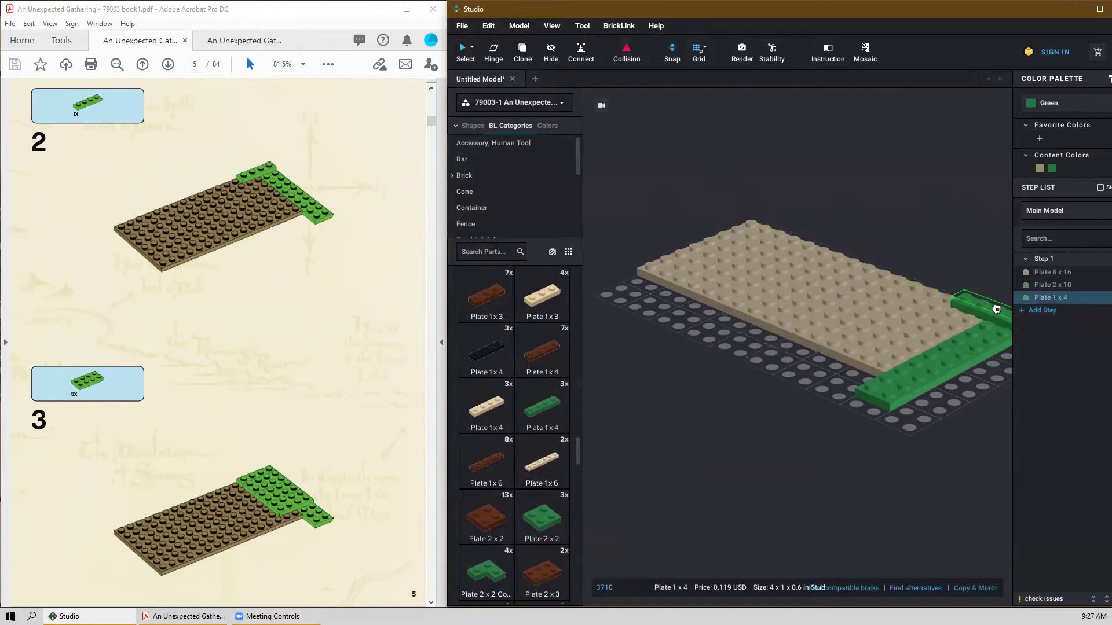
left_click(996, 308)
key("Escape")
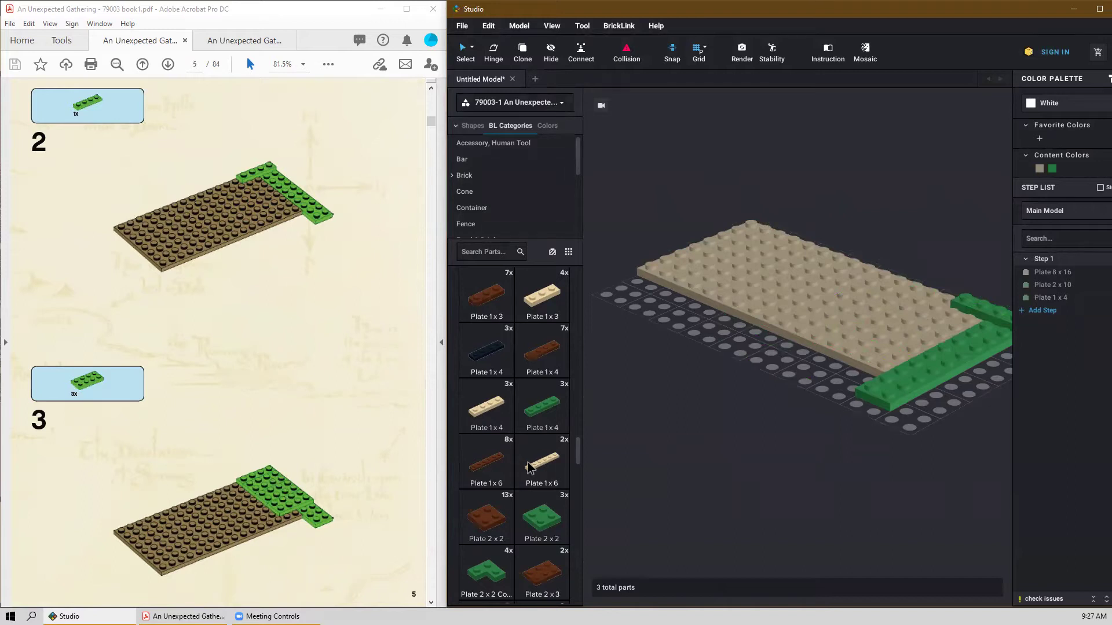
Following building step 3, place three green Plate 2 x 4 pieces side by side, continuing from the 1 x 4 across the joint.
scroll(538, 468, "down", 4)
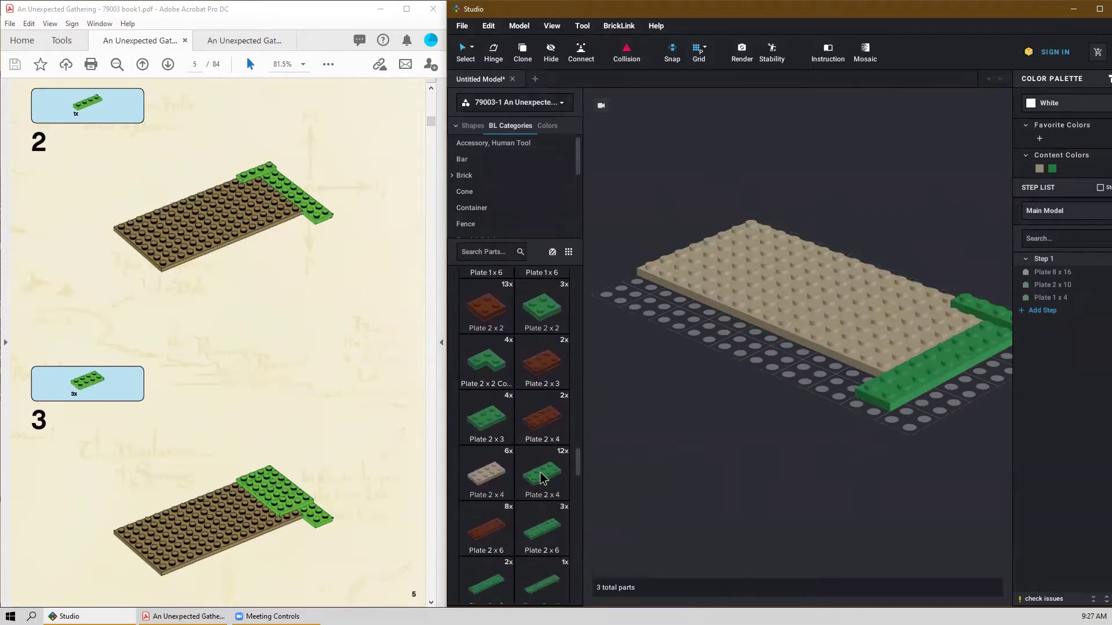
left_click(541, 477)
left_click(971, 325)
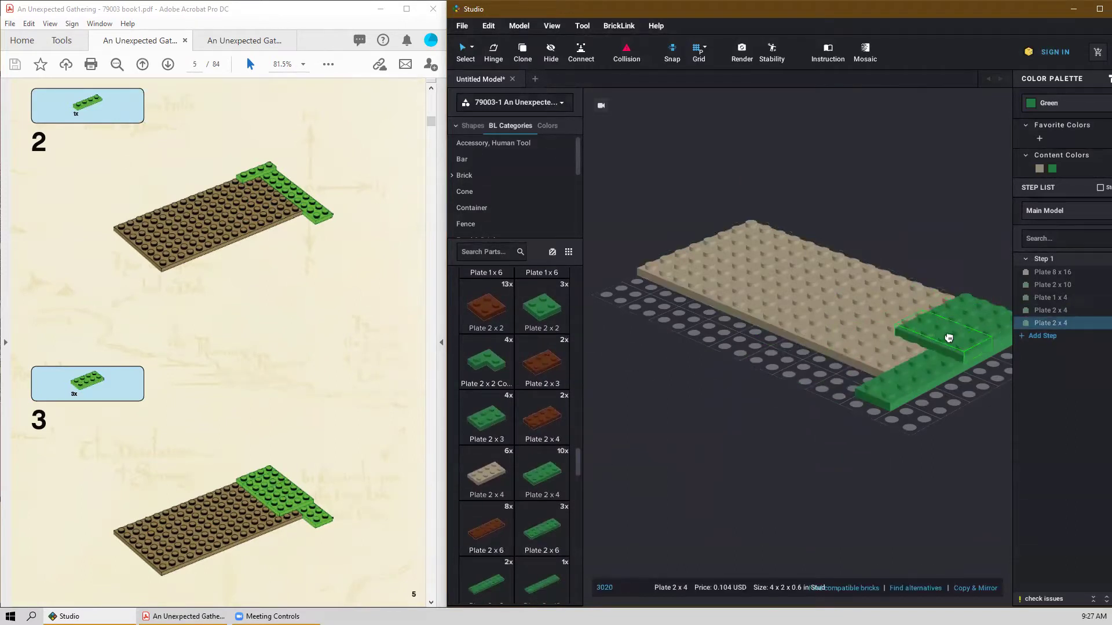
left_click(924, 344)
left_click(919, 350)
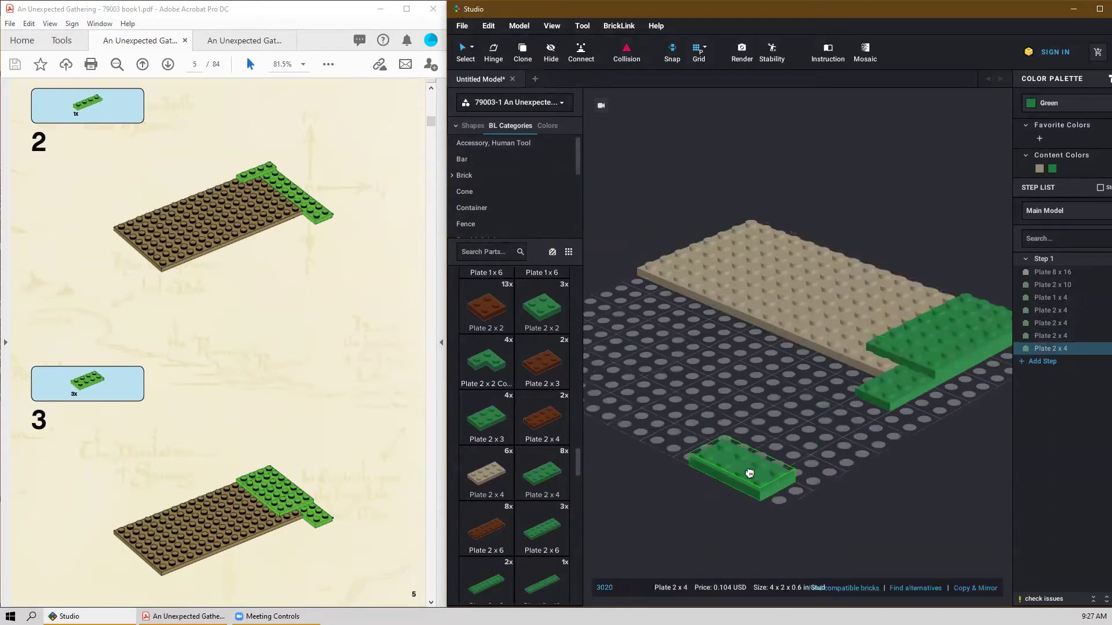
middle_click_drag(772, 496, 737, 503)
scroll(748, 468, "down", 2)
key("Escape")
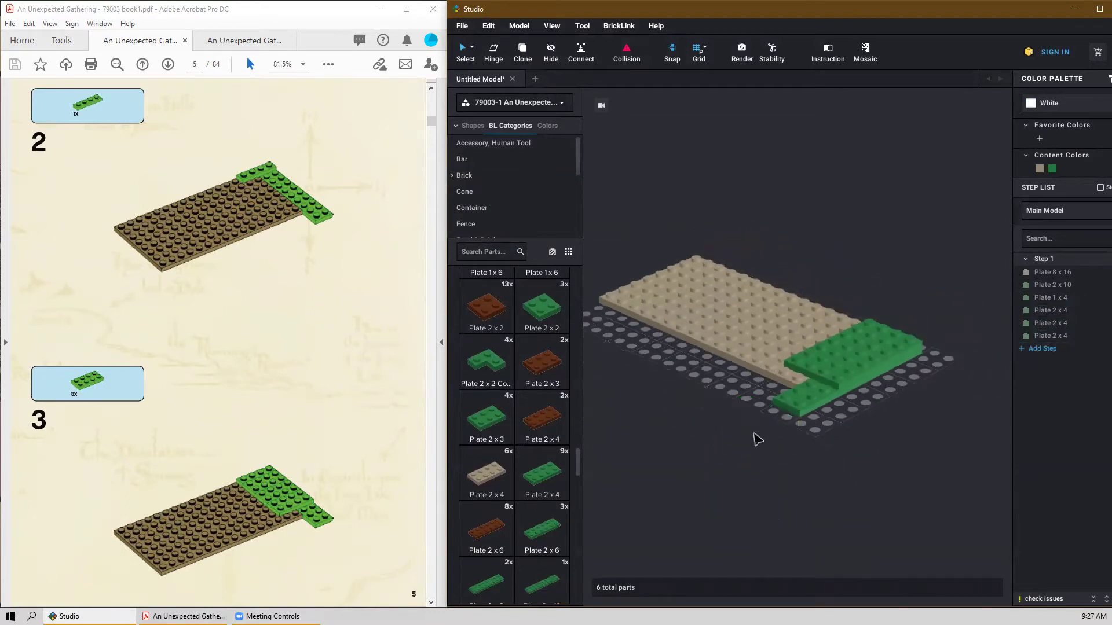
Add the green Plate 2 x 4 of building step 5 on top, in front of the three already placed.
right_click_drag(703, 423, 737, 454)
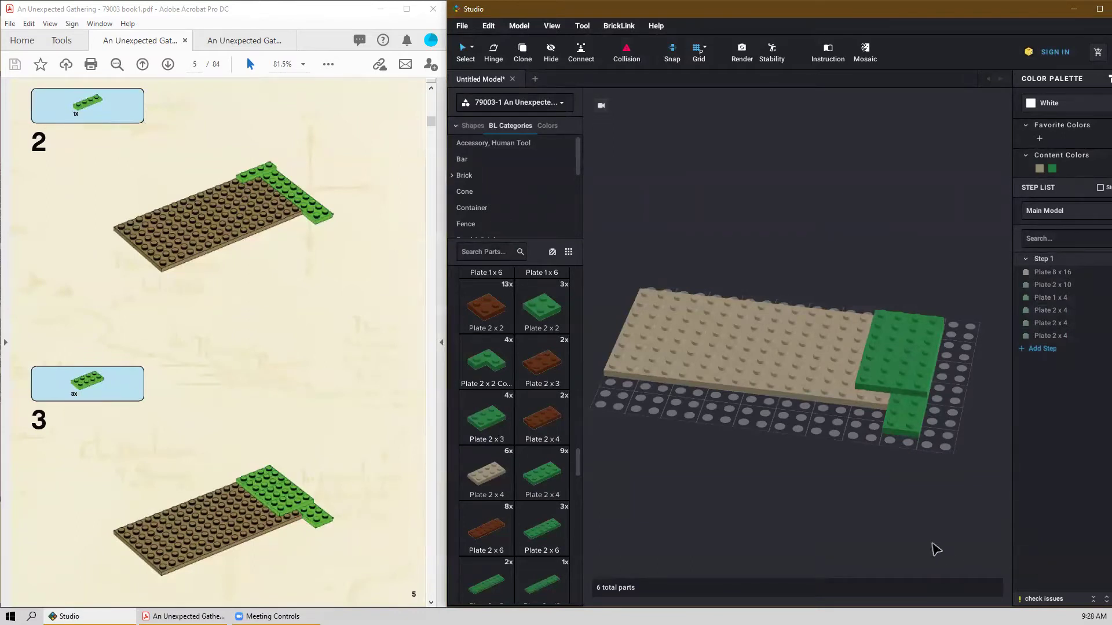
scroll(345, 416, "down", 2)
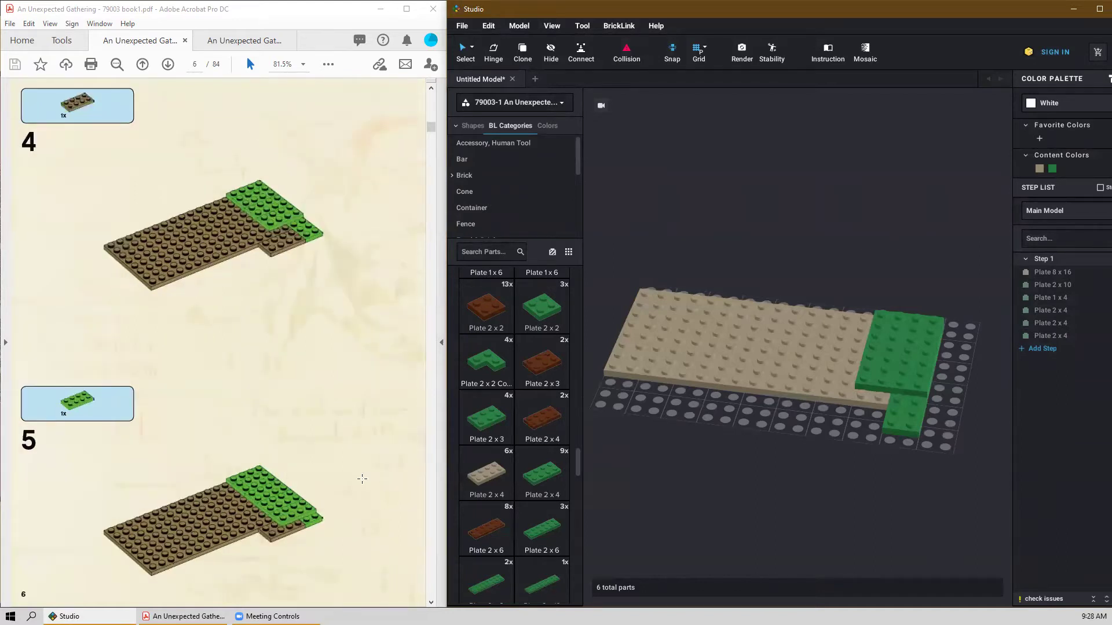
left_click_drag(546, 466, 920, 405)
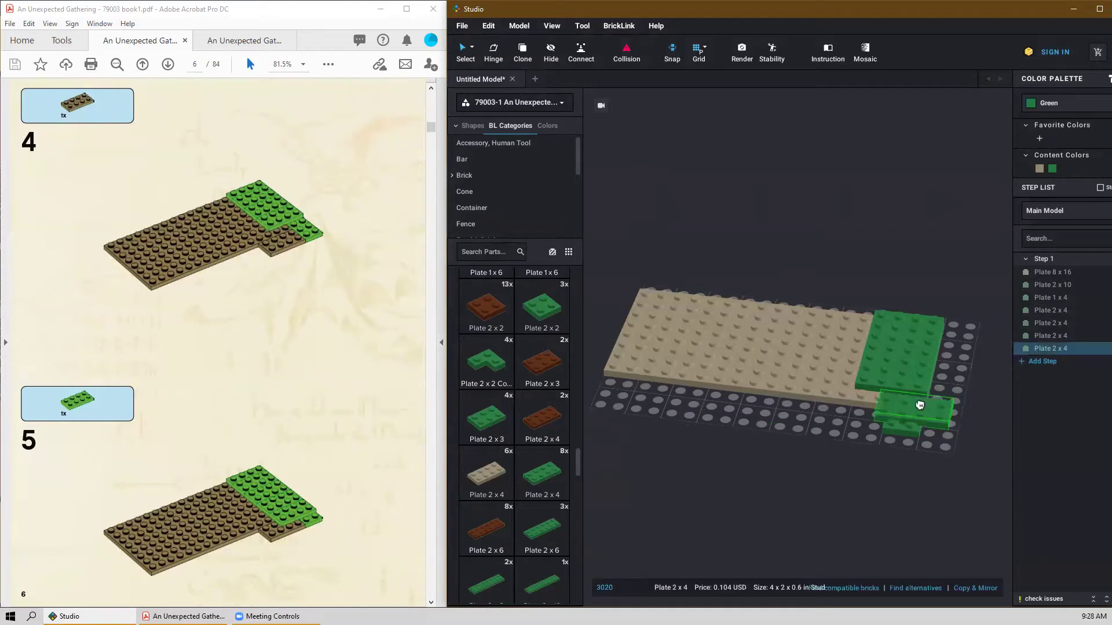
left_click(894, 404)
key("Escape")
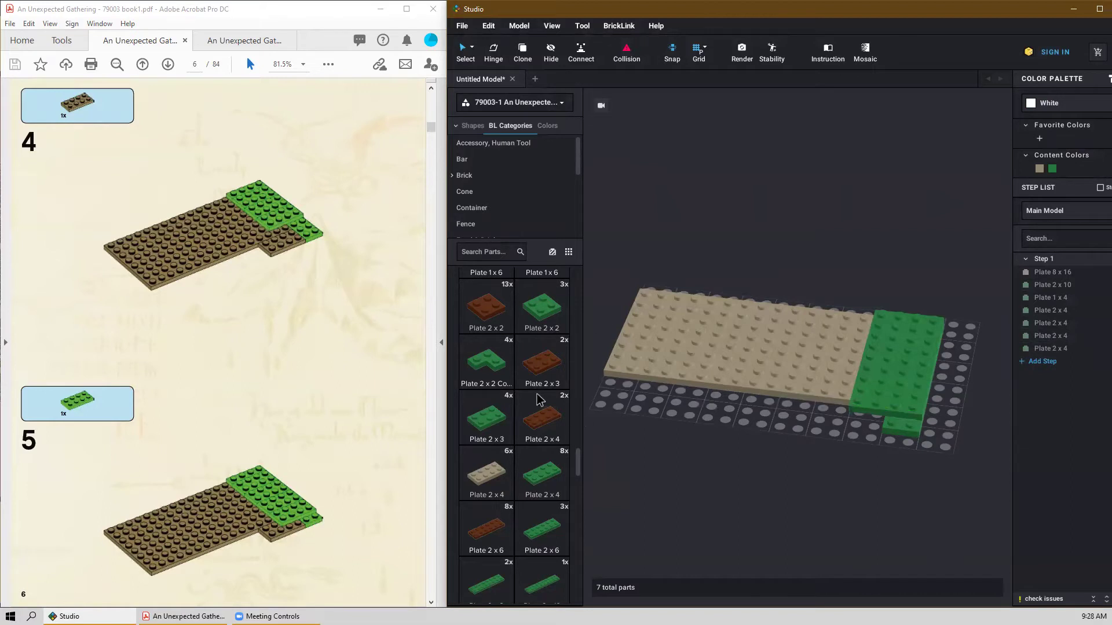
Place a dark tan Plate 2 x 4 beside the protruding end of the green 2 x 10 and advance the instructions to page 7.
left_click_drag(499, 473, 850, 426)
left_click(850, 426)
key("Escape")
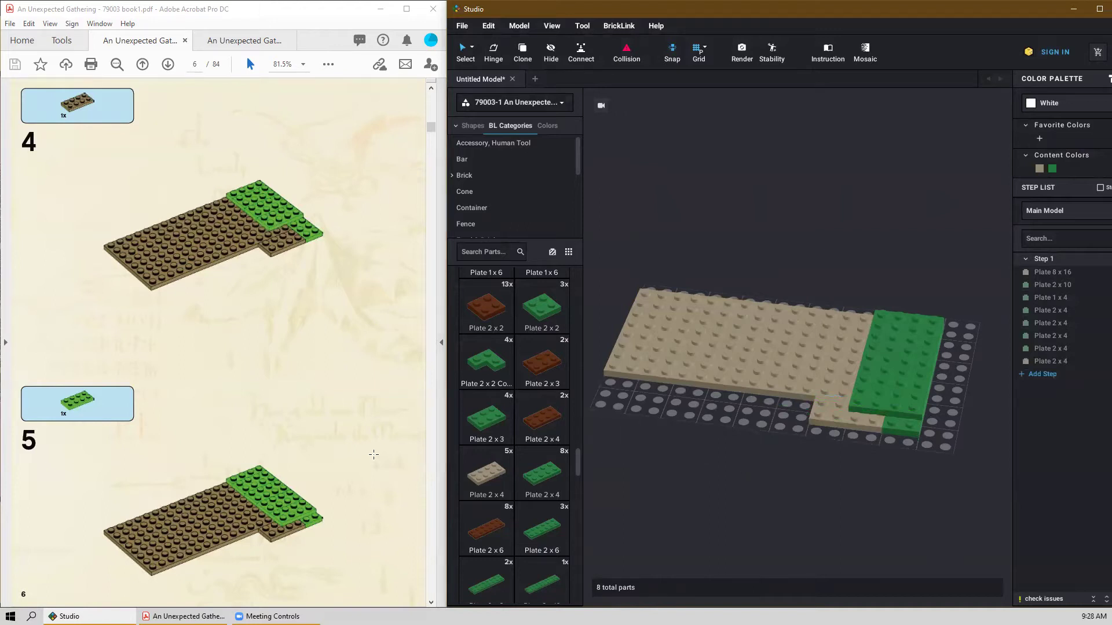
scroll(365, 457, "down", 2)
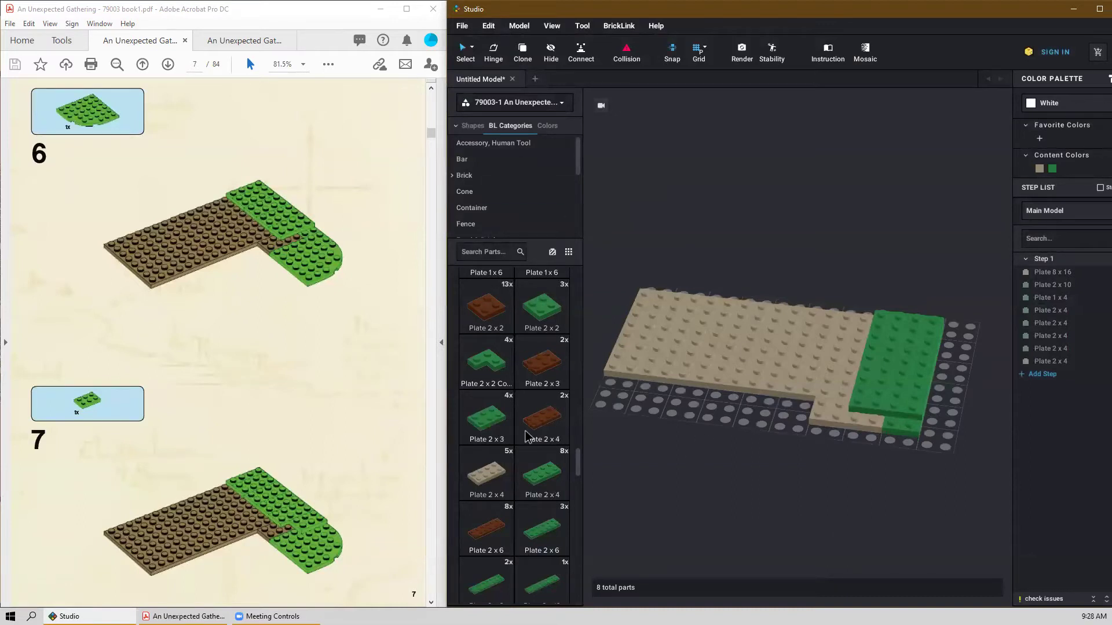
Place the green Plate 2 x 3 of building step 7 over the front end of the green strip, beside the dark tan 2 x 4.
left_click_drag(505, 430, 897, 430)
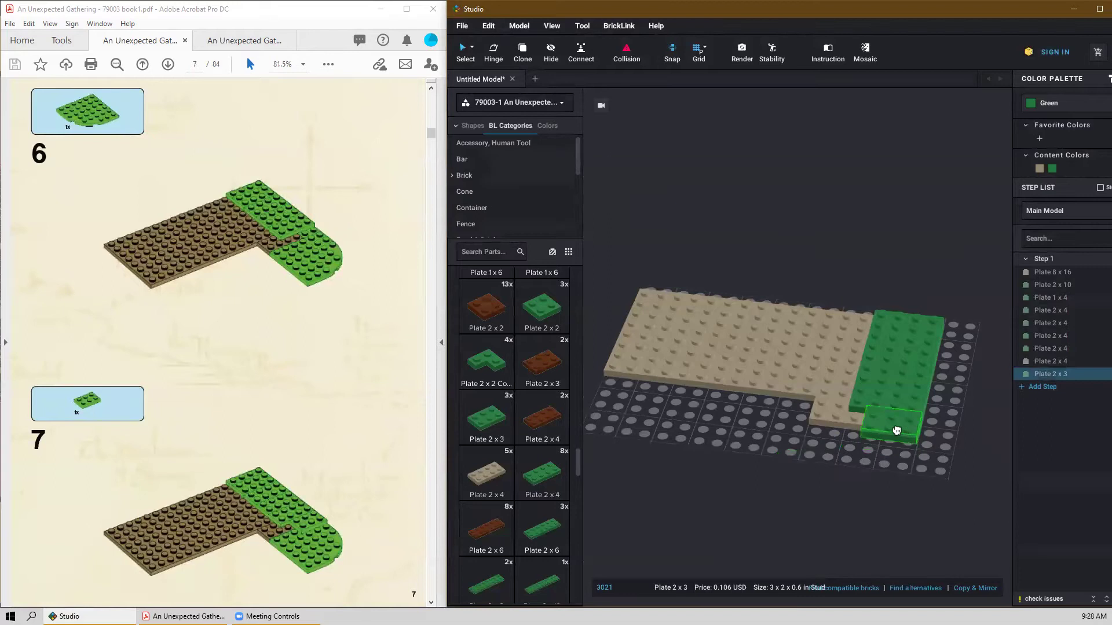
left_click(896, 429)
key("Escape")
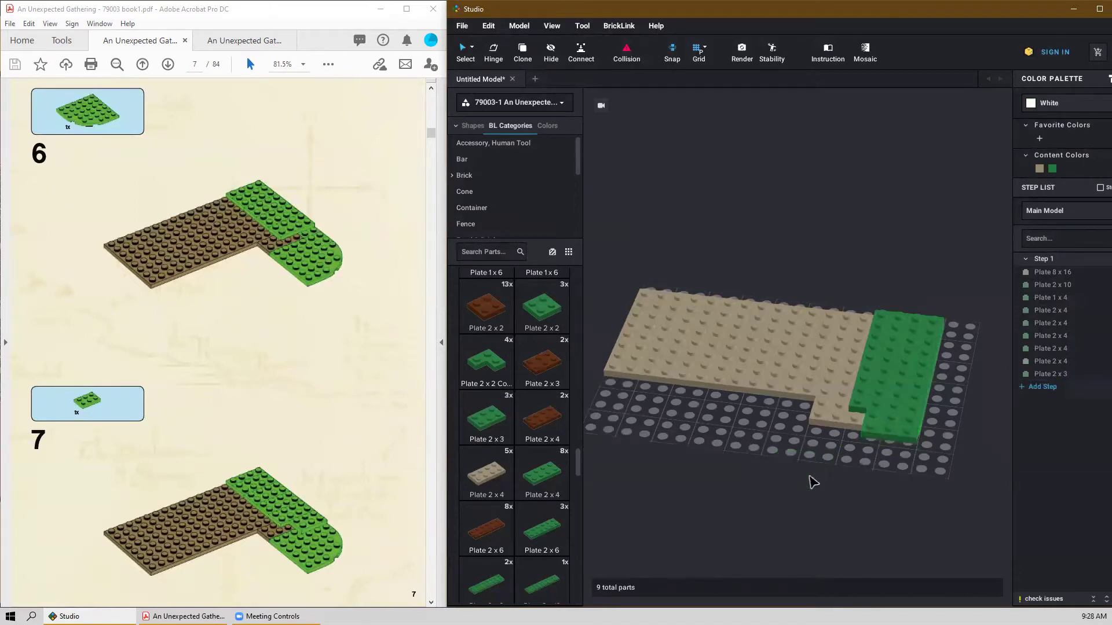
Attach the green Plate, Round Corner 6 x 6 of building step 6 at the front, with its rounded corner facing outward.
scroll(494, 456, "down", 8)
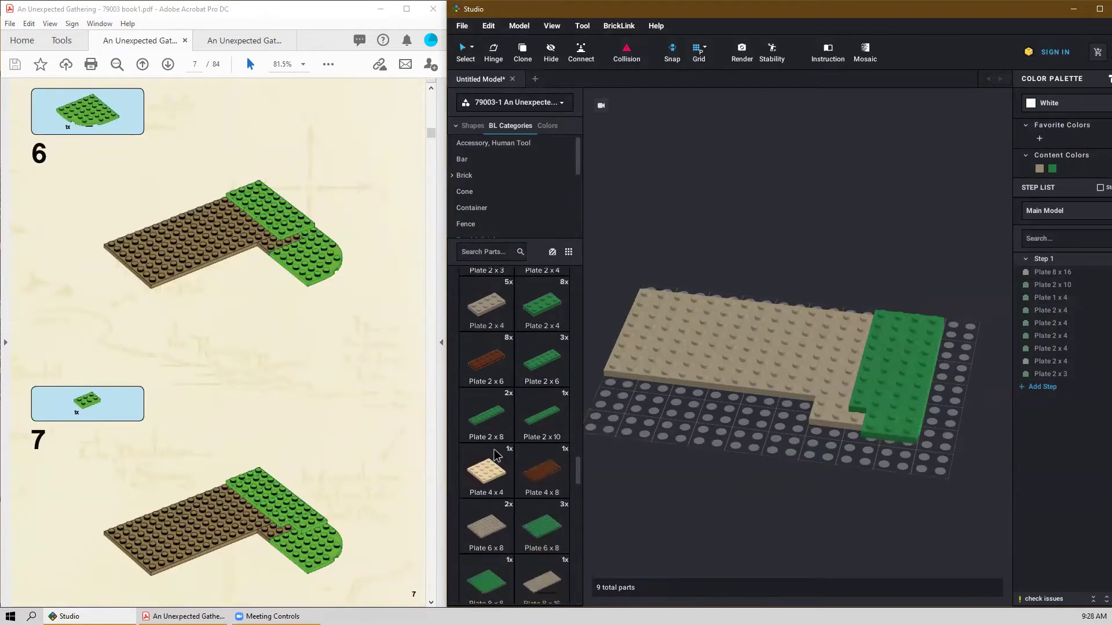
scroll(494, 455, "down", 1)
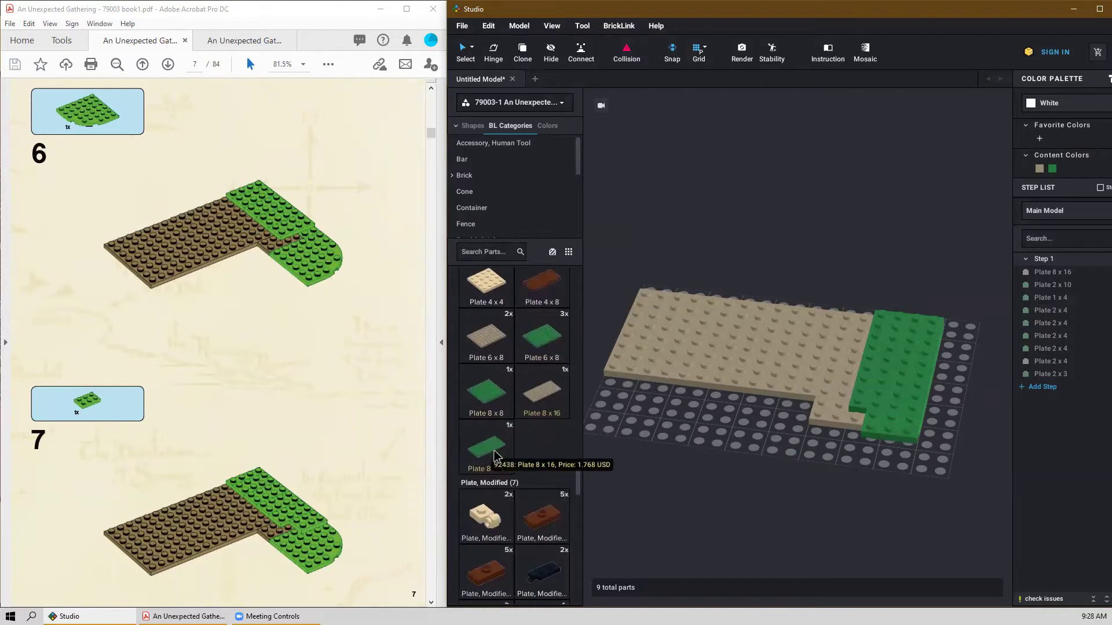
scroll(550, 469, "down", 5)
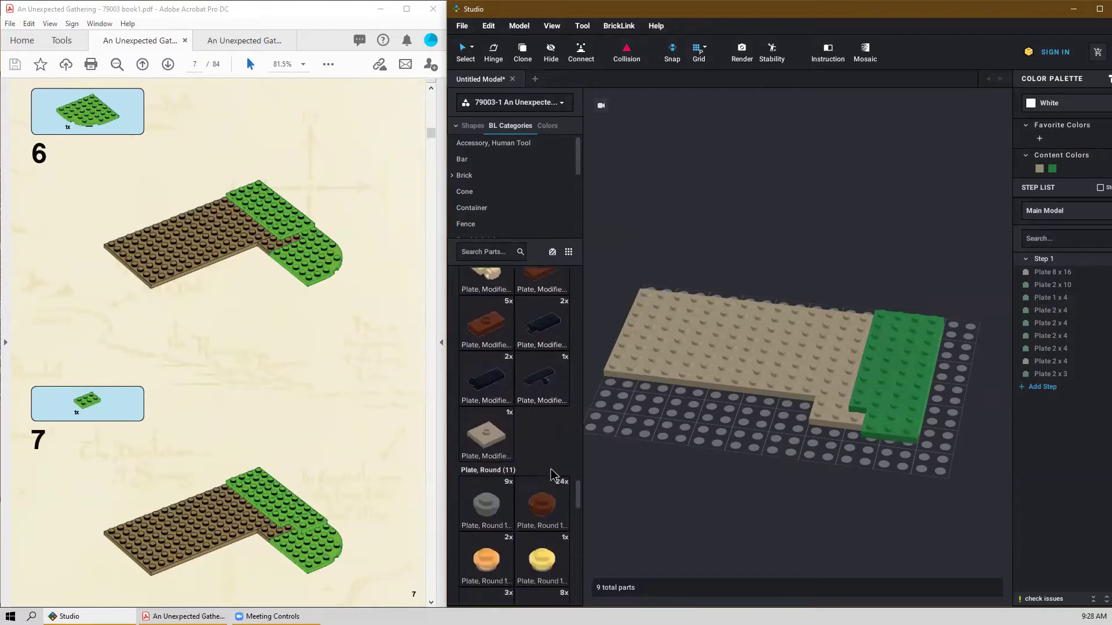
scroll(539, 481, "down", 4)
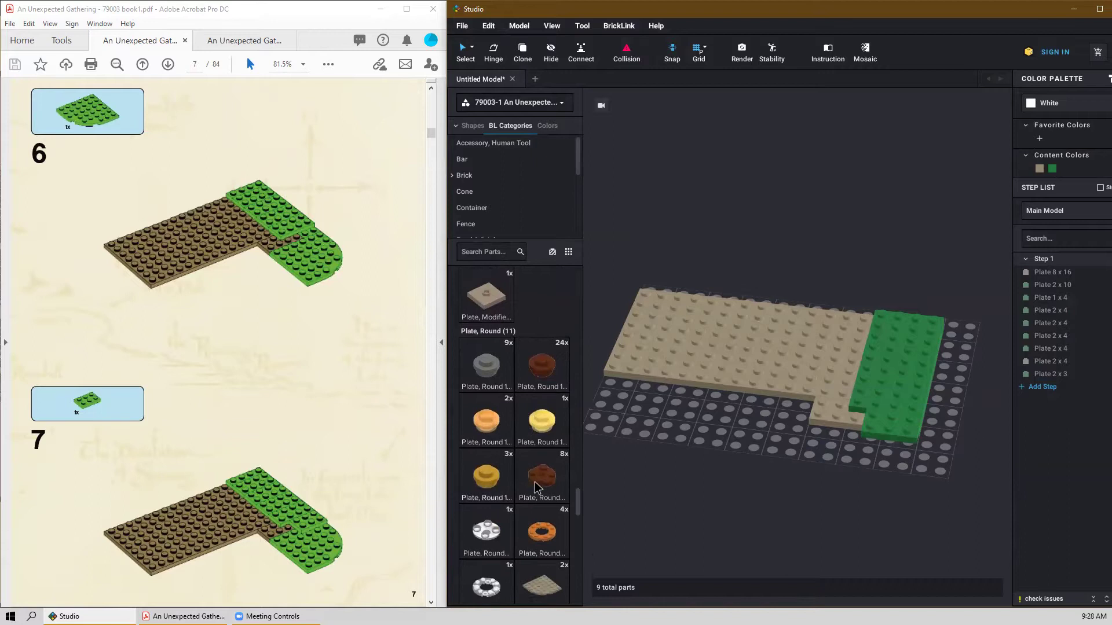
scroll(535, 486, "down", 1)
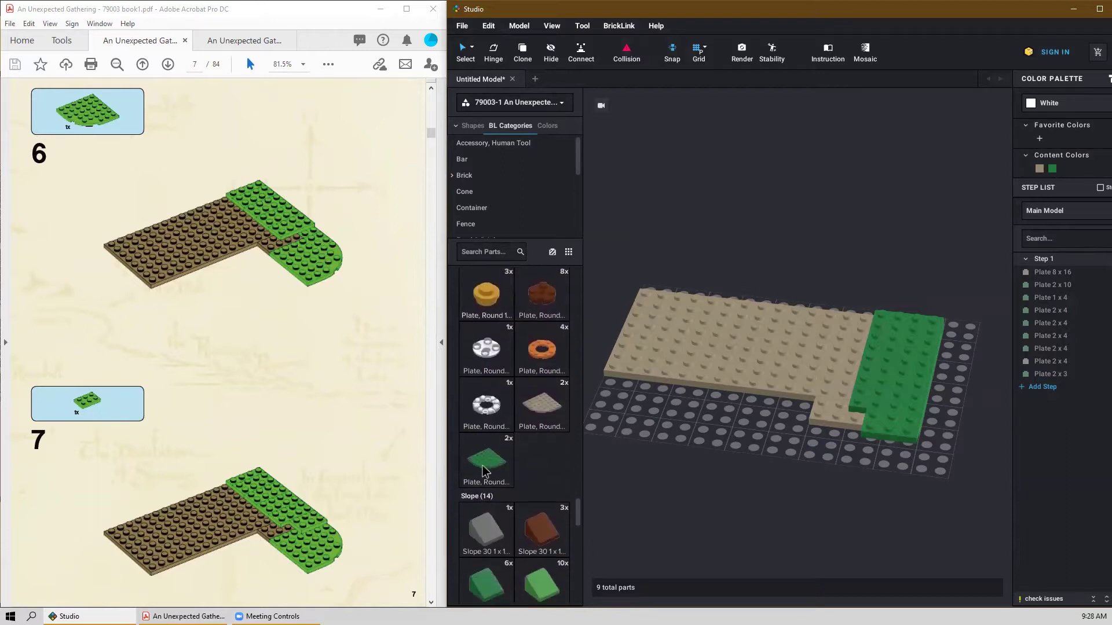
left_click_drag(485, 462, 831, 457)
left_click(850, 473)
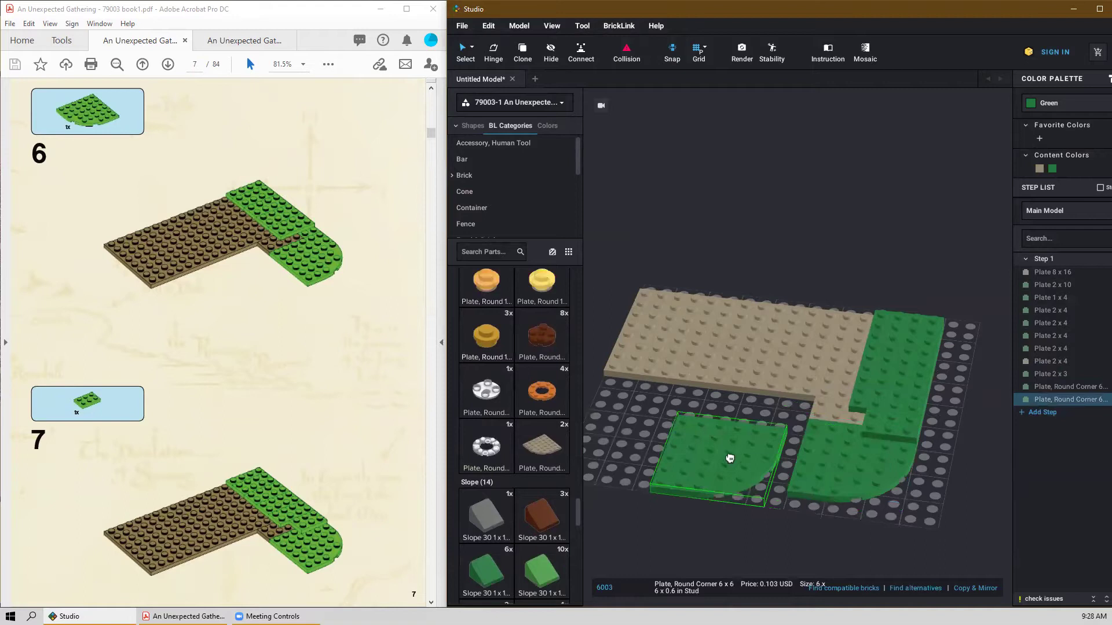
key("Escape")
right_click_drag(757, 450, 817, 433)
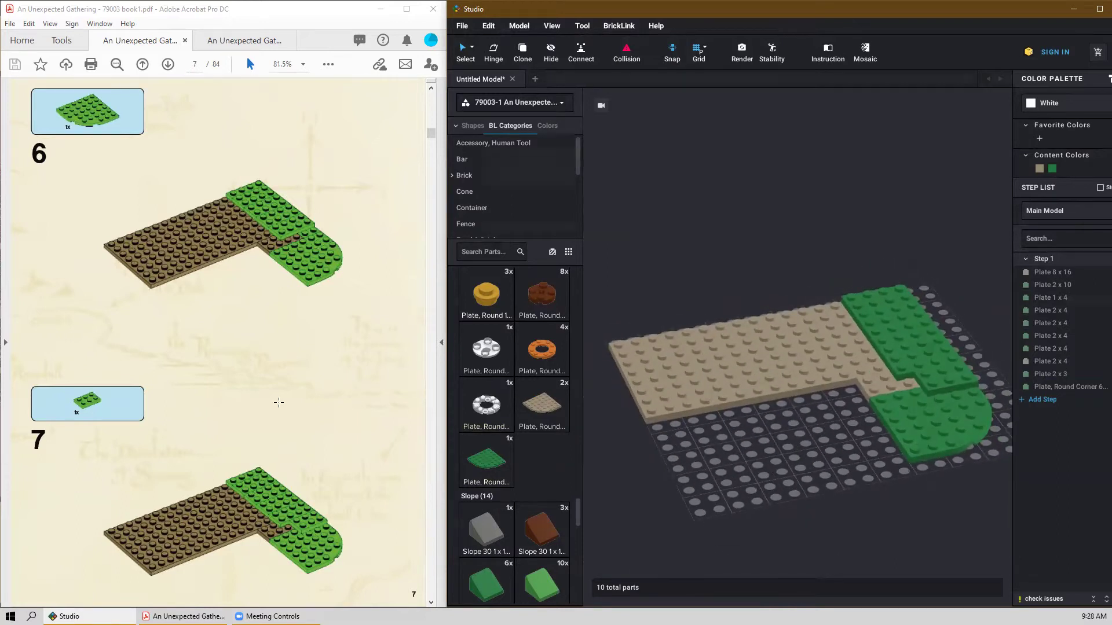
Advance the instructions to page 8 and place the green Plate 8 x 16 along the front, level with the round corner plate.
scroll(317, 448, "down", 1)
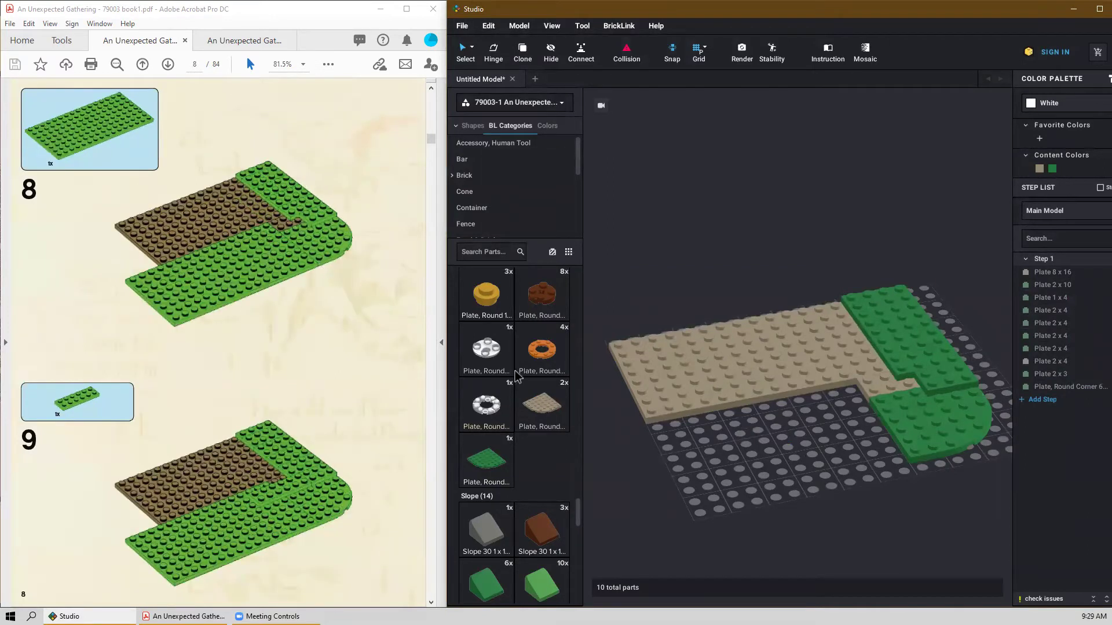
scroll(515, 463, "down", 6)
scroll(517, 469, "up", 6)
scroll(515, 463, "up", 2)
scroll(515, 383, "up", 2)
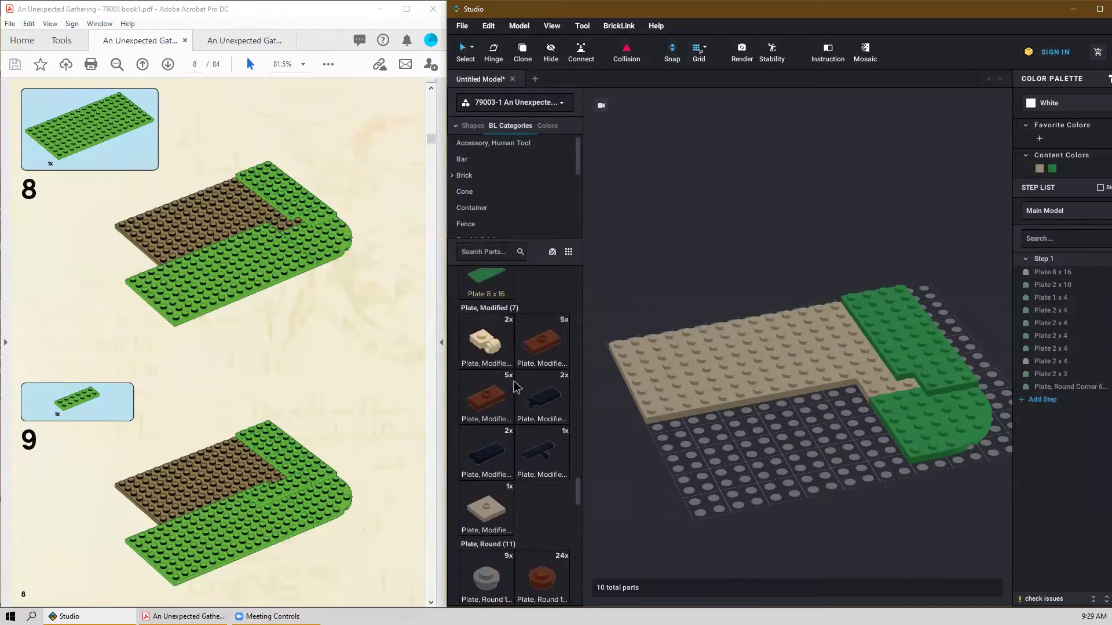
left_click_drag(490, 365, 749, 457)
right_click_drag(750, 457, 861, 496)
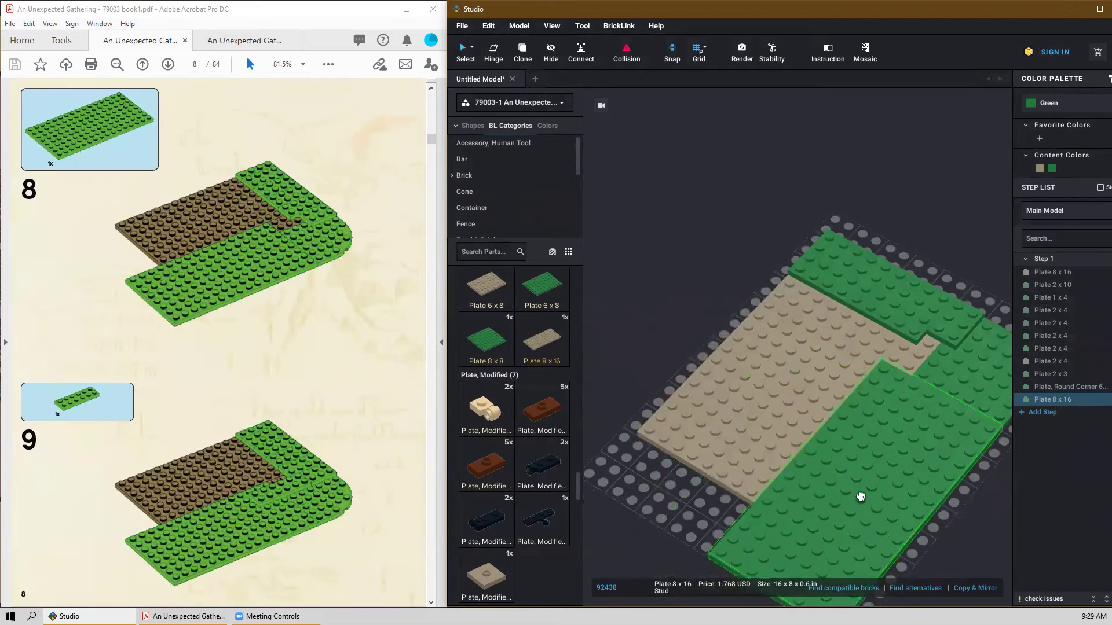
right_click_drag(874, 454, 749, 390)
key("Escape")
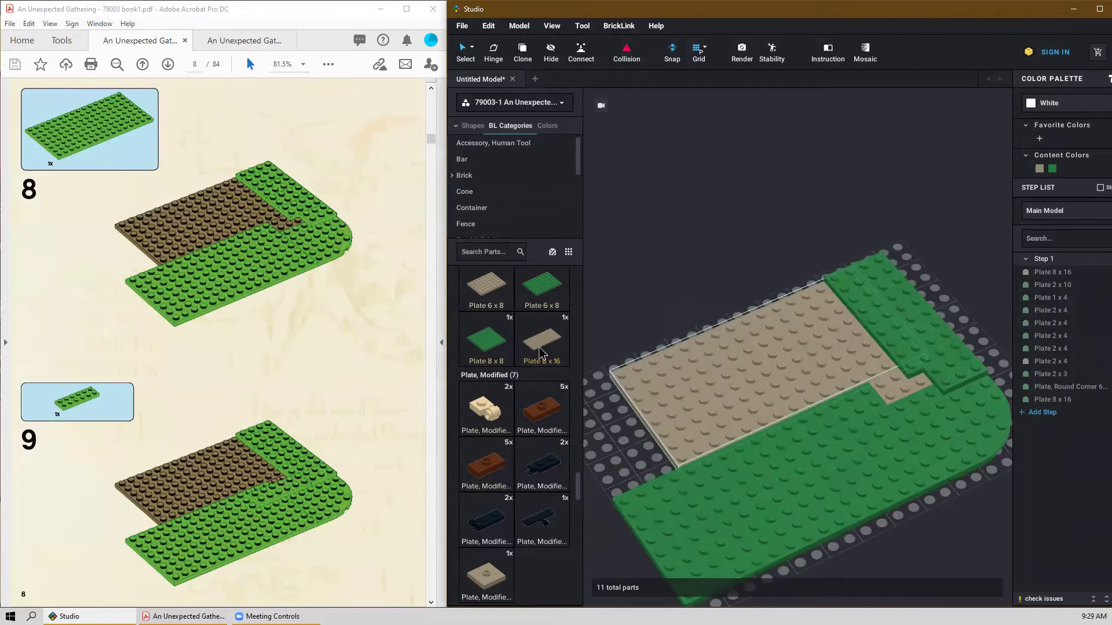
Following building step 9, place a green Plate 2 x 6 across the joint between the 8 x 16, round corner and dark tan plates.
scroll(538, 409, "up", 5)
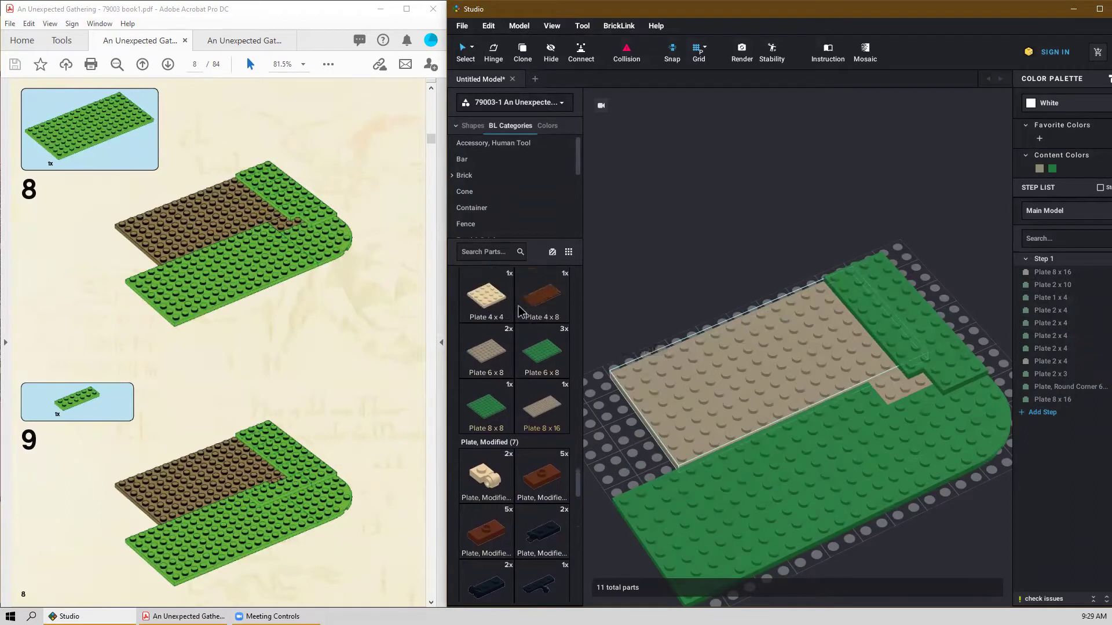
left_click_drag(536, 407, 892, 401)
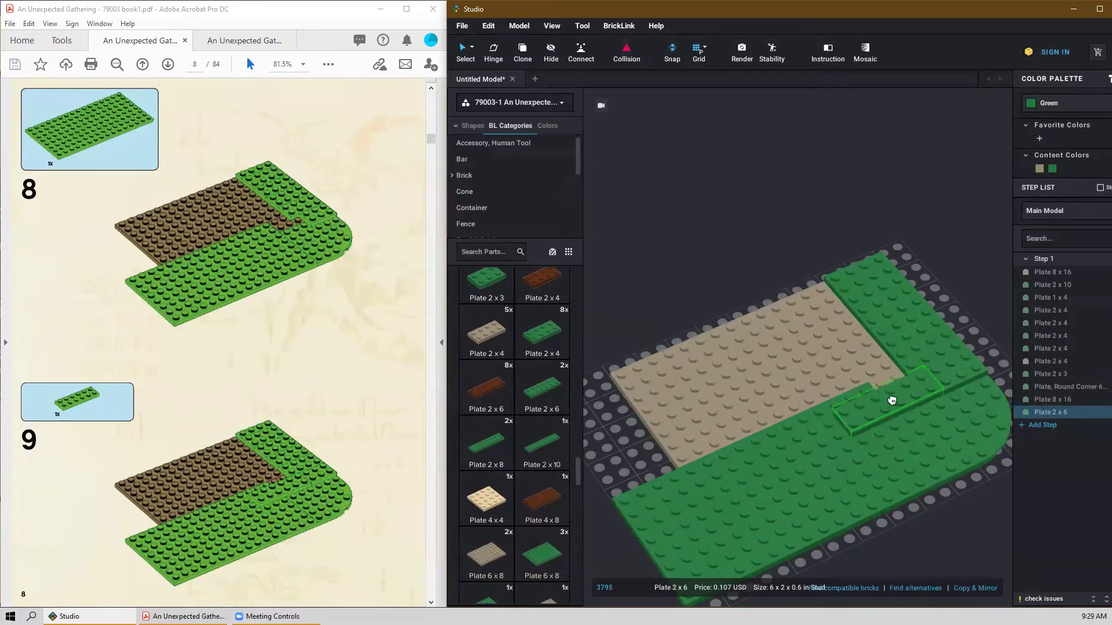
left_click(890, 403)
key("Escape")
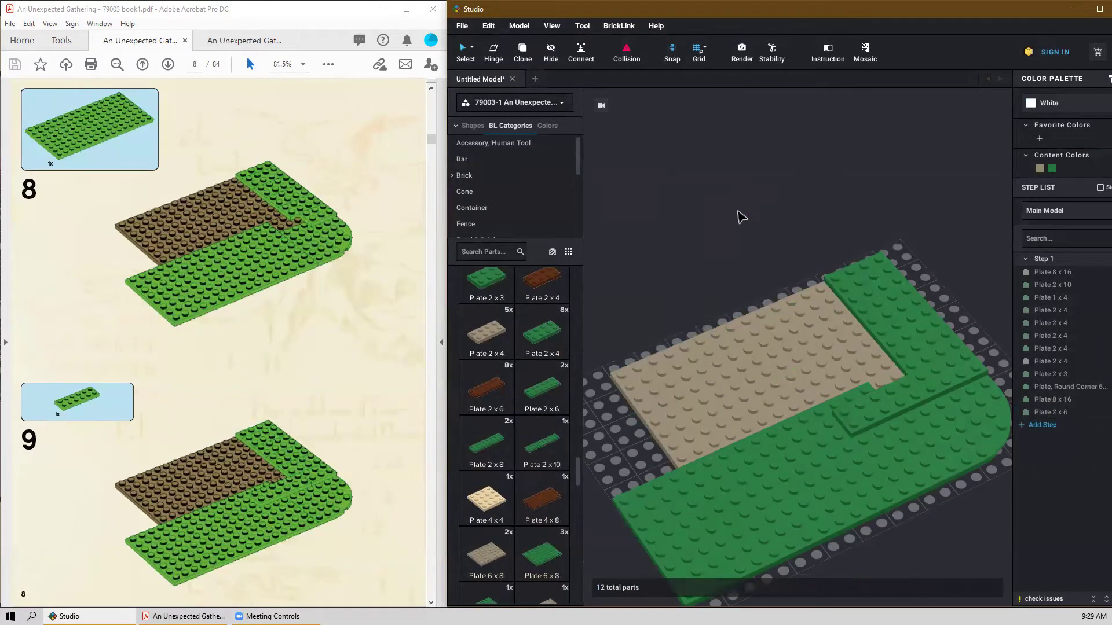
Turn the instructions to page 9 and place a reddish brown Plate 2 x 6 along the dark tan area's front edge, beside the green corner.
scroll(734, 220, "down", 2)
right_click_drag(946, 307, 913, 297)
scroll(377, 397, "down", 2)
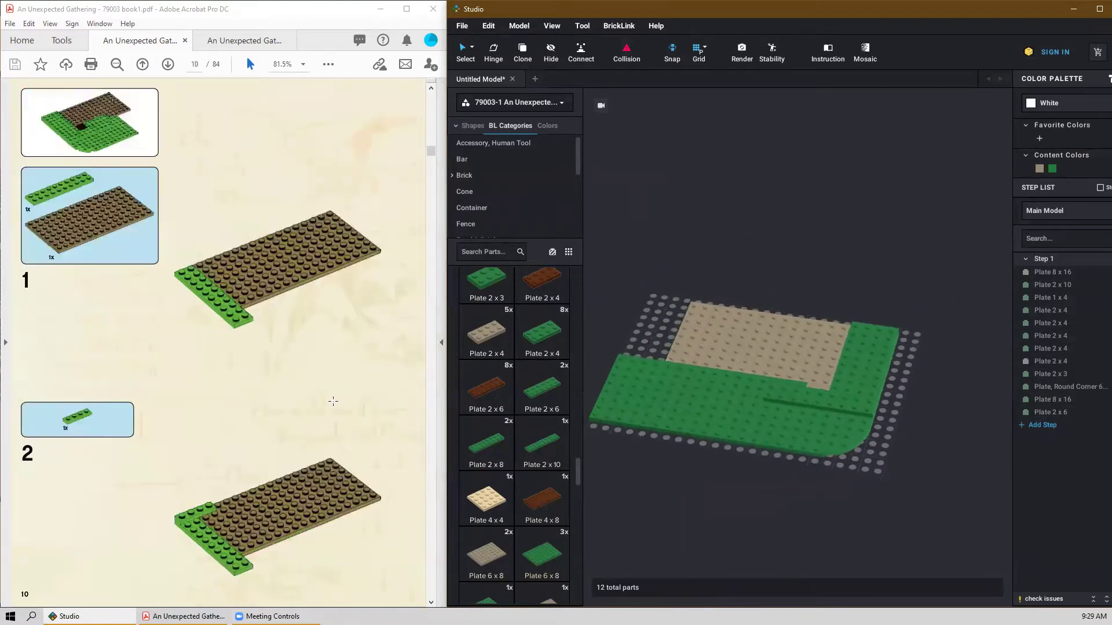
scroll(343, 232, "up", 2)
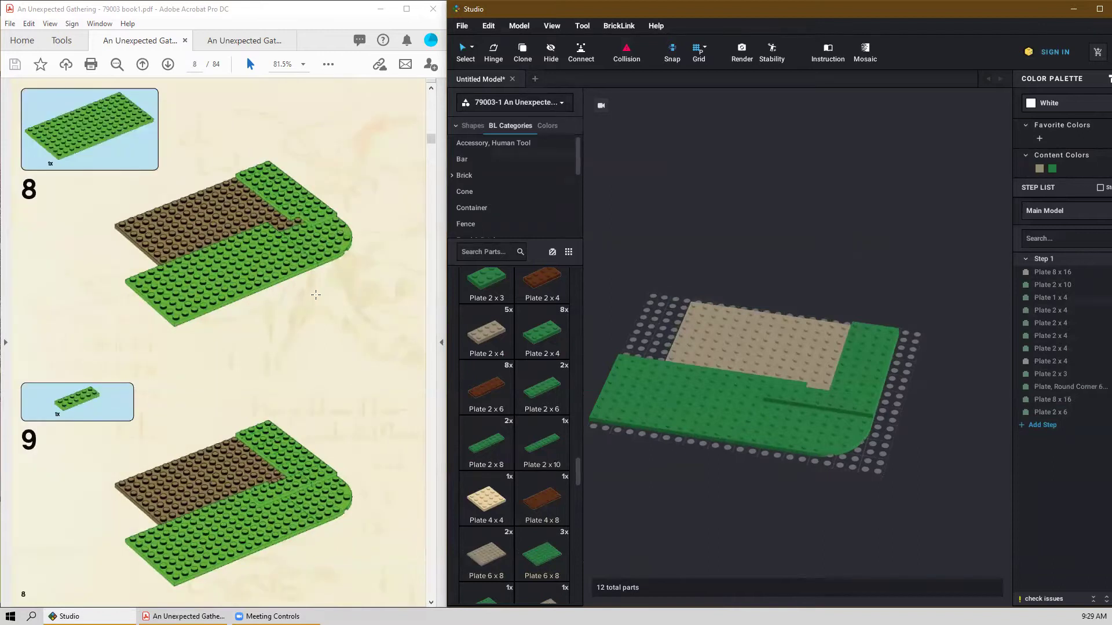
scroll(305, 422, "down", 2)
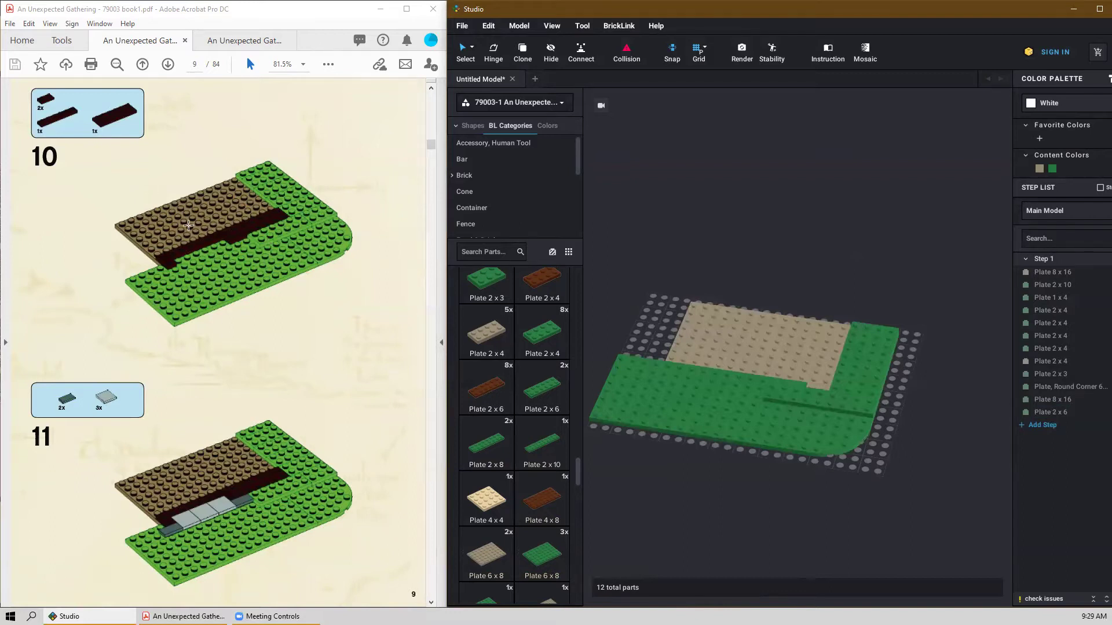
scroll(543, 429, "down", 1)
scroll(543, 429, "up", 2)
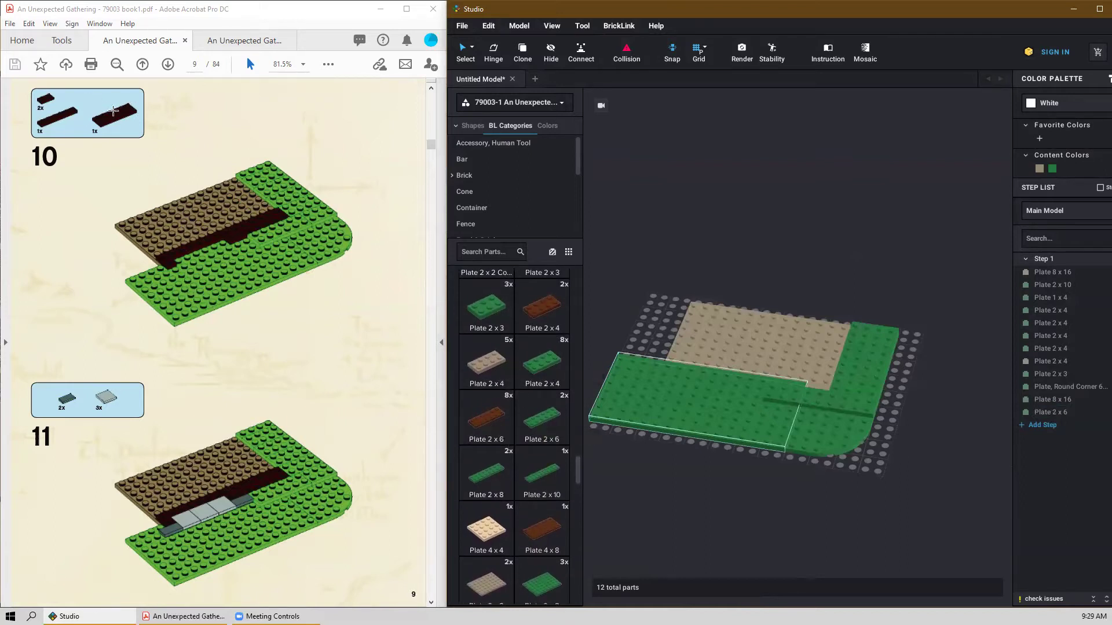
left_click_drag(480, 420, 798, 379)
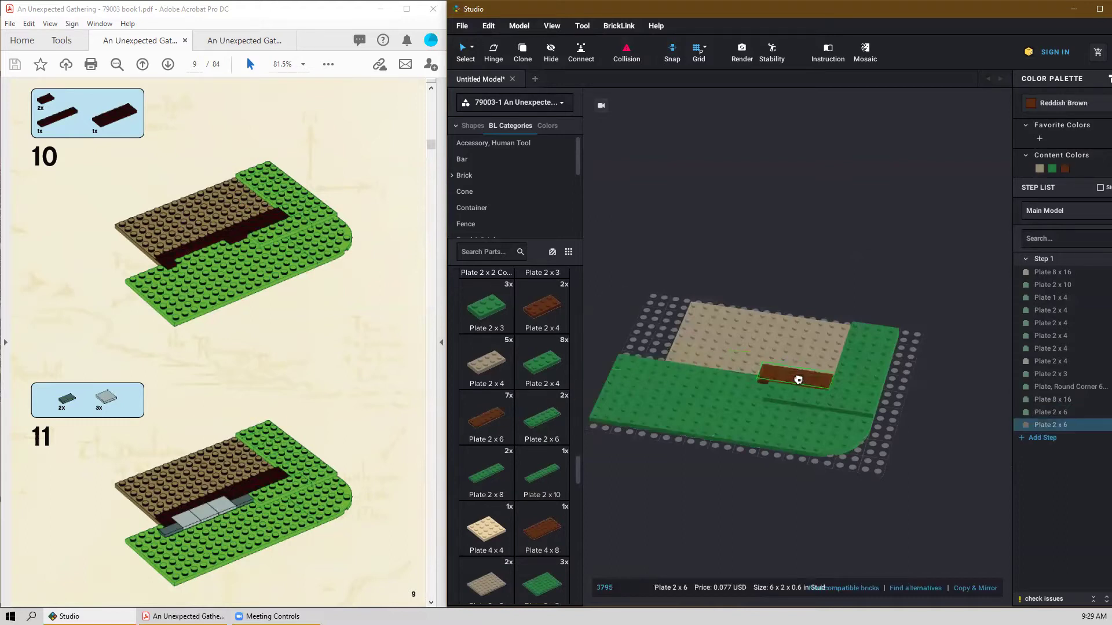
left_click(798, 380)
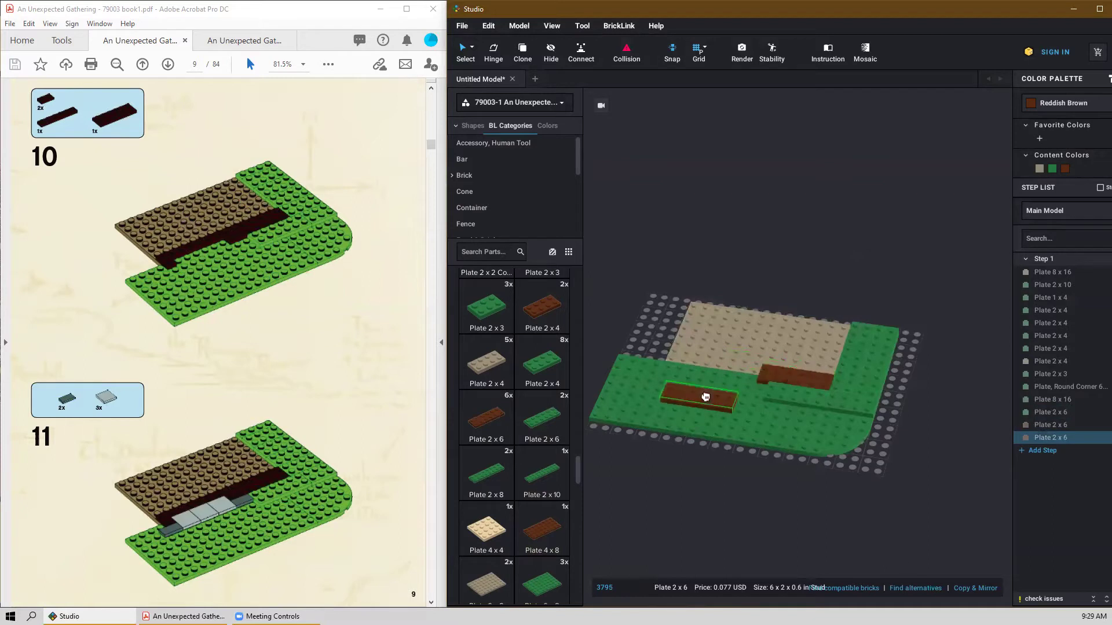
key("Escape")
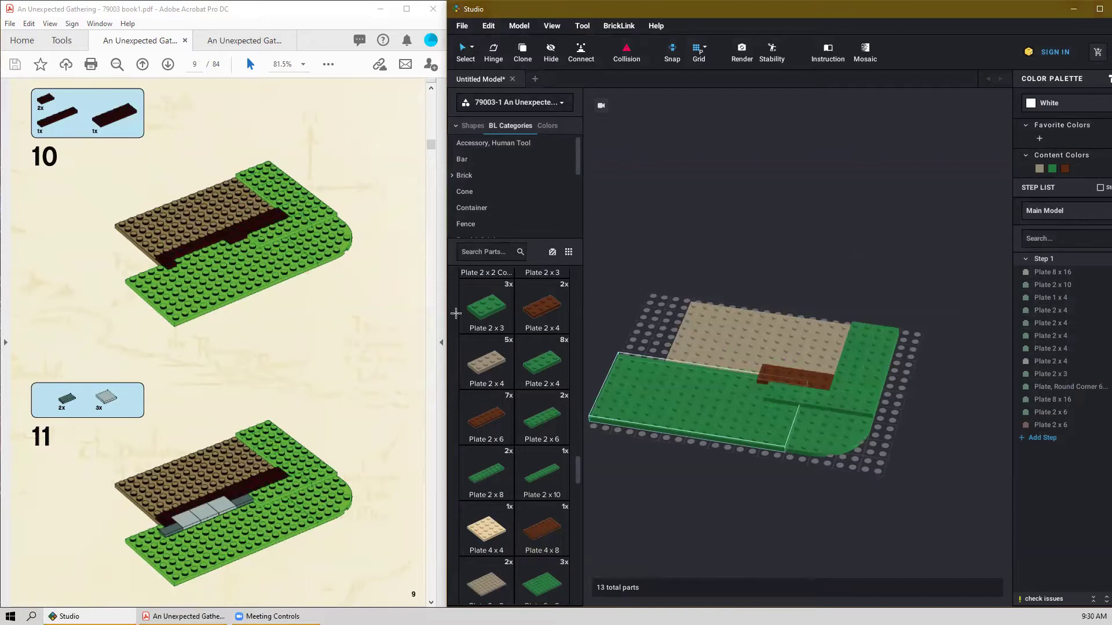
left_click(487, 416)
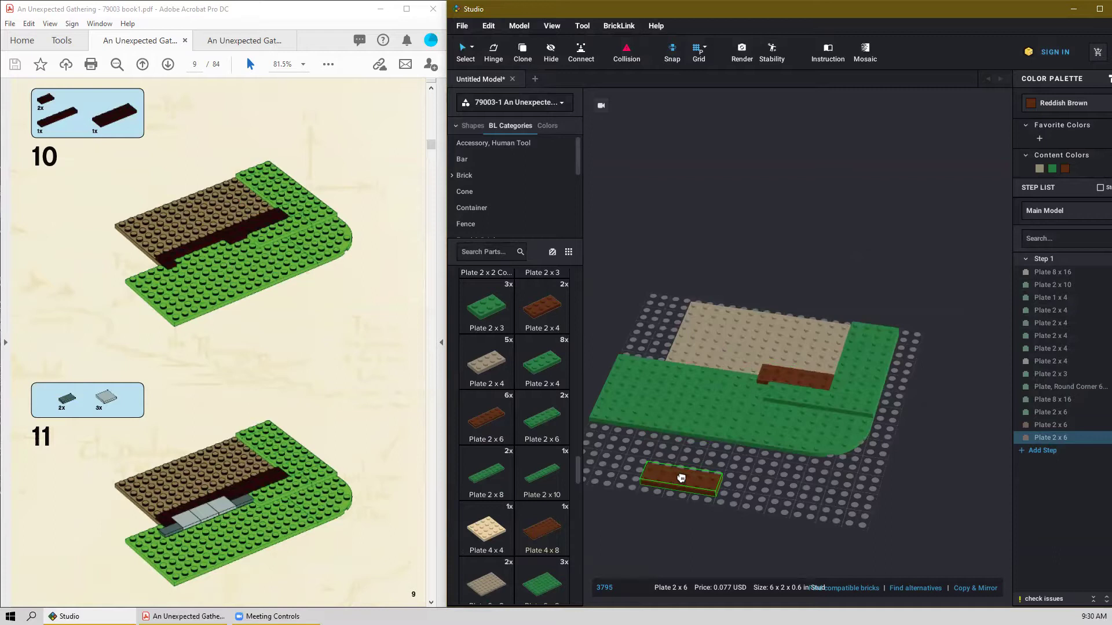
key("Escape")
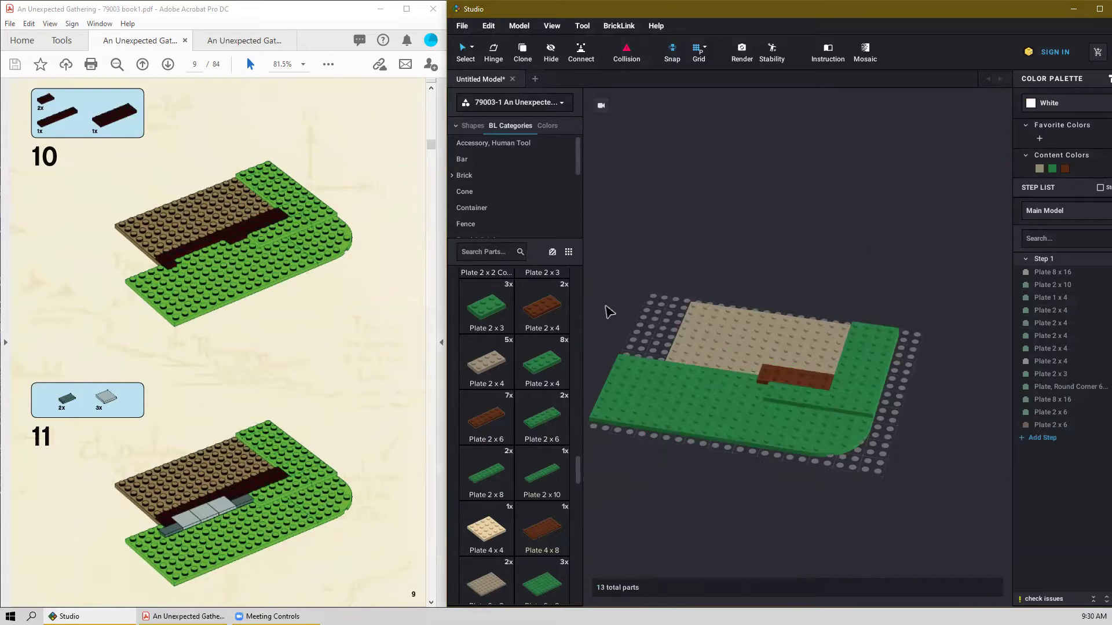
scroll(545, 460, "up", 5)
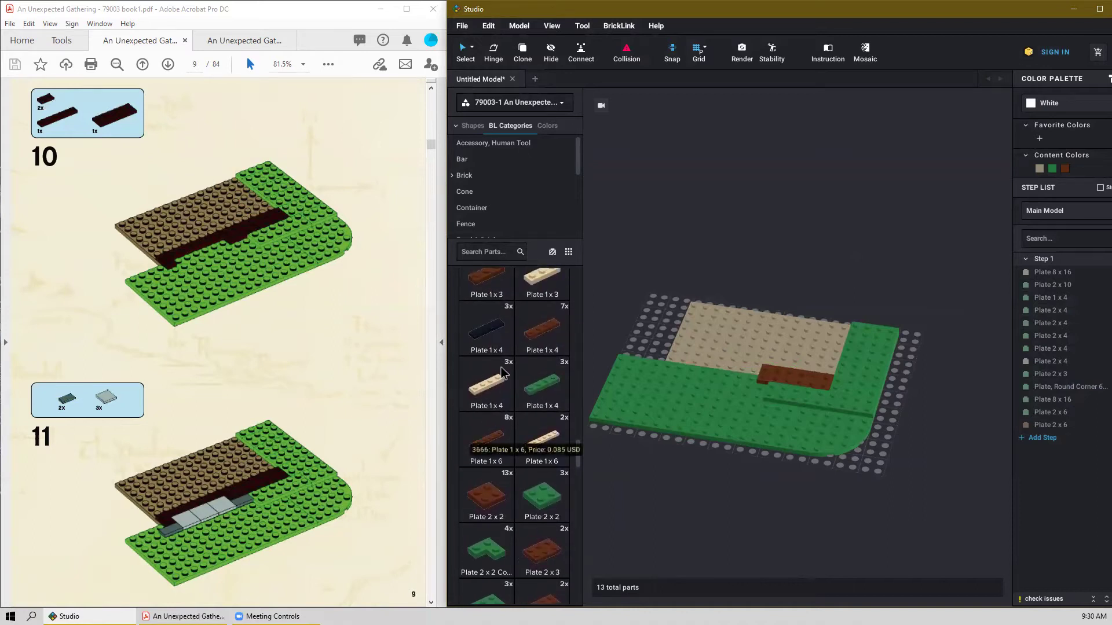
scroll(492, 481, "up", 1)
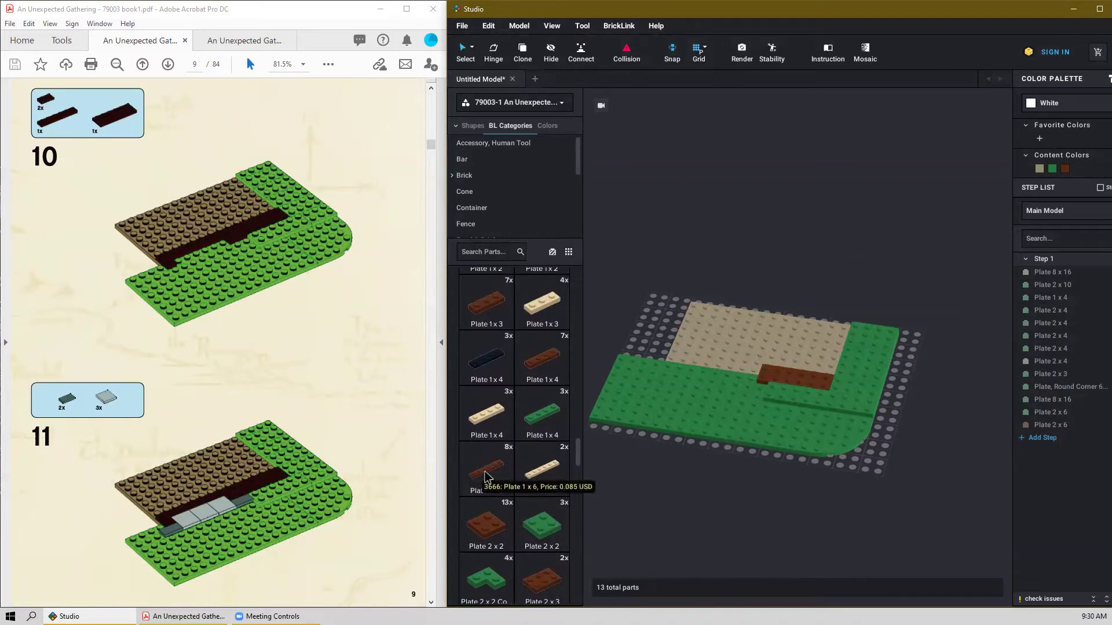
left_click(485, 472)
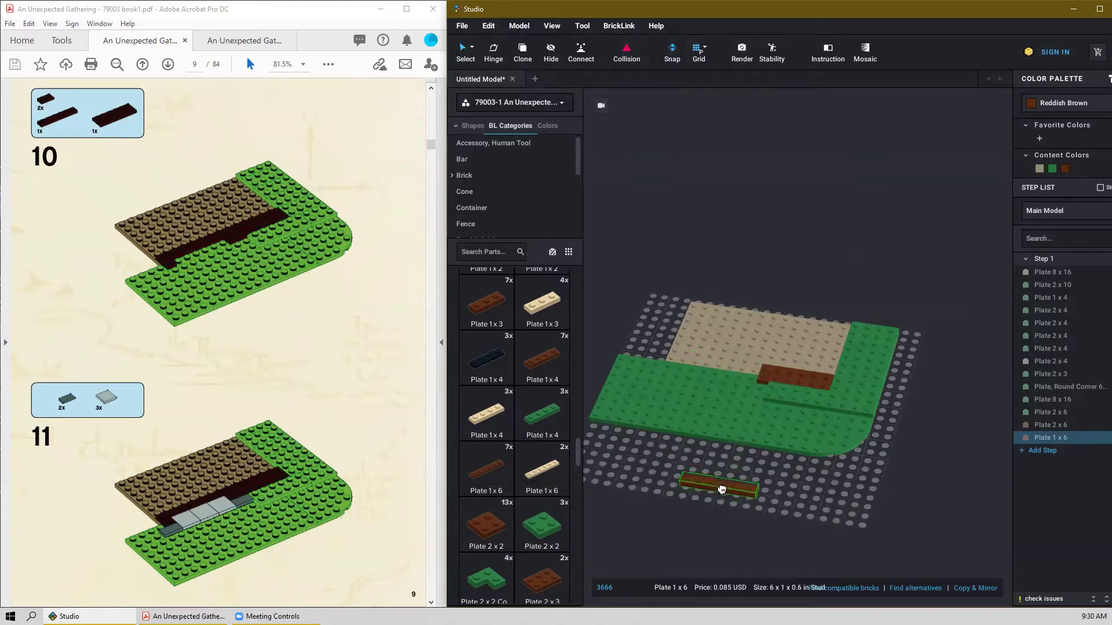
key("Escape")
Try to fit a reddish brown Plate 1 x 6 along the dark tan area's front edge, beside the brown 2 x 6 plate.
scroll(489, 480, "down", 5)
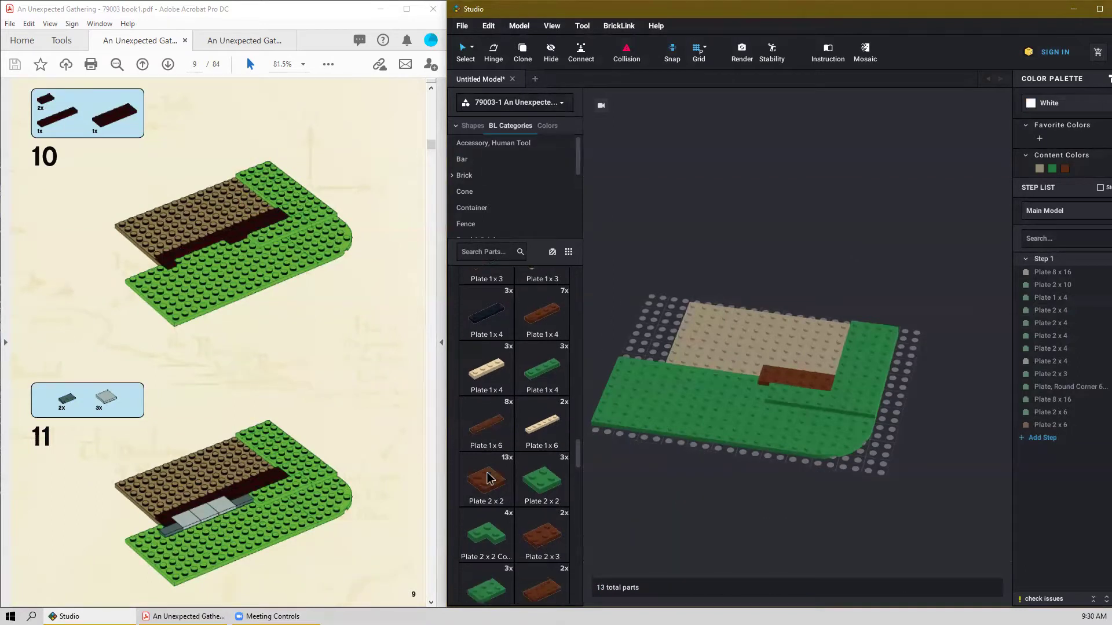
scroll(523, 451, "down", 1)
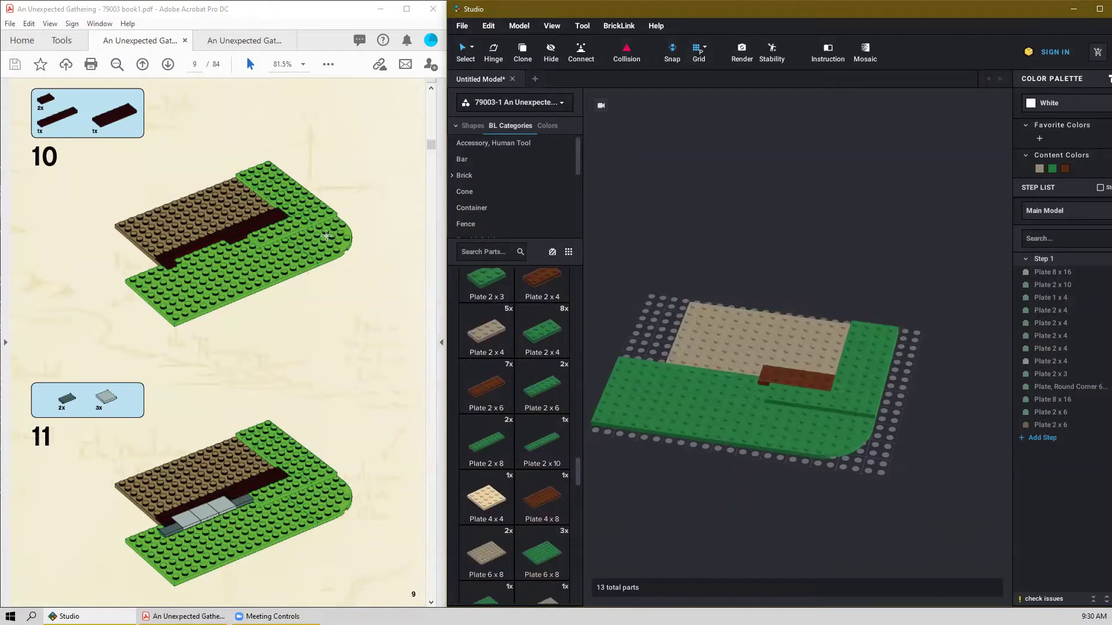
scroll(787, 407, "up", 1)
scroll(788, 407, "up", 2)
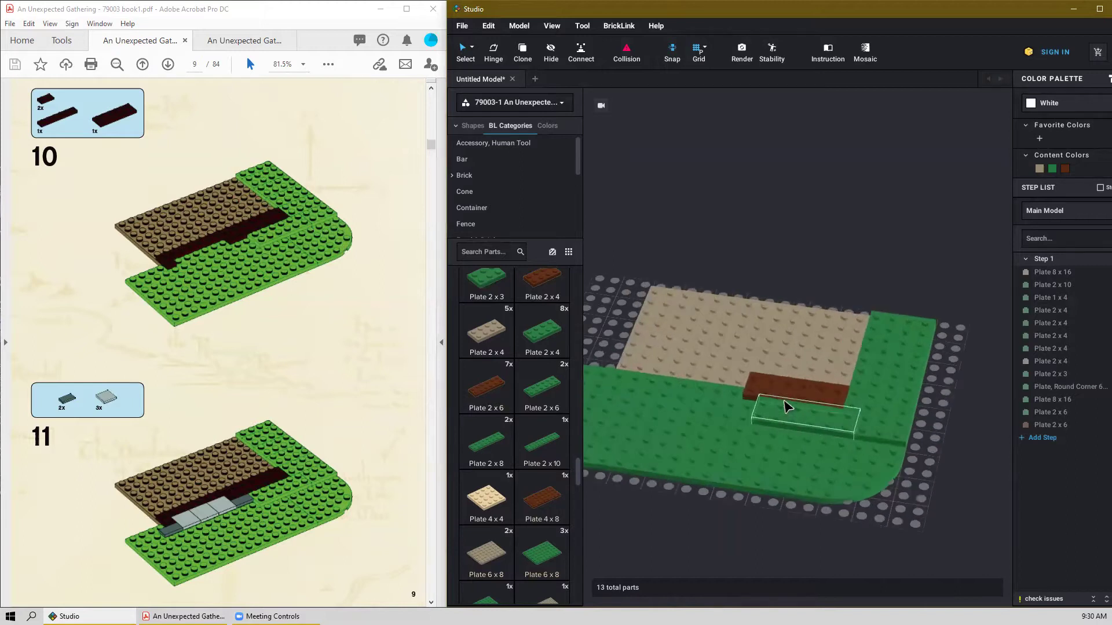
scroll(705, 417, "up", 1)
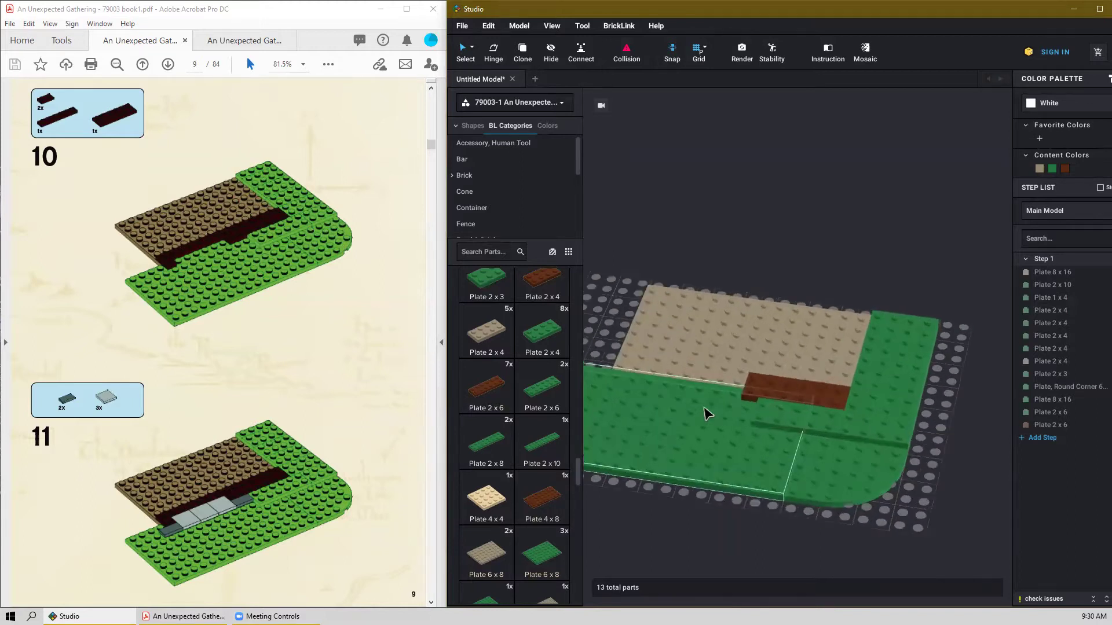
scroll(523, 375, "up", 5)
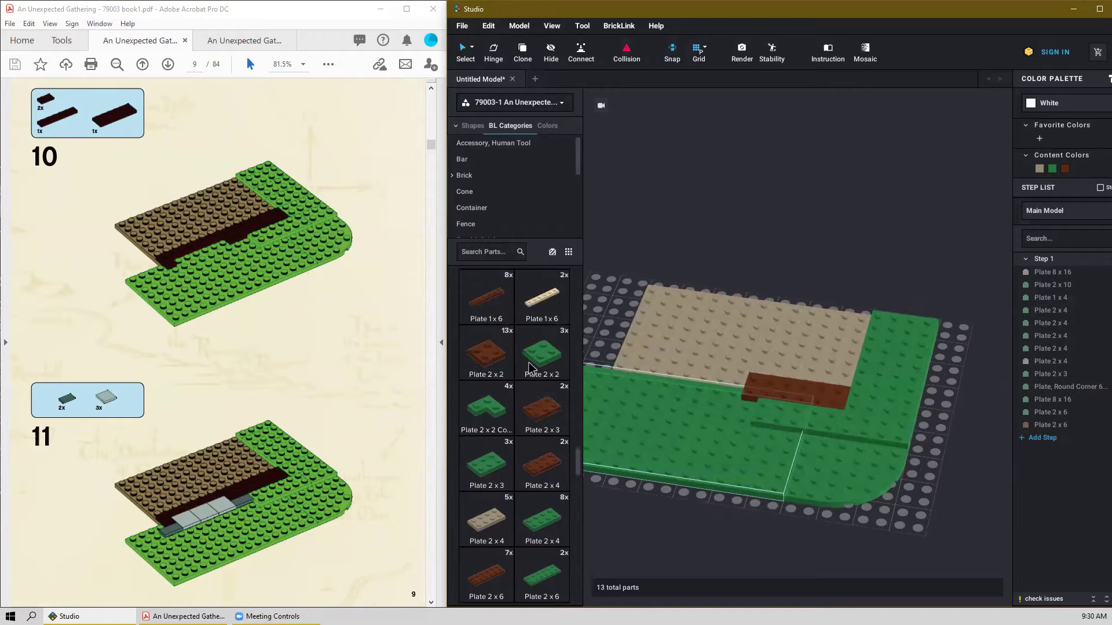
scroll(523, 375, "up", 2)
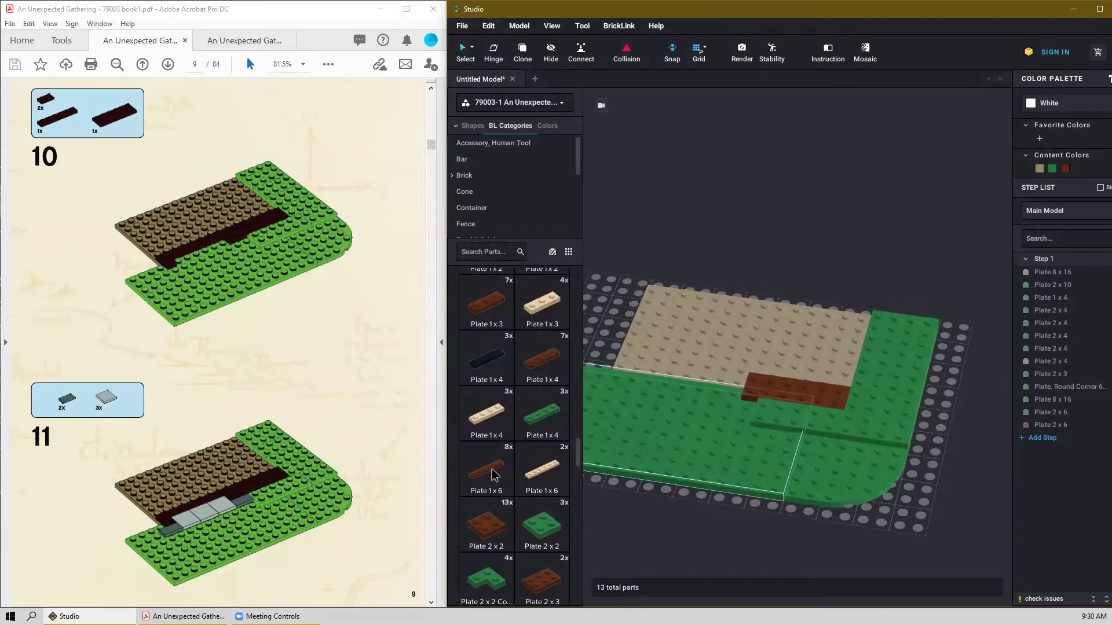
left_click_drag(492, 472, 705, 374)
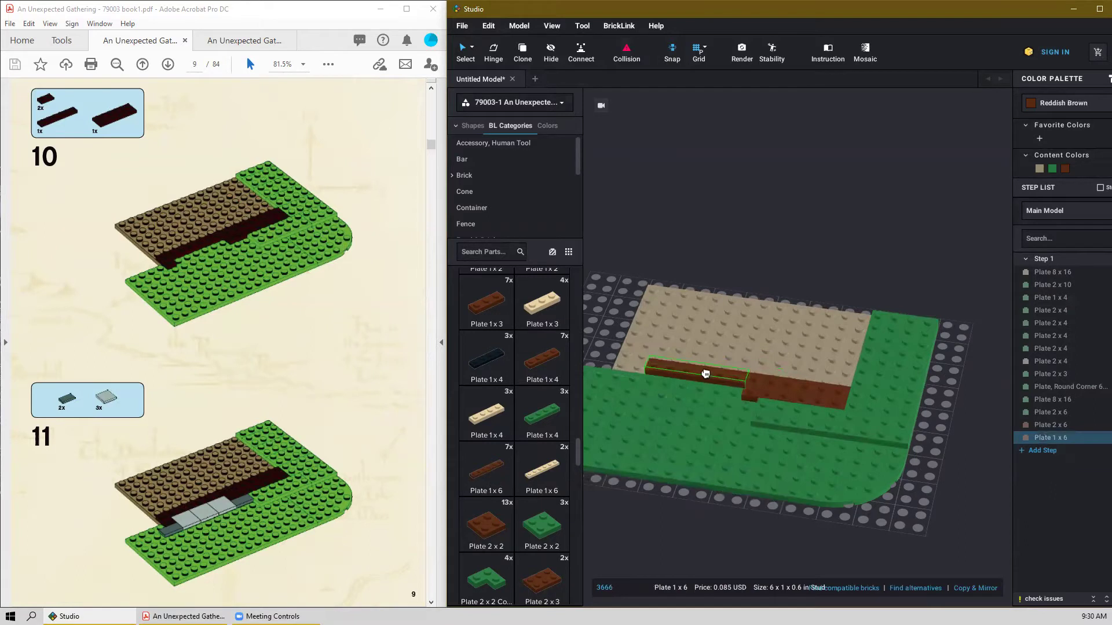
mouse_move(704, 372)
left_mouse_down()
mouse_move(666, 389)
mouse_move(697, 387)
left_mouse_up()
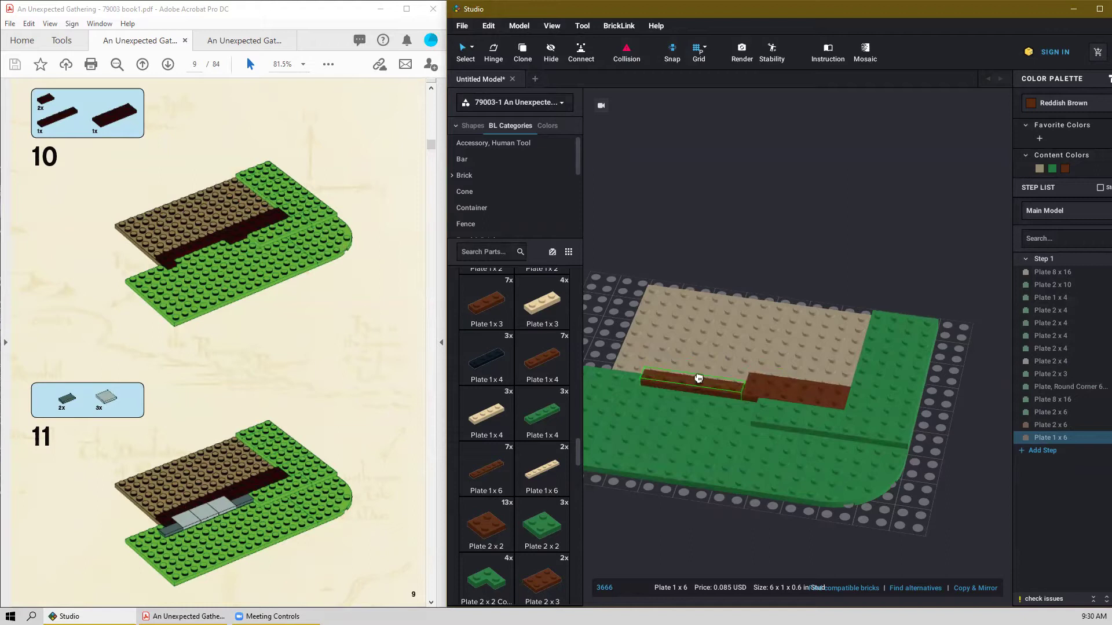
left_click_drag(687, 376, 767, 246)
key("Delete")
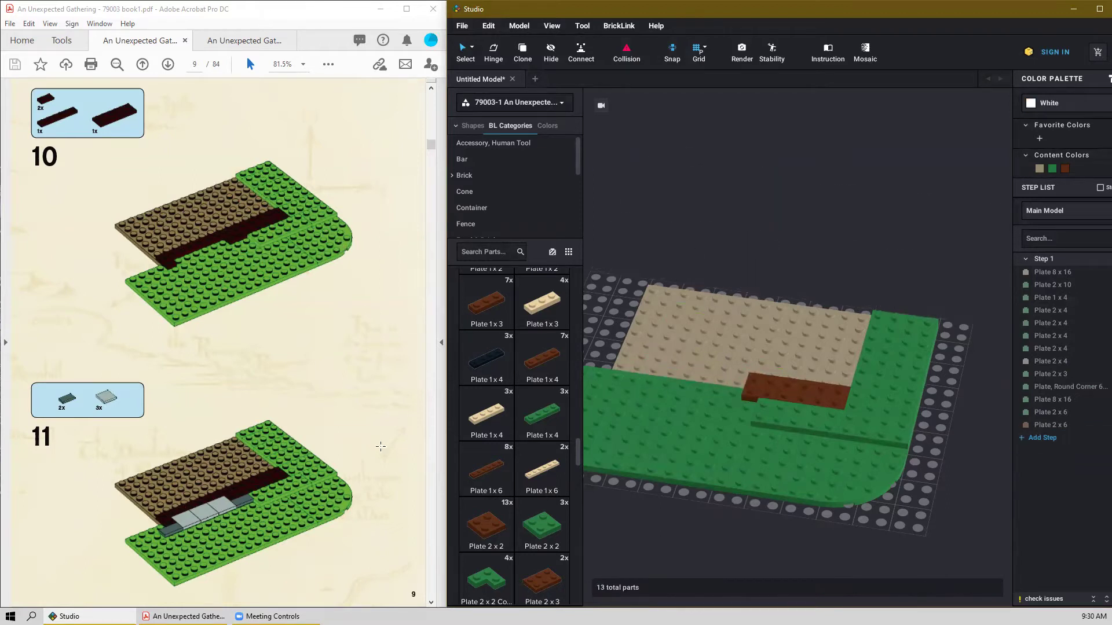
Recheck building steps 6 to 9 in the instructions and delete the reddish brown Plate 2 x 6 from the model.
scroll(139, 348, "up", 2)
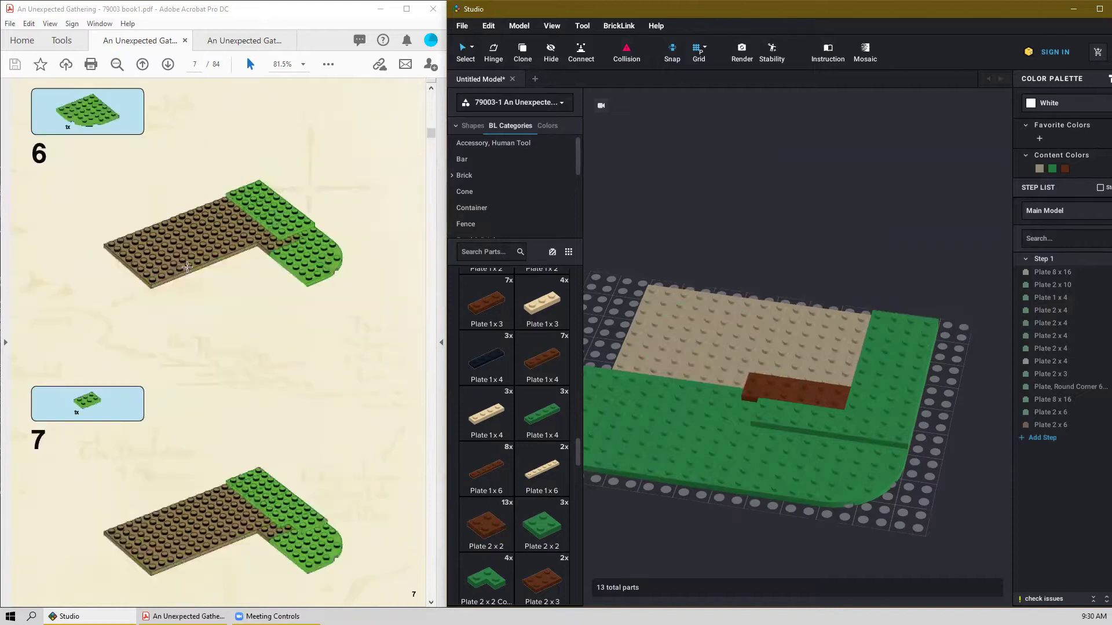
scroll(208, 284, "down", 1)
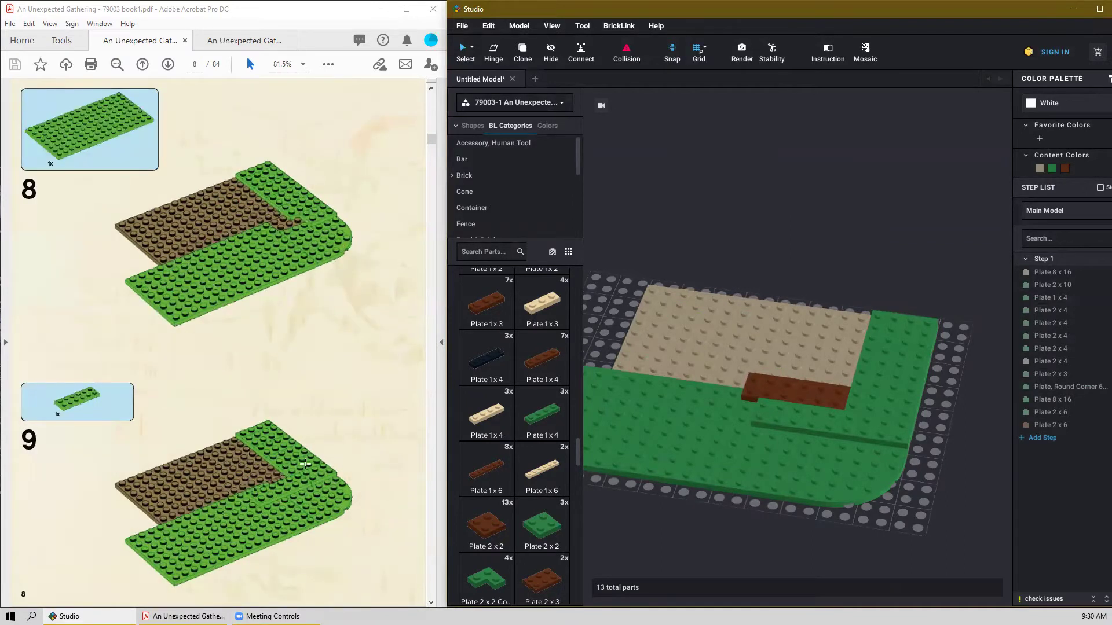
left_click(809, 396)
left_click_drag(767, 396, 524, 387)
left_click_drag(602, 382, 734, 355)
key("Delete")
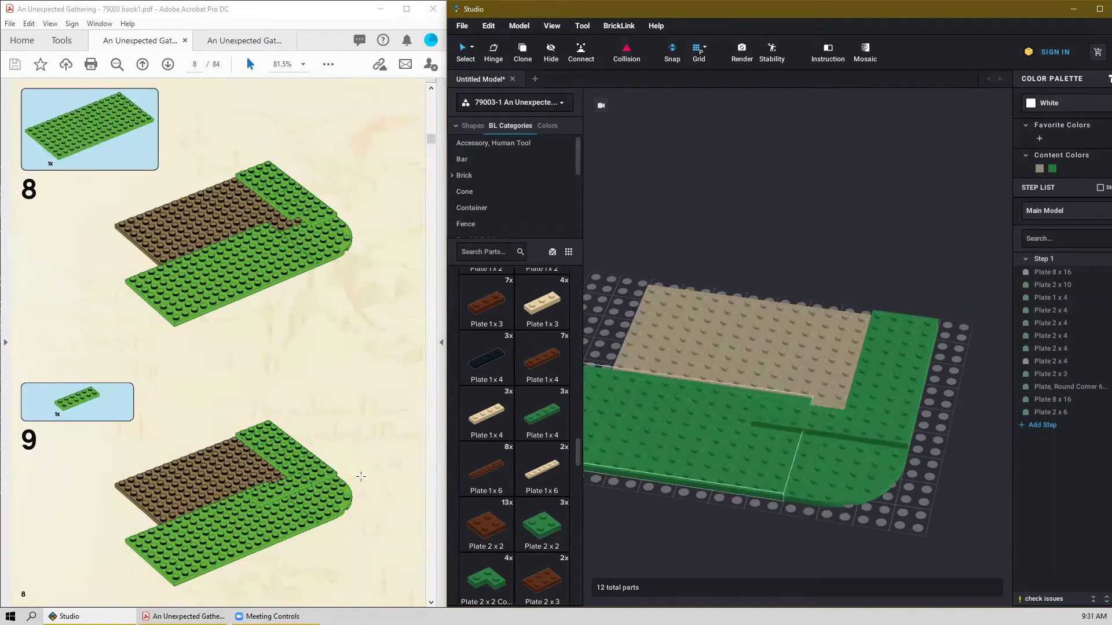
Return the instructions to building step 10 on page 9 and enlarge the page to 125%.
scroll(319, 481, "down", 3)
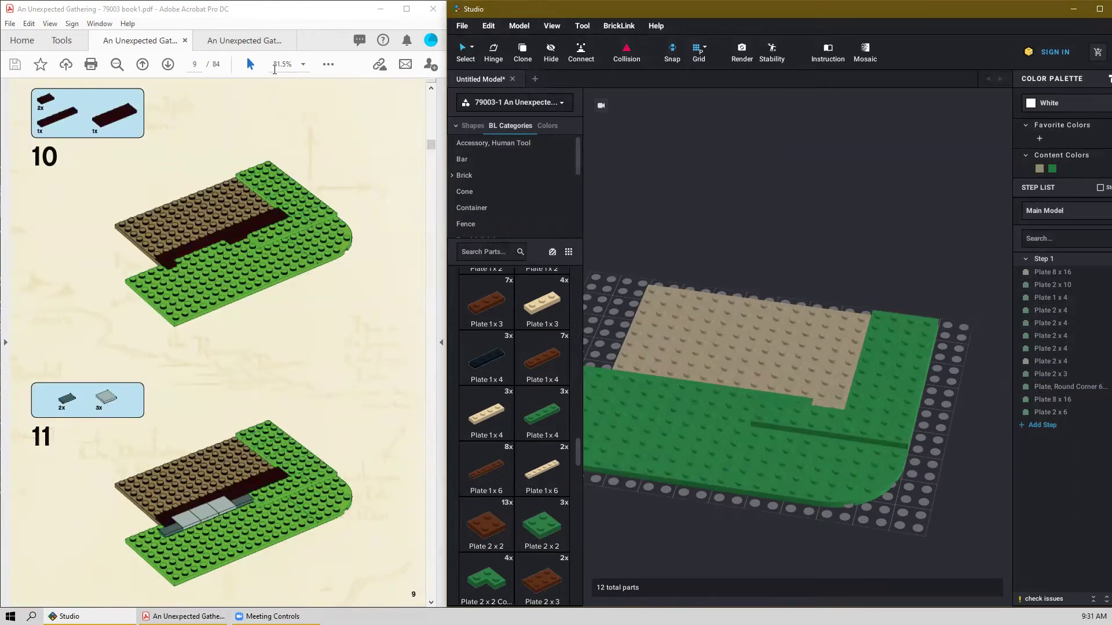
left_click(301, 65)
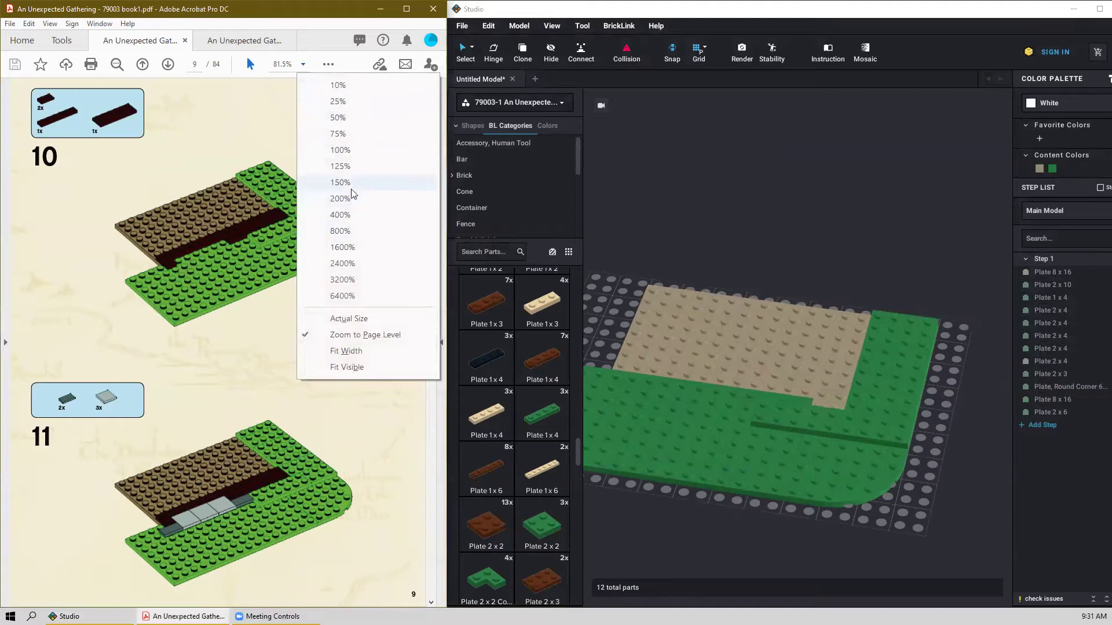
left_click(340, 168)
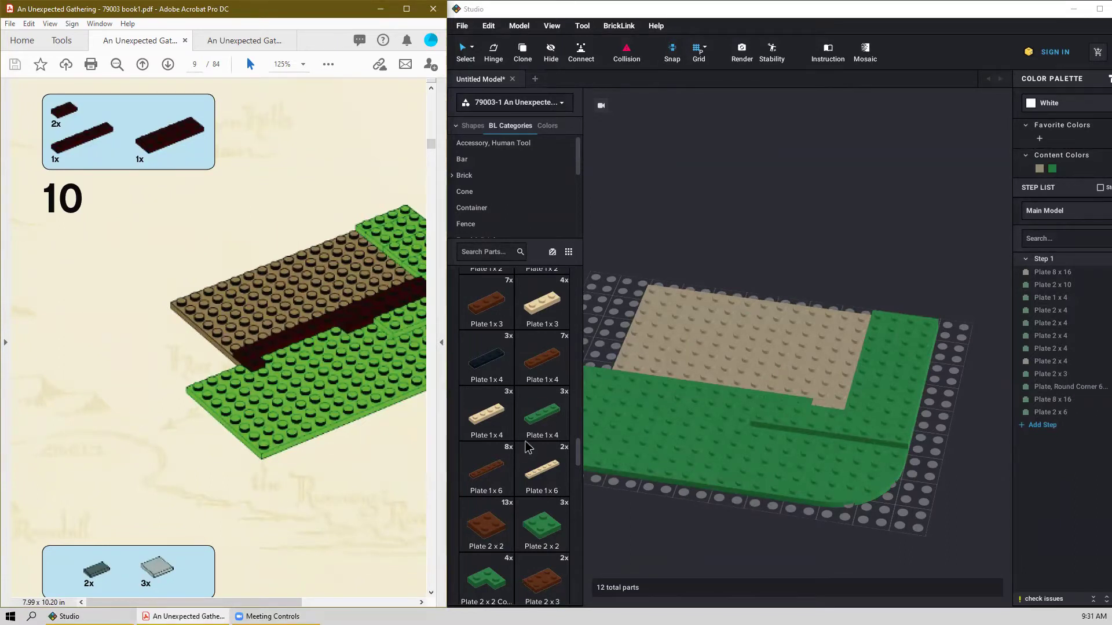
Place one reddish brown Plate 2 x 6 on the dark tan area's front edge, against the green corner section.
left_click(579, 444)
scroll(526, 491, "down", 5)
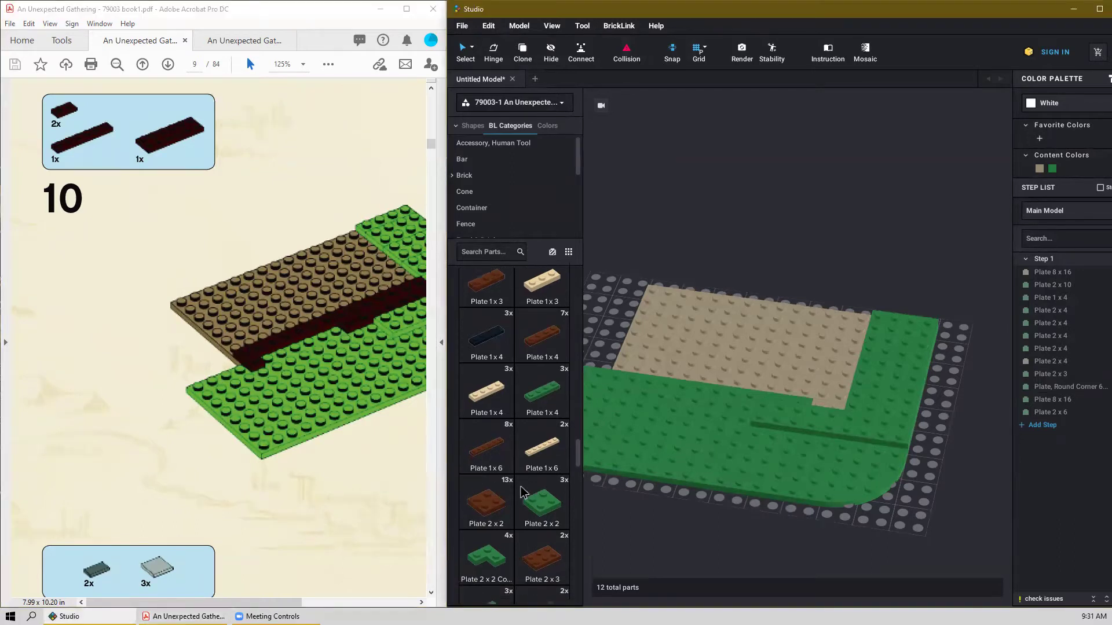
scroll(527, 488, "down", 2)
left_click_drag(487, 510, 769, 386)
left_click(769, 387)
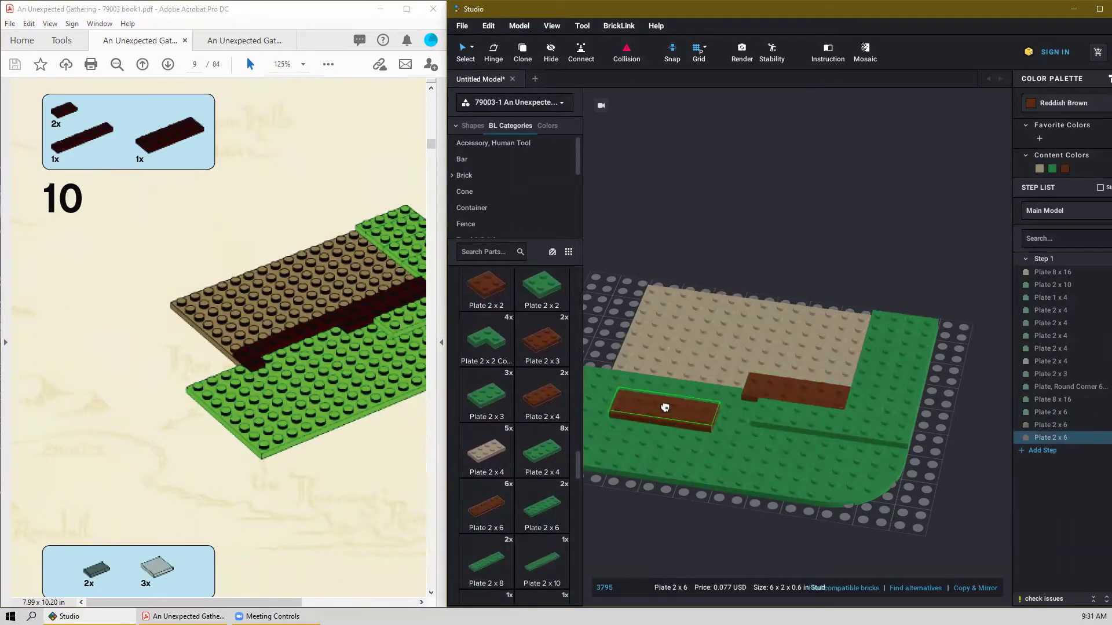
key("Escape")
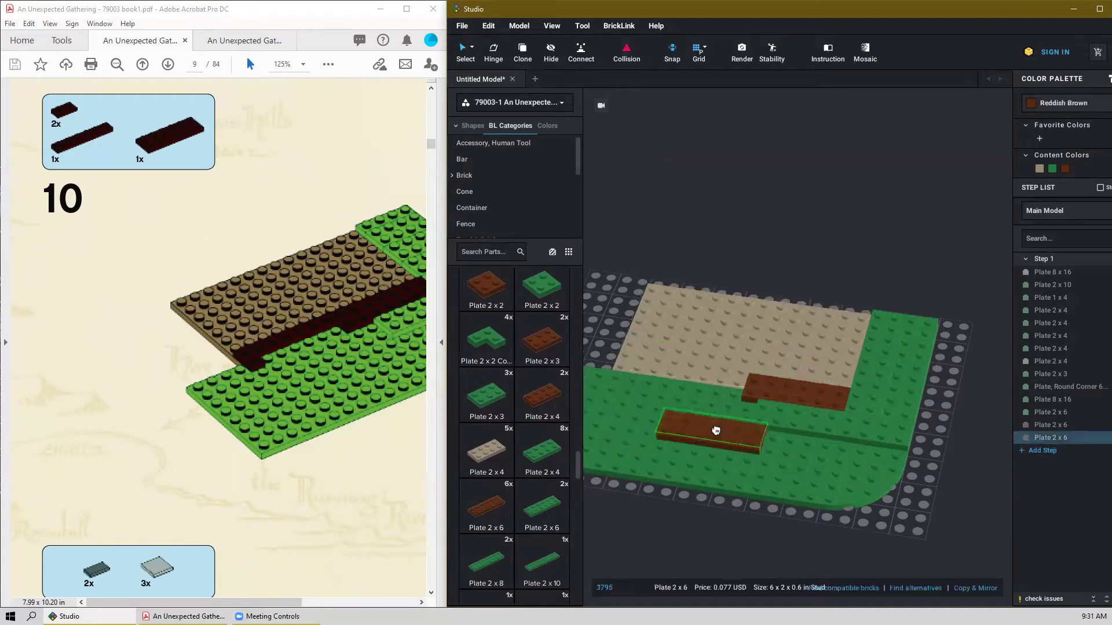
key("Escape")
Continue the brown strip along the dark tan front edge with one reddish brown Plate 1 x 6, leaving a one-stud gap beside the 2 x 6.
scroll(497, 397, "up", 6)
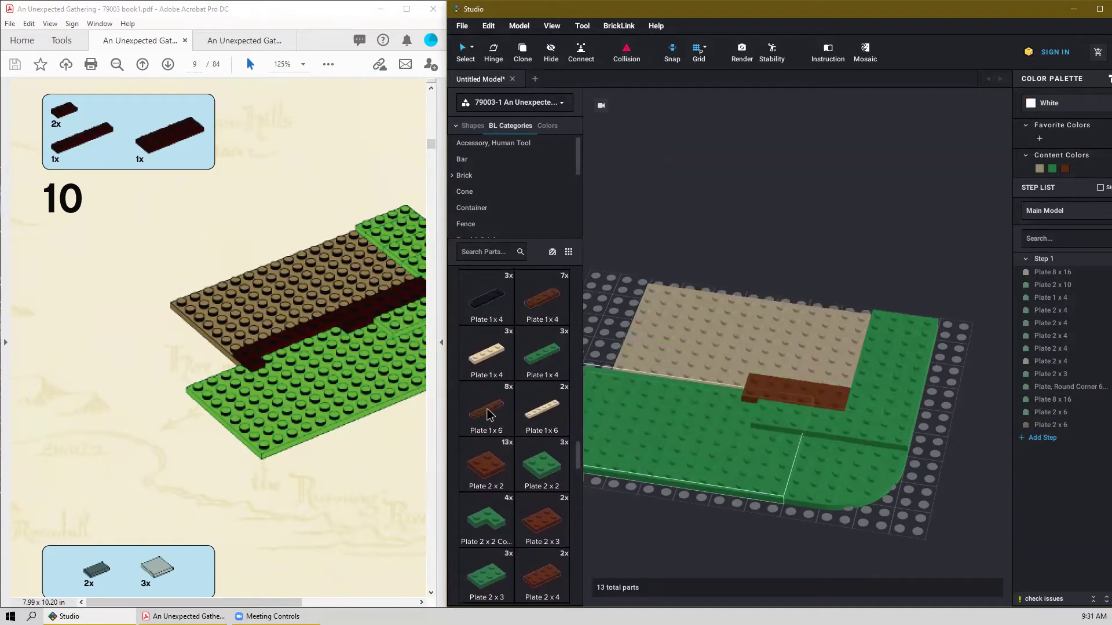
left_click_drag(489, 408, 691, 369)
left_click(690, 368)
key("Escape")
Add two reddish brown Plates 1 x 2 crosswise at both ends of the 1 x 6 plate, each projecting one stud forward.
scroll(520, 379, "up", 1)
scroll(519, 379, "up", 3)
left_click_drag(486, 345, 735, 384)
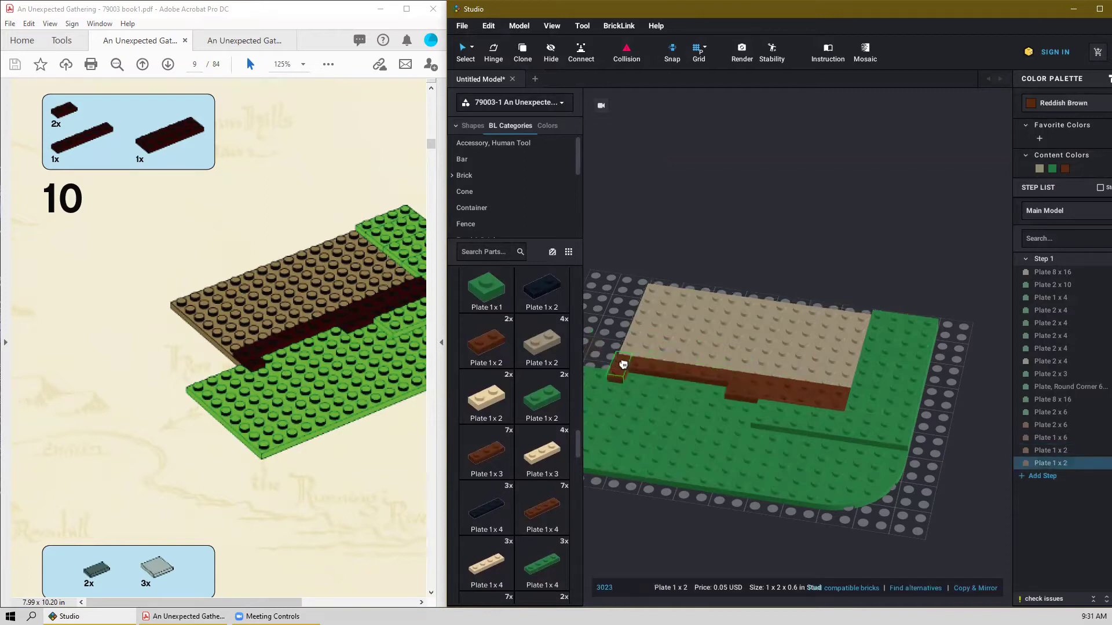
left_click(619, 371)
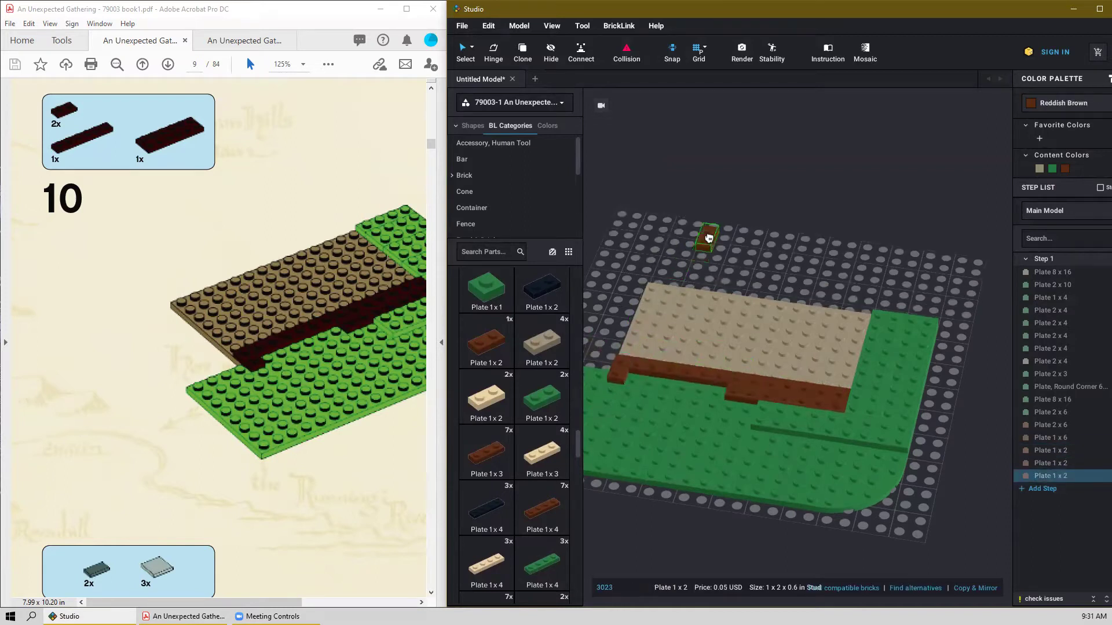
key("Escape")
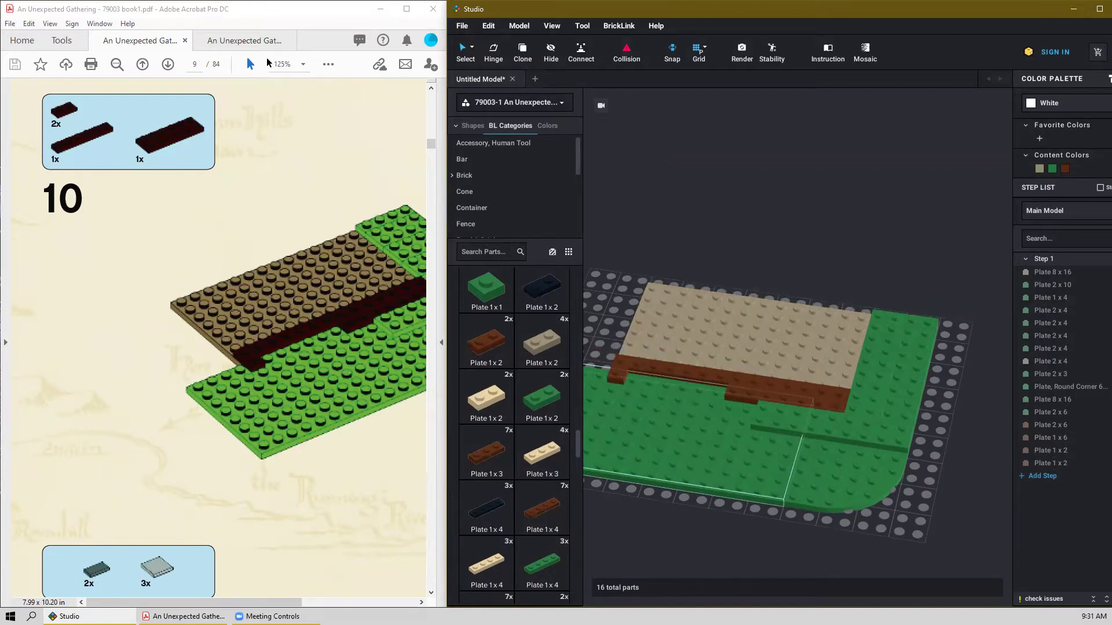
Set the instructions' zoom to 100% and bring building step 11 into view.
left_click(303, 65)
left_click(341, 150)
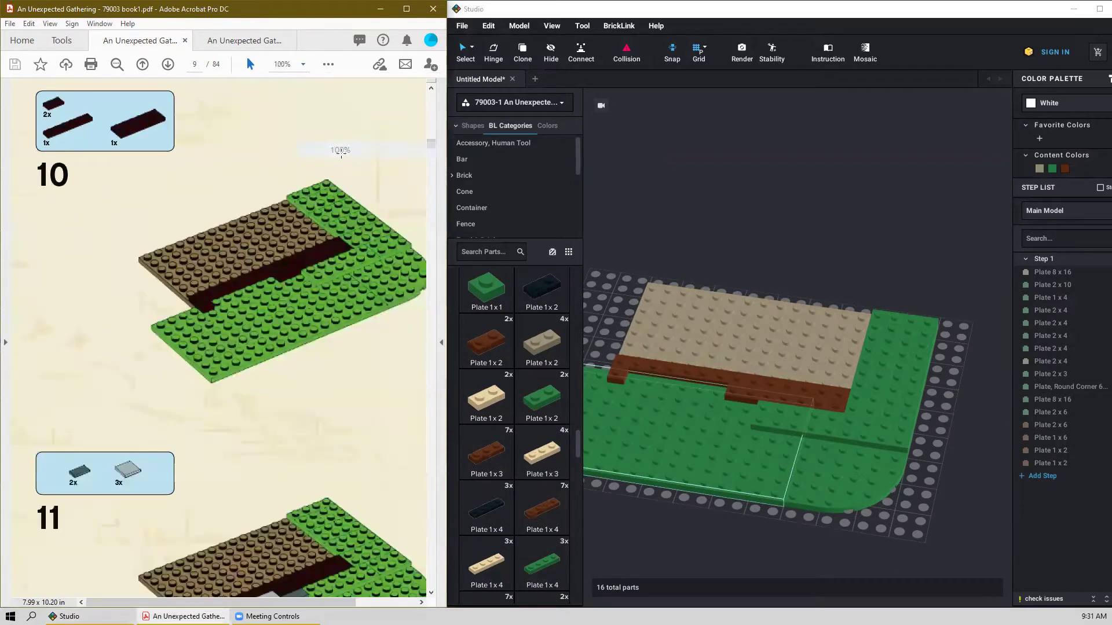
scroll(273, 216, "down", 6)
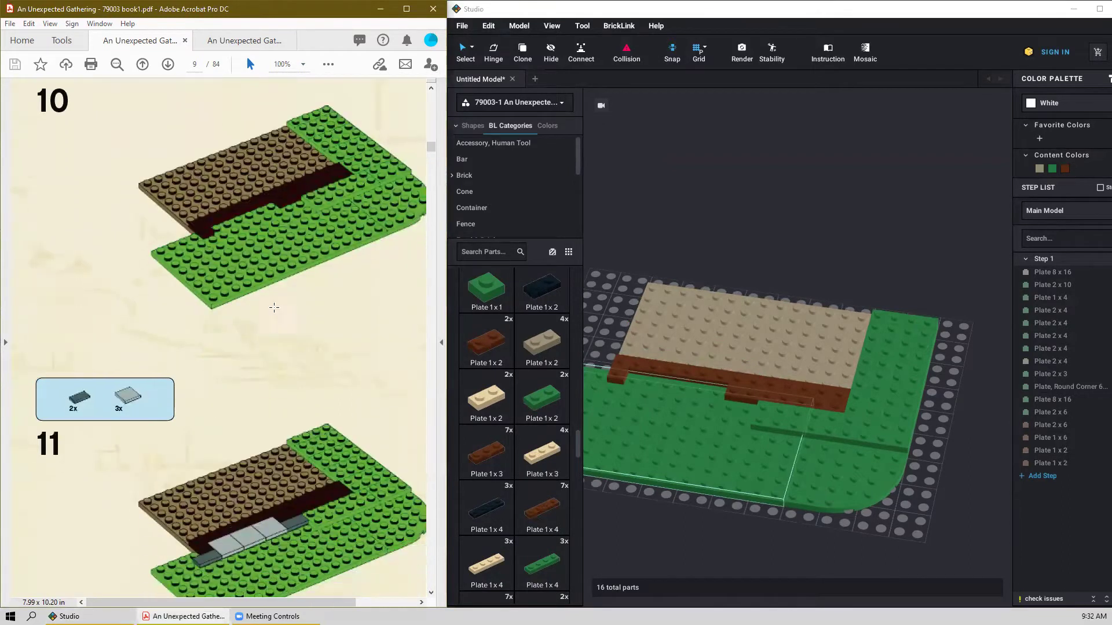
scroll(212, 396, "up", 5)
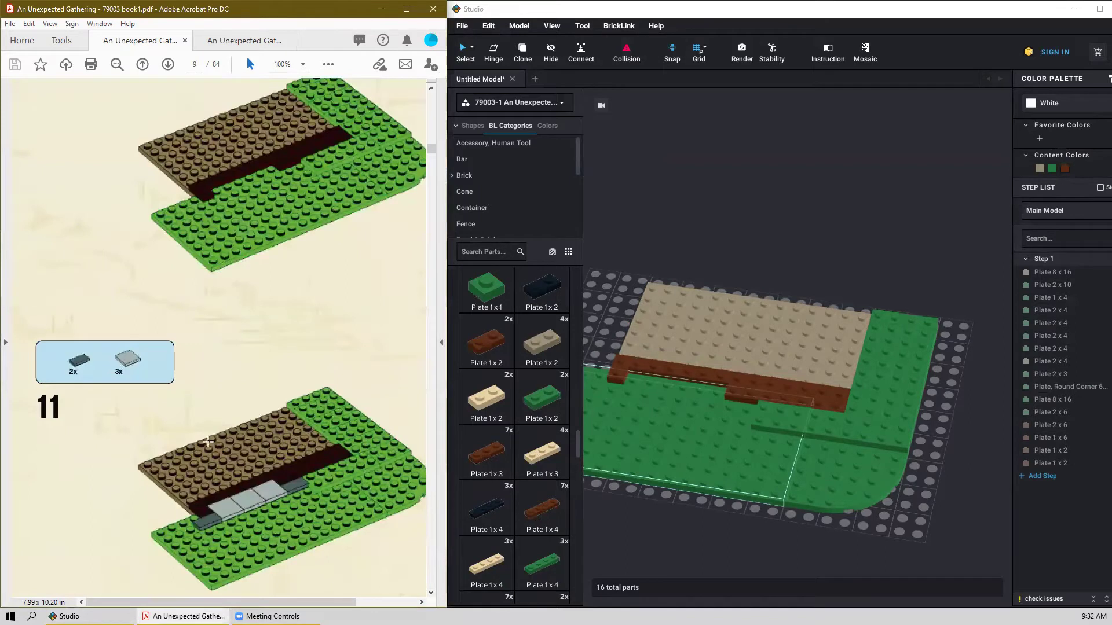
left_click(529, 445)
scroll(536, 444, "down", 10)
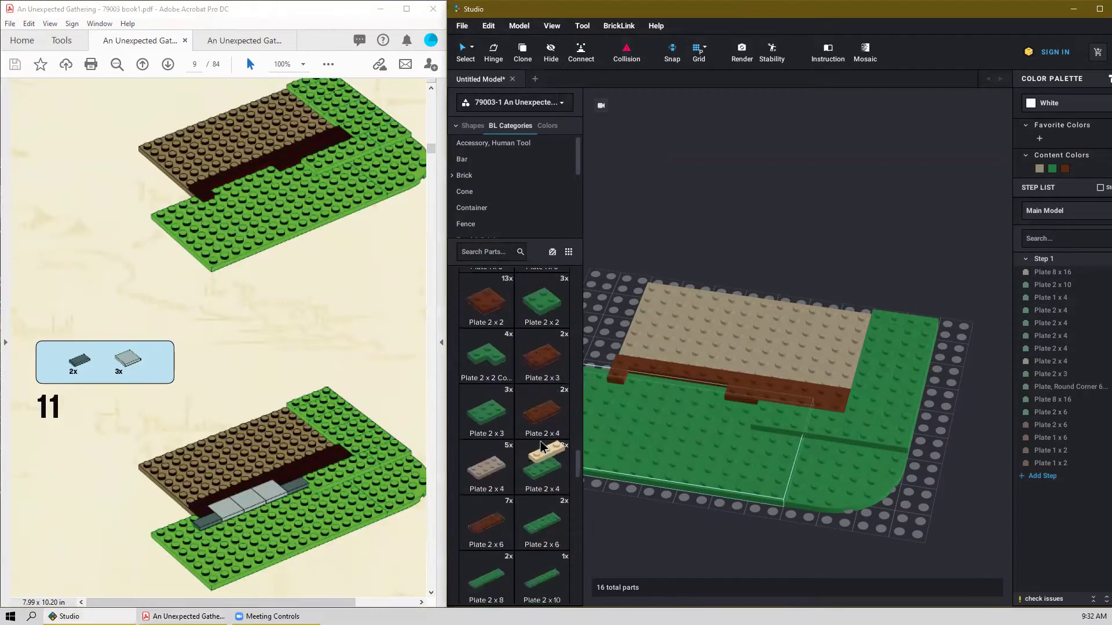
scroll(542, 447, "down", 4)
right_click(543, 444)
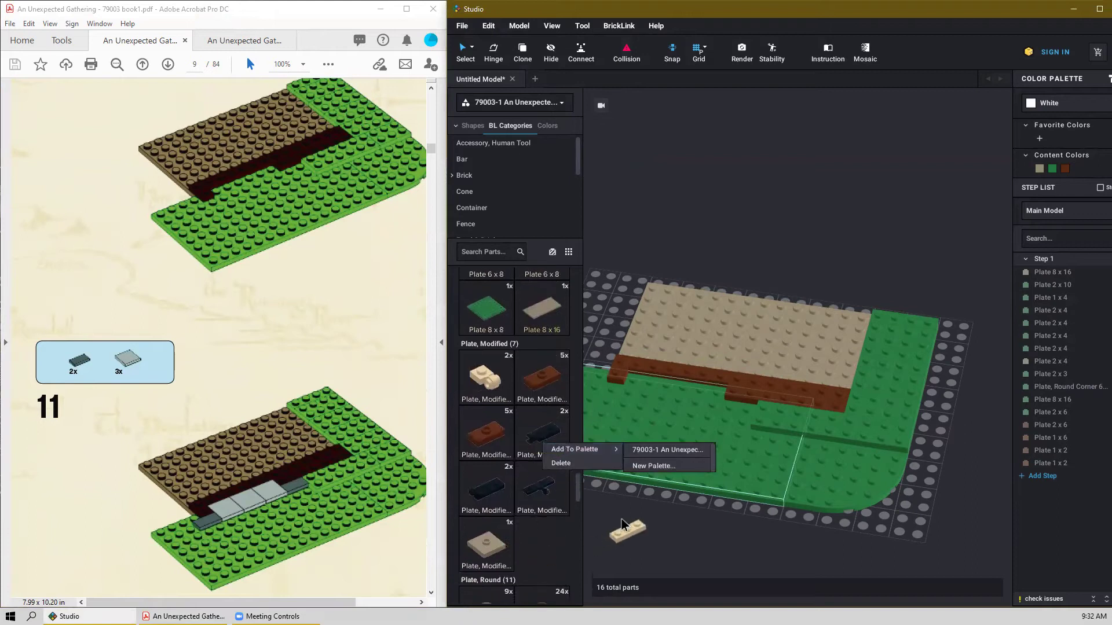
left_click(629, 525)
key("Delete")
Place two dark bluish gray Tiles 1 x 2 with Groove on the green plate, in front of the two projecting brown 1 x 2 plates.
scroll(538, 528, "down", 5)
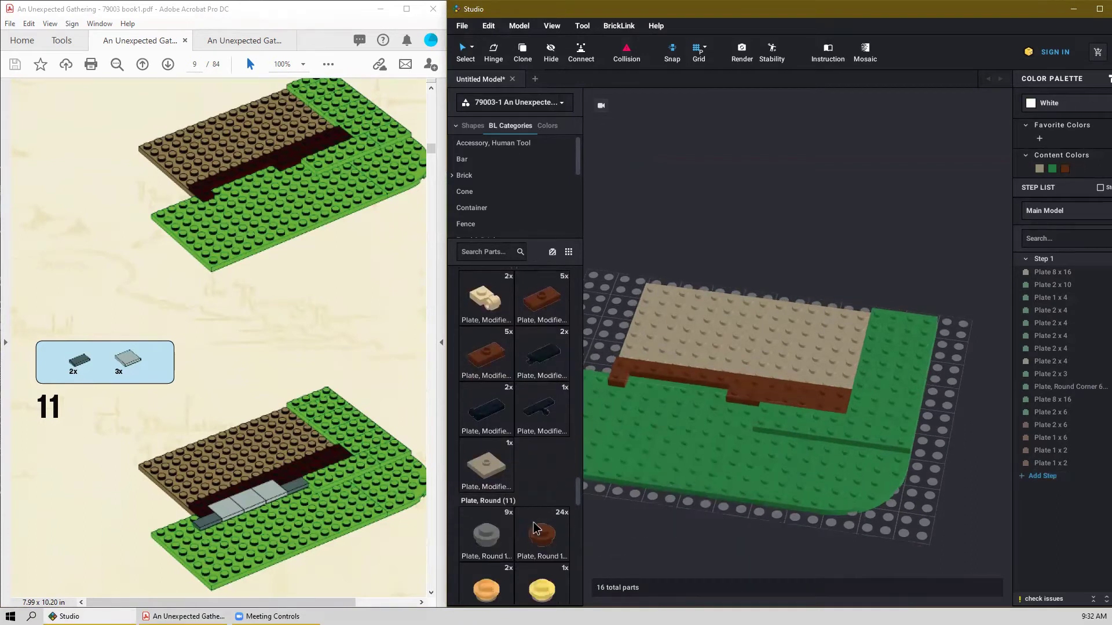
scroll(538, 527, "down", 10)
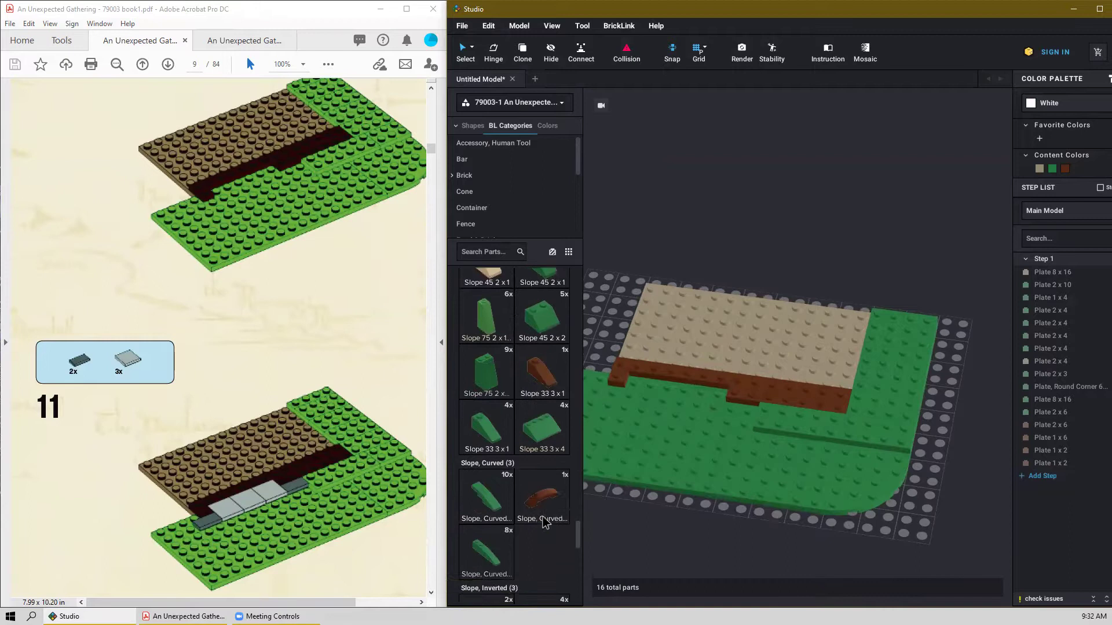
scroll(544, 524, "down", 8)
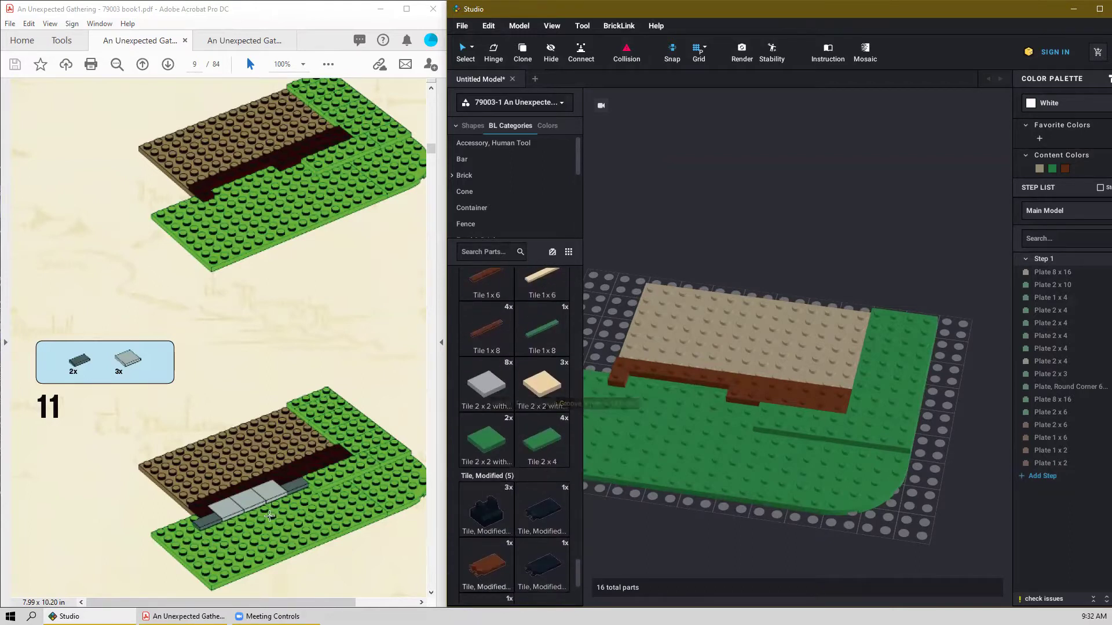
scroll(529, 395, "up", 6)
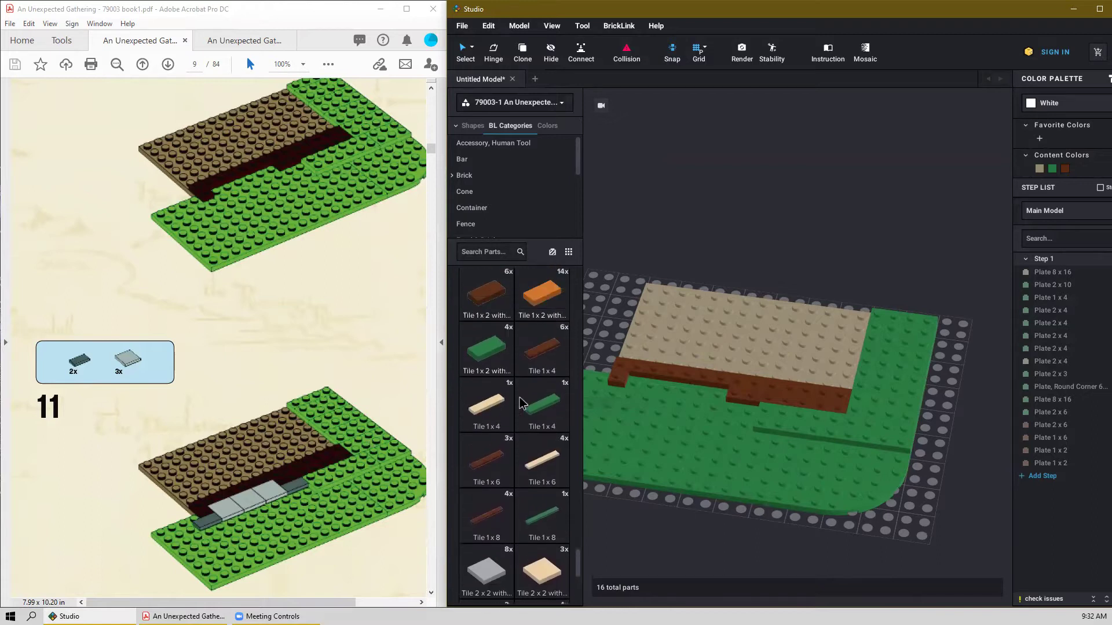
left_click_drag(545, 379, 746, 410)
left_click(746, 410)
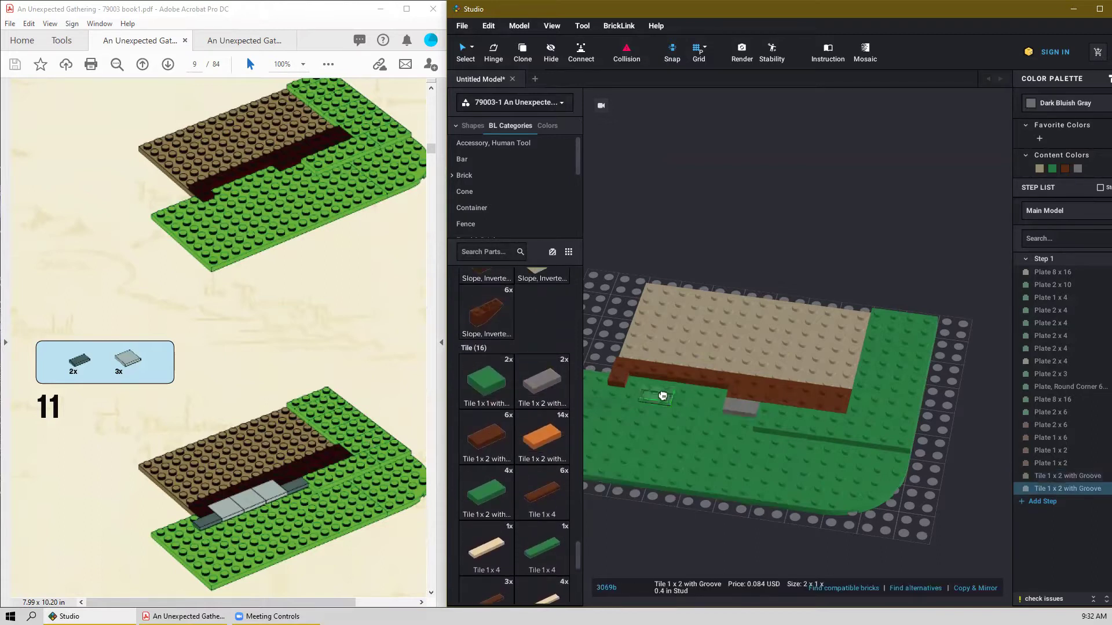
left_click(609, 390)
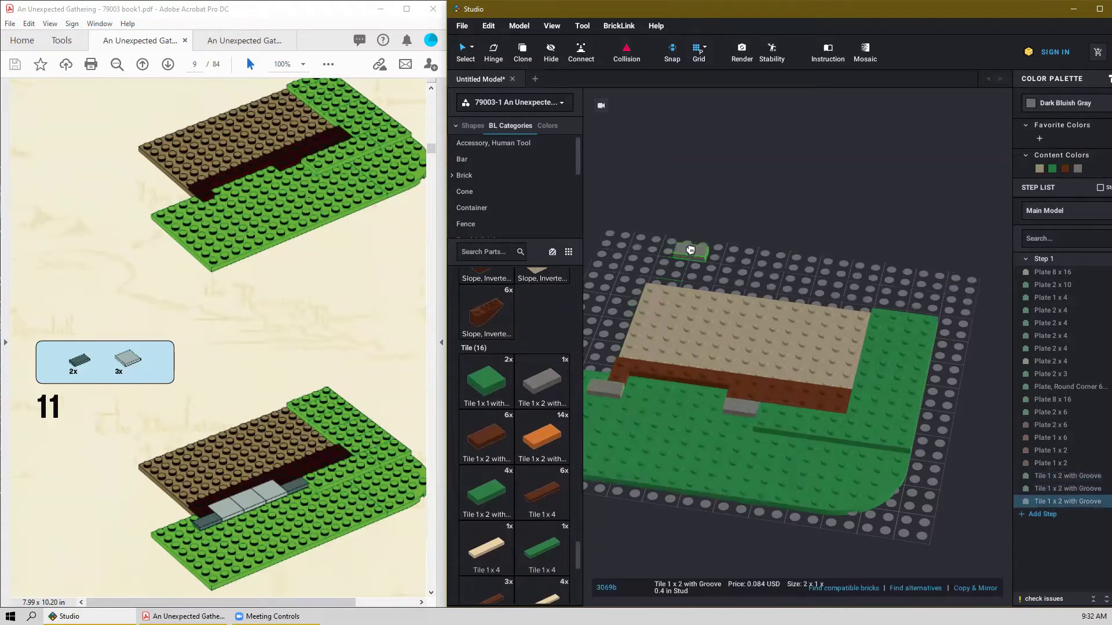
key("Escape")
Place three light bluish gray Tiles 2 x 2 with Groove side by side between the two dark bluish gray tiles.
scroll(514, 460, "down", 5)
scroll(514, 461, "down", 3)
left_click_drag(486, 385, 652, 389)
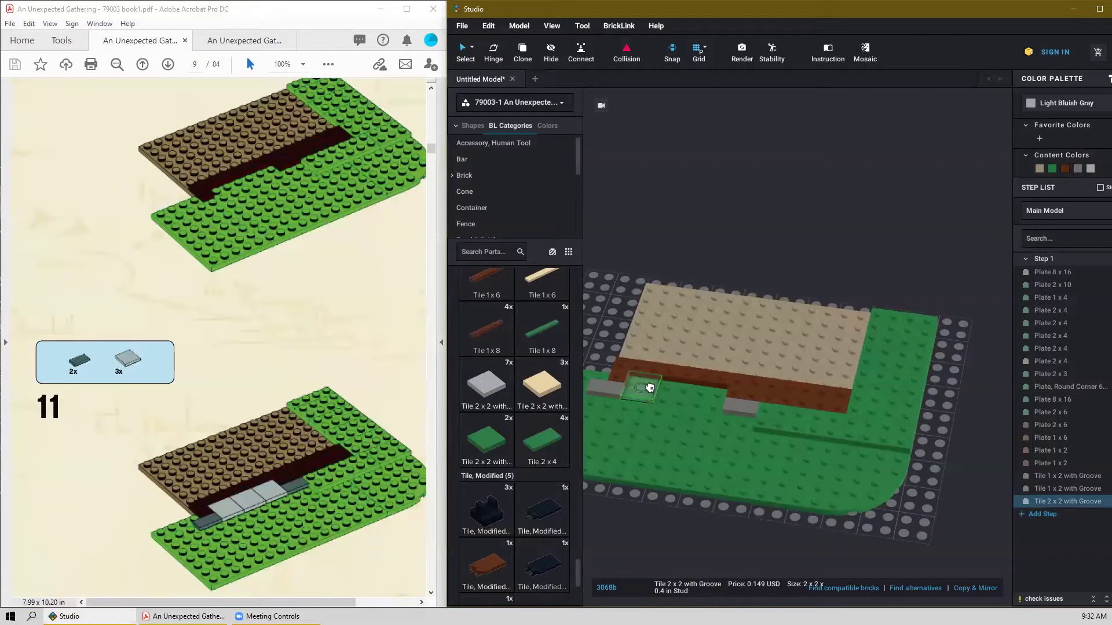
left_click(644, 387)
left_click(678, 390)
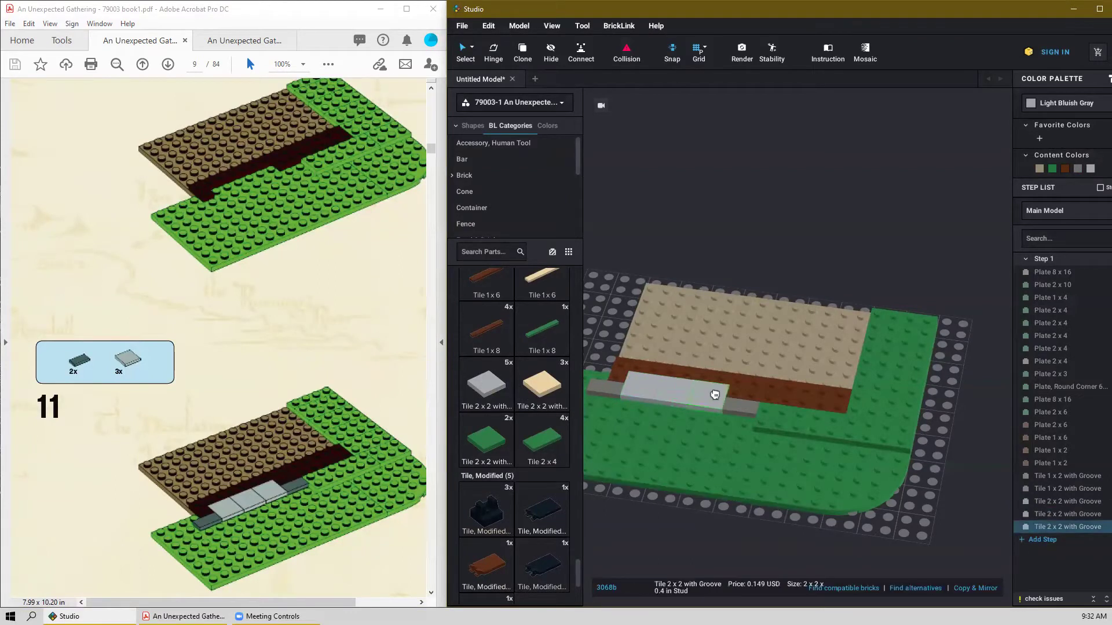
key("Escape")
Set the instructions' zoom to 75% and bring page 10 with building steps 1 and 2 into view.
scroll(686, 392, "down", 2)
right_click_drag(686, 390, 705, 403)
scroll(335, 511, "down", 1)
scroll(335, 511, "down", 1)
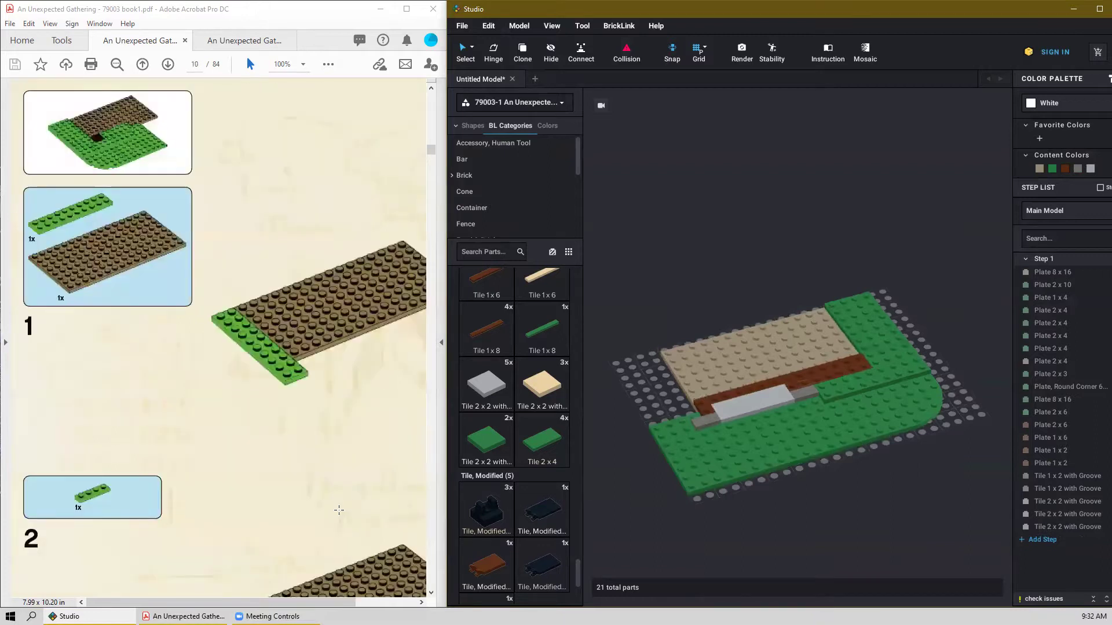
scroll(336, 404, "down", 5)
left_click(302, 66)
left_click(333, 119)
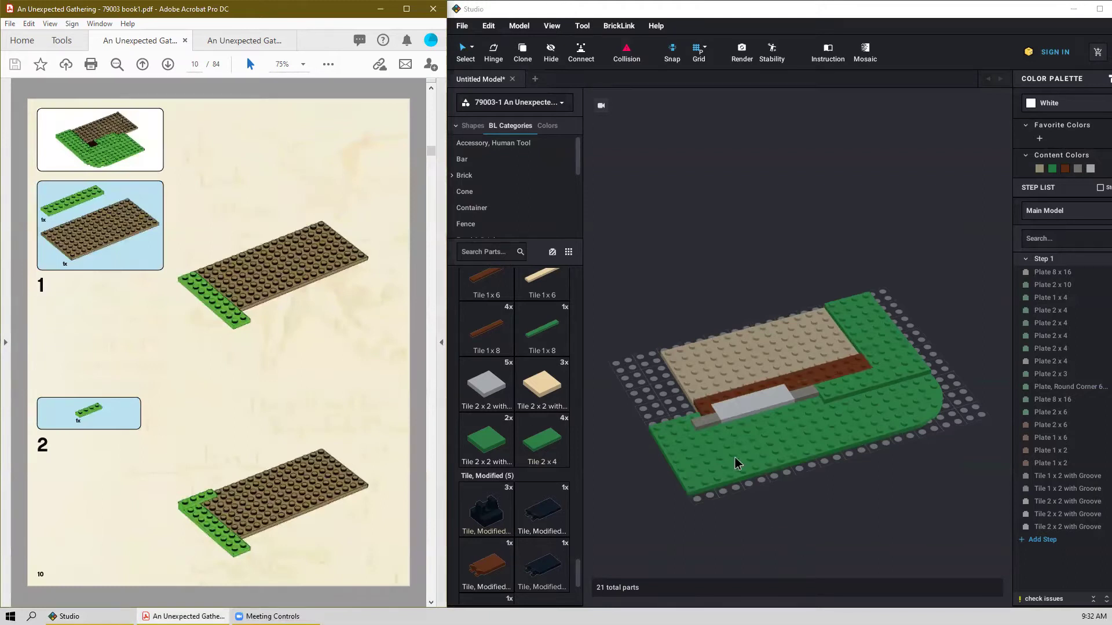
left_click(614, 372)
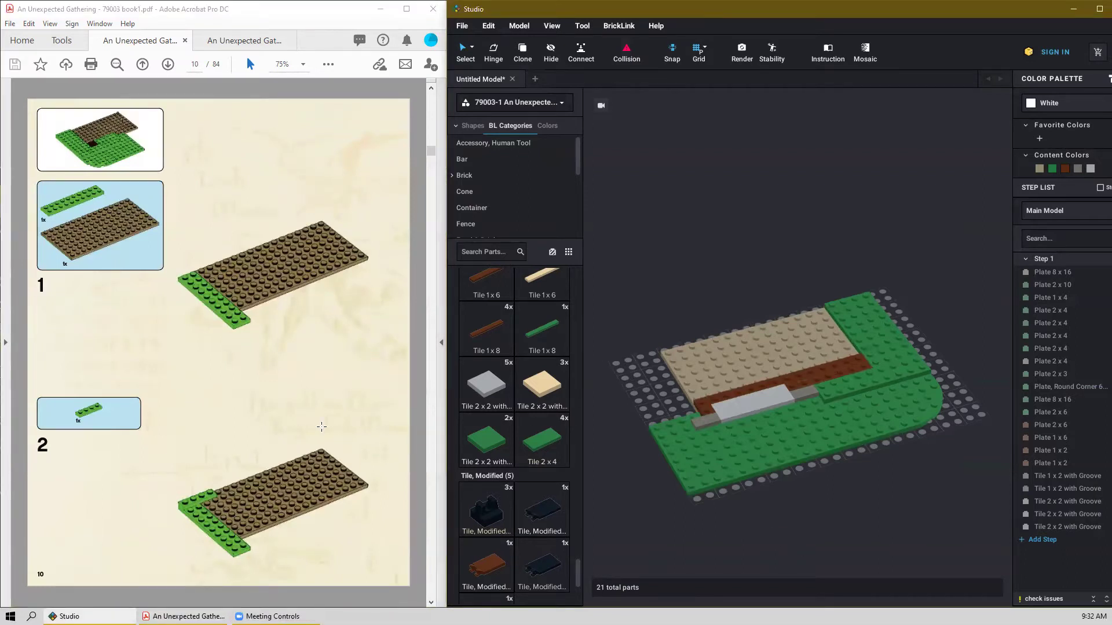
scroll(321, 427, "down", 5)
scroll(322, 427, "up", 5)
scroll(128, 185, "up", 2)
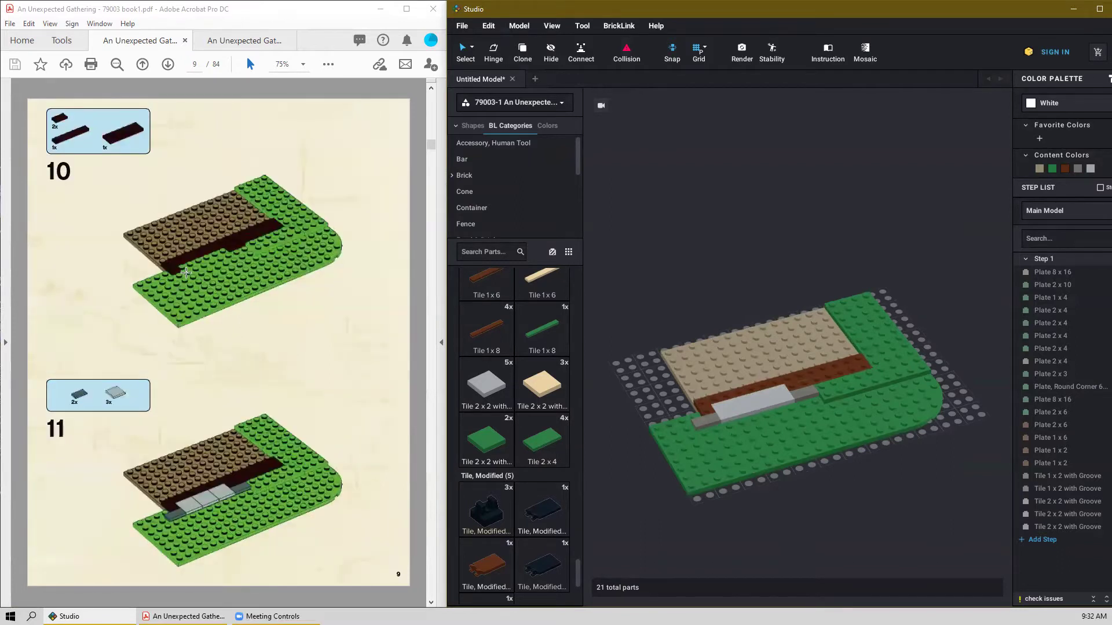
scroll(186, 273, "down", 2)
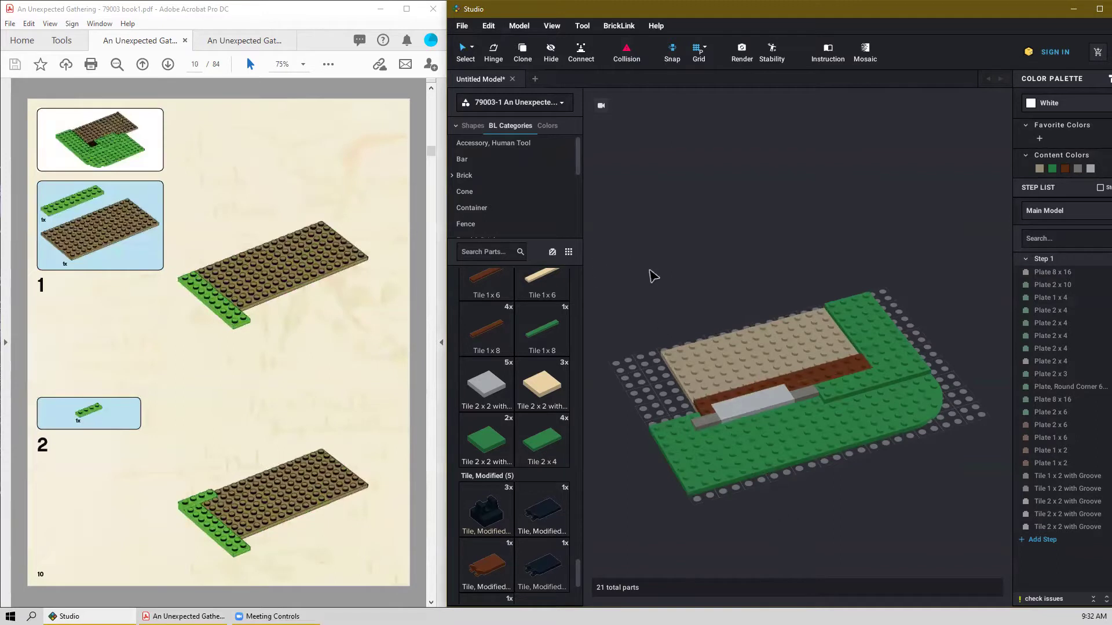
Place one dark tan Plate 8 x 16 end to end with the existing dark tan plate, flush at the same level.
scroll(653, 281, "down", 5)
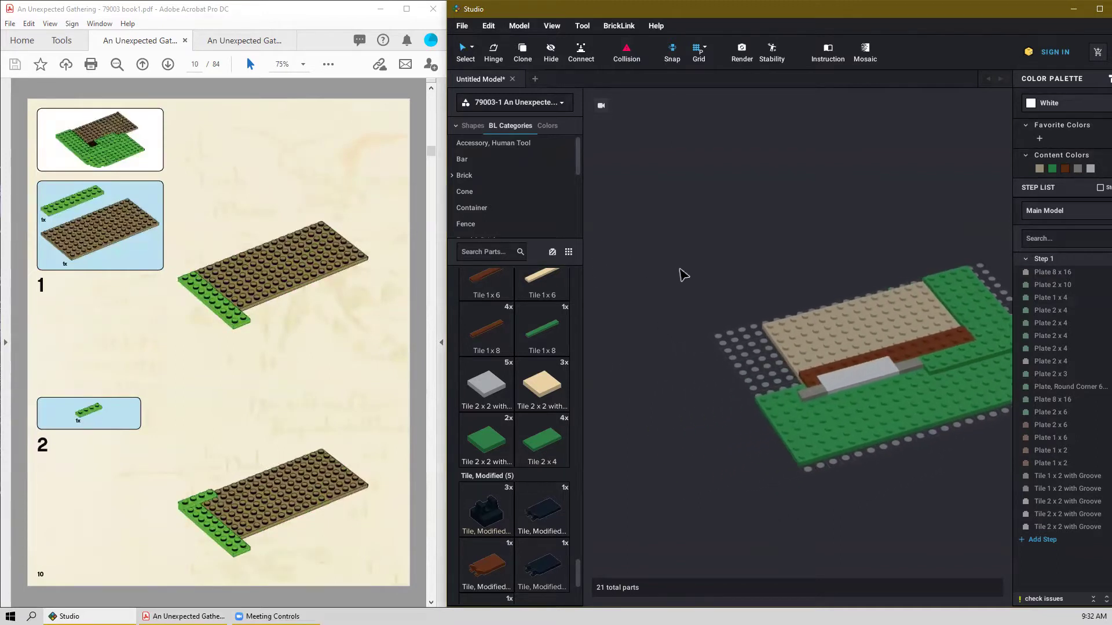
scroll(685, 385, "up", 4)
scroll(524, 428, "up", 4)
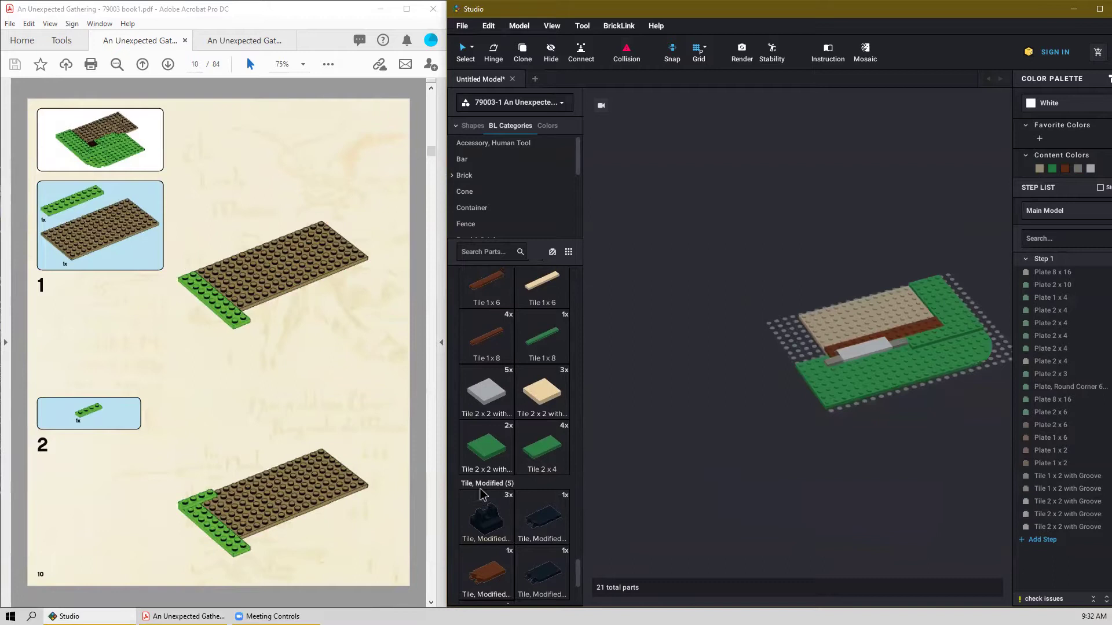
scroll(524, 427, "up", 10)
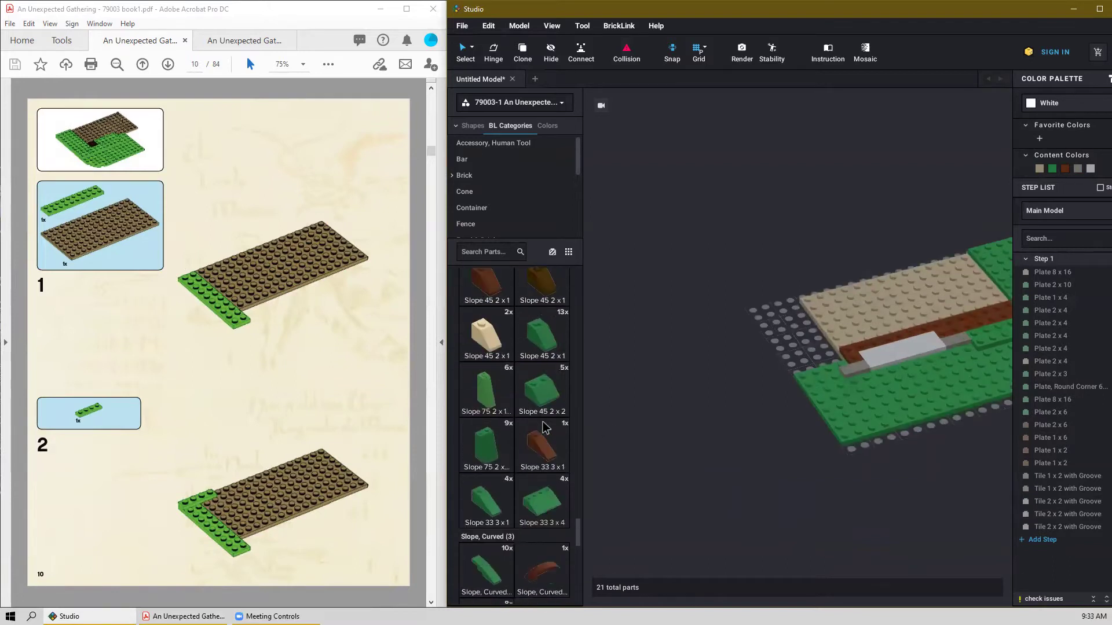
scroll(537, 427, "up", 8)
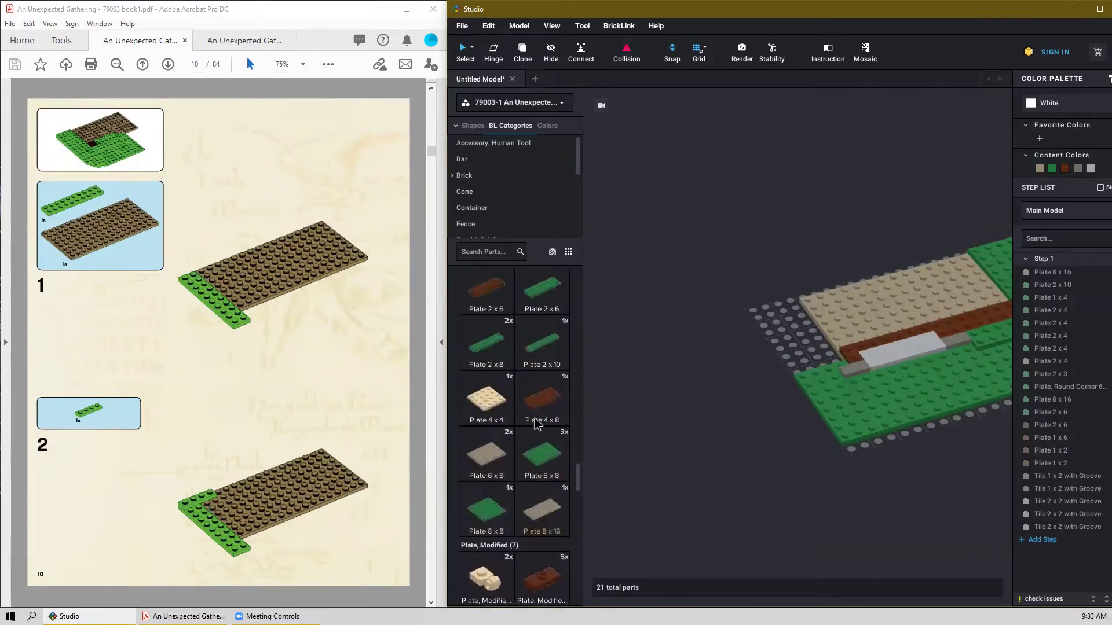
left_click_drag(544, 469, 717, 358)
right_click_drag(691, 364, 792, 416)
mouse_move(794, 416)
left_mouse_down()
mouse_move(790, 429)
mouse_move(794, 416)
mouse_move(777, 427)
left_mouse_up()
left_click(702, 389)
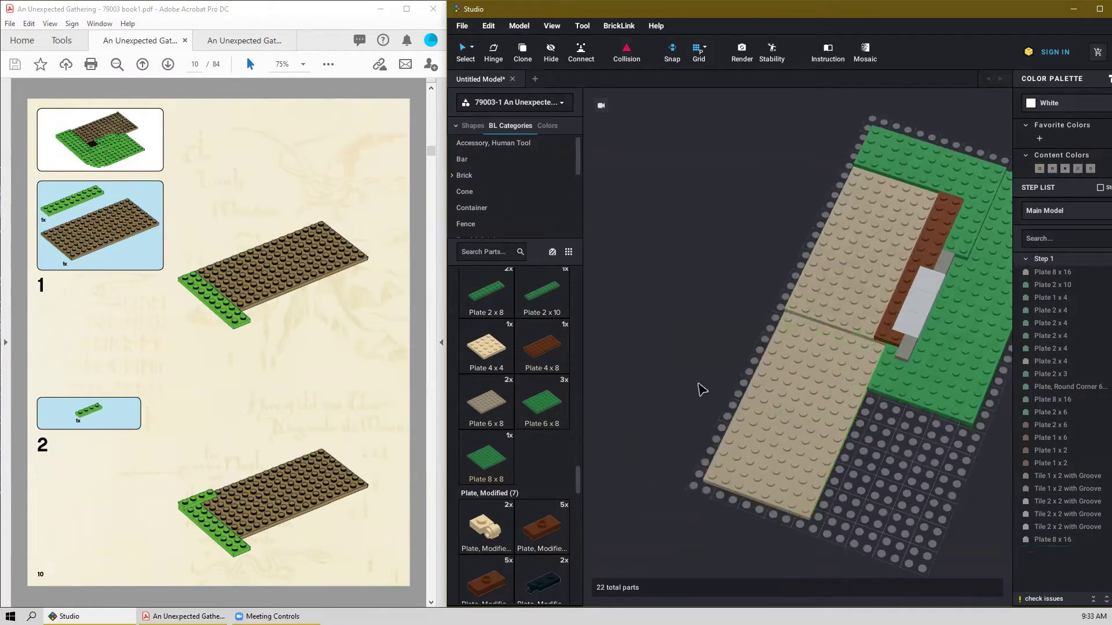
left_click(814, 440)
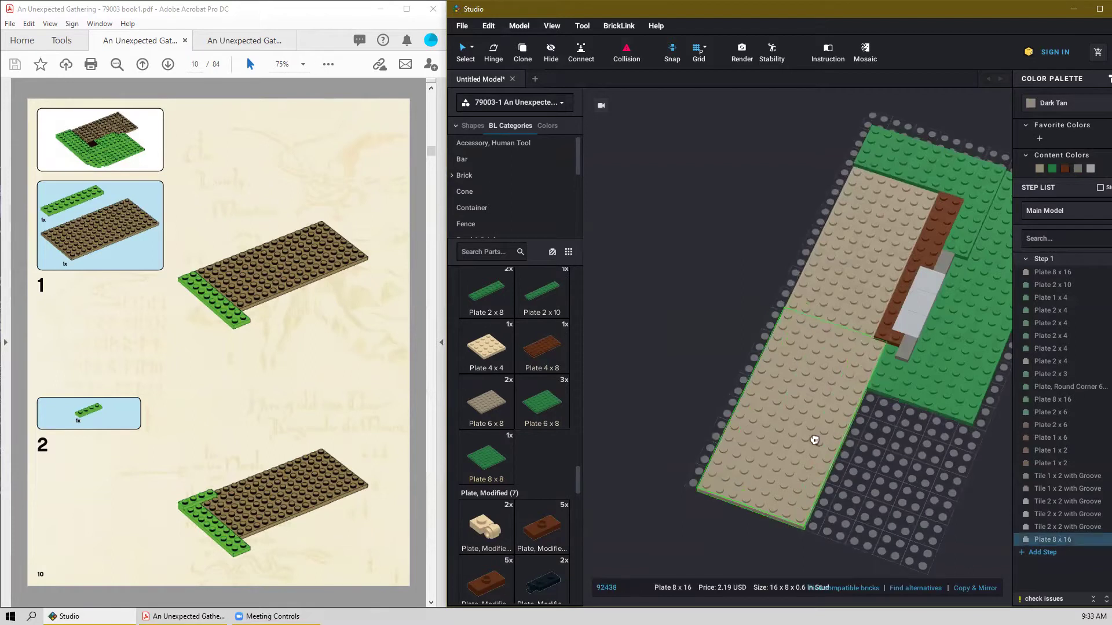
left_click(877, 490)
right_click_drag(879, 491, 700, 518)
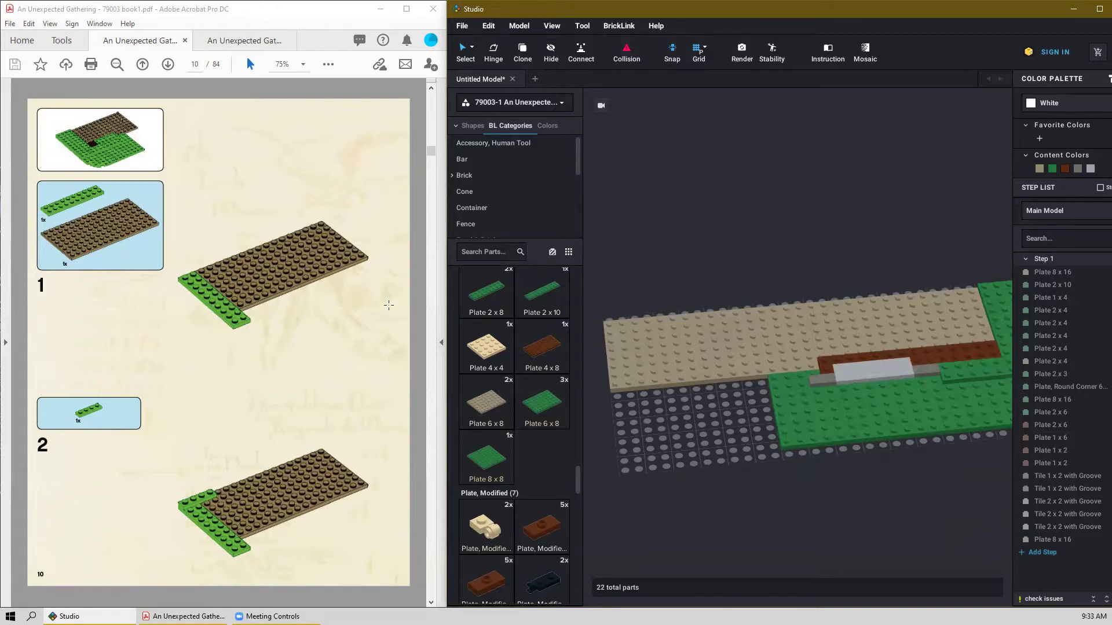
Place one green Plate 2 x 10 crosswise against the outer short end of the new dark tan plate, projecting two studs past its front edge.
left_click_drag(556, 289, 631, 366)
scroll(660, 449, "down", 2)
key("Right")
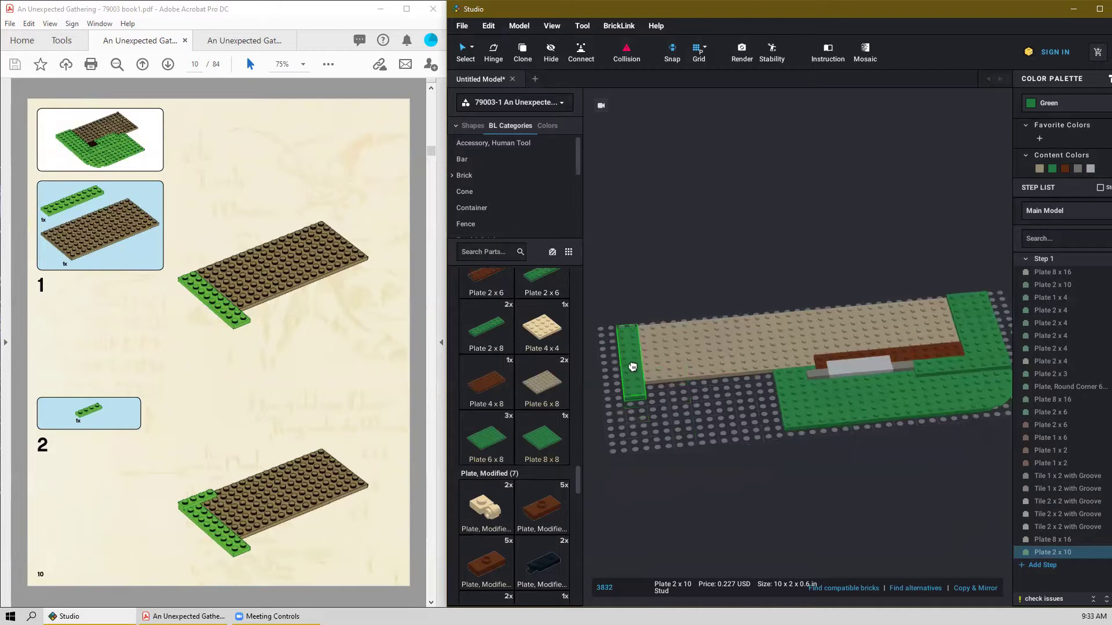
left_click(632, 367)
key("Escape")
right_click_drag(684, 435, 717, 417)
scroll(805, 350, "up", 6)
right_click_drag(811, 347, 841, 373)
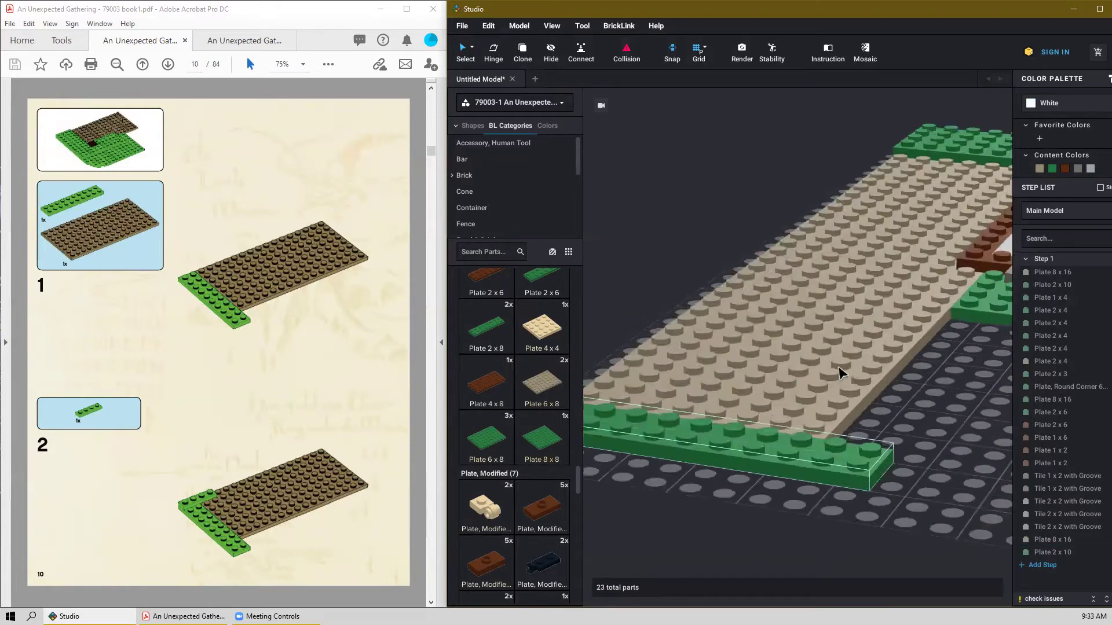
scroll(841, 372, "down", 3)
left_click(758, 434)
scroll(755, 430, "down", 3)
right_click_drag(754, 430, 708, 451)
scroll(707, 450, "down", 2)
Add one green Plate 1 x 4 on top along the back edge, bridging the green 2 x 10 and the dark tan plate.
scroll(538, 422, "up", 10)
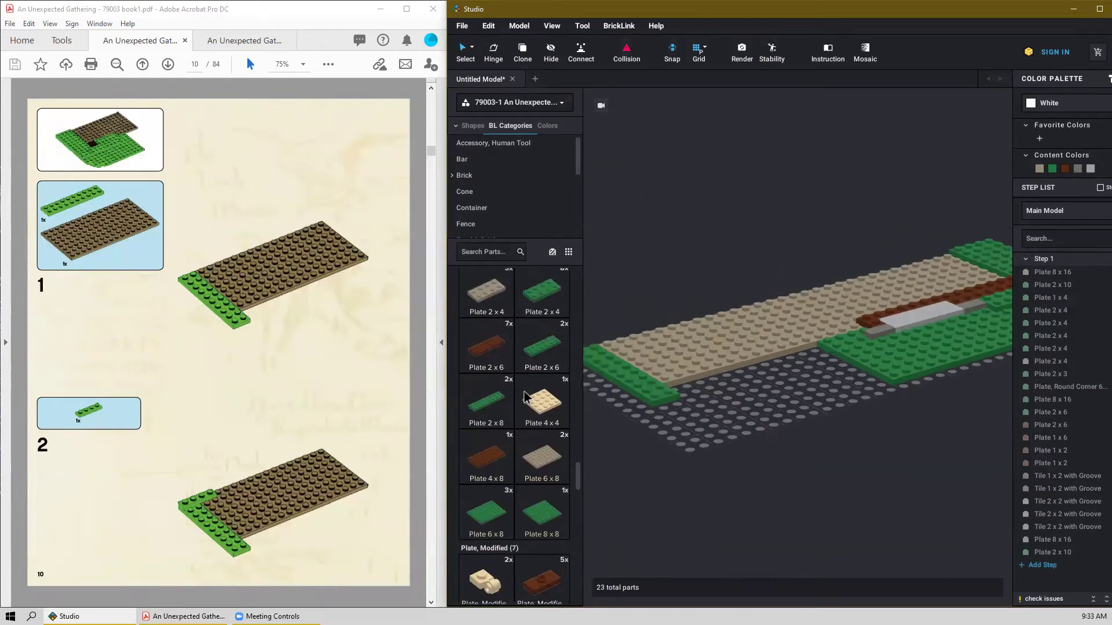
left_click(544, 355)
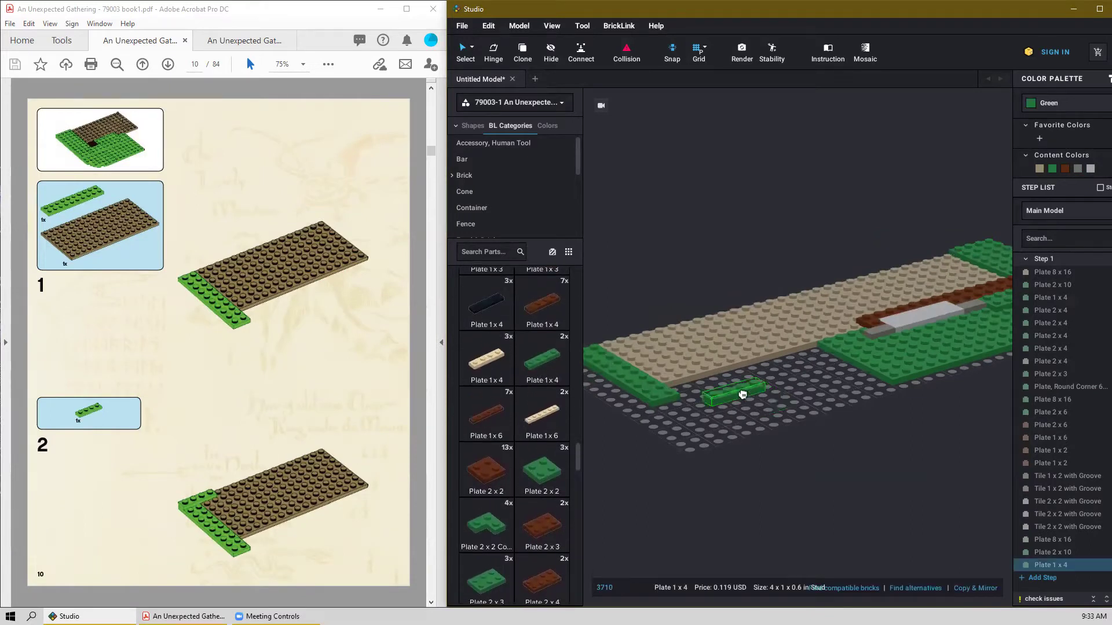
right_click_drag(752, 400, 769, 404)
left_click(703, 421)
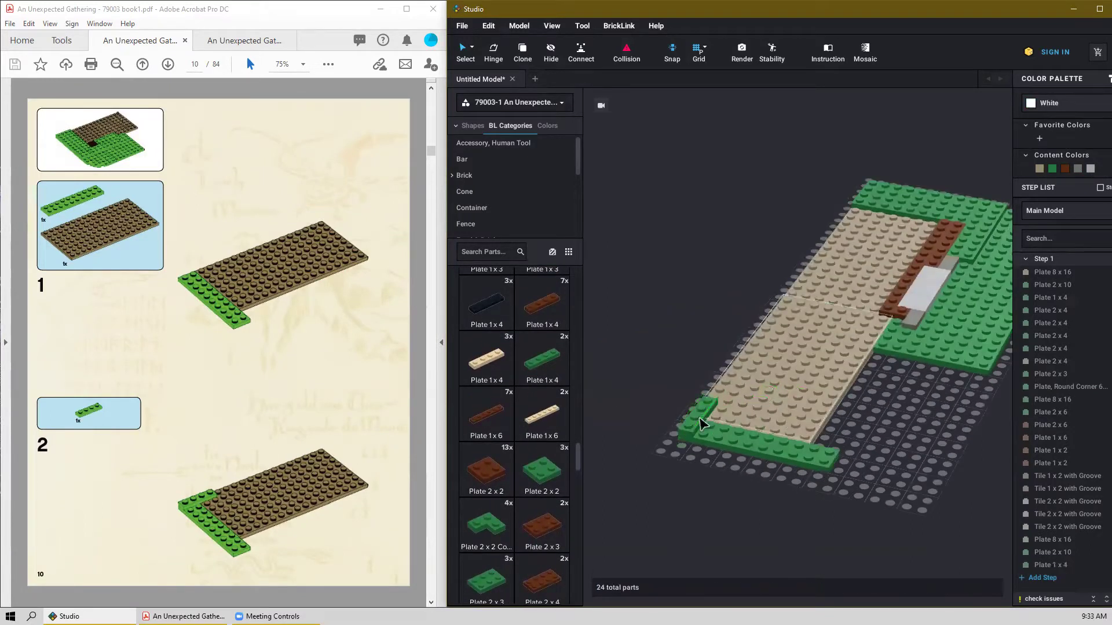
right_click_drag(650, 355, 605, 368)
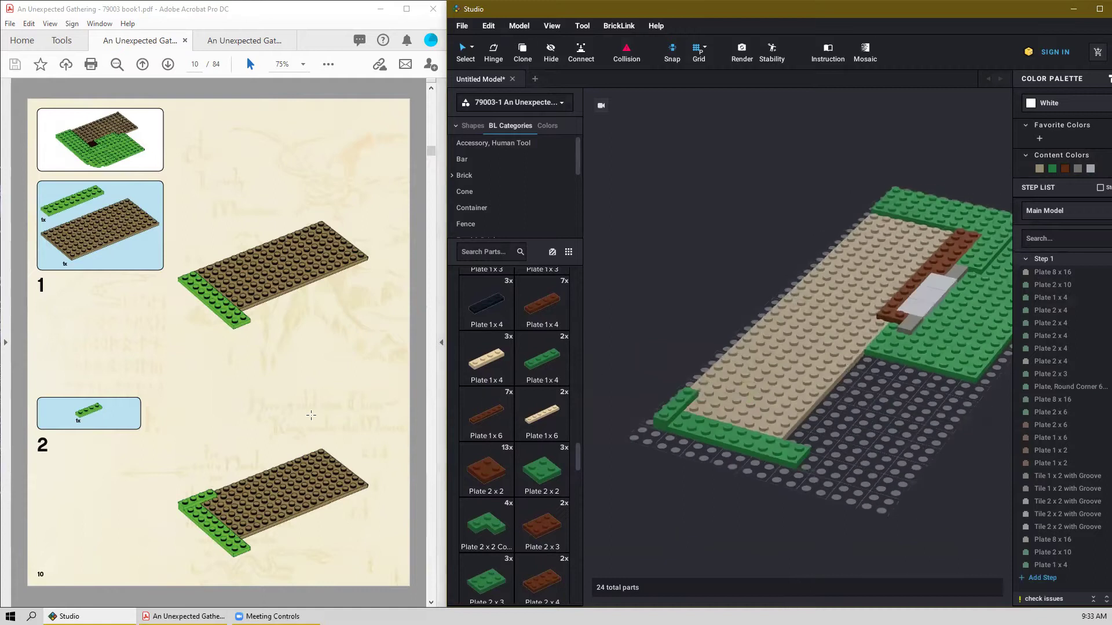
Bring instruction page 11 into view and check the model's stability and connectivity.
scroll(308, 413, "down", 2)
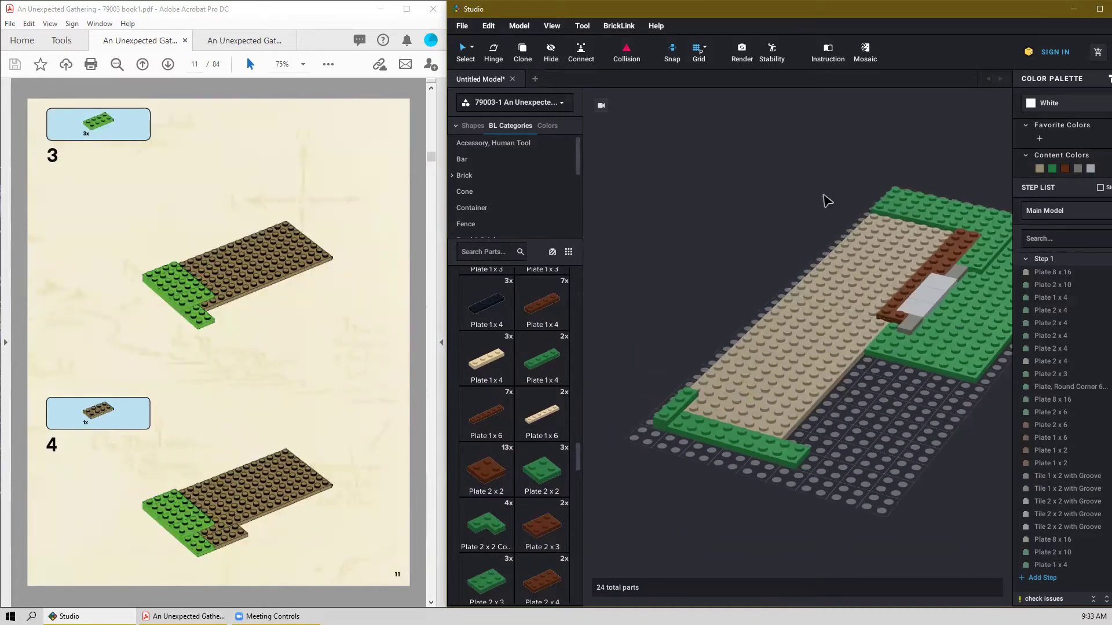
left_click(770, 55)
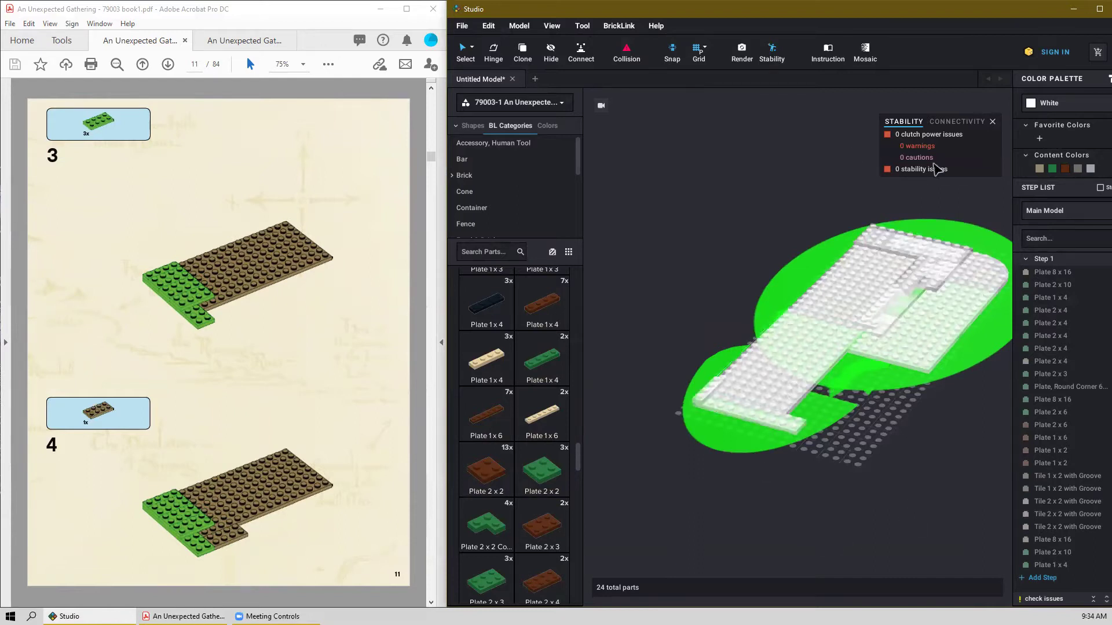
left_click(945, 122)
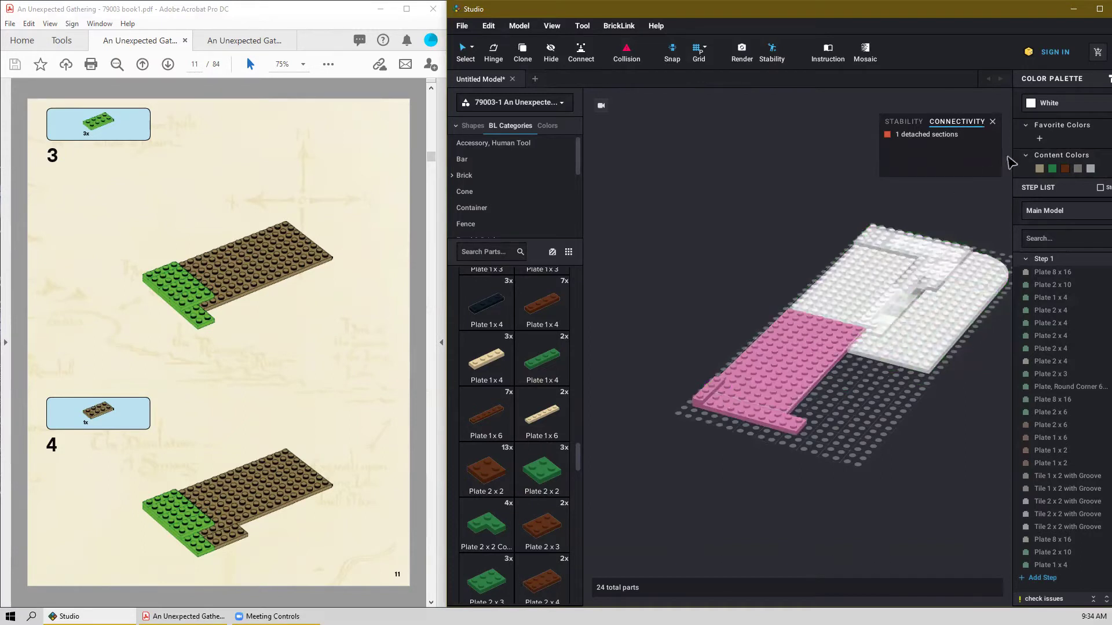
left_click(995, 121)
Place three green Plates 2 x 4 in a row beside the raised 1 x 4, bridging the green 2 x 10 and the dark tan plate.
right_click_drag(764, 285, 749, 275)
right_click_drag(766, 423, 759, 435)
scroll(760, 441, "up", 5)
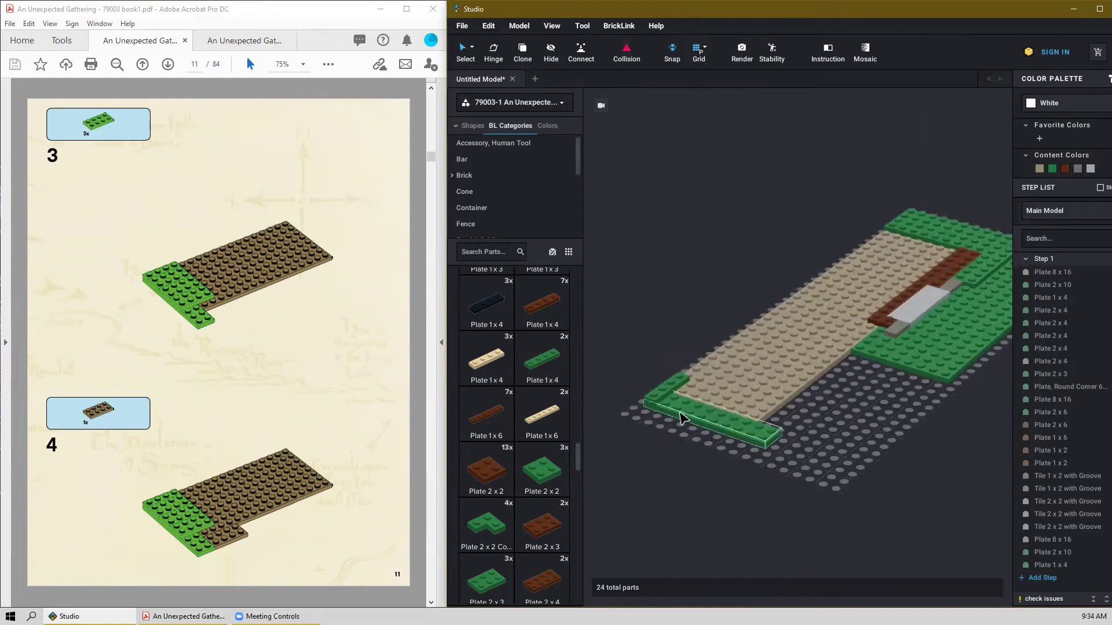
scroll(486, 559, "down", 3)
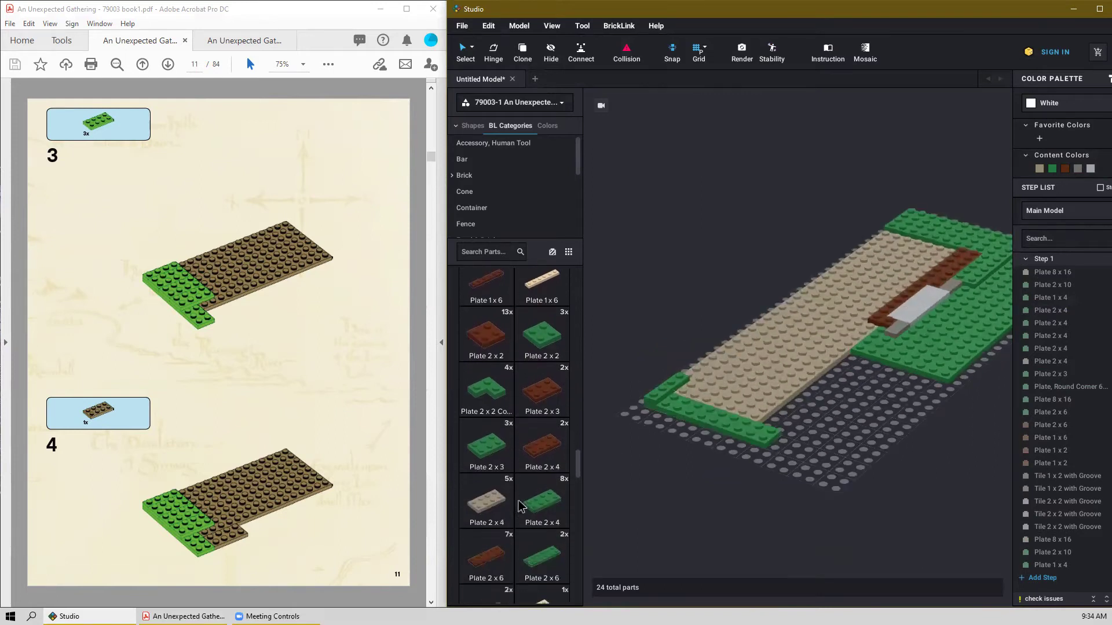
left_click_drag(542, 487, 700, 404)
left_click(692, 392)
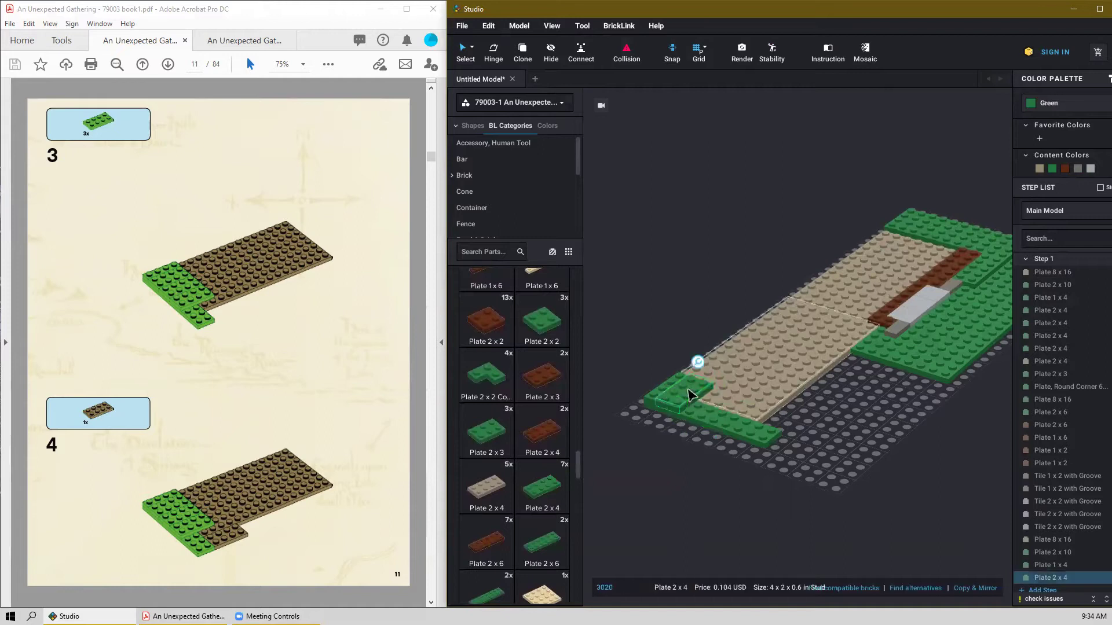
left_click(737, 408)
left_click(737, 408)
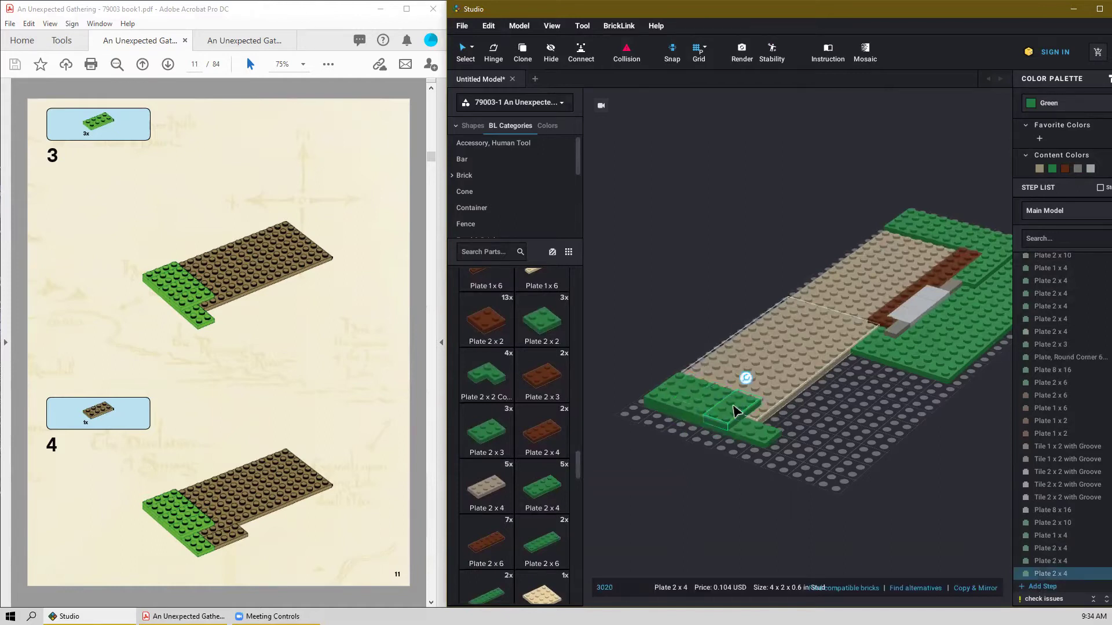
right_click_drag(690, 469, 692, 471)
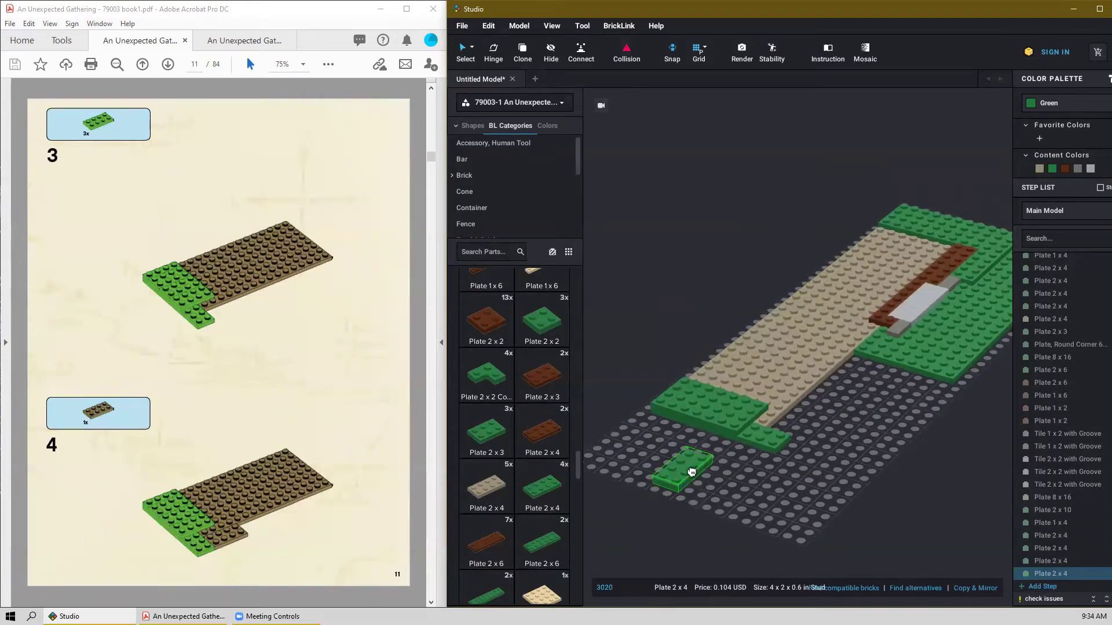
key("Escape")
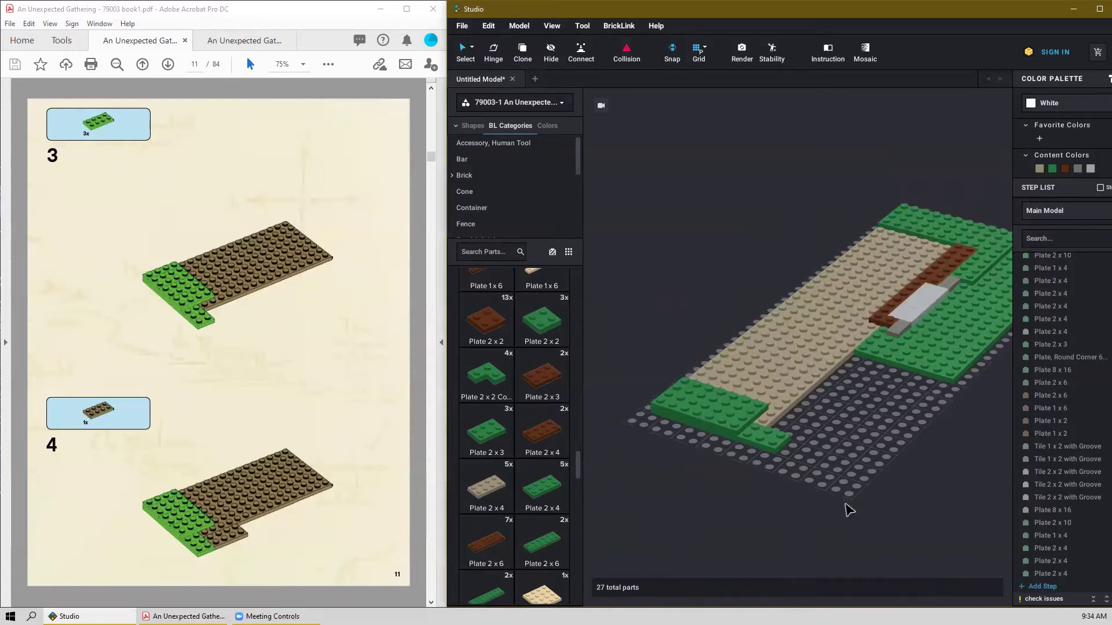
Place one dark tan Plate 2 x 4 against the dark tan plate's front edge, beside the projecting end of the green 2 x 10.
right_click_drag(848, 509, 695, 512)
left_click(506, 490)
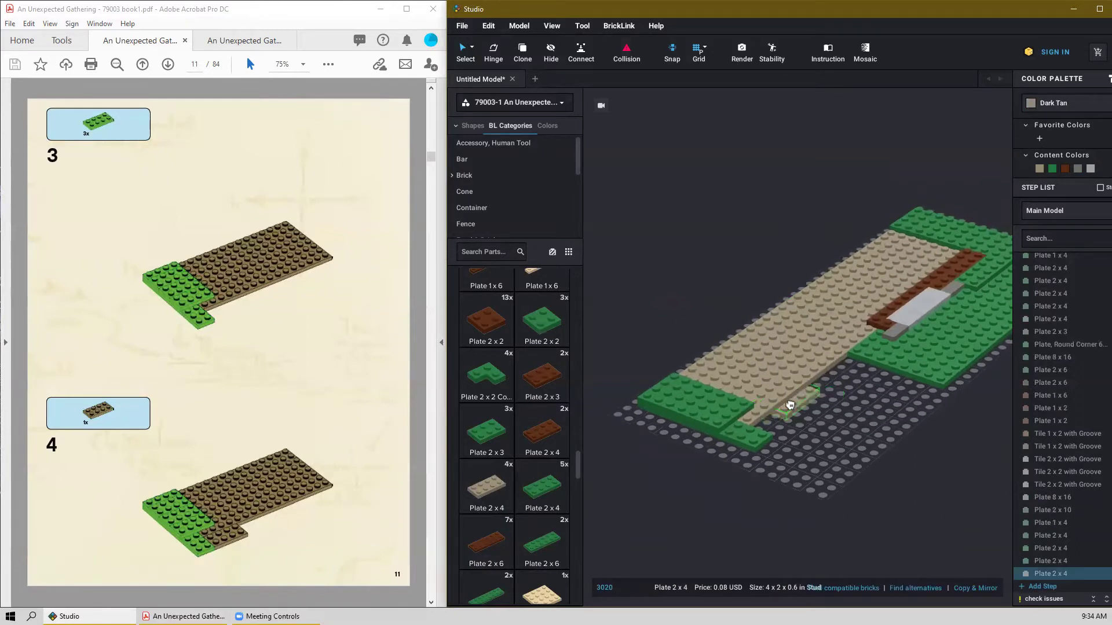
right_click_drag(787, 417, 687, 435)
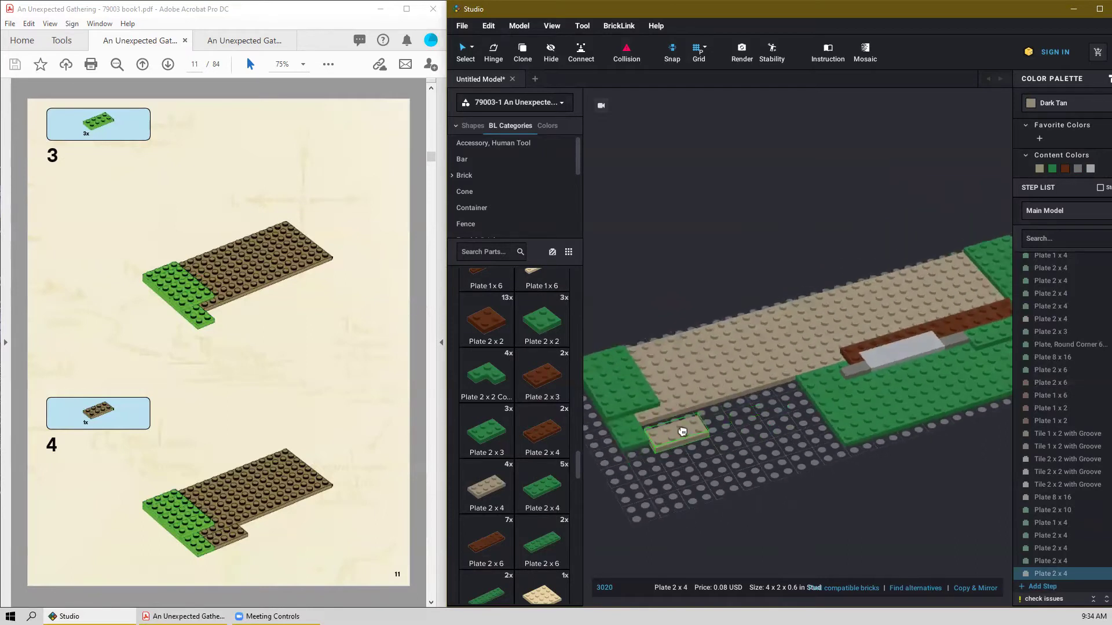
mouse_move(686, 434)
right_mouse_down()
mouse_move(708, 444)
mouse_move(699, 434)
right_mouse_up()
scroll(776, 456, "up", 4)
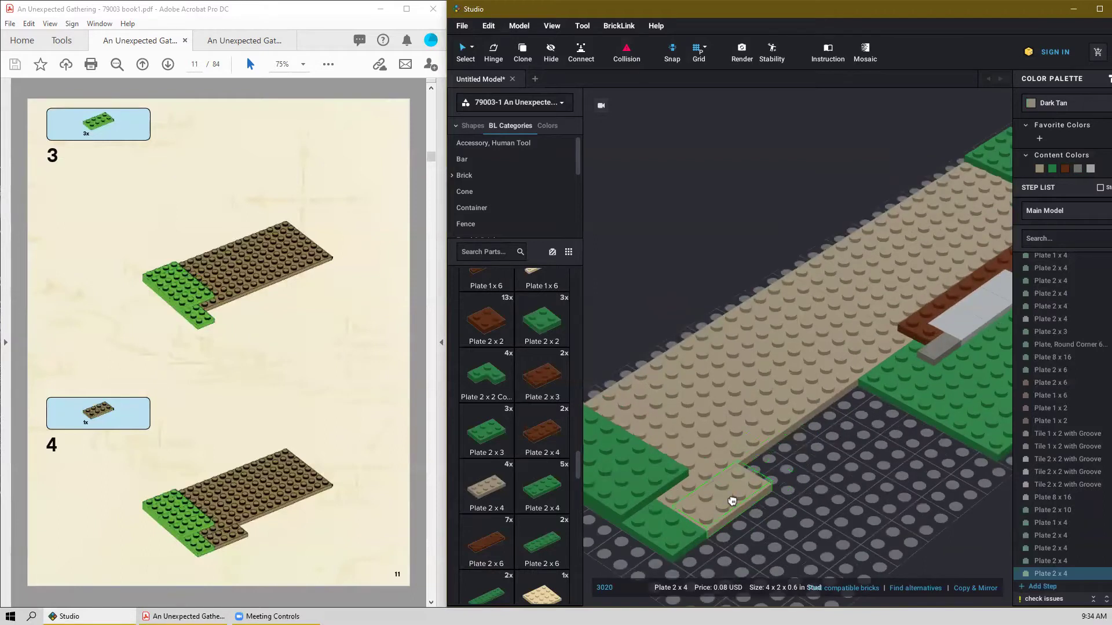
left_click(733, 502)
key("Escape")
scroll(853, 486, "down", 2)
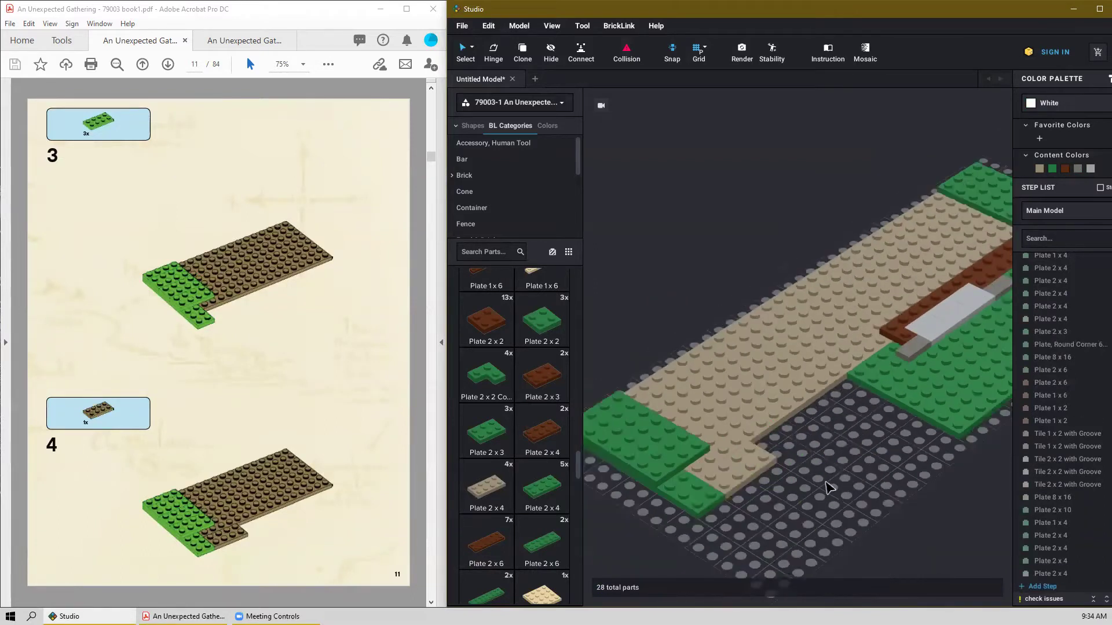
Add one green Plate 2 x 4 at the front end of the raised green row, overlapping the green 2 x 10 and the dark tan 2 x 4.
left_click(666, 460)
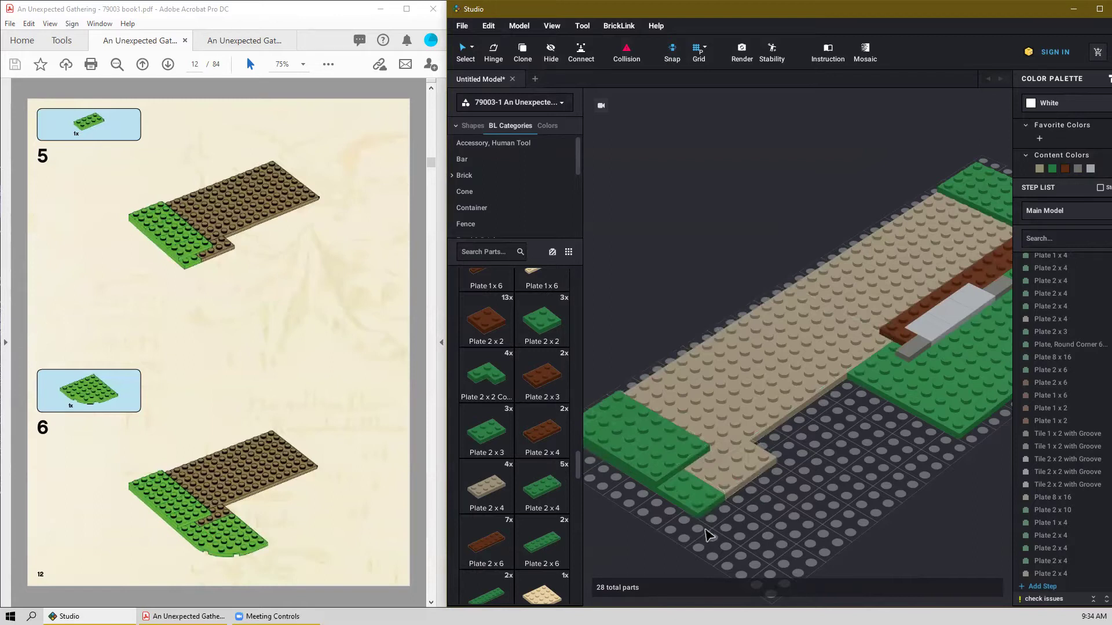
left_click_drag(519, 483, 911, 498)
key("Escape")
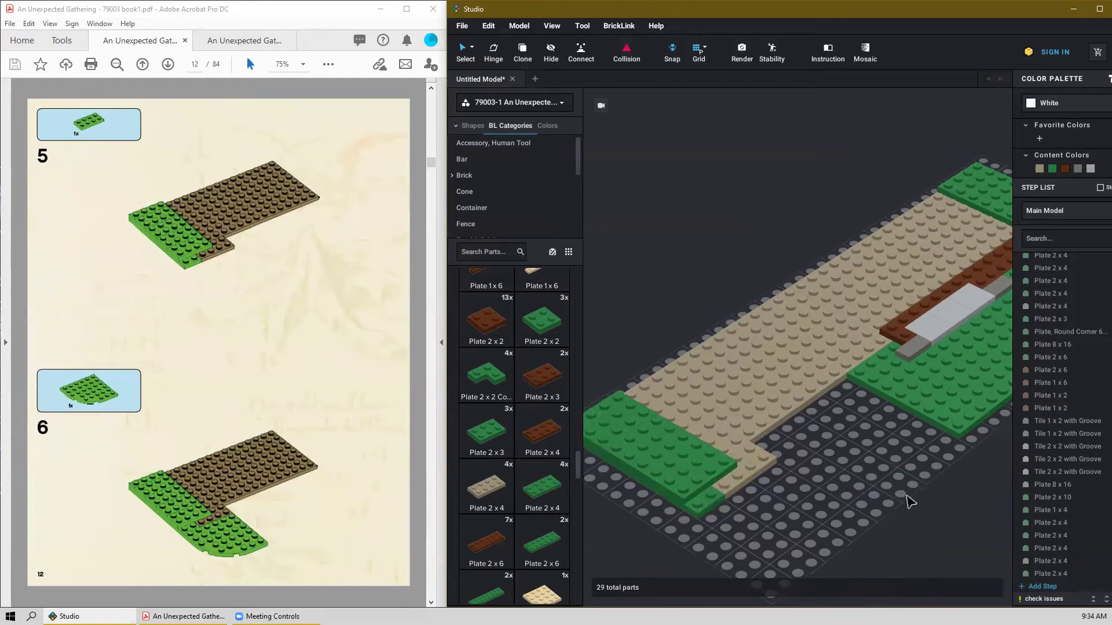
Place the green Plate, Round Corner 6 x 6 at the front corner beside the dark tan 2 x 4, with its rounded corner facing outward.
scroll(562, 513, "down", 10)
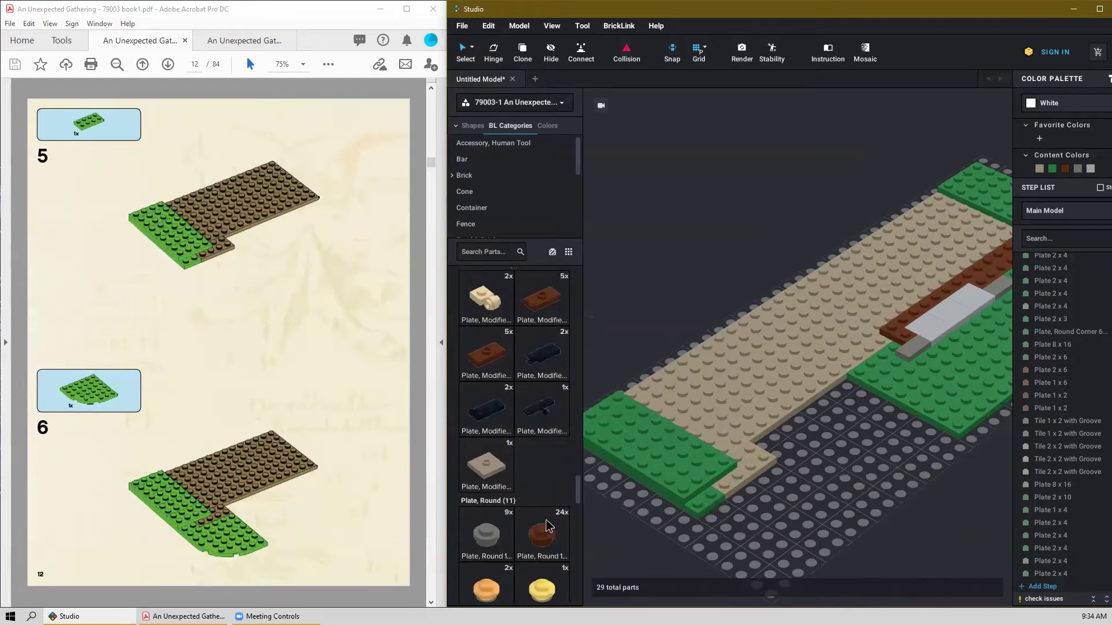
left_click_drag(487, 421, 800, 532)
key("Right")
key("Right")
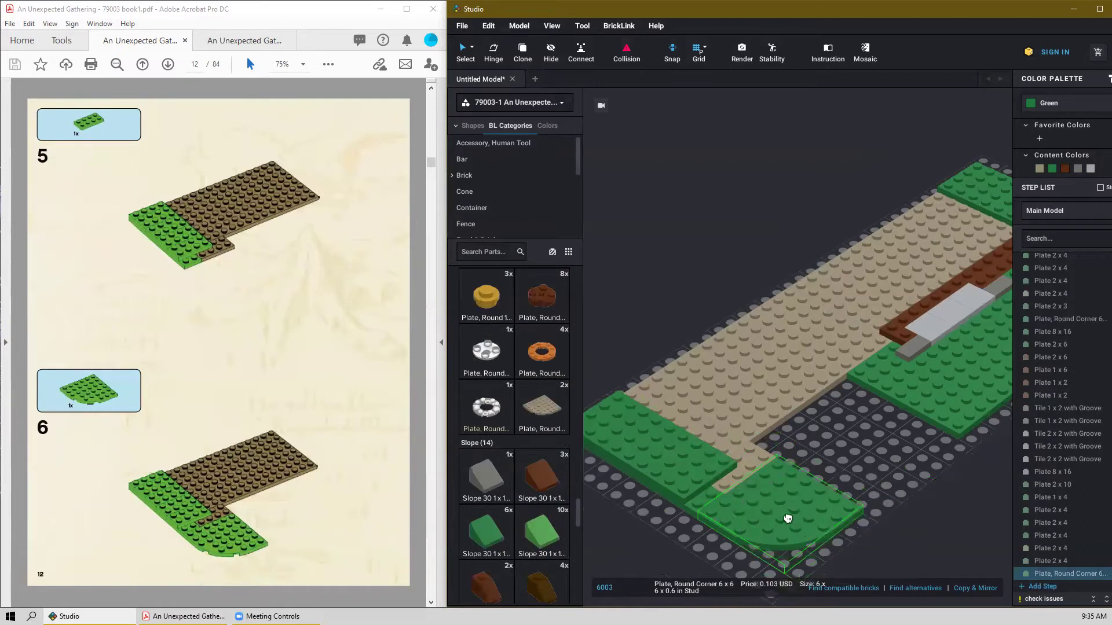
left_click(782, 518)
key("Escape")
Fill the gap between the rounded corner plate and the first base section with the green Plate 8 x 8.
scroll(313, 488, "down", 2)
scroll(314, 488, "up", 1)
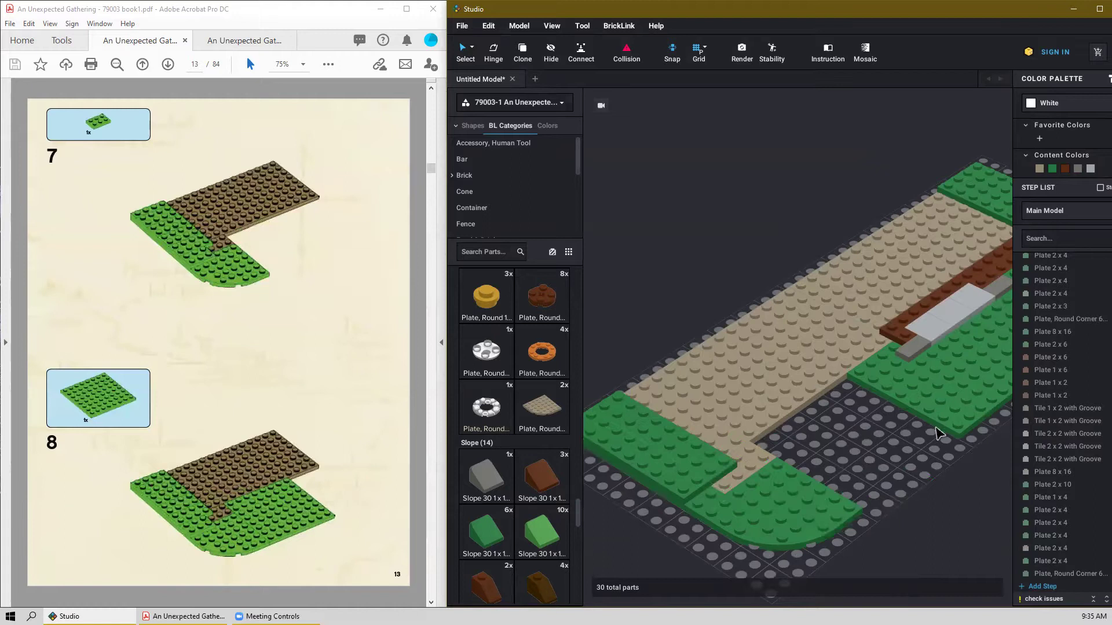
scroll(880, 447, "up", 2)
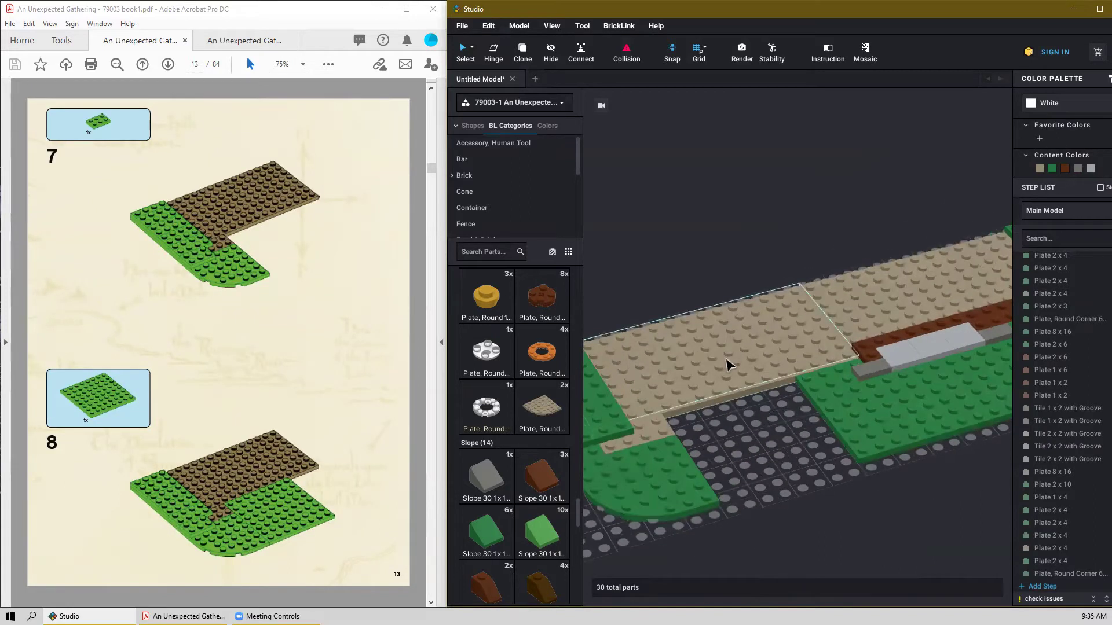
scroll(802, 510, "down", 1)
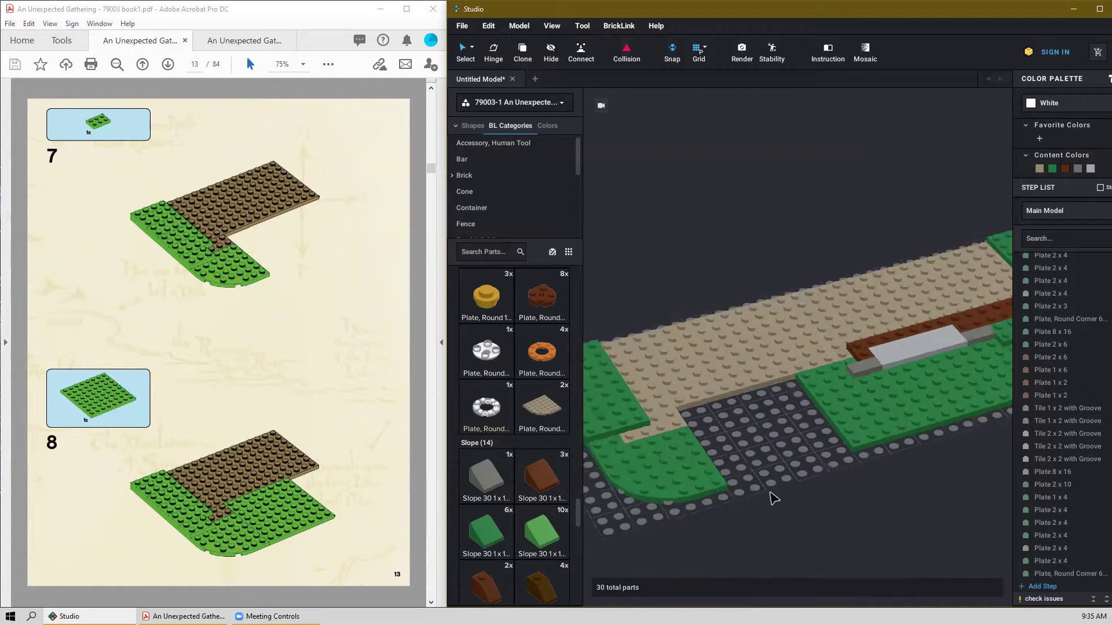
scroll(534, 457, "up", 10)
scroll(534, 443, "up", 1)
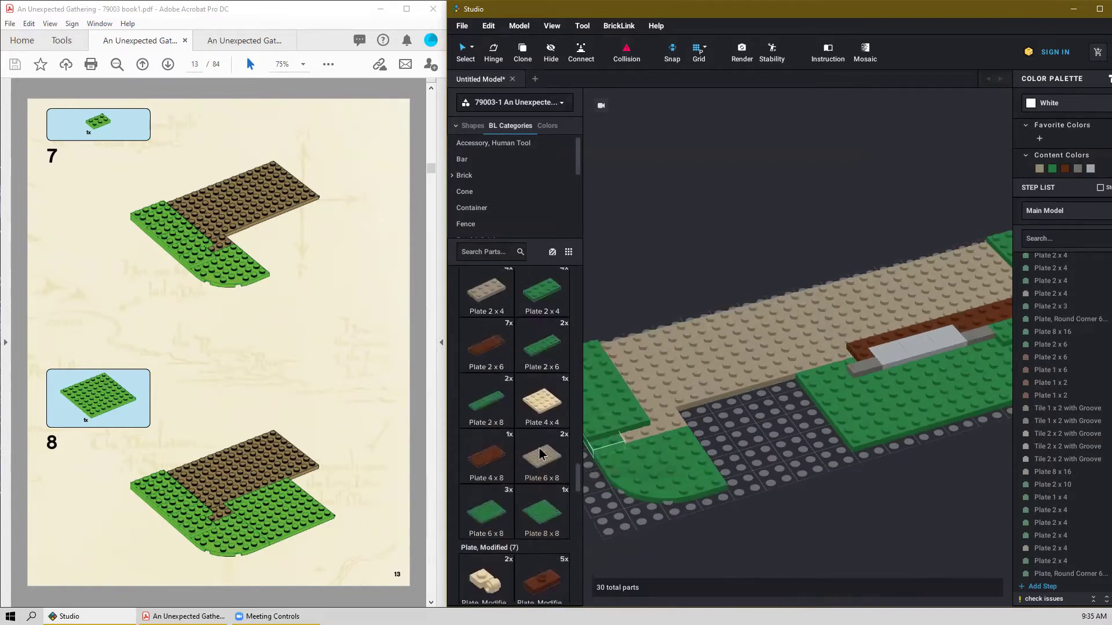
left_click_drag(545, 510, 769, 429)
right_click_drag(769, 429, 747, 447)
left_click_drag(747, 448, 686, 493)
middle_click_drag(686, 494, 770, 487)
left_click_drag(770, 488, 736, 450)
left_click(732, 447)
key("Escape")
Place two green Plates 2 x 4 end to end, running from the dark tan 2 x 4 onto the green 8 x 8.
right_click_drag(869, 223, 868, 566)
scroll(330, 456, "down", 2)
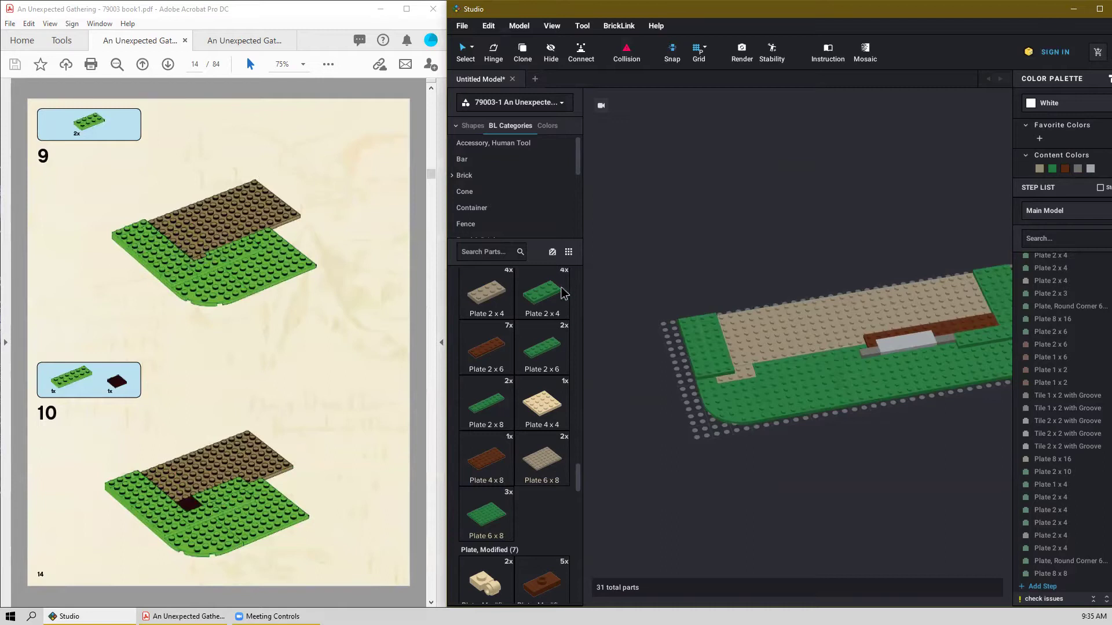
left_click(542, 293)
scroll(735, 372, "up", 1)
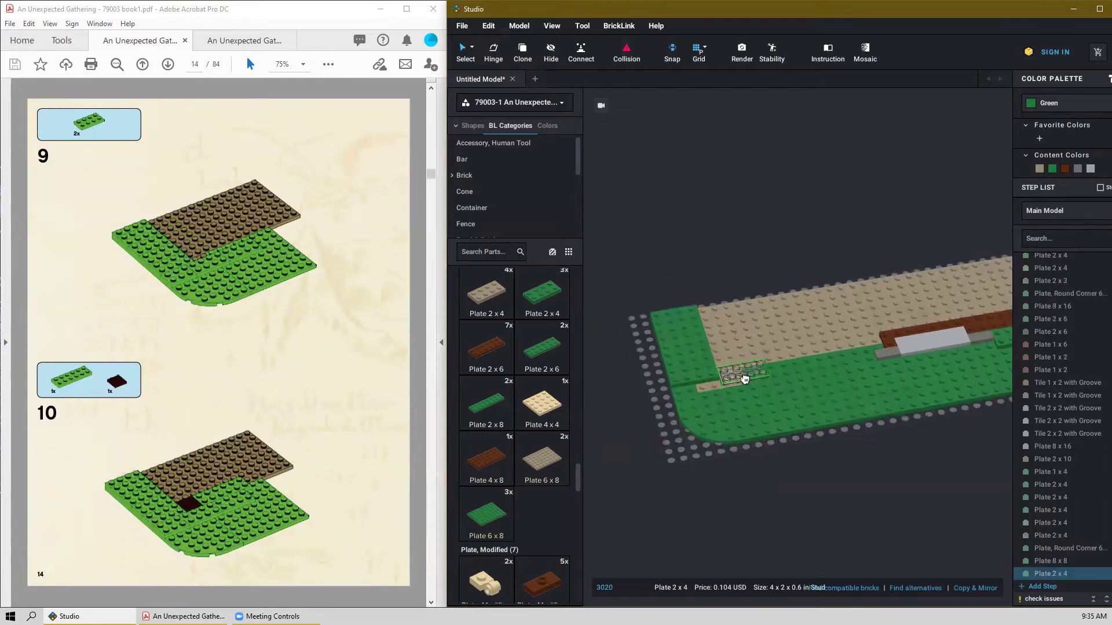
scroll(740, 377, "up", 1)
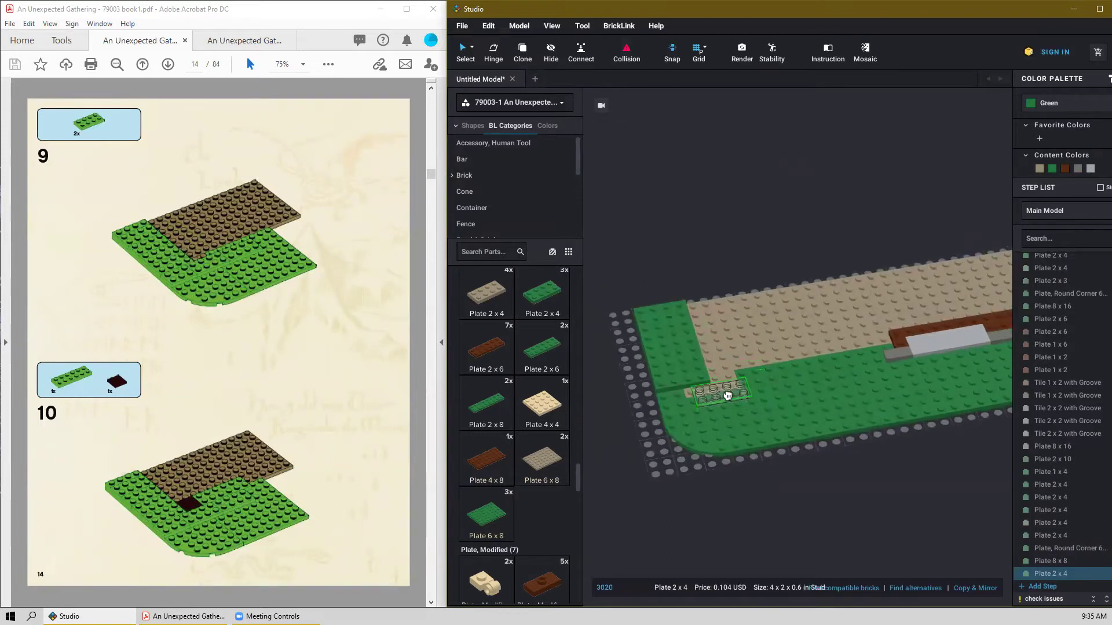
left_click(728, 394)
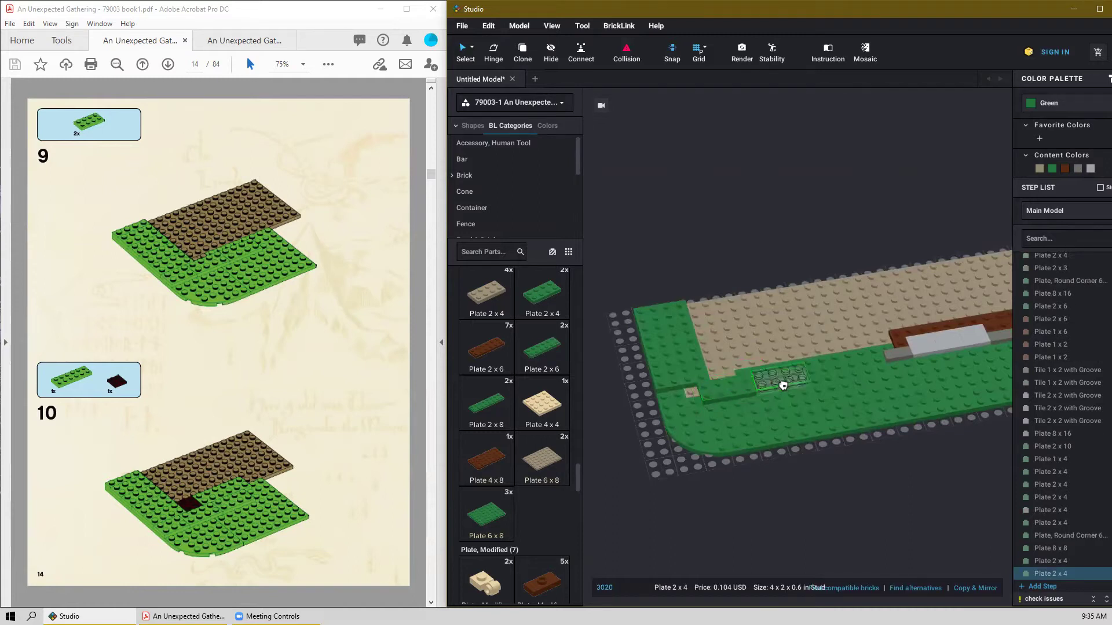
left_click(783, 385)
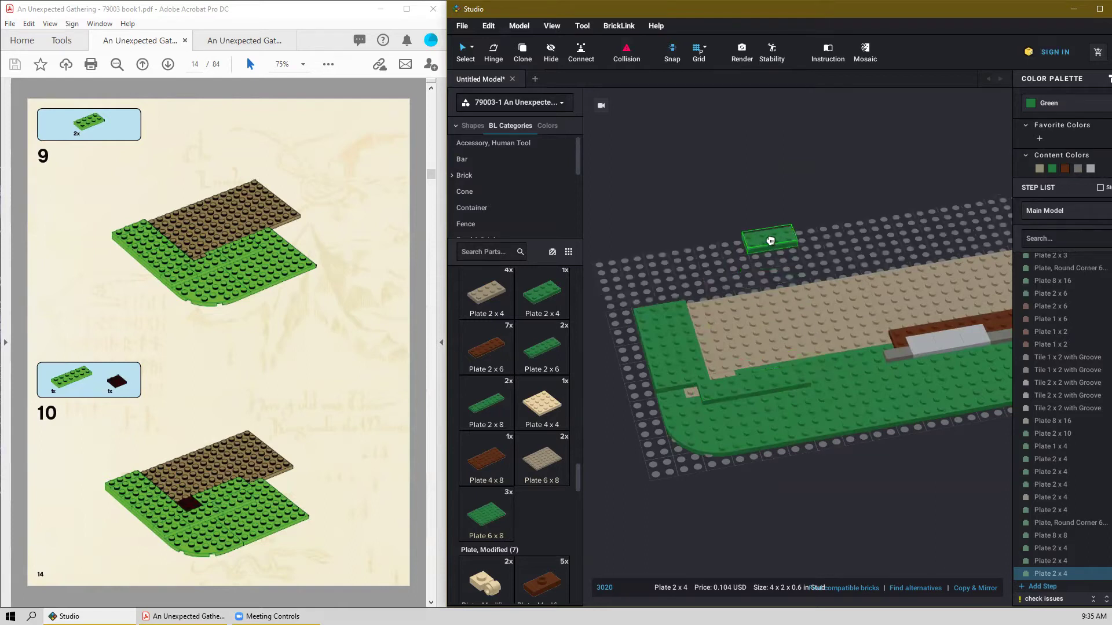
key("Escape")
Place a green Plate 2 x 3 over the exposed dark tan stud, between the raised green end and the new 2 x 4 row.
scroll(533, 446, "up", 3)
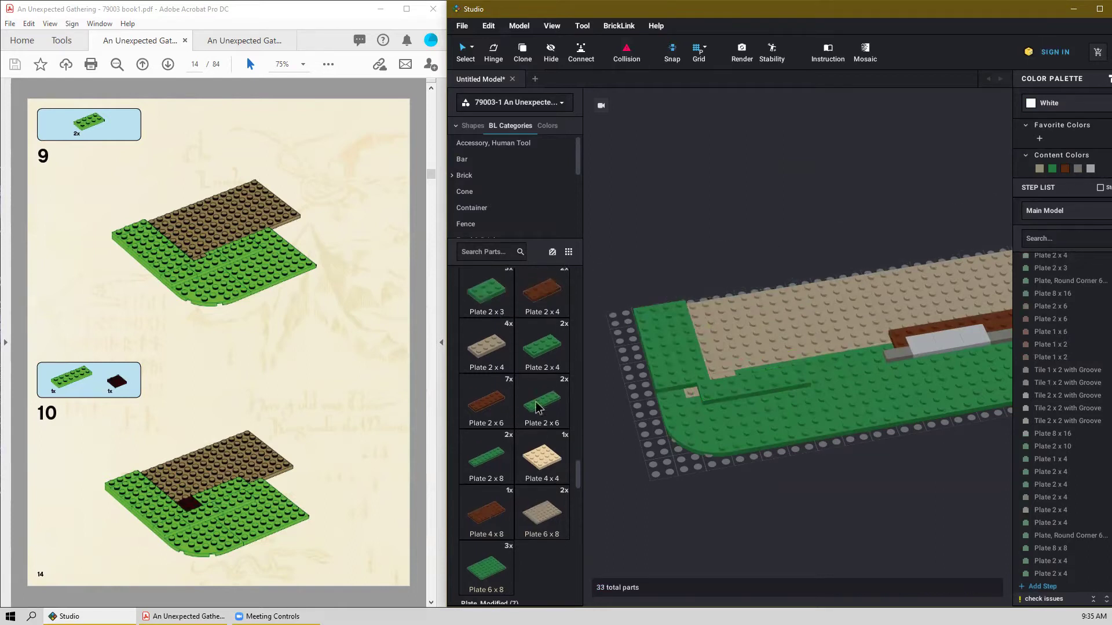
left_click(486, 329)
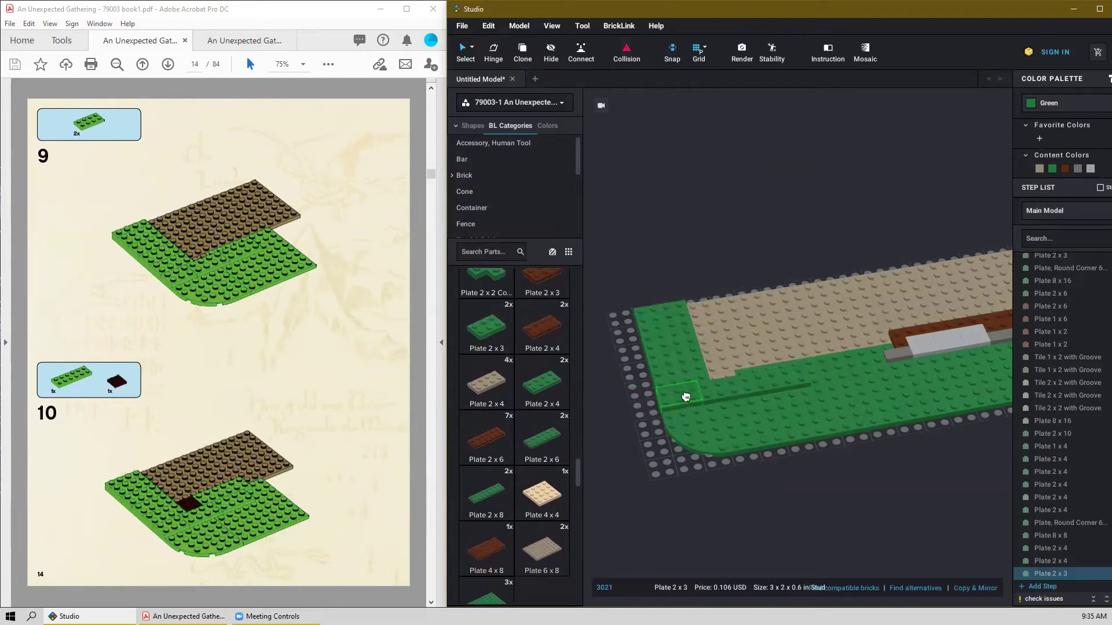
key("Escape")
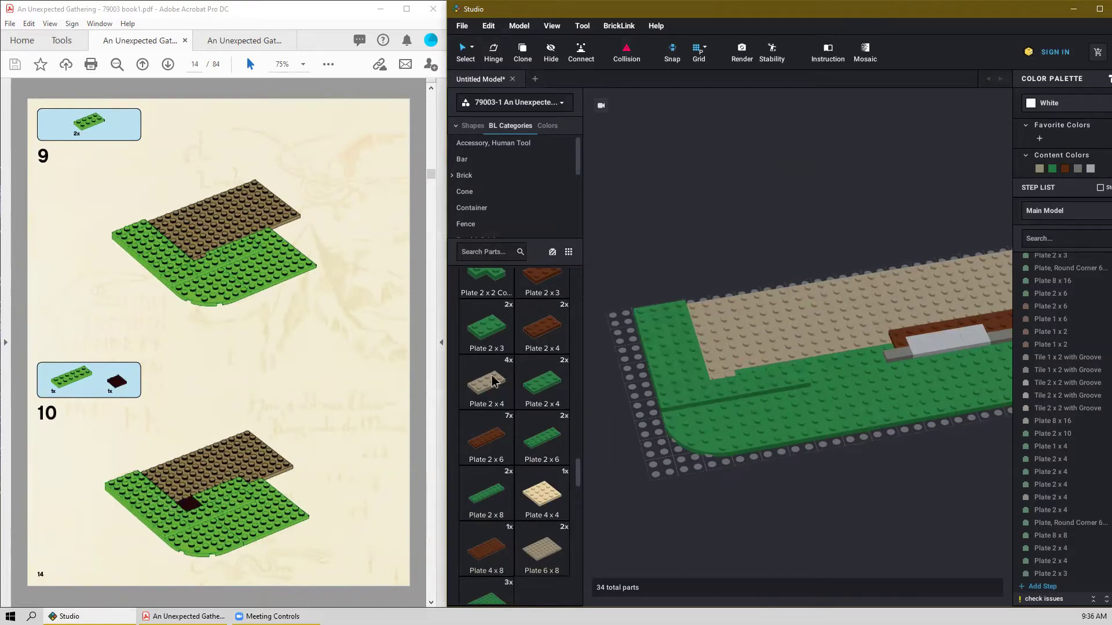
Place a reddish brown Plate 2 x 2 in the inner corner where the raised green rows meet the dark tan floor.
scroll(501, 367, "up", 1)
scroll(502, 366, "up", 3)
left_click_drag(499, 367, 728, 369)
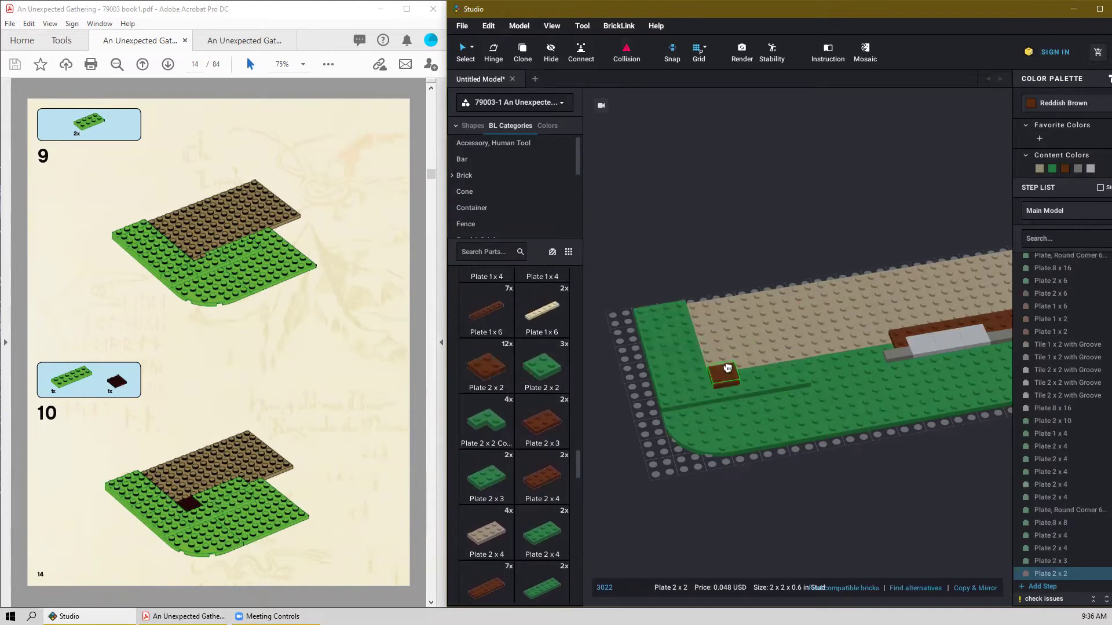
right_click_drag(731, 367, 645, 349)
scroll(663, 354, "up", 5)
scroll(668, 294, "down", 4)
middle_click_drag(670, 293, 748, 359)
left_click(760, 352)
left_click(716, 266)
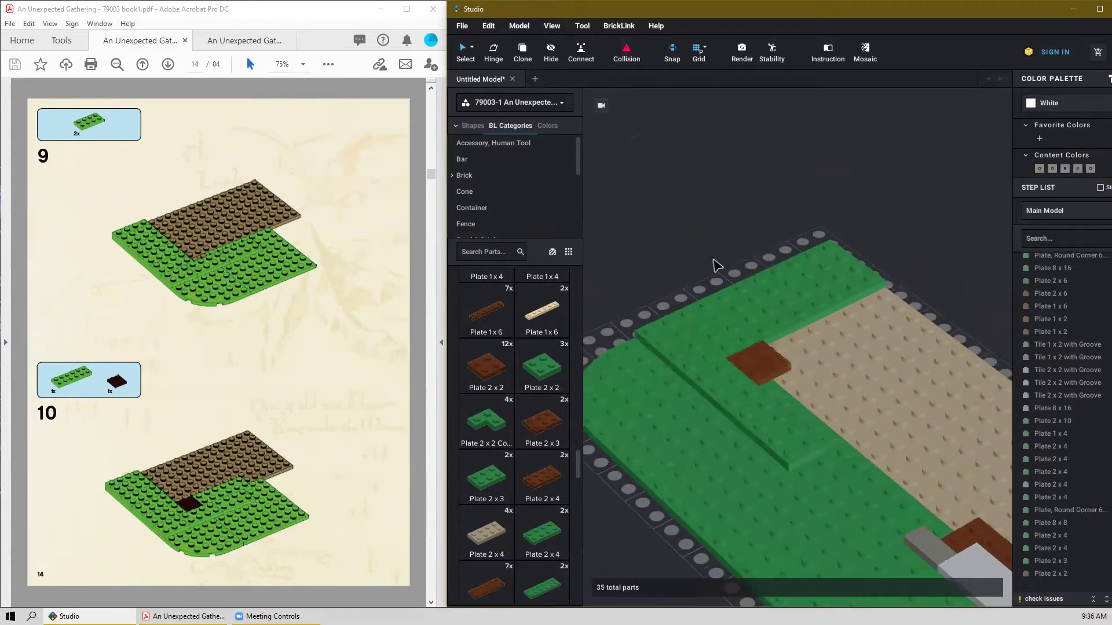
Place a green Plate 2 x 6 directly beside the reddish brown 2 x 2, along the dark tan floor's front edge.
scroll(534, 473, "down", 1)
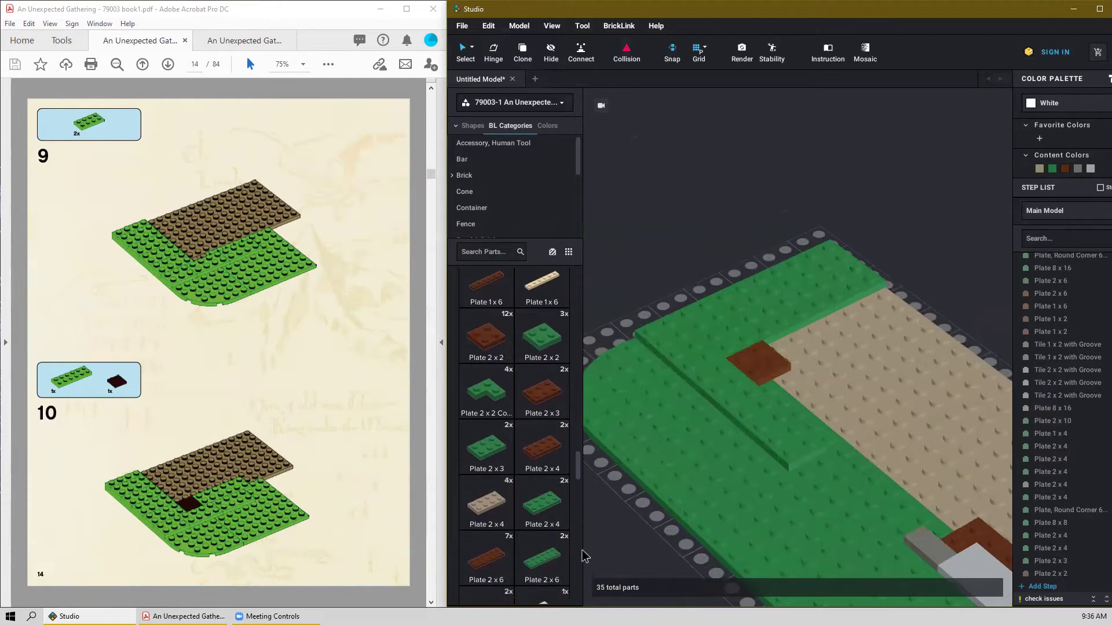
left_click(549, 561)
left_click(826, 406)
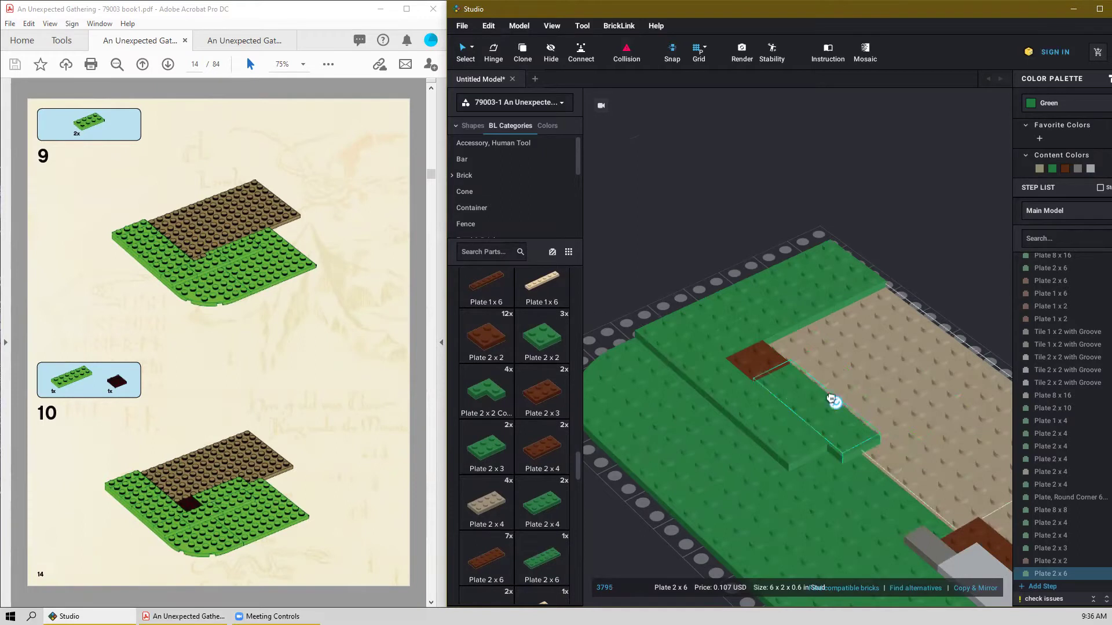
left_click(807, 229)
Place a reddish brown Plate 2 x 6 between the new green 2 x 6 and the existing reddish brown row, following instruction step 11.
scroll(846, 352, "down", 3)
mouse_move(847, 354)
right_mouse_down()
mouse_move(874, 372)
mouse_move(856, 373)
right_mouse_up()
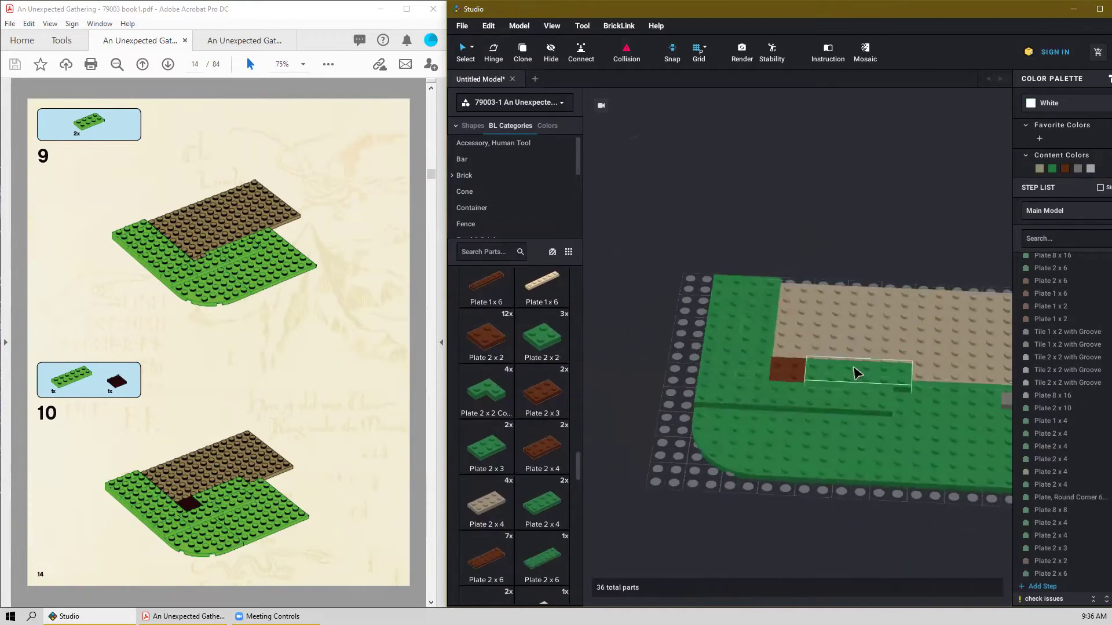
scroll(857, 362, "down", 2)
middle_click_drag(861, 432, 789, 429)
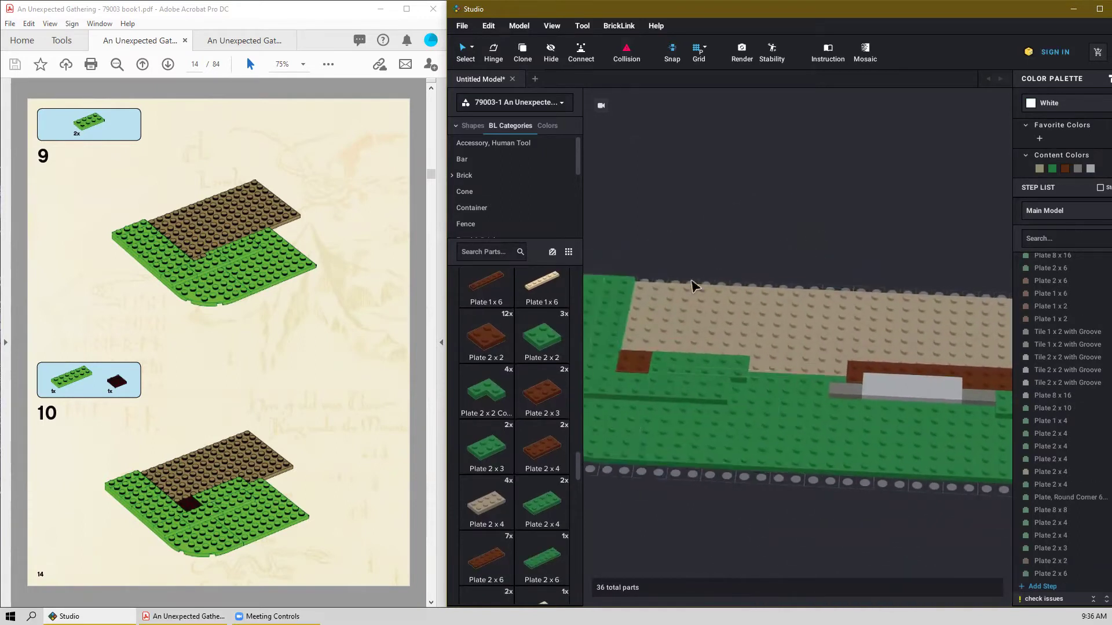
scroll(304, 387, "down", 1)
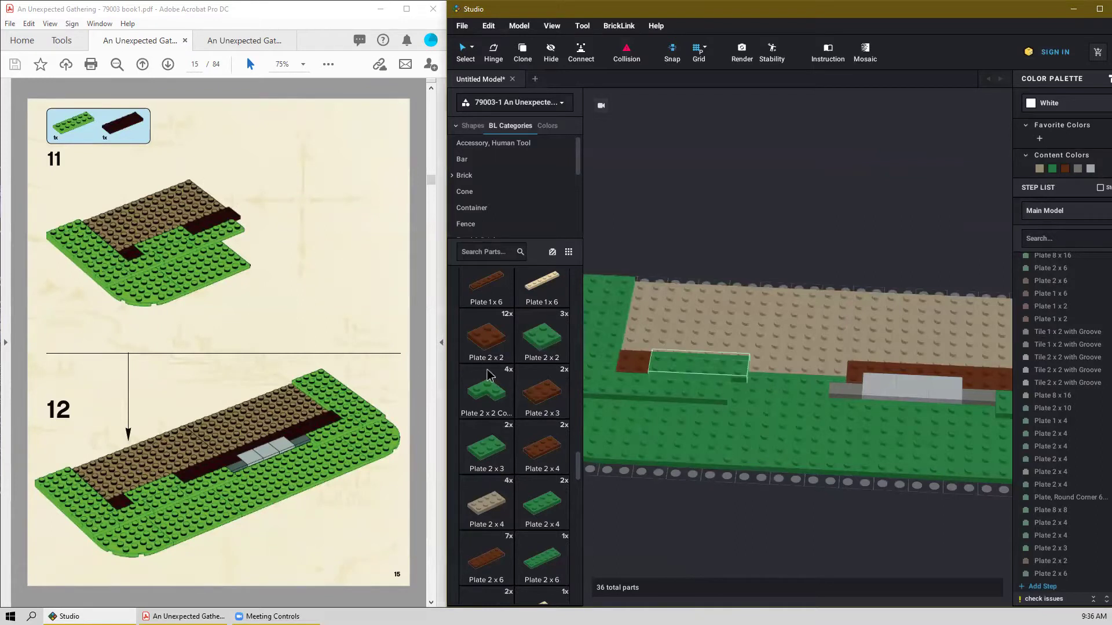
left_click(500, 552)
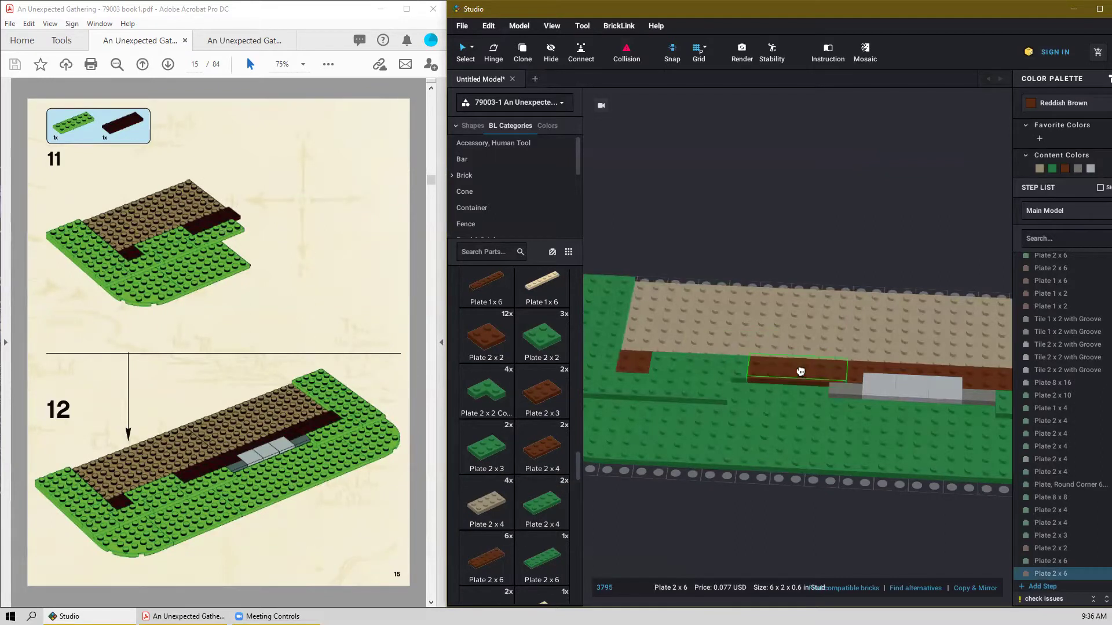
key("Escape")
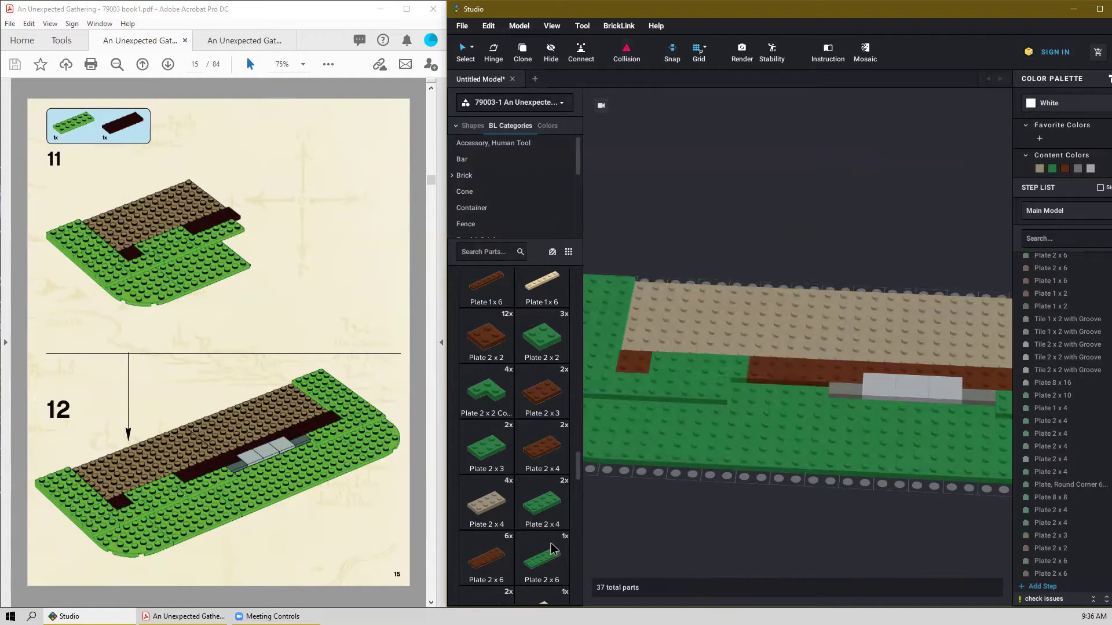
Add a green Plate 2 x 6 in front of the reddish brown 2 x 6, extending the raised green row to the grey doorstep.
left_click(542, 565)
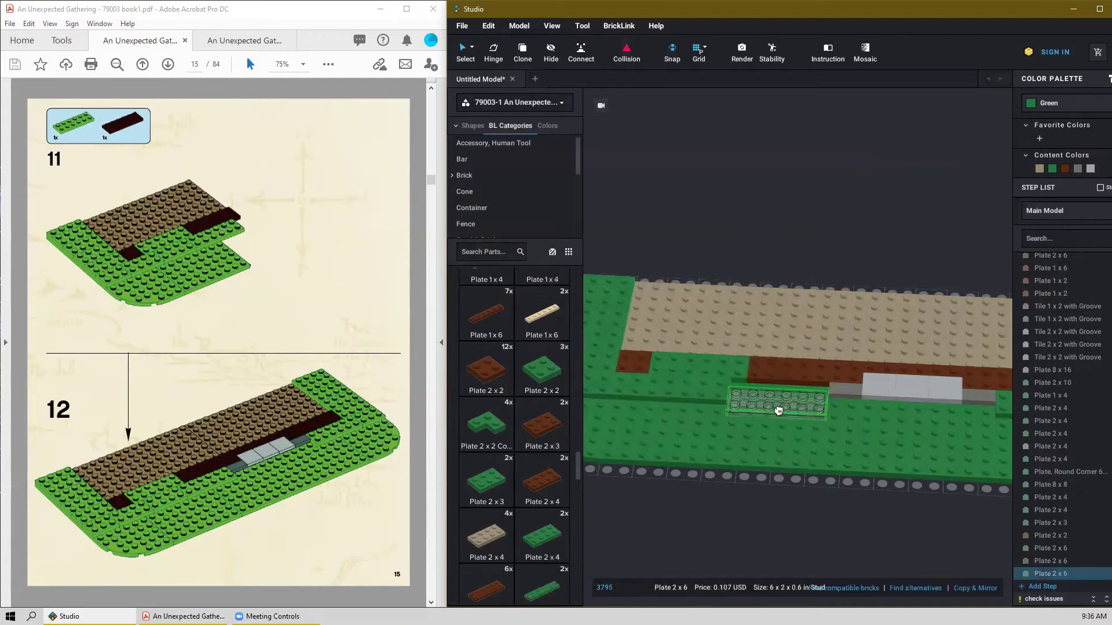
left_click(779, 389)
left_click(851, 251)
Following instruction step 13, lay two reddish brown Plates 2 x 6 crosswise, one along each end of the dark tan floor.
scroll(855, 239, "down", 5)
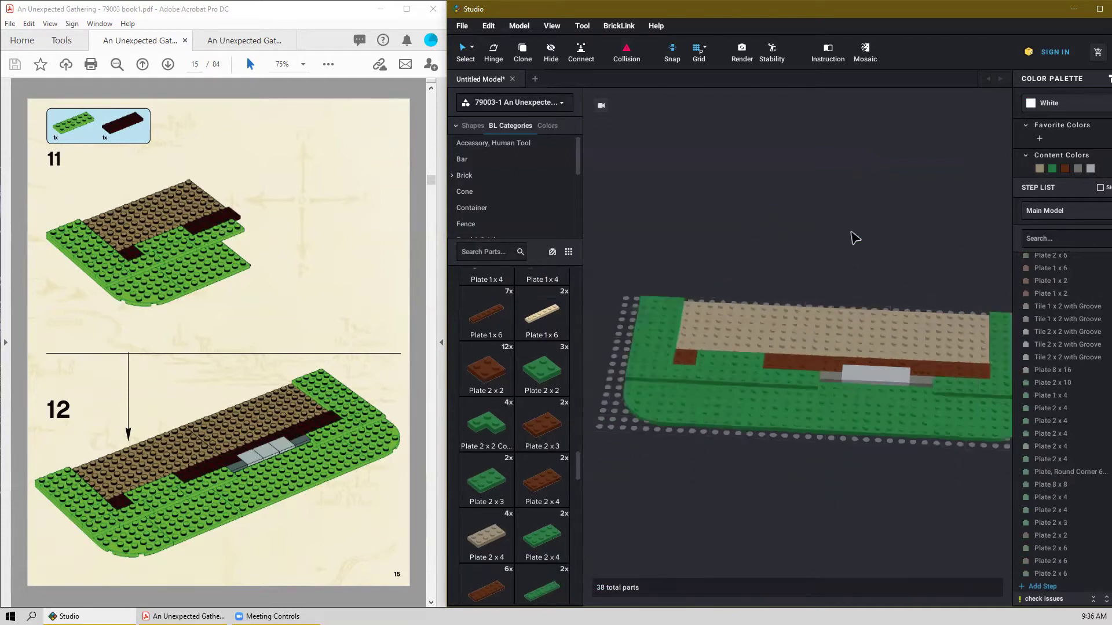
mouse_move(809, 350)
right_mouse_down()
mouse_move(832, 354)
mouse_move(820, 344)
right_mouse_up()
scroll(838, 351, "up", 5)
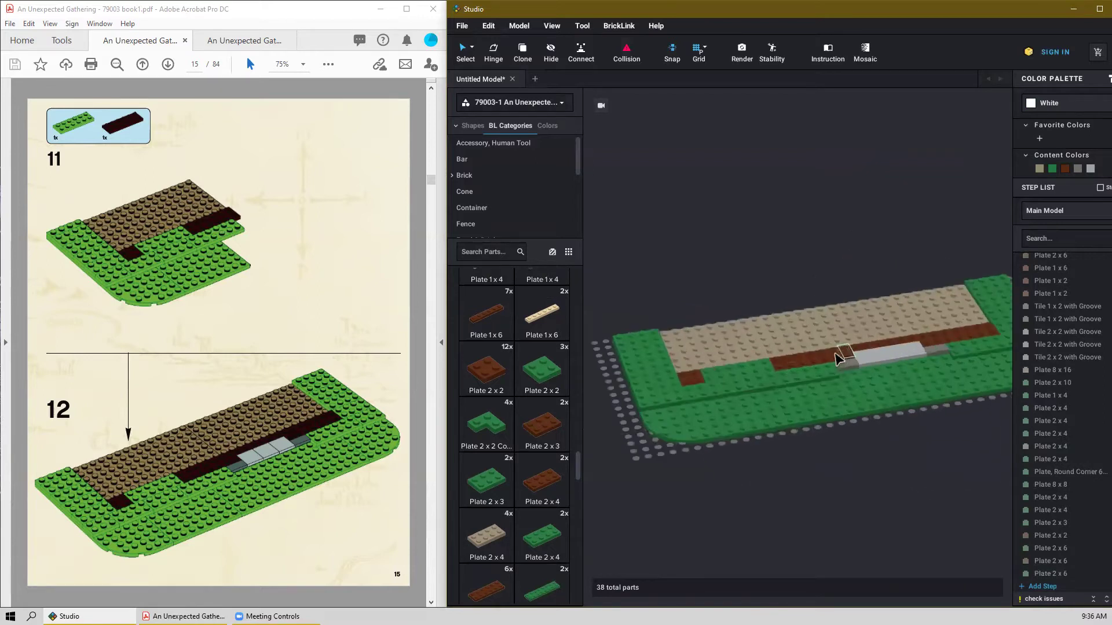
right_click_drag(768, 410, 739, 359)
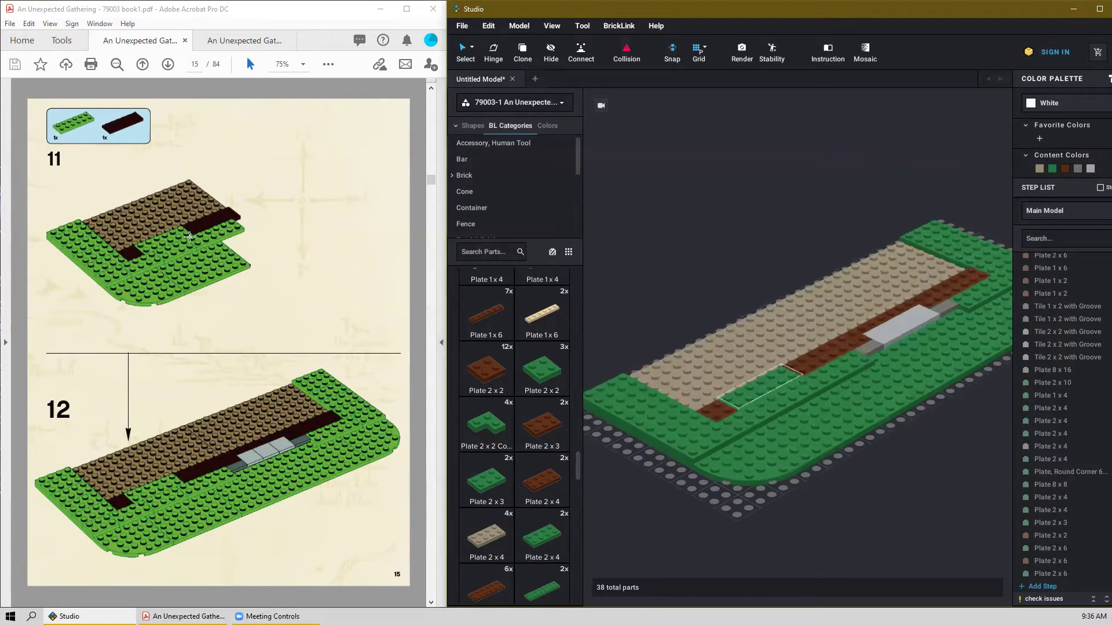
right_click_drag(727, 491, 737, 467)
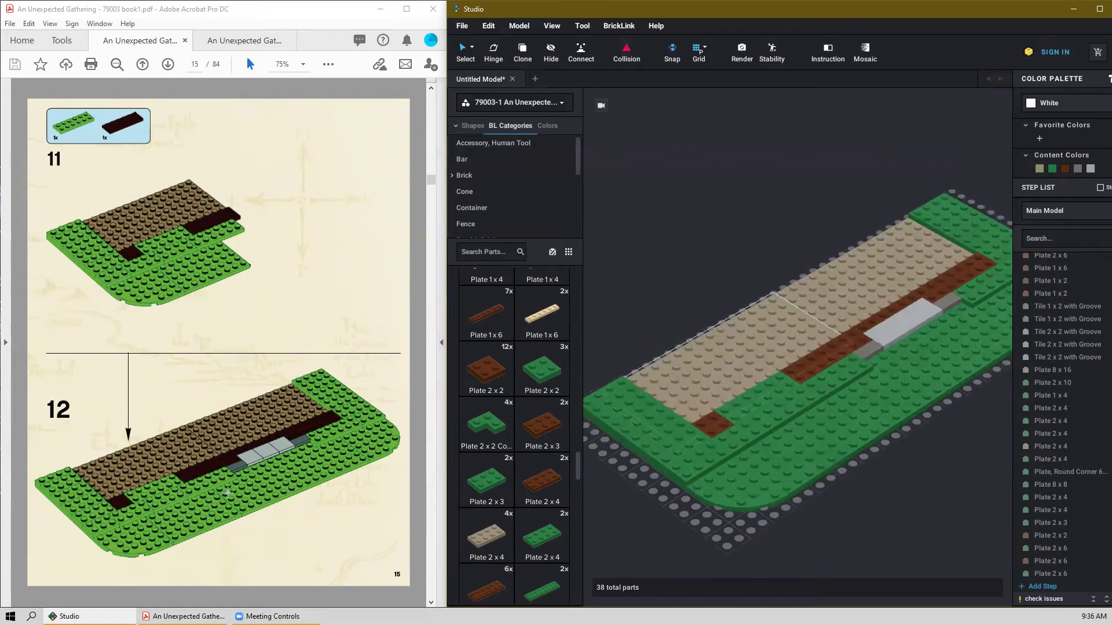
scroll(258, 449, "down", 2)
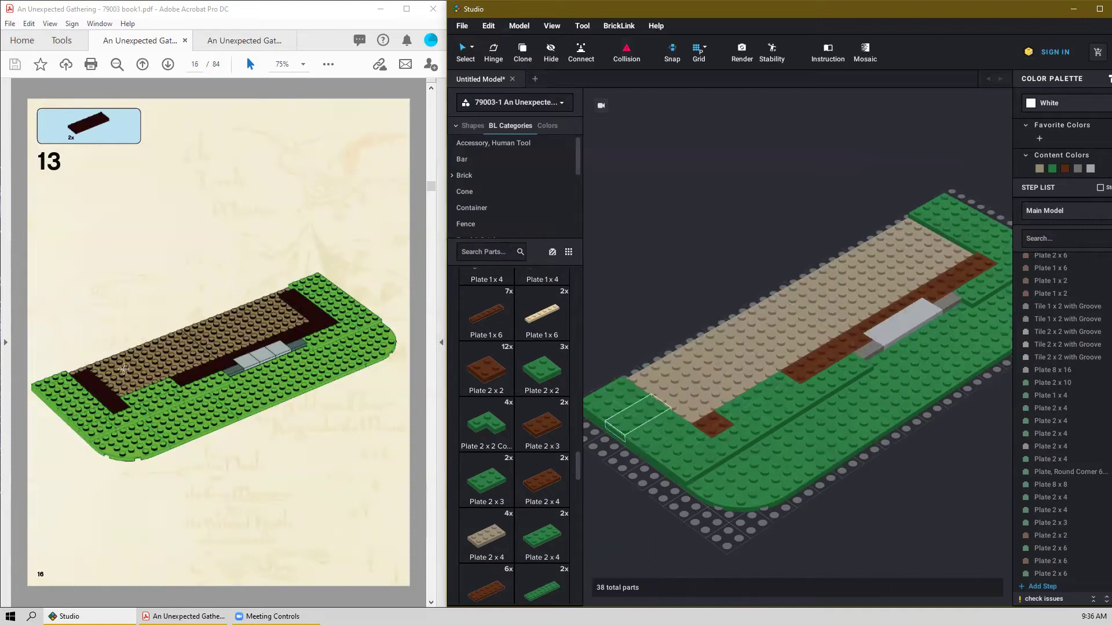
scroll(501, 555, "down", 1)
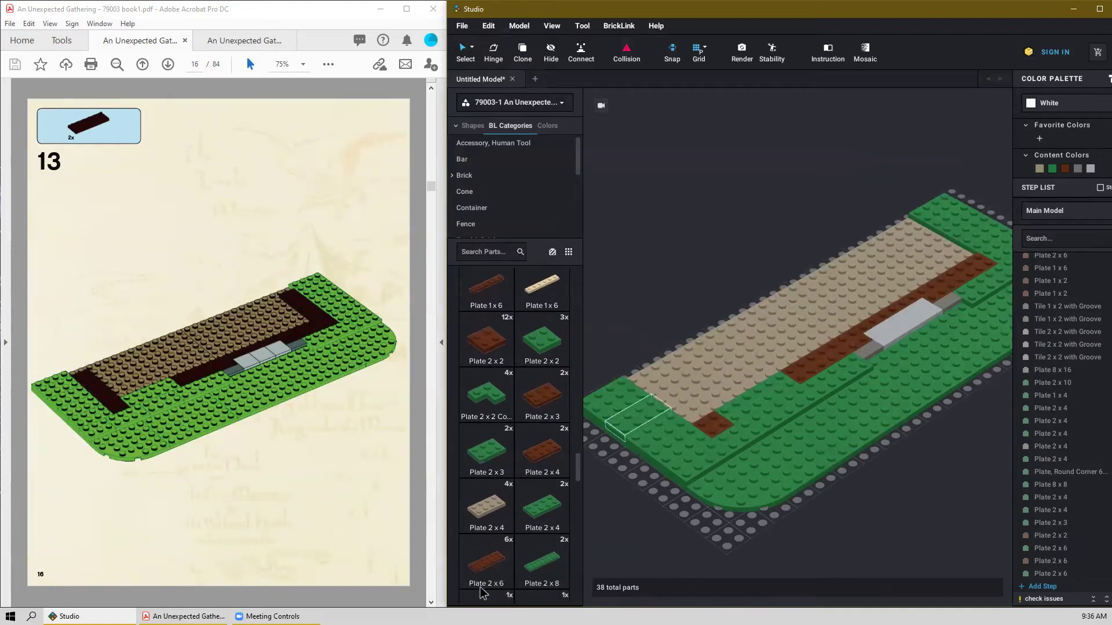
left_click_drag(501, 555, 677, 397)
key("Right")
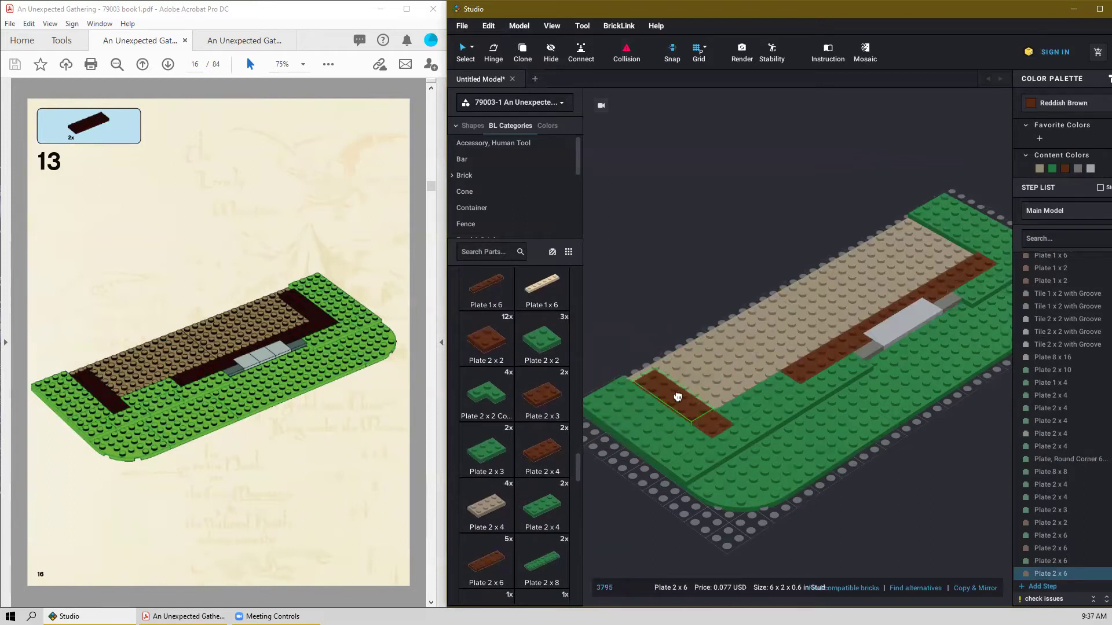
left_click(678, 396)
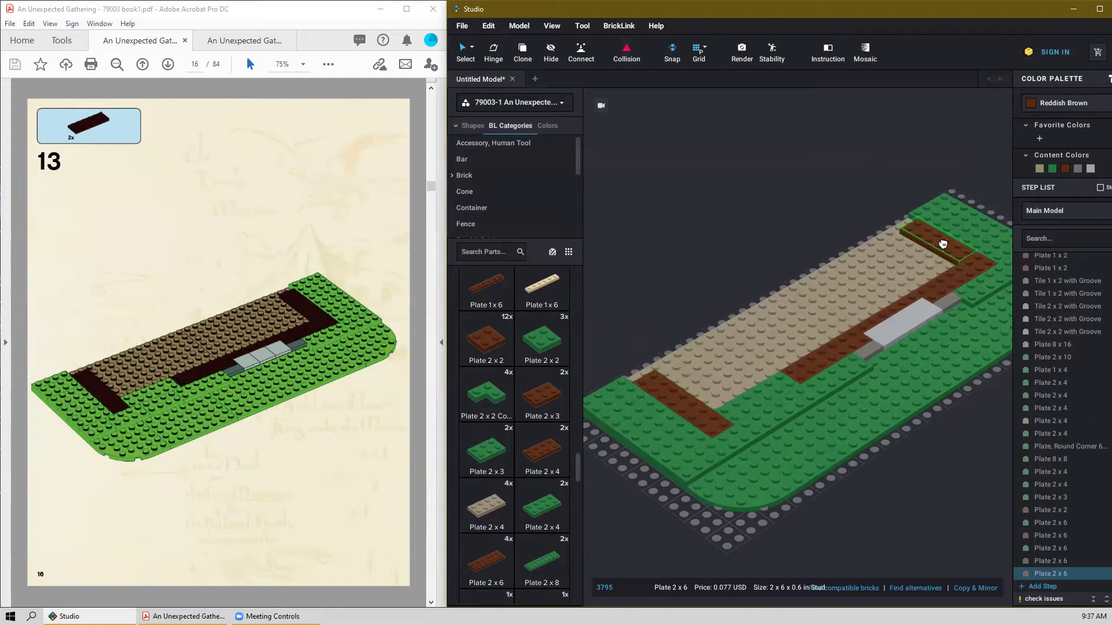
left_click(942, 243)
key("Escape")
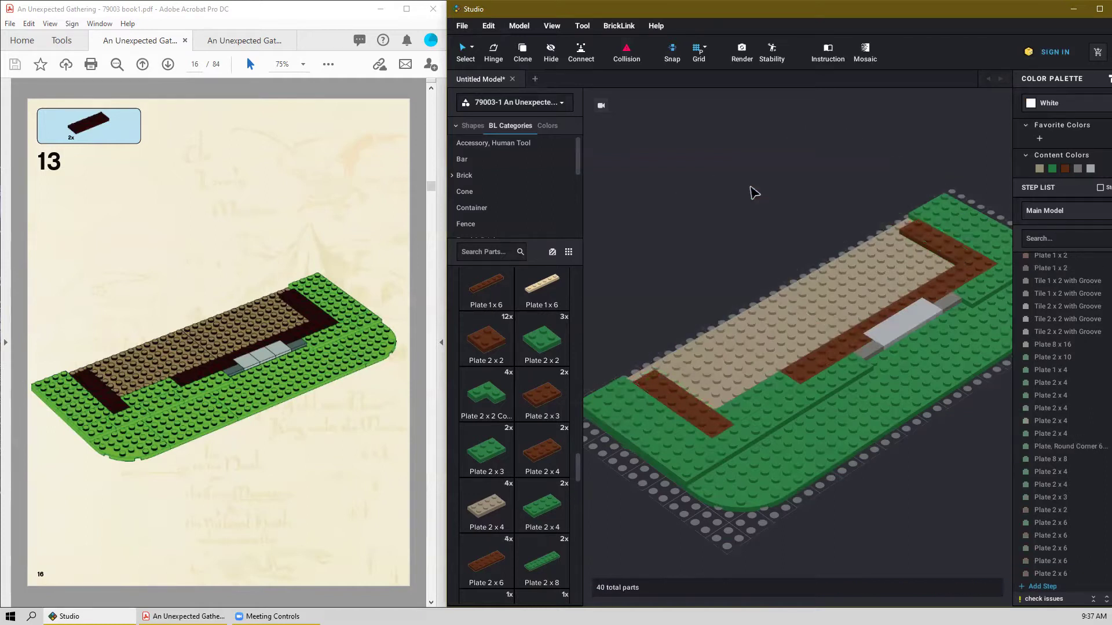
Following instruction step 14, place two separate dark tan Plates 6 x 8 in the open space behind the dark tan floor.
scroll(636, 330, "down", 2)
scroll(271, 399, "down", 1)
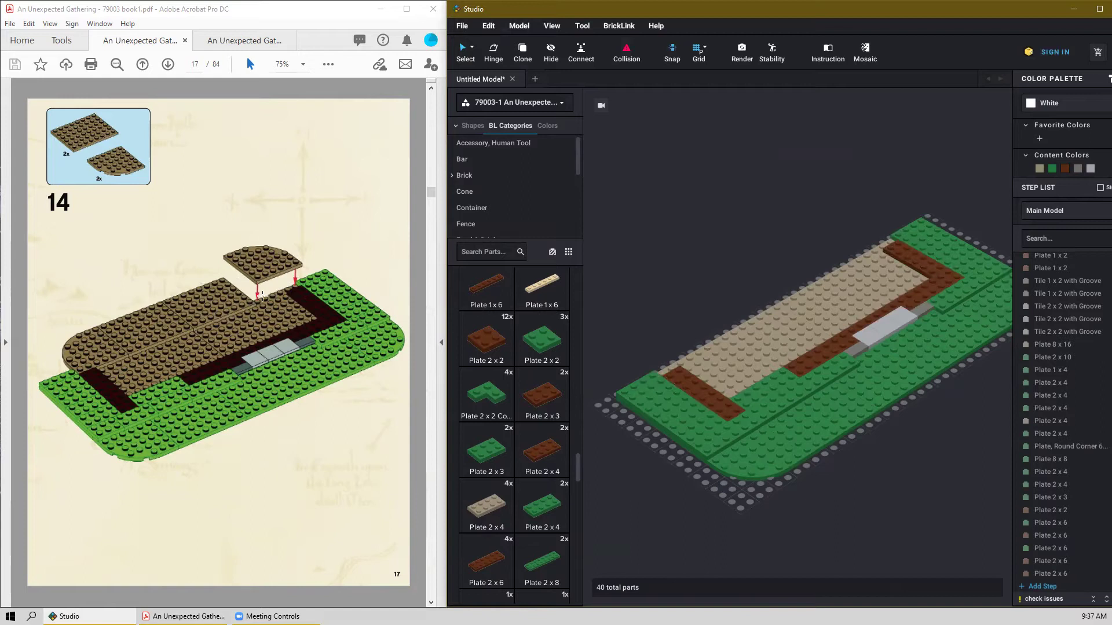
scroll(543, 426, "down", 5)
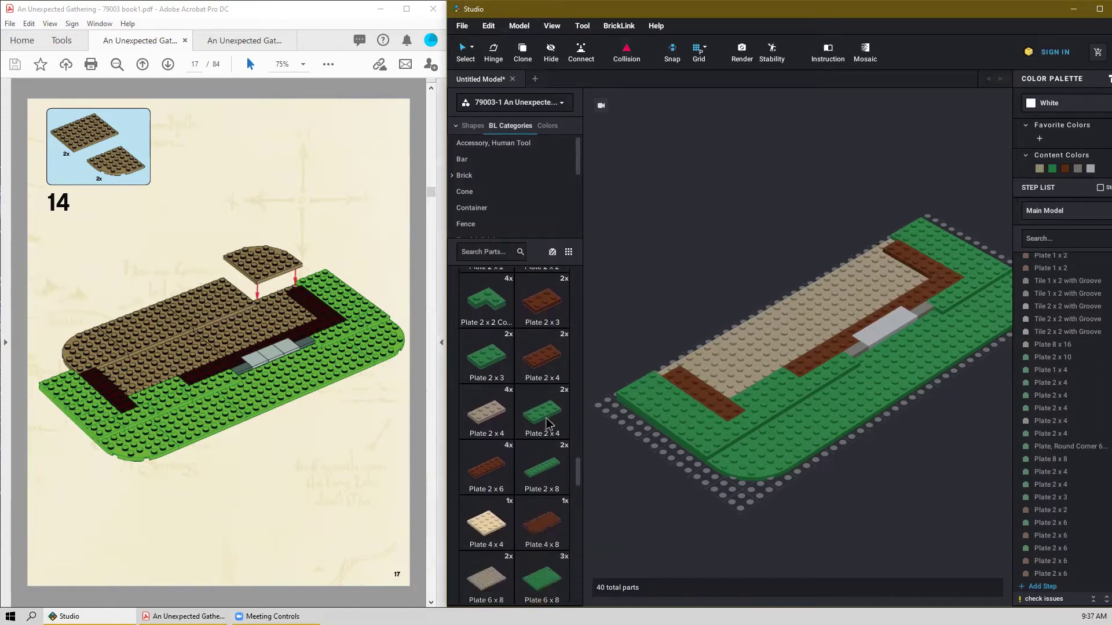
scroll(543, 424, "down", 3)
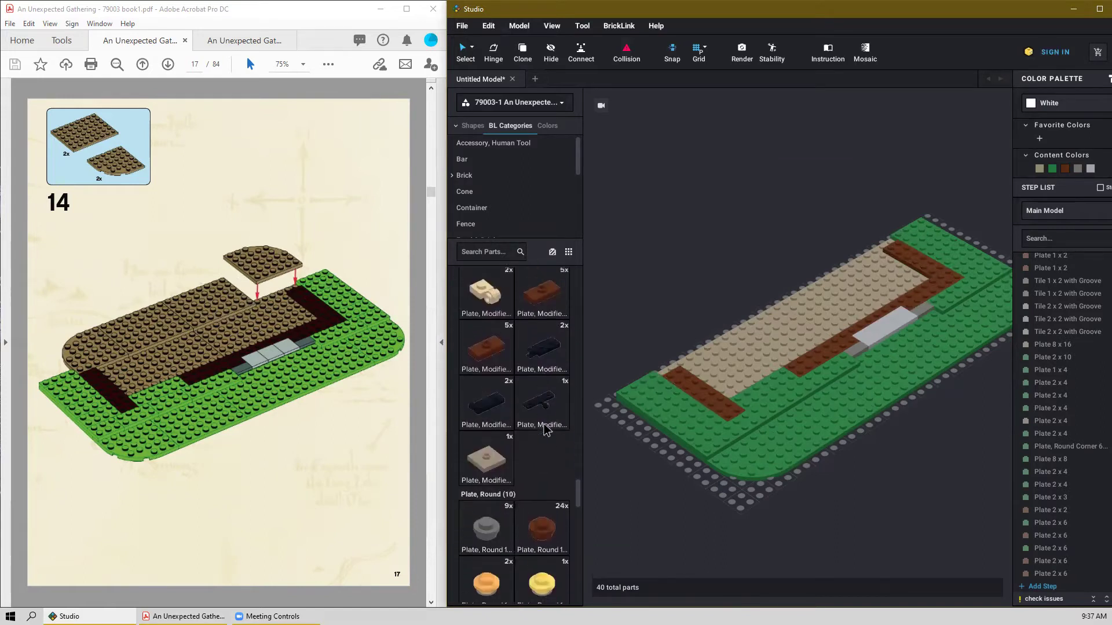
scroll(498, 335, "up", 1)
left_click(485, 381)
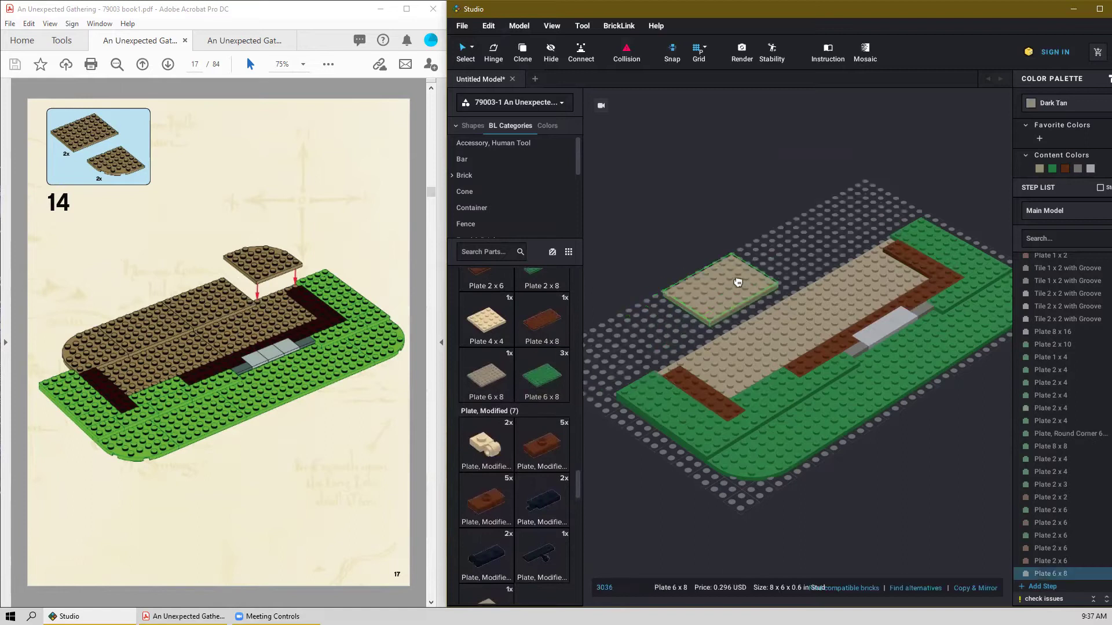
left_click(722, 266)
left_click(807, 218)
key("Escape")
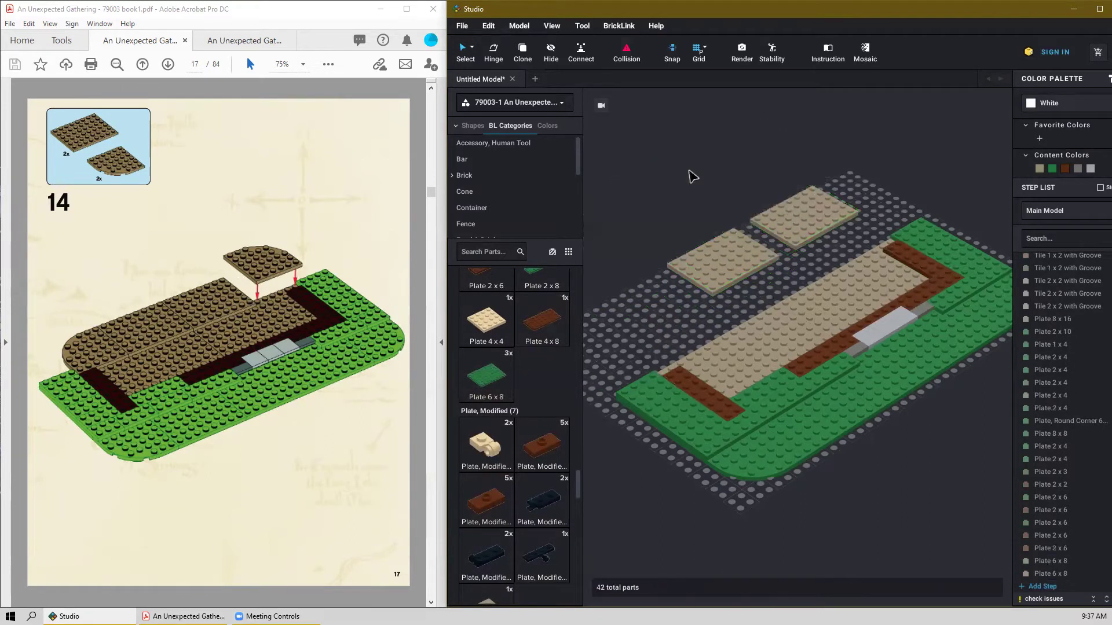
Place a dark tan Plate, Round Corner 6 x 6 at each end of the floor's rear edge, with the curves facing outward.
scroll(487, 476, "down", 5)
scroll(488, 471, "down", 6)
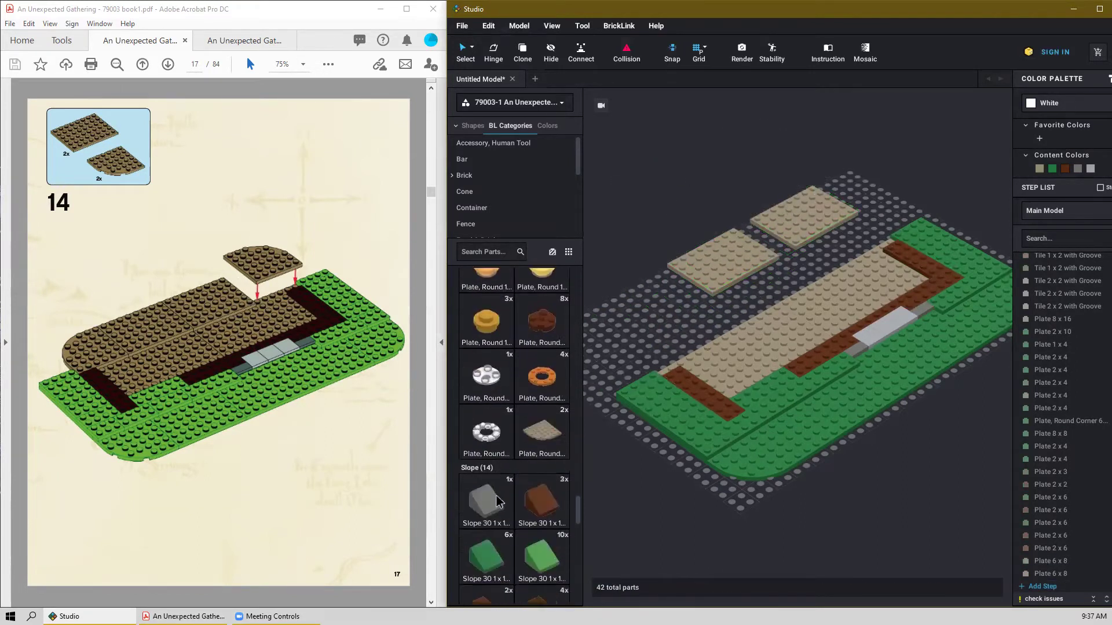
left_click_drag(645, 332, 673, 345)
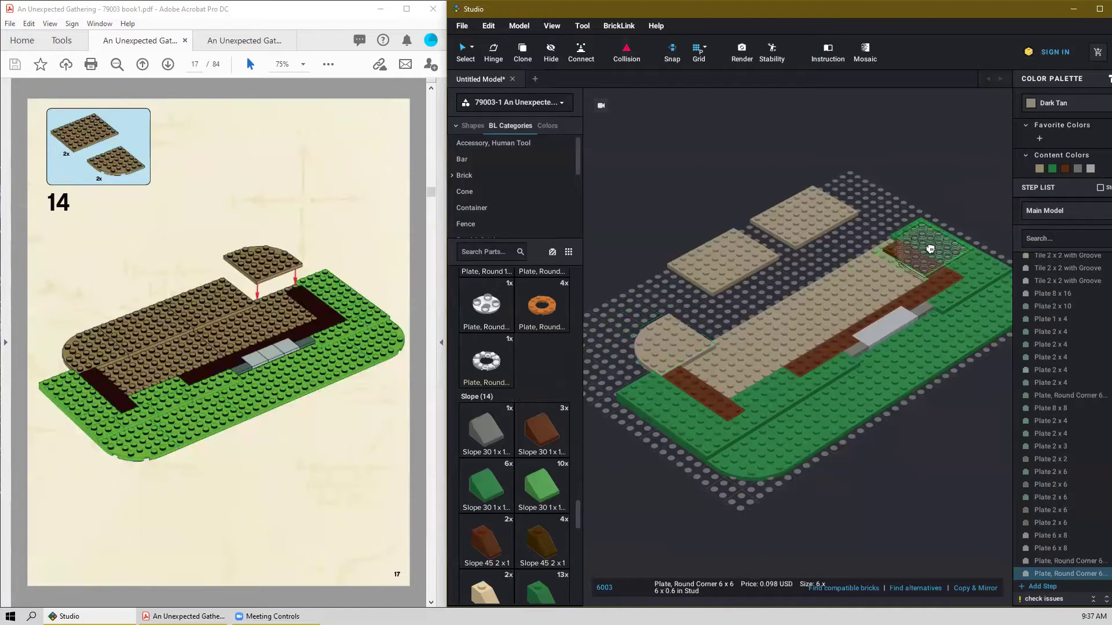
left_click_drag(886, 238, 855, 240)
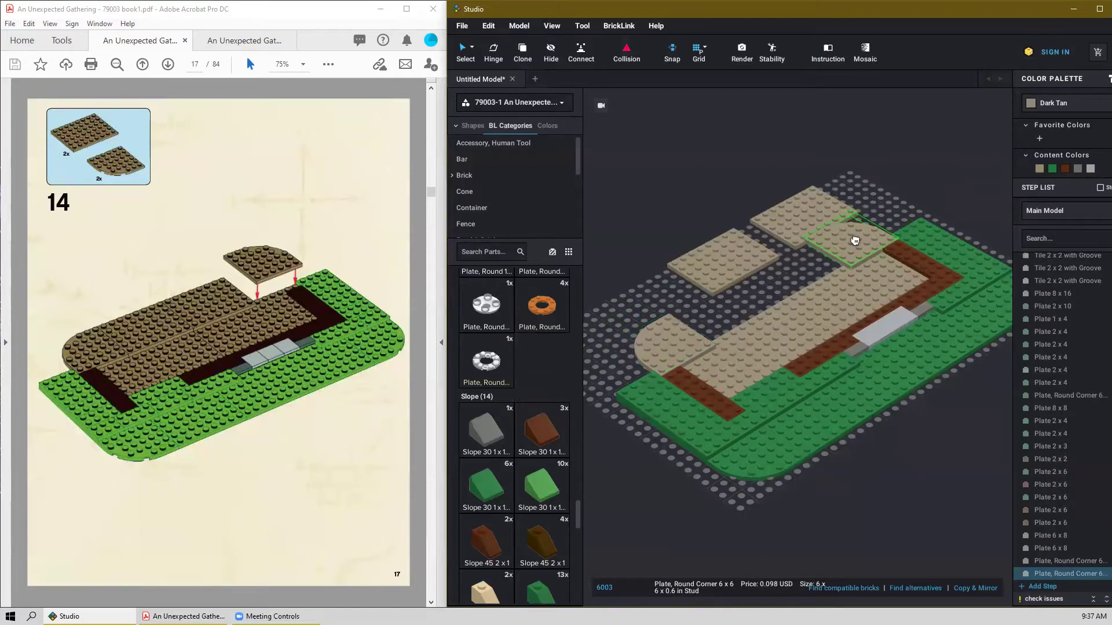
left_click(852, 243)
key("Escape")
Move the two loose dark tan Plates 6 x 8 against the floor's rear edge, side by side between the round corner plates.
scroll(823, 217, "up", 2)
left_click_drag(795, 196, 796, 246)
left_click_drag(684, 230, 676, 294)
left_click(665, 227)
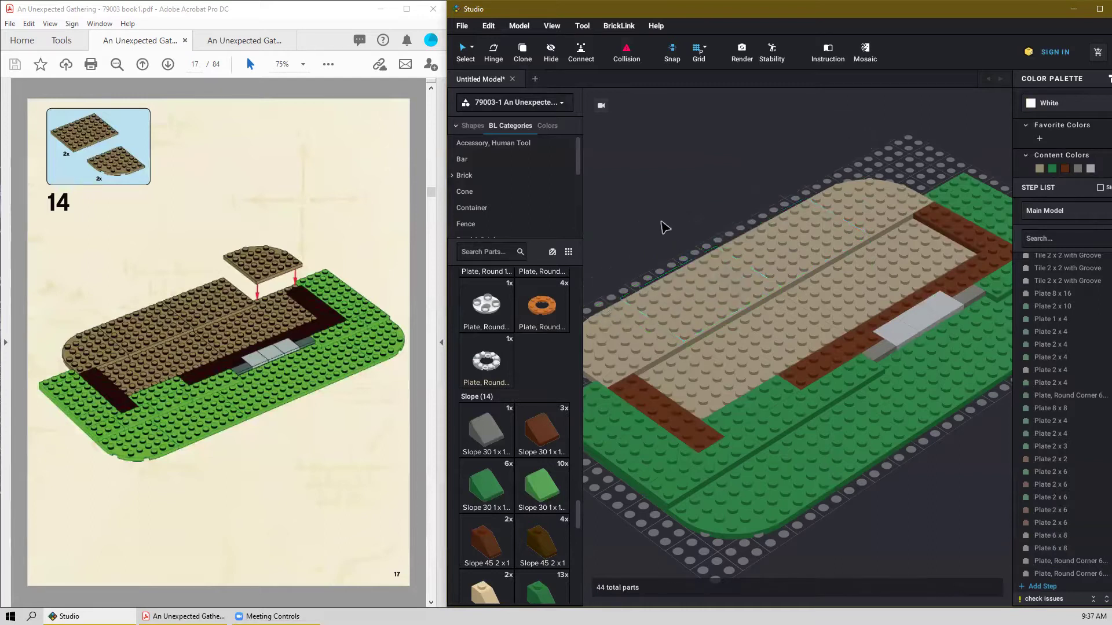
Examine the base from several angles against instruction step 14, and bring up instruction step 15.
scroll(670, 226, "down", 5)
right_click_drag(748, 223, 724, 221)
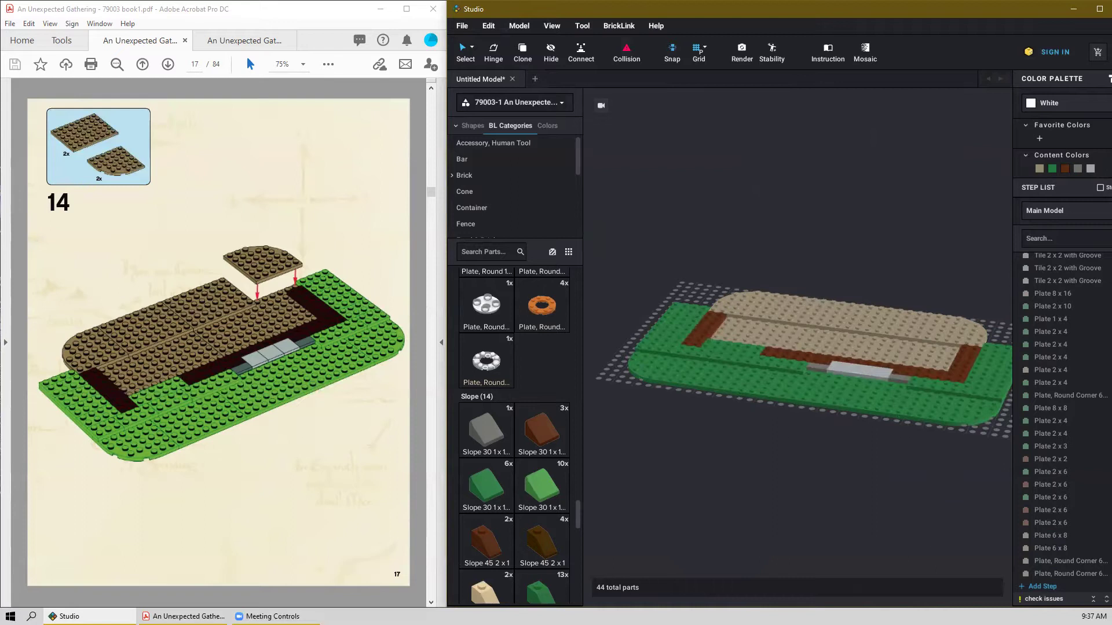
scroll(815, 424, "down", 2)
scroll(815, 424, "up", 1)
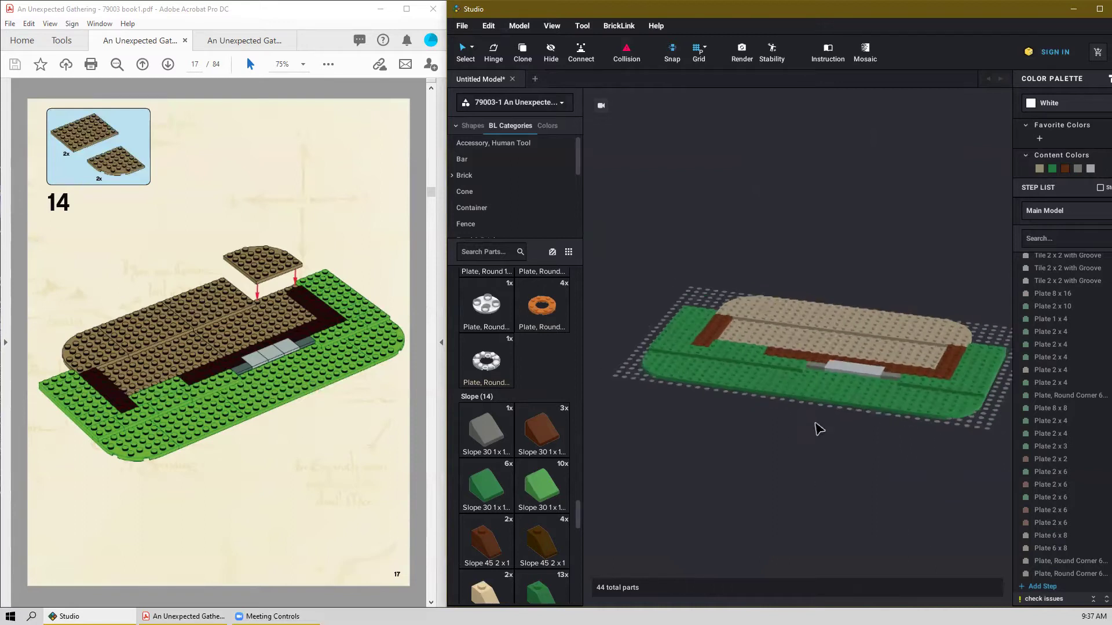
right_click_drag(720, 384, 896, 452)
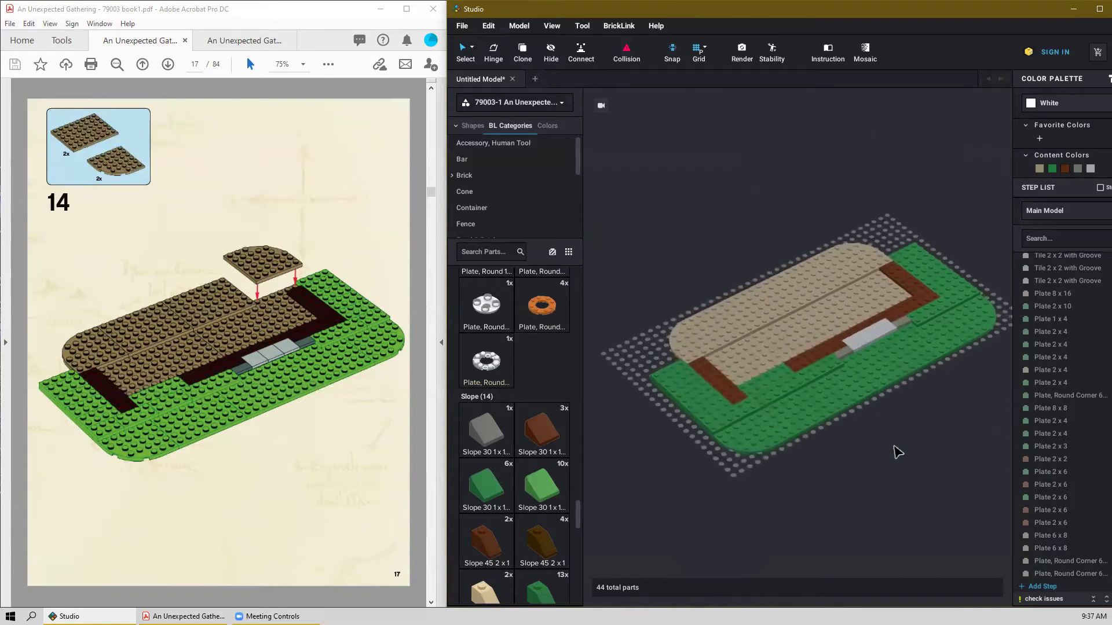
scroll(517, 425, "down", 1)
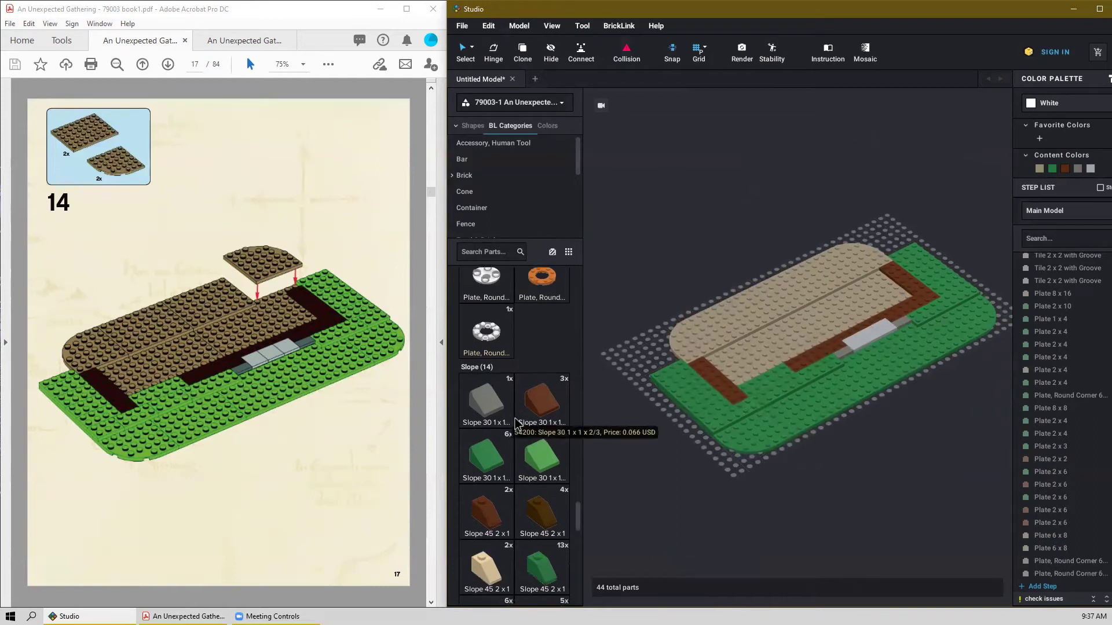
scroll(245, 293, "down", 1)
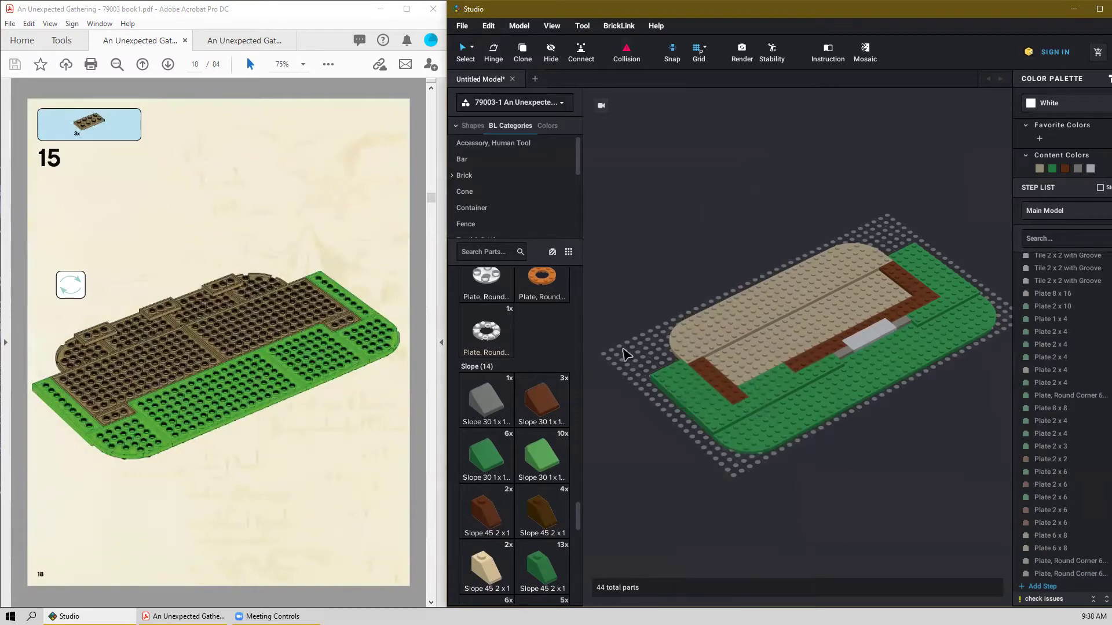
Try to turn the whole model upside down by rotating all of its parts together.
left_click_drag(959, 256, 645, 501)
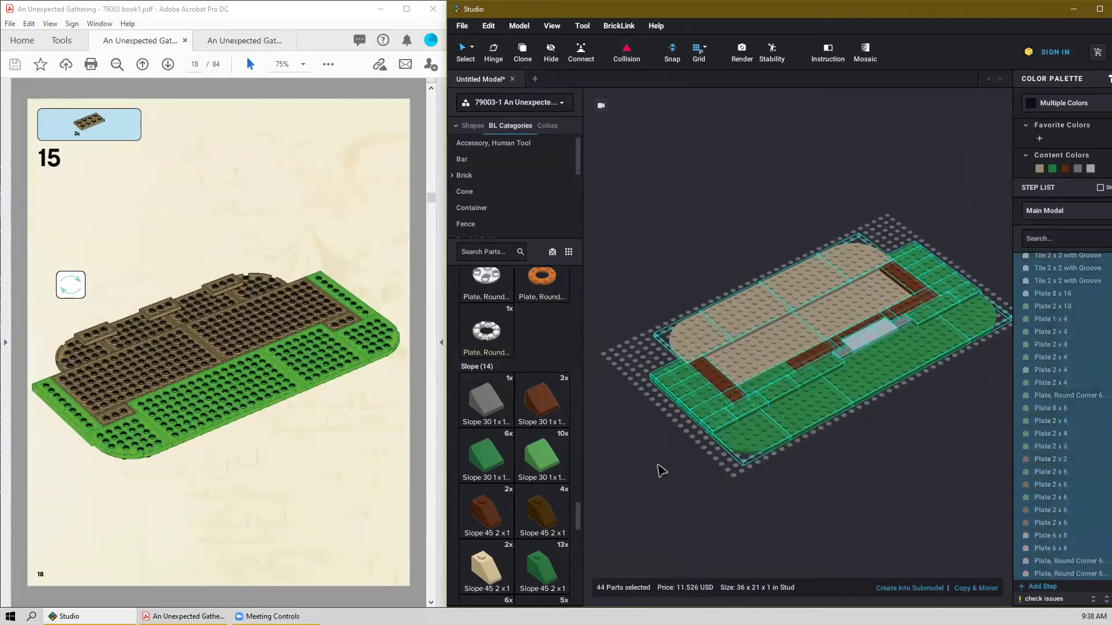
key("Up")
key("Up")
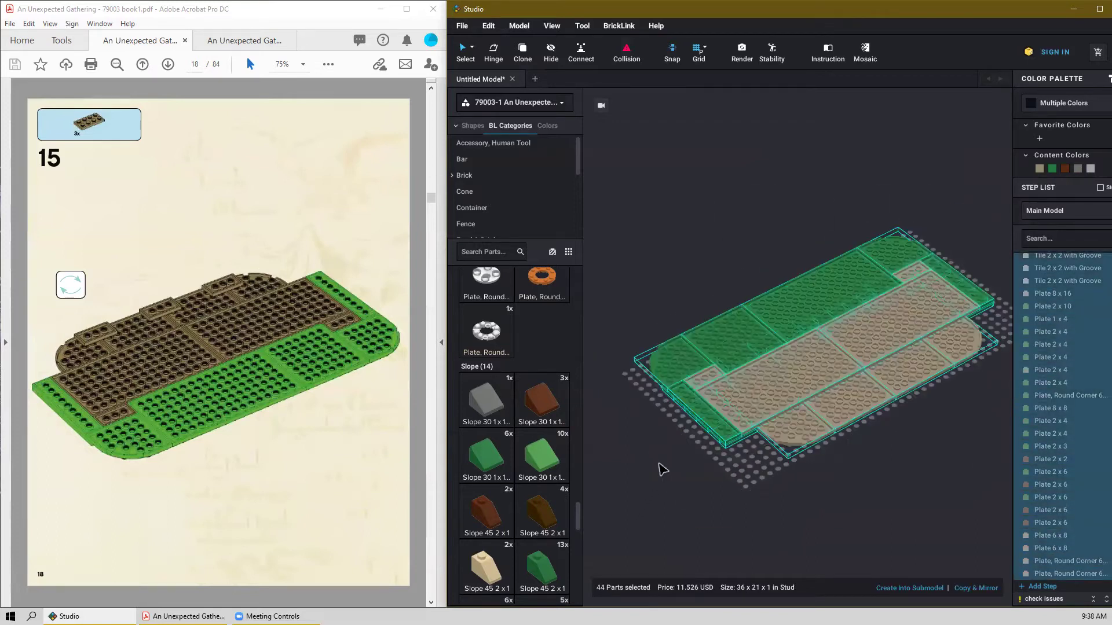
key("Left")
left_click(659, 294)
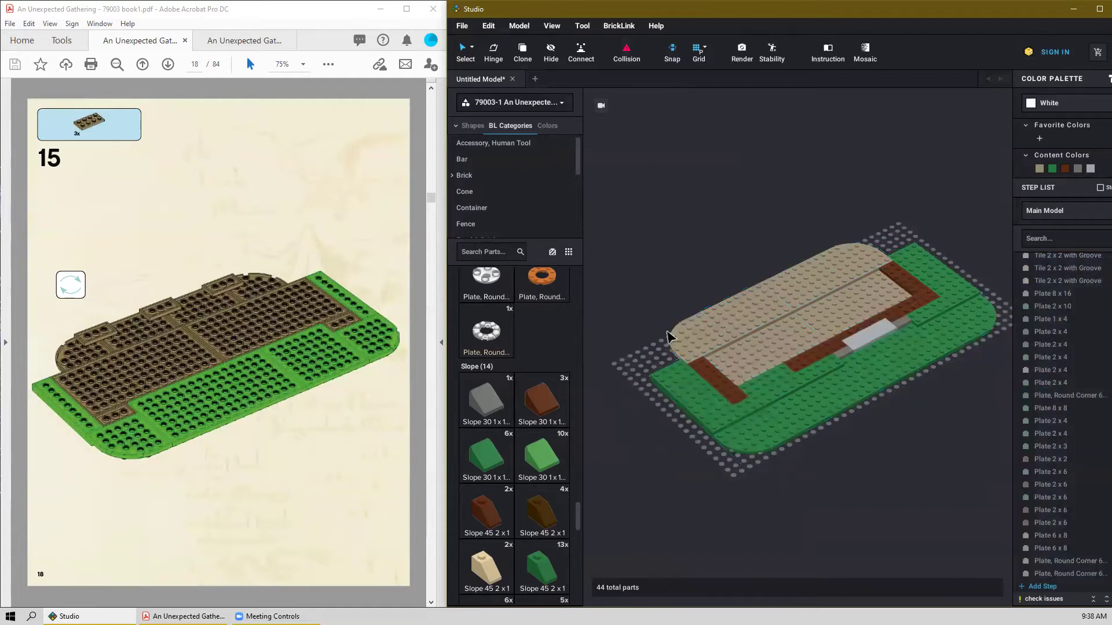
Following instruction step 15, attach a dark tan Plate 2 x 4 to the underside along the rear edge, beside the first rounded corner.
right_click_drag(878, 486, 938, 378)
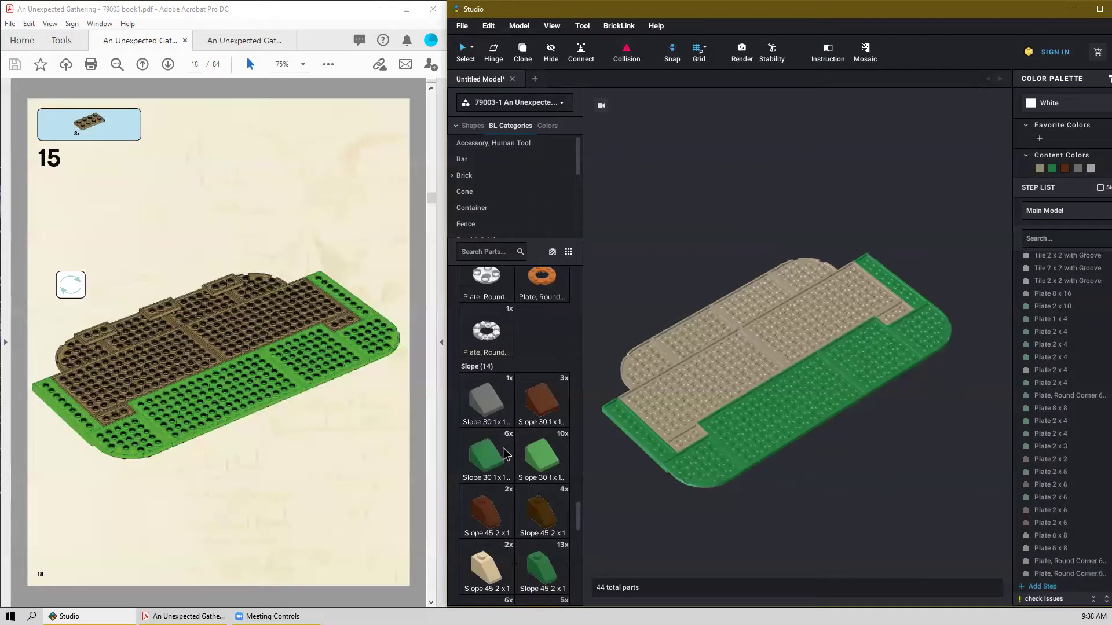
scroll(505, 455, "down", 5)
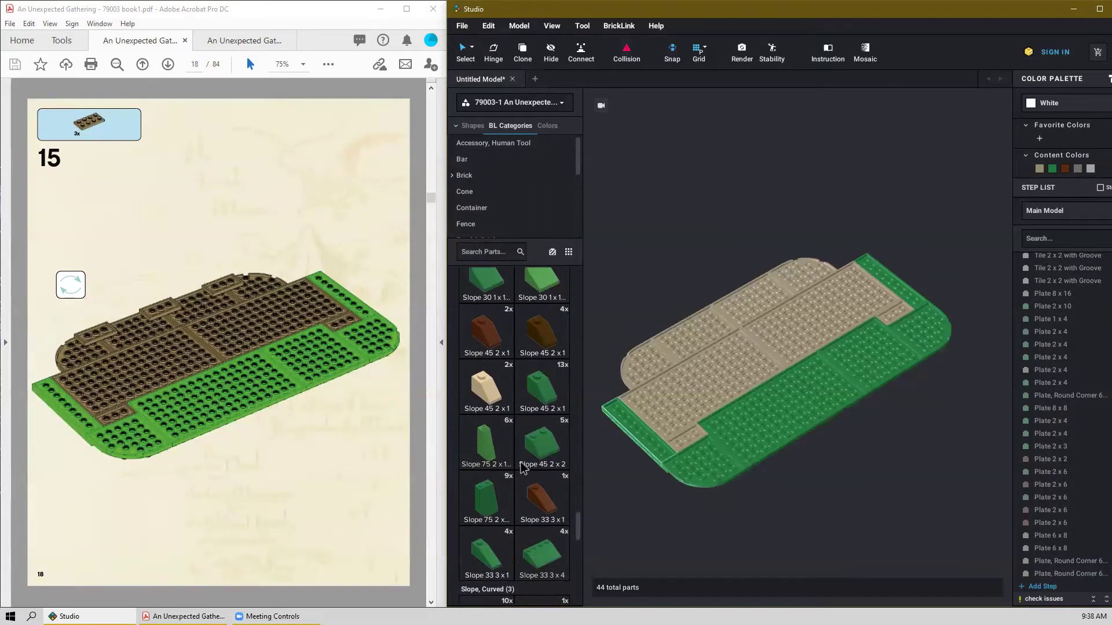
scroll(523, 468, "up", 10)
scroll(523, 468, "up", 8)
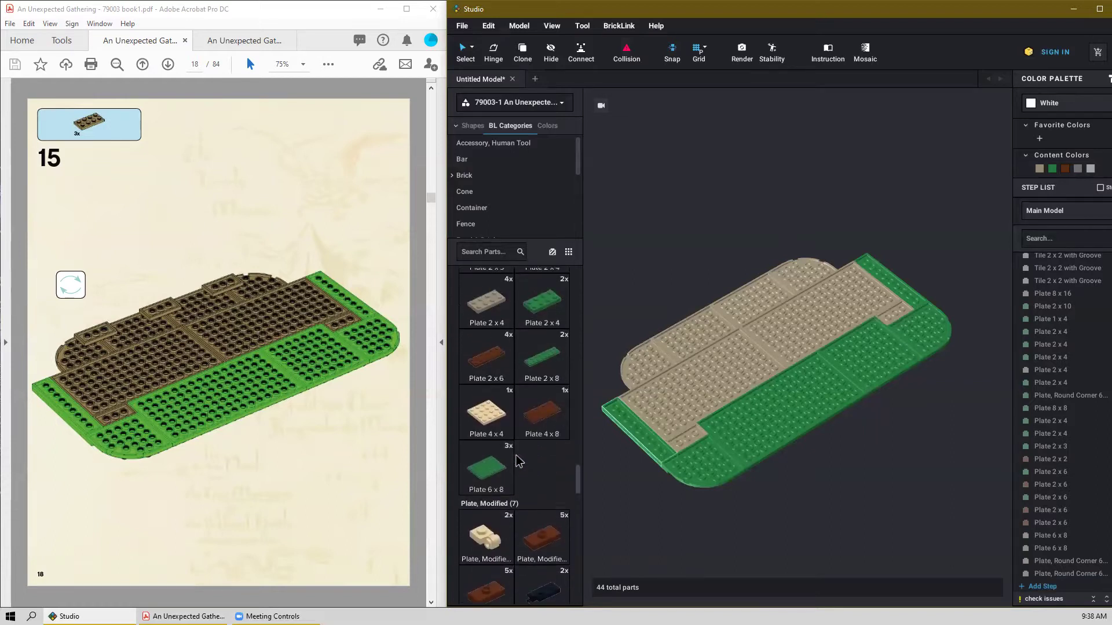
left_click(490, 307)
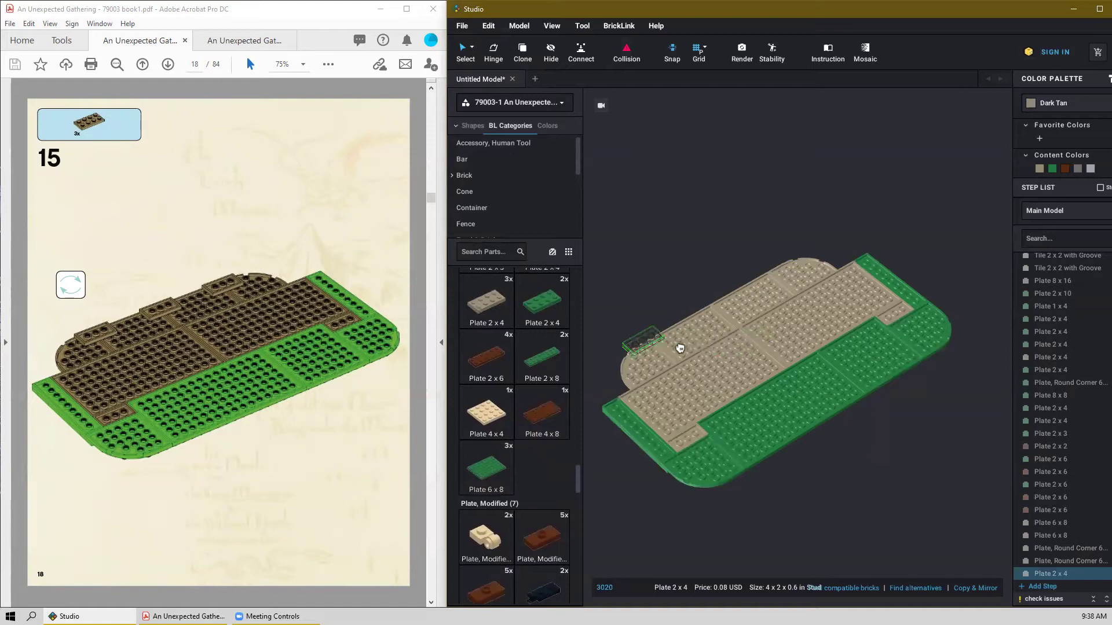
scroll(670, 340, "up", 2)
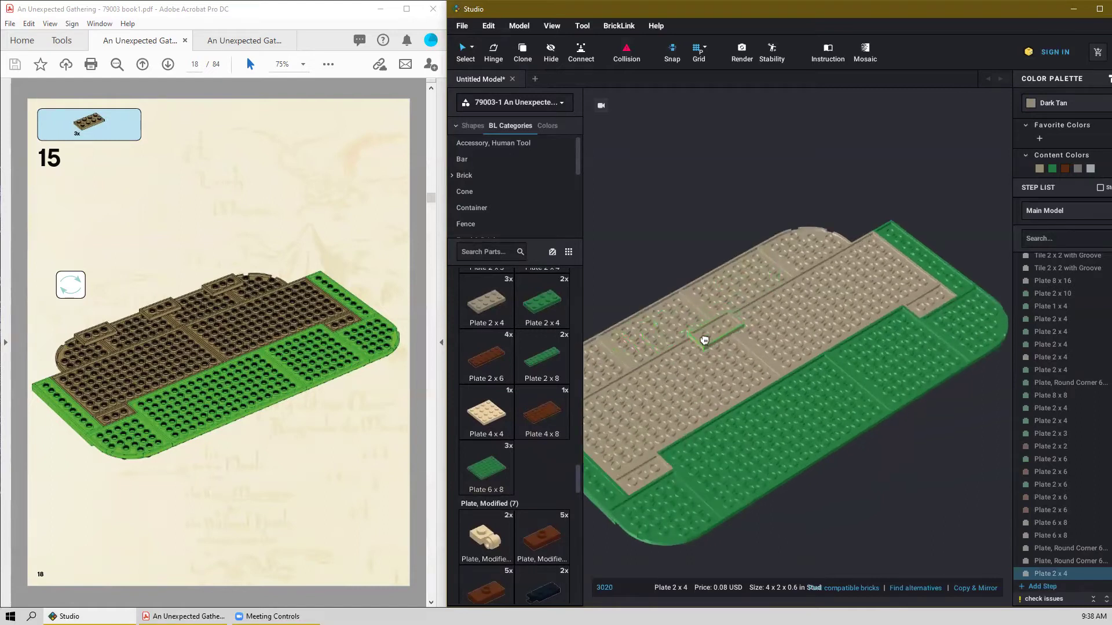
middle_click_drag(690, 338, 755, 344)
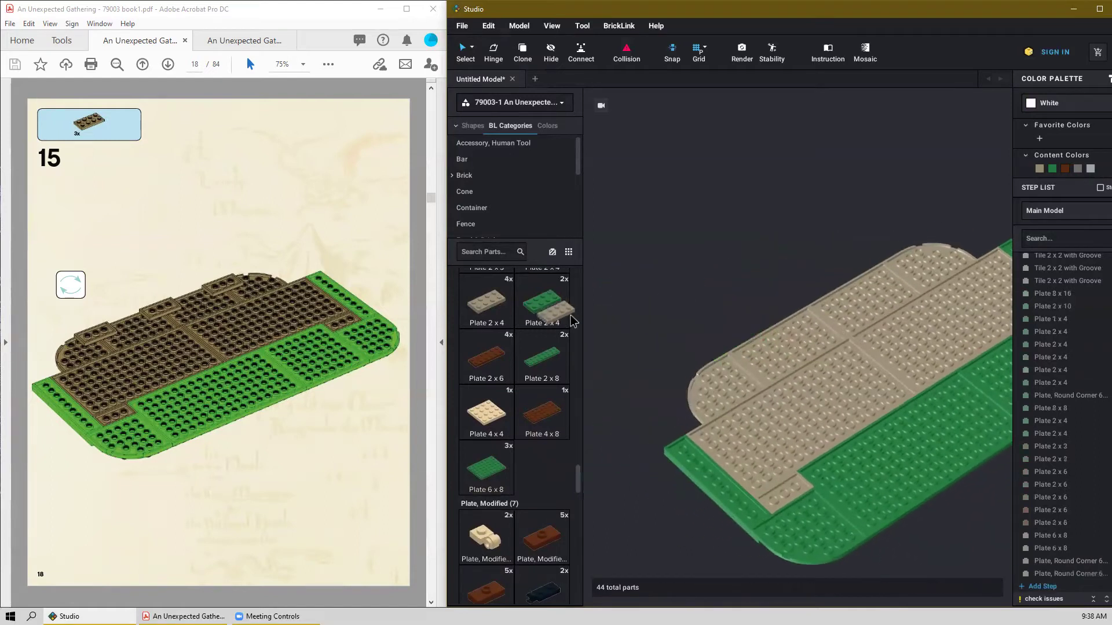
scroll(730, 349, "up", 2)
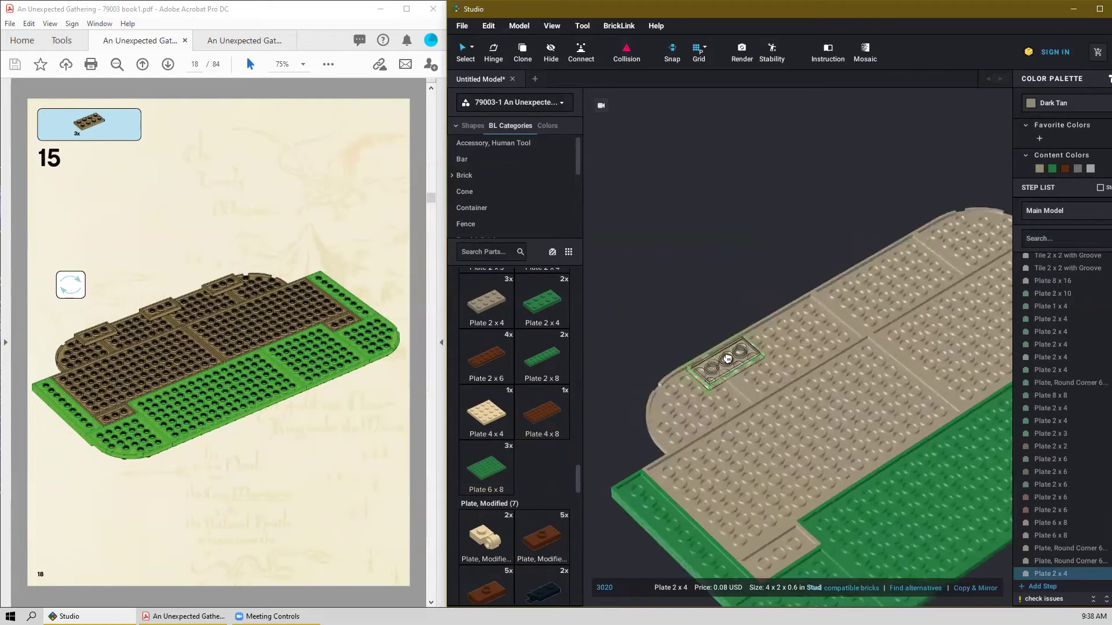
left_click(726, 345)
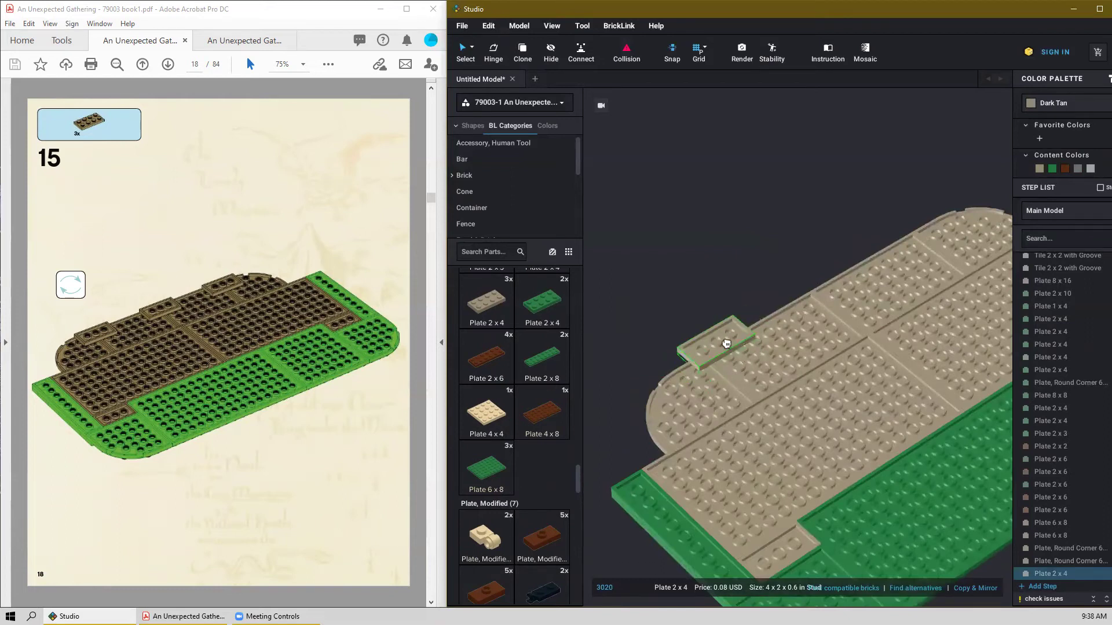
mouse_move(721, 350)
left_mouse_down()
mouse_move(731, 358)
mouse_move(721, 363)
left_mouse_up()
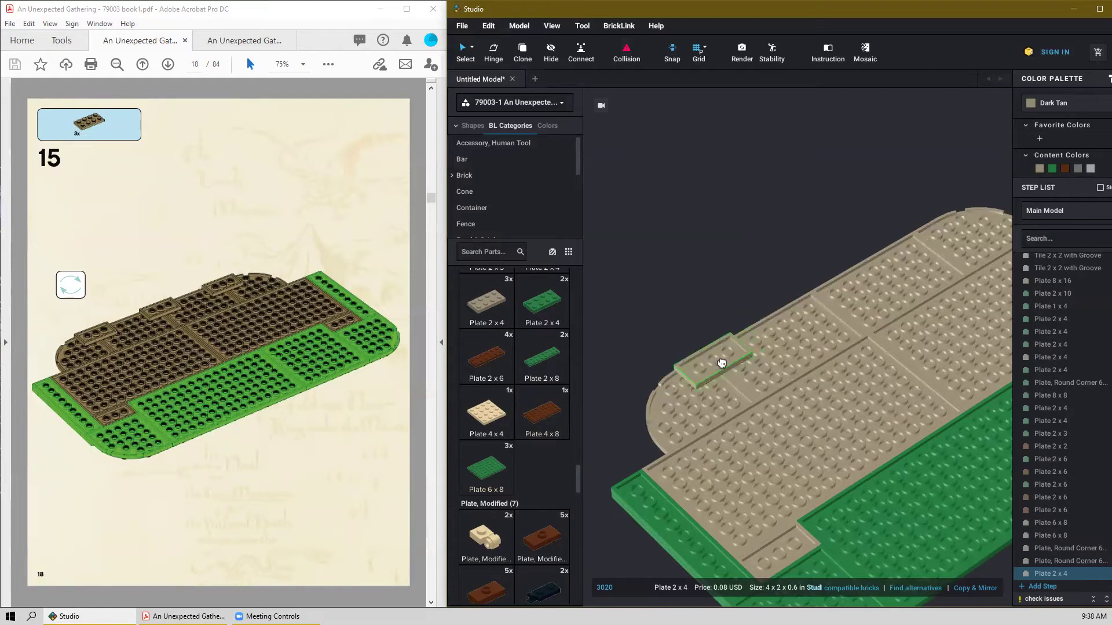
Add two more dark tan Plates 2 x 4 underneath the rear edge, one at the middle and one near the other rounded corner.
key("ctrl+v")
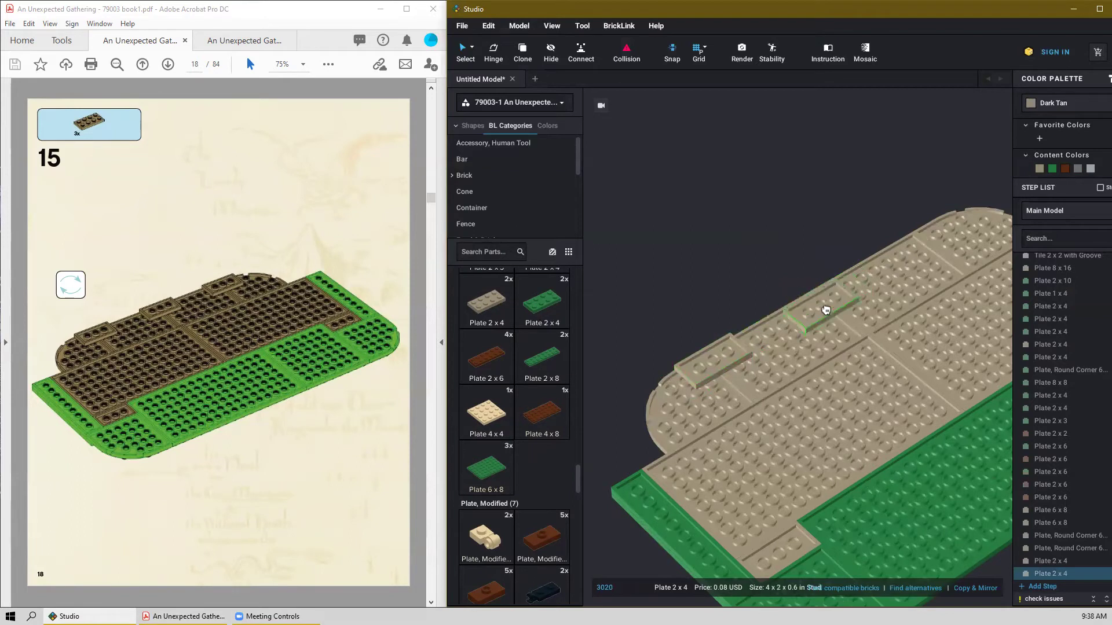
left_click(848, 291)
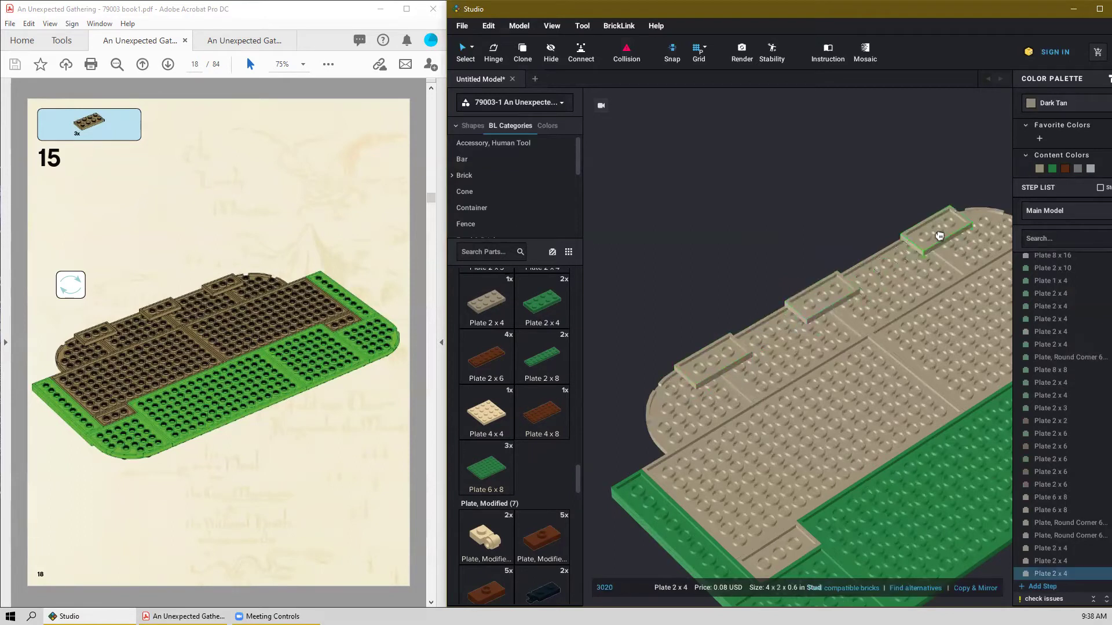
left_click(931, 241)
key("Escape")
Check the base from below and above against instruction step 15, and bring up instruction step 16.
right_click_drag(824, 218, 799, 241)
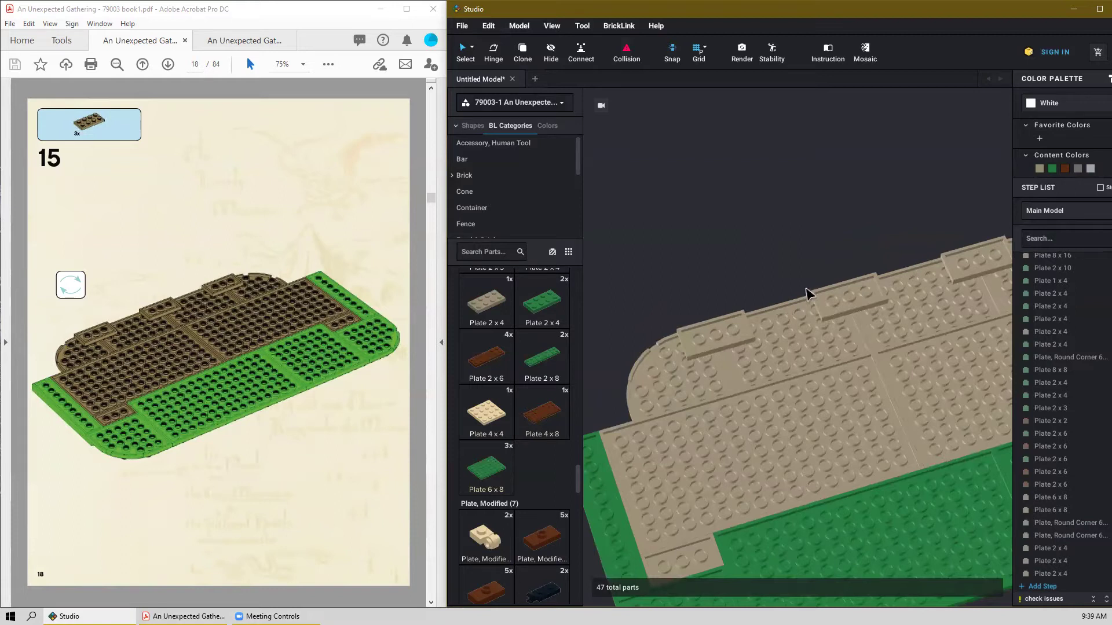
right_click_drag(860, 213, 776, 297)
scroll(776, 297, "down", 5)
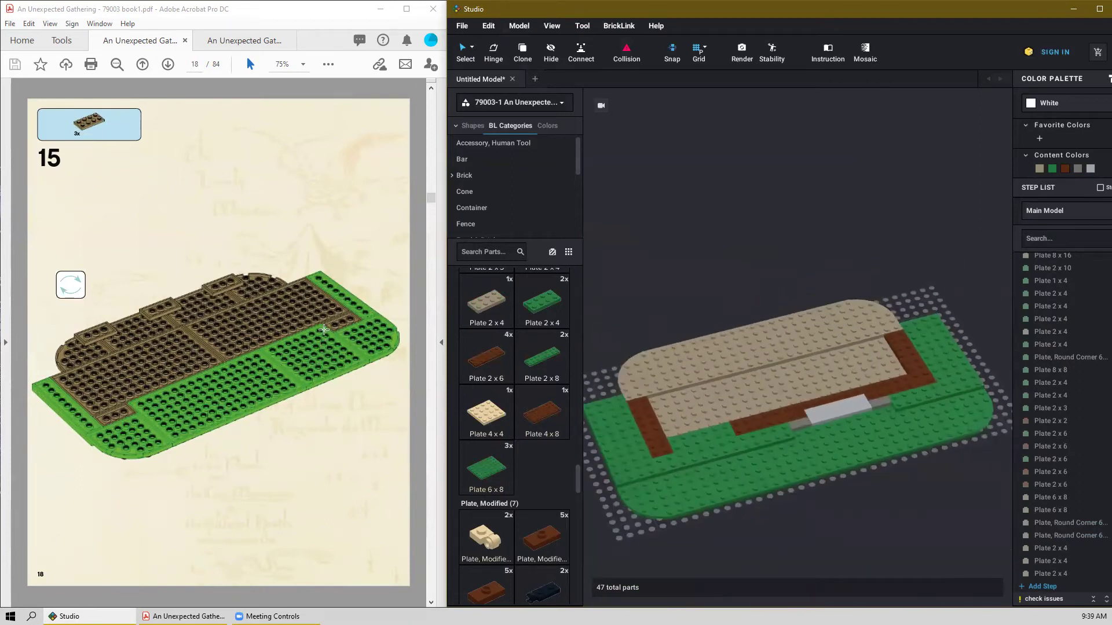
scroll(318, 422, "down", 2)
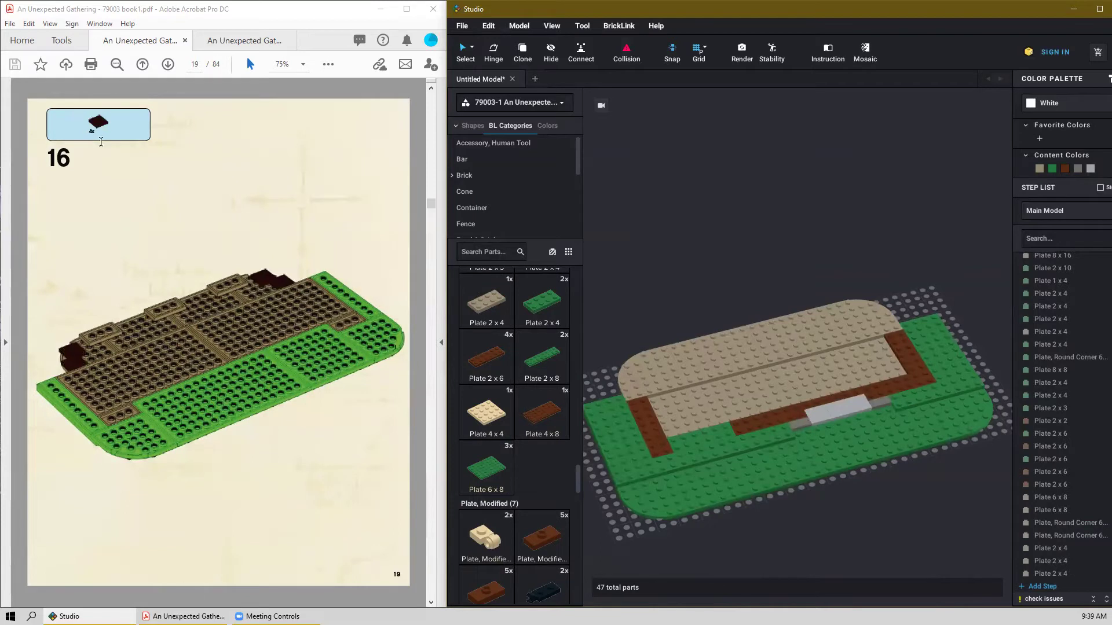
Following instruction step 16, attach two reddish brown Plates 2 x 2 to the underside at the first rounded corner.
scroll(520, 411, "up", 4)
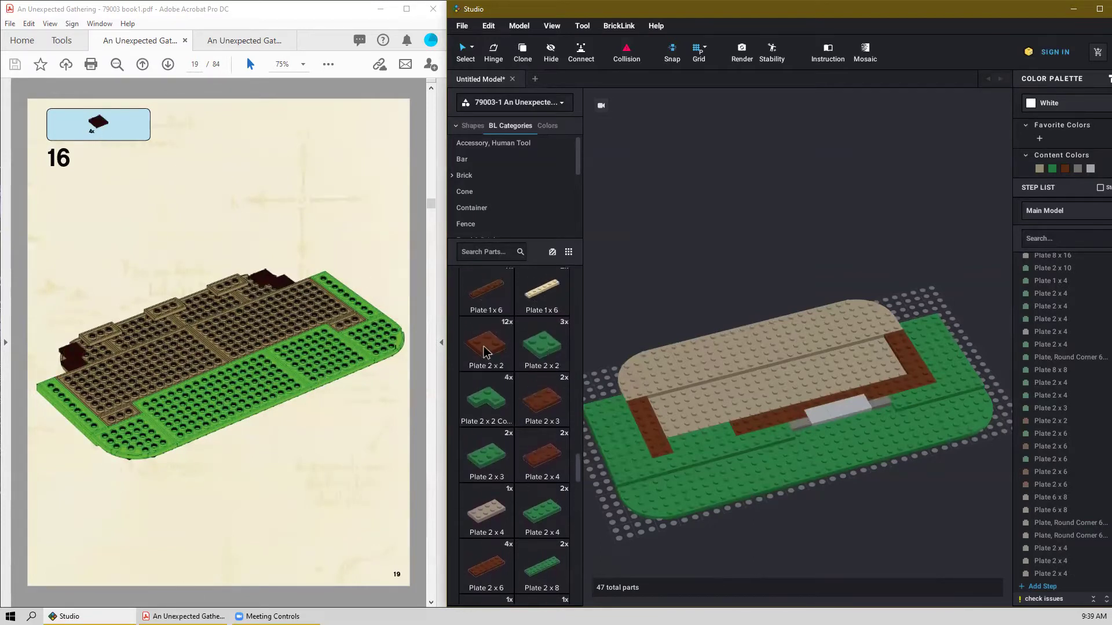
left_click_drag(490, 351, 647, 287)
key("Escape")
right_click_drag(658, 322, 740, 218)
scroll(718, 253, "up", 4)
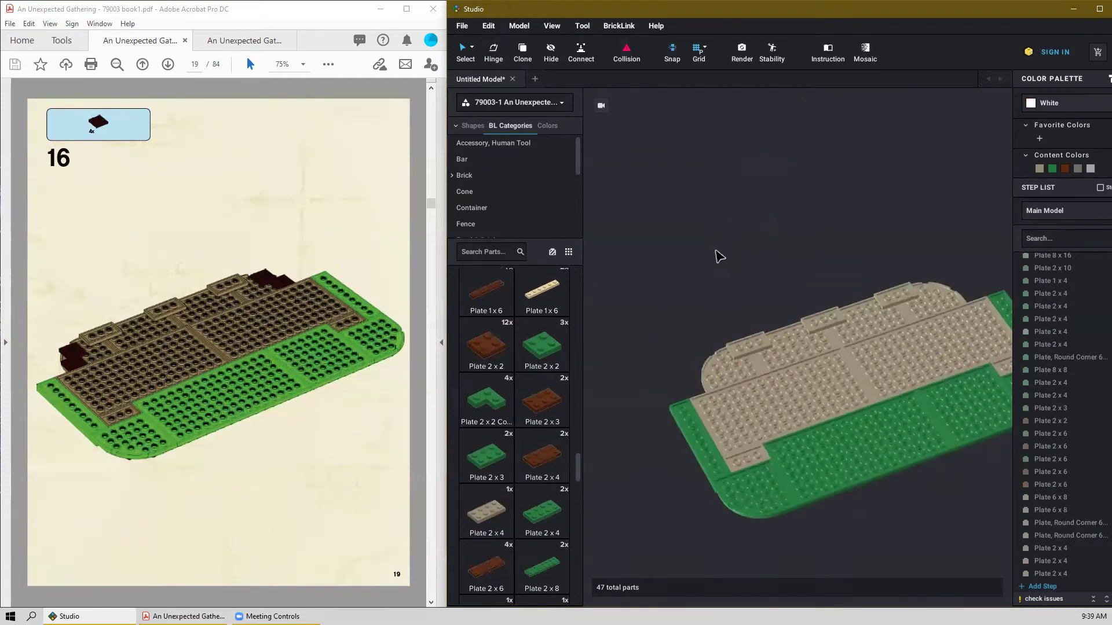
left_click(482, 350)
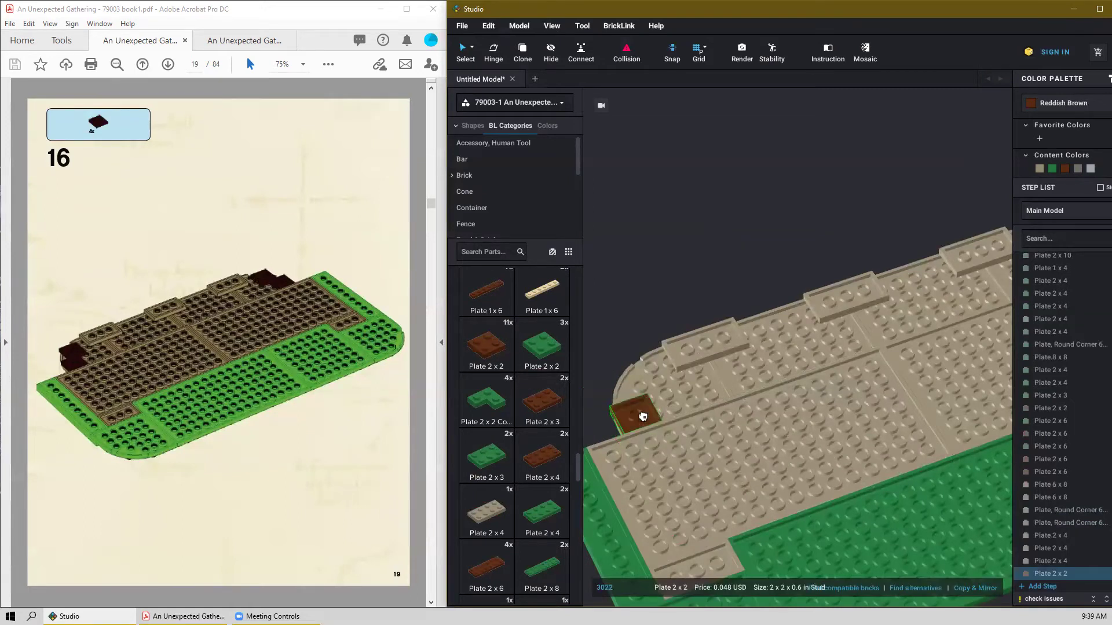
left_click(641, 416)
left_click(683, 399)
scroll(881, 367, "down", 2)
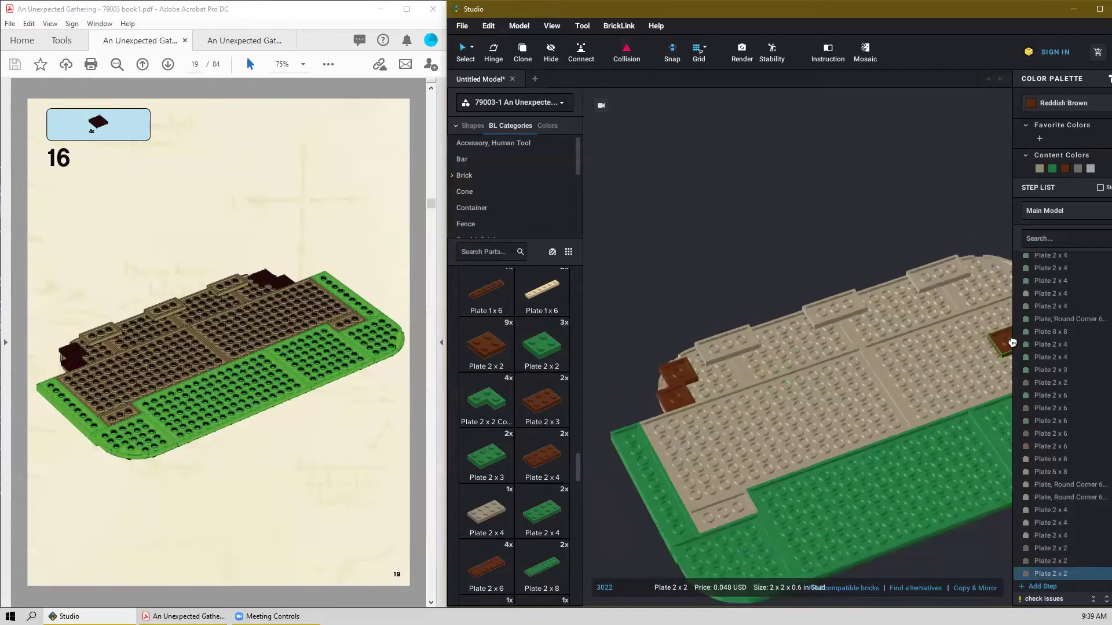
Add the remaining two reddish brown Plates 2 x 2 underneath the opposite rounded corner.
middle_click_drag(1012, 346, 751, 353)
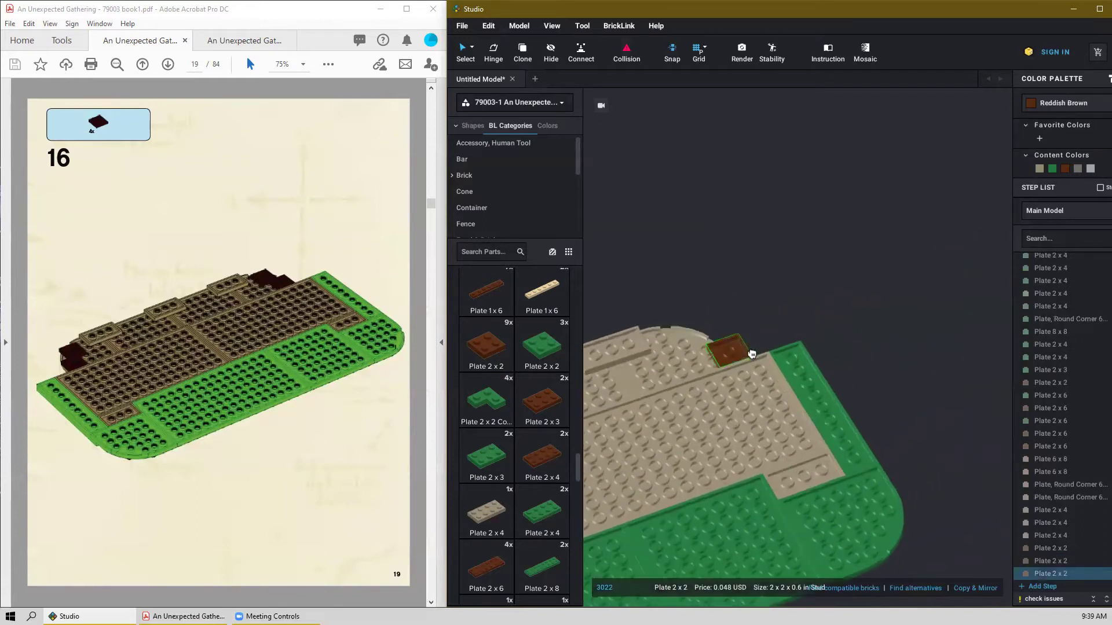
left_click(724, 353)
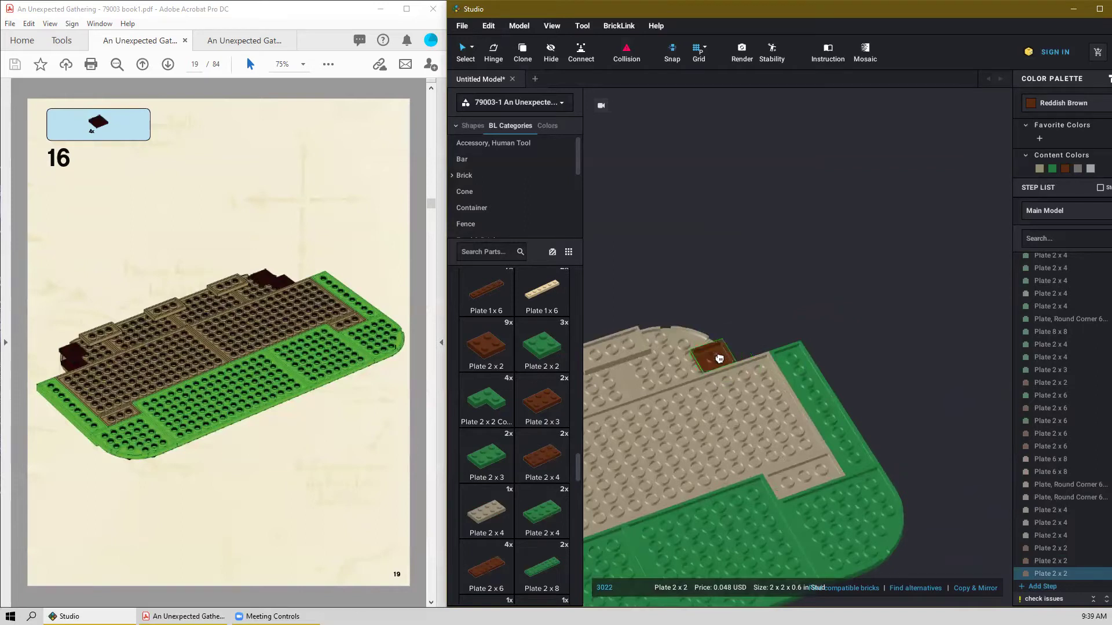
left_click(690, 341)
key("Escape")
mouse_move(748, 297)
right_mouse_down()
mouse_move(727, 291)
mouse_move(773, 305)
mouse_move(821, 294)
mouse_move(770, 299)
right_mouse_up()
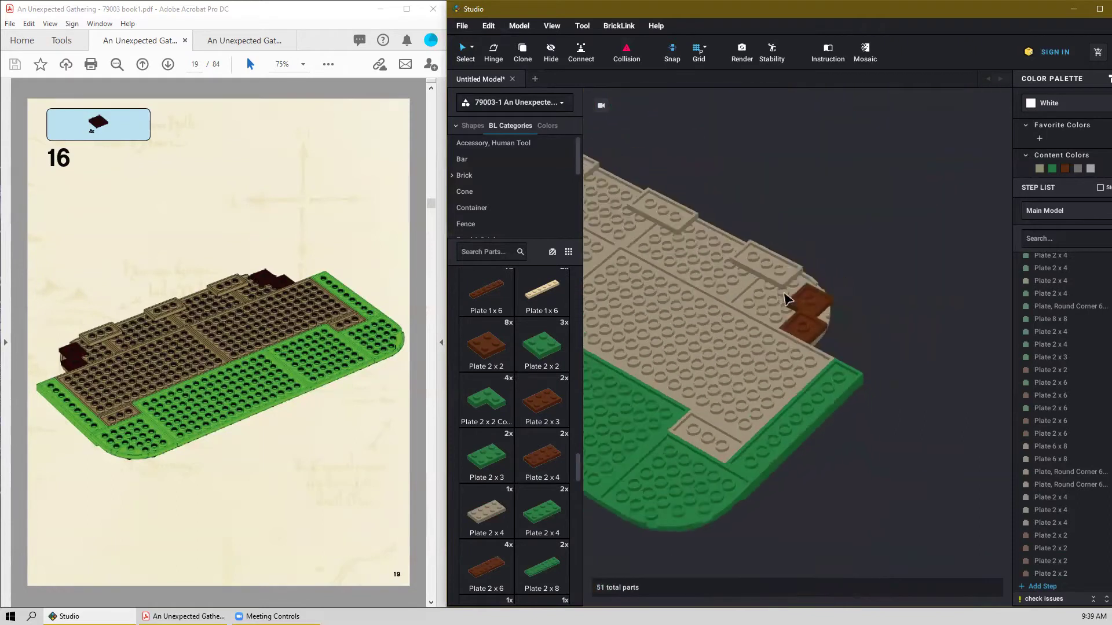
Bring up instruction step 17 and compare it with the base seen from above.
scroll(247, 393, "down", 2)
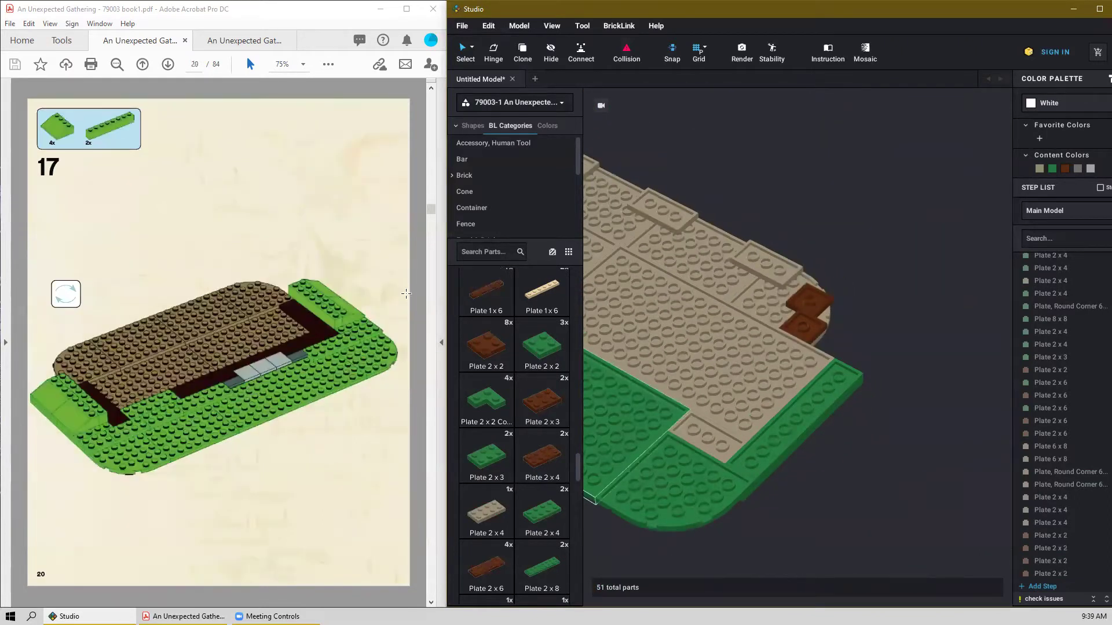
right_click_drag(614, 253, 816, 249)
middle_click_drag(853, 344, 764, 390)
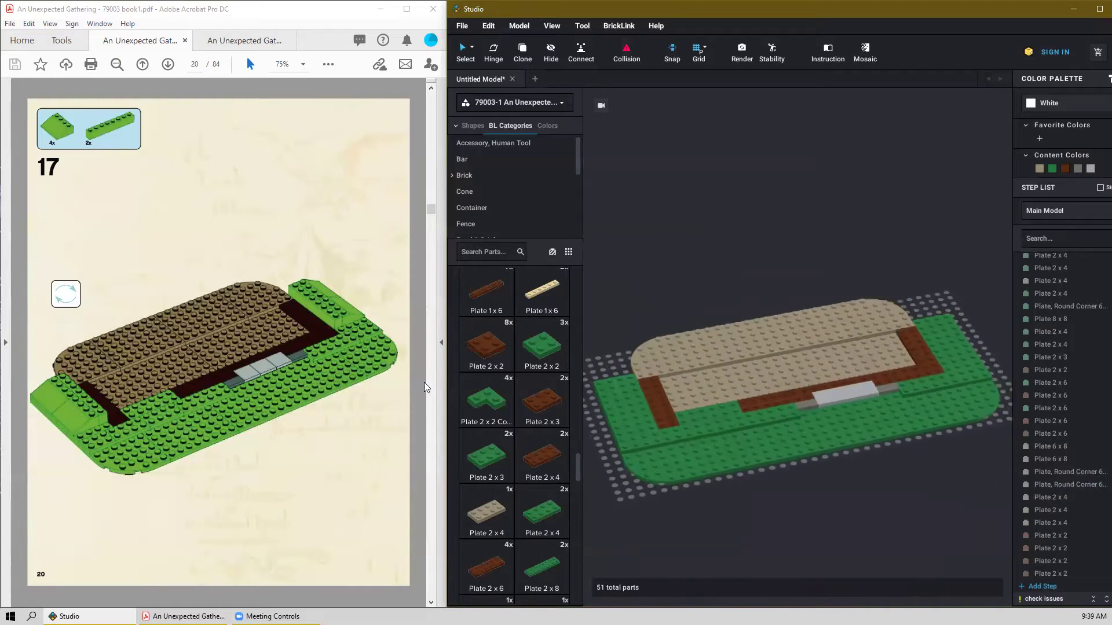
Place two green Bricks 1 x 8 on the green end strips, one beside each short side of the tan and brown floor.
scroll(533, 440, "down", 5)
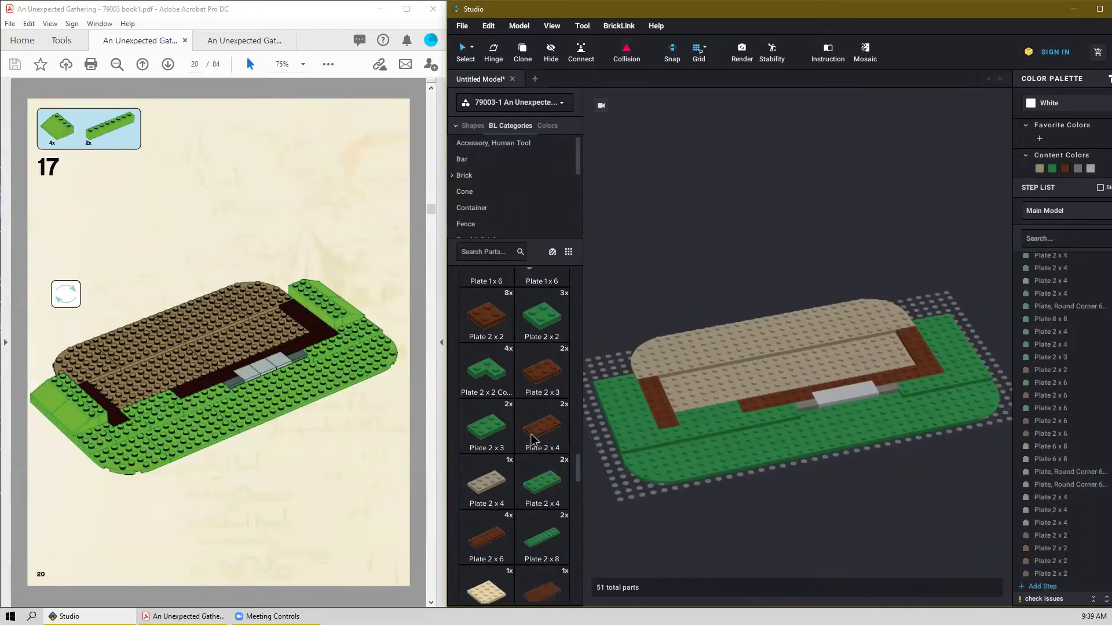
scroll(532, 438, "down", 10)
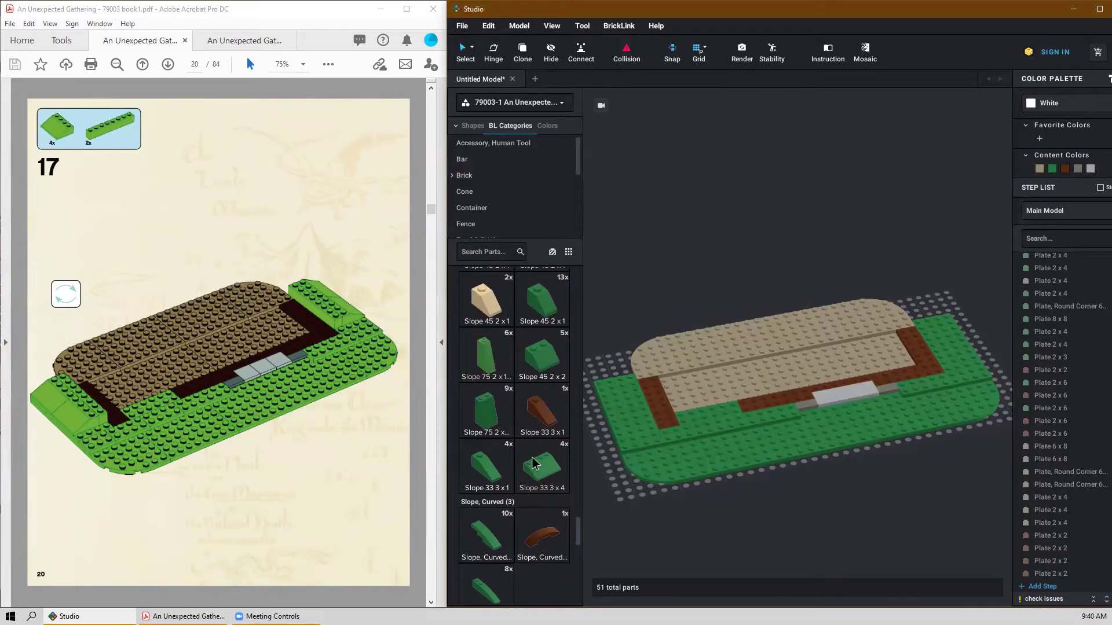
scroll(534, 449, "up", 8)
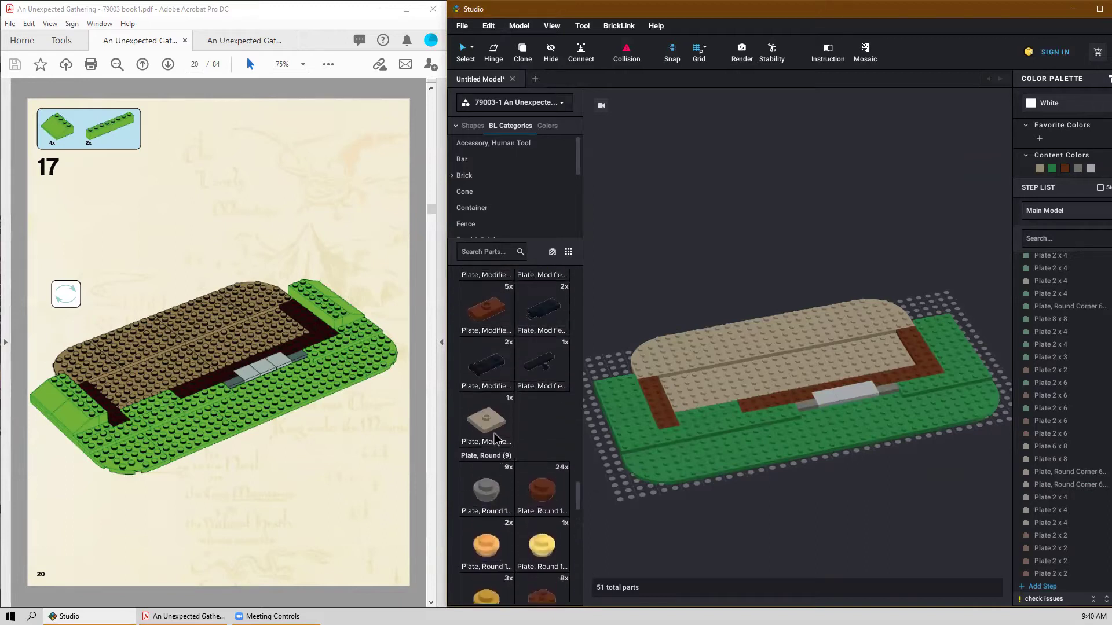
scroll(534, 484, "up", 10)
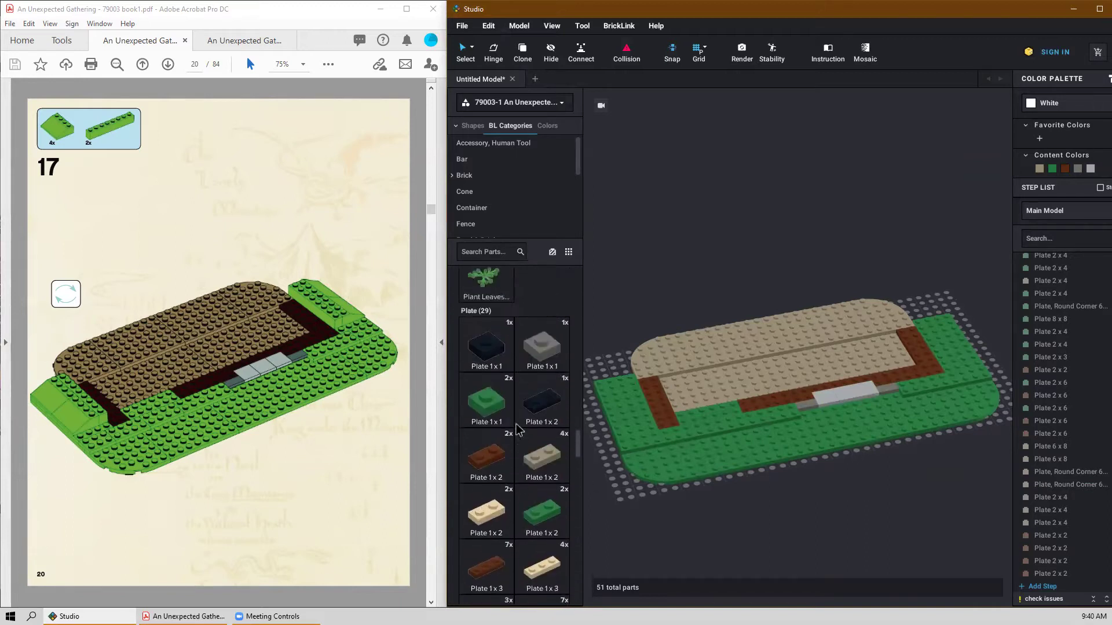
scroll(521, 431, "up", 10)
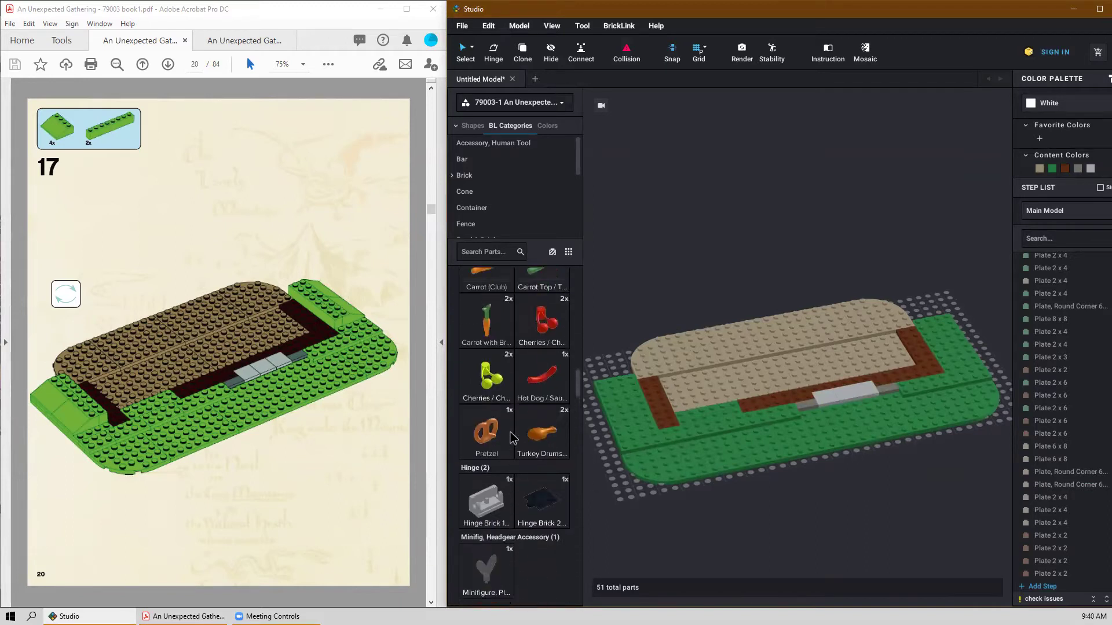
scroll(534, 433, "up", 10)
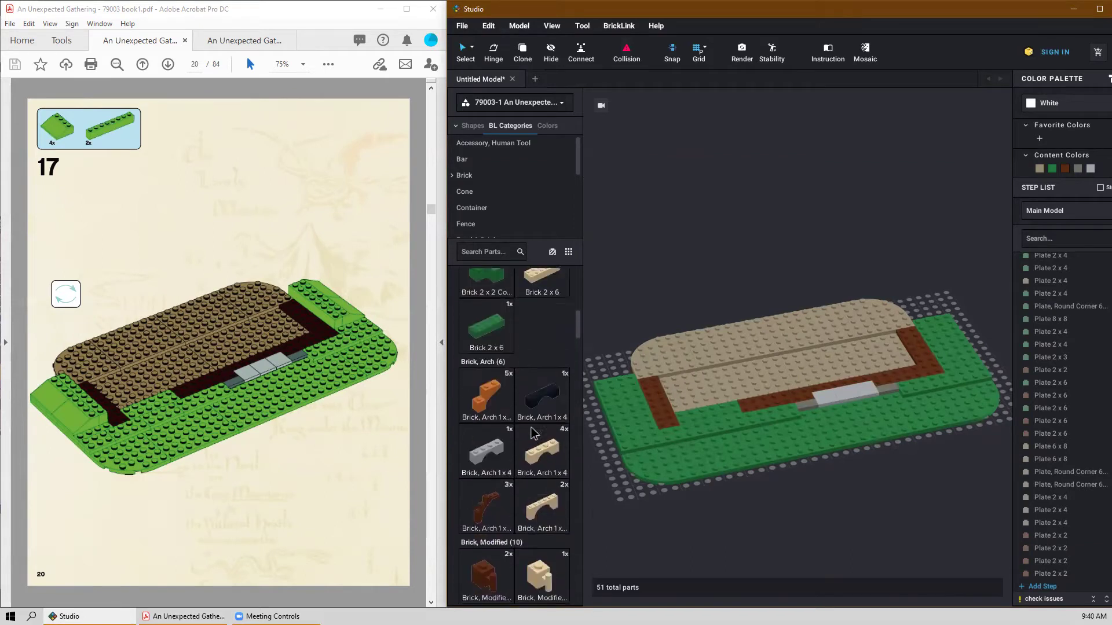
scroll(531, 431, "up", 3)
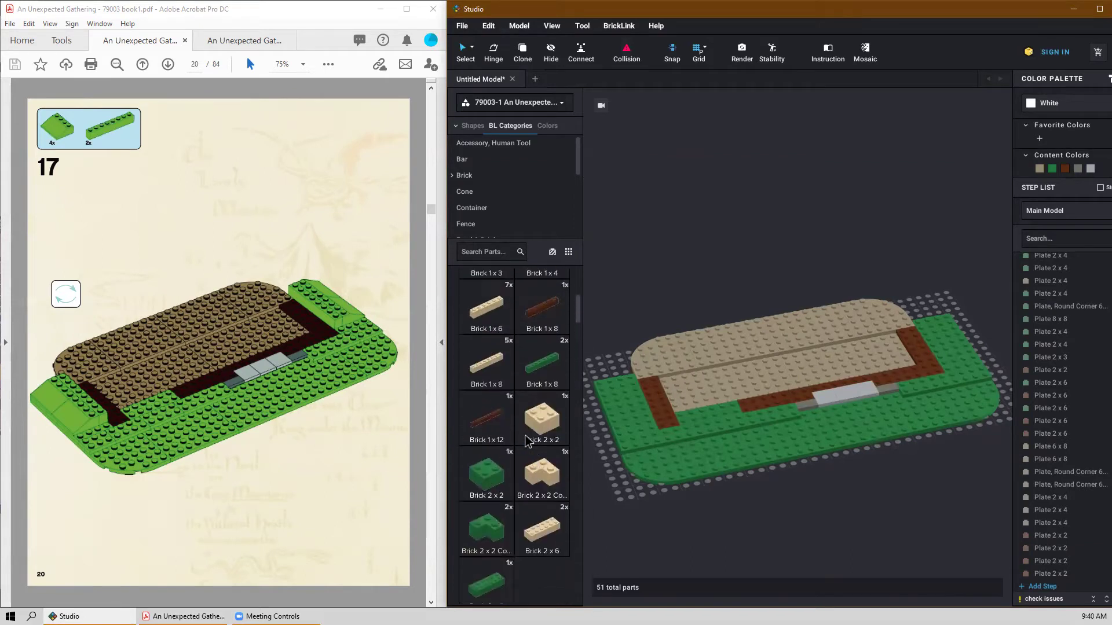
left_click(555, 370)
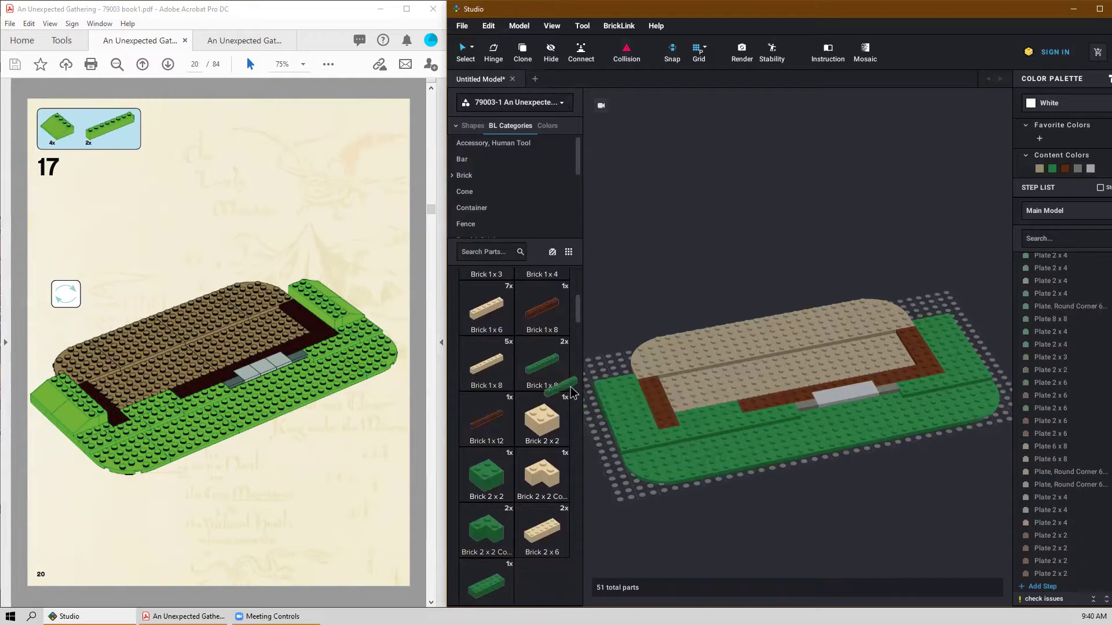
left_click(644, 393)
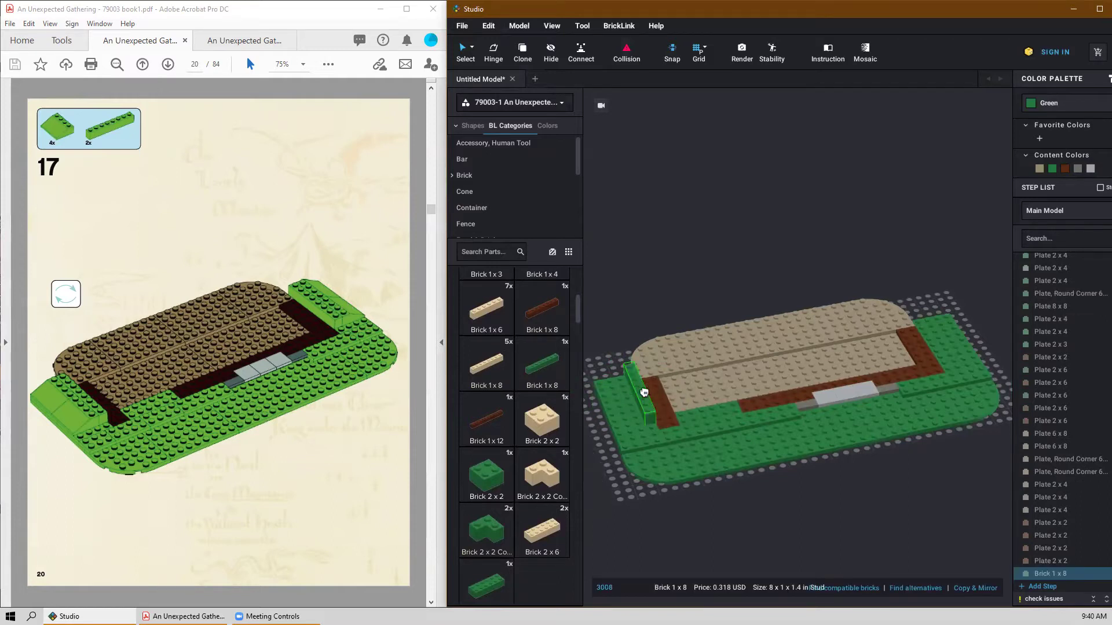
left_click_drag(644, 393, 937, 339)
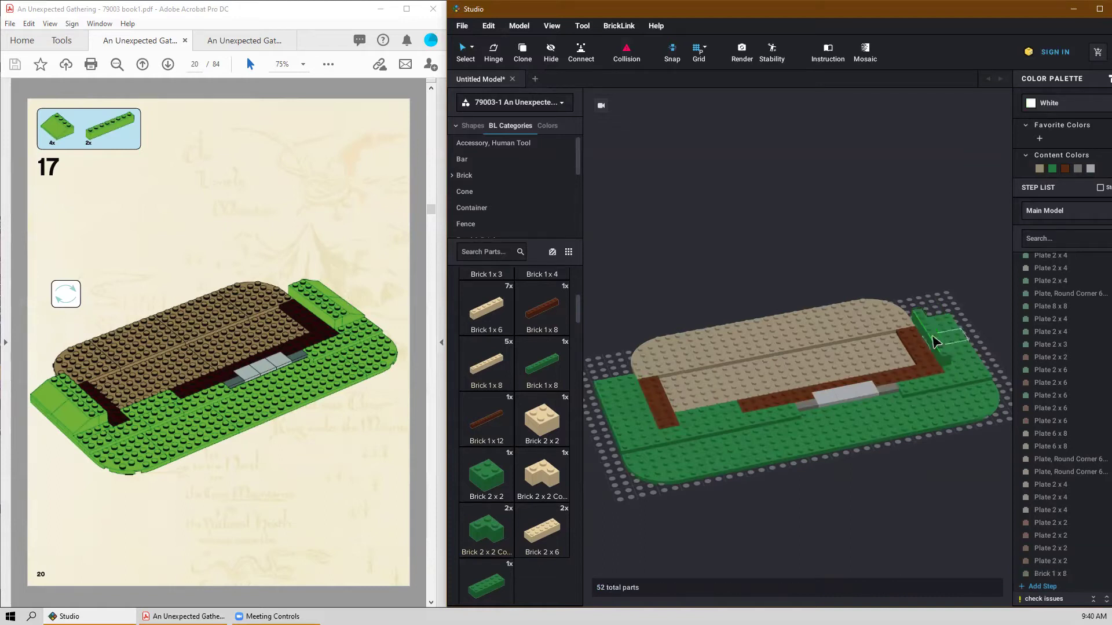
left_click(647, 395)
key("Escape")
Set two green Slopes 33 3 x 4 side by side against the outer face of the first Brick 1 x 8.
right_click_drag(672, 296, 715, 300)
scroll(762, 449, "up", 3)
scroll(484, 423, "down", 10)
scroll(542, 417, "down", 15)
scroll(558, 464, "down", 15)
scroll(570, 509, "down", 15)
scroll(562, 515, "down", 2)
left_click_drag(541, 475, 674, 486)
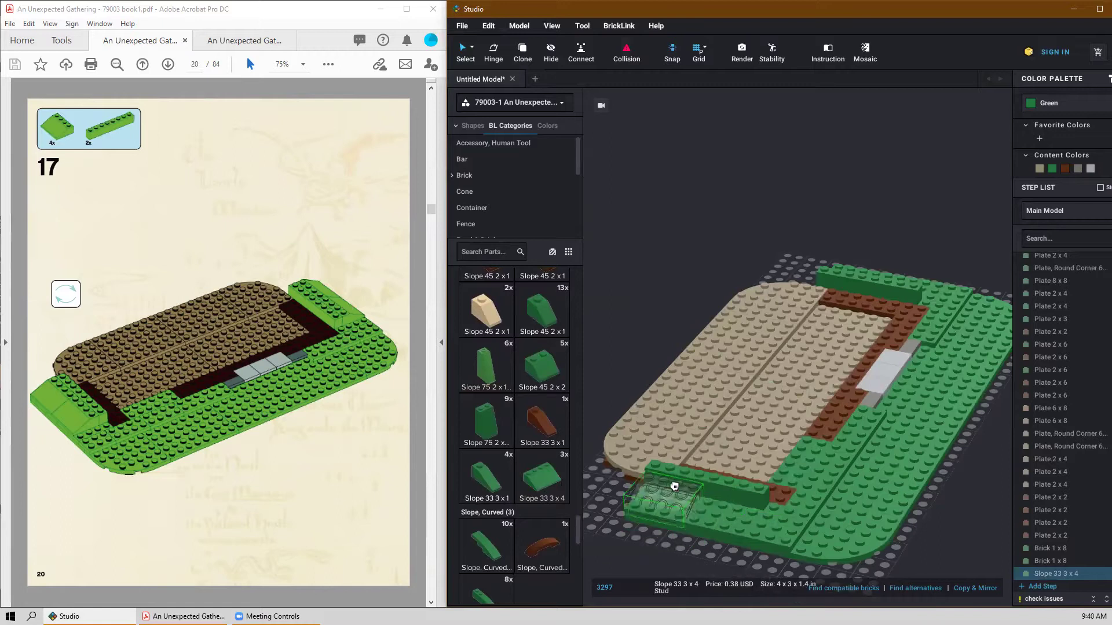
left_click(671, 481)
left_click(735, 486)
Rotate the Slope 33 3 x 4 to face outward and place two of them against the Brick 1 x 8 at the opposite end.
key("Right")
right_click_drag(912, 455, 817, 454)
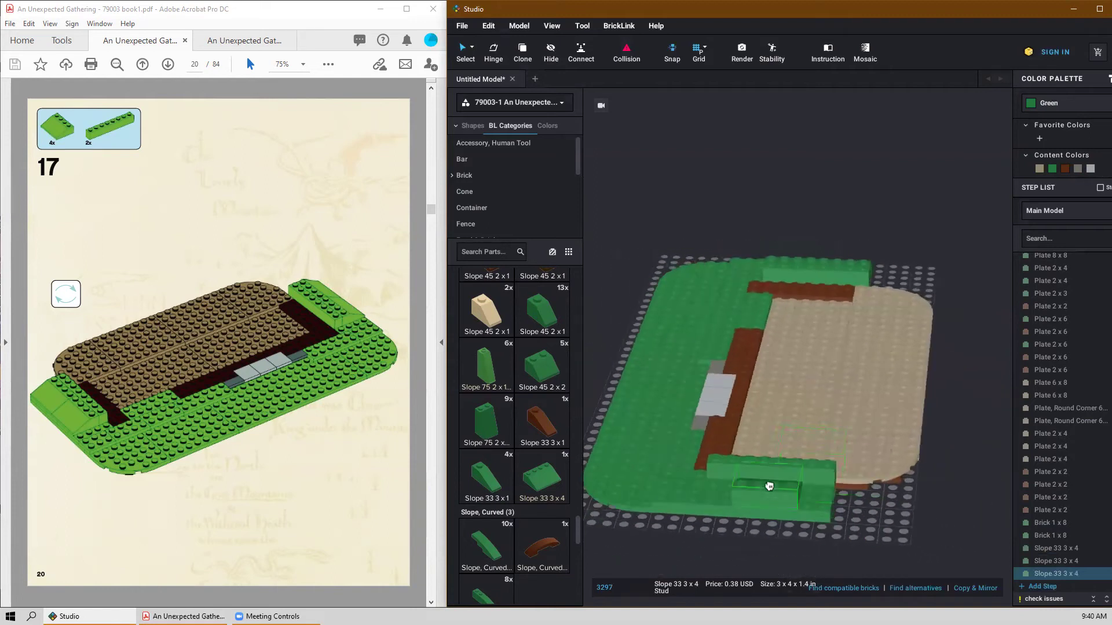
scroll(770, 488, "up", 1)
left_click(803, 498)
left_click(734, 489)
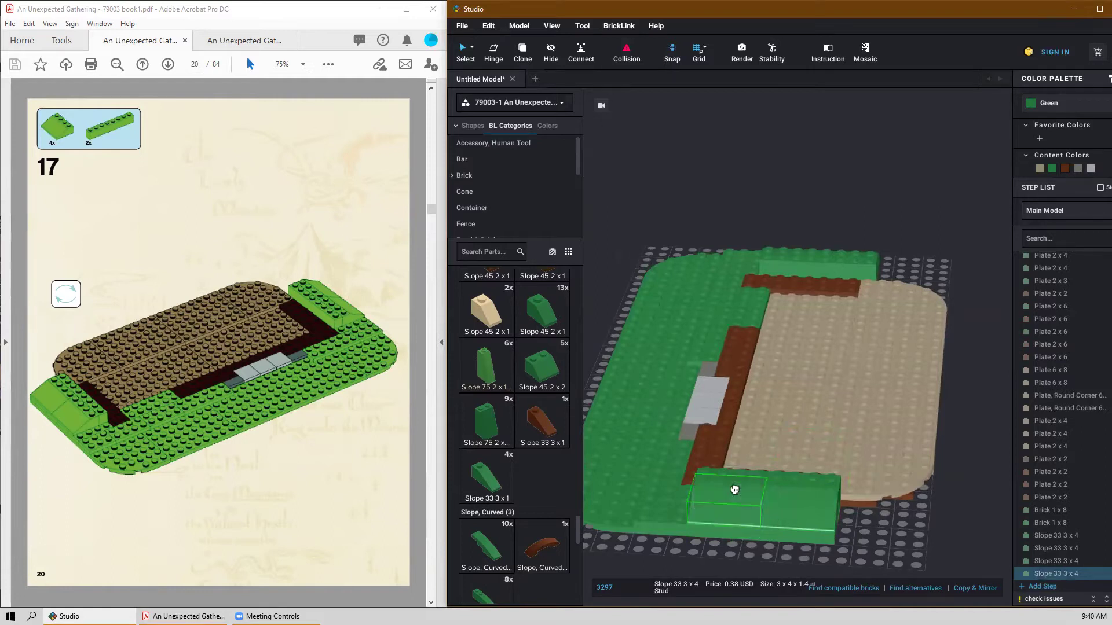
right_click_drag(851, 484, 877, 484)
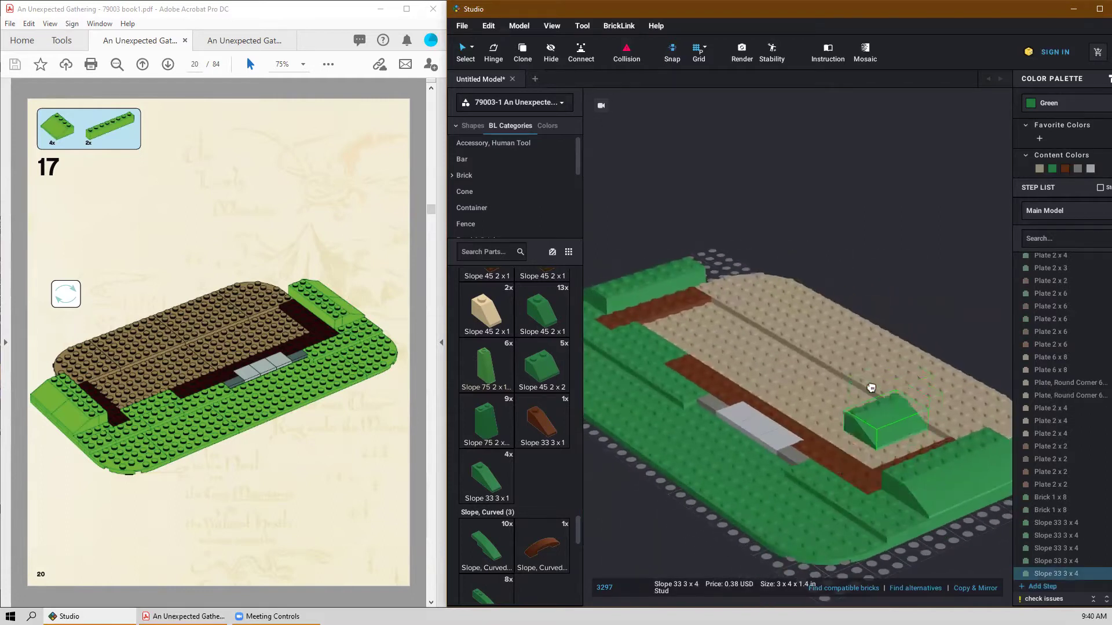
key("Escape")
scroll(832, 324, "down", 2)
right_click_drag(776, 357, 778, 358)
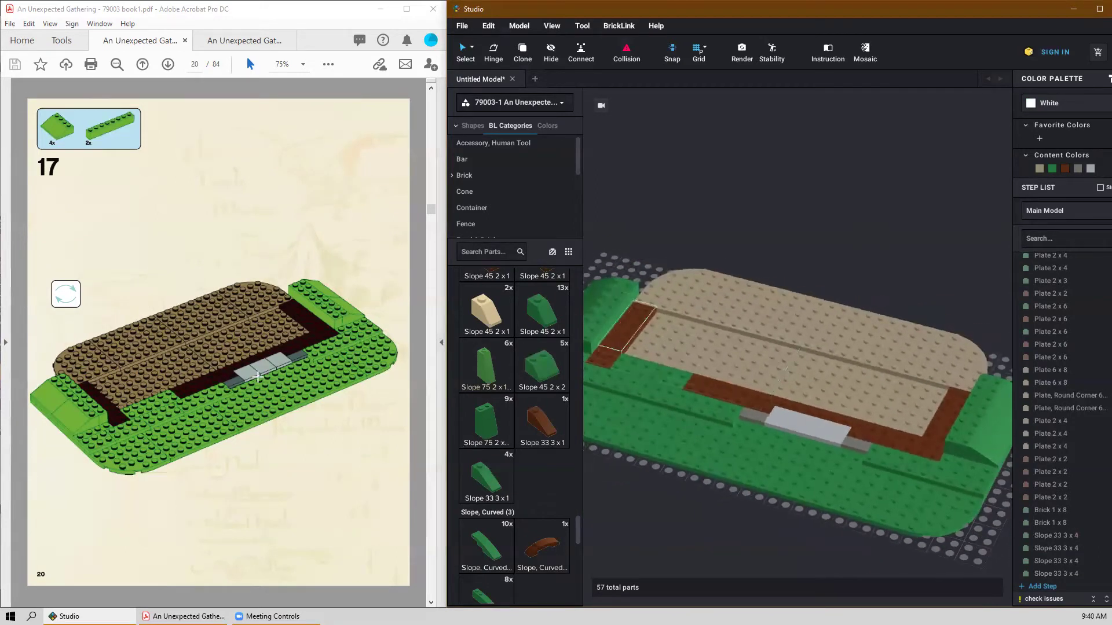
Following instruction step 18, add a green Slope 33 3 x 1 at the front end of each row of wide slopes.
scroll(314, 352, "down", 2)
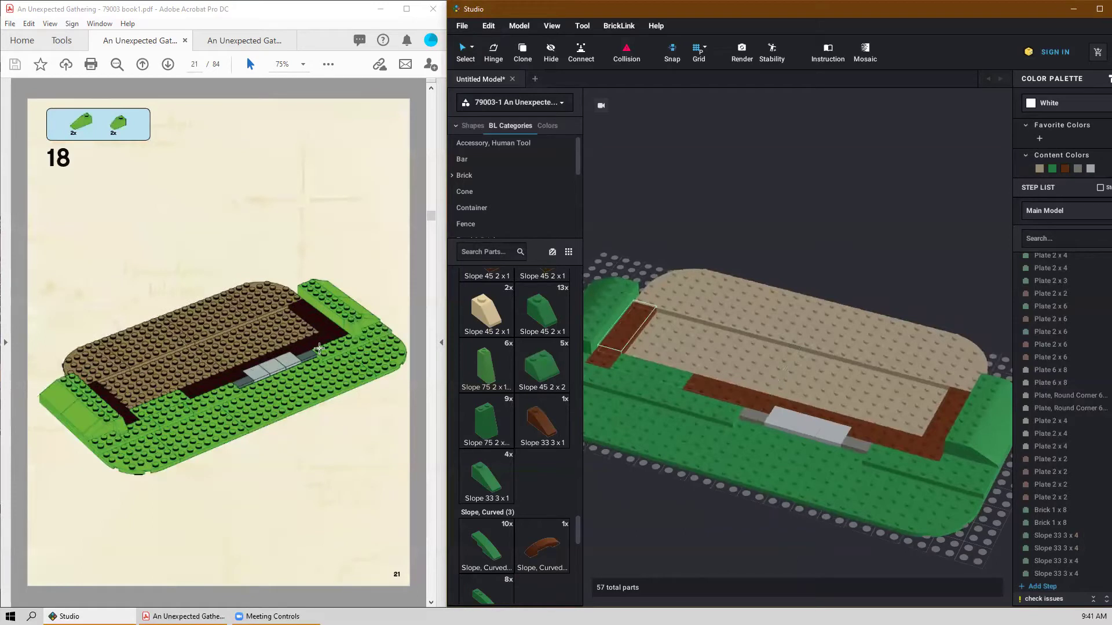
right_click_drag(930, 472, 913, 479)
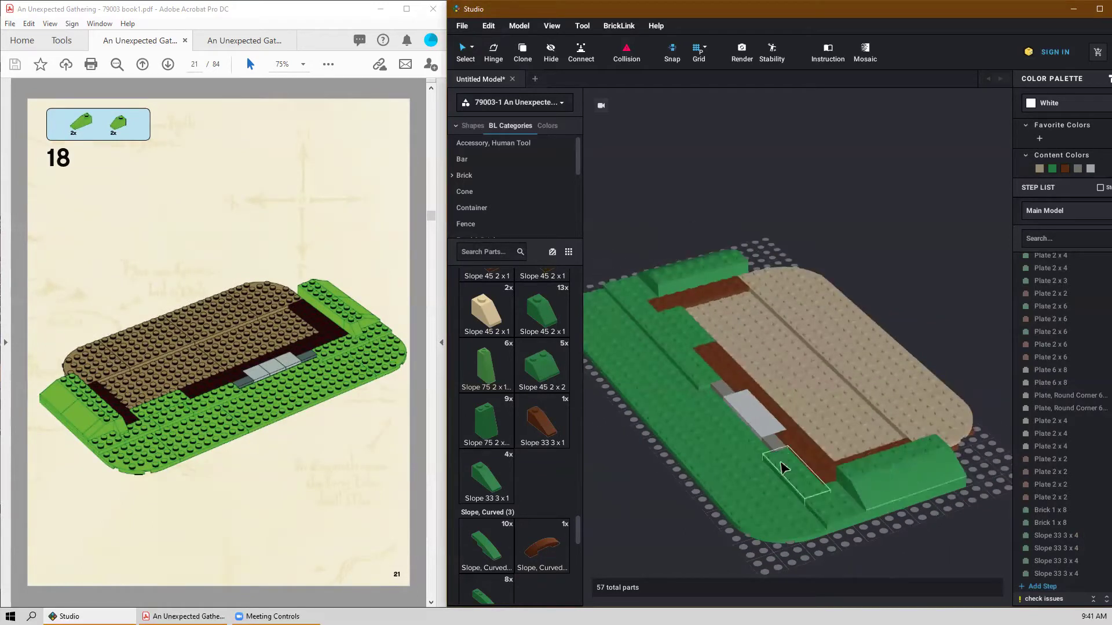
left_click(487, 481)
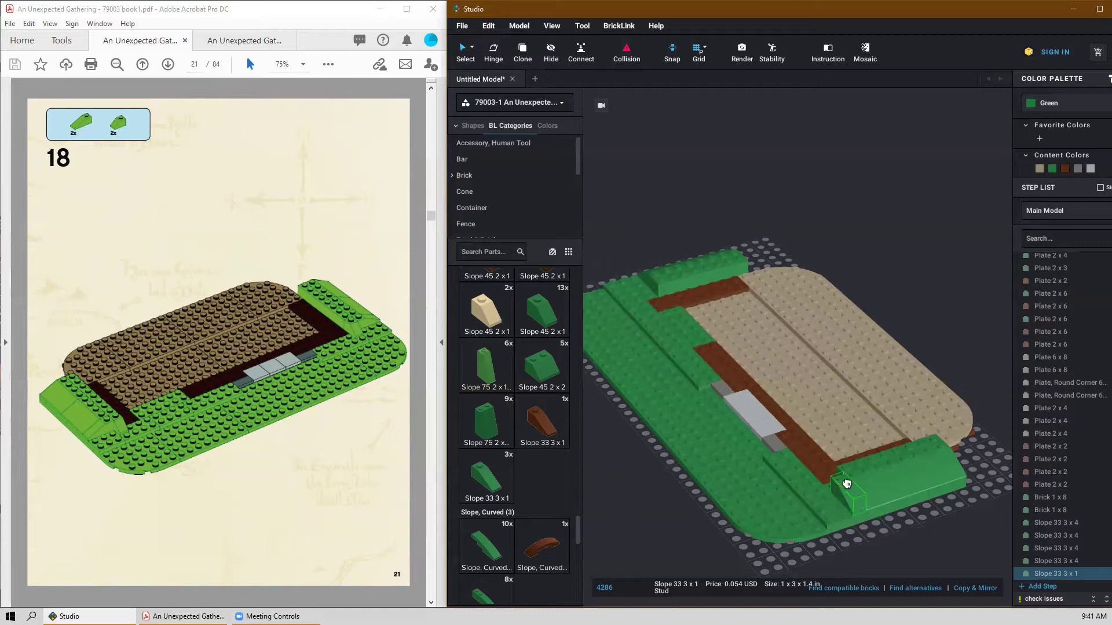
left_click(847, 484)
right_click_drag(666, 350, 729, 371)
scroll(729, 371, "down", 3)
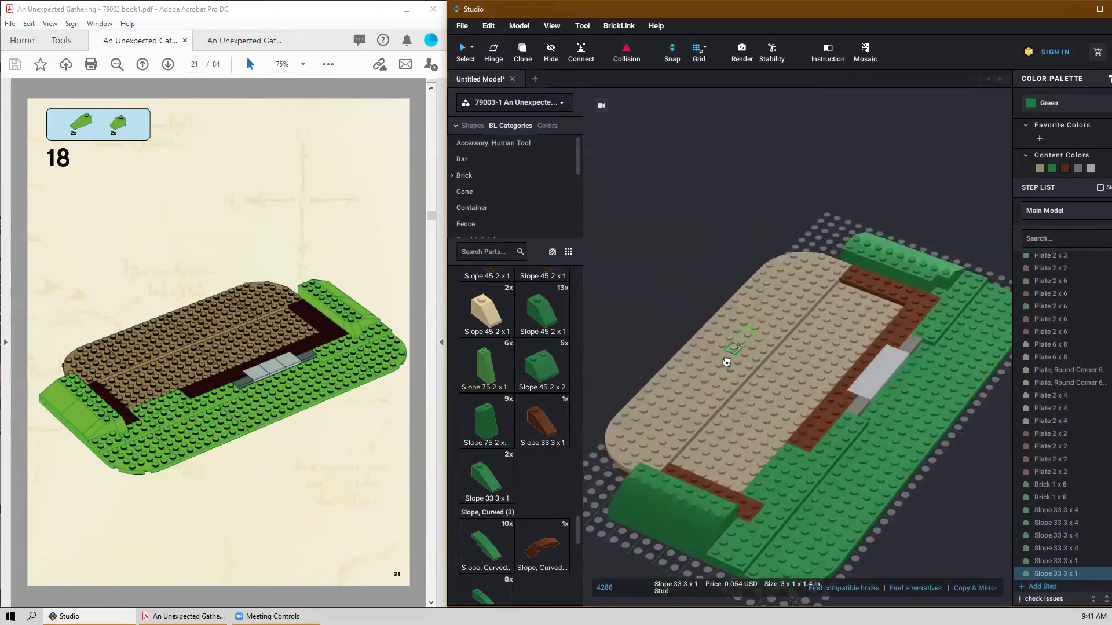
left_click(735, 532)
right_click_drag(826, 511, 819, 507)
key("ctrl+z")
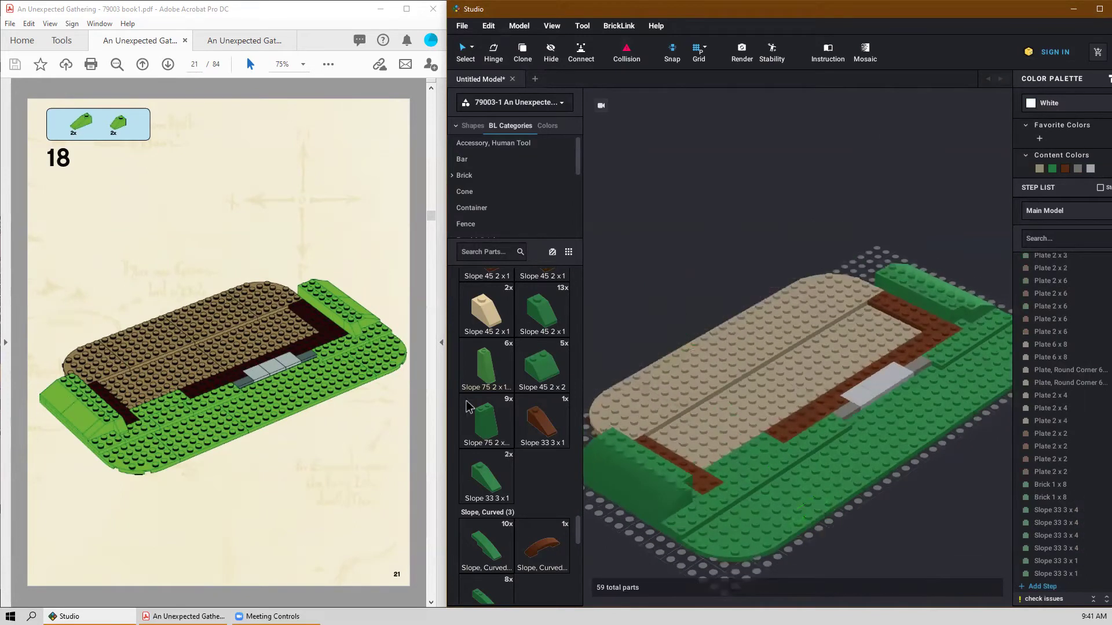
Place a green Slope 45 2 x 1 in front of the Brick 1 x 8 at each end of the base, and bring up instruction step 19.
left_click_drag(542, 324, 696, 482)
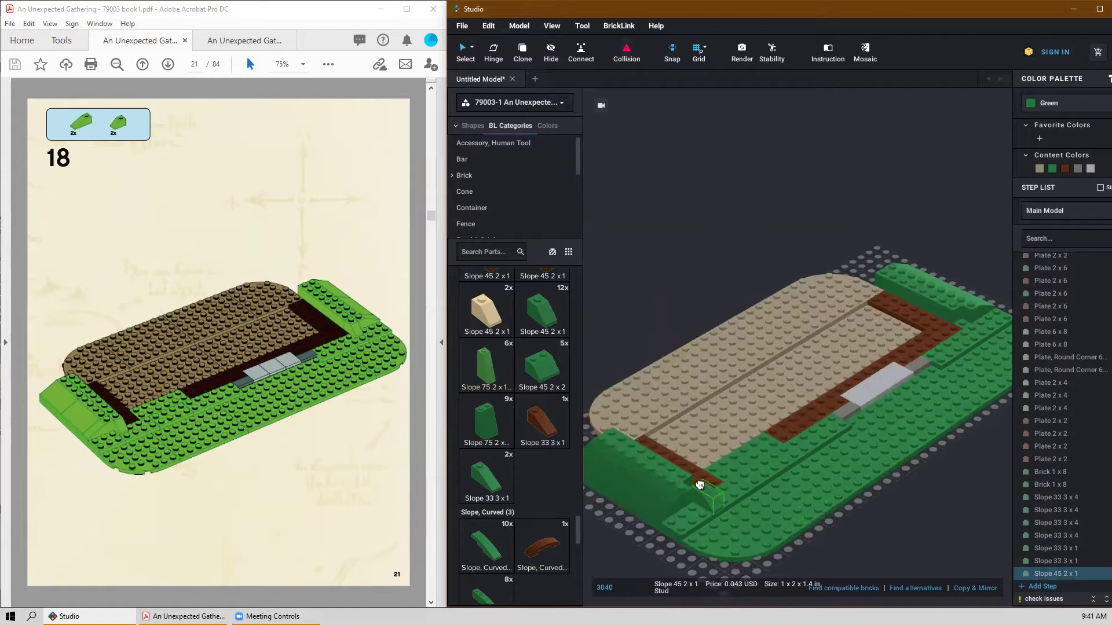
left_click(697, 482)
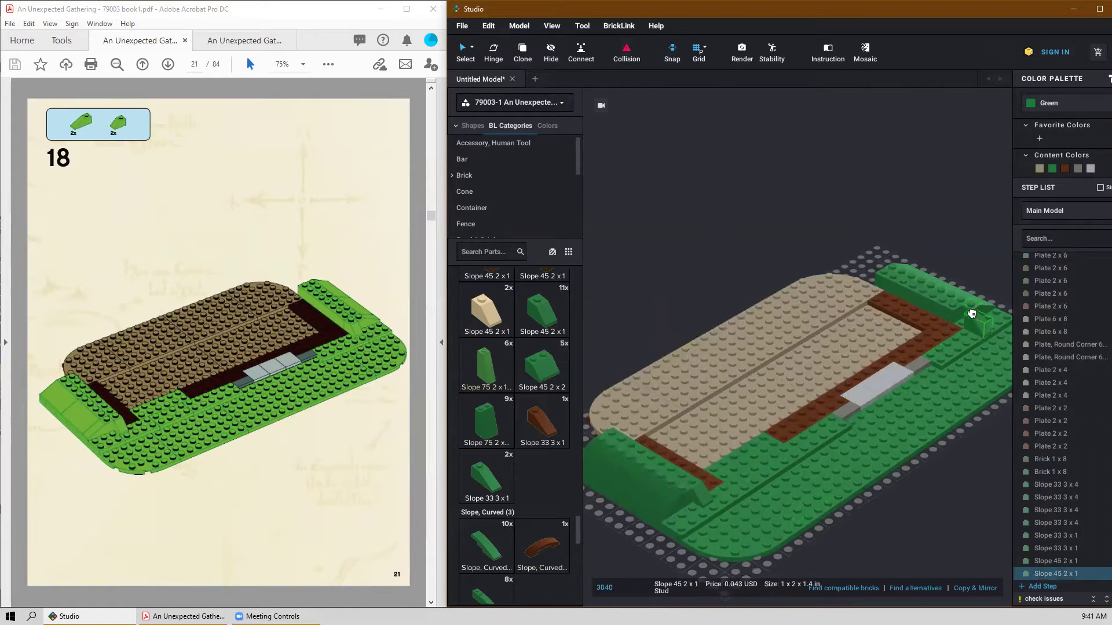
left_click(967, 311)
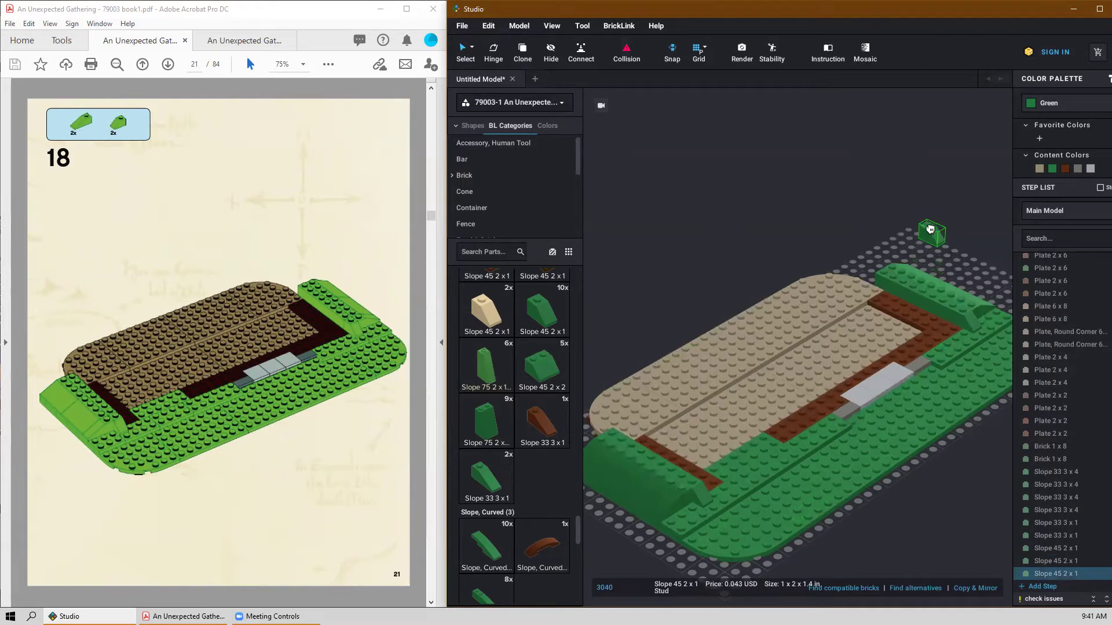
key("Escape")
right_click_drag(927, 228, 916, 224)
scroll(917, 224, "down", 2)
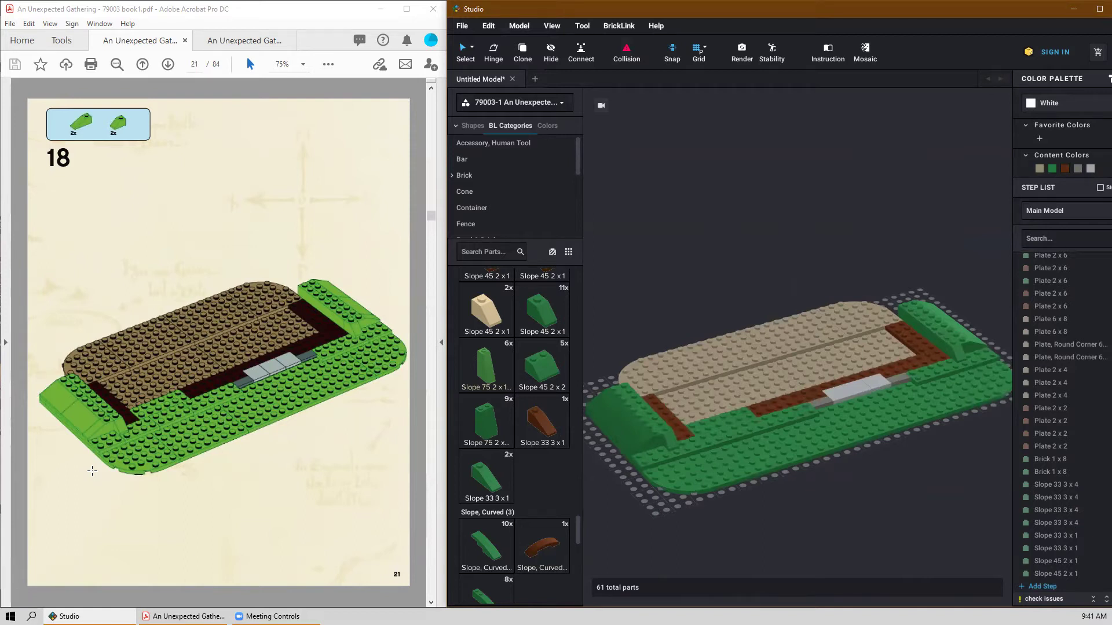
scroll(92, 471, "down", 2)
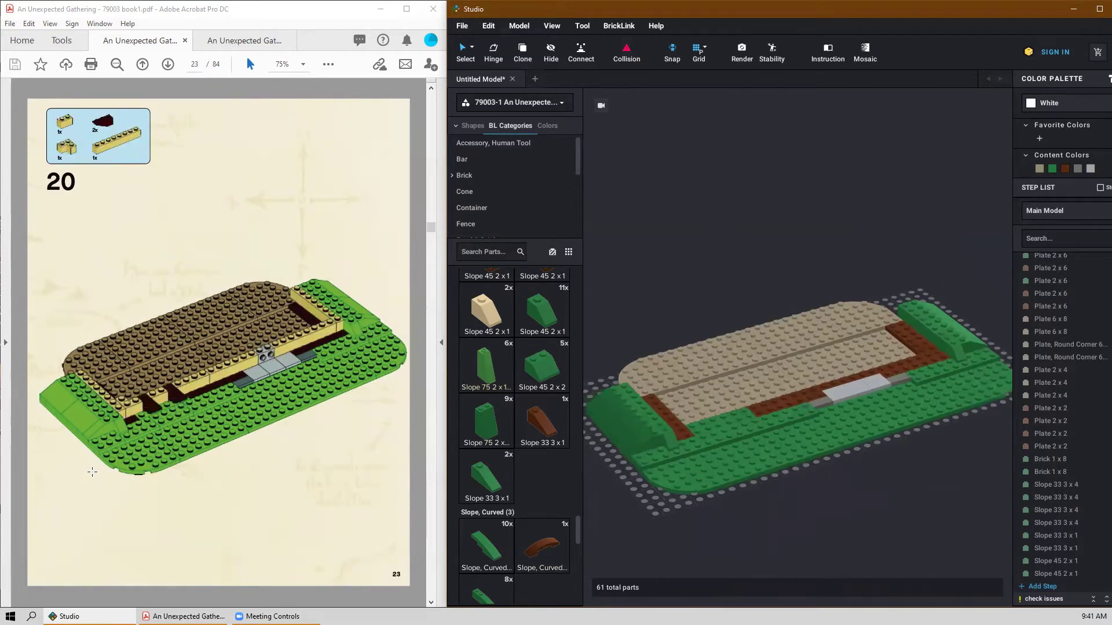
scroll(92, 471, "up", 1)
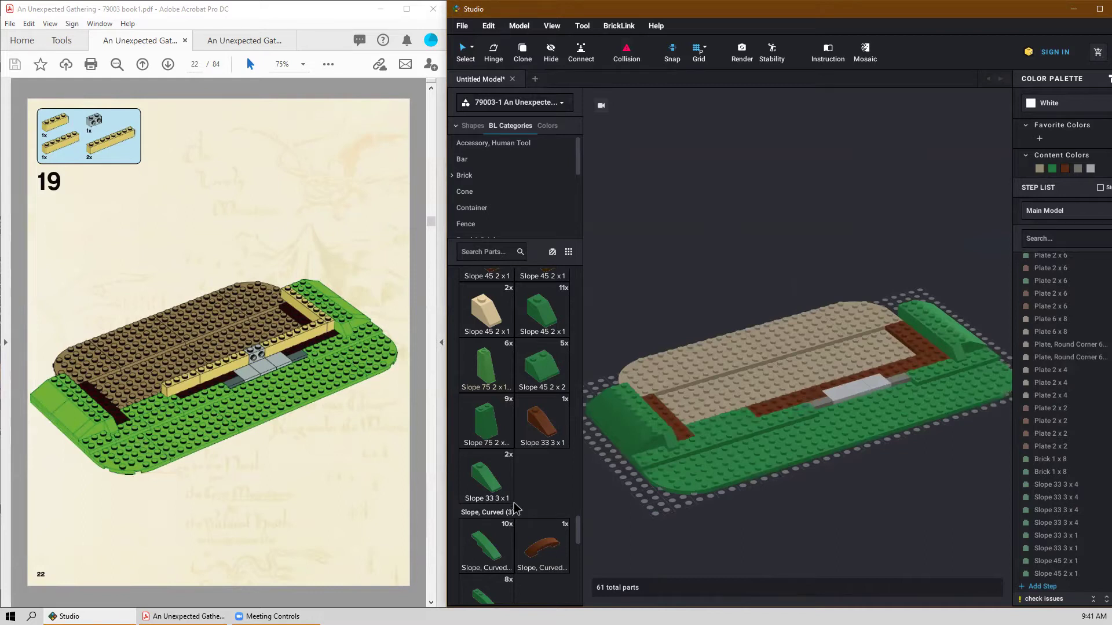
For instruction step 19, add two tan Brick 1 x 8, turned crosswise, at the end of the base beside the green slopes.
scroll(519, 511, "up", 4)
scroll(519, 511, "up", 2)
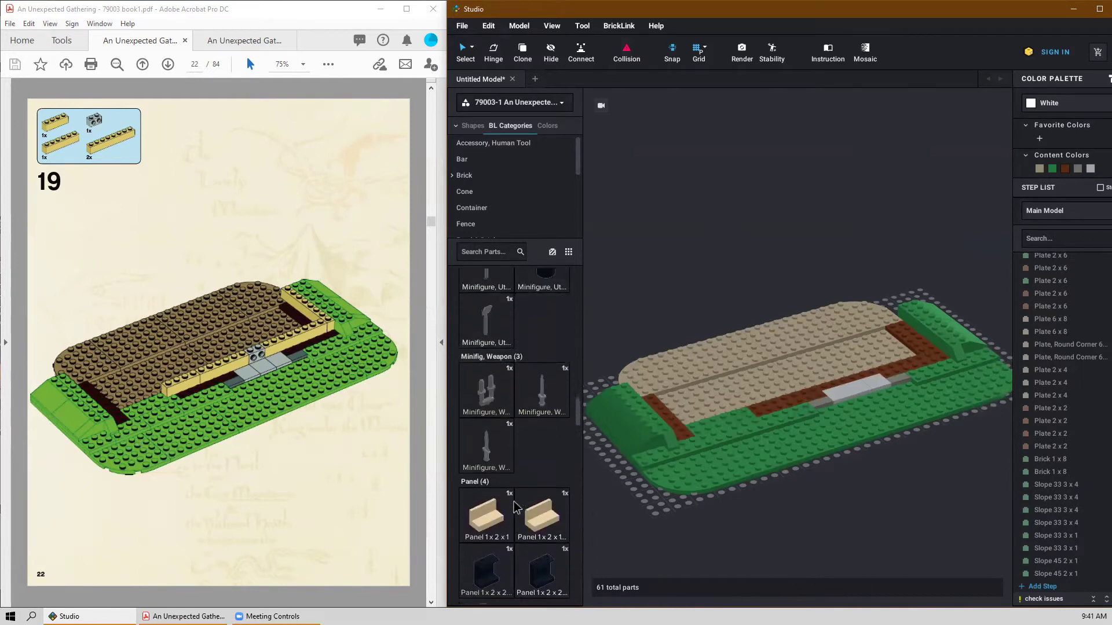
scroll(517, 508, "up", 2)
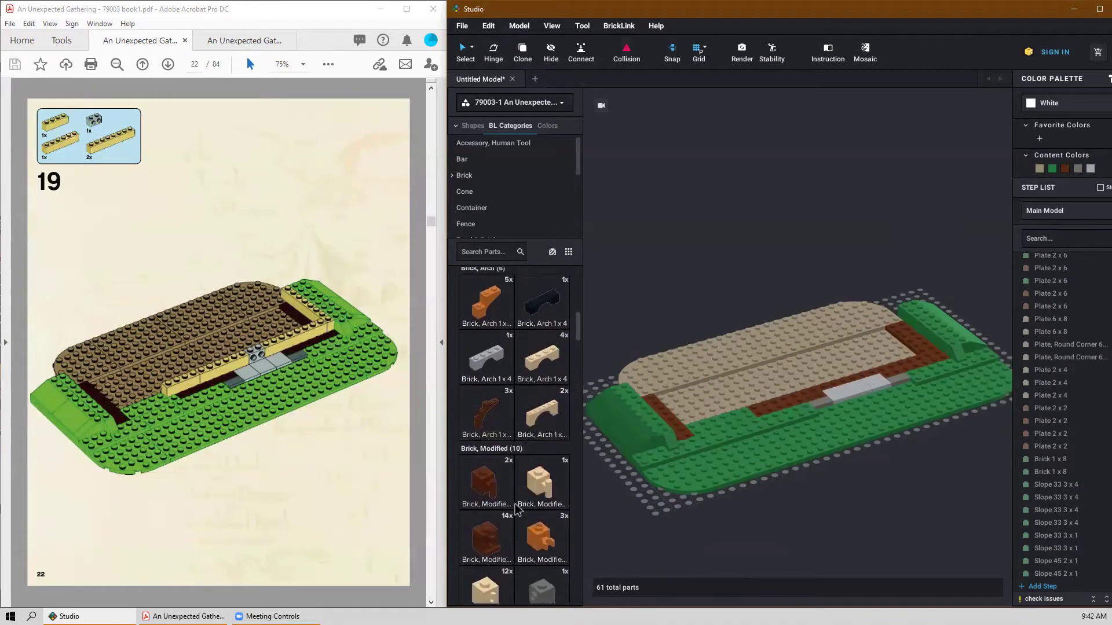
scroll(521, 428, "up", 2)
left_click_drag(491, 446, 566, 457)
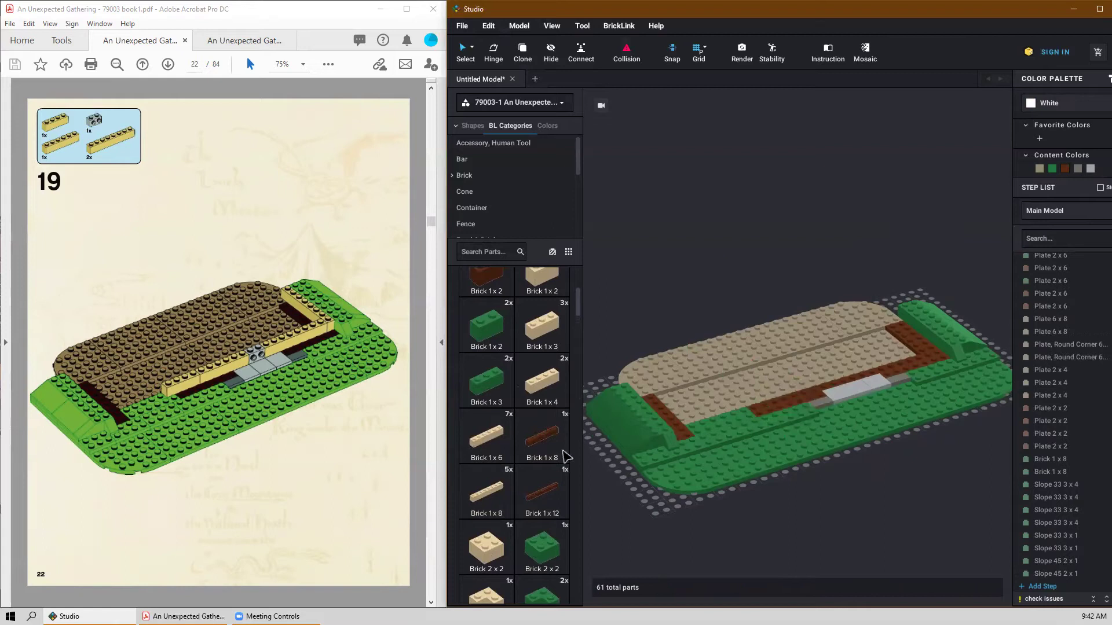
left_click_drag(497, 495, 950, 317)
key("Right")
scroll(931, 334, "up", 2)
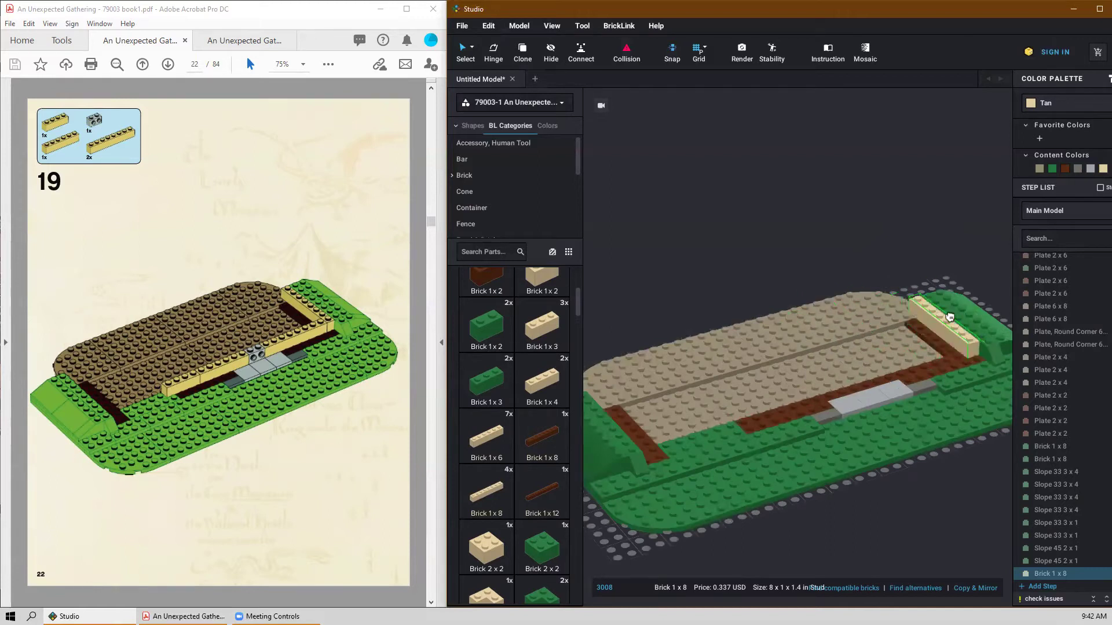
left_click(948, 349)
left_click(948, 348)
middle_click_drag(948, 348, 868, 359)
key("Escape")
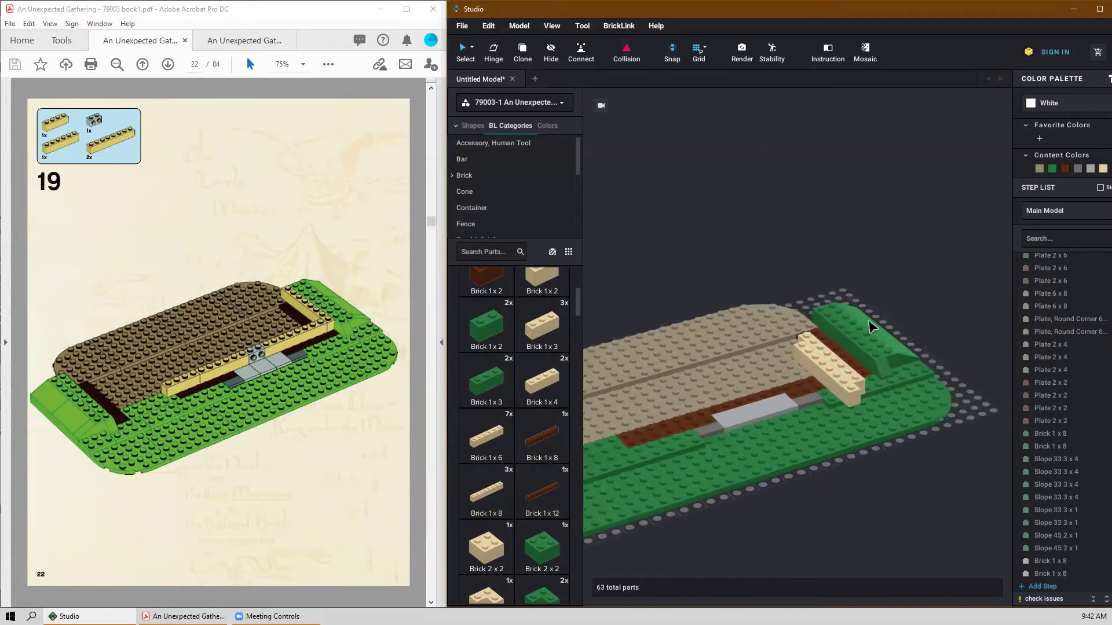
Move one of the tan Brick 1 x 8 against the inner face of the green slope wall.
left_click_drag(846, 368, 862, 340)
scroll(855, 353, "up", 1)
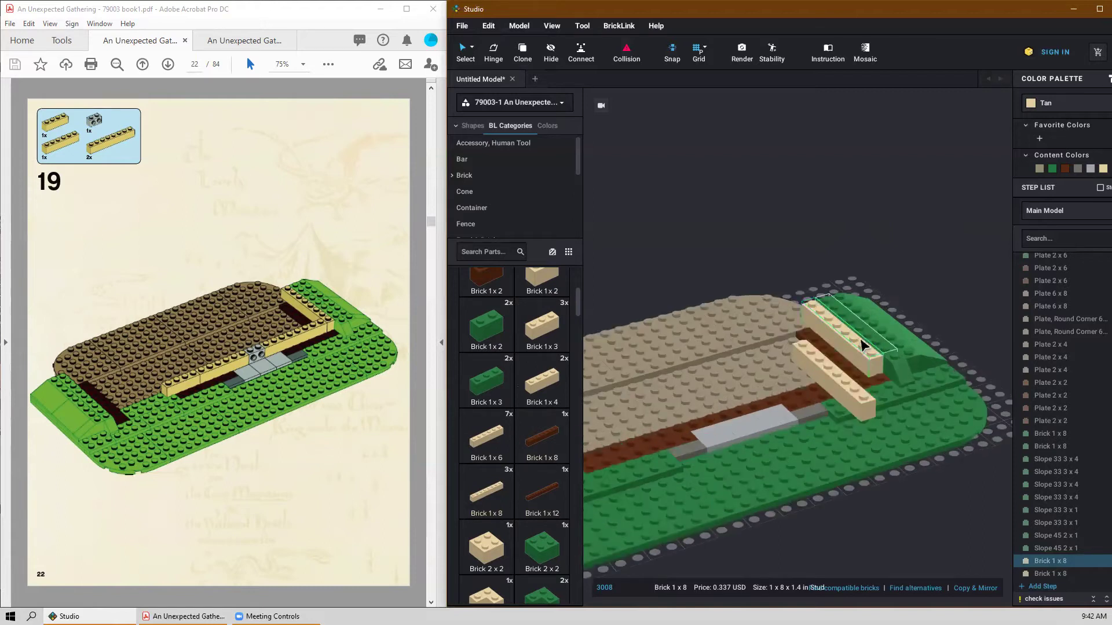
right_click(841, 249)
key("Escape")
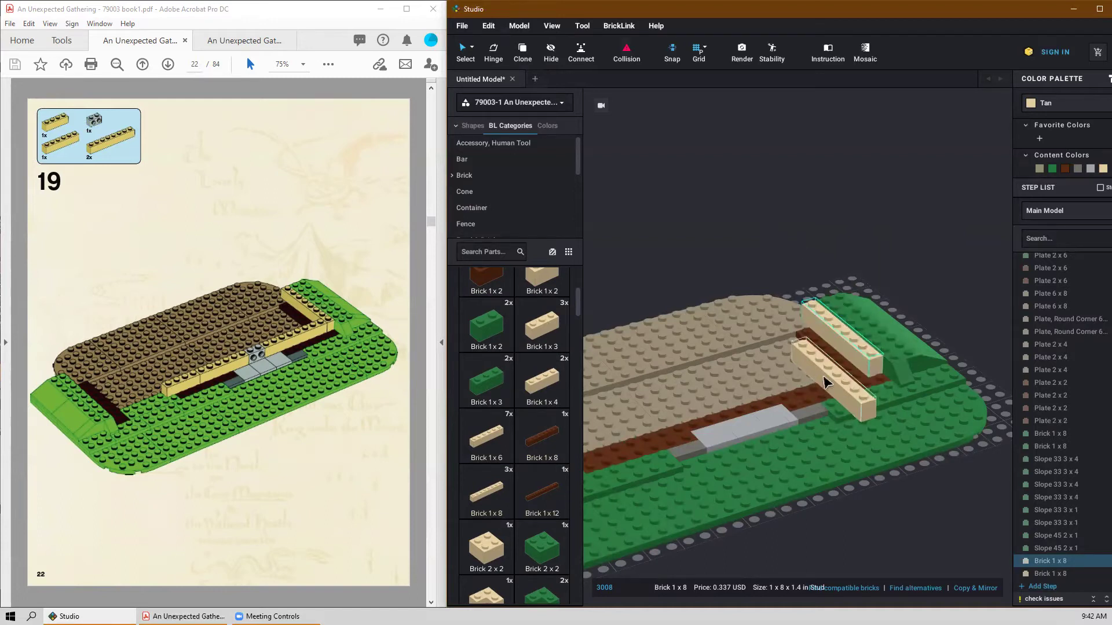
Turn the other tan Brick 1 x 8 lengthwise along the front brown plates so it meets the first brick at the corner.
left_click(844, 385)
left_click_drag(844, 385, 815, 378)
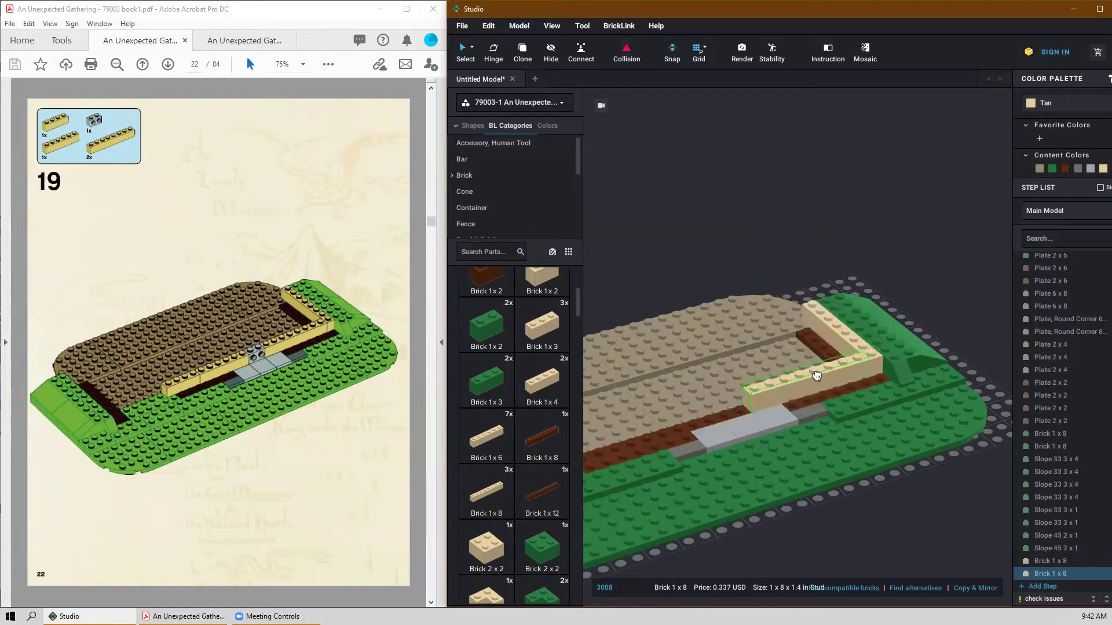
right_click(821, 280)
left_click(805, 223)
left_click(806, 223)
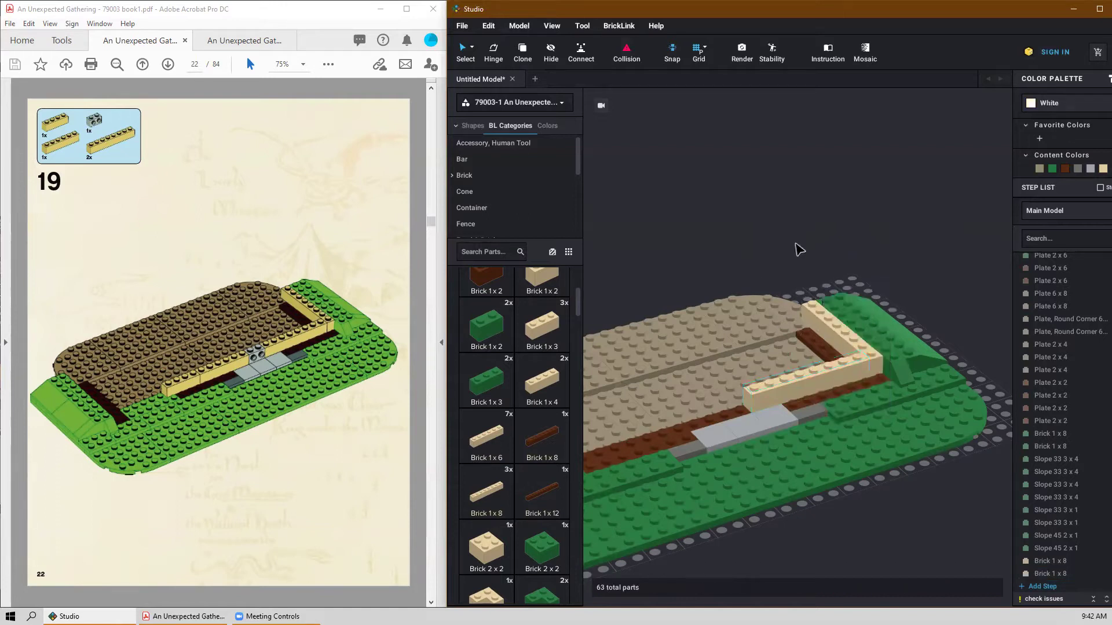
Place a light bluish gray Brick, Modified 1 x 2 with Studs on 1 Side at the free end of the front Brick 1 x 8.
scroll(772, 282, "down", 2)
scroll(720, 343, "up", 1)
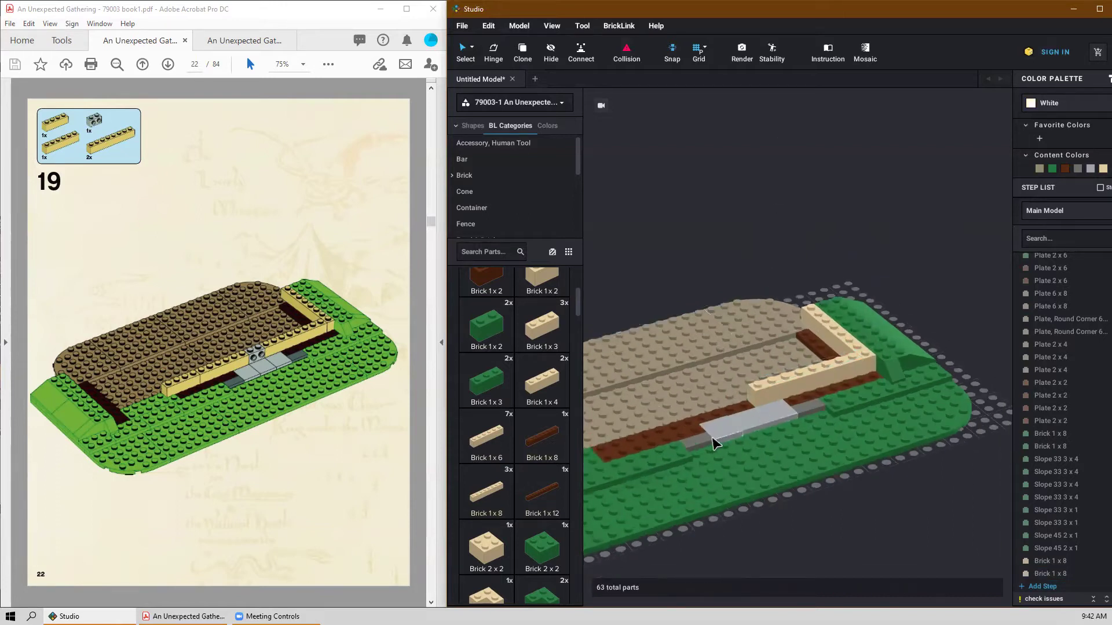
middle_click_drag(673, 450, 740, 470)
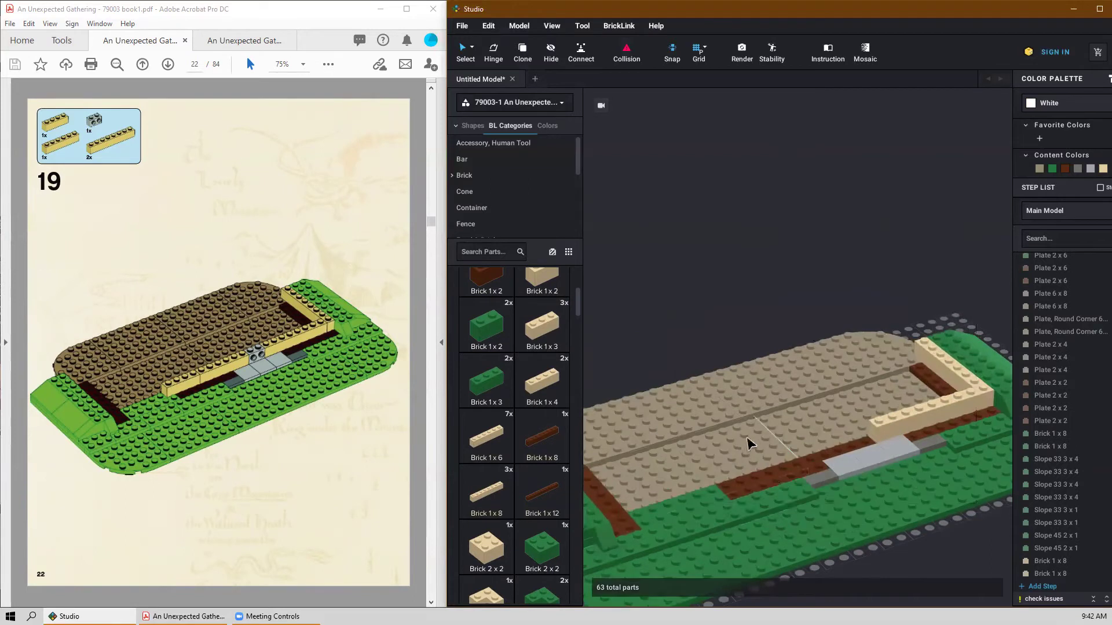
scroll(746, 434, "down", 1)
scroll(499, 423, "up", 3)
scroll(499, 423, "up", 2)
scroll(509, 432, "down", 5)
scroll(513, 433, "down", 10)
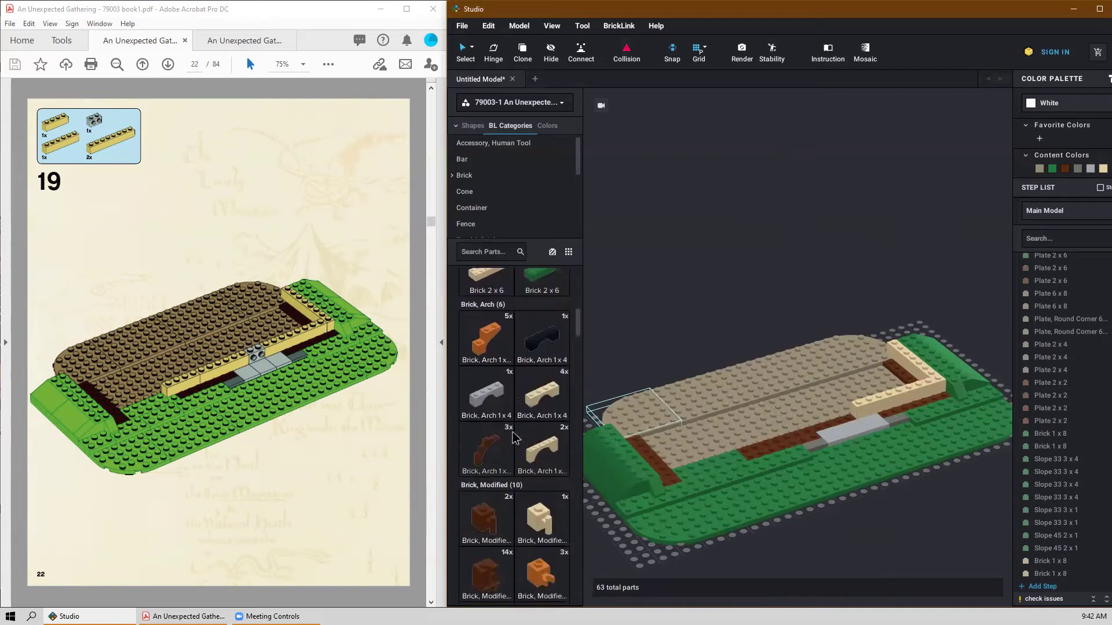
scroll(516, 440, "down", 1)
left_click_drag(495, 396, 867, 411)
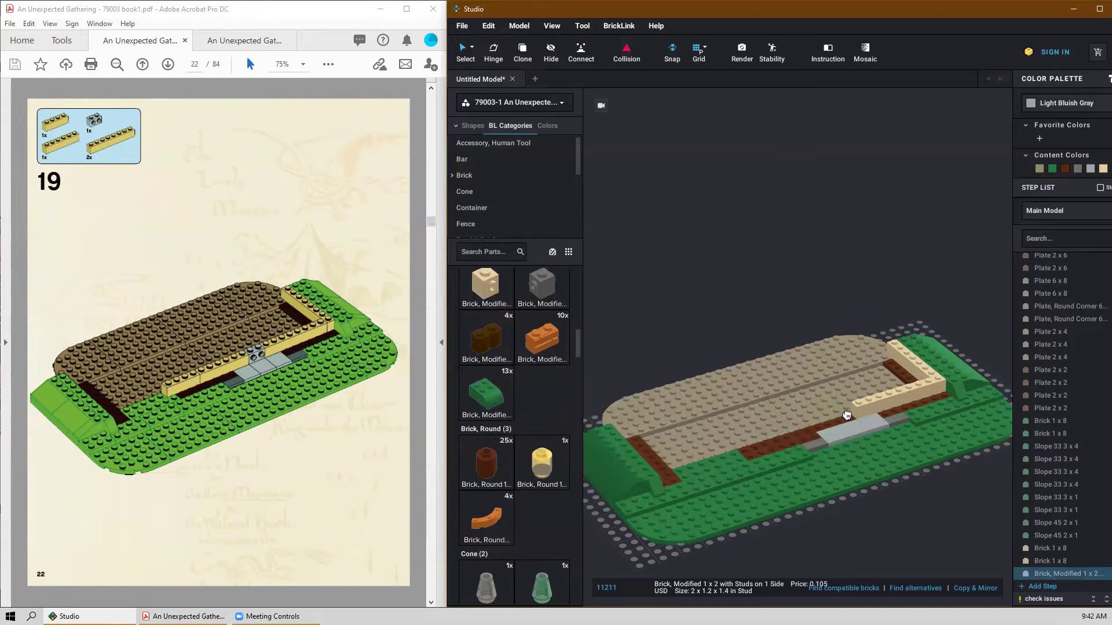
left_click_drag(848, 416, 845, 408)
left_click(737, 319)
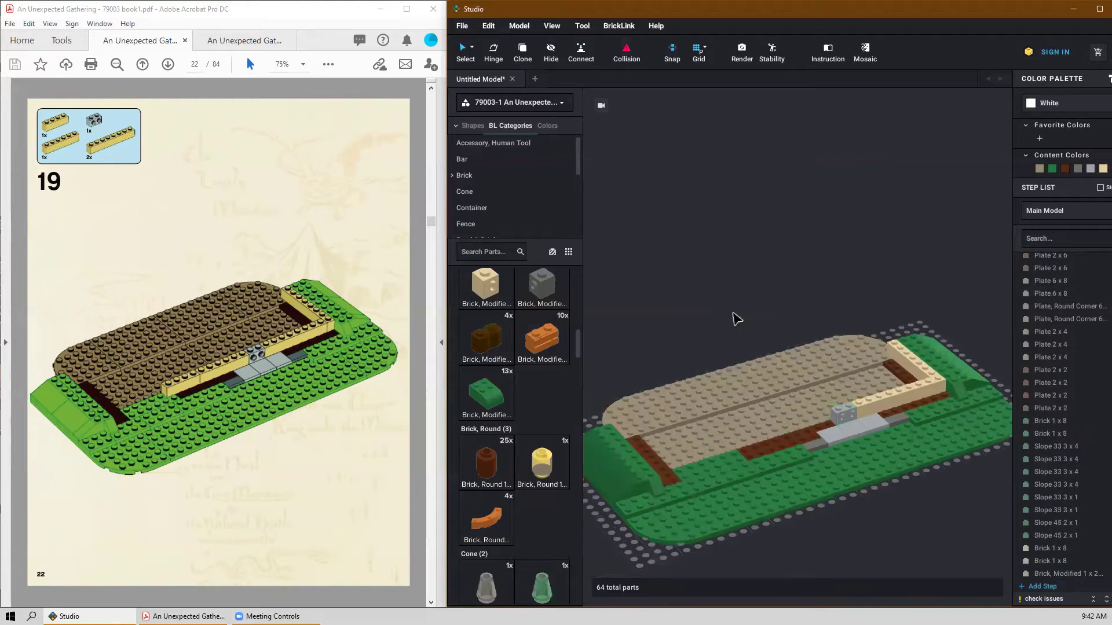
Continue the front wall with a tan Brick 1 x 6 on the other side of the gray modified brick.
scroll(486, 412, "down", 10)
scroll(499, 418, "down", 10)
scroll(499, 468, "up", 8)
scroll(507, 465, "up", 10)
scroll(543, 438, "up", 3)
scroll(539, 426, "up", 8)
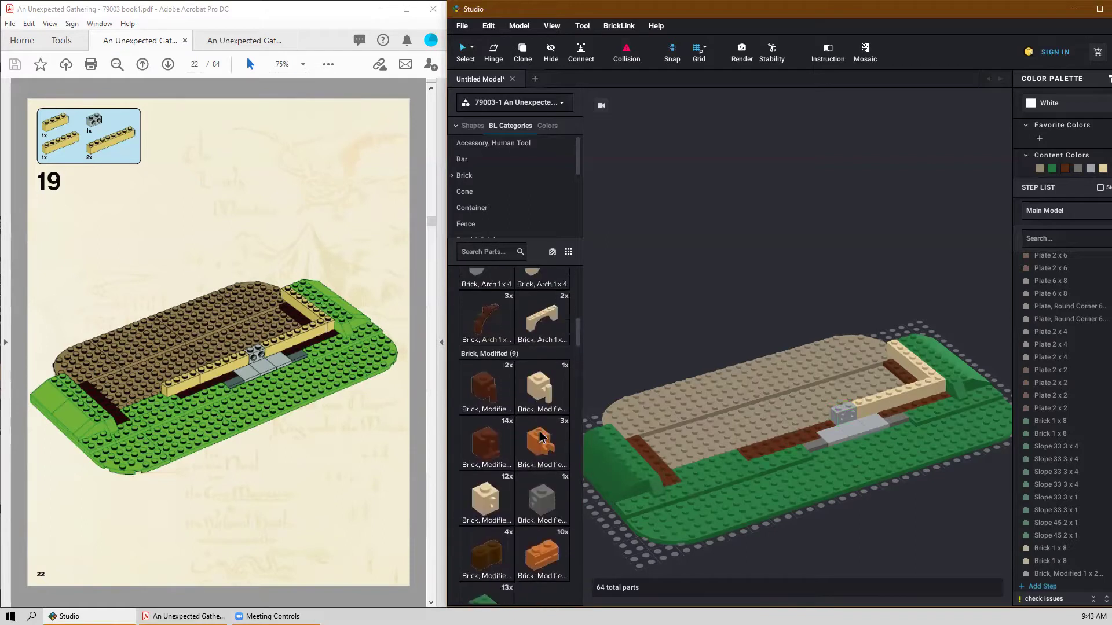
scroll(534, 410, "up", 2)
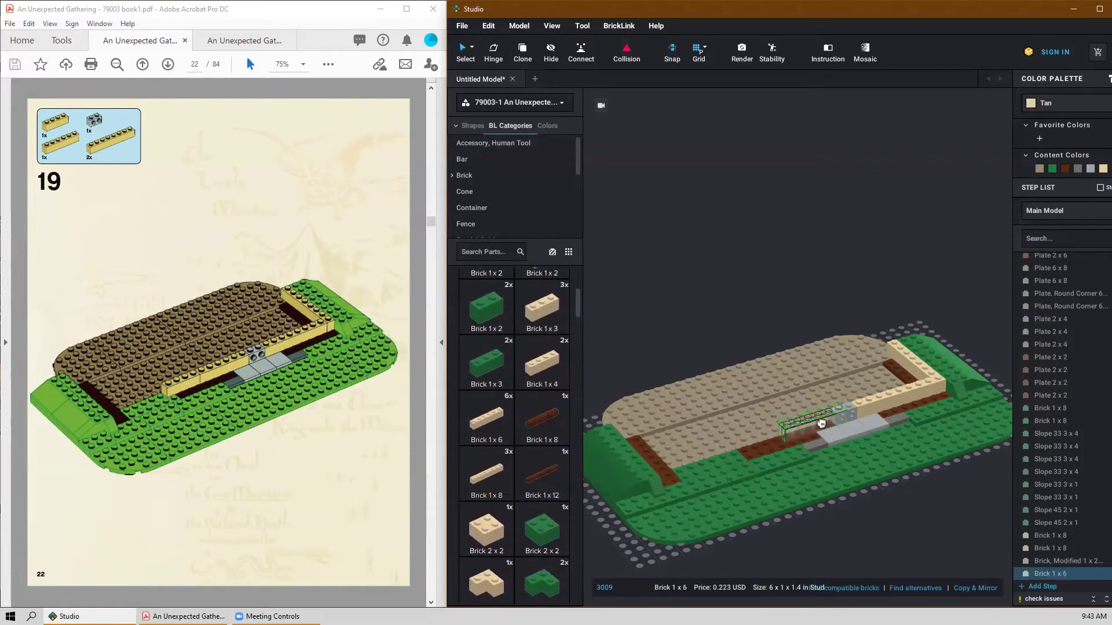
left_click(805, 429)
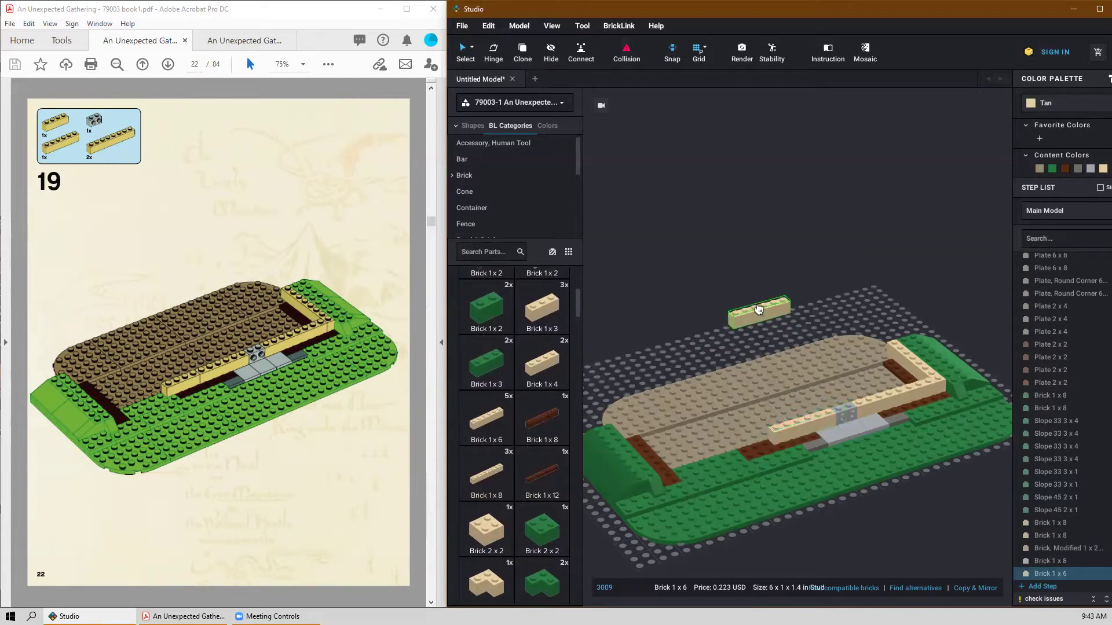
key("Escape")
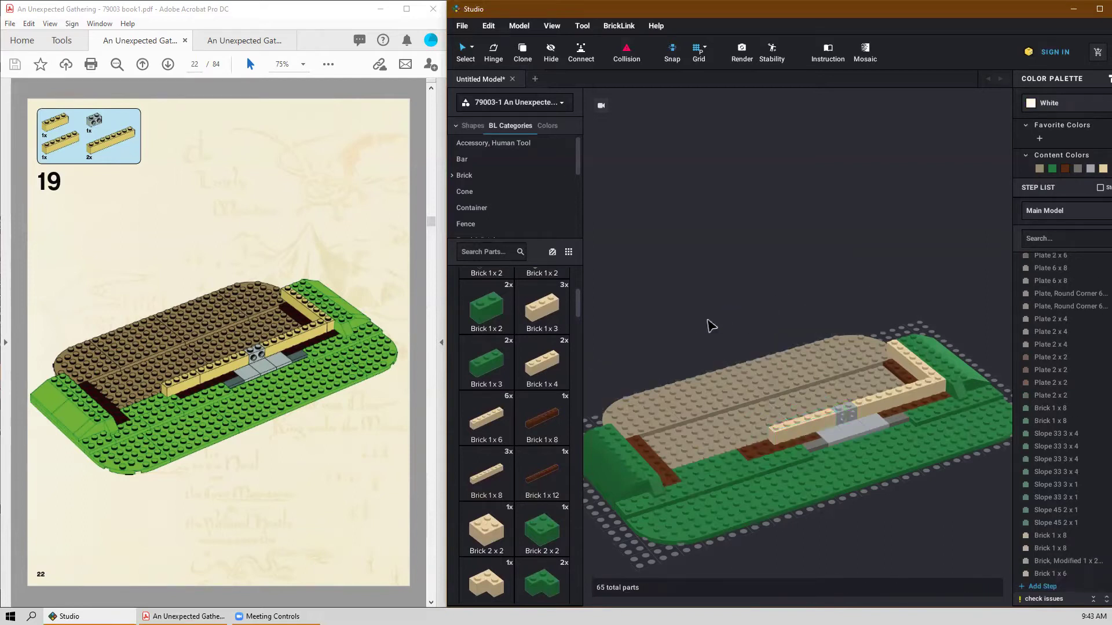
Extend the front wall with a tan Brick 1 x 4 beyond the Brick 1 x 6, and bring up instruction step 20.
left_click(545, 365)
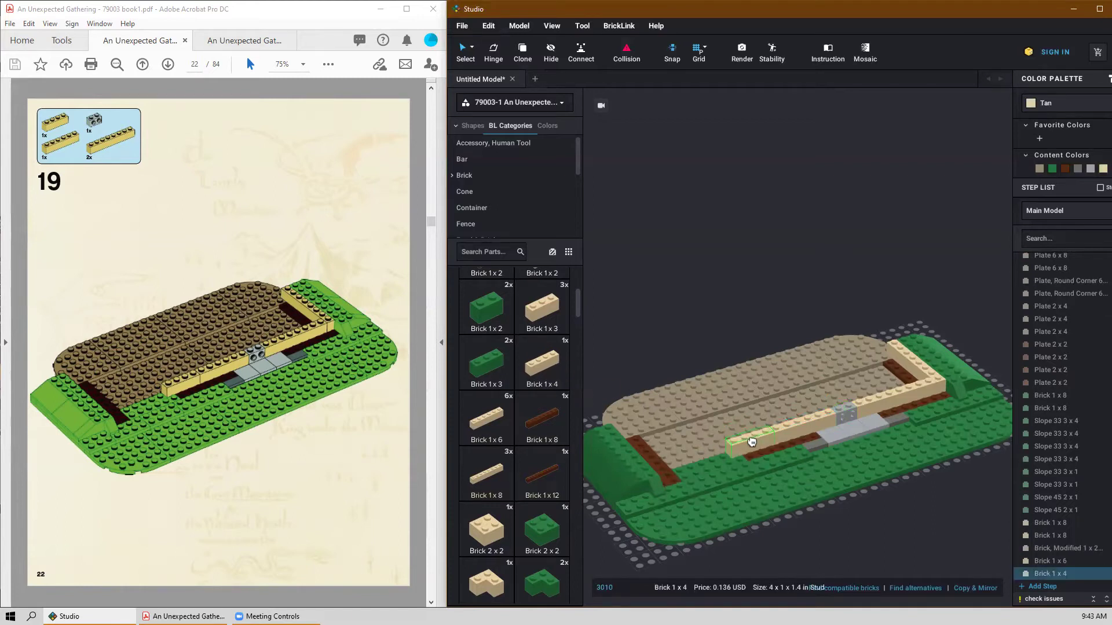
left_click(752, 442)
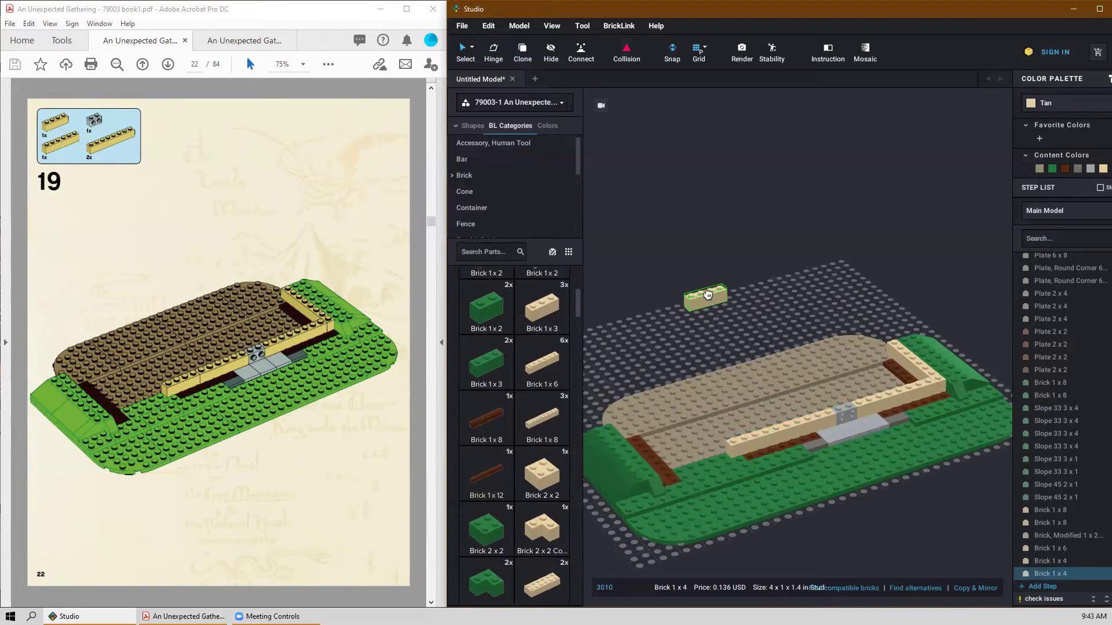
key("Escape")
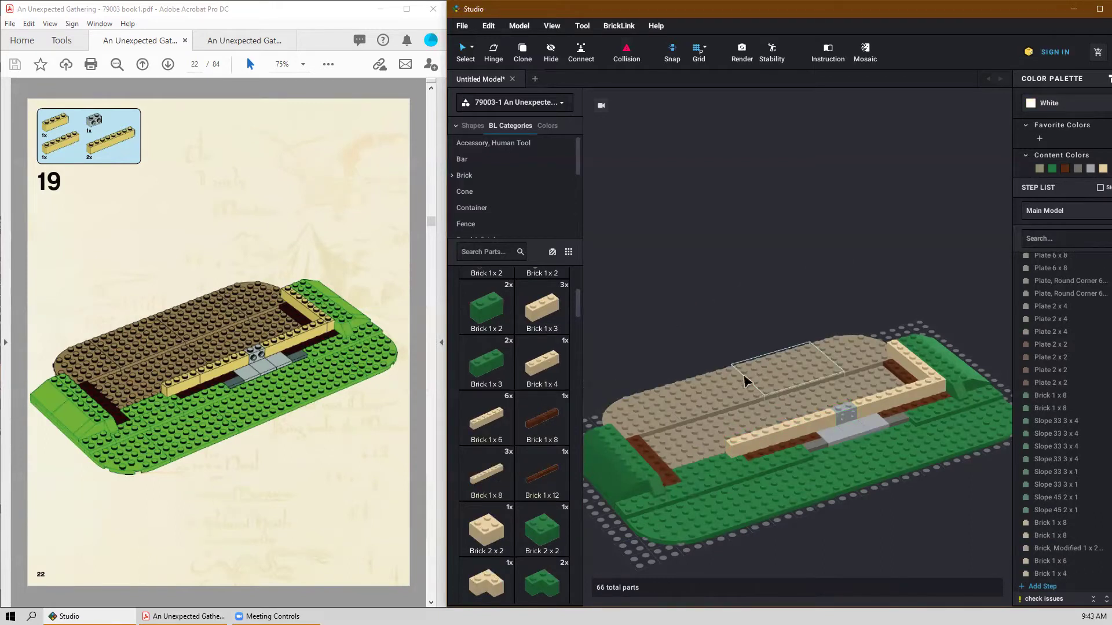
mouse_move(797, 330)
right_mouse_down()
mouse_move(833, 311)
mouse_move(817, 326)
right_mouse_up()
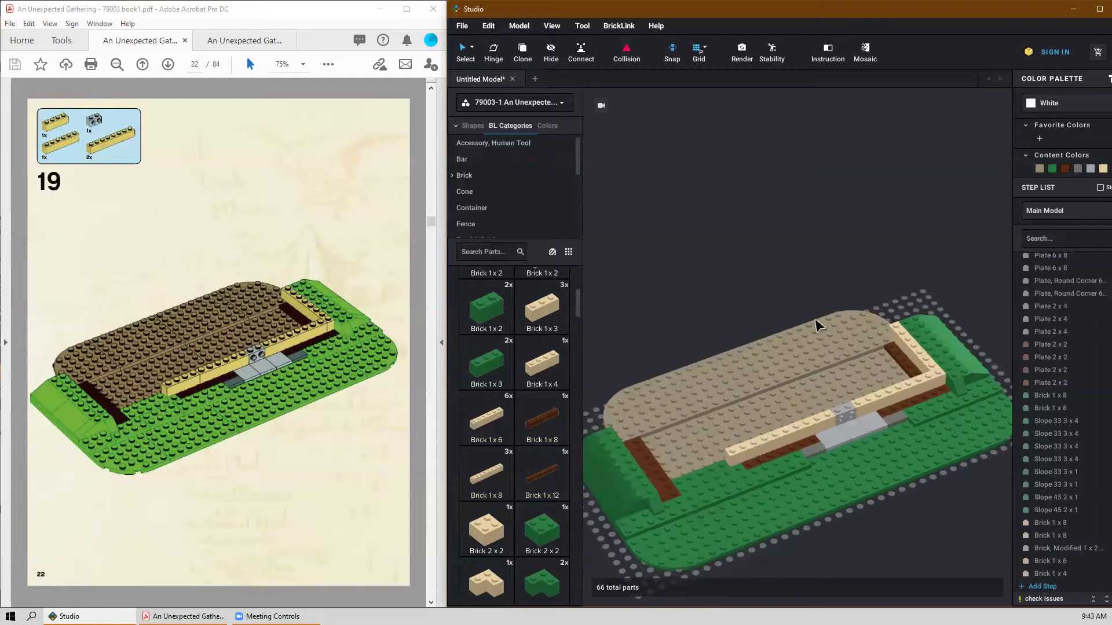
scroll(317, 449, "down", 1)
scroll(318, 450, "up", 1)
scroll(318, 450, "down", 1)
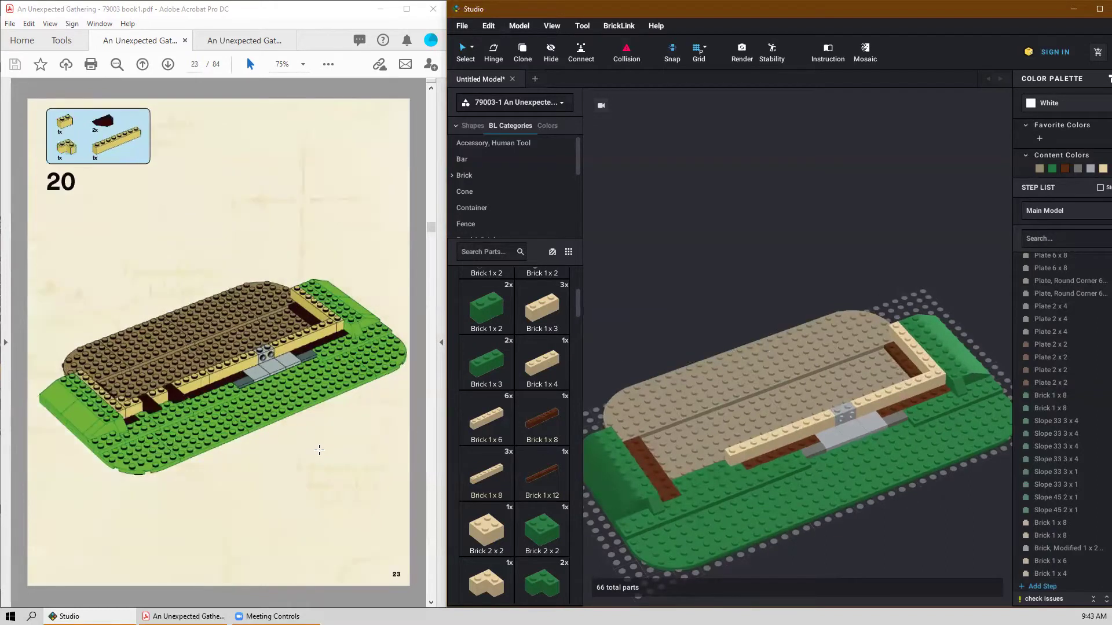
Place a tan Brick 1 x 8 against the inner face of the green slopes at the opposite end of the base.
left_click_drag(494, 426, 696, 288)
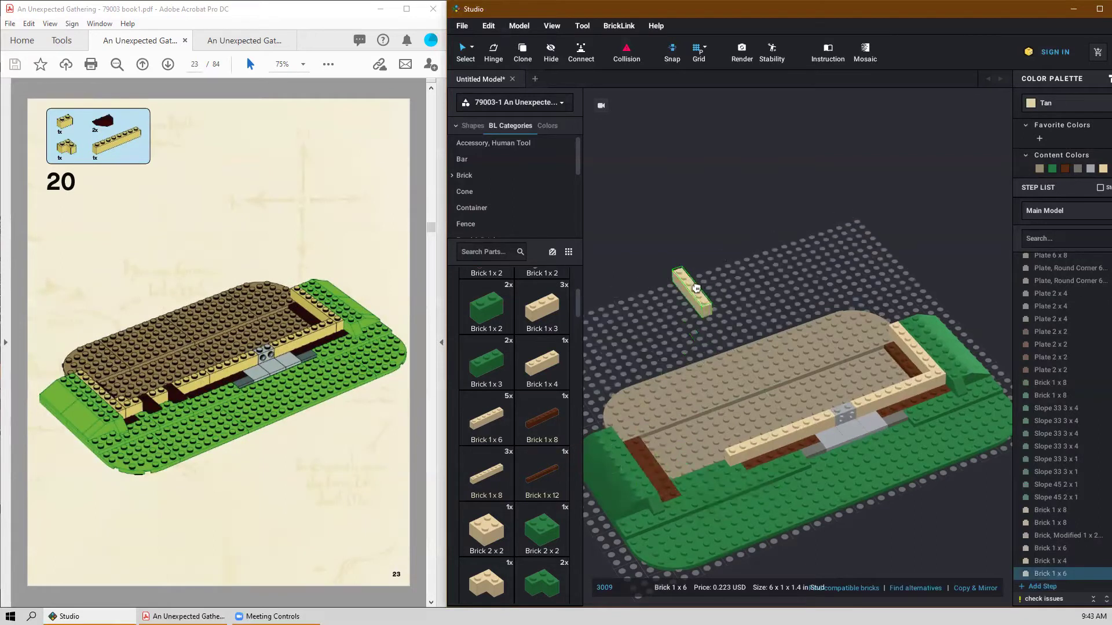
key("Delete")
left_click_drag(486, 479, 642, 447)
right_click_drag(641, 448, 617, 436)
left_click_drag(617, 435, 625, 363)
left_click(626, 363)
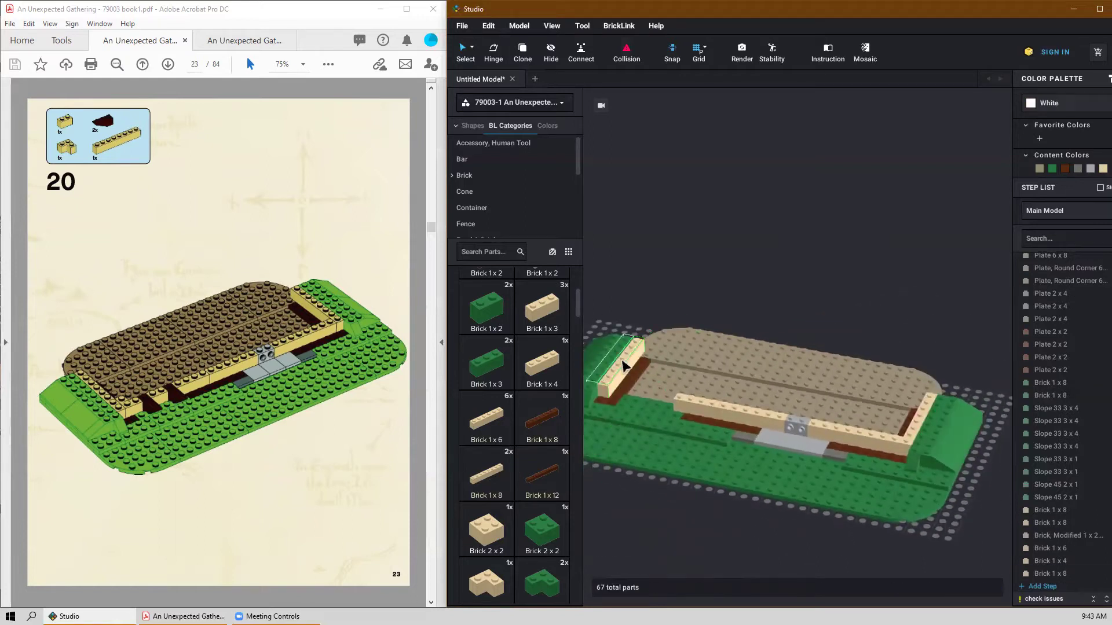
key("Escape")
Place a tan Brick 2 x 2 Corner at the front end of the newly added Brick 1 x 8.
left_click_drag(486, 588, 618, 386)
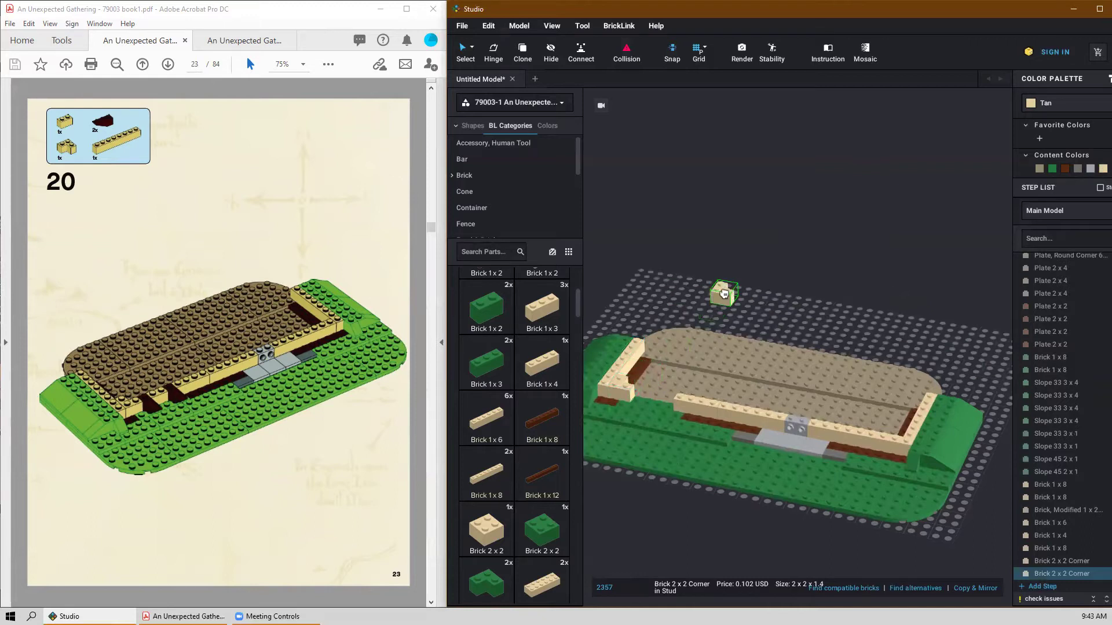
scroll(632, 423, "up", 3)
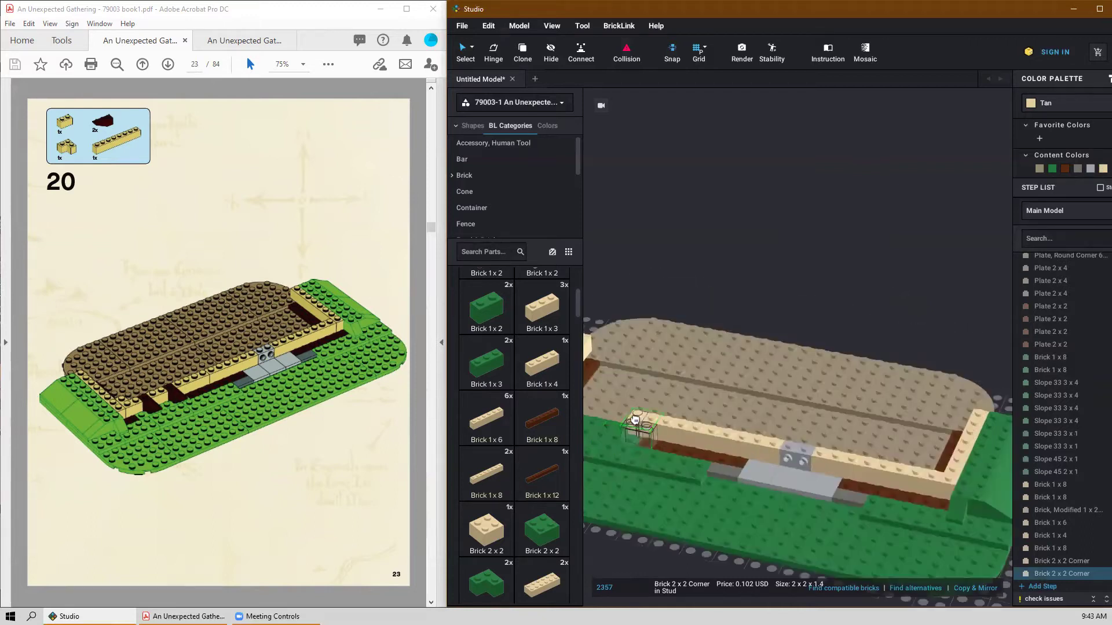
middle_click_drag(670, 438, 735, 448)
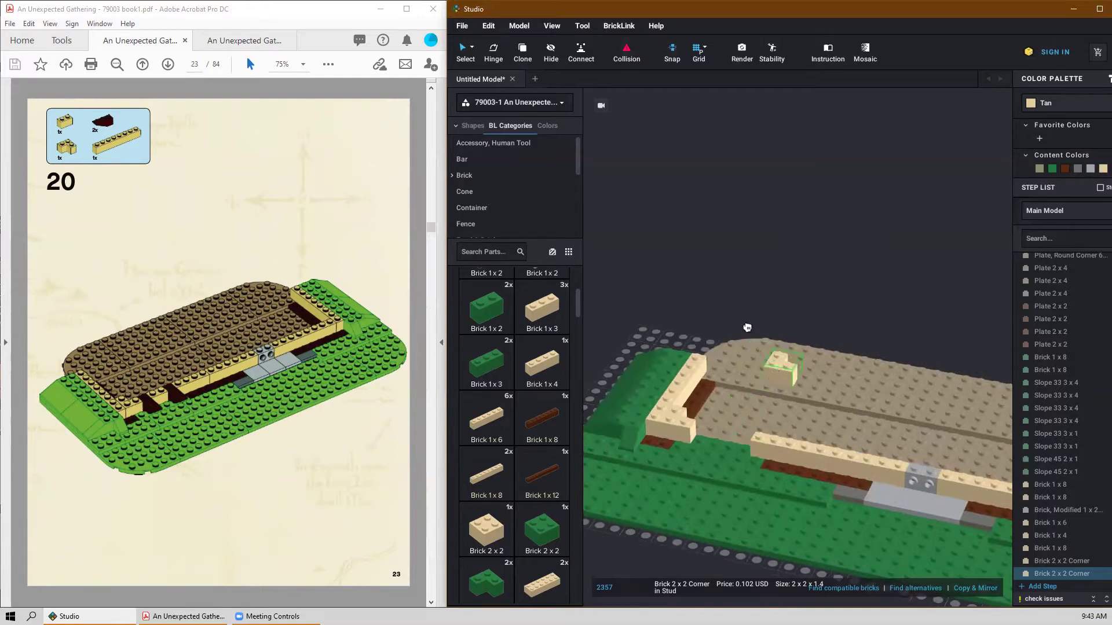
key("Escape")
Put away the spare Brick 2 x 2 Corner and enlarge the instruction page for step 20 to 100%.
scroll(524, 409, "up", 3)
scroll(523, 409, "up", 2)
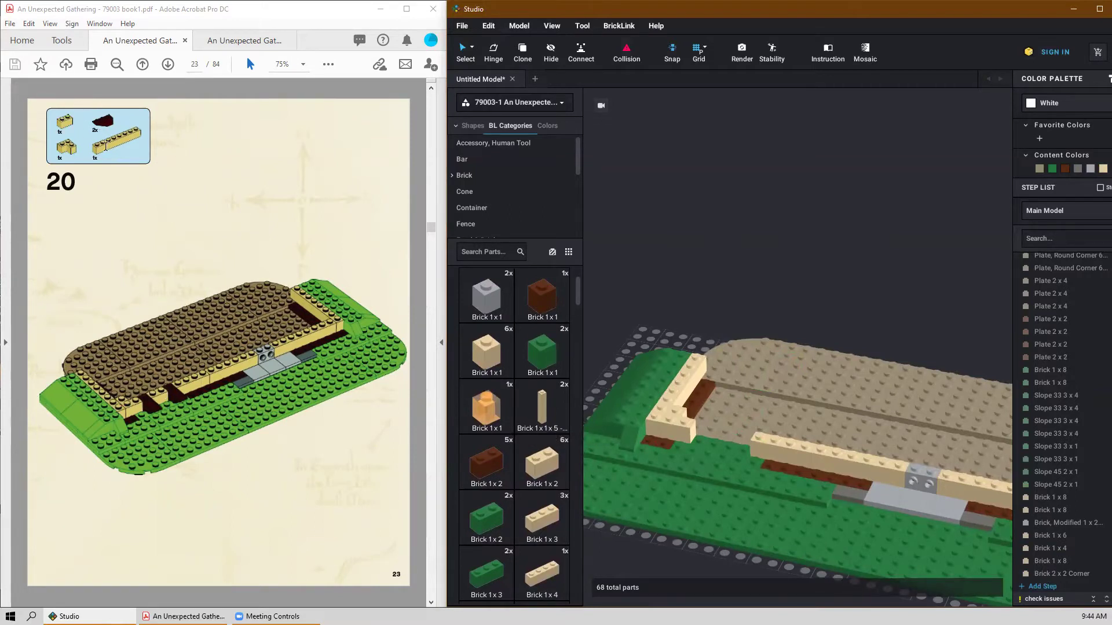
left_click(303, 65)
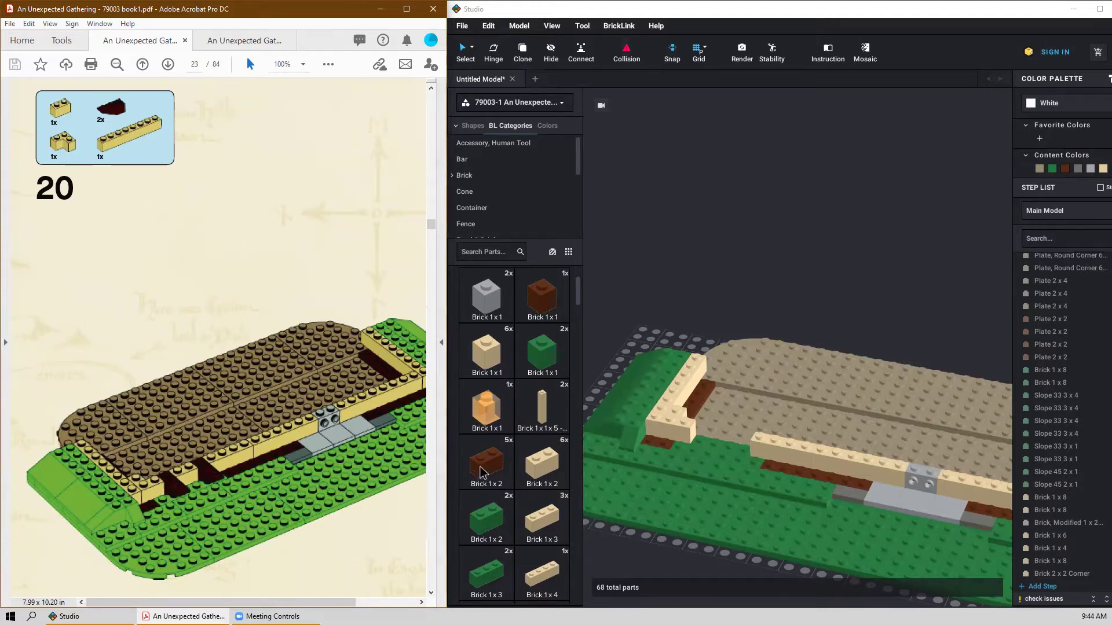
Place two Reddish Brown Slope, Inverted 33 3 x 1 parts in the front wall gap, one beside the corner brick and one beside the long wall.
left_click_drag(578, 289, 581, 358)
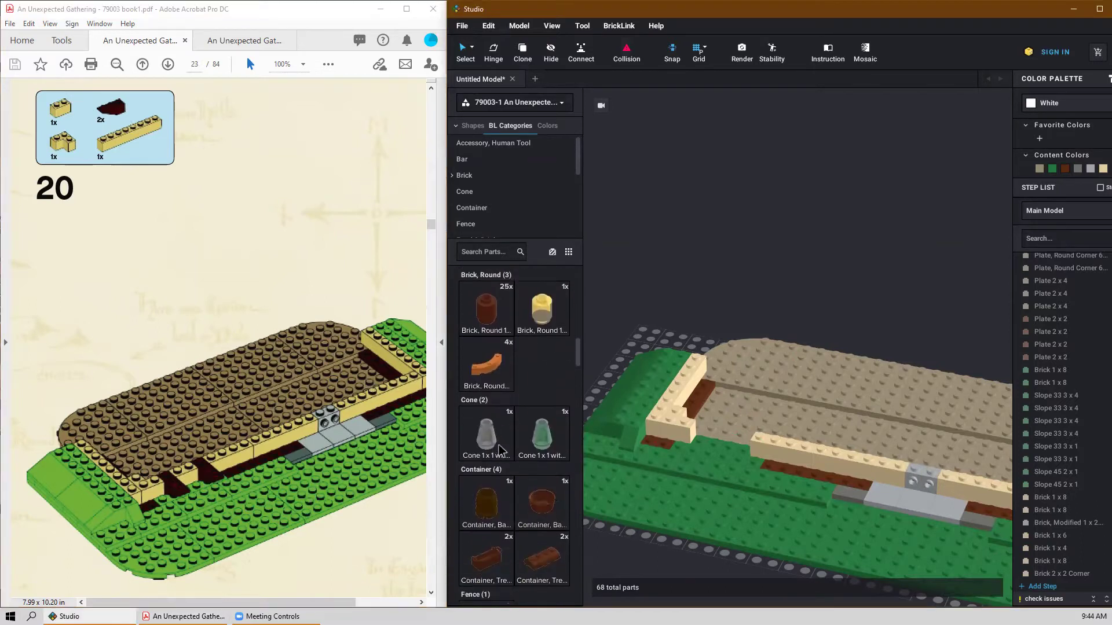
scroll(503, 454, "down", 10)
scroll(518, 465, "down", 10)
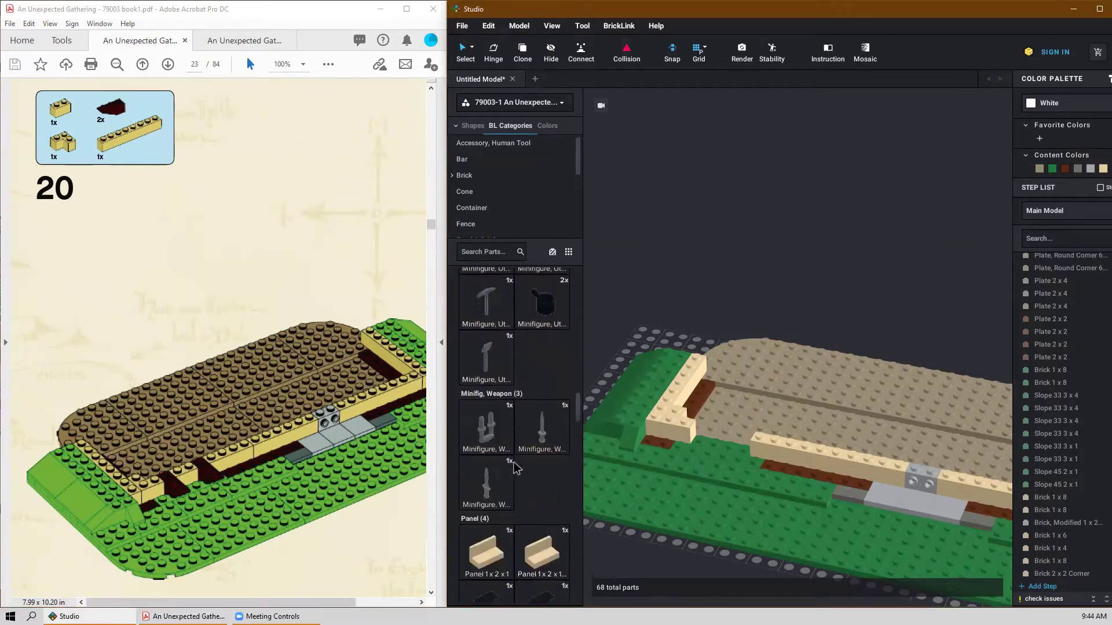
scroll(518, 467, "down", 10)
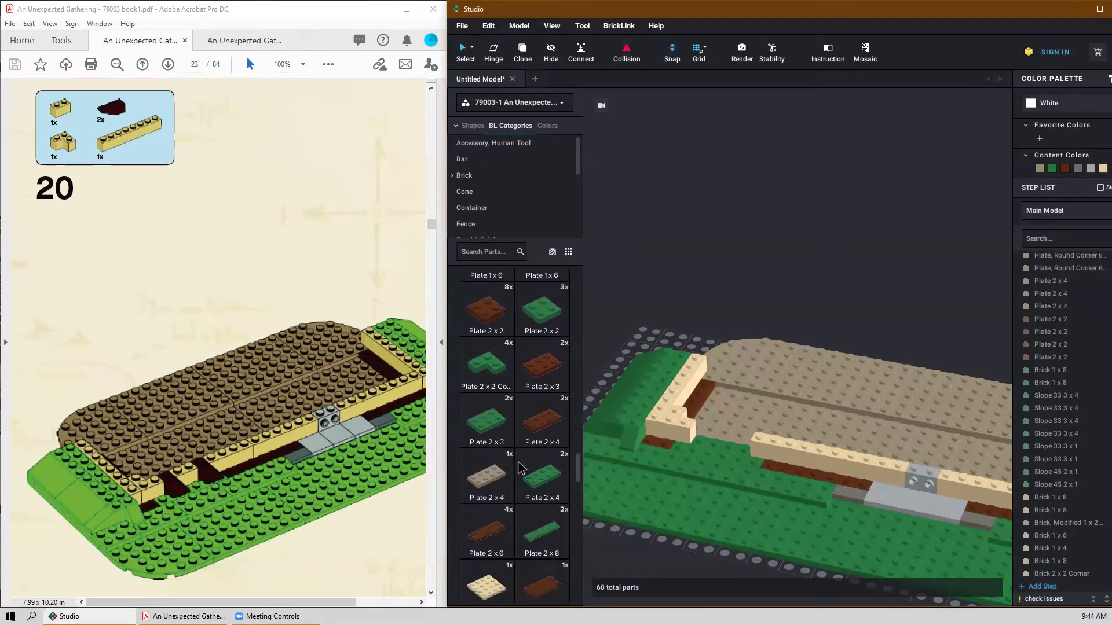
scroll(519, 469, "down", 10)
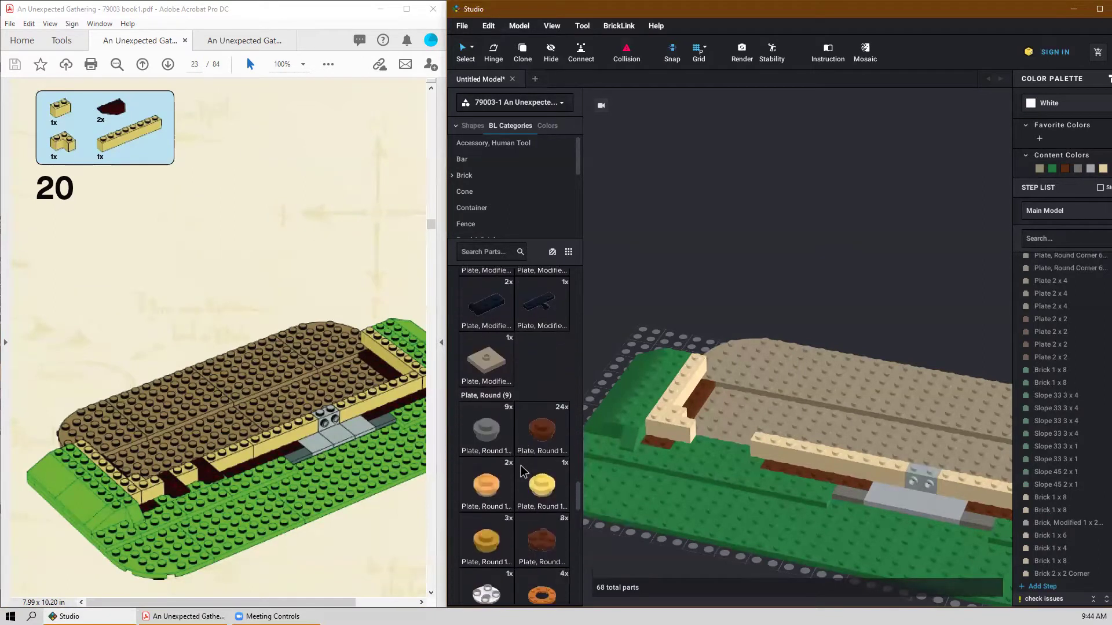
scroll(503, 412, "down", 5)
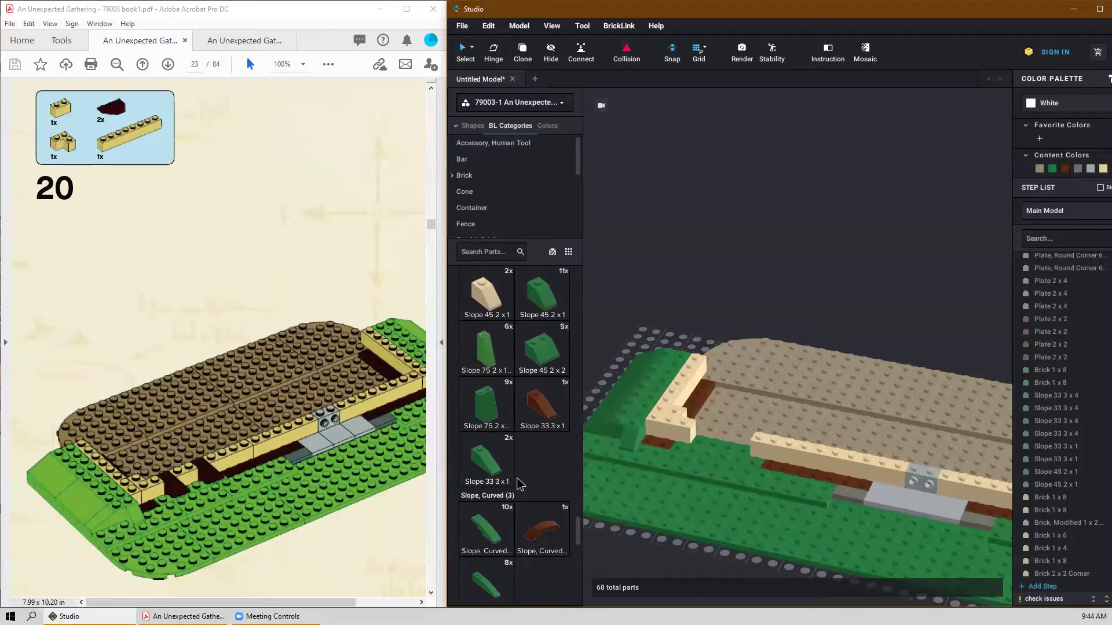
scroll(524, 413, "up", 1)
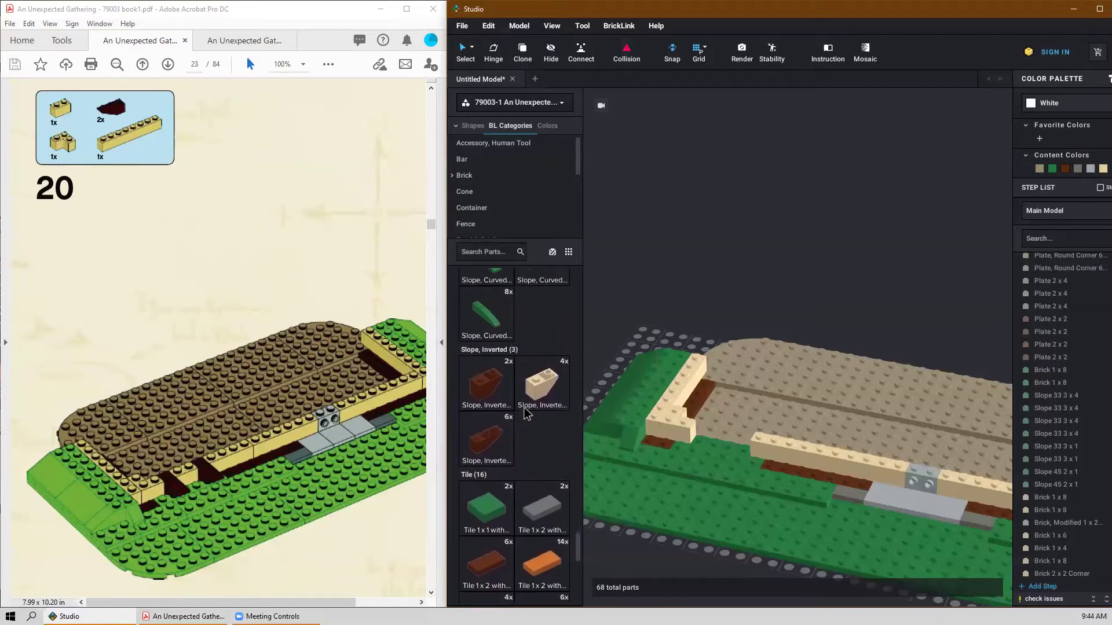
left_click_drag(492, 460, 712, 470)
left_click(701, 430)
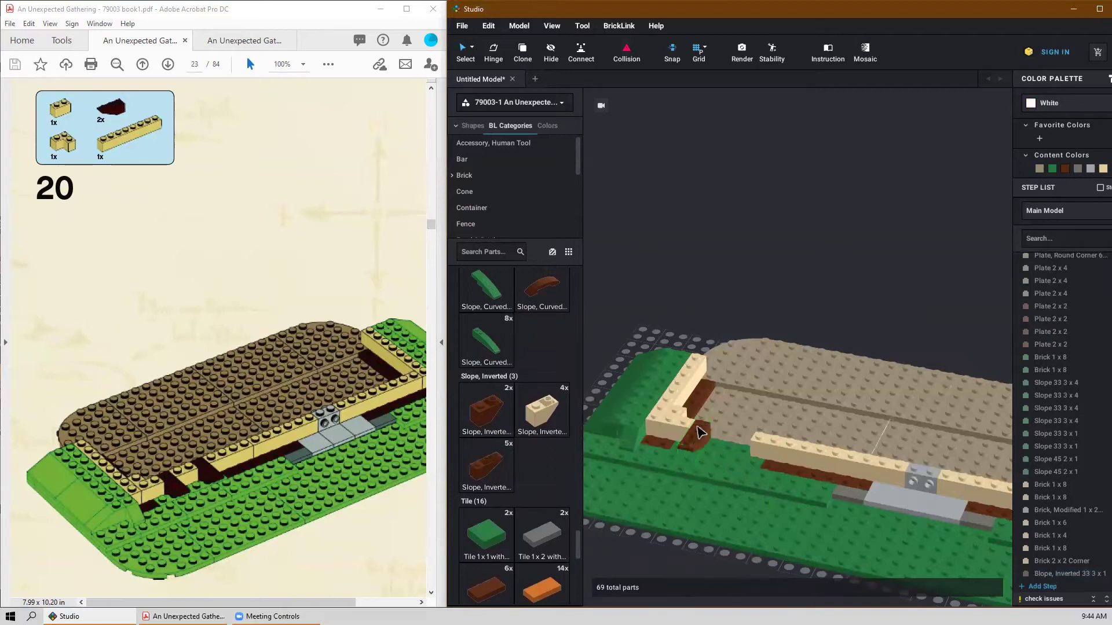
left_click(748, 433)
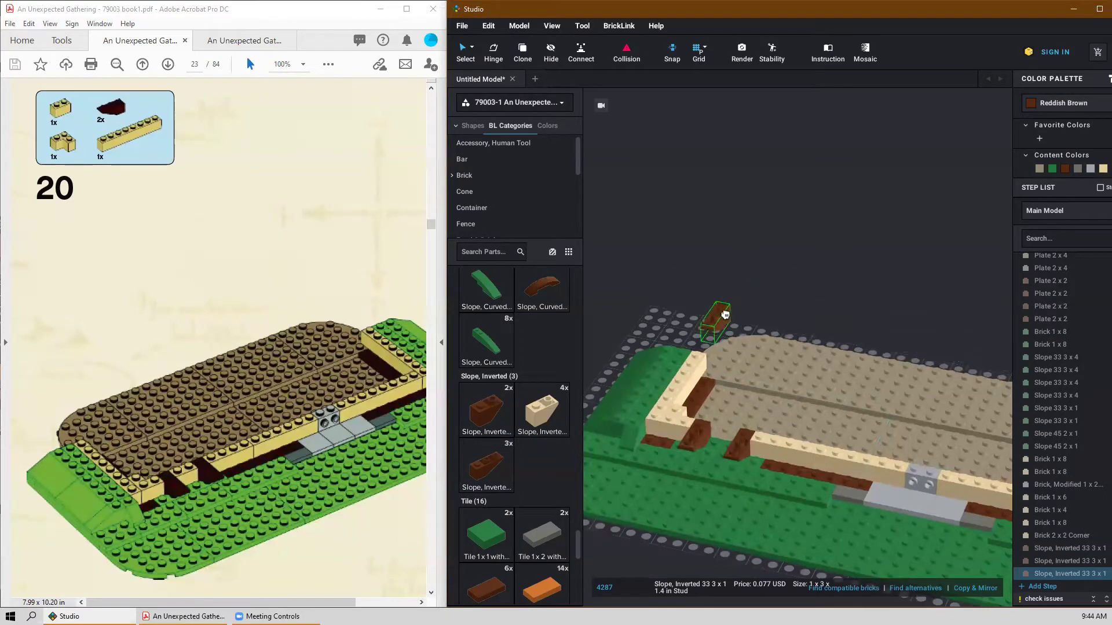
key("Escape")
Fill the space between the two inverted slopes in the front wall with a tan Brick 1 x 2.
scroll(547, 480, "down", 6)
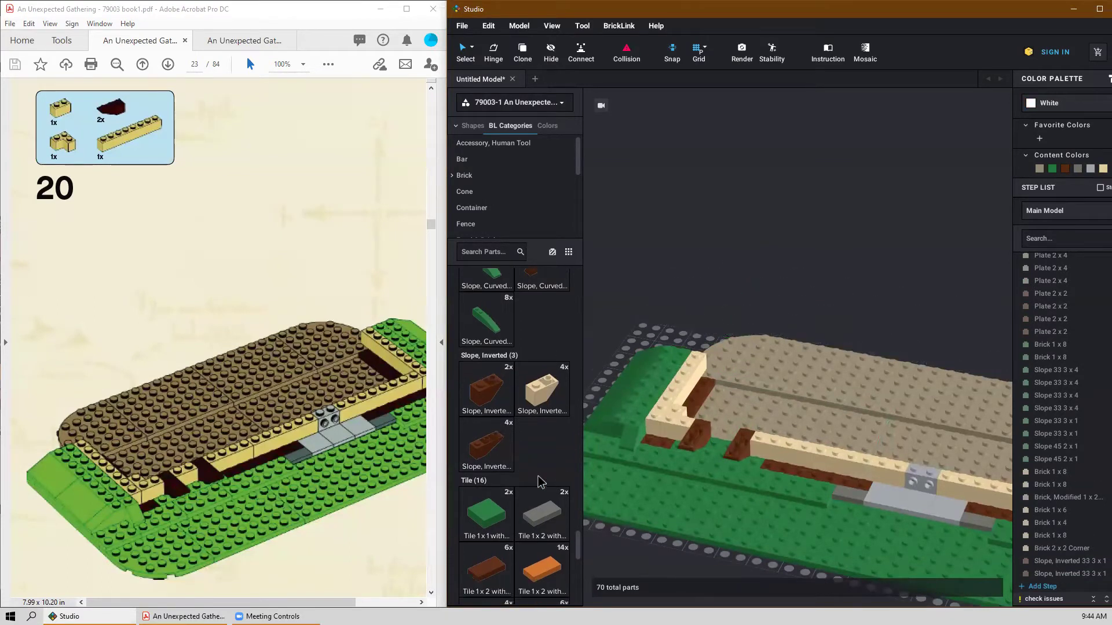
scroll(540, 478, "up", 4)
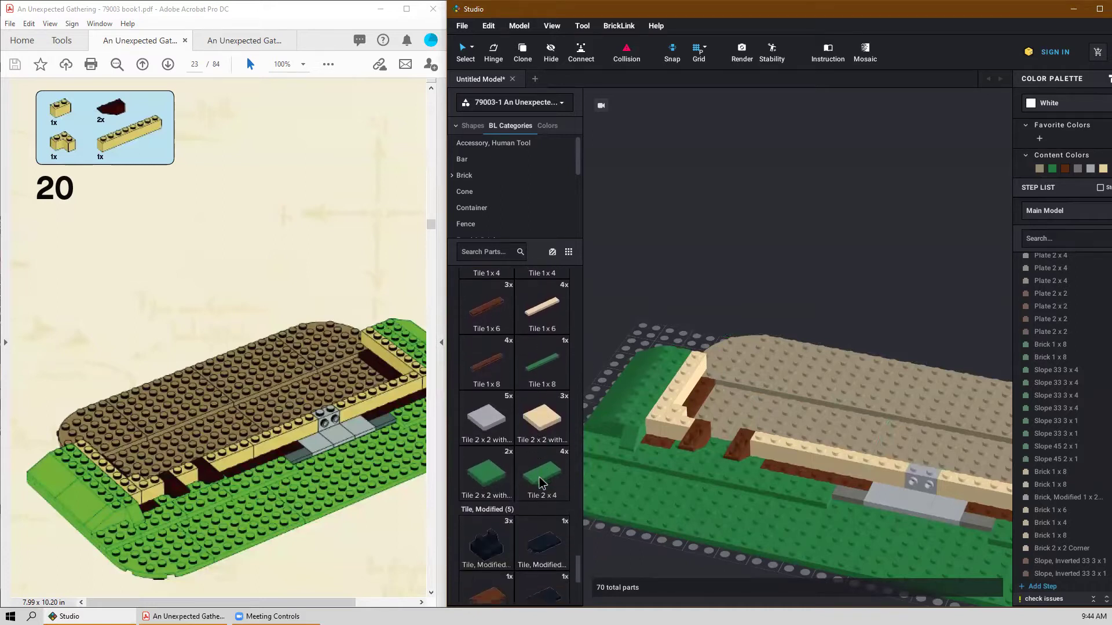
scroll(527, 429, "up", 10)
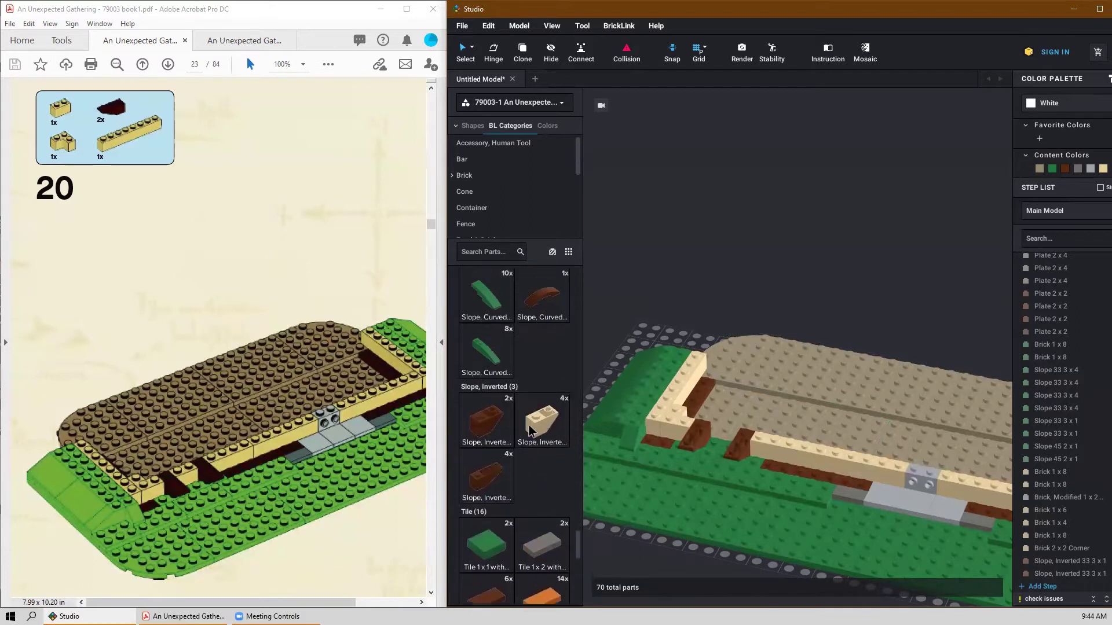
scroll(514, 426, "up", 10)
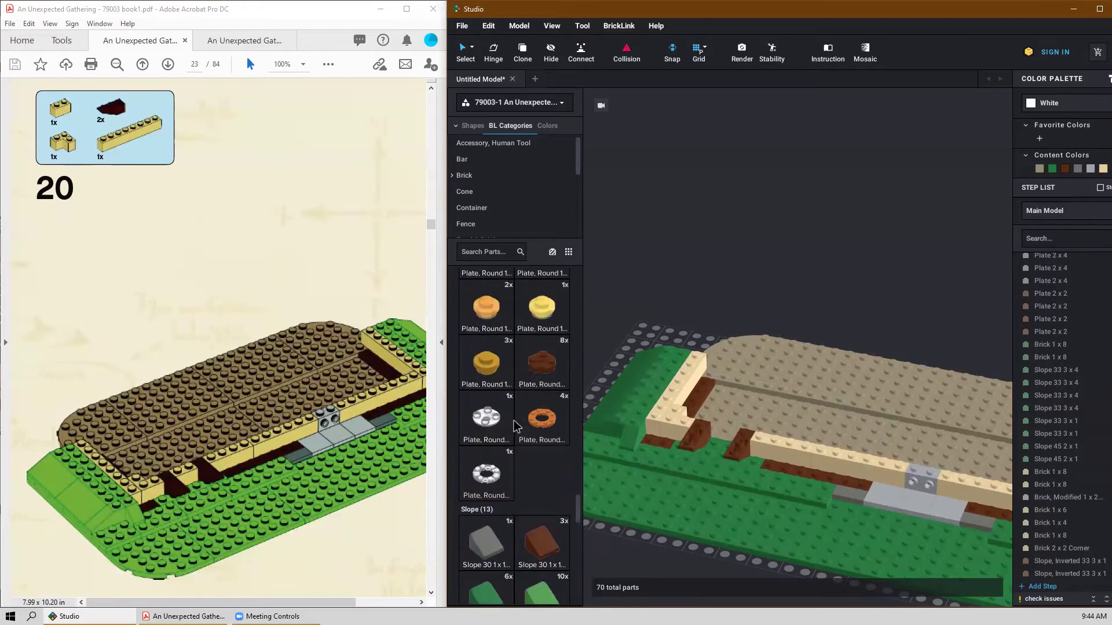
scroll(514, 425, "up", 10)
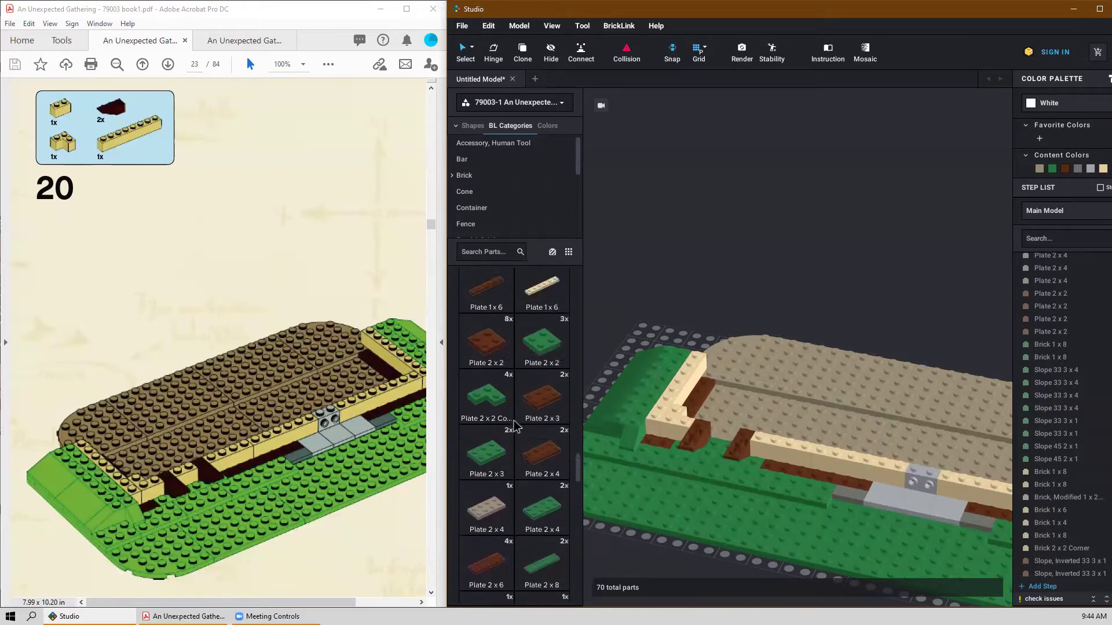
scroll(514, 427, "up", 10)
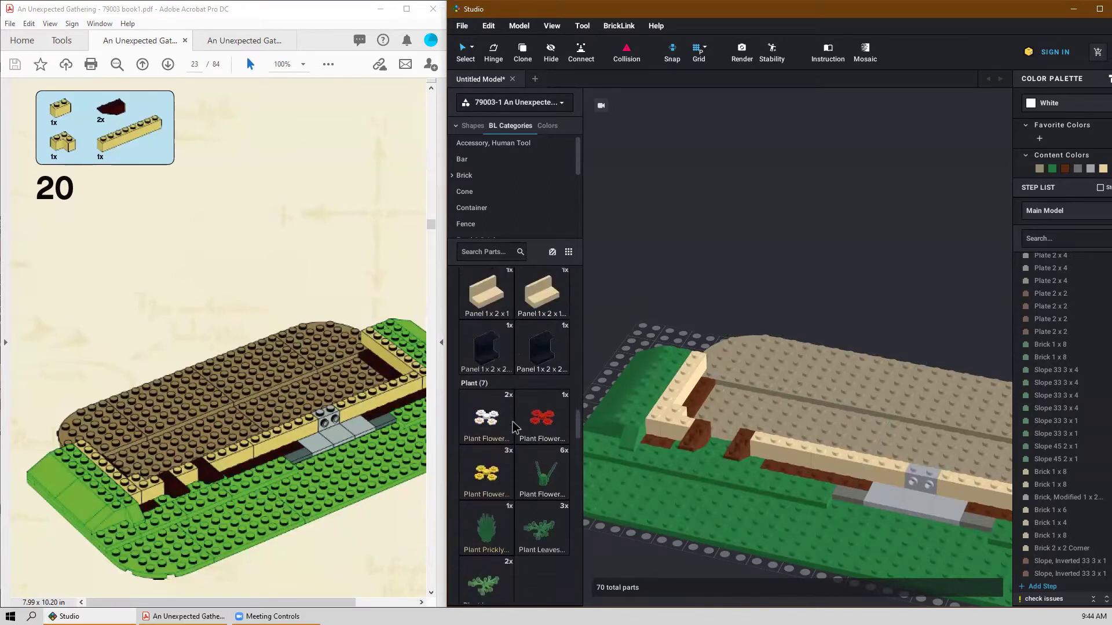
scroll(514, 427, "up", 10)
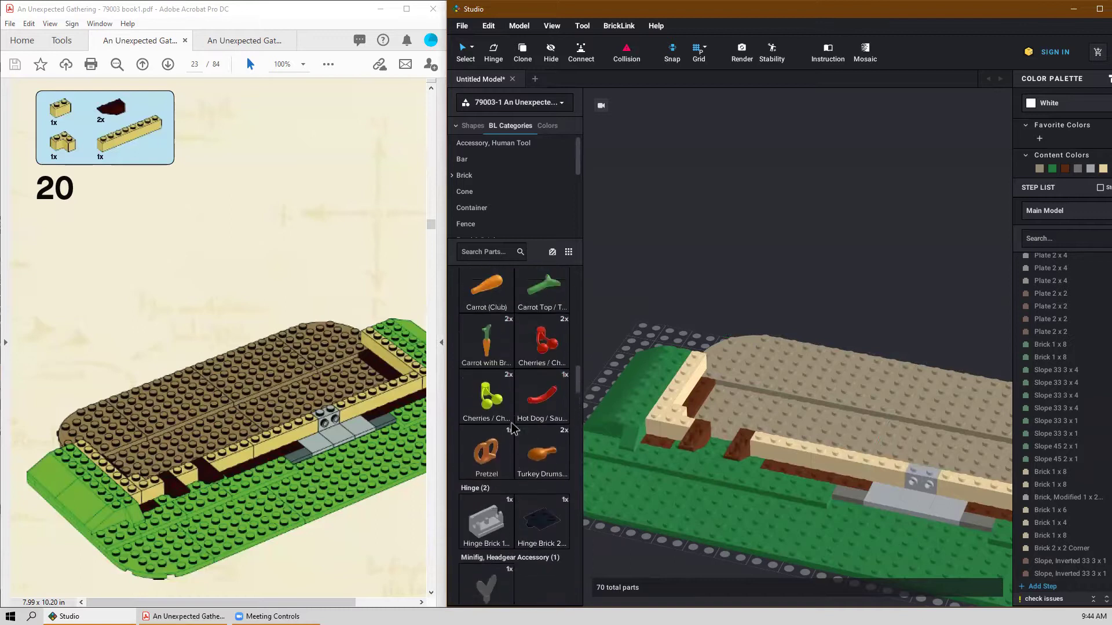
scroll(515, 428, "up", 5)
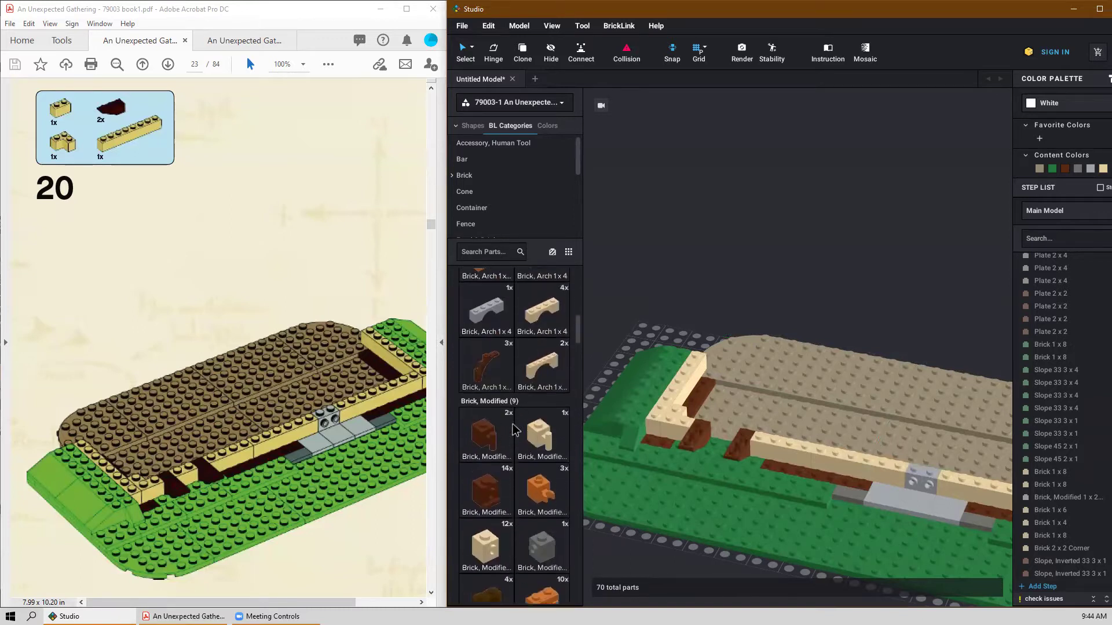
scroll(515, 428, "up", 10)
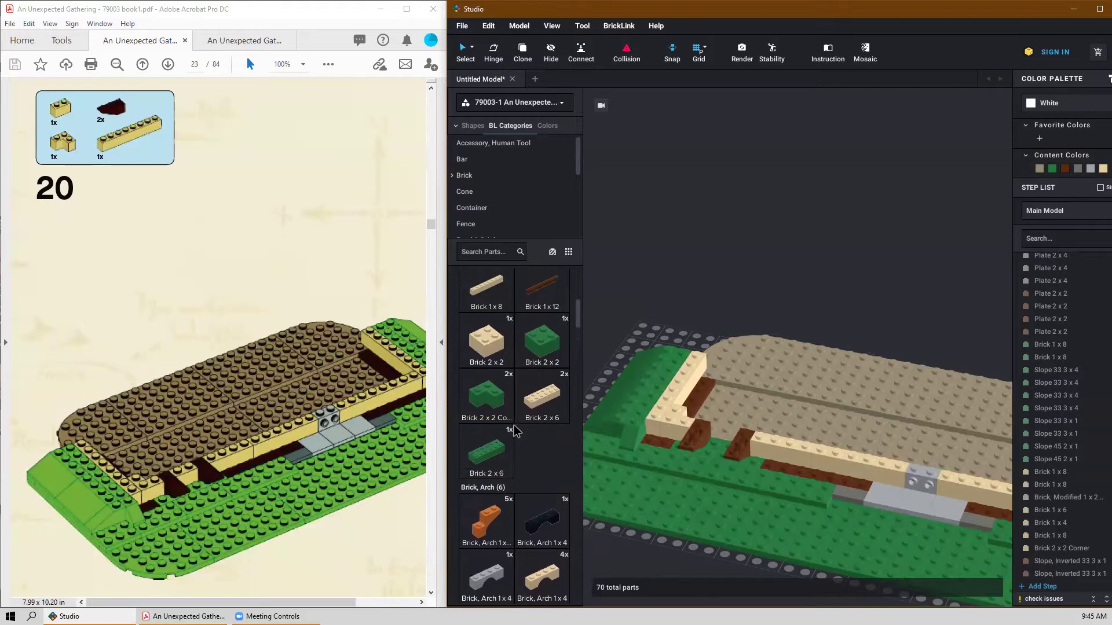
scroll(539, 357, "up", 2)
left_click_drag(542, 365, 736, 434)
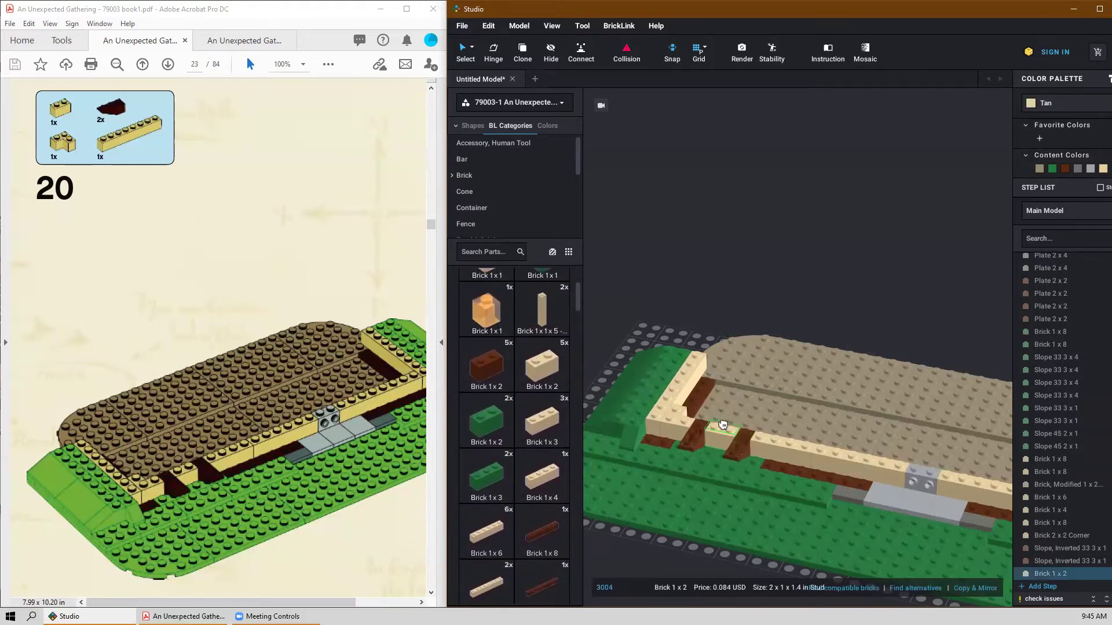
left_click(723, 426)
right_click_drag(769, 234, 771, 237)
scroll(771, 236, "down", 2)
key("Escape")
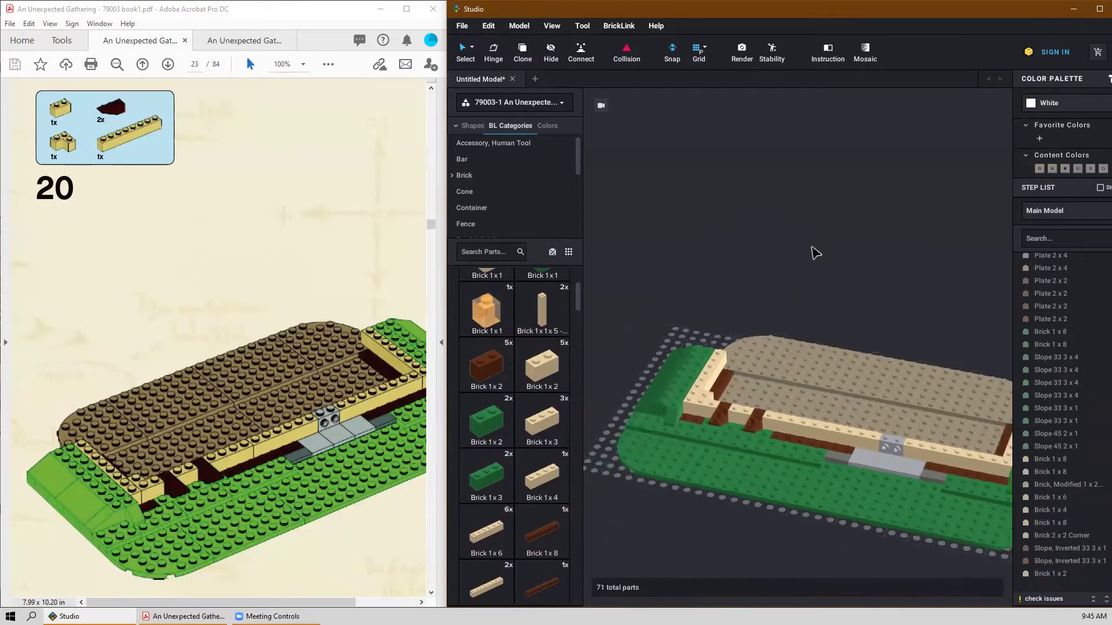
Bring up instruction step 21 and stack a tan Brick 1 x 6 on the front wall between the inverted slope and the gray modified brick.
right_click_drag(839, 293, 892, 284)
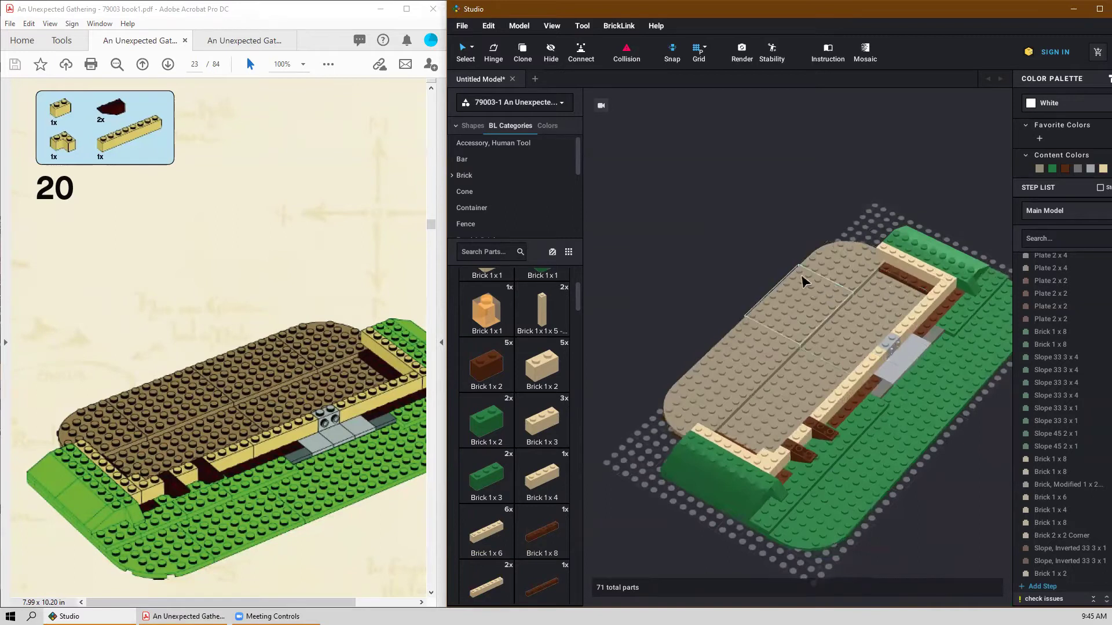
scroll(295, 396, "down", 10)
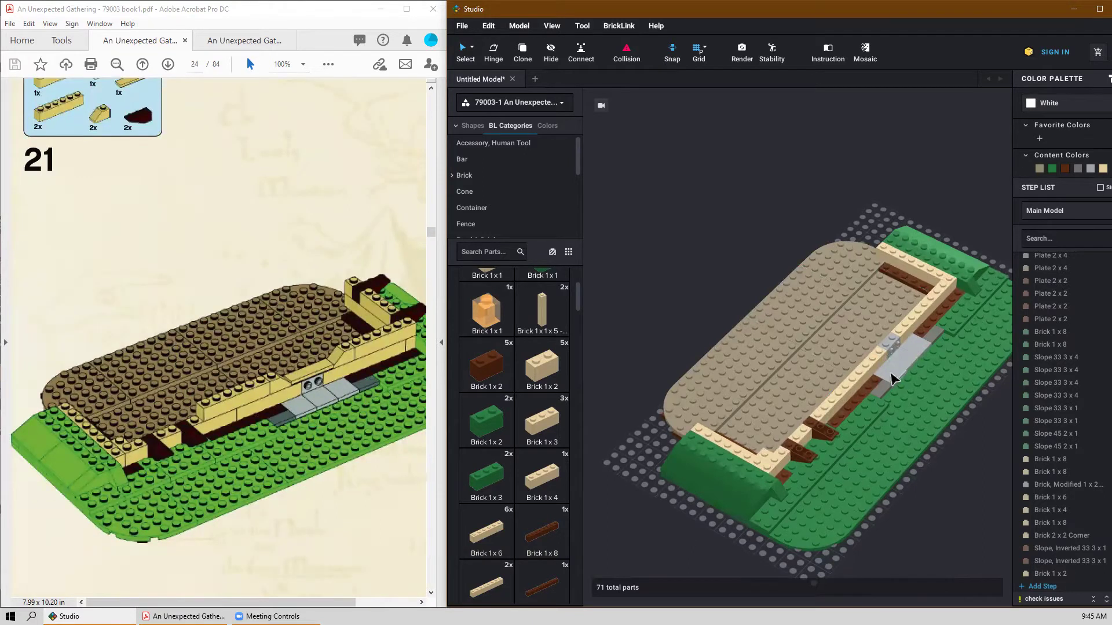
right_click_drag(928, 475, 912, 474)
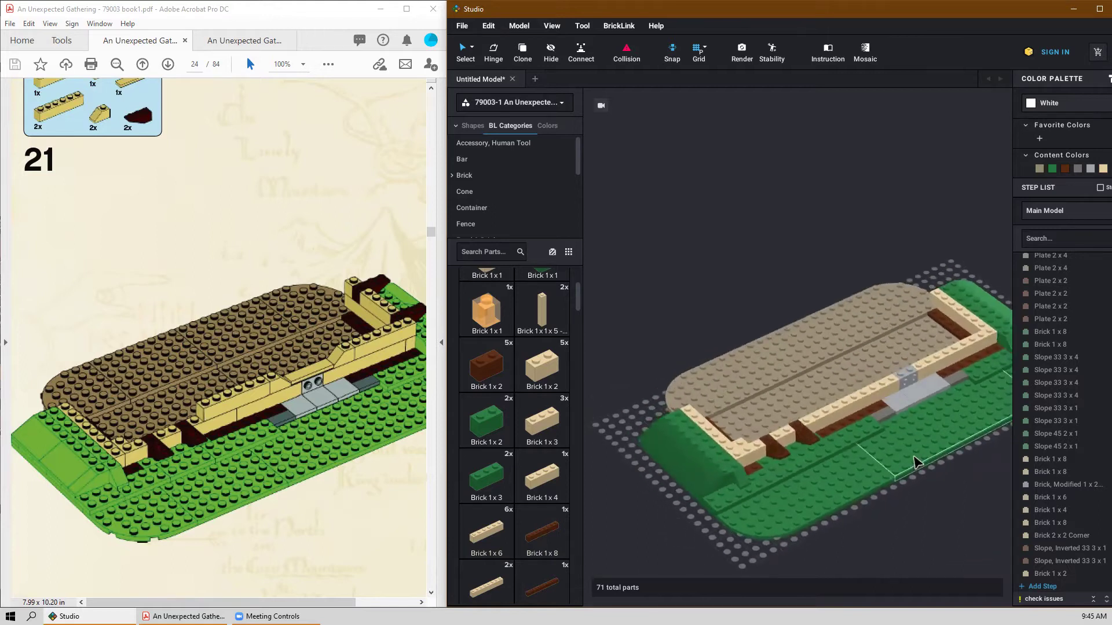
scroll(915, 463, "up", 3)
left_click_drag(502, 538, 841, 407)
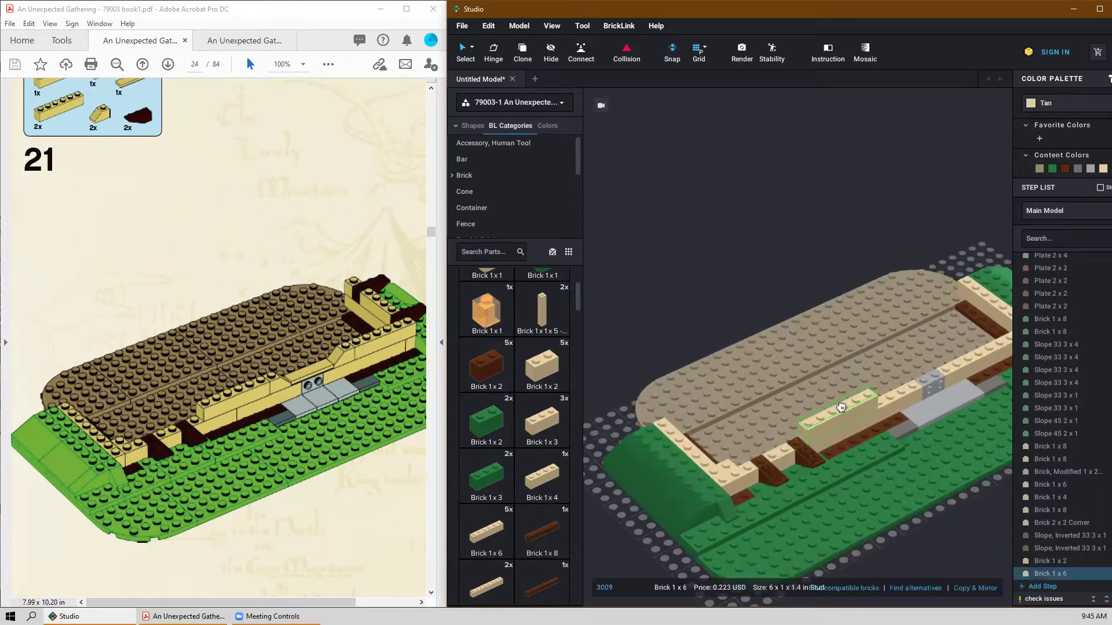
left_click(850, 407)
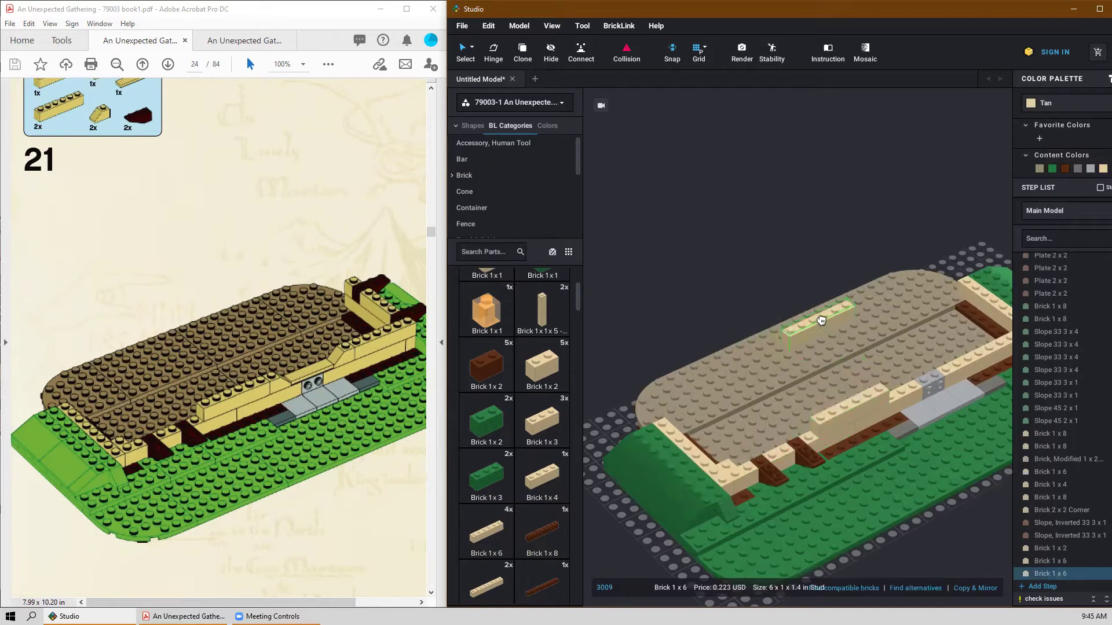
key("Escape")
Add two tan Slope 45 2 x 1 parts to the front wall's second layer, one on each side of the gray brick, sloping toward it.
scroll(531, 451, "up", 5)
scroll(531, 450, "down", 12)
scroll(561, 448, "down", 15)
scroll(545, 473, "down", 15)
scroll(563, 484, "down", 15)
scroll(570, 498, "down", 10)
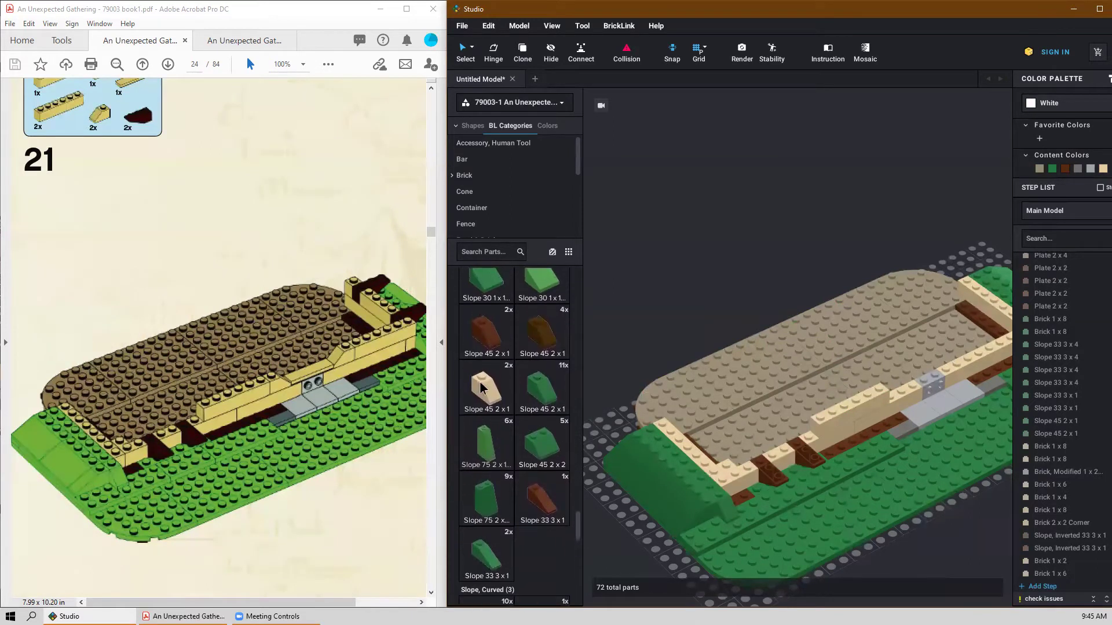
left_click_drag(481, 387, 926, 443)
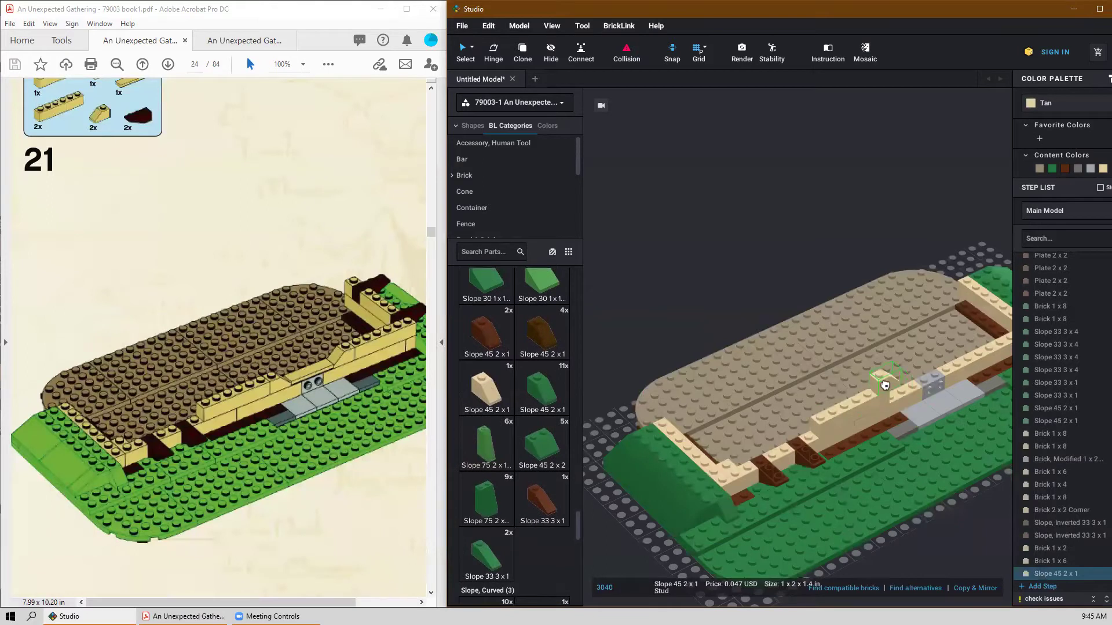
left_click(897, 394)
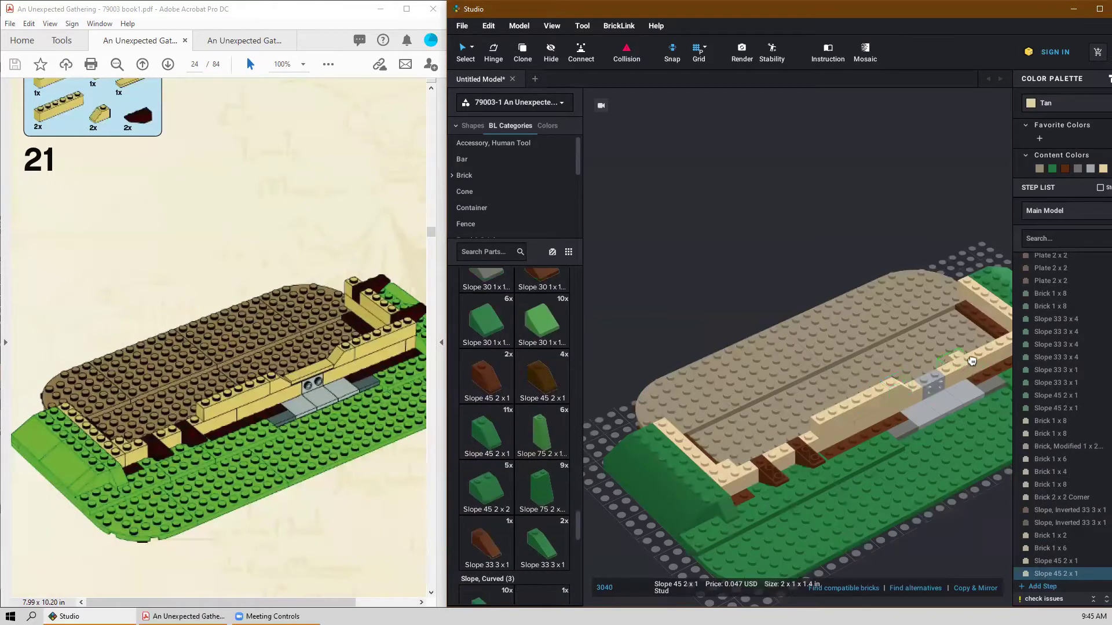
right_click_drag(926, 311, 854, 274)
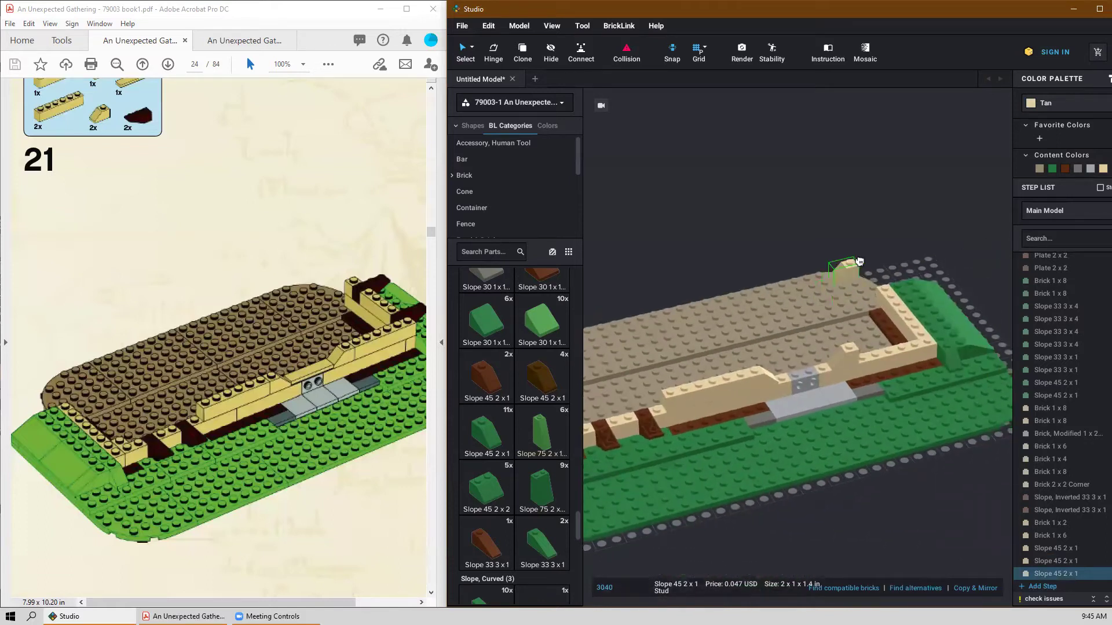
key("Escape")
Stack a second tan Brick 1 x 6 on the front wall between the right-hand slope and the right end wall.
scroll(512, 426, "up", 10)
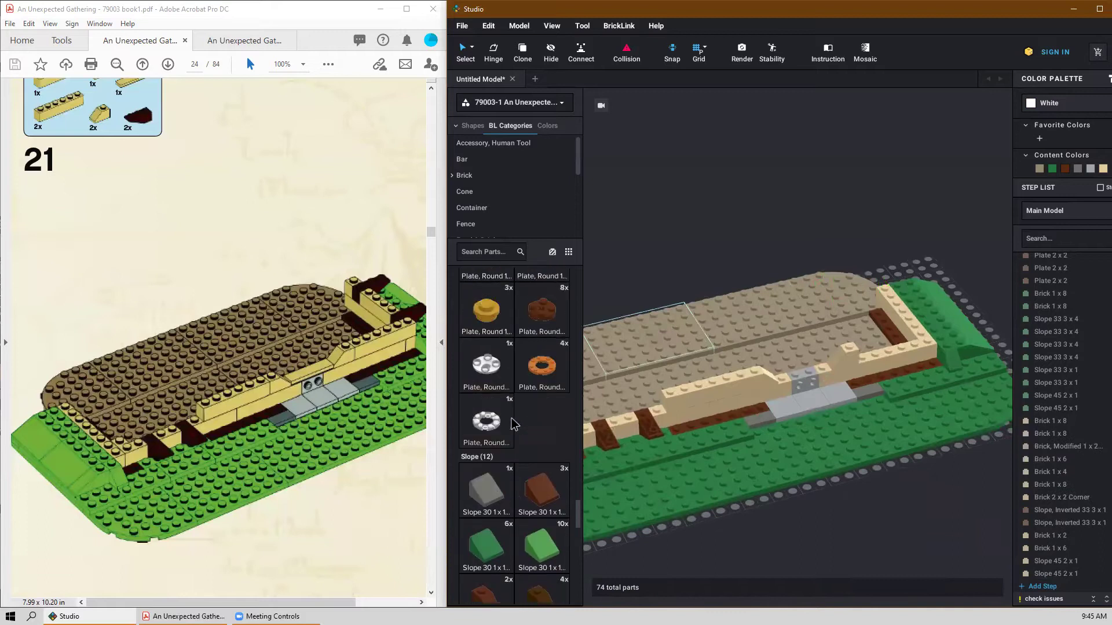
scroll(513, 425, "up", 10)
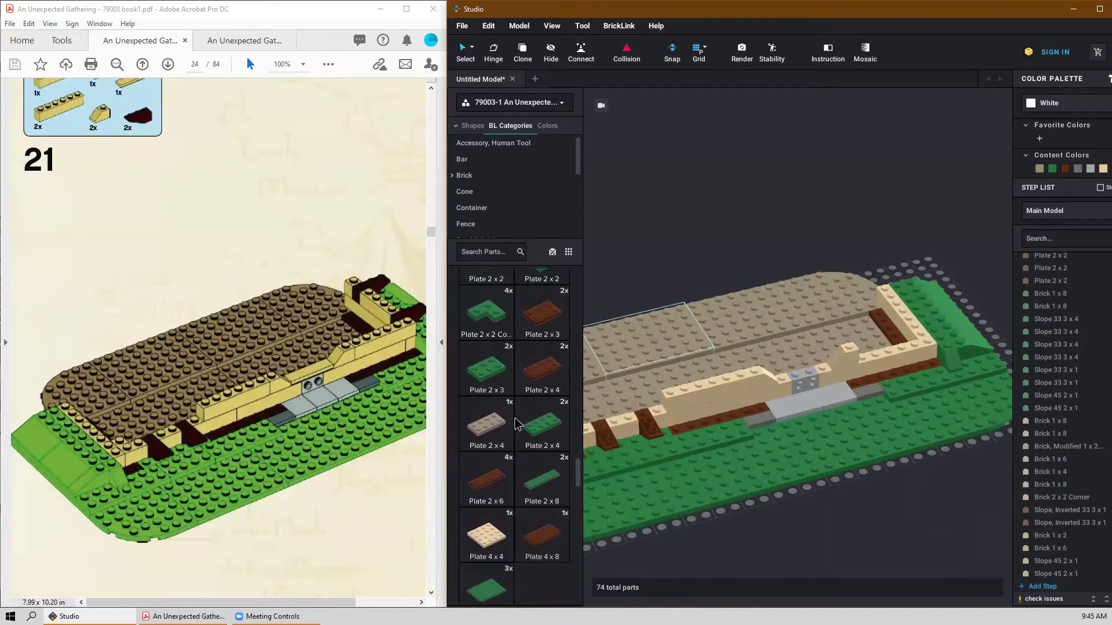
scroll(559, 408, "up", 10)
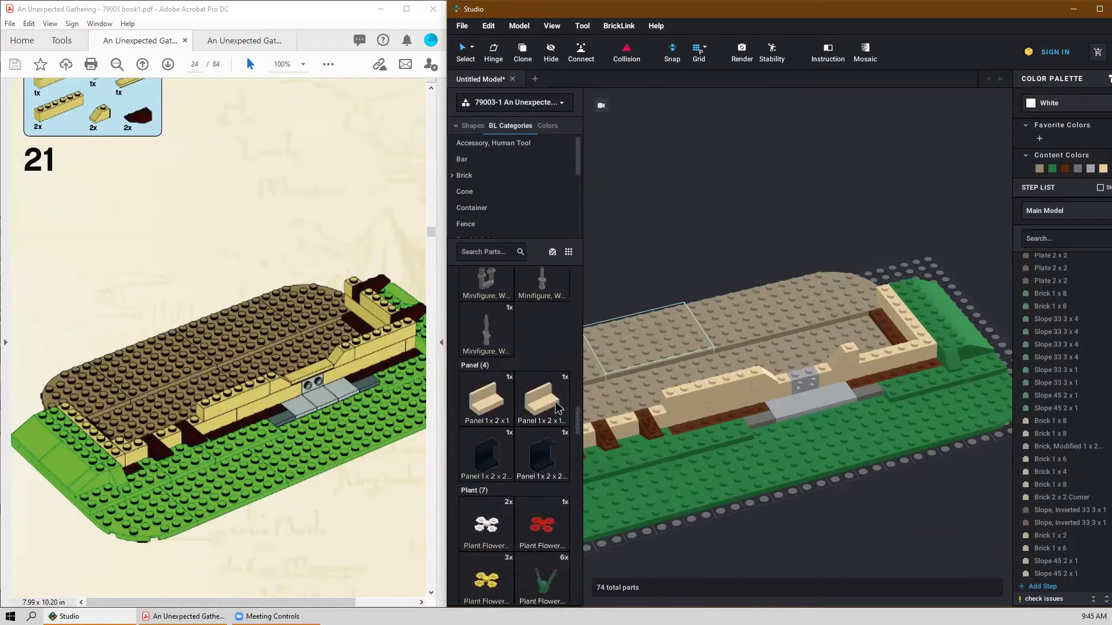
scroll(558, 406, "up", 15)
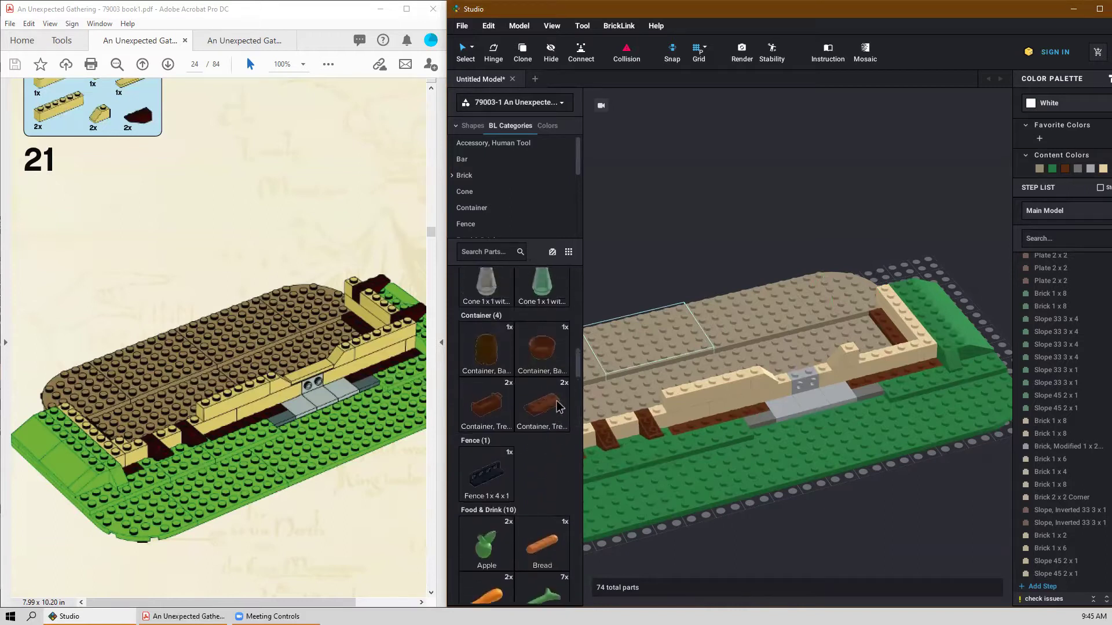
scroll(558, 405, "up", 15)
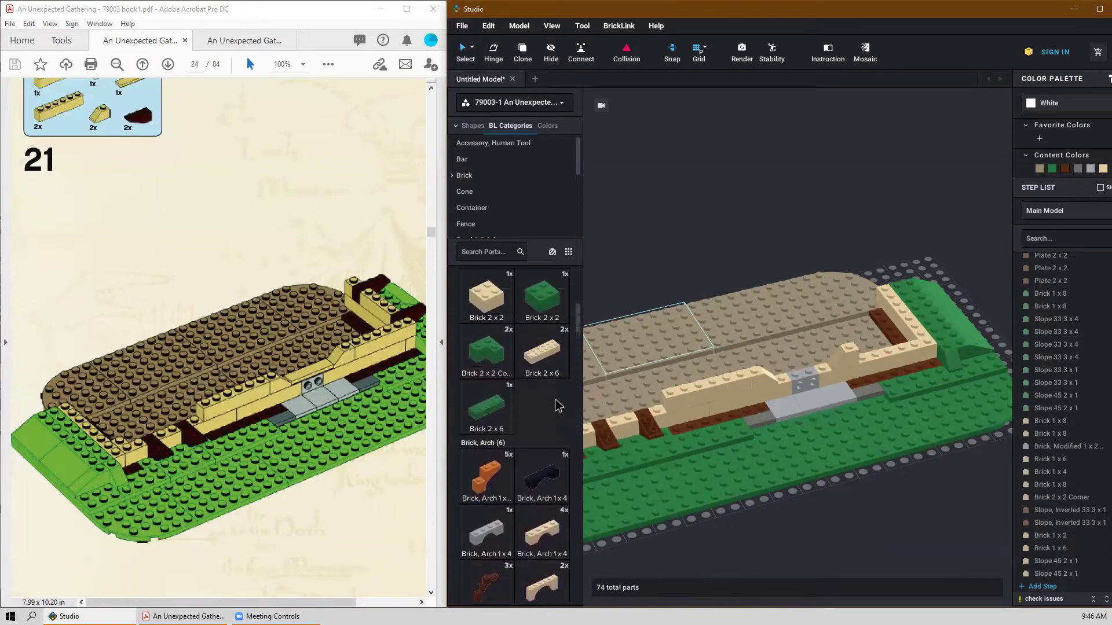
scroll(557, 406, "up", 1)
left_click(488, 415)
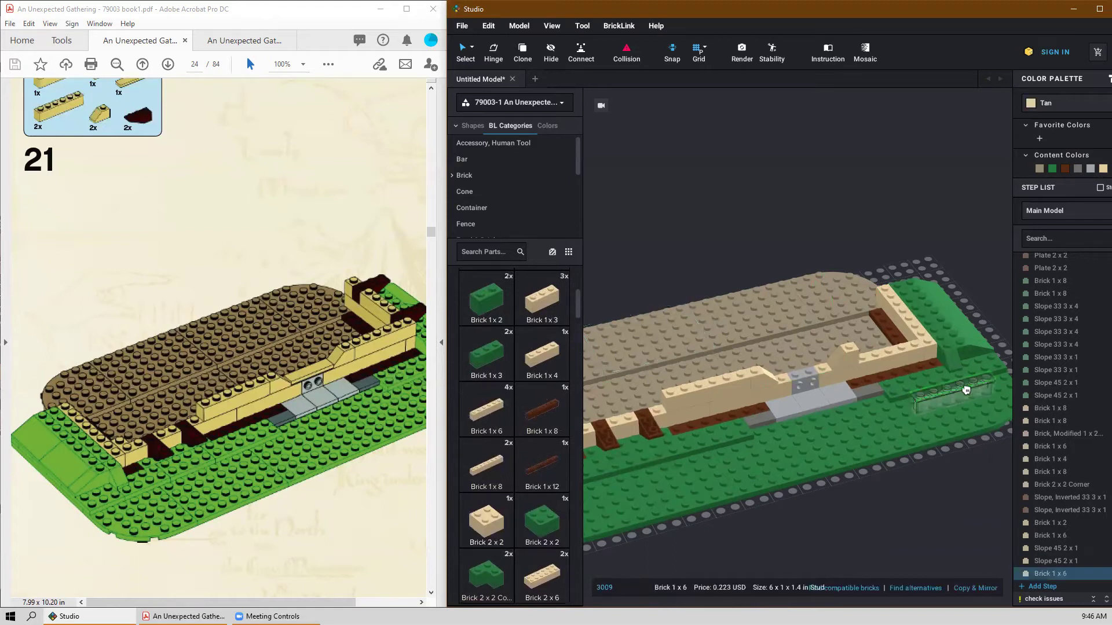
left_click(903, 337)
right_click_drag(913, 287, 871, 289)
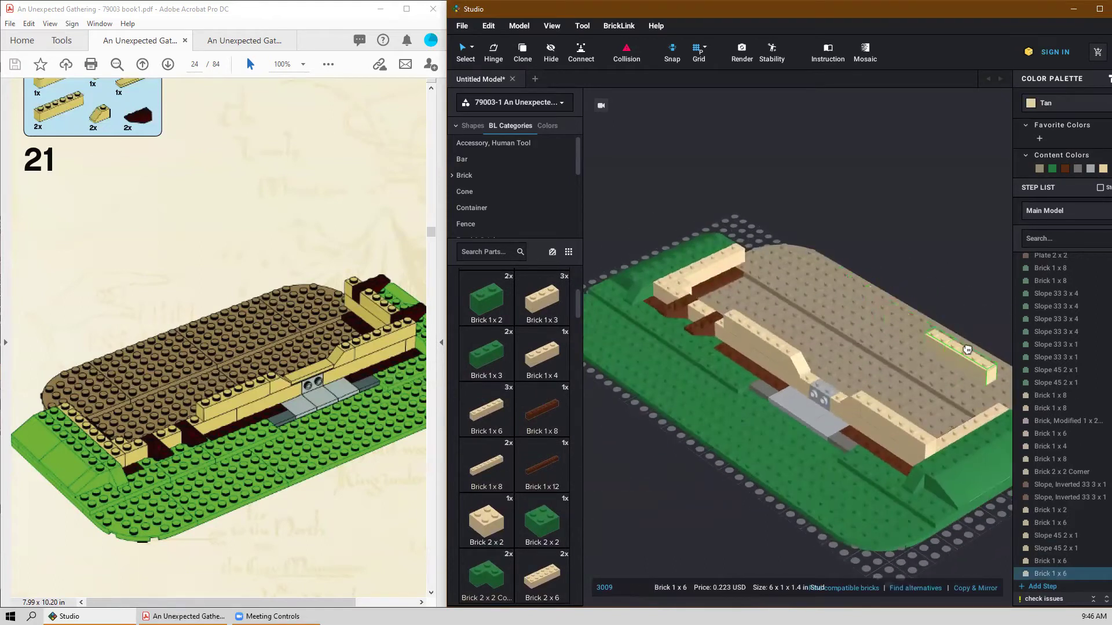
scroll(906, 348, "up", 3)
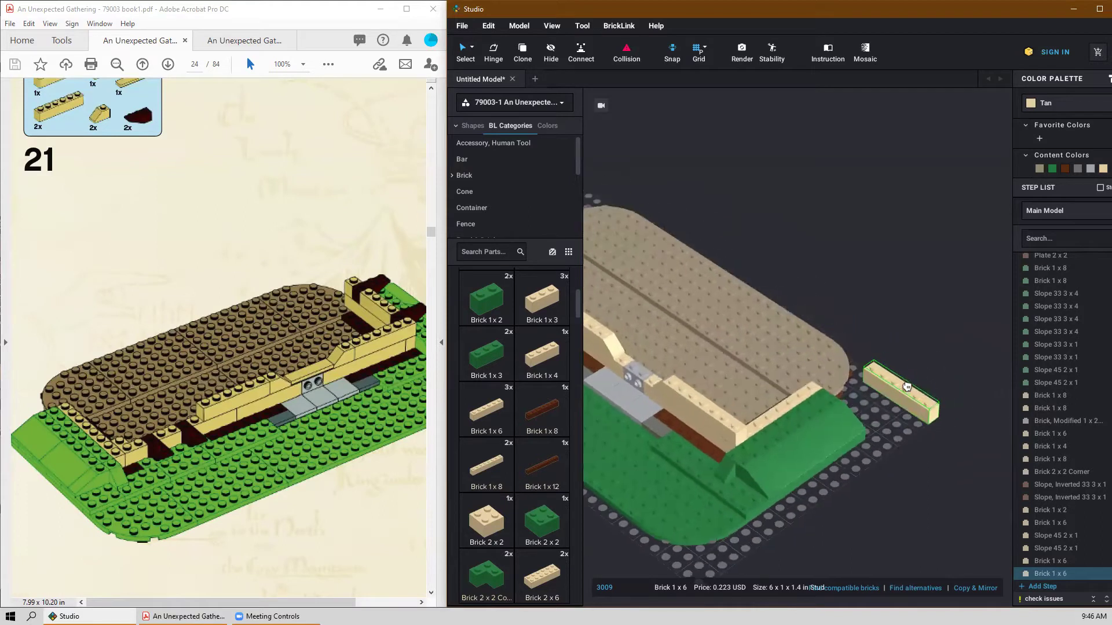
key("Delete")
Stack a tan Brick 1 x 4 on the right end wall, one stud away from the front wall's upper layer.
left_click(520, 356)
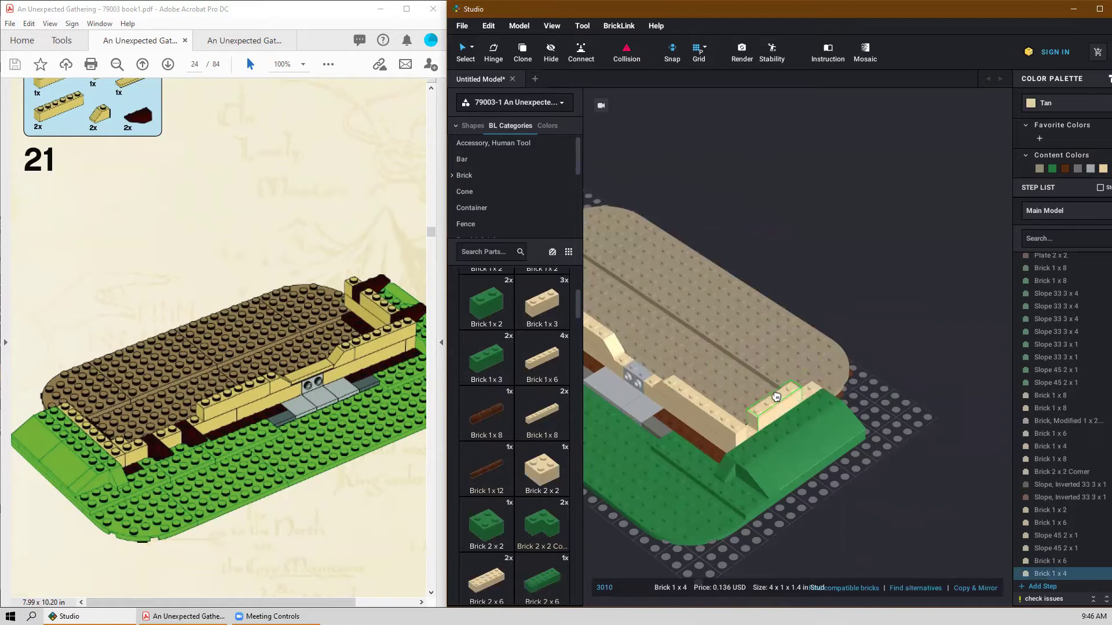
key("Delete")
Place a tan Brick 1 x 1 on the rear end of the right end wall, one stud beyond the 1 x 4 brick.
right_click_drag(897, 313, 864, 315)
scroll(520, 408, "up", 1)
scroll(520, 409, "up", 5)
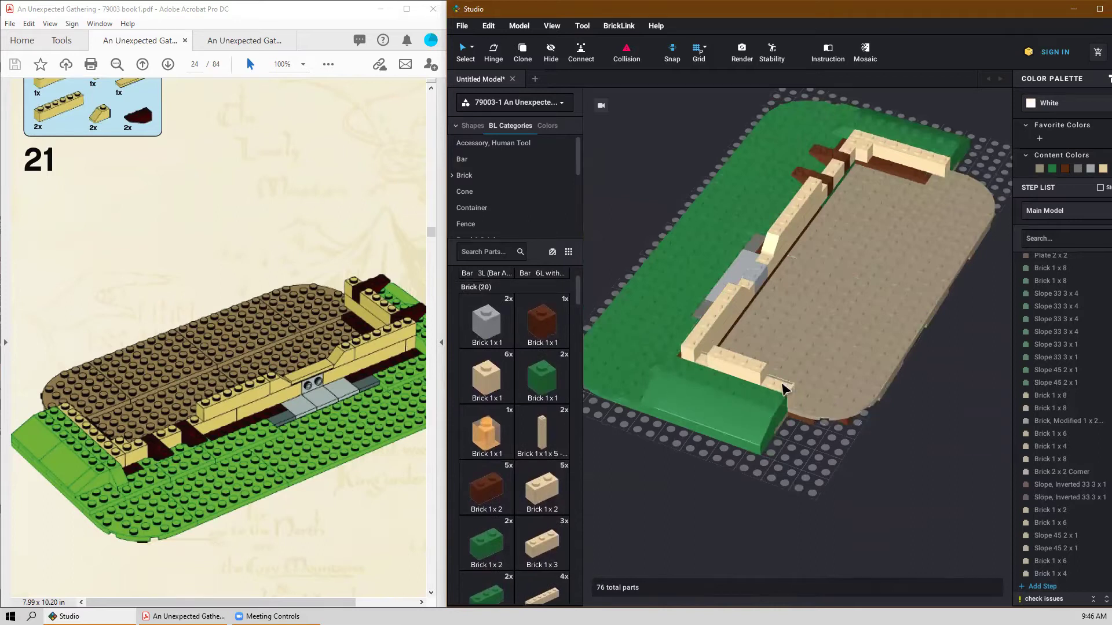
left_click(496, 380)
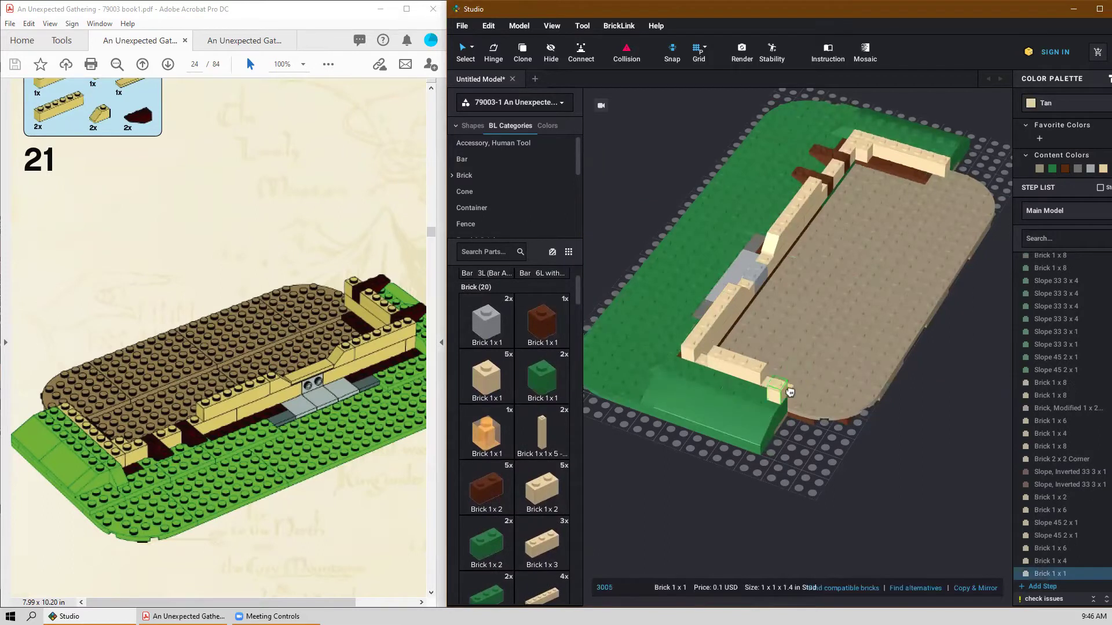
left_click(787, 379)
left_click(827, 448)
Fill the two gaps beside the right end wall's 1 x 4 brick with Reddish Brown Slope, Inverted 33 3 x 1 parts pointing outward.
scroll(490, 455, "down", 15)
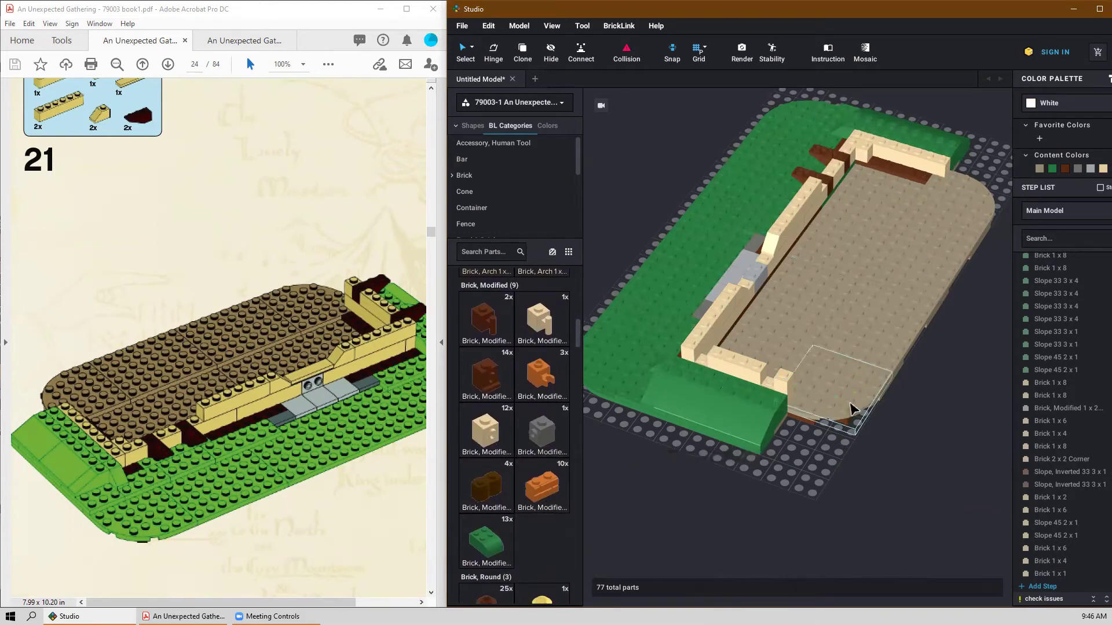
scroll(519, 475, "down", 10)
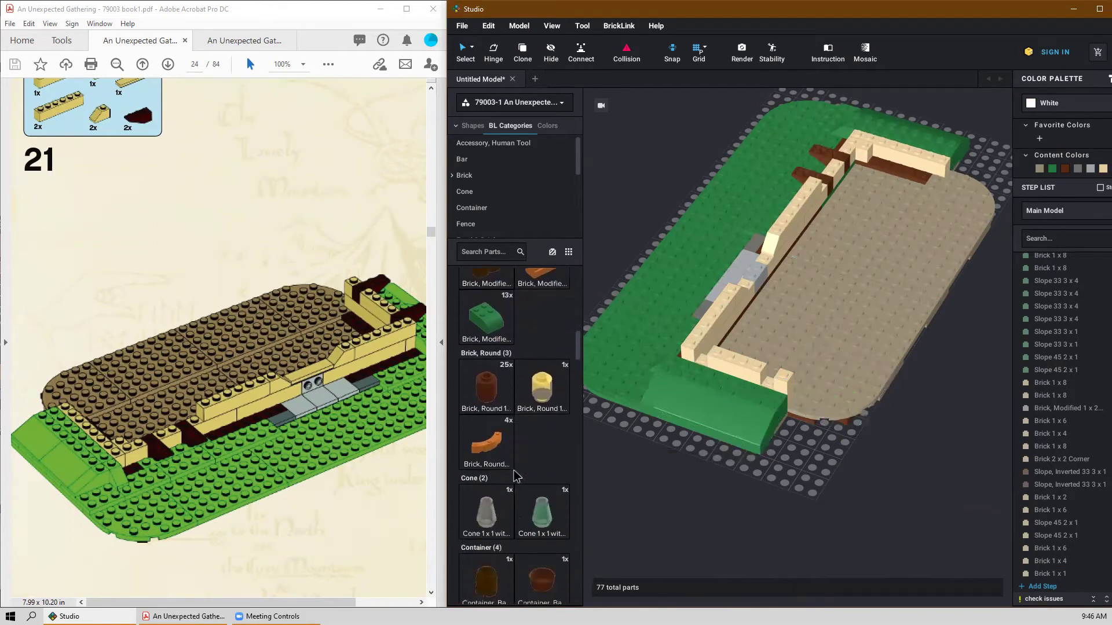
scroll(516, 470, "down", 8)
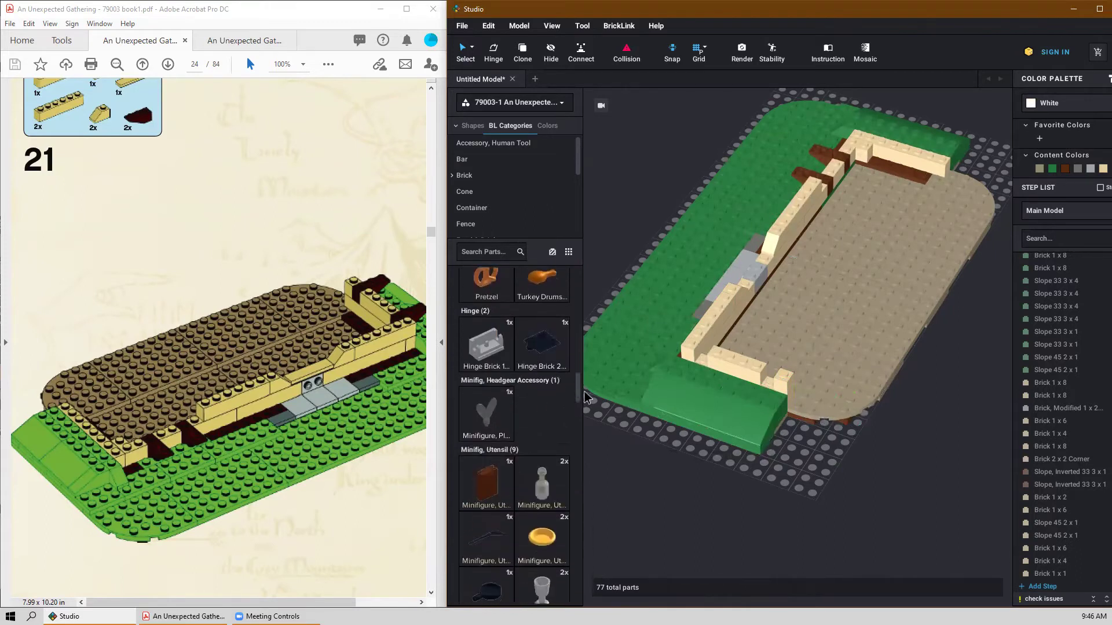
left_click_drag(579, 396, 564, 552)
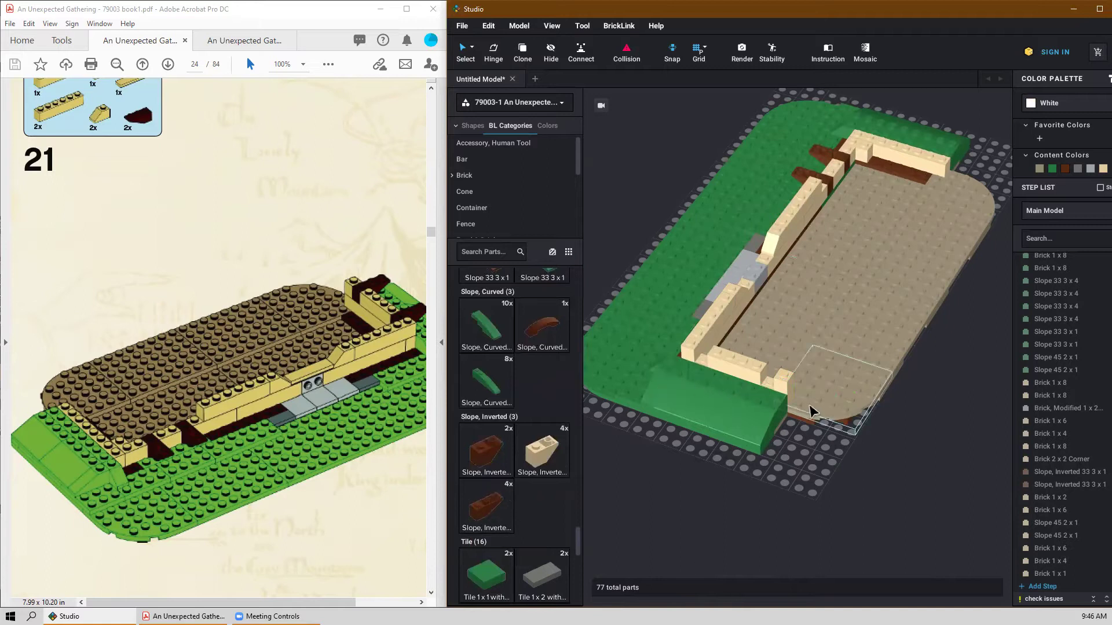
left_click_drag(488, 511, 696, 348)
left_click(705, 352)
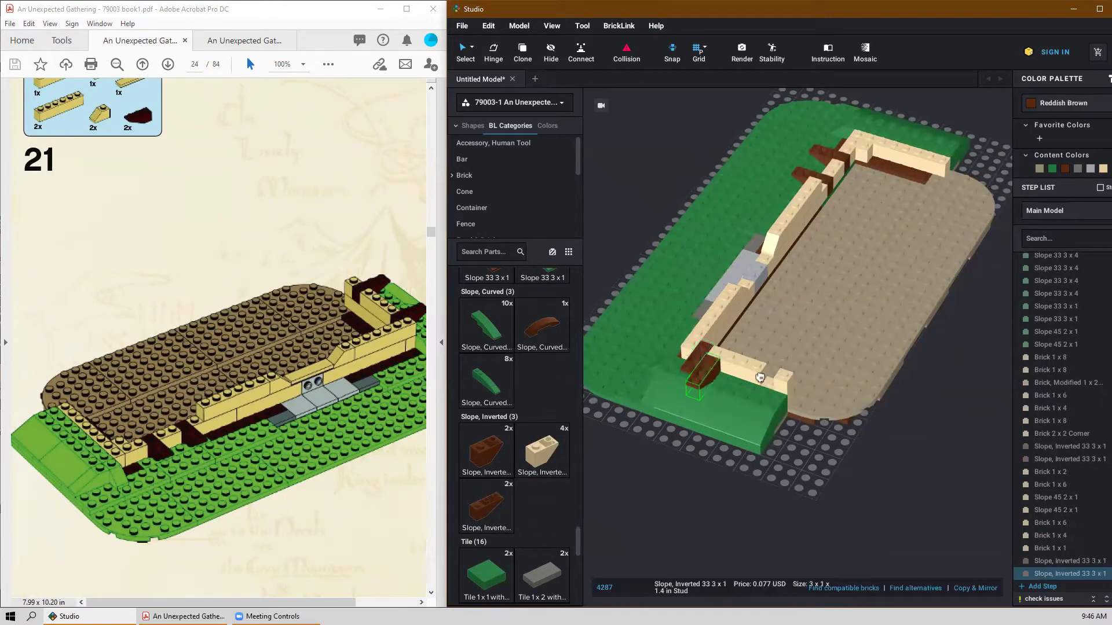
left_click(778, 373)
key("Escape")
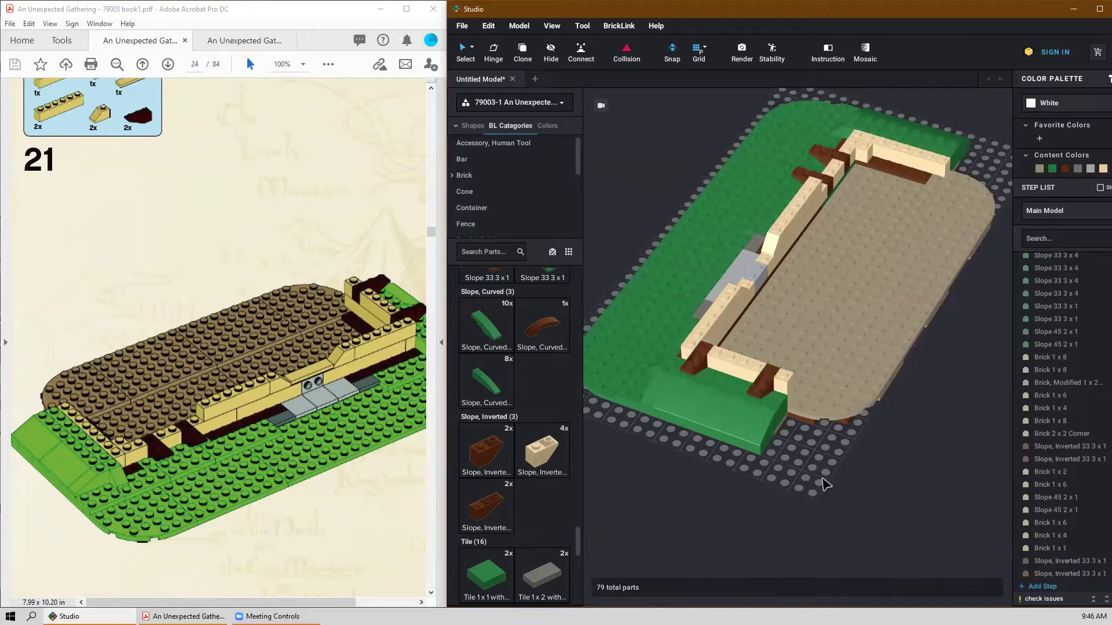
Lay a tan Tile 1 x 4 over the gray modified brick between the two slopes on the front wall.
scroll(764, 471, "down", 3)
mouse_move(764, 471)
right_mouse_down()
mouse_move(783, 462)
mouse_move(770, 455)
right_mouse_up()
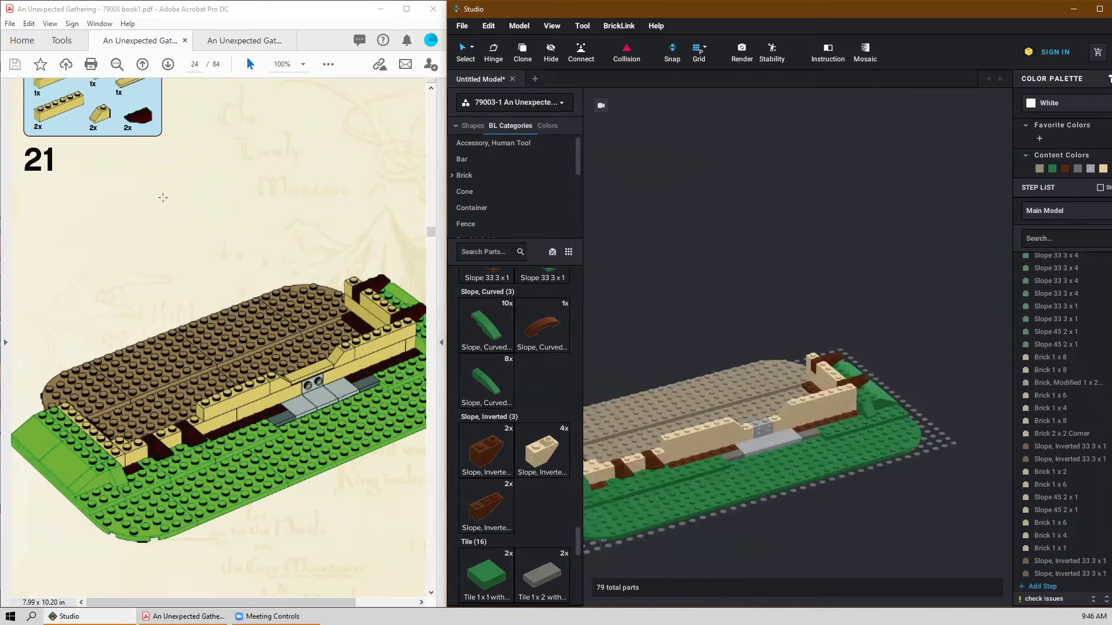
scroll(177, 301, "up", 1)
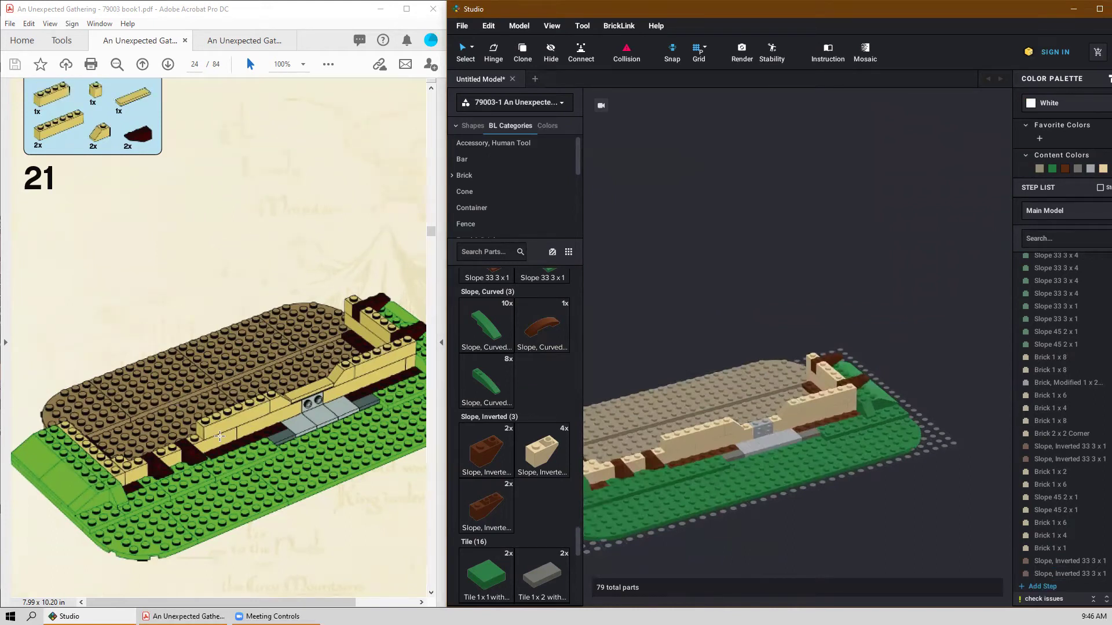
mouse_move(794, 533)
right_mouse_down()
mouse_move(828, 535)
mouse_move(795, 539)
mouse_move(803, 546)
right_mouse_up()
scroll(520, 487, "down", 5)
scroll(525, 487, "down", 3)
scroll(521, 464, "up", 1)
left_click(477, 379)
left_click(753, 429)
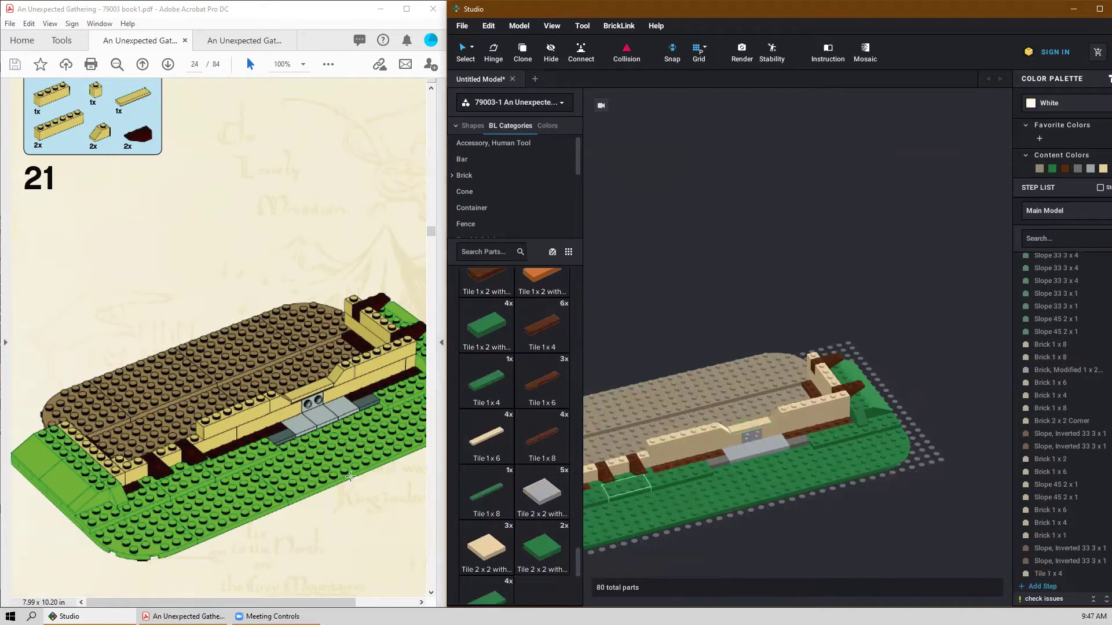
Bring up instruction step 22 and stack a tan Brick 2 x 2 on the left front corner of the walls.
scroll(349, 476, "down", 5)
scroll(312, 476, "up", 1)
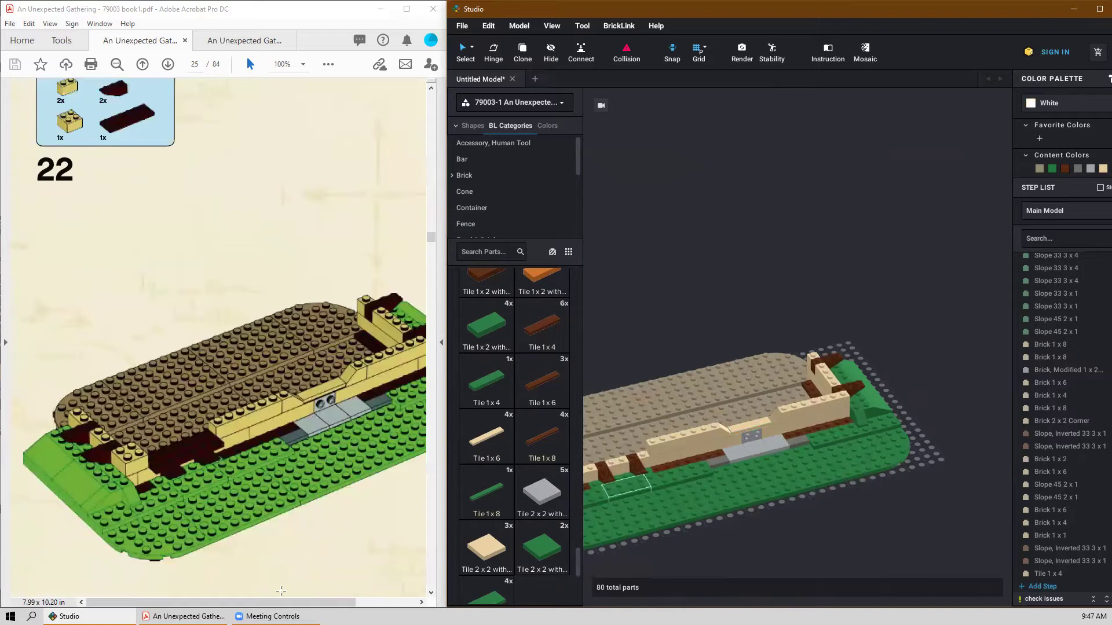
scroll(293, 421, "up", 1)
scroll(257, 260, "down", 5)
scroll(257, 260, "up", 5)
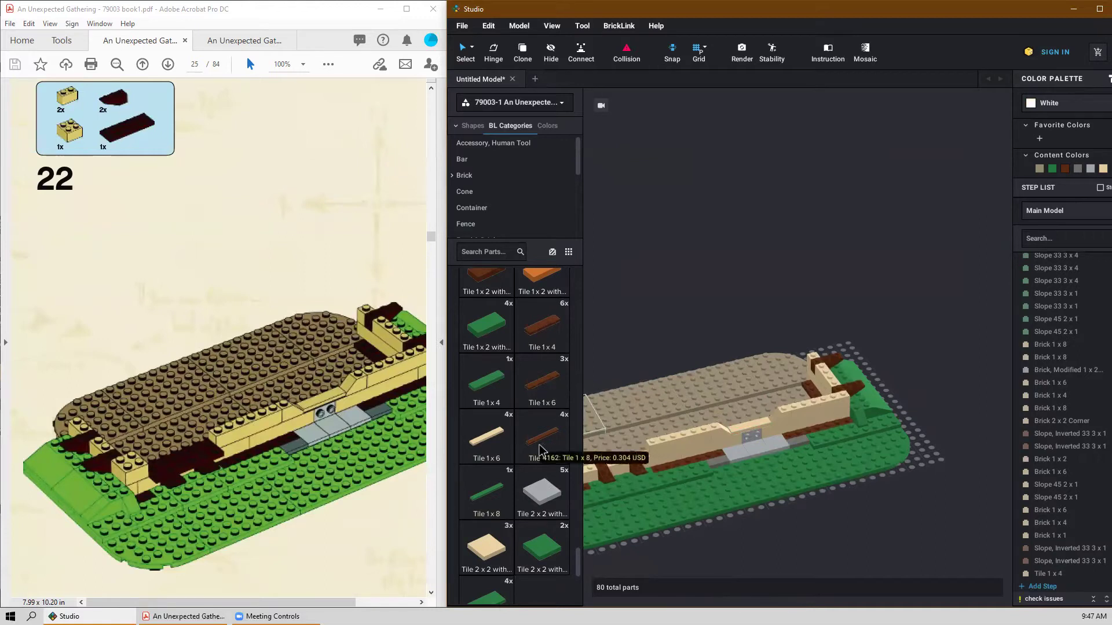
scroll(540, 445, "up", 2)
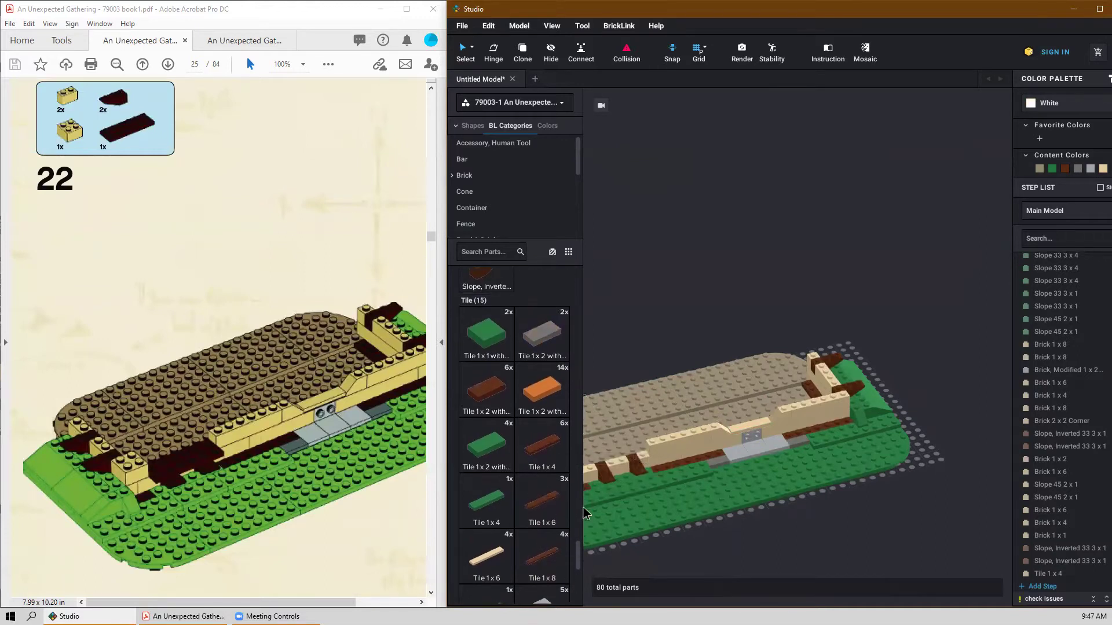
left_click_drag(579, 557, 587, 301)
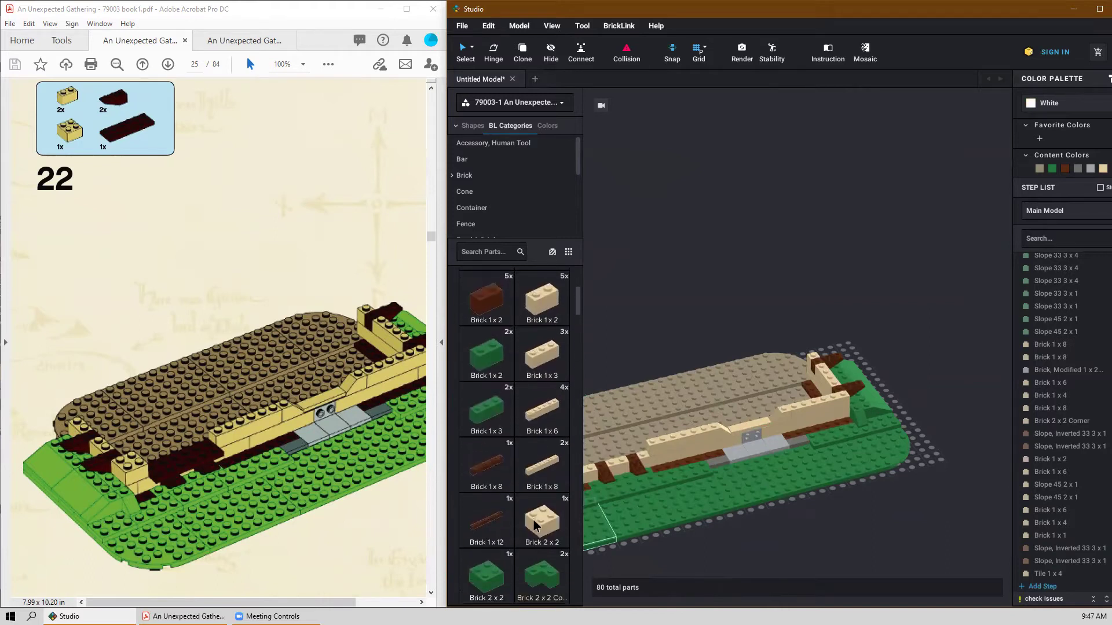
left_click_drag(534, 524, 678, 490)
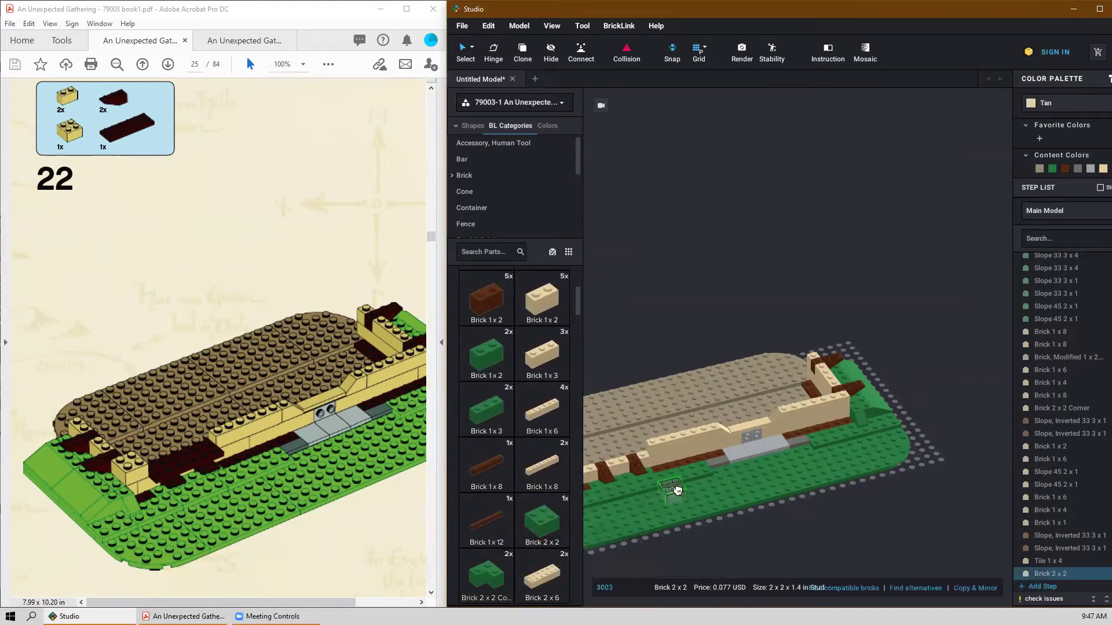
right_click_drag(673, 507, 725, 467)
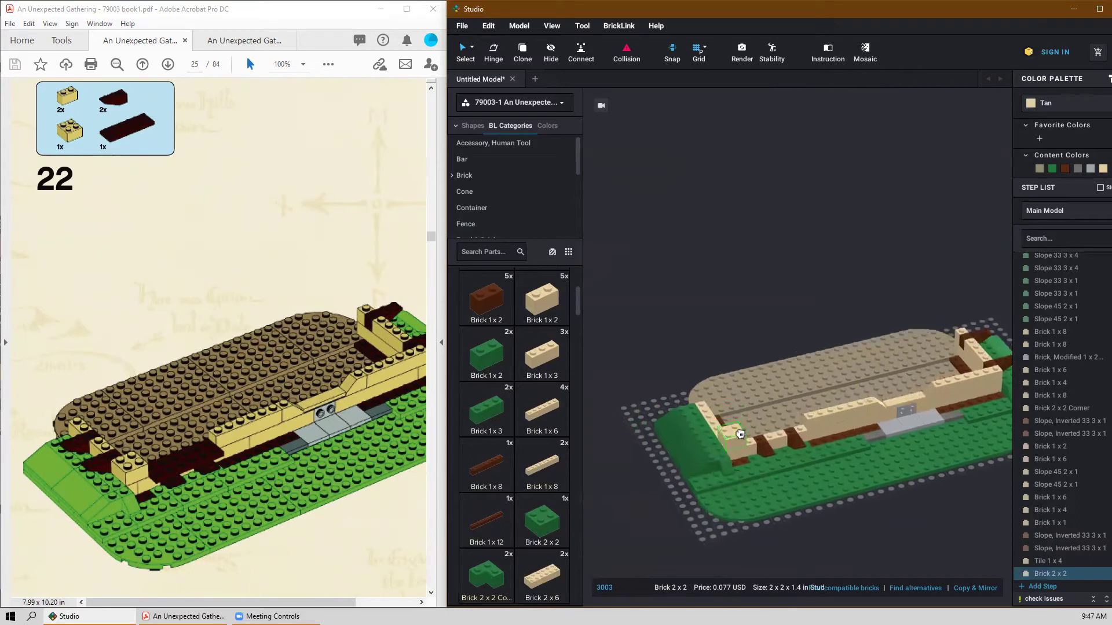
left_click_drag(739, 436, 724, 392)
key("Escape")
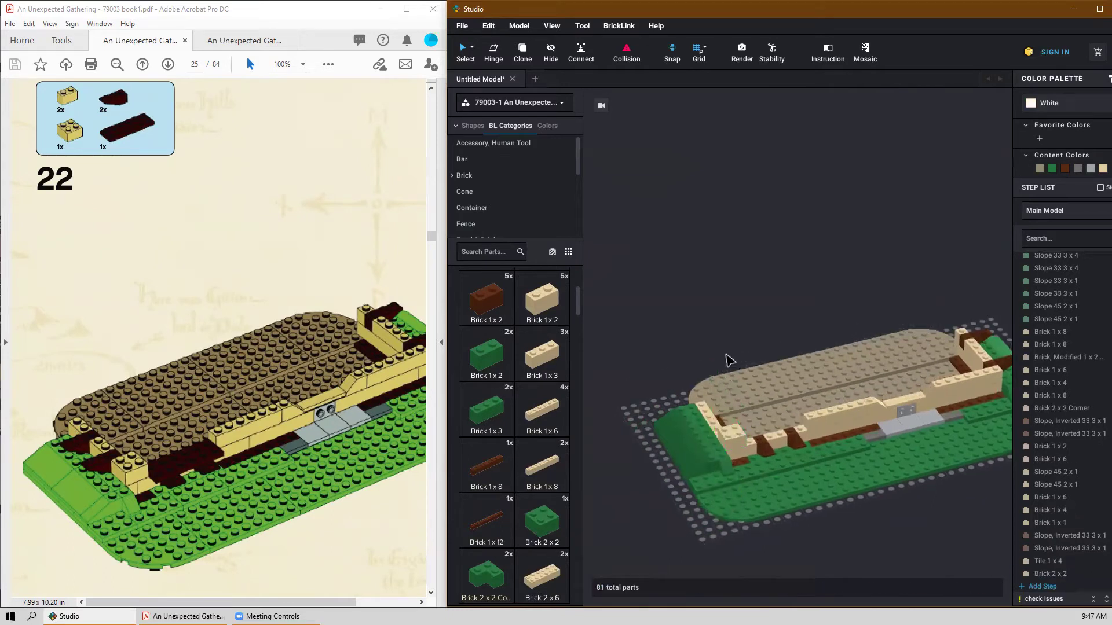
Stack two tan Brick 1 x 2 parts on the left end wall behind the 2 x 2 brick, leaving one-stud gaps between them.
scroll(690, 496, "up", 5)
right_click_drag(713, 469, 673, 412)
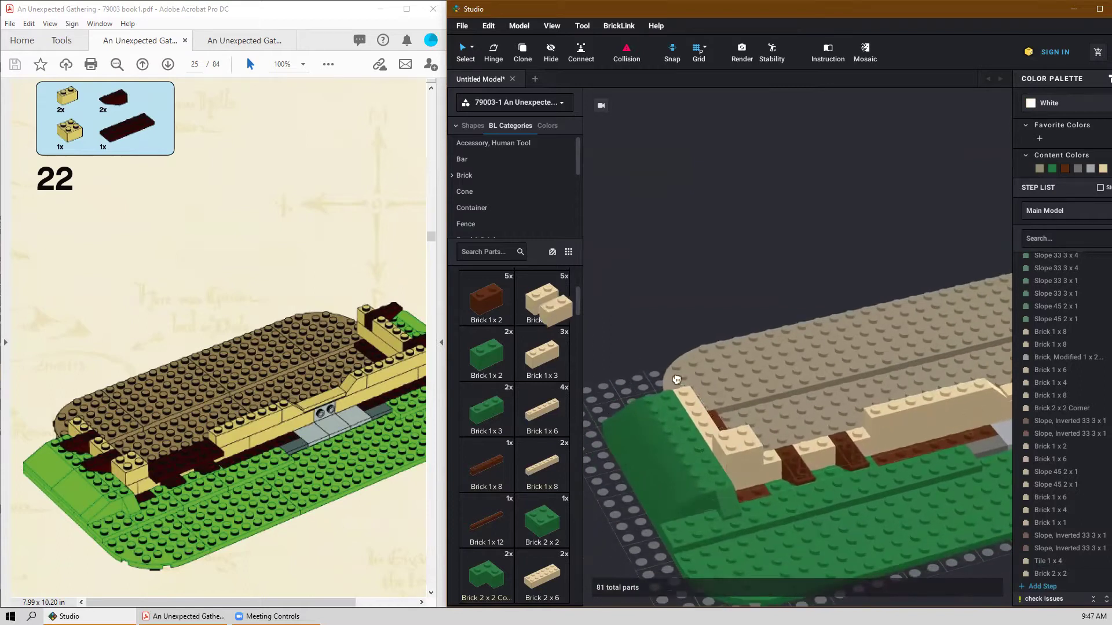
left_click_drag(676, 379, 704, 407)
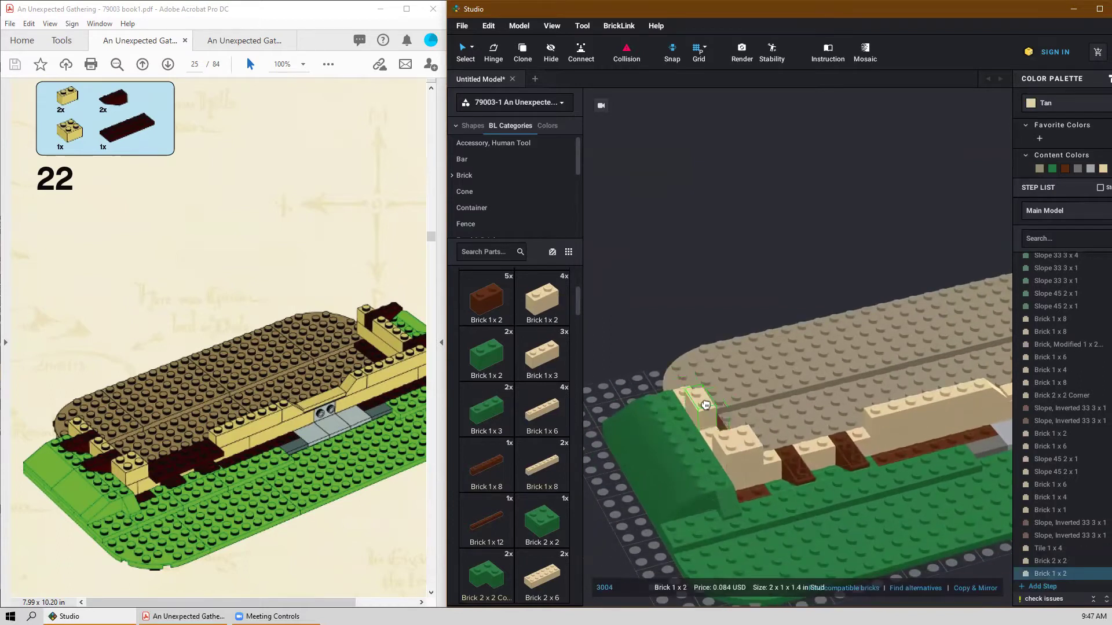
left_click(695, 393)
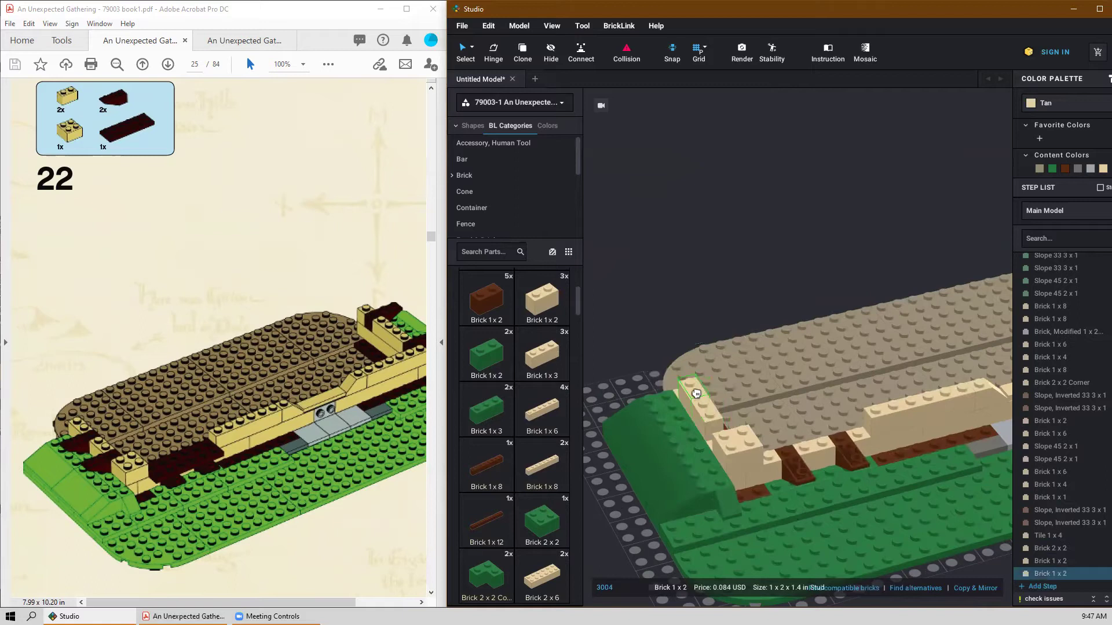
right_click_drag(695, 393, 721, 396)
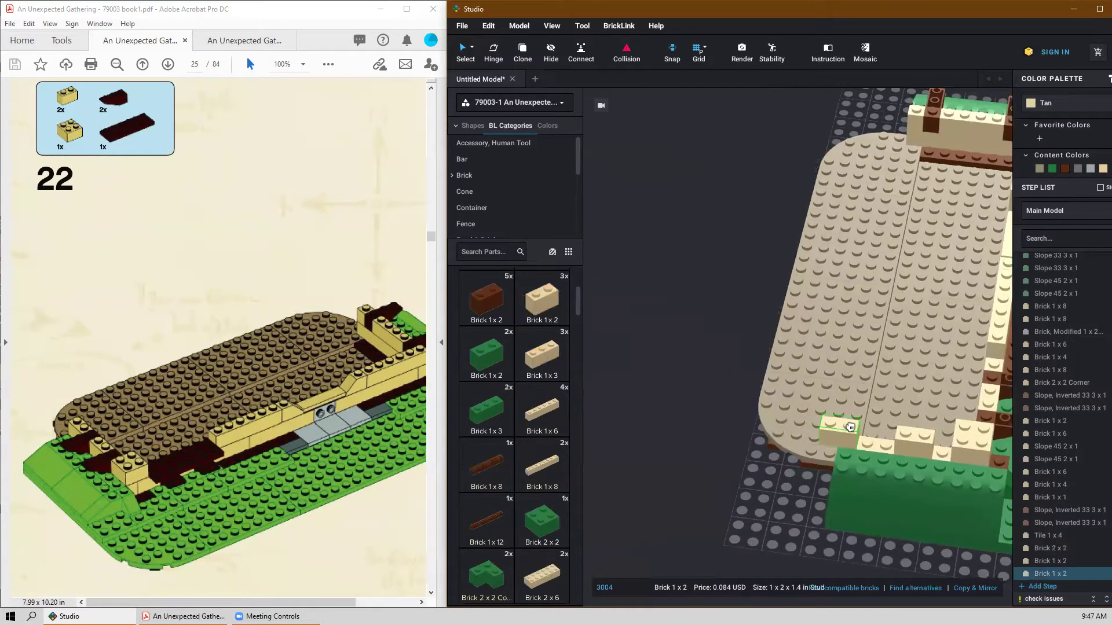
left_click(865, 434)
key("Escape")
Lay a Reddish Brown Plate 2 x 6 over the inverted slopes between the left 2 x 2 corner brick and the front wall.
right_click_drag(890, 386, 872, 375)
scroll(501, 476, "down", 10)
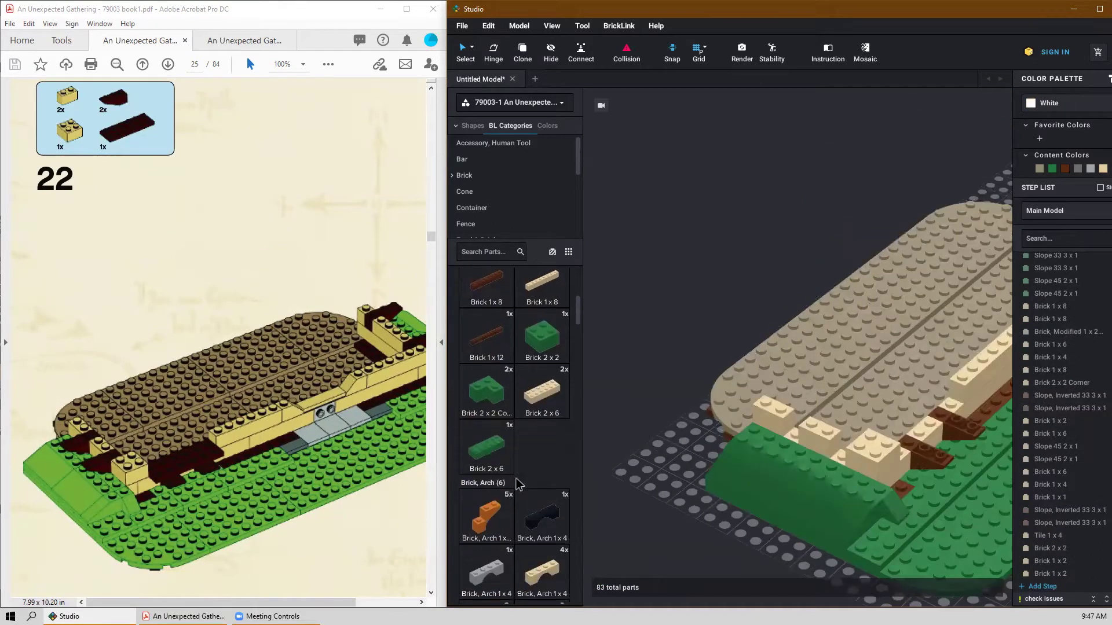
scroll(523, 491, "down", 10)
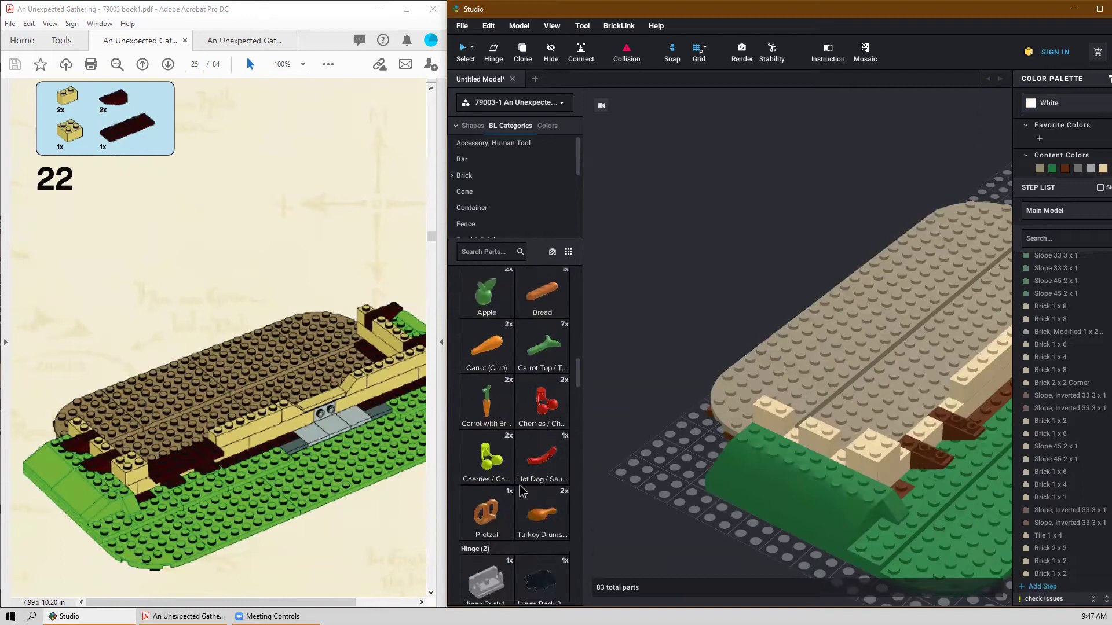
scroll(526, 515, "down", 8)
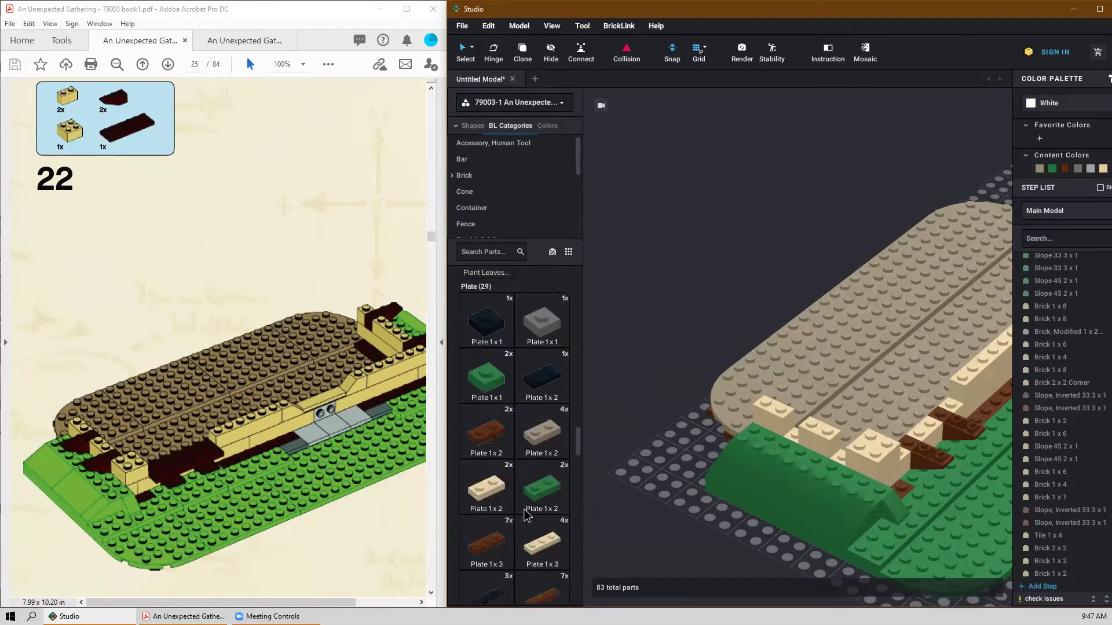
scroll(533, 519, "down", 3)
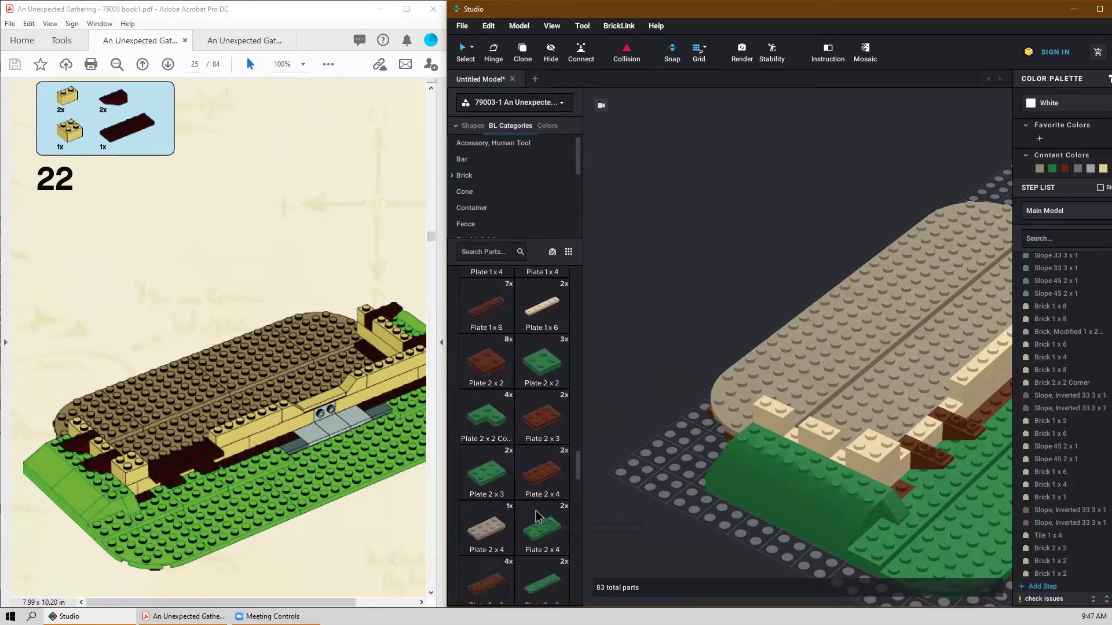
left_click_drag(502, 558, 940, 432)
right_click_drag(919, 384, 893, 362)
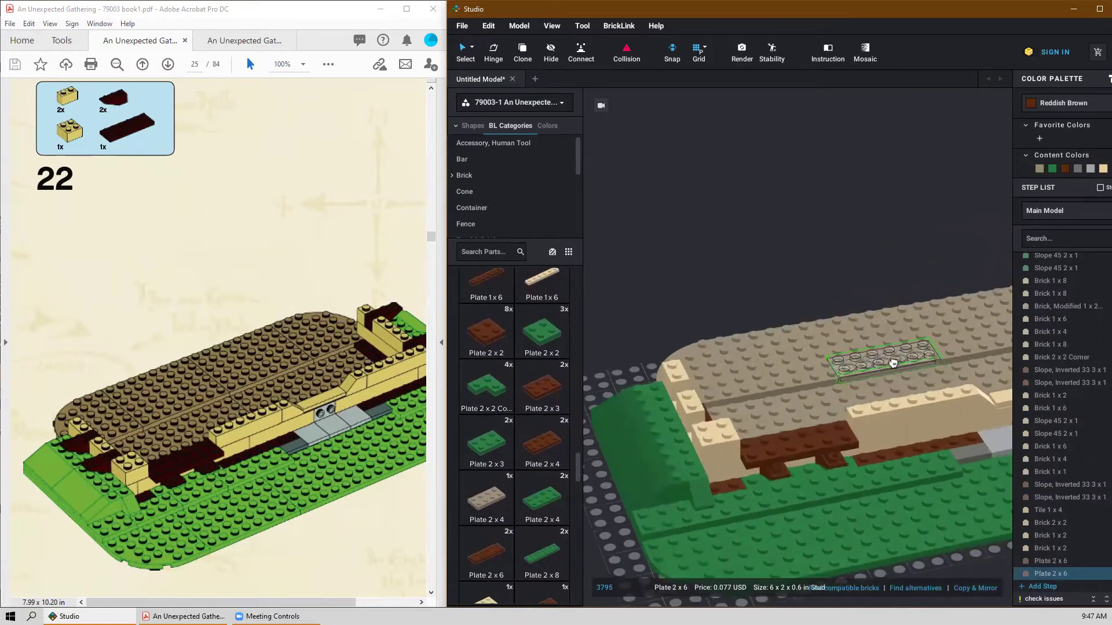
key("Escape")
Fill the two gaps in the left end wall with Reddish Brown Slope, Inverted 33 3 x 1 parts pointing outward.
scroll(508, 494, "down", 10)
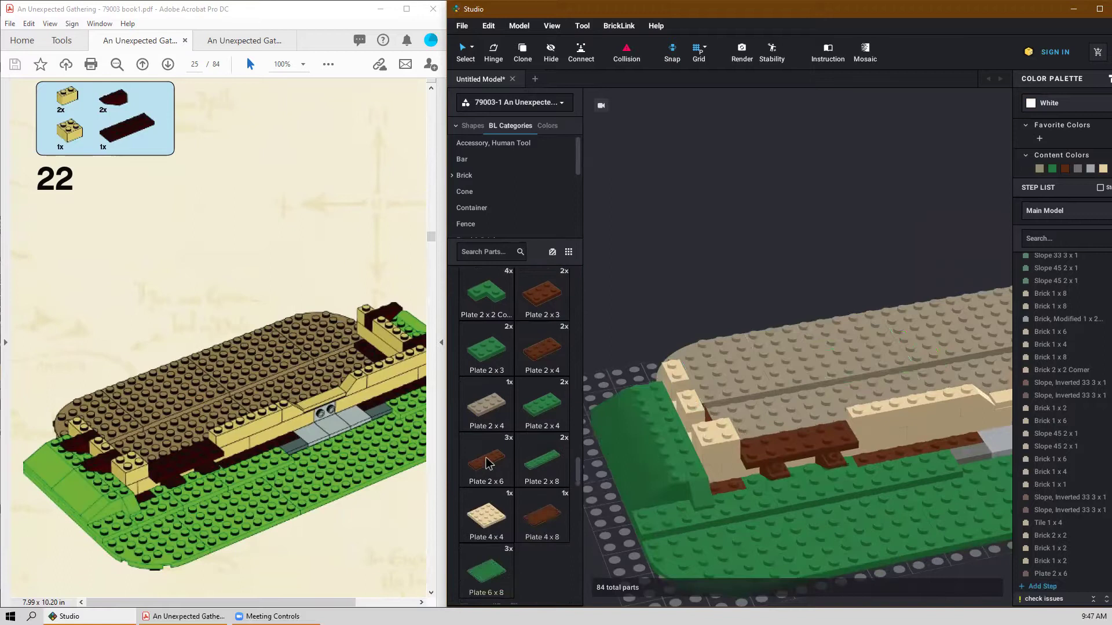
scroll(508, 494, "down", 5)
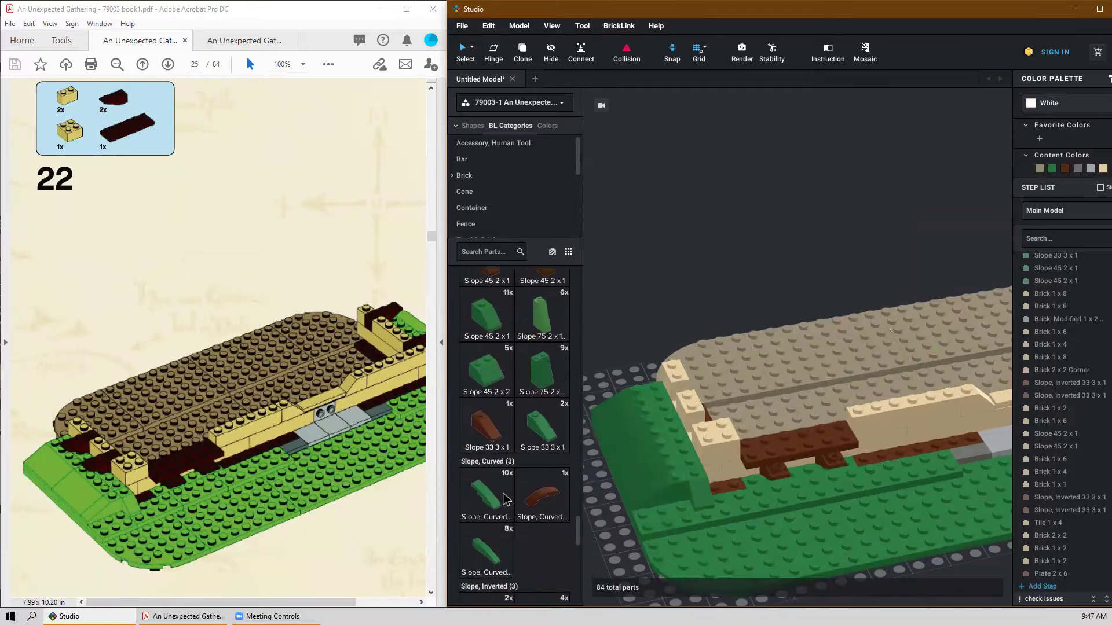
scroll(499, 524, "down", 4)
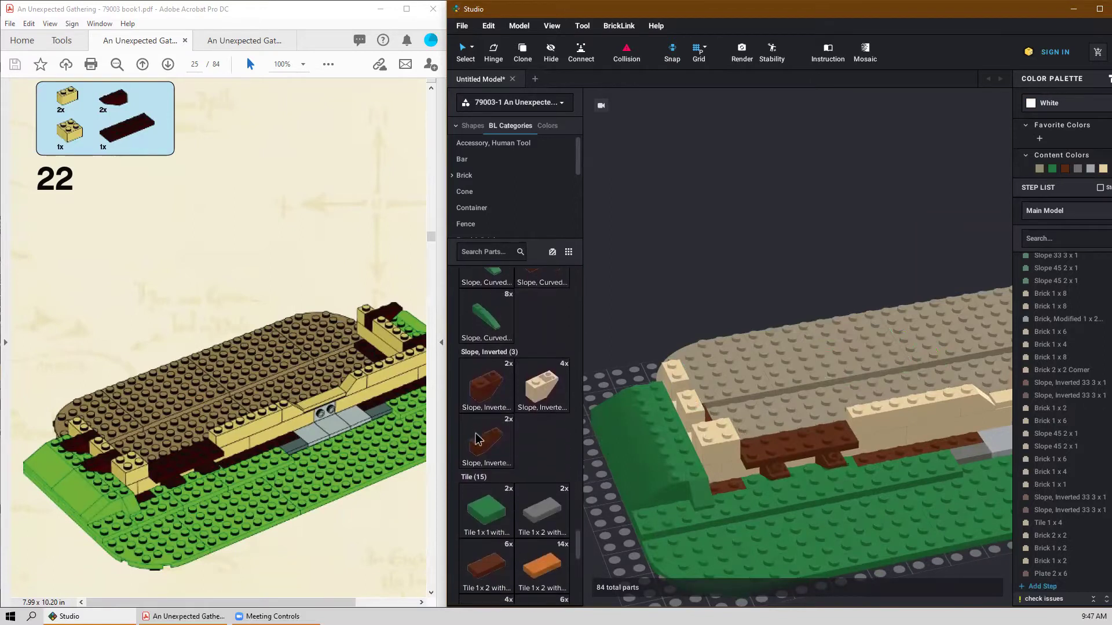
left_click_drag(487, 437, 769, 415)
mouse_move(692, 390)
left_mouse_down()
mouse_move(656, 384)
mouse_move(689, 397)
mouse_move(678, 386)
left_mouse_up()
left_click(681, 386)
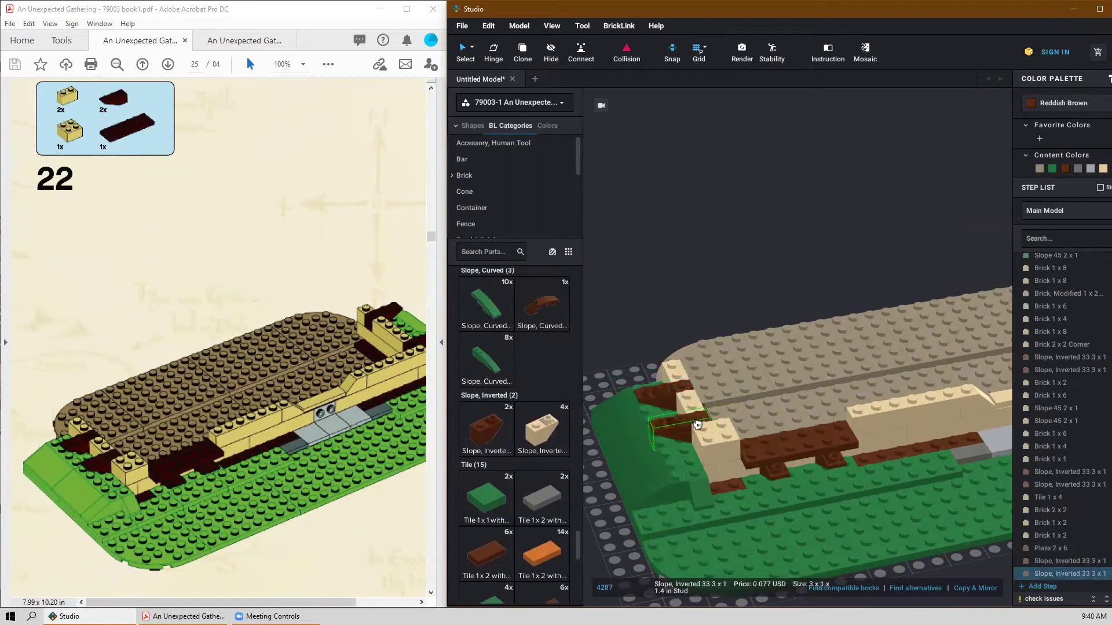
key("Escape")
Bring up instruction step 23 and stack a tan Brick 1 x 8 along the top of the right end wall.
scroll(732, 320, "down", 4)
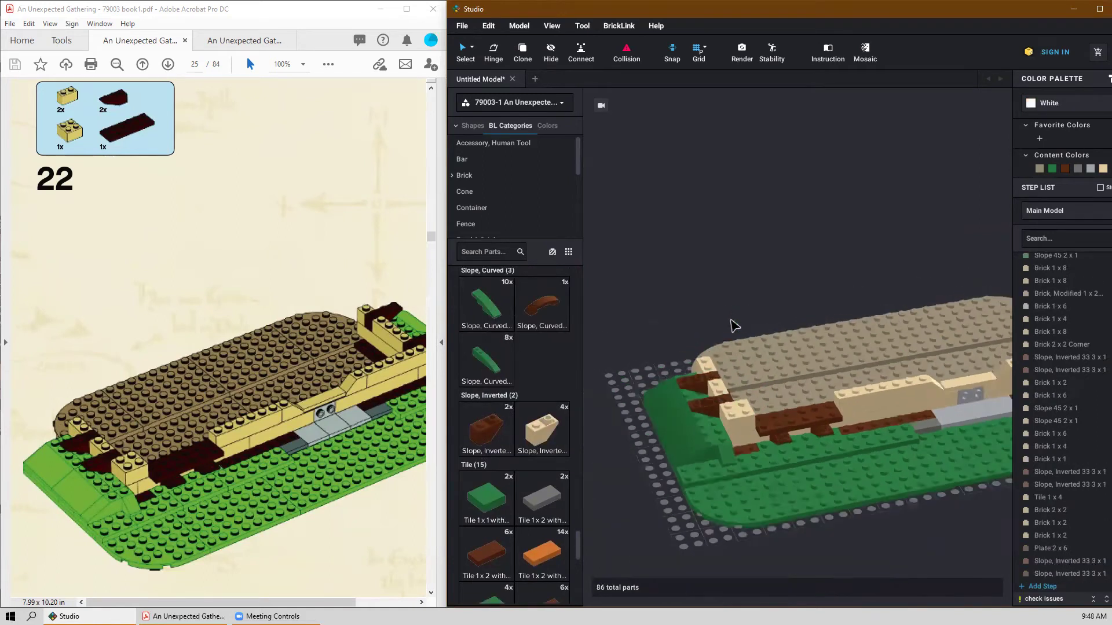
middle_click_drag(888, 487, 837, 488)
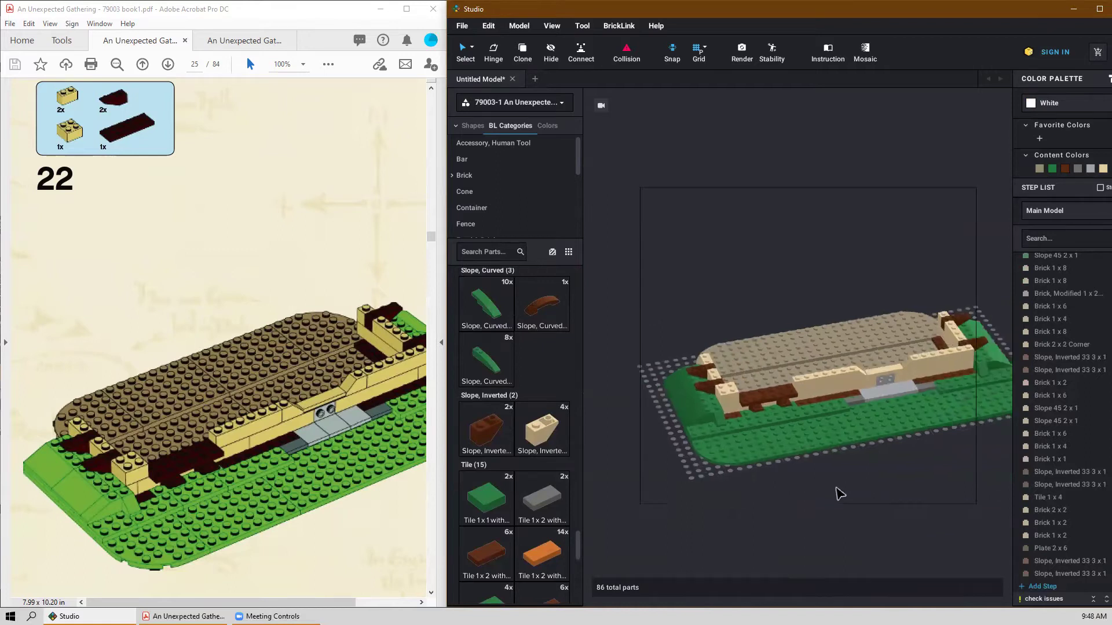
scroll(253, 423, "down", 10)
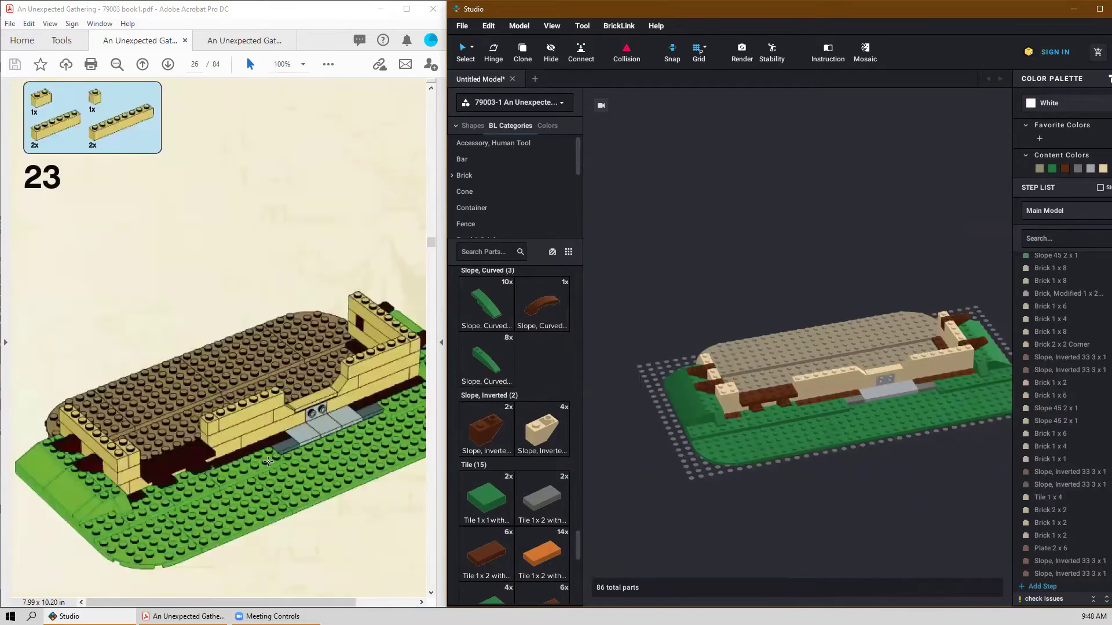
scroll(269, 462, "up", 2)
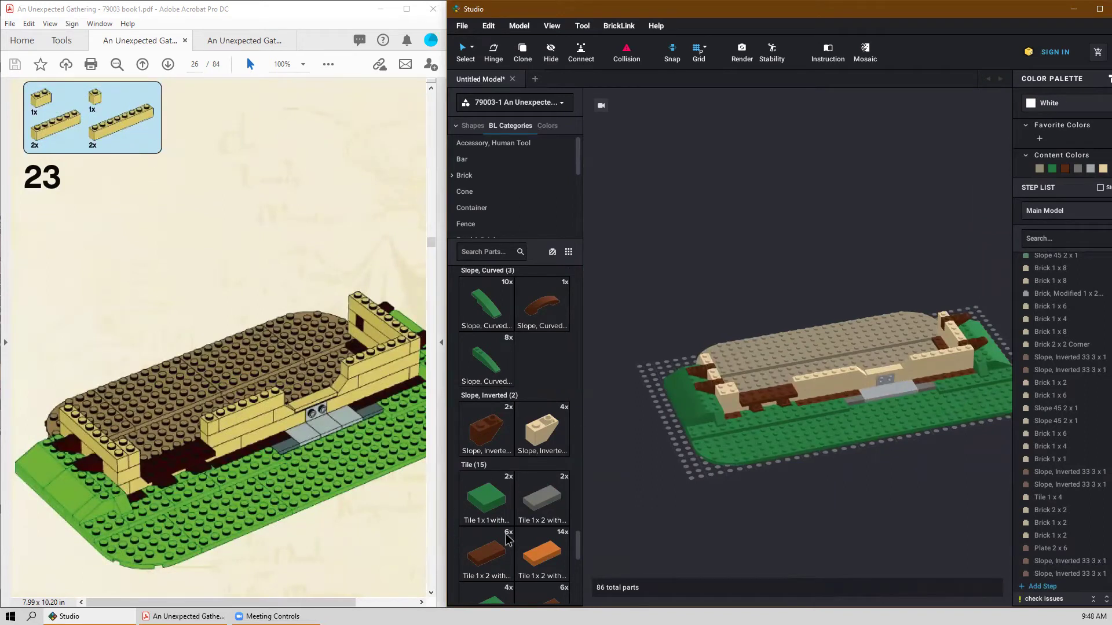
left_click_drag(578, 559, 586, 313)
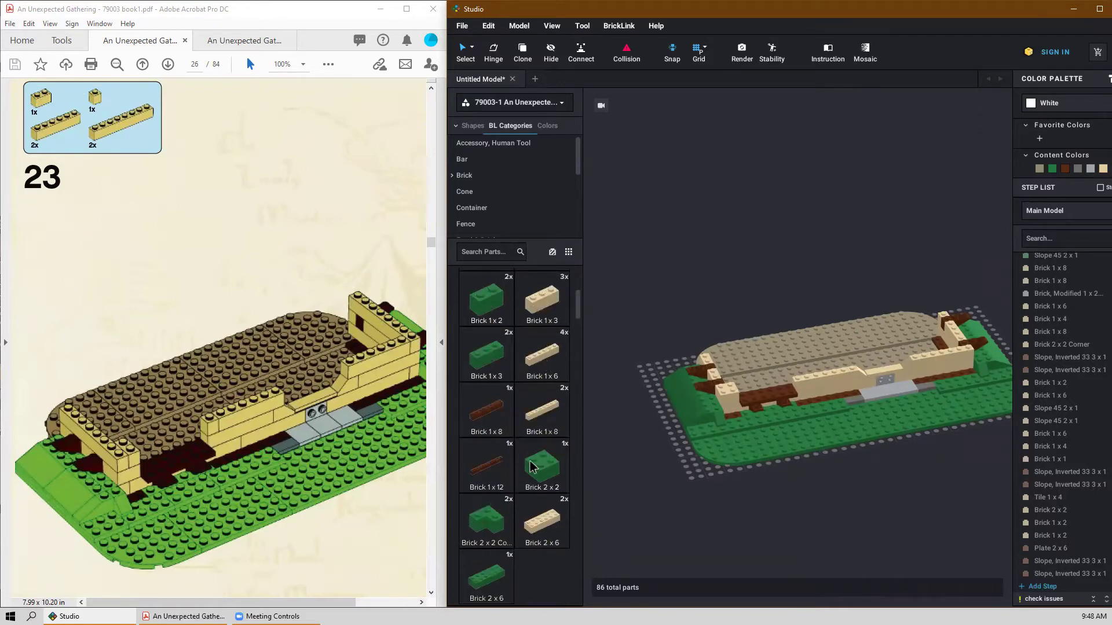
scroll(532, 466, "down", 1)
left_click_drag(550, 399, 919, 367)
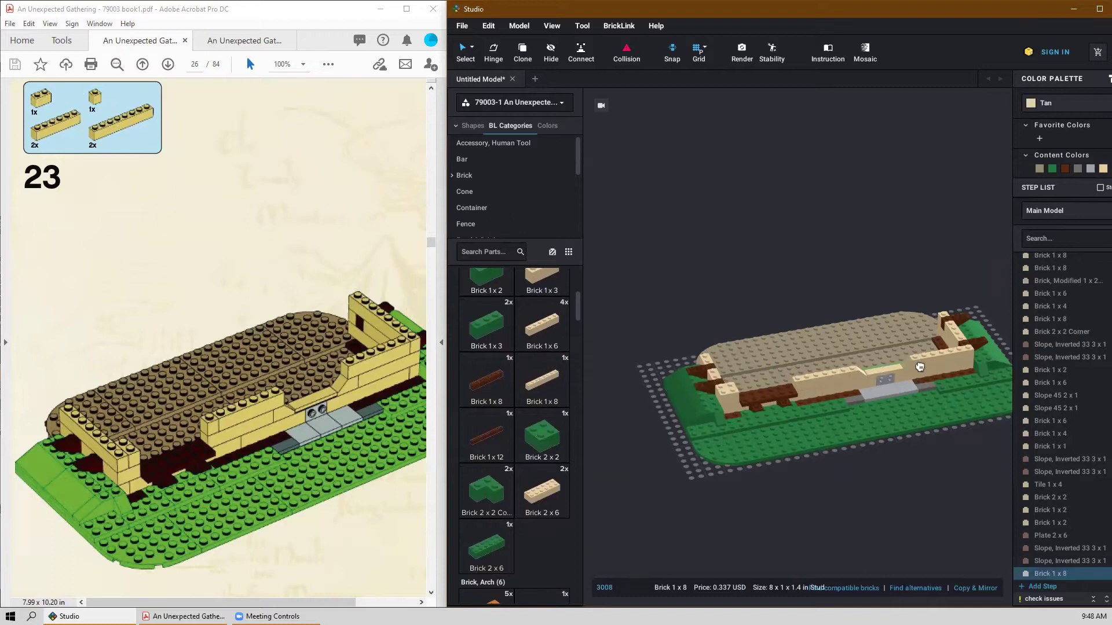
scroll(973, 351, "up", 2)
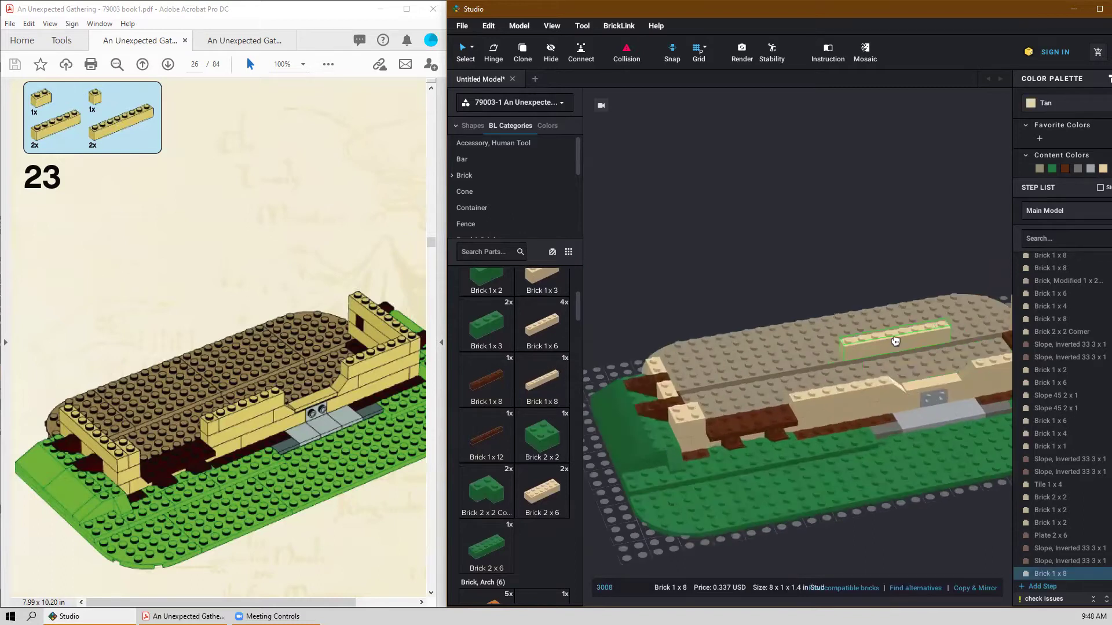
middle_click_drag(880, 340, 729, 360)
key("Right")
left_click(804, 361)
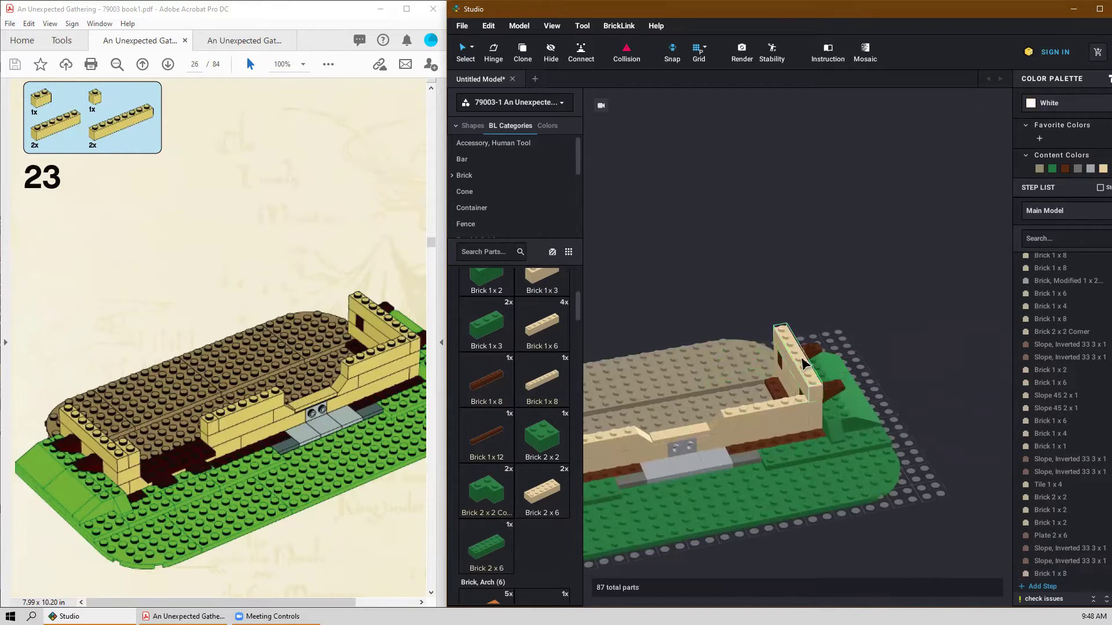
Stack a tan Brick 1 x 6 on the right section of the front wall, butted against the end wall's 1 x 8 brick.
left_click(547, 328)
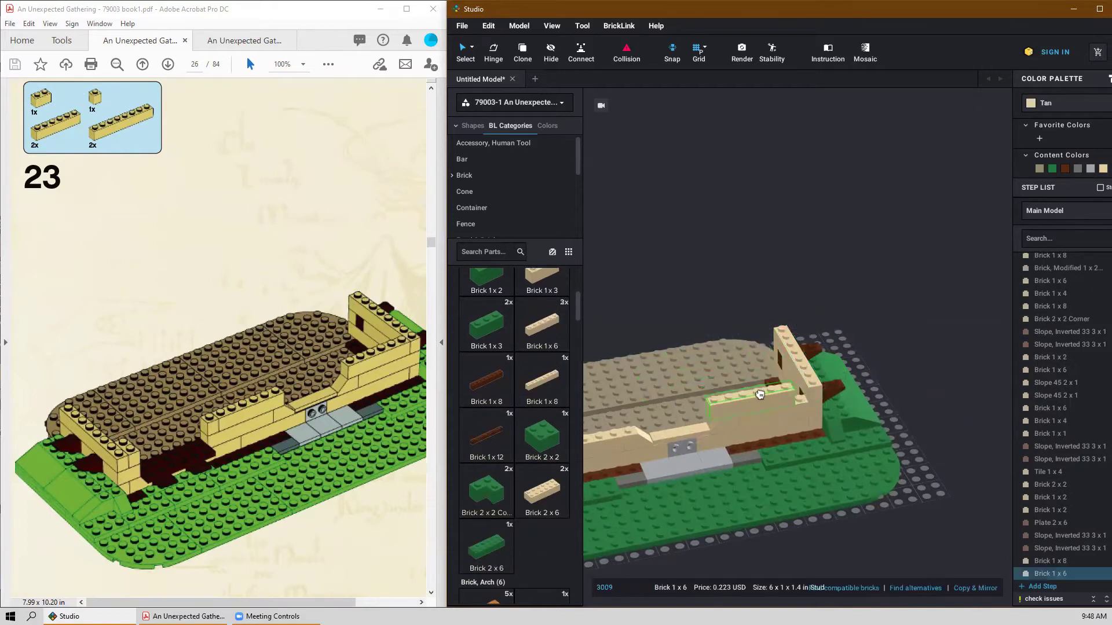
left_click(770, 391)
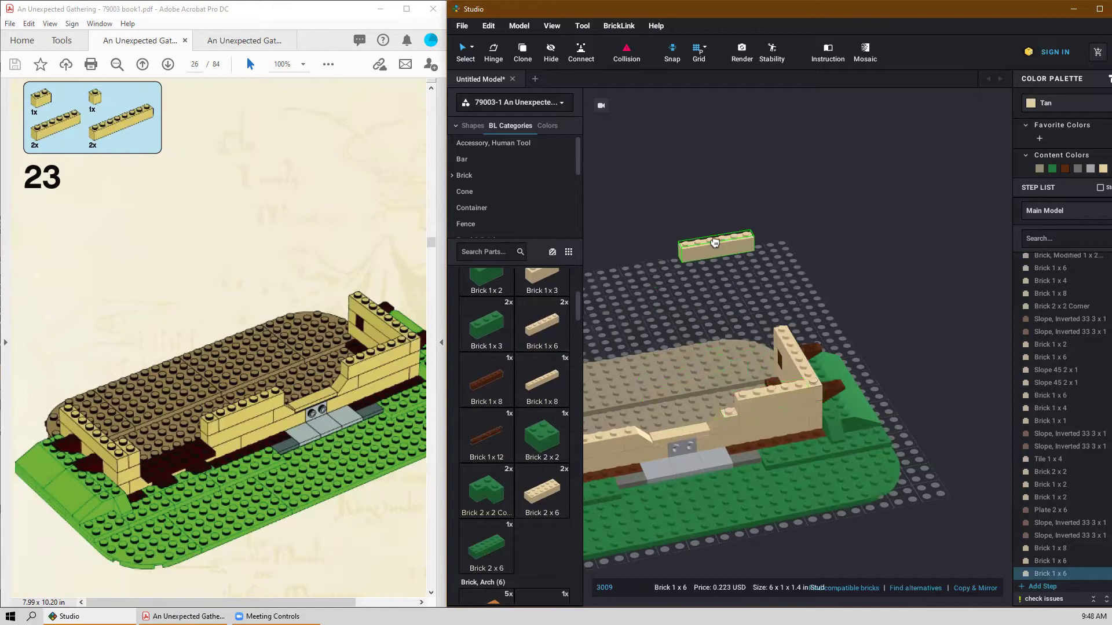
key("Escape")
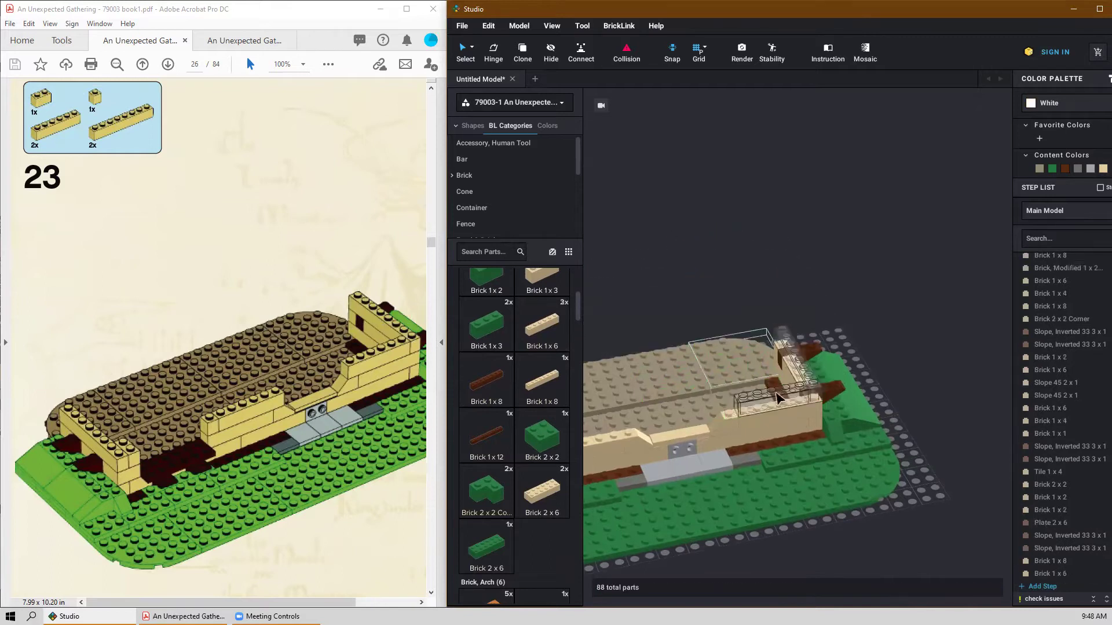
left_click(763, 406)
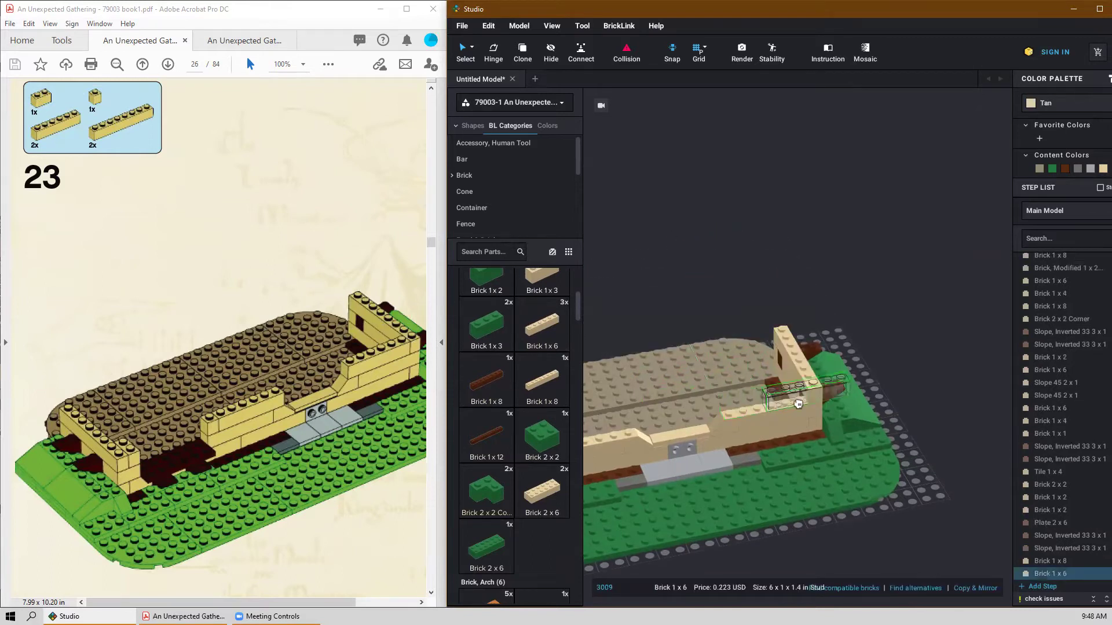
left_click_drag(780, 404, 759, 414)
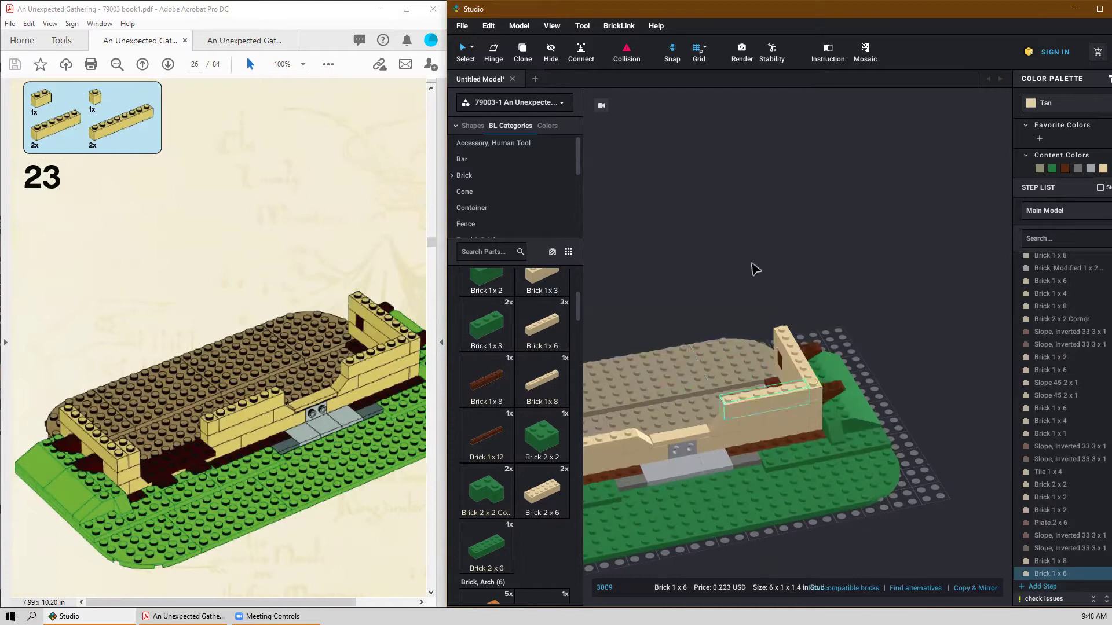
left_click(772, 204)
Stack a tan Brick 1 x 6 on the left section of the front wall, leaving its outermost left stud free.
middle_click_drag(687, 331, 795, 292)
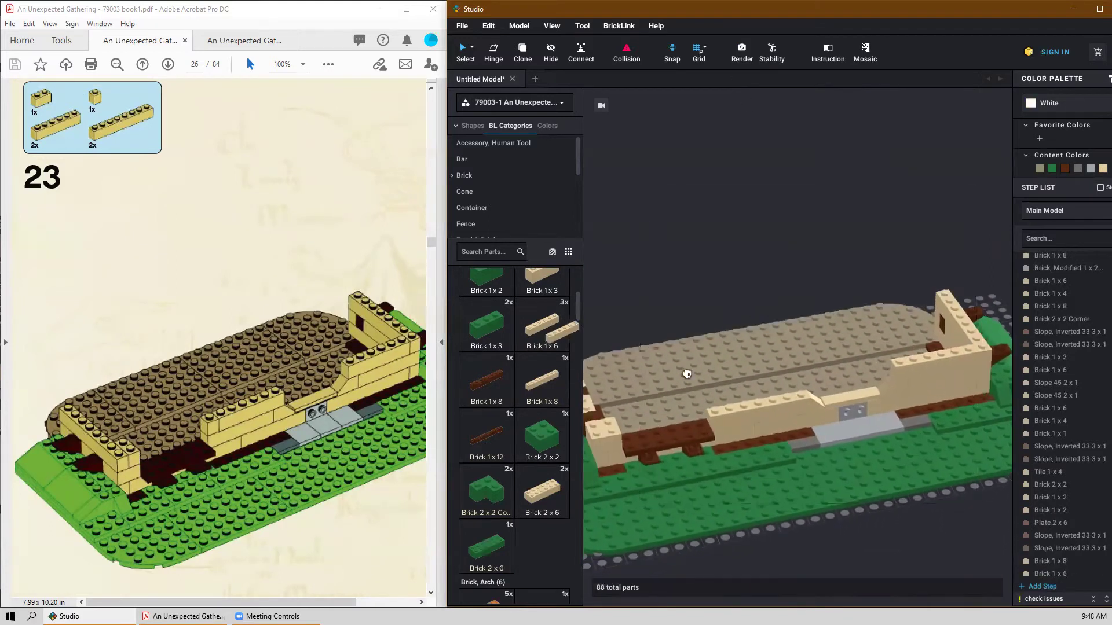
left_click(771, 386)
key("Escape")
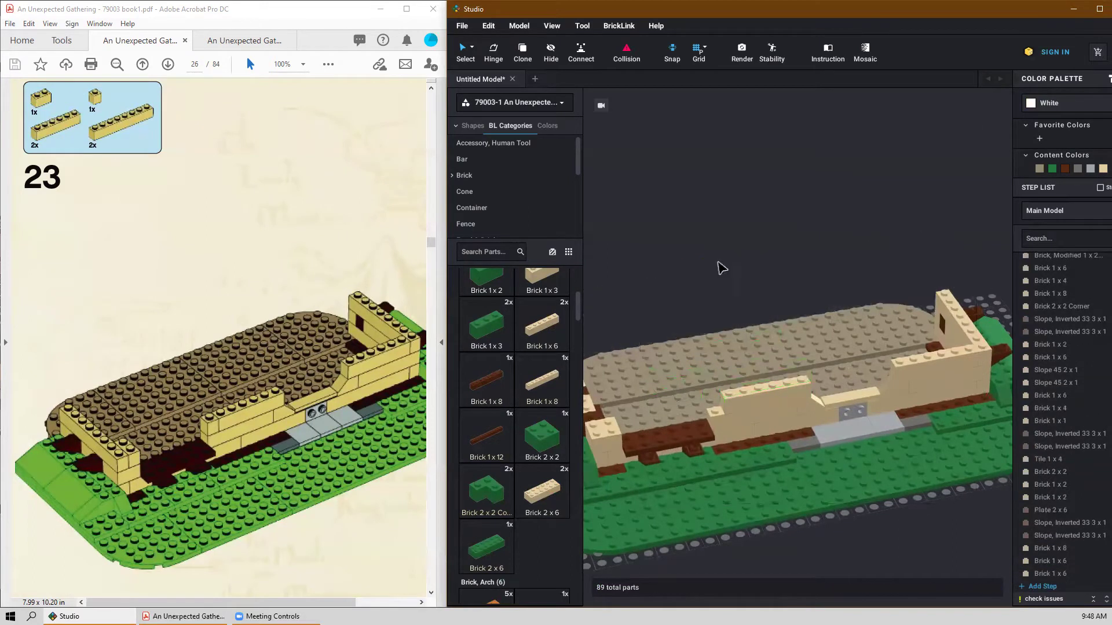
Fill the free stud at the left end of the front wall's left section with a tan Brick 1 x 1.
scroll(488, 394, "up", 5)
left_click(487, 285)
left_click(684, 423)
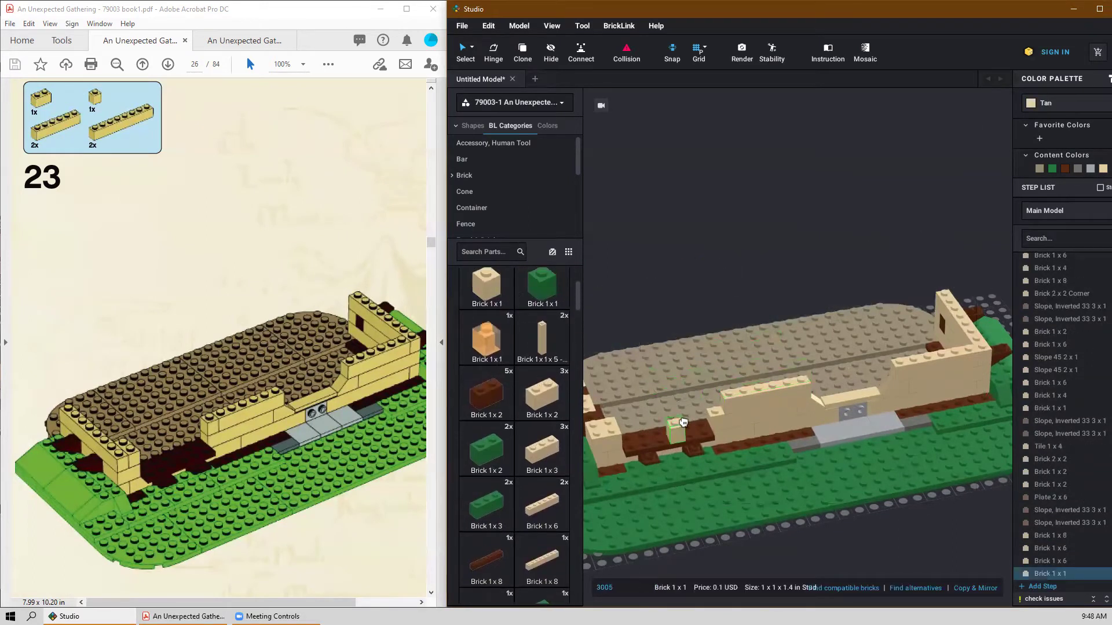
left_click(723, 405)
right_click_drag(715, 321, 719, 323)
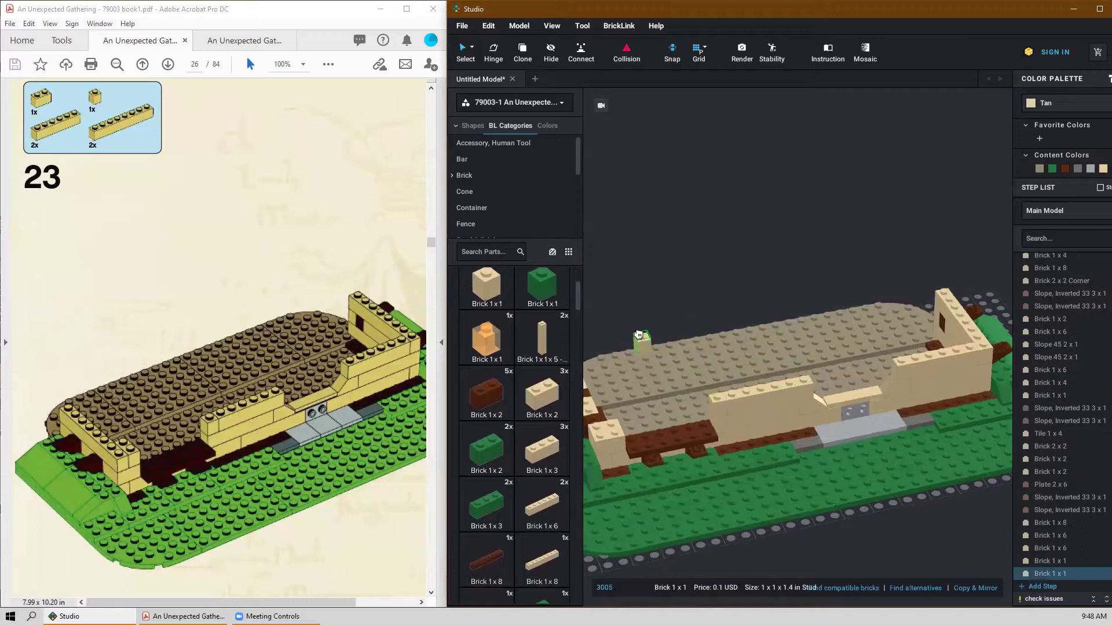
key("Escape")
Stack a tan Brick 1 x 8 along the left end wall, spanning its bricks and the two inverted slopes.
right_click_drag(637, 337, 670, 342)
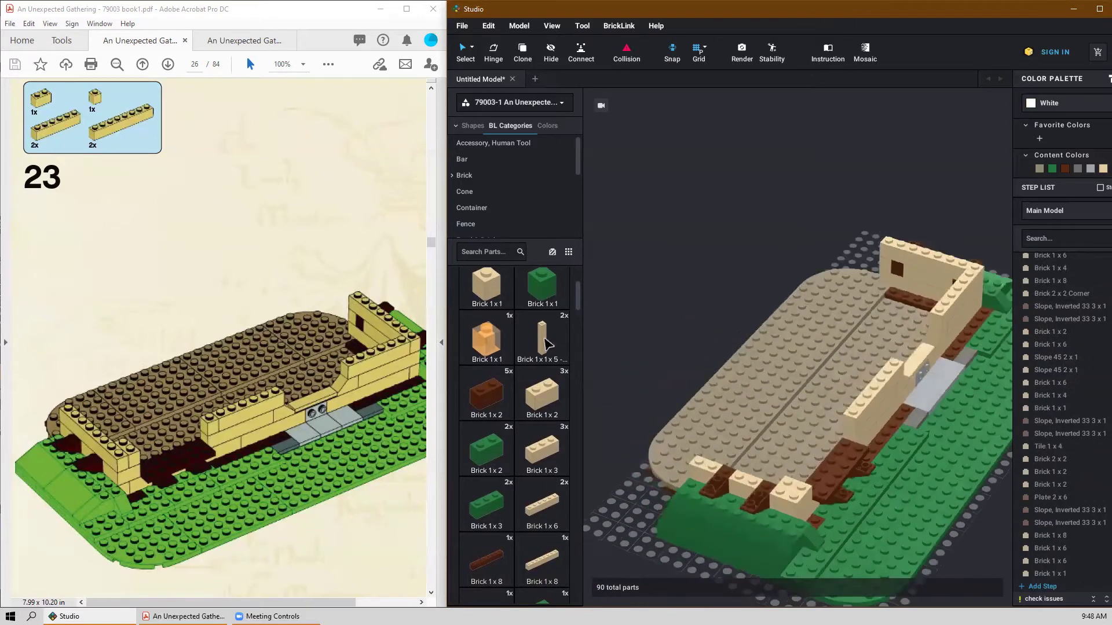
left_click(554, 557)
left_click(688, 456)
key("Right")
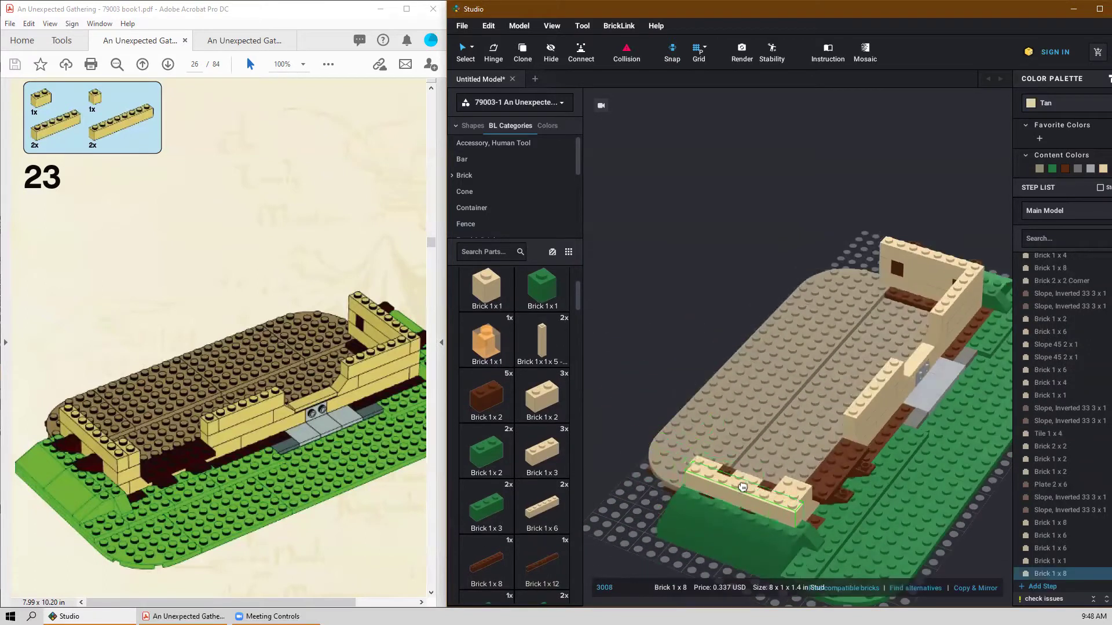
left_click(746, 470)
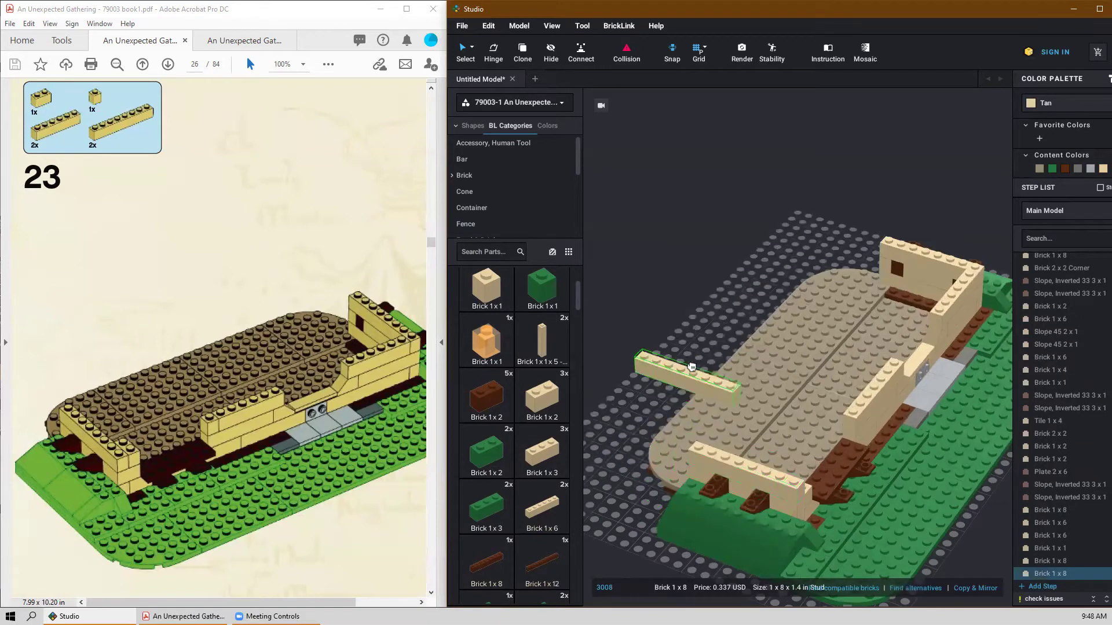
key("Escape")
Place a tan Brick 1 x 2 on the remaining studs of the left 2 x 2 corner brick, inside the 1 x 8.
right_click_drag(688, 365, 624, 380)
left_click(557, 396)
right_click_drag(725, 383, 692, 383)
middle_click_drag(644, 455, 705, 480)
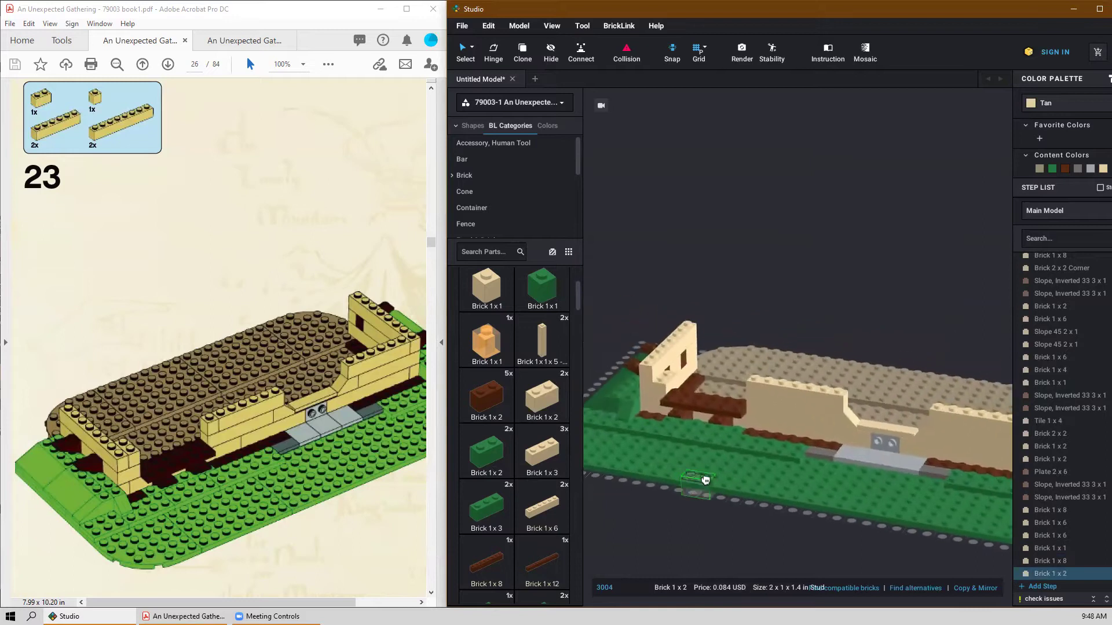
scroll(666, 379, "up", 3)
right_click_drag(675, 381, 640, 371)
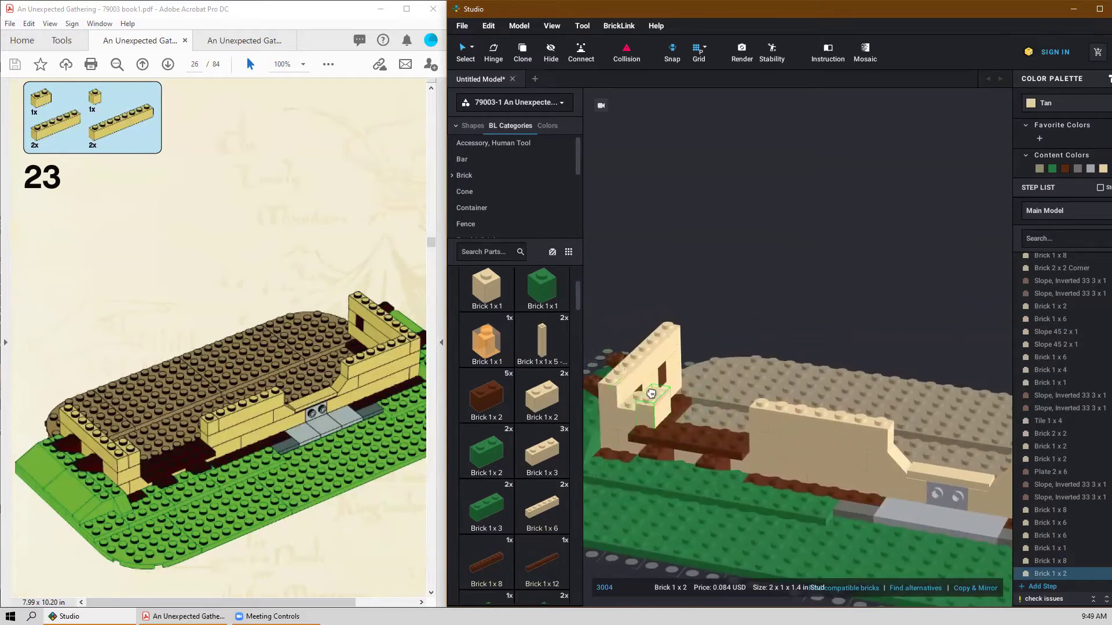
left_click(637, 382)
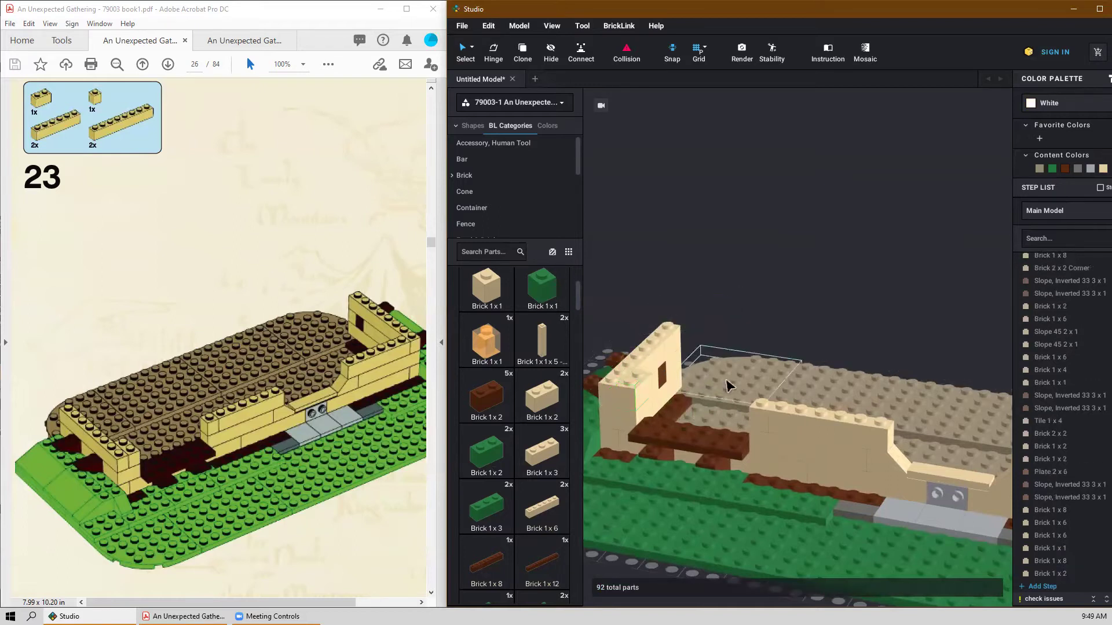
right_click_drag(728, 361, 833, 310)
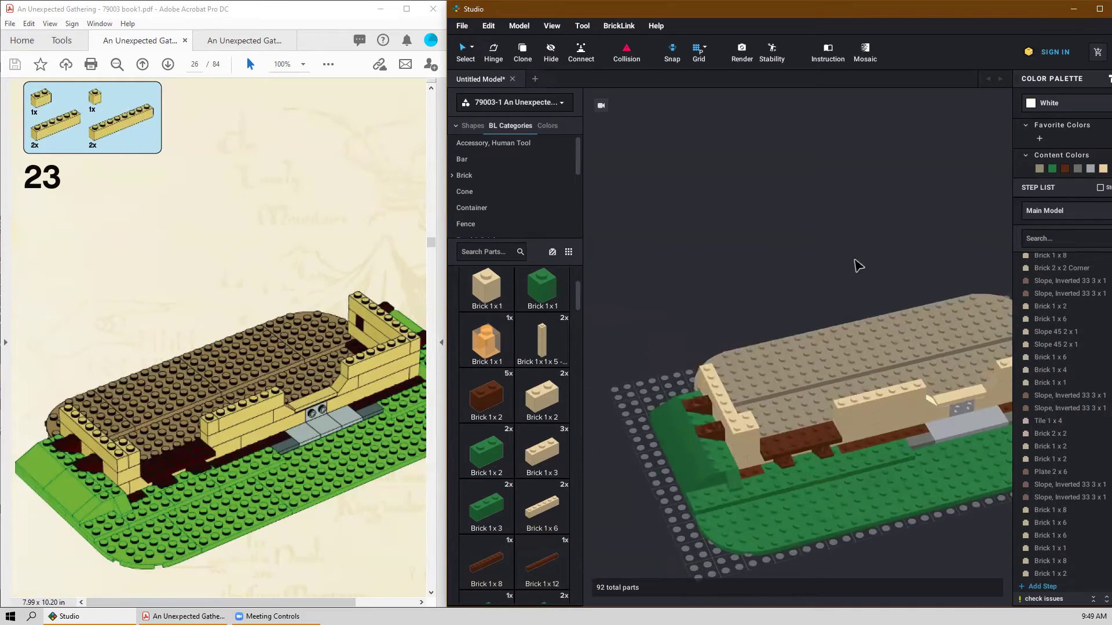
scroll(832, 248, "down", 5)
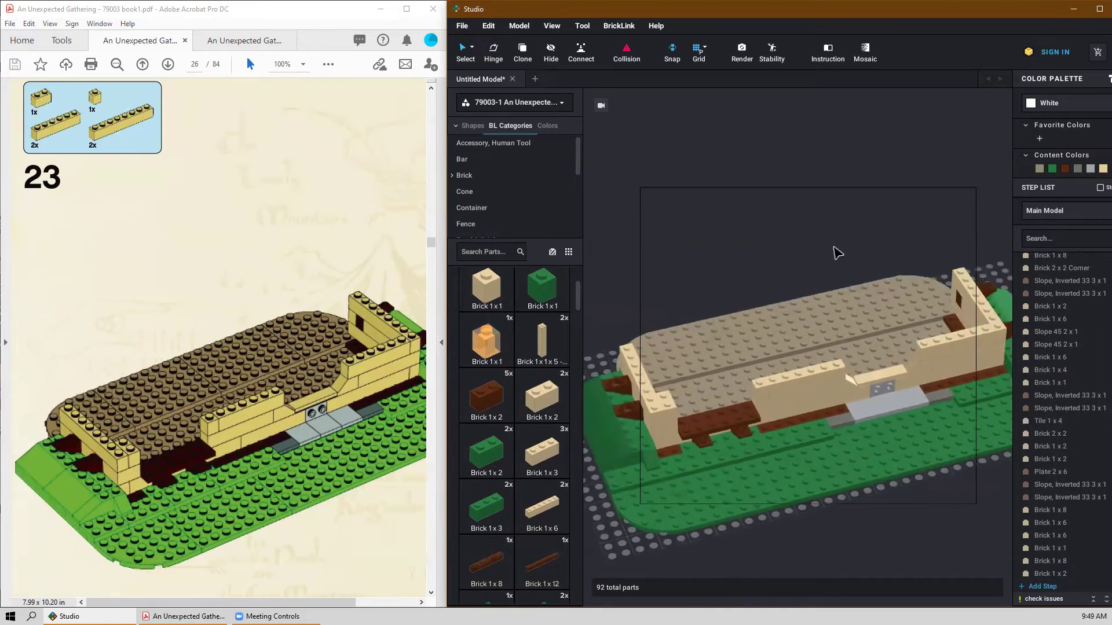
right_click_drag(844, 372, 875, 453)
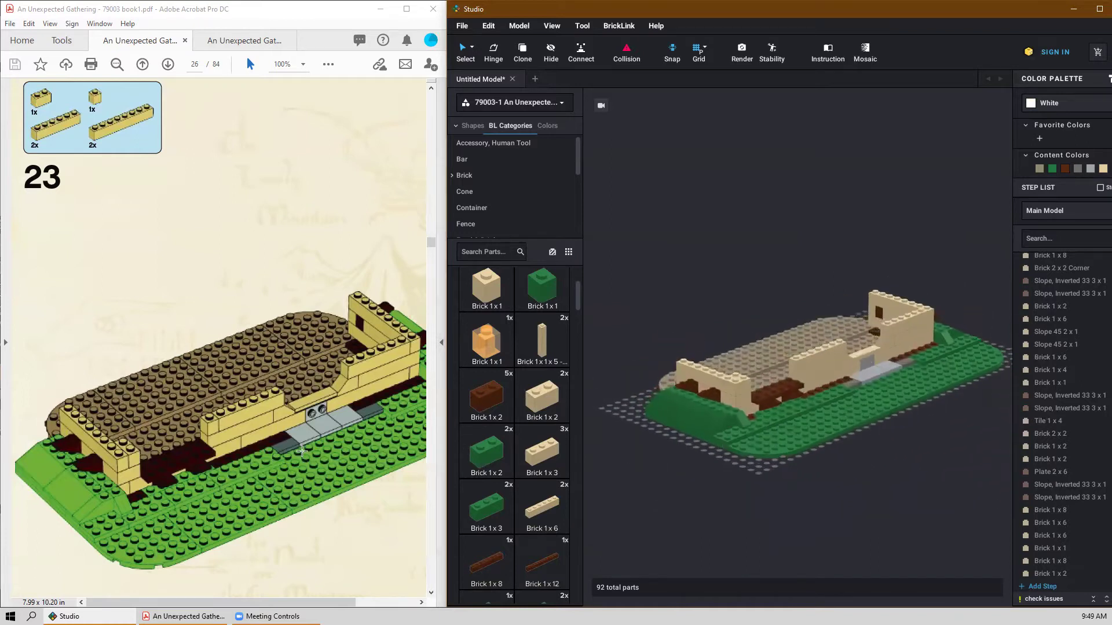
Following step 24, place a tan Brick 1 x 6 in the front wall's gap, inside the reddish brown section and against the corner column.
scroll(233, 371, "down", 1)
scroll(254, 425, "down", 1)
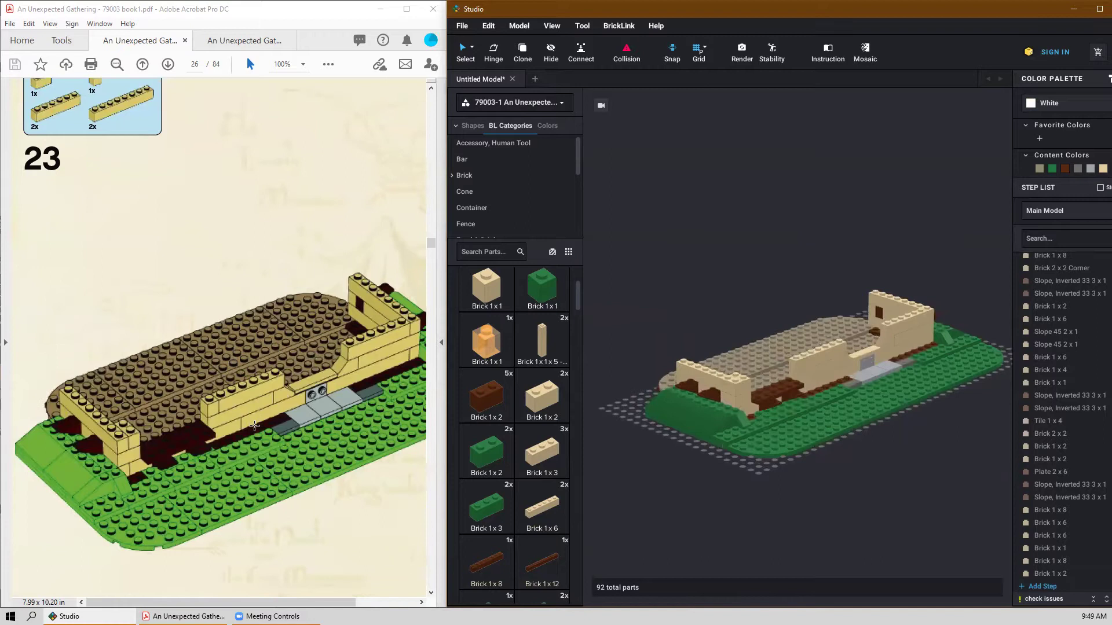
scroll(240, 395, "up", 1)
scroll(241, 395, "down", 10)
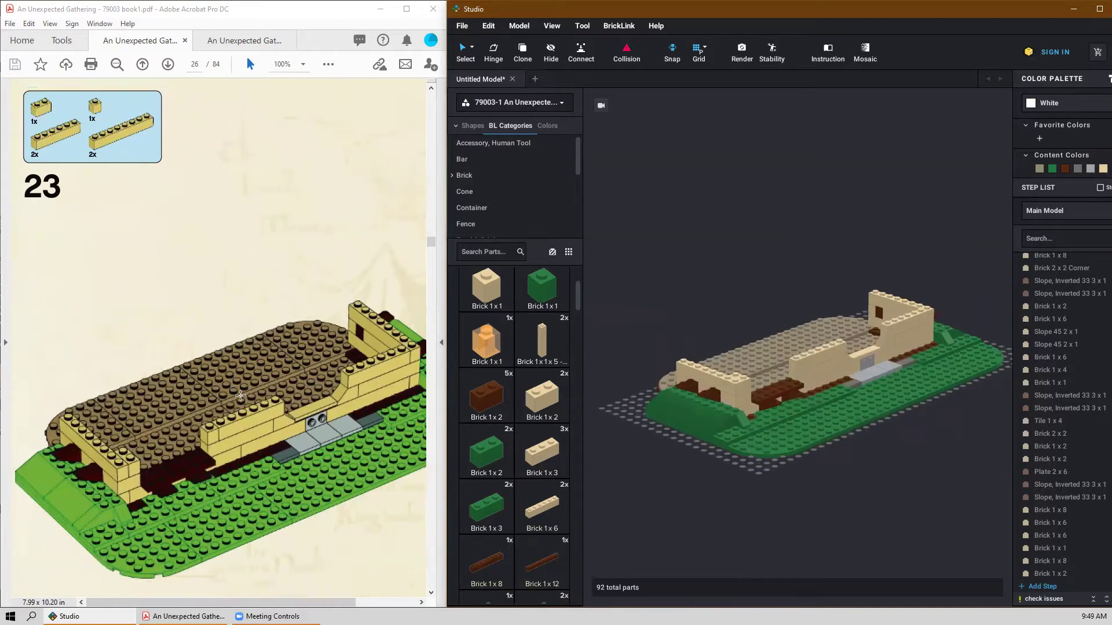
scroll(233, 413, "up", 1)
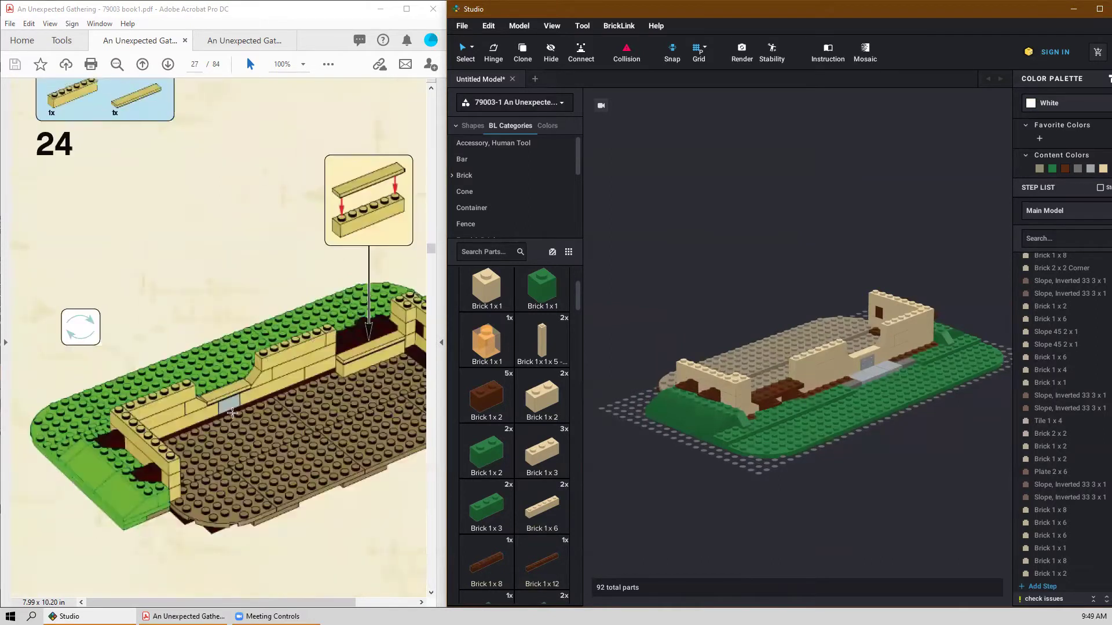
right_click_drag(706, 460, 806, 474)
scroll(867, 302, "up", 5)
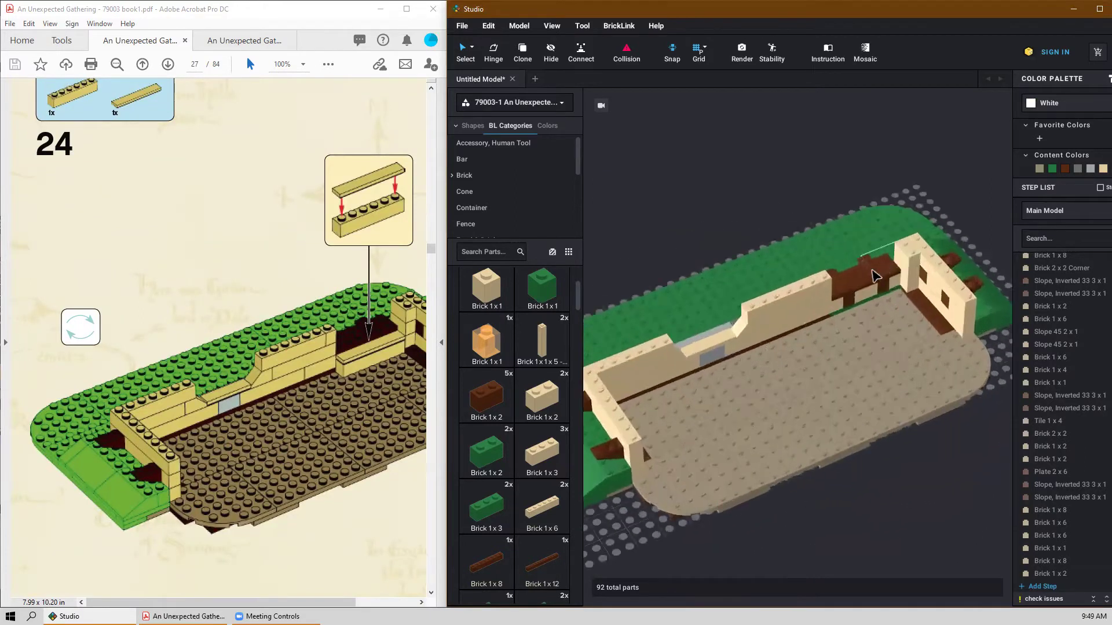
scroll(895, 410, "up", 4)
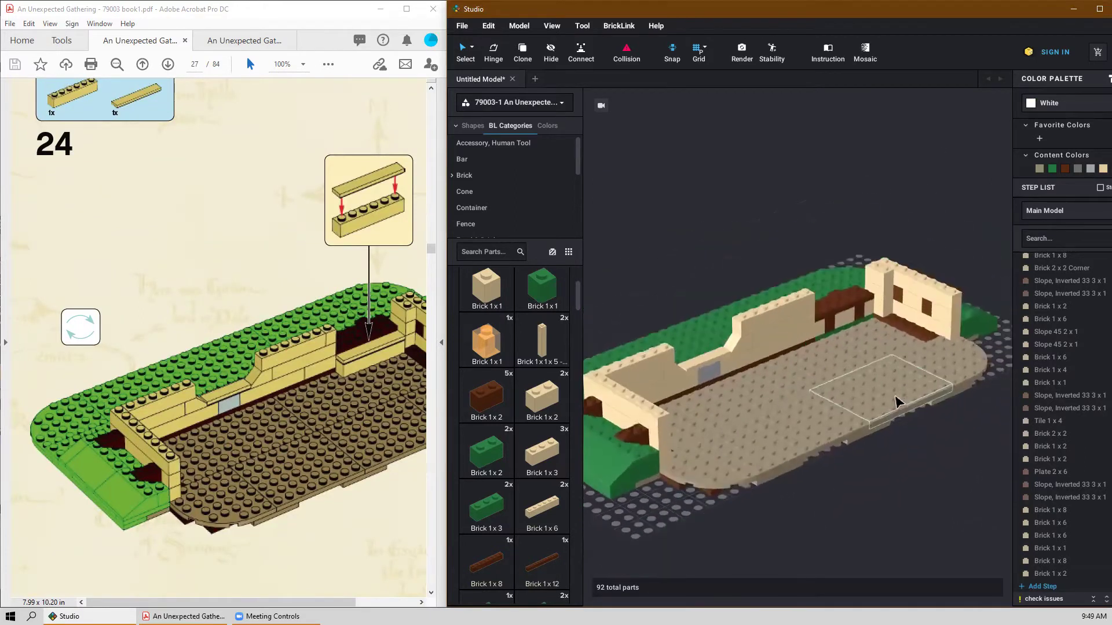
middle_click_drag(900, 354, 758, 432)
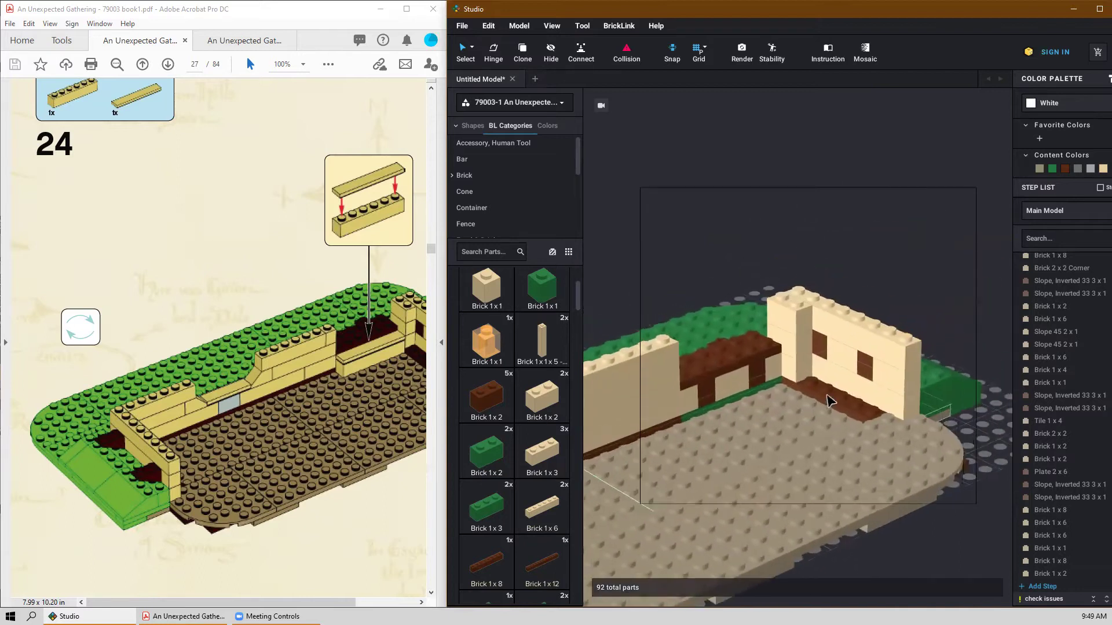
scroll(758, 432, "up", 2)
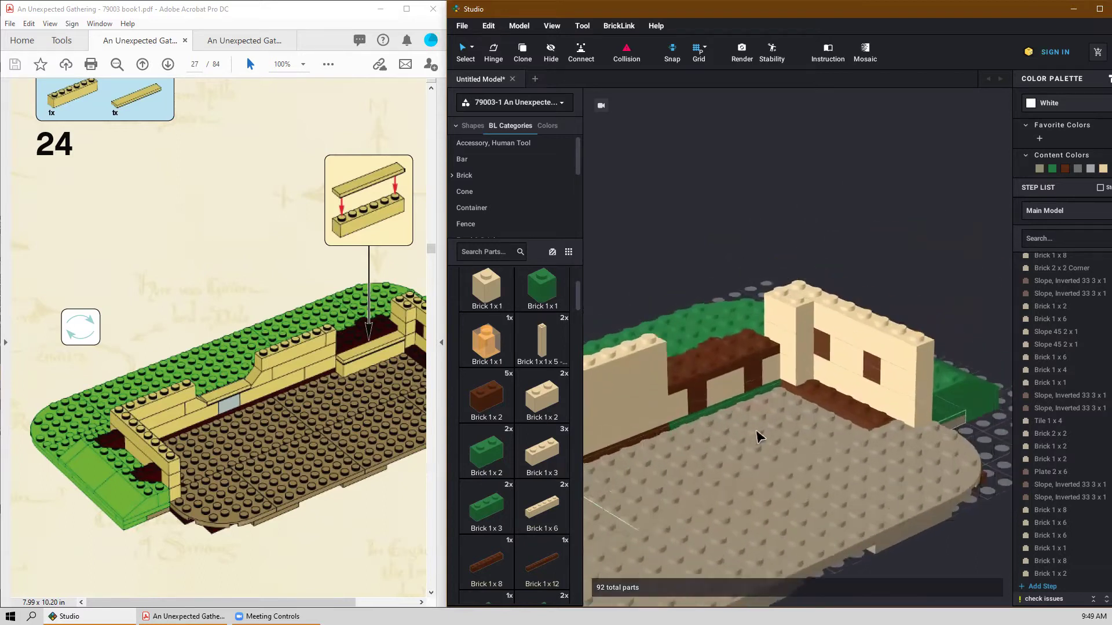
left_click(542, 513)
left_click(726, 397)
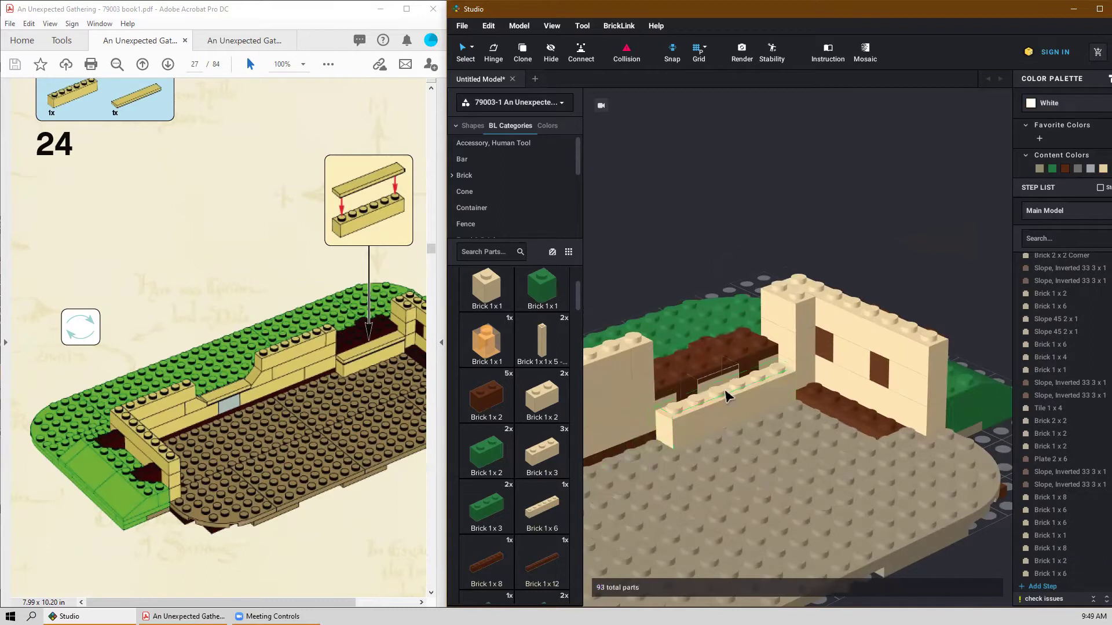
key("Escape")
Cover the tan Brick 1 x 6 in the front wall's gap with a tan Tile 1 x 6.
scroll(532, 421, "down", 15)
scroll(537, 514, "down", 15)
scroll(549, 546, "down", 15)
scroll(548, 548, "down", 15)
scroll(550, 555, "down", 12)
scroll(544, 553, "down", 5)
left_click_drag(486, 382, 727, 378)
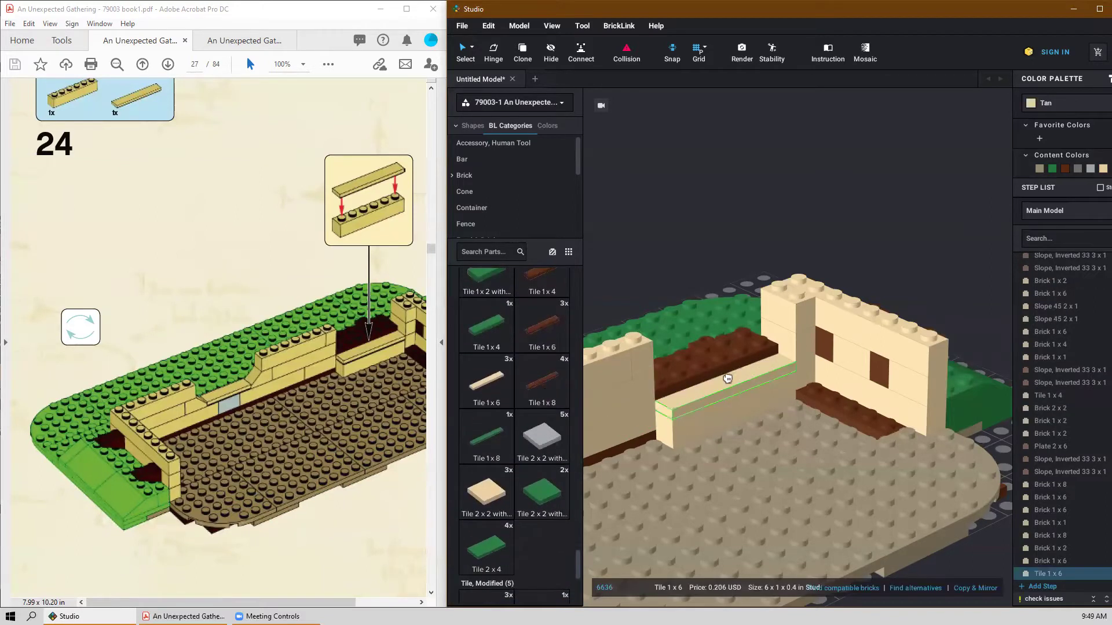
right_click(672, 256)
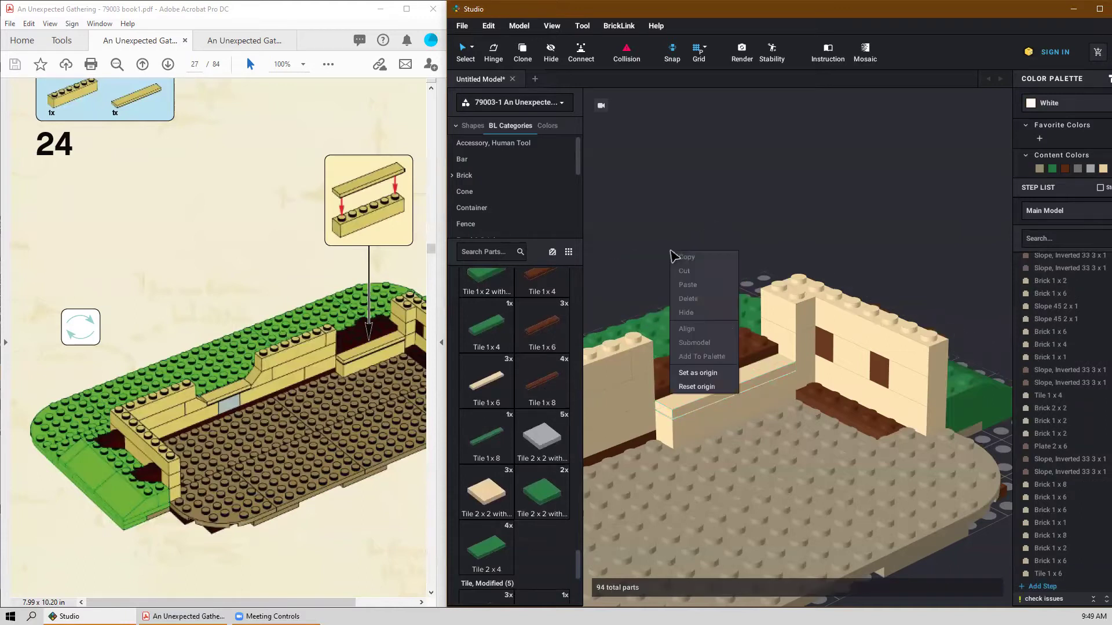
left_click(643, 236)
Compare the whole model with the step 24 drawing and advance the instructions to step 25.
scroll(648, 236, "down", 6)
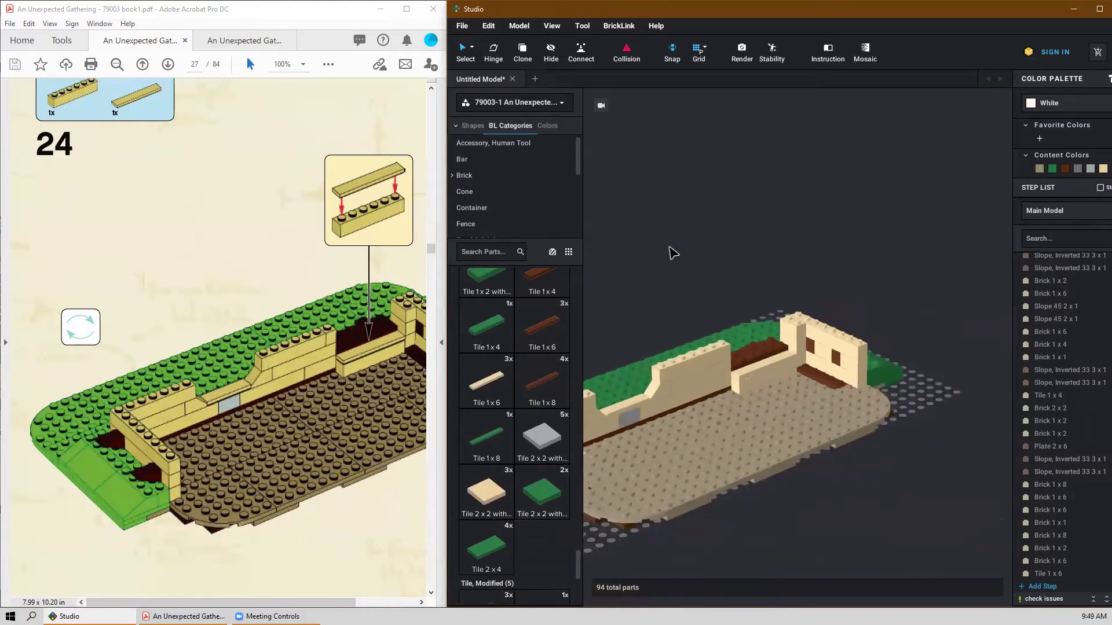
right_click_drag(710, 299, 694, 328)
scroll(695, 331, "up", 6)
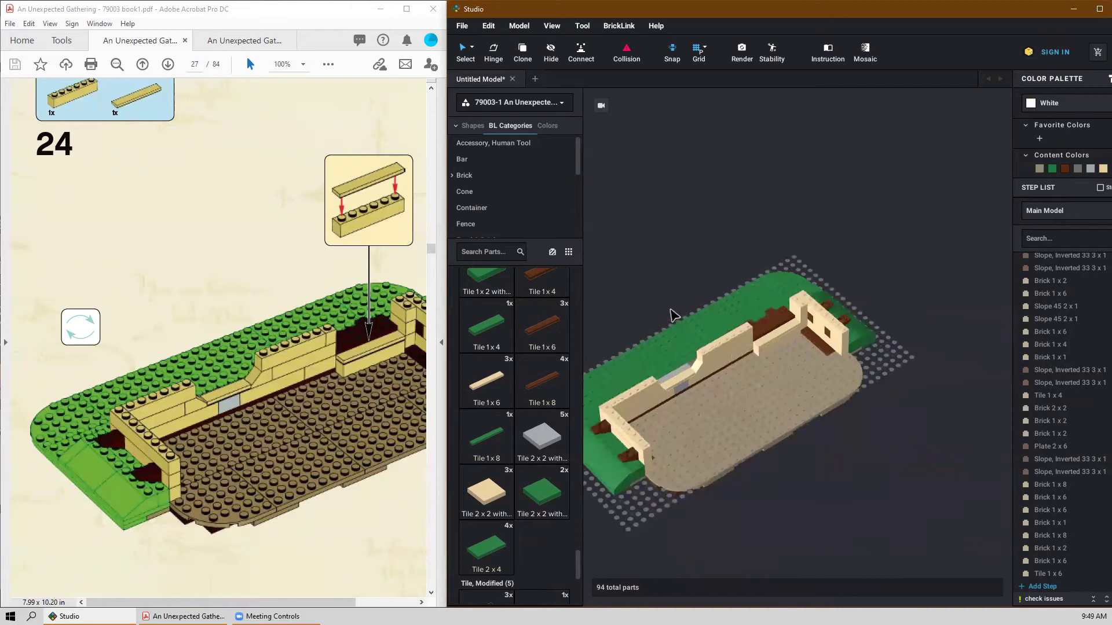
right_click_drag(740, 389, 661, 408)
right_click_drag(720, 441, 773, 444)
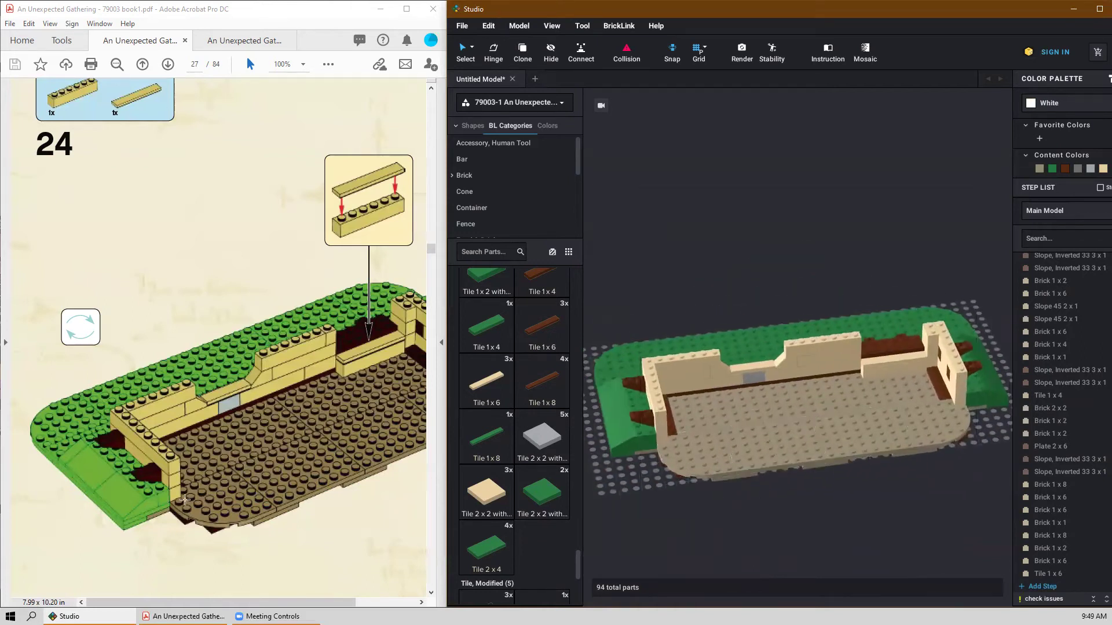
scroll(367, 445, "down", 10)
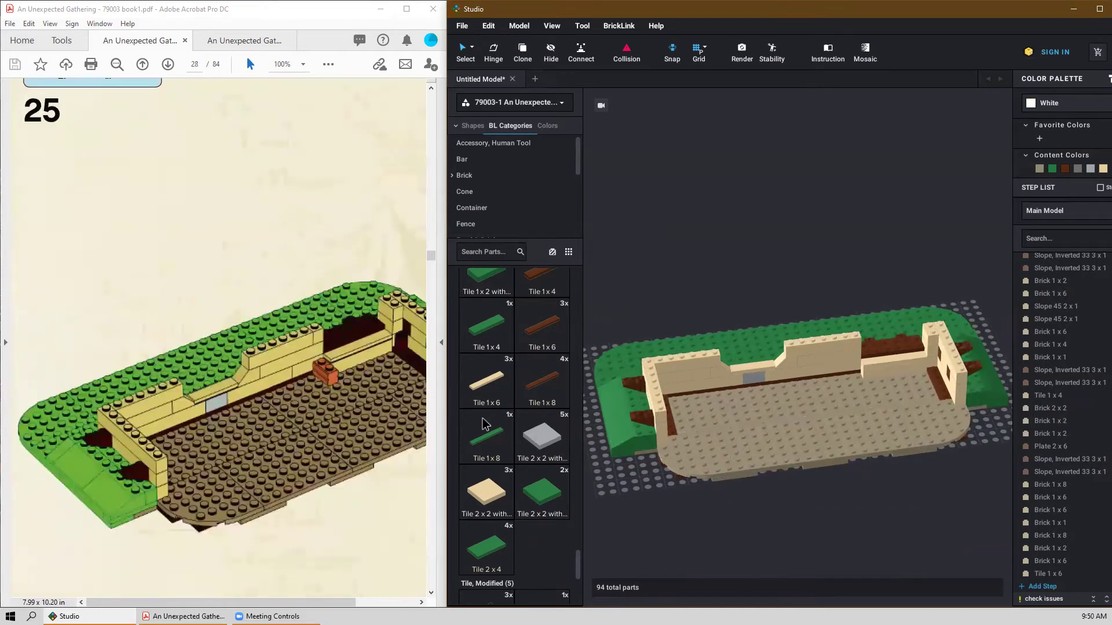
scroll(282, 423, "up", 1)
scroll(301, 446, "down", 1)
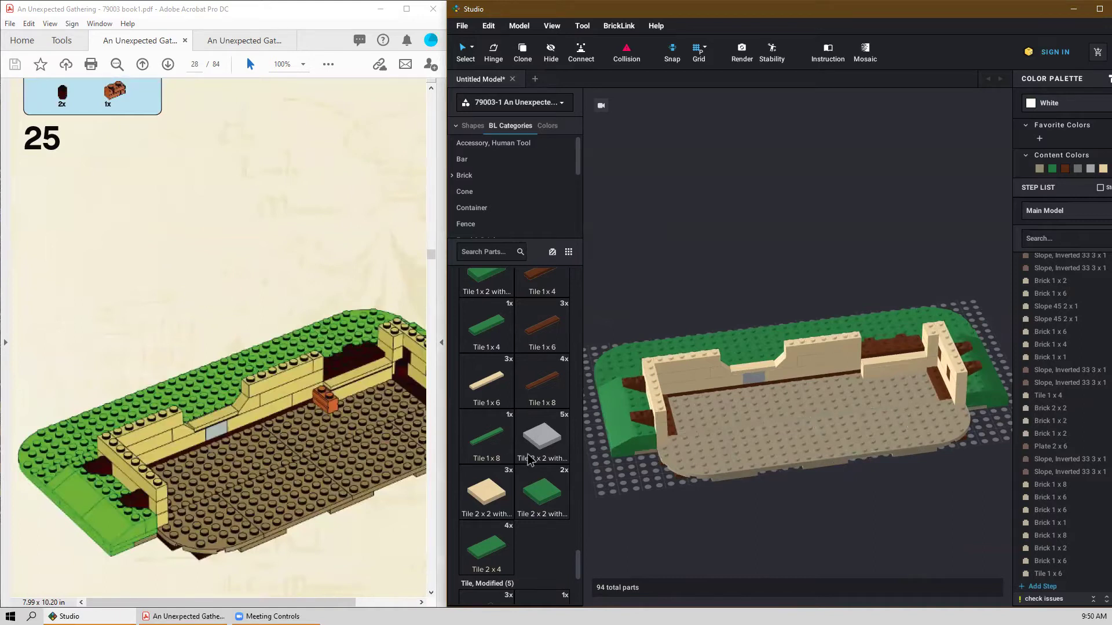
Place a medium nougat masonry-profile Brick, Modified 1 x 2 at the tiled brick's free end, perpendicular to the front wall.
scroll(524, 475, "up", 6)
scroll(519, 495, "up", 8)
scroll(503, 493, "up", 8)
scroll(496, 474, "up", 10)
scroll(496, 474, "up", 6)
left_click_drag(692, 446, 872, 401)
scroll(872, 400, "up", 3)
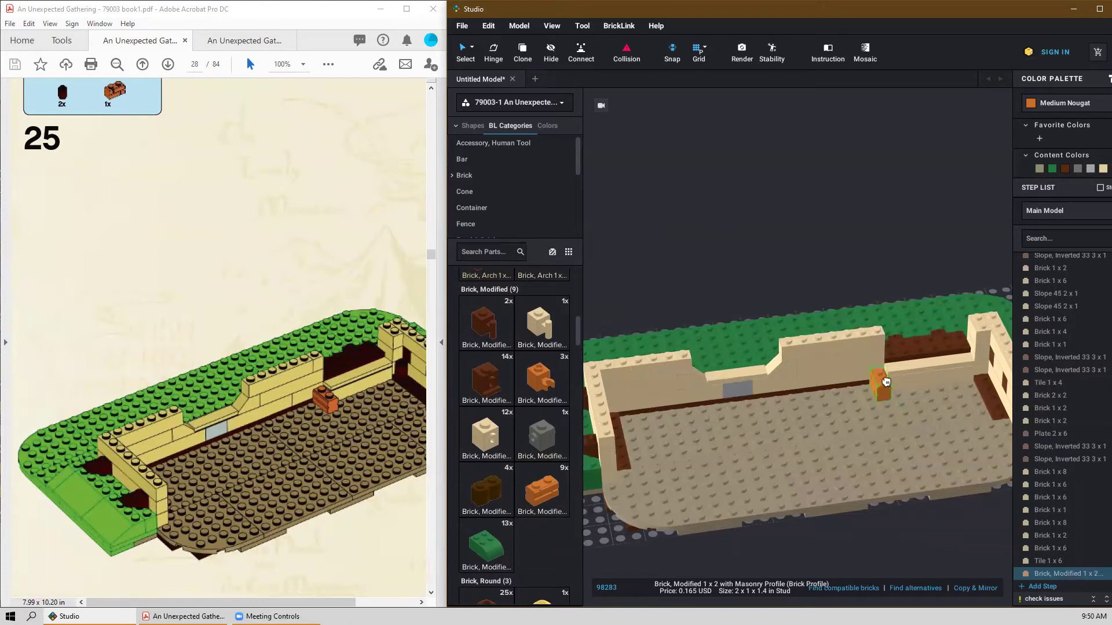
left_click(881, 383)
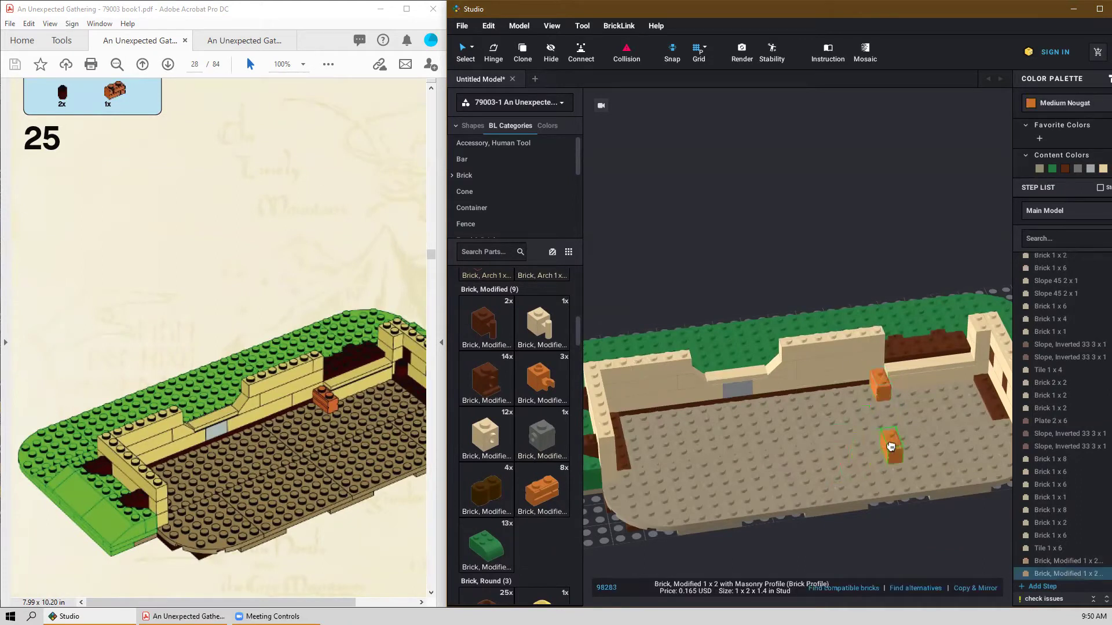
middle_click_drag(936, 436, 825, 398)
scroll(826, 398, "up", 3)
key("Escape")
Place a reddish brown Brick, Round 1 x 1 Open Stud on the brown strip along the end wall, next to the corner column.
right_click_drag(753, 374, 733, 418)
scroll(490, 416, "up", 10)
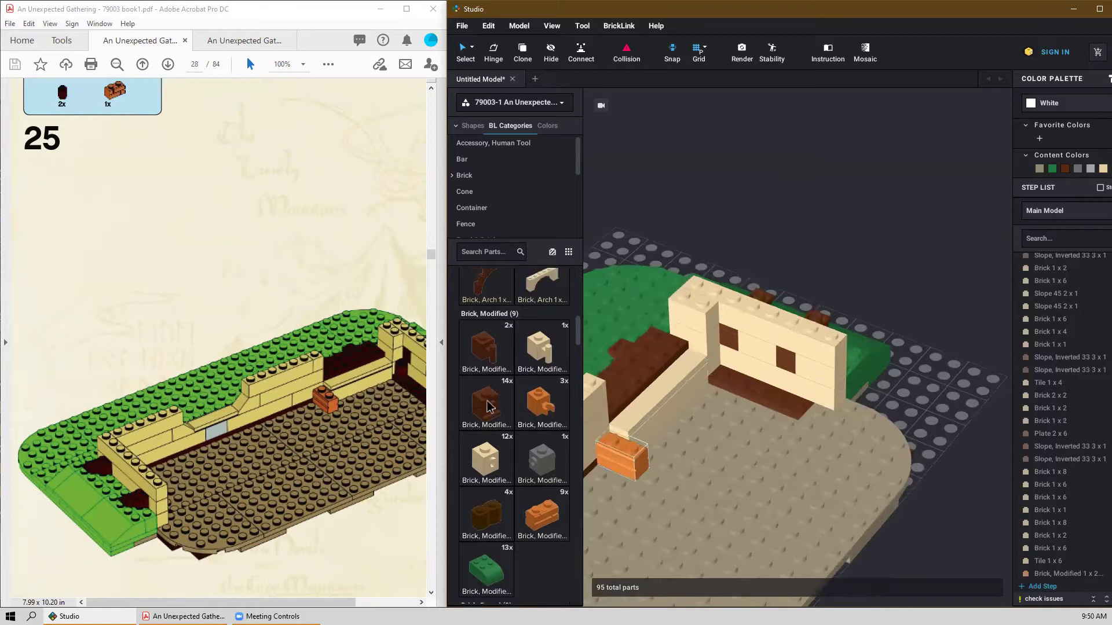
scroll(490, 416, "up", 5)
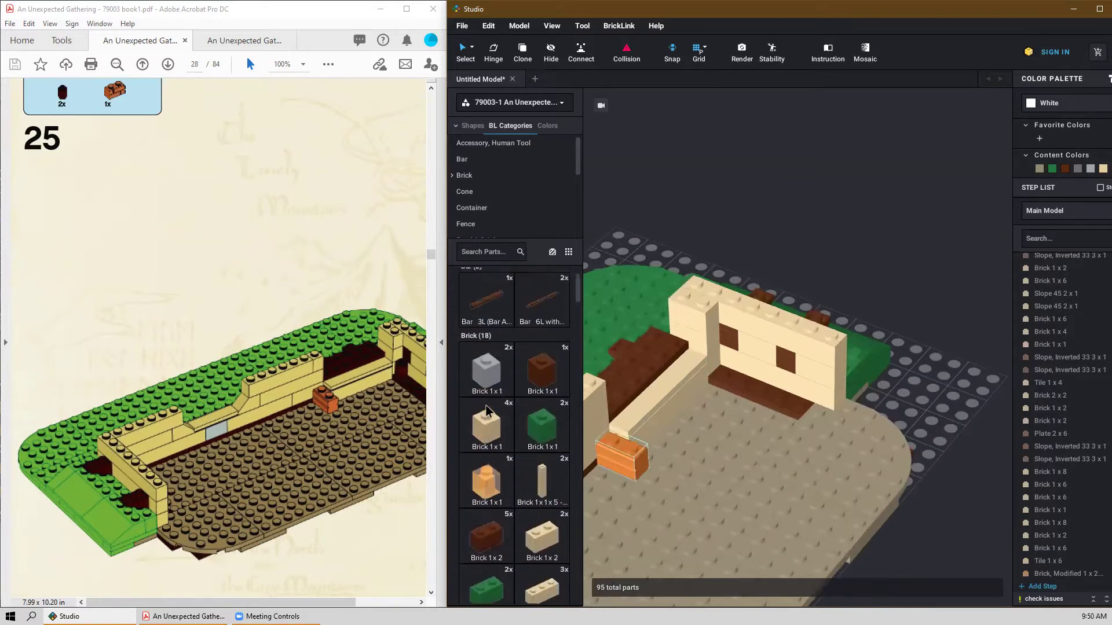
scroll(539, 417, "down", 6)
scroll(533, 414, "down", 15)
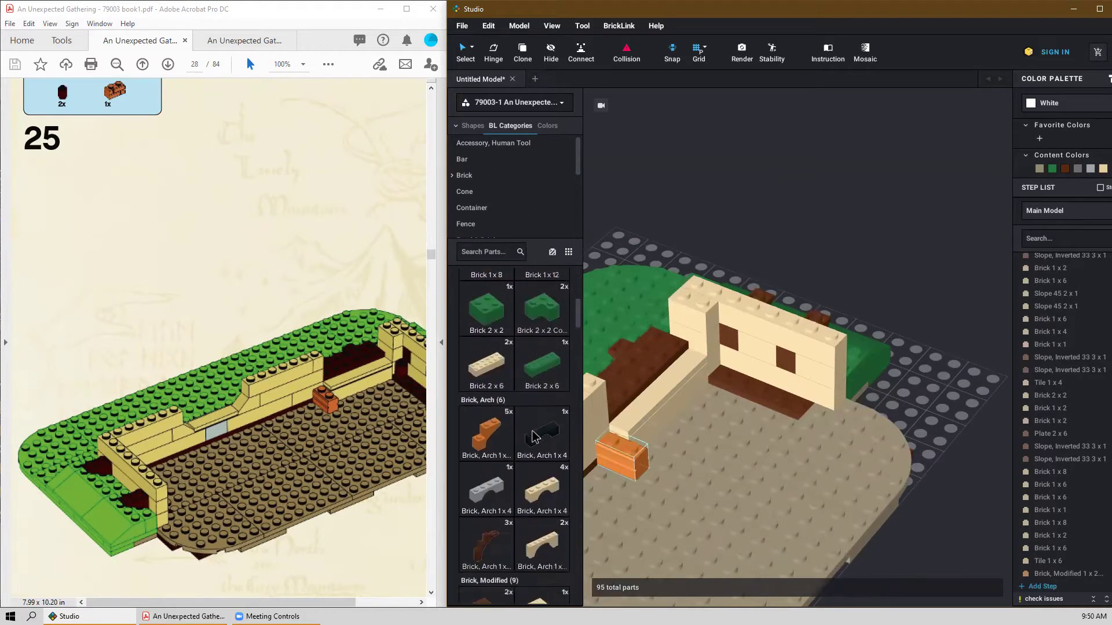
scroll(502, 346, "up", 3)
left_click_drag(487, 359, 736, 352)
left_click(728, 367)
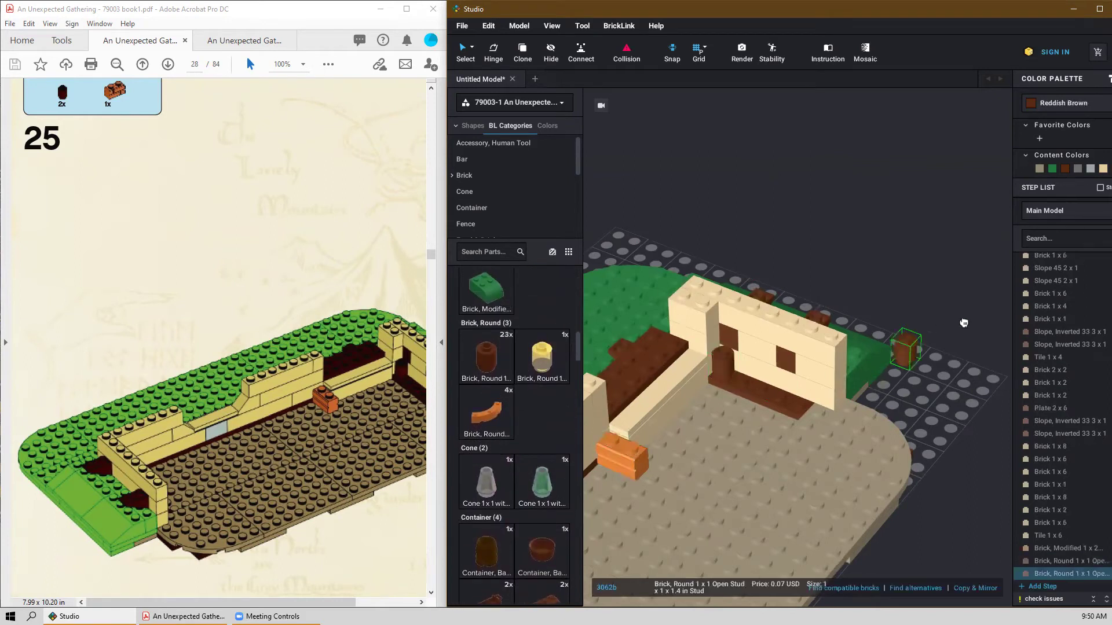
key("Escape")
scroll(956, 317, "down", 6)
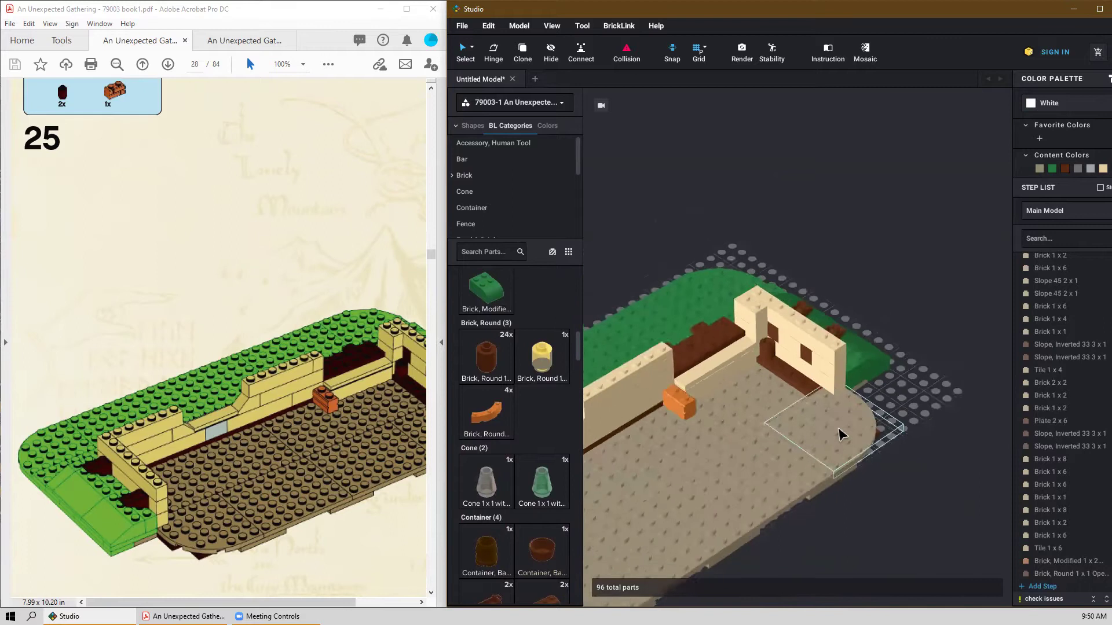
right_click_drag(835, 545, 838, 536)
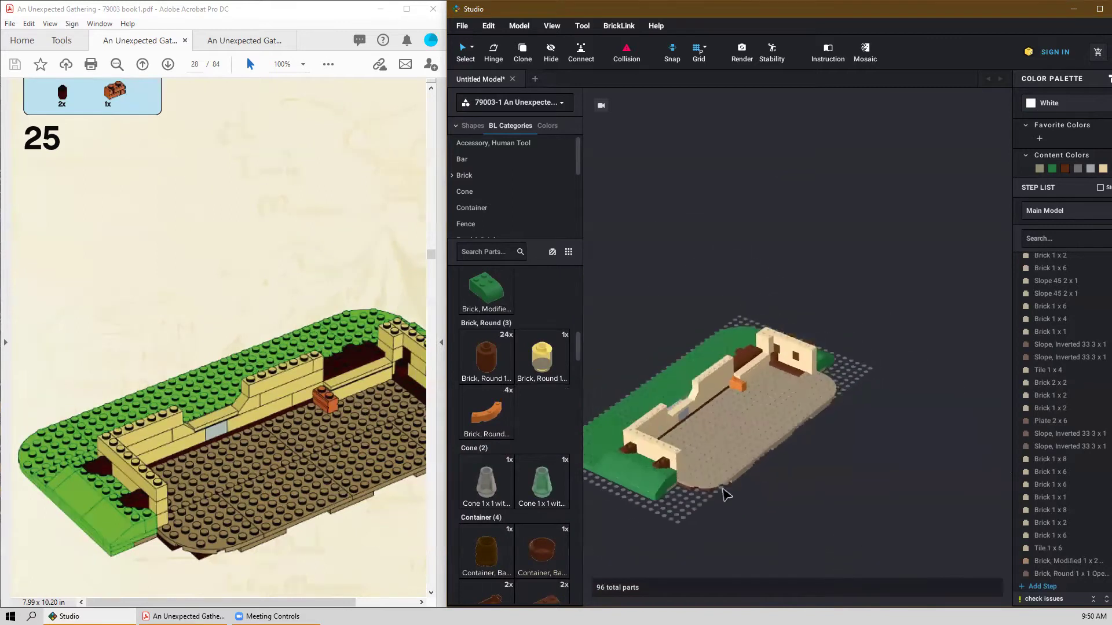
Follow instruction step 26 and place the rotated black Panel 1 x 2 x 2 against the tan back wall beside the masonry brick.
scroll(723, 490, "up", 3)
scroll(220, 325, "down", 10)
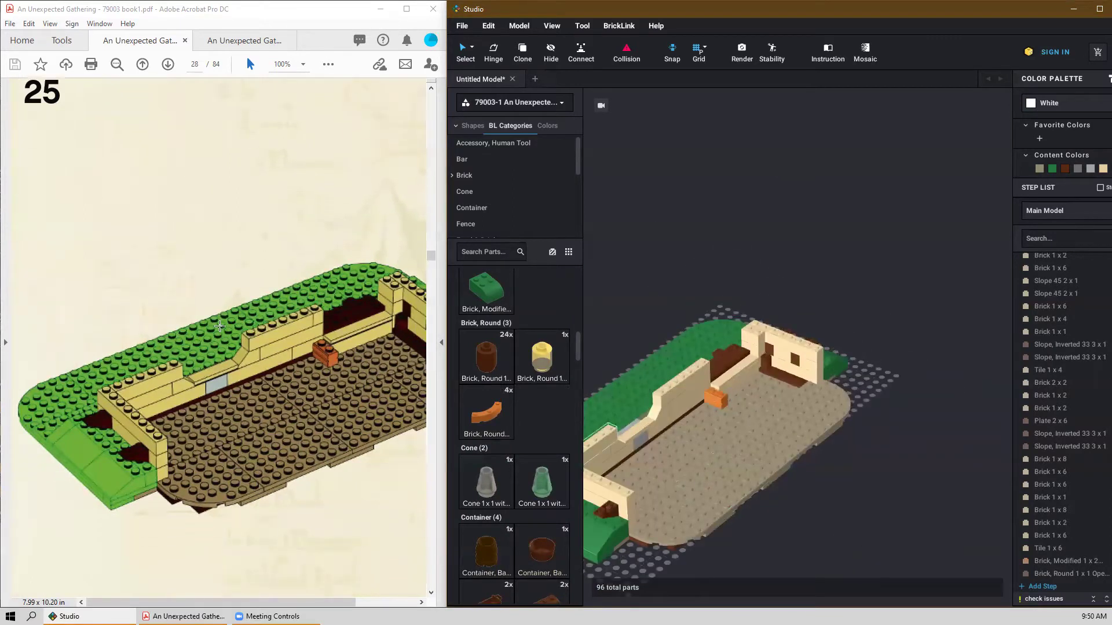
scroll(230, 333, "down", 1)
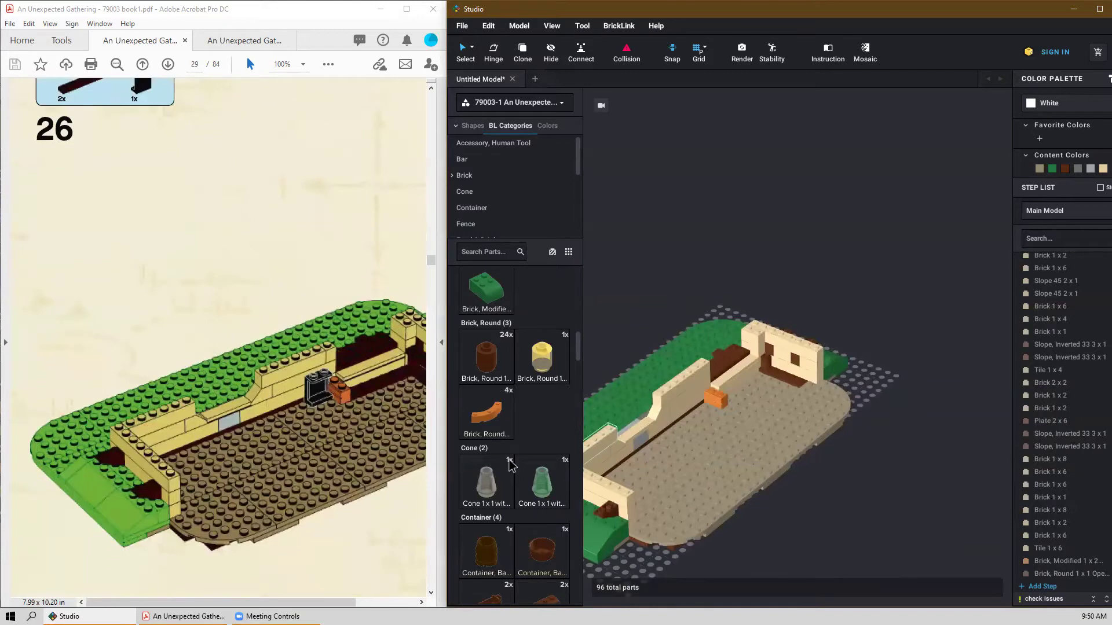
scroll(529, 451, "down", 15)
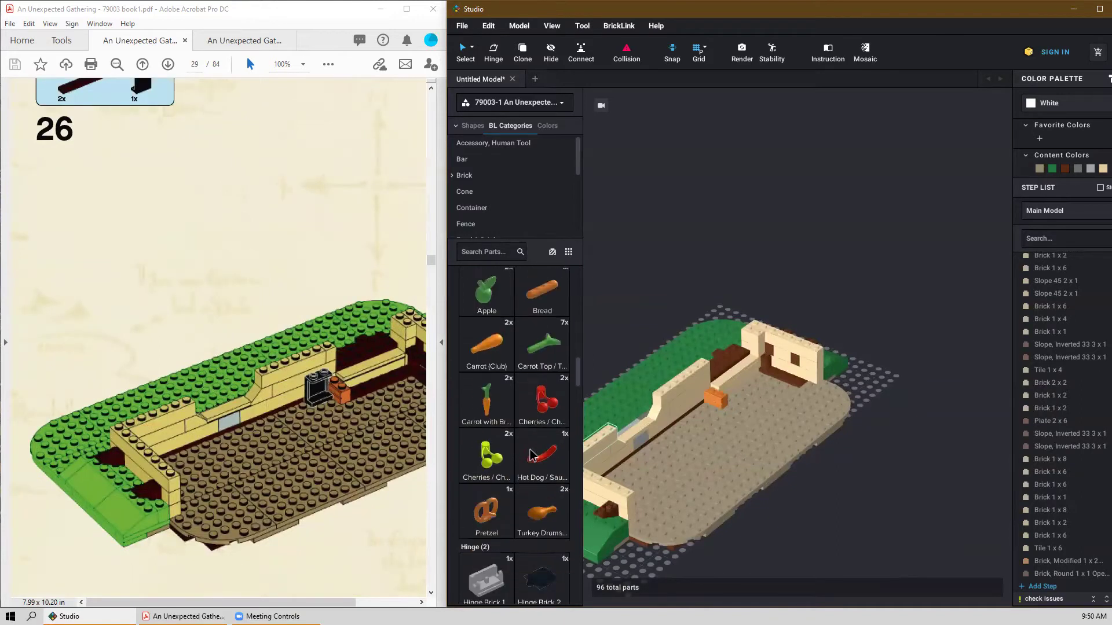
scroll(528, 457, "down", 15)
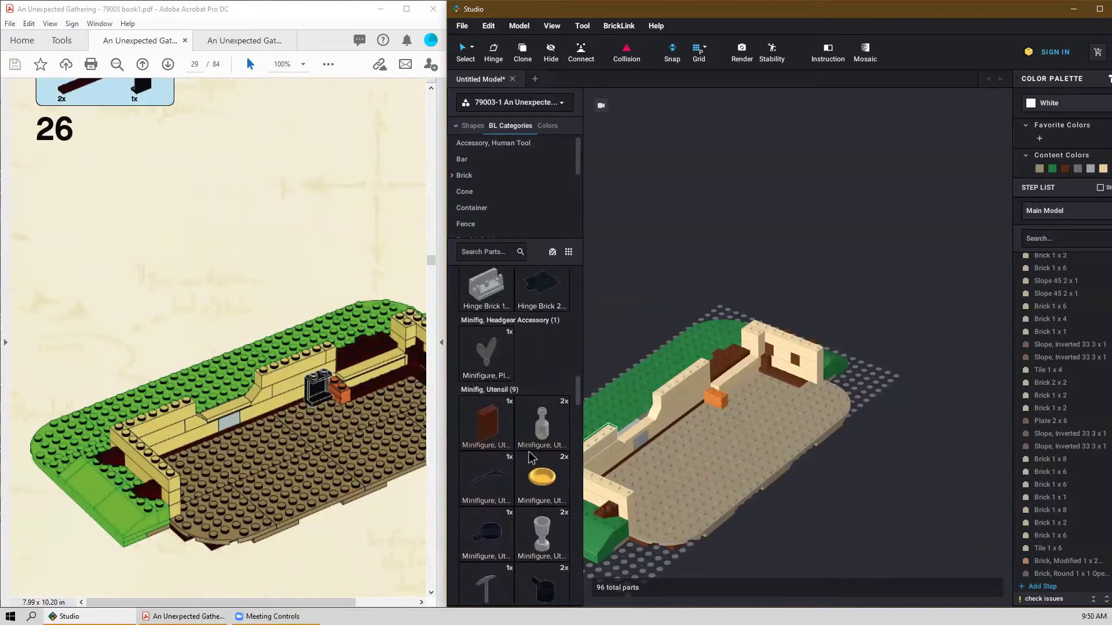
scroll(529, 463, "down", 5)
scroll(532, 440, "up", 3)
left_click(489, 336)
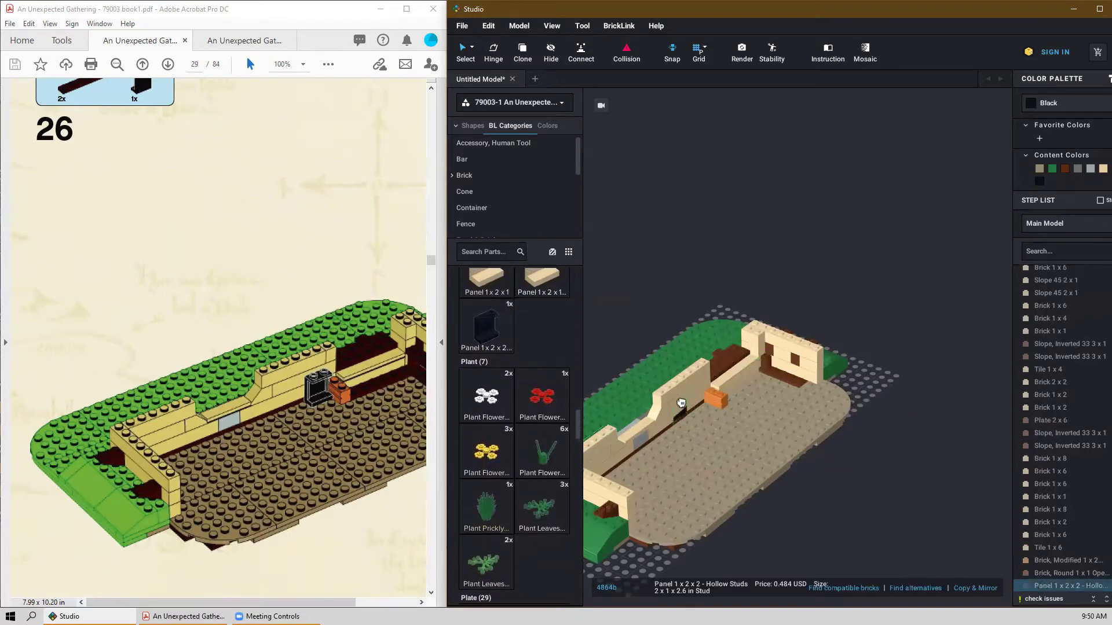
key("Right")
left_click(702, 392)
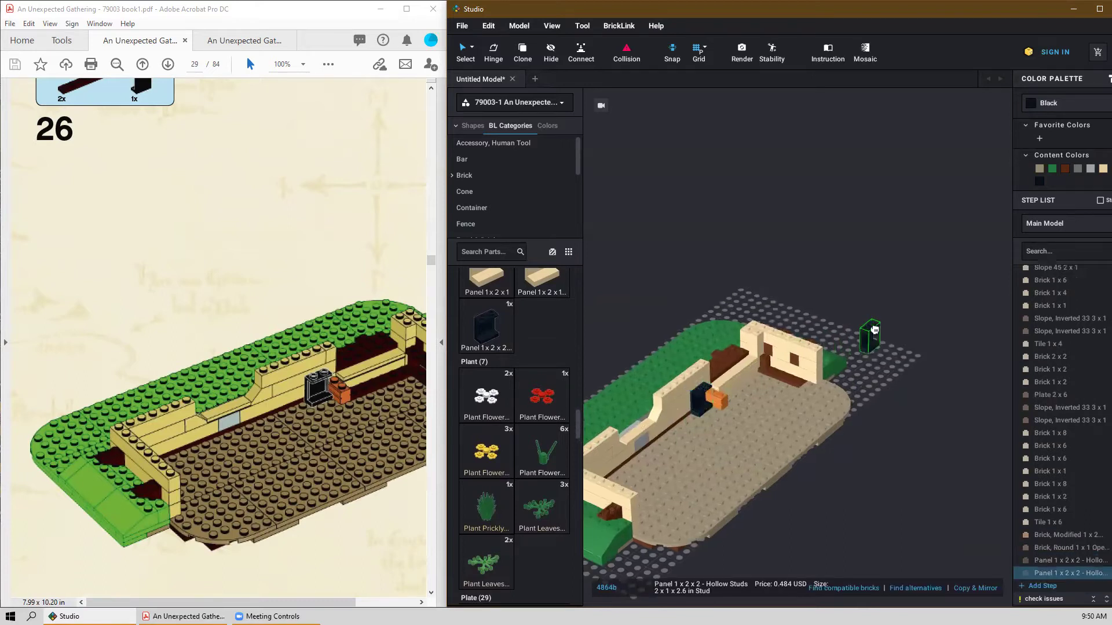
right_click_drag(877, 331, 838, 331)
Place a reddish brown Plate 1 x 6 along the base of the back wall, between the masonry brick and the corner round brick.
scroll(299, 362, "up", 1)
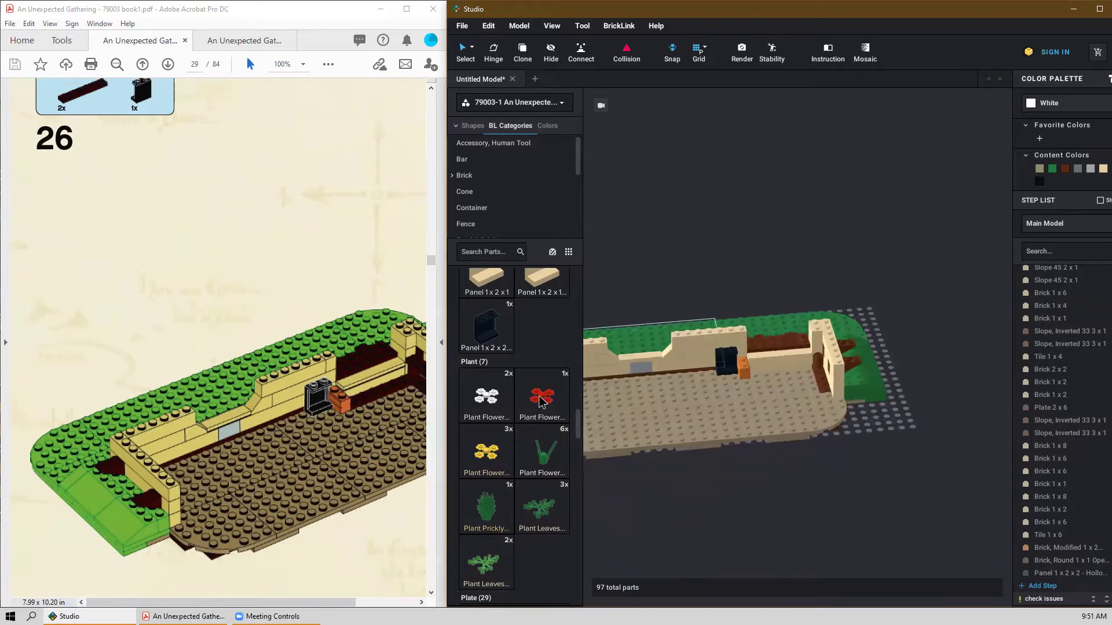
scroll(272, 423, "up", 2)
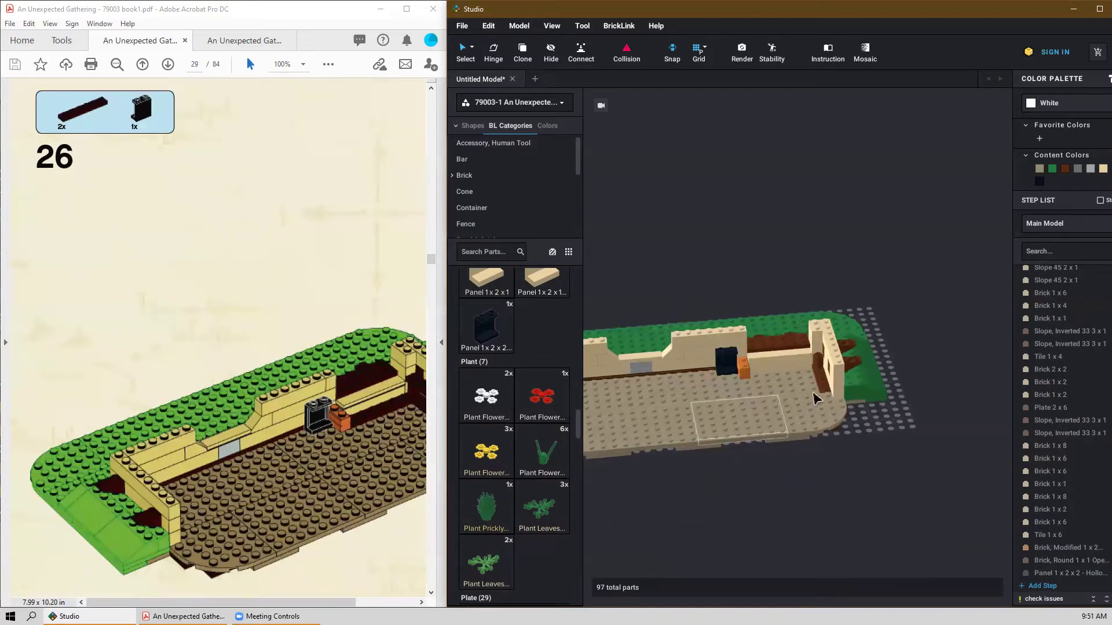
scroll(826, 373, "up", 4)
scroll(517, 450, "up", 2)
scroll(517, 449, "up", 10)
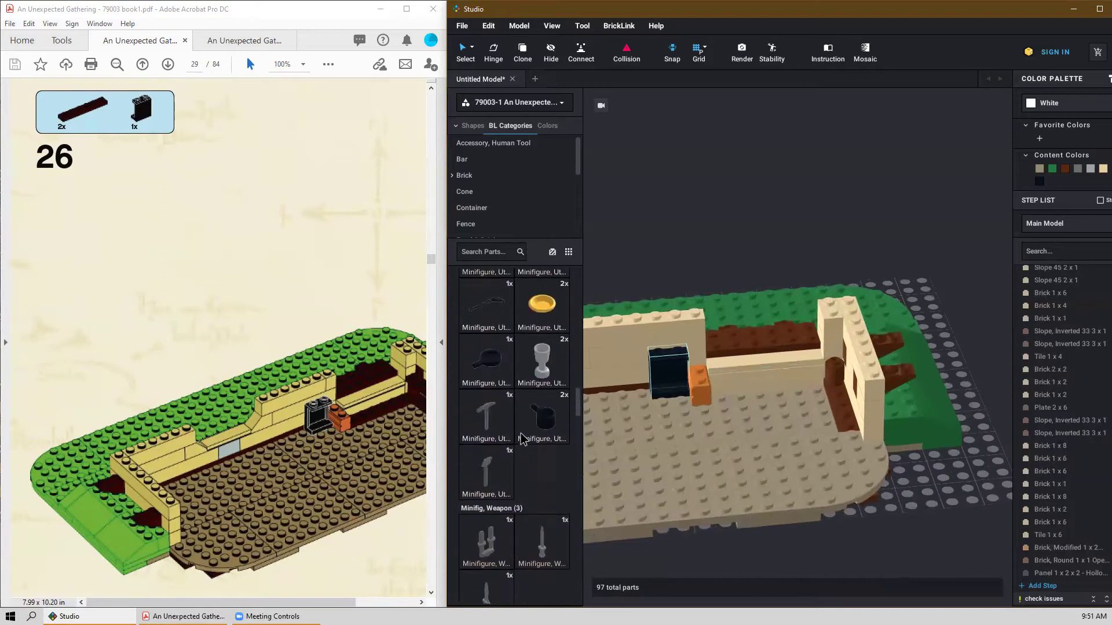
scroll(578, 362, "up", 3)
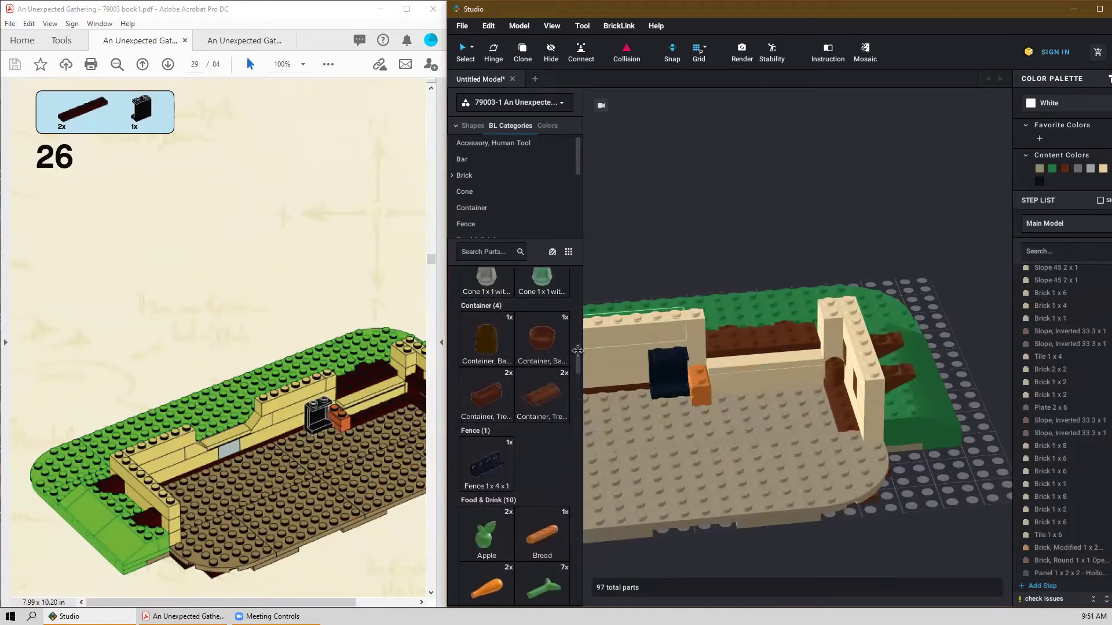
left_click_drag(577, 362, 575, 296)
scroll(559, 345, "down", 5)
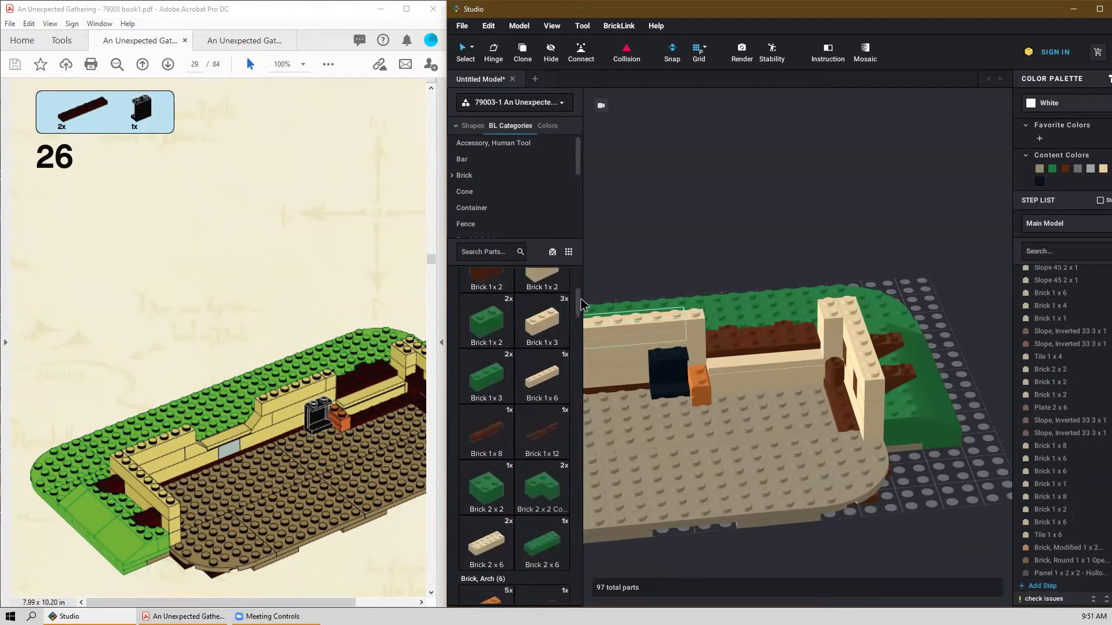
left_click_drag(581, 305, 559, 482)
scroll(556, 481, "down", 5)
scroll(548, 458, "up", 7)
scroll(544, 440, "up", 5)
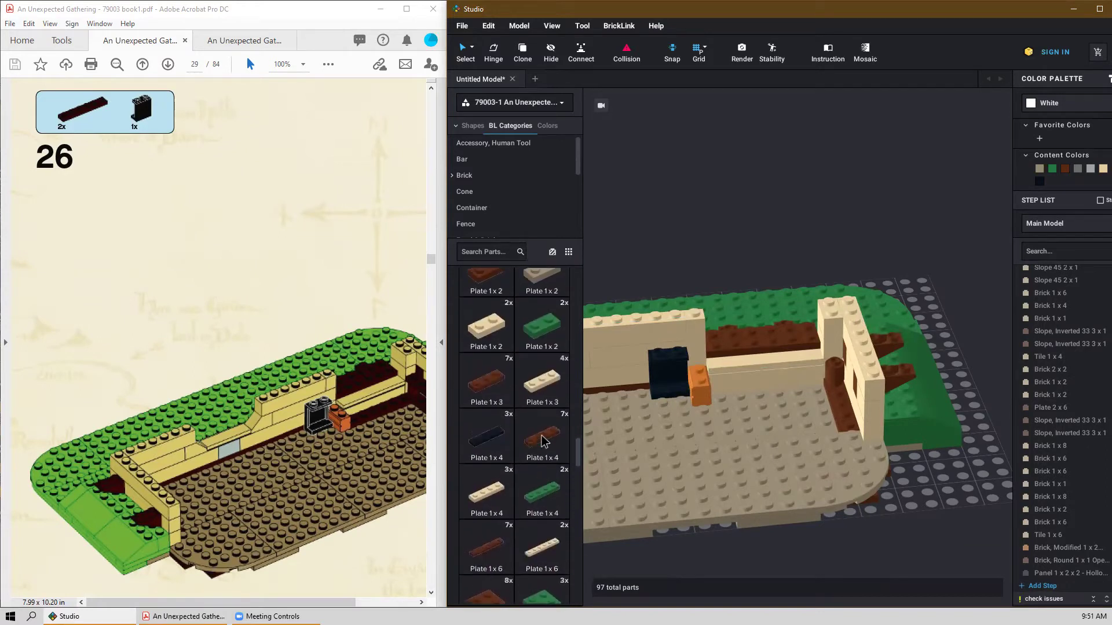
left_click_drag(495, 554, 777, 385)
left_click(777, 386)
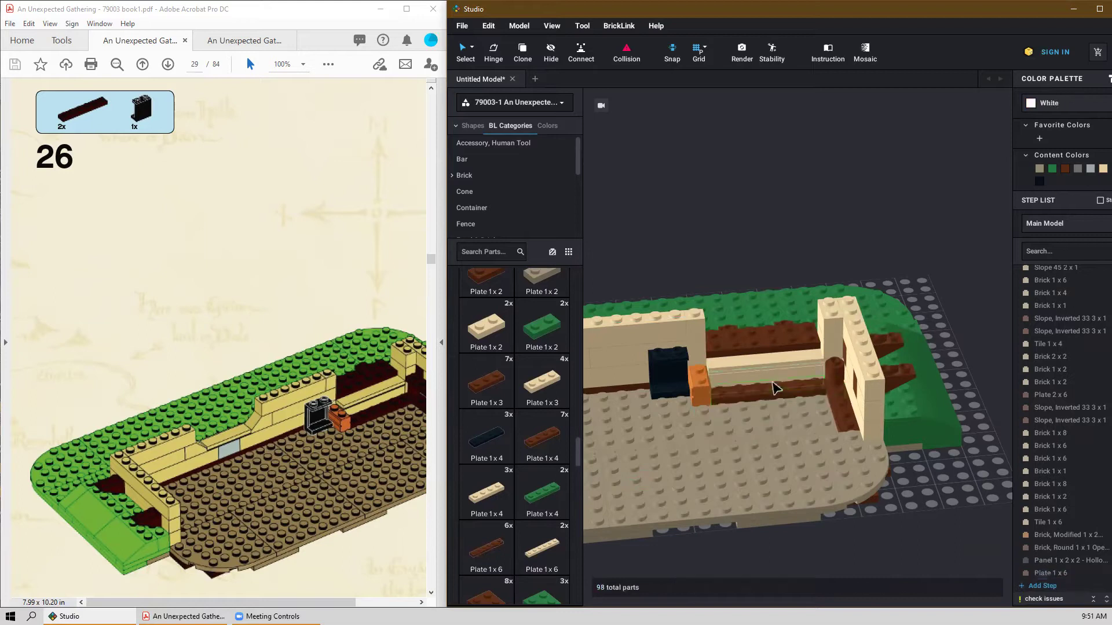
key("Escape")
Compare the model with the step 26 picture in the instructions, focusing on the fireplace and the end wall with the openings.
right_click_drag(736, 224, 760, 225)
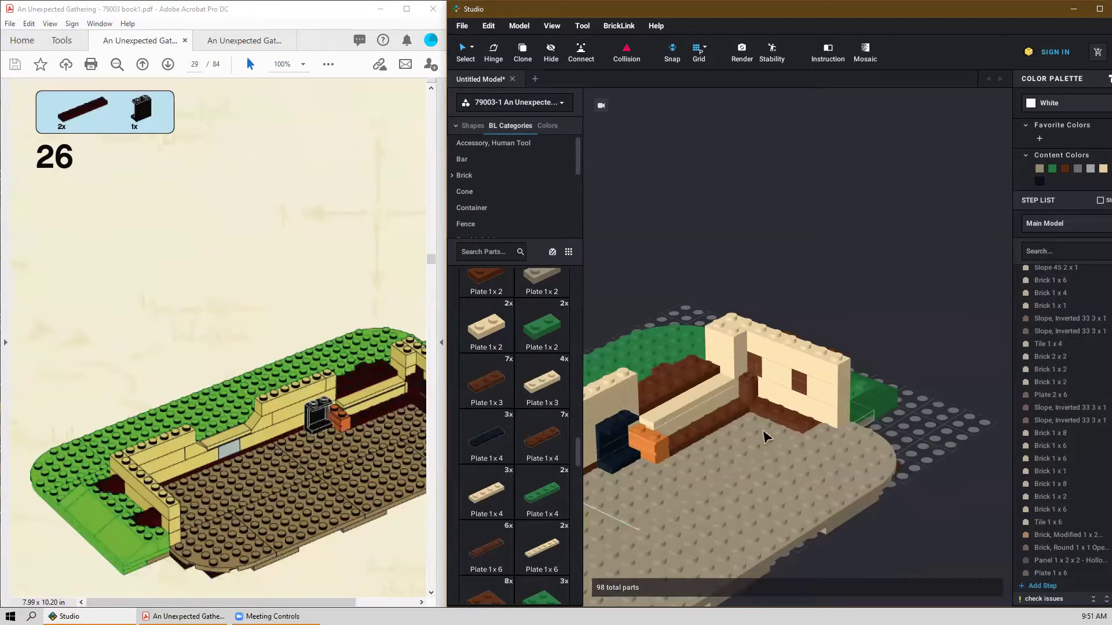
scroll(765, 435, "down", 3)
scroll(741, 439, "down", 1)
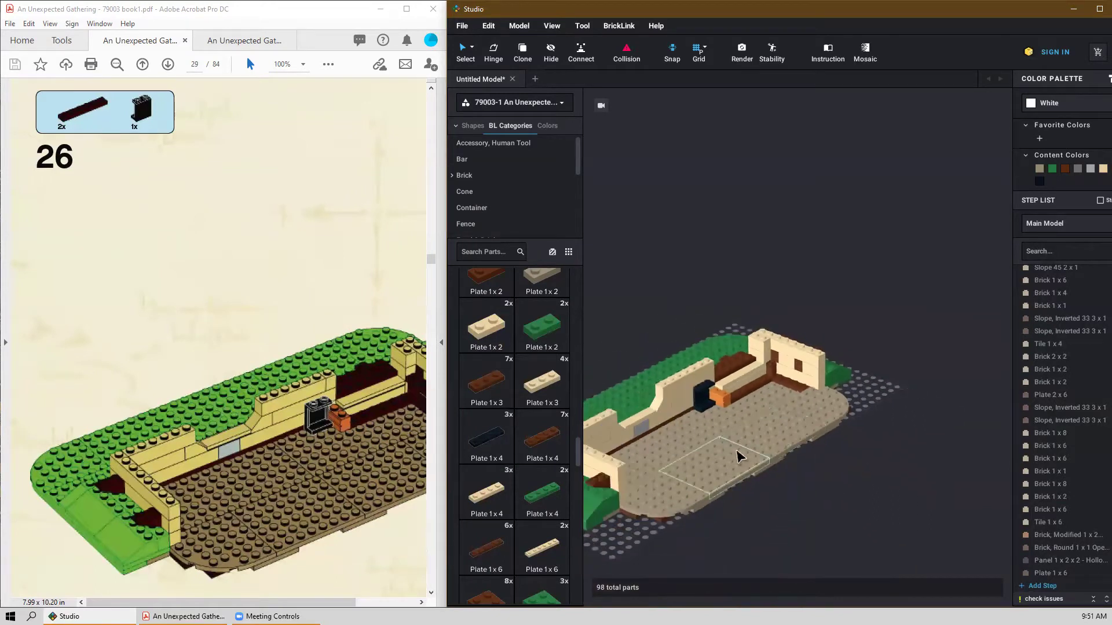
mouse_move(853, 490)
right_mouse_down()
mouse_move(893, 472)
mouse_move(944, 559)
mouse_move(784, 496)
mouse_move(873, 496)
right_mouse_up()
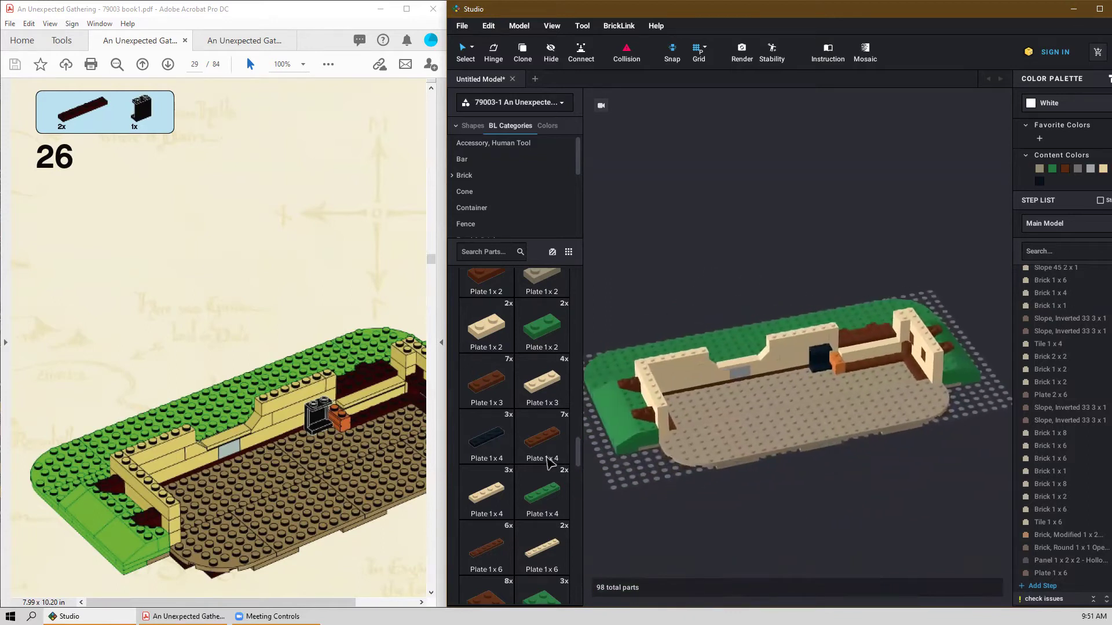
scroll(344, 436, "down", 4)
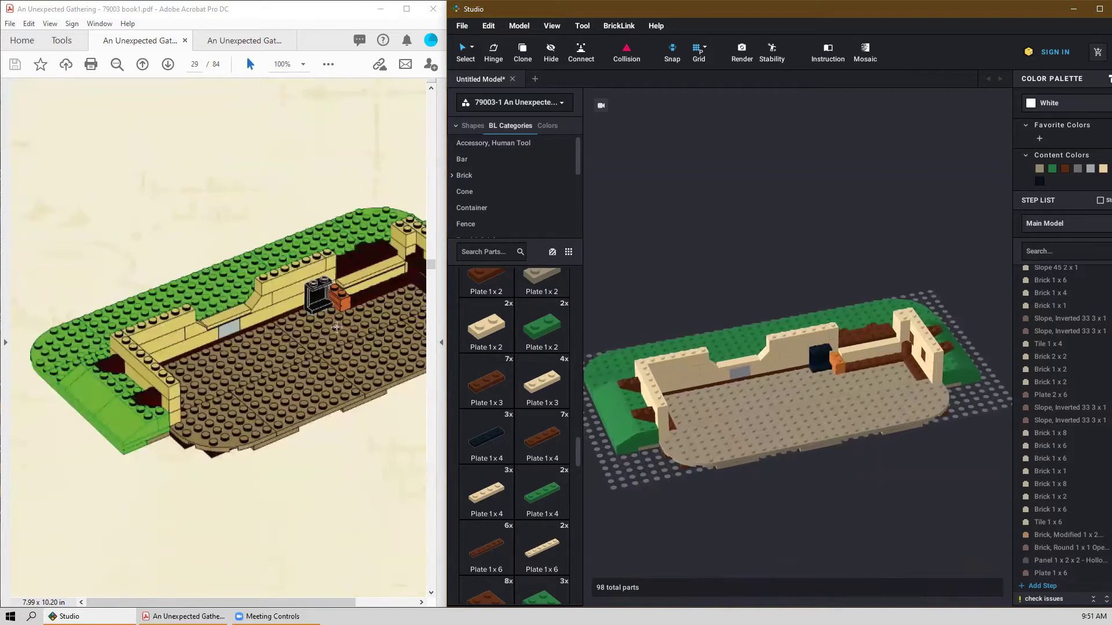
left_click_drag(291, 602, 327, 566)
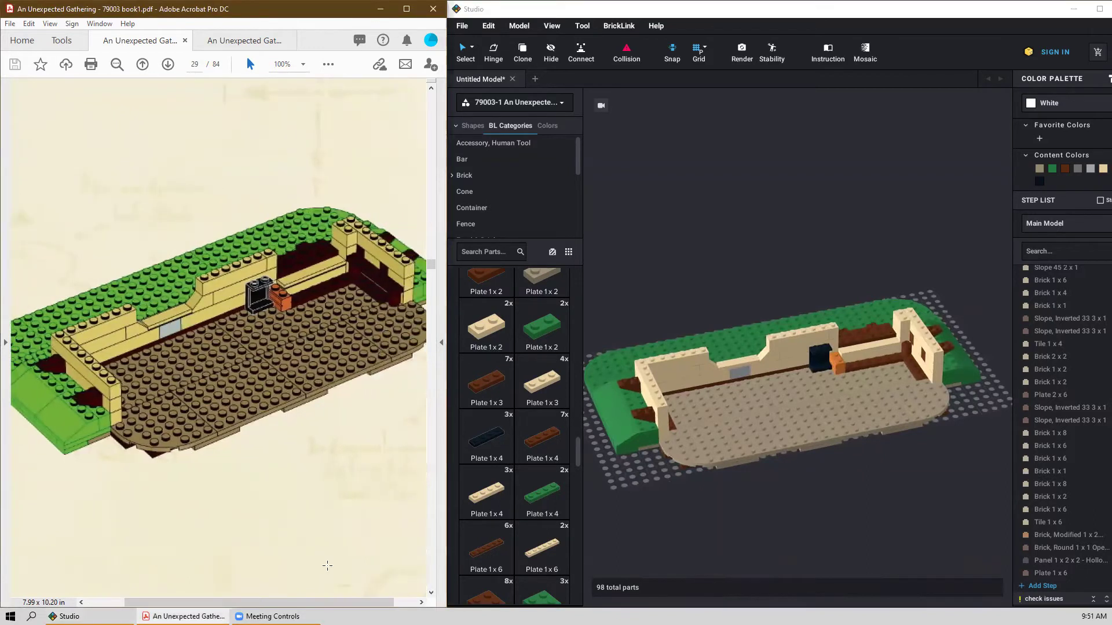
scroll(306, 336, "up", 2)
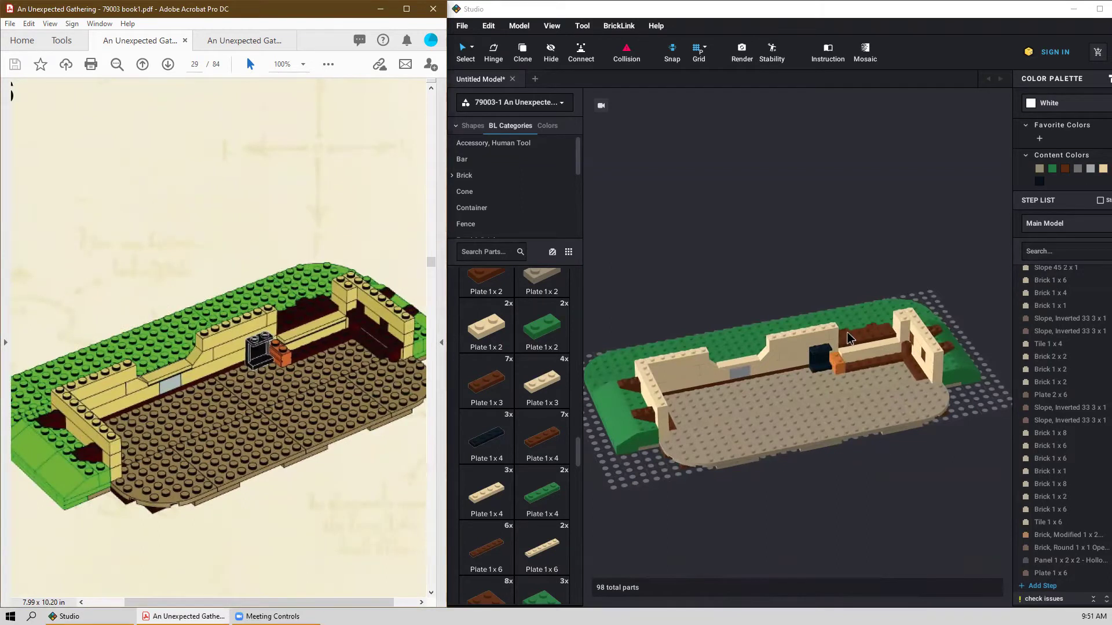
left_click(959, 380)
scroll(952, 391, "up", 5)
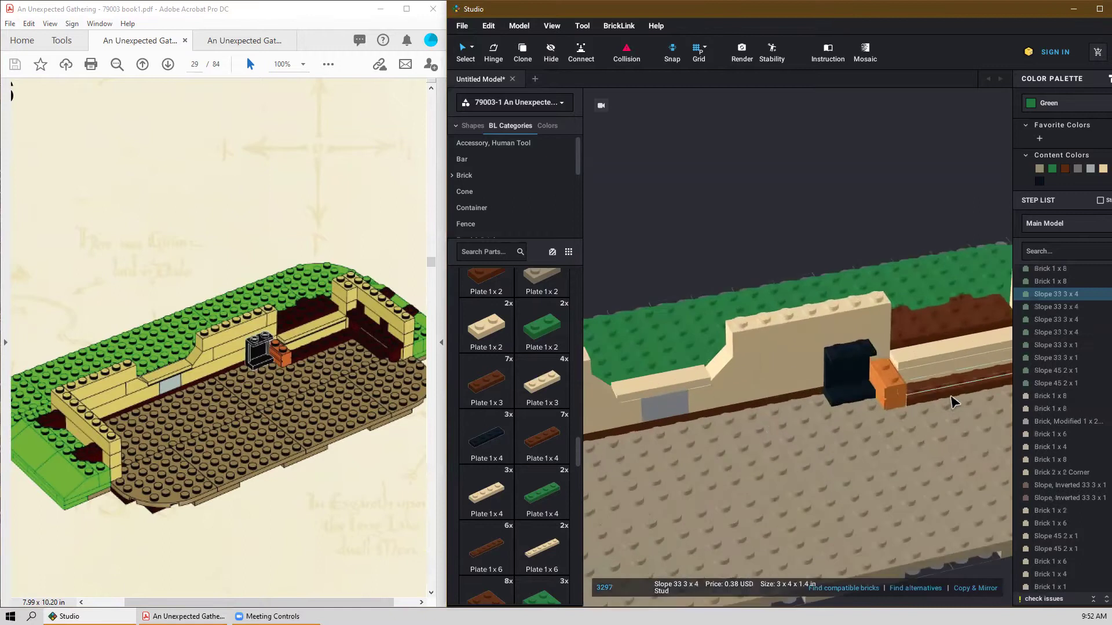
right_click_drag(902, 454, 753, 454)
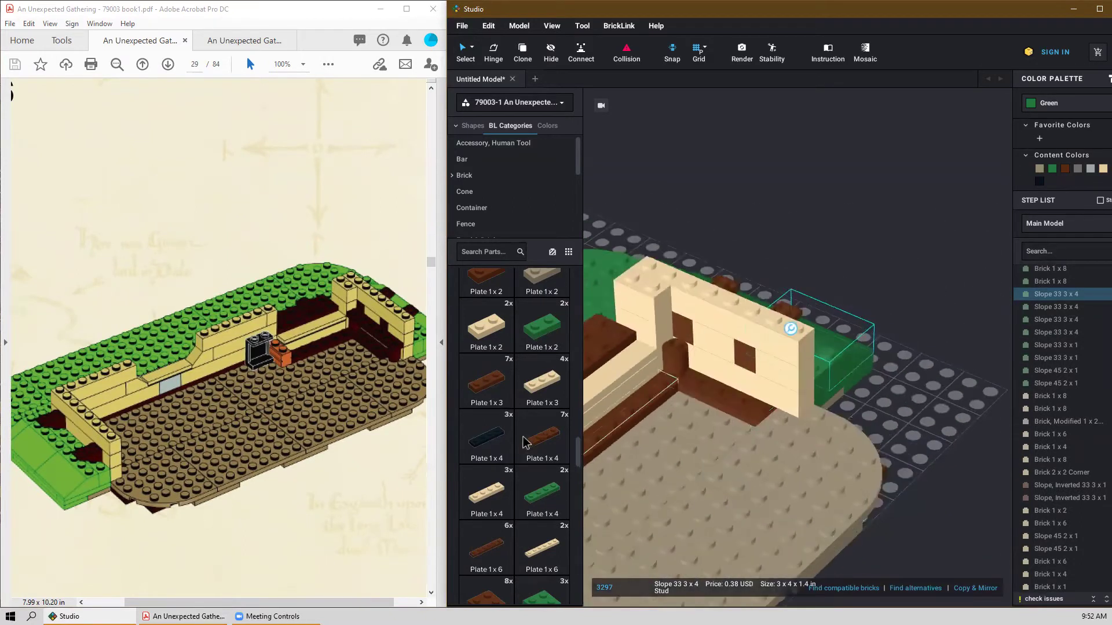
Place a reddish brown Brick, Round 1 x 1 at the open end of the brown strip along the end wall.
scroll(523, 423, "up", 5)
scroll(524, 370, "up", 10)
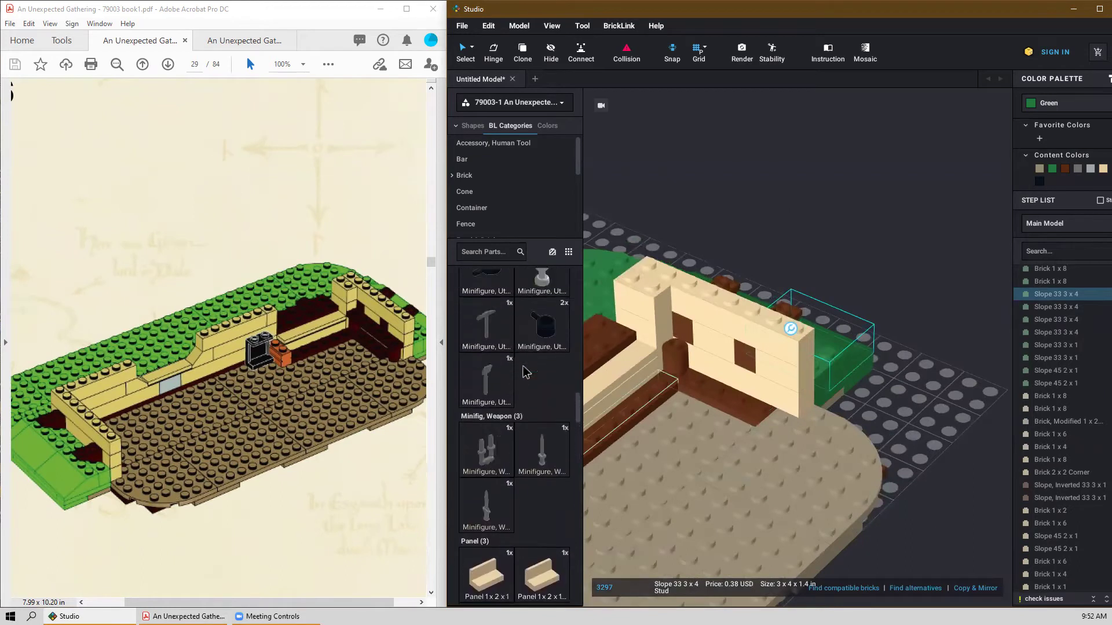
scroll(519, 359, "up", 6)
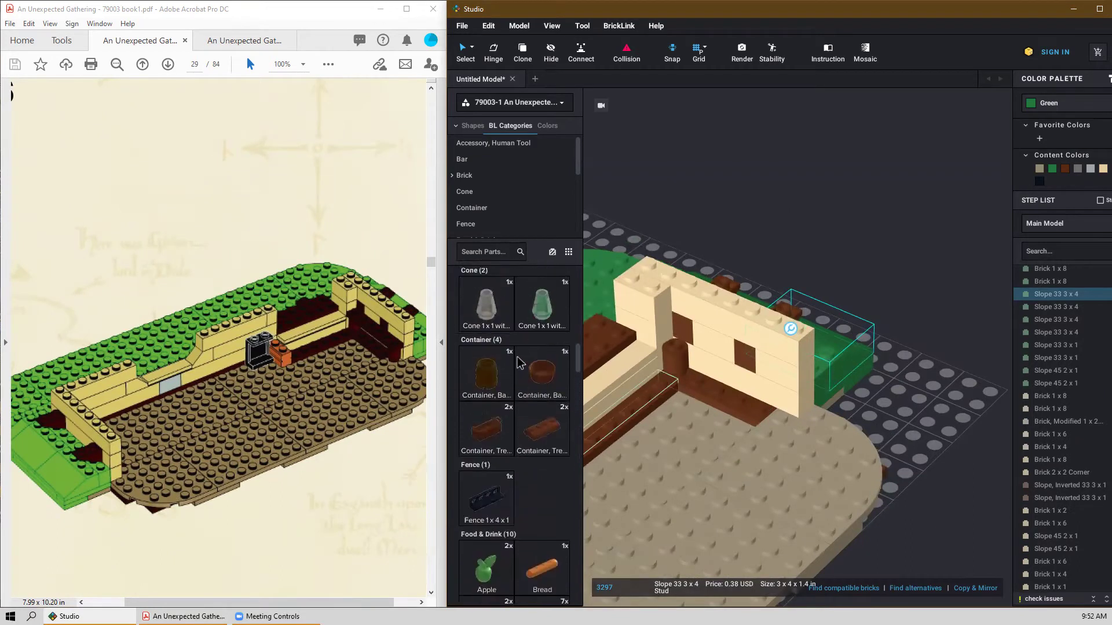
left_click_drag(497, 397, 783, 401)
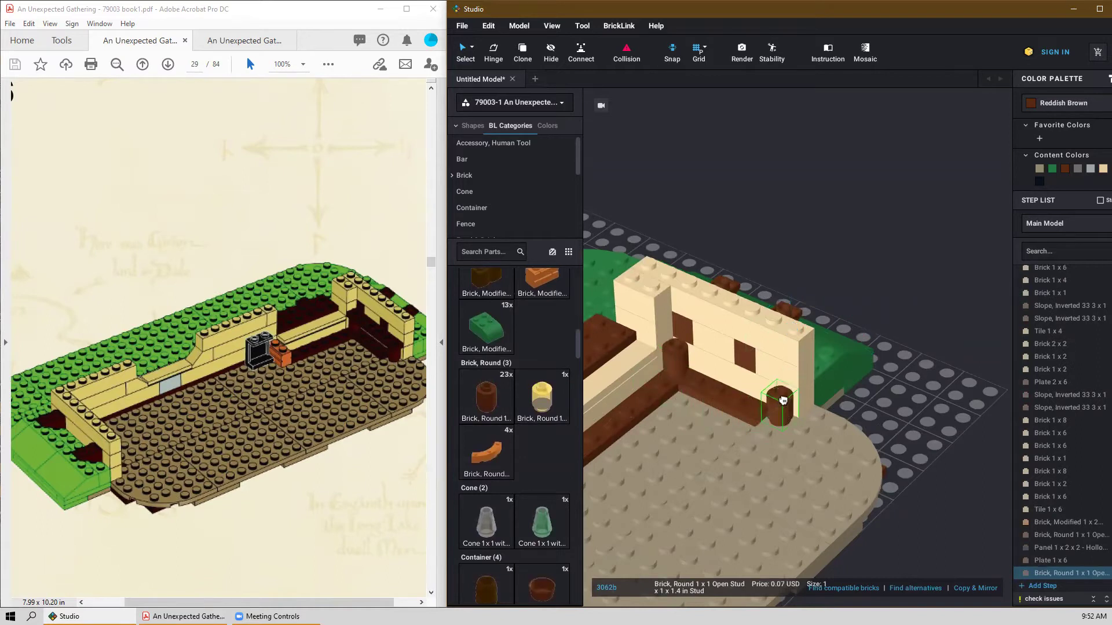
left_click(783, 401)
right_click_drag(918, 419, 911, 418)
key("Escape")
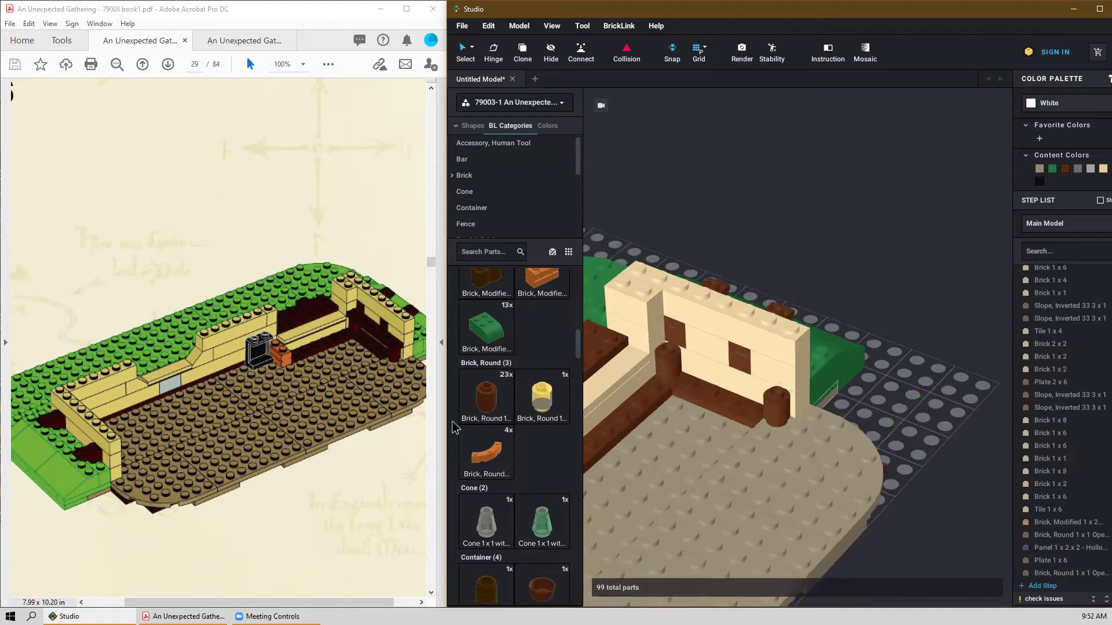
Lay a reddish brown Plate 1 x 6 across the two round bricks along the end wall and discard the spare copy.
scroll(520, 313, "up", 6)
scroll(520, 317, "down", 15)
scroll(520, 394, "down", 10)
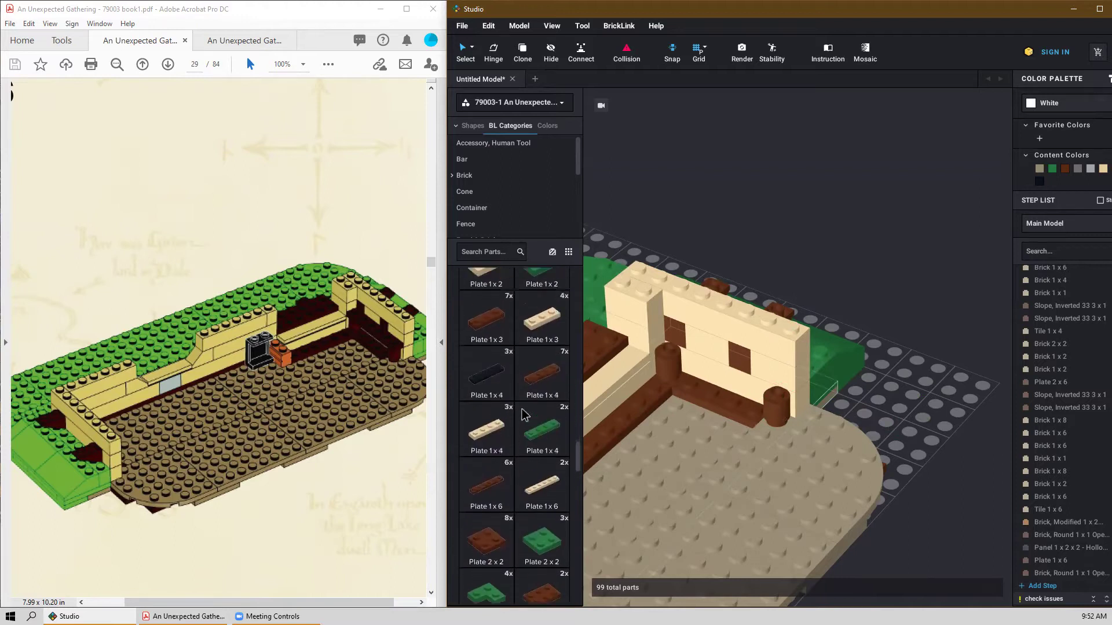
scroll(524, 417, "up", 1)
mouse_move(734, 370)
left_mouse_down()
mouse_move(702, 372)
mouse_move(736, 380)
left_mouse_up()
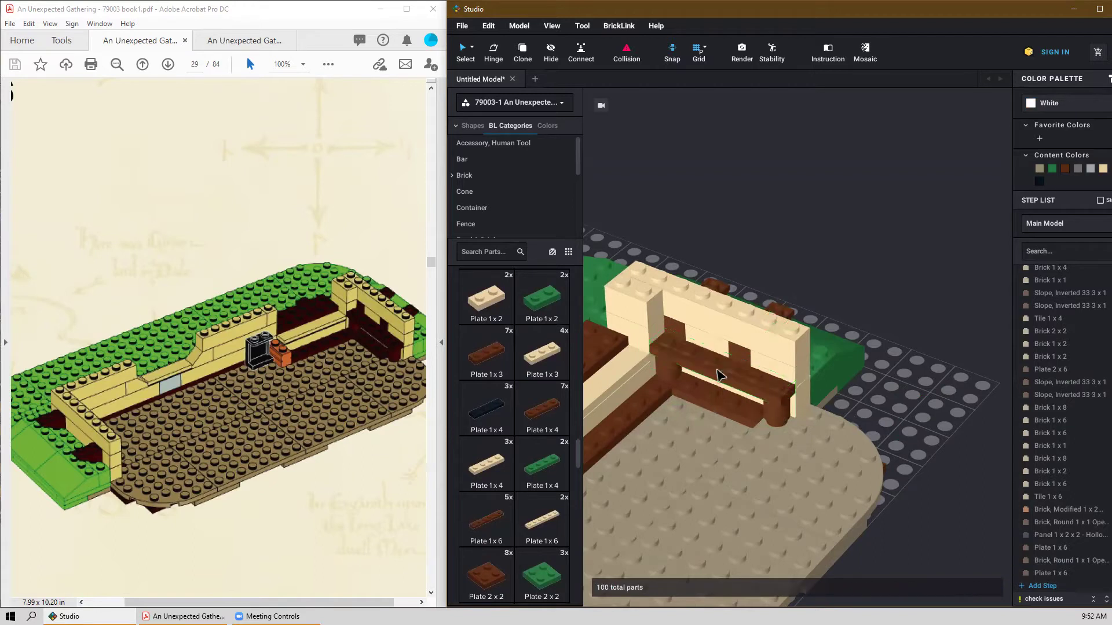
left_click_drag(911, 409, 900, 427)
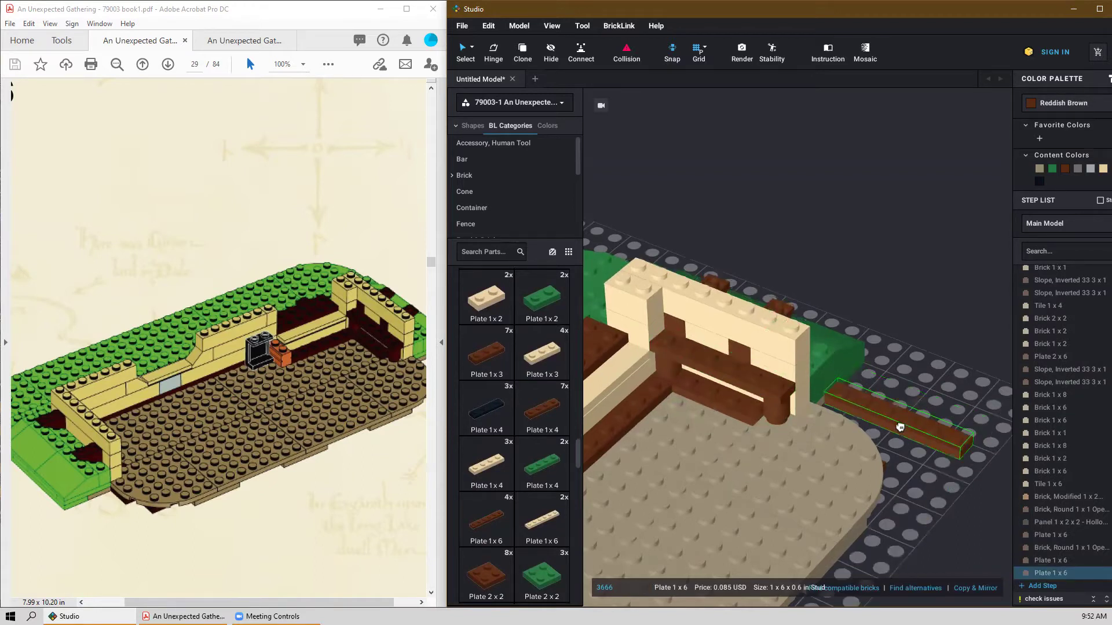
key("Delete")
mouse_move(900, 428)
right_mouse_down()
mouse_move(909, 427)
mouse_move(899, 440)
mouse_move(898, 424)
right_mouse_up()
Following the next instruction page, duplicate the medium nougat masonry brick and place the copy on the other side of the black panel.
scroll(306, 407, "down", 5)
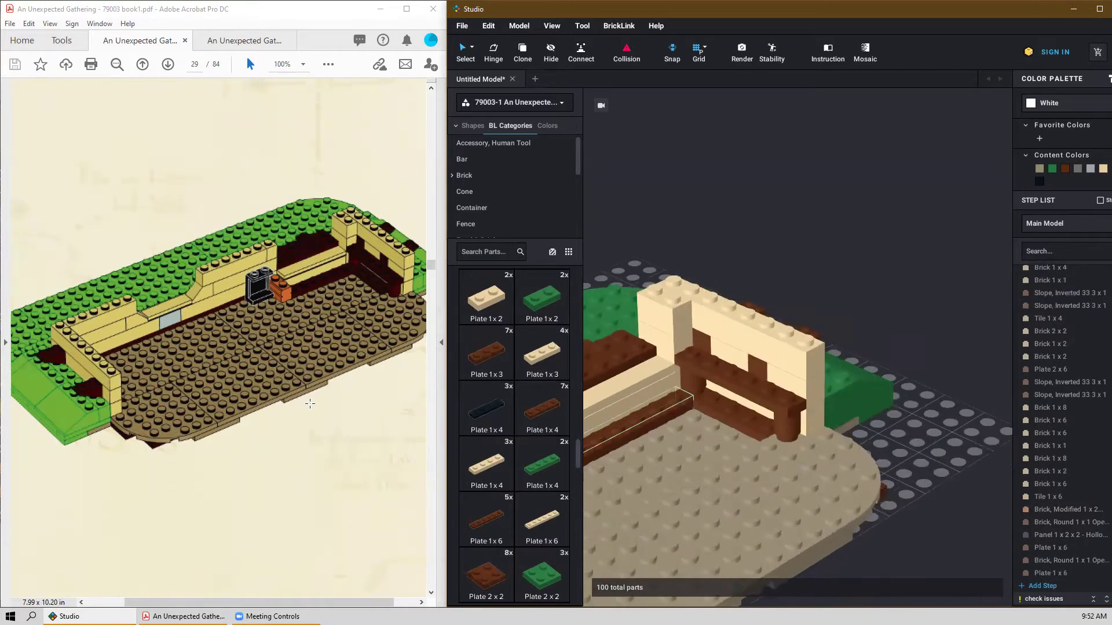
scroll(306, 408, "up", 1)
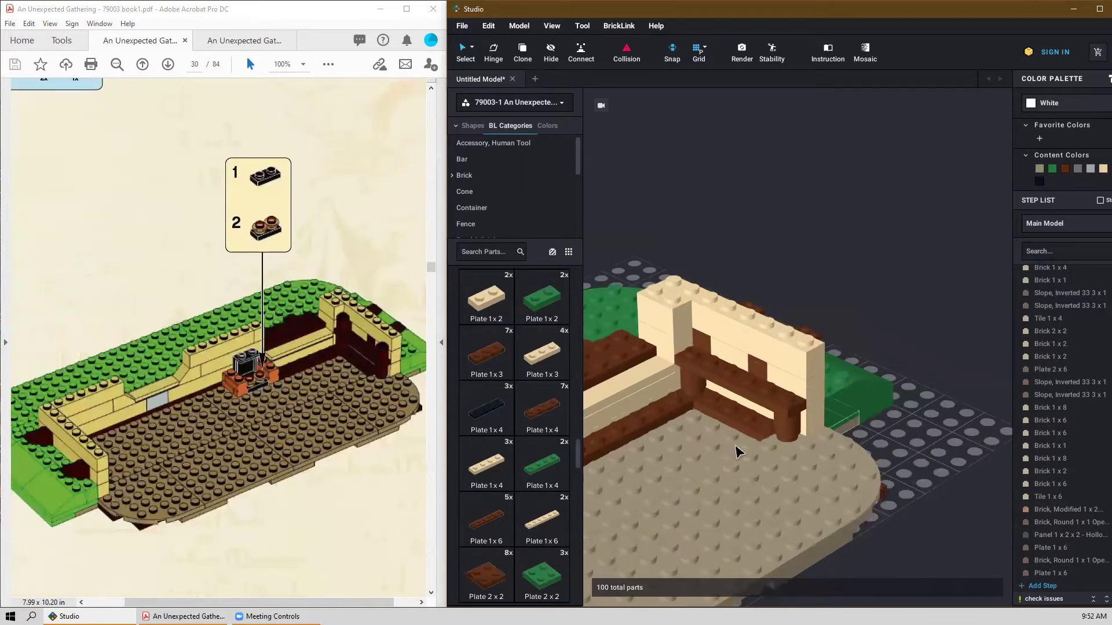
middle_click_drag(708, 462, 818, 447)
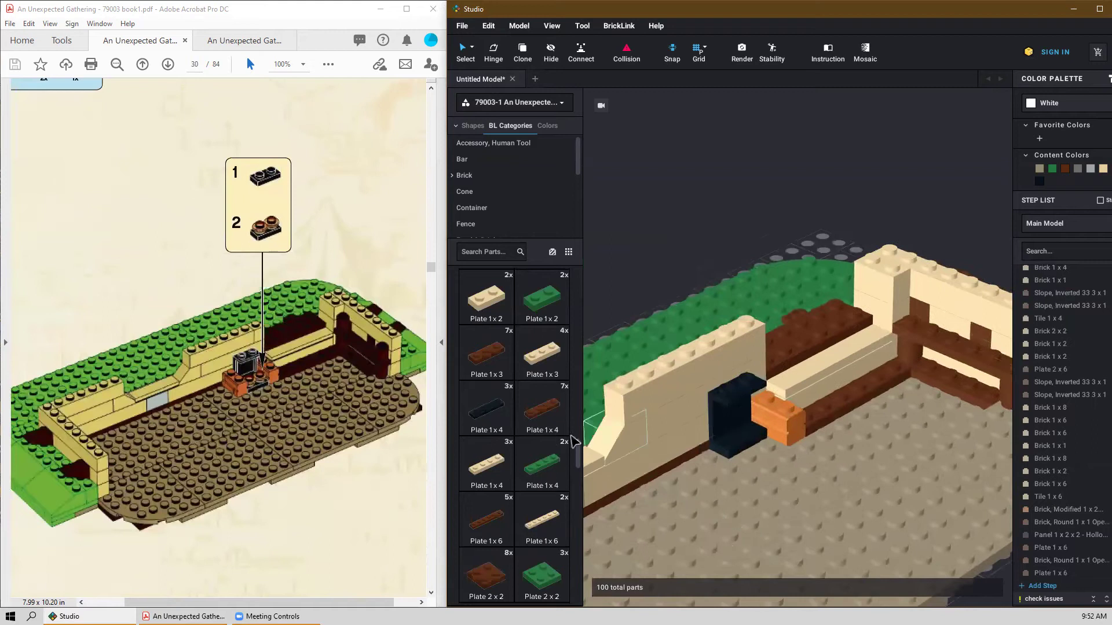
left_click(776, 416)
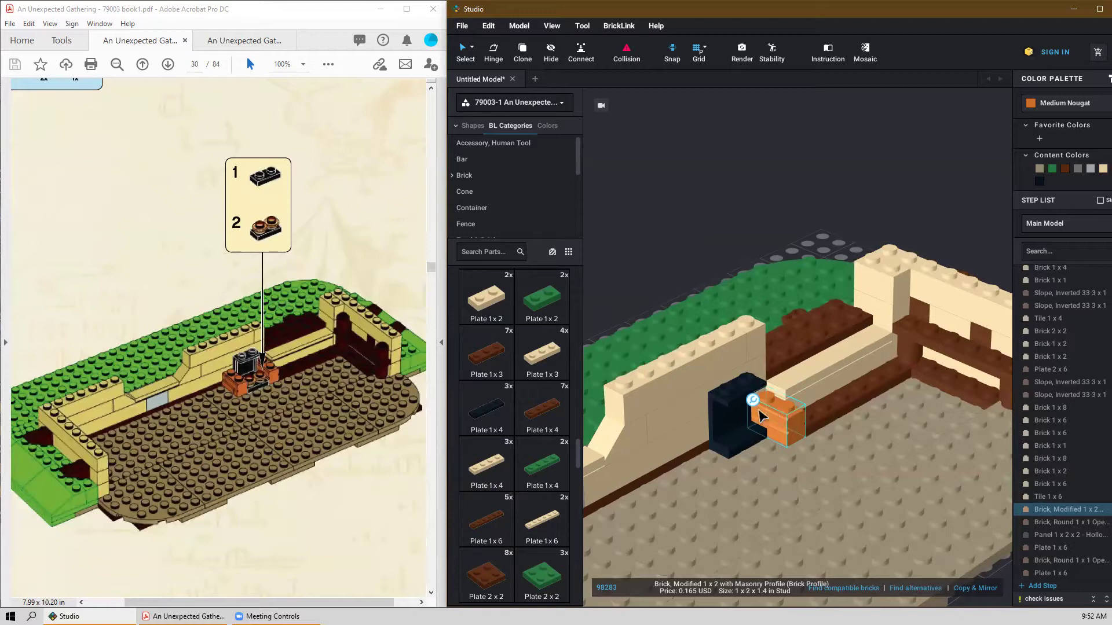
key("ctrl+c")
key("ctrl+v")
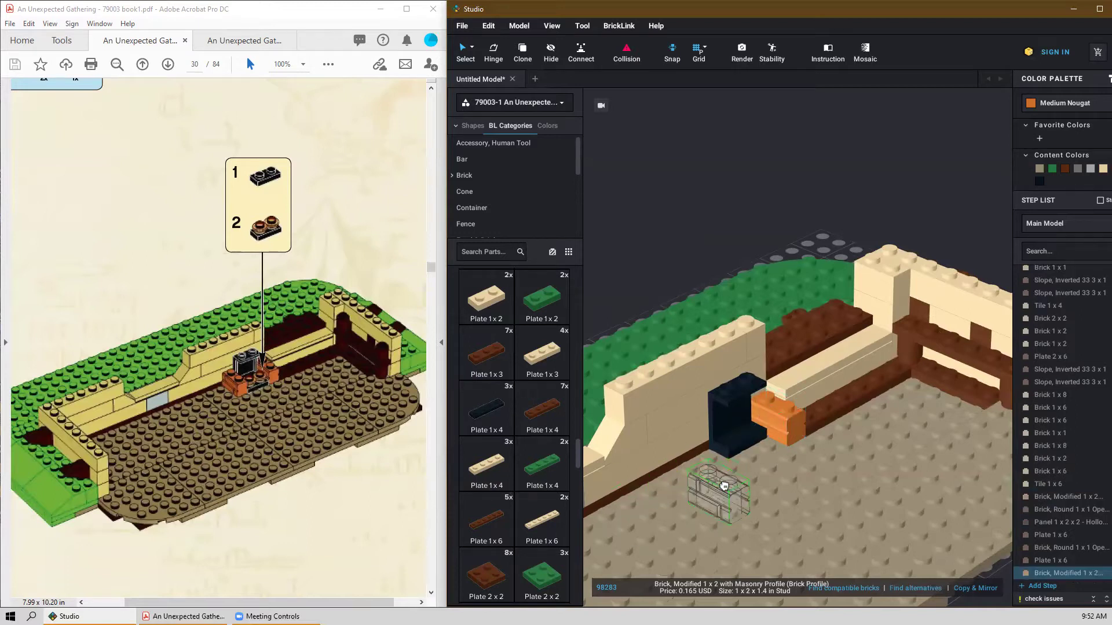
left_click(725, 453)
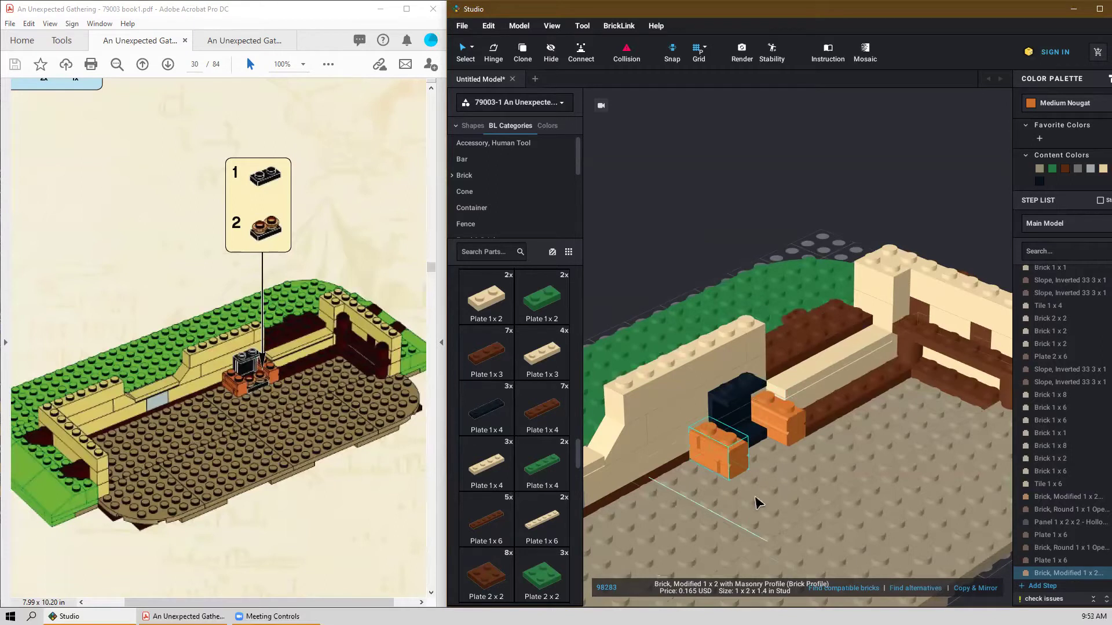
Place a black Plate 1 x 2 on the floor between the two masonry bricks in front of the black panel.
scroll(504, 374, "up", 3)
scroll(505, 373, "up", 1)
left_click(541, 365)
left_click(766, 446)
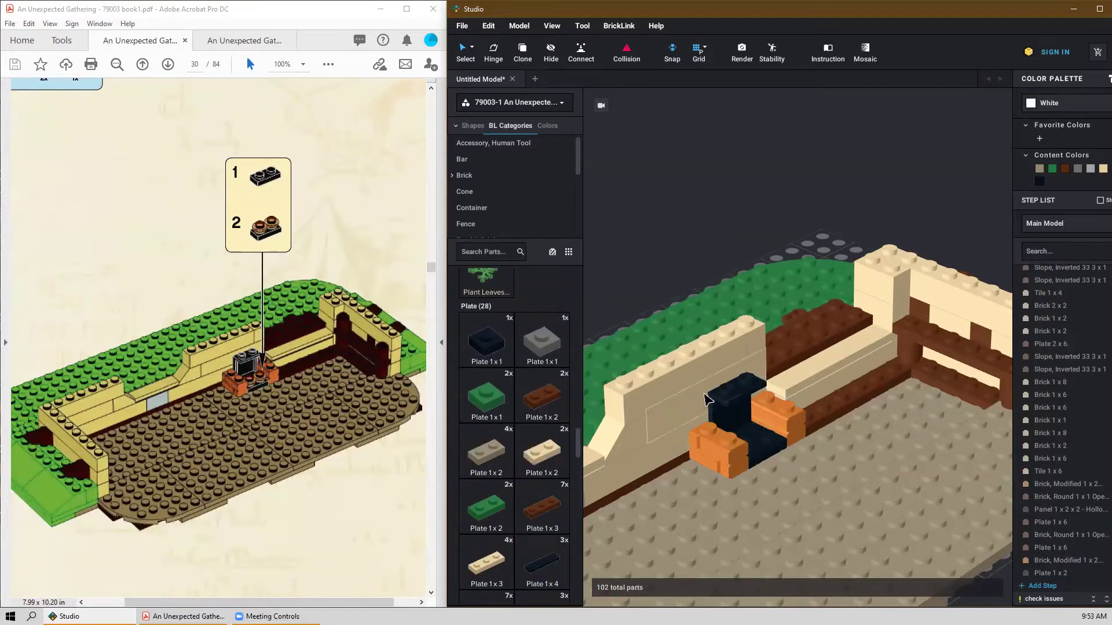
left_click(523, 53)
left_click(718, 449)
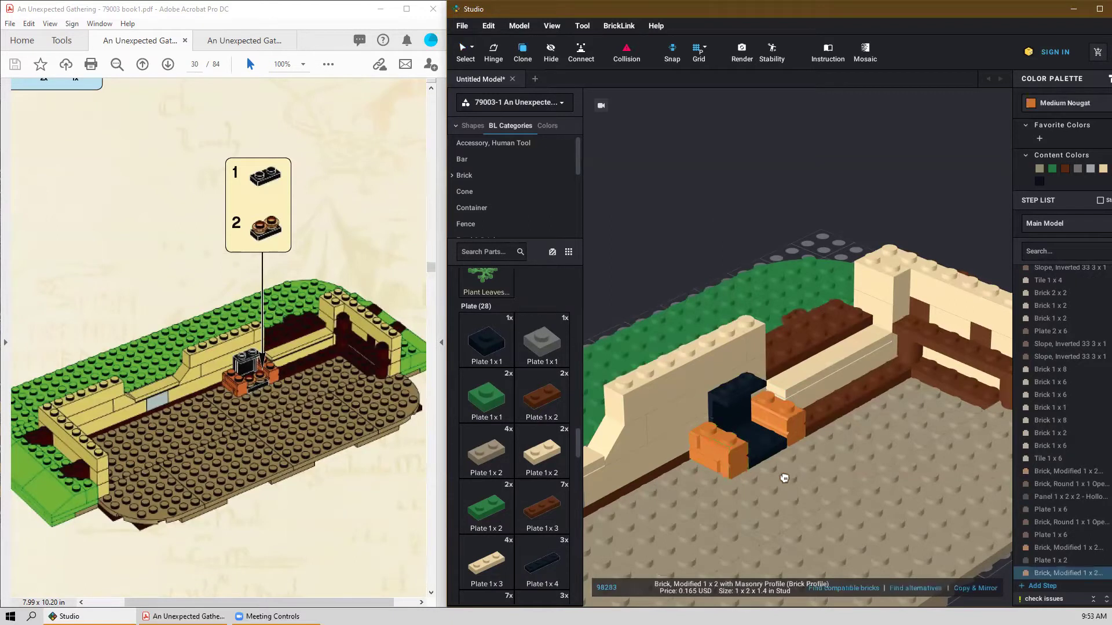
left_click(914, 417)
left_click(856, 431)
left_click(781, 477)
key("Escape")
left_click(912, 425)
key("Delete")
left_click(860, 434)
key("Delete")
left_click(799, 464)
key("Delete")
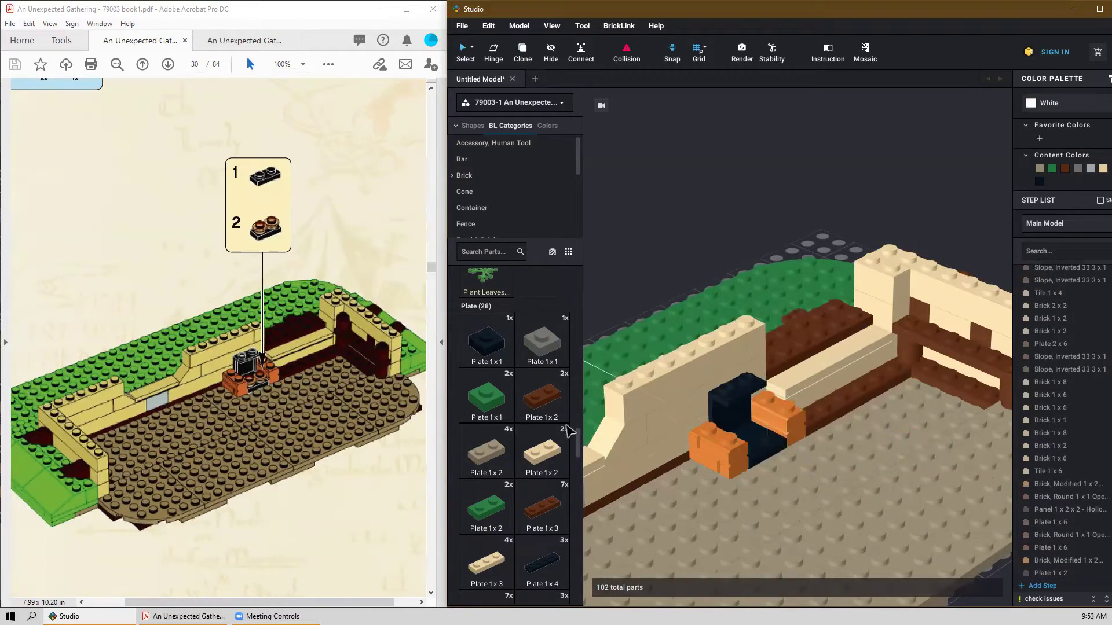
Place two Trans-Orange Plate, Round 1 x 1 pieces side by side on the black plate between the masonry bricks and discard the spare copy.
scroll(495, 446, "down", 10)
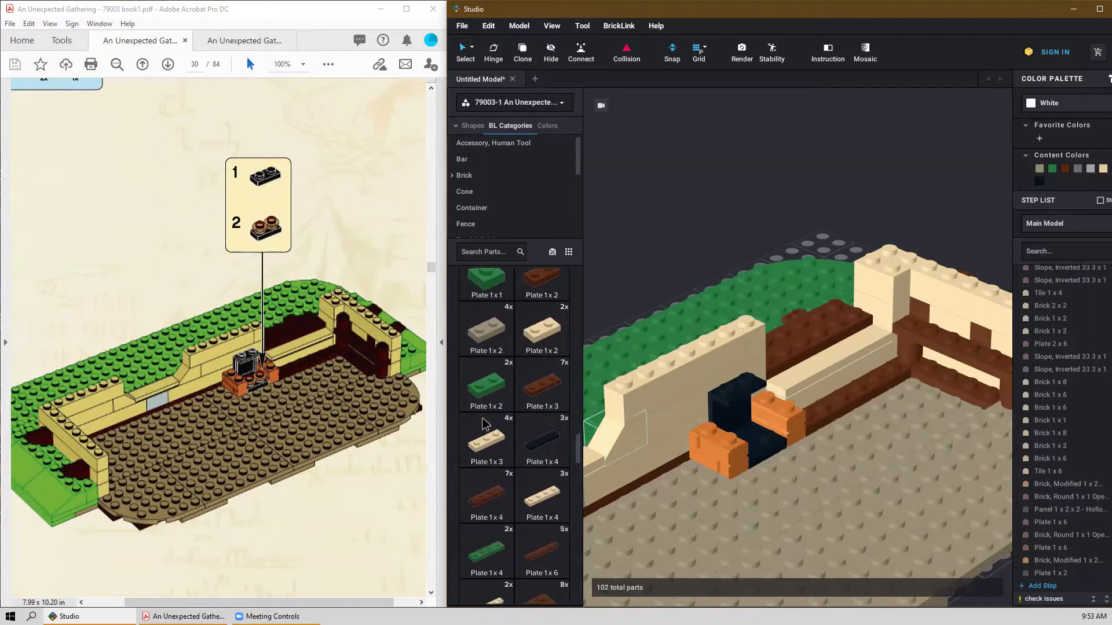
scroll(495, 446, "down", 7)
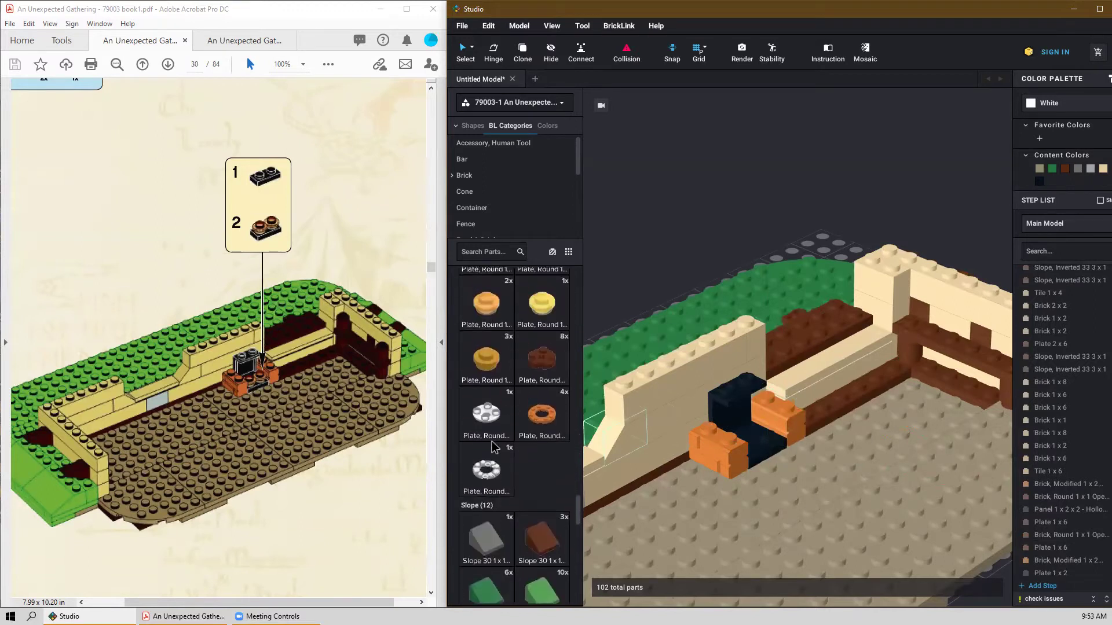
left_click_drag(846, 458, 762, 447)
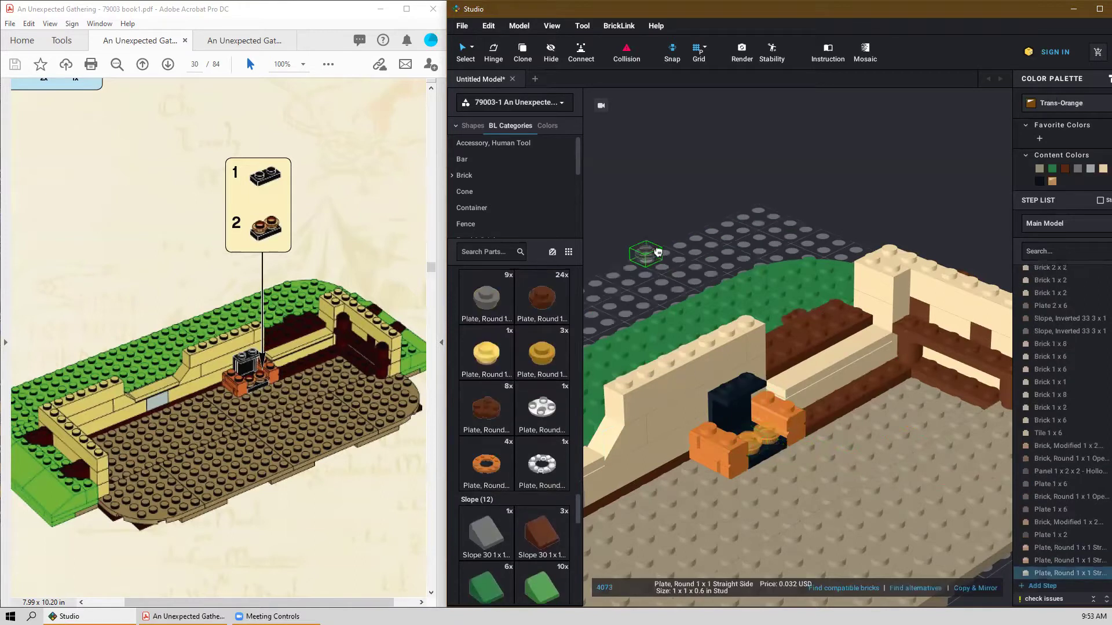
left_click(660, 243)
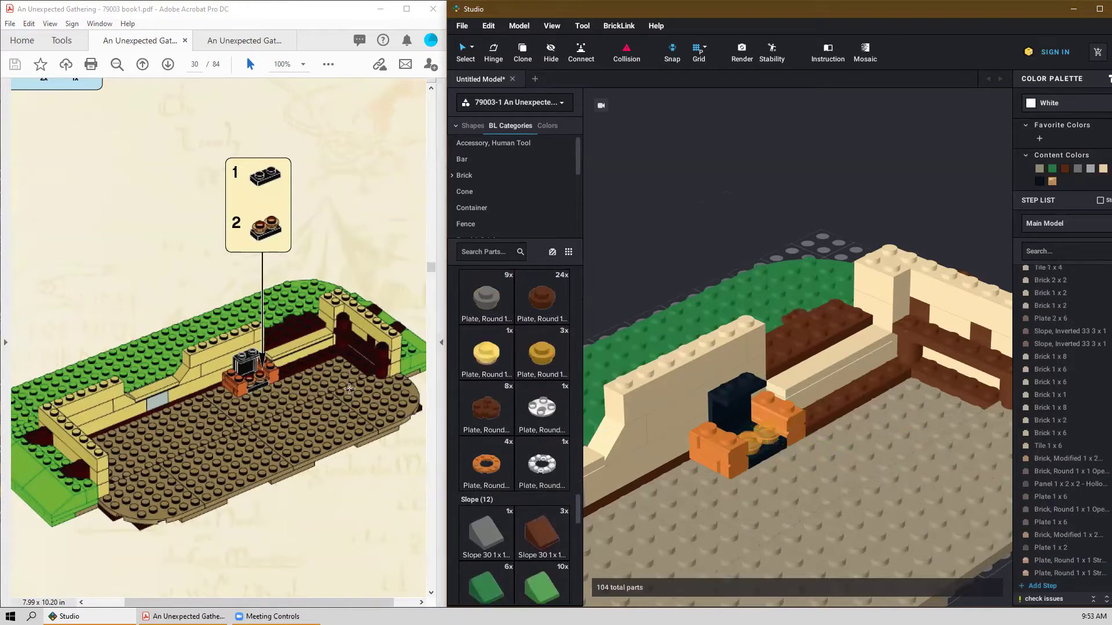
Following the next instruction page, place a Light Bluish Gray Brick 1 x 1 on each masonry brick beside the black panel and discard the spare.
scroll(352, 387, "down", 1)
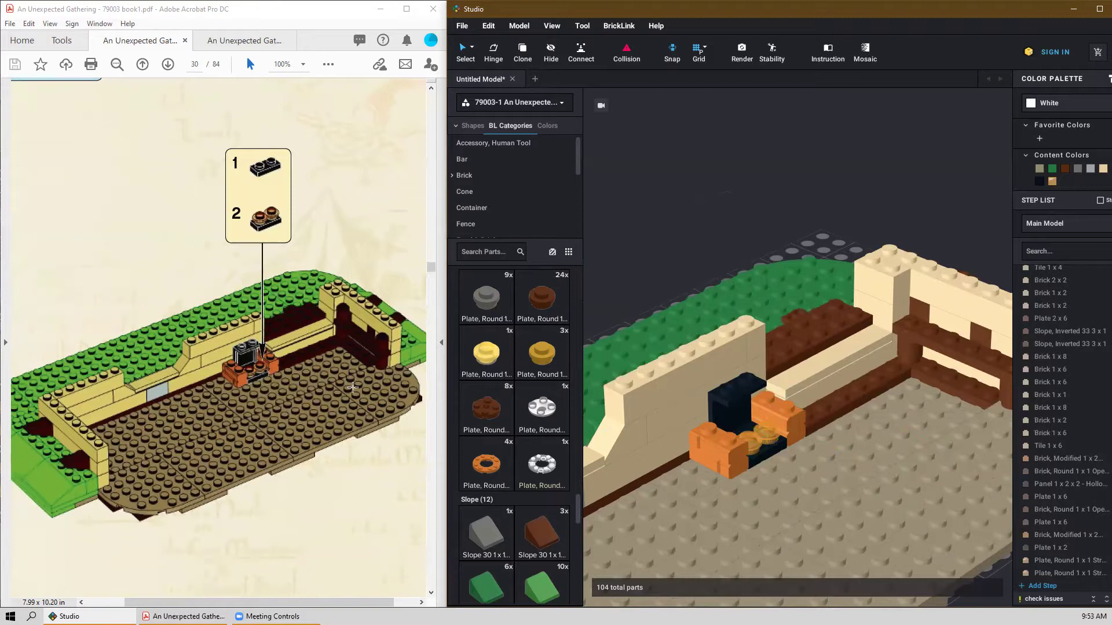
scroll(353, 387, "down", 10)
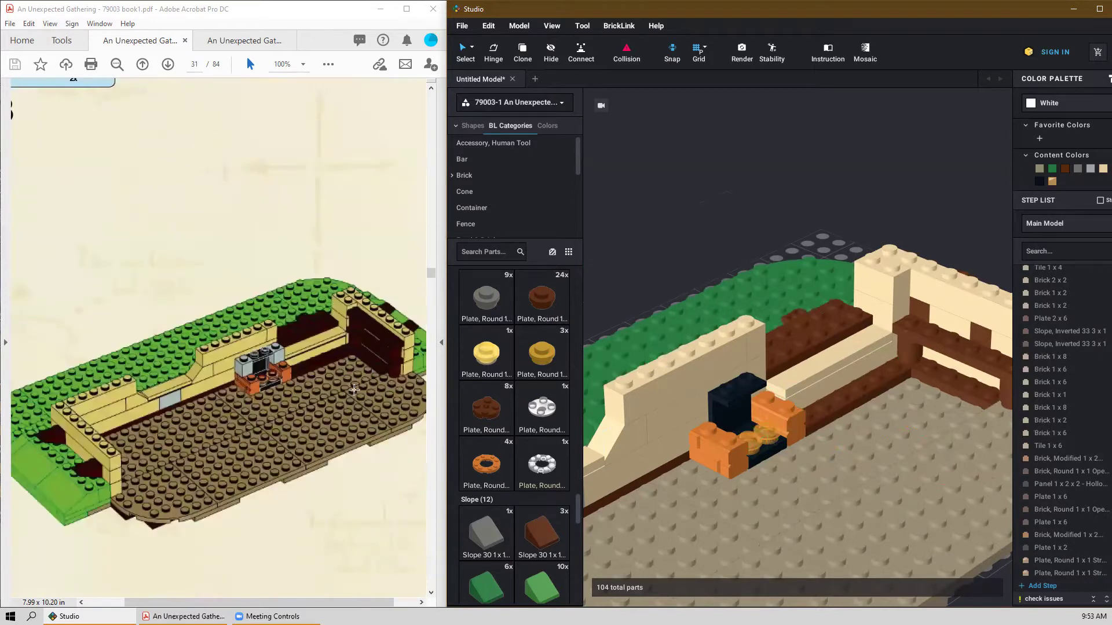
scroll(496, 431, "down", 10)
scroll(496, 432, "down", 10)
scroll(489, 429, "up", 10)
left_click_drag(577, 537, 585, 394)
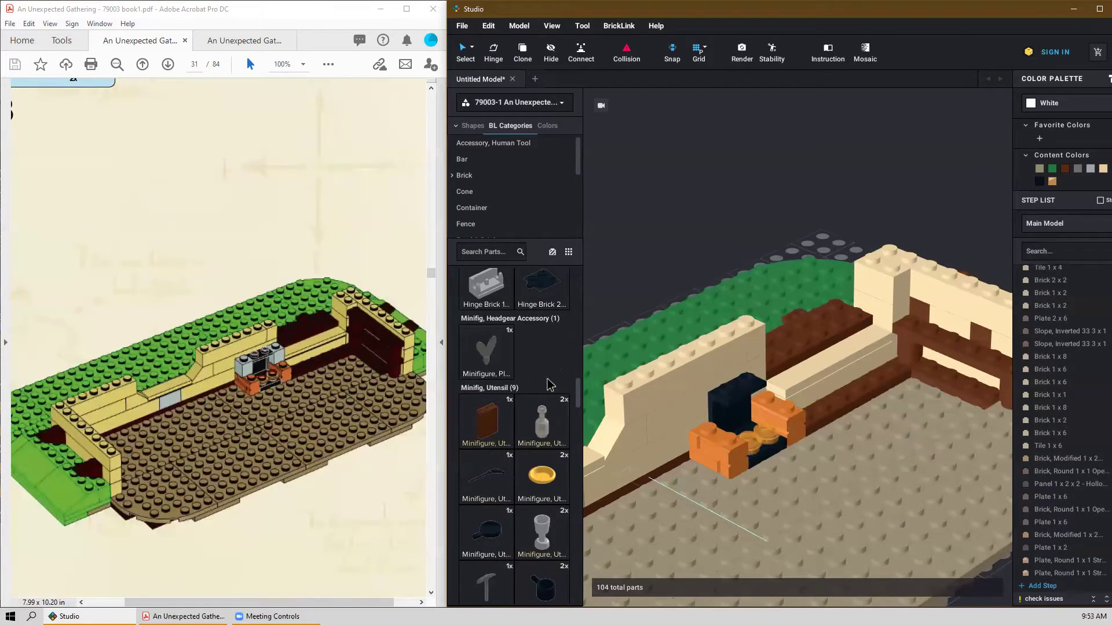
scroll(521, 406, "up", 15)
scroll(503, 429, "up", 10)
scroll(505, 430, "up", 10)
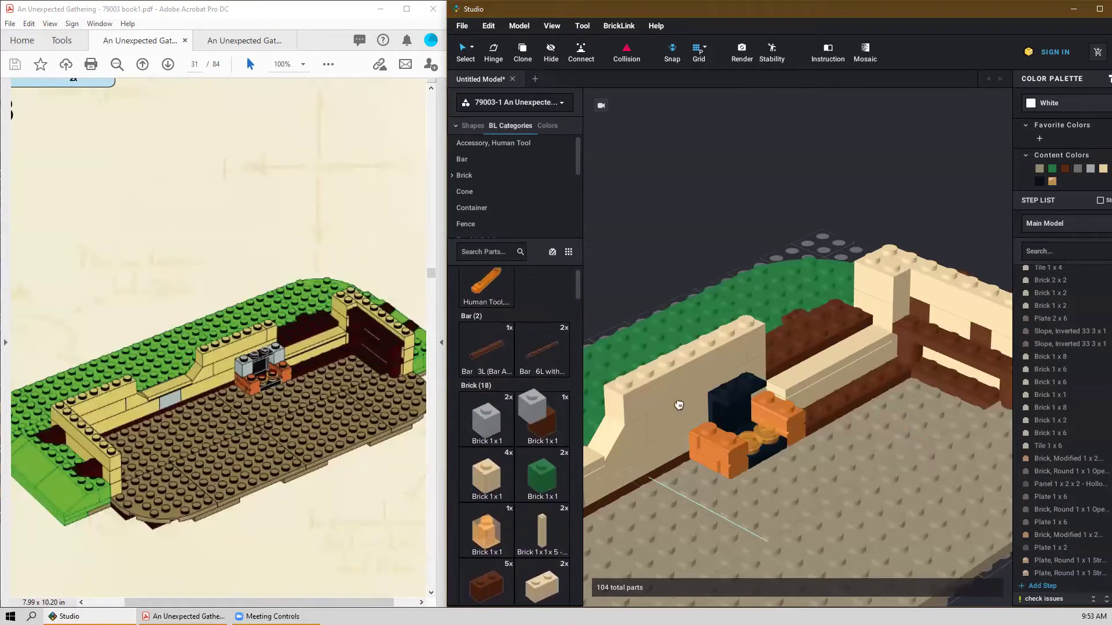
left_click(708, 406)
right_click_drag(780, 375, 766, 372)
left_click(784, 383)
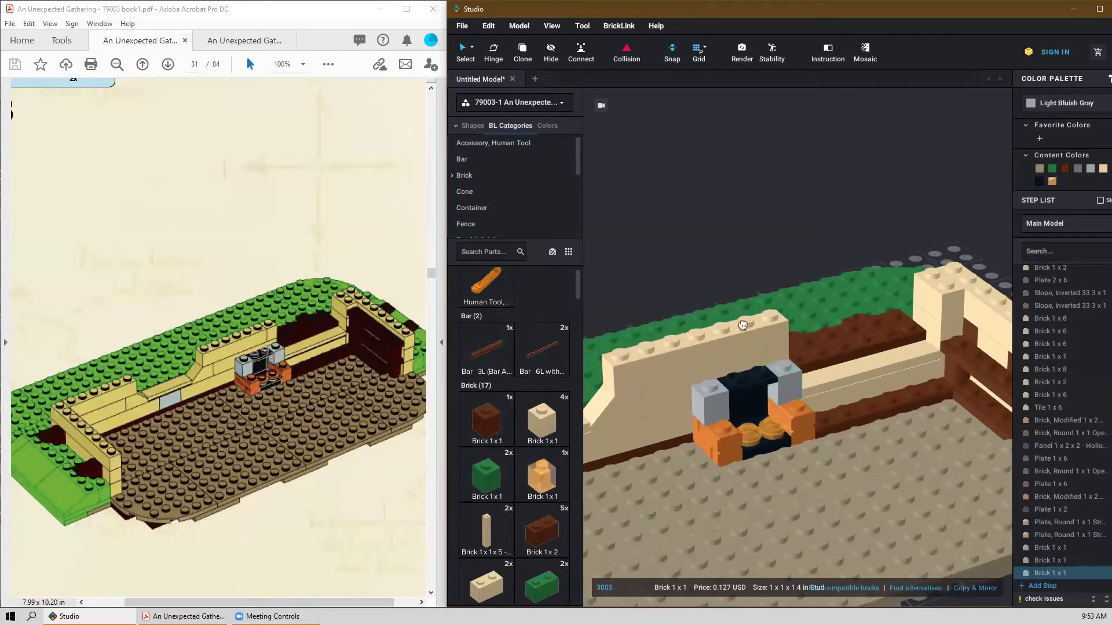
right_click_drag(709, 282, 708, 279)
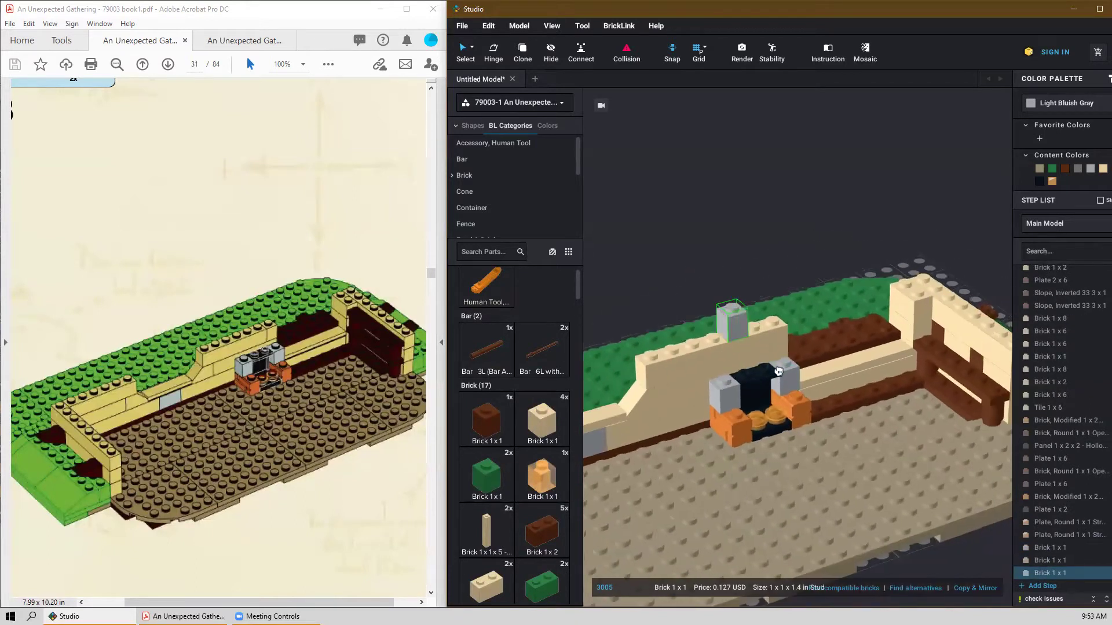
key("Escape")
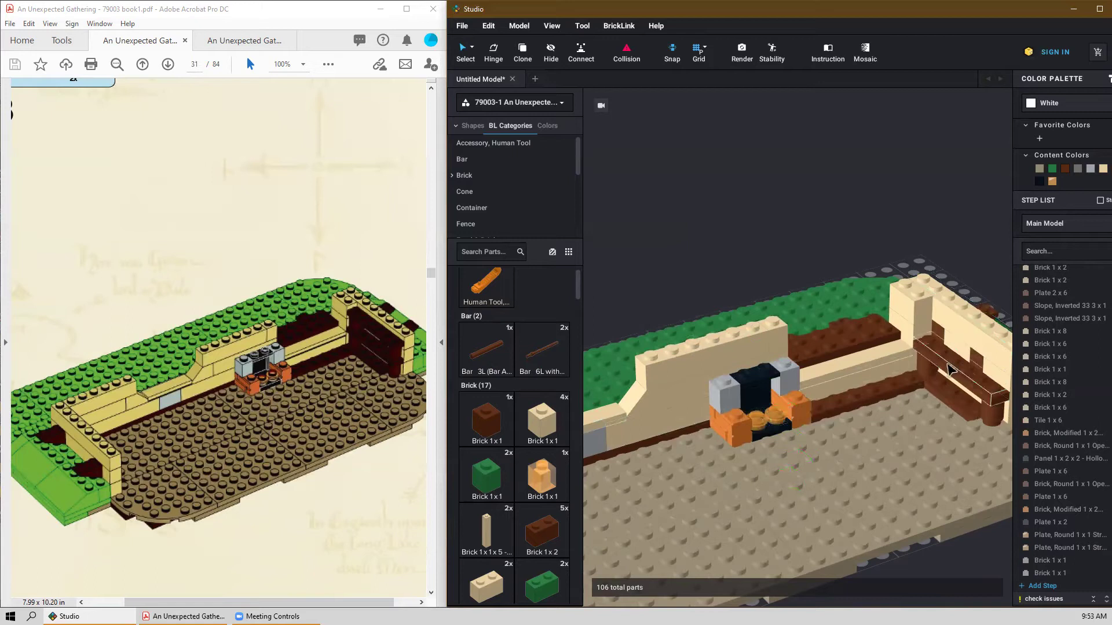
left_click(932, 362)
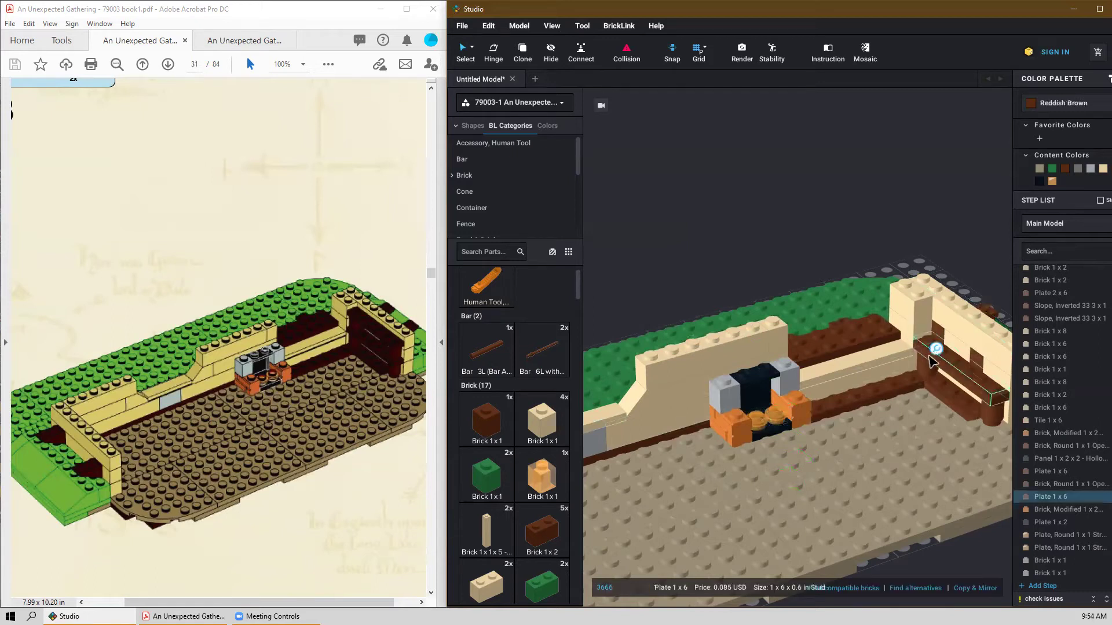
left_click(992, 426, "ctrl")
left_click(929, 369, "shift")
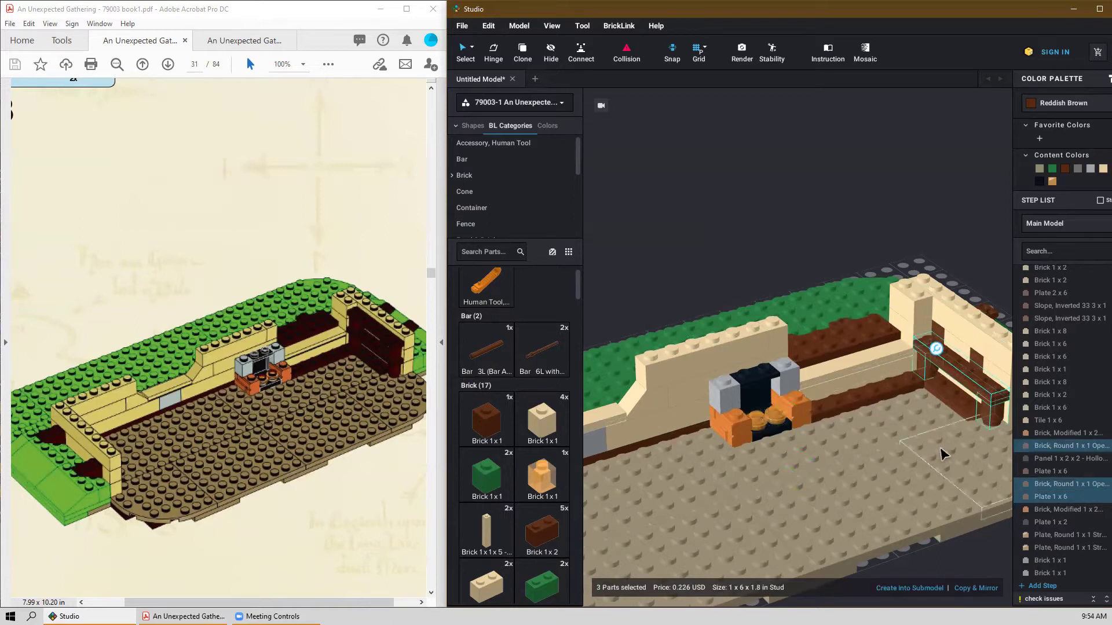
left_click(917, 457)
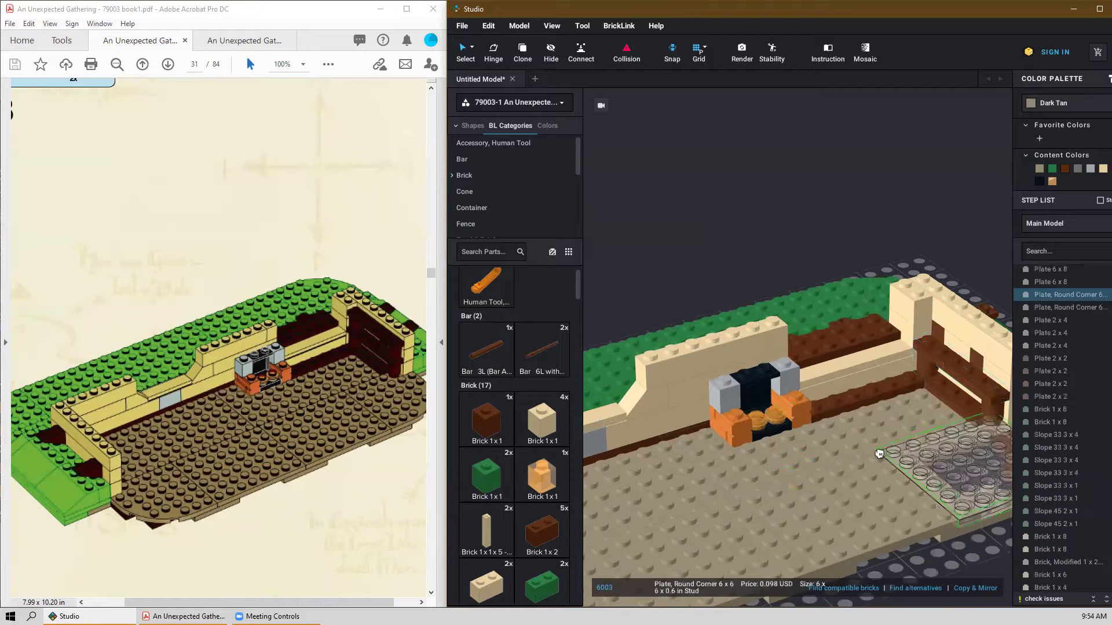
key("Delete")
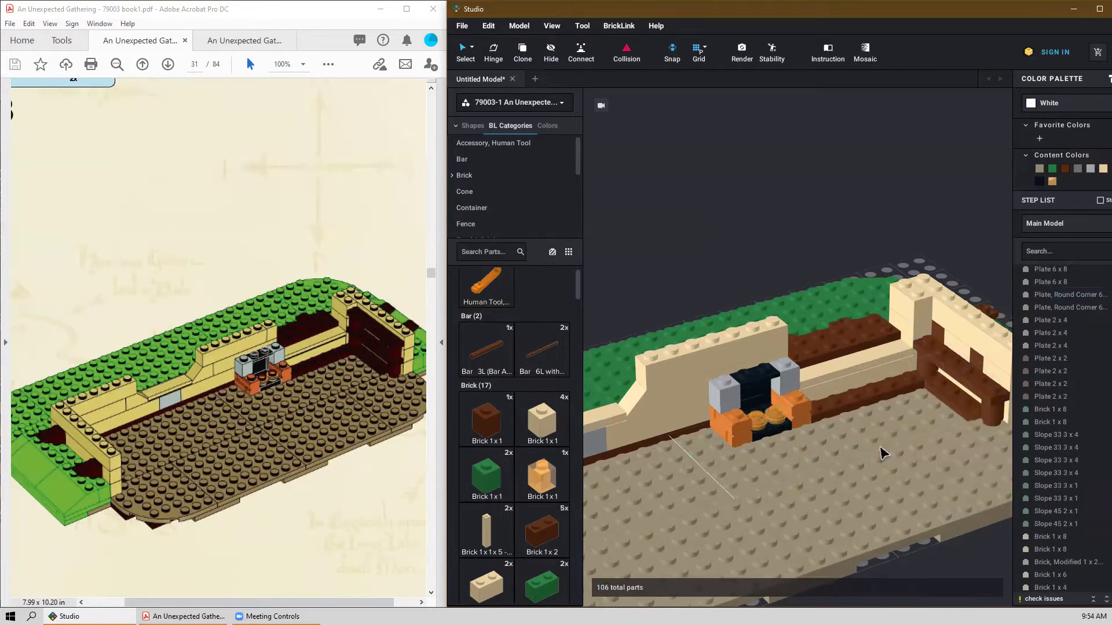
Duplicate the two reddish brown round bricks with their Plate 1 x 6 and stack the copy on top of the originals along the end wall.
middle_click_drag(908, 438, 846, 446)
scroll(842, 456, "up", 2)
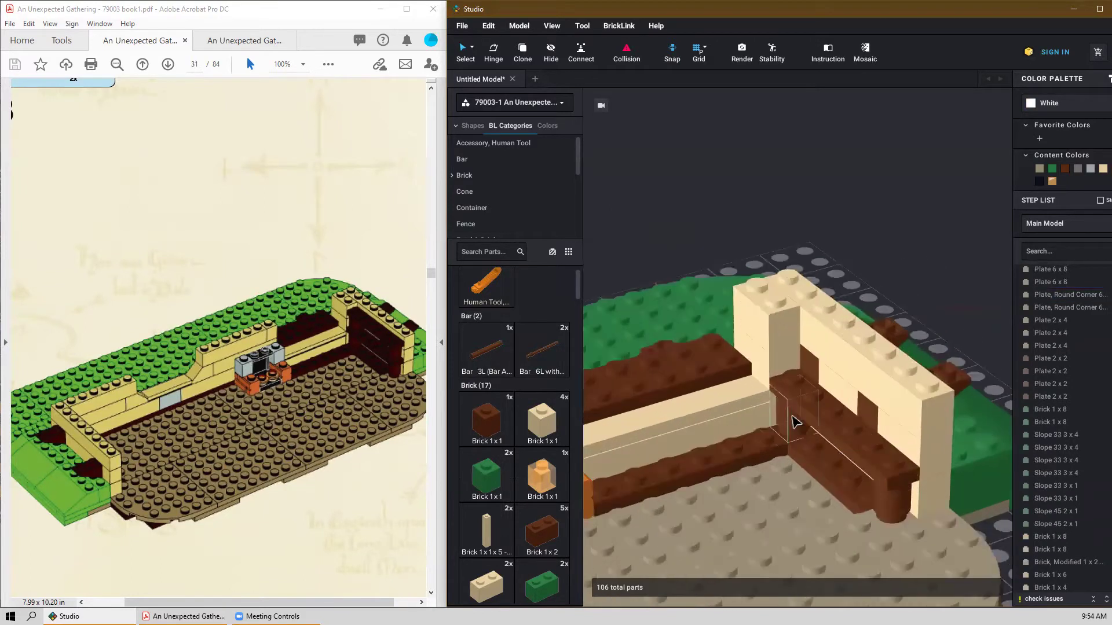
left_click(795, 423)
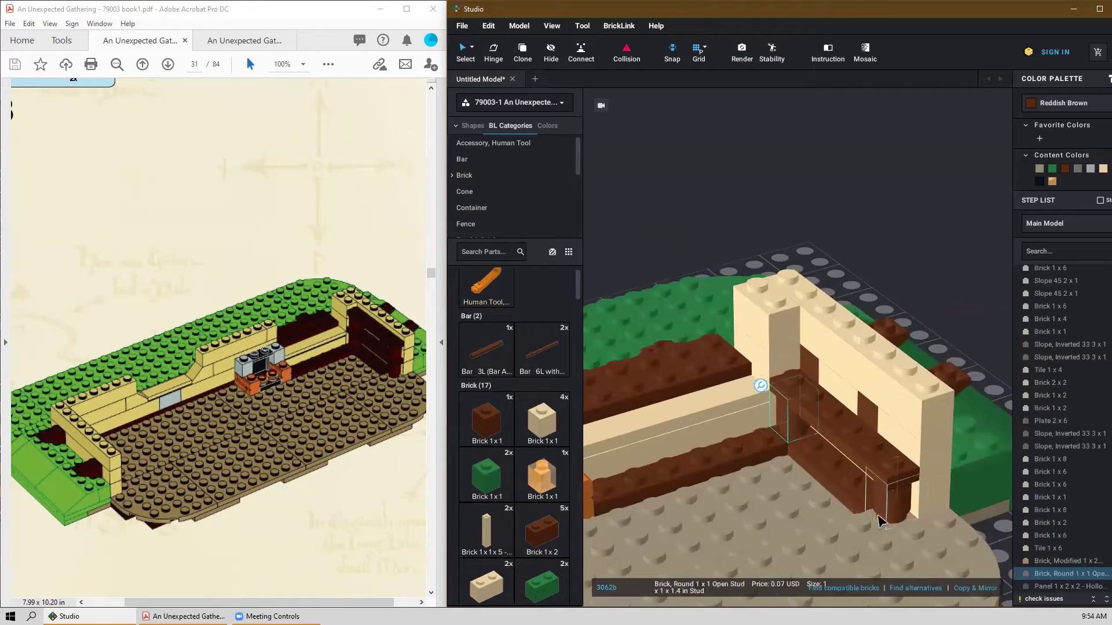
left_click(867, 442, "ctrl")
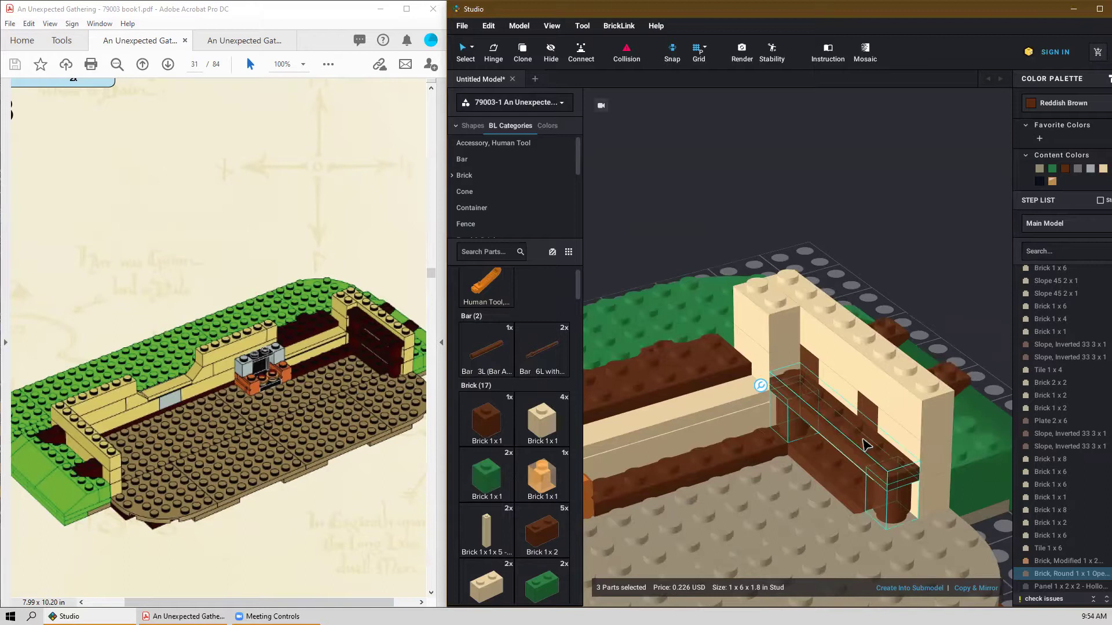
key("ctrl+v")
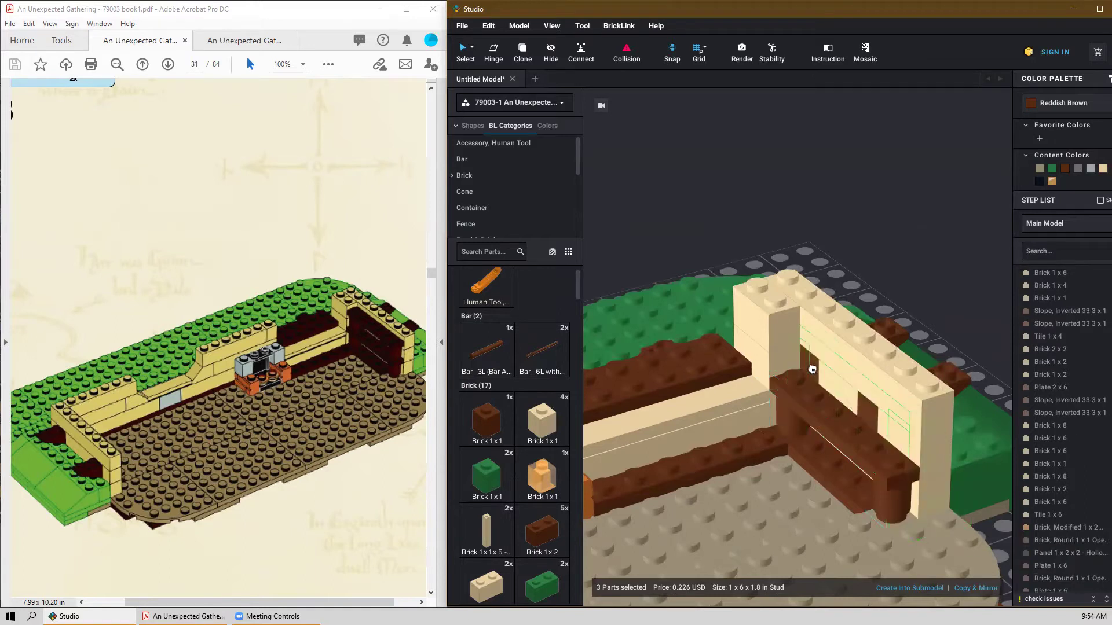
right_click_drag(768, 348, 739, 355)
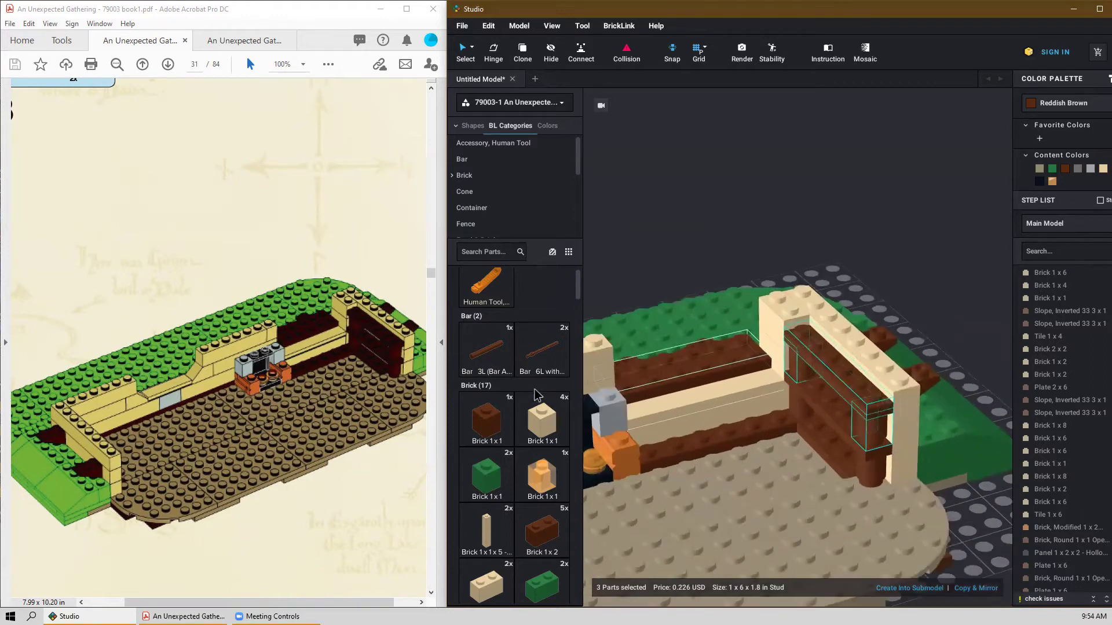
Check the current instruction page, set the PDF zoom to 75% and bring up building step 29 on page 32.
scroll(625, 377, "down", 5)
scroll(314, 391, "down", 1)
scroll(314, 391, "up", 5)
scroll(311, 391, "down", 5)
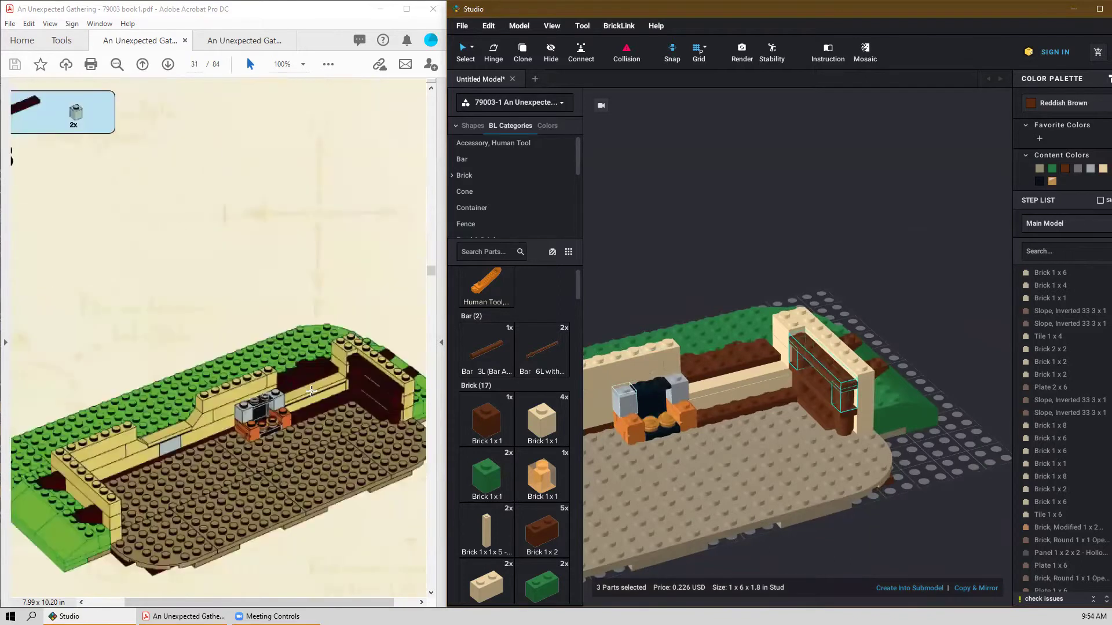
scroll(311, 392, "down", 1)
scroll(300, 397, "down", 5)
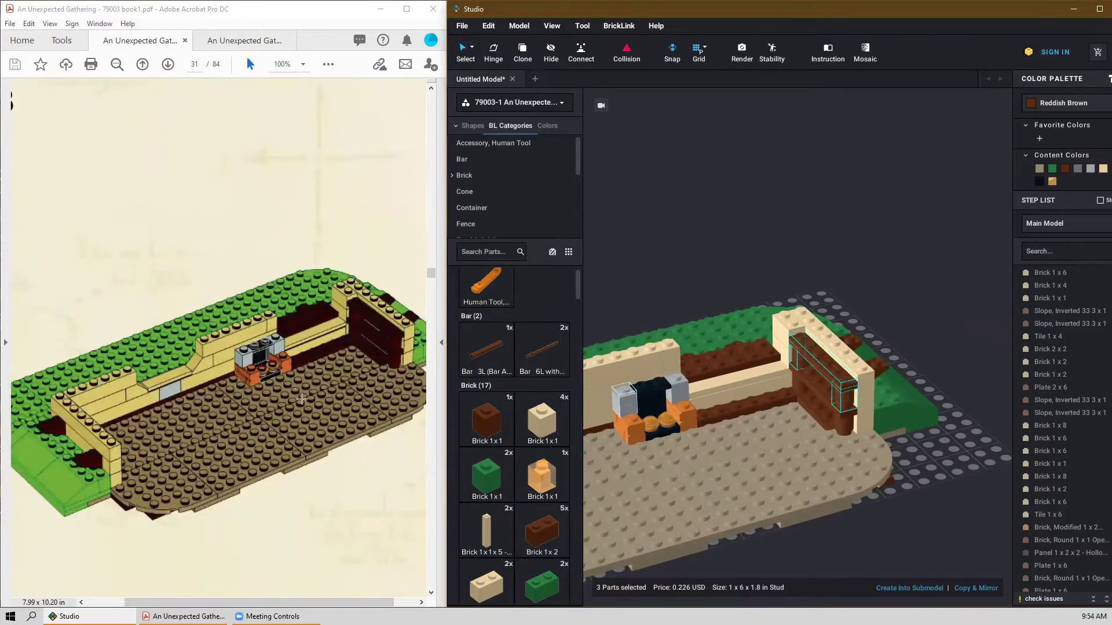
left_click(302, 63)
left_click(342, 137)
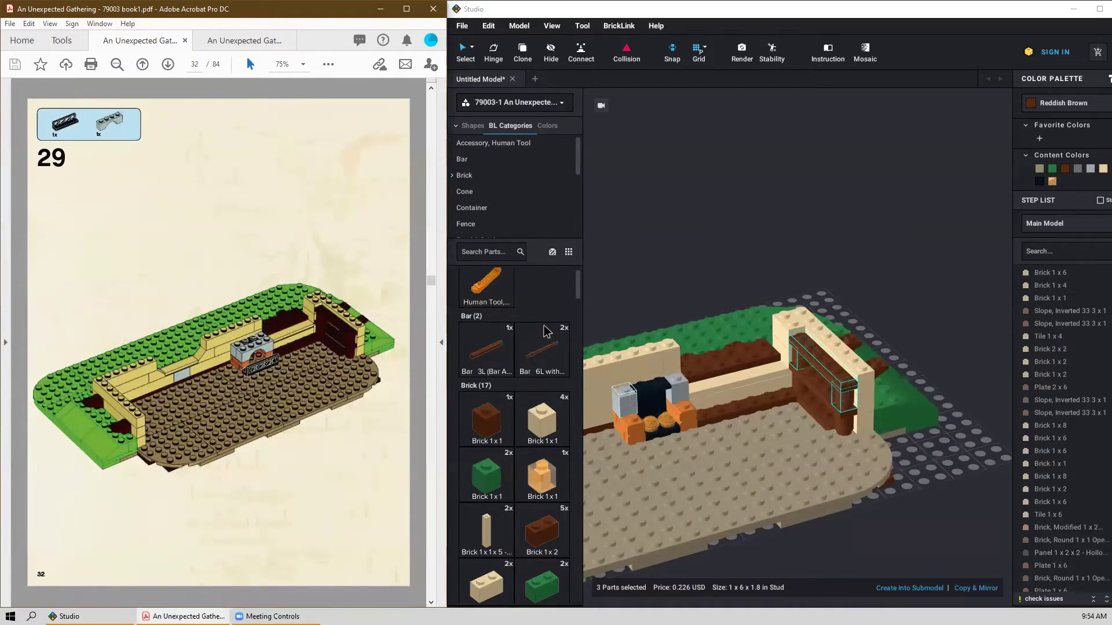
Place a Light Bluish Gray Brick, Arch 1 x 4 across the front of the fireplace and discard the spare copy.
left_click_drag(576, 292, 581, 338)
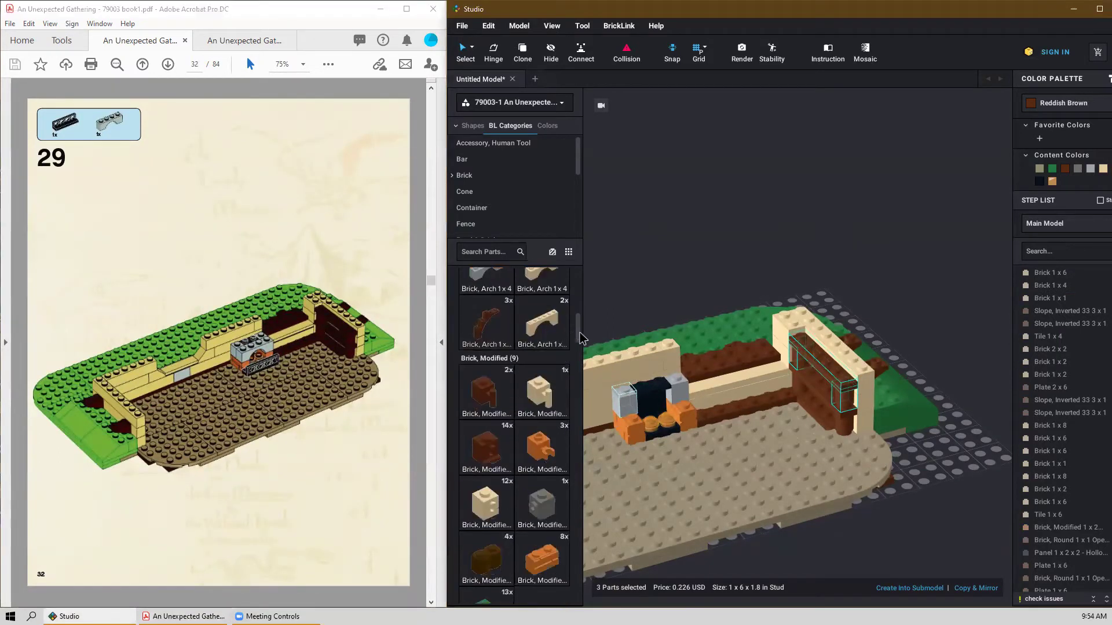
scroll(534, 371, "down", 15)
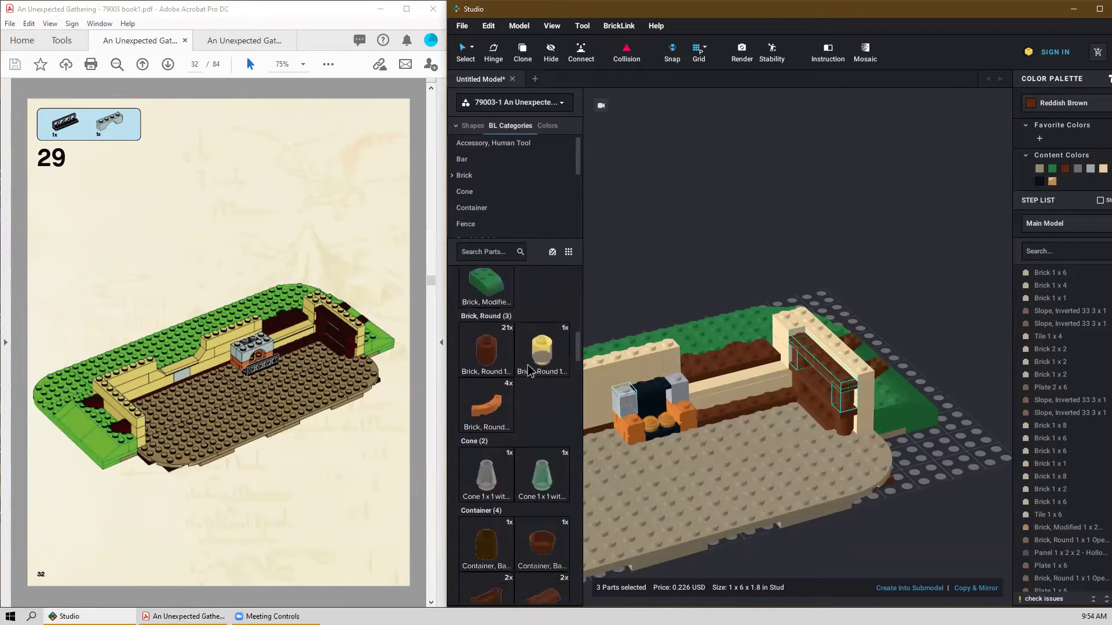
scroll(534, 373, "up", 12)
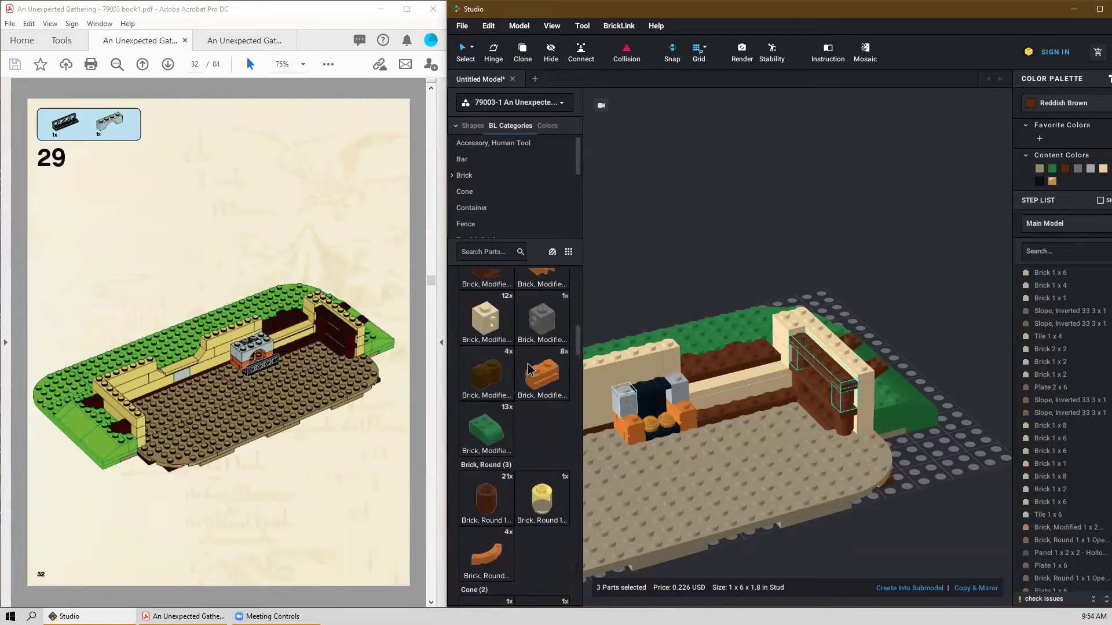
left_click_drag(487, 379, 658, 399)
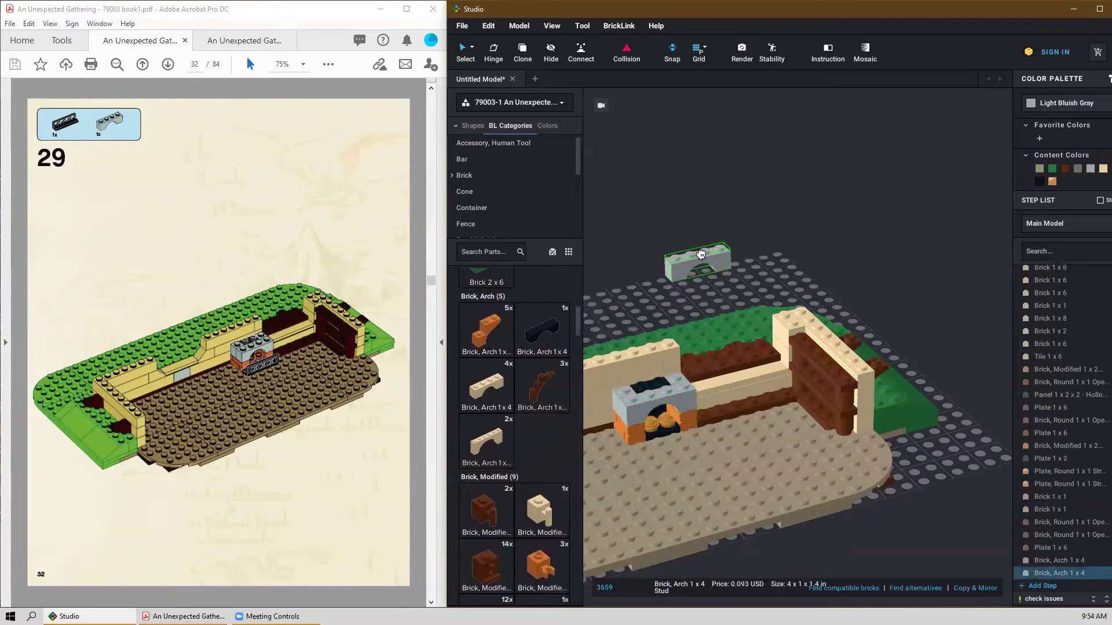
left_click(699, 257)
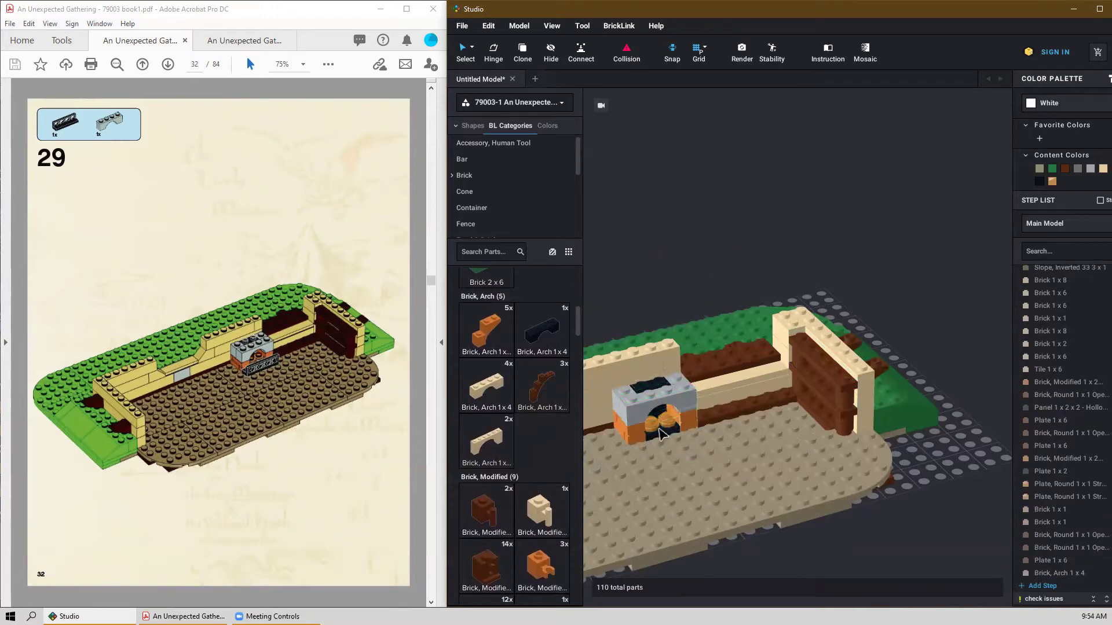
Place a black Fence 1 x 4 x 1 on the floor directly in front of the fireplace opening and discard the spare copy.
scroll(495, 501, "down", 3)
scroll(492, 498, "up", 3)
scroll(491, 498, "down", 10)
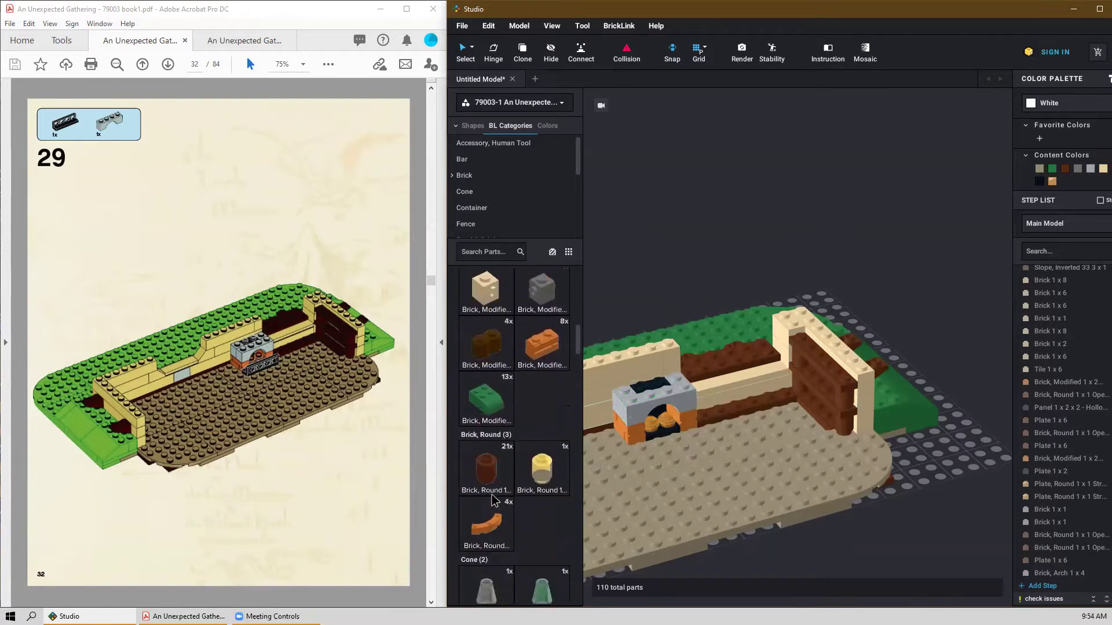
left_click_drag(471, 407, 667, 423)
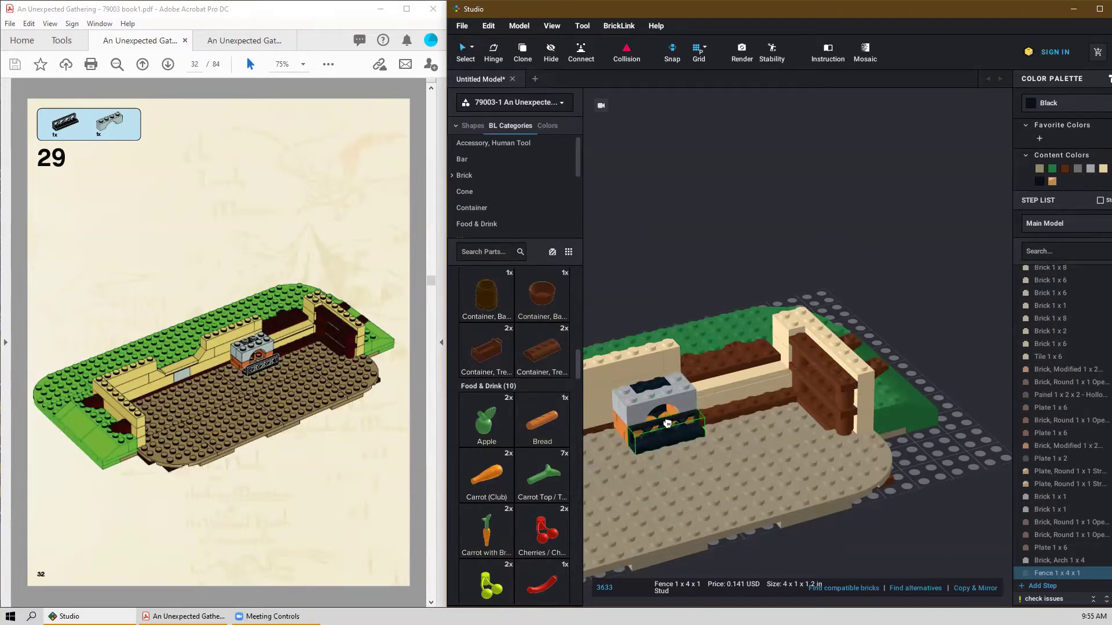
left_click(667, 423)
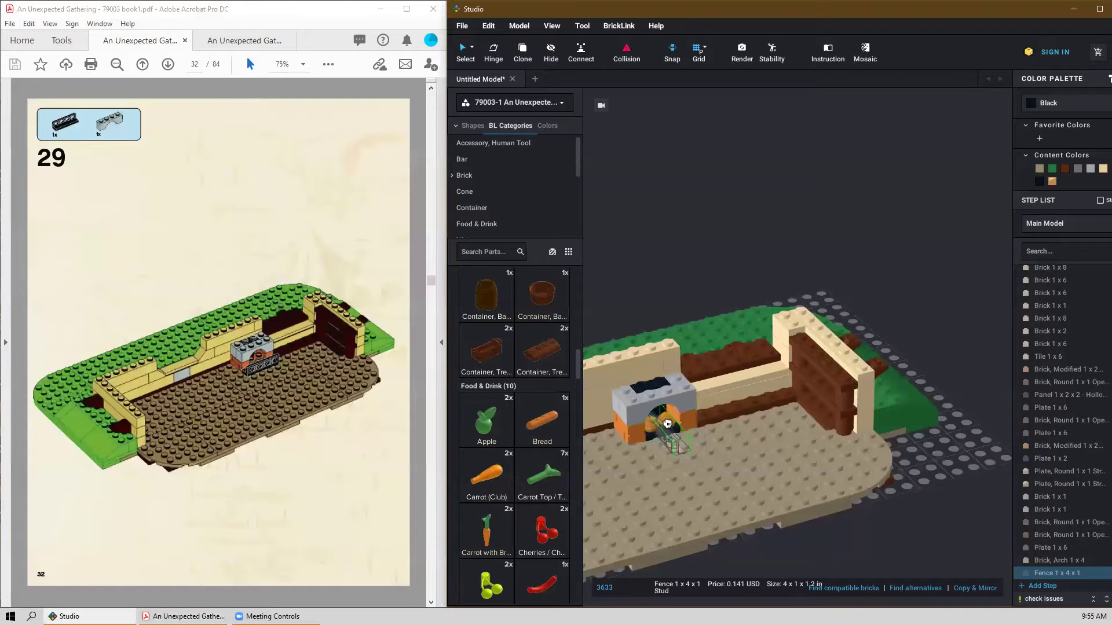
scroll(608, 480, "up", 3)
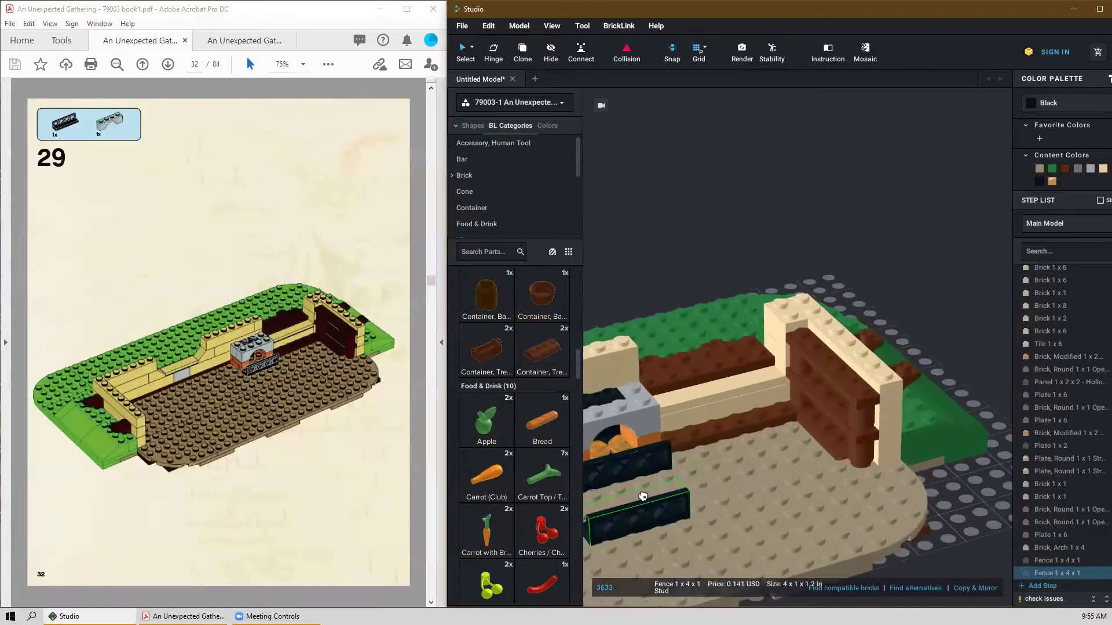
right_click_drag(618, 502, 673, 501)
scroll(710, 498, "down", 1)
key("Escape")
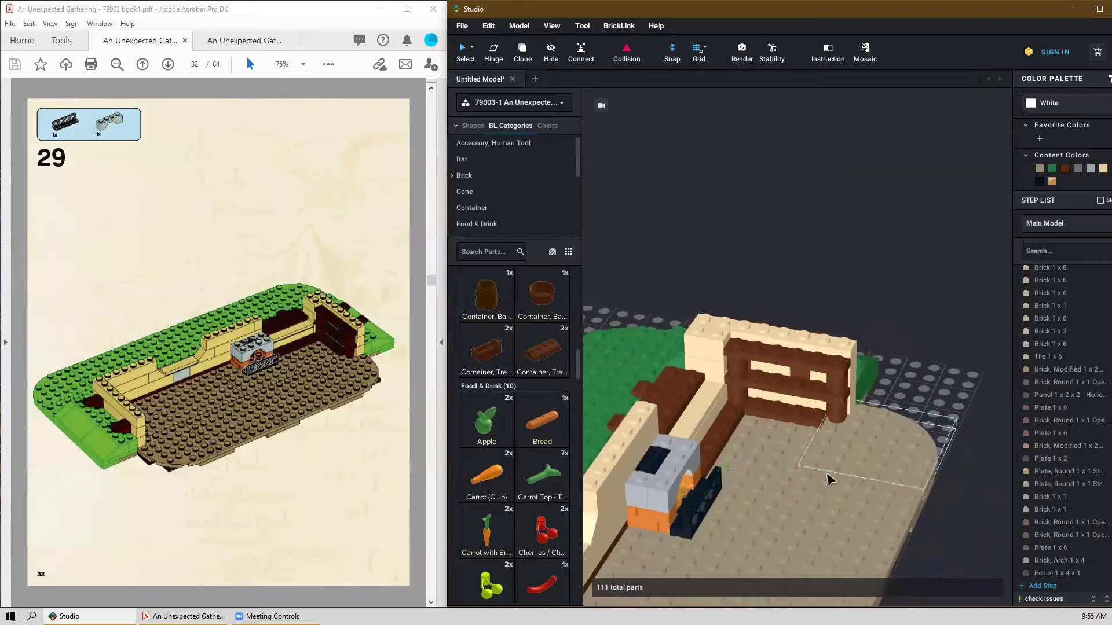
Compare the model with instruction step 29 from matching angles and bring up building step 30 on page 33.
scroll(781, 513, "up", 1)
right_click_drag(773, 509, 718, 453)
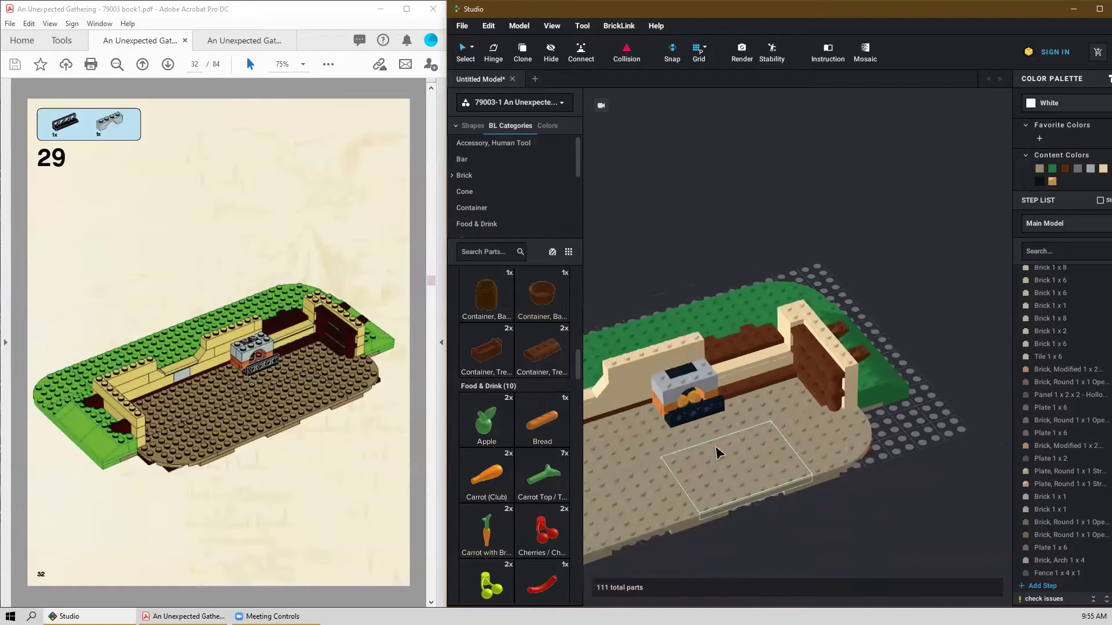
middle_click_drag(652, 439, 735, 417)
scroll(735, 423, "down", 2)
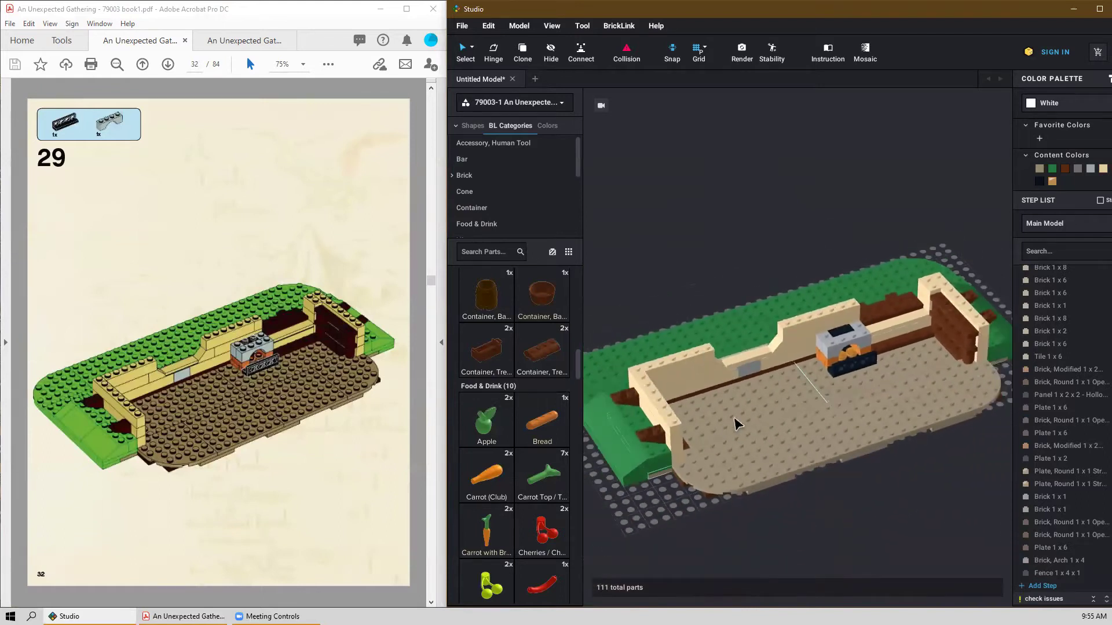
scroll(319, 397, "down", 2)
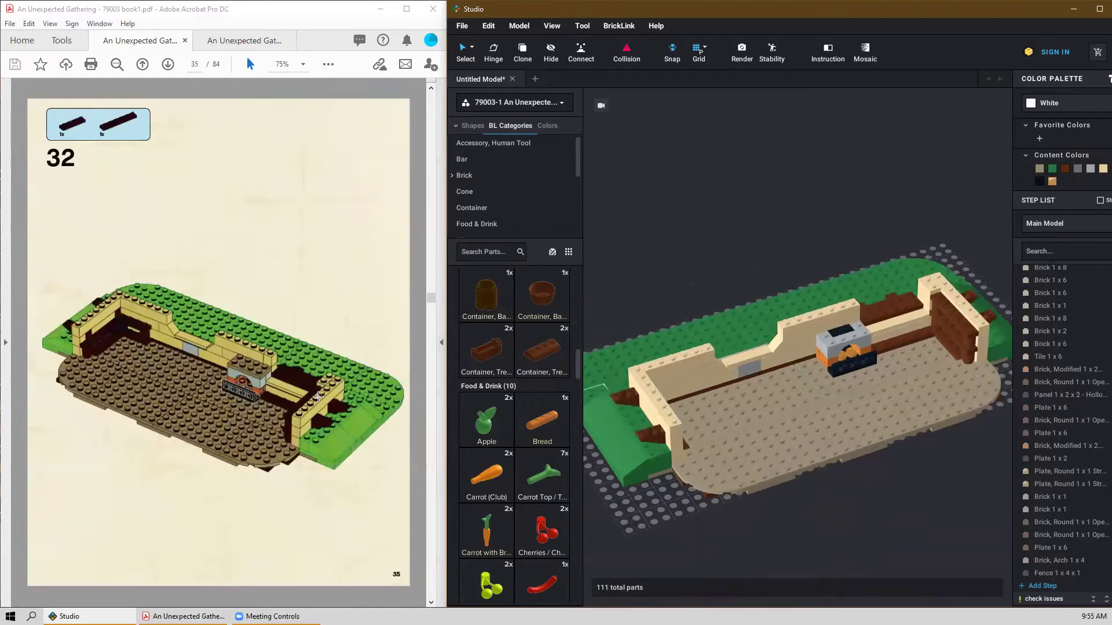
scroll(319, 398, "up", 2)
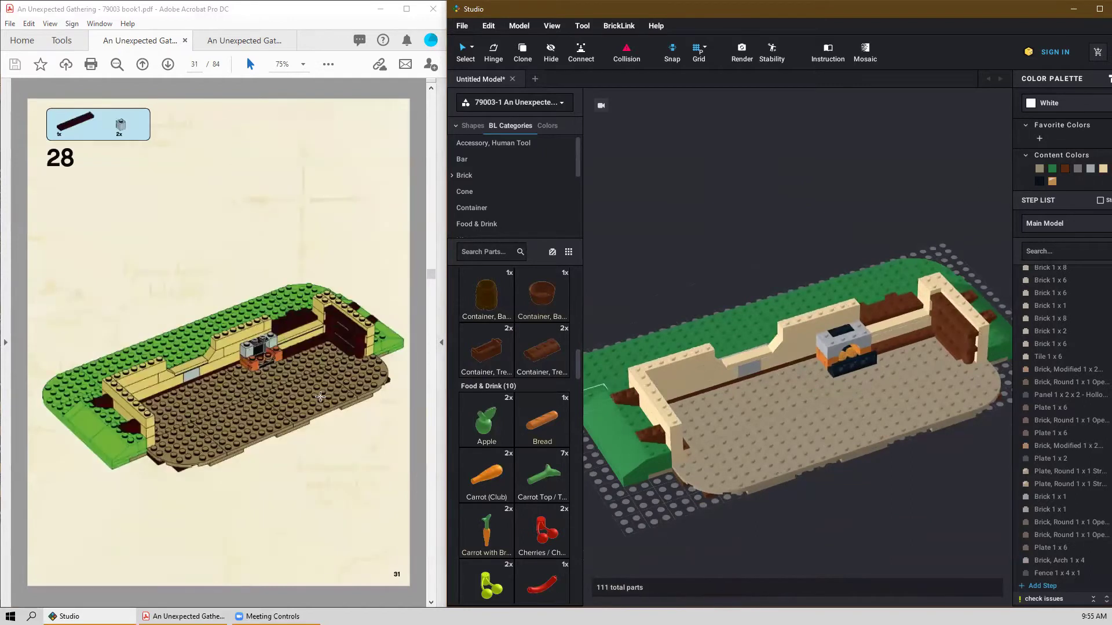
scroll(321, 397, "down", 1)
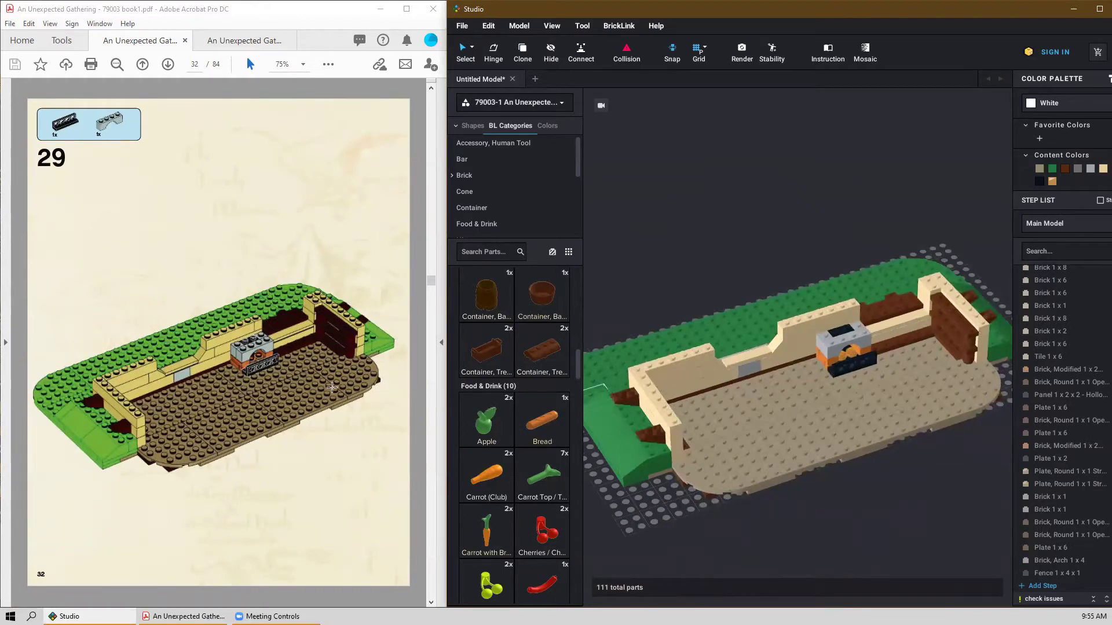
scroll(335, 384, "down", 1)
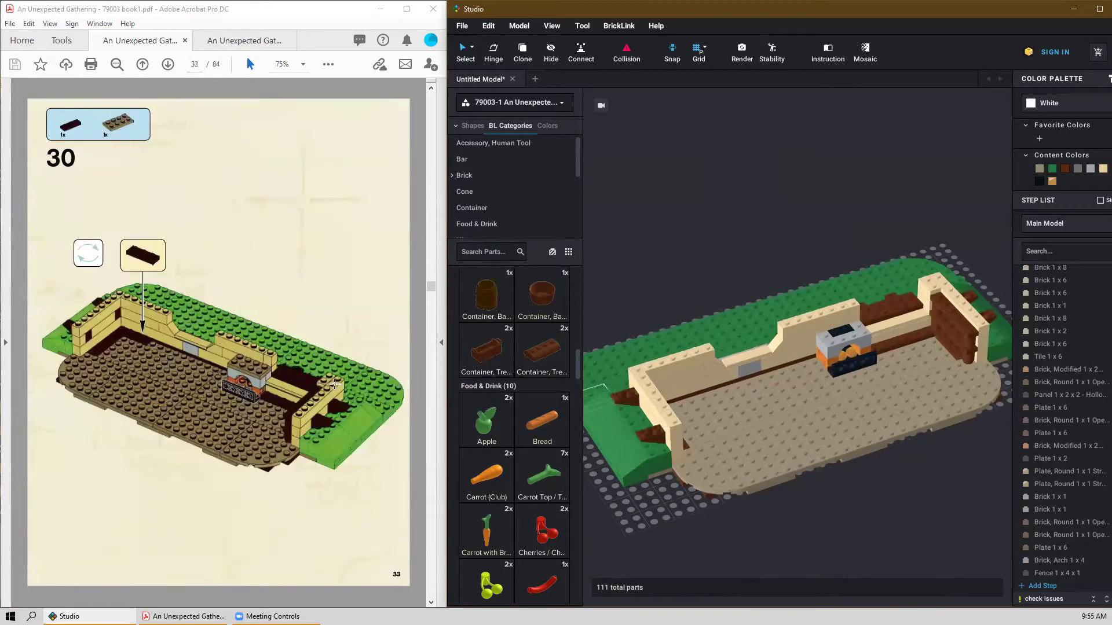
Place a reddish brown Plate 1 x 3 on the floor along the back wall, extending from the brown strip in the corner.
right_click_drag(799, 377, 777, 418)
scroll(707, 343, "up", 2)
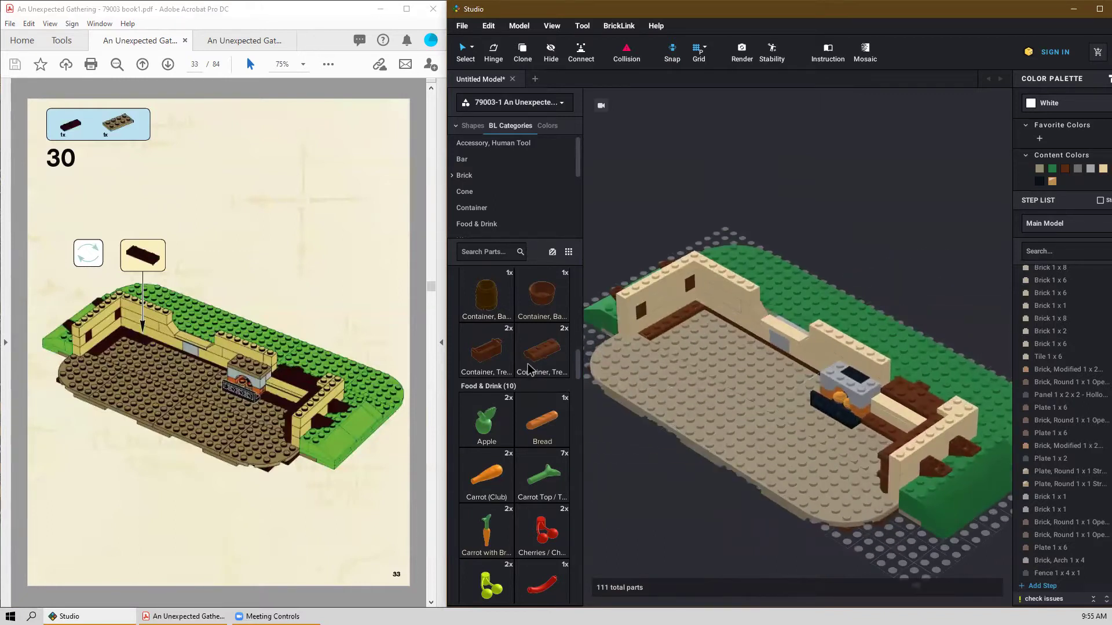
scroll(523, 368, "up", 2)
scroll(523, 369, "up", 10)
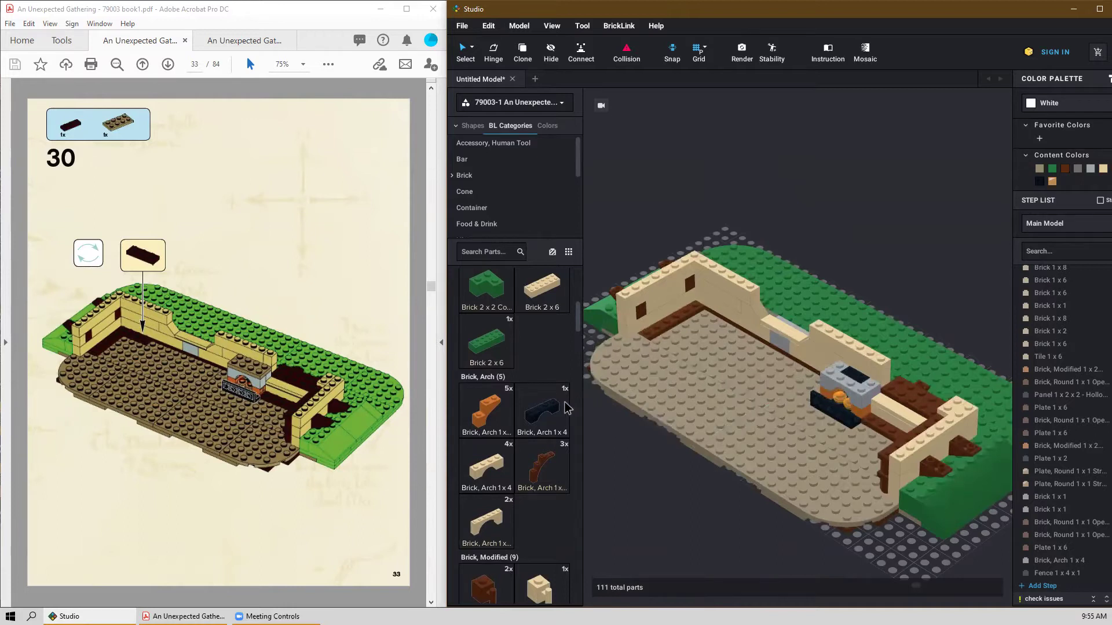
scroll(493, 319, "up", 4)
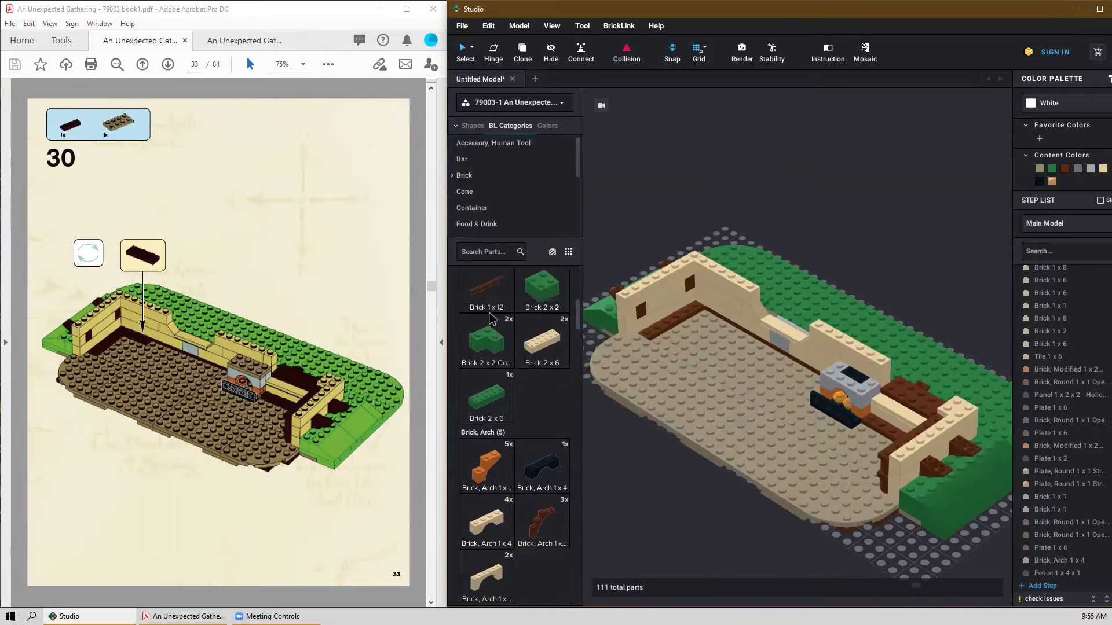
scroll(493, 319, "up", 2)
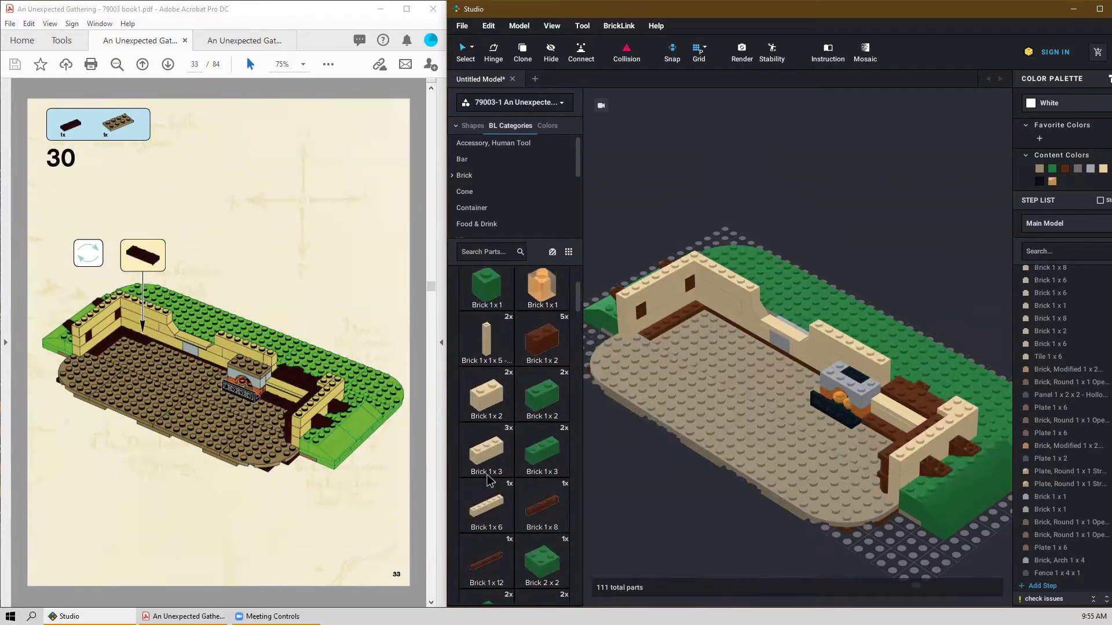
scroll(489, 463, "up", 3)
scroll(520, 401, "down", 3)
scroll(520, 401, "down", 10)
scroll(519, 357, "down", 8)
scroll(528, 363, "down", 10)
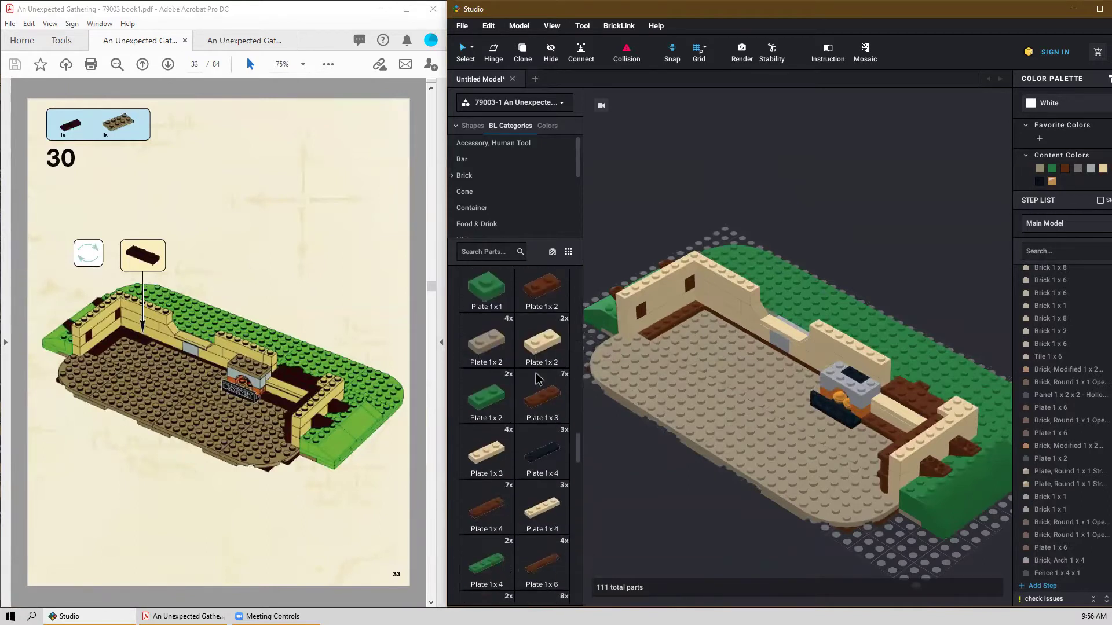
scroll(538, 378, "down", 2)
left_click_drag(550, 332, 847, 226)
key("Escape")
Place a dark tan Plate 2 x 4 on top of the fireplace and bring up building step 31 on page 34.
scroll(533, 467, "down", 7)
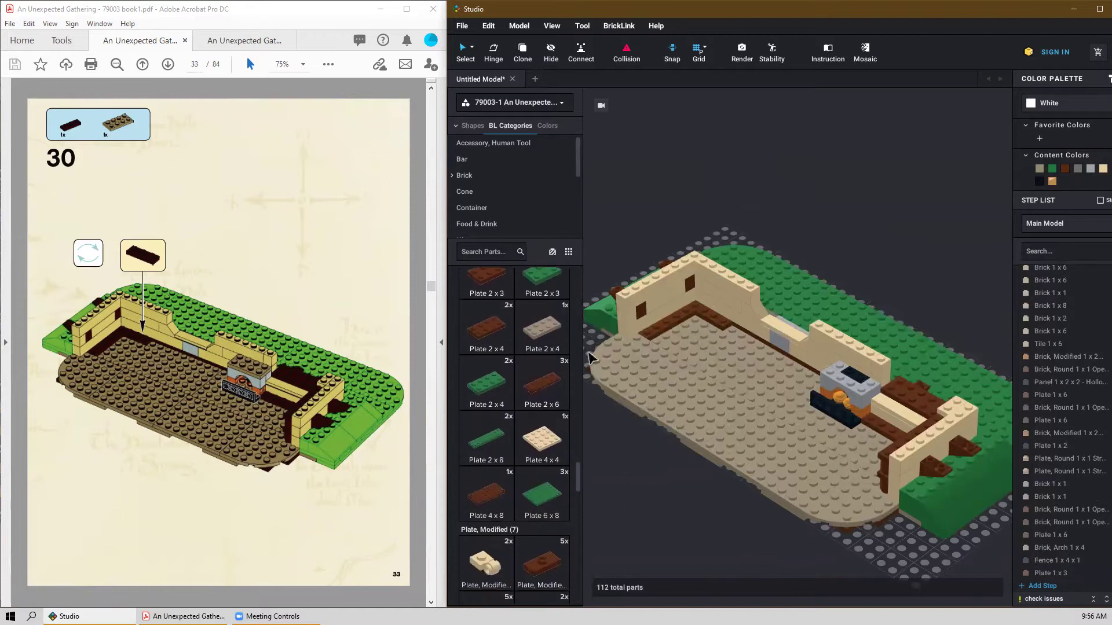
left_click_drag(553, 329, 854, 380)
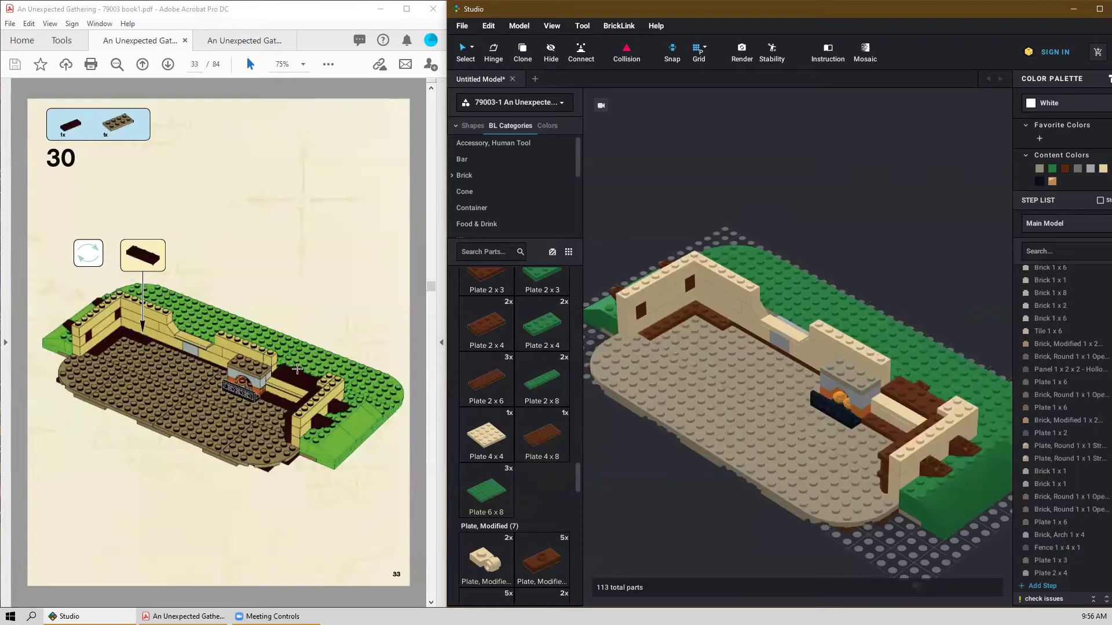
scroll(297, 369, "down", 2)
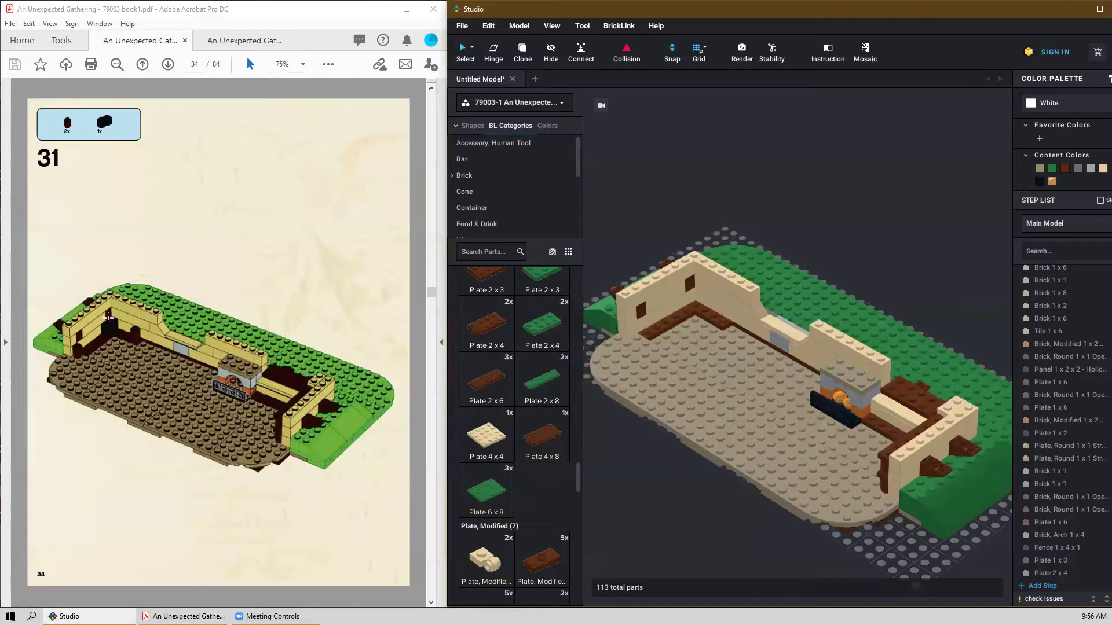
Place two reddish brown Brick, Round 1 x 1 parts at the outer ends of the brown corner strips and discard the spare copy.
scroll(503, 430, "up", 3)
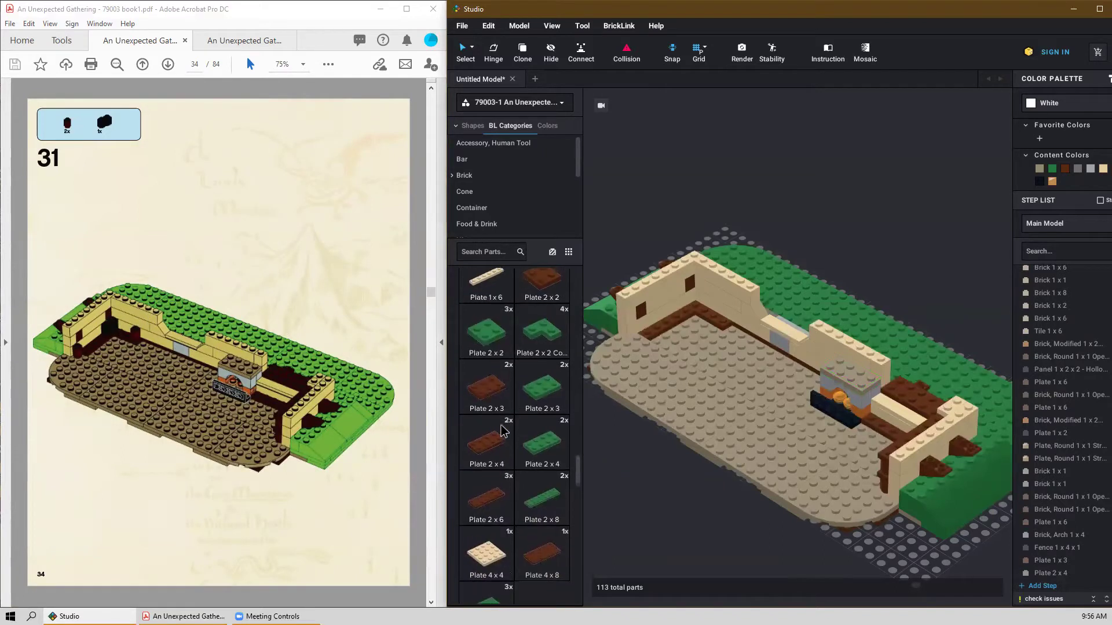
scroll(503, 431, "down", 5)
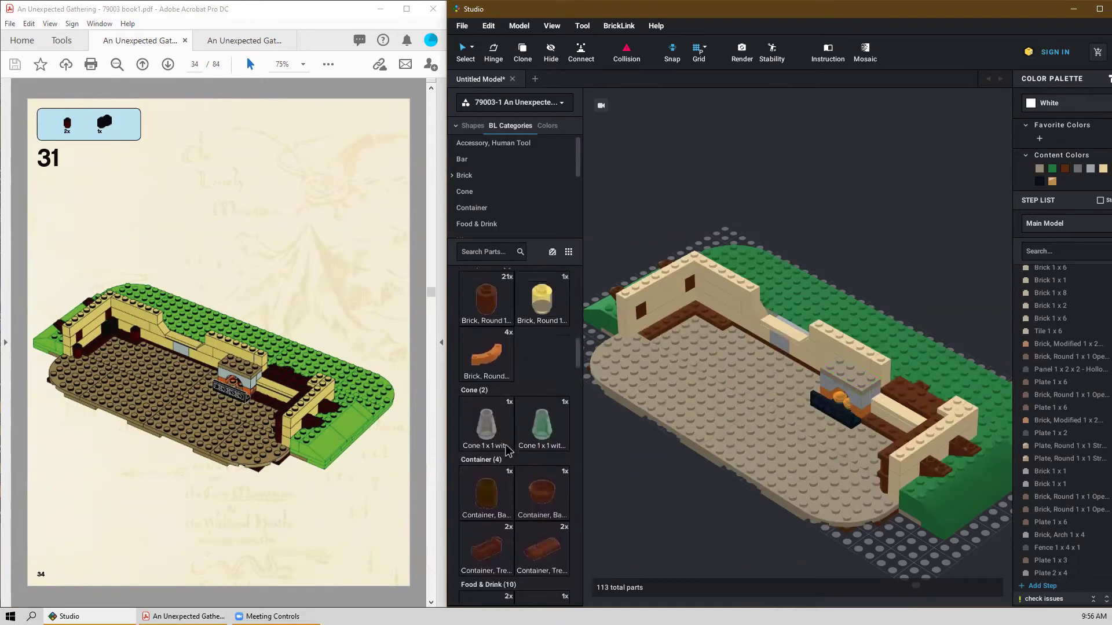
left_click(508, 453)
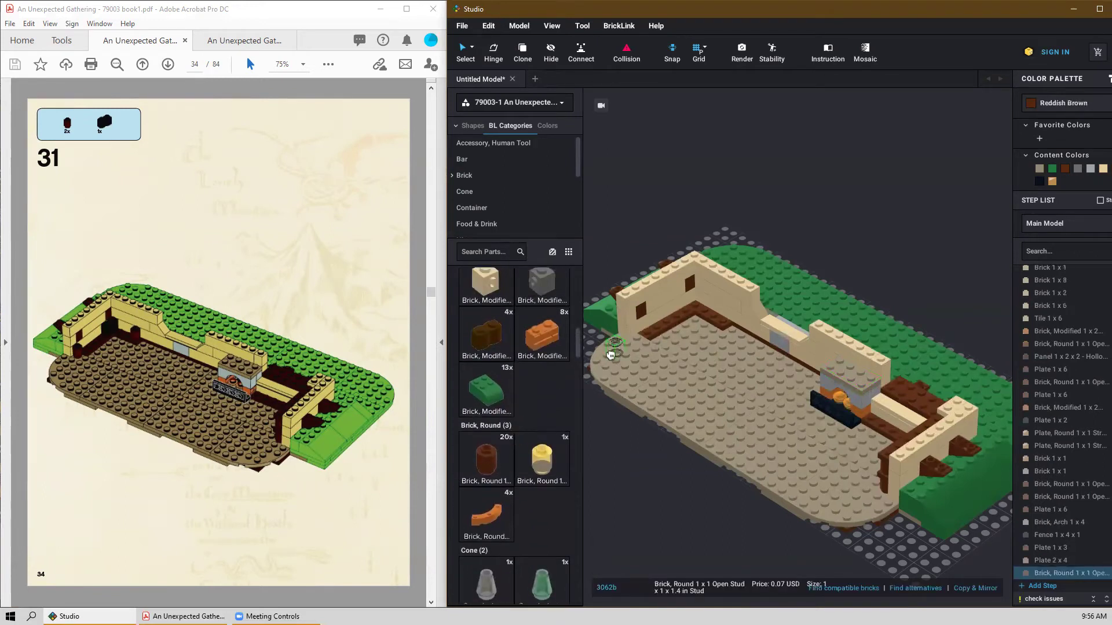
left_click(643, 328)
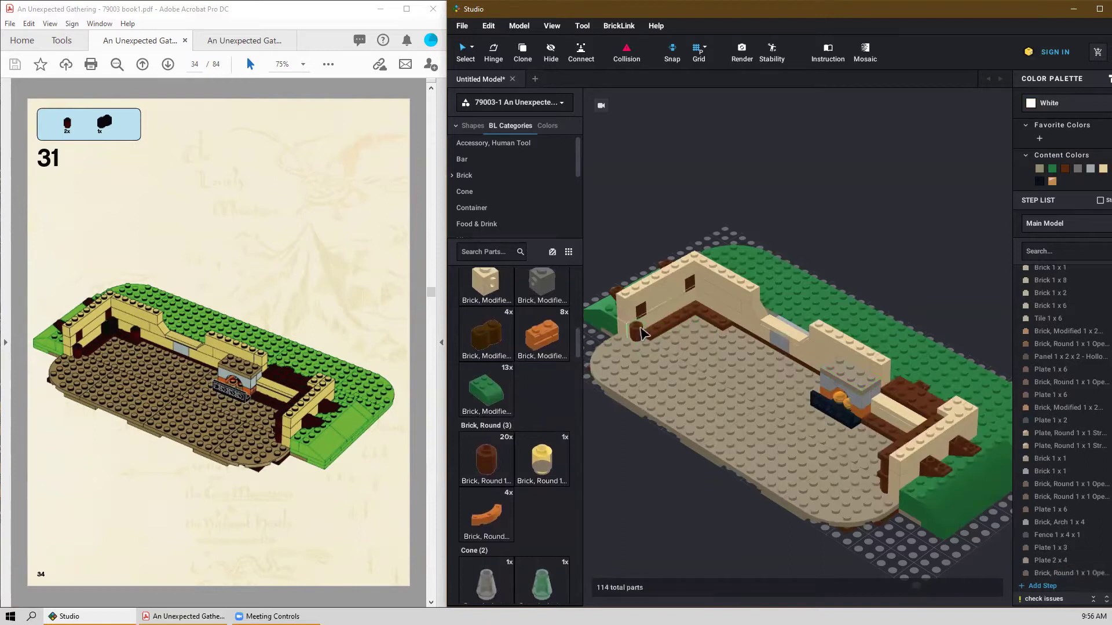
left_click(723, 310)
key("Escape")
Place a dark brown Brick, Modified 1 x 2 Log in the inner corner of the walls and discard the spare copy.
left_click(472, 342)
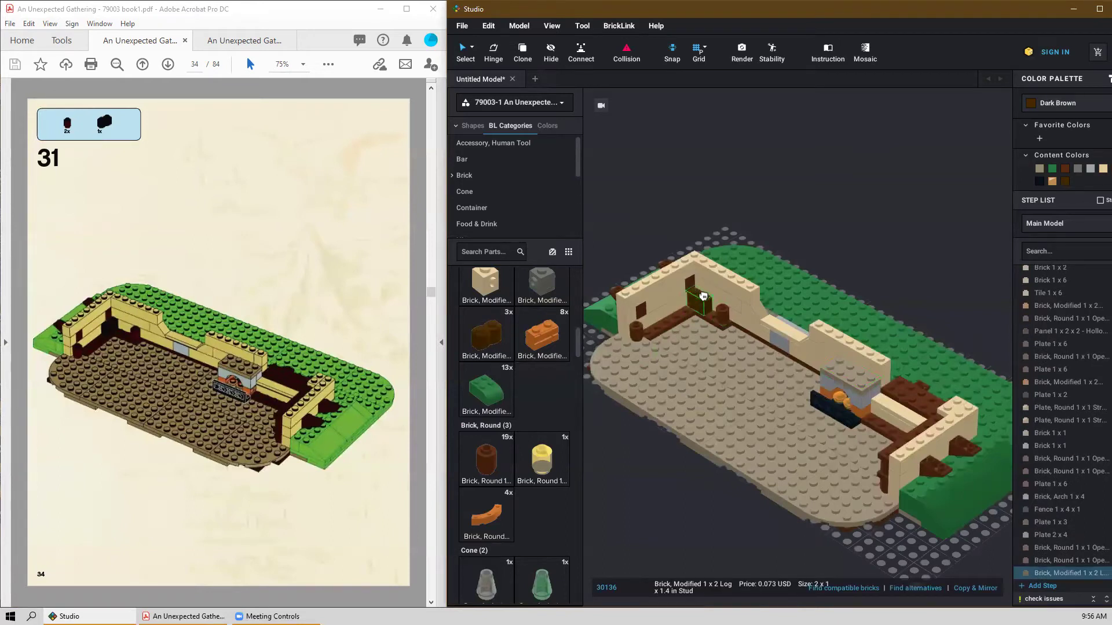
left_click(698, 298)
key("Escape")
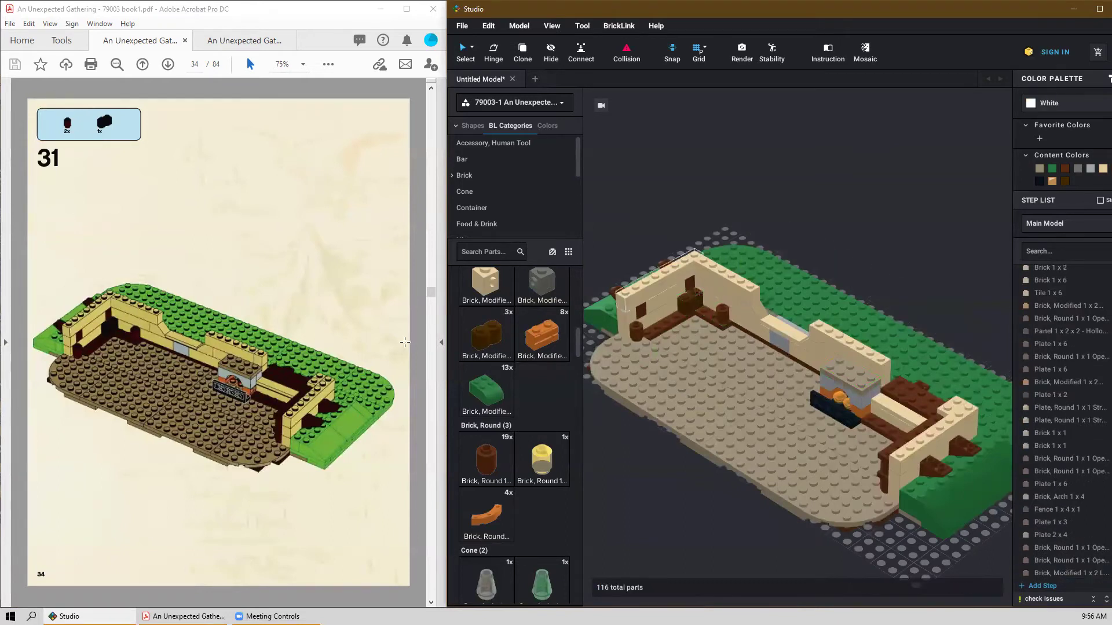
Following building step 32, lay a reddish brown Plate 1 x 4 across the log brick and round brick along the back wall.
scroll(273, 379, "down", 2)
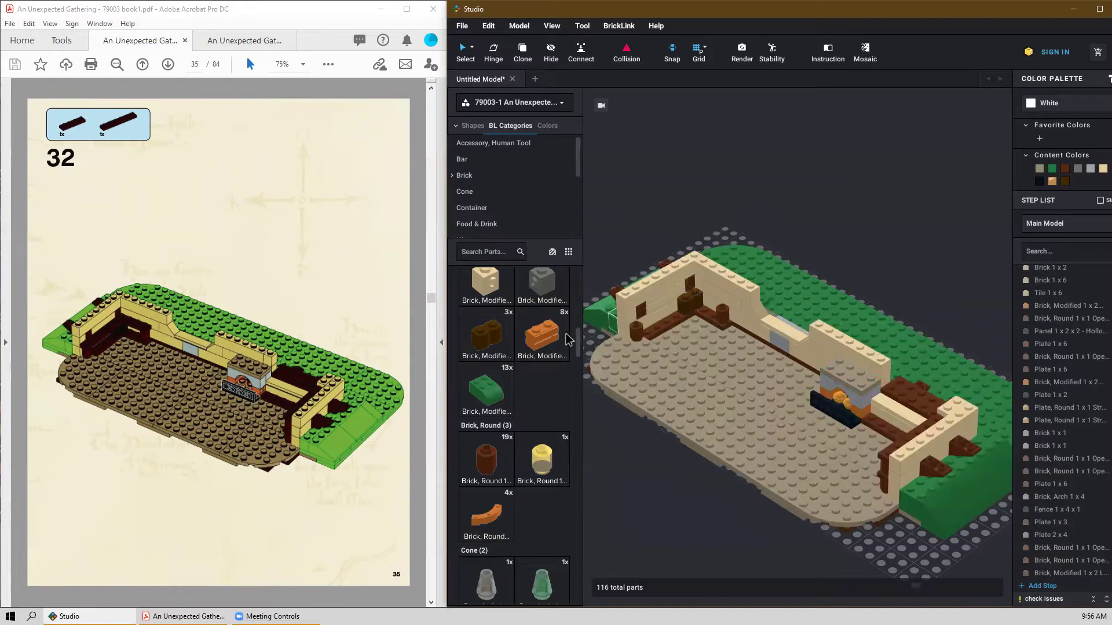
scroll(567, 340, "down", 15)
scroll(503, 446, "down", 8)
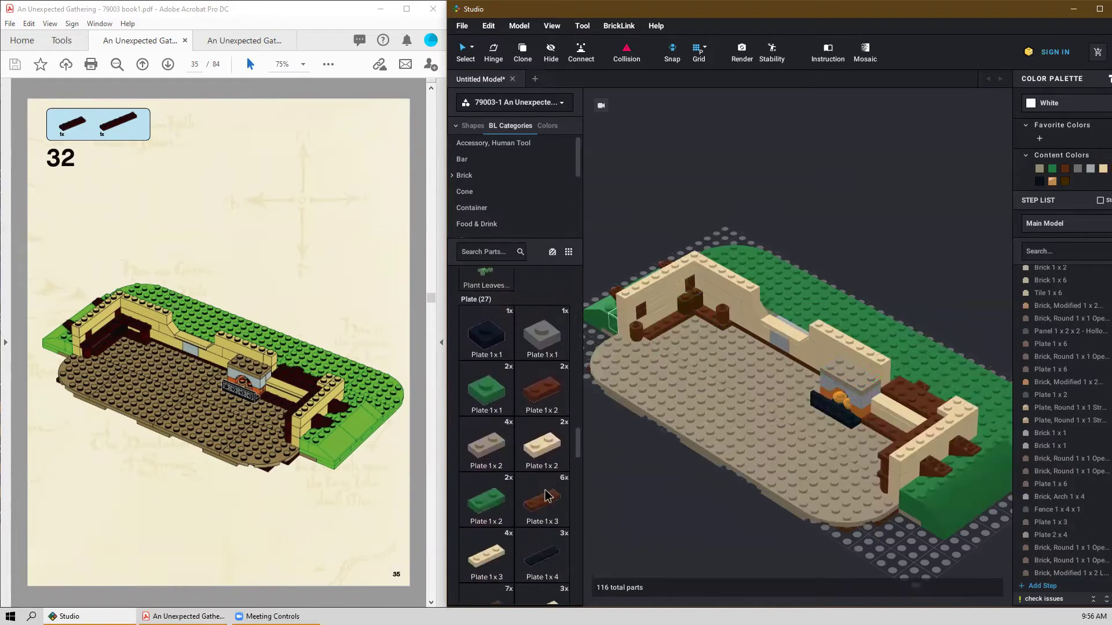
left_click(543, 499)
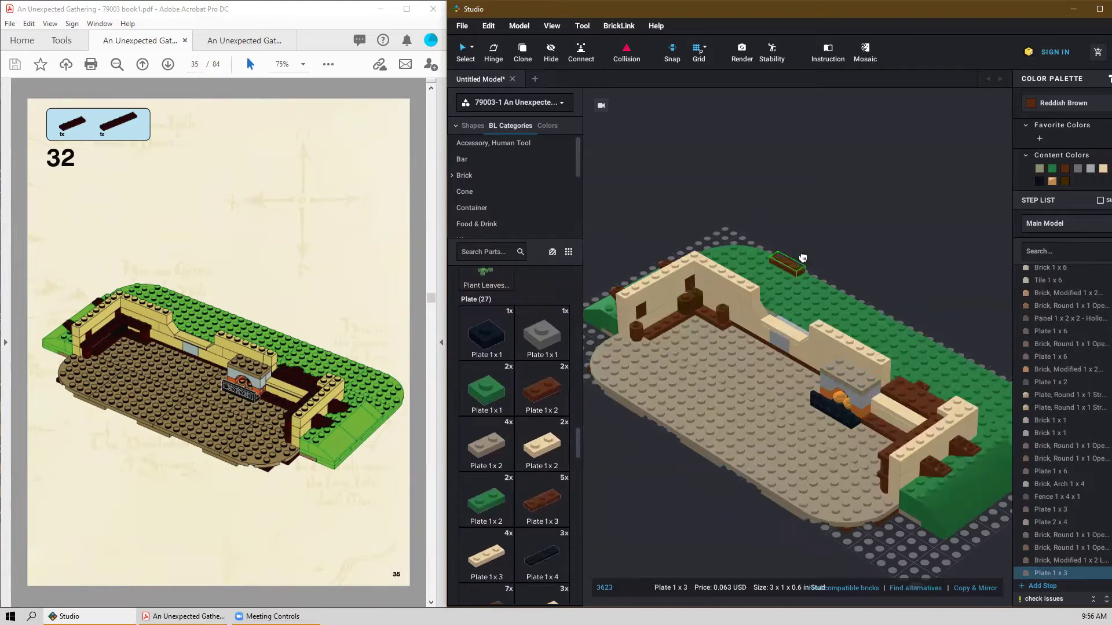
key("Escape")
scroll(539, 479, "down", 5)
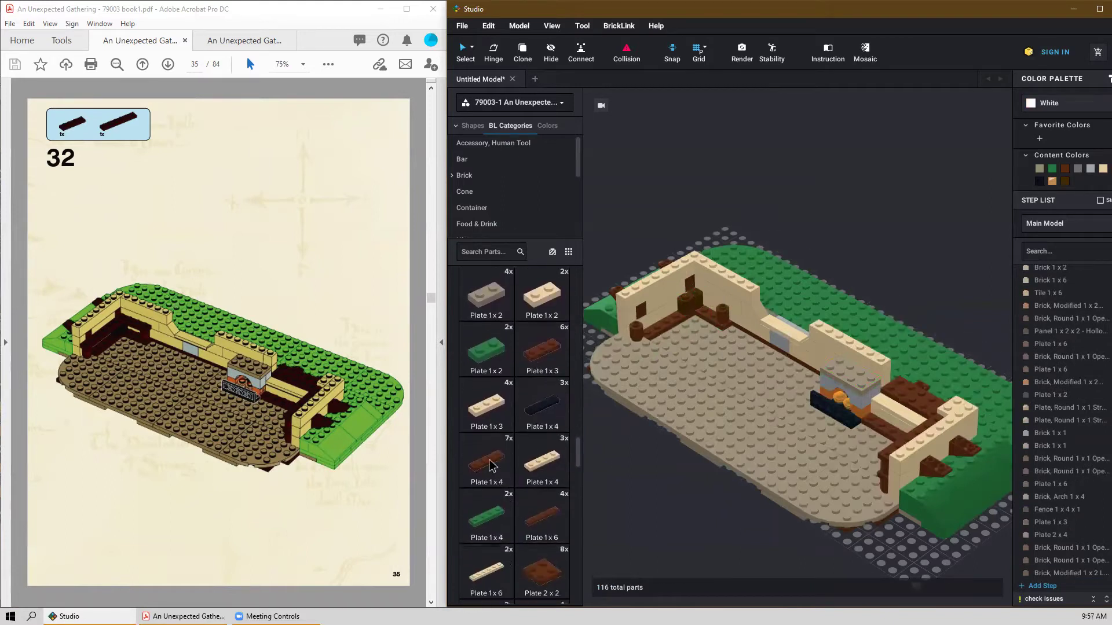
left_click(491, 465)
left_click(714, 289)
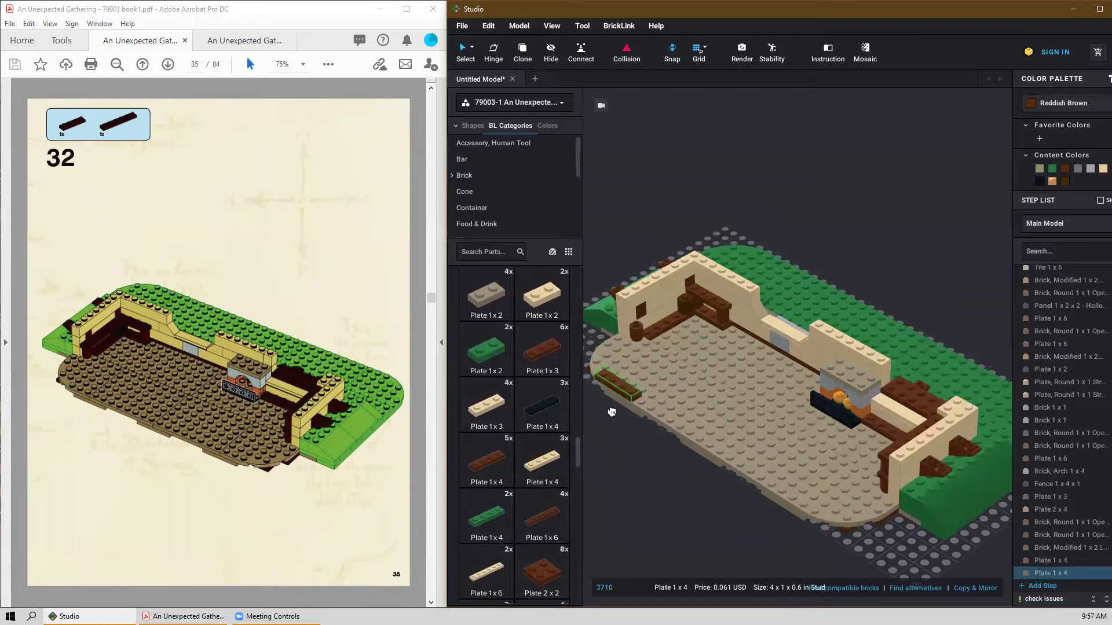
key("Escape")
Lay a reddish brown Plate 1 x 6 across the supports along the end wall and bring up building step 33 on page 36.
left_click(542, 518)
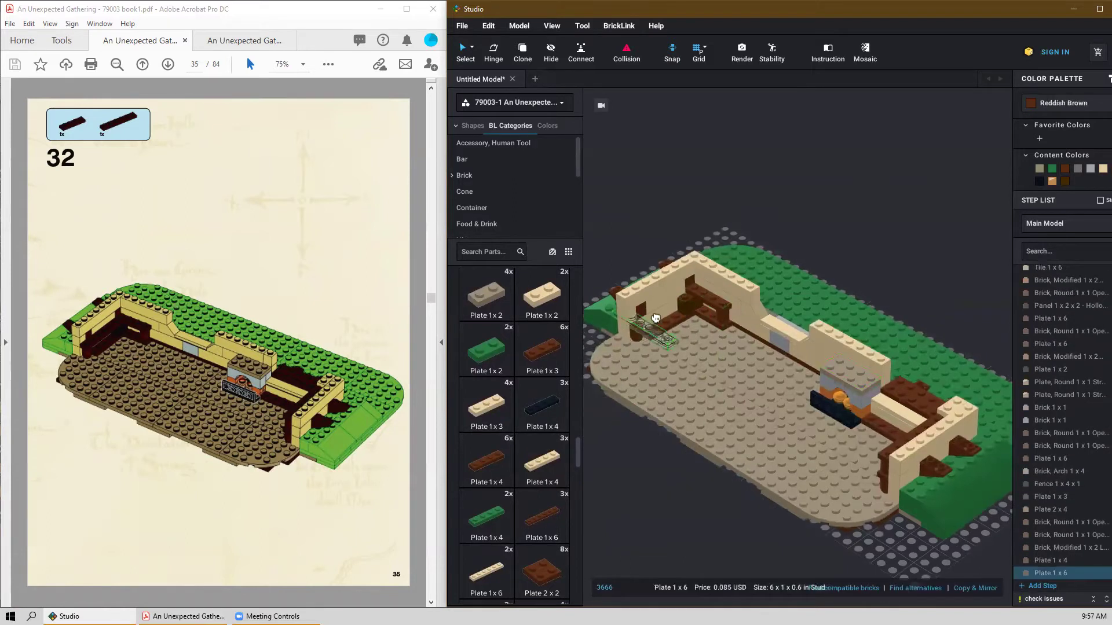
left_click(677, 311)
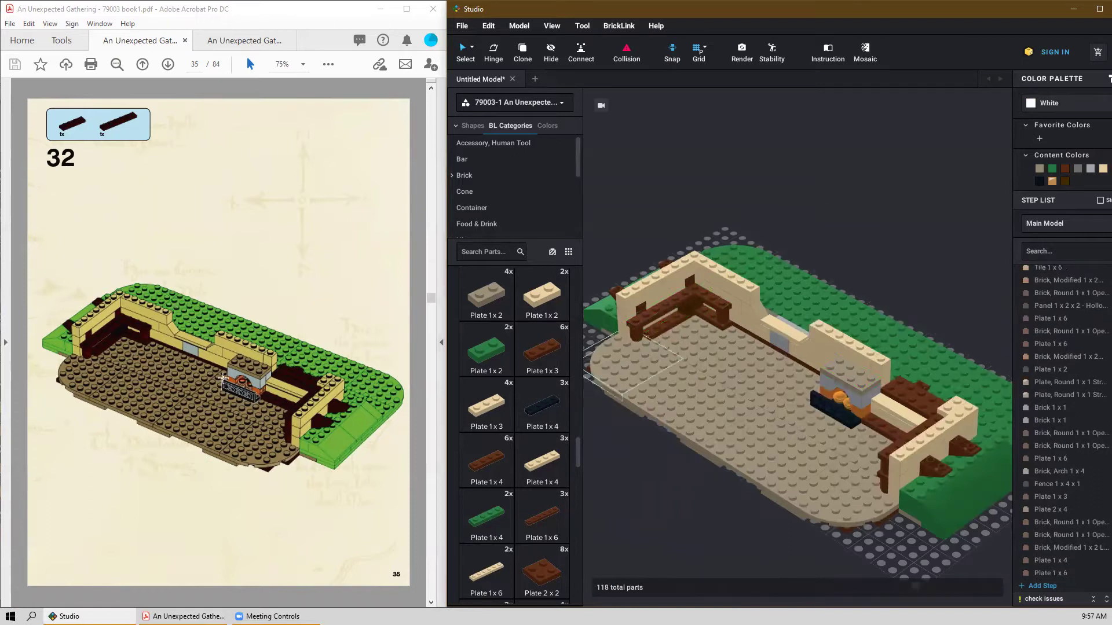
scroll(229, 373, "down", 2)
scroll(231, 374, "up", 1)
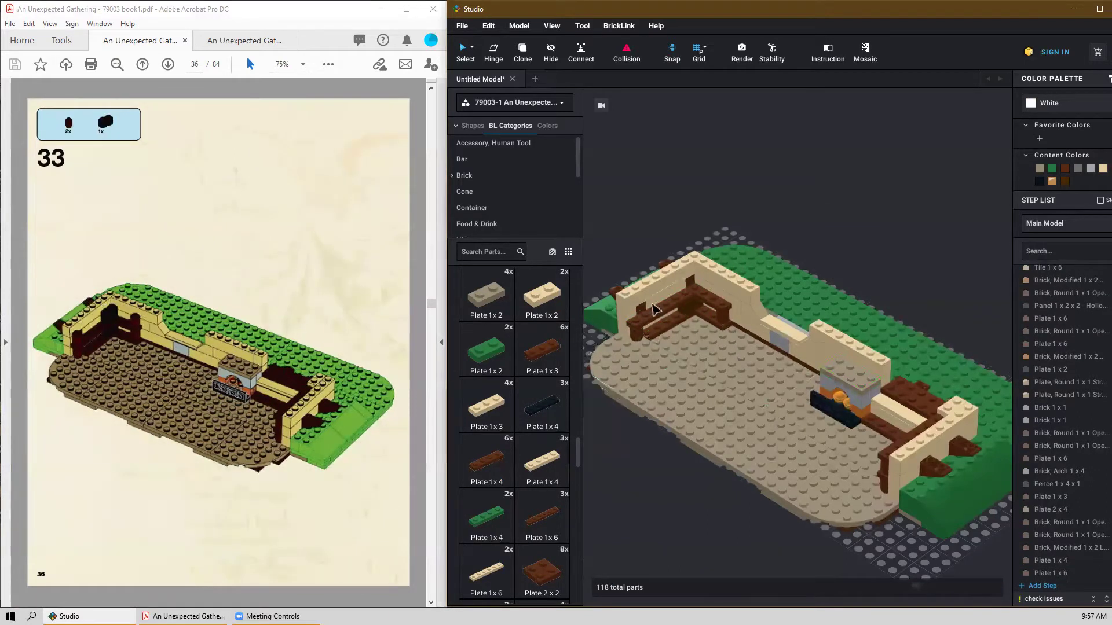
Duplicate the two round bricks, the log brick, the Plate 1 x 4 and the Plate 1 x 6 and stack the copy on top of the originals.
scroll(673, 314, "up", 2)
scroll(669, 318, "up", 1)
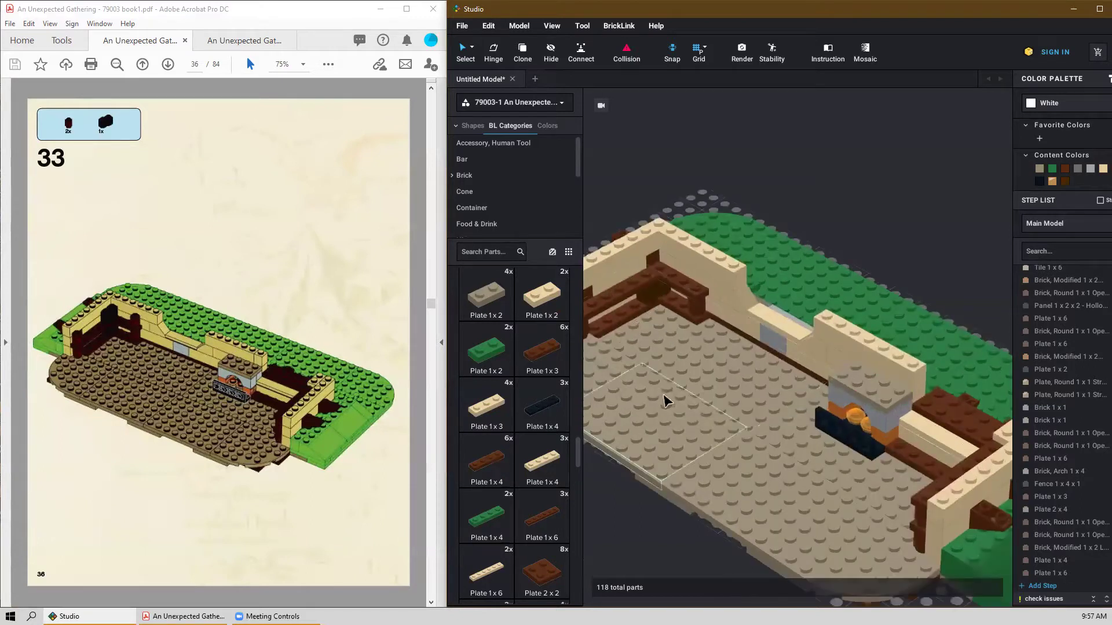
middle_click_drag(665, 397, 744, 424)
left_click_drag(743, 424, 702, 410)
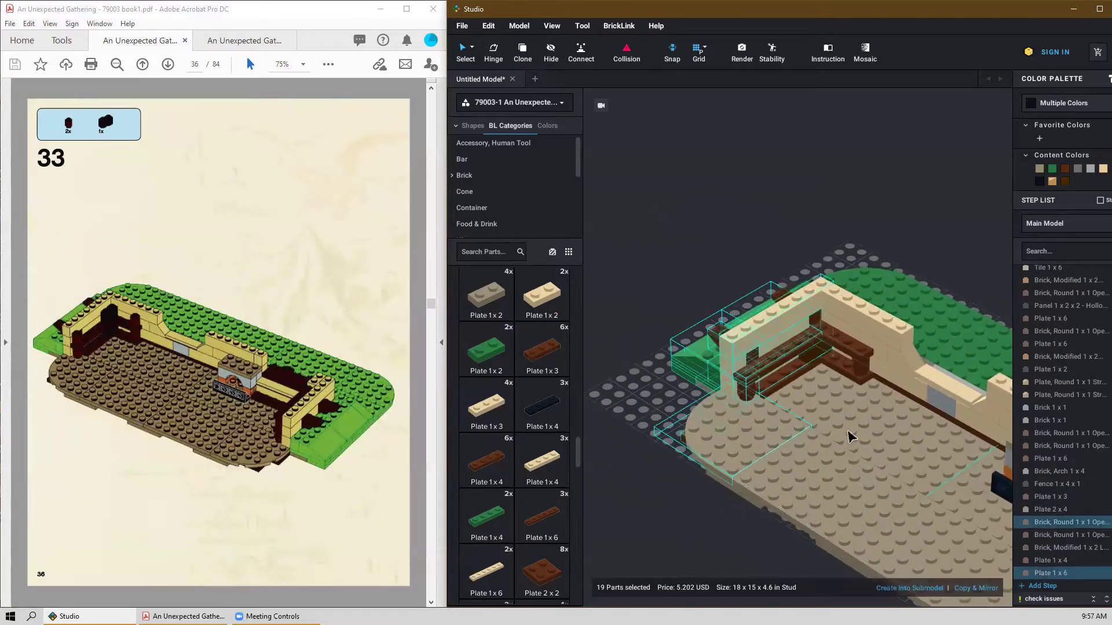
left_click(777, 222)
left_click(751, 392)
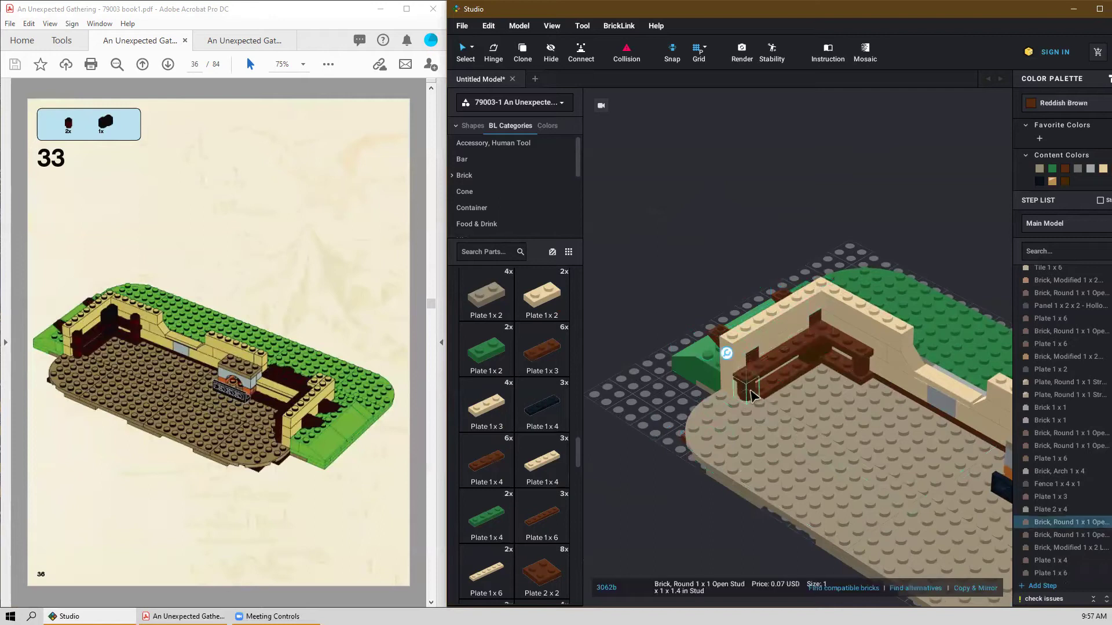
left_click(779, 361, "ctrl")
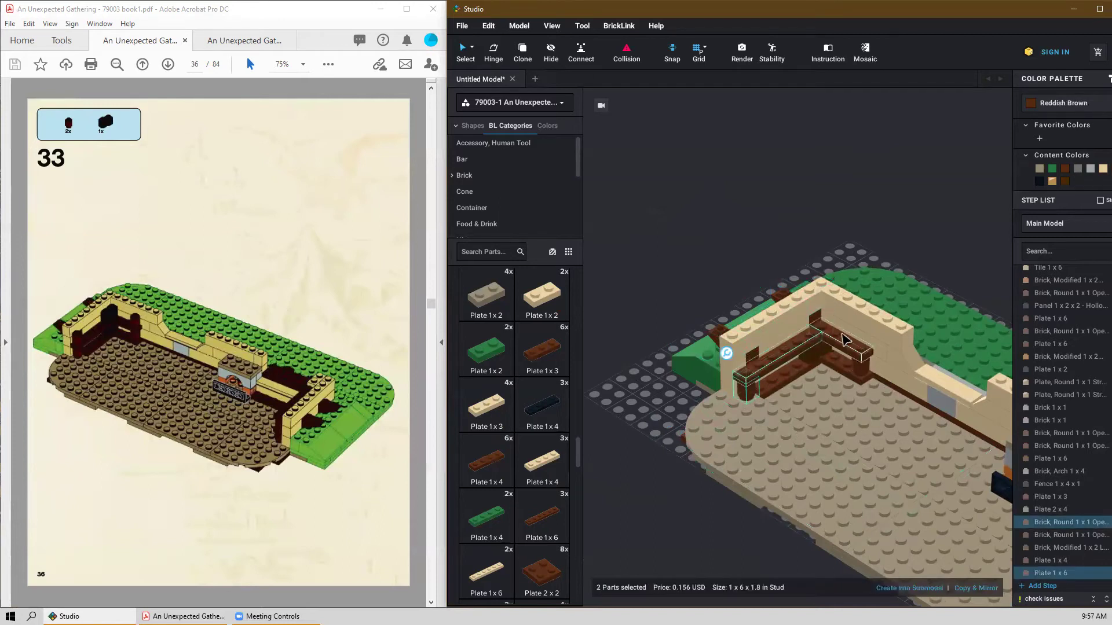
left_click(851, 374, "ctrl")
left_click(857, 373, "ctrl")
left_click(822, 358, "ctrl")
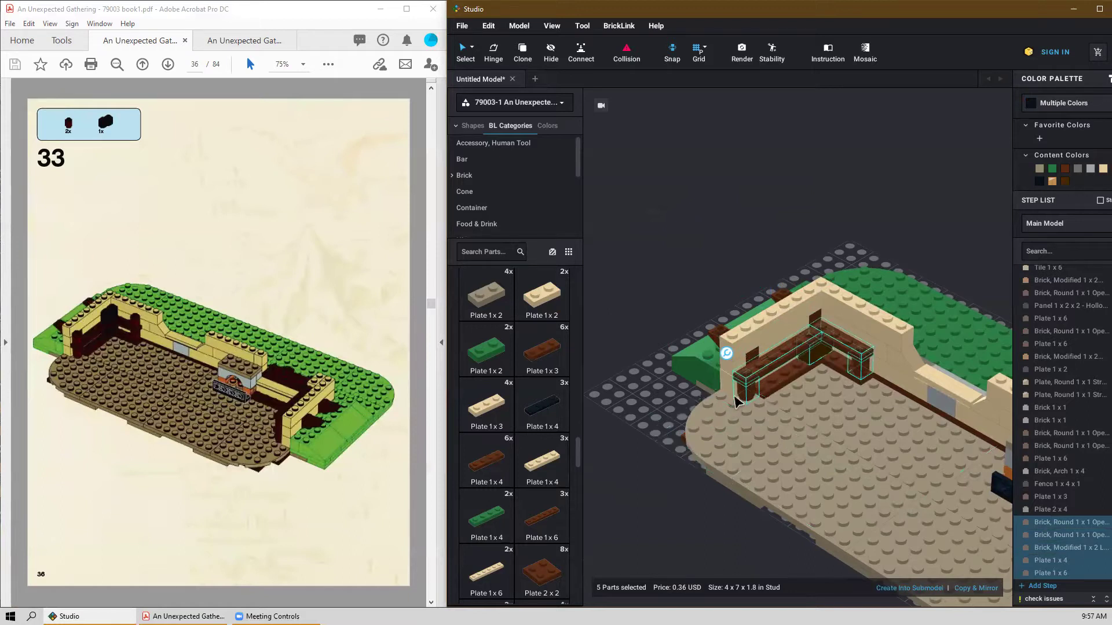
left_click_drag(737, 399, 770, 338)
left_click_drag(762, 355, 749, 363)
left_click(727, 251)
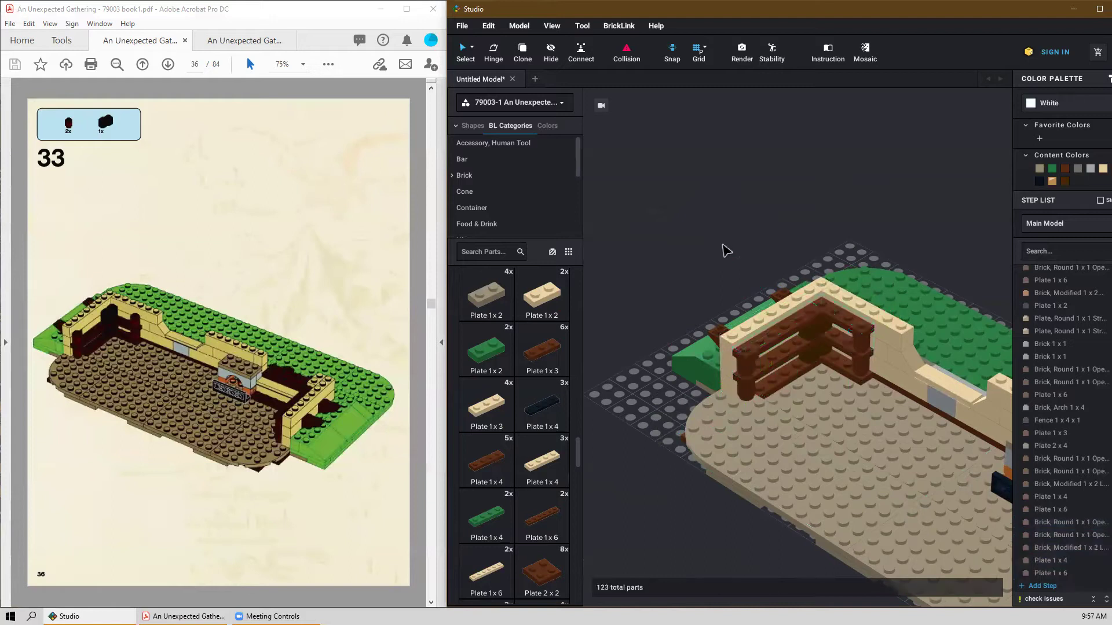
scroll(728, 250, "down", 2)
right_click_drag(702, 298, 588, 342)
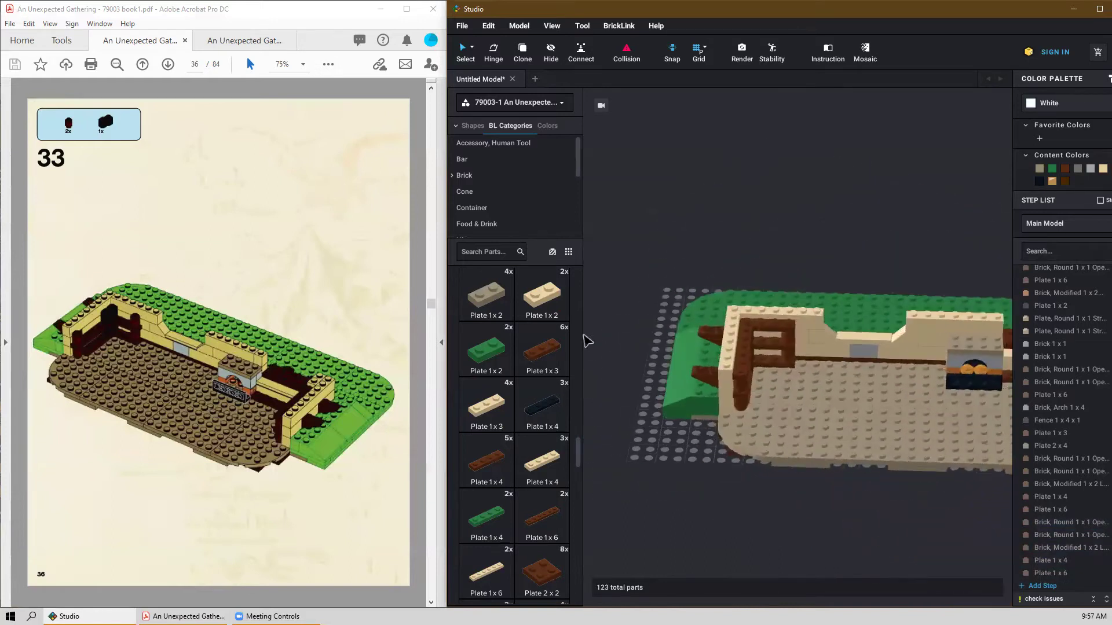
Compare building step 34 with the corner shelving and bring up building step 35 on page 38.
scroll(250, 359, "down", 2)
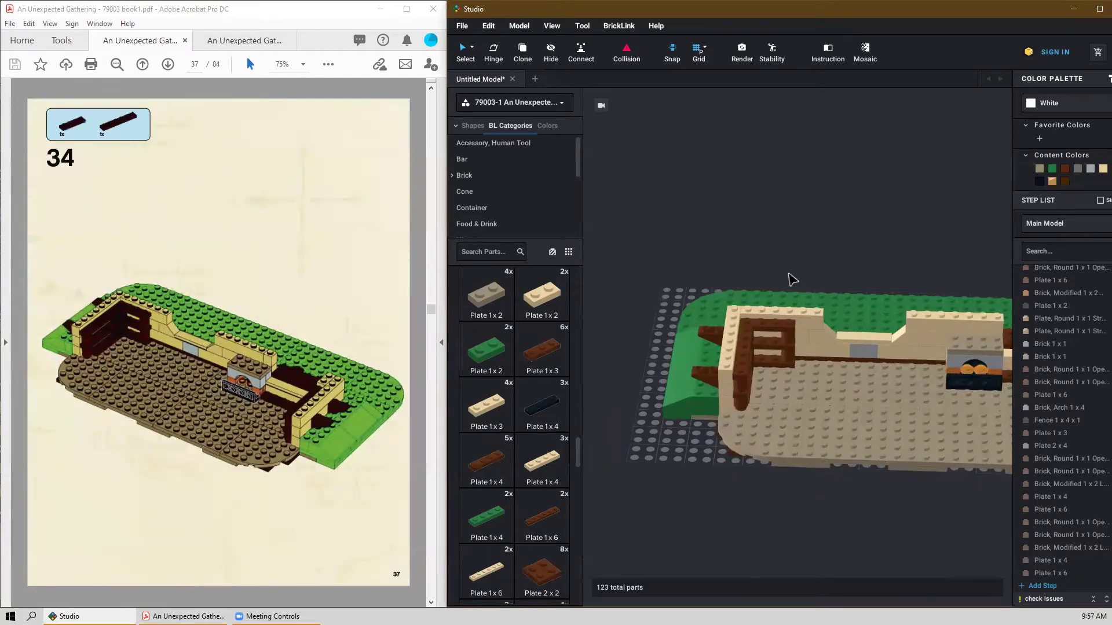
scroll(779, 292, "up", 3)
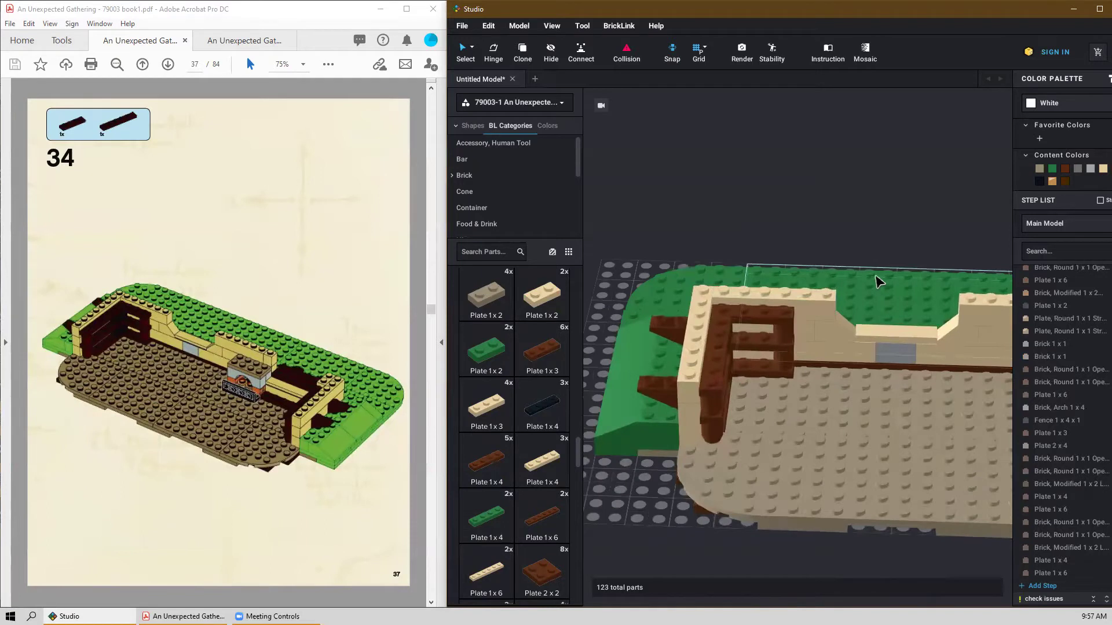
right_click_drag(879, 282, 873, 280)
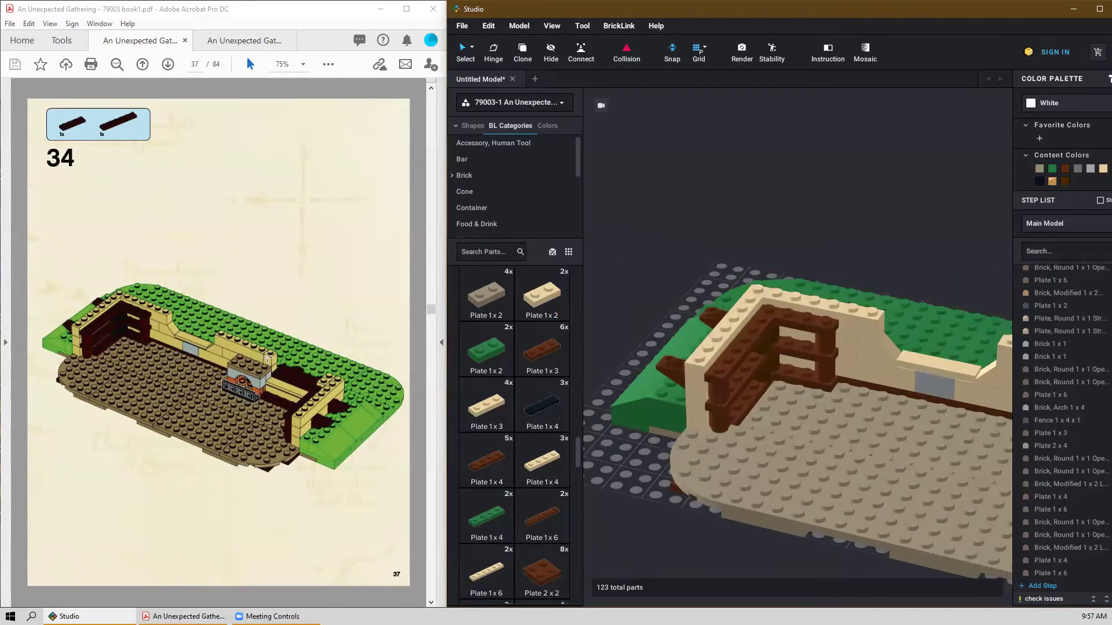
left_click_drag(471, 402, 776, 466)
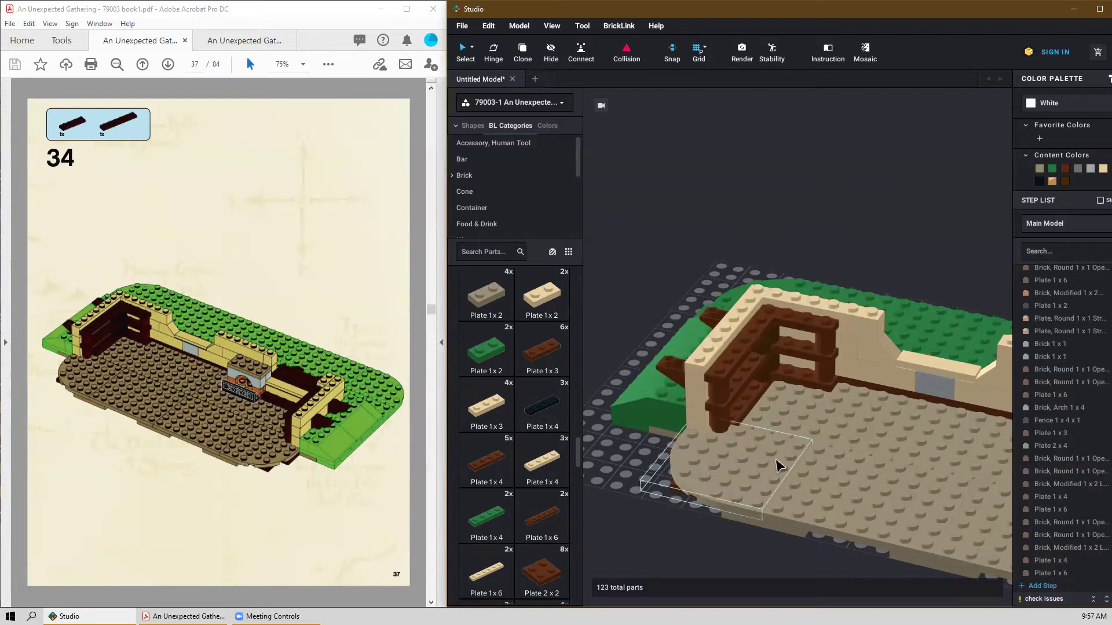
scroll(329, 354, "down", 1)
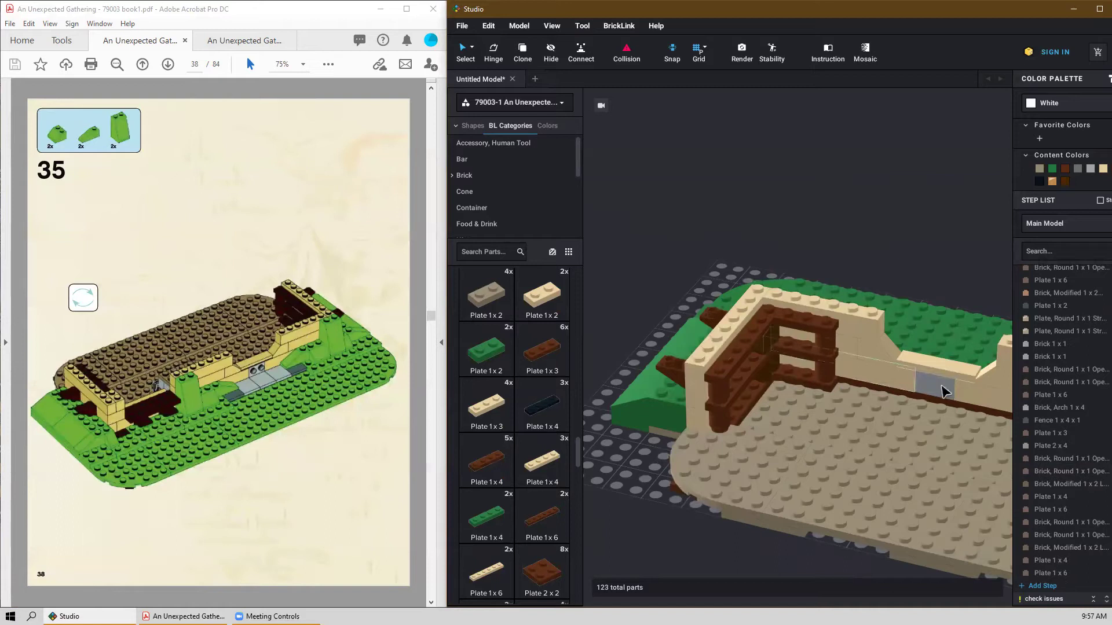
Following building step 35, place a green Slope 75 2 x 2 x 3 outside the back wall, beside the brown opening.
right_click_drag(982, 338, 790, 427)
scroll(790, 427, "down", 3)
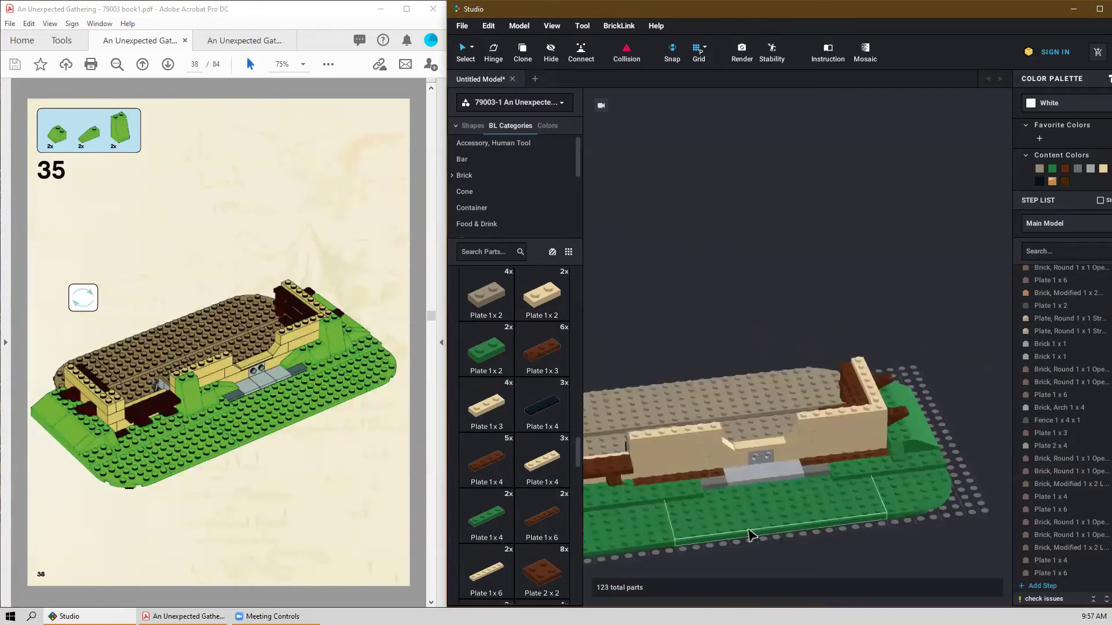
scroll(834, 493, "up", 2)
scroll(825, 448, "up", 2)
scroll(825, 448, "down", 2)
scroll(504, 427, "down", 3)
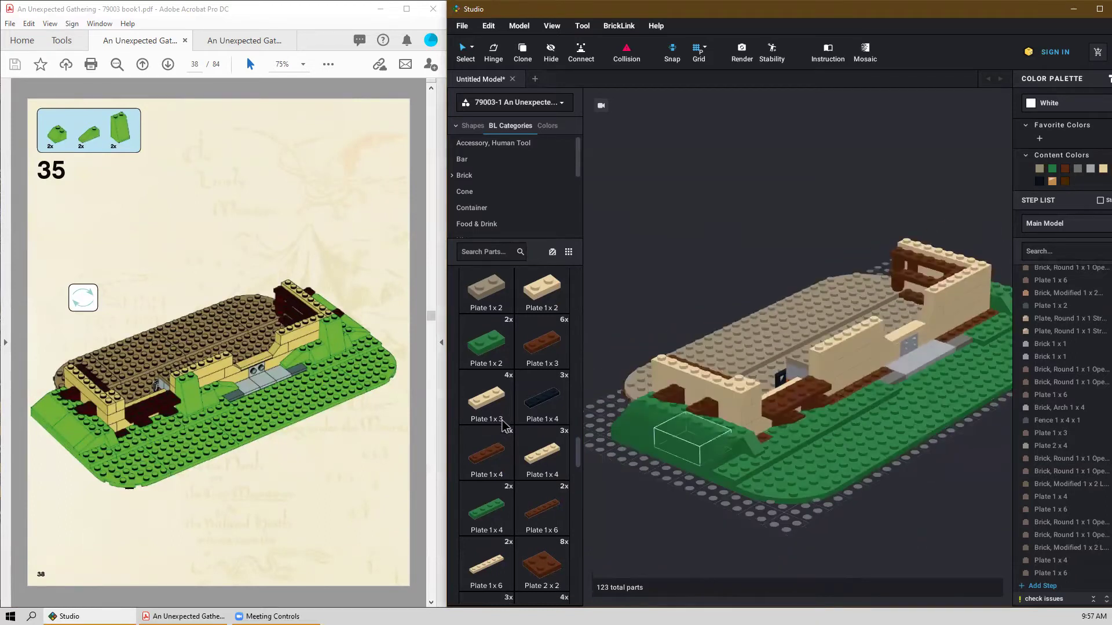
scroll(504, 427, "down", 10)
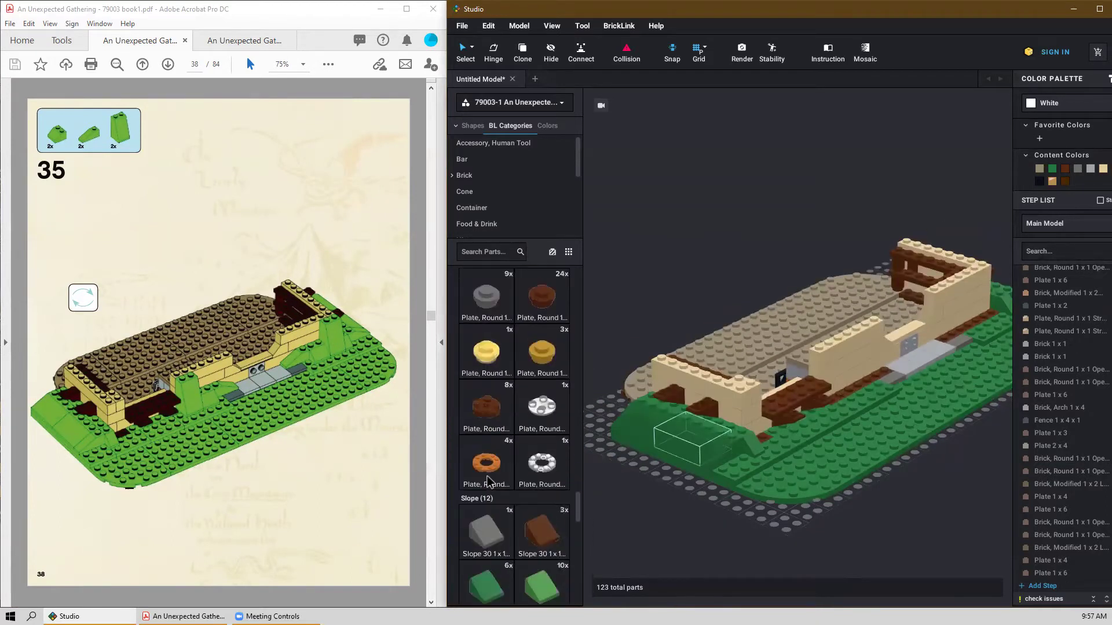
scroll(489, 483, "down", 1)
left_click_drag(545, 472, 876, 341)
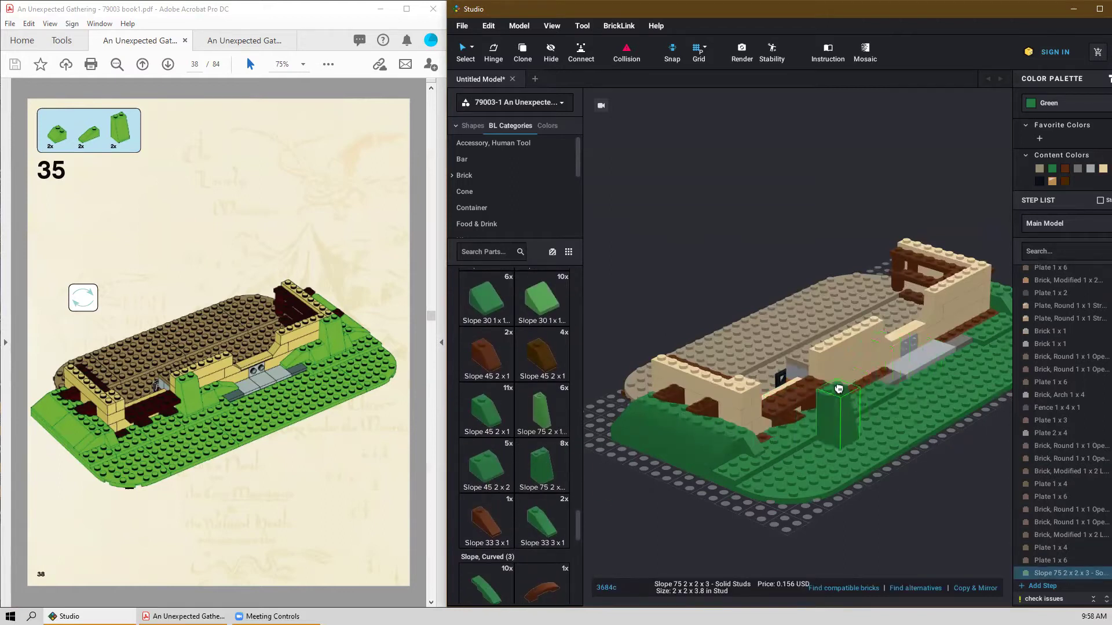
right_click_drag(838, 387, 831, 390)
scroll(848, 388, "up", 1)
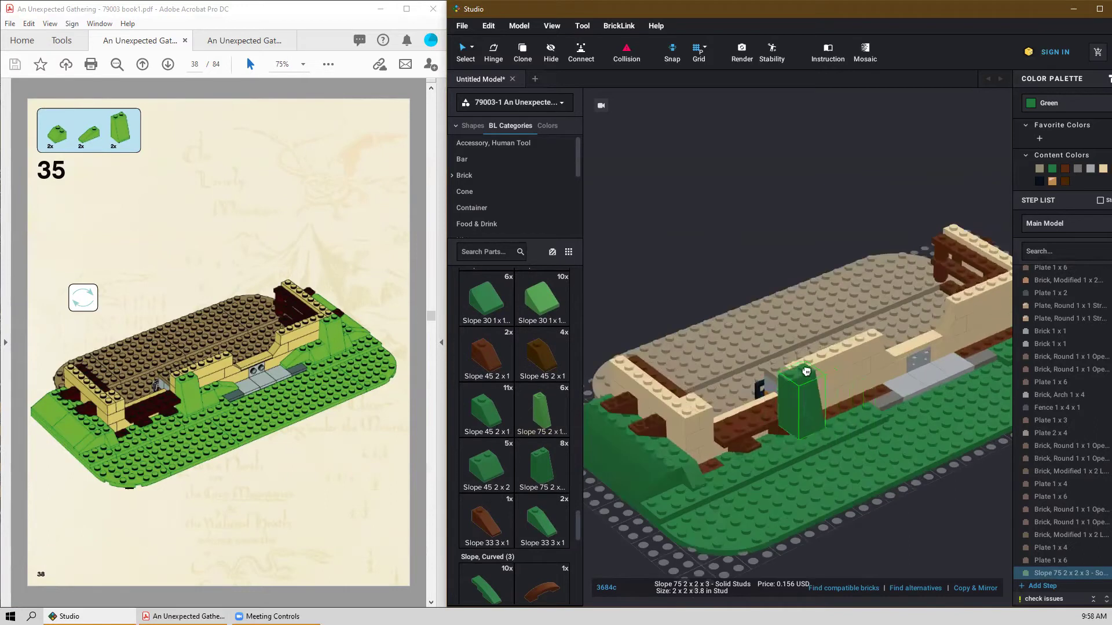
left_click(811, 374)
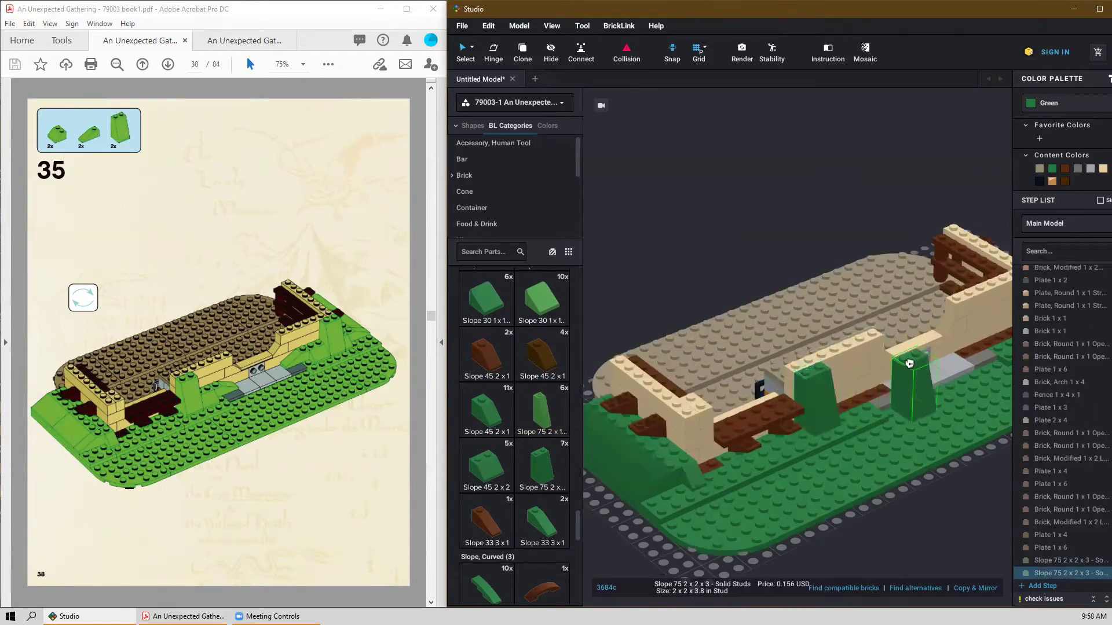
Place a second green Slope 75 2 x 2 x 3 outside the back wall near the shelving corner and discard the misplaced copy.
left_click(900, 396)
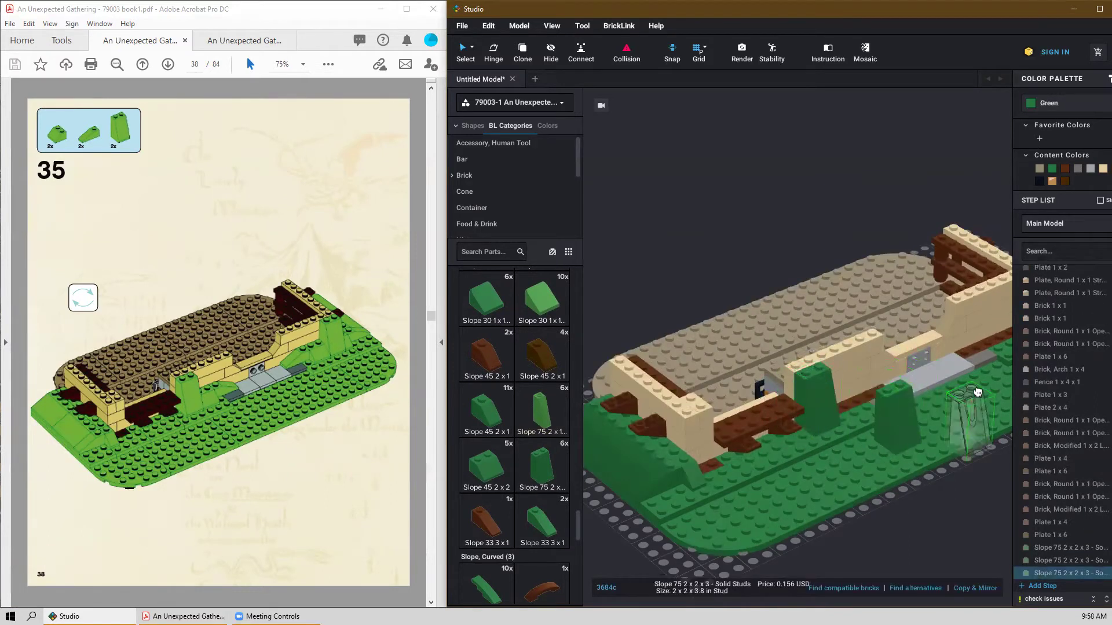
right_click_drag(923, 487, 778, 481)
left_click(902, 335)
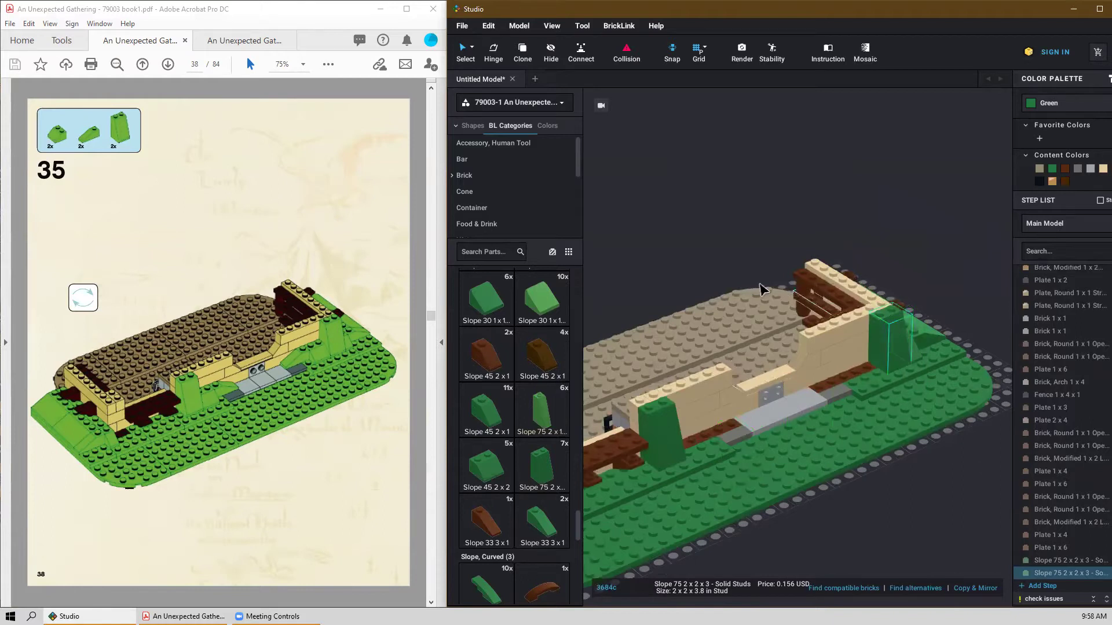
Place a green Slope 45 2 x 2 beside each tall green slope along the back wall and discard the spare copy.
left_click_drag(508, 475, 864, 360)
left_click(864, 360)
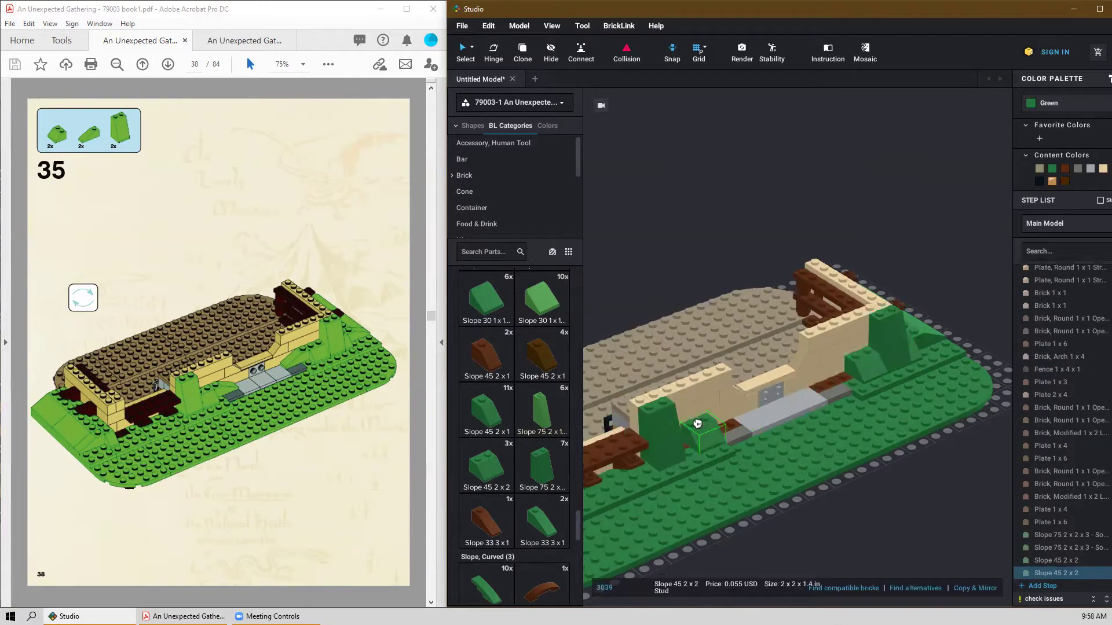
left_click(695, 425)
right_click_drag(742, 417, 720, 412)
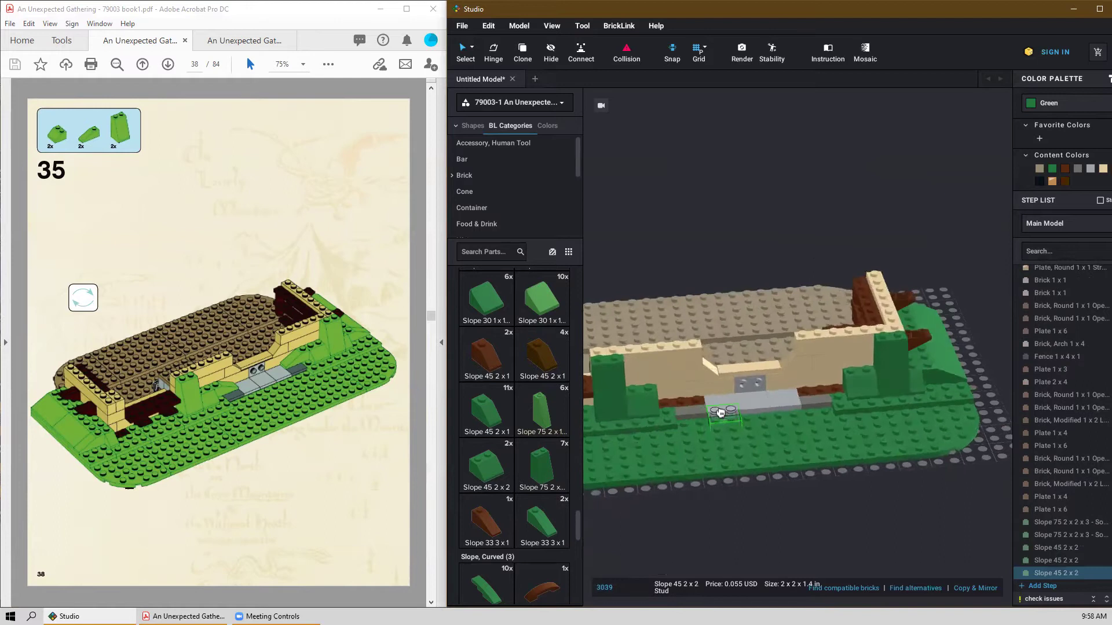
key("Escape")
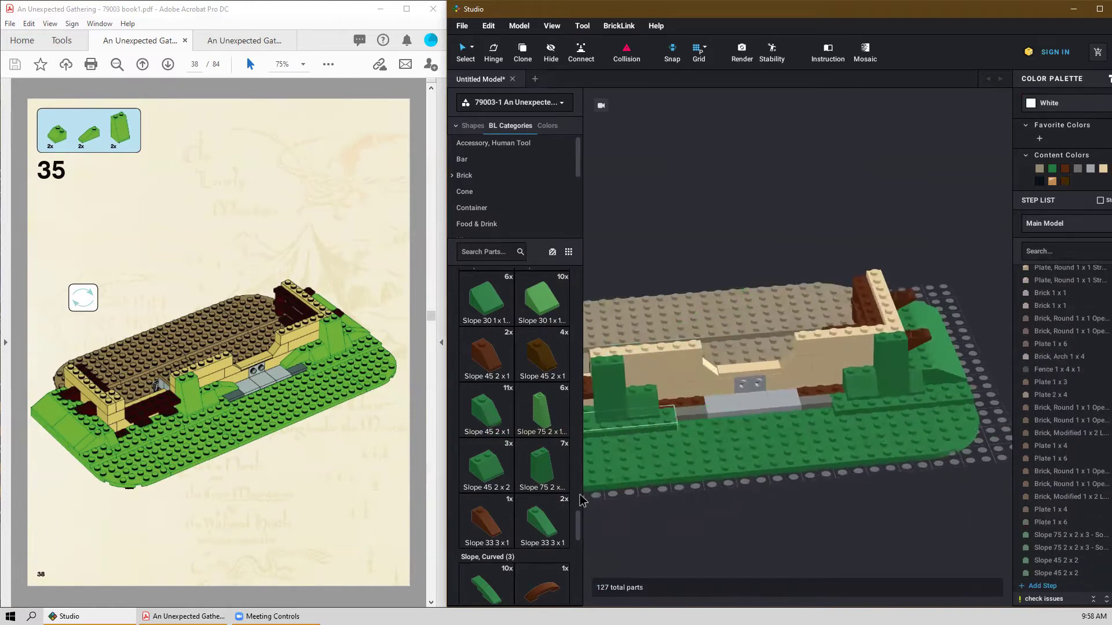
Add a green Slope 33 3 x 1 next to each Slope 45 2 x 2, descending toward the grey plates.
left_click_drag(583, 501, 682, 393)
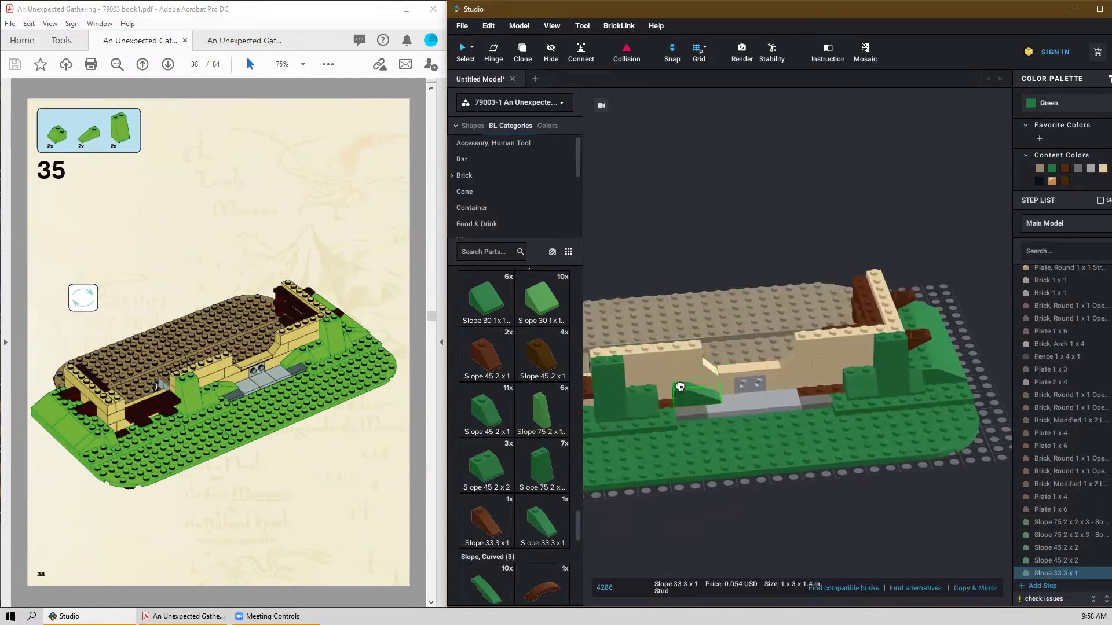
left_click(682, 393)
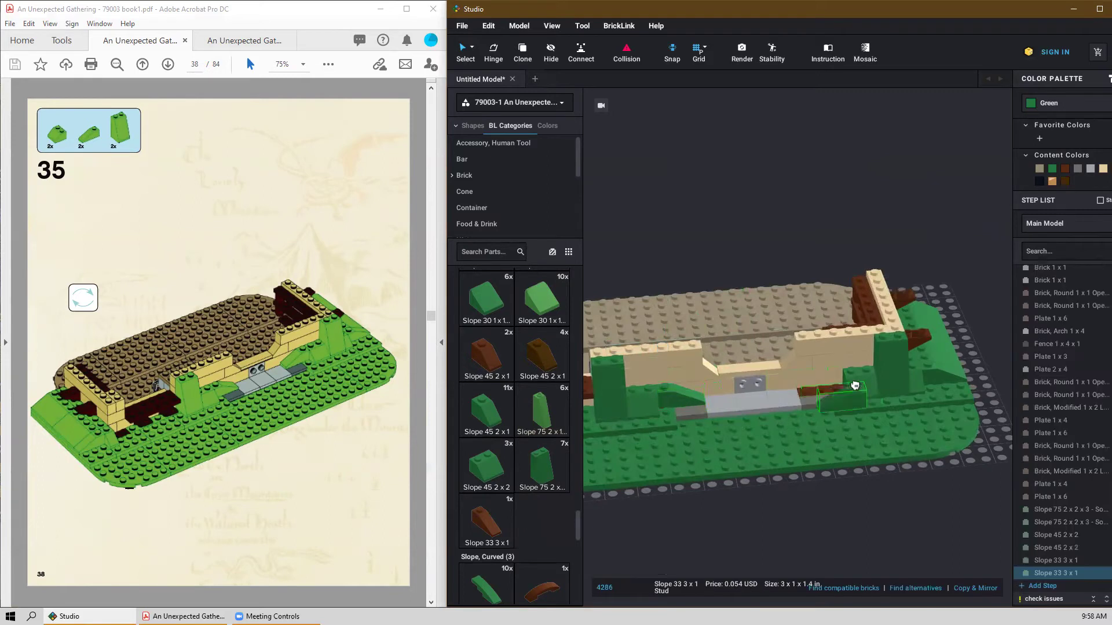
key("Escape")
Check the outside of the back wall against building step 35, then bring up building step 36 enlarged to 125%.
scroll(779, 279, "down", 1)
right_click_drag(687, 380, 710, 398)
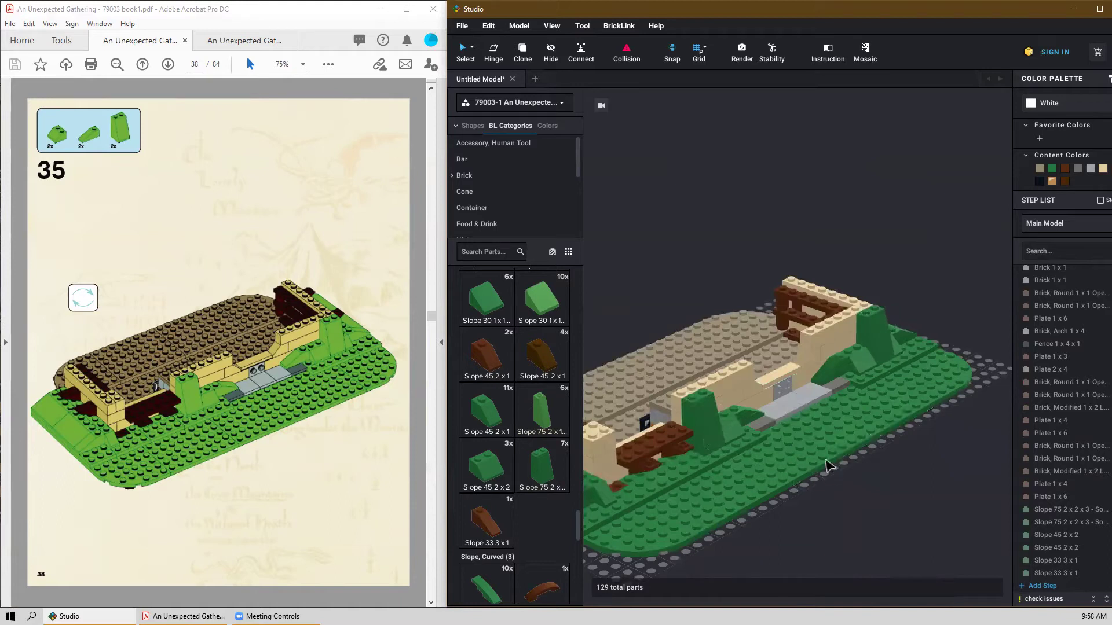
right_click_drag(809, 418, 783, 474)
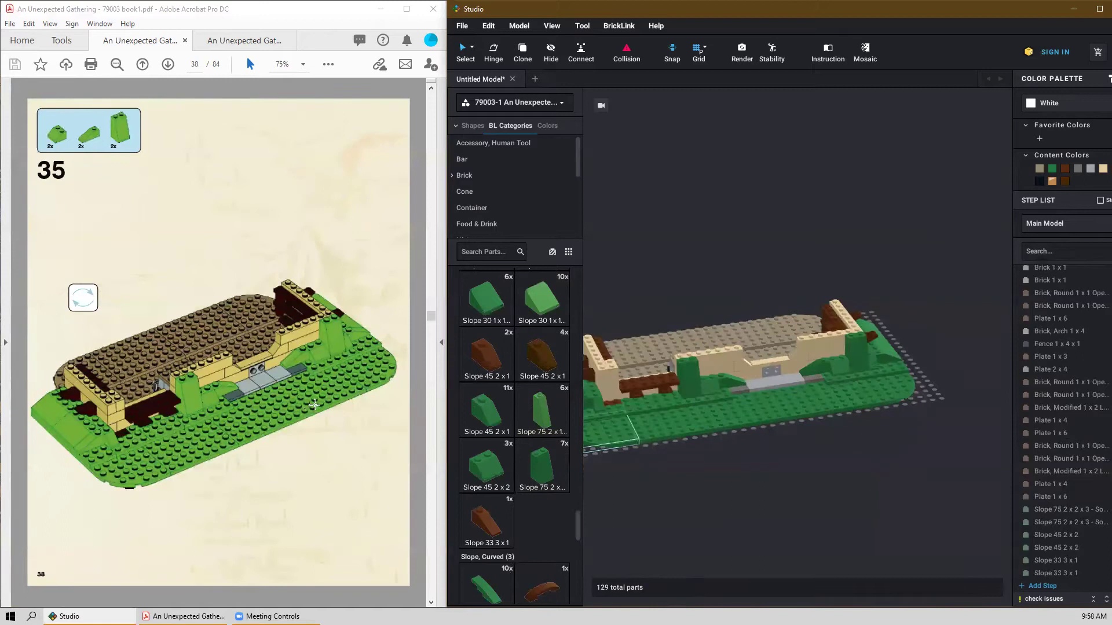
scroll(314, 404, "down", 2)
scroll(316, 406, "up", 1)
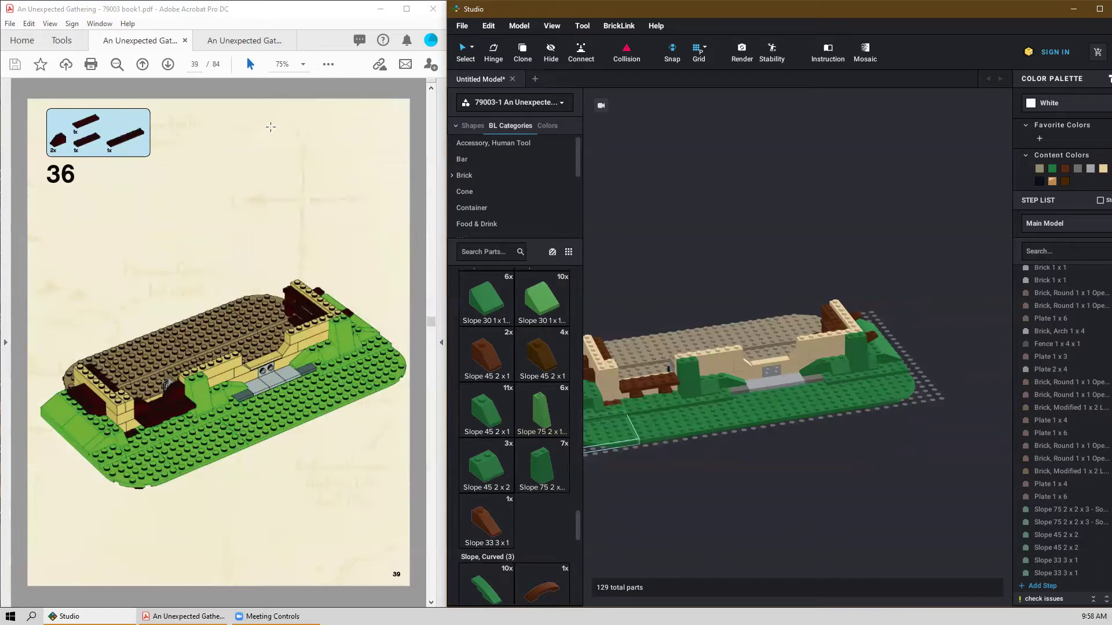
left_click(306, 65)
left_click(337, 167)
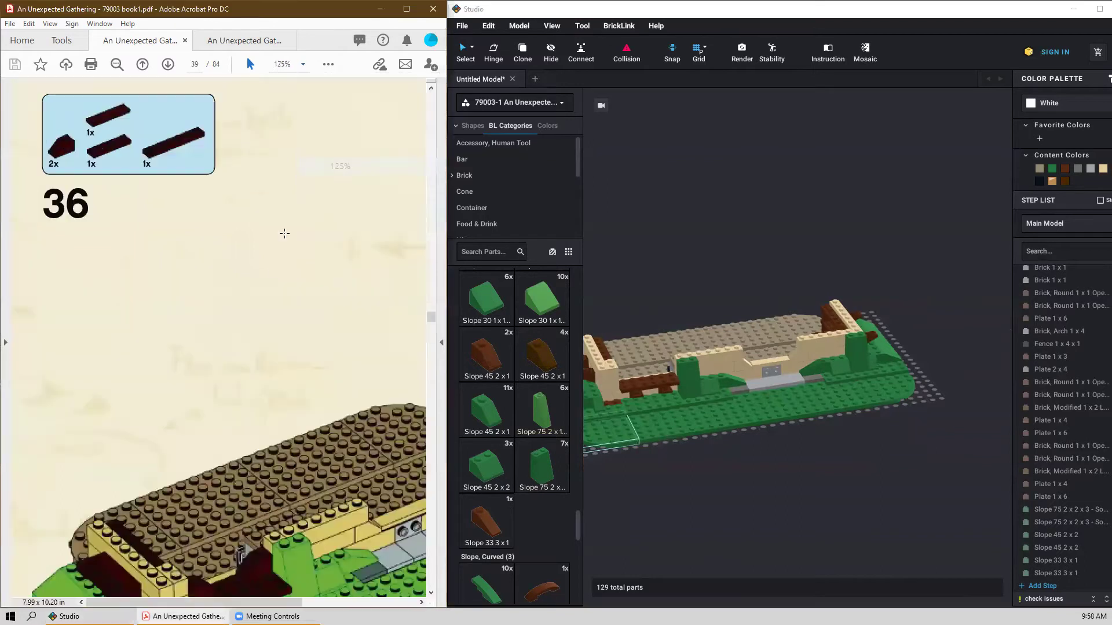
scroll(231, 443, "down", 4)
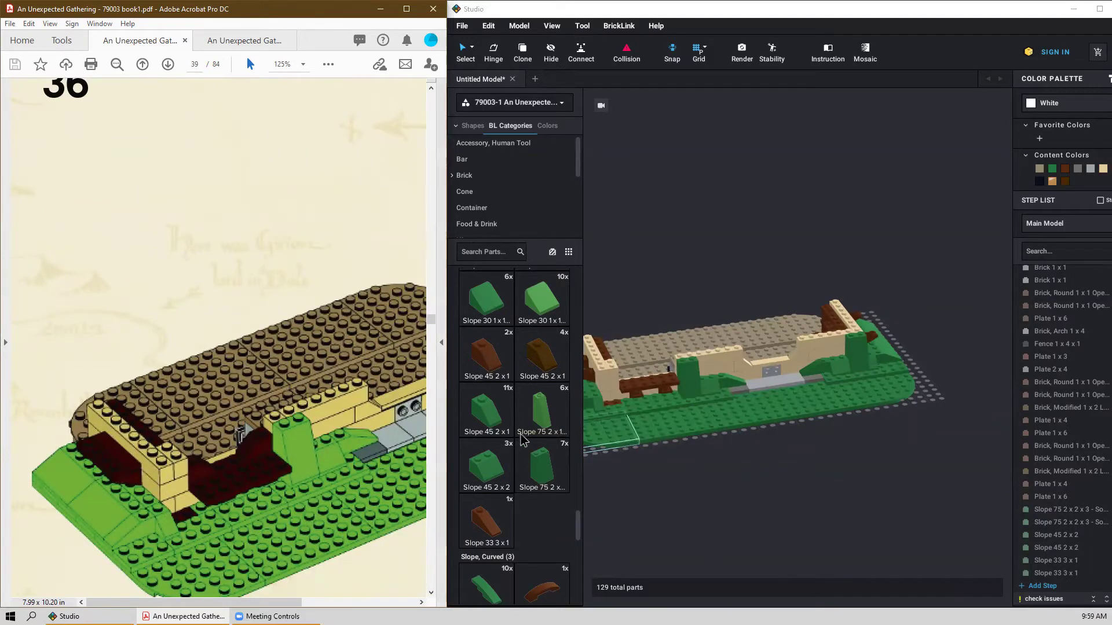
Place a reddish brown Slope 45 2 x 1 at each end of the back wall opening and discard the spare copy.
left_click(484, 358)
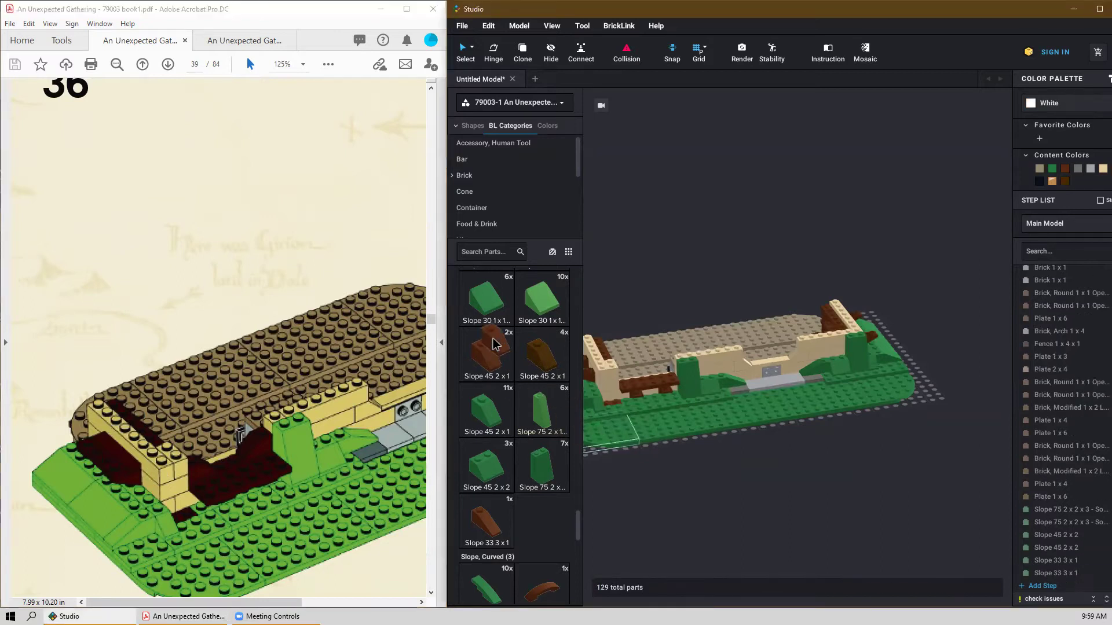
left_click(634, 373)
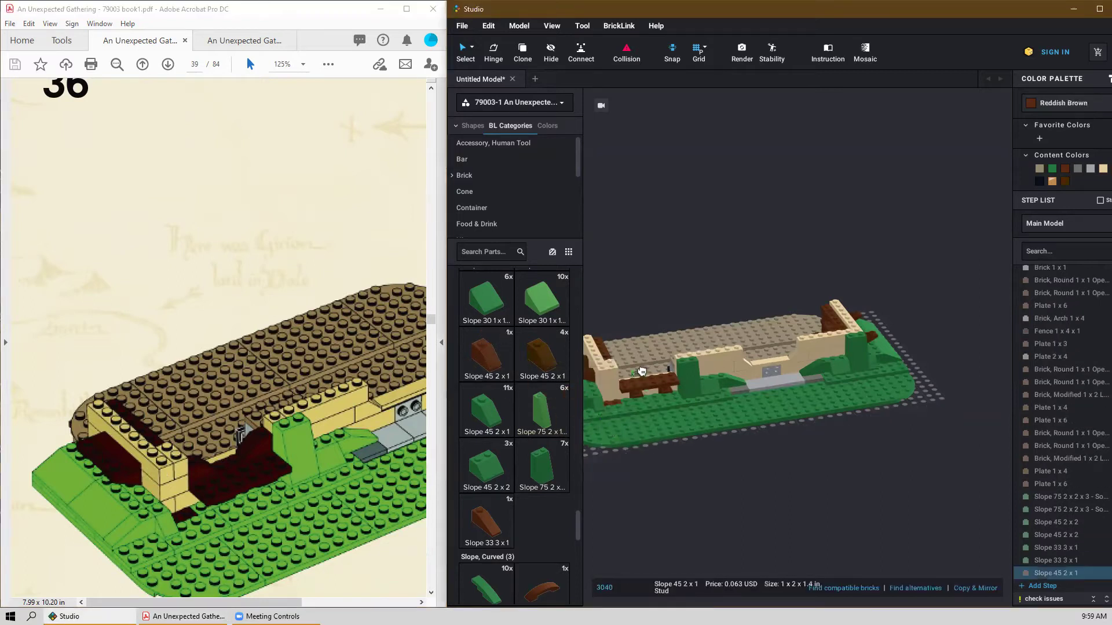
scroll(627, 380, "up", 5)
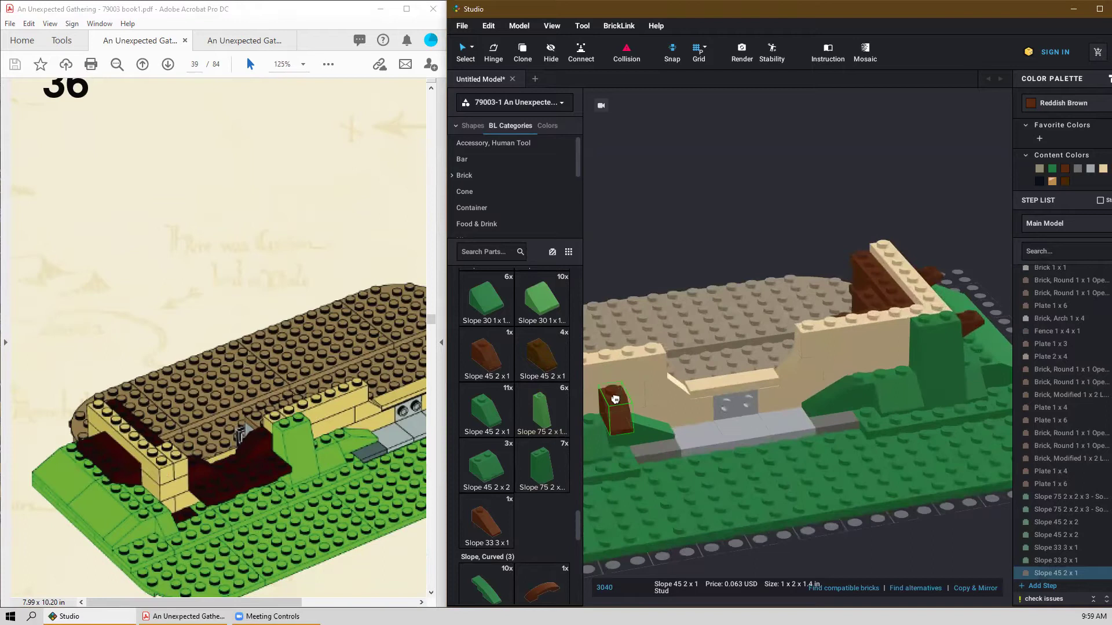
right_click_drag(634, 409, 780, 377)
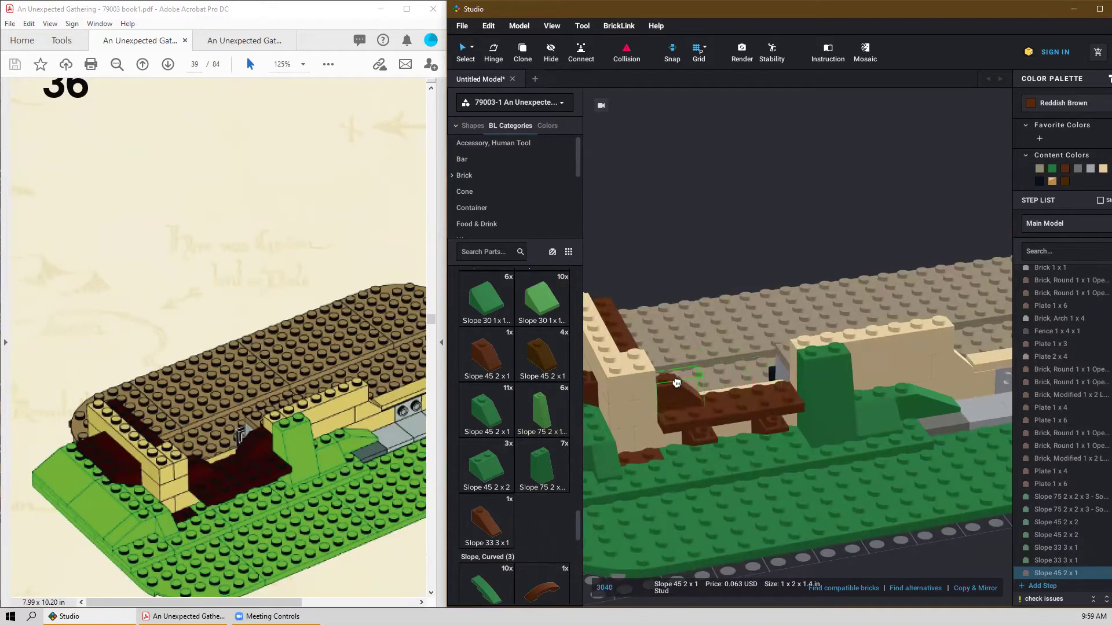
left_click(676, 383)
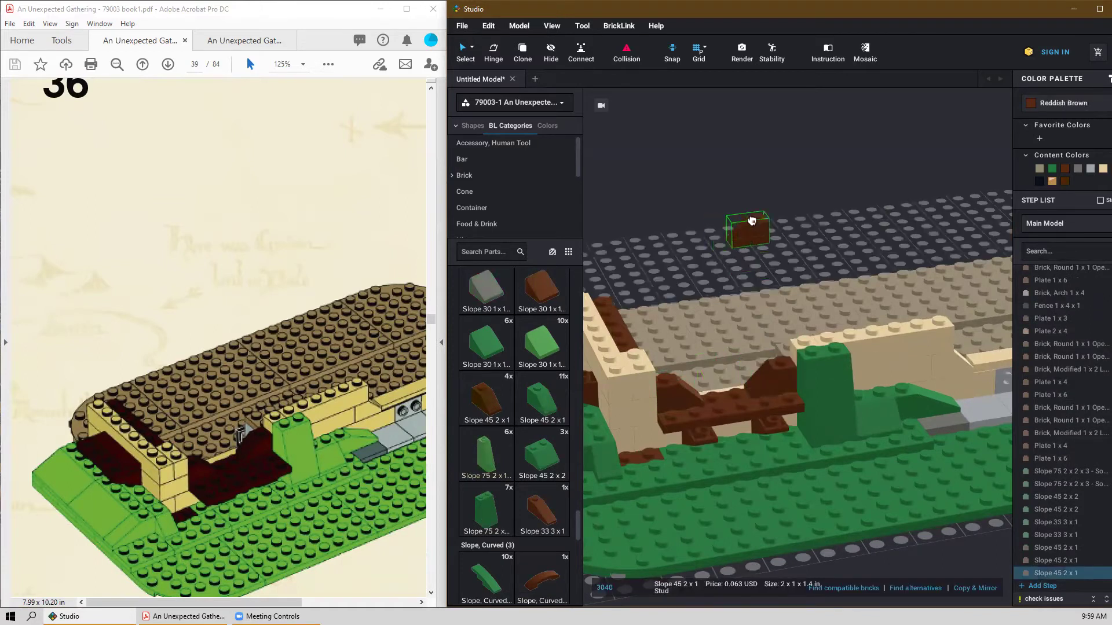
key("Escape")
Place a reddish brown Plate 1 x 4 on the brown supports outside the end wall and discard the spare copy.
scroll(498, 446, "down", 10)
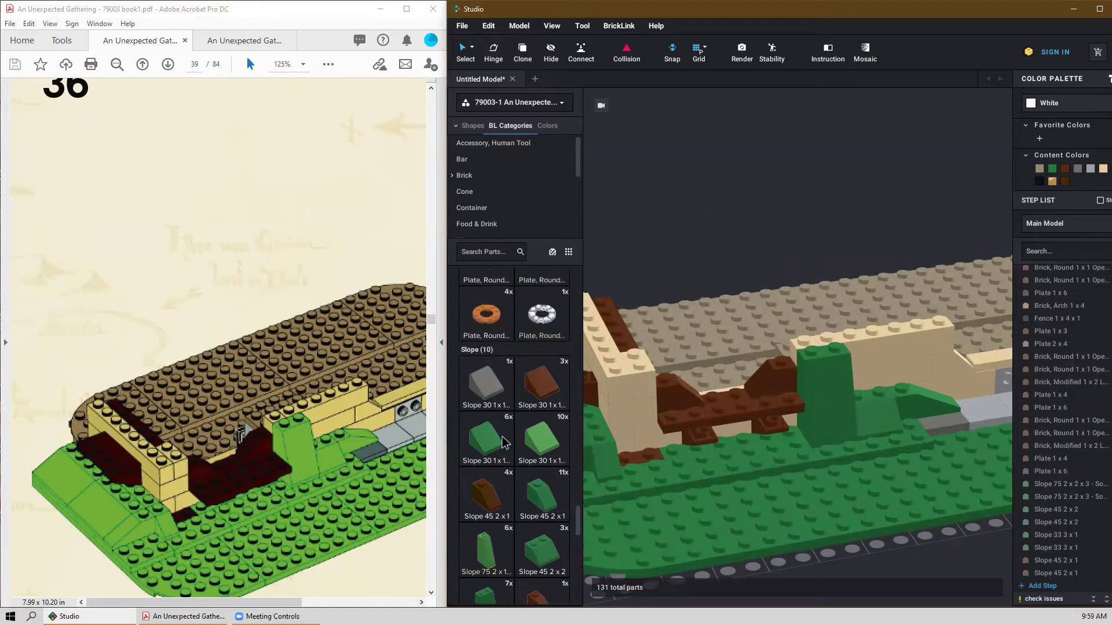
scroll(506, 428, "up", 5)
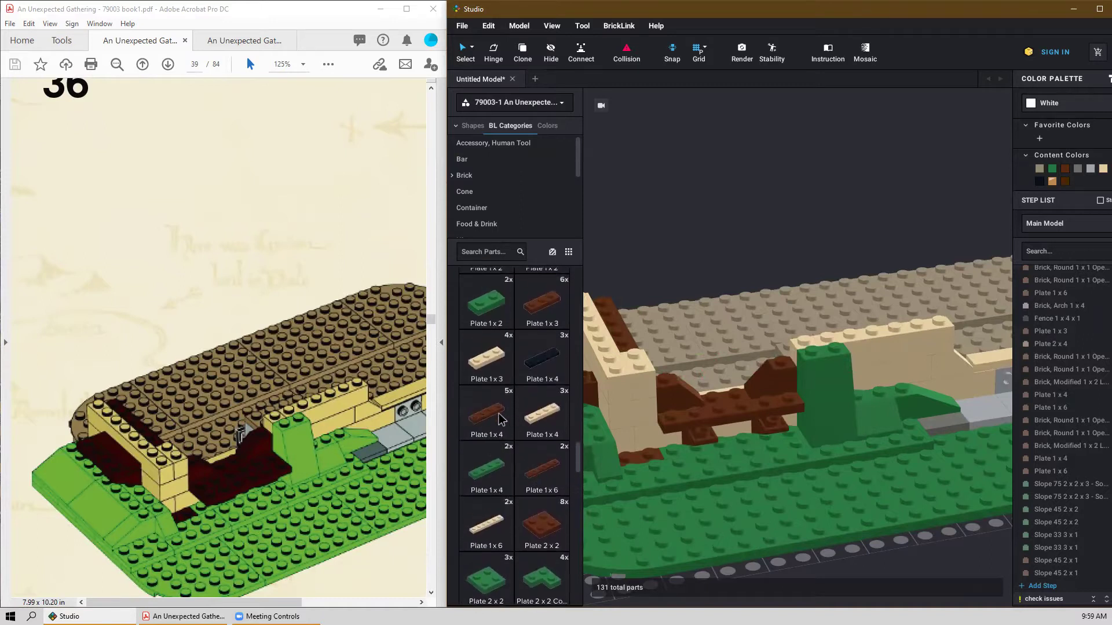
scroll(696, 412, "down", 3)
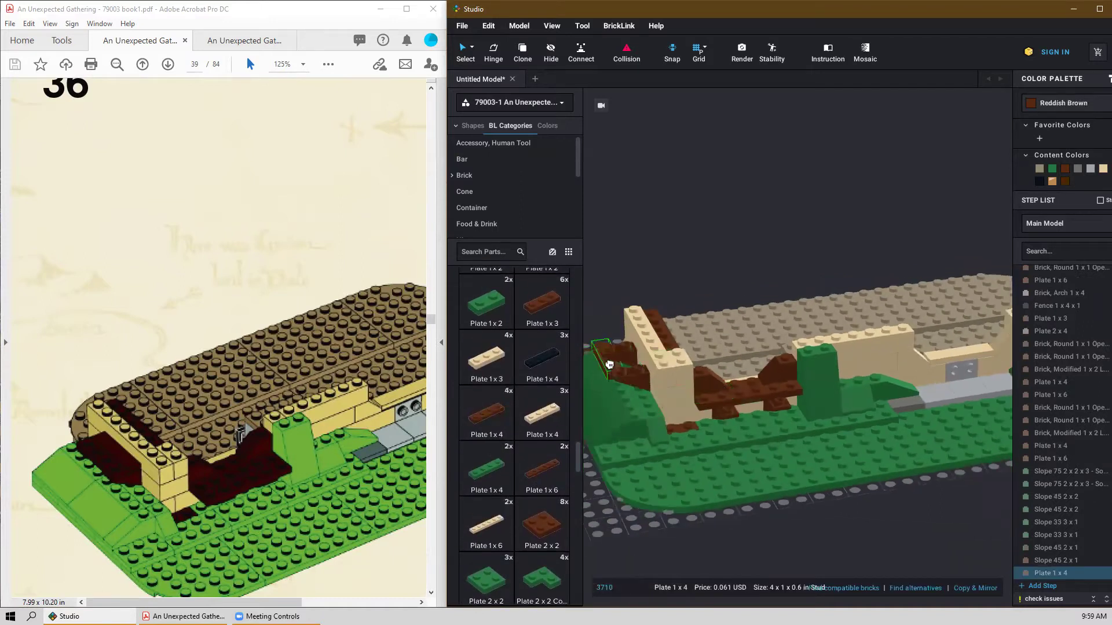
key("Escape")
Lay a reddish brown Plate 1 x 6 along the outer side of the two brown slopes at the back wall opening.
left_click(534, 459)
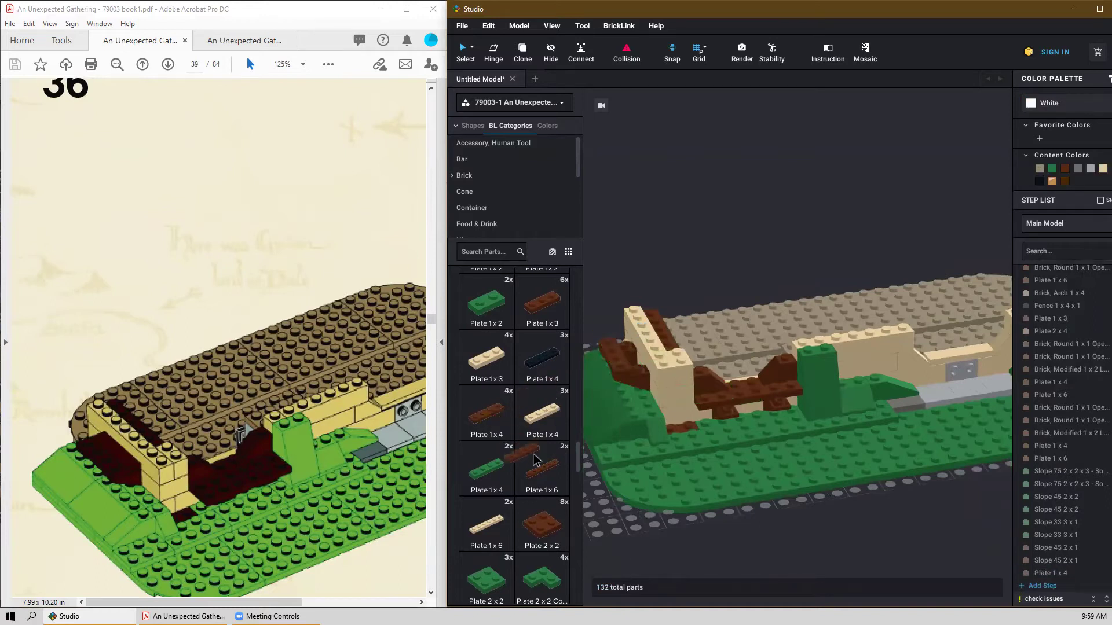
left_click(756, 401)
left_click(755, 404)
key("Escape")
Compare the drawings of building steps 35 and 36 and recheck the parts list of step 36.
scroll(276, 388, "down", 1)
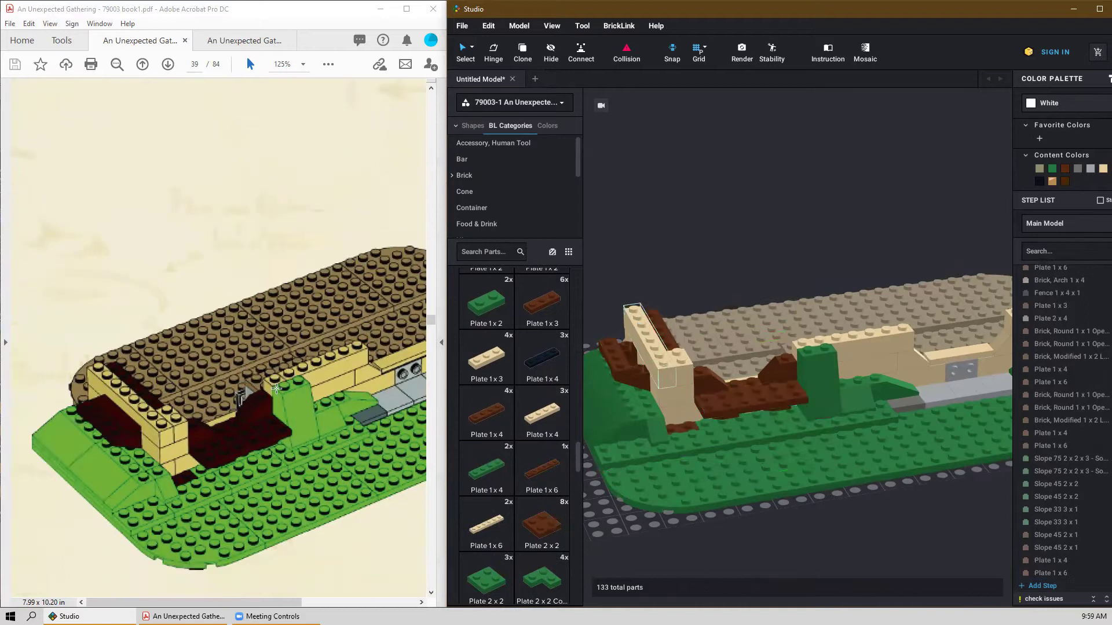
scroll(299, 380, "up", 5)
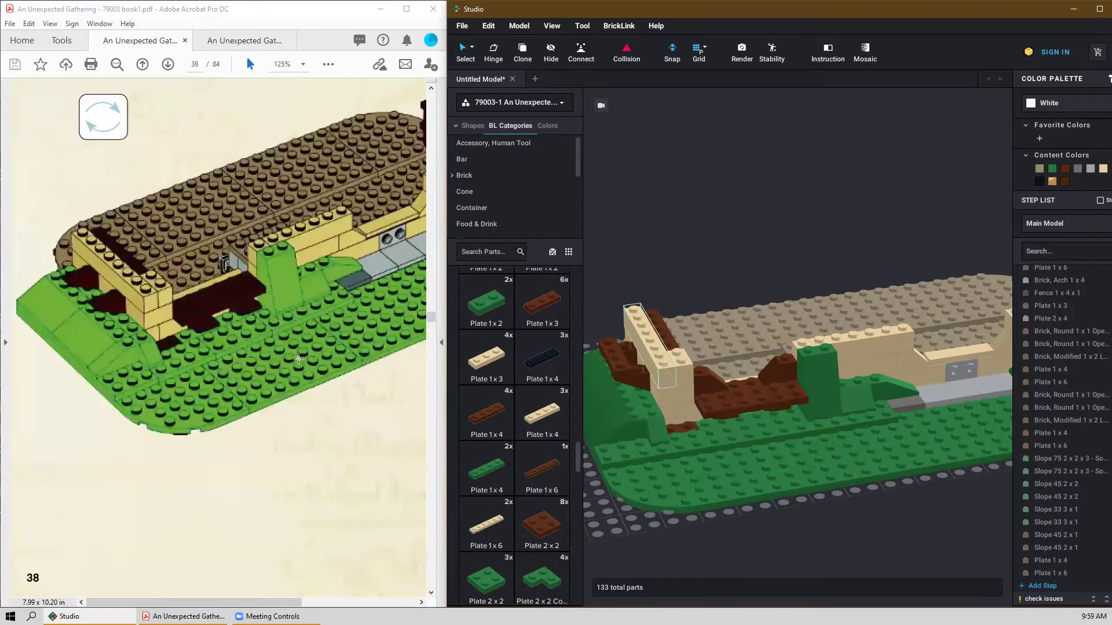
scroll(157, 238, "down", 5)
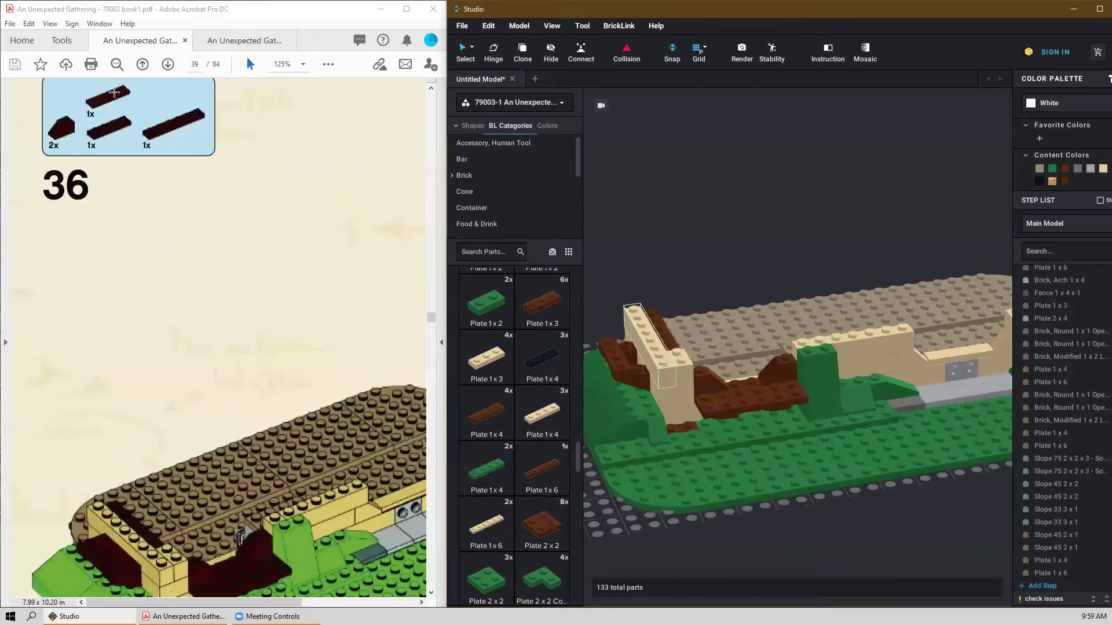
Lay a reddish brown Tile 1 x 4 on the brown supports outside the end wall and discard the spare copy.
scroll(255, 344, "down", 1)
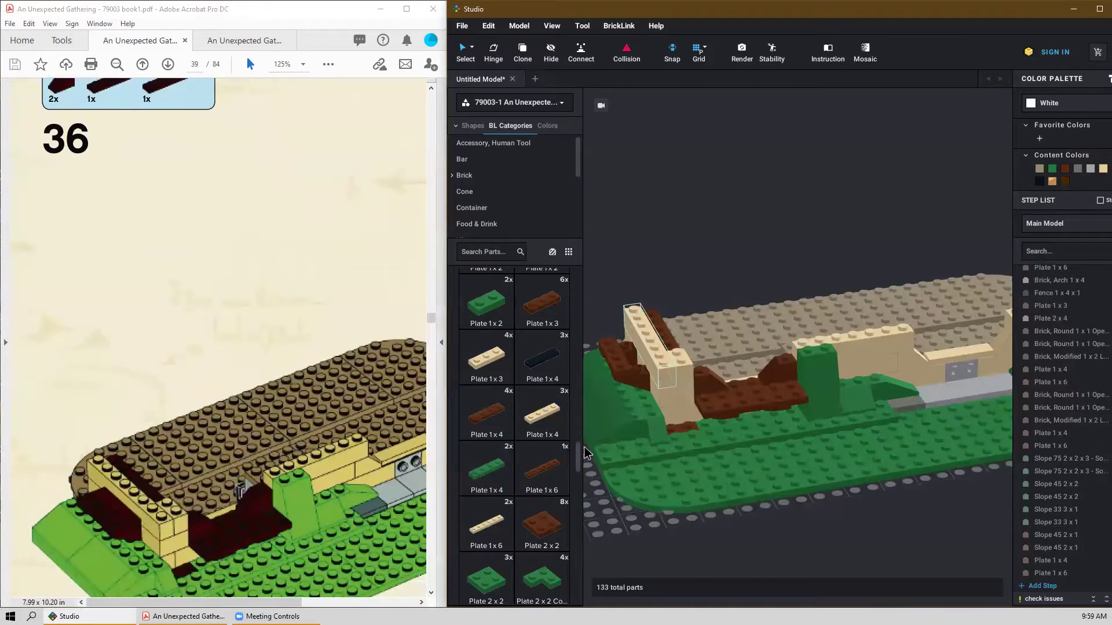
left_click_drag(577, 453, 580, 538)
scroll(547, 515, "down", 3)
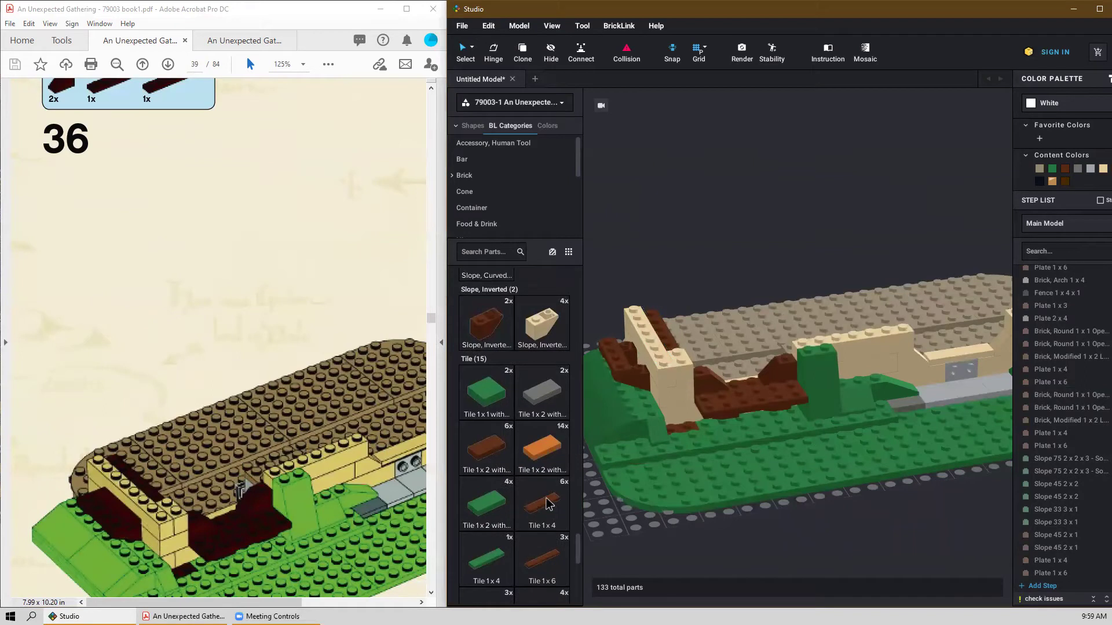
left_click_drag(547, 504, 635, 349)
key("Escape")
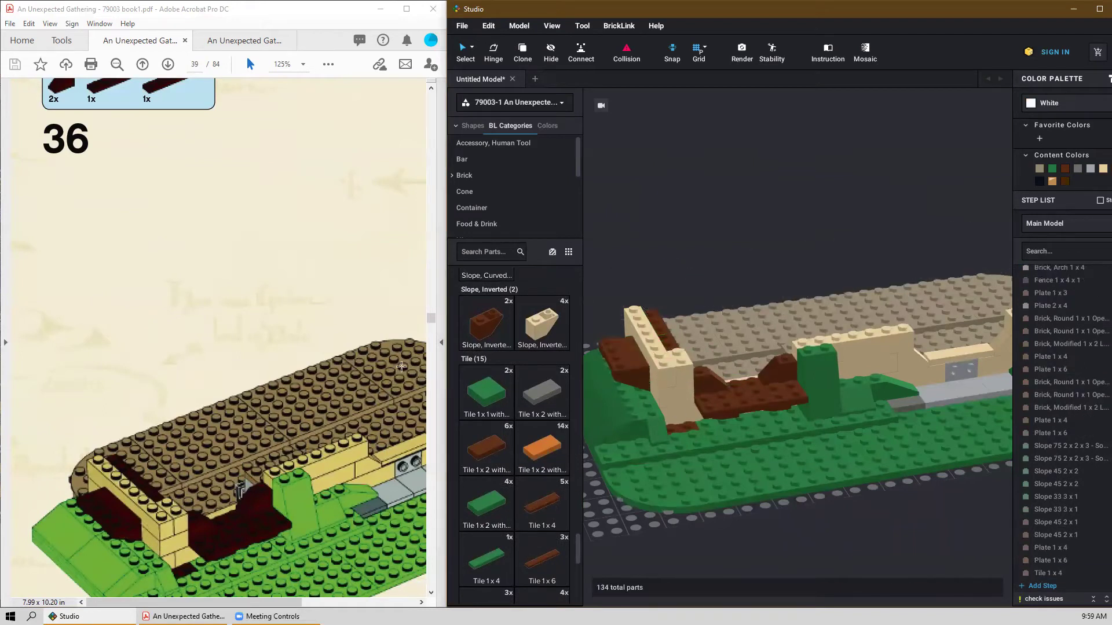
Reduce the instructions' zoom to 75% and advance to building step 37 on page 40.
left_click(285, 68)
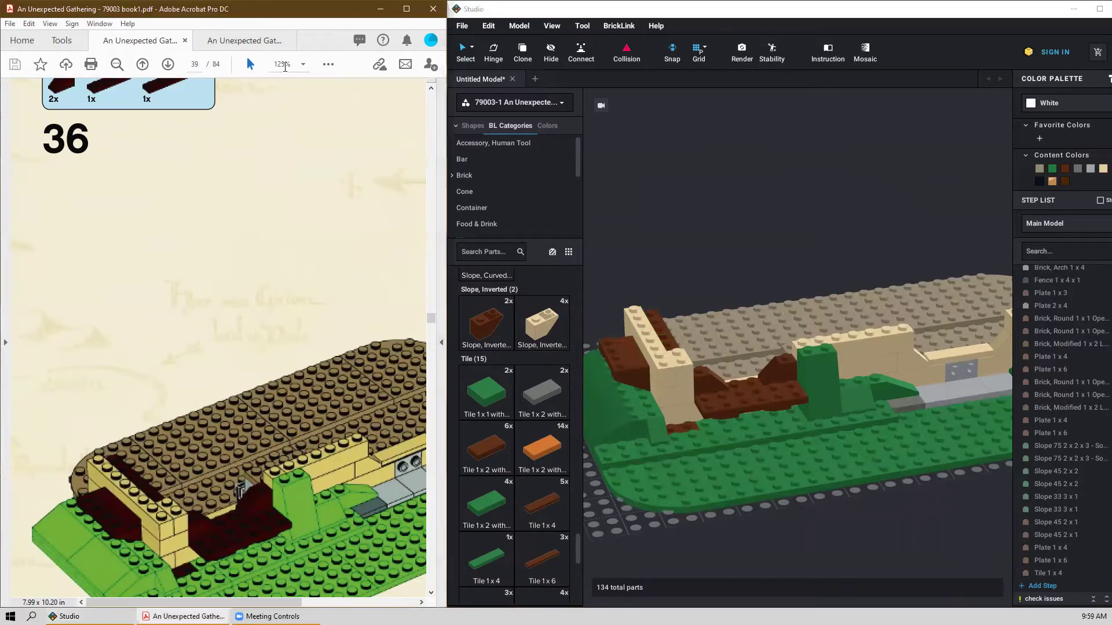
left_click(305, 64)
left_click(342, 148)
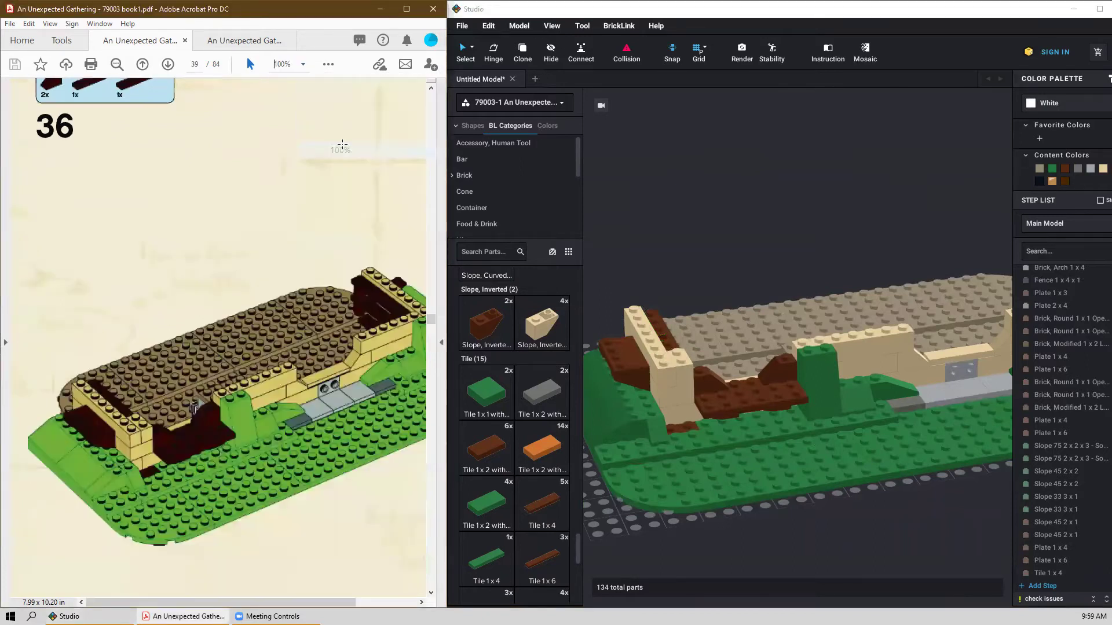
left_click(303, 65)
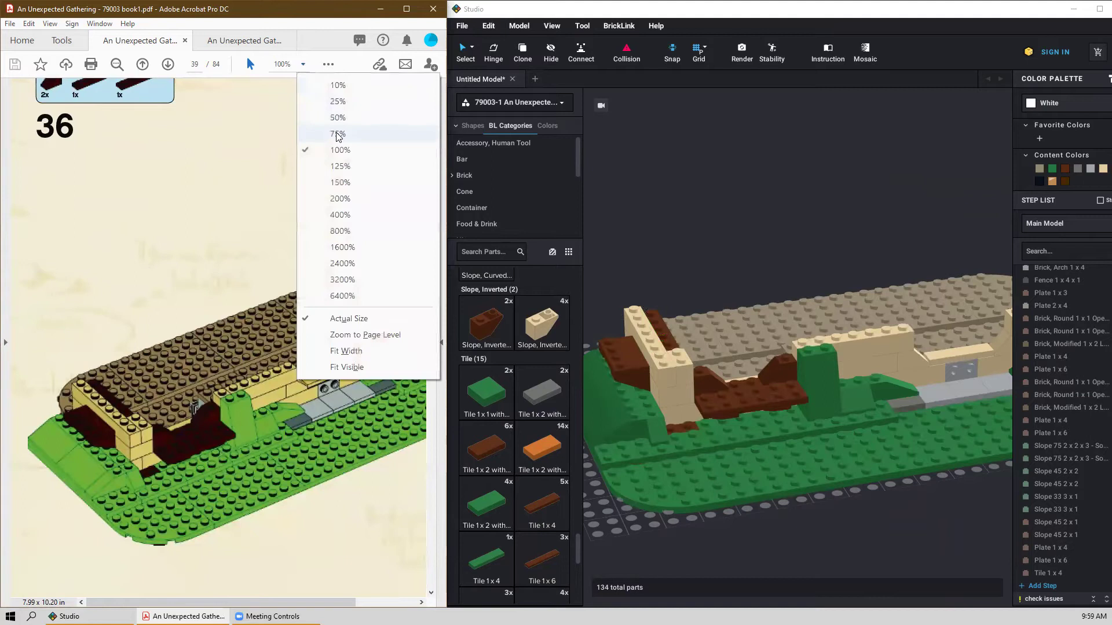
left_click(342, 135)
scroll(201, 320, "down", 3)
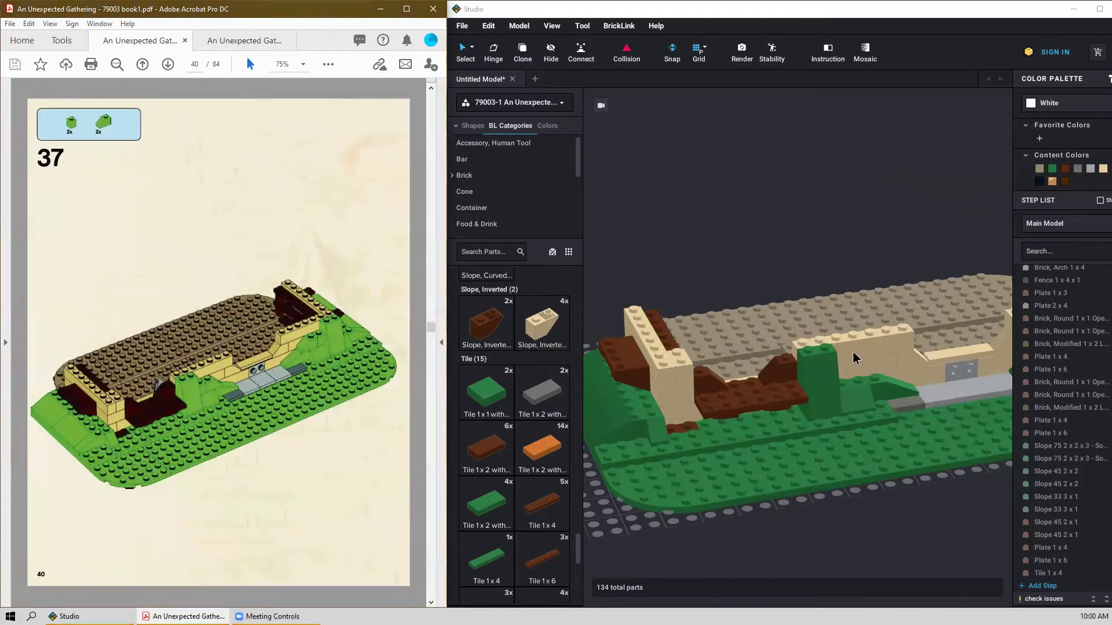
Place a green Slope 45 2 x 1 on the hillside at each side of the grey path and discard the spare copy.
left_click_drag(896, 399, 839, 409)
middle_click_drag(854, 406, 839, 409)
left_click_drag(839, 410, 751, 414)
middle_click_drag(839, 410, 727, 415)
left_click_drag(752, 414, 722, 257)
key("ctrl+z")
scroll(722, 258, "down", 2)
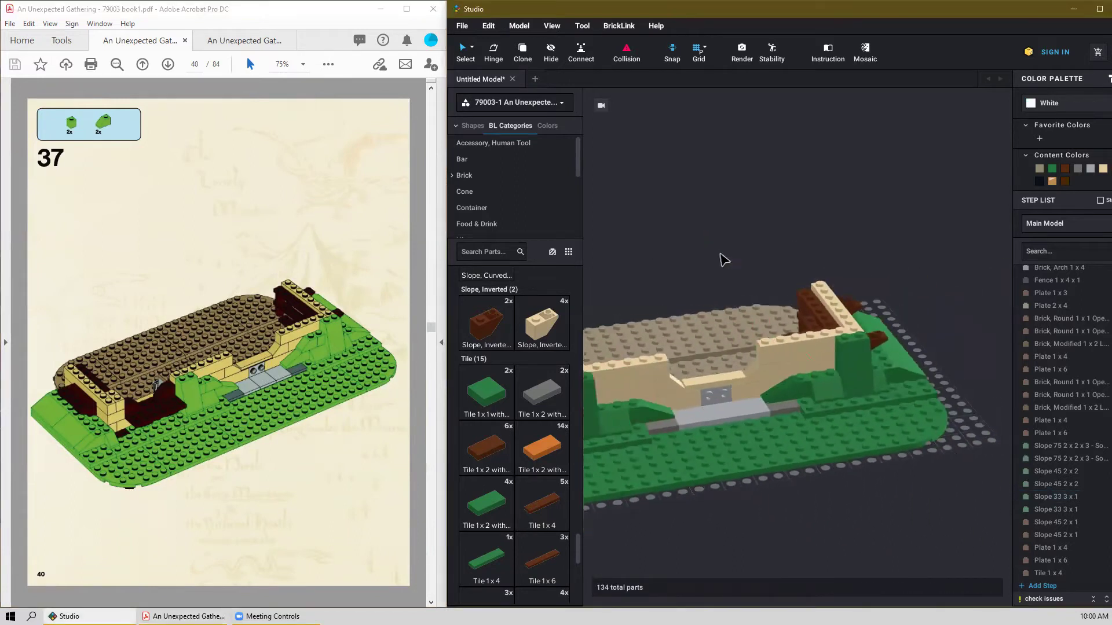
scroll(542, 474, "up", 8)
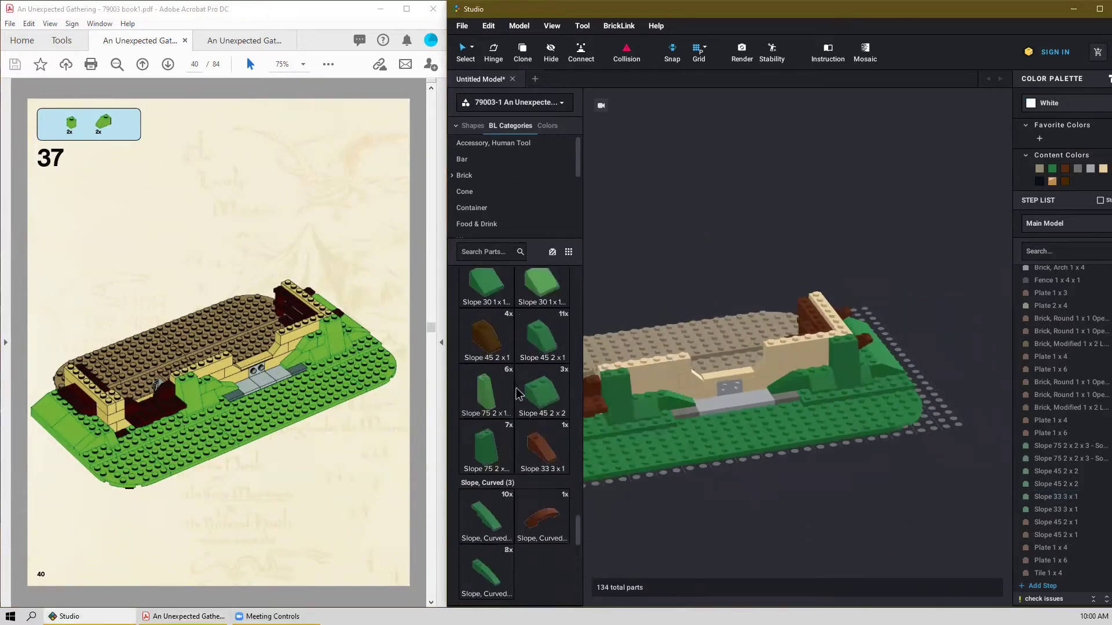
left_click_drag(541, 474, 611, 368)
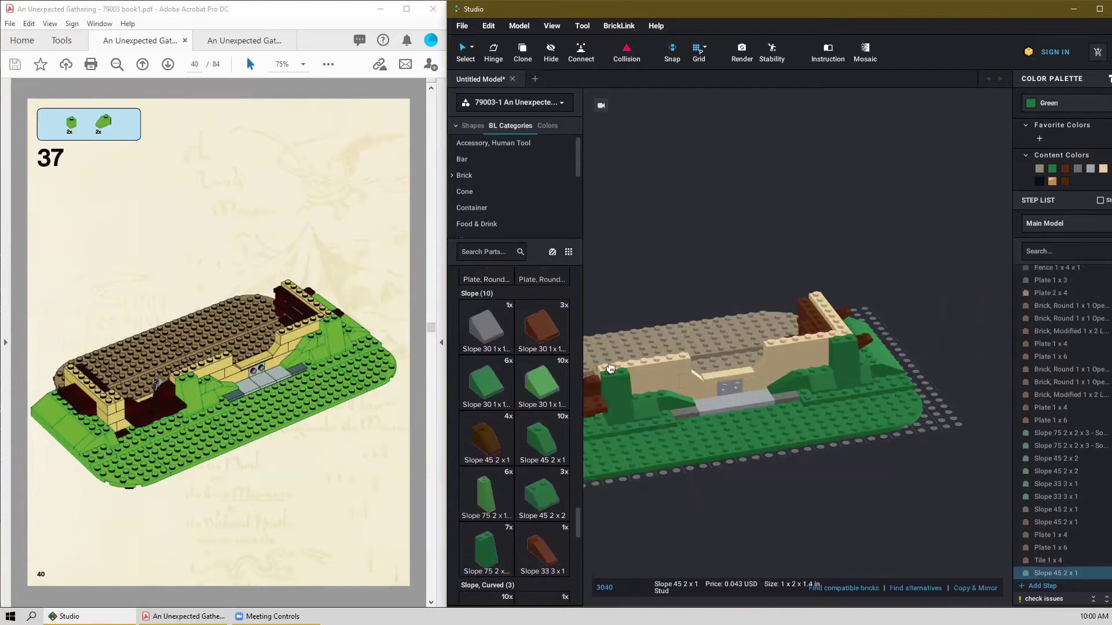
key("Right")
left_click(654, 387)
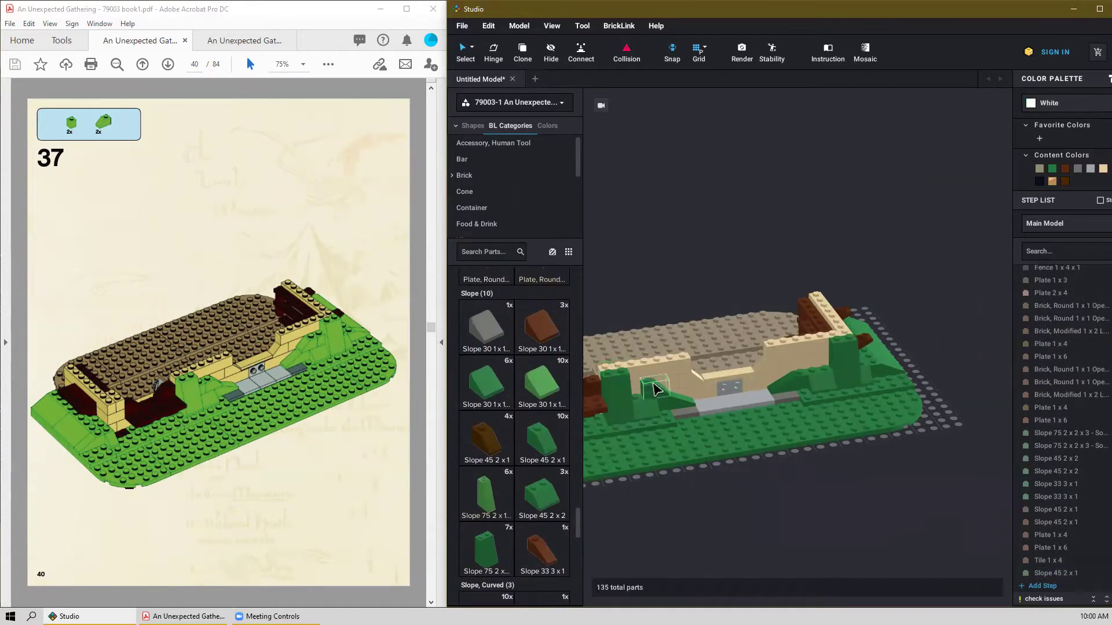
left_click(812, 366)
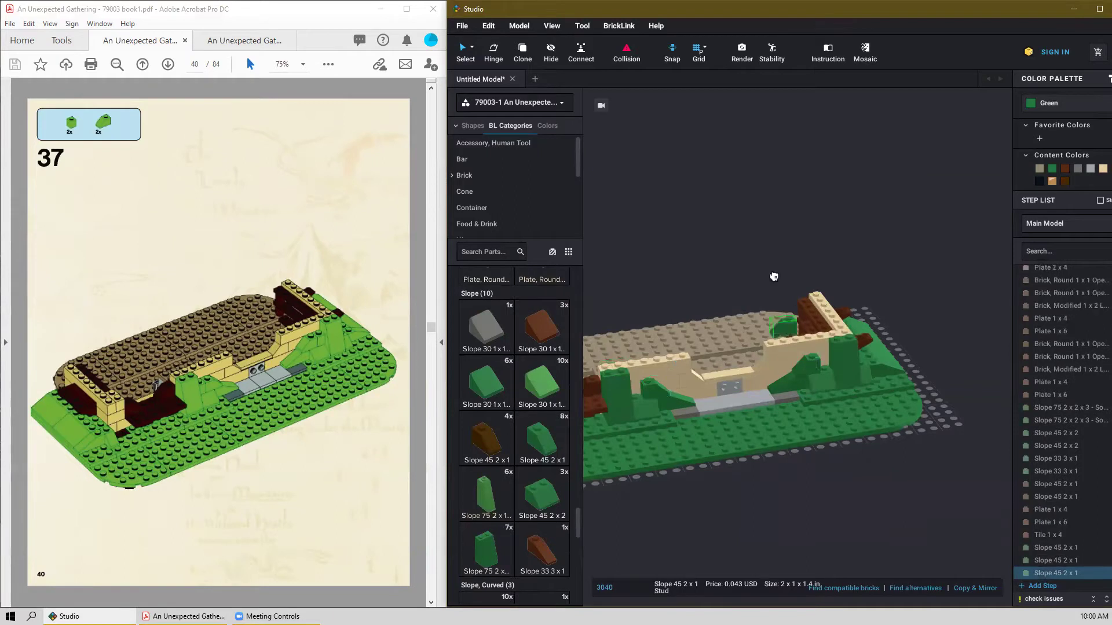
key("Escape")
Place a green Brick 1 x 1 beside each of the two tall green slopes along the wall and discard the spare copy.
scroll(576, 504, "up", 5)
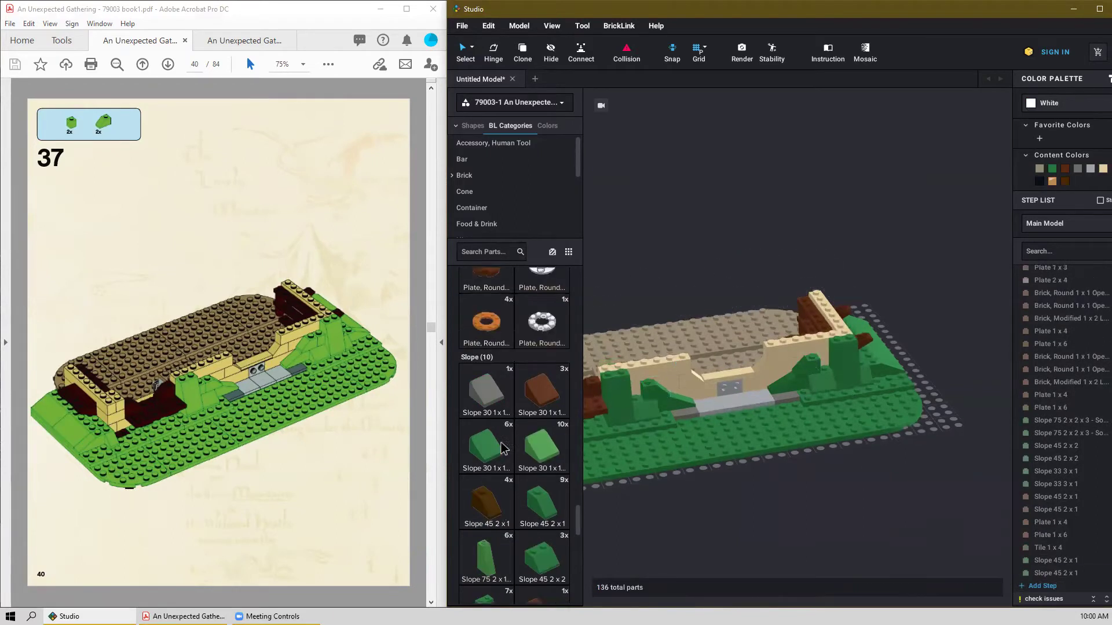
left_click_drag(581, 508, 575, 297)
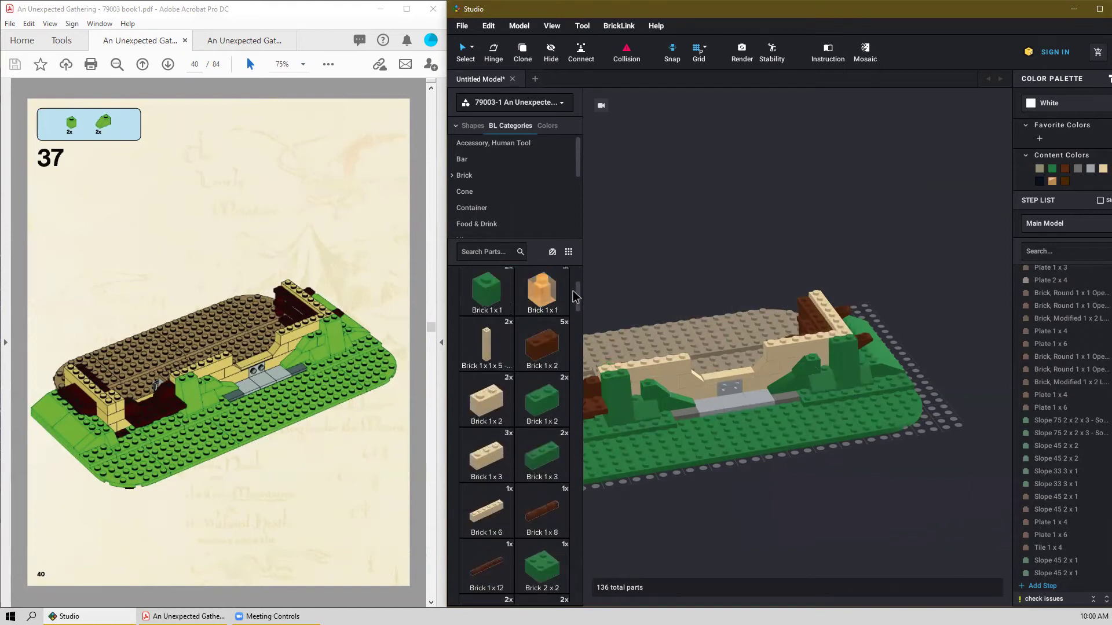
left_click_drag(487, 293, 827, 360)
left_click(823, 354)
key("Escape")
Following step 39, stand a green Slope 75 2 x 2 x 3 at each end of the low green slopes outside the end wall.
scroll(382, 332, "down", 3)
scroll(382, 332, "up", 1)
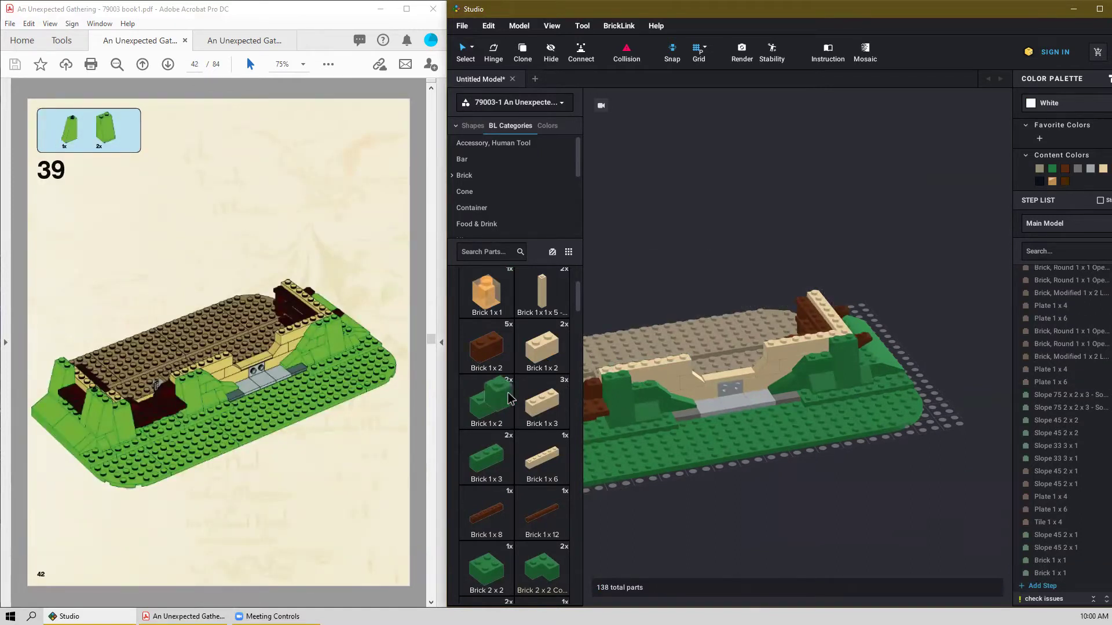
scroll(496, 391, "down", 1)
scroll(515, 420, "down", 10)
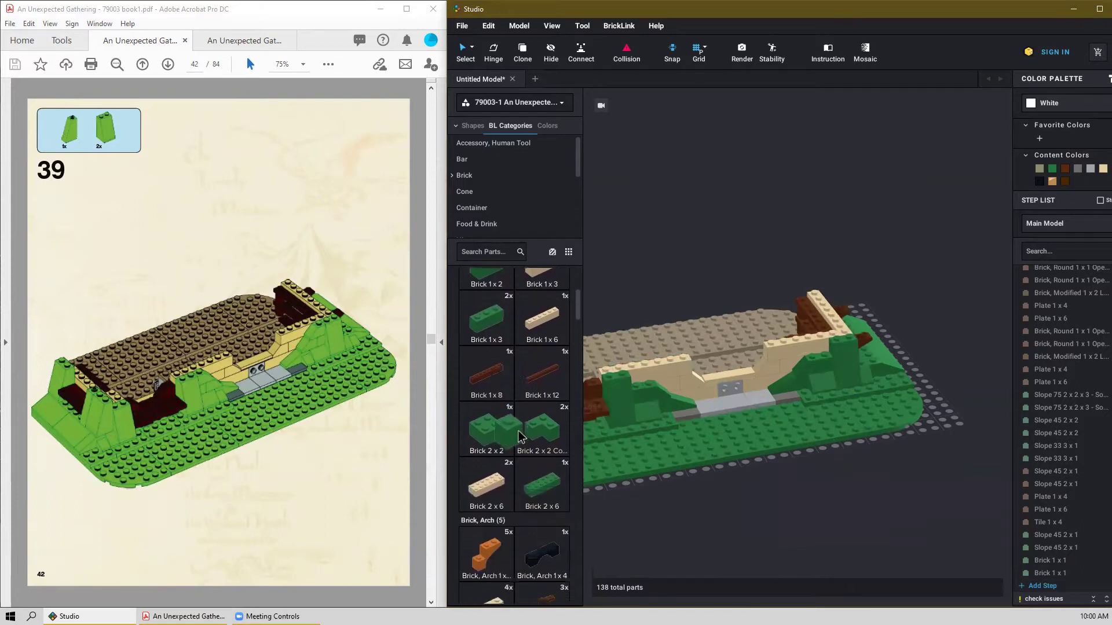
scroll(510, 440, "down", 15)
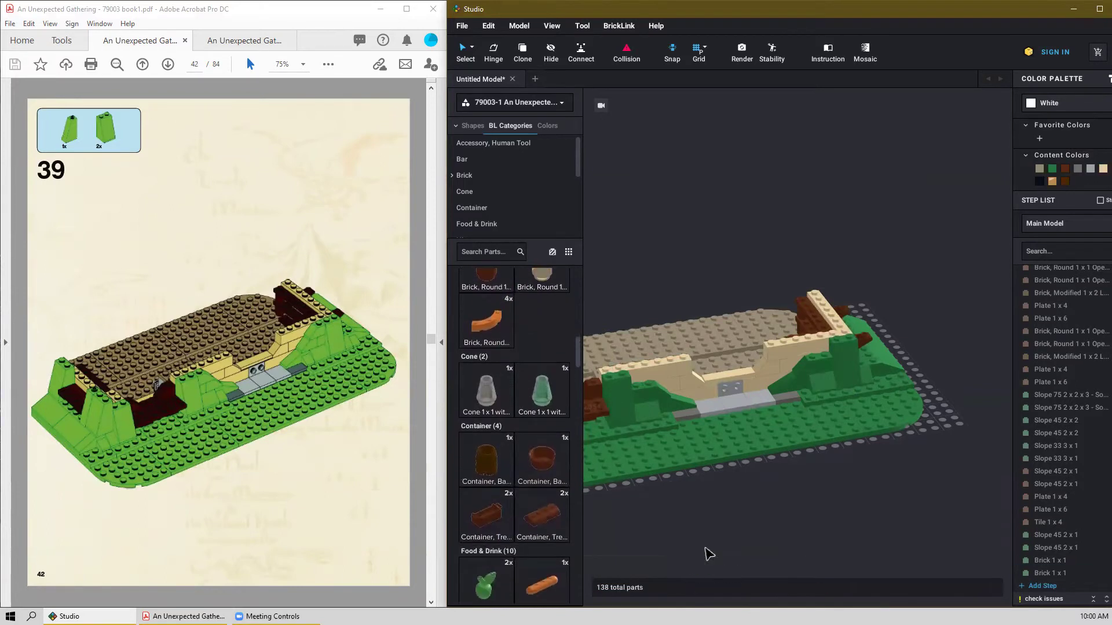
scroll(489, 481, "down", 15)
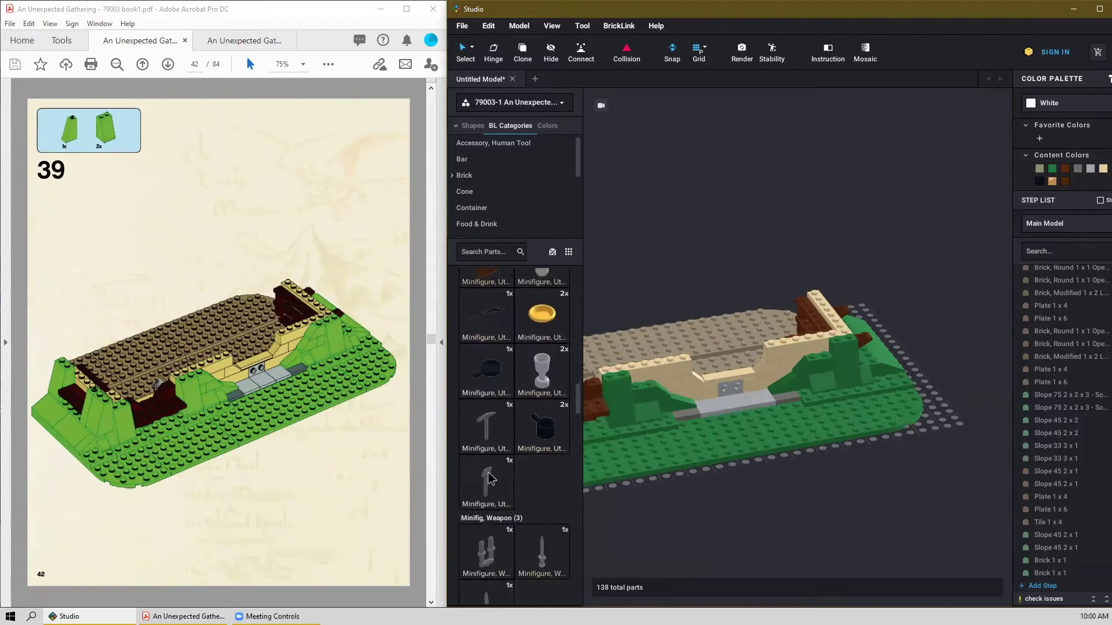
scroll(498, 486, "down", 15)
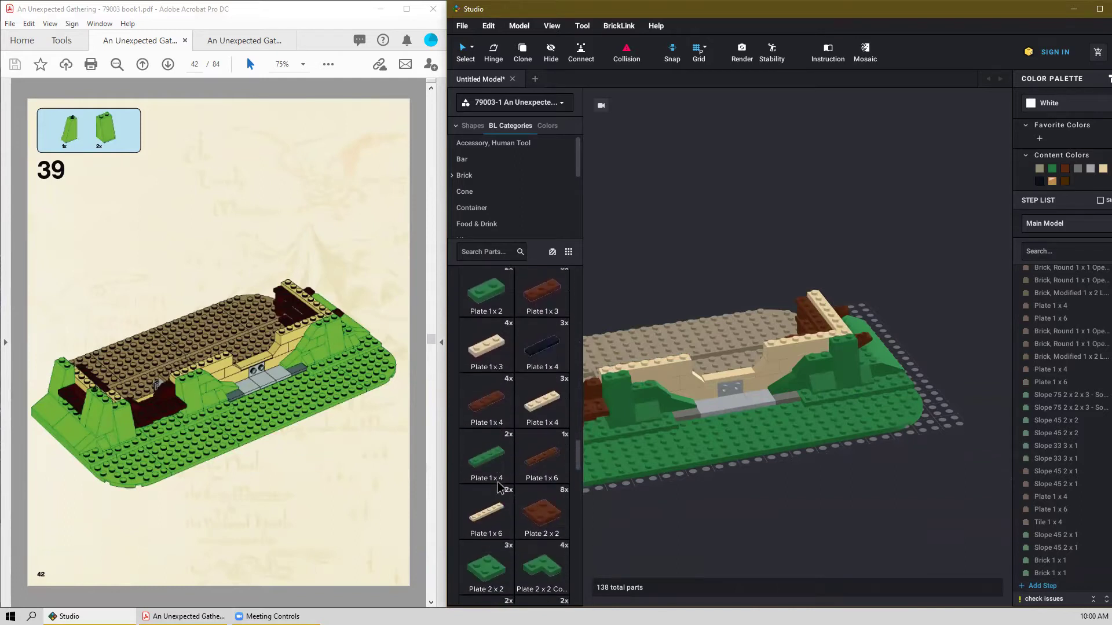
scroll(500, 463, "down", 15)
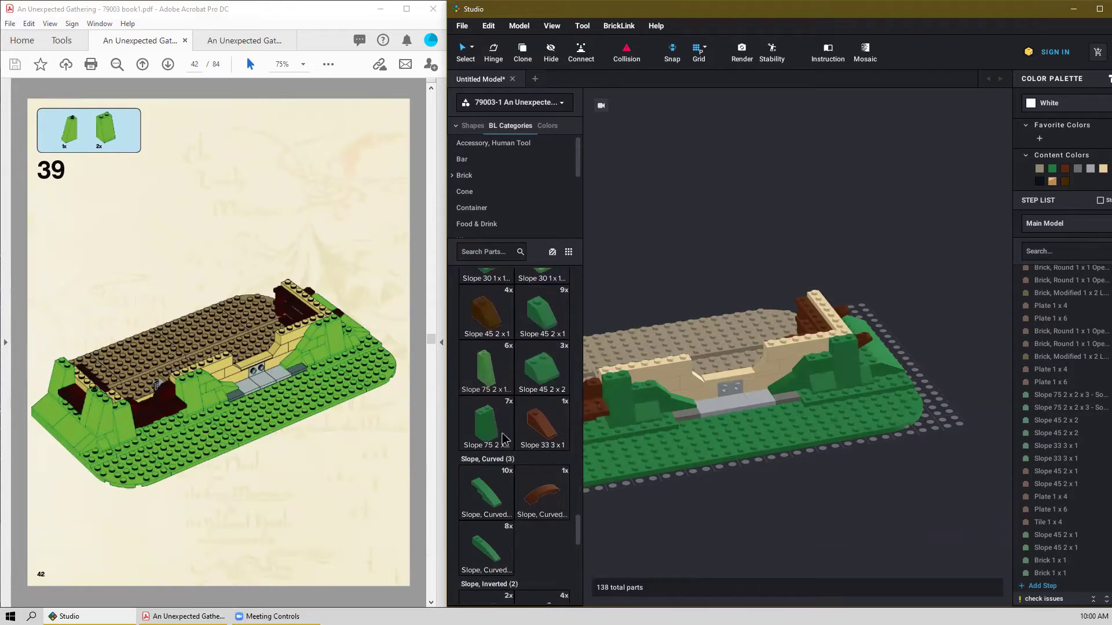
left_click_drag(485, 425, 737, 453)
right_click_drag(720, 527, 762, 524)
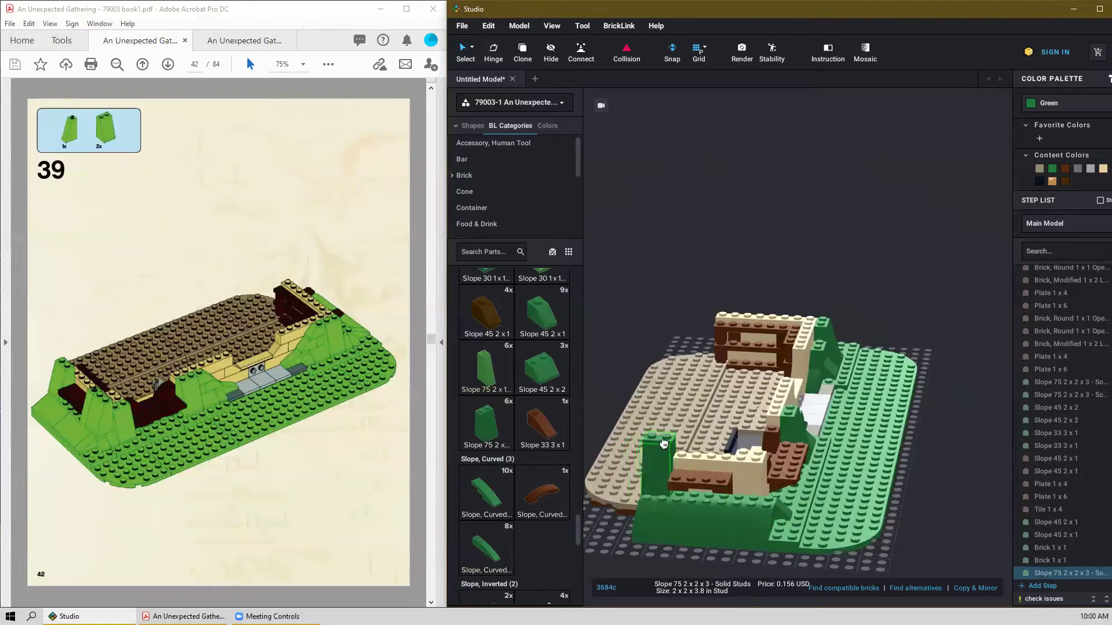
left_click(658, 449)
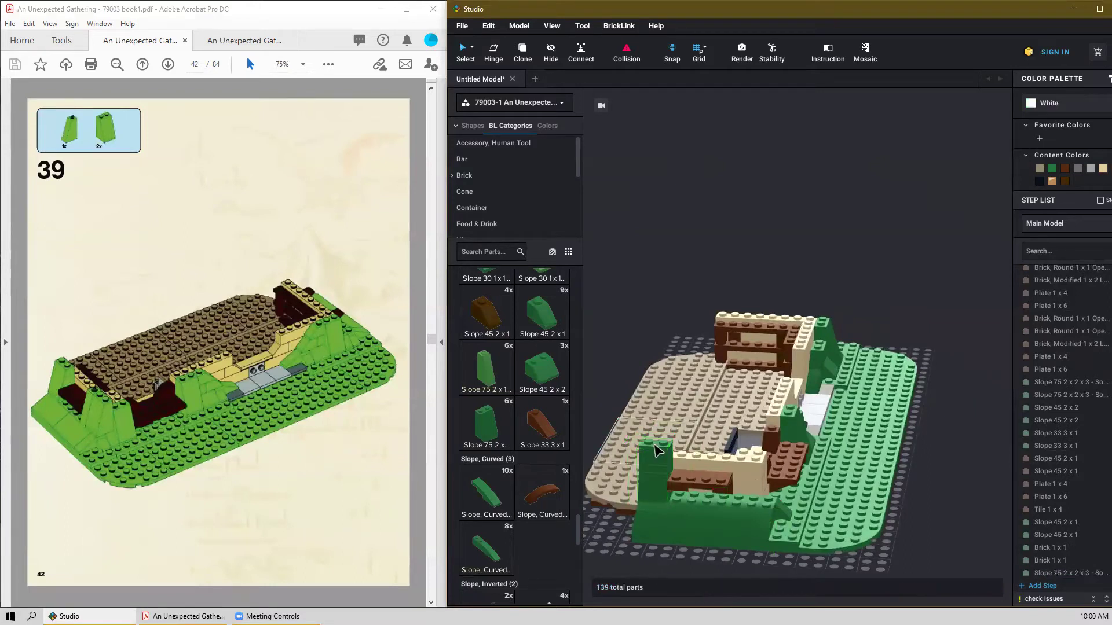
left_click(770, 456)
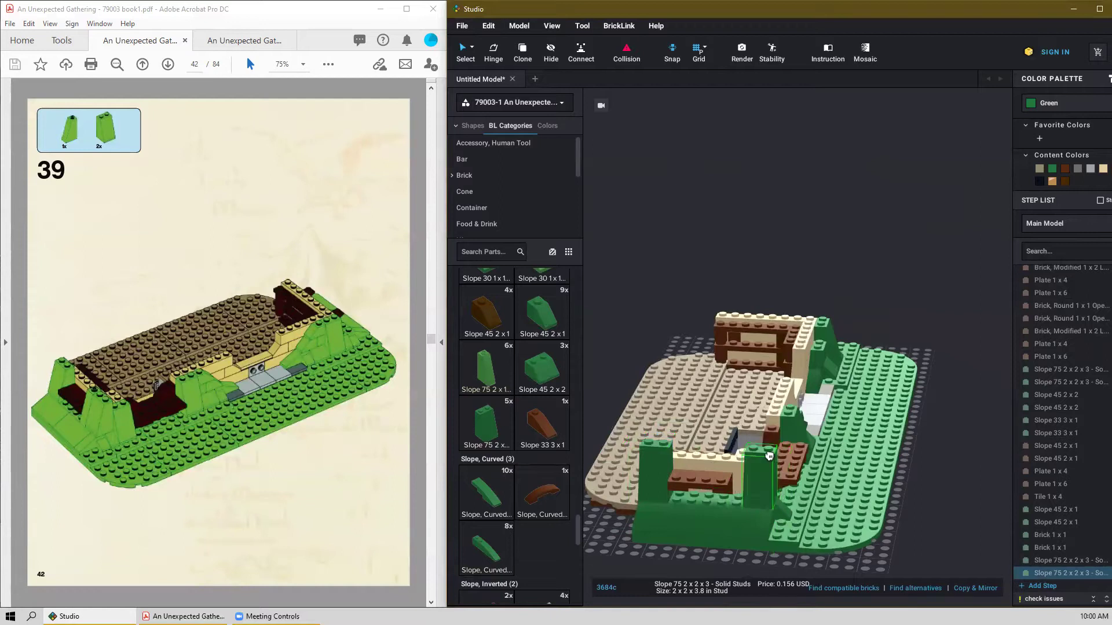
key("Escape")
Stand a bright green Slope 75 2 x 1 x 3 against the inner side of the tall slope at the end wall's corner.
left_click(490, 371)
left_click(719, 498)
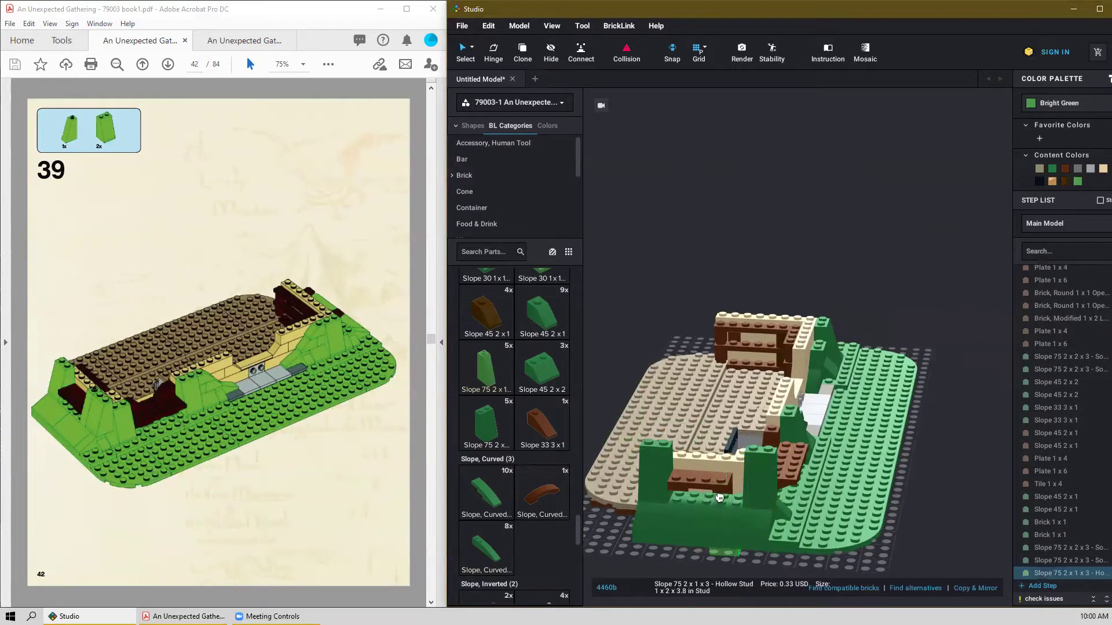
left_click(731, 443)
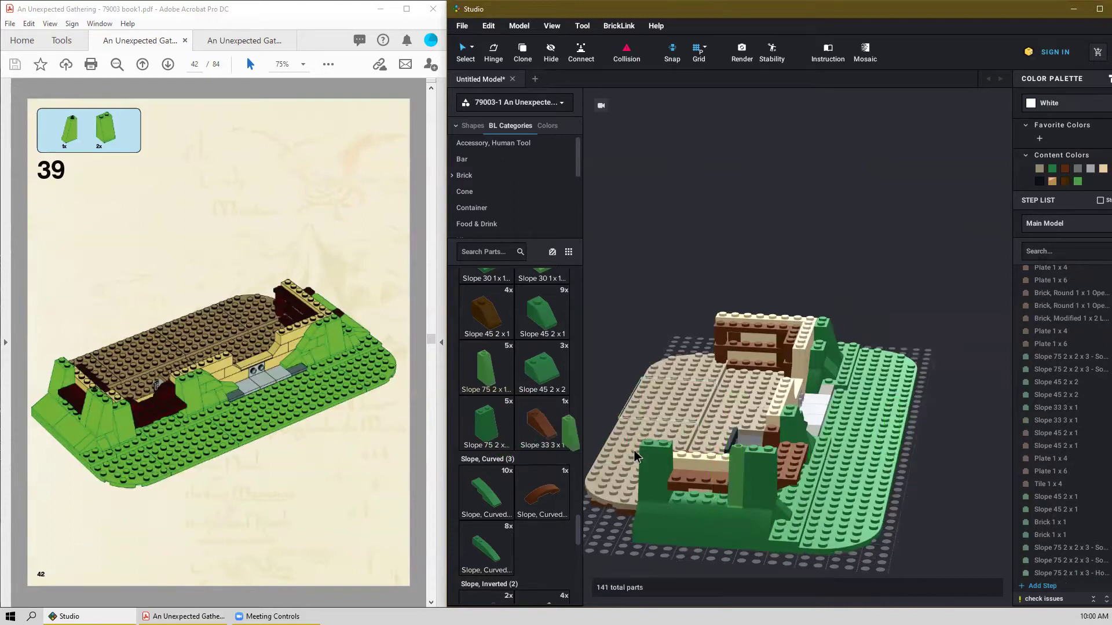
right_click_drag(822, 514, 790, 497)
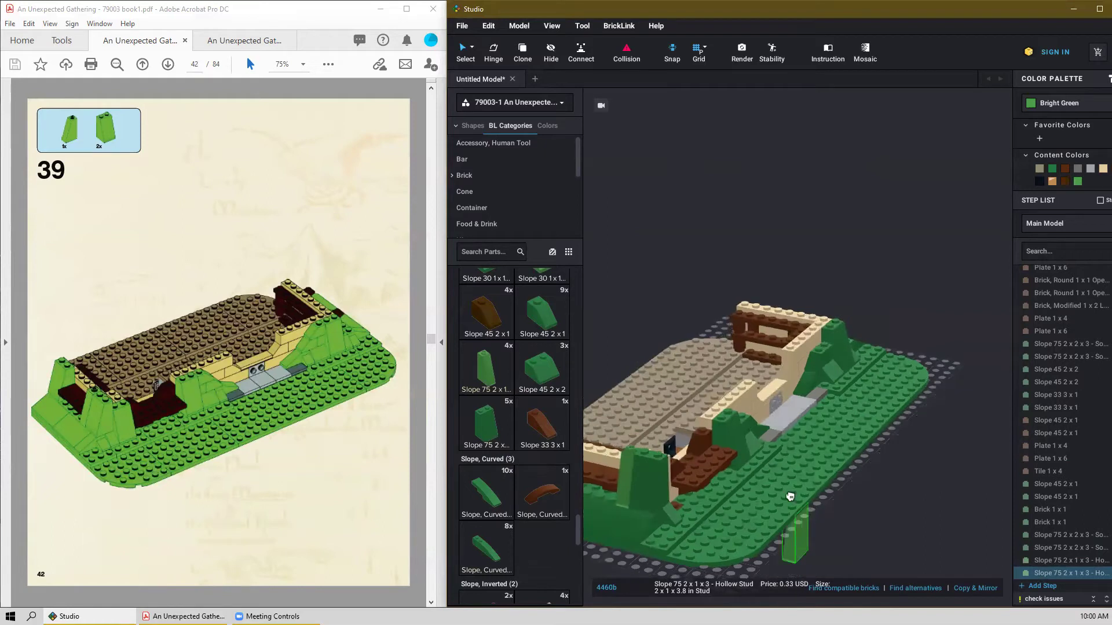
scroll(599, 409, "up", 2)
scroll(551, 410, "up", 2)
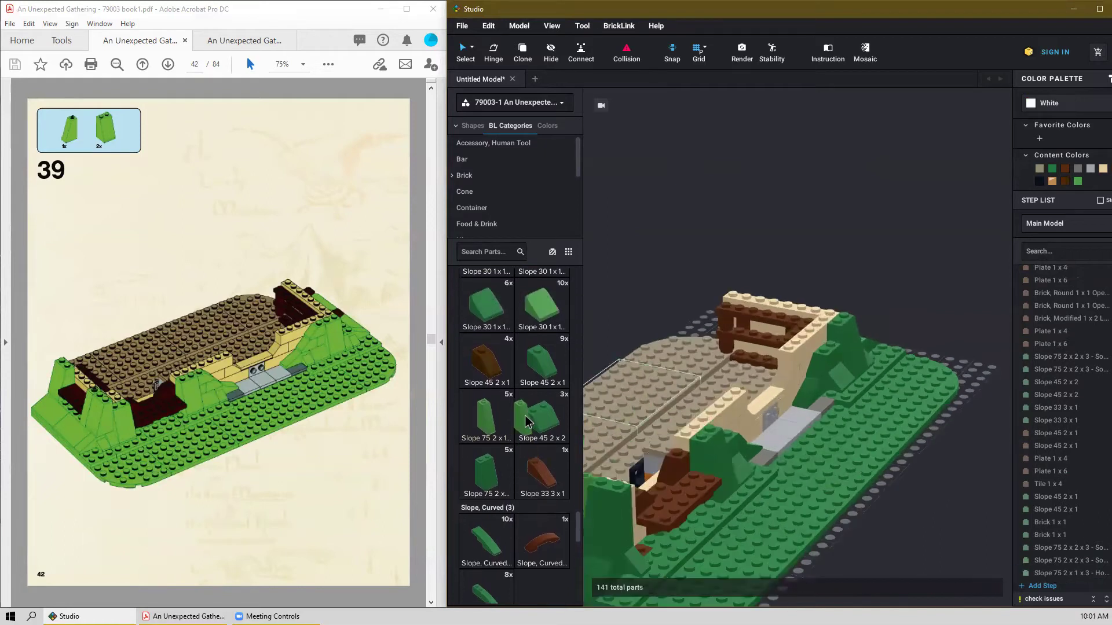
scroll(524, 381, "down", 2)
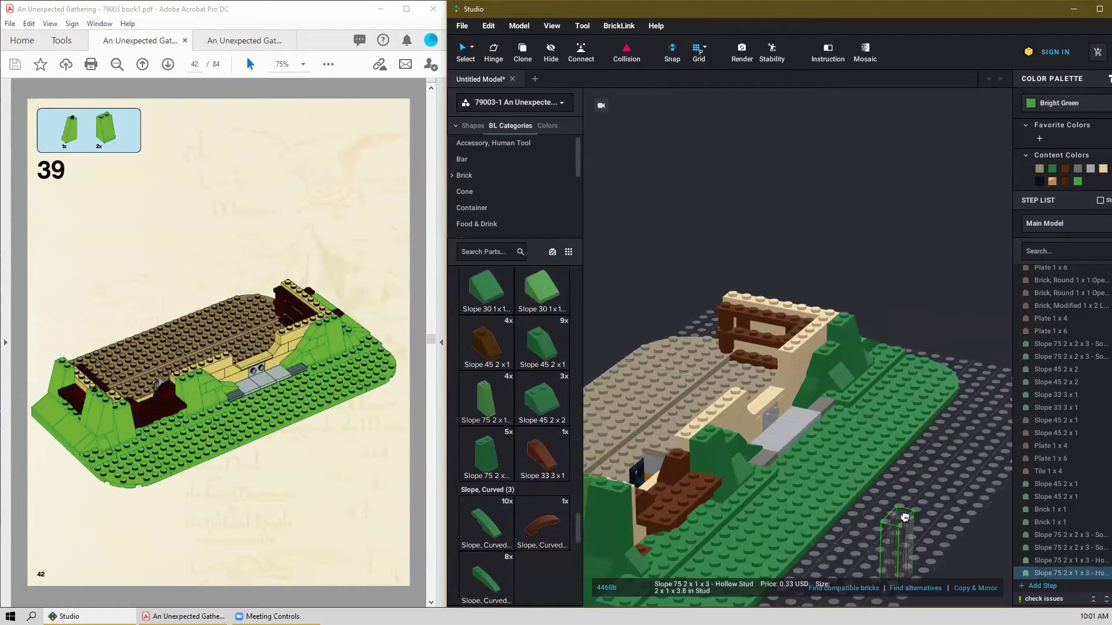
scroll(859, 482, "down", 2)
right_click_drag(859, 482, 817, 487)
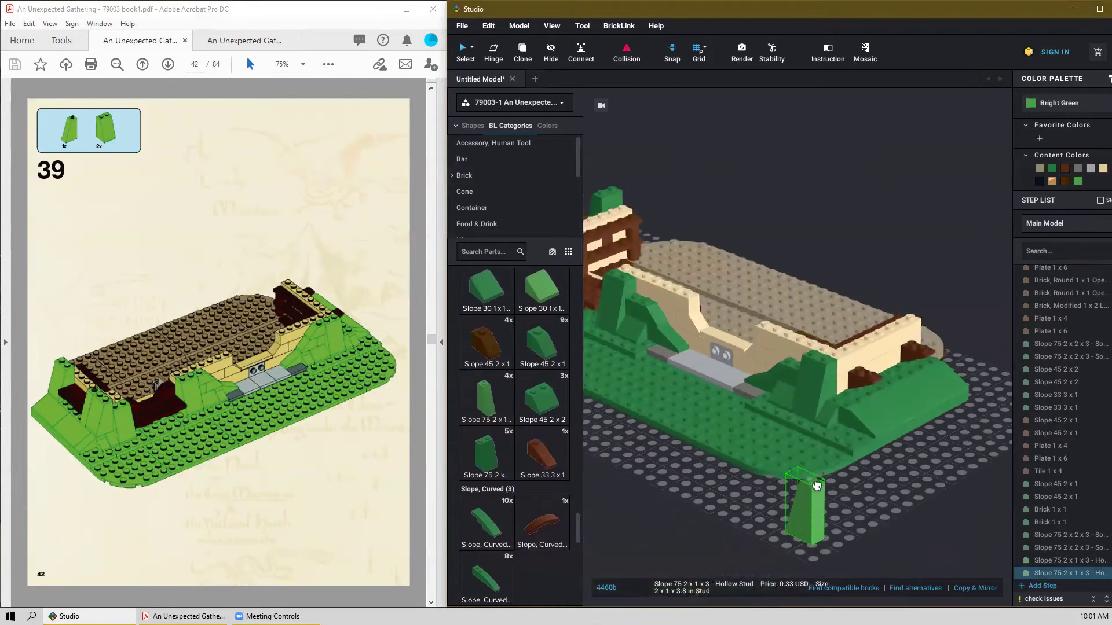
key("Escape")
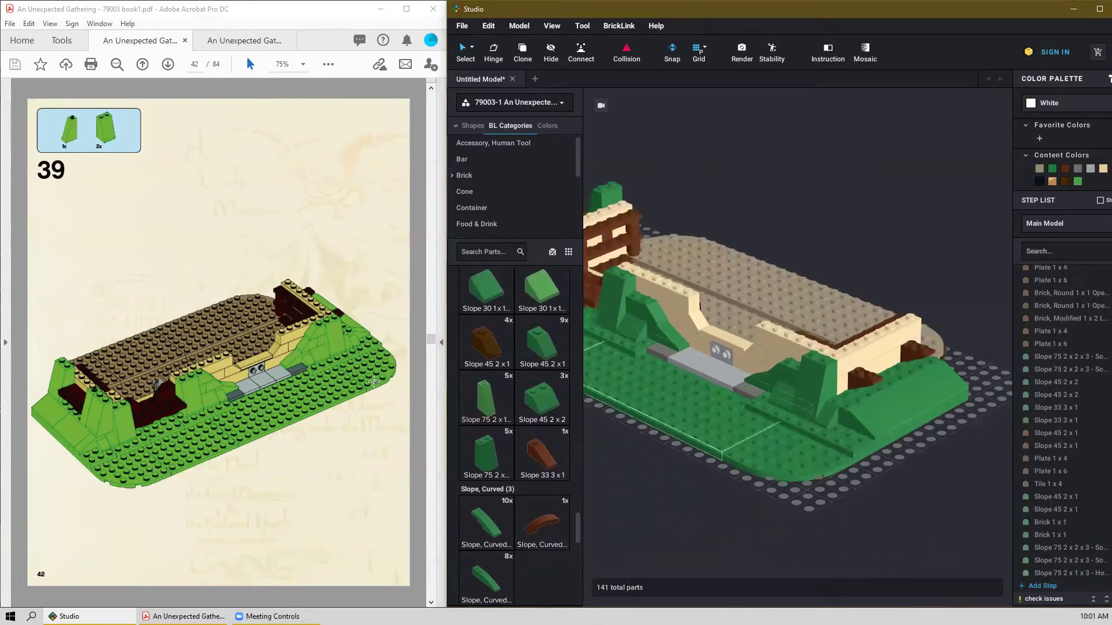
Compare with step 40 and add another green Slope 45 2 x 1 to the hillside beside each tall slope flanking the grey path.
scroll(373, 382, "down", 1)
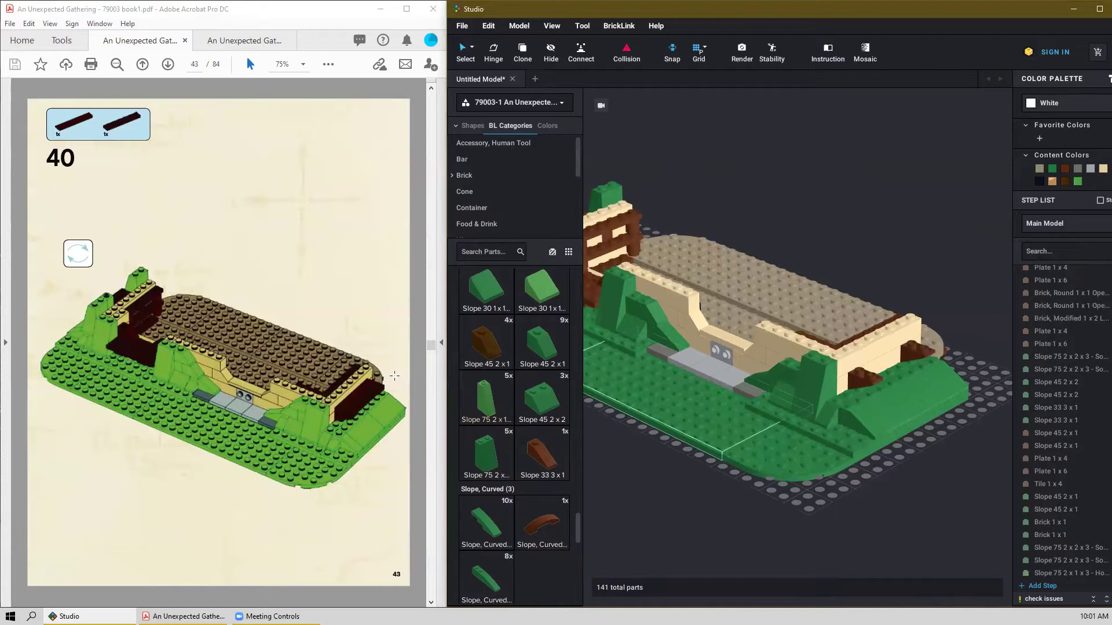
left_click(485, 398)
key("Escape")
left_click(548, 347)
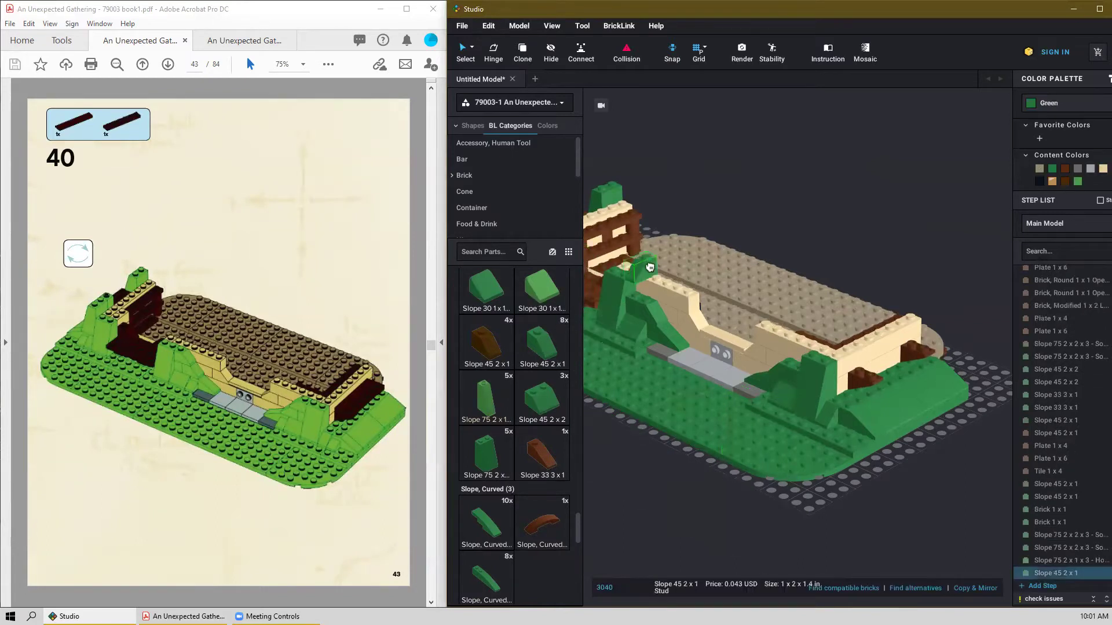
left_click(643, 292)
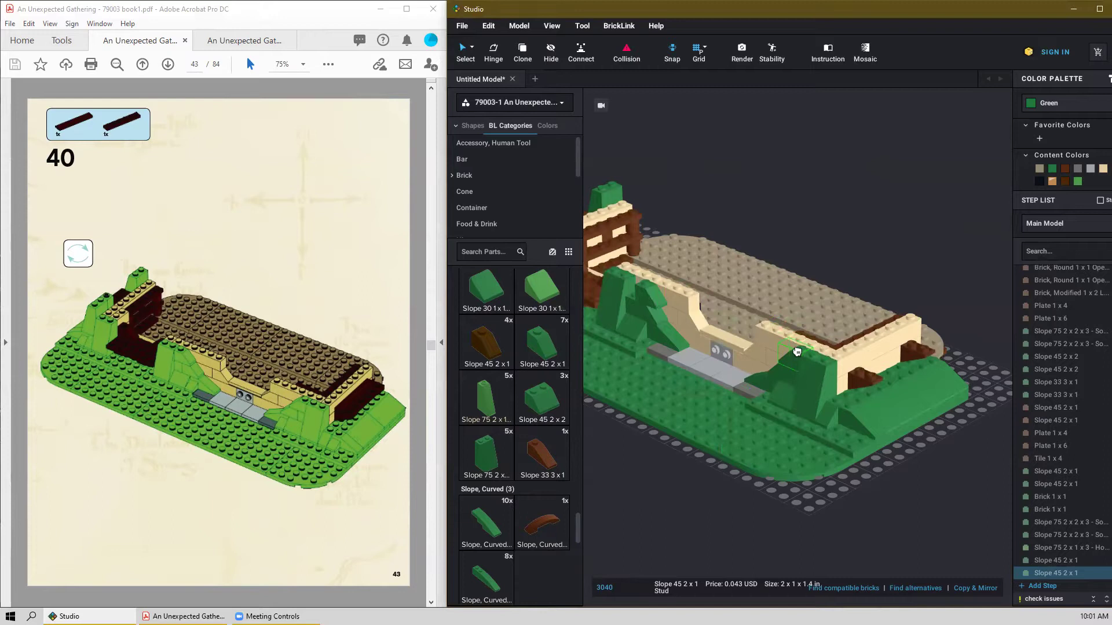
key("Escape")
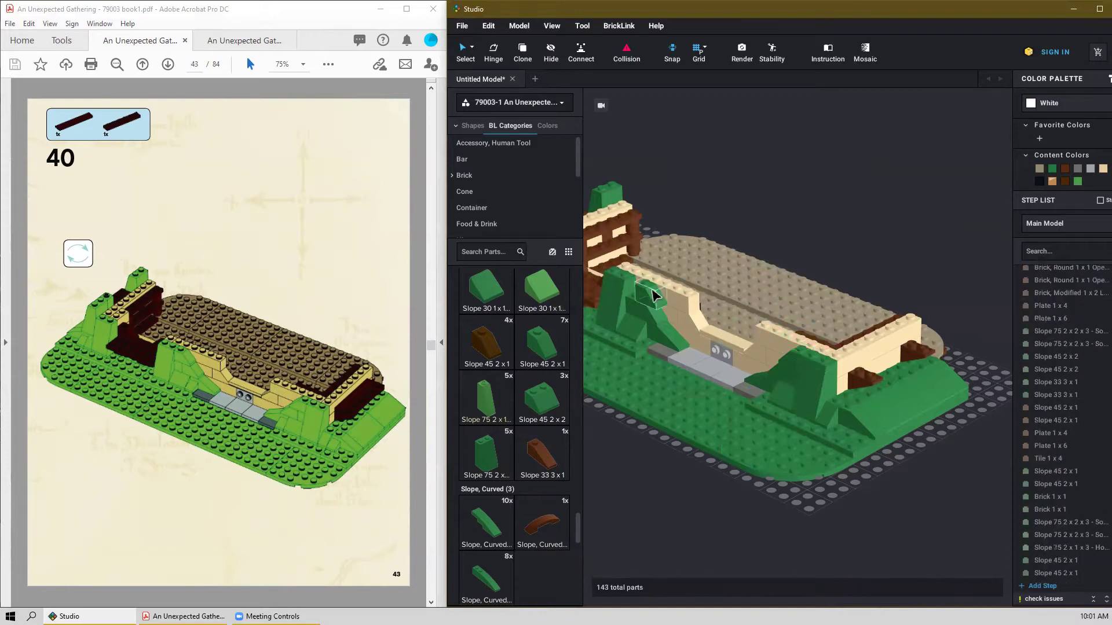
left_click(642, 285)
scroll(762, 241, "down", 3)
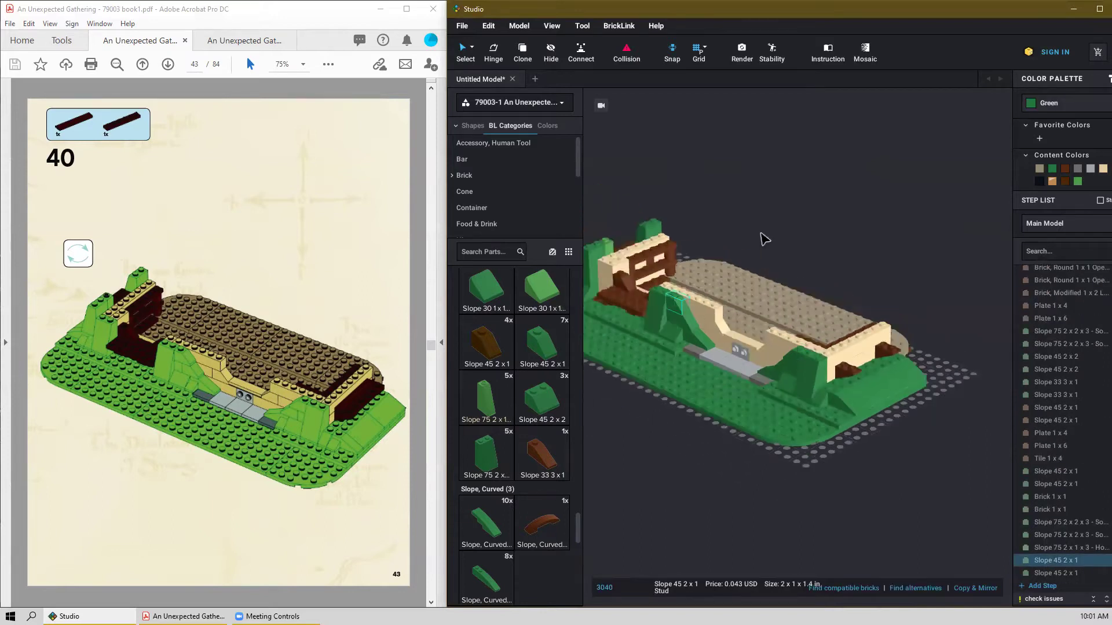
Recolor the bright green Slope 75 2 x 1 x 3 at the end wall's corner to green.
scroll(765, 239, "down", 1)
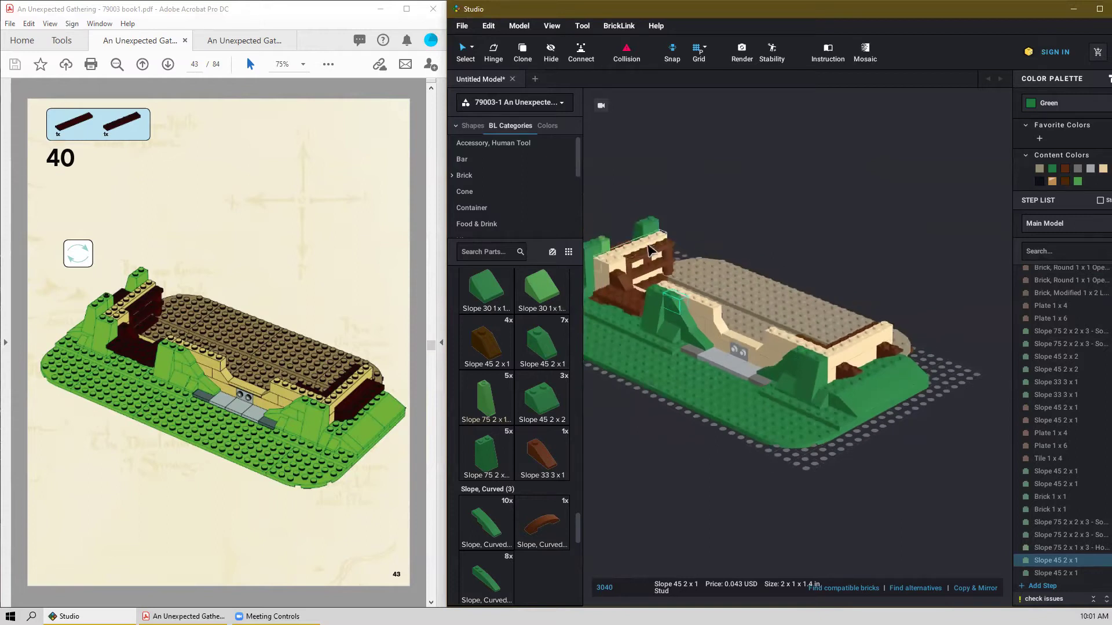
left_click(604, 242)
right_click_drag(615, 411, 696, 416)
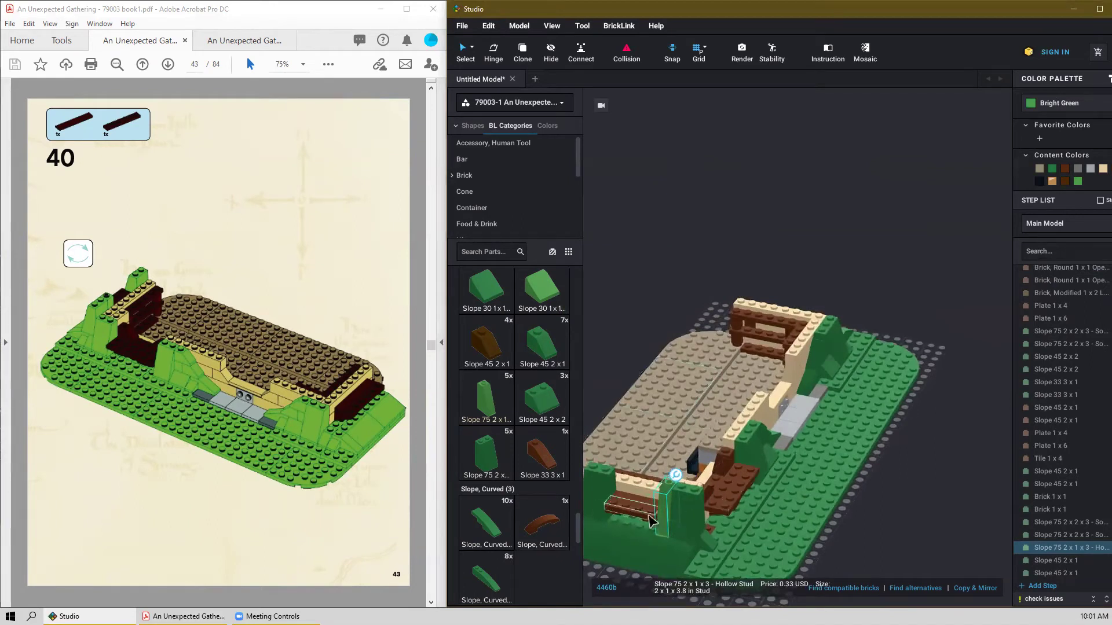
left_click(701, 533)
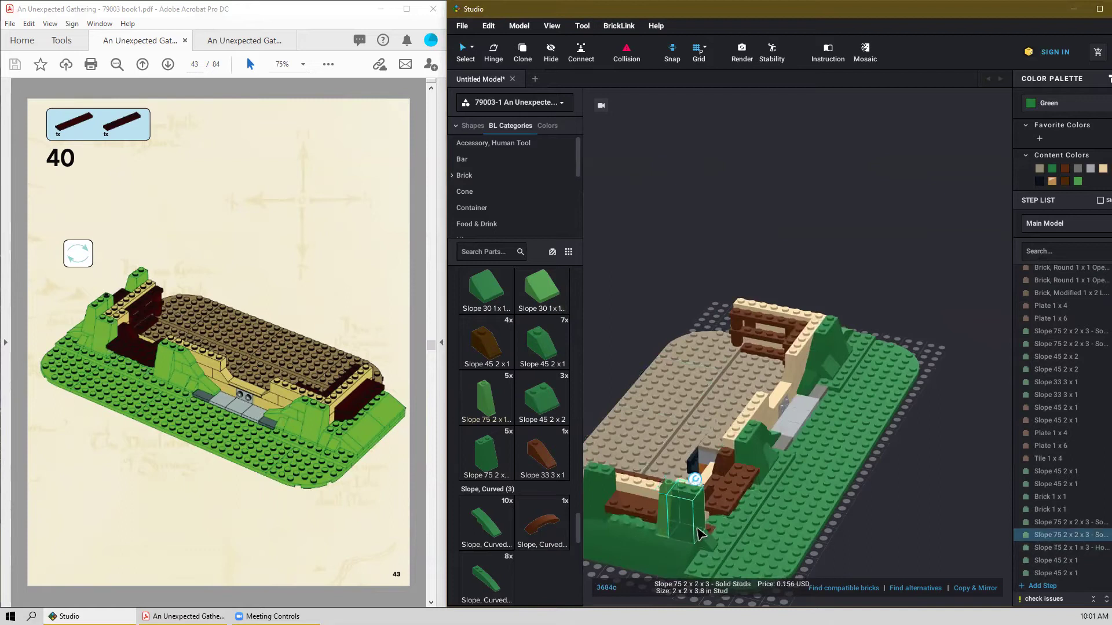
left_click(664, 529)
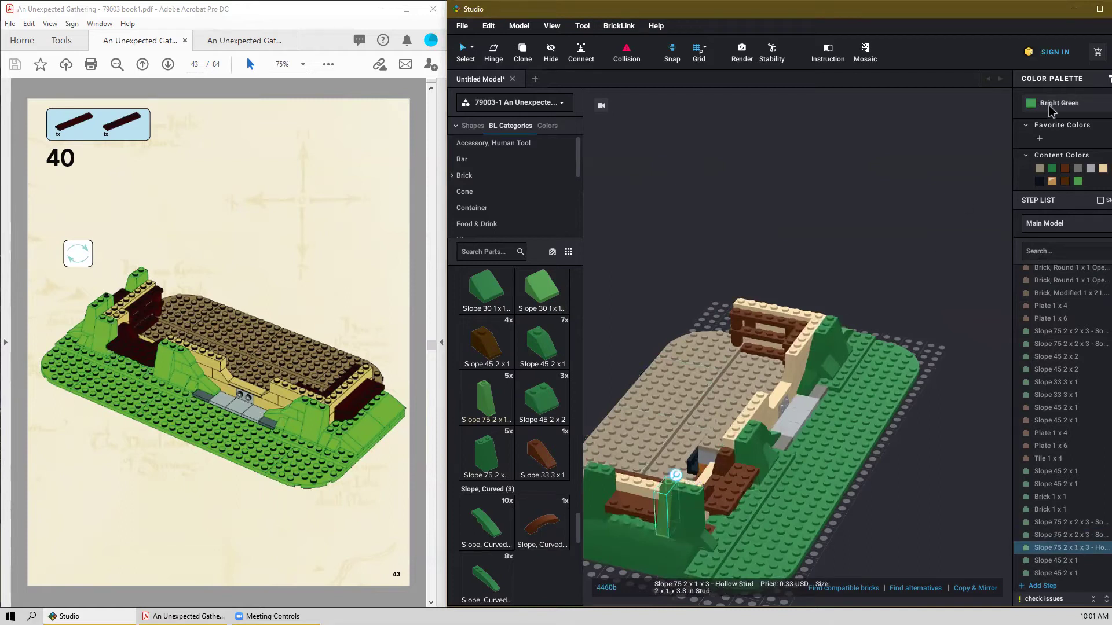
left_click(1056, 169)
left_click(948, 189)
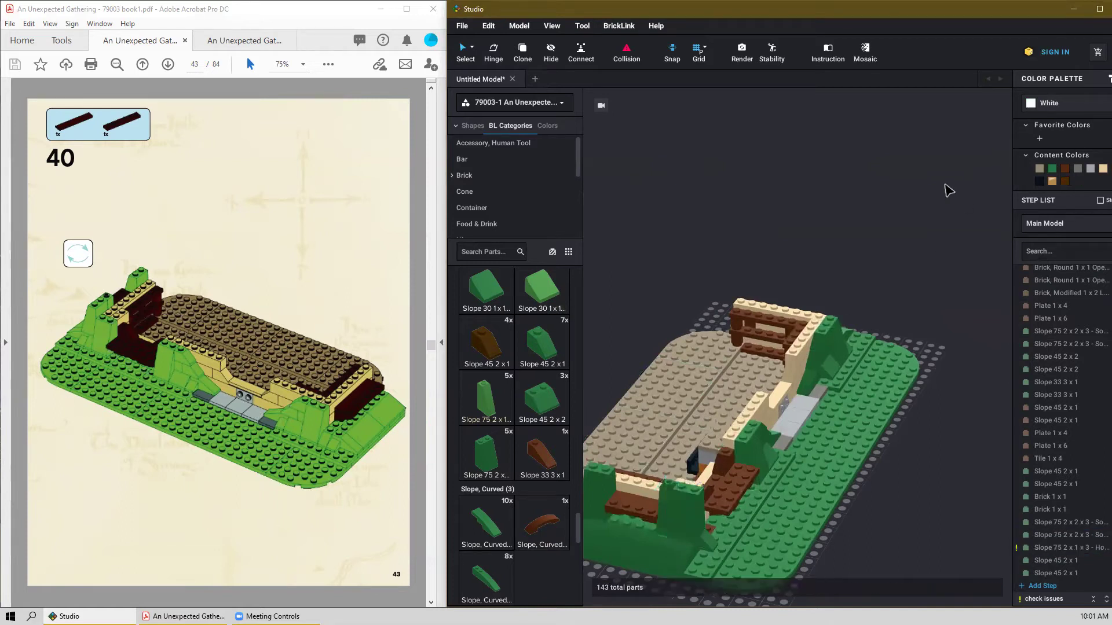
right_click_drag(899, 238, 848, 240)
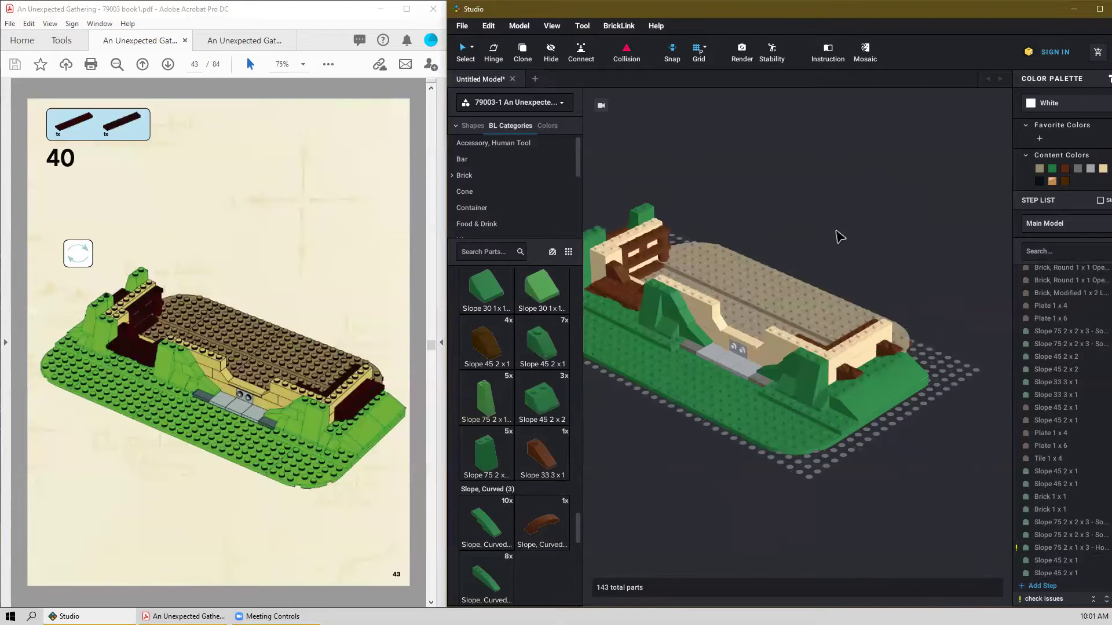
Following step 41, stand a green Slope 75 2 x 2 x 3 on the low slopes at the far end wall's corner nearest the grey path.
scroll(344, 390, "down", 1)
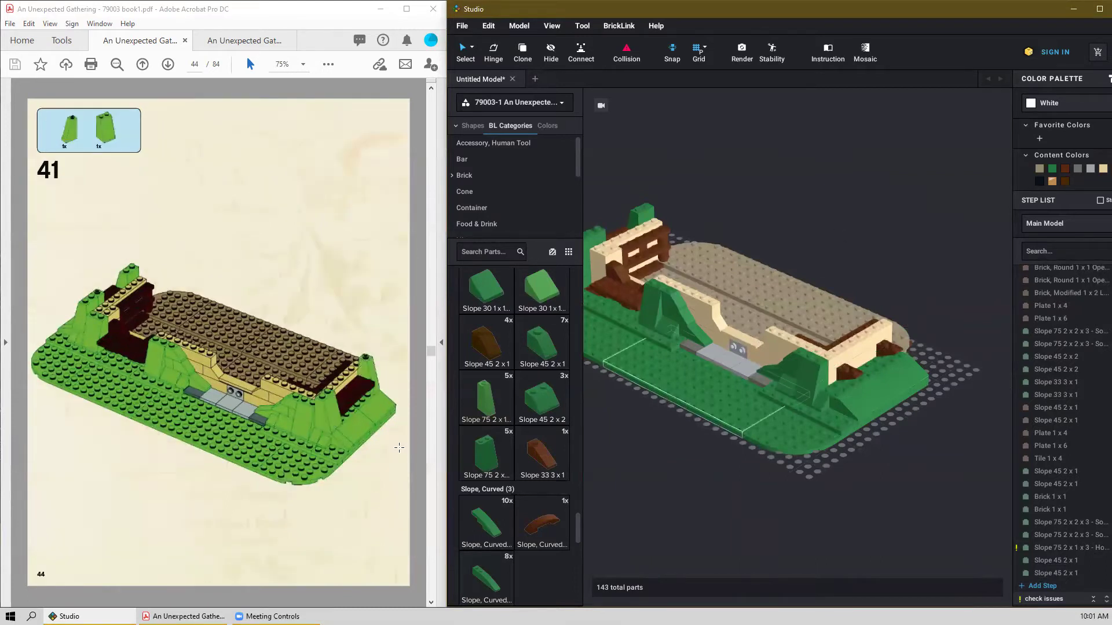
left_click_drag(486, 454, 843, 353)
left_click(843, 353)
right_click_drag(935, 371, 811, 386)
key("Escape")
Stand a bright green Slope 75 2 x 1 x 3 on the opposite end of the low slopes outside the same end wall.
scroll(920, 438, "up", 3)
scroll(920, 438, "up", 2)
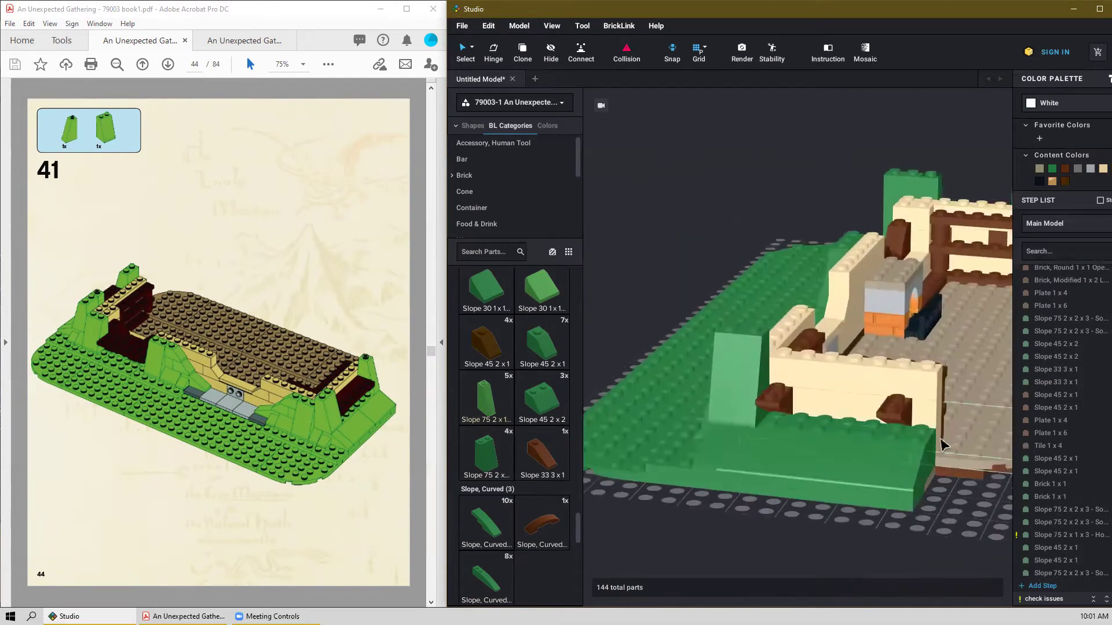
left_click(495, 406)
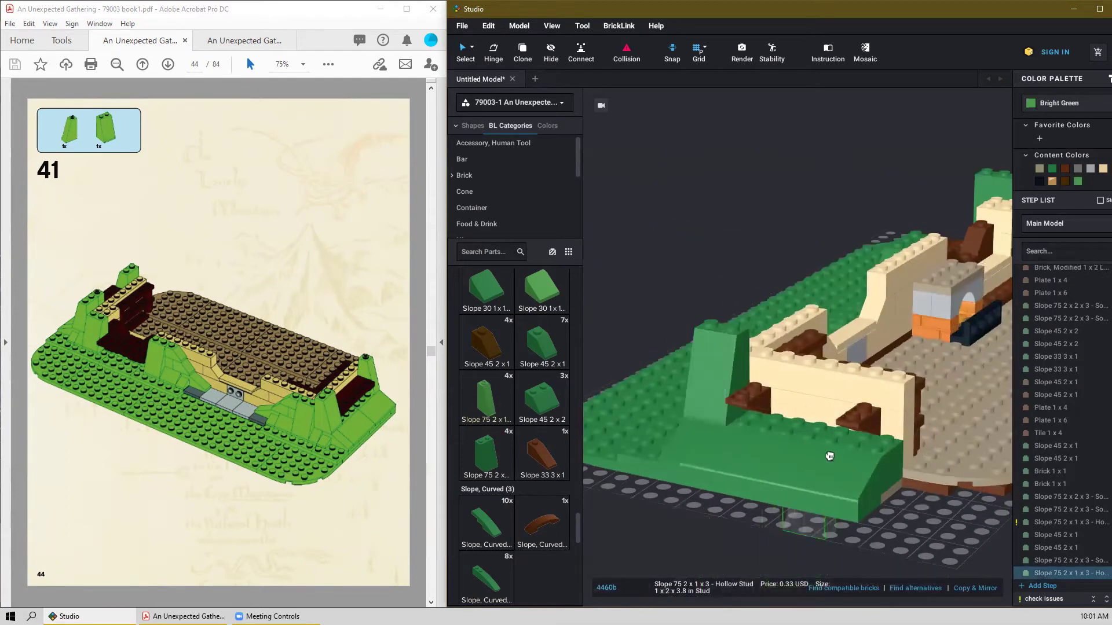
left_click(891, 368)
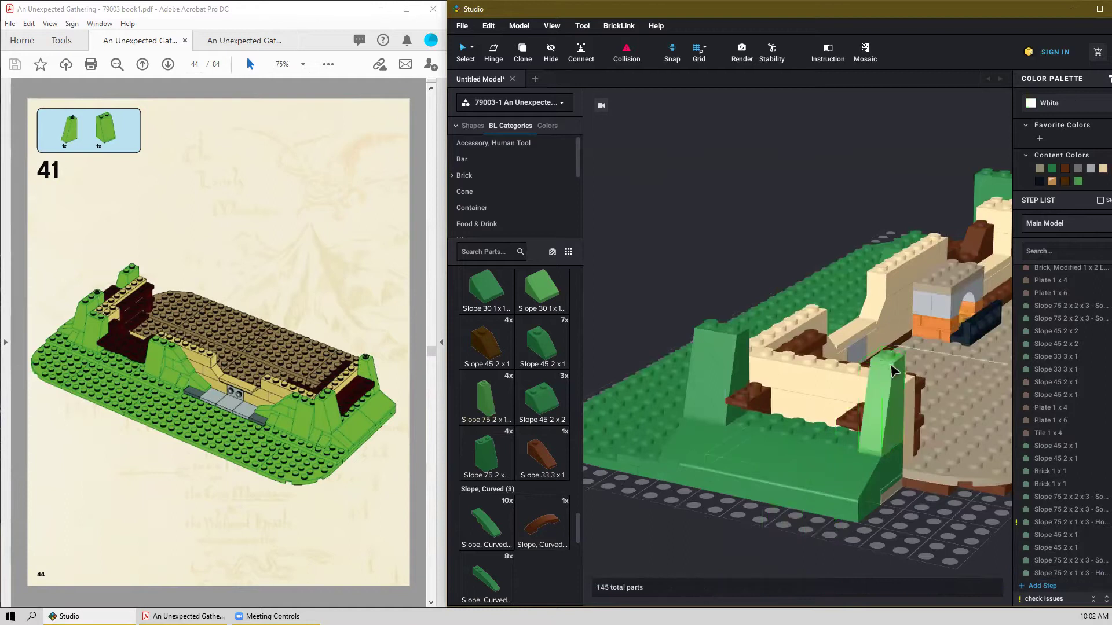
key("Escape")
right_click_drag(716, 457, 745, 447)
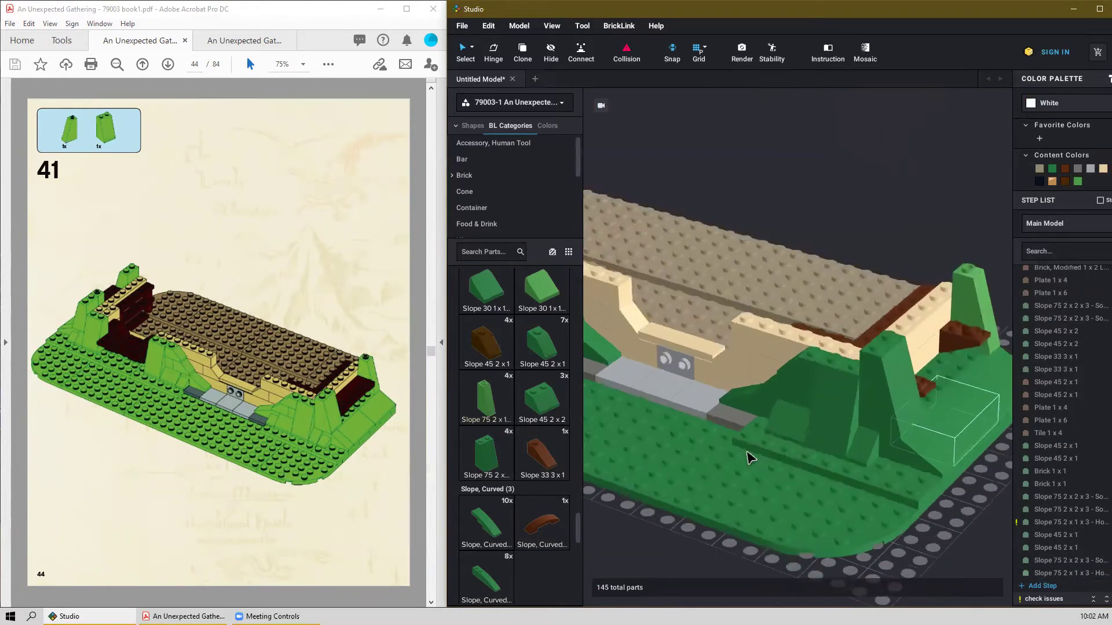
Lay a reddish brown Plate 2 x 6 over the brown supports between the two tall slopes outside the end wall.
scroll(725, 417, "down", 1)
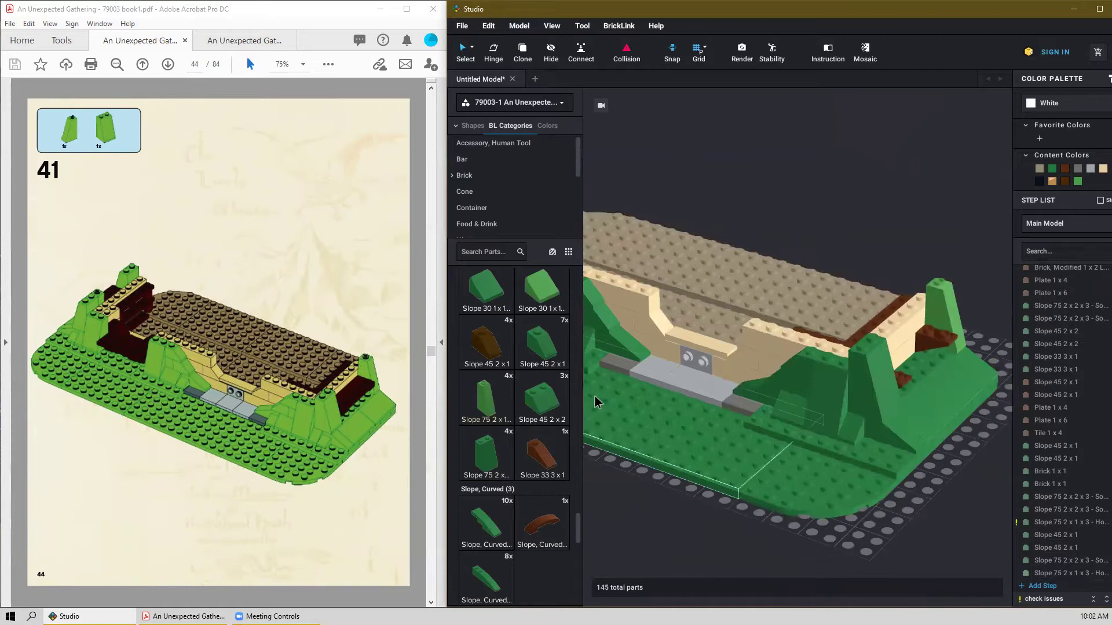
scroll(566, 502, "down", 3)
scroll(566, 501, "up", 10)
scroll(554, 463, "up", 4)
left_click_drag(493, 542, 929, 351)
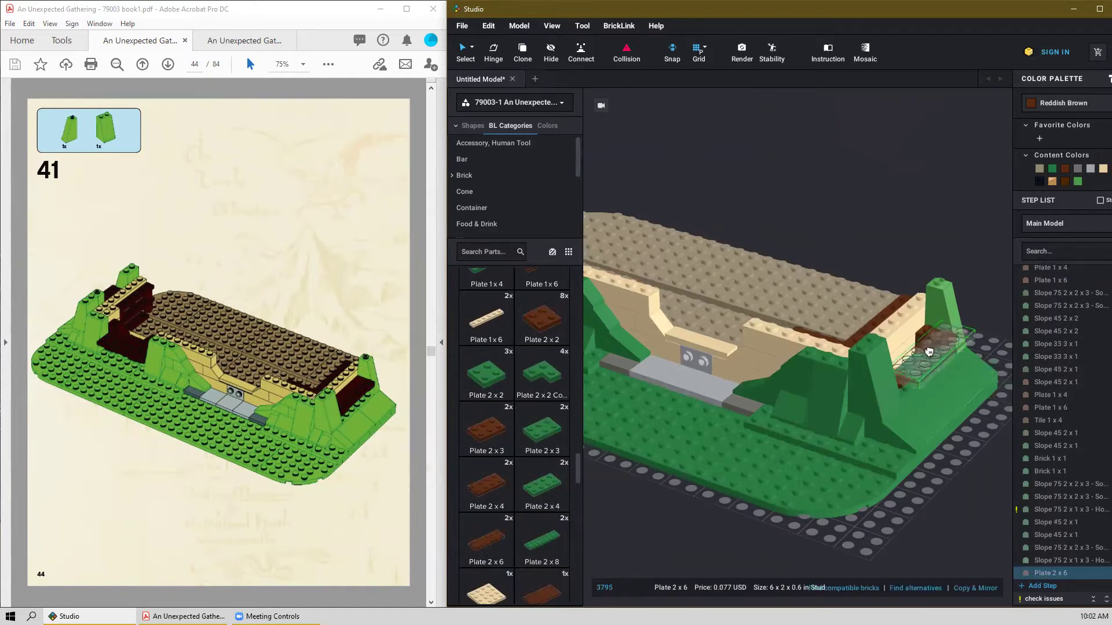
left_click(919, 348)
key("Escape")
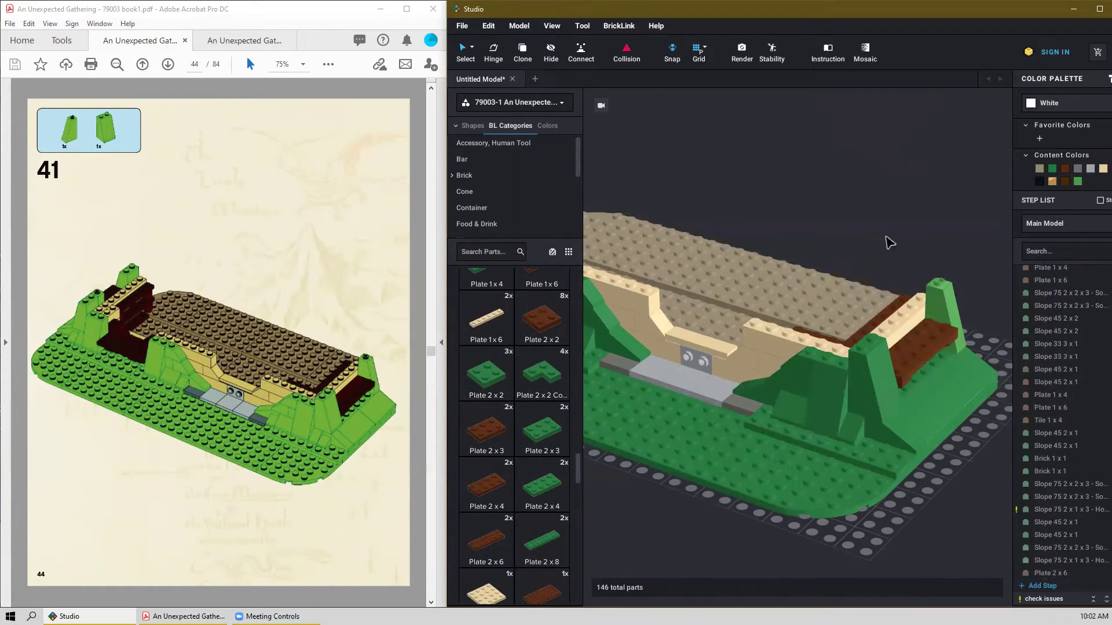
Following step 42, stack two tan Plates 1 x 3 on the wall section at each side of the grey path.
scroll(325, 375, "down", 1)
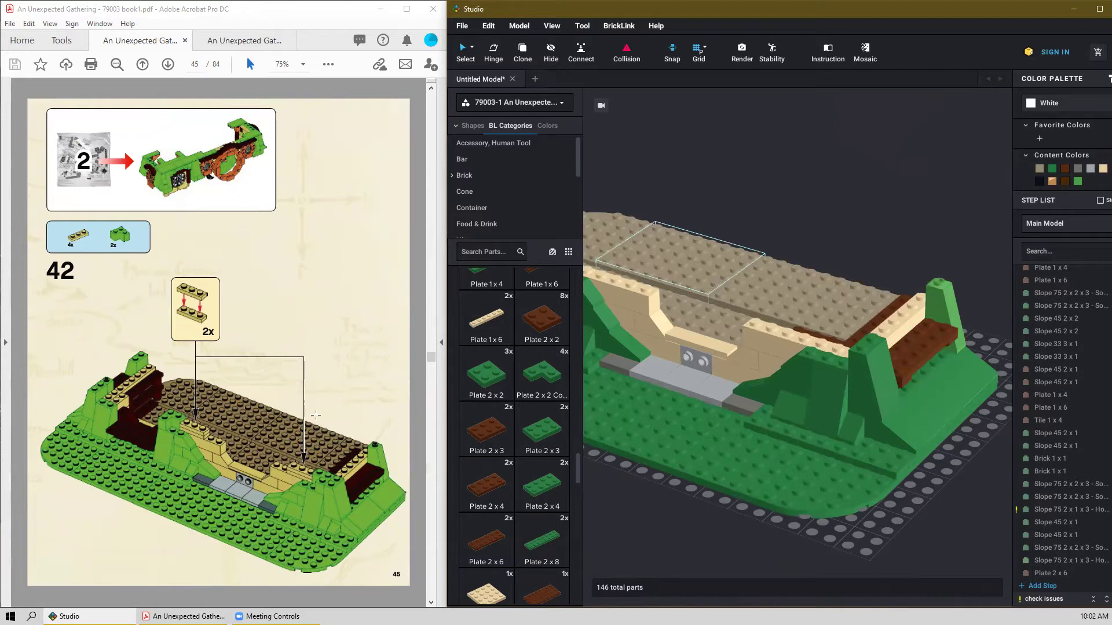
scroll(491, 445, "up", 4)
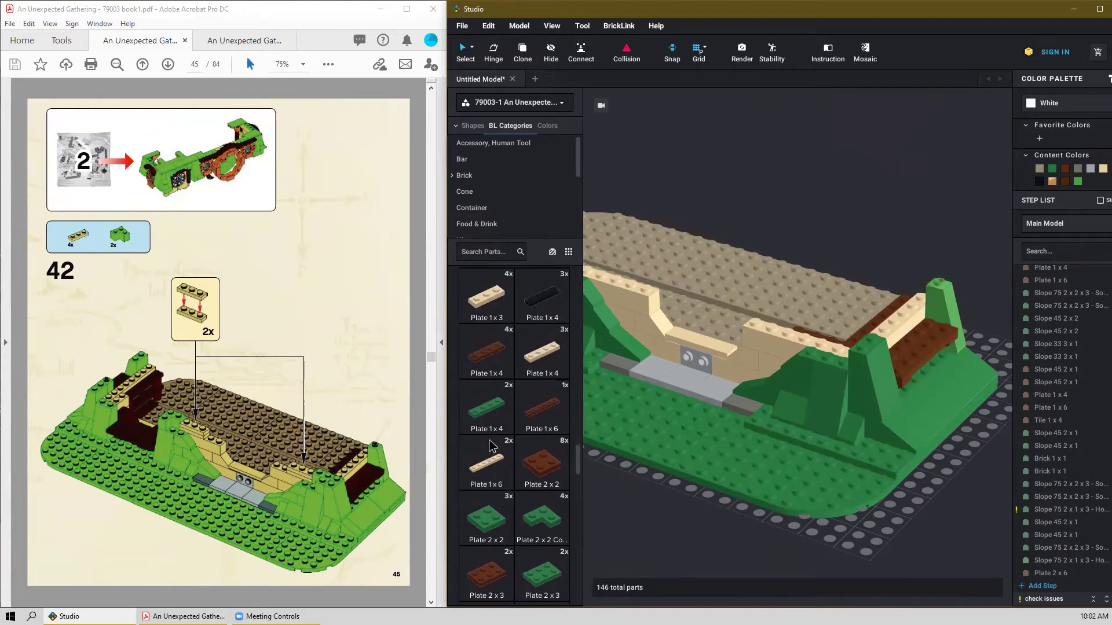
left_click(486, 364)
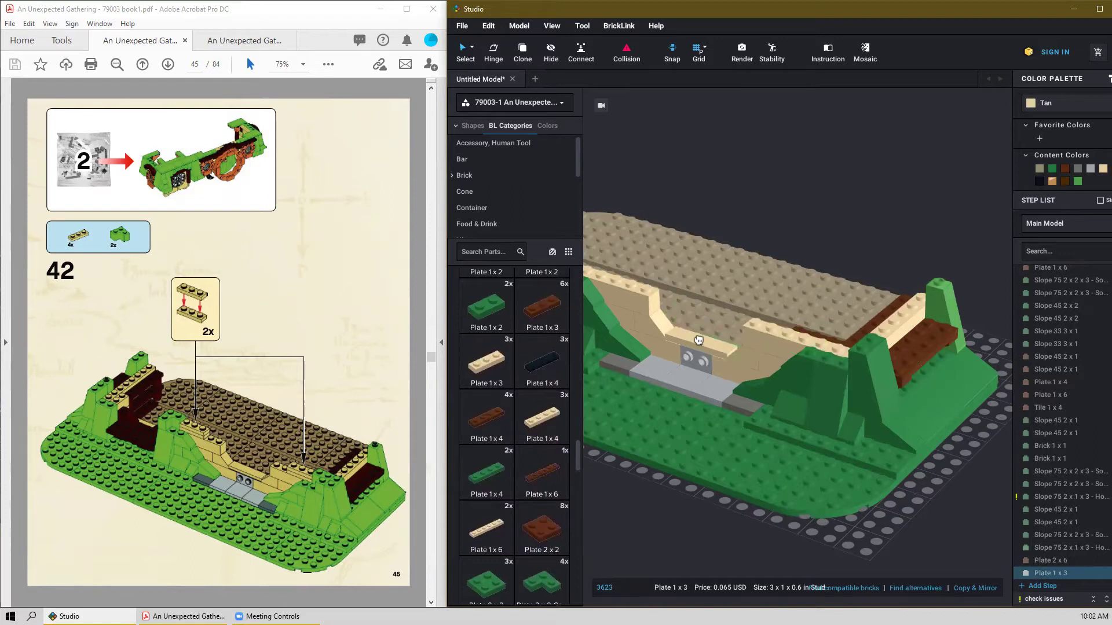
middle_click_drag(699, 340, 747, 366)
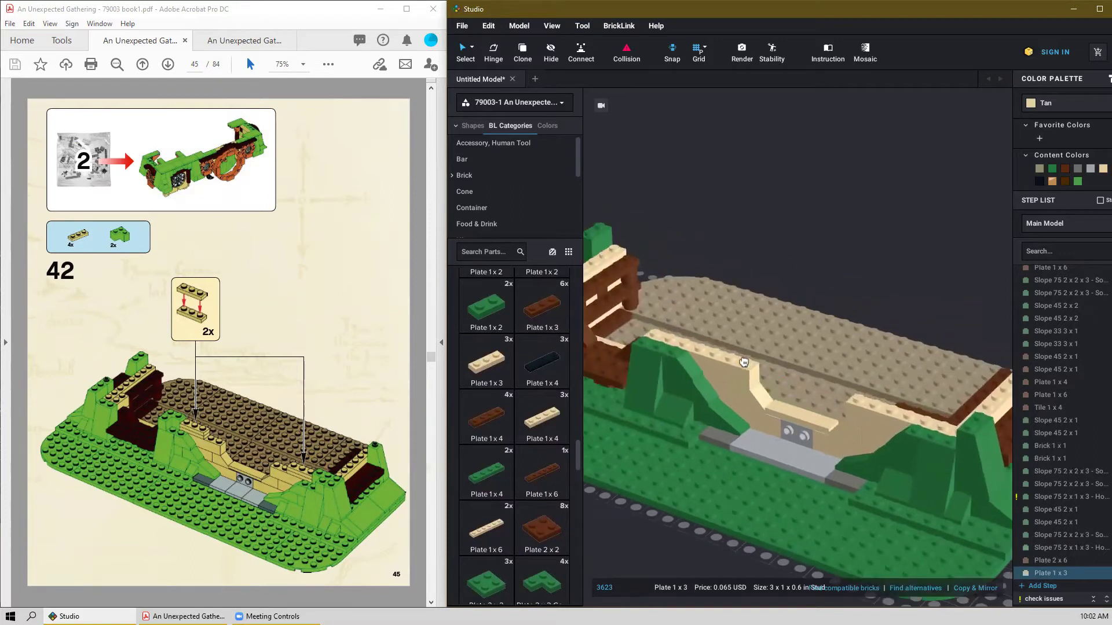
left_click(694, 351)
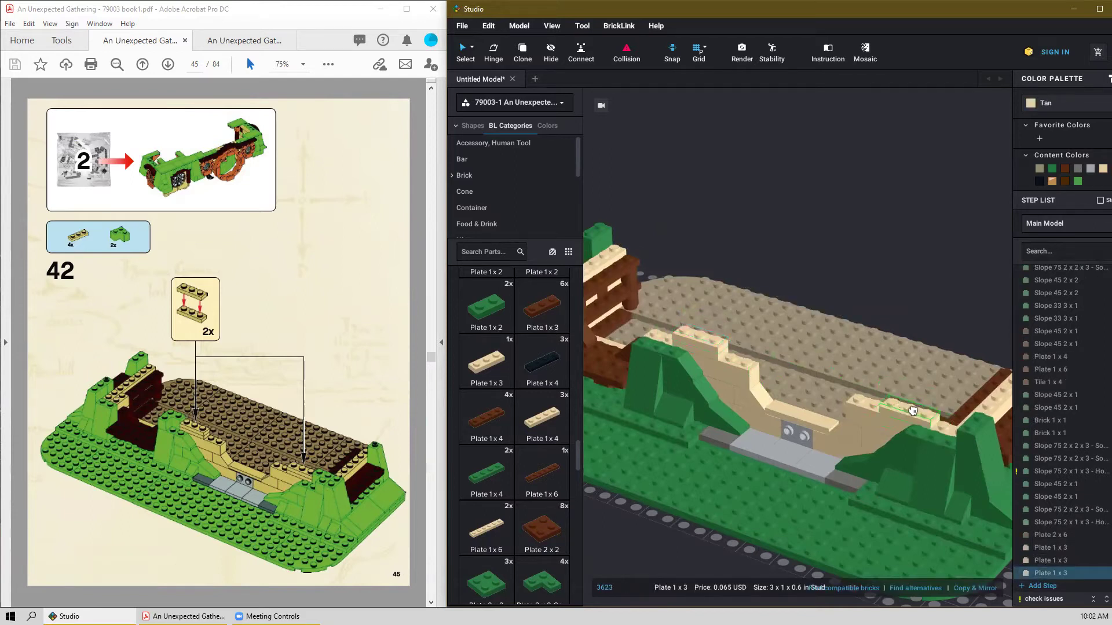
left_click(911, 407)
left_click(844, 282)
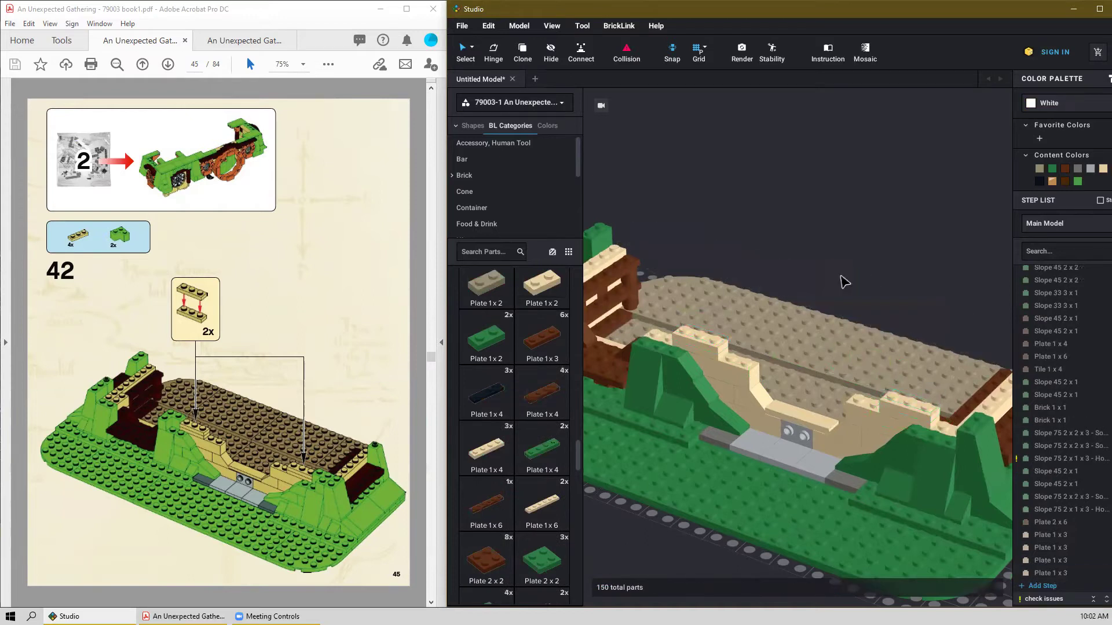
Place a green Brick 2 x 2 Corner on top of each hillside flanking the grey path, turned to fit the wall.
scroll(523, 388, "up", 15)
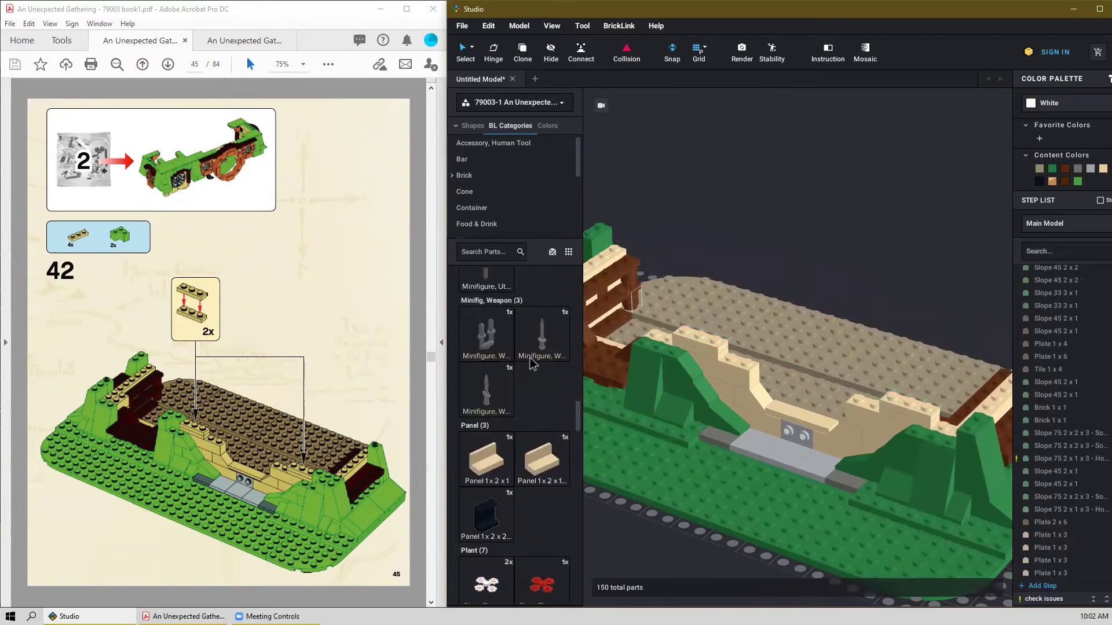
scroll(531, 365, "up", 15)
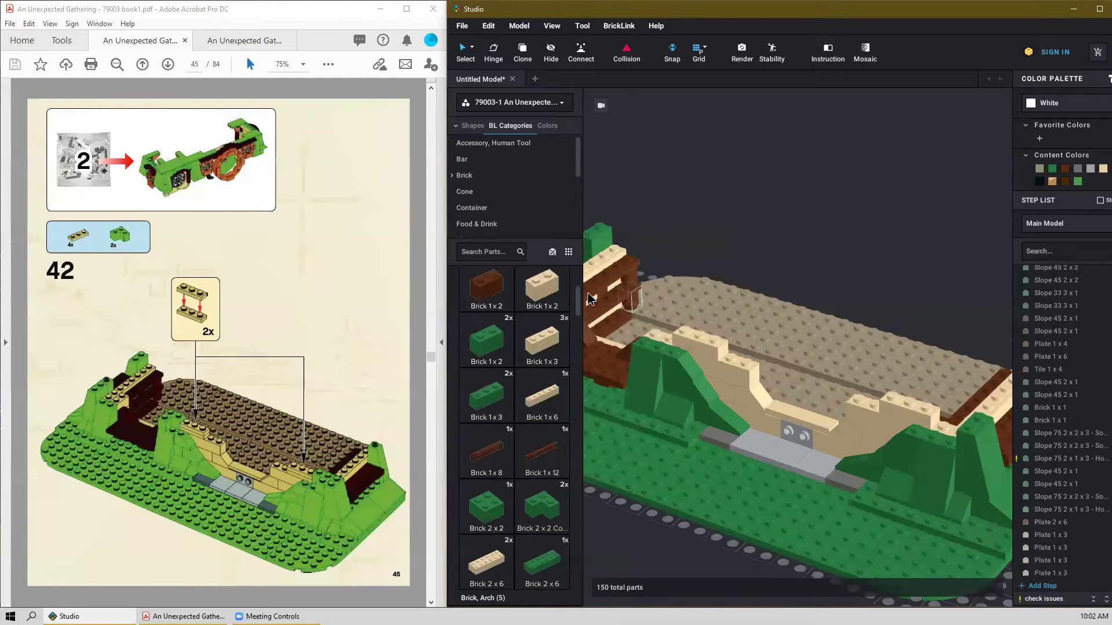
left_click(520, 505)
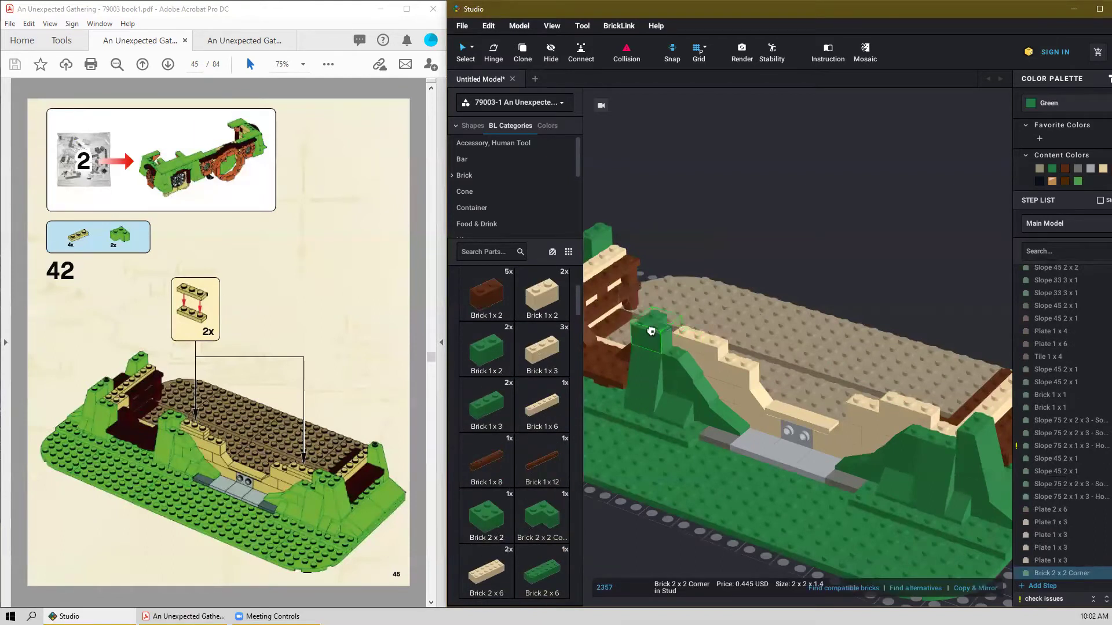
left_click(652, 330)
key("Right")
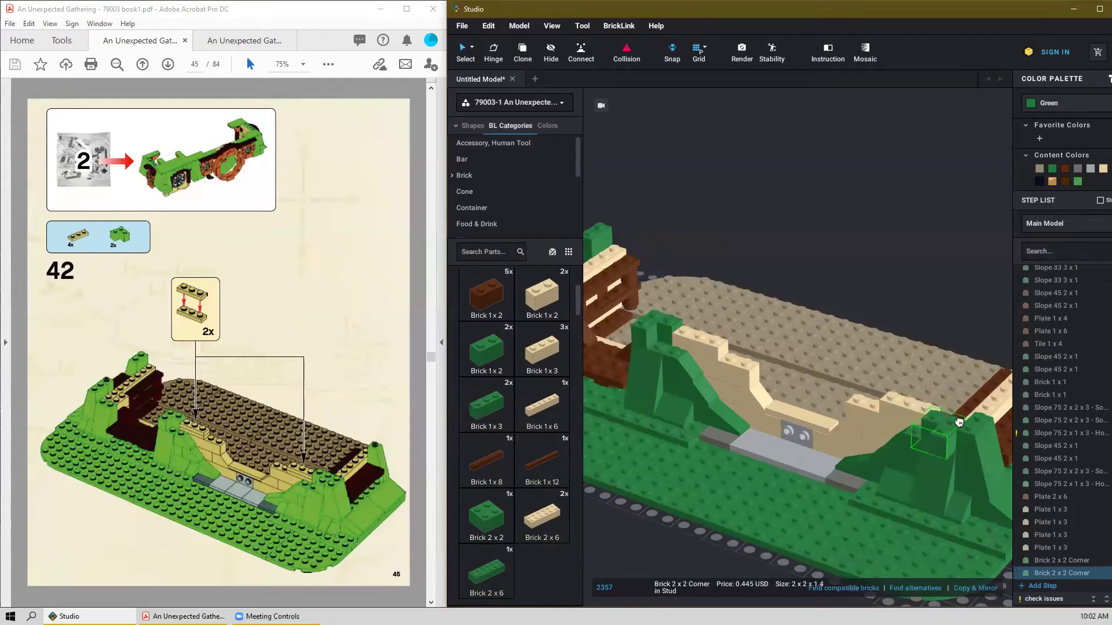
left_click(877, 345)
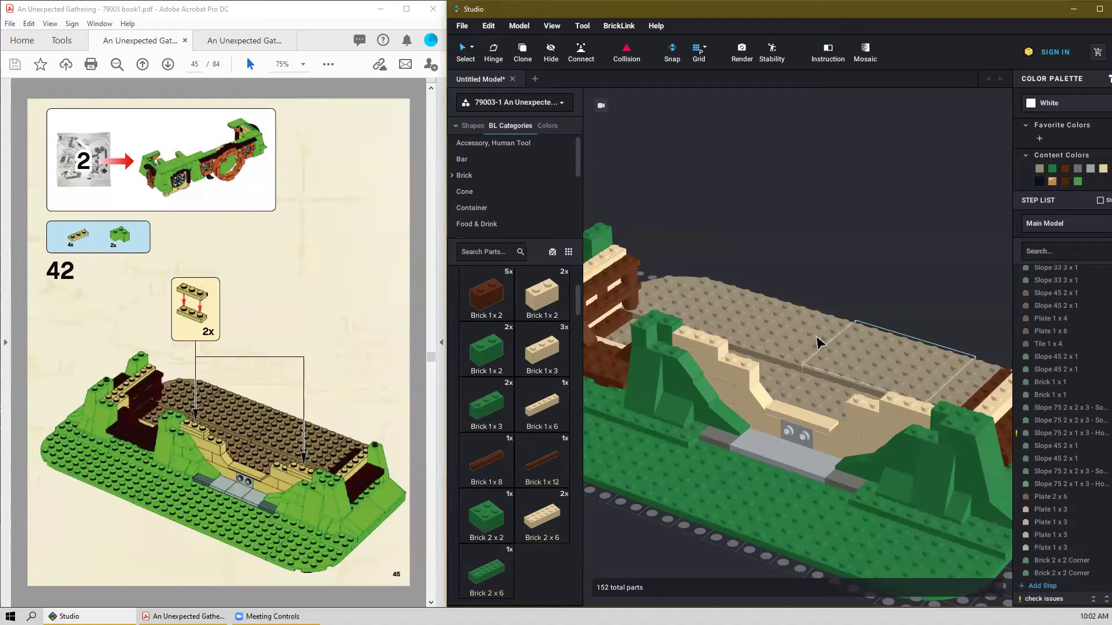
For step 43, set out one orange clip-type Brick, Modified 1 x 1 and one tan Brick, Modified 1 x 1 with Stud on 1 Side beside the model.
scroll(257, 376, "down", 2)
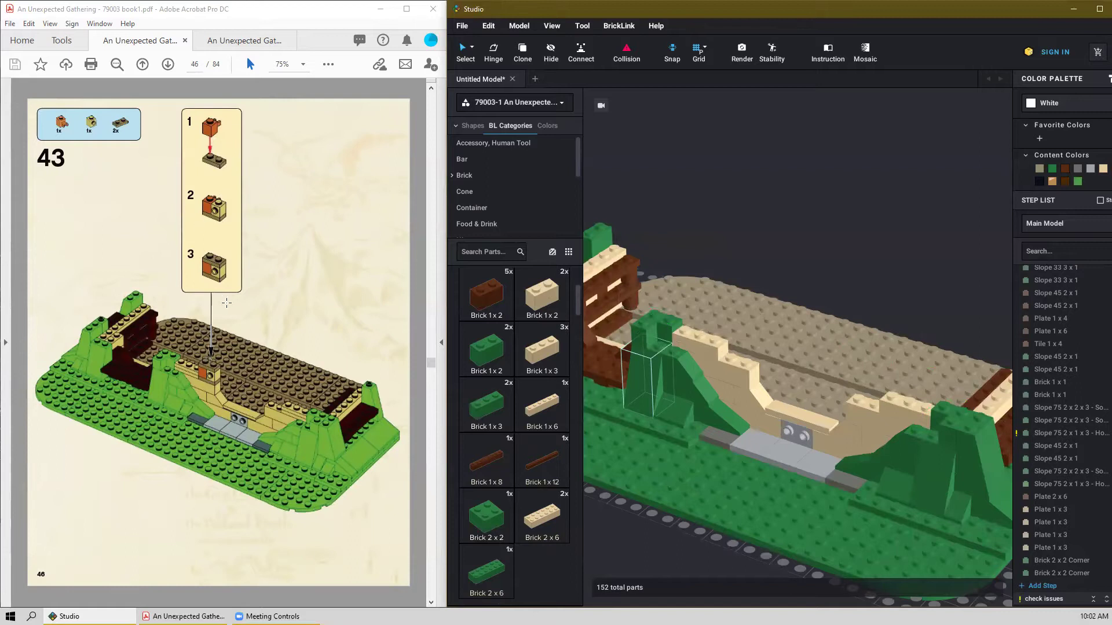
scroll(490, 459, "down", 5)
scroll(489, 459, "down", 2)
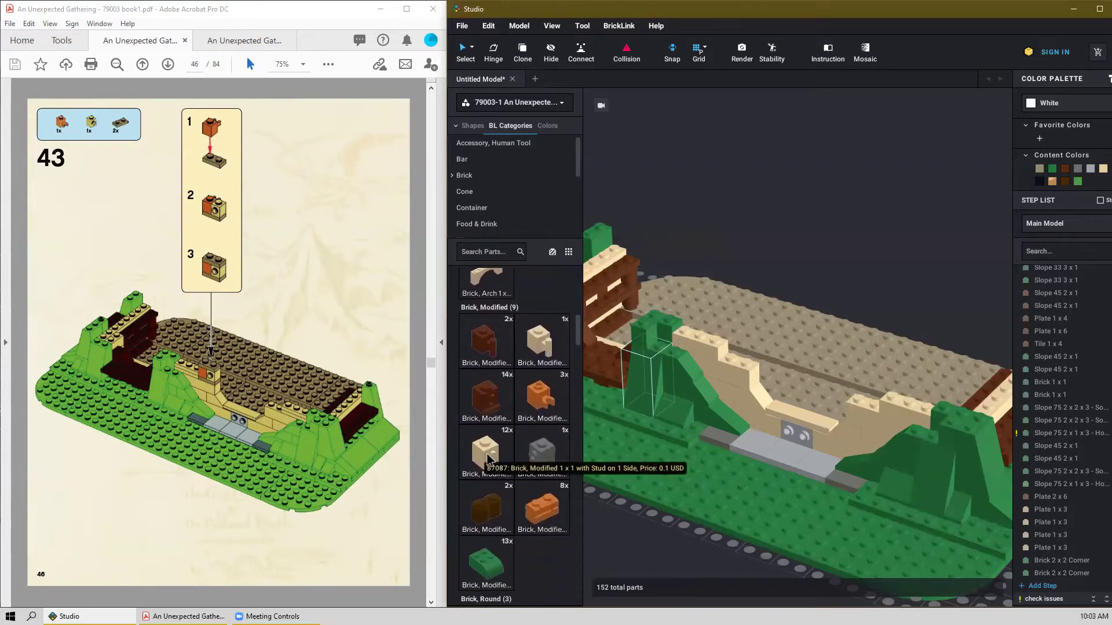
left_click_drag(539, 401, 650, 513)
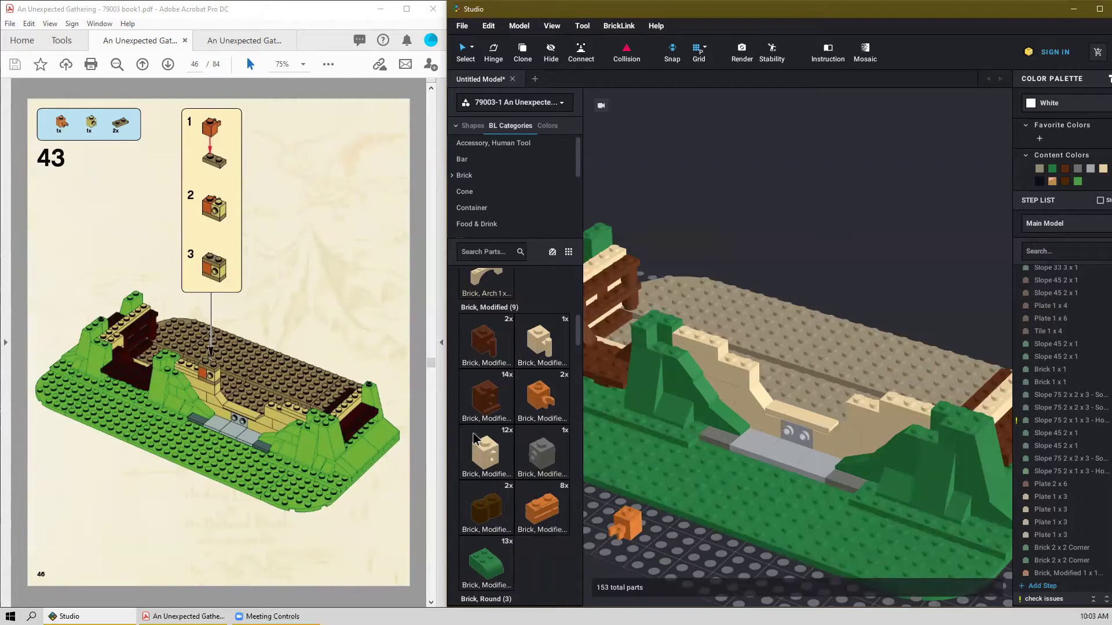
left_click_drag(512, 471, 679, 545)
left_click(624, 525)
Place a dark tan Plate 1 x 2 on the wall beside the stacked tan plates, above the wall's curved drop.
scroll(517, 504, "down", 10)
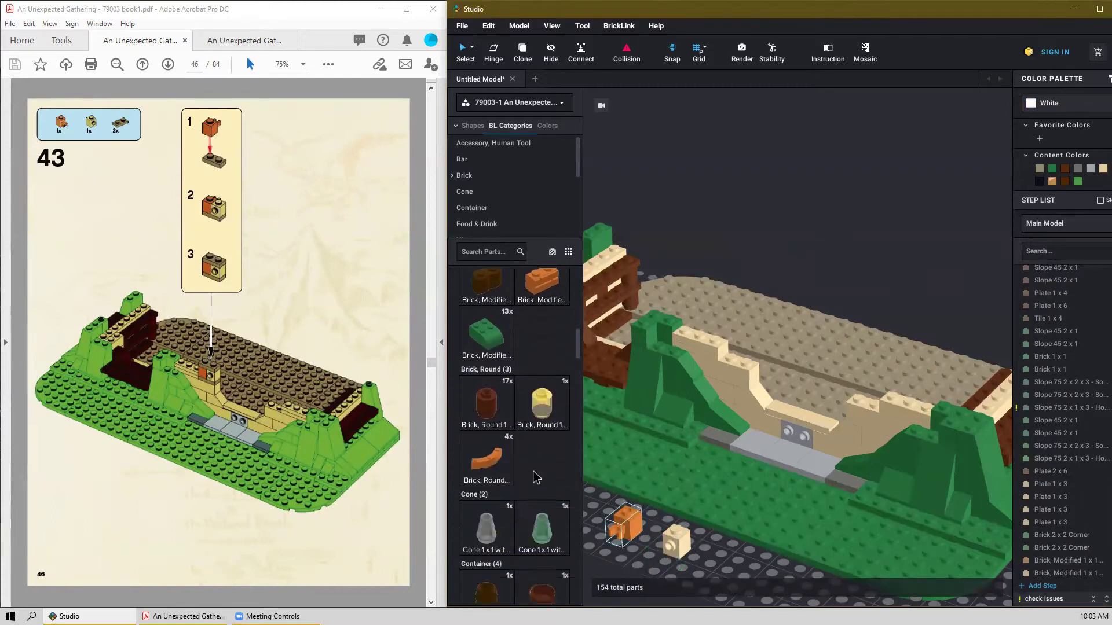
scroll(517, 506, "down", 15)
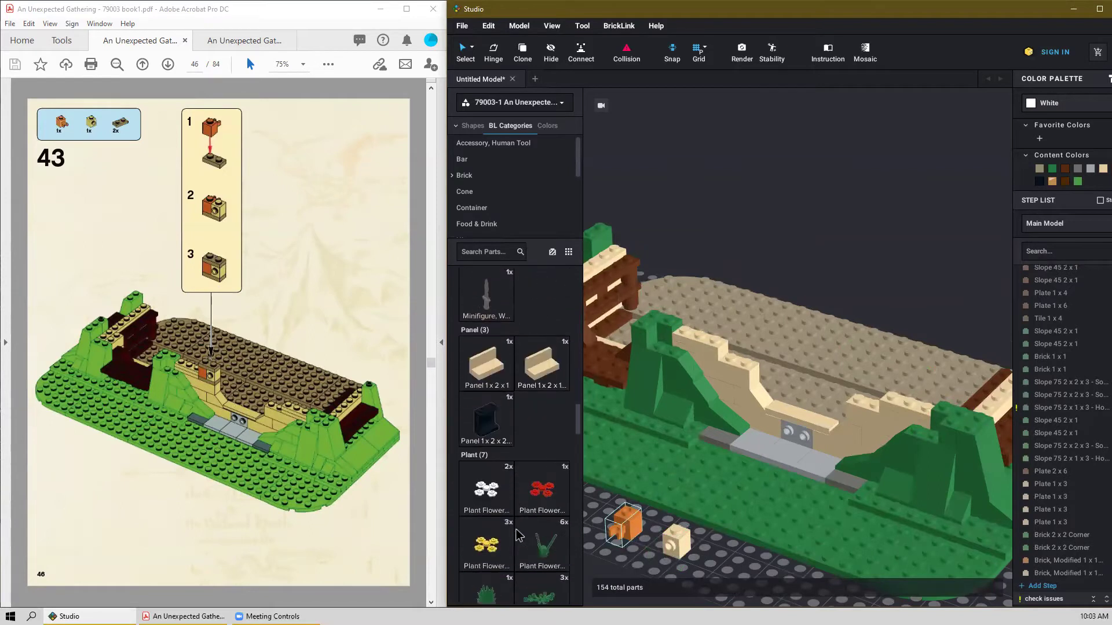
scroll(516, 539, "down", 3)
left_click_drag(502, 368, 745, 356)
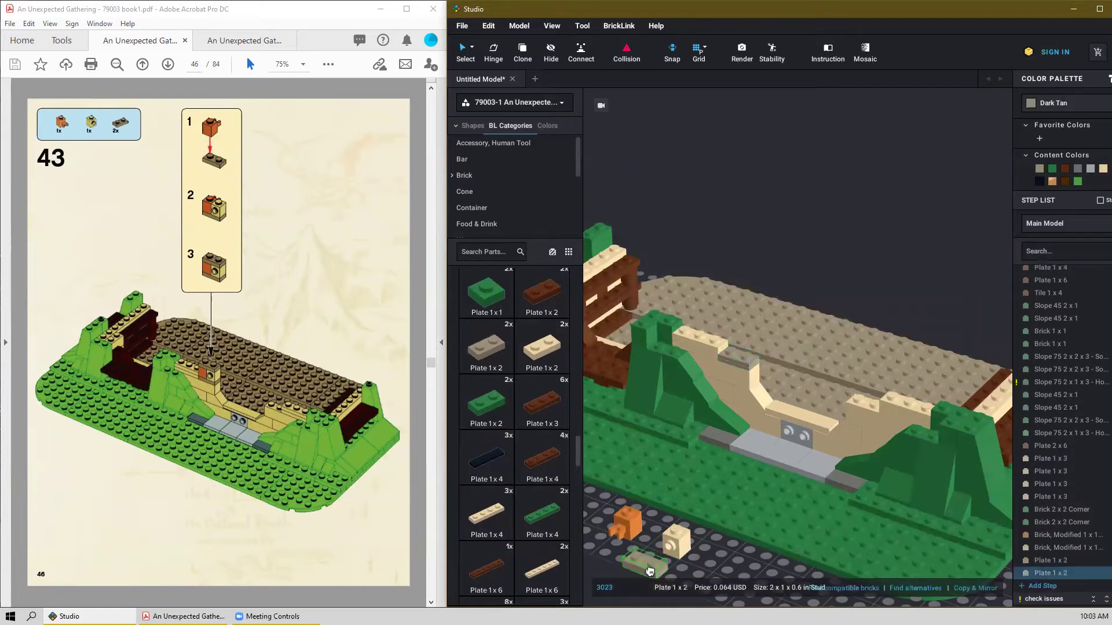
Move the tan and orange modified bricks side by side onto the dark tan plate, rotating the orange one to fit.
left_click_drag(675, 543, 751, 346)
left_click(626, 528)
key("Right")
left_click_drag(708, 424, 736, 349)
left_click(665, 549)
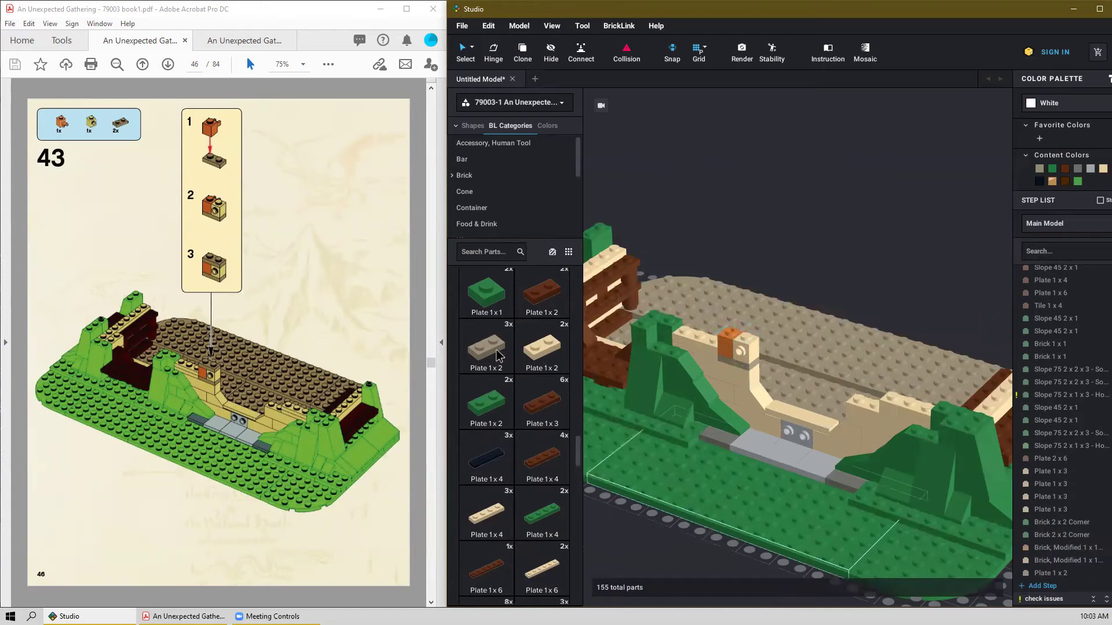
Cap the orange and tan modified bricks with a dark tan Plate 1 x 2 and bring up step 44 of the instructions.
left_click_drag(486, 348, 743, 352)
left_click(743, 324)
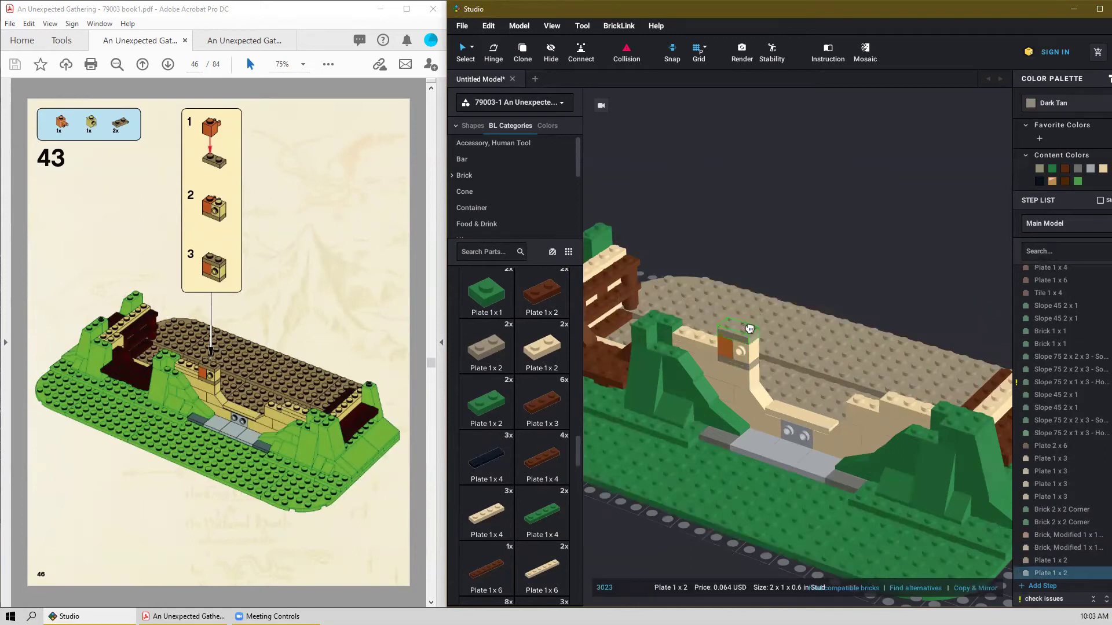
left_click(654, 530)
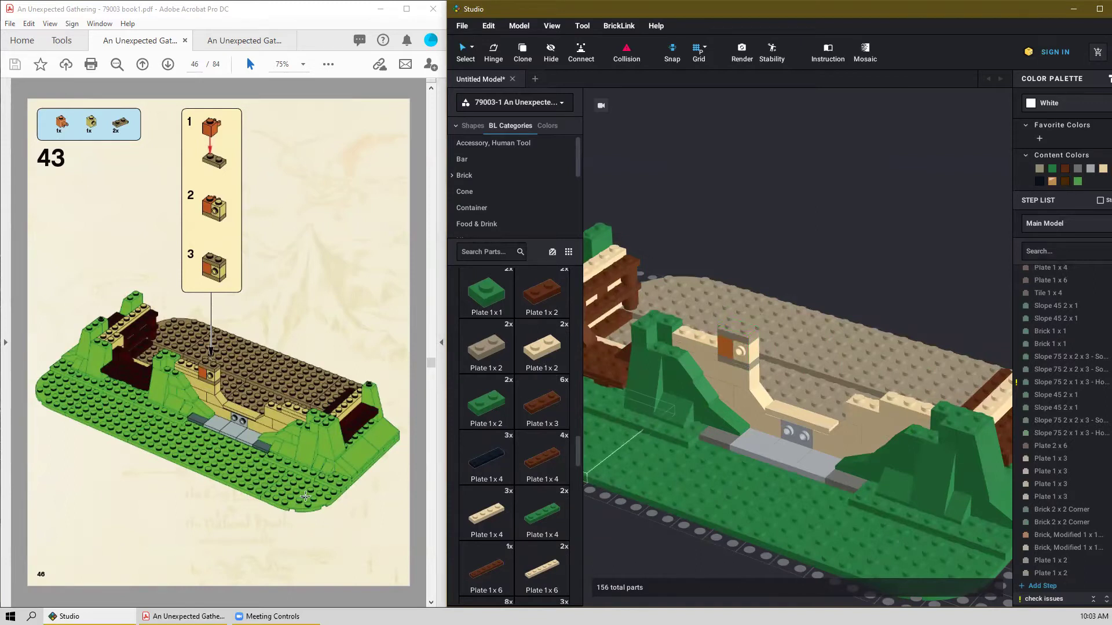
scroll(305, 495, "down", 1)
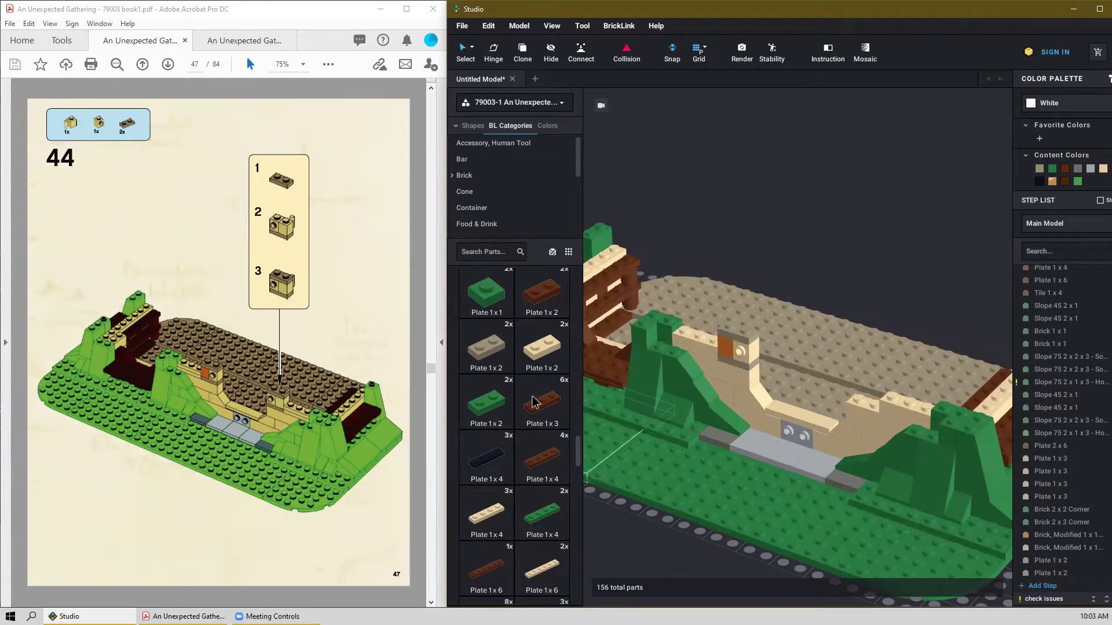
Place a dark tan Plate 1 x 2 on the front wall, across the doorway from the orange and tan modified bricks.
left_click(467, 351)
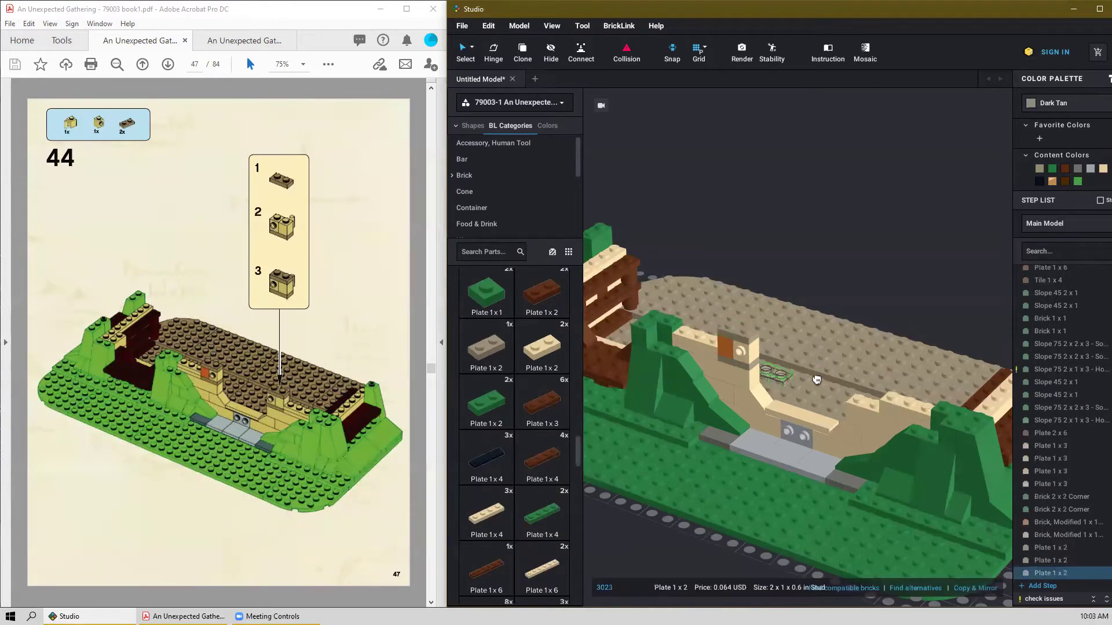
left_click(873, 396)
key("Escape")
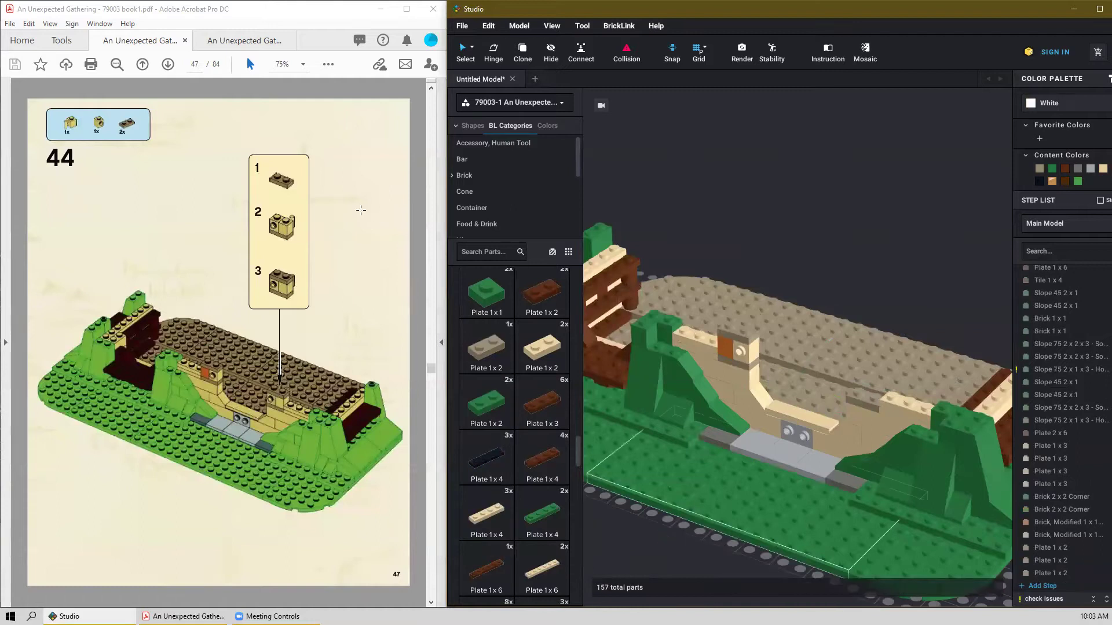
Place a tan Brick, Modified 1 x 1 with Stud on 1 Side and a tan Brick, Modified 1 x 1 with Handle on that dark tan plate.
scroll(512, 373, "up", 5)
scroll(513, 372, "up", 10)
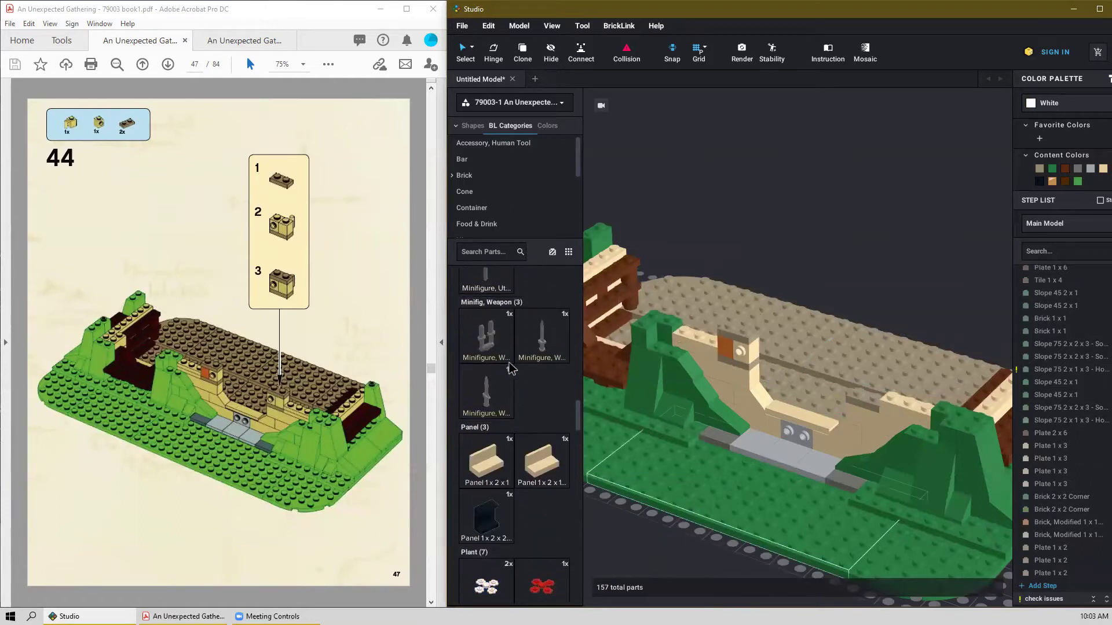
scroll(517, 345, "up", 10)
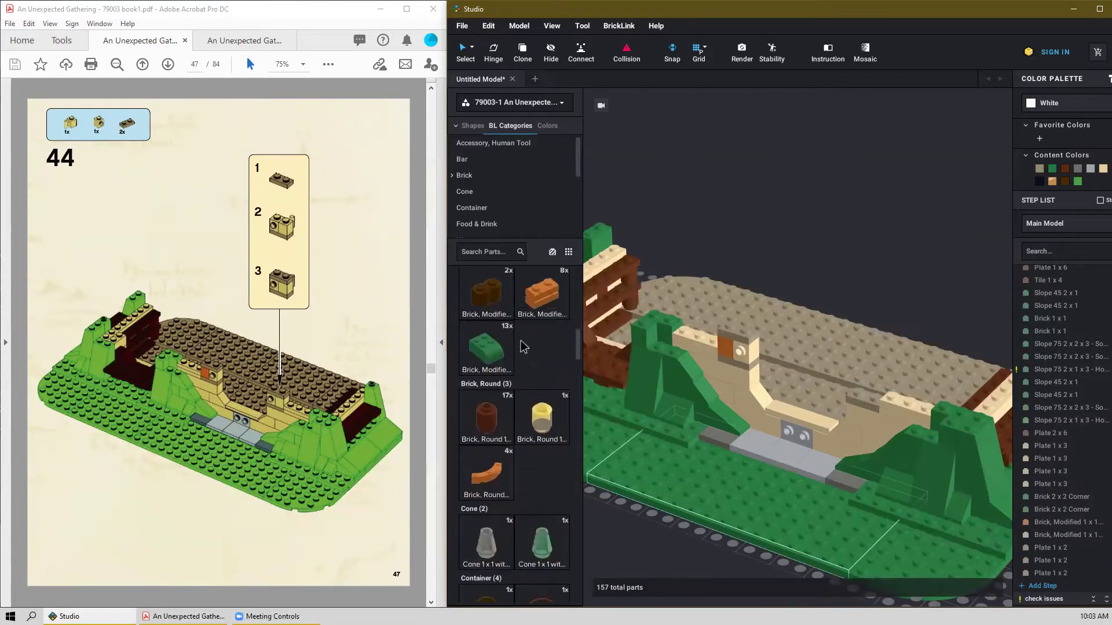
left_click_drag(597, 452, 861, 380)
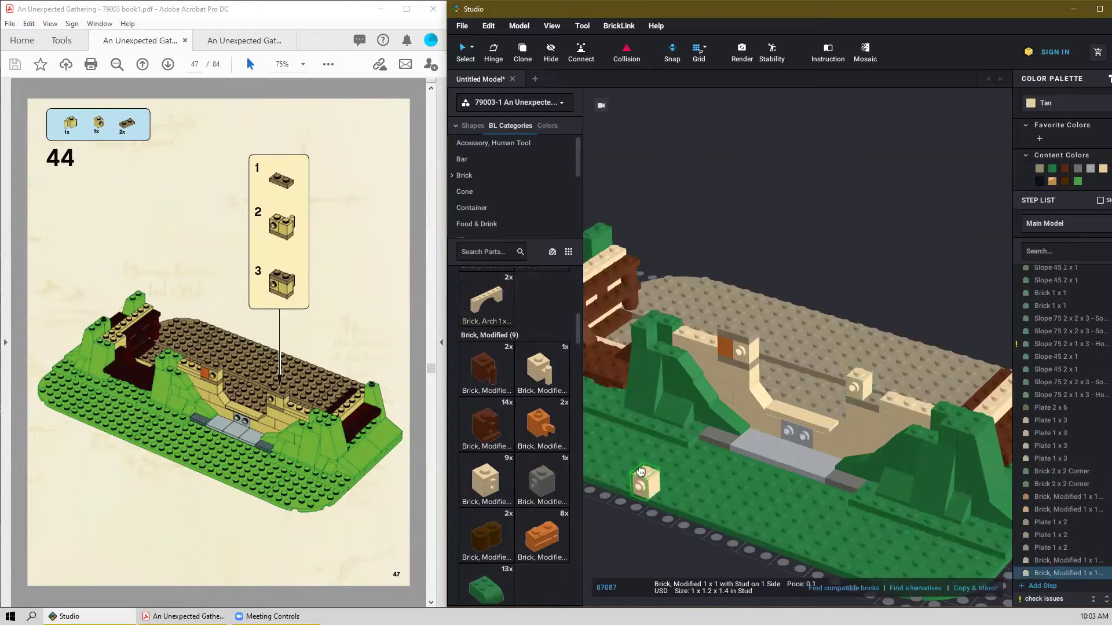
left_click_drag(555, 364, 886, 421)
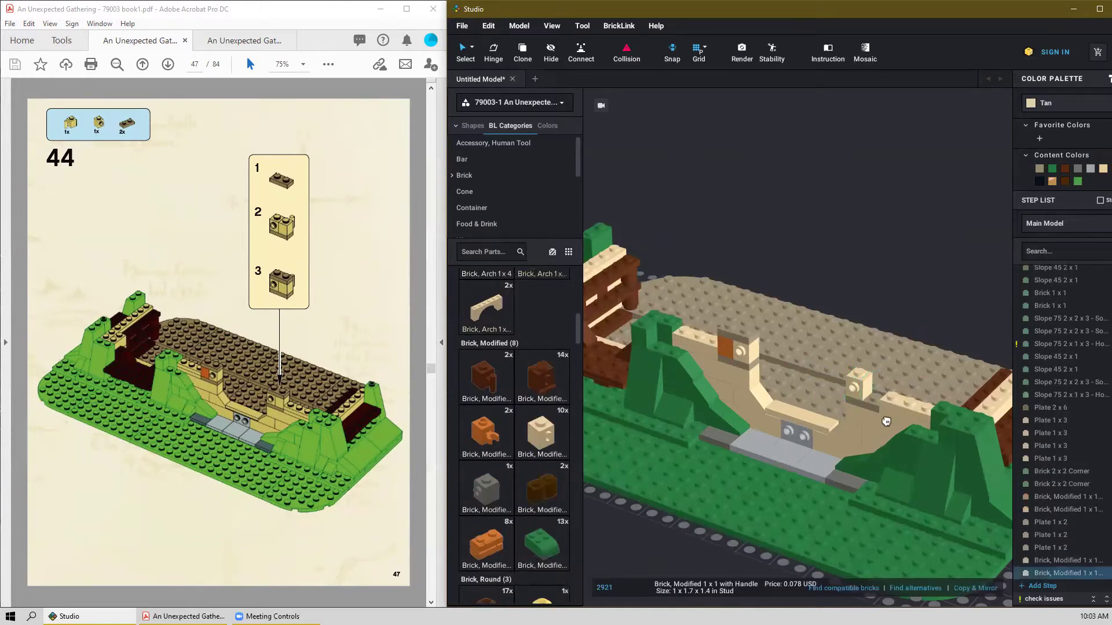
left_click(875, 380)
right_click_drag(682, 509, 687, 512)
key("Escape")
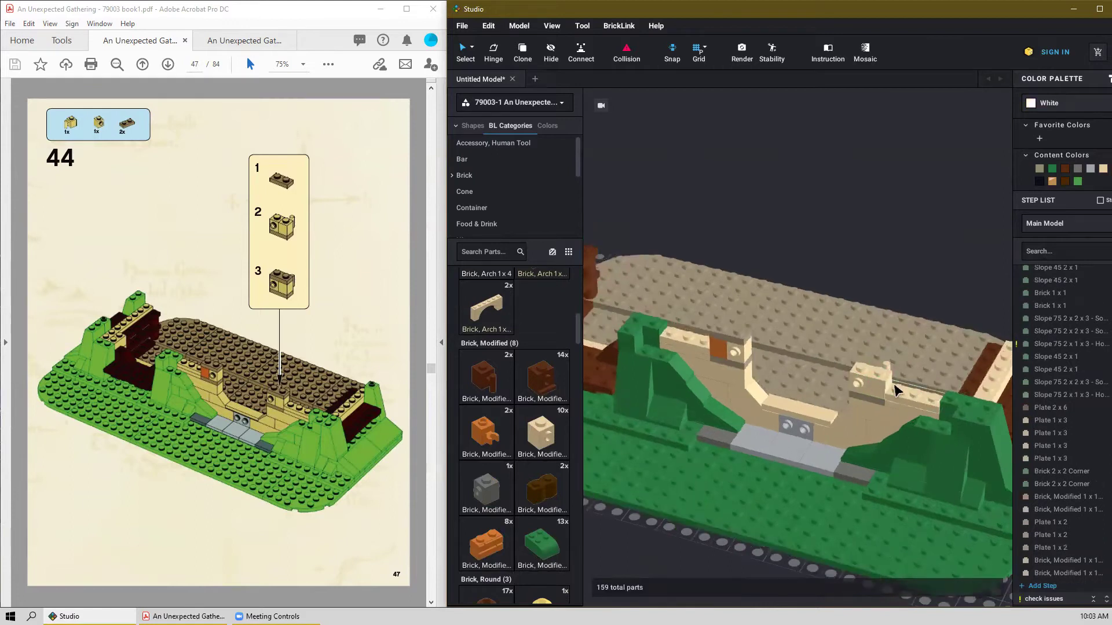
Cap the two tan modified bricks with a copy of the dark tan Plate 1 x 2 and bring up step 45 of the instructions.
left_click(741, 343)
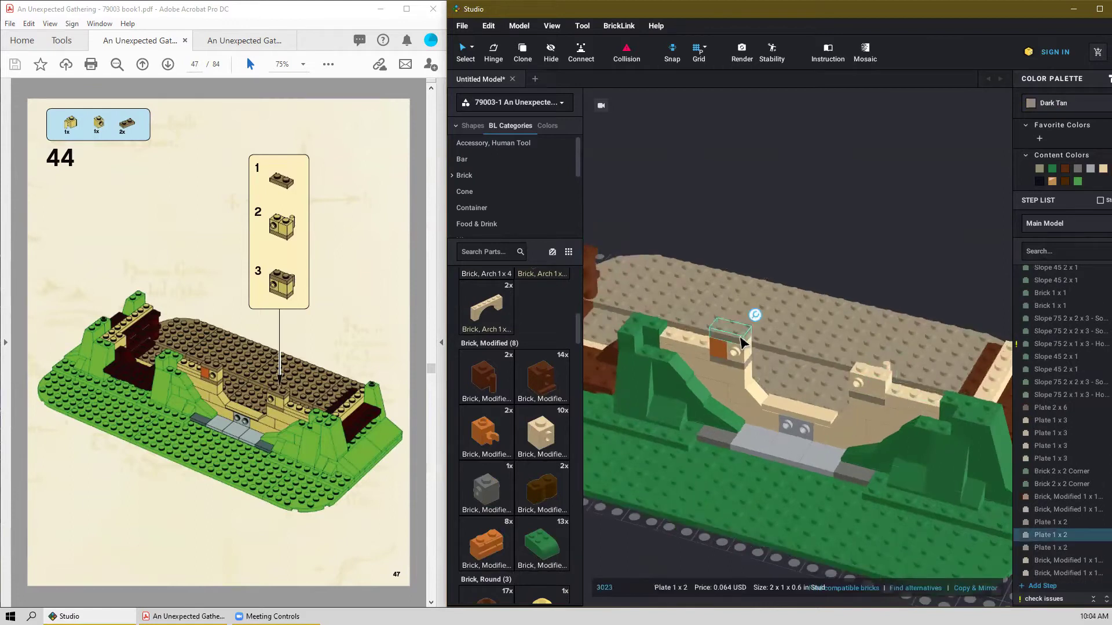
key("ctrl+v")
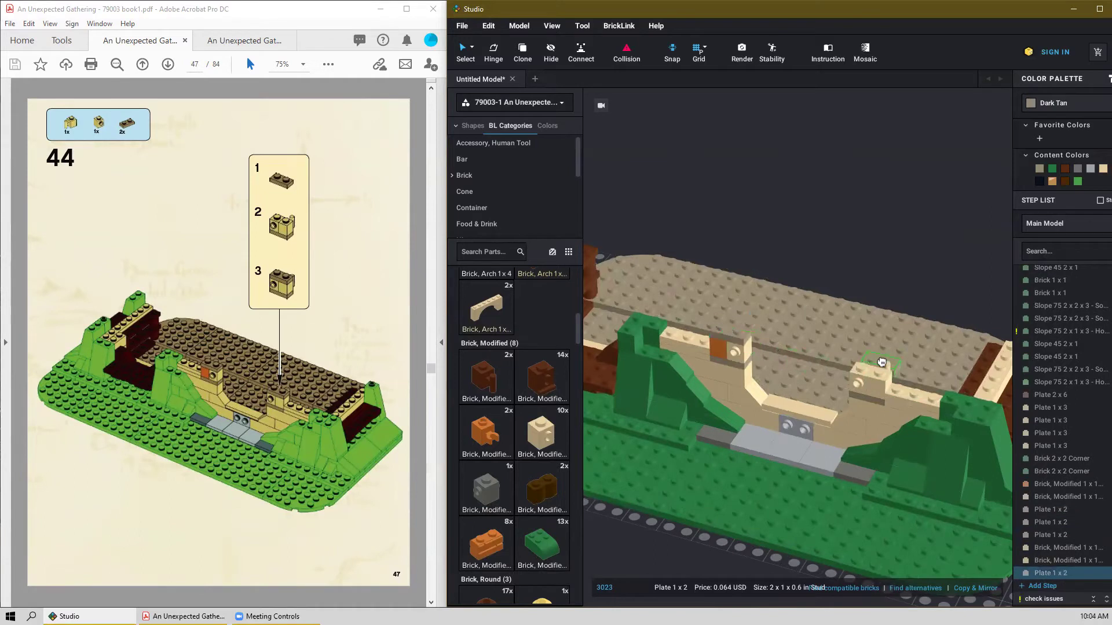
right_click(668, 526)
left_click(788, 477)
right_click_drag(792, 477, 776, 456)
right_click_drag(787, 463, 782, 463)
left_click(688, 547)
right_click_drag(688, 546, 635, 534)
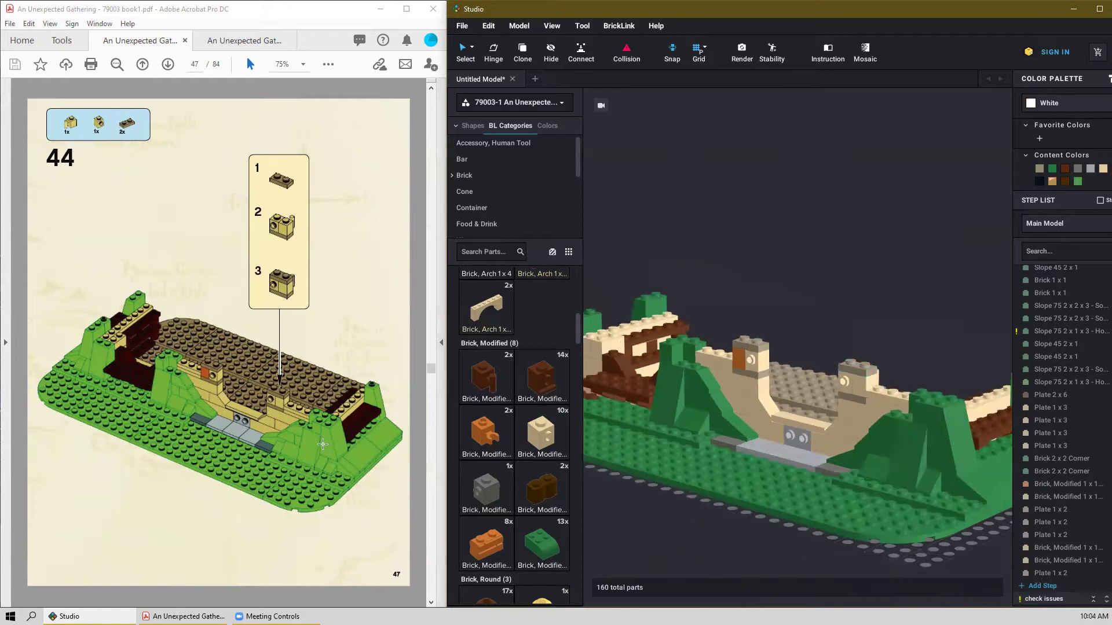
scroll(323, 426, "down", 2)
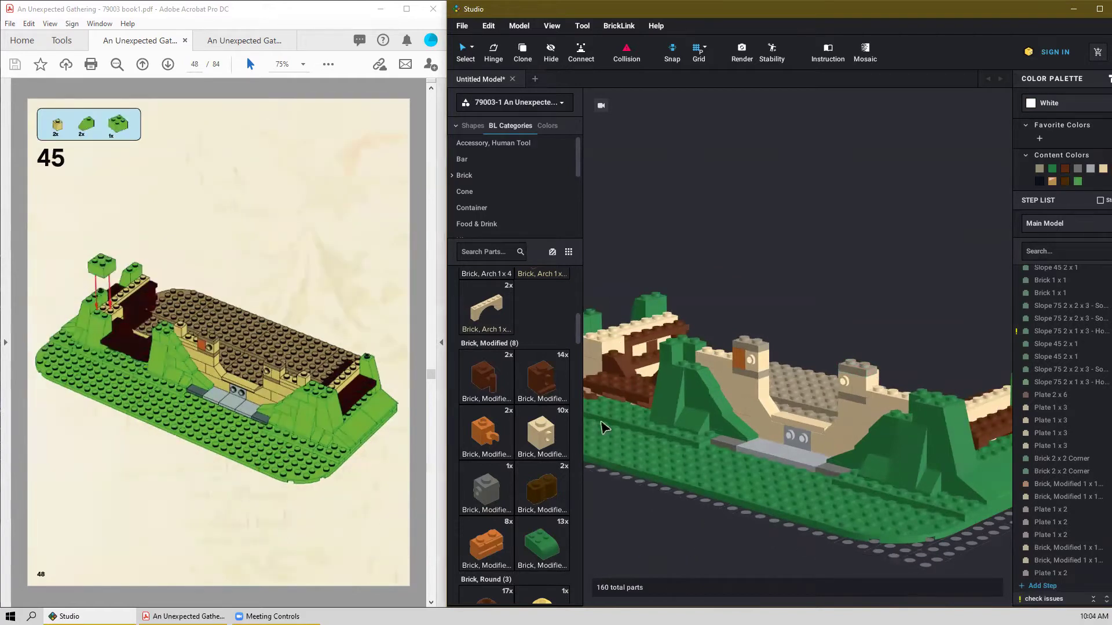
Copy the green Slope 45 2 x 1 onto the two hillside mounds flanking the doorway, one on each.
scroll(706, 498, "down", 2)
right_click_drag(667, 468, 693, 481)
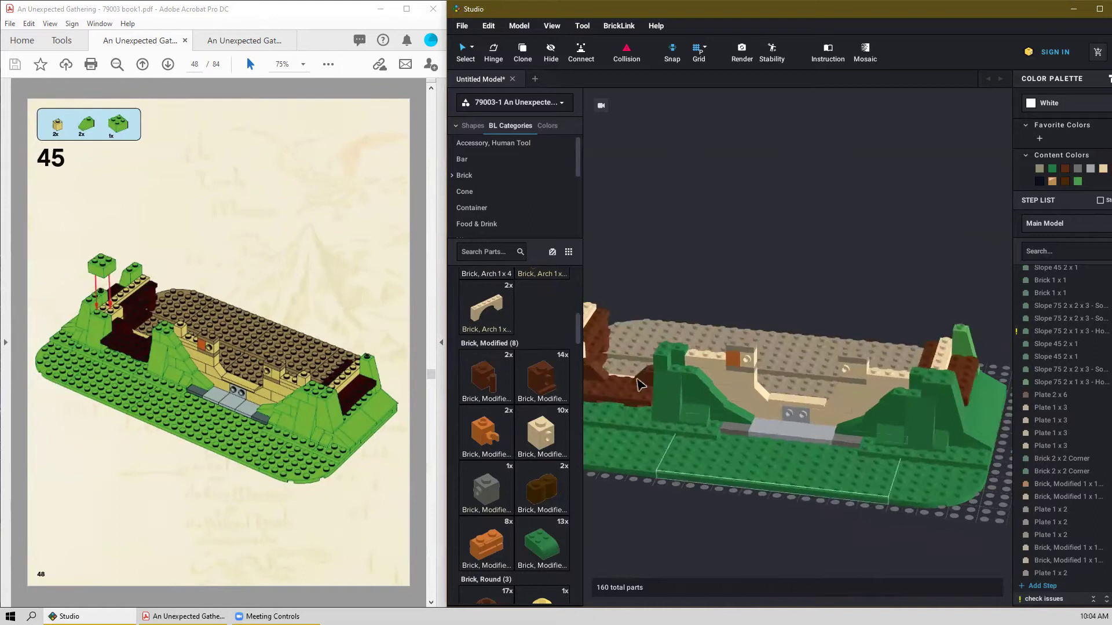
left_click(697, 378)
mouse_move(698, 385)
left_mouse_down()
mouse_move(666, 350)
mouse_move(691, 366)
left_mouse_up()
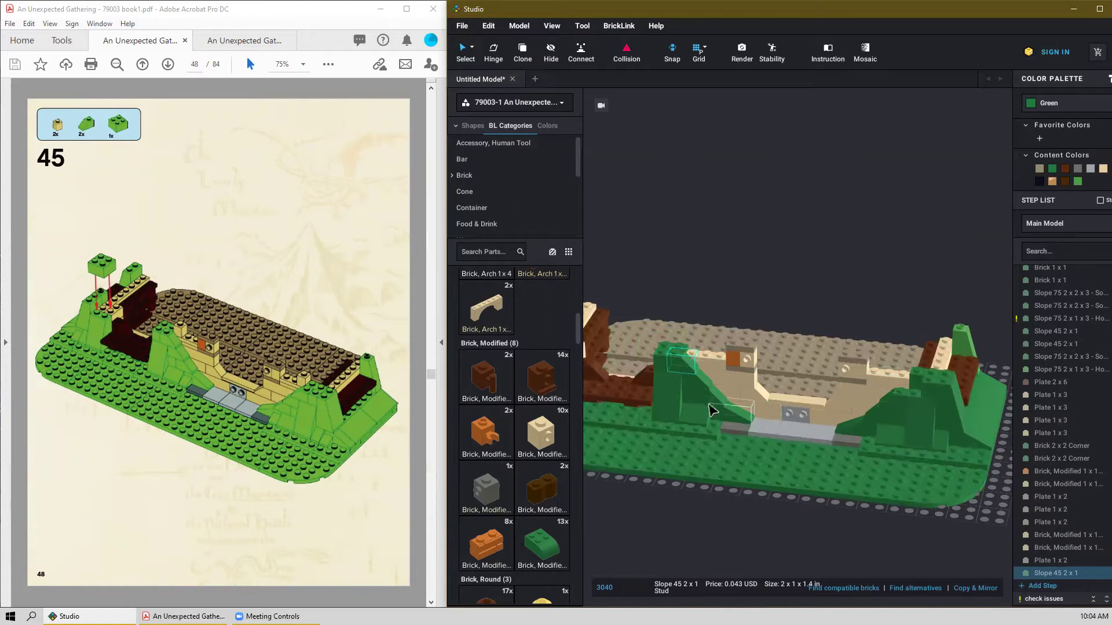
left_click(699, 363)
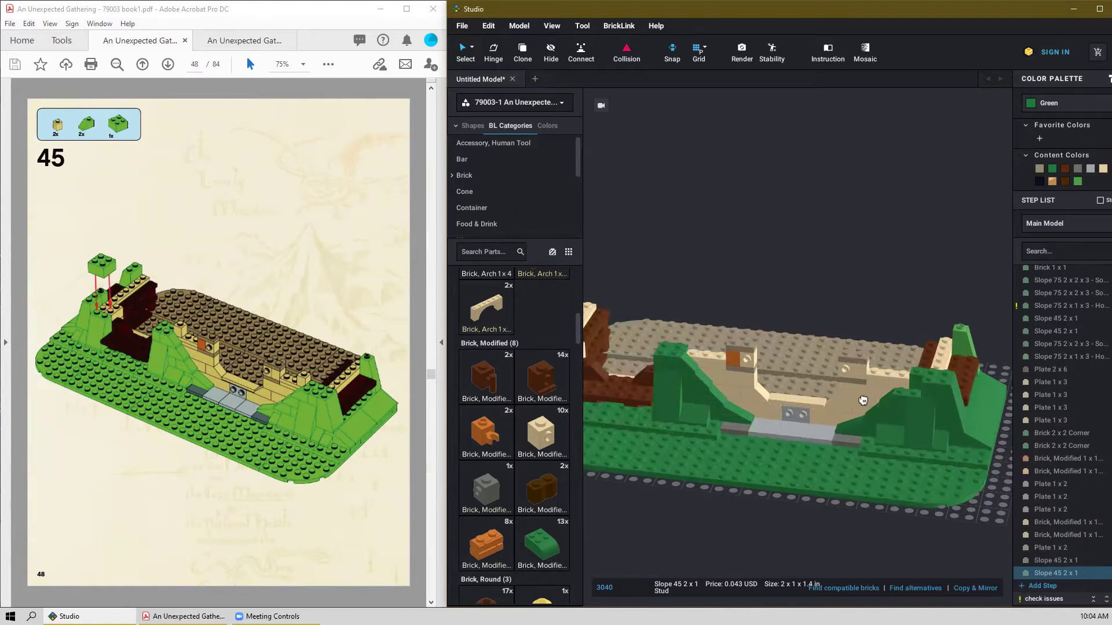
left_click(748, 475)
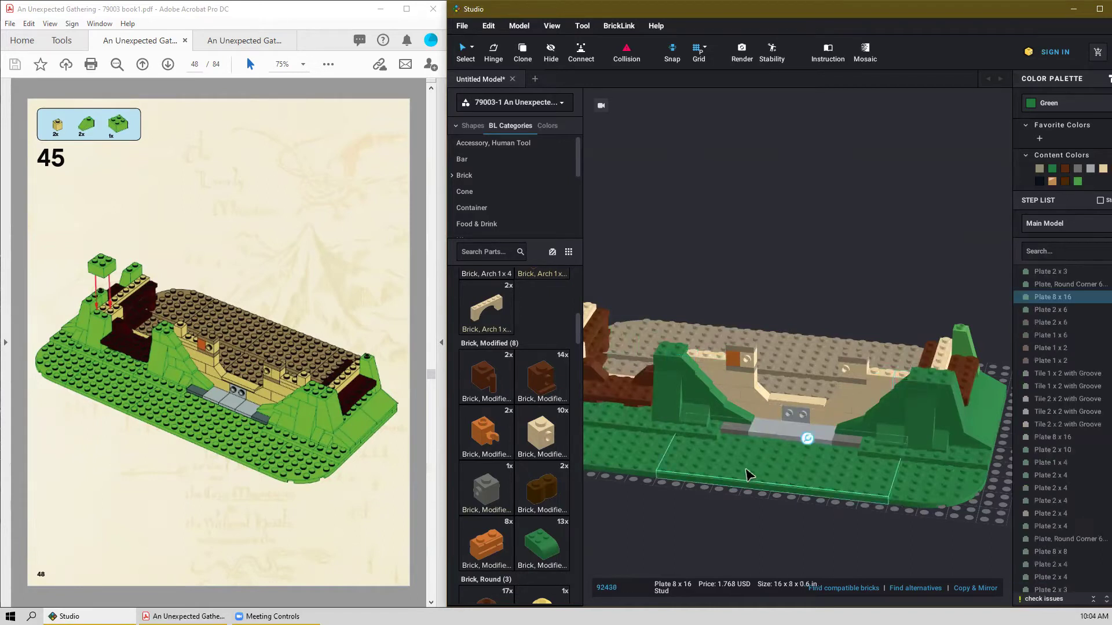
left_click(665, 480)
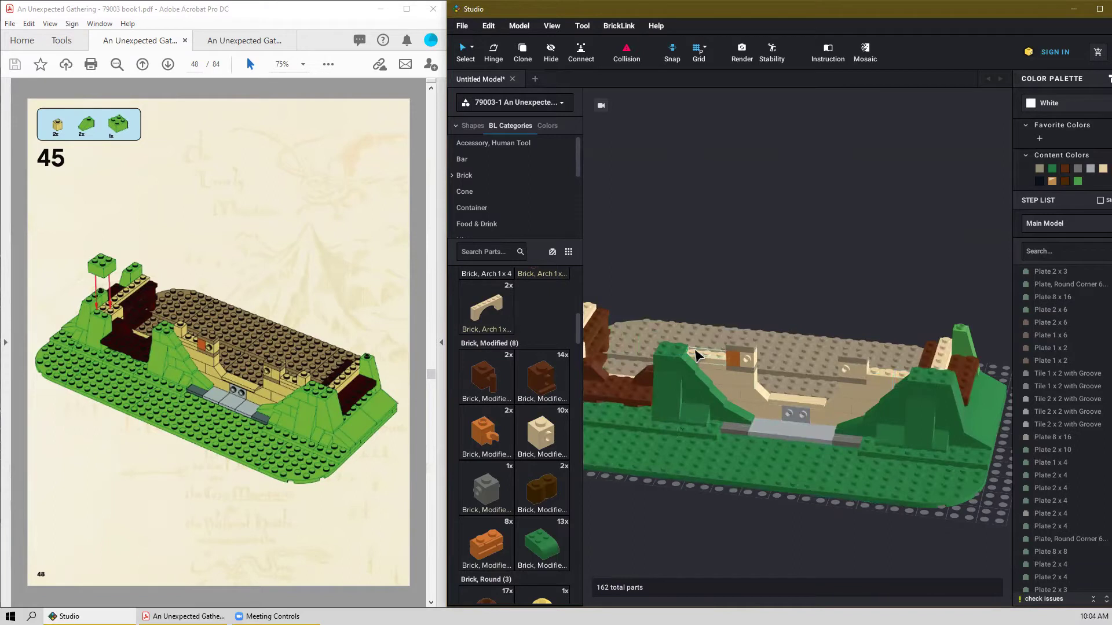
Place one tan Brick 1 x 1 on the front wall beside the top of the mound nearer the orange modified brick.
scroll(534, 433, "down", 8)
scroll(534, 433, "up", 3)
left_click(546, 399)
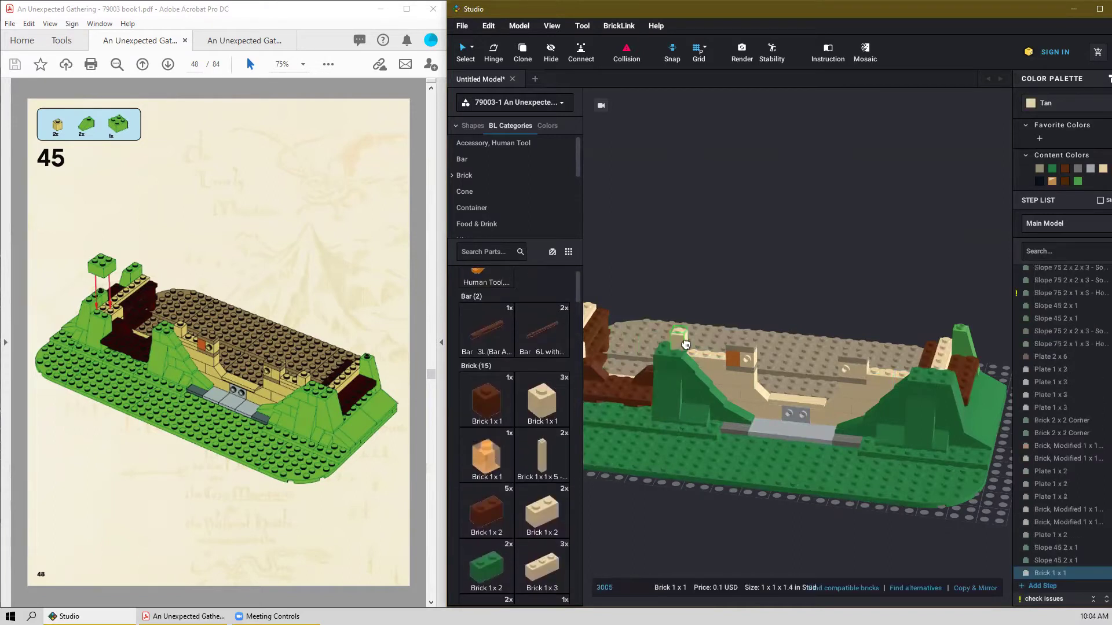
left_click(690, 342)
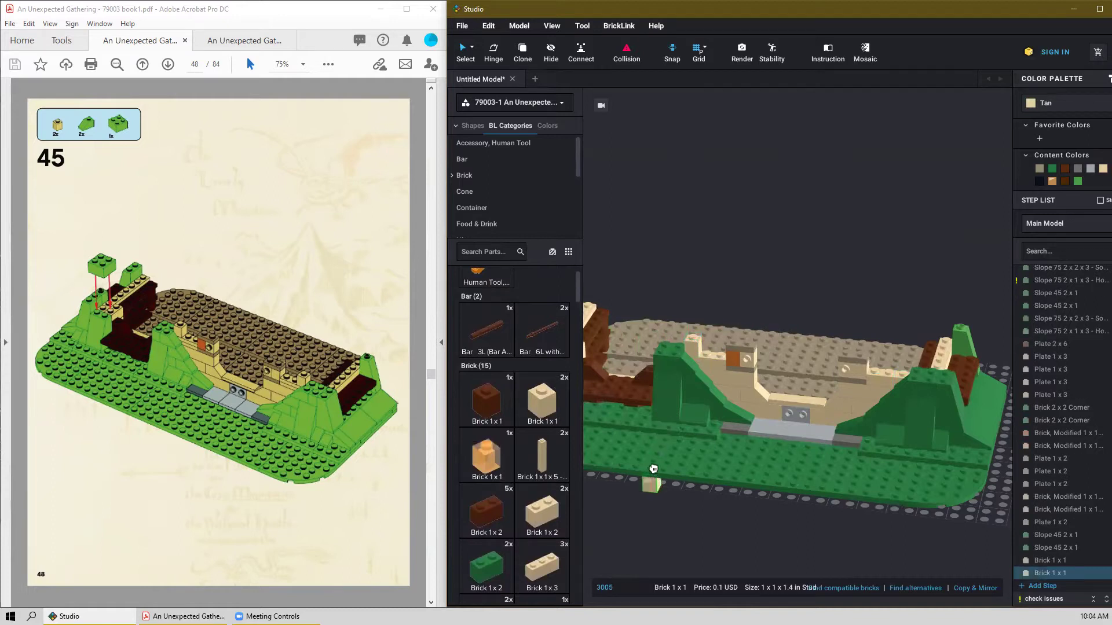
scroll(653, 468, "down", 2)
scroll(503, 488, "down", 4)
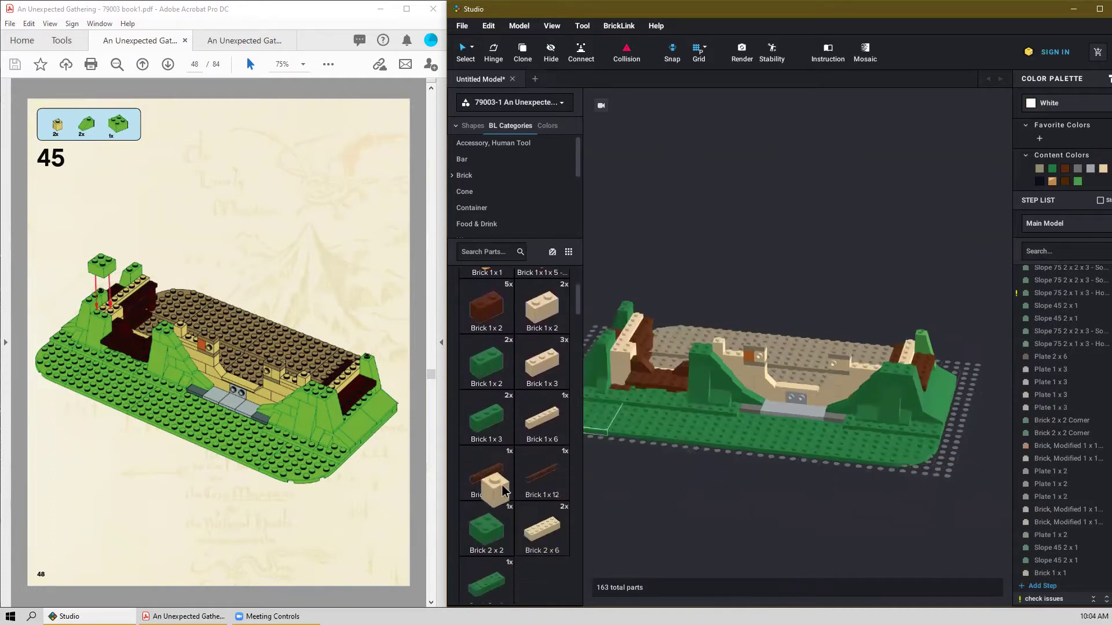
Set out one green Brick 2 x 2 in front of the model.
left_click(487, 526)
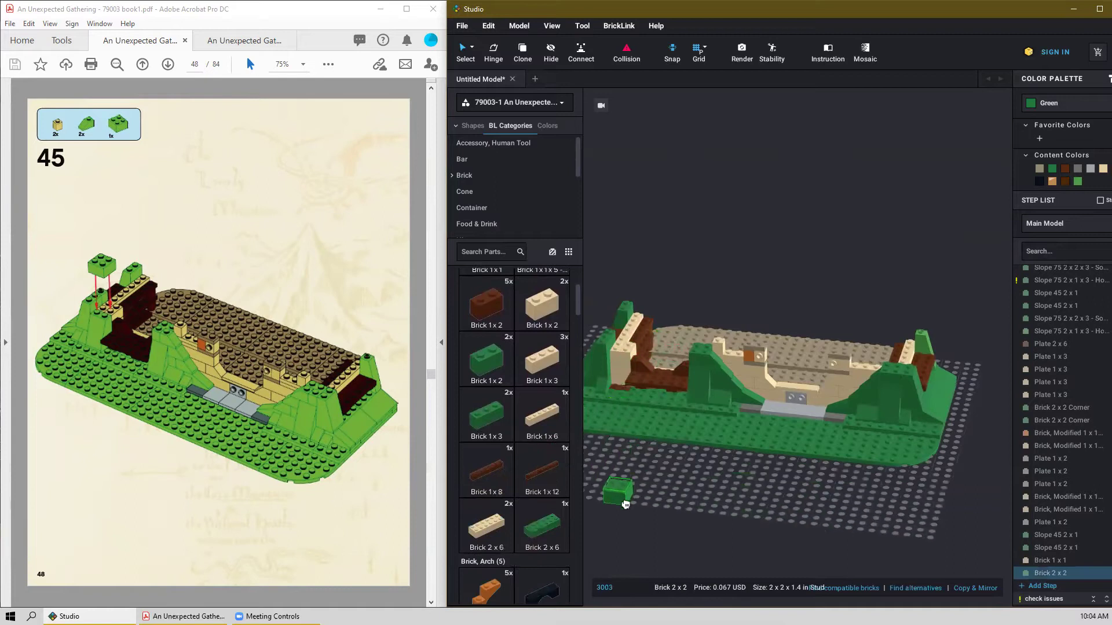
left_click(641, 515)
key("Escape")
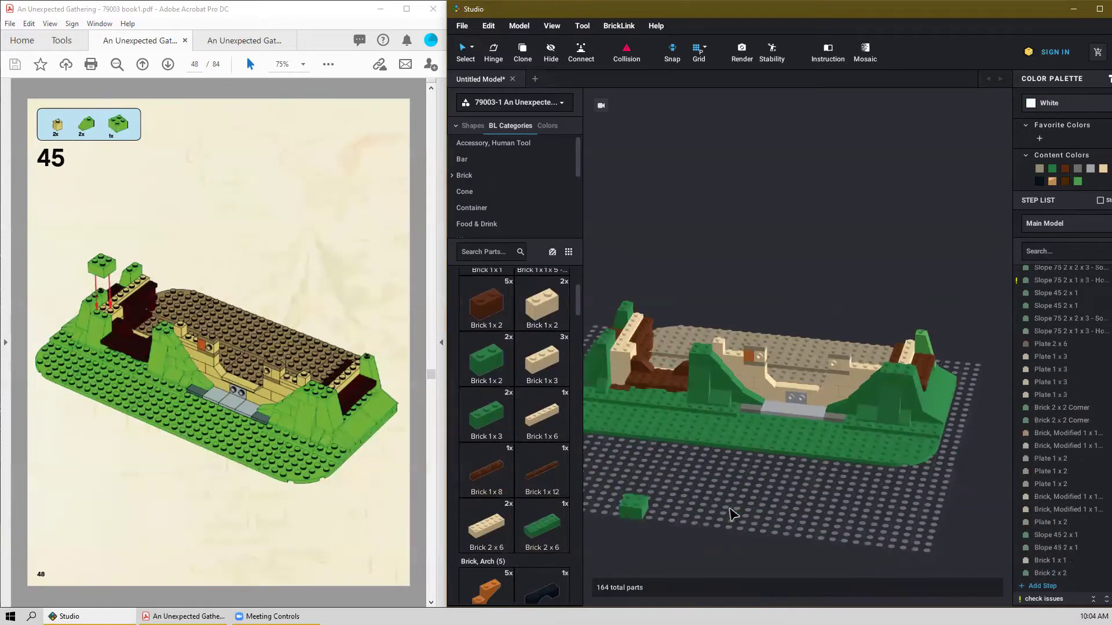
Copy the green Slope 75 2 x 2 x 3 from the doorway mound to the corner mound beside the end window wall.
left_click(701, 381)
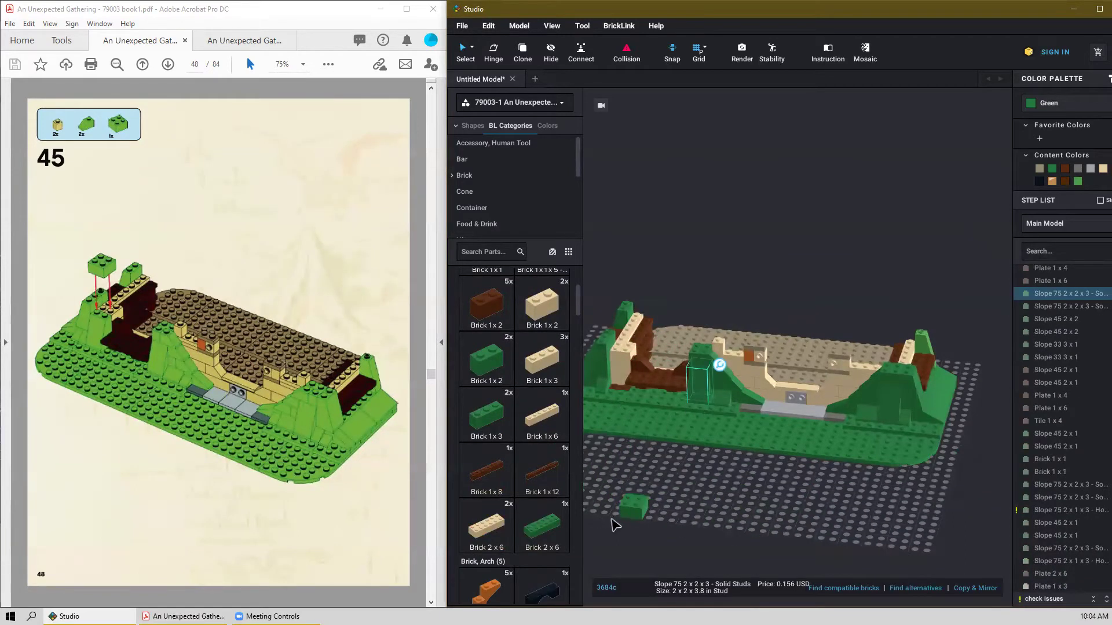
middle_click_drag(711, 475, 842, 487)
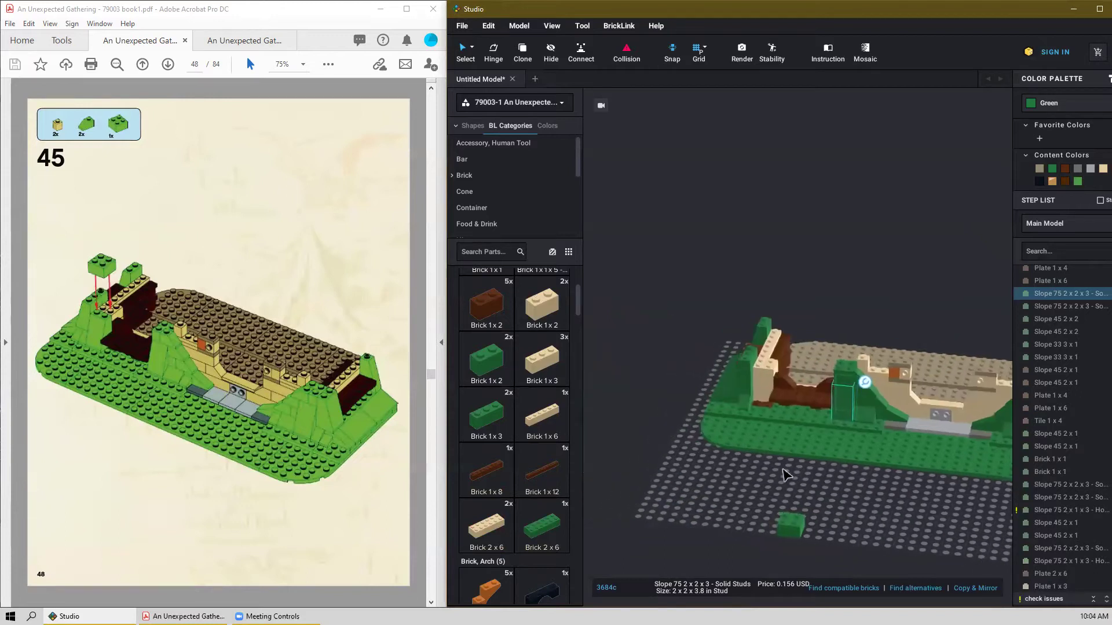
scroll(828, 454, "up", 2)
left_click_drag(863, 405, 760, 387)
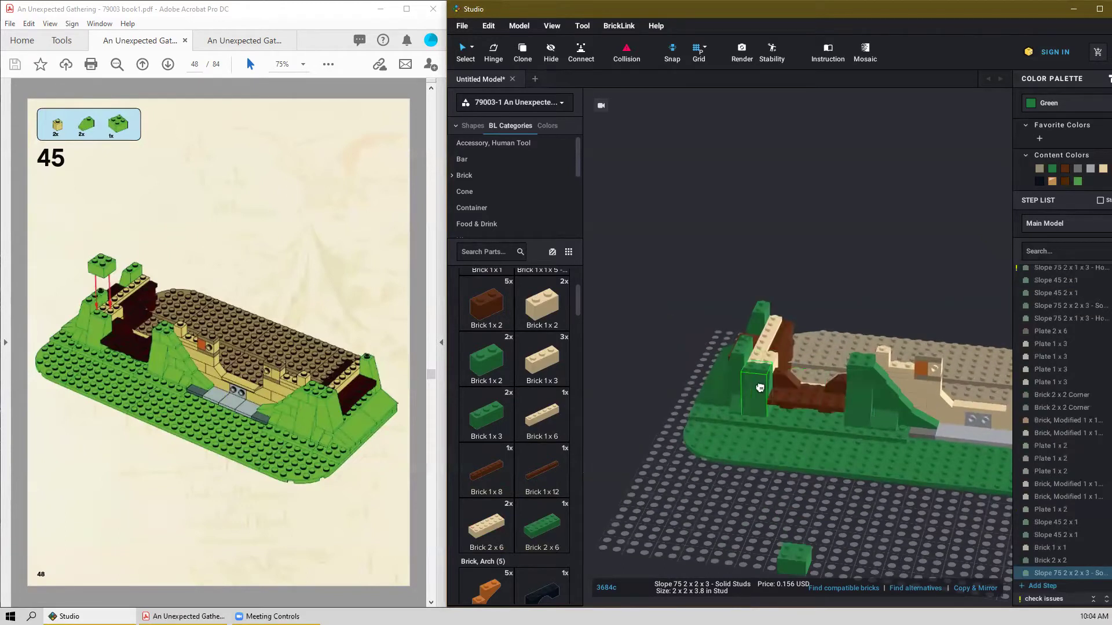
Move the green Brick 2 x 2 onto the corner mound and bring up step 46 of the instructions.
left_click(809, 569)
left_click_drag(776, 572, 750, 374)
left_click(793, 519)
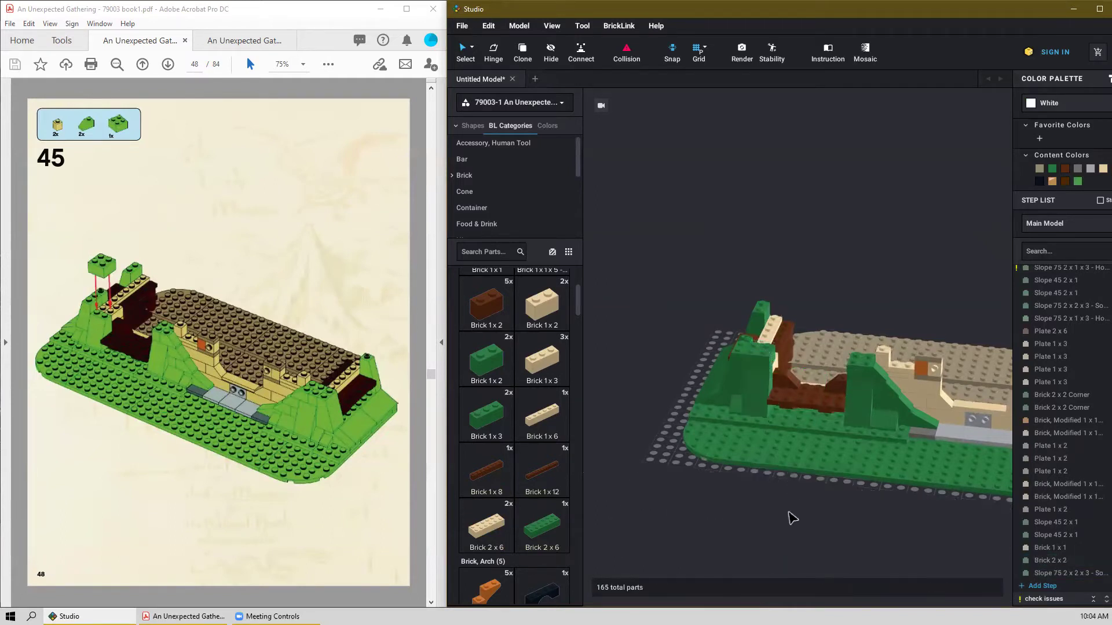
scroll(799, 517, "up", 5)
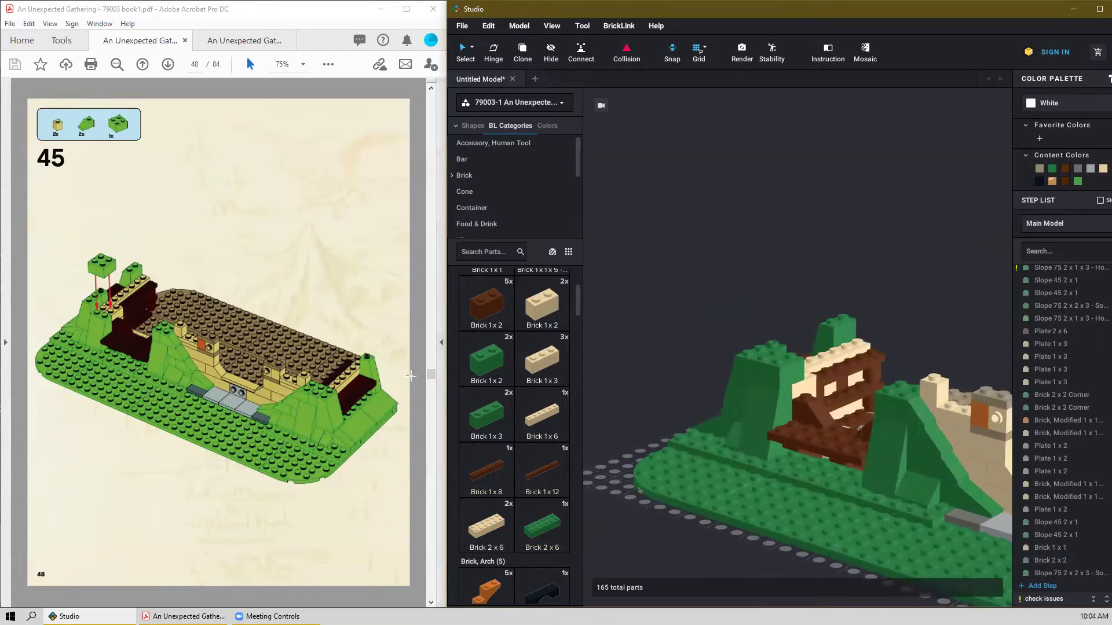
scroll(225, 406, "down", 3)
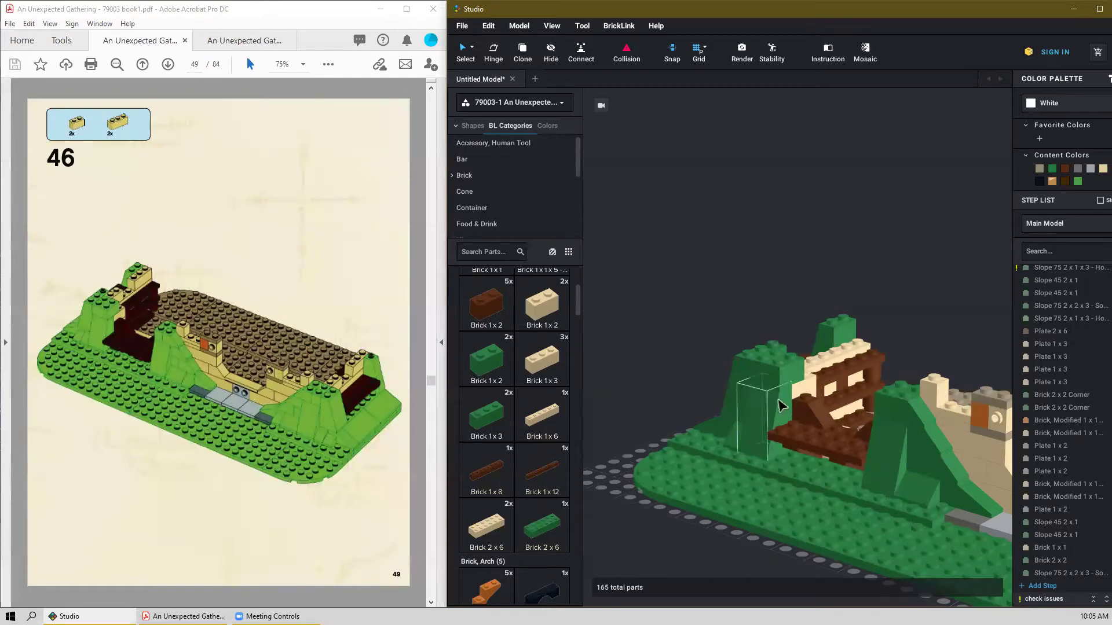
Place a tan Brick 1 x 3 and a tan Brick 1 x 2 on opposite ends of the brown window wall beside the corner mound.
left_click_drag(546, 366, 844, 333)
left_click(856, 330)
right_click_drag(812, 276, 800, 282)
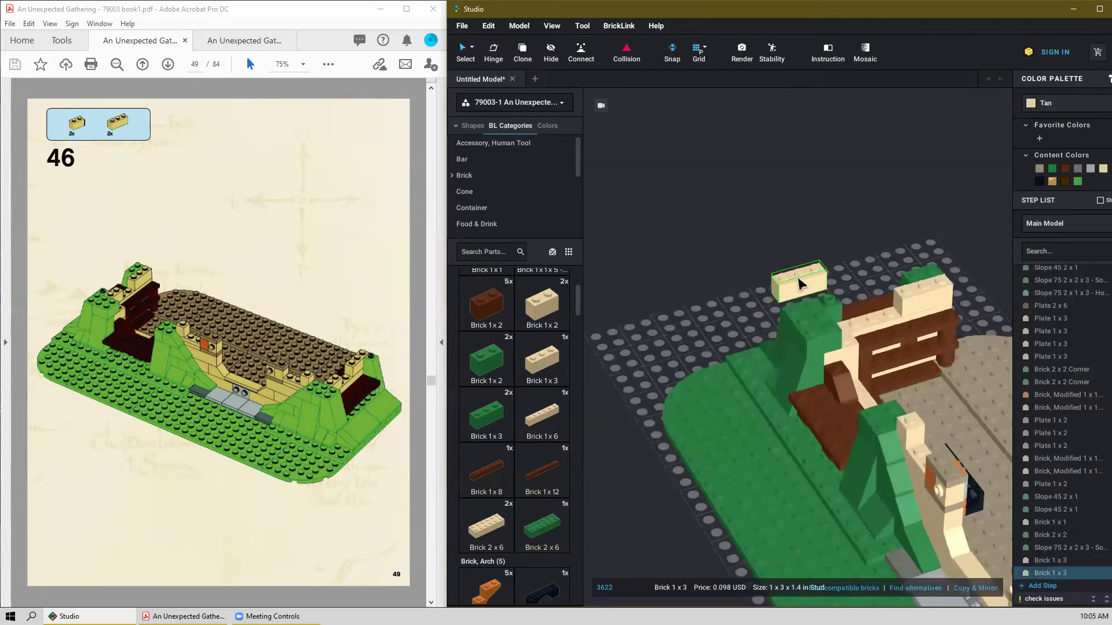
key("Escape")
left_click(554, 297)
left_click(853, 307)
key("Escape")
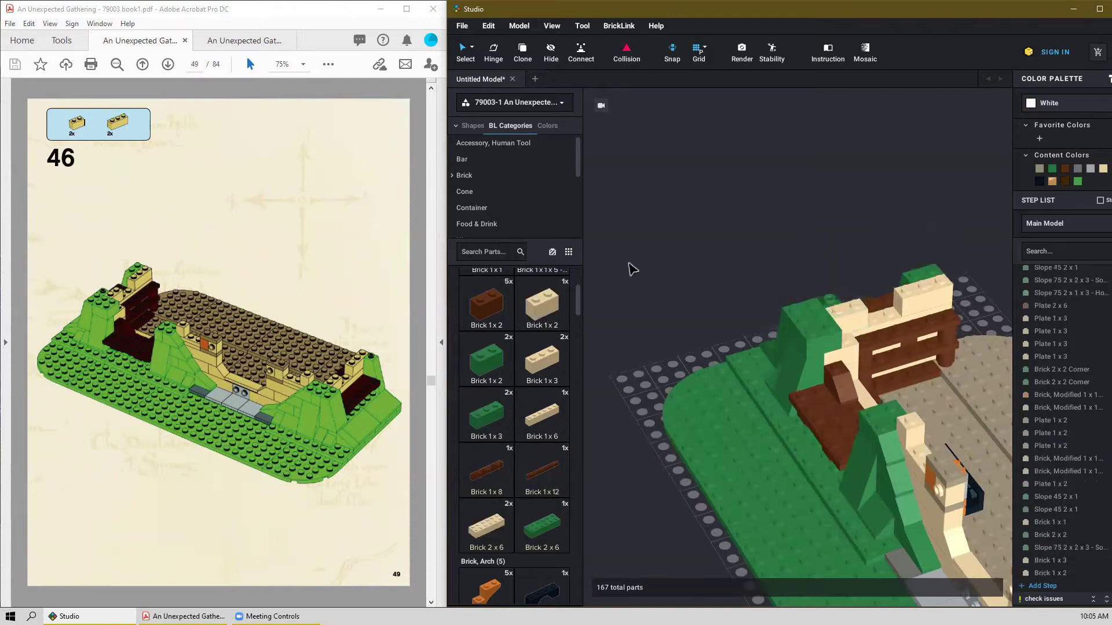
Copy the tan Brick 1 x 3 onto the opposite end wall, against its tall green slope.
scroll(973, 397, "down", 3)
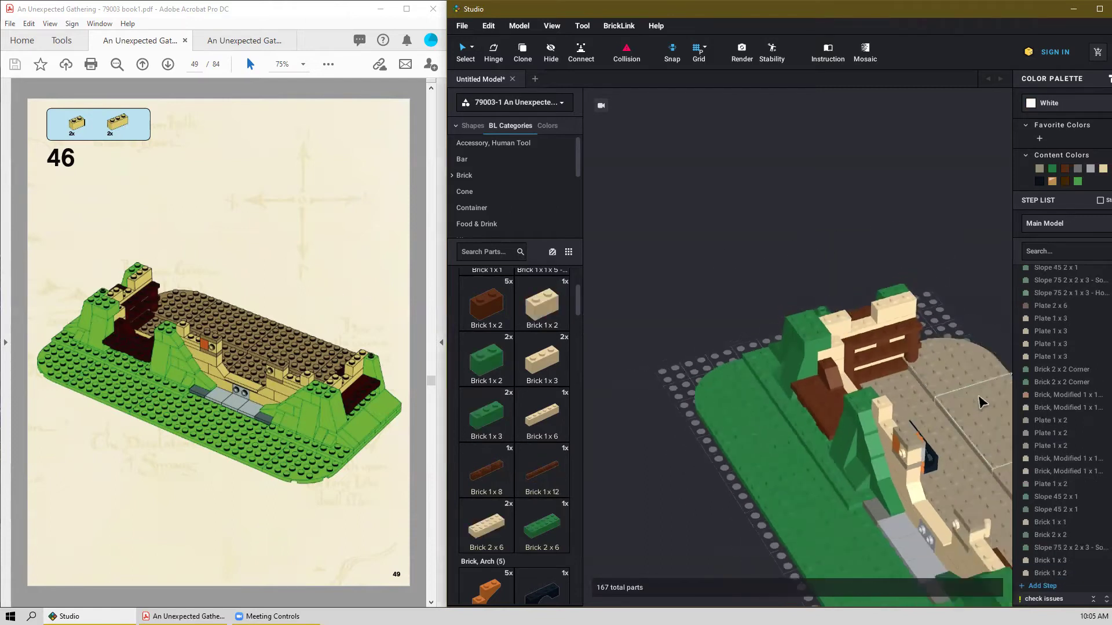
middle_click_drag(899, 412, 734, 276)
left_click(731, 177)
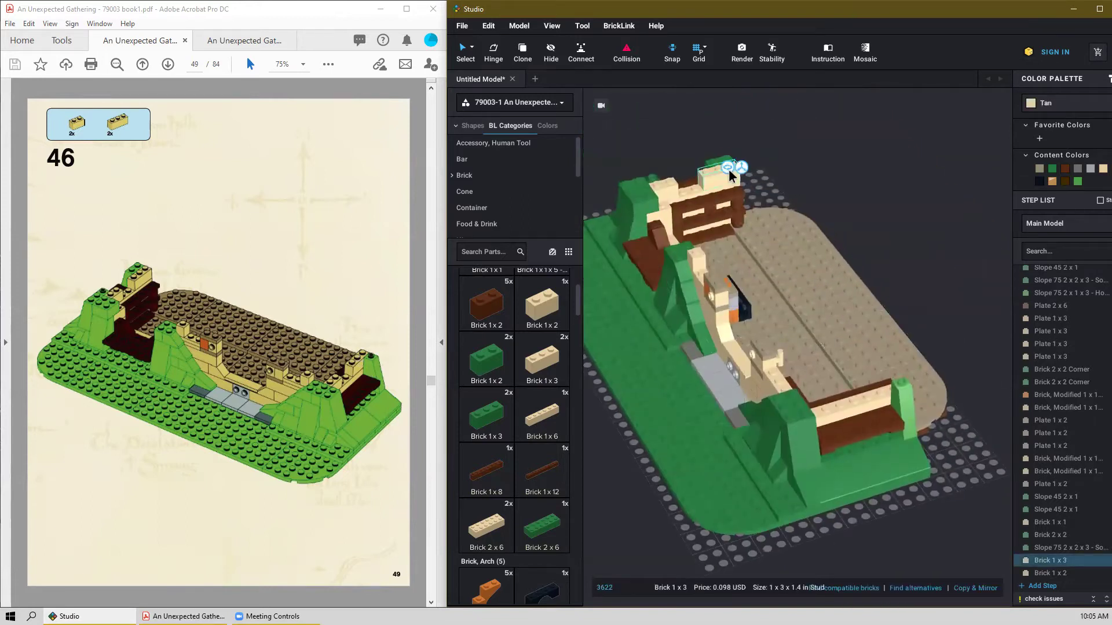
key("ctrl+c")
key("ctrl+v")
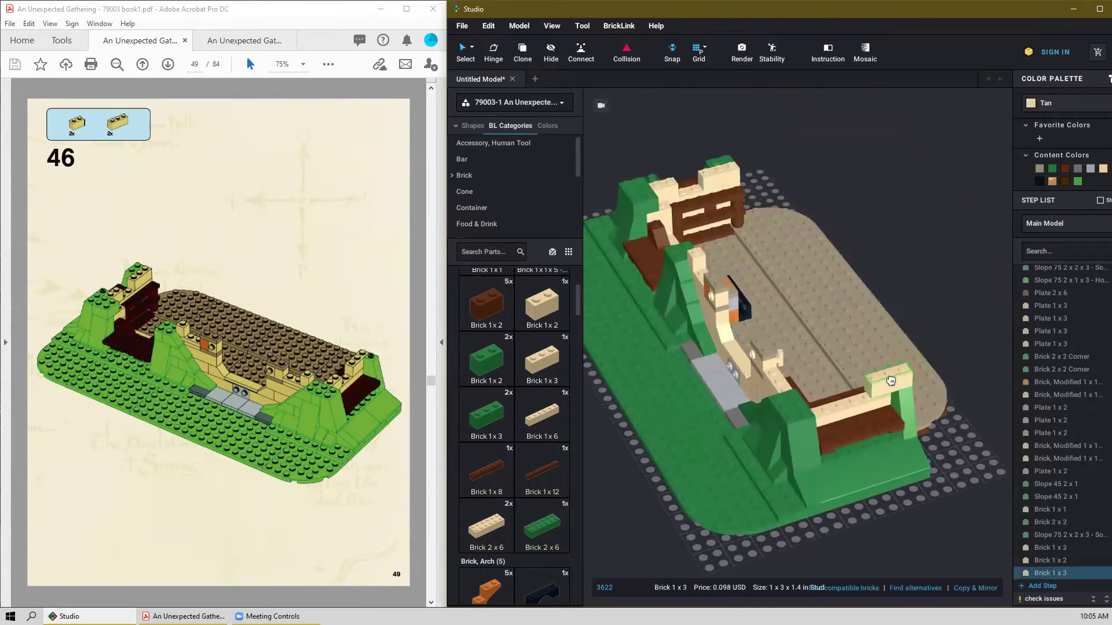
left_click(876, 385)
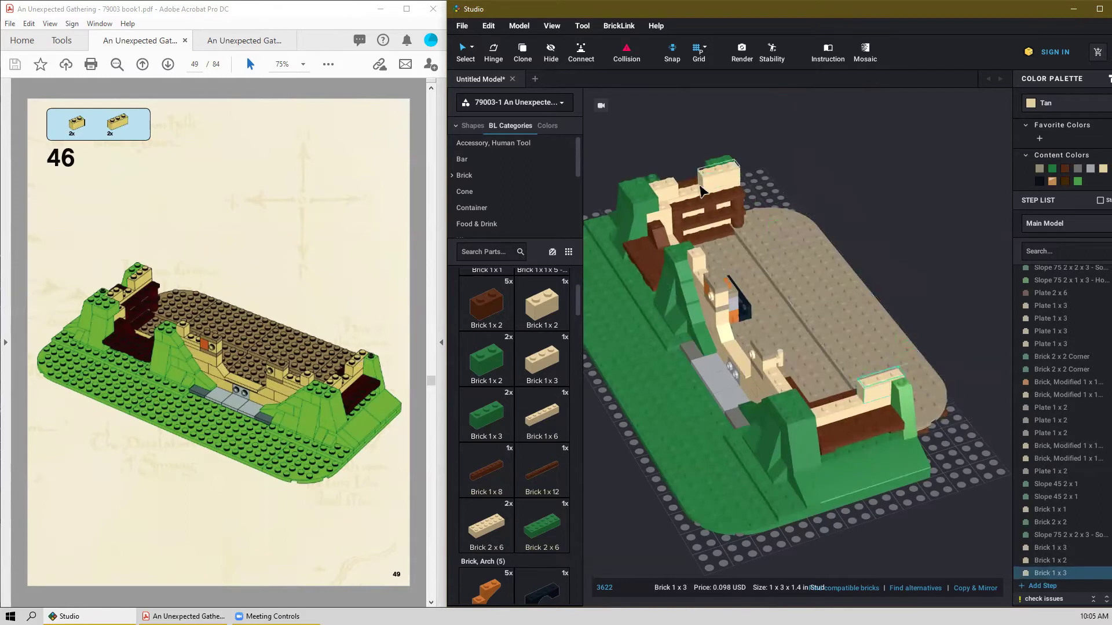
Place a tan Brick 1 x 2 on the brown window wall with the bright green end slope, against its corner mound.
left_click(542, 304)
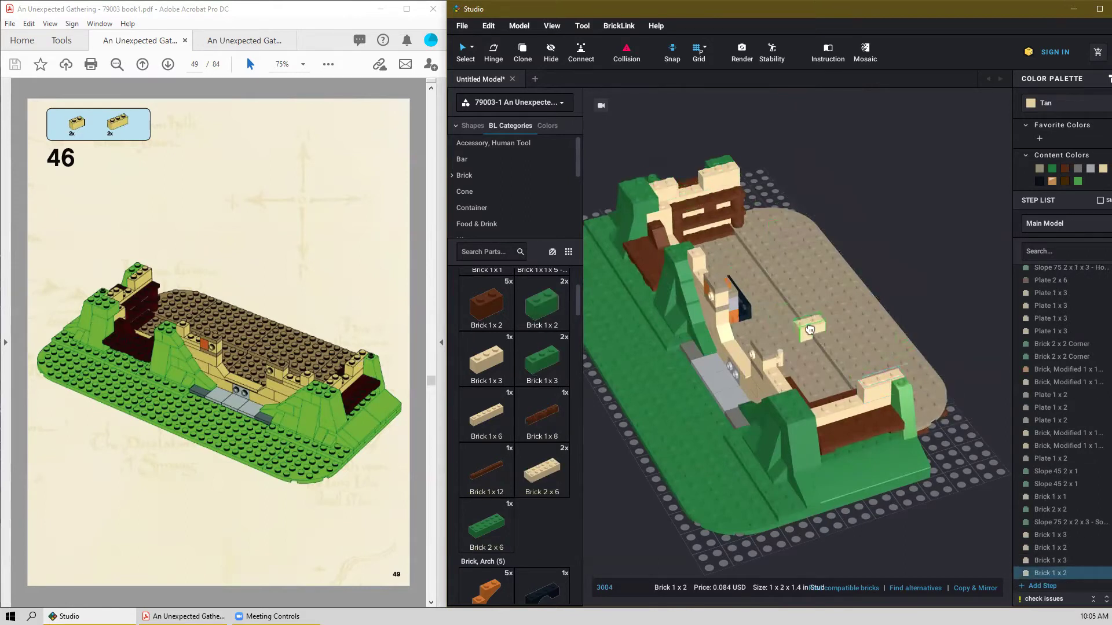
right_click_drag(832, 395, 808, 393)
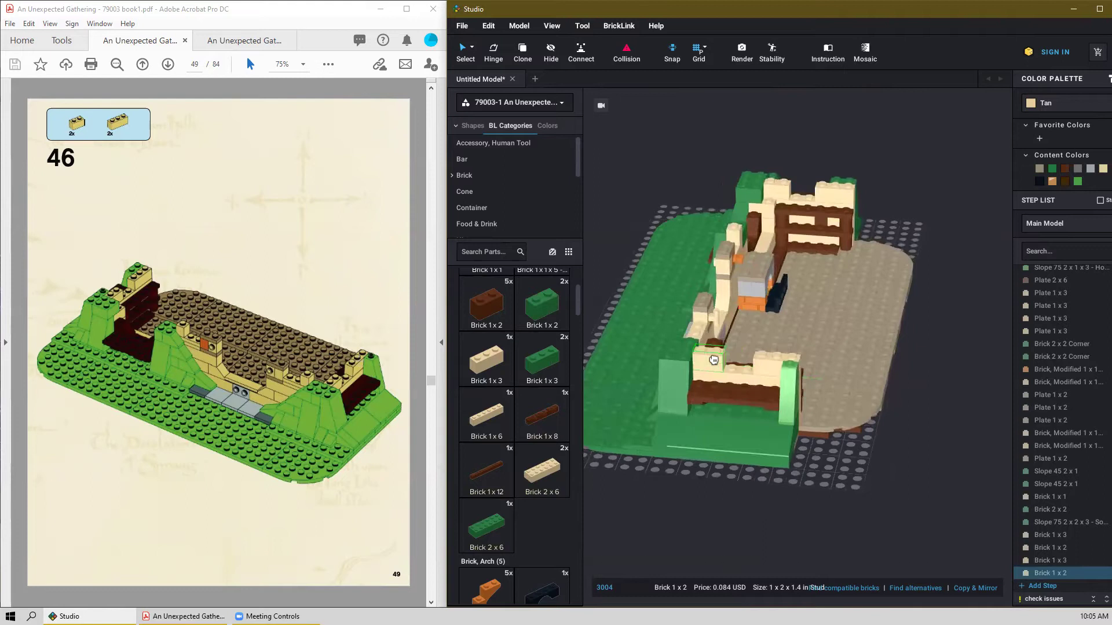
left_click(705, 364)
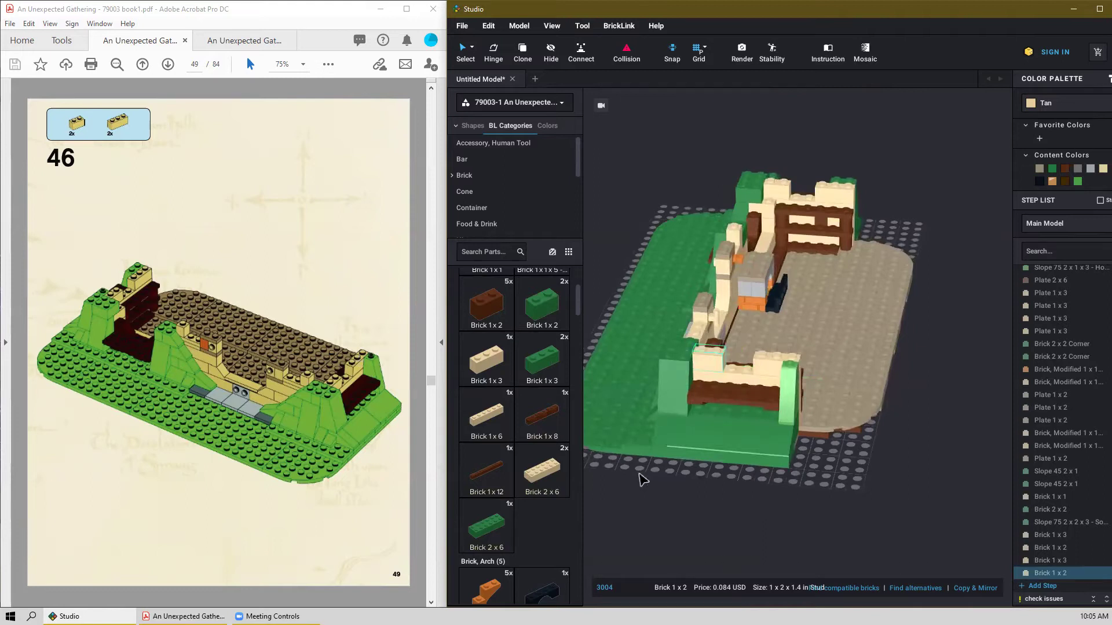
left_click(658, 526)
right_click_drag(660, 521, 691, 526)
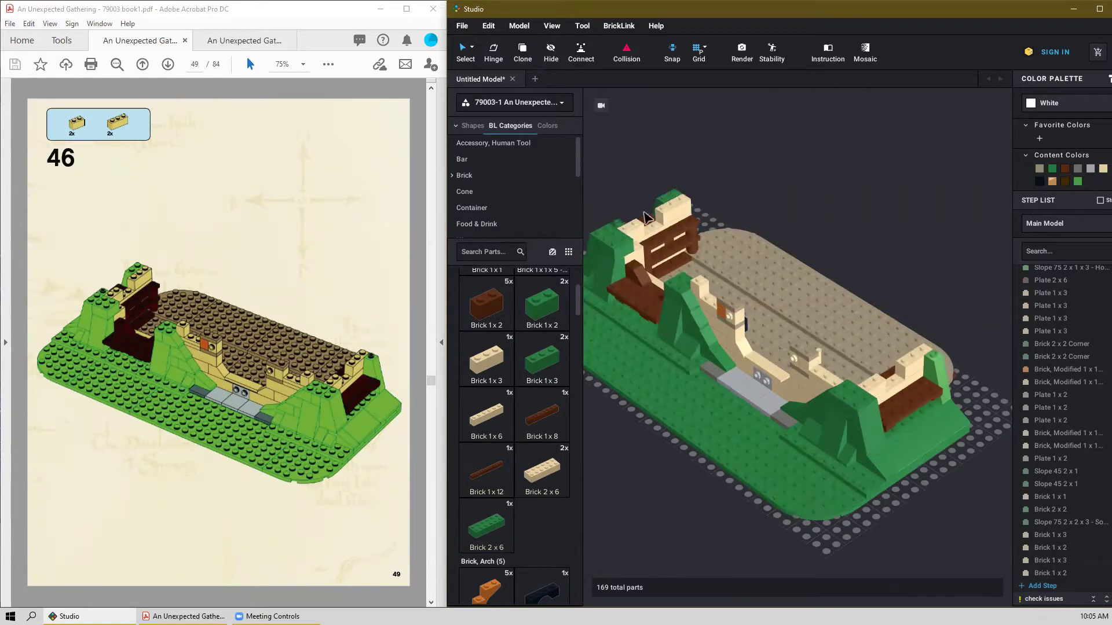
Bring up step 47 of the instructions and copy the green Slope 75 2 x 2 x 3 on top of itself at the far end wall.
scroll(350, 401, "down", 1)
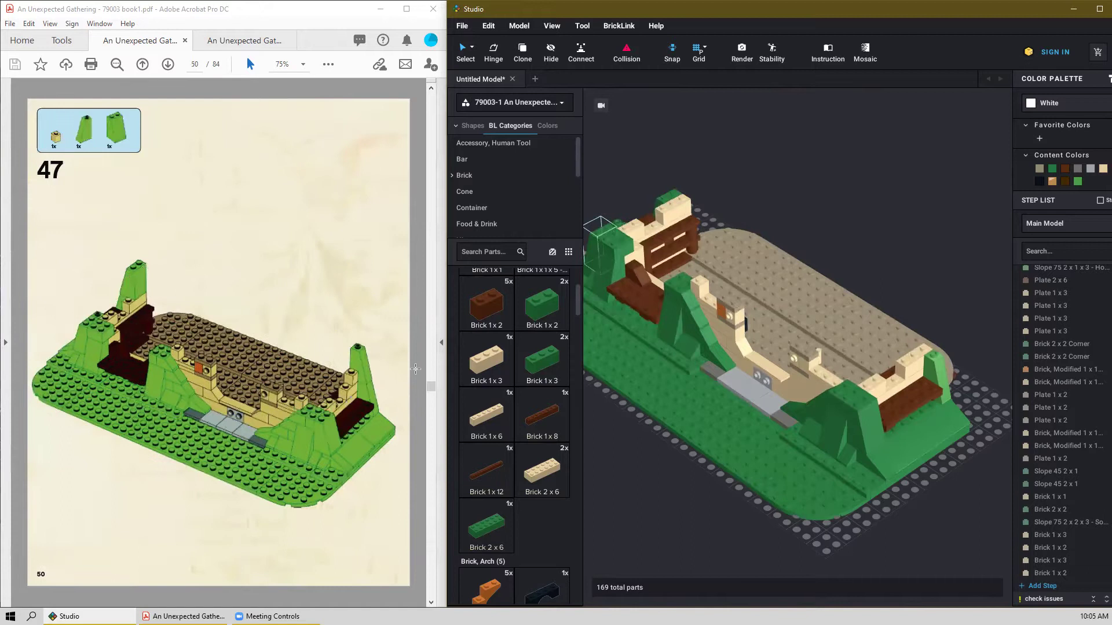
right_click_drag(947, 422, 940, 419)
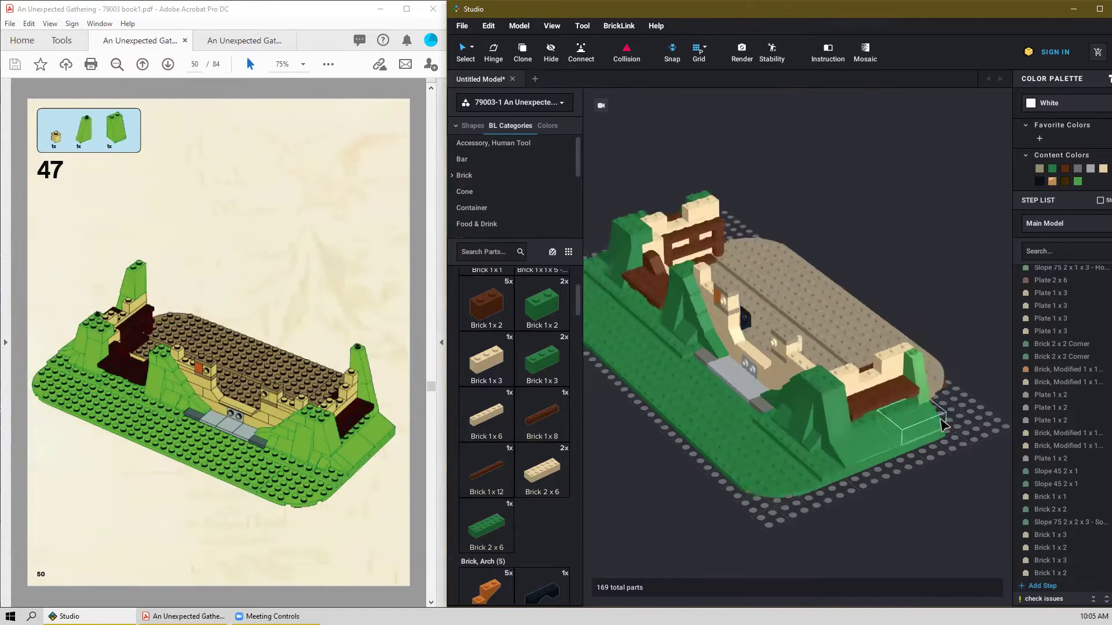
left_click(701, 198)
left_click_drag(703, 199, 706, 183)
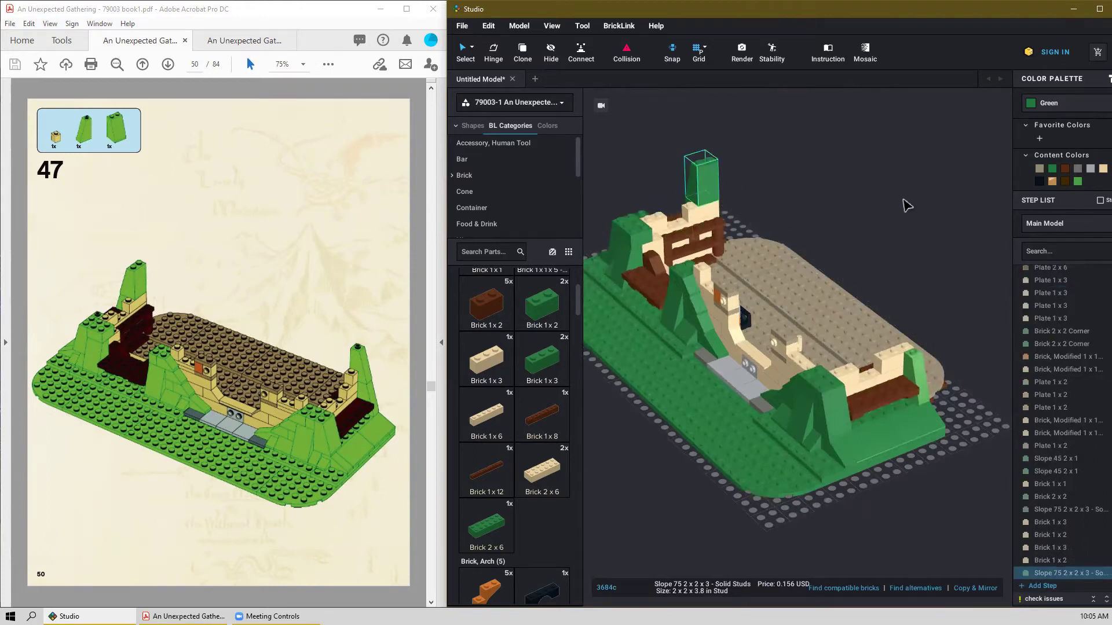
Stack a copy of the bright green Slope 75 2 x 1 x 3 on the original at the opposite end wall.
left_click(923, 384)
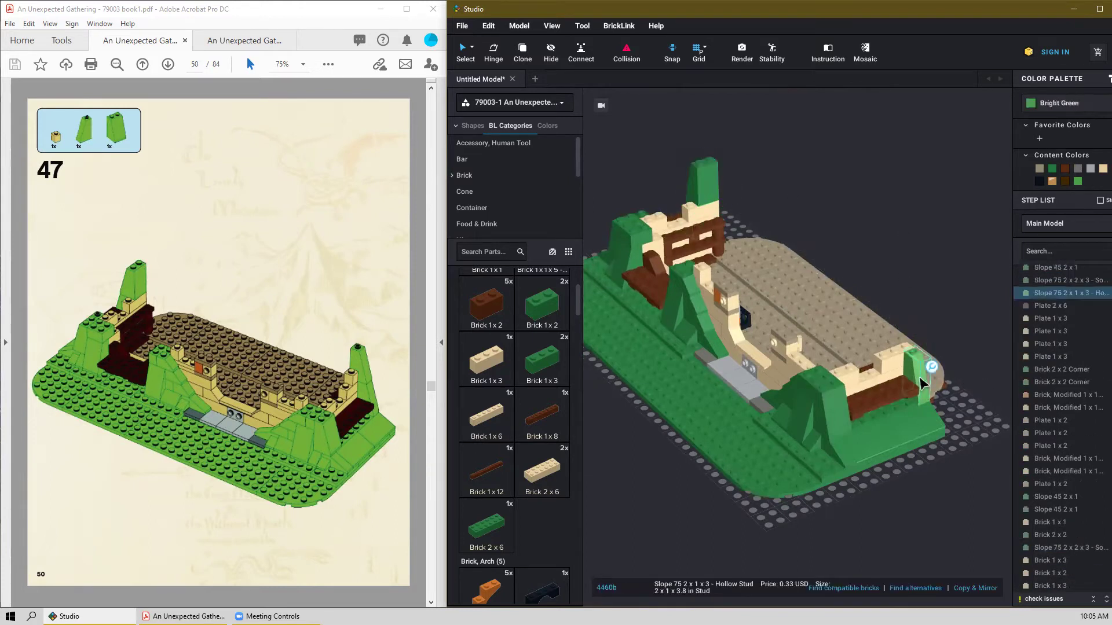
left_click_drag(923, 384, 916, 329)
left_click(935, 250)
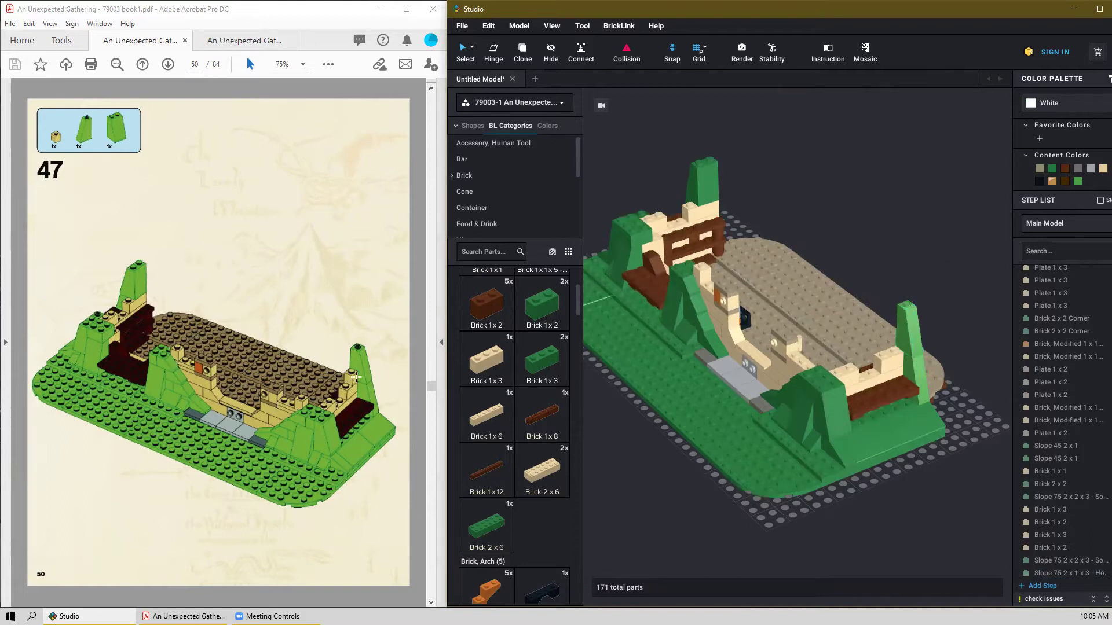
Copy the tan Brick 1 x 1 from the doorway wall onto the tan Brick 1 x 3 beside the tall bright green slopes.
left_click(698, 274)
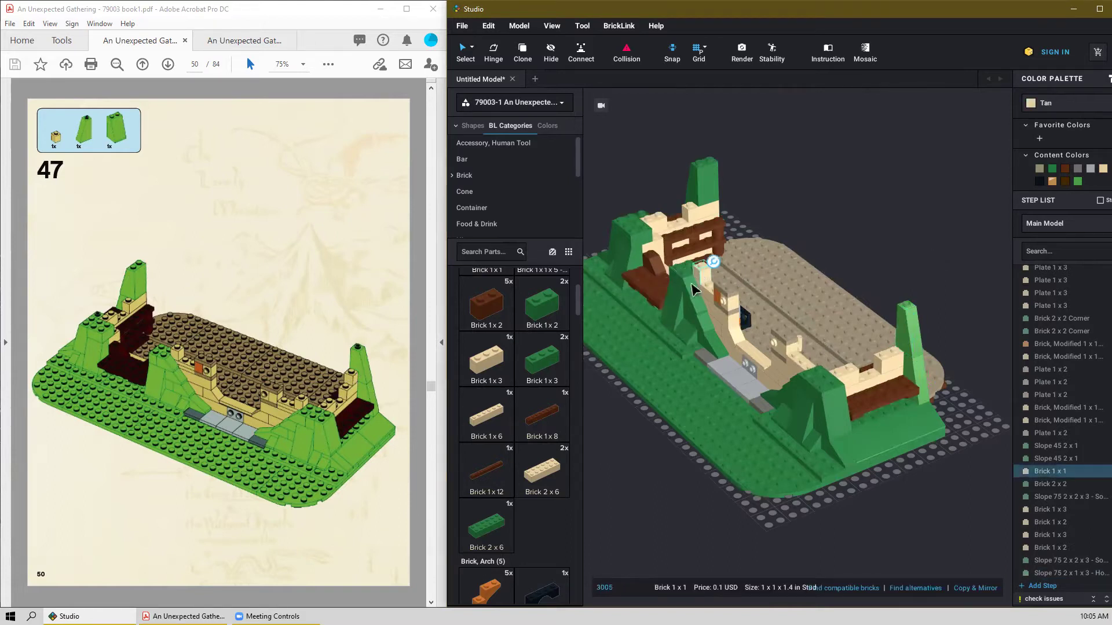
left_click_drag(685, 312, 905, 333)
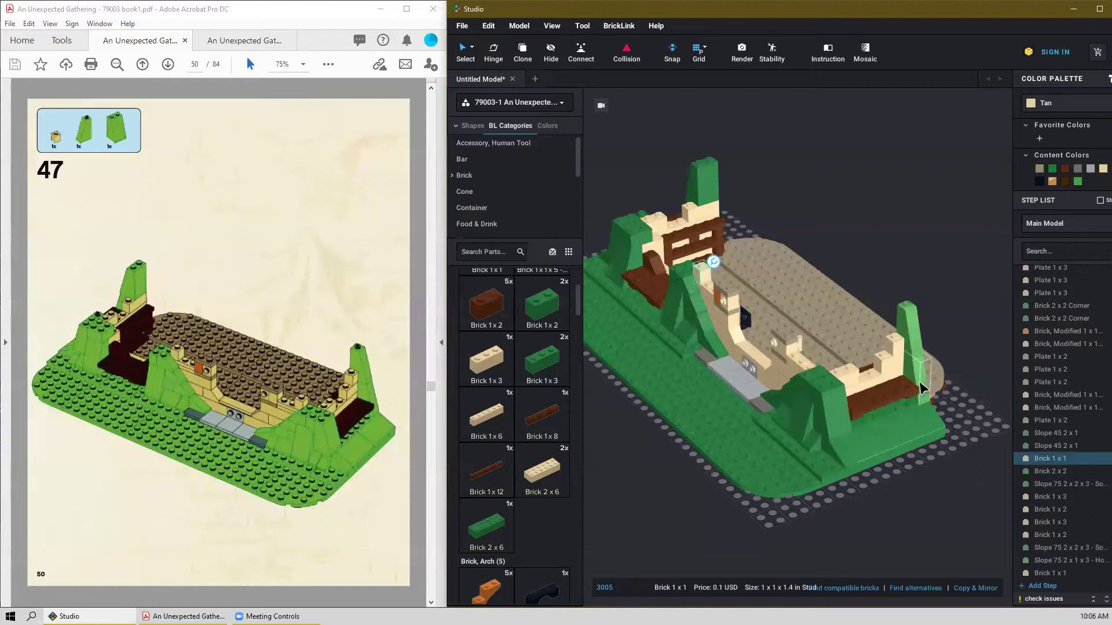
left_click(922, 340)
left_click(912, 331)
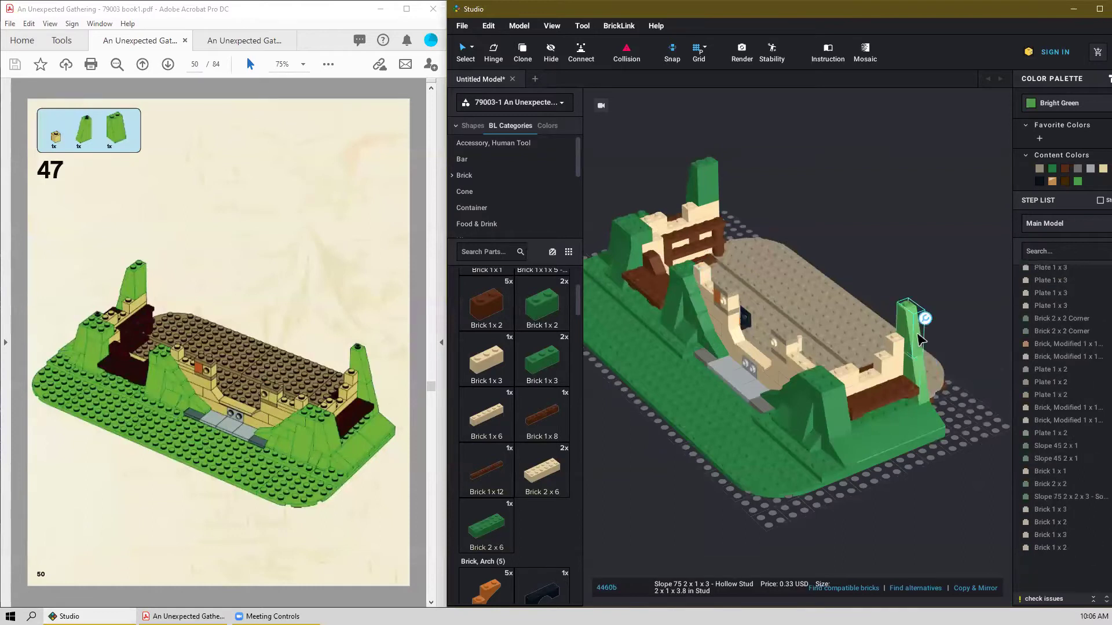
left_click(689, 206)
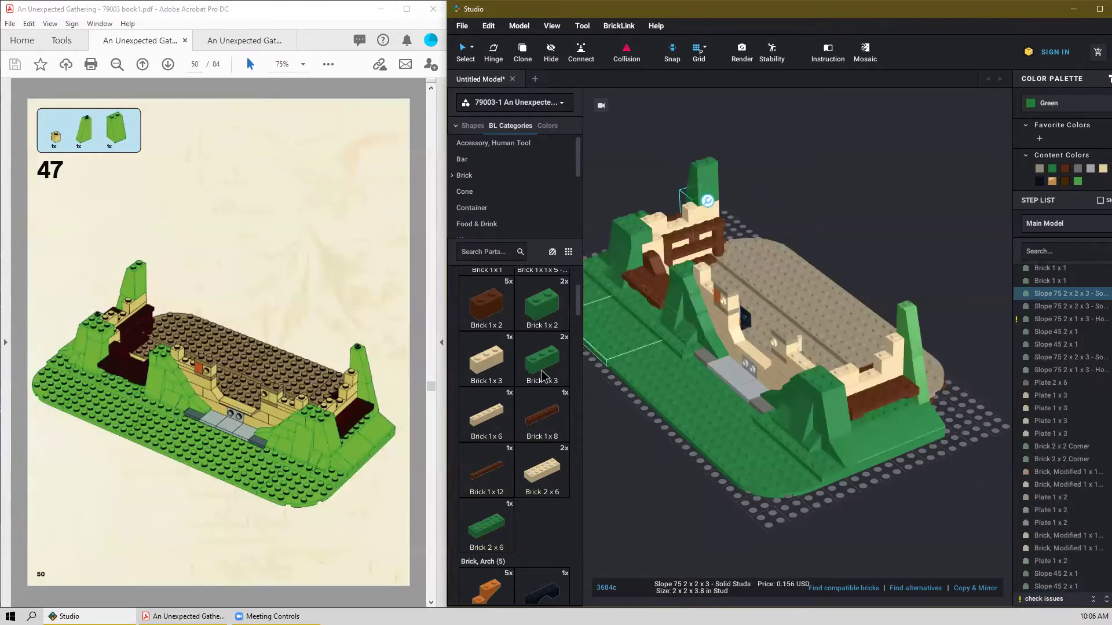
right_click_drag(753, 406, 889, 464)
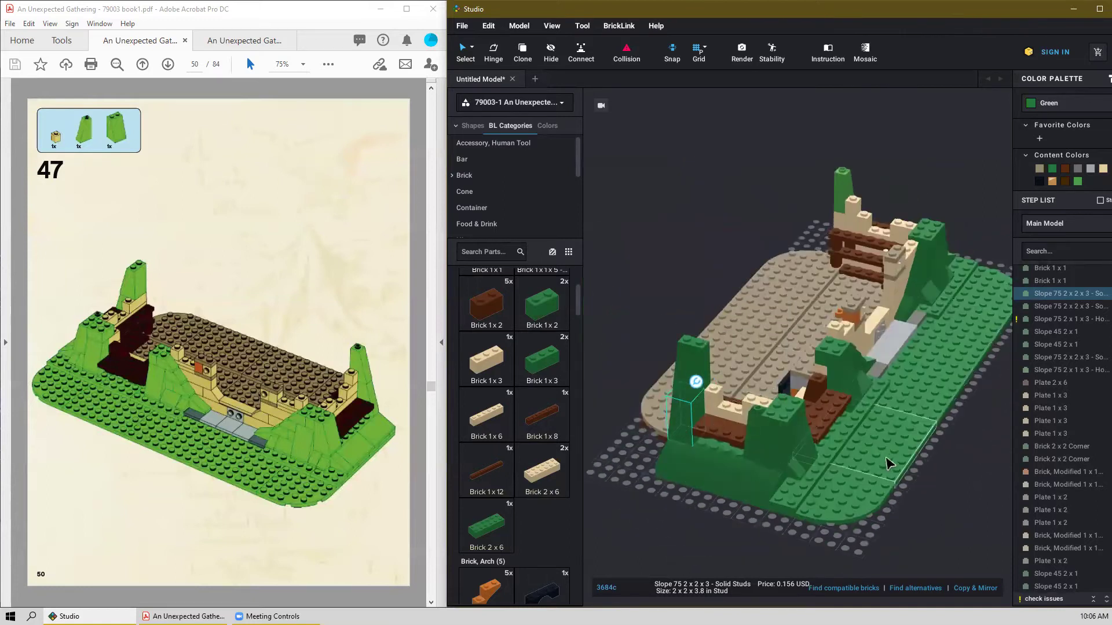
key("Escape")
right_click_drag(957, 502, 923, 494)
Bring up step 48 of the instructions and assemble an arched green Window 1 x 2 x 2 2/3 with its black lattice pane in front of the model.
scroll(496, 351, "down", 2)
scroll(496, 351, "down", 12)
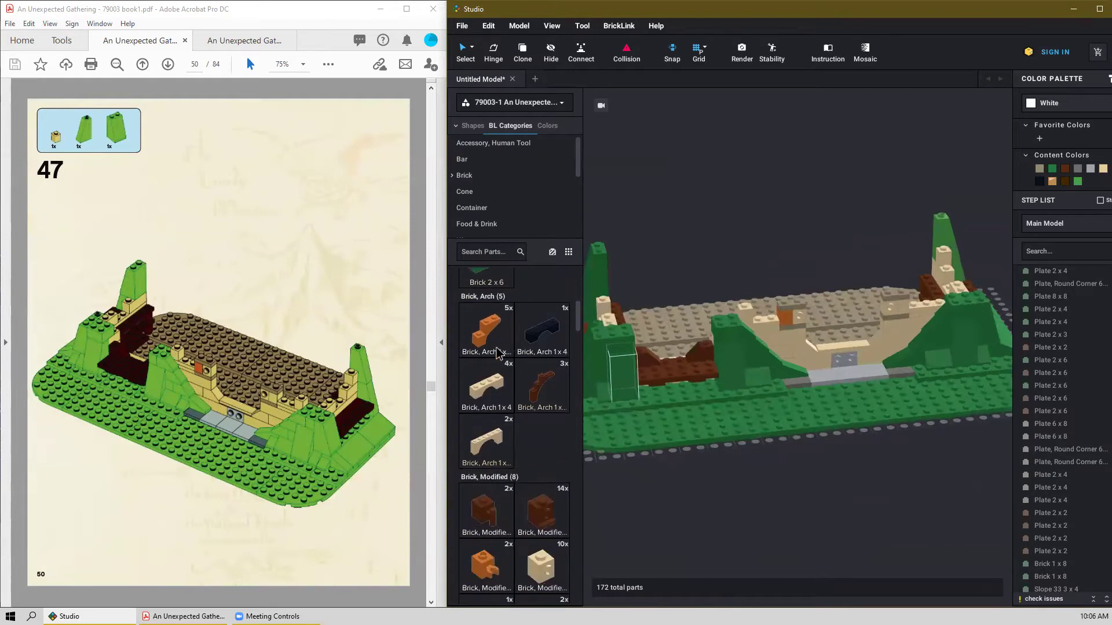
scroll(544, 519, "down", 12)
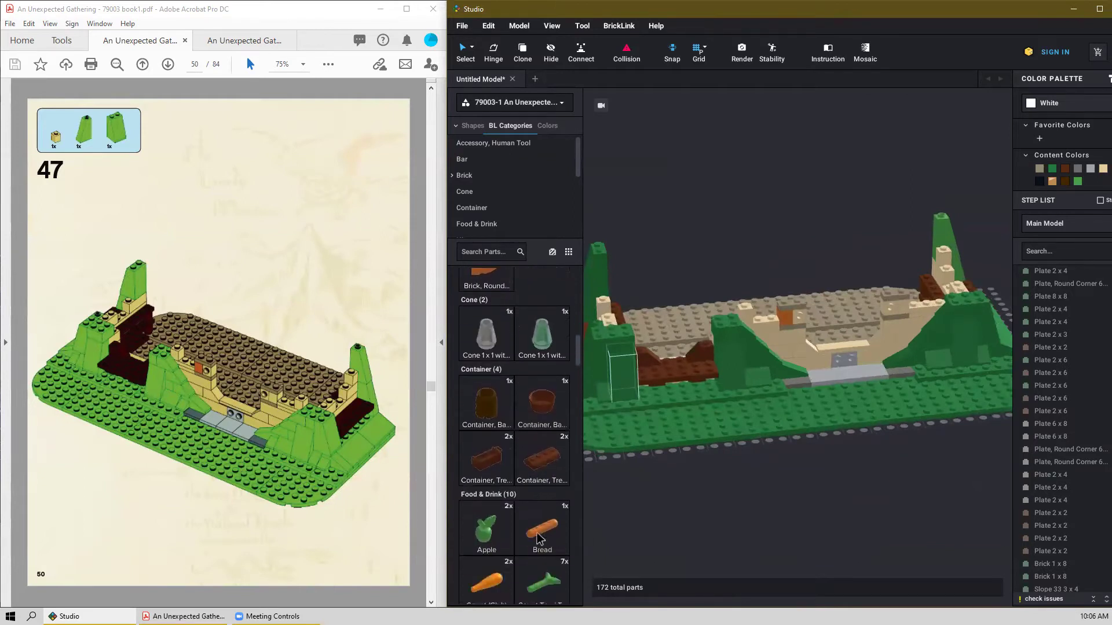
scroll(524, 526, "down", 1)
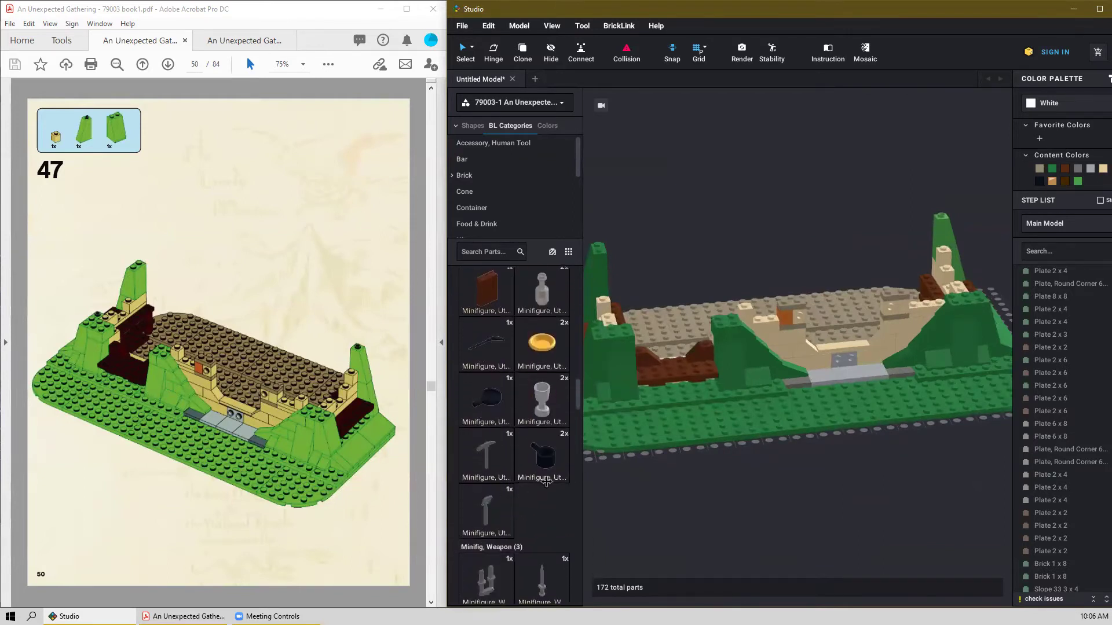
scroll(235, 377, "down", 1)
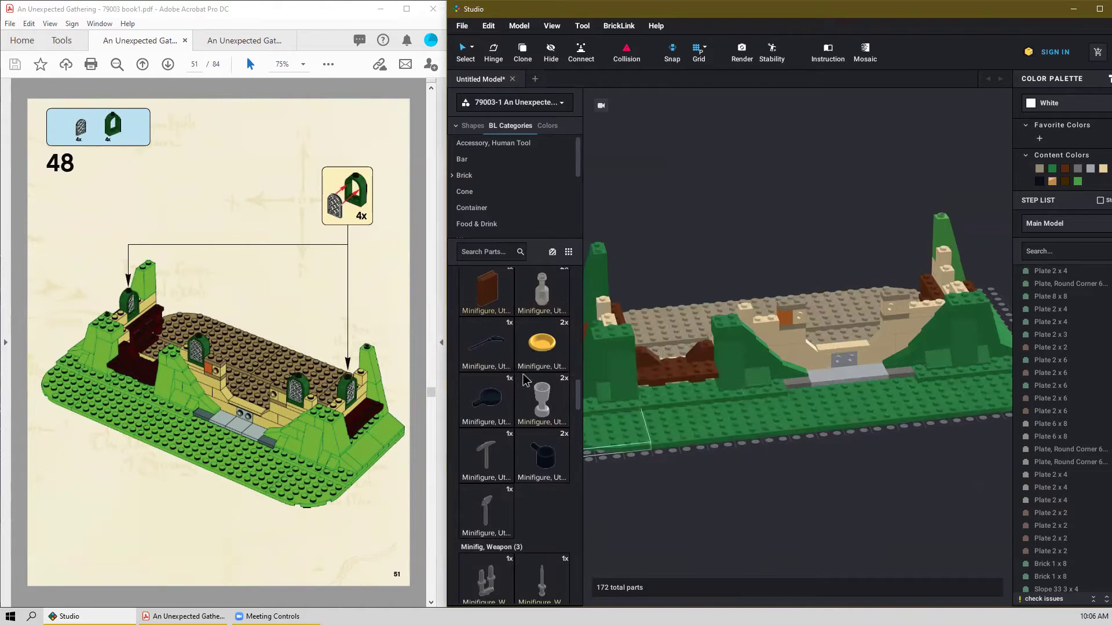
scroll(523, 379, "down", 3)
scroll(524, 381, "down", 10)
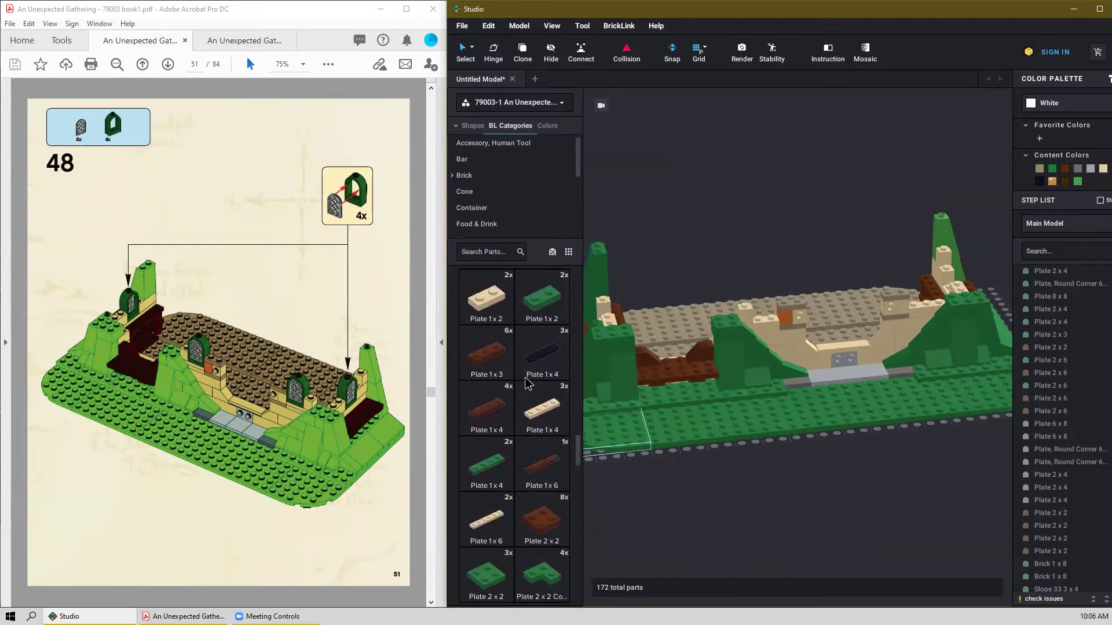
scroll(528, 386, "down", 10)
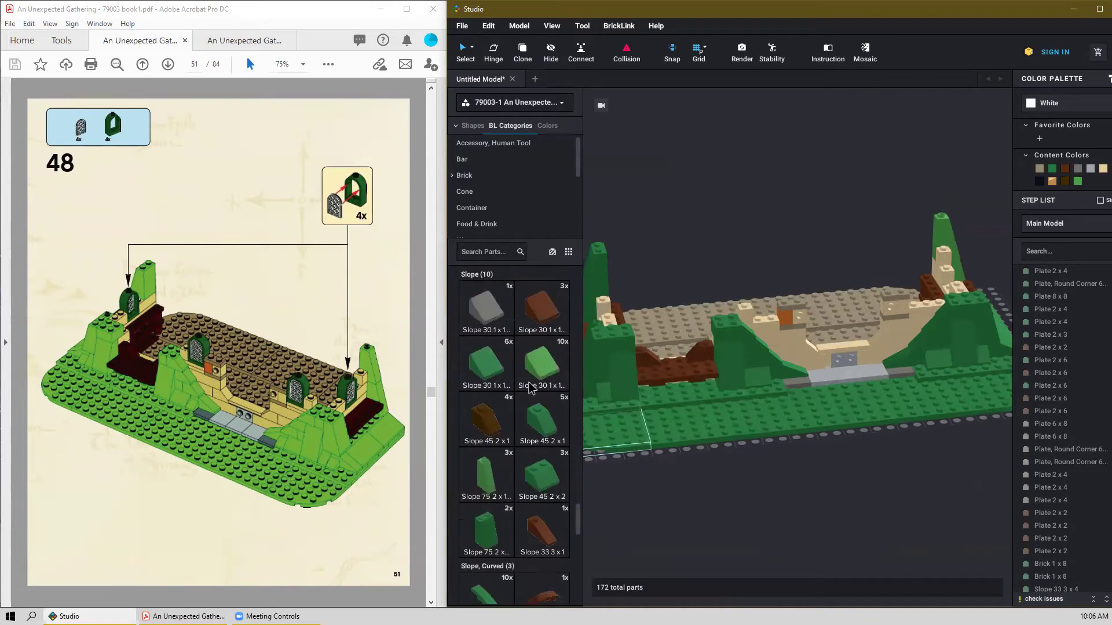
scroll(530, 391, "down", 10)
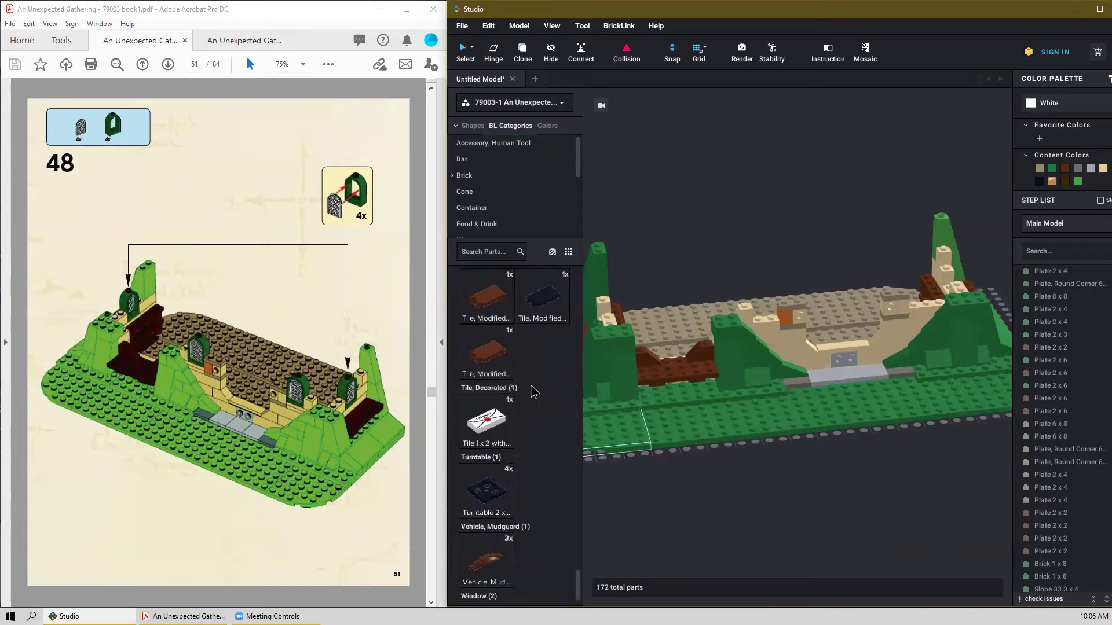
left_click_drag(546, 582, 788, 458)
left_click(784, 454)
key("Escape")
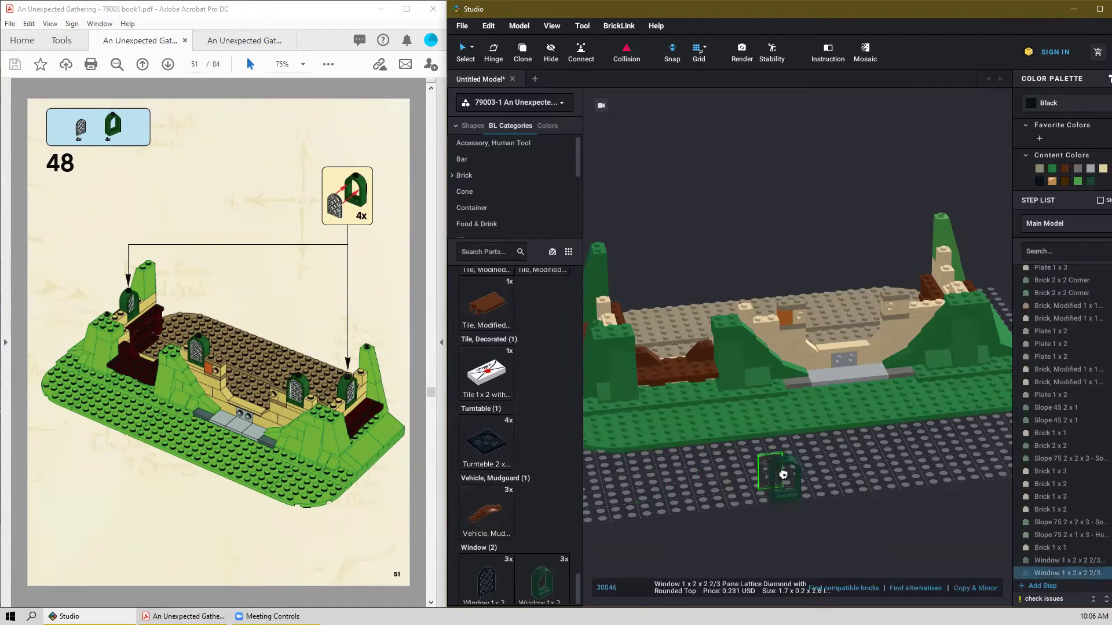
left_click(792, 478)
key("Escape")
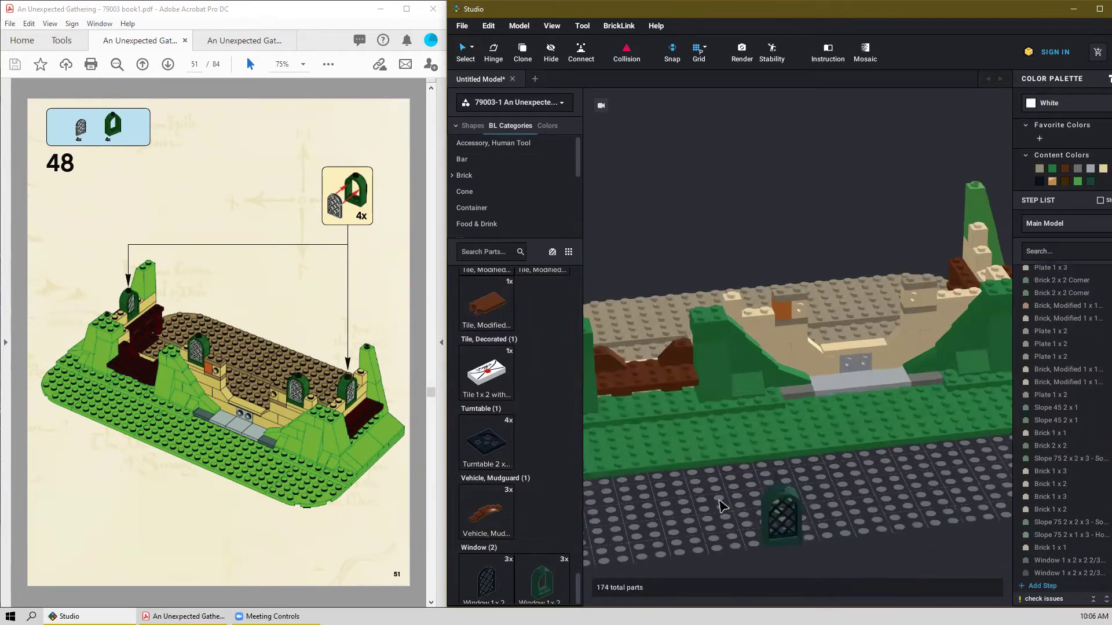
Group the arched window frame and its lattice pane into a submodel named Window.
right_click_drag(758, 513, 848, 496)
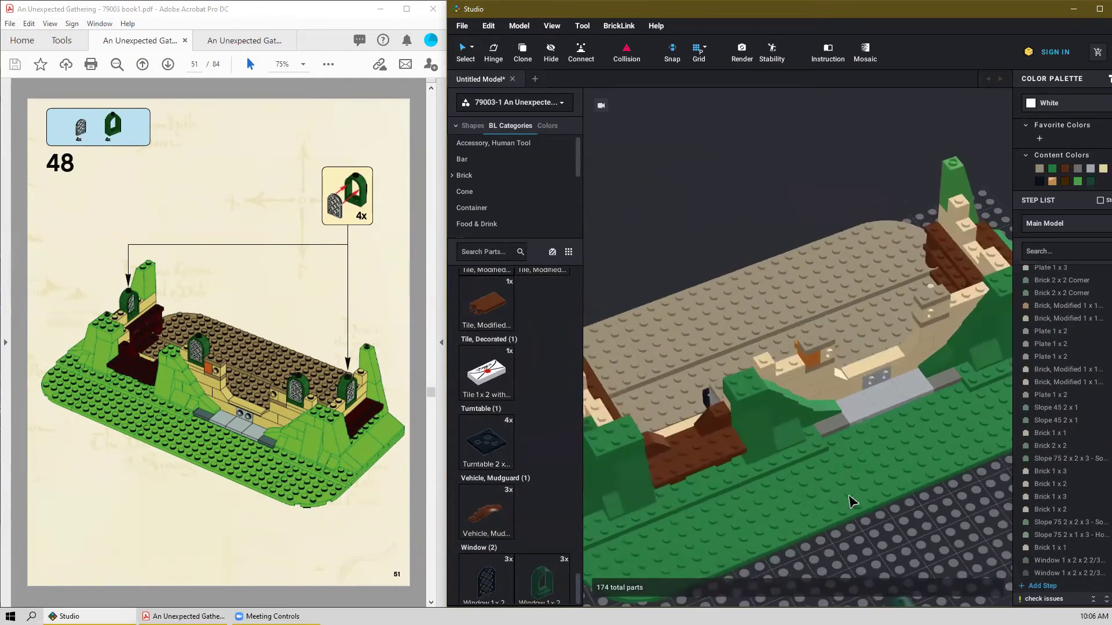
left_click_drag(890, 523, 884, 402)
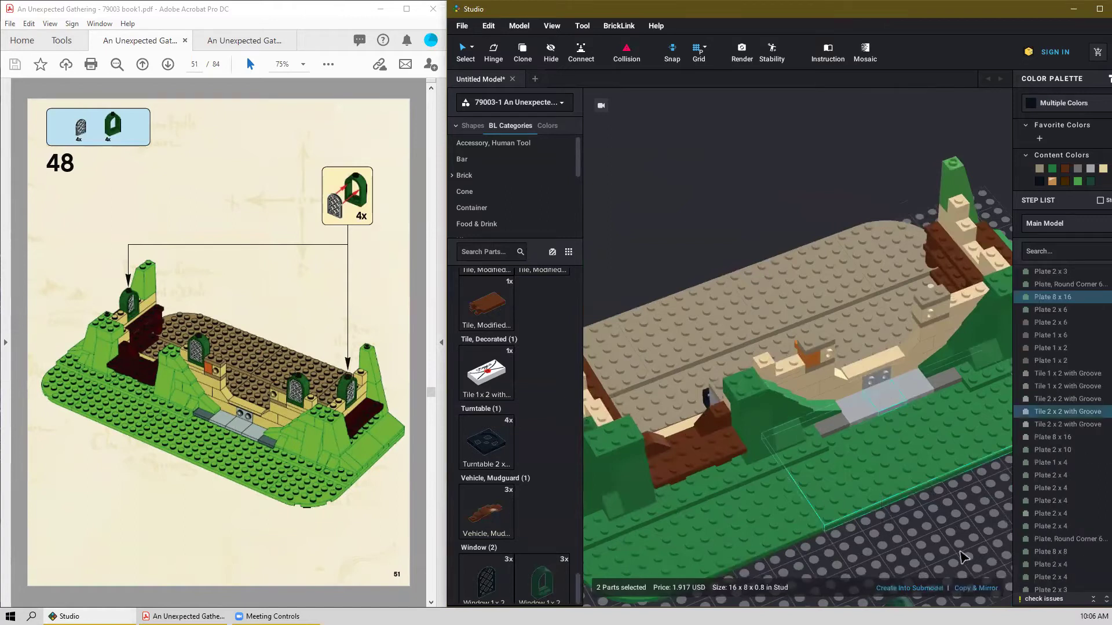
left_click(961, 552)
middle_click_drag(957, 544, 927, 426)
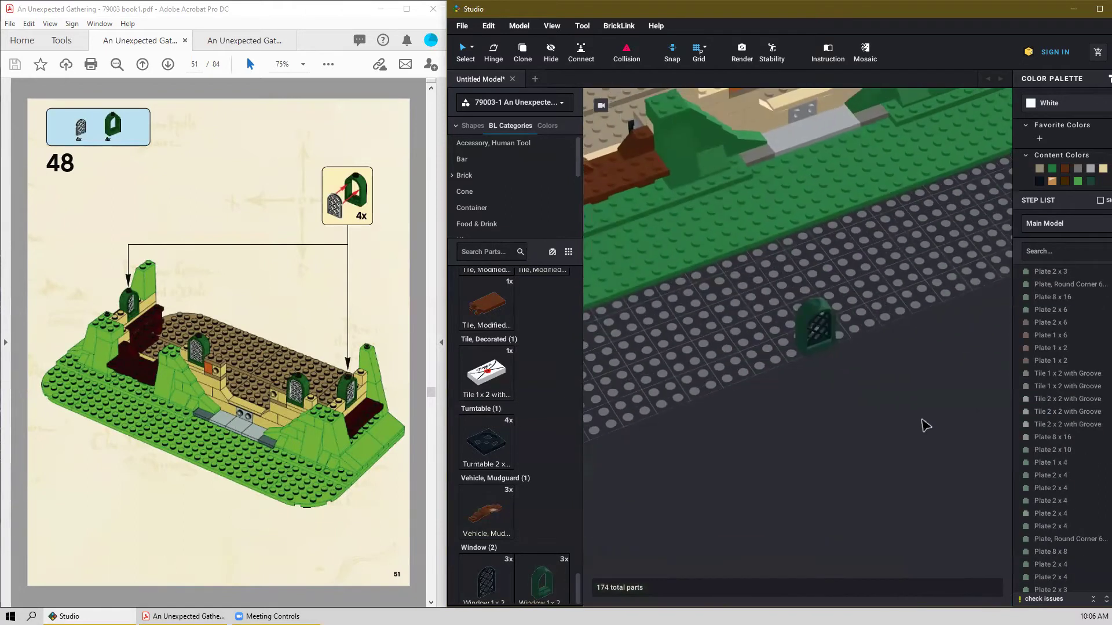
left_click_drag(885, 293, 769, 380)
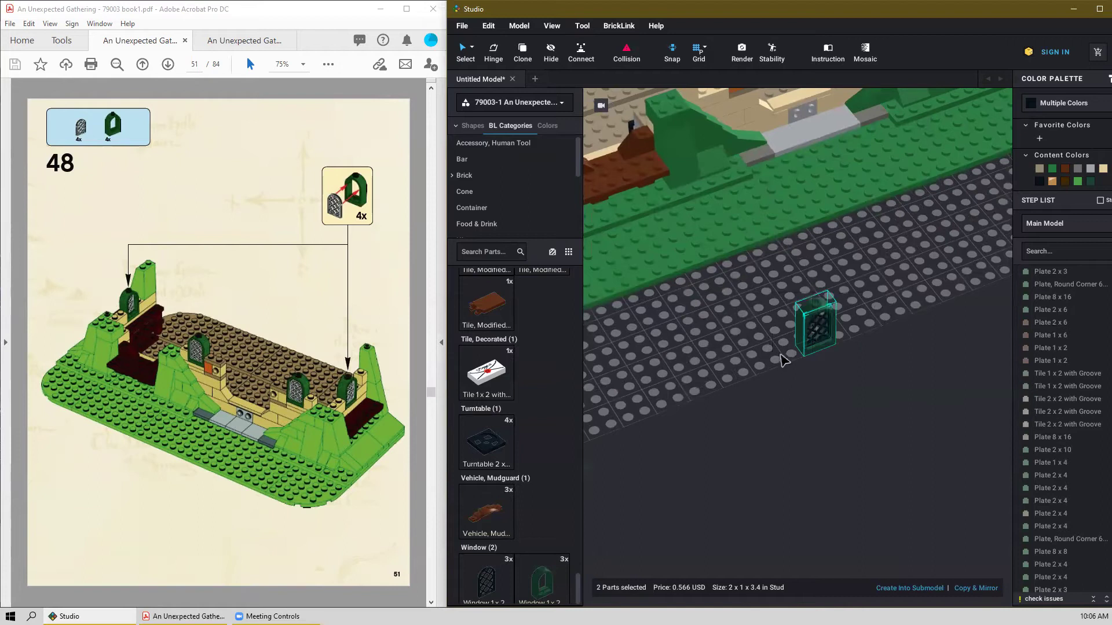
right_click(814, 337)
mouse_move(871, 427)
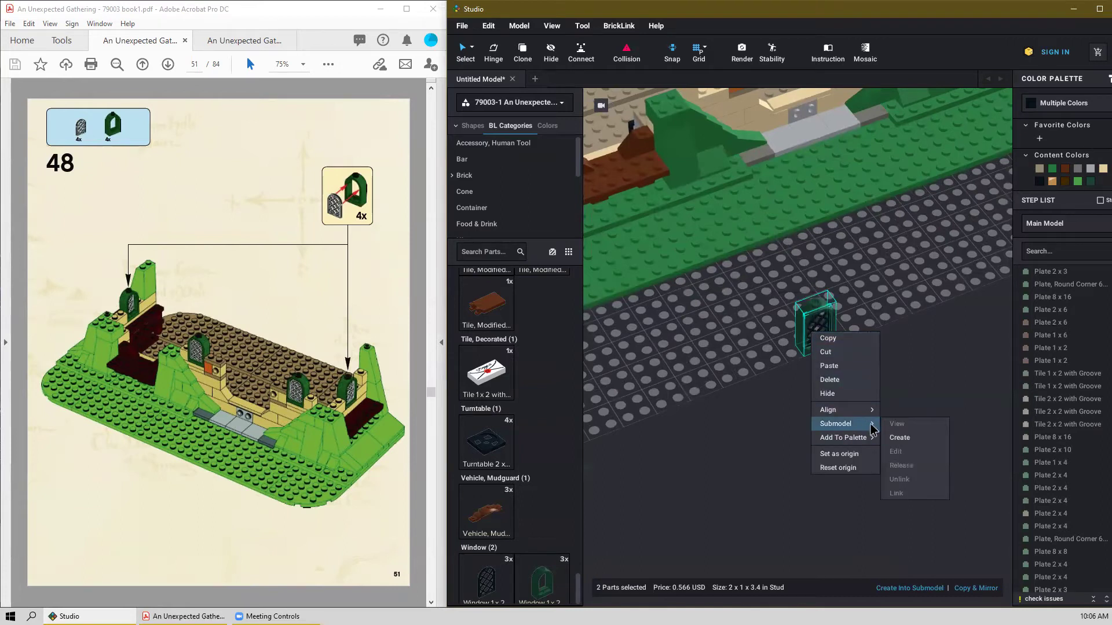
left_click(911, 588)
type("Window")
key("Return")
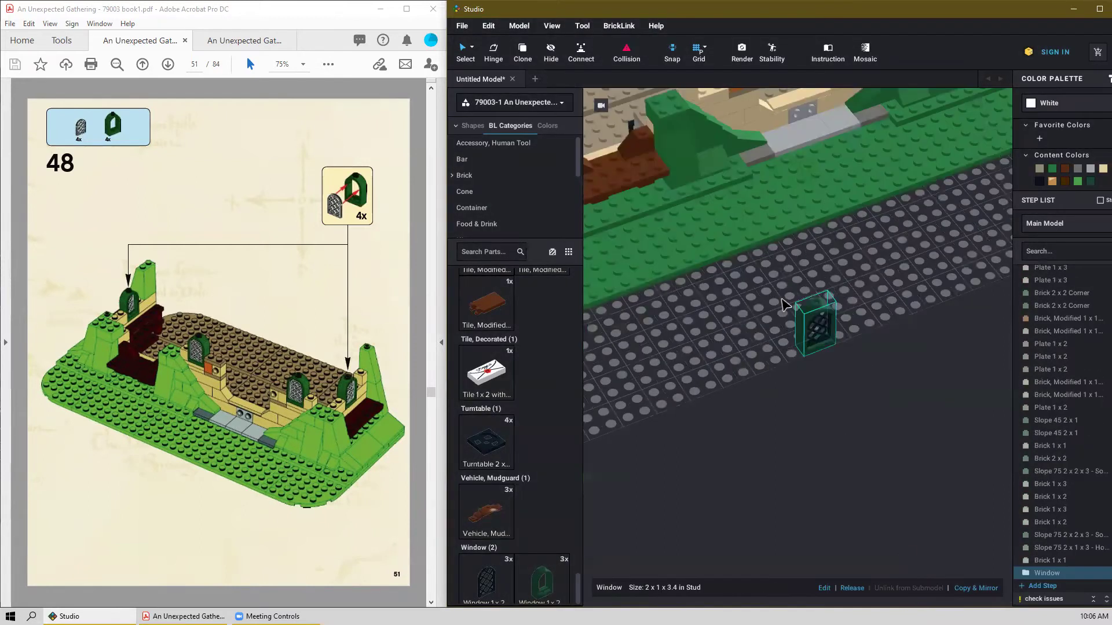
Move the Window submodel onto the tan doorway wall, between the green mound and the orange brick.
scroll(786, 305, "down", 3)
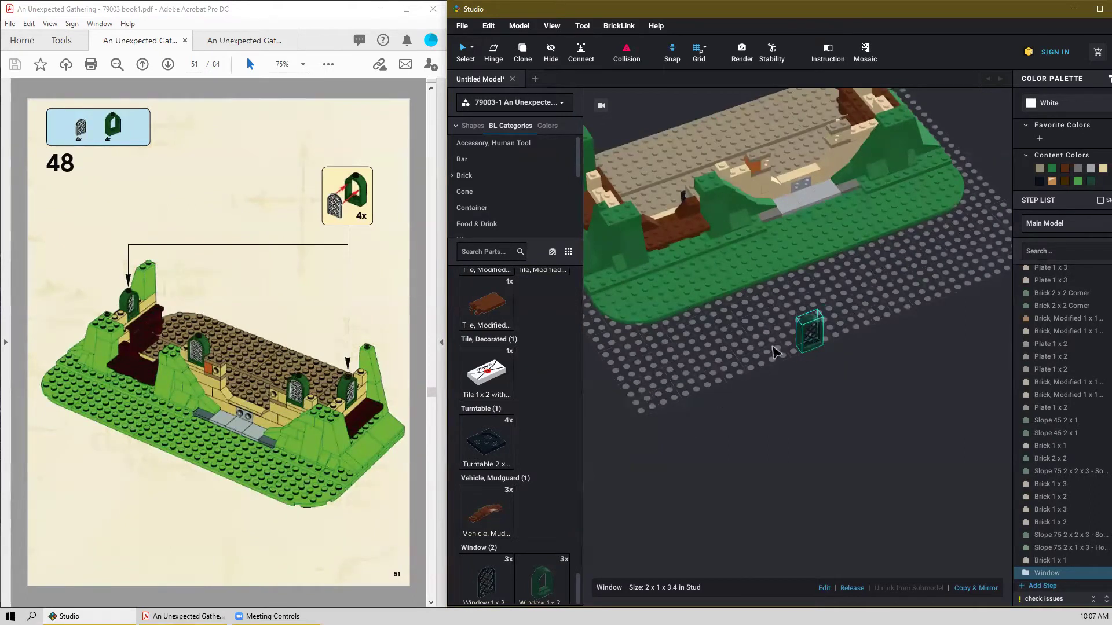
left_click_drag(782, 259, 761, 279)
scroll(734, 176, "up", 3)
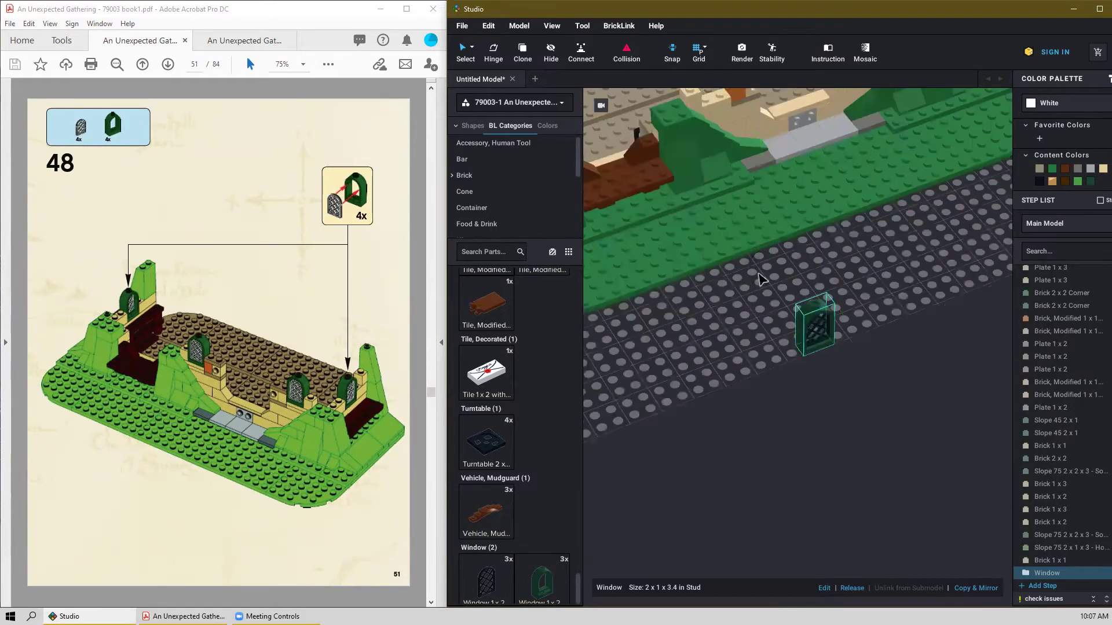
middle_click_drag(760, 359, 768, 365)
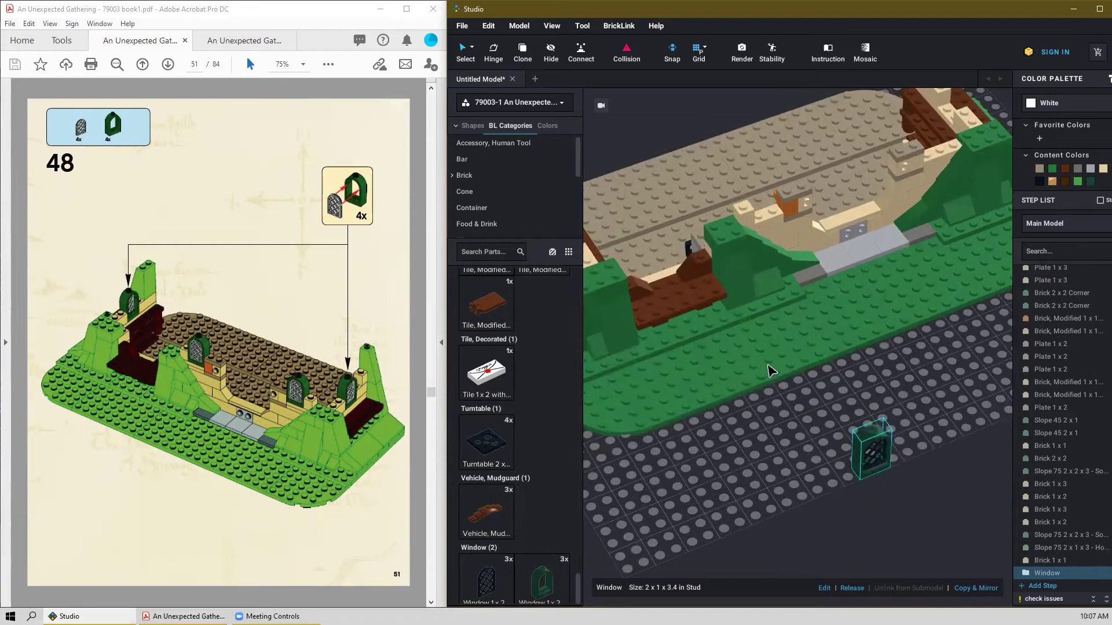
left_click_drag(873, 475, 770, 222)
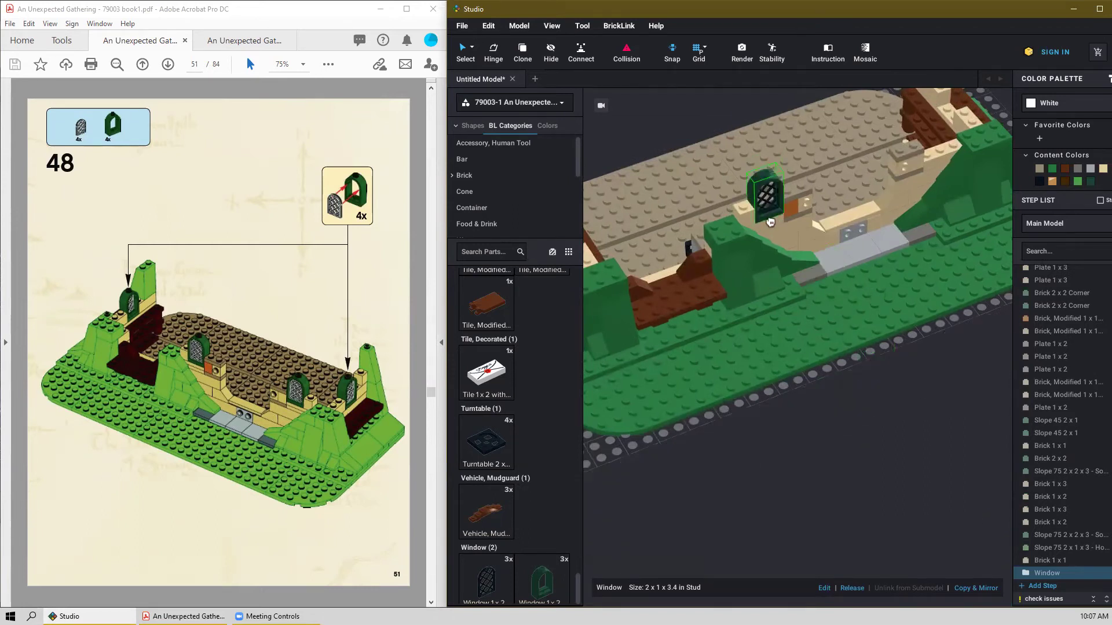
left_click(806, 472)
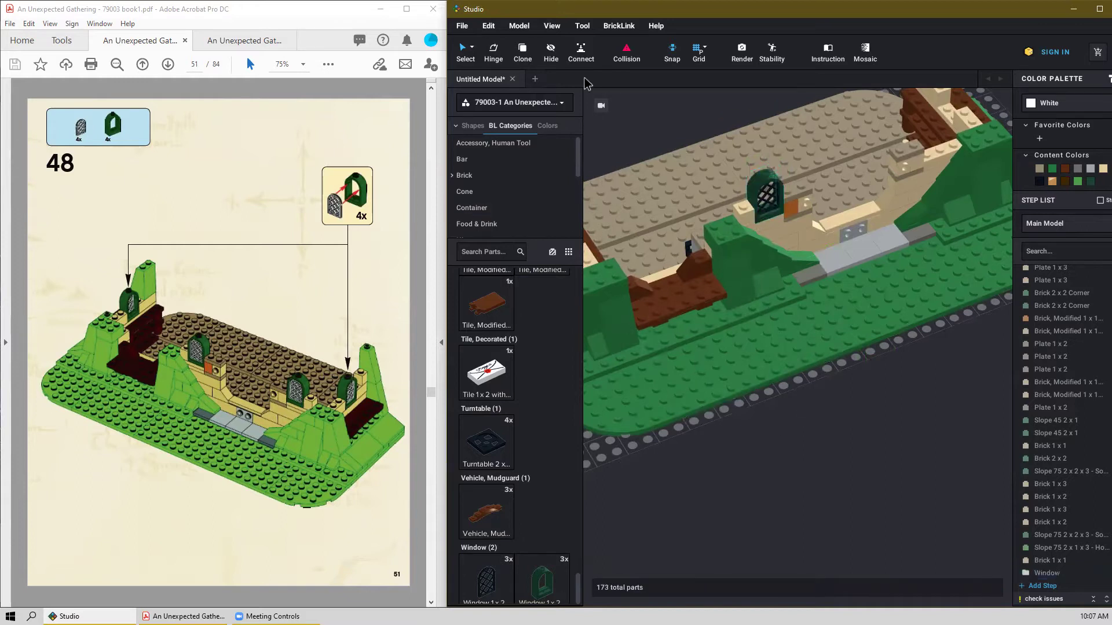
Clone the Window submodel onto the far end of the tan front wall and, turned sideways, onto the adjoining end wall.
left_click(771, 215)
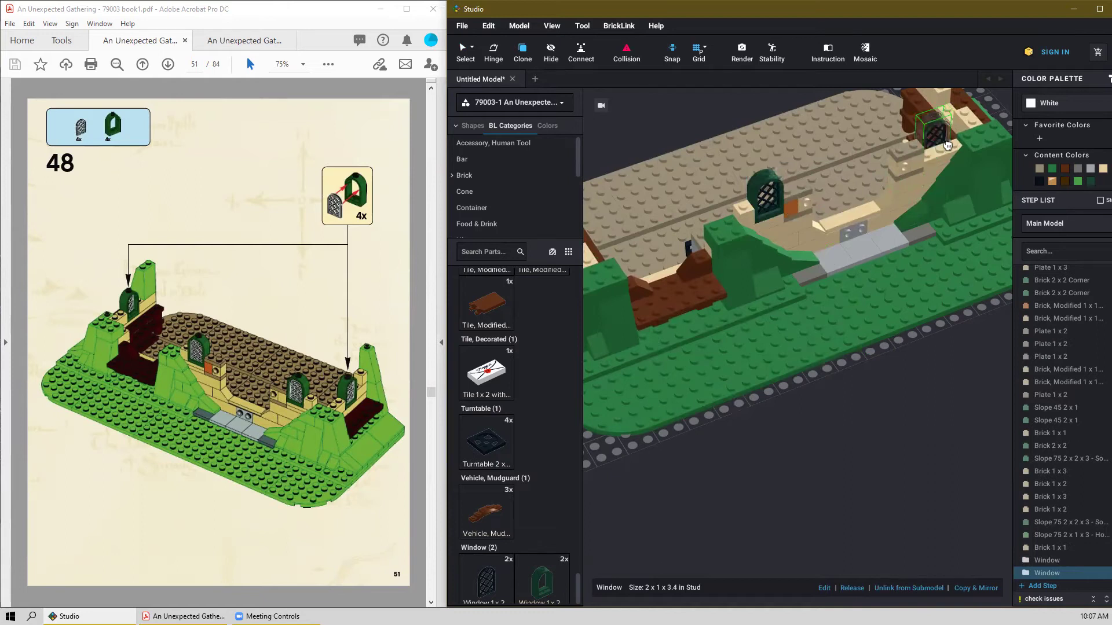
left_click(918, 140)
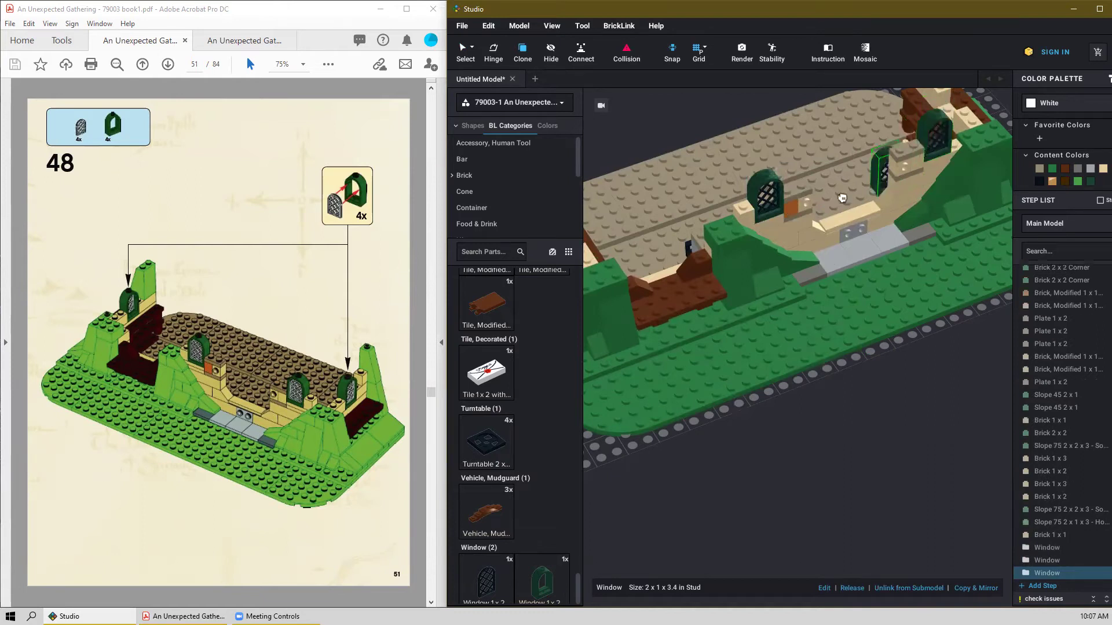
right_click_drag(833, 271, 770, 268)
key("Right")
key("Right")
key("Right")
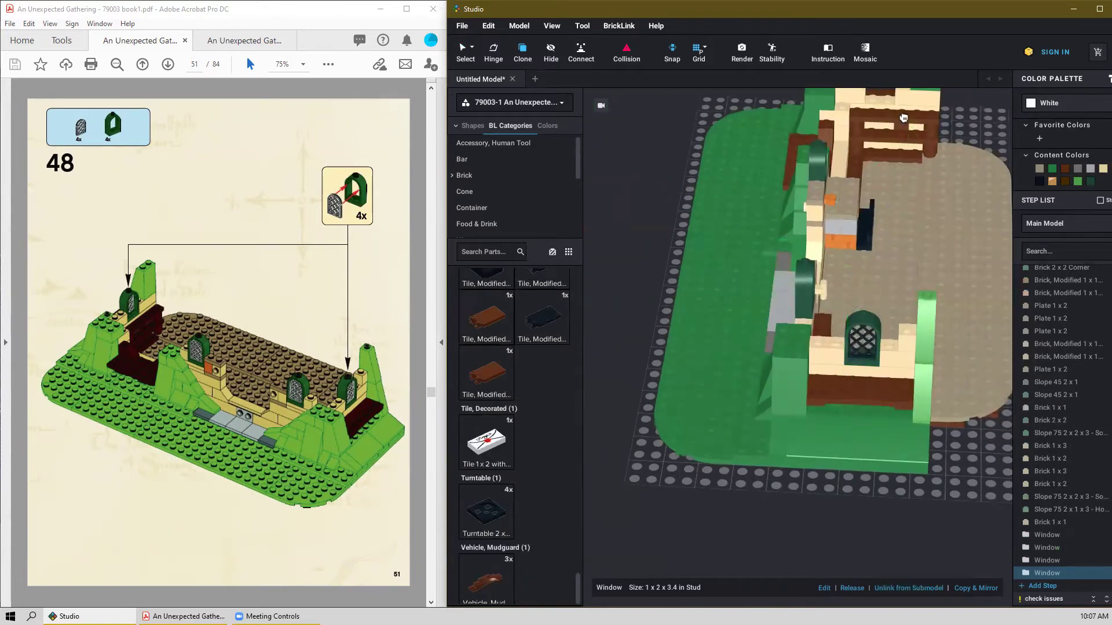
Clone another sideways Window submodel onto the tan wall at the opposite end, beside the tall green slope.
right_click_drag(890, 177, 808, 271)
left_click_drag(801, 317, 829, 341)
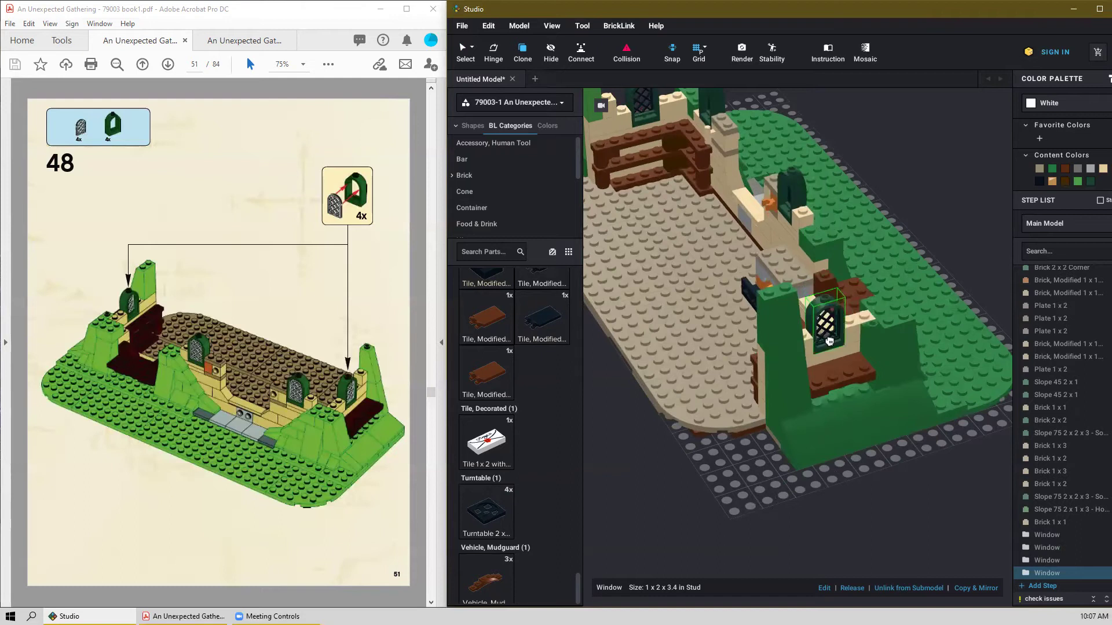
left_click(829, 342)
key("Escape")
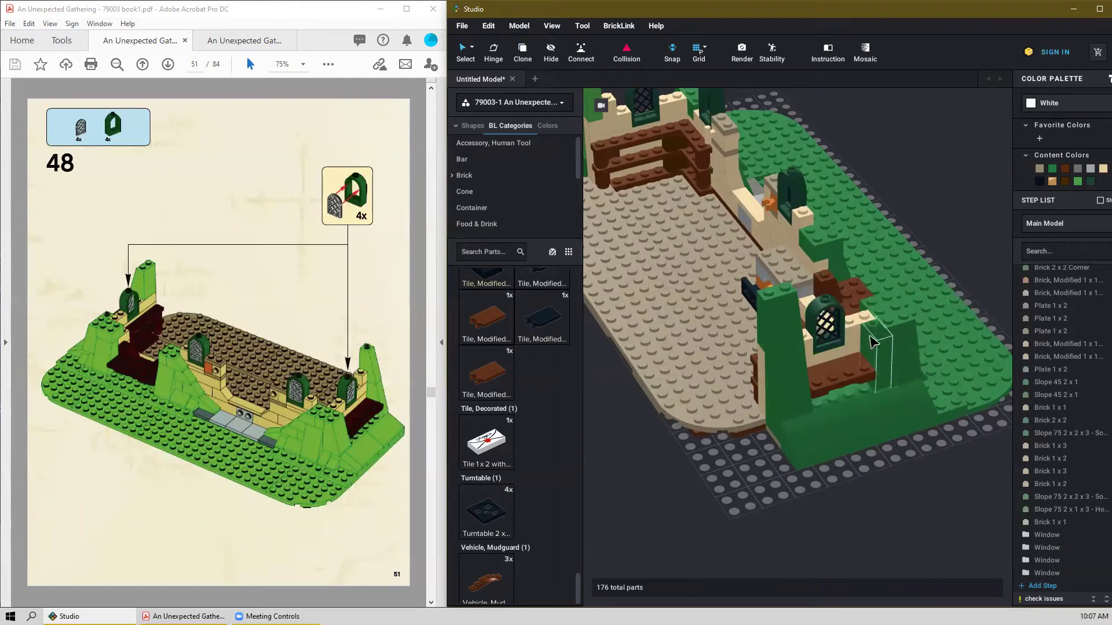
Examine the placement and orientation of the four Window submodels against step 48 of the instructions.
right_click_drag(857, 364, 782, 376)
scroll(782, 377, "up", 3)
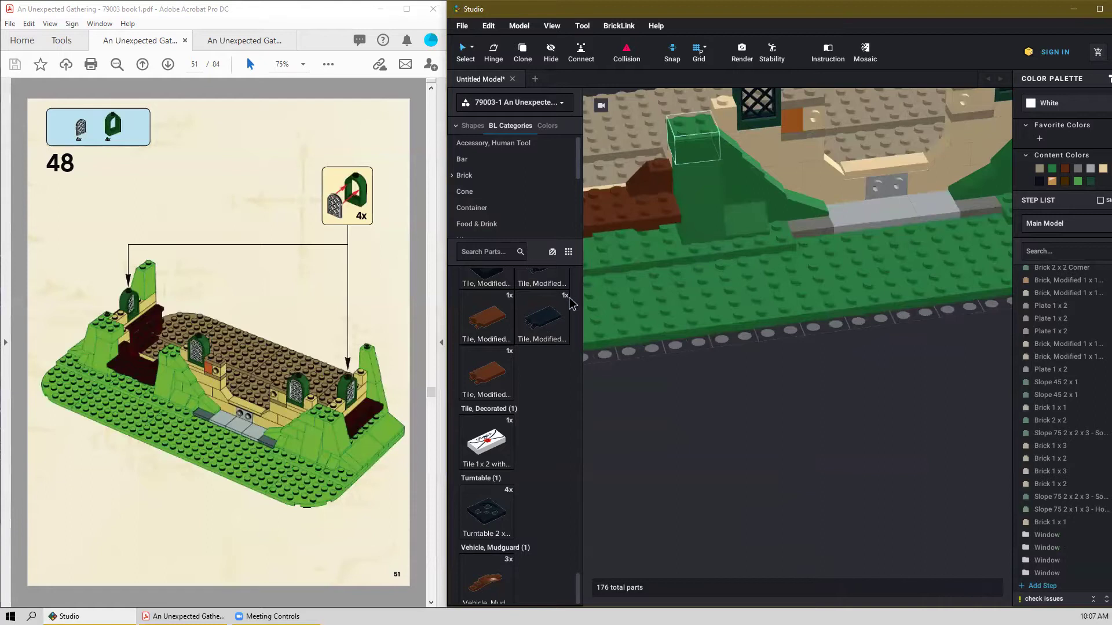
right_click_drag(798, 391, 798, 410)
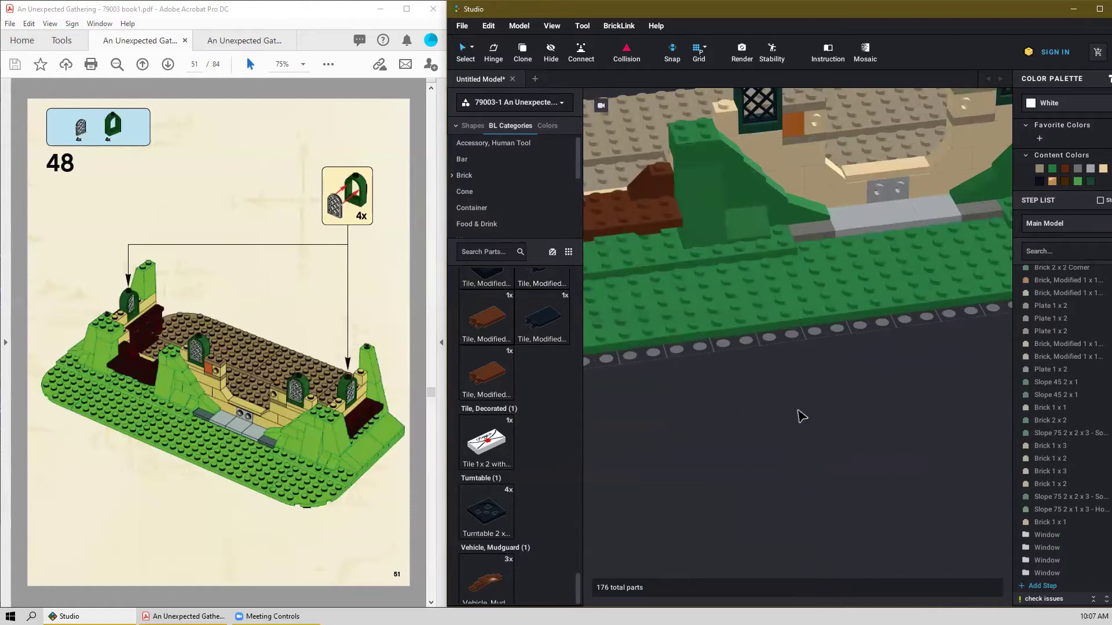
left_click(762, 220)
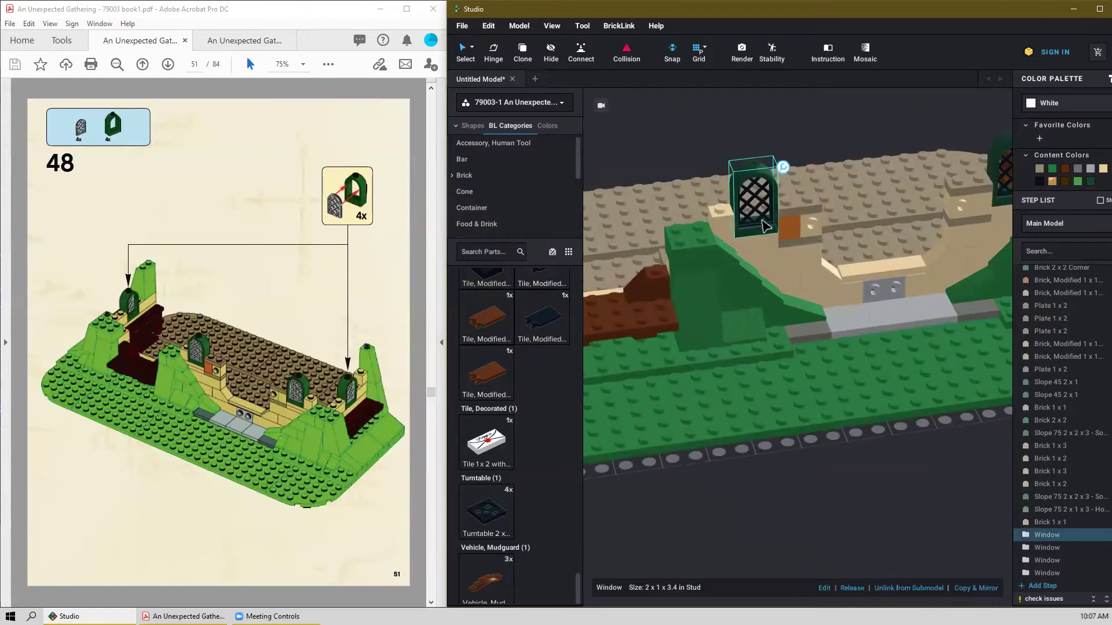
right_click_drag(762, 221, 987, 314)
left_click(951, 293)
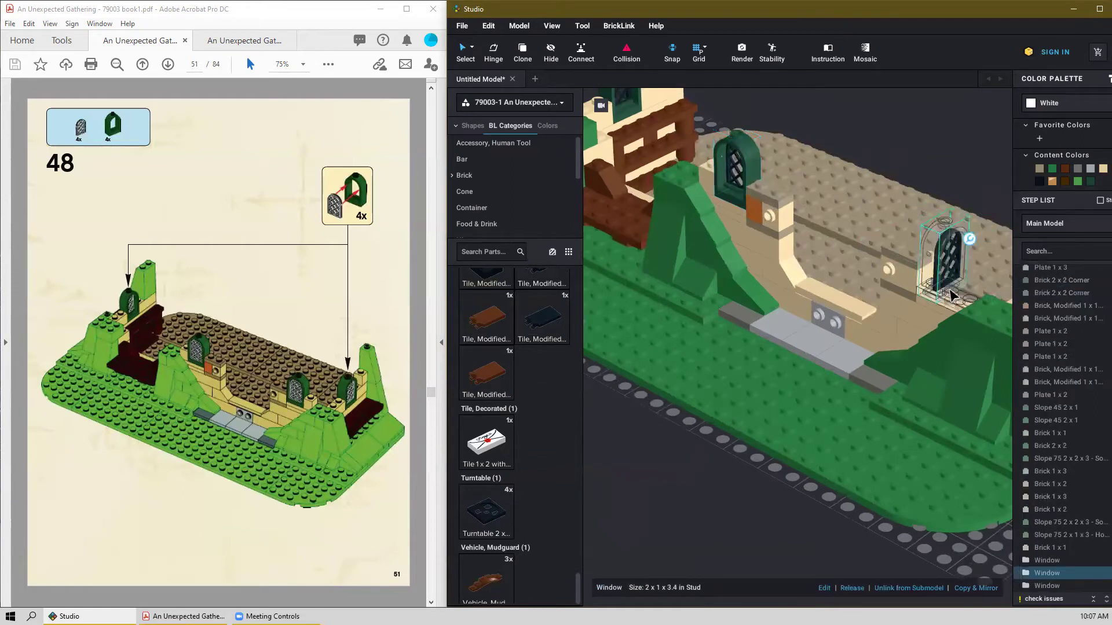
scroll(948, 298, "down", 3)
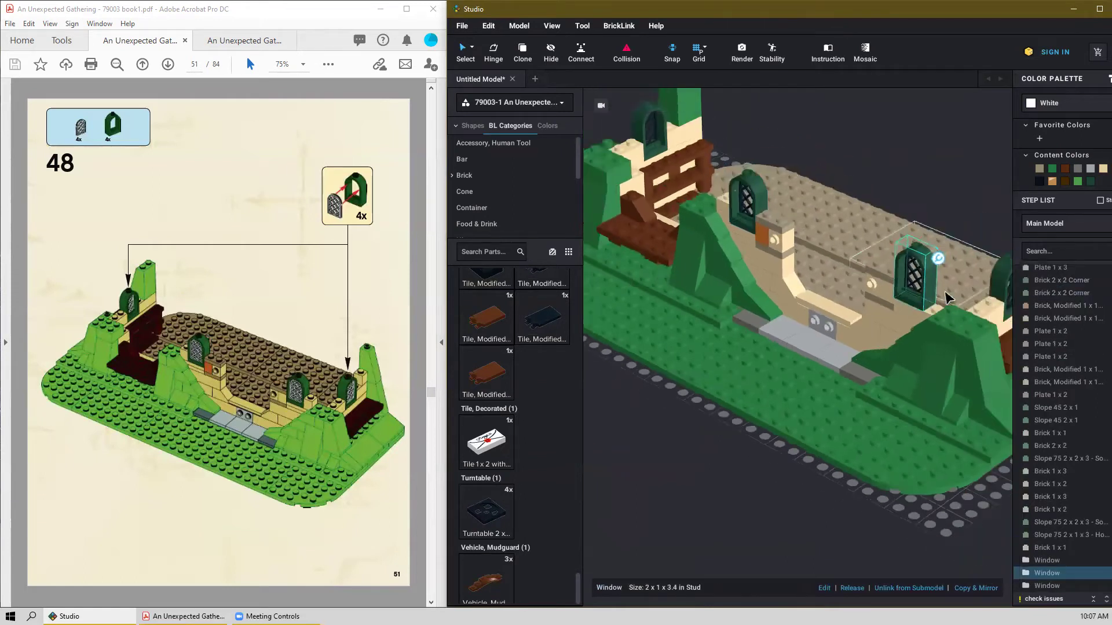
scroll(948, 298, "up", 1)
left_click(995, 294)
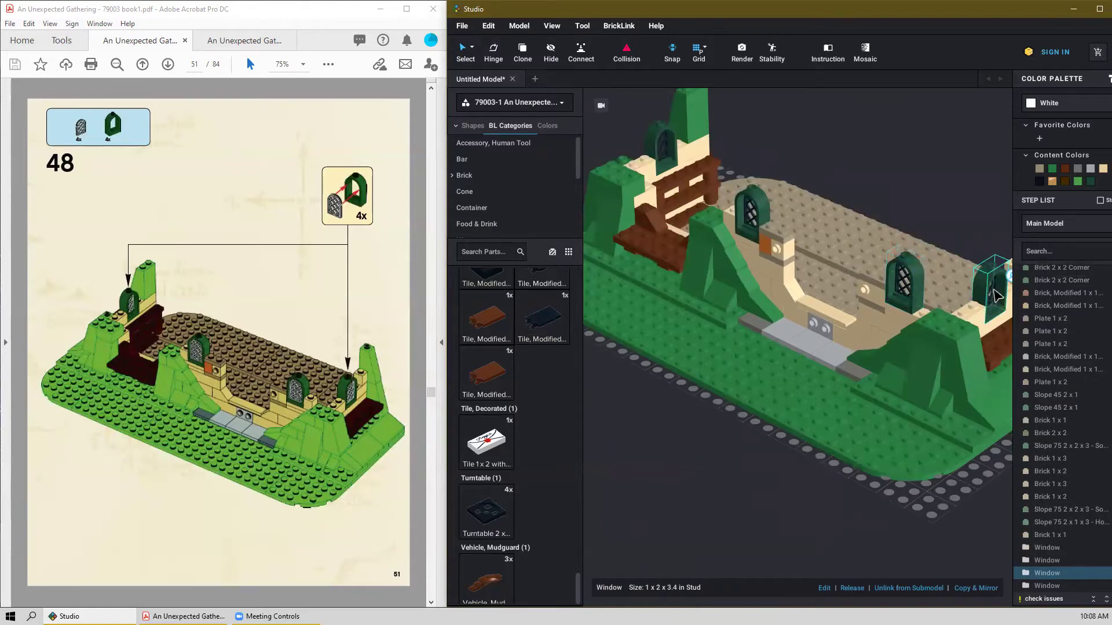
left_click(663, 155)
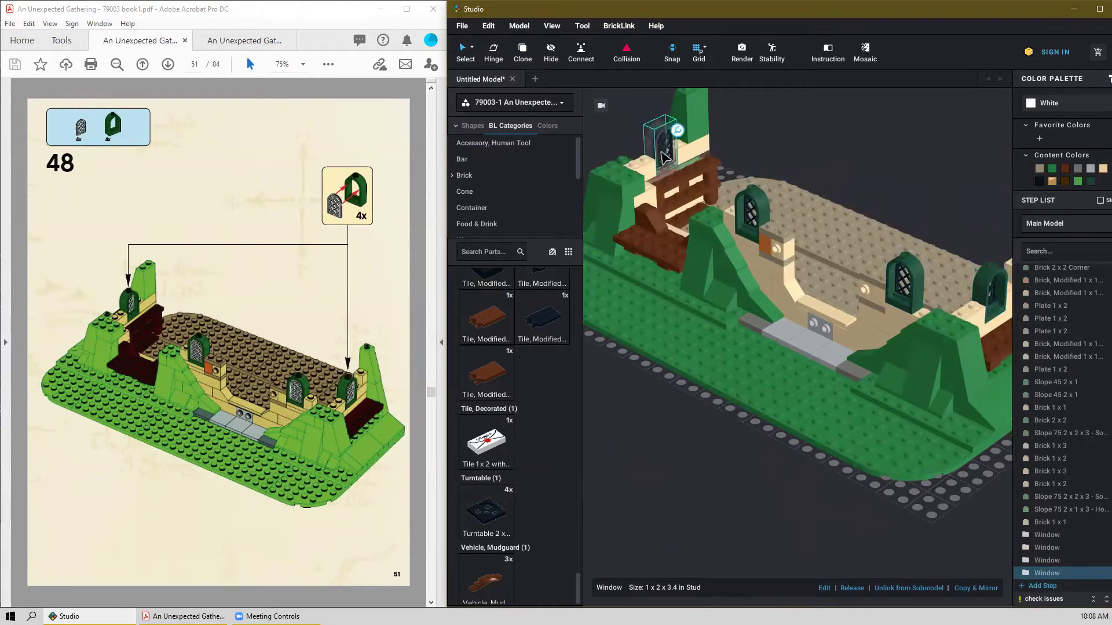
key("Escape")
mouse_move(747, 460)
right_mouse_down()
mouse_move(701, 449)
mouse_move(638, 462)
mouse_move(728, 447)
mouse_move(784, 451)
mouse_move(683, 439)
mouse_move(747, 458)
right_mouse_up()
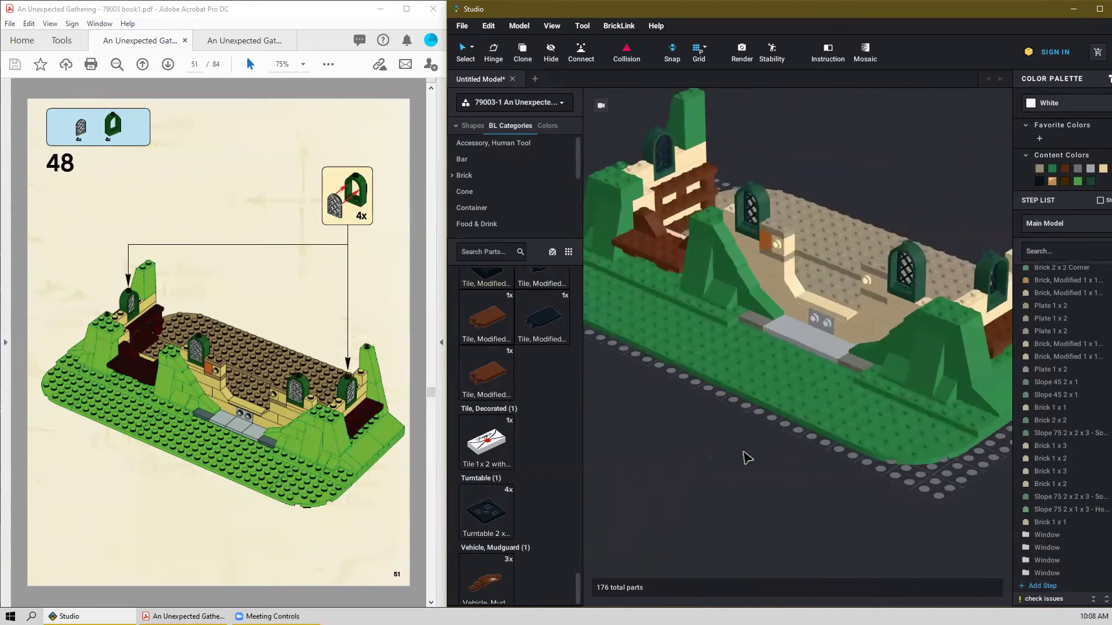
Copy the tan Brick 1 x 1 beside the first front window onto the wall between the second front window and the large green mound.
scroll(952, 326, "up", 2)
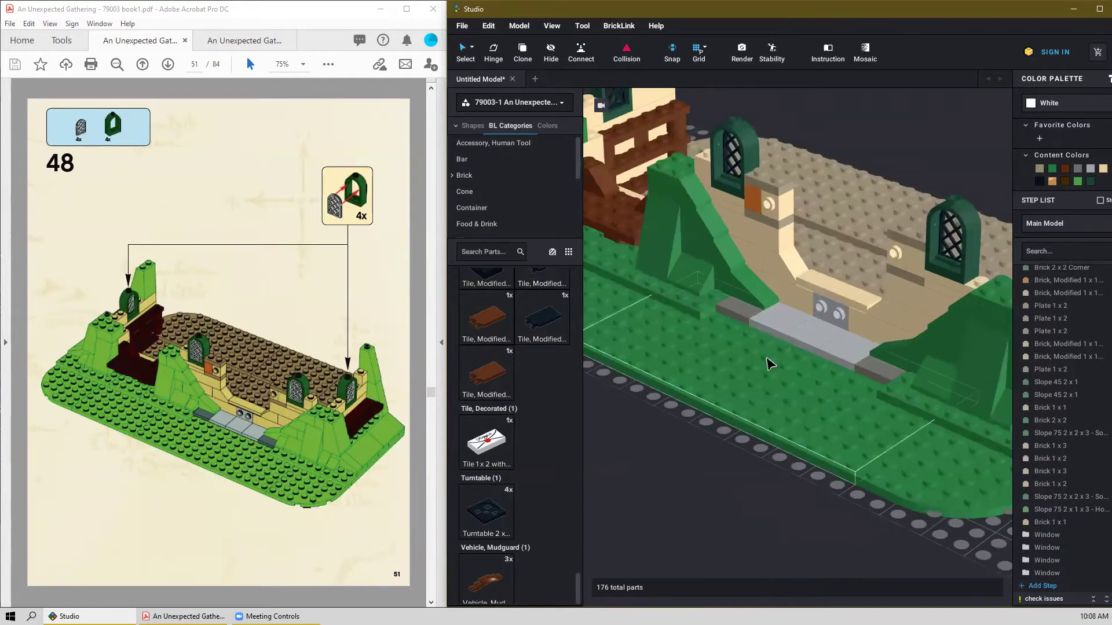
middle_click_drag(901, 418, 861, 437)
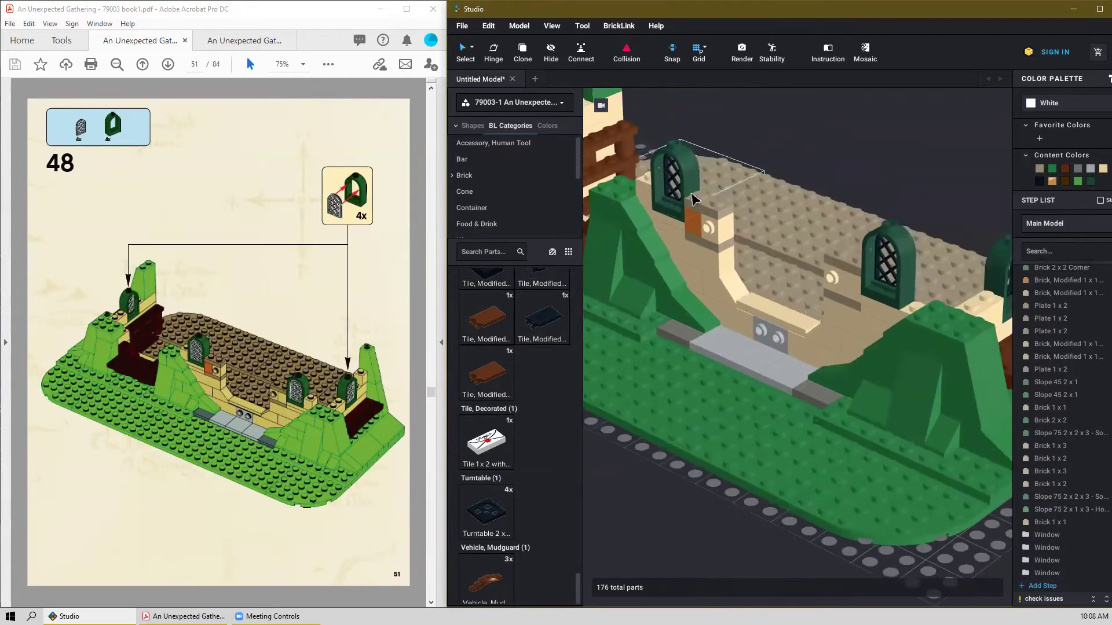
left_click(643, 199)
key("ctrl+c")
key("ctrl+v")
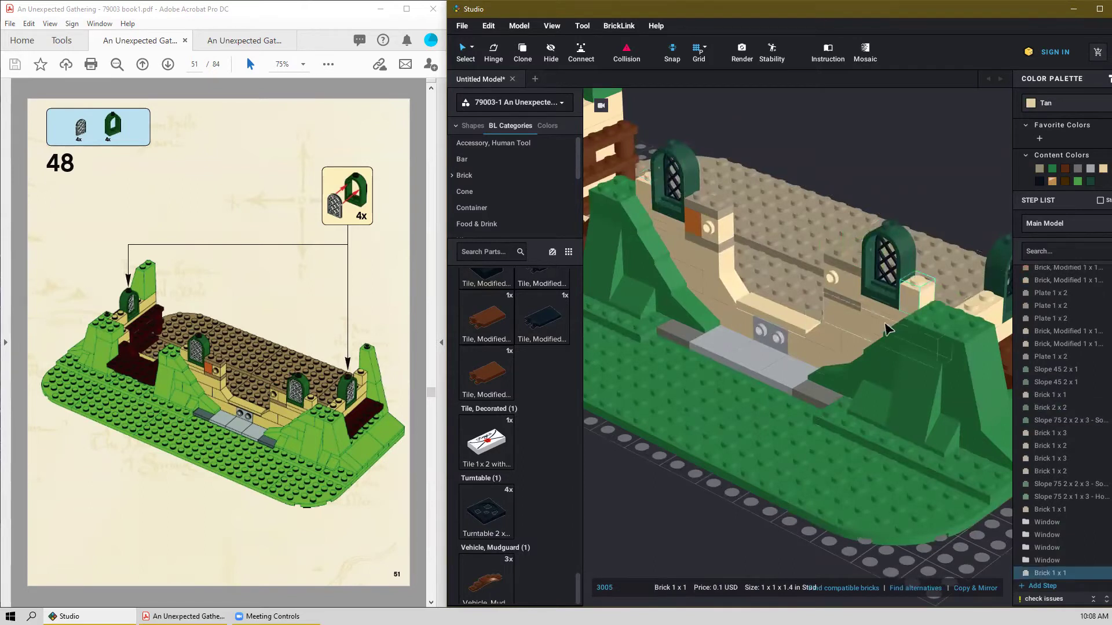
scroll(888, 329, "down", 4)
left_click(787, 500)
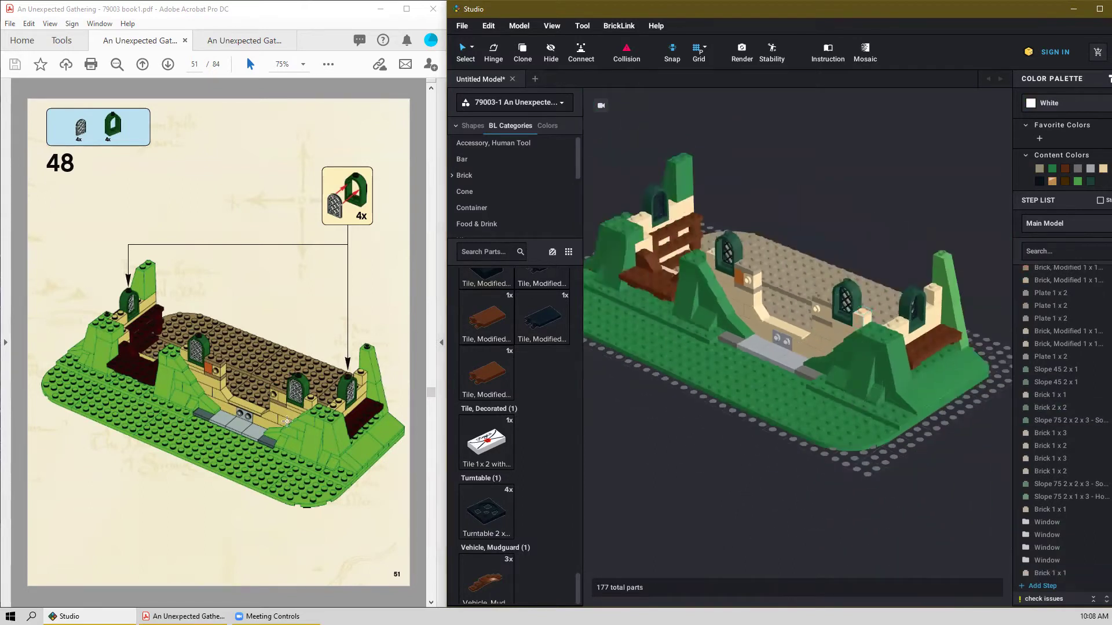
Bring up step 49 of the instructions and place two tan Brick, Modified 1 x 1 with Stud on 1 Side in front of the model.
scroll(287, 421, "down", 2)
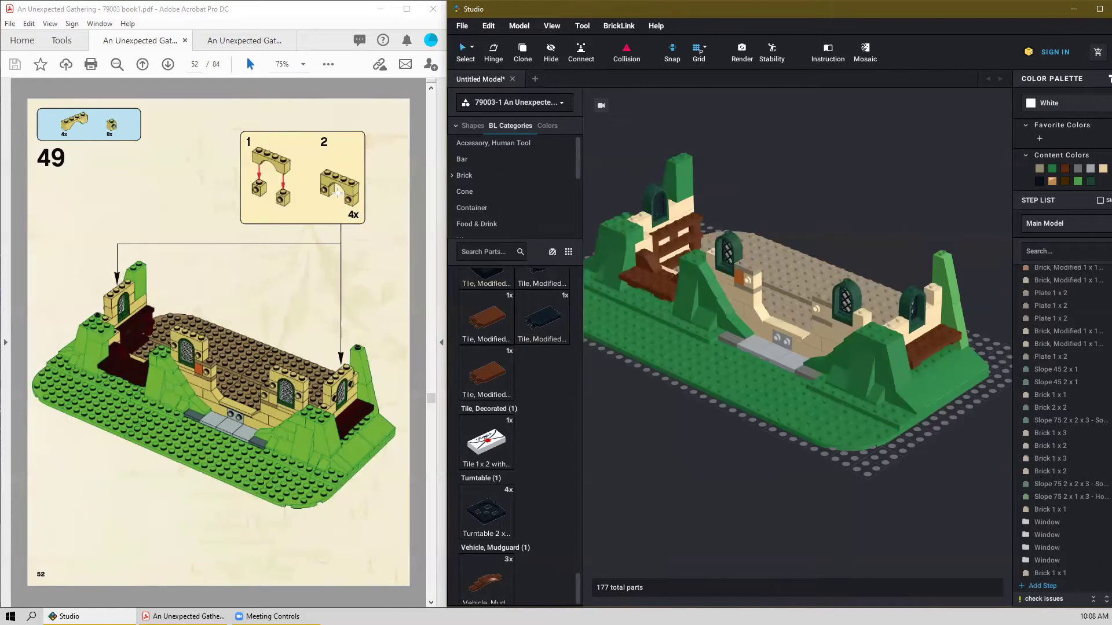
scroll(487, 339, "up", 10)
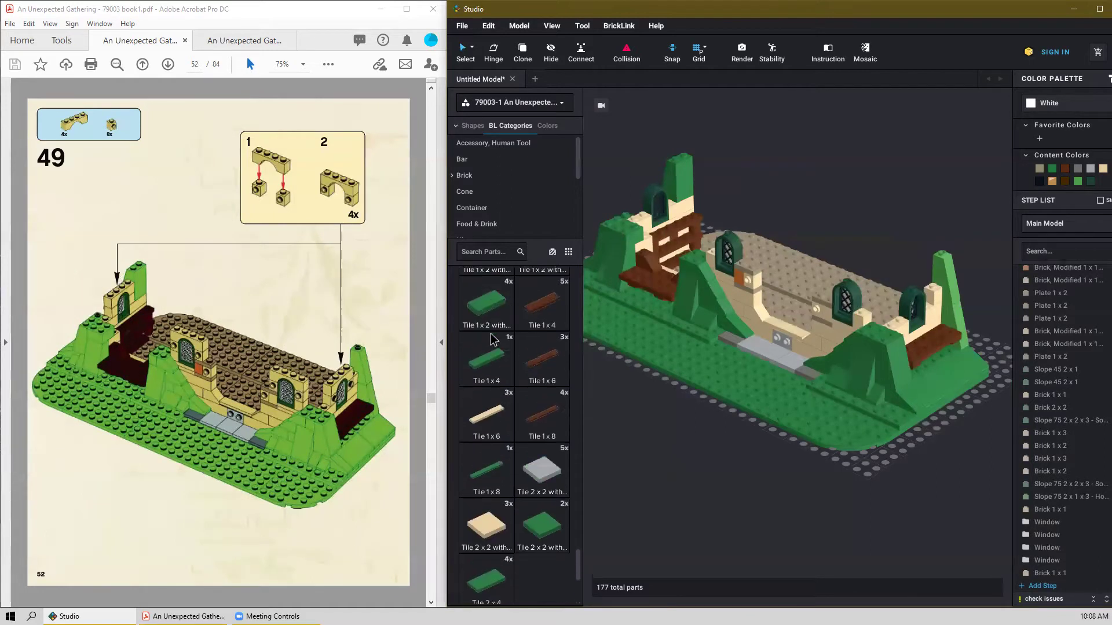
scroll(486, 340, "up", 8)
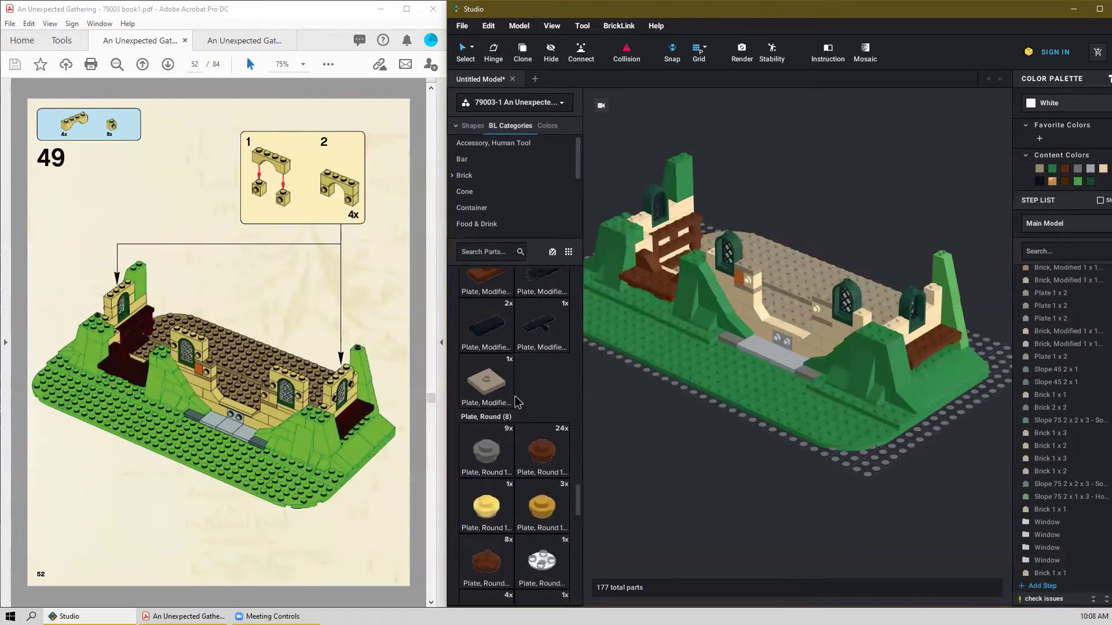
left_click_drag(577, 499, 586, 320)
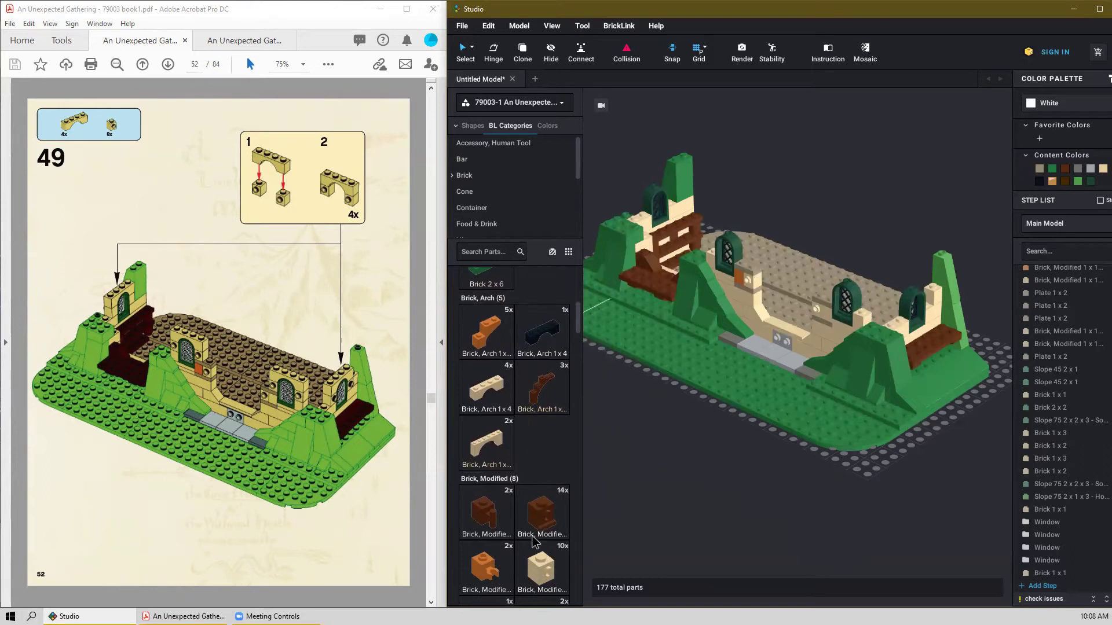
left_click(541, 566)
left_click(689, 450)
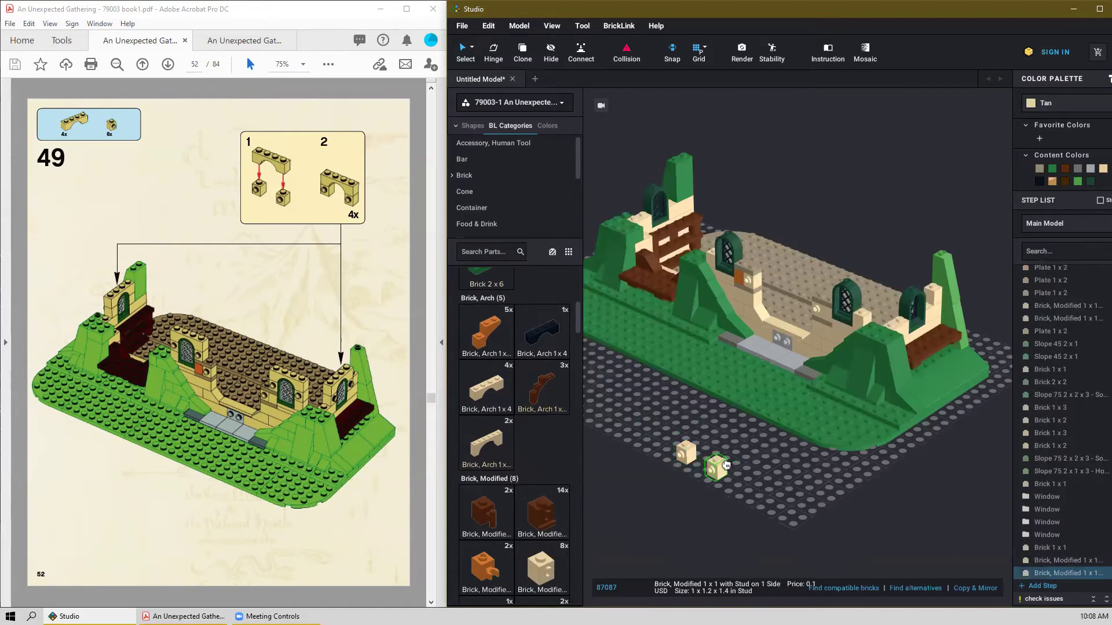
left_click(726, 465)
right_click_drag(780, 476, 782, 482)
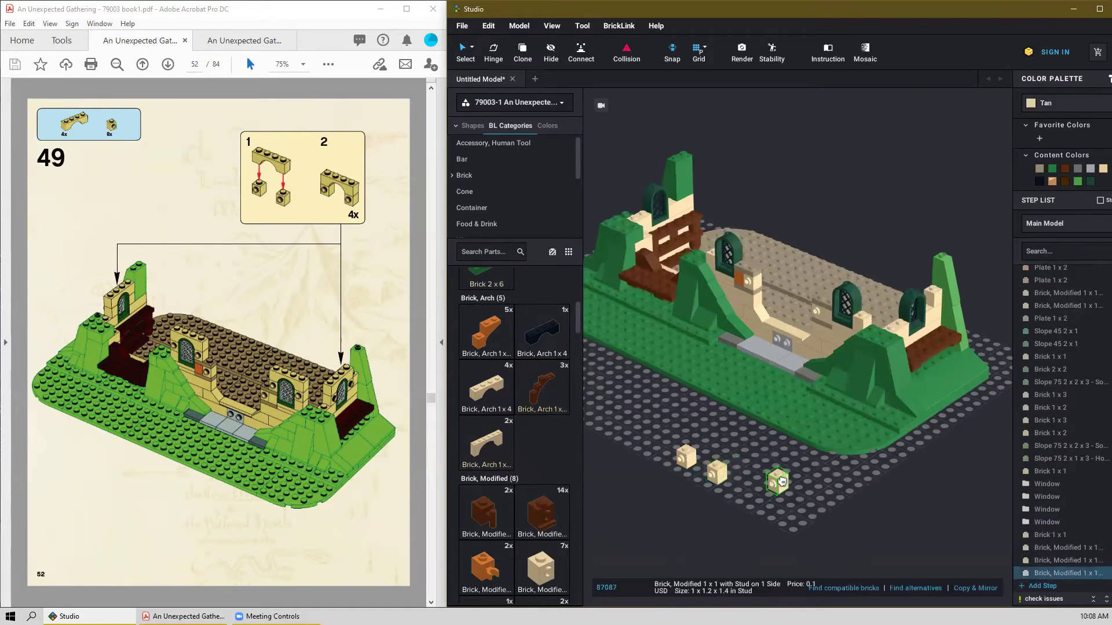
key("Escape")
Bridge the two studded bricks with a tan Brick, Arch 1 x 4 and group the three parts into a submodel named Window Arch.
left_click_drag(516, 396, 709, 444)
left_click(775, 455)
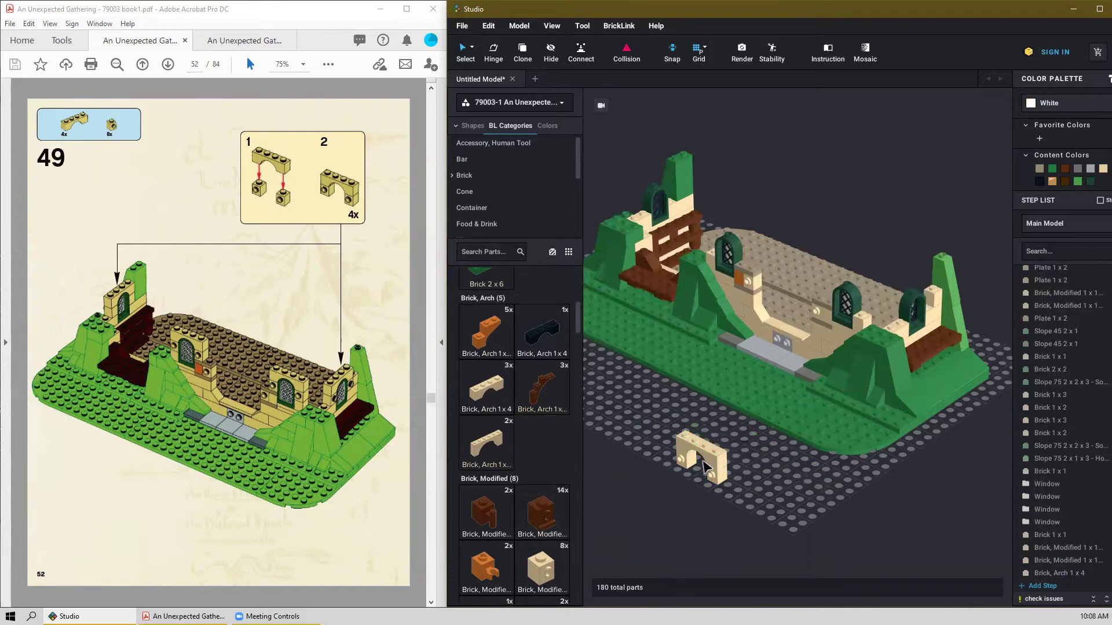
left_click_drag(747, 441, 673, 480)
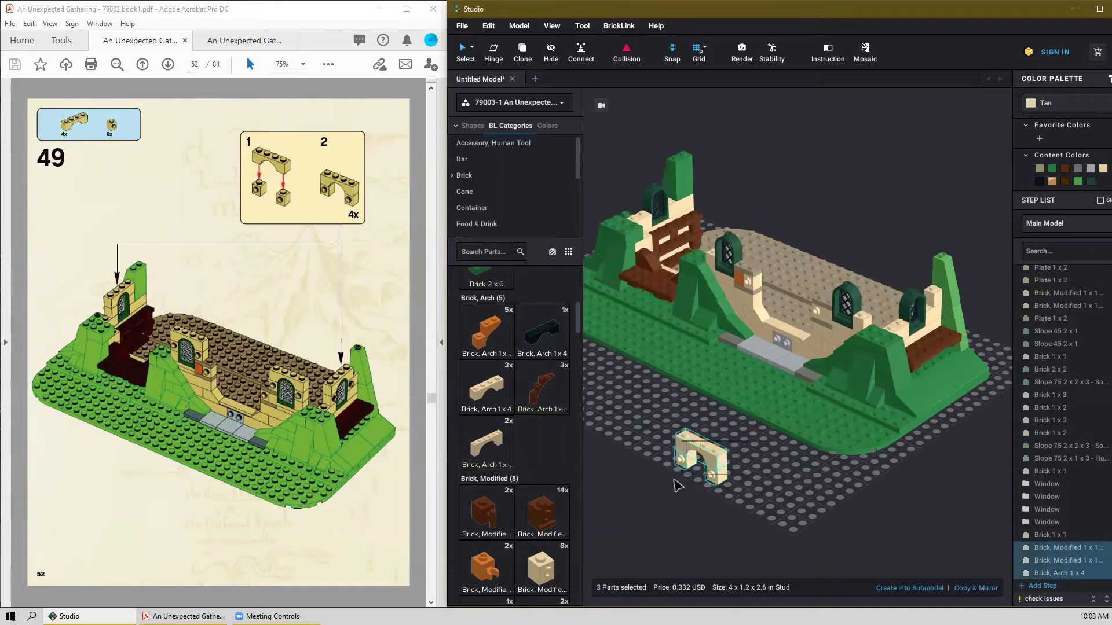
left_click(922, 589)
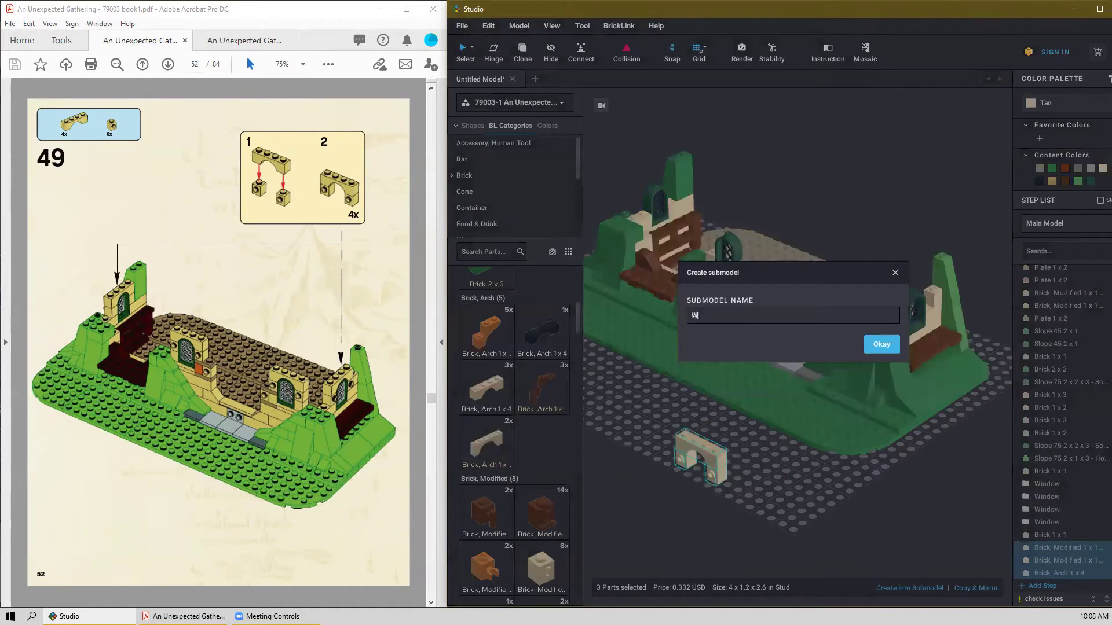
type("Window Arch")
key("Return")
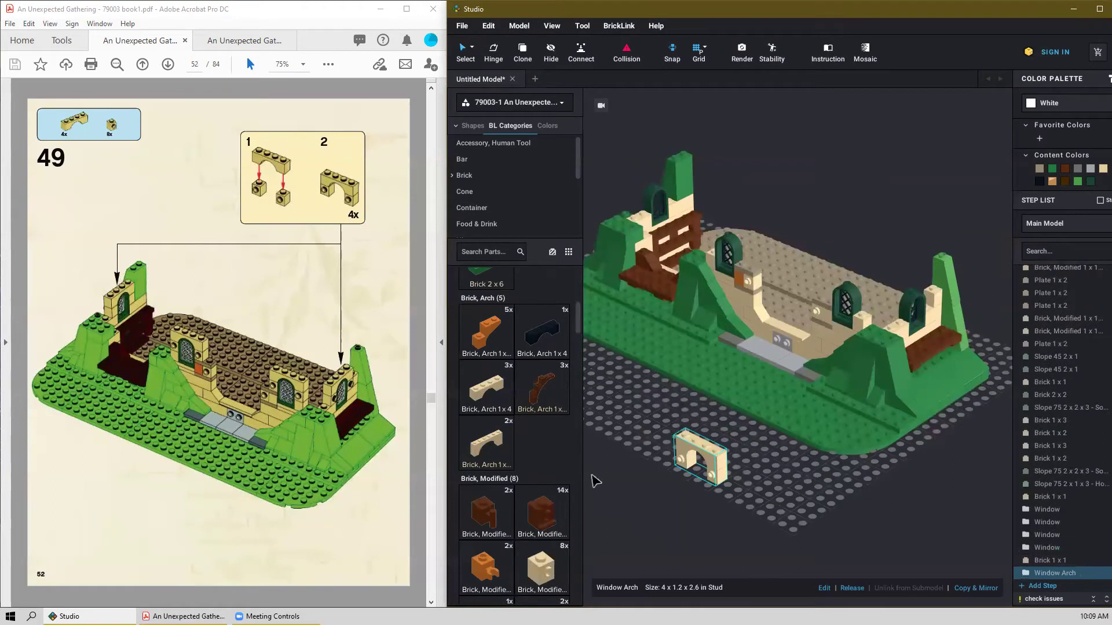
Move the Window Arch submodel over the front-wall window nearest the large green mound.
left_click_drag(733, 477, 863, 306)
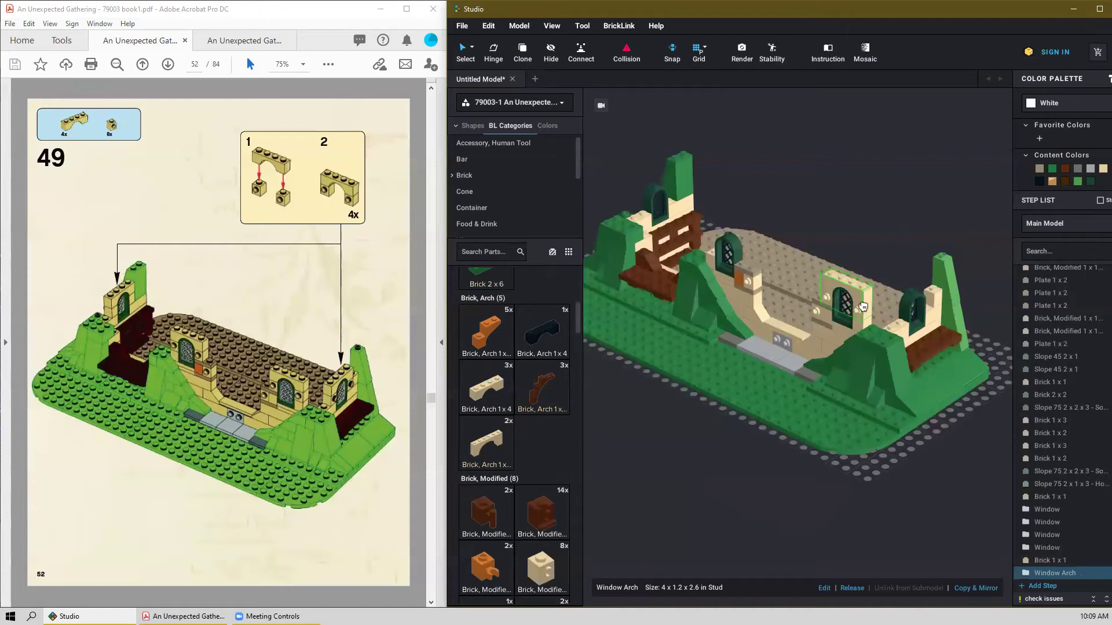
scroll(805, 359, "up", 3)
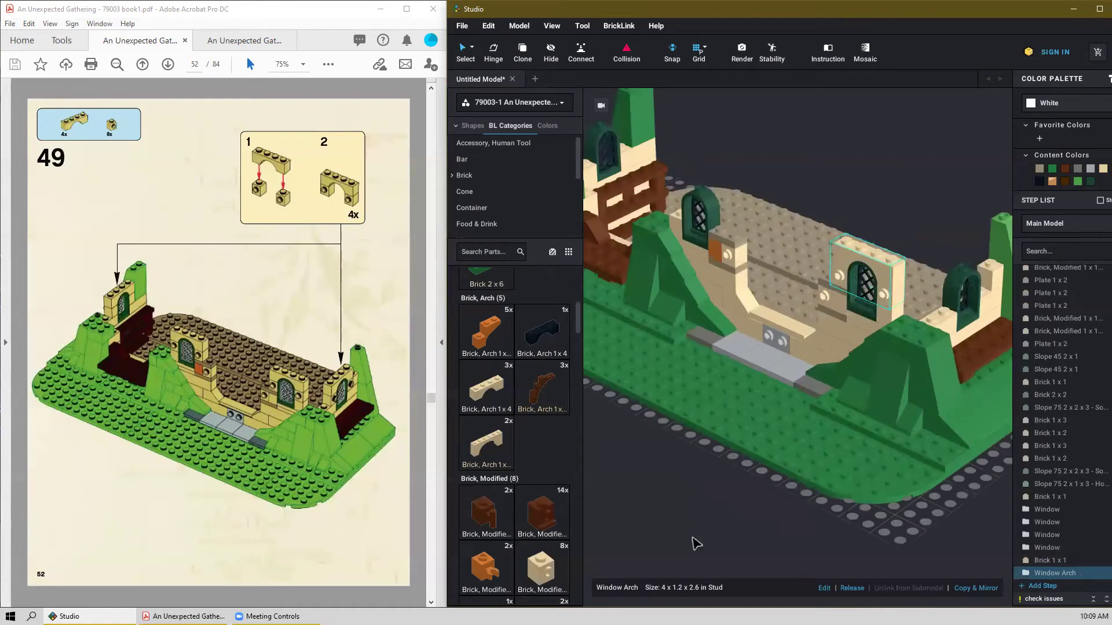
left_click(735, 511)
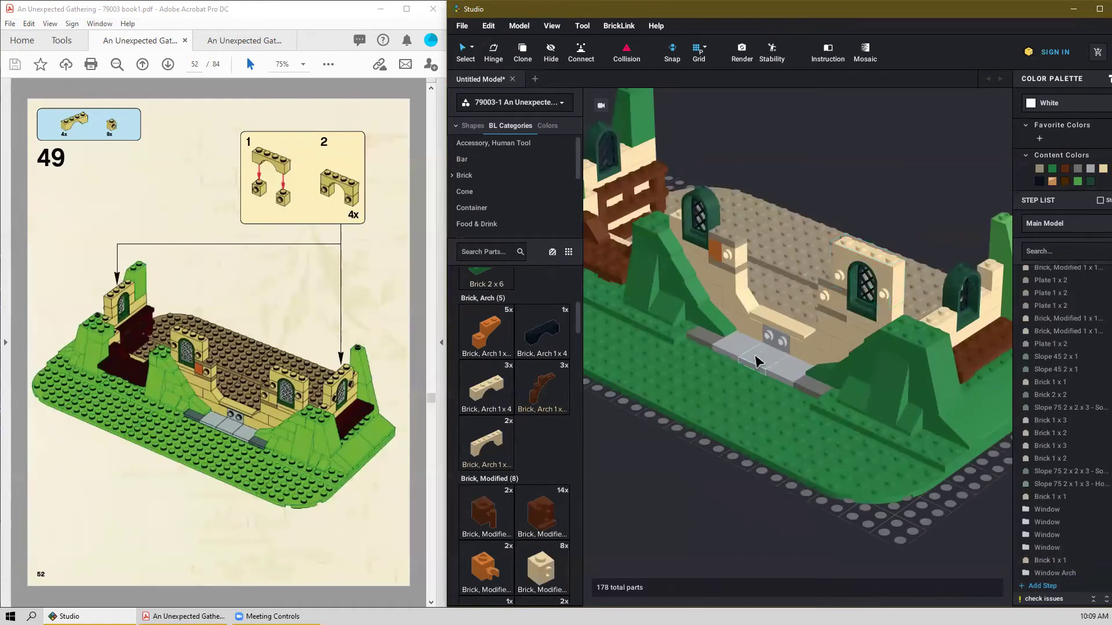
Clone the Window Arch, turned sideways, over the window on the adjoining end wall.
left_click(895, 276)
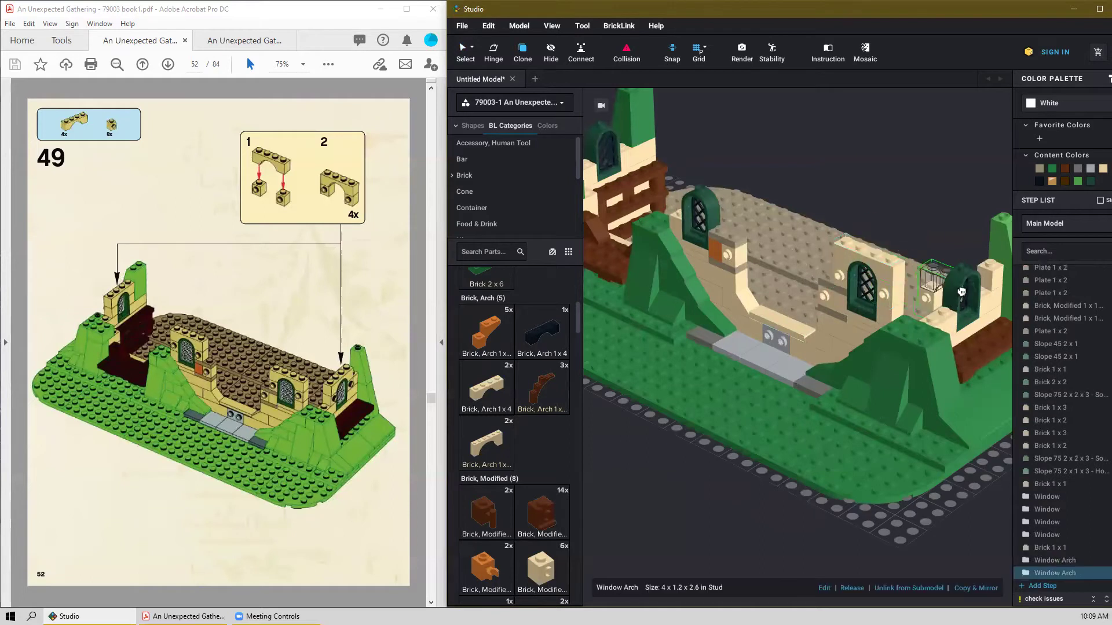
key("Right")
key("Right")
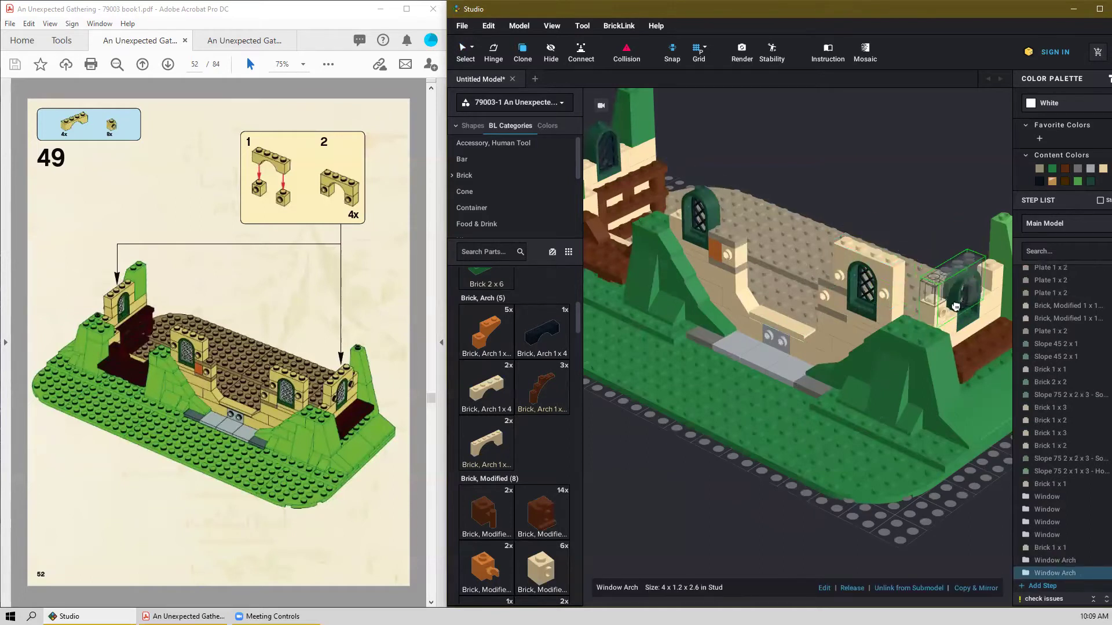
left_click(948, 302)
left_click(948, 302)
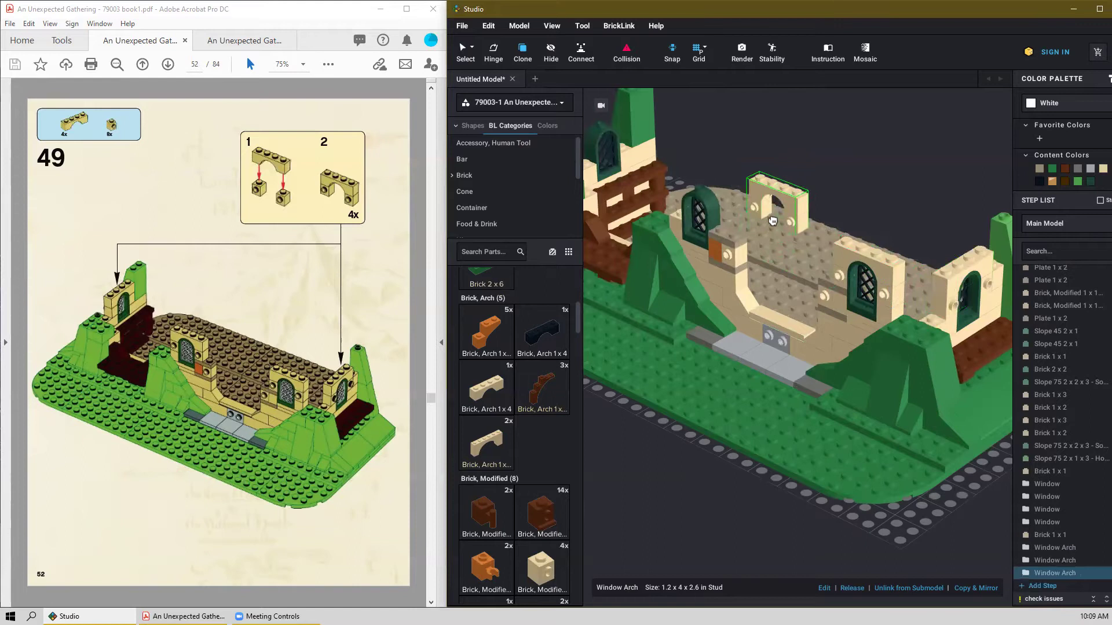
Clone the Window Arch over the front window beside the orange brick and over the window on the opposite end wall.
right_click_drag(702, 218, 762, 265)
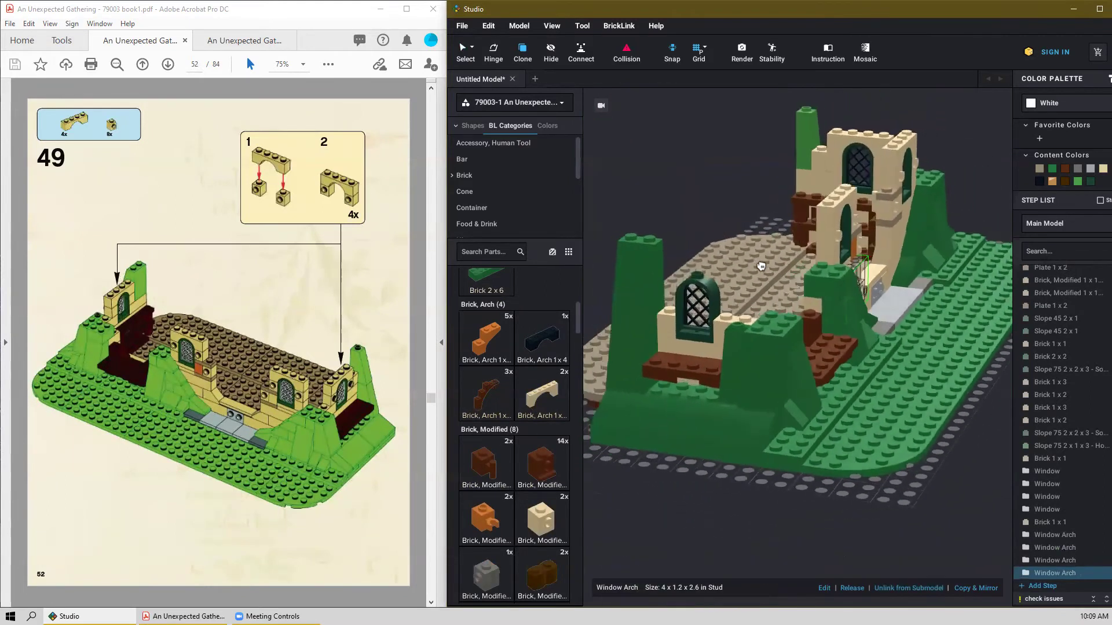
left_click(701, 313)
right_click_drag(834, 387, 794, 380)
scroll(795, 380, "down", 4)
key("Escape")
right_click_drag(805, 450, 777, 457)
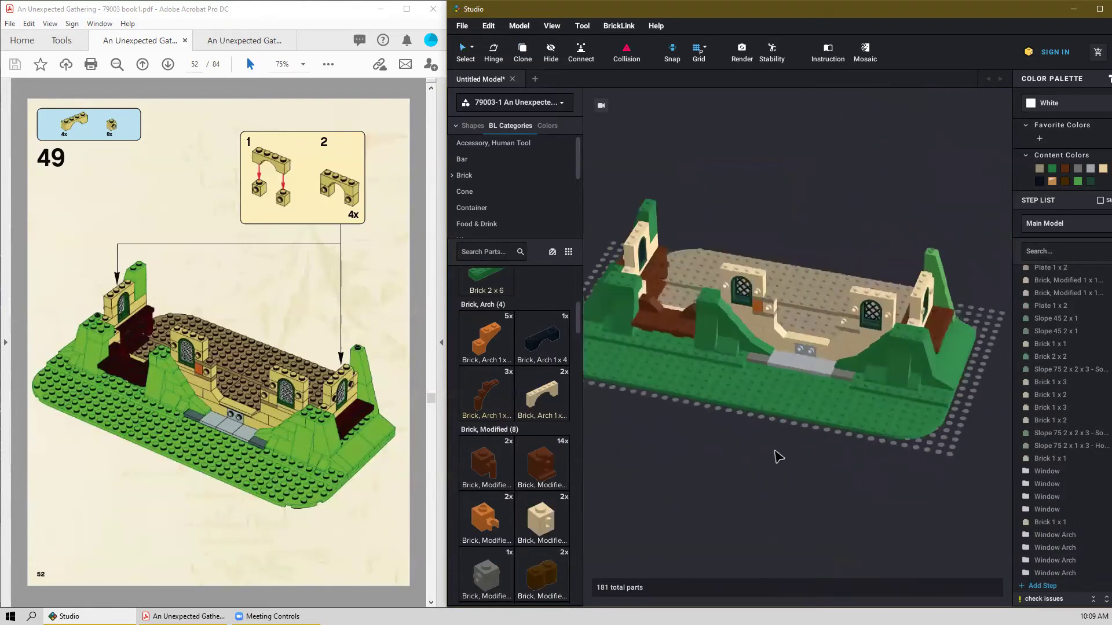
Following instruction step 50, duplicate the tan Brick 1 x 1 onto the other side of the end-wall window arch, beside the front mound.
scroll(197, 445, "down", 3)
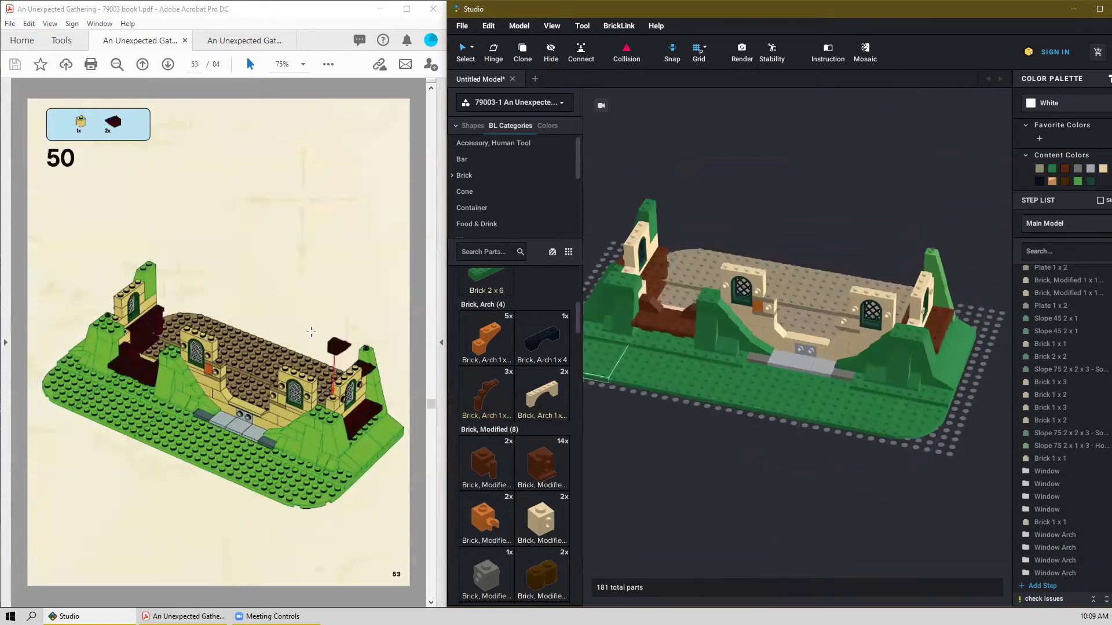
right_click_drag(841, 519, 815, 517)
scroll(960, 419, "up", 3)
scroll(930, 331, "up", 2)
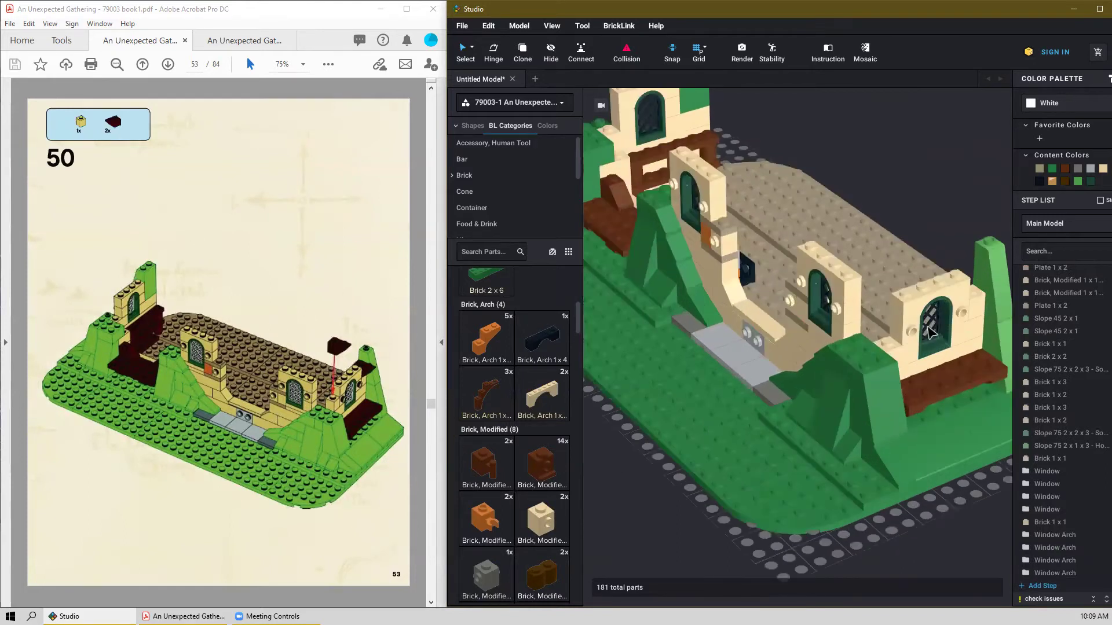
left_click(983, 313)
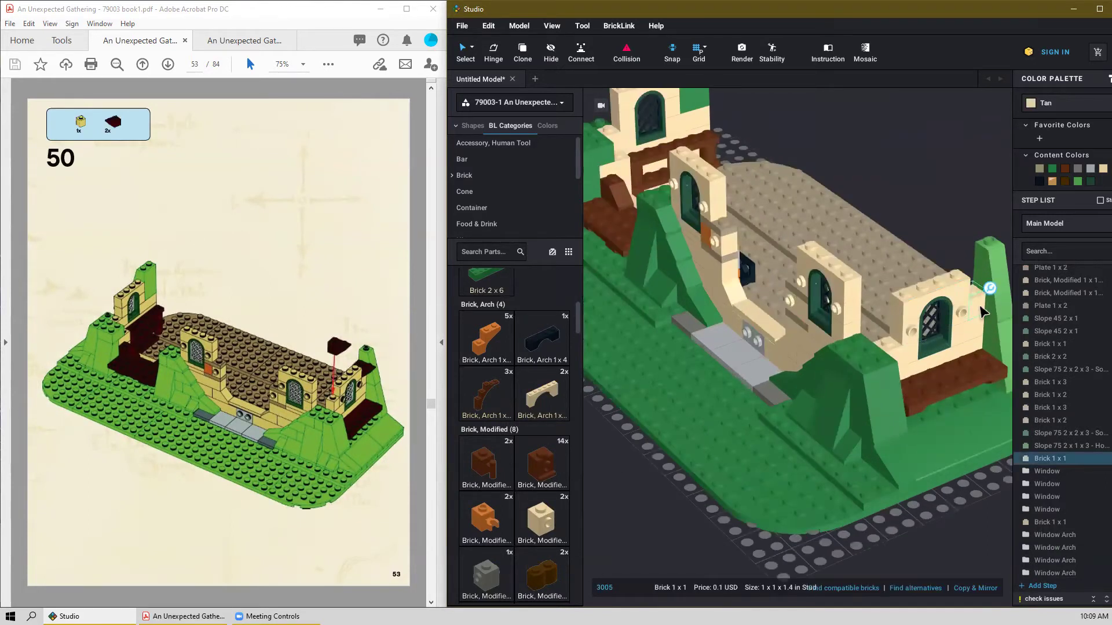
key("ctrl+c")
key("ctrl+v")
left_click(892, 334)
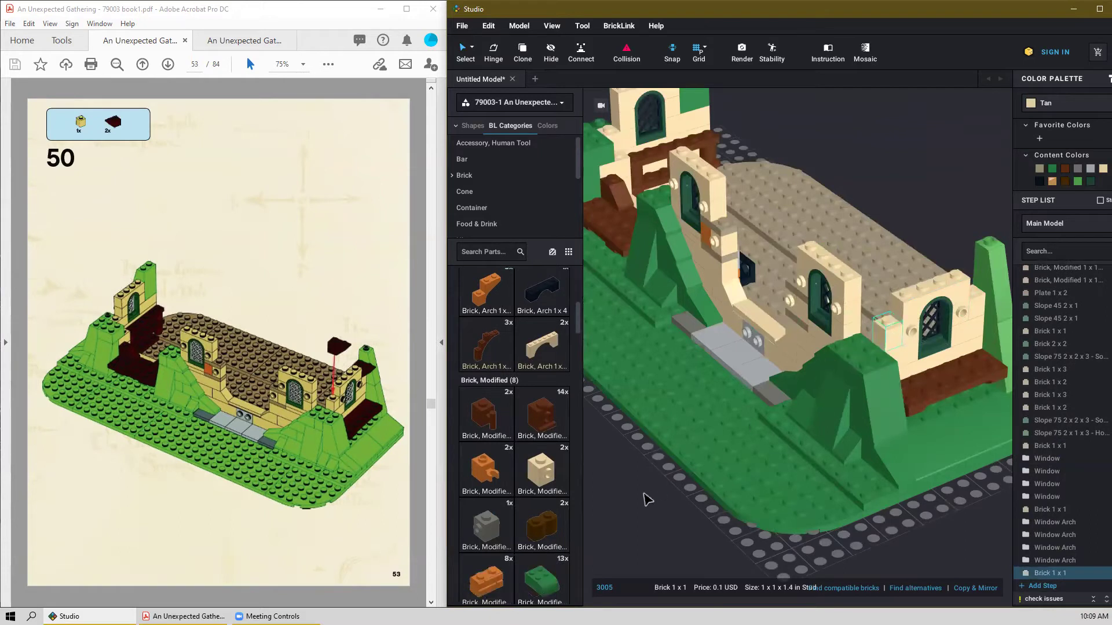
left_click(638, 513)
Place a reddish brown Slope, Inverted 45 2 x 1 on the tan 1 x 1 brick at each side of the end-wall window.
scroll(545, 428, "down", 7)
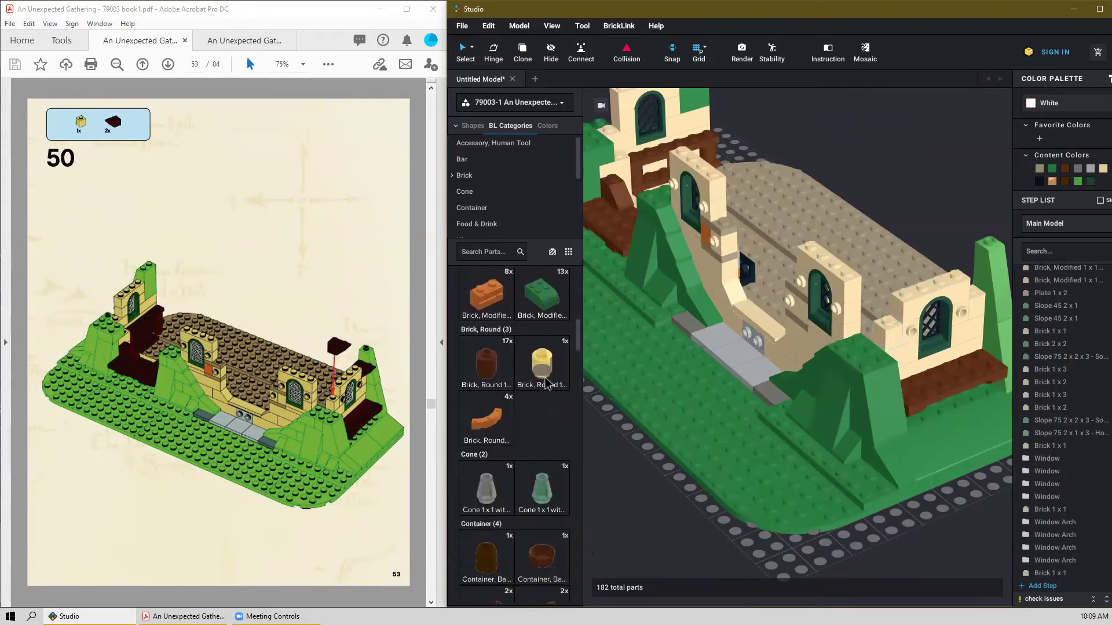
left_click_drag(578, 353, 580, 539)
scroll(563, 527, "down", 3)
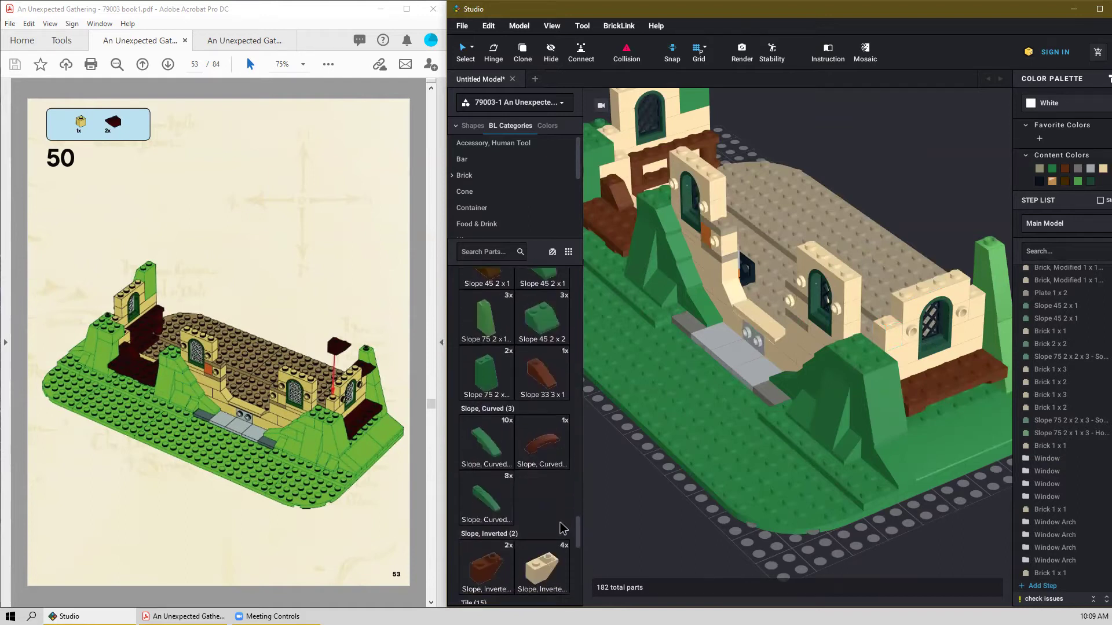
left_click(483, 507)
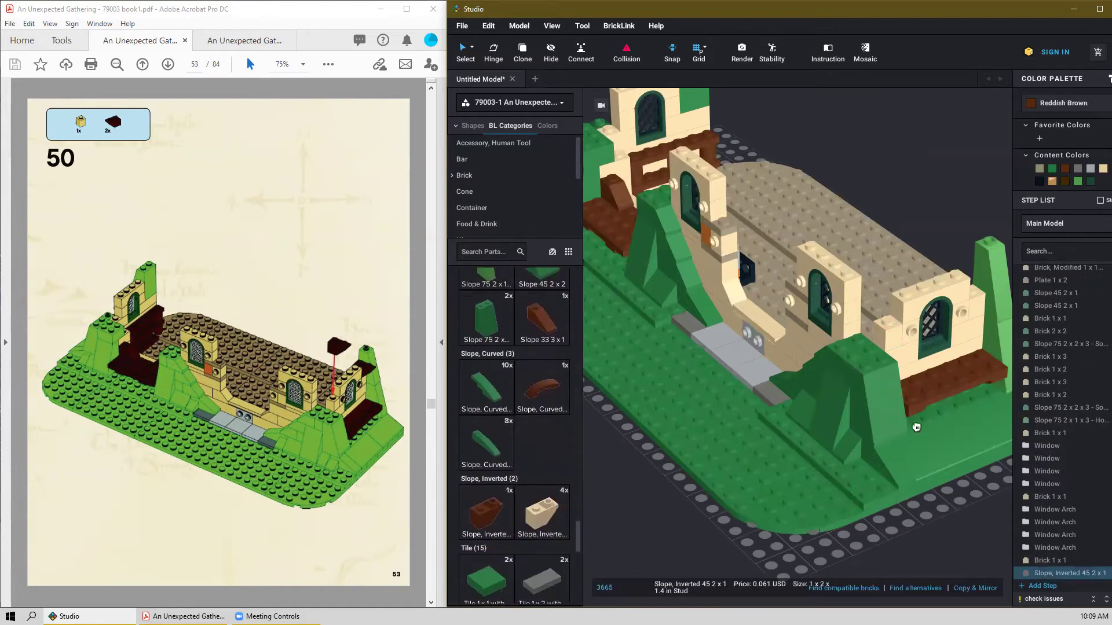
left_click(897, 299)
left_click(978, 282)
key("Escape")
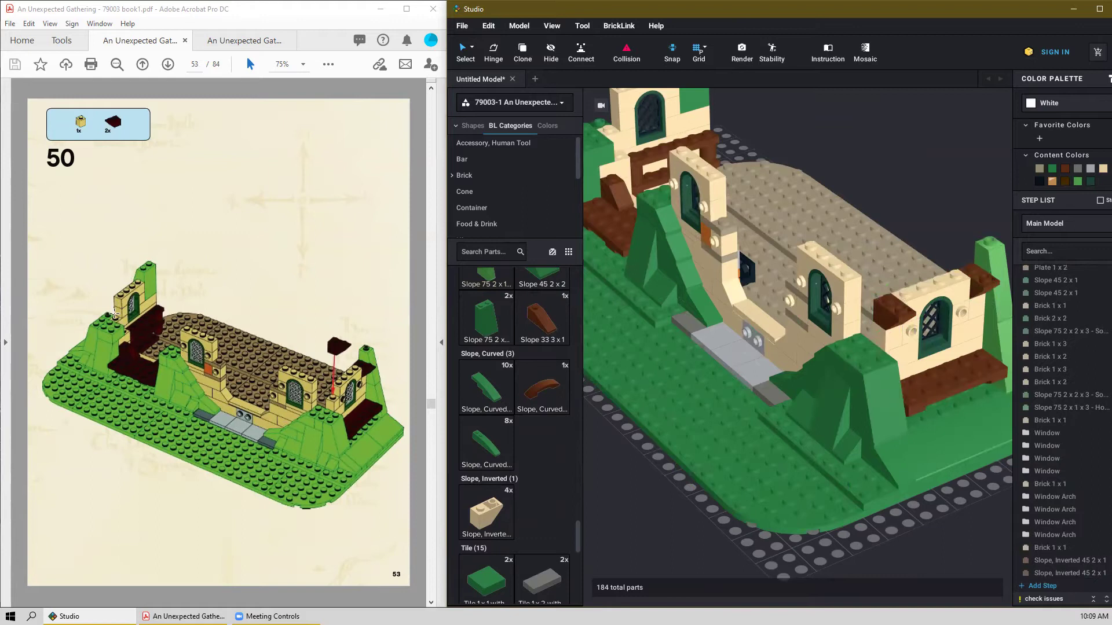
Following instruction step 51, lay a tan Brick 1 x 6 along the top of the end wall over the inverted slopes.
scroll(329, 398, "down", 1)
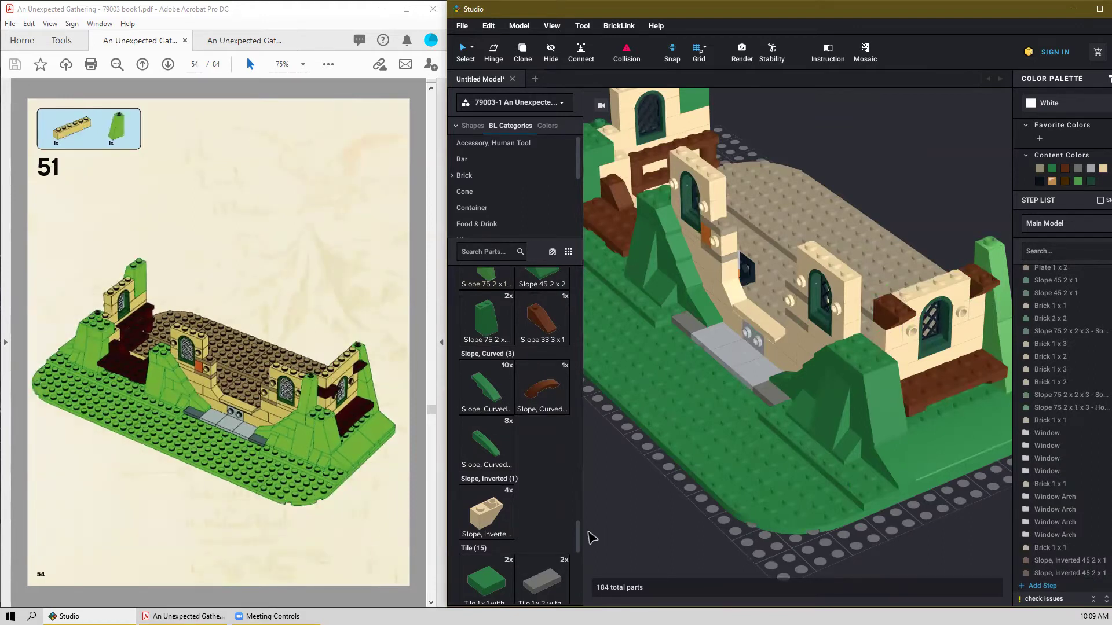
left_click_drag(579, 539, 589, 286)
left_click_drag(542, 513, 931, 267)
left_click(931, 267)
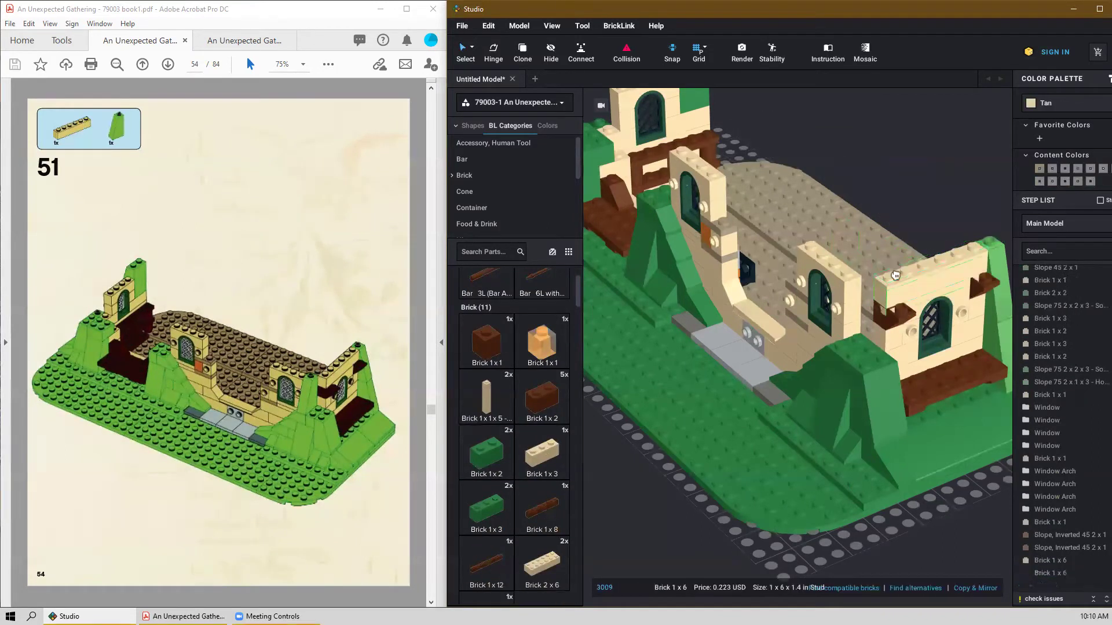
key("Escape")
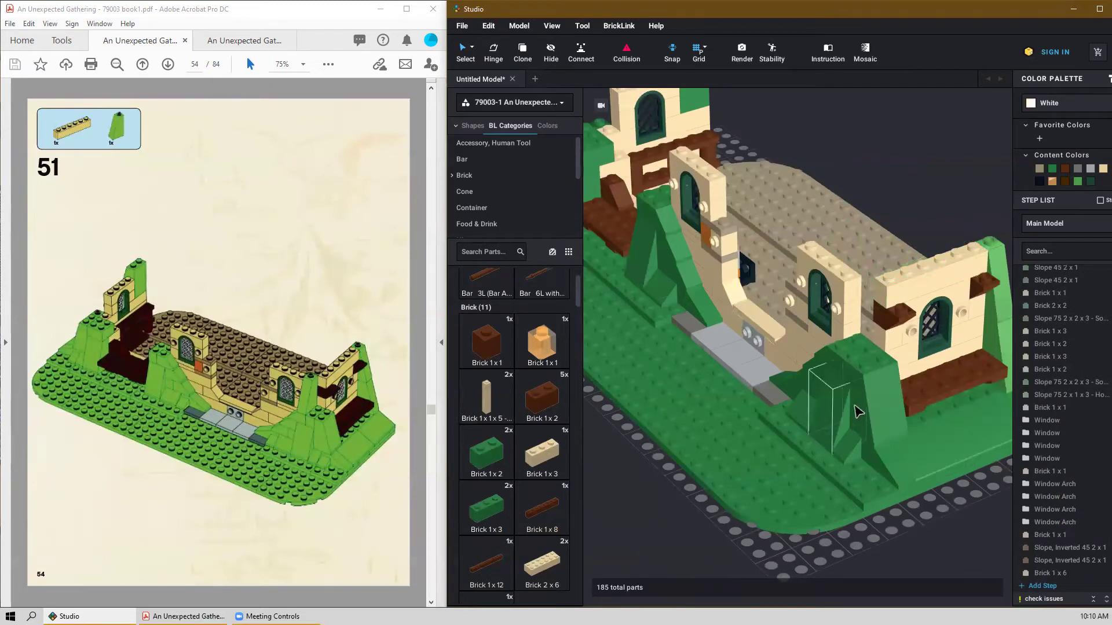
Add a bright green Slope 75 2 x 1 x 3 on top of the front mound beside the end wall.
scroll(505, 443, "down", 3)
scroll(498, 445, "down", 15)
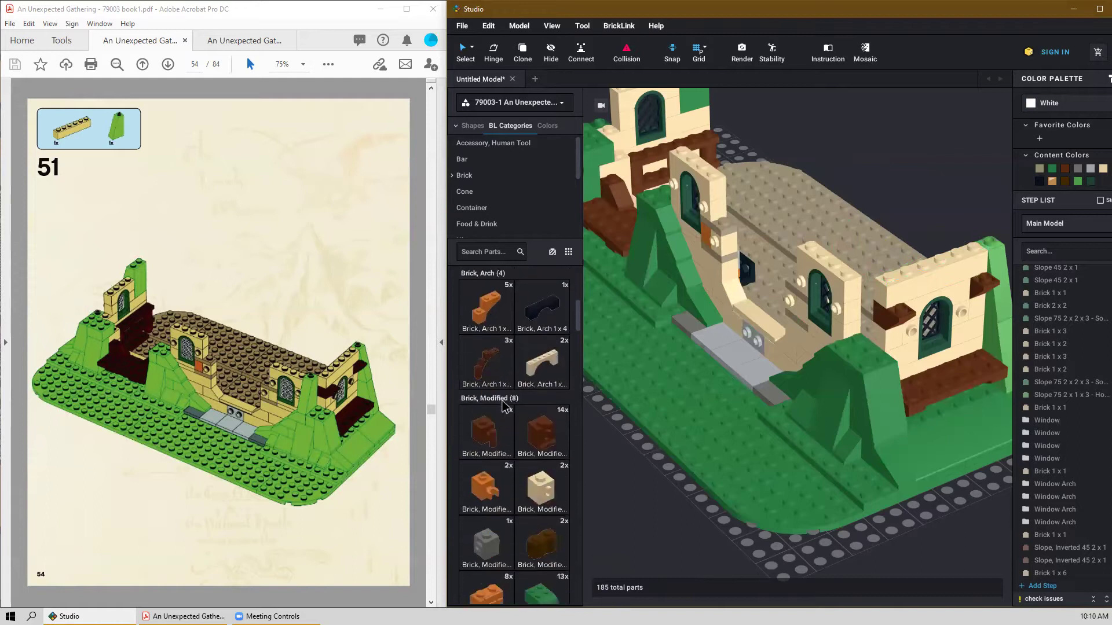
scroll(478, 446, "down", 15)
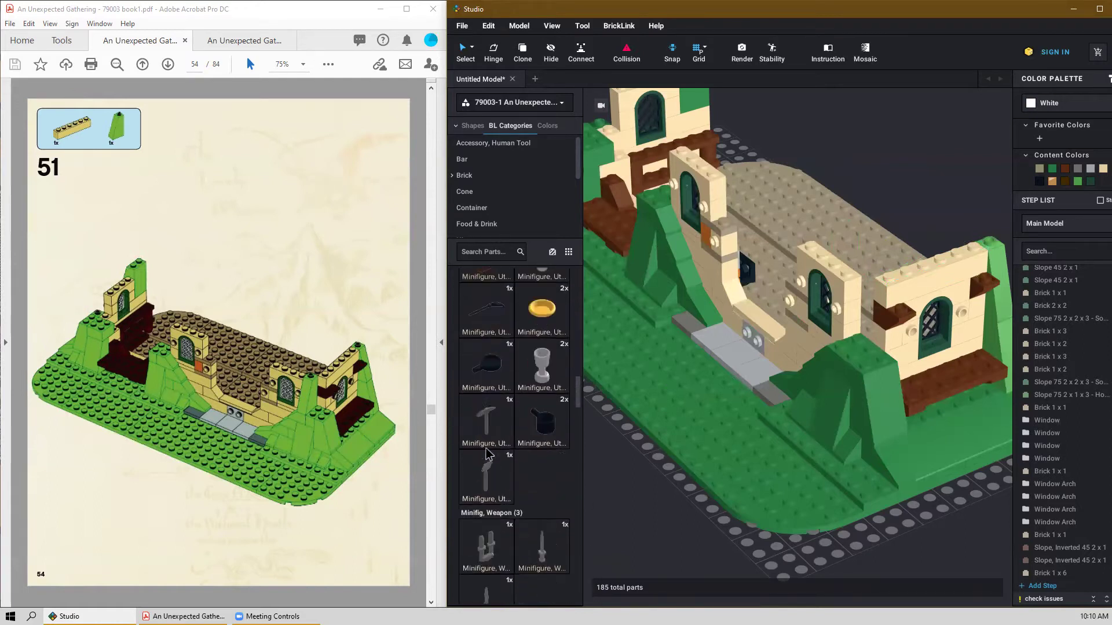
left_click_drag(576, 478, 572, 539)
left_click_drag(497, 386, 865, 281)
left_click(865, 281)
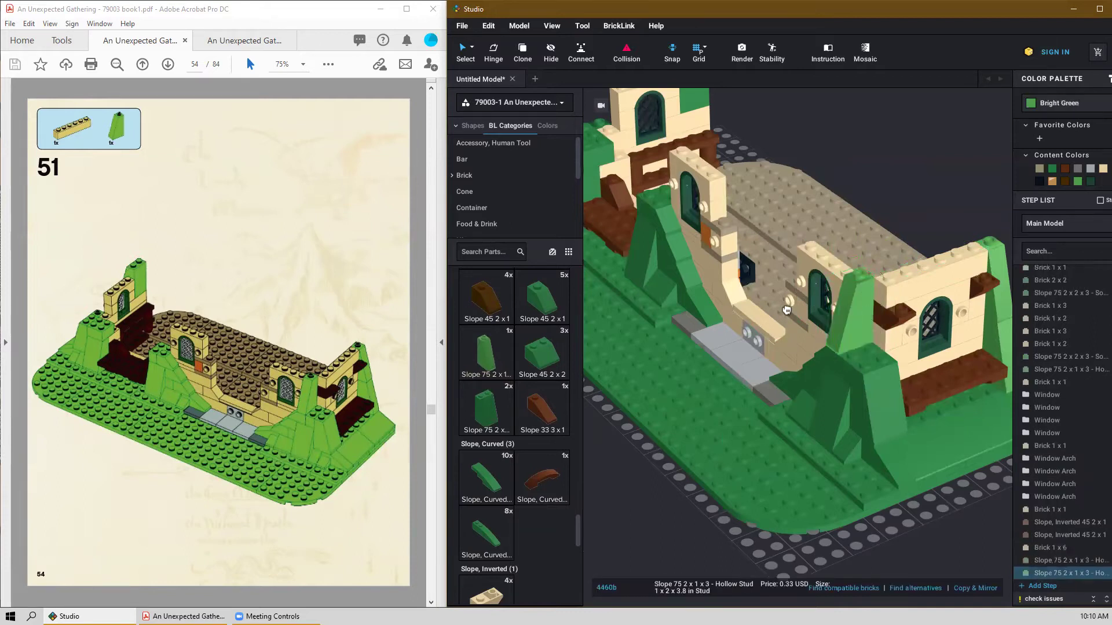
key("Escape")
right_click_drag(644, 445, 616, 454)
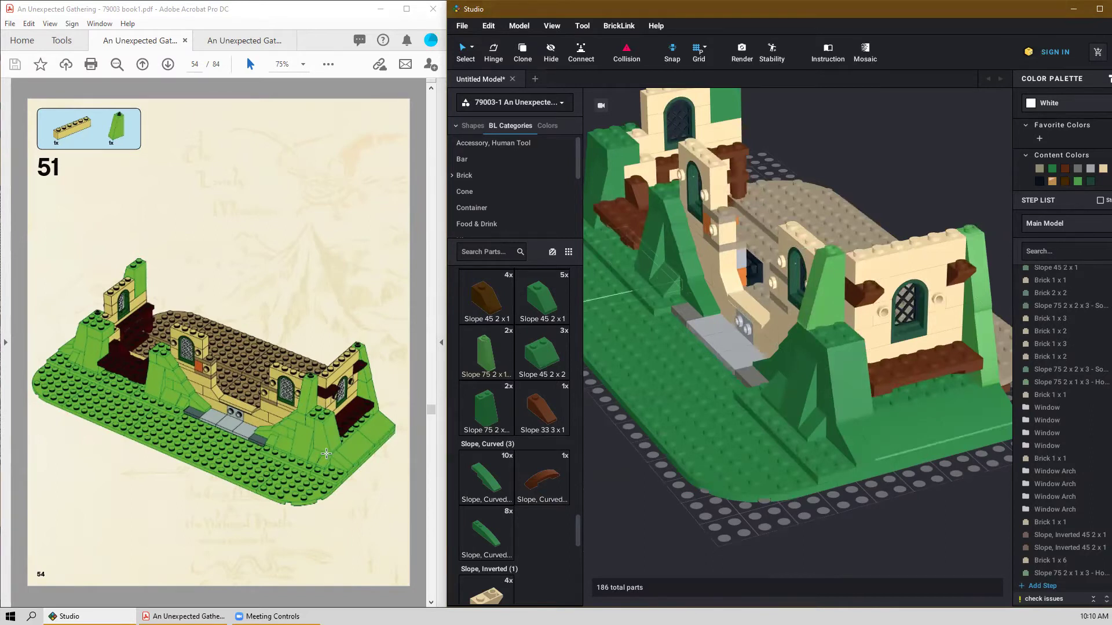
Following instruction step 52, set a second bright green Slope 75 2 x 1 x 3 next to the first on the front mound.
scroll(326, 453, "down", 2)
left_click(1089, 446)
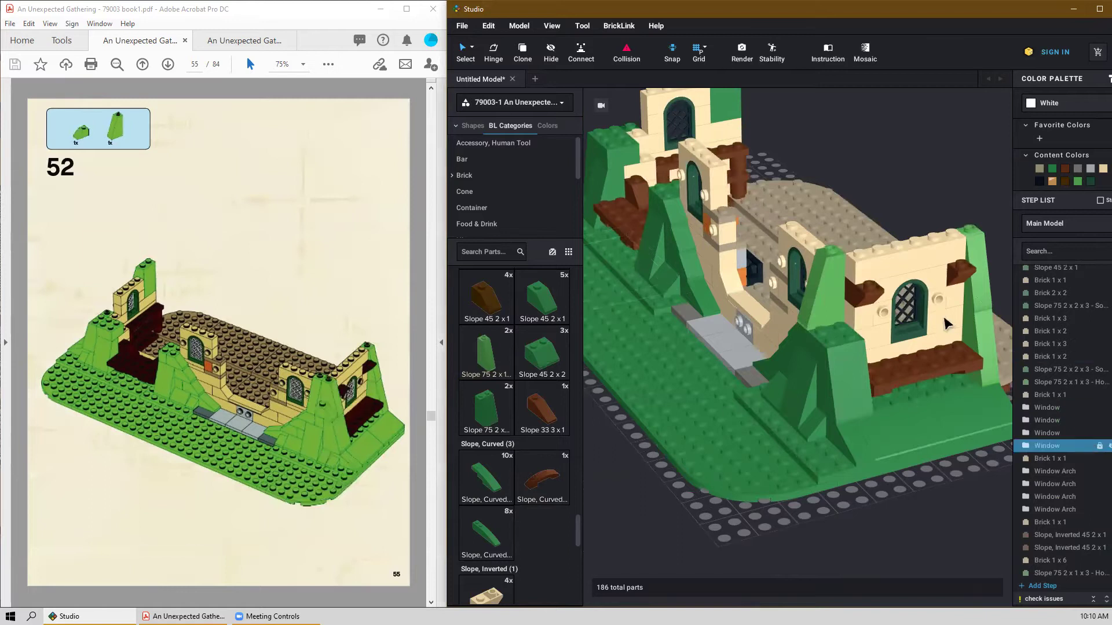
left_click_drag(488, 366, 844, 256)
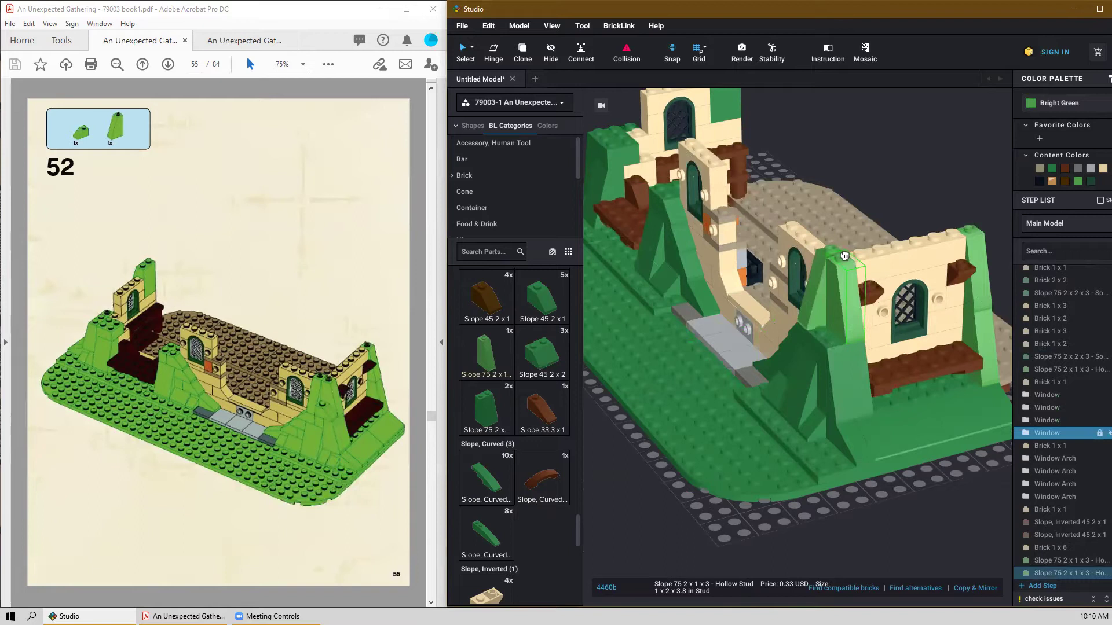
left_click(845, 256)
key("Escape")
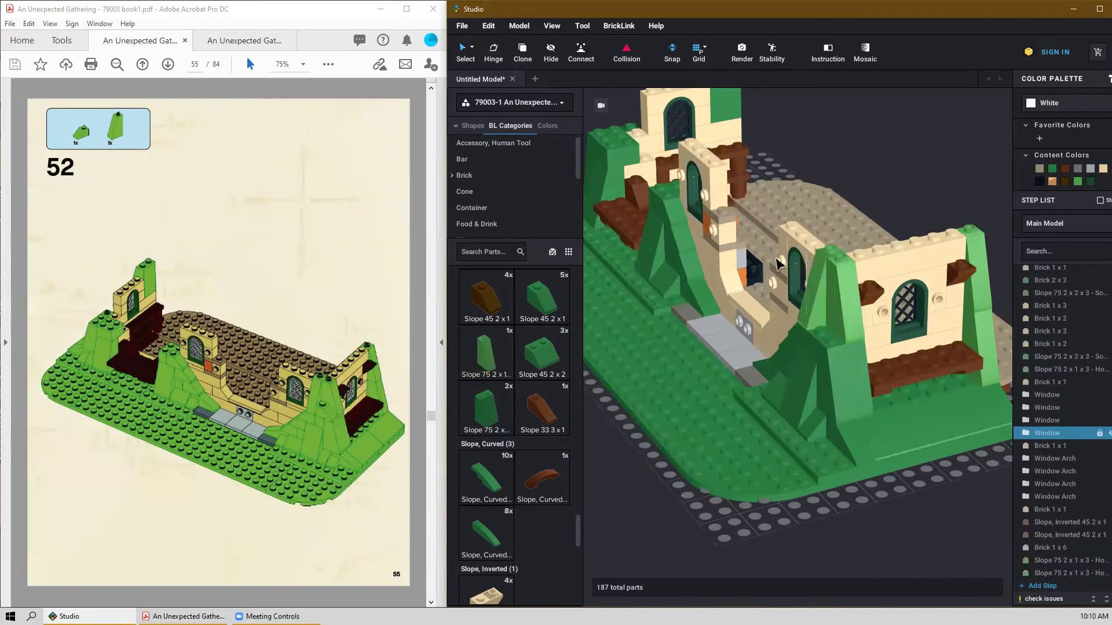
Place a green Slope 45 2 x 1 on the front mound against the base of the bright green slopes.
left_click_drag(532, 302, 824, 313)
left_click(824, 313)
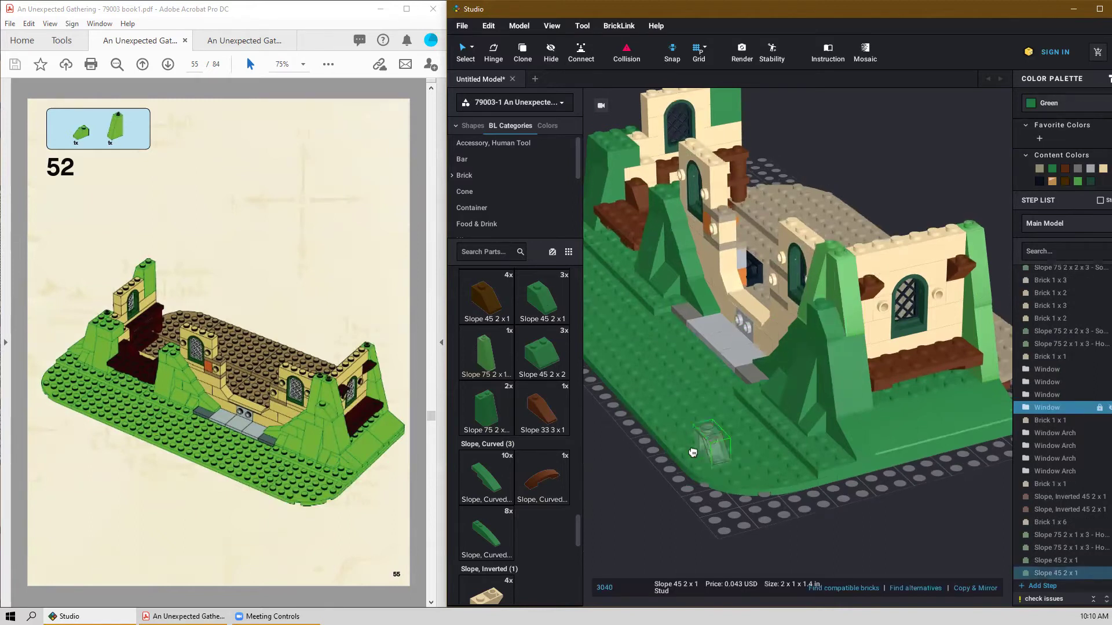
mouse_move(681, 455)
right_mouse_down()
mouse_move(712, 463)
mouse_move(699, 459)
right_mouse_up()
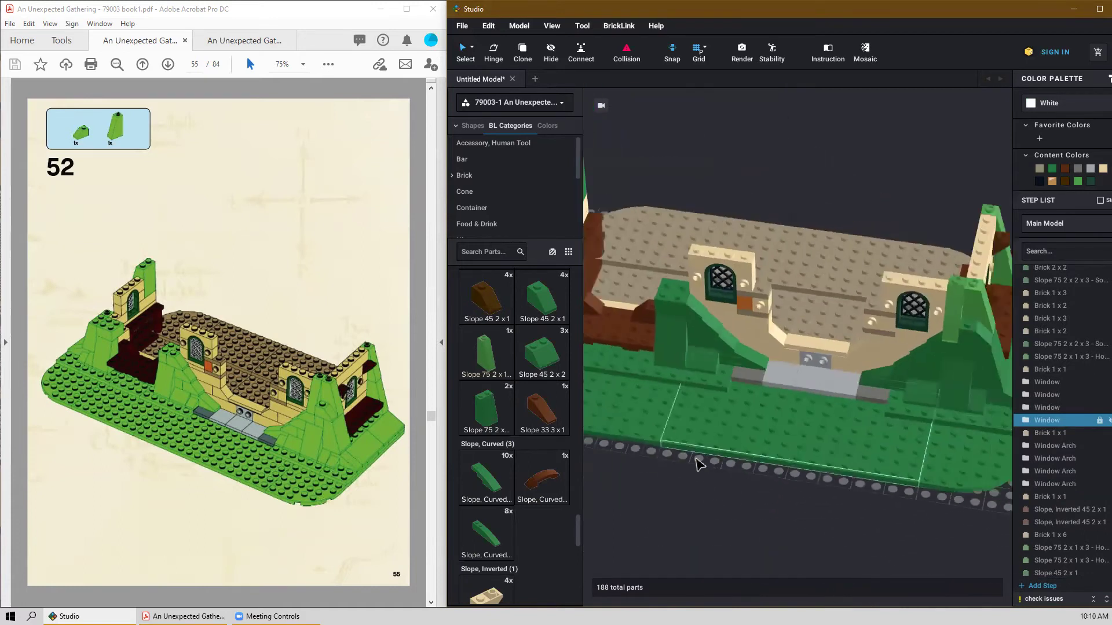
Following instruction step 53, put two reddish brown Plate 1 x 2 parts on the opposite end wall, one at each side of its window arch.
scroll(295, 460, "down", 1)
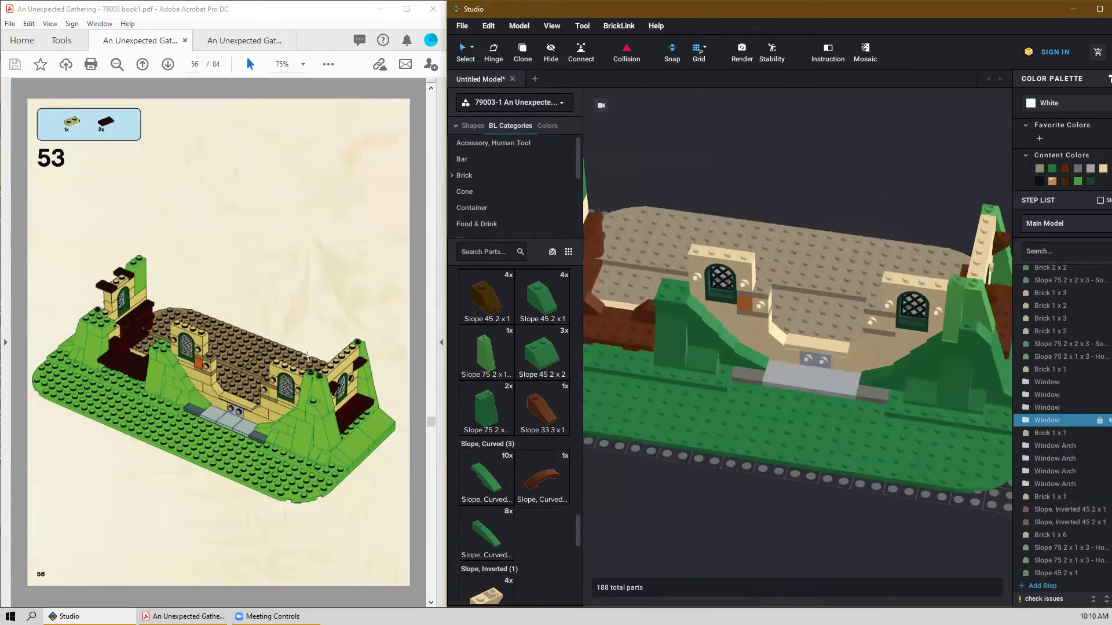
right_click_drag(629, 443, 670, 431)
left_click_drag(579, 528, 671, 301)
scroll(518, 371, "up", 2)
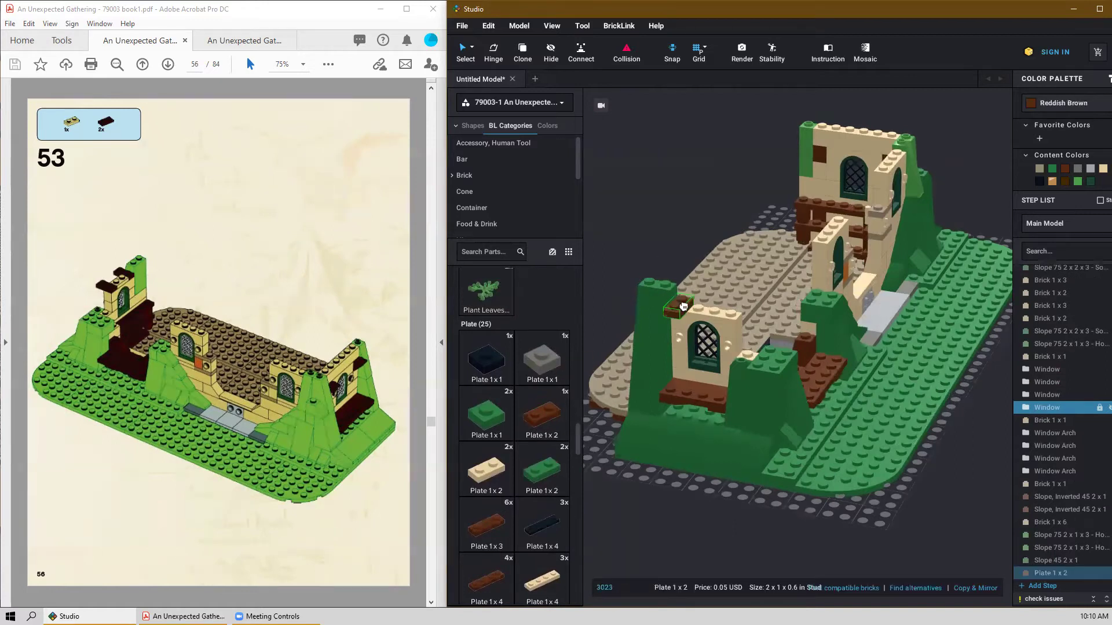
left_click(683, 306)
left_click(731, 313)
Fill the gap between the two brown plates above the window with a tan Plate 1 x 2.
left_click(536, 449)
left_click(708, 308)
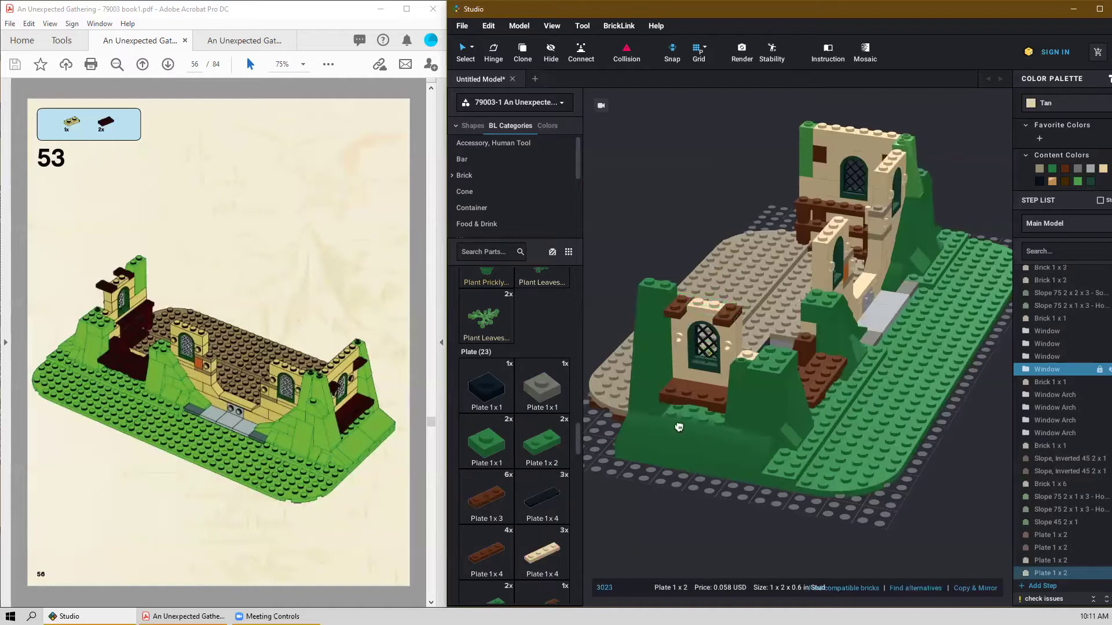
mouse_move(658, 508)
right_mouse_down()
mouse_move(692, 529)
mouse_move(677, 510)
mouse_move(636, 502)
mouse_move(666, 517)
mouse_move(653, 511)
right_mouse_up()
key("Escape")
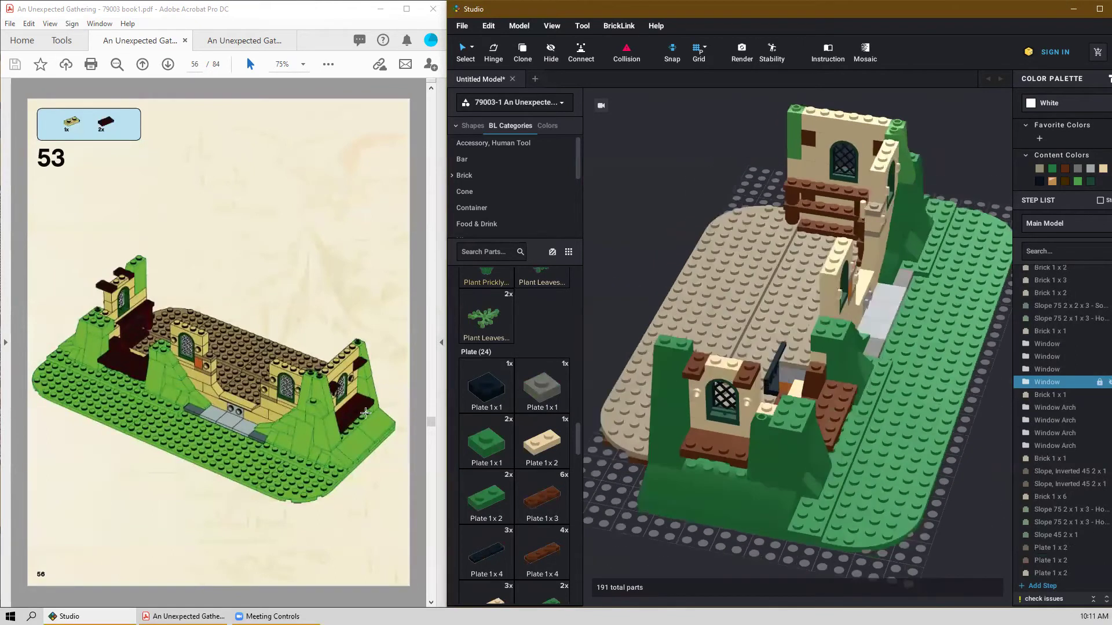
Following instruction step 54, clone the green Slope 75 2 x 2 x 3 onto the mound on the other side of the end-wall window.
scroll(299, 449, "down", 1)
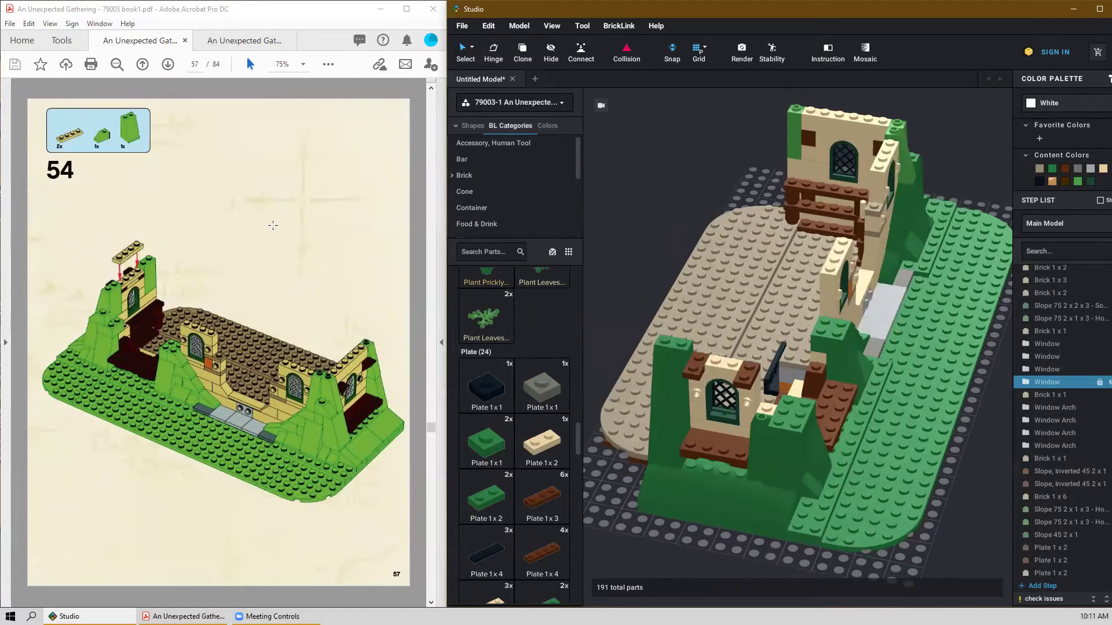
left_click(667, 356)
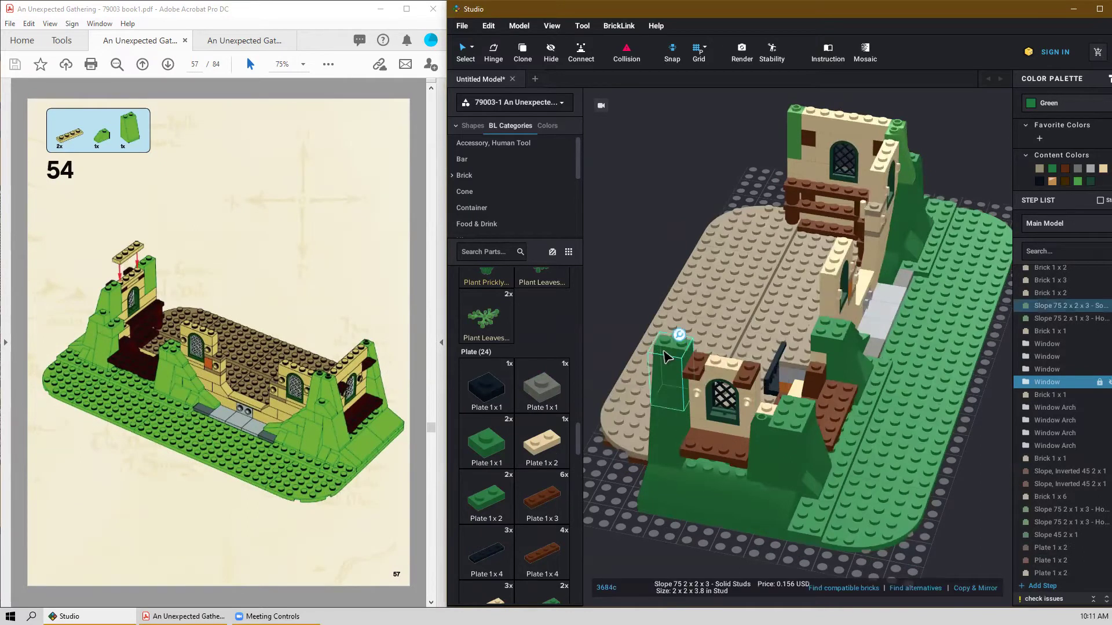
left_click_drag(667, 356, 780, 394)
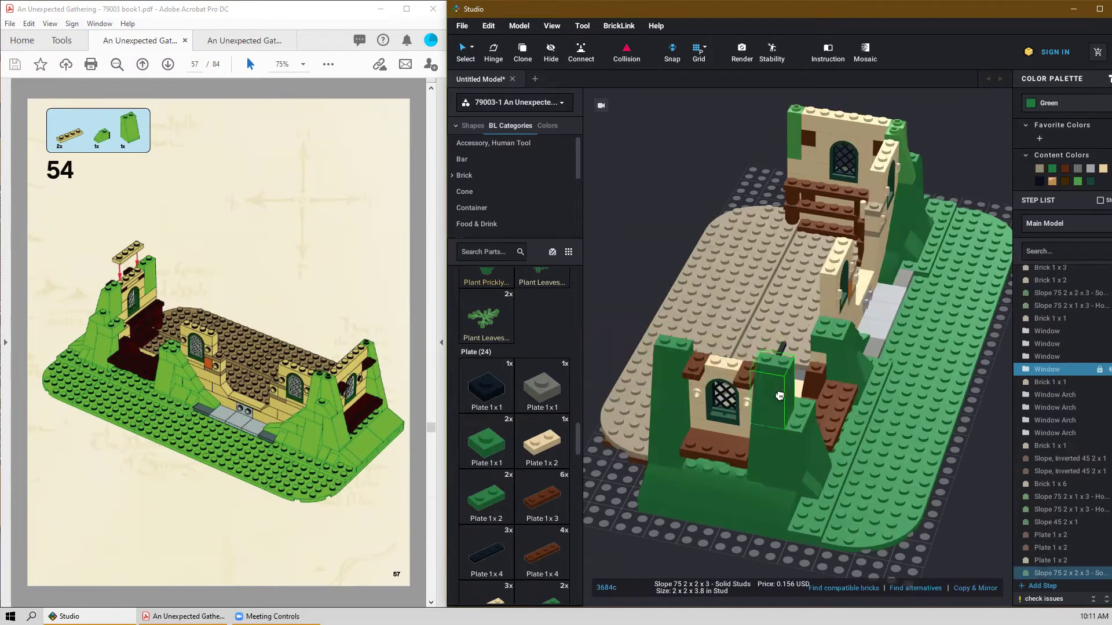
right_click_drag(686, 520, 684, 520)
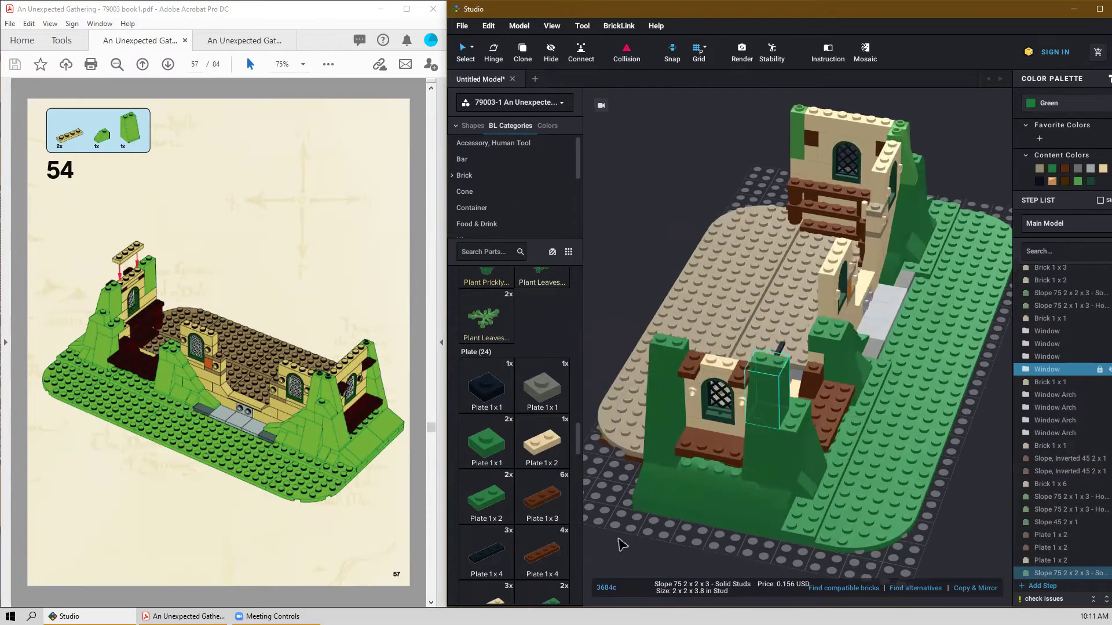
Place two tan Plate 1 x 4 parts across the top of the end wall between the tall green slopes.
scroll(513, 440, "down", 5)
left_click_drag(486, 461, 727, 348)
left_click(727, 348)
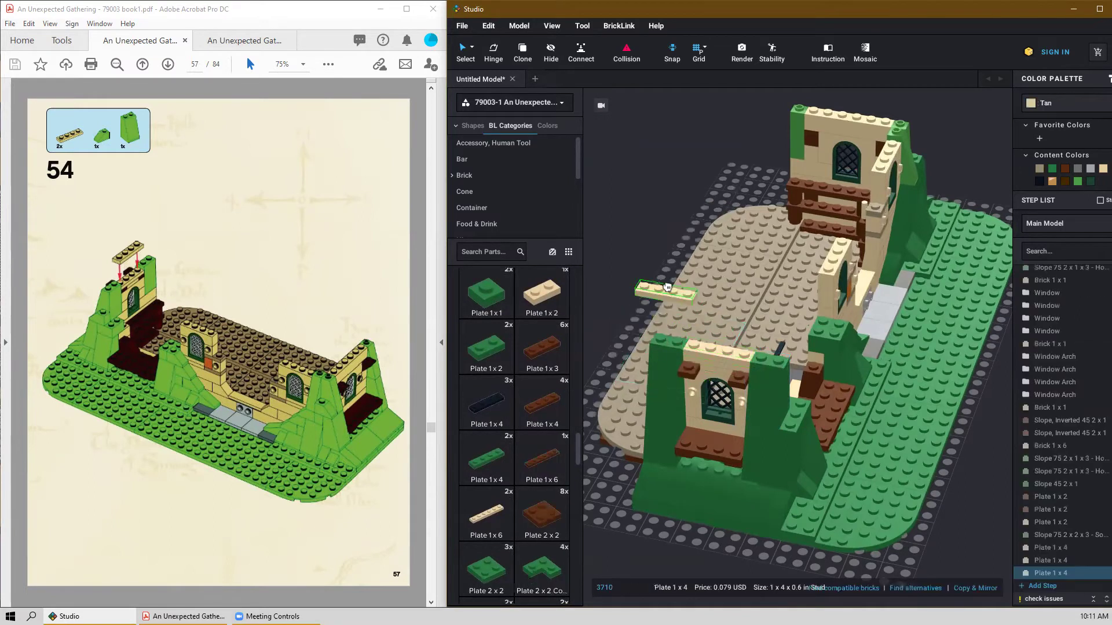
key("Escape")
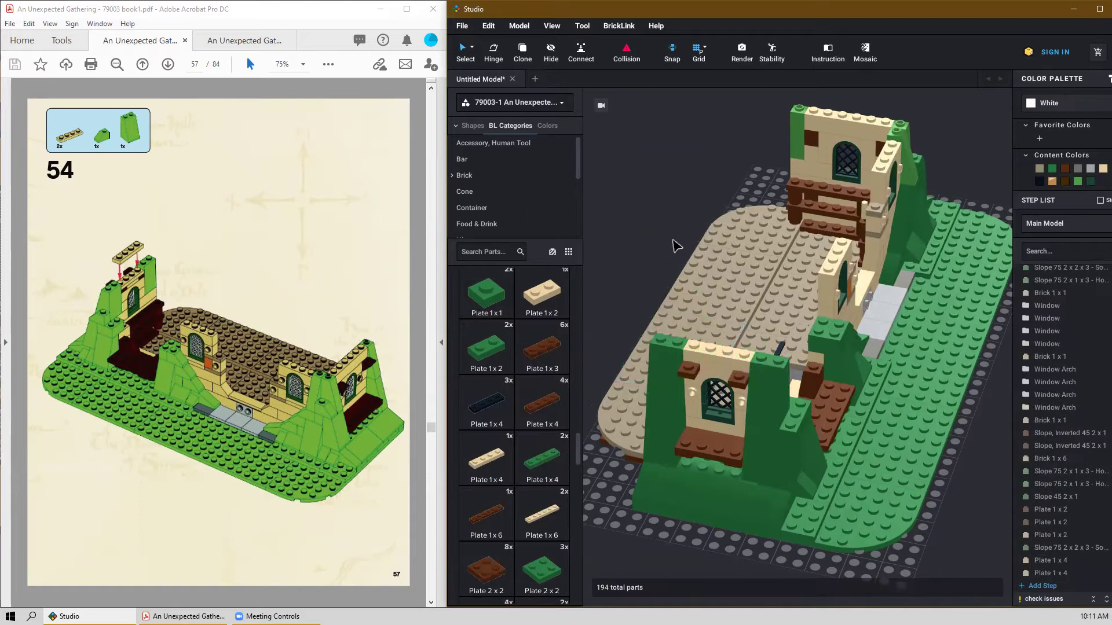
Copy a green Slope 45 2 x 1 from the front-wall mound to the corner mound against the newly added tall slope.
right_click_drag(951, 488, 942, 489)
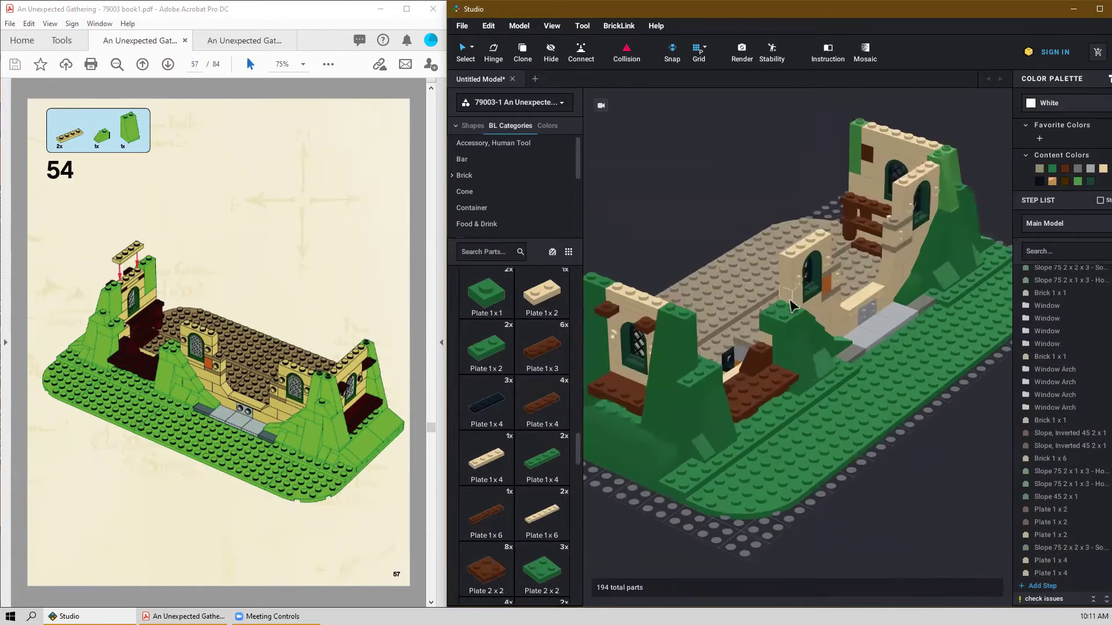
left_click(805, 318)
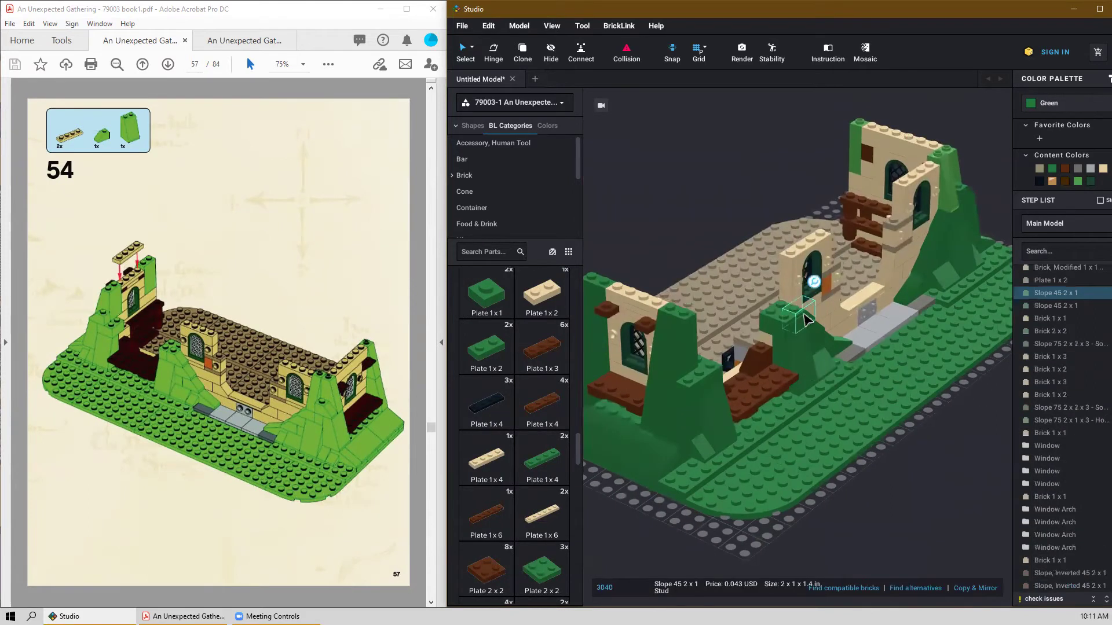
key("ctrl+c")
key("ctrl+v")
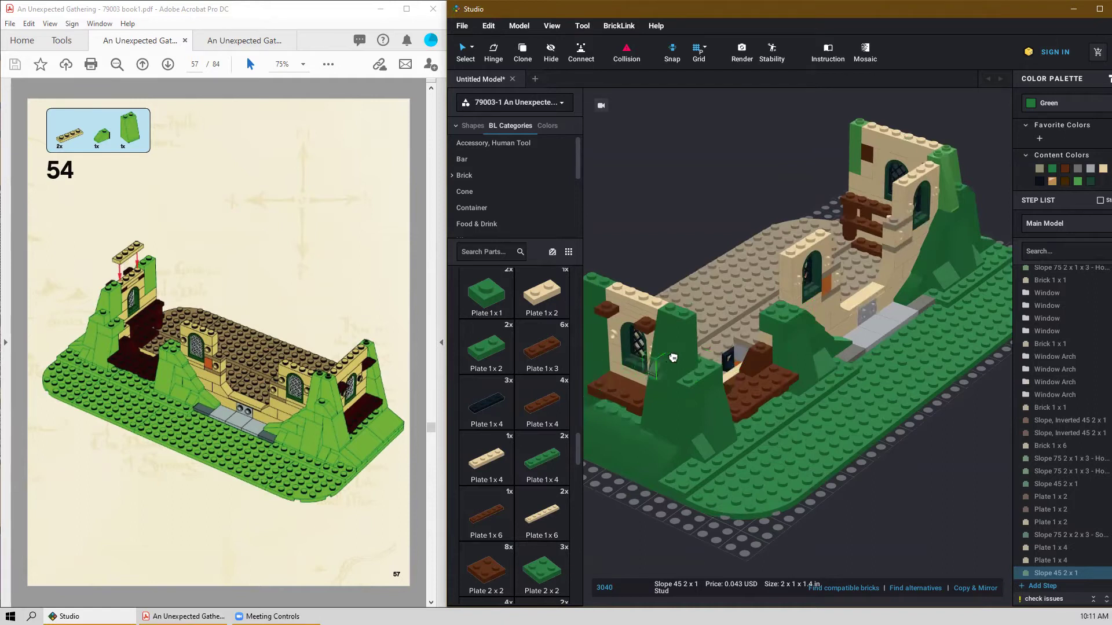
left_click(701, 360)
left_click(837, 426)
left_click(941, 512)
Following instruction step 55, place a bright green Slope 30 1 x 1 x 2/3 on the ledge of the corner mound beside the end wall.
right_click_drag(937, 505, 880, 511)
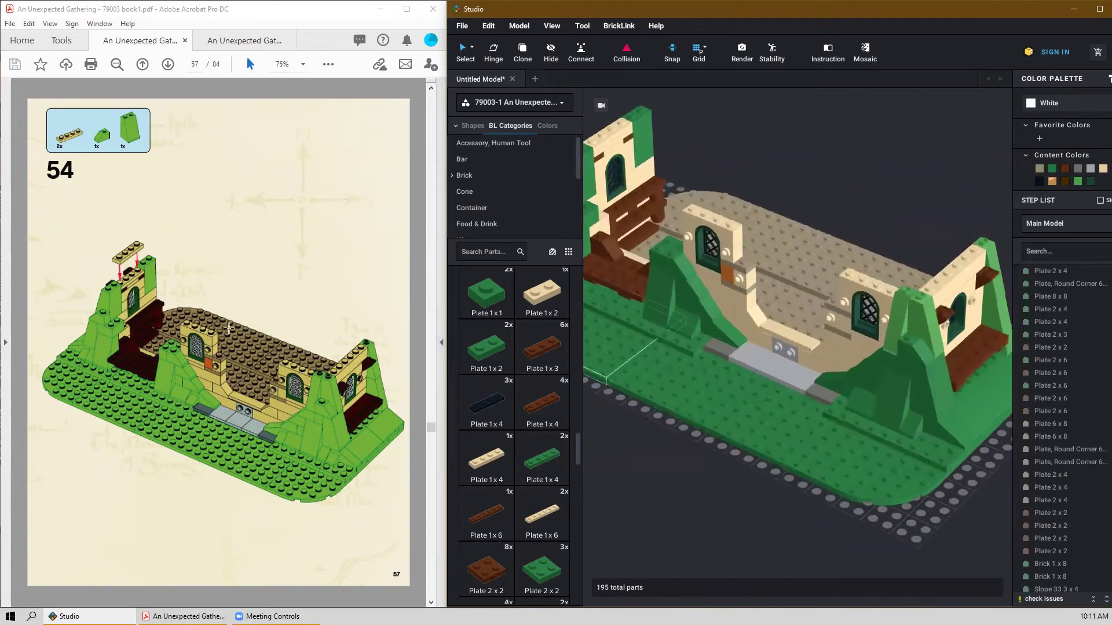
scroll(229, 329, "down", 1)
scroll(611, 460, "up", 3)
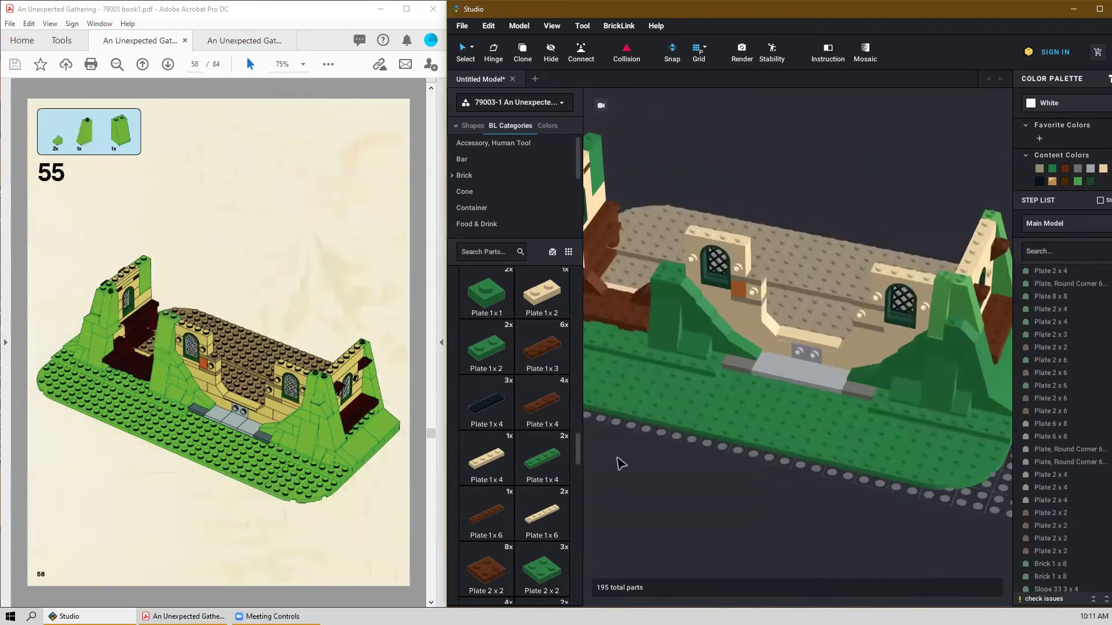
right_click_drag(647, 468, 625, 384)
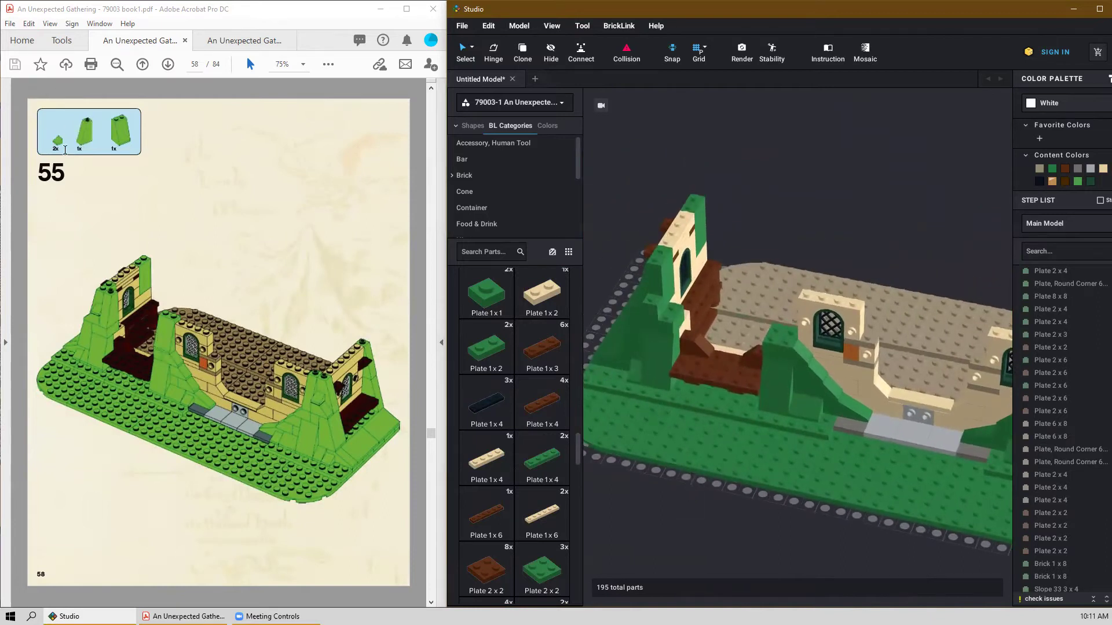
scroll(535, 514, "down", 10)
scroll(535, 514, "down", 8)
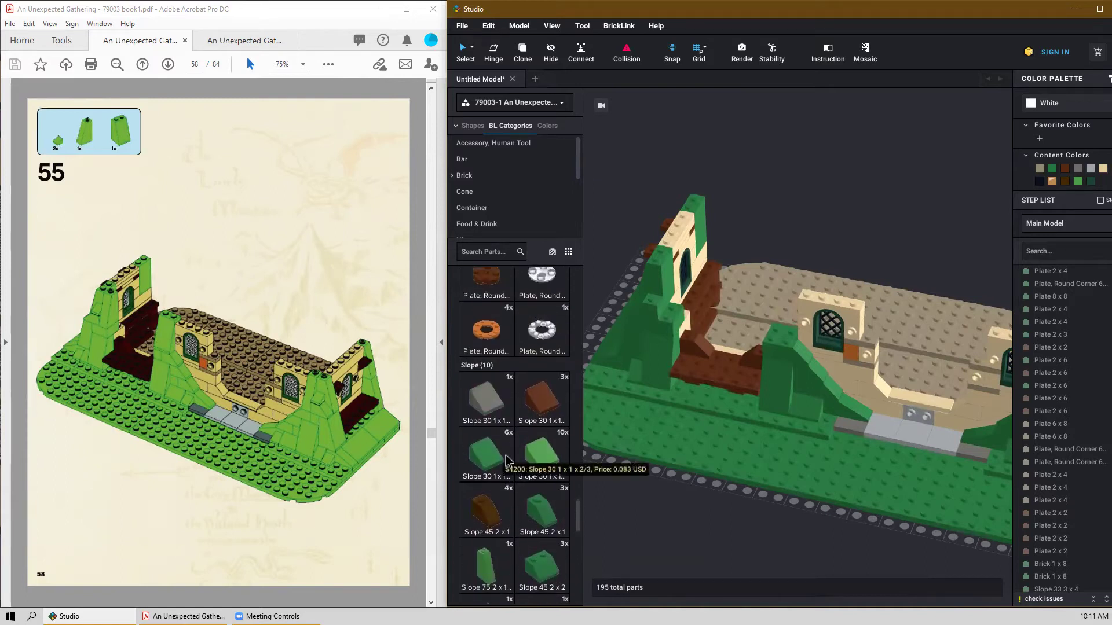
left_click_drag(544, 458, 657, 299)
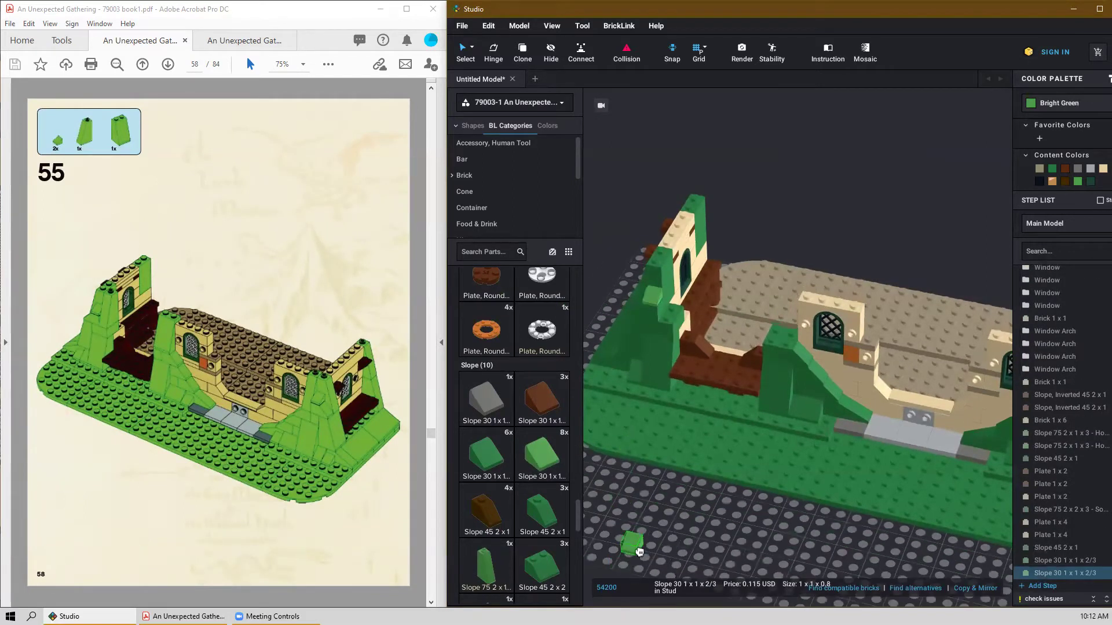
Stand the bright green Slope 75 2 x 1 x 3 on the corner mound, next to the brown porch.
left_click(637, 555)
left_click_drag(497, 547, 666, 481)
key("Escape")
Place the green Slope 75 2 x 2 x 3 on top of the front-wall mound beside the arched window.
scroll(540, 495, "down", 3)
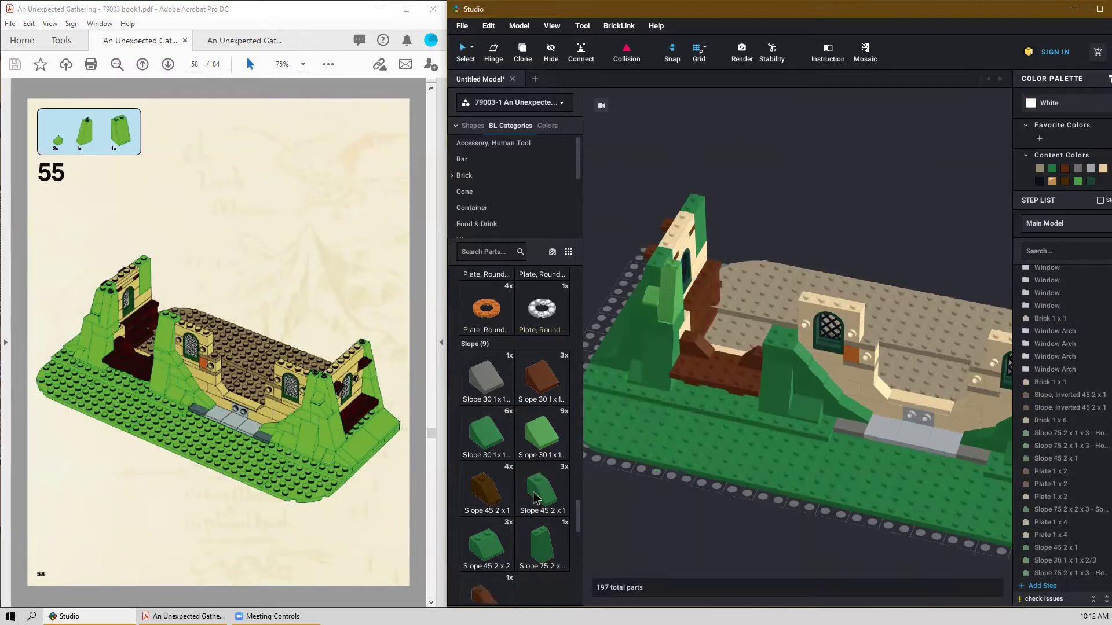
left_click(543, 511)
left_click(771, 315)
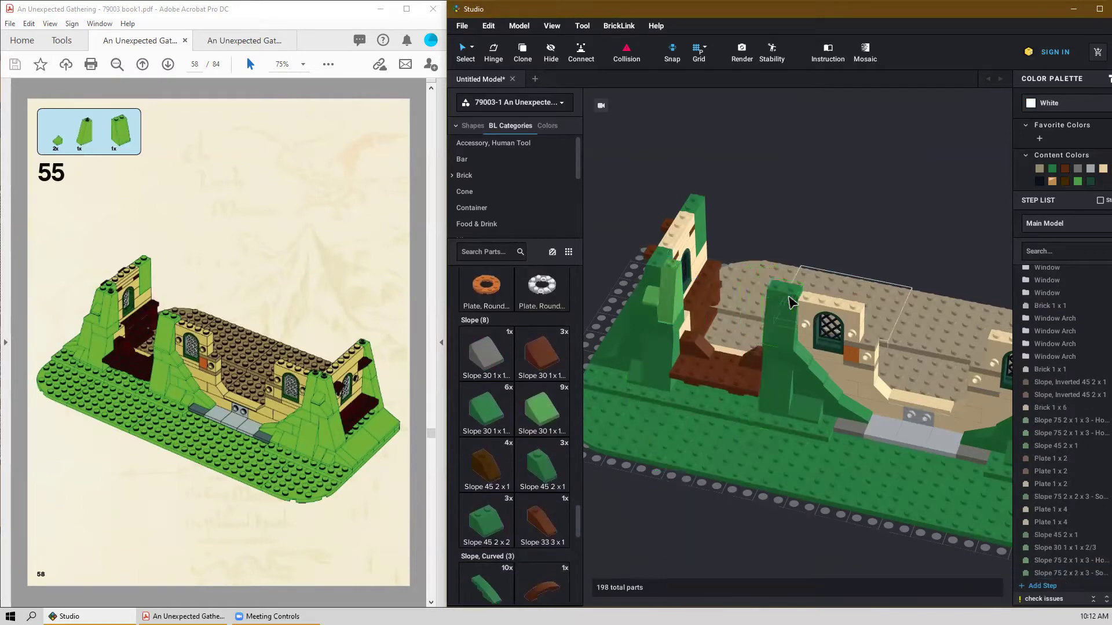
key("Escape")
Add a bright green Slope 30 1 x 1 x 2/3 at the foot of the corner mound.
right_click_drag(732, 495, 656, 469)
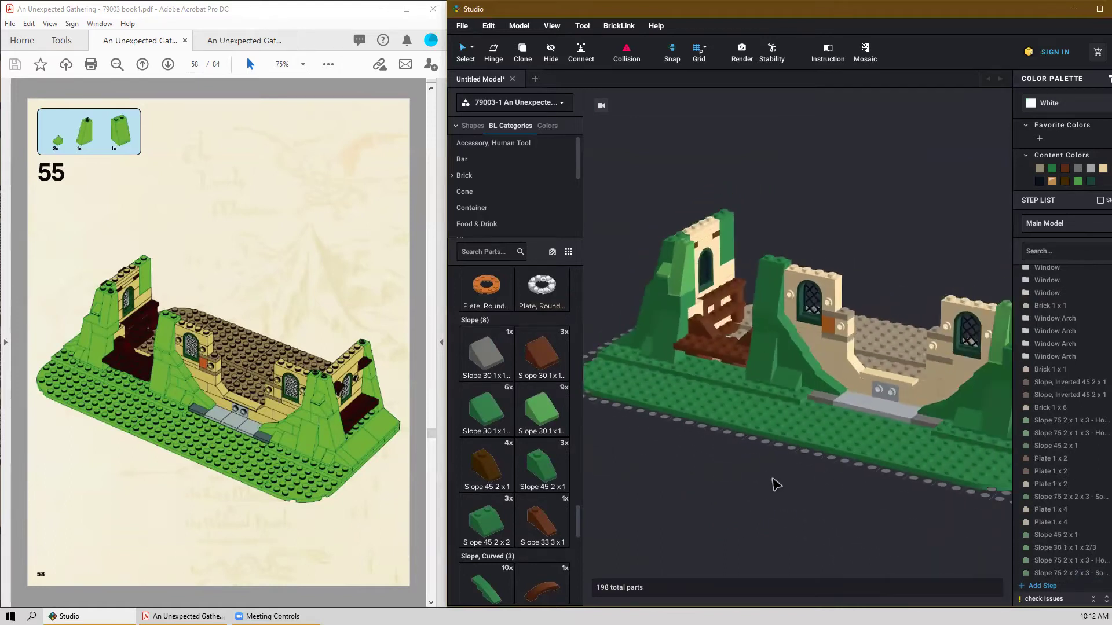
right_click_drag(776, 484, 792, 490)
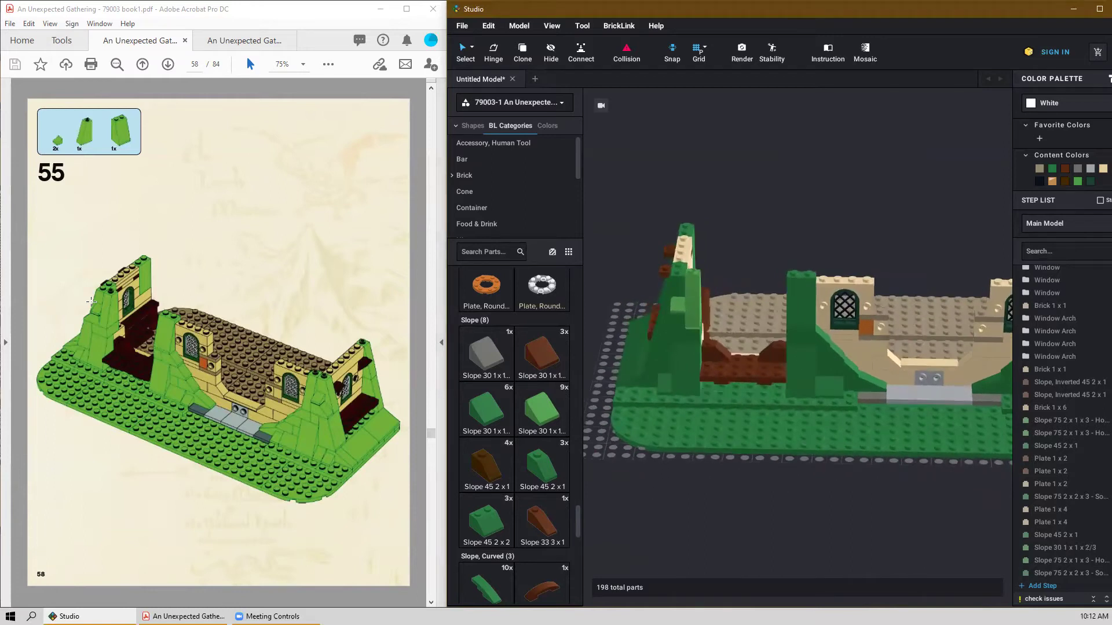
scroll(645, 384, "up", 3)
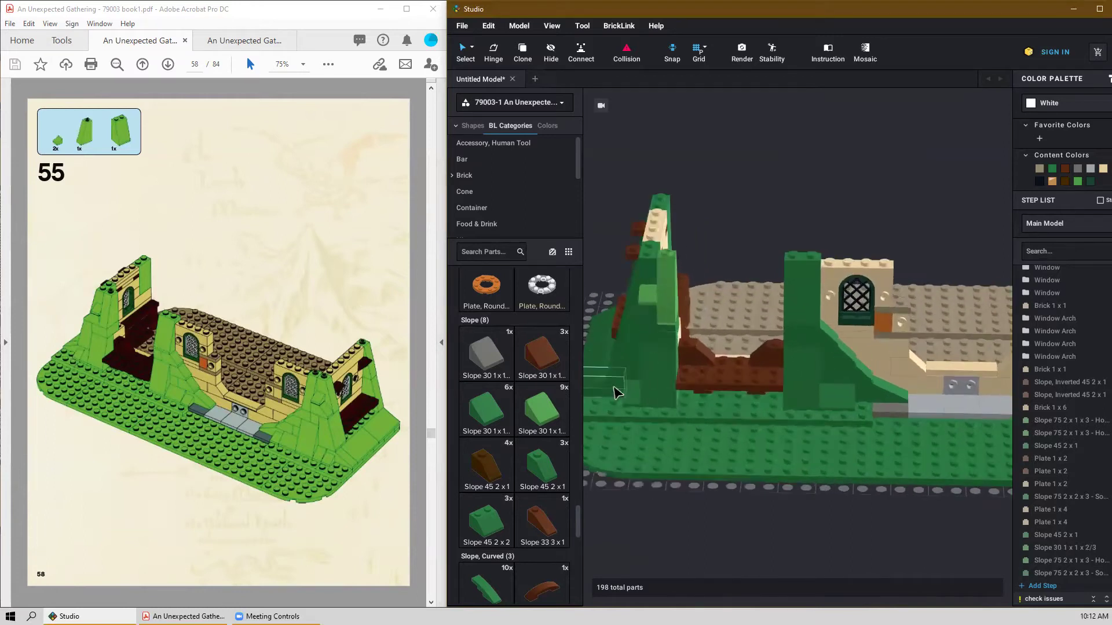
left_click(476, 417)
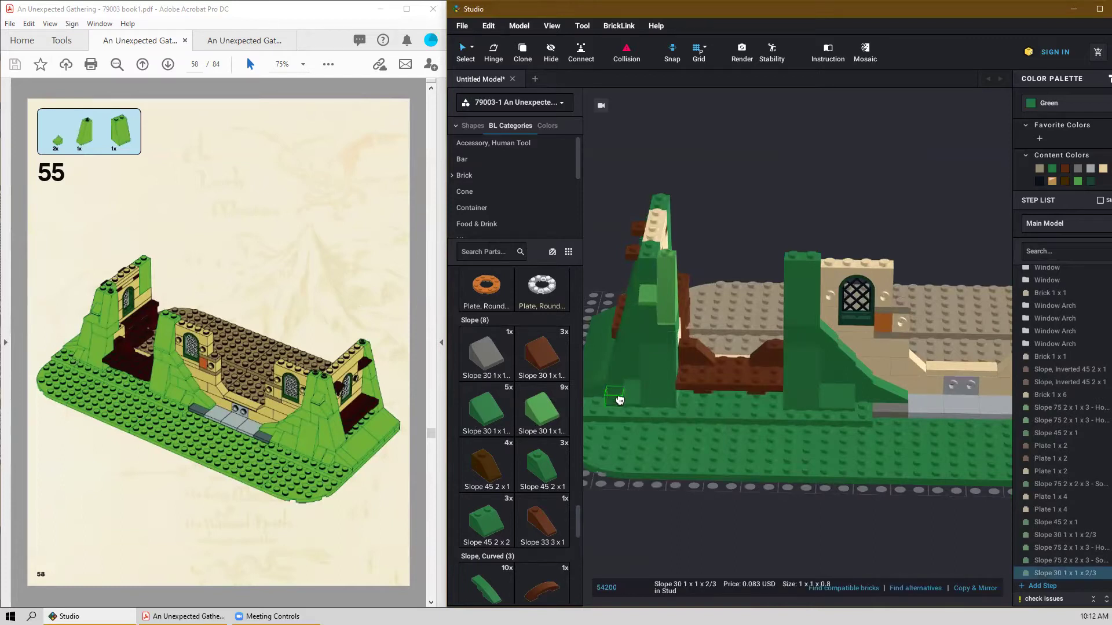
key("Escape")
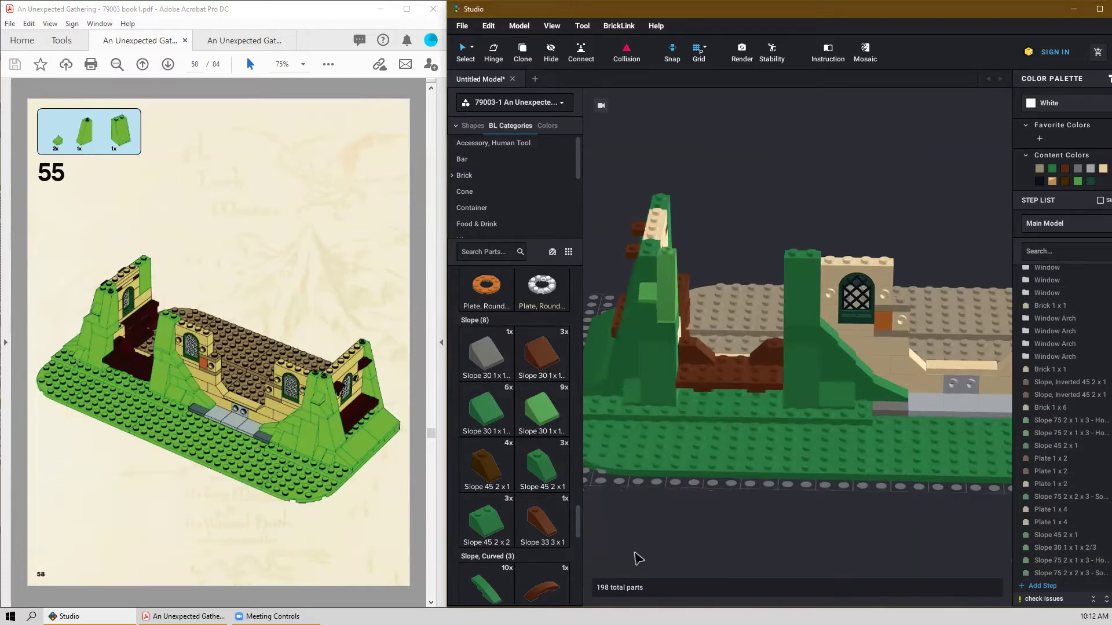
left_click(538, 398)
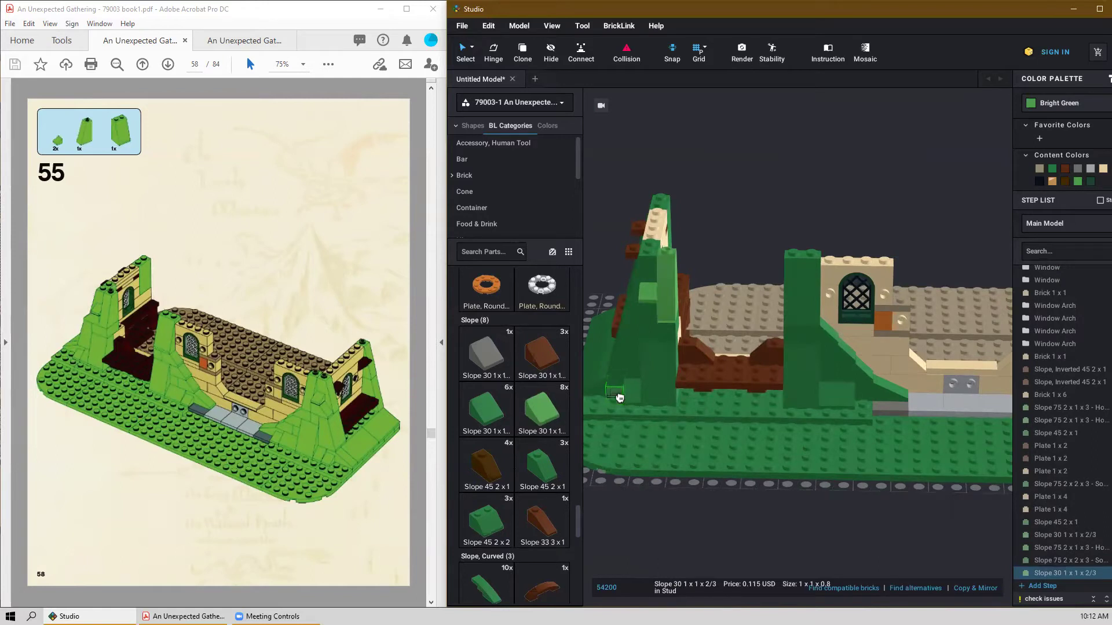
right_click_drag(620, 405, 721, 463)
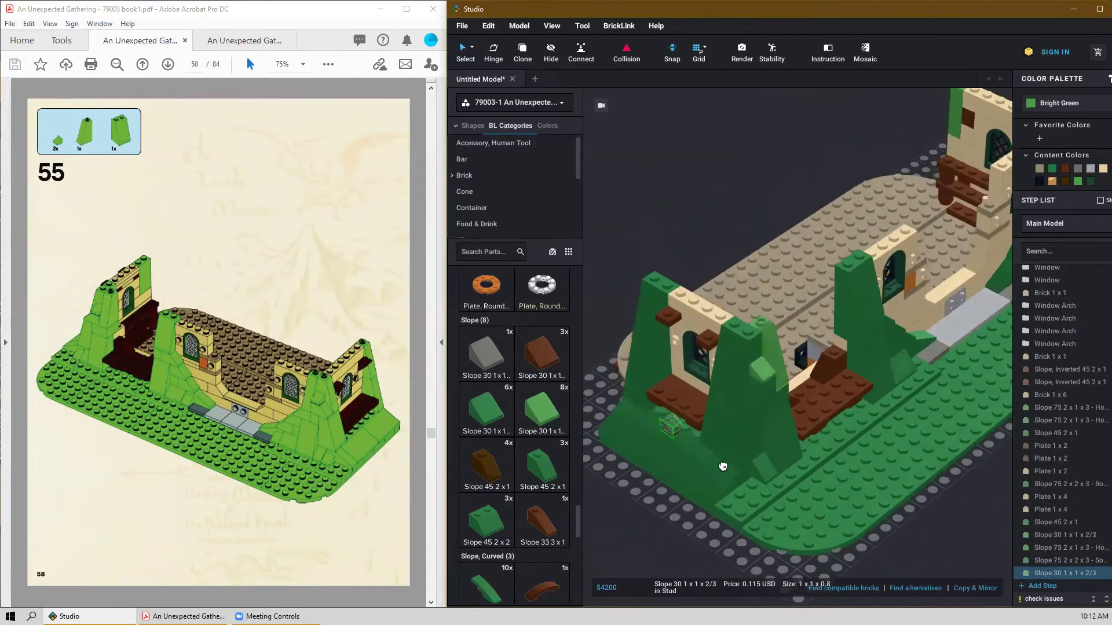
left_click(757, 489)
right_click_drag(890, 519, 859, 519)
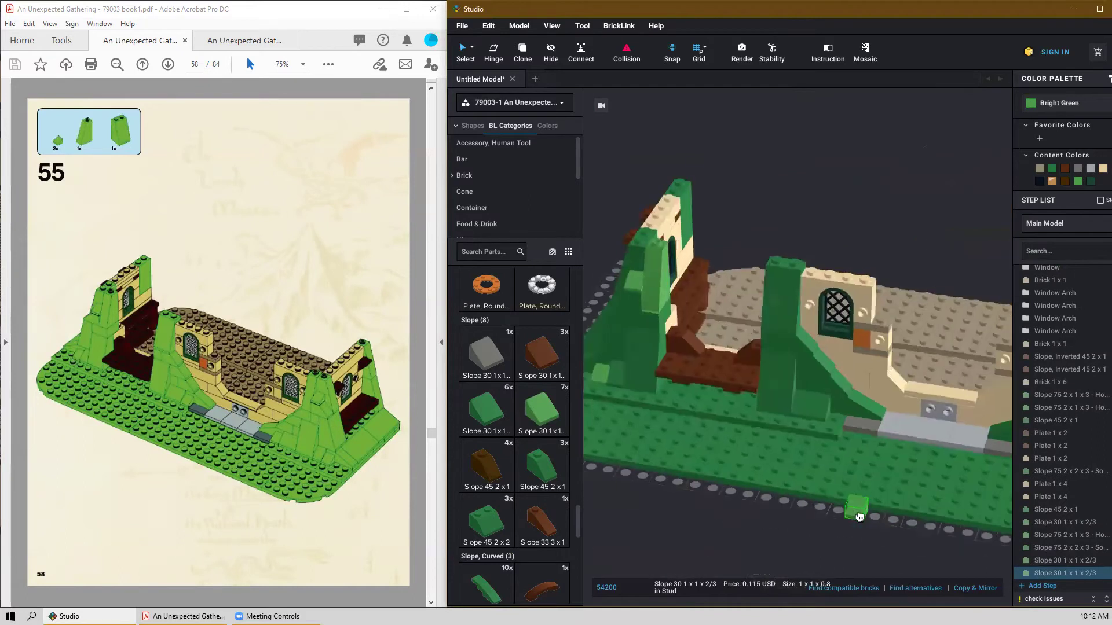
scroll(766, 537, "down", 2)
key("Escape")
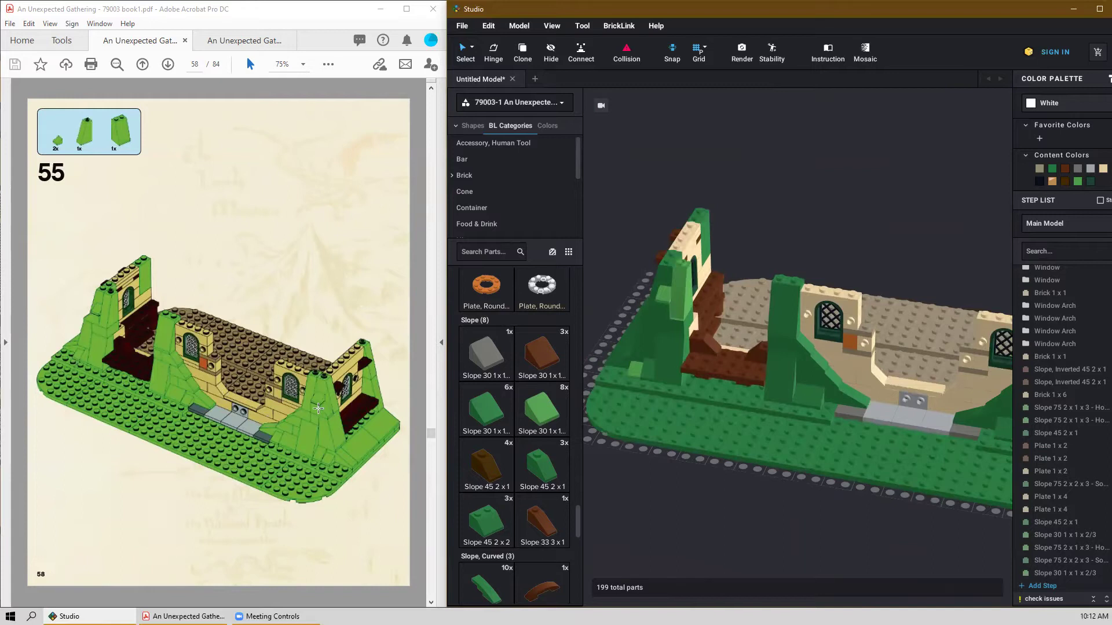
Add another bright green Slope 30 1 x 1 x 2/3 on the ledge of the corner mound at the opposite end of the house.
scroll(878, 524, "down", 2)
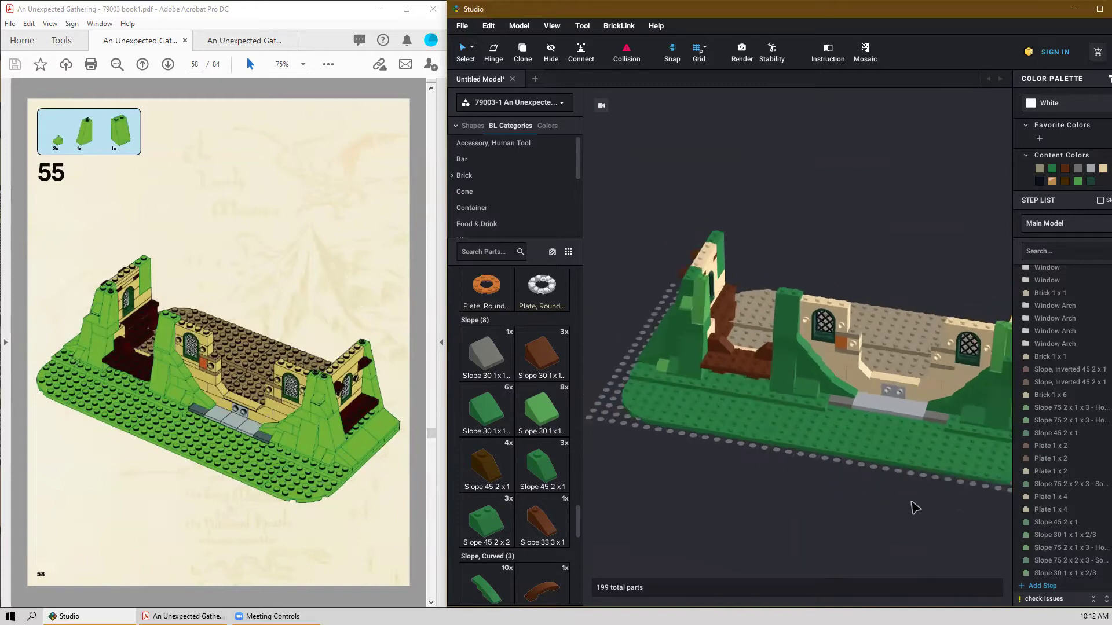
right_click_drag(902, 510, 775, 492)
scroll(652, 378, "up", 4)
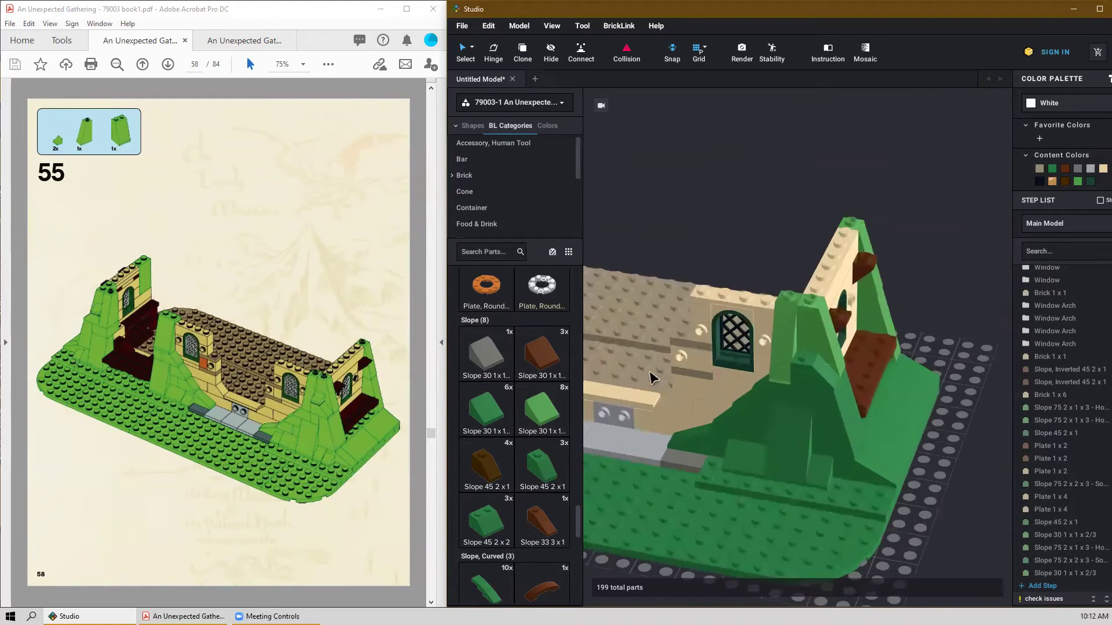
left_click(539, 407)
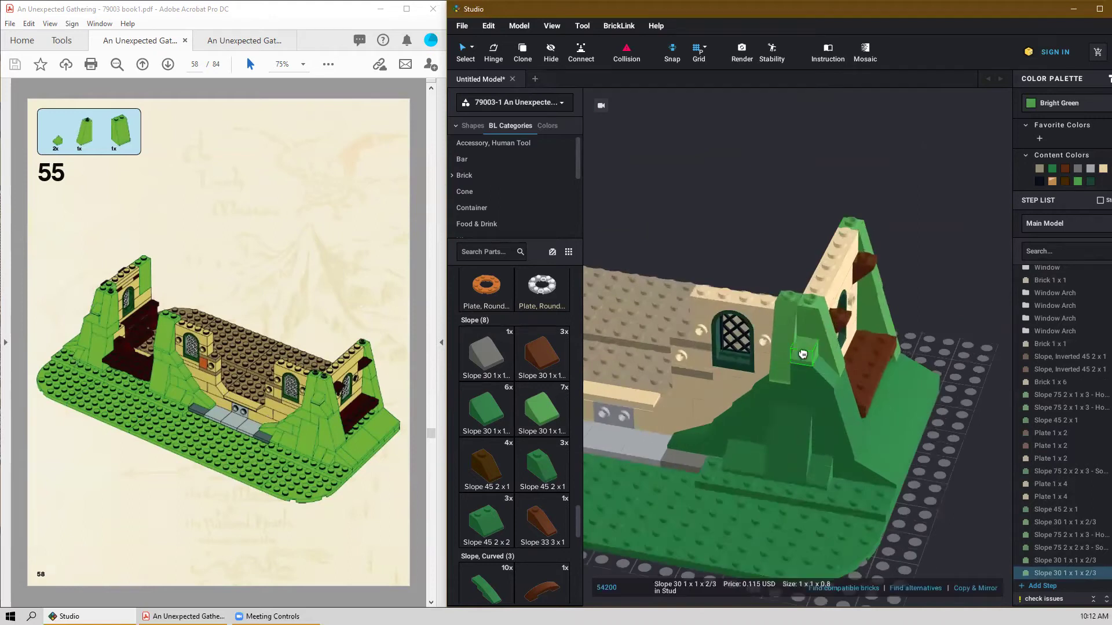
left_click(950, 446)
scroll(951, 452, "down", 2)
scroll(842, 481, "down", 2)
right_click_drag(708, 523, 754, 526)
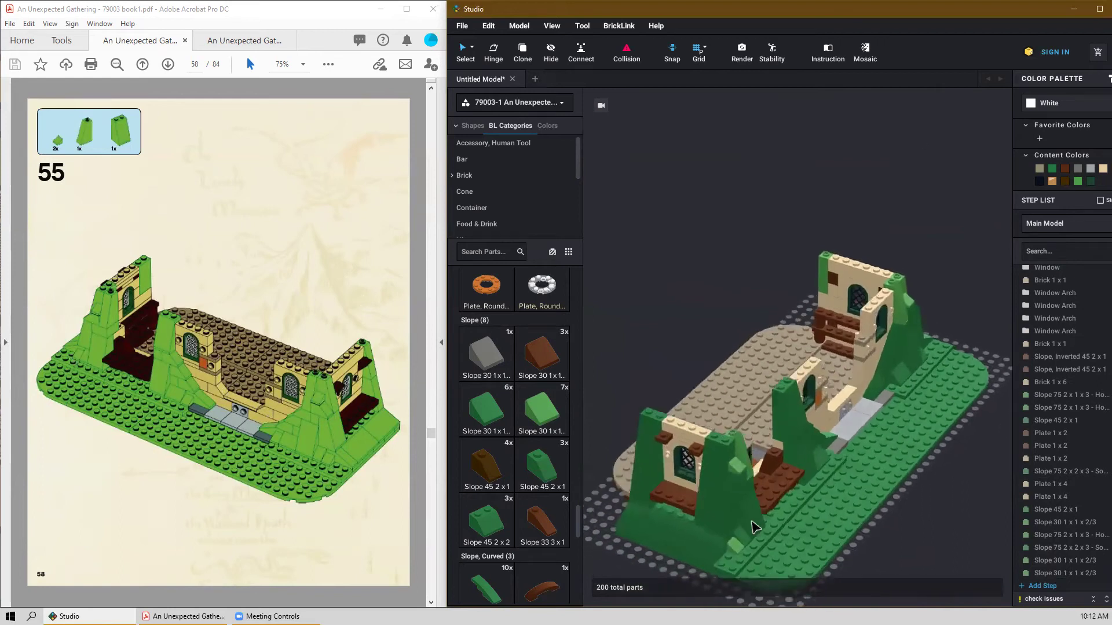
right_click_drag(703, 488, 838, 494)
Following instruction step 56, stack three reddish brown Brick, Round 1 x 1 parts into a column on the porch beside the corner mound.
scroll(280, 429, "down", 2)
scroll(280, 429, "up", 1)
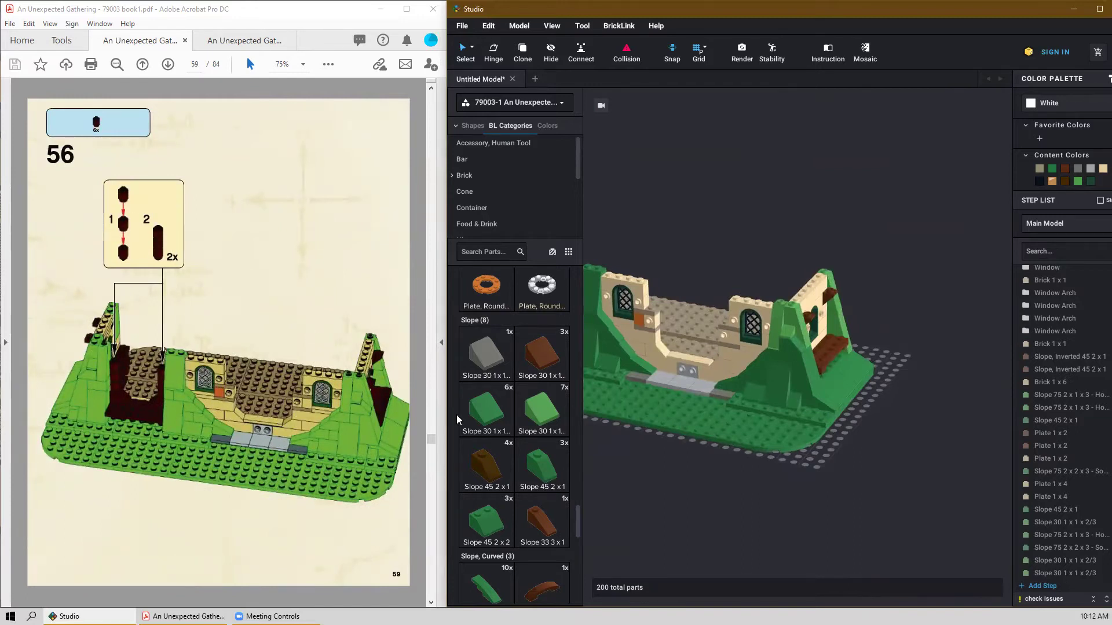
scroll(535, 486, "down", 10)
scroll(533, 484, "down", 8)
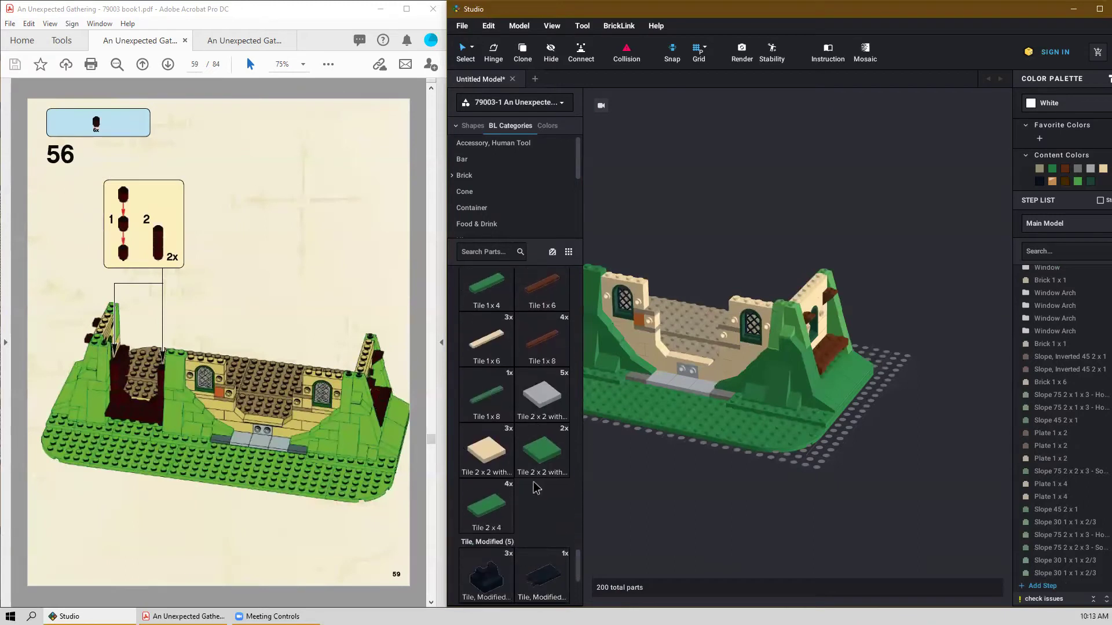
scroll(541, 544, "up", 2)
left_click_drag(577, 576, 571, 323)
scroll(521, 363, "down", 3)
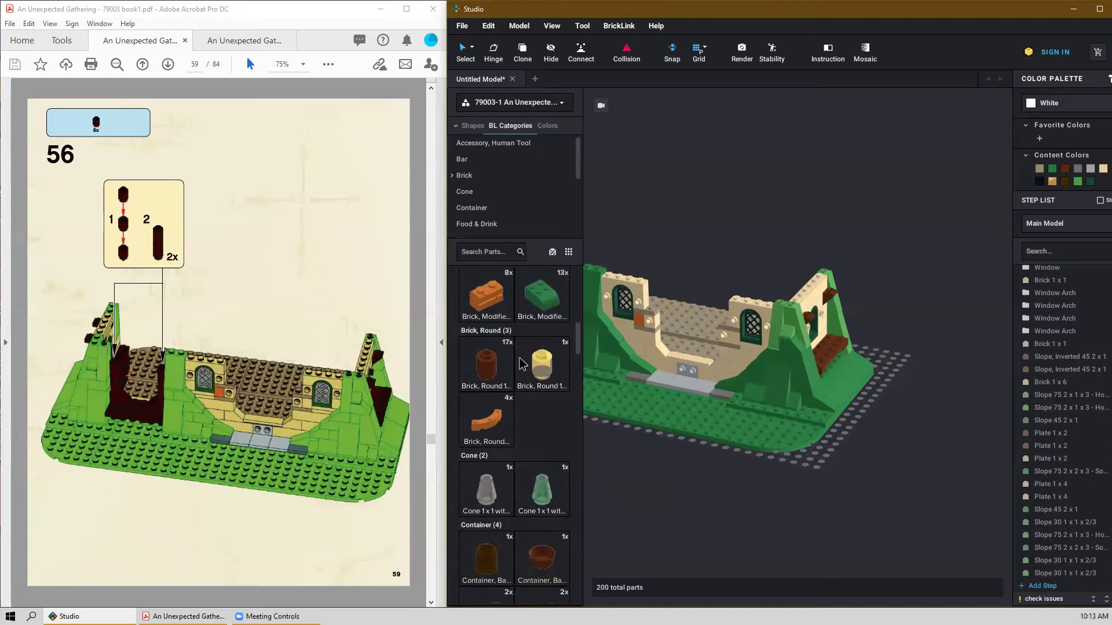
left_click_drag(487, 365, 664, 456)
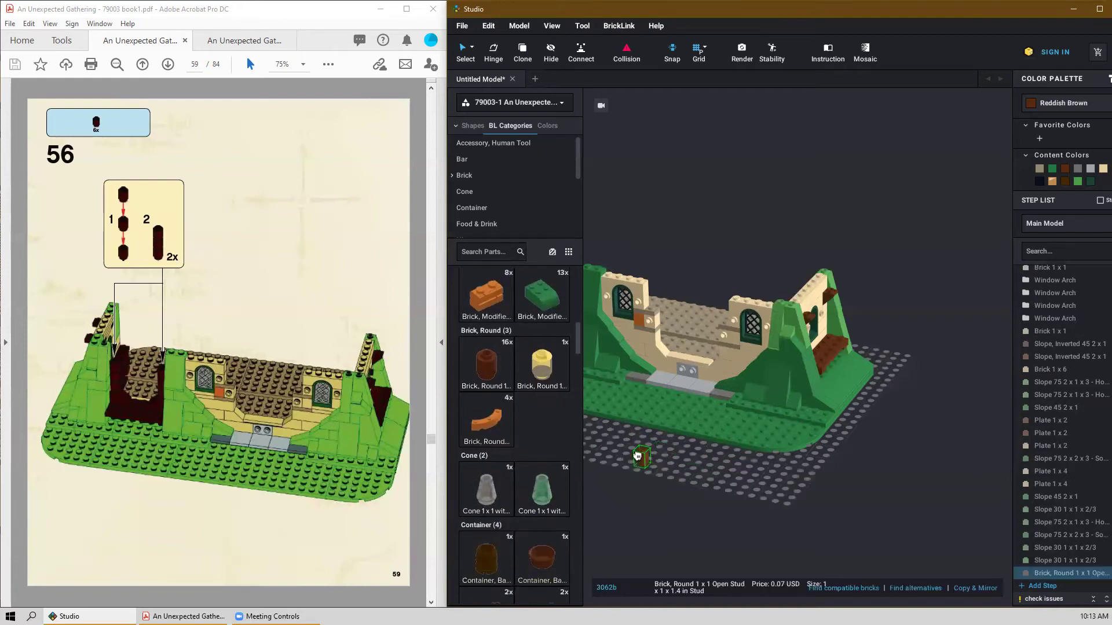
middle_click_drag(635, 474, 750, 507)
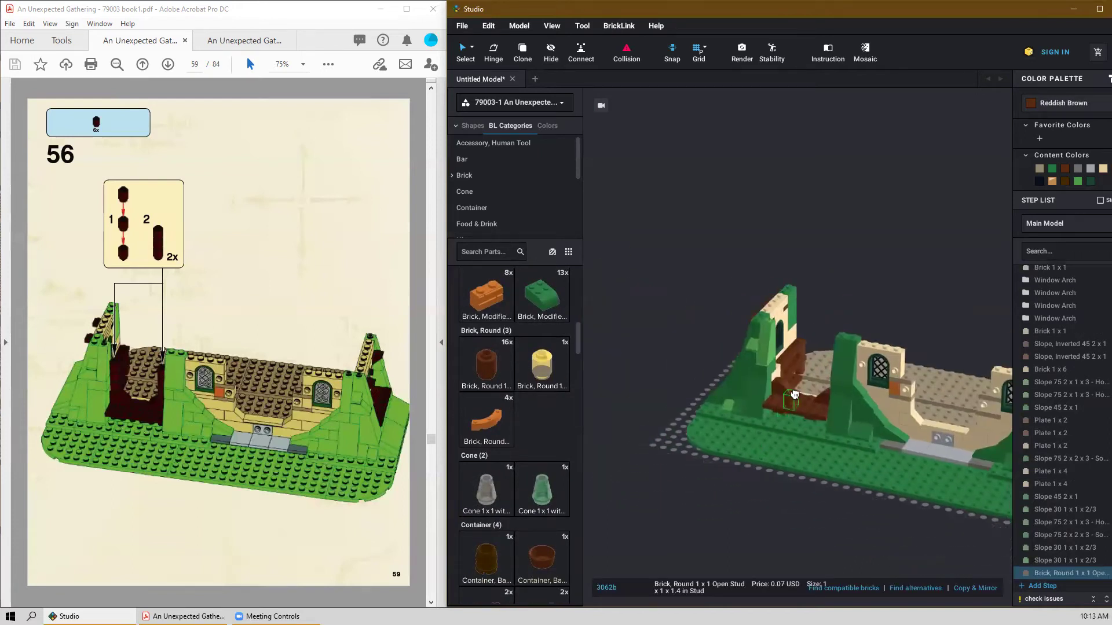
scroll(795, 395, "up", 5)
left_click(744, 393)
left_click(744, 374)
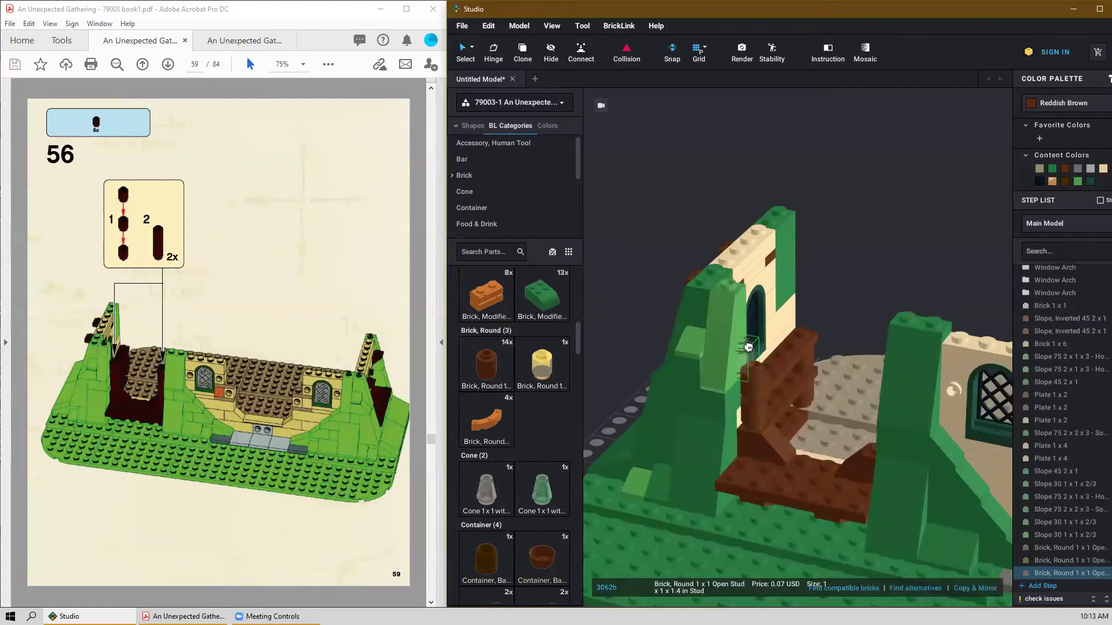
left_click(749, 348)
Stack a second column of three reddish brown Brick, Round 1 x 1 parts on the porch beside the front-wall mound.
right_click_drag(748, 347, 832, 438)
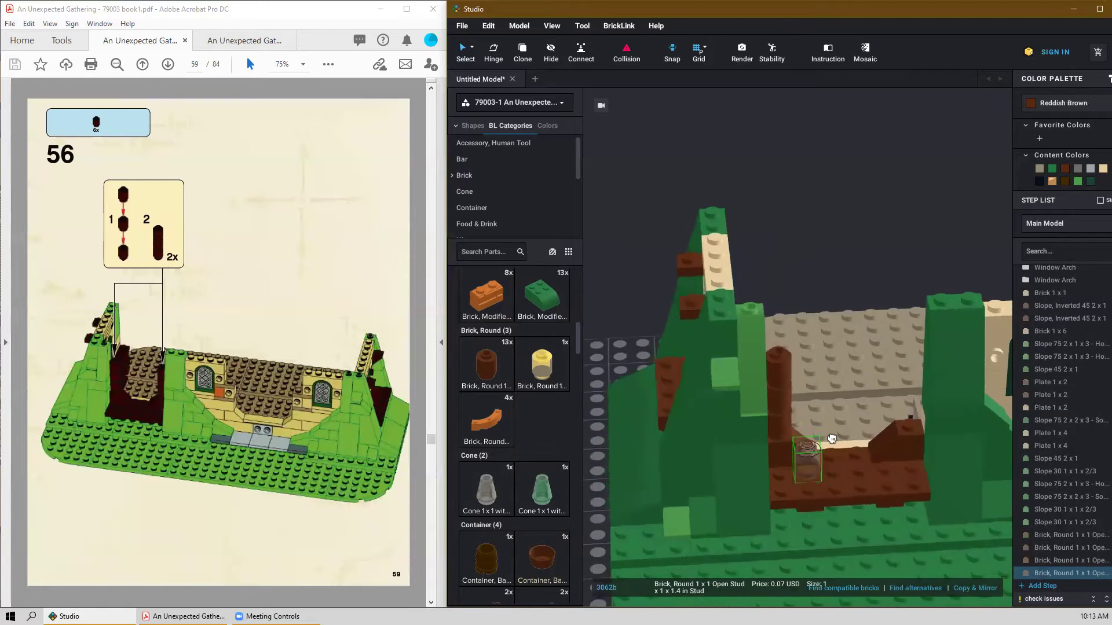
left_click(910, 408)
left_click(909, 387)
key("Escape")
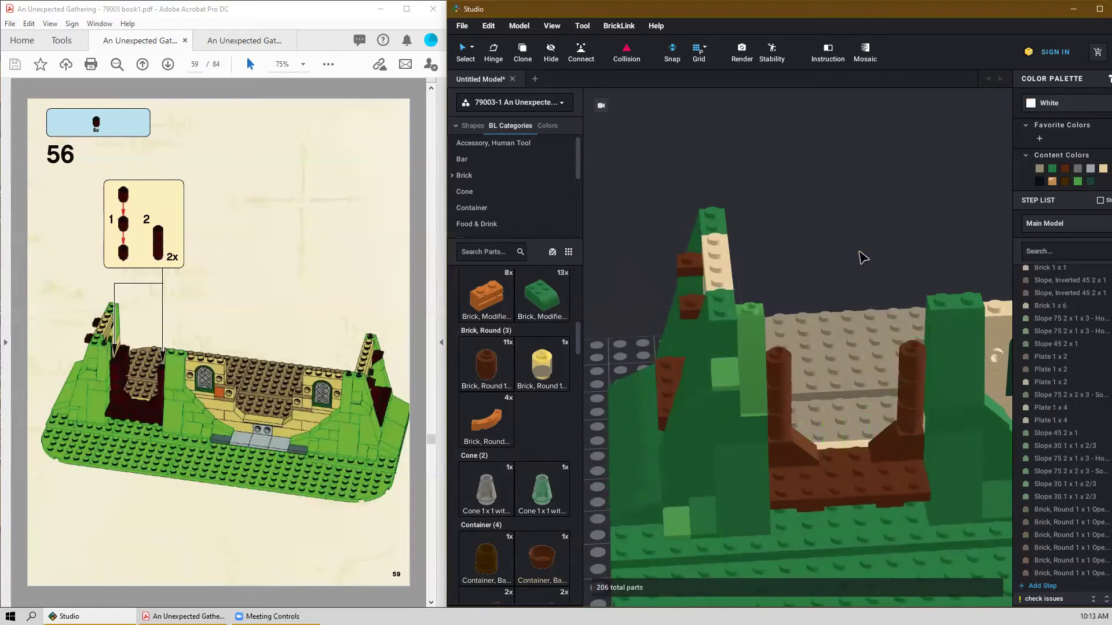
scroll(862, 257, "down", 3)
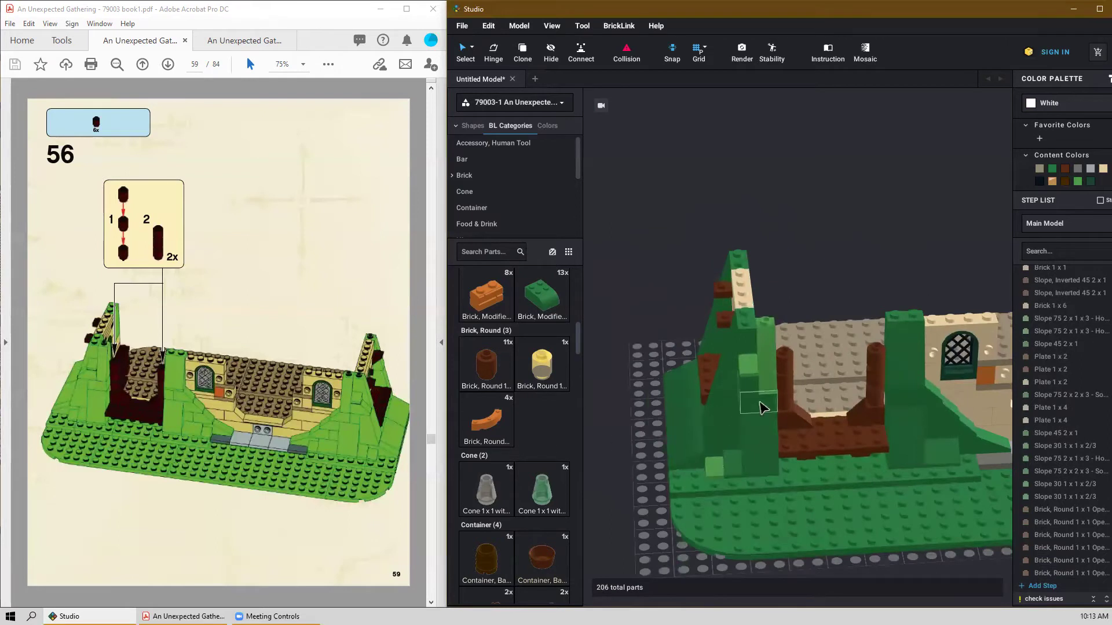
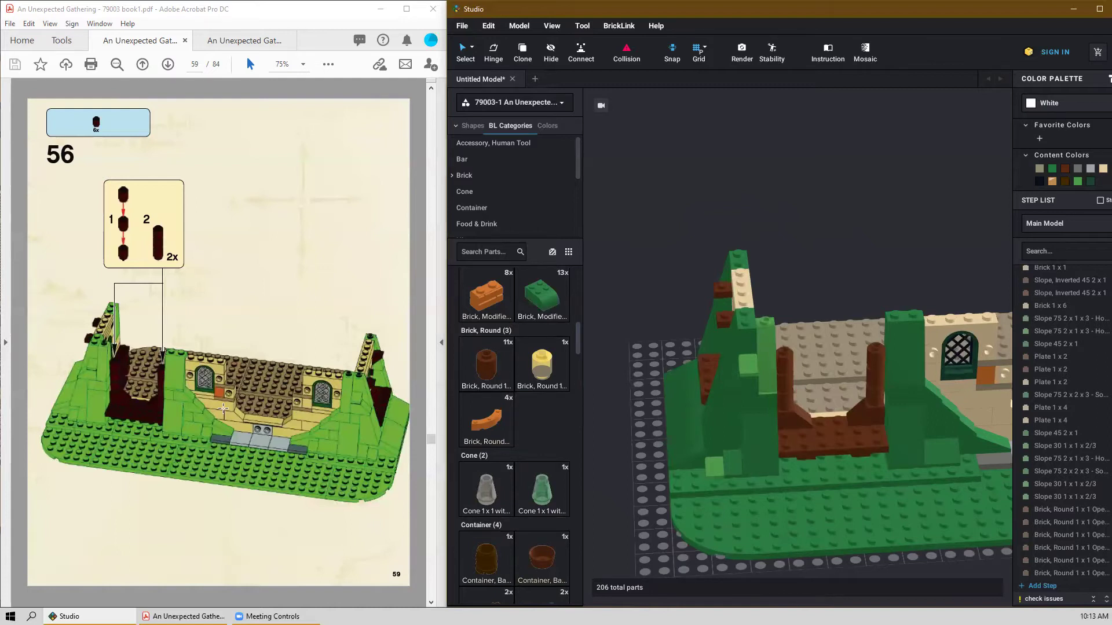
scroll(249, 360, "down", 2)
scroll(249, 360, "up", 1)
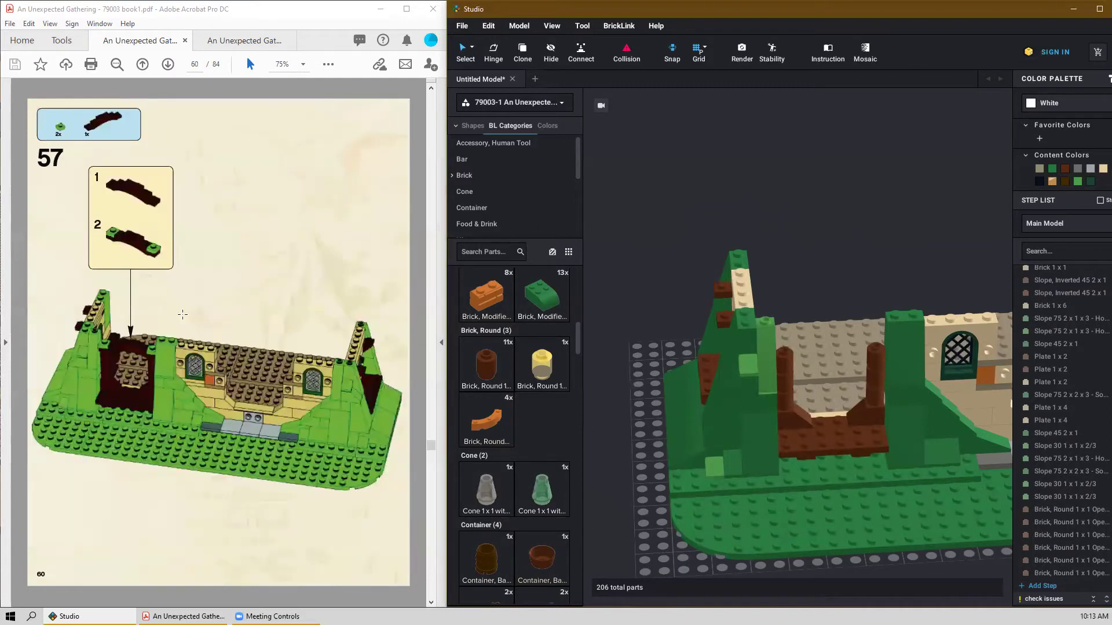
scroll(145, 261, "up", 1)
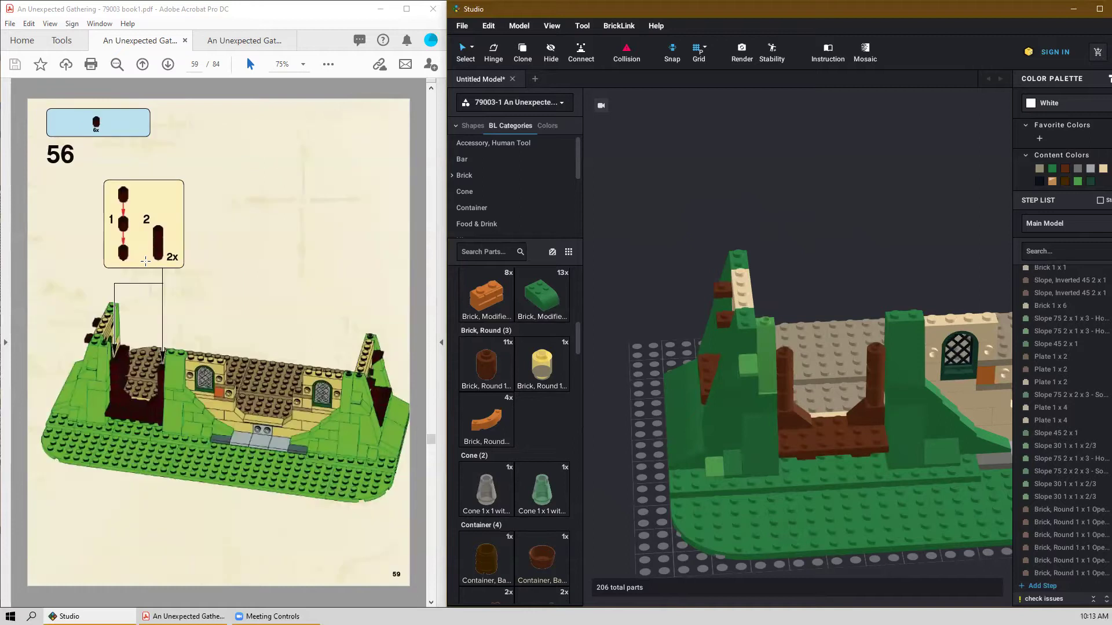
Place a rotated reddish brown Mudguard 1 1/2 x 6 x 1 with Arch across the two round-brick columns, following instruction step 57.
scroll(145, 262, "down", 1)
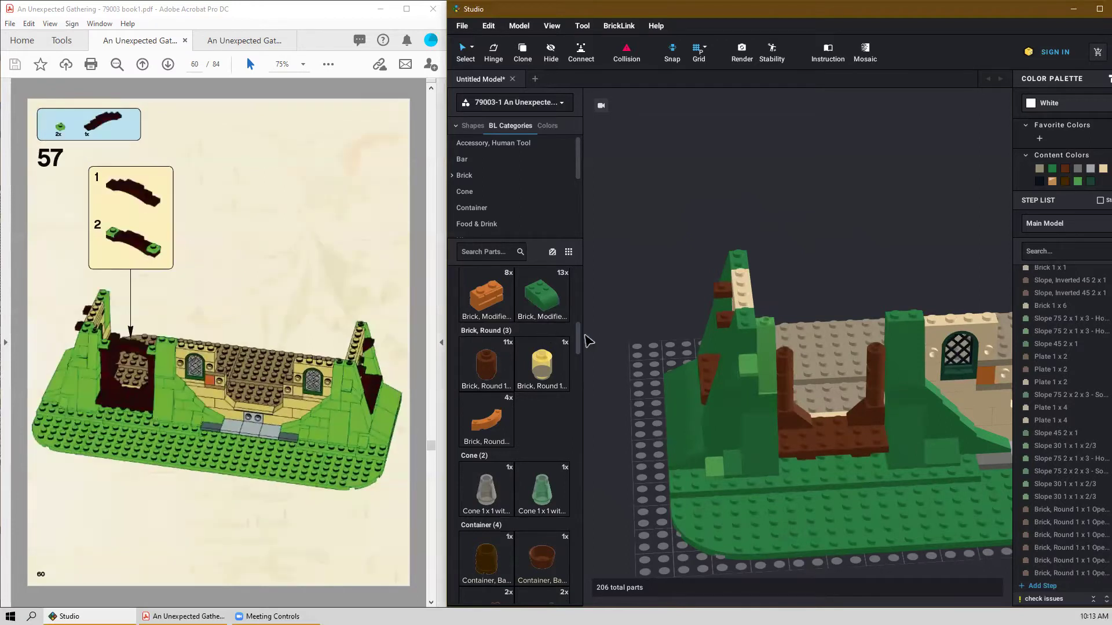
left_click_drag(579, 340, 571, 599)
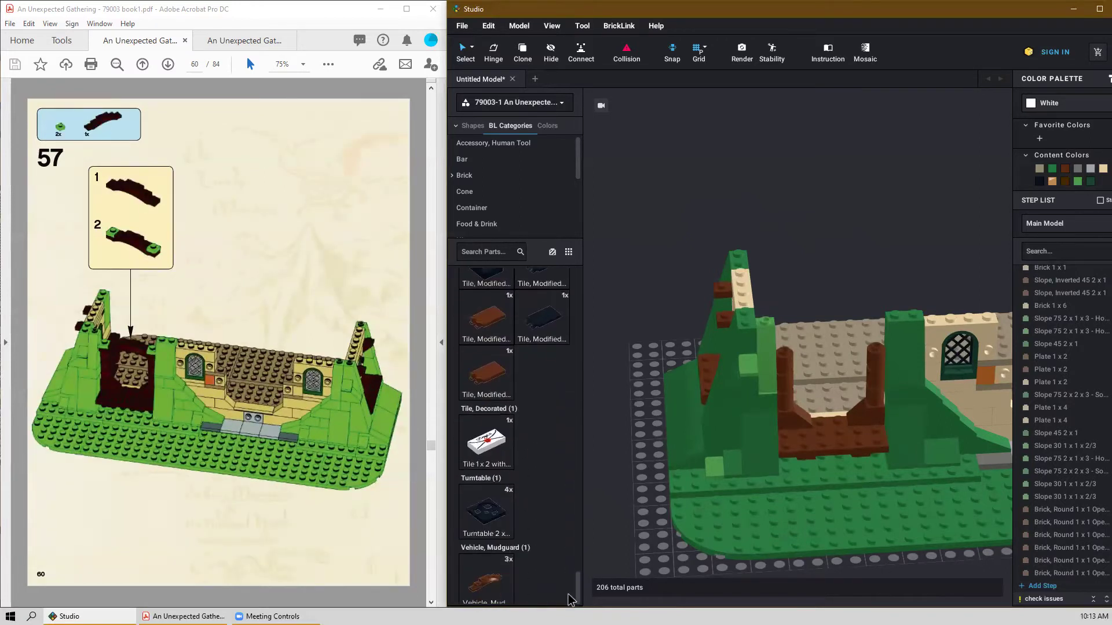
left_click_drag(497, 585, 832, 334)
key("Right")
key("Right")
left_click(831, 334)
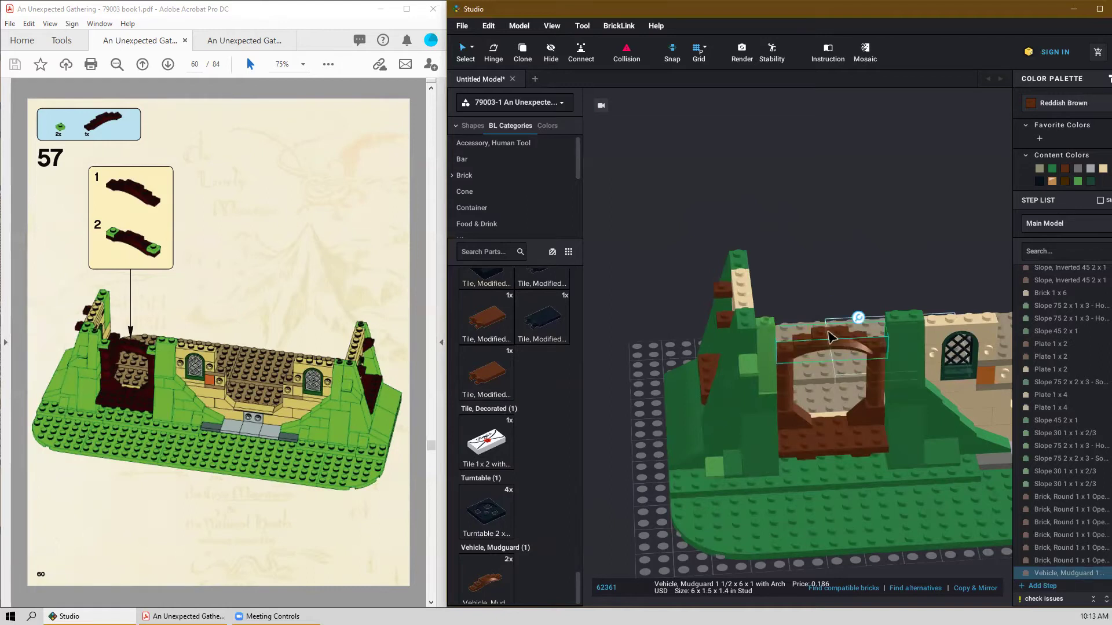
key("Escape")
Place a green Plate 1 x 1 on each end of the brown arch over the doorway.
right_click_drag(814, 267, 794, 267)
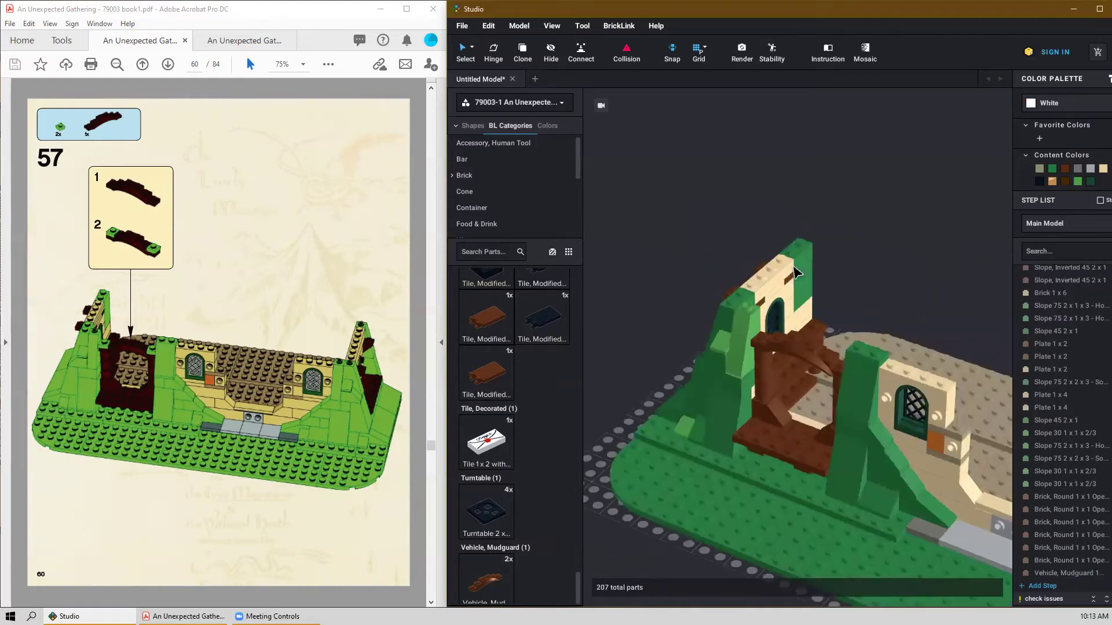
scroll(561, 382, "up", 4)
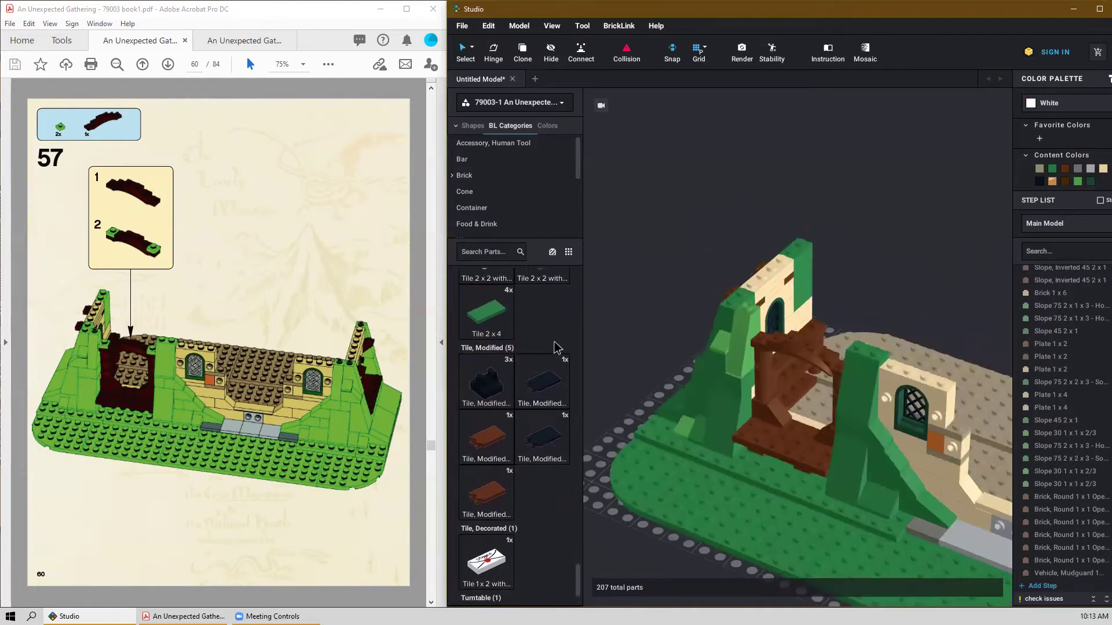
scroll(556, 348, "up", 5)
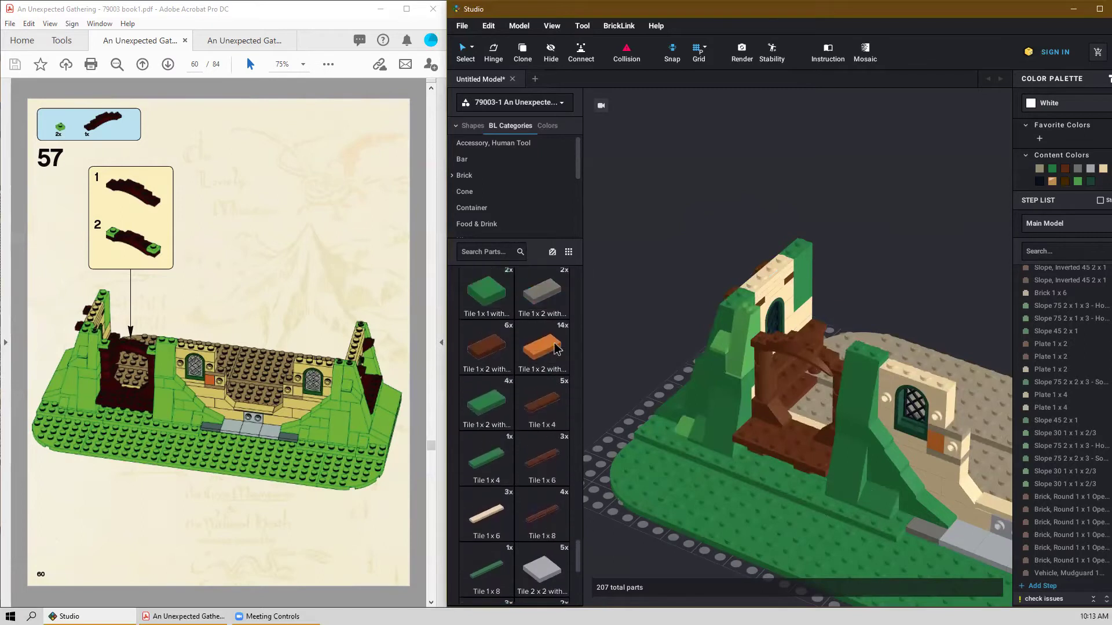
scroll(558, 348, "up", 8)
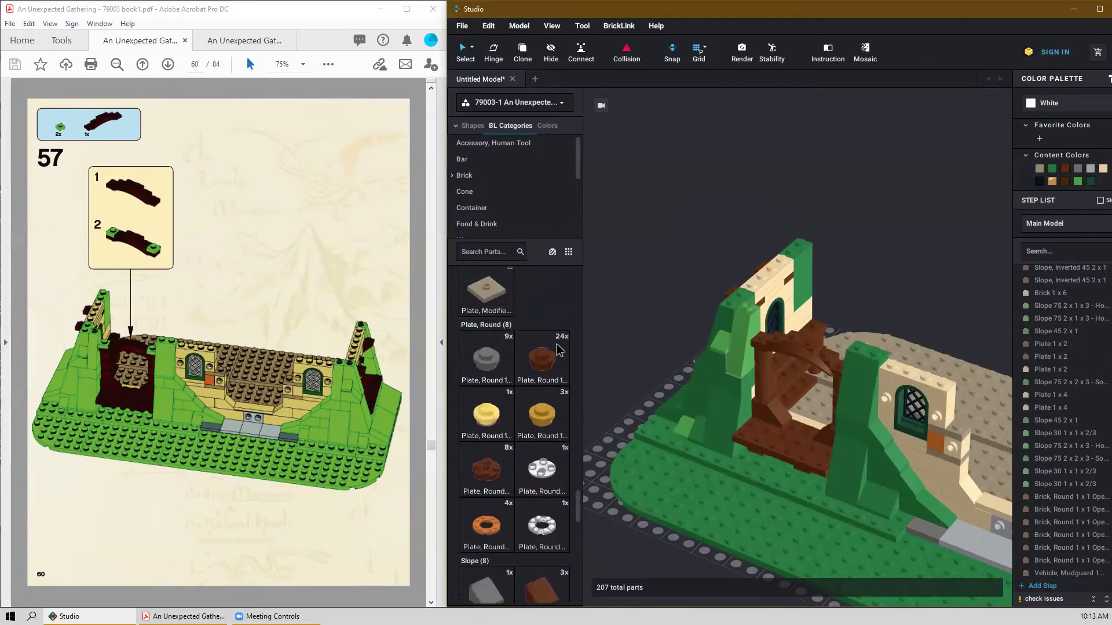
scroll(560, 350, "up", 6)
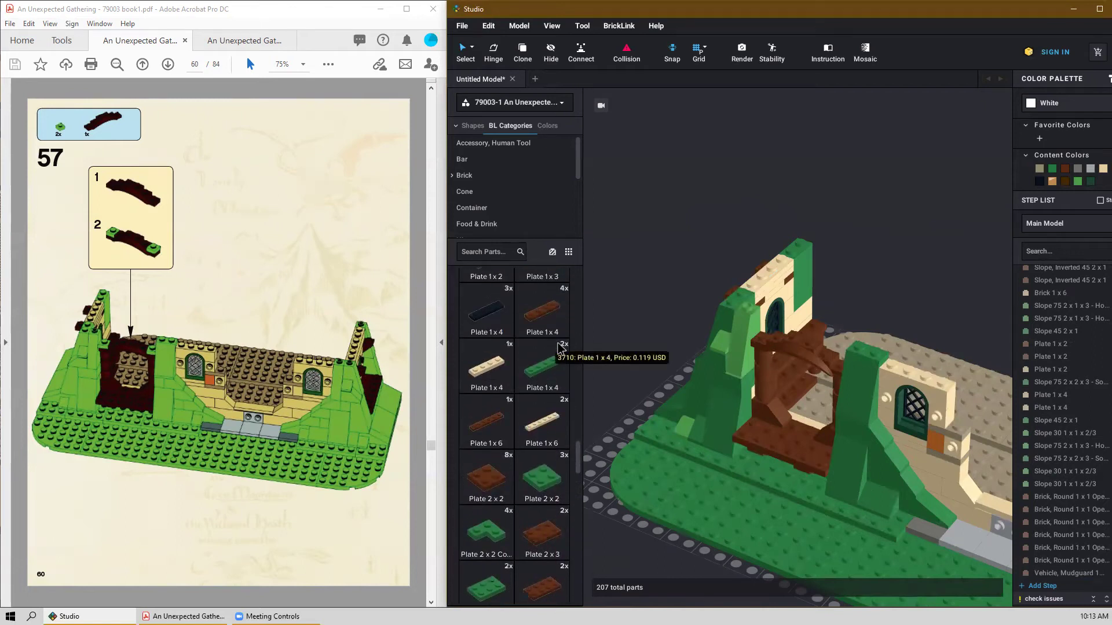
scroll(560, 347, "up", 1)
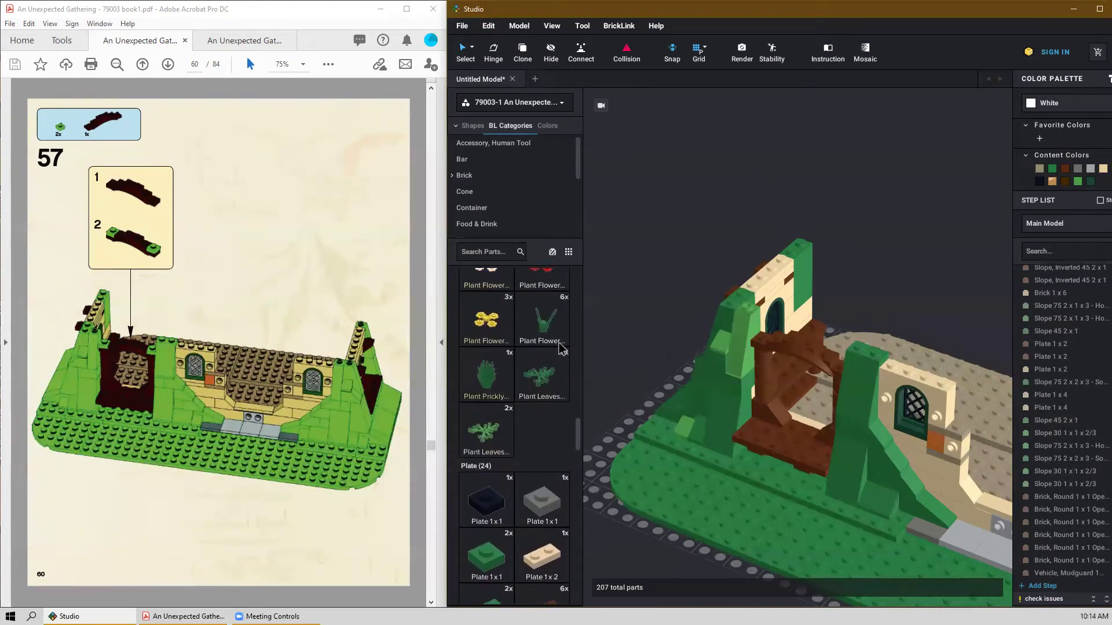
scroll(559, 349, "up", 2)
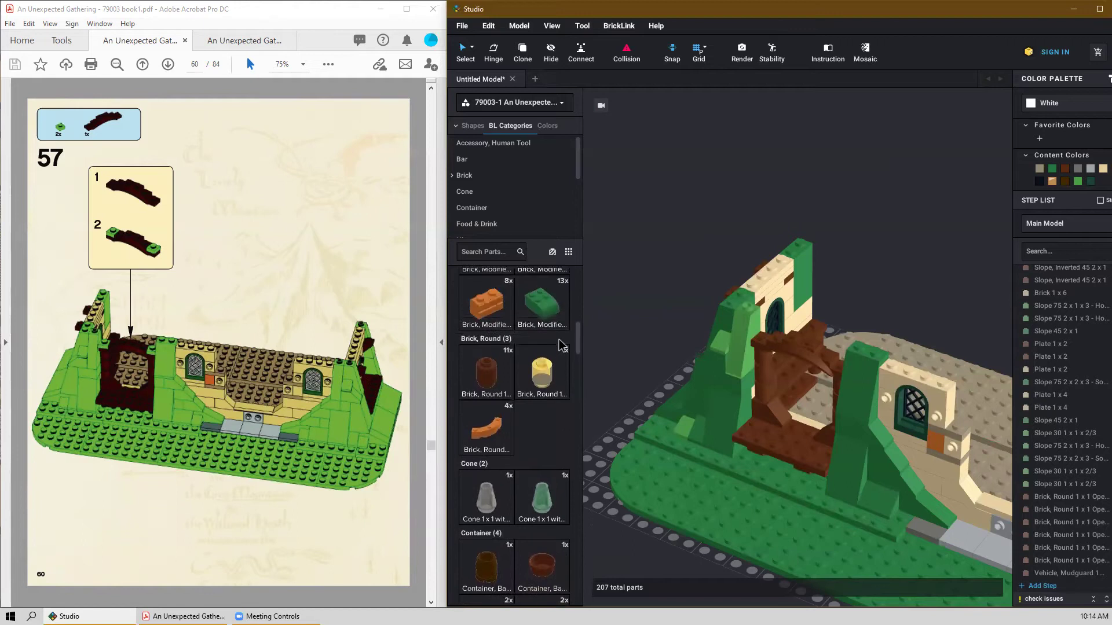
scroll(560, 345, "up", 5)
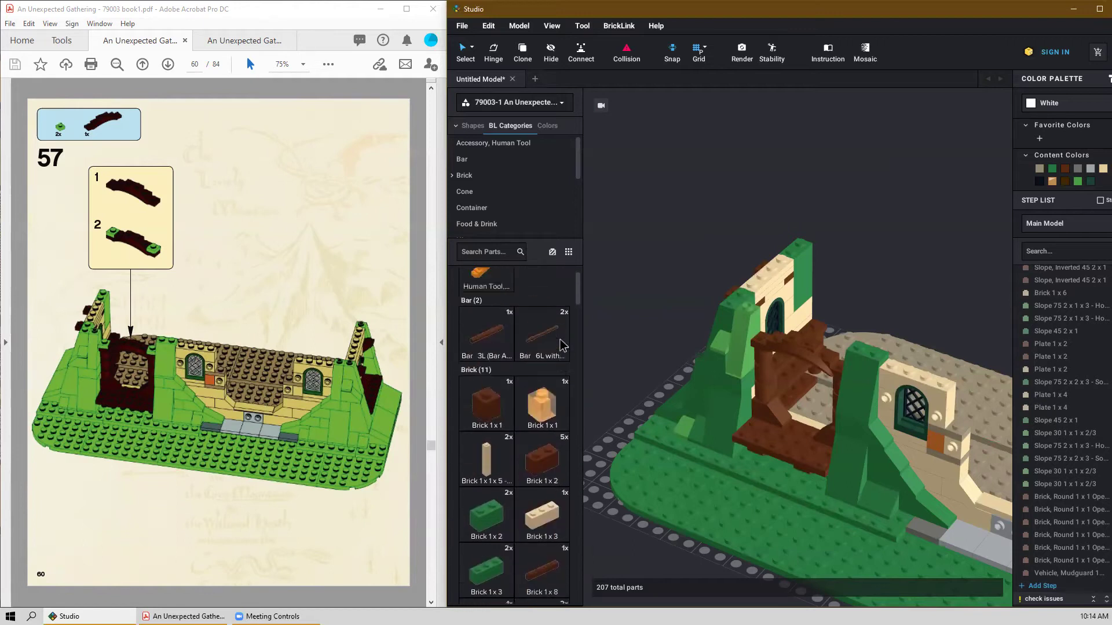
scroll(561, 346, "down", 10)
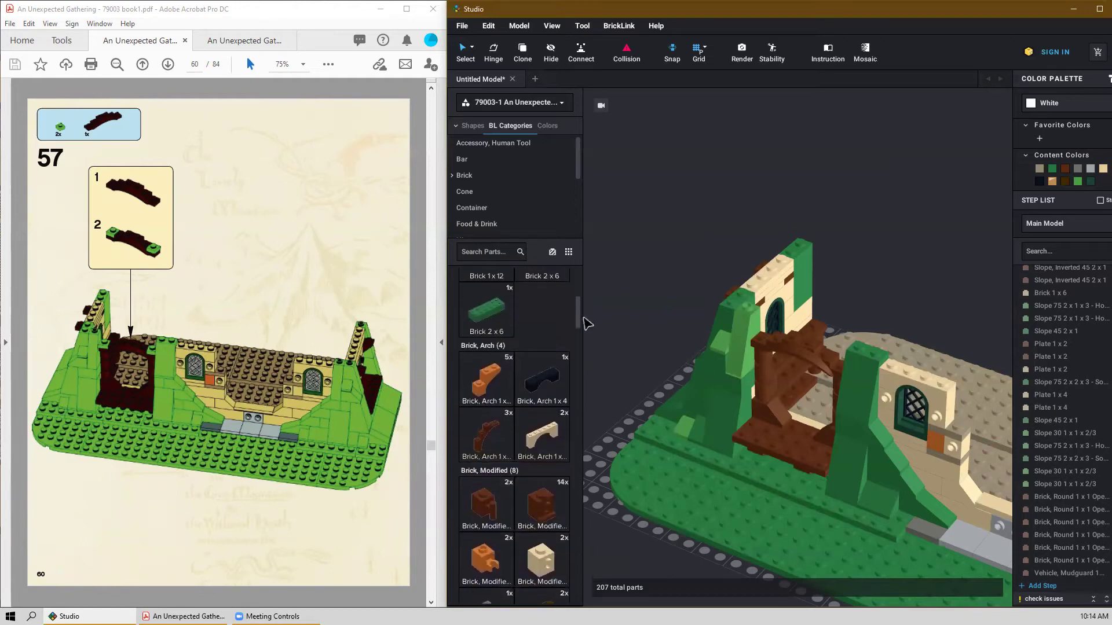
scroll(534, 377, "down", 10)
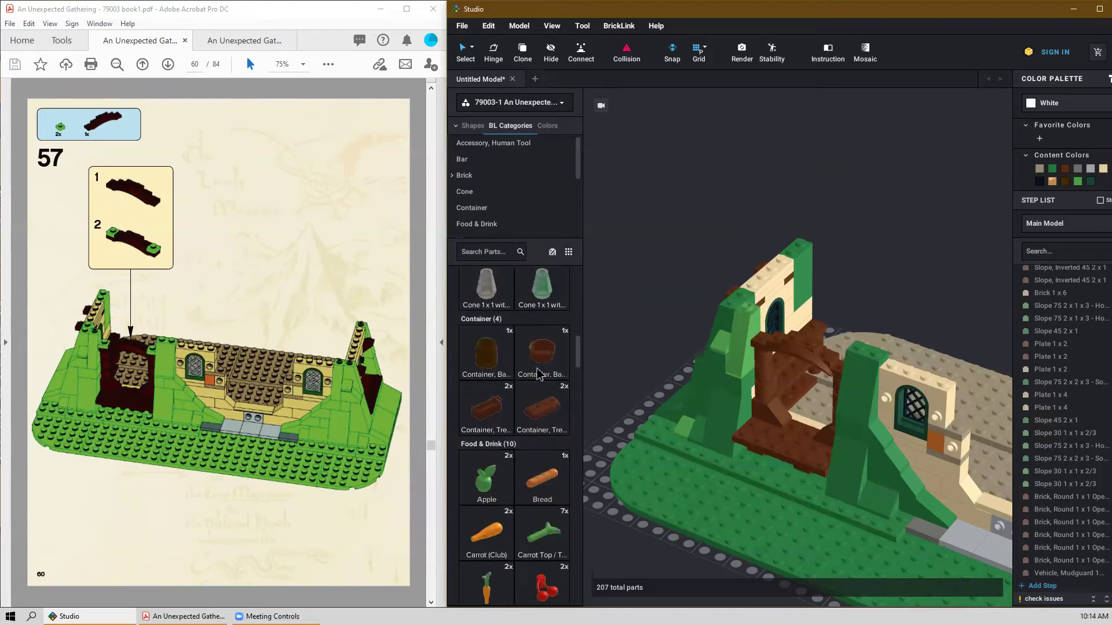
scroll(548, 415, "down", 10)
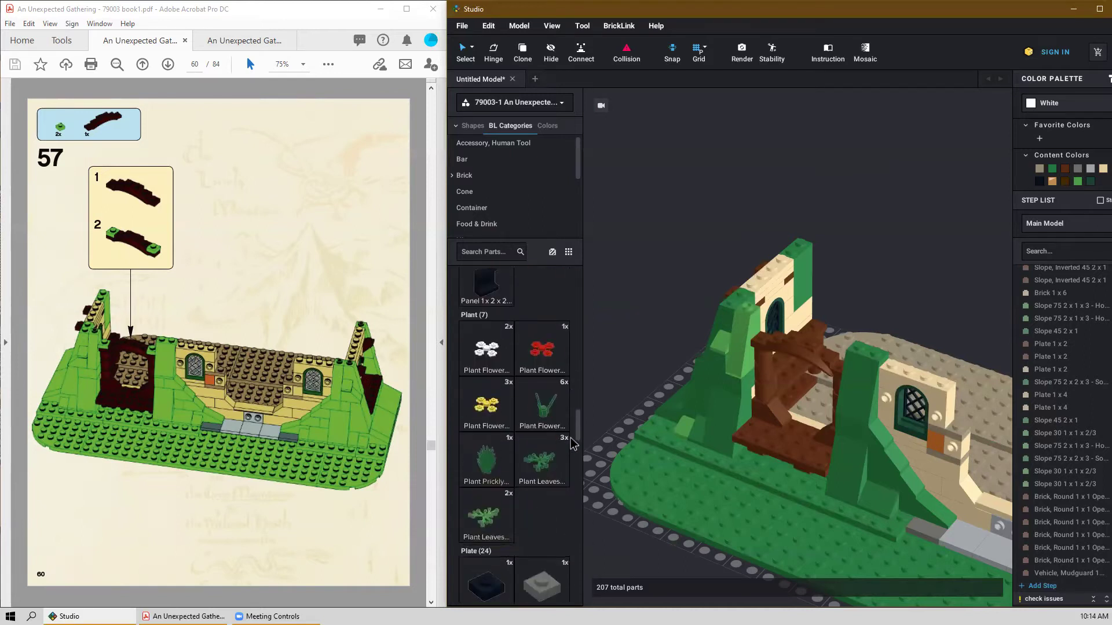
left_click_drag(507, 404, 763, 337)
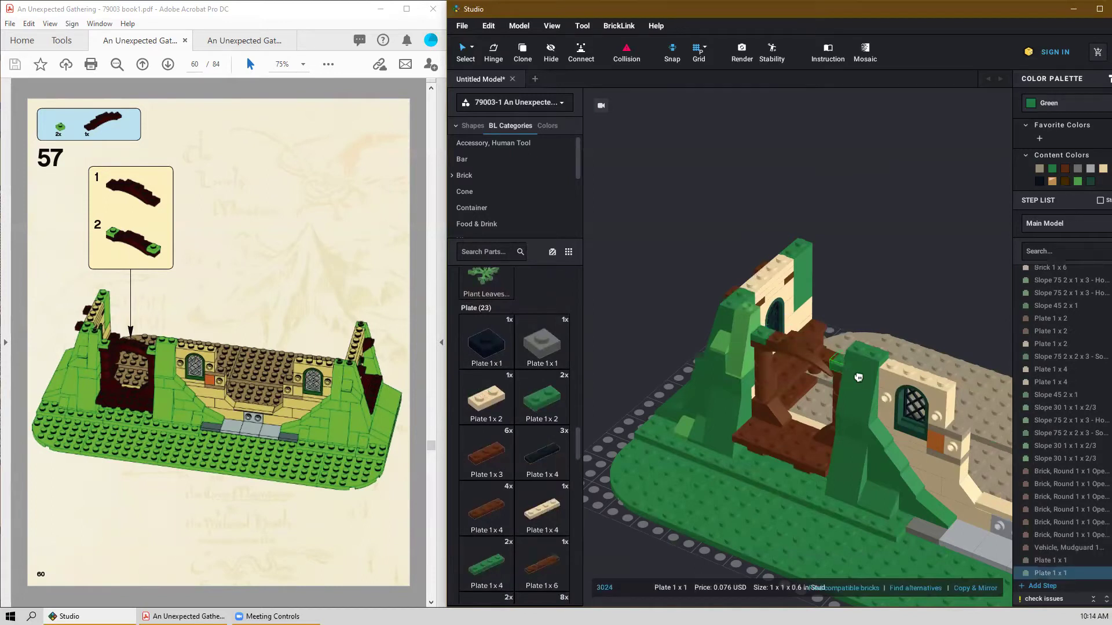
right_click_drag(858, 377, 875, 366)
left_click(874, 353)
right_click_drag(827, 236, 804, 231)
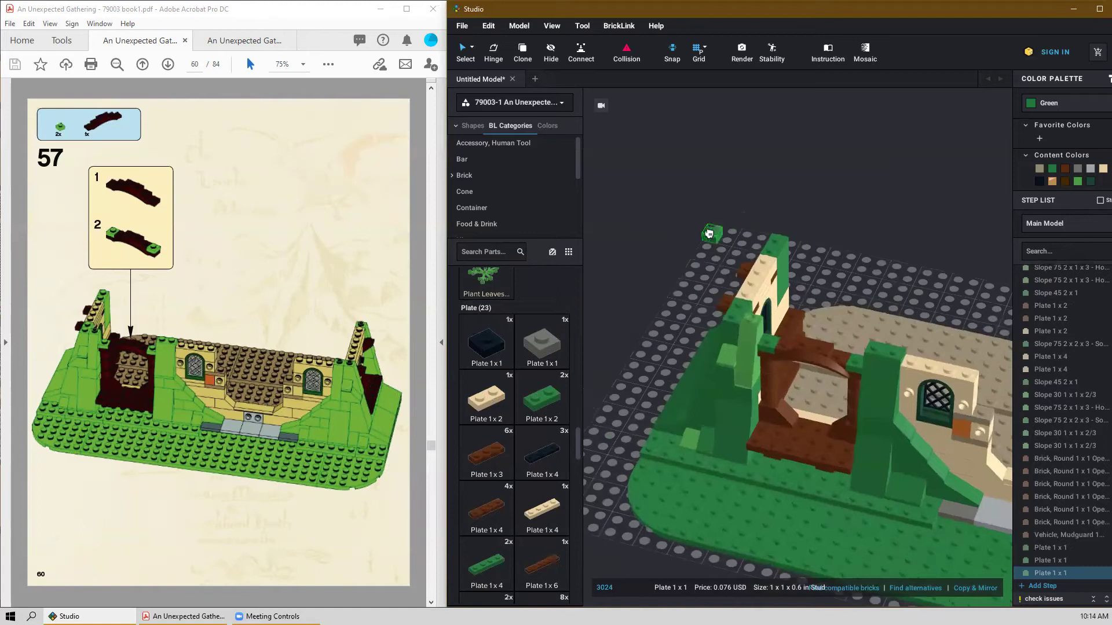
key("Escape")
Following instruction step 58, join two tan Slope, Inverted 45 2 x 1 bricks on the empty grid in front of the baseplate.
scroll(334, 439, "down", 1)
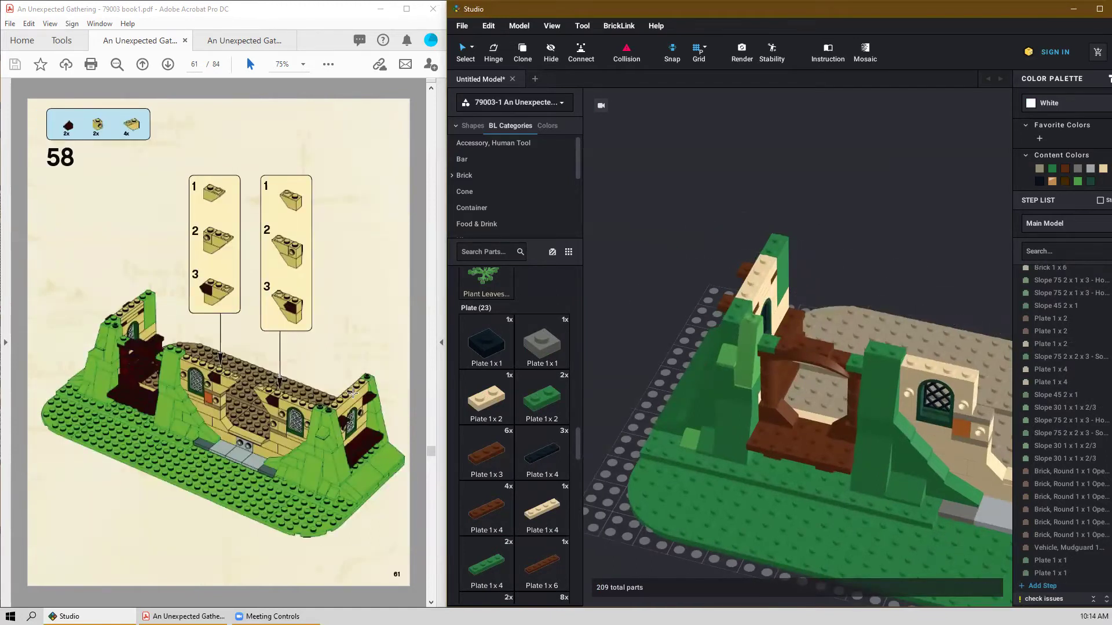
scroll(581, 476, "down", 5)
scroll(637, 499, "down", 2)
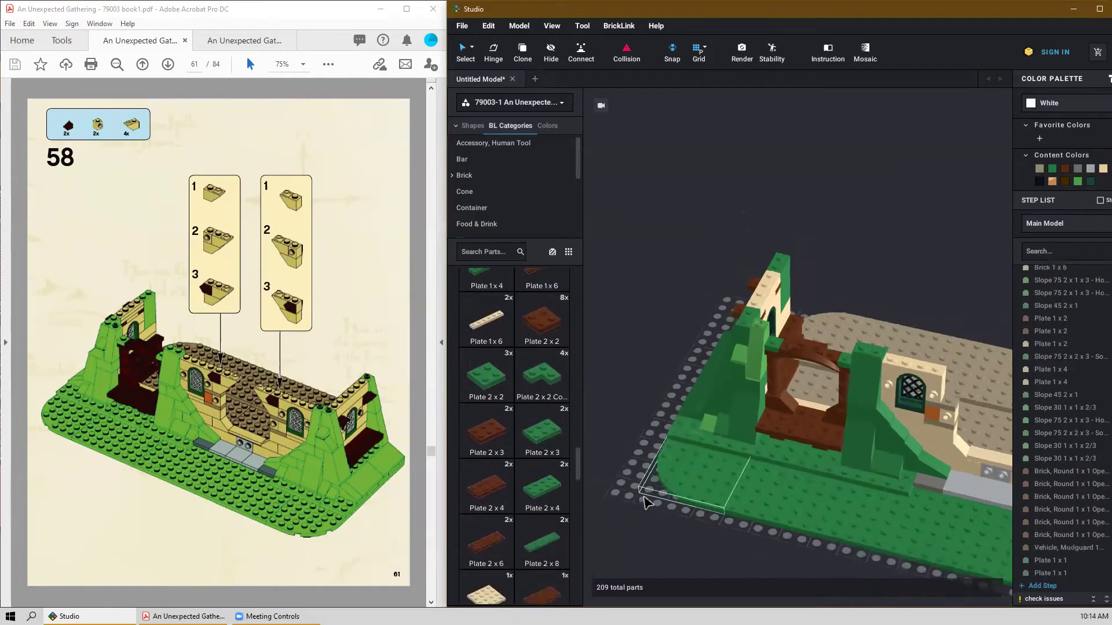
right_click_drag(983, 562, 747, 466)
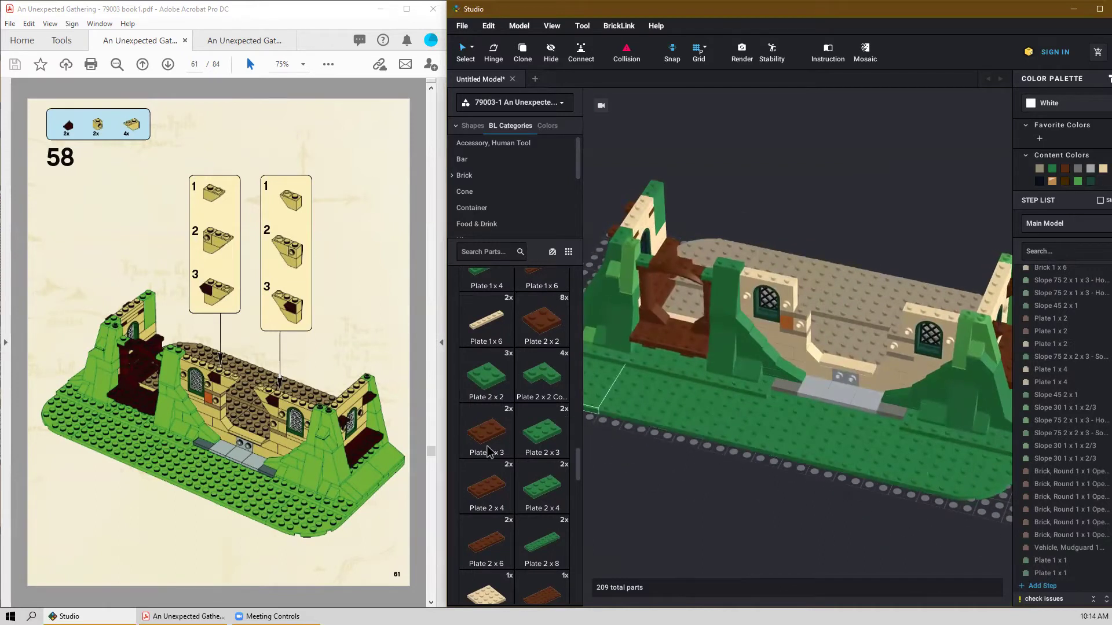
scroll(495, 456, "down", 10)
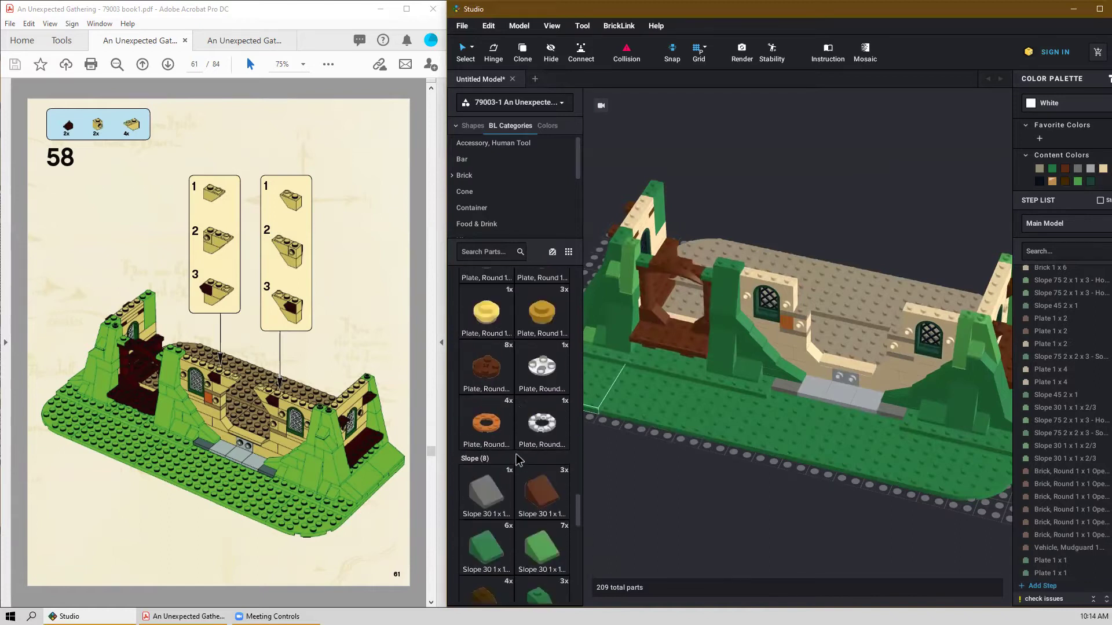
scroll(519, 462, "down", 5)
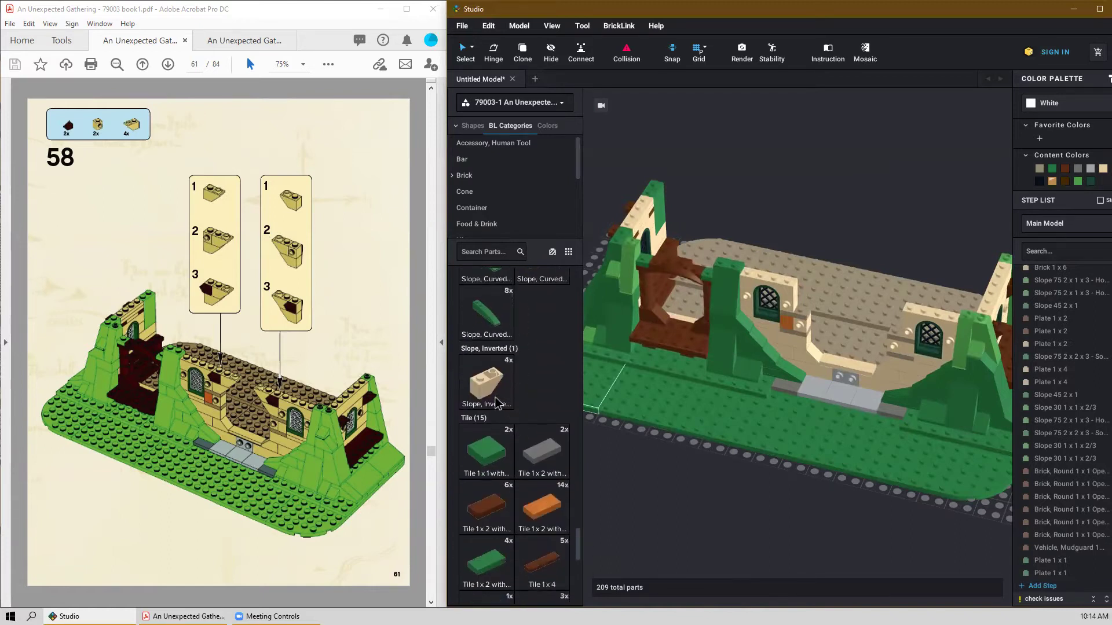
left_click_drag(498, 386, 731, 478)
key("Right")
key("Right")
key("Right")
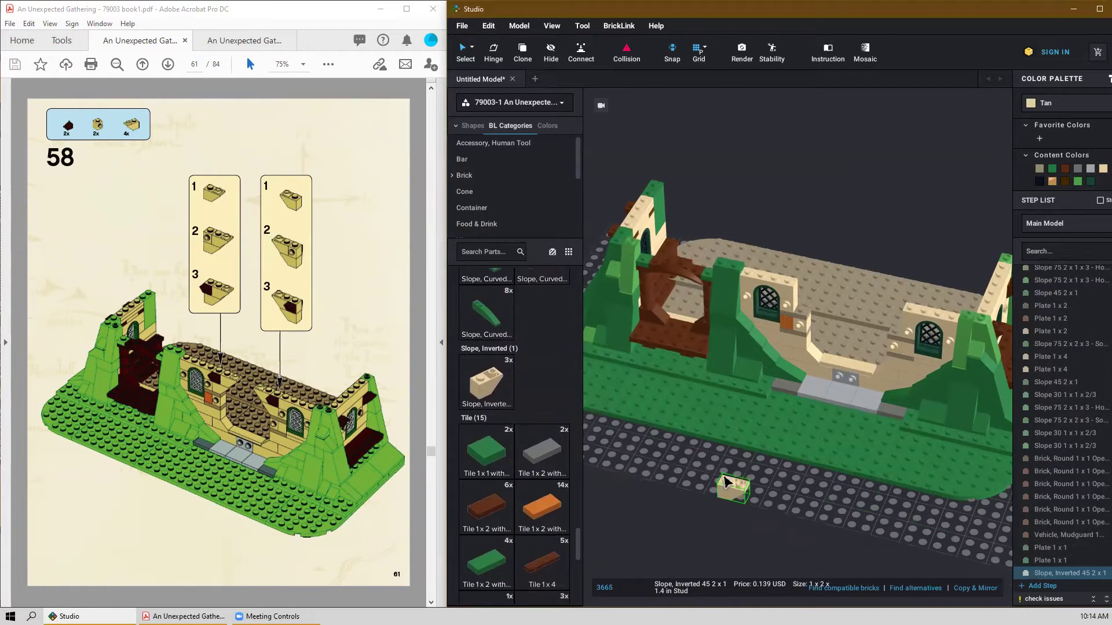
left_click(725, 476)
left_click(740, 479)
Build a second, mirrored pair of tan Slope, Inverted 45 2 x 1 bricks on the grid beside the first pair.
key("Right")
key("Right")
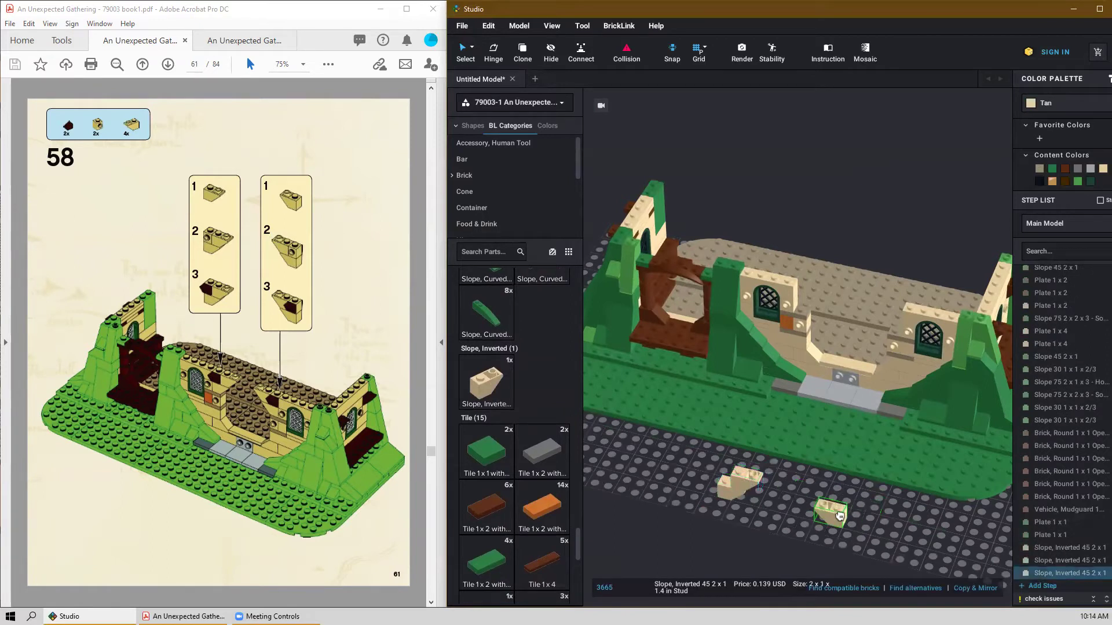
left_click(839, 515)
left_click(732, 524)
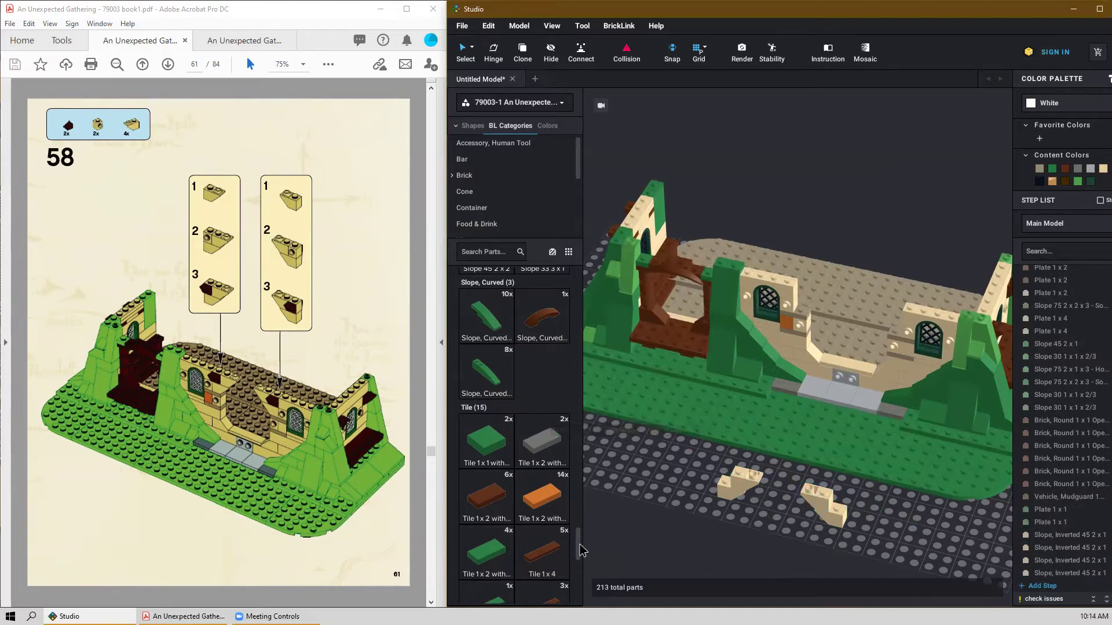
Add a tan Brick, Modified 1 x 1 with Stud on 1 Side to each of the two inverted-slope assemblies.
left_click_drag(581, 550, 590, 314)
left_click_drag(536, 523, 720, 456)
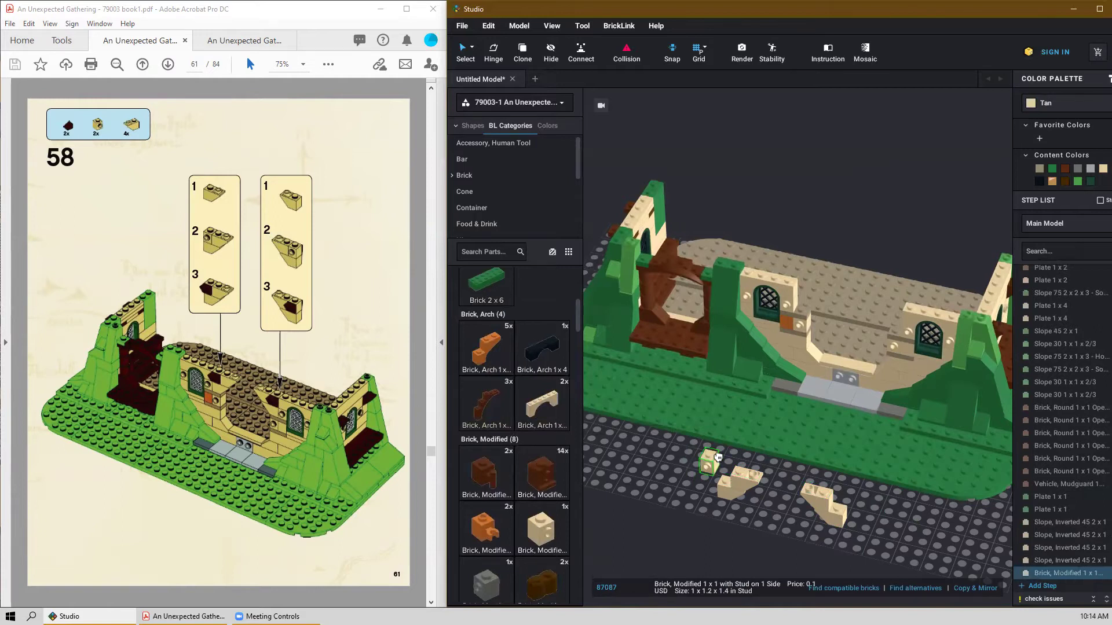
left_click(729, 472)
left_click(844, 497)
key("Escape")
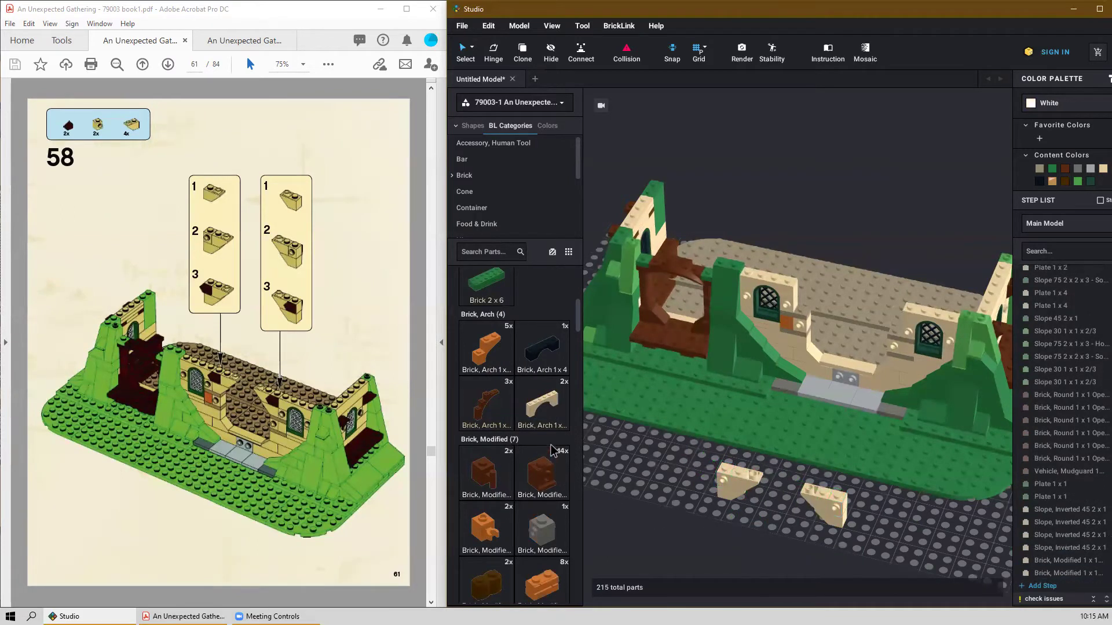
Attach a reddish brown Slope 30 1 x 1 x 2/3 to the side stud of each inverted-slope assembly.
left_click_drag(579, 316, 602, 527)
left_click_drag(521, 403, 680, 534)
key("Left")
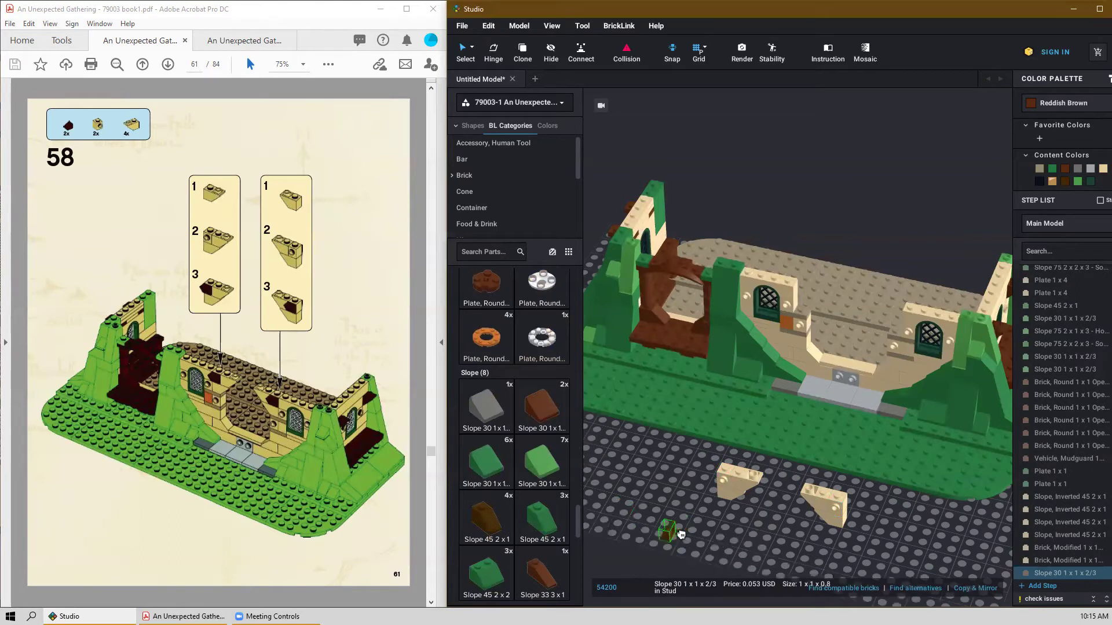
left_click_drag(681, 535, 700, 472)
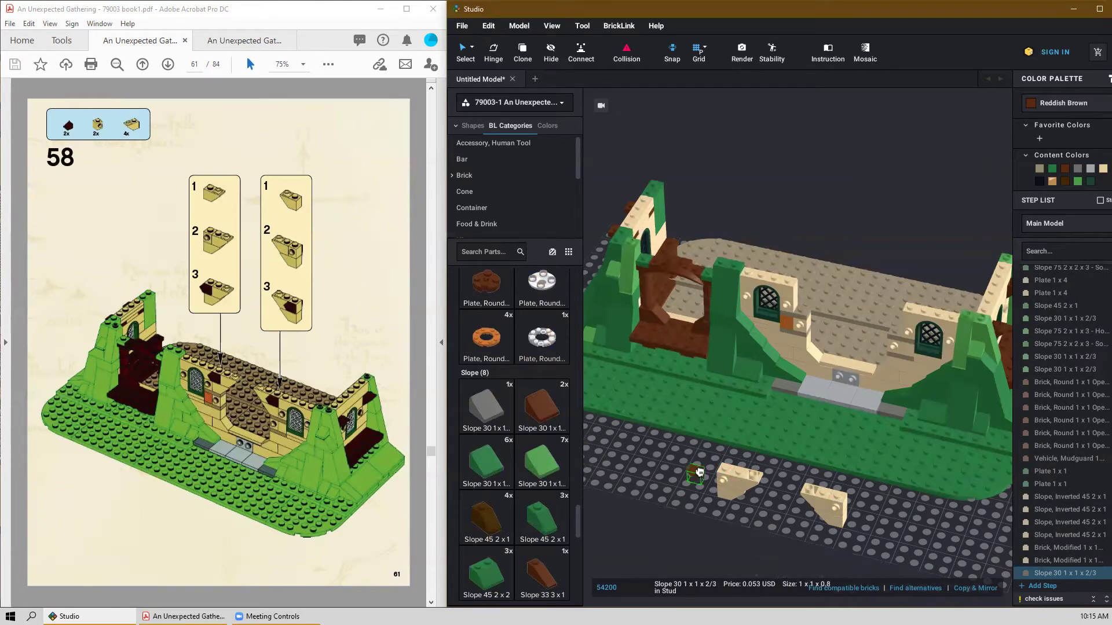
left_click(732, 478)
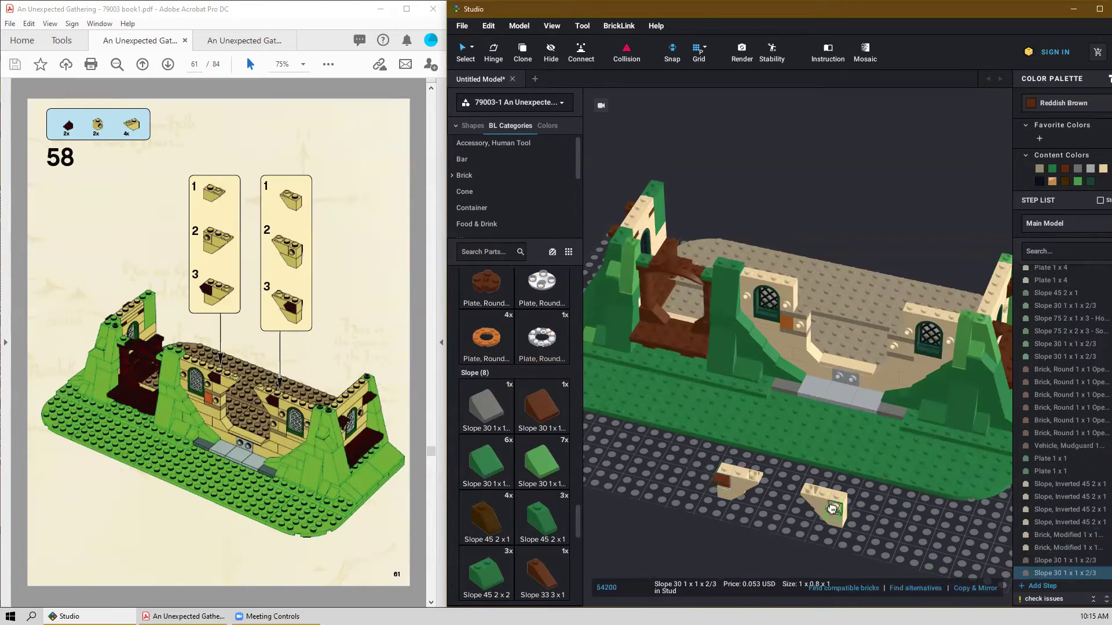
left_click(832, 509)
key("Escape")
Move the first four-part slope assembly onto the tan wall beside the window nearest the arched doorway, overhanging the central opening.
mouse_move(766, 523)
right_mouse_down()
mouse_move(744, 525)
mouse_move(760, 525)
right_mouse_up()
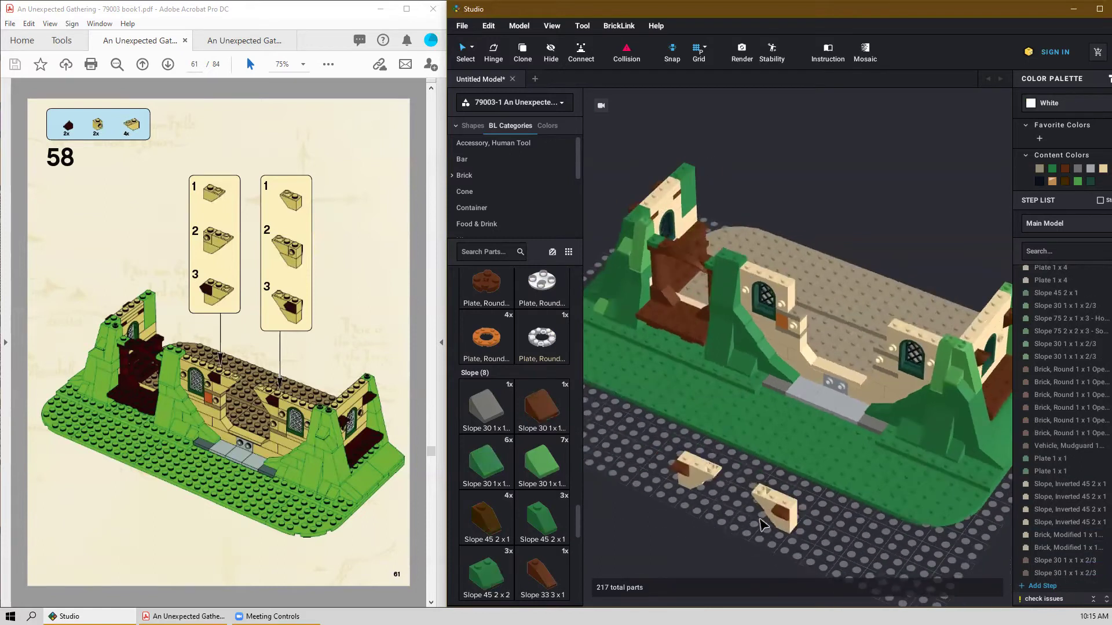
left_click(715, 469)
left_click_drag(696, 489, 808, 311)
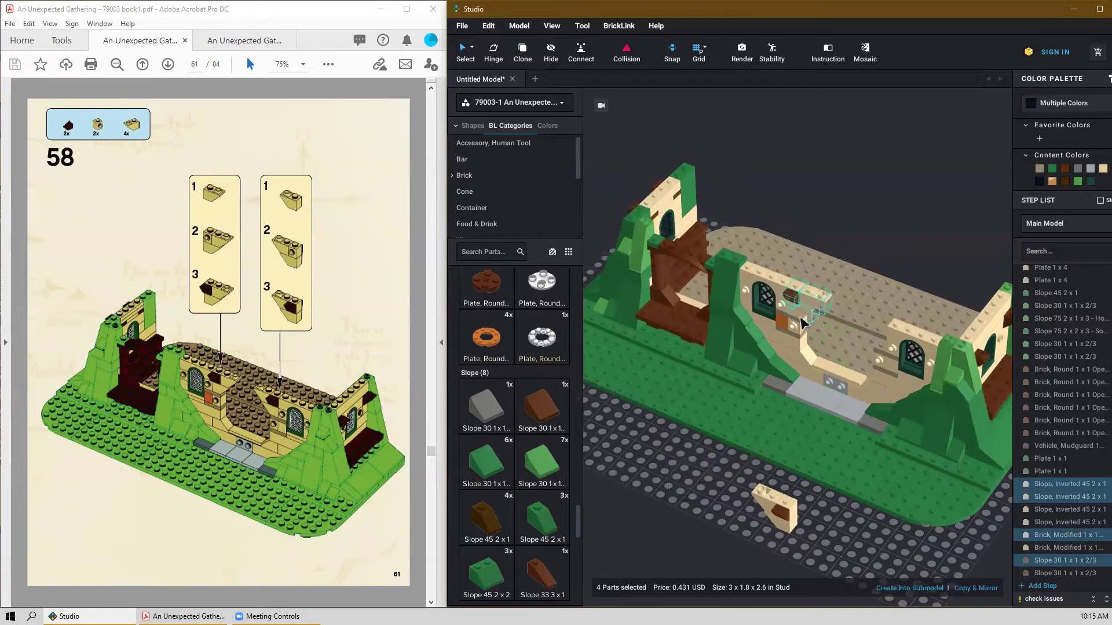
Move the second four-part slope assembly onto the tan wall beside the window across the central opening.
left_click(836, 547)
left_click(756, 527)
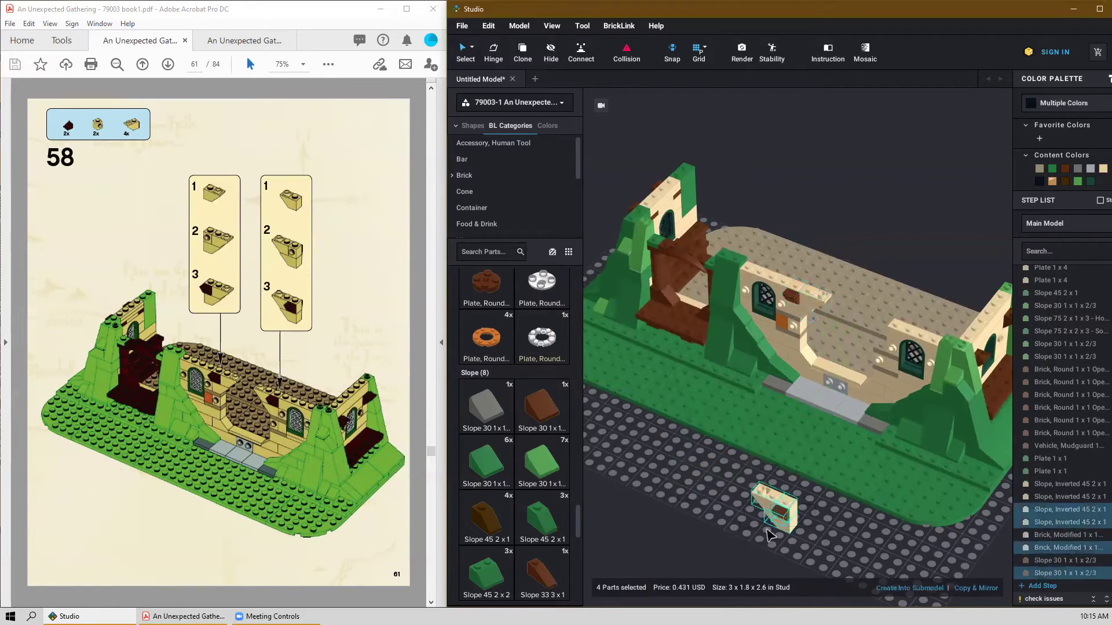
left_click_drag(787, 534, 887, 348)
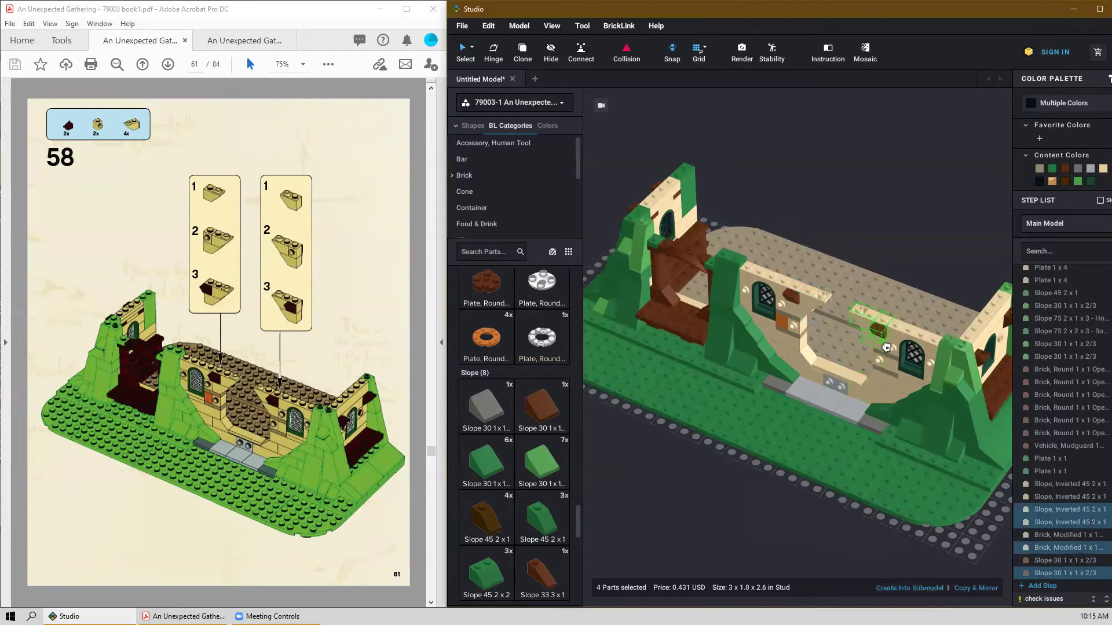
left_click(743, 485)
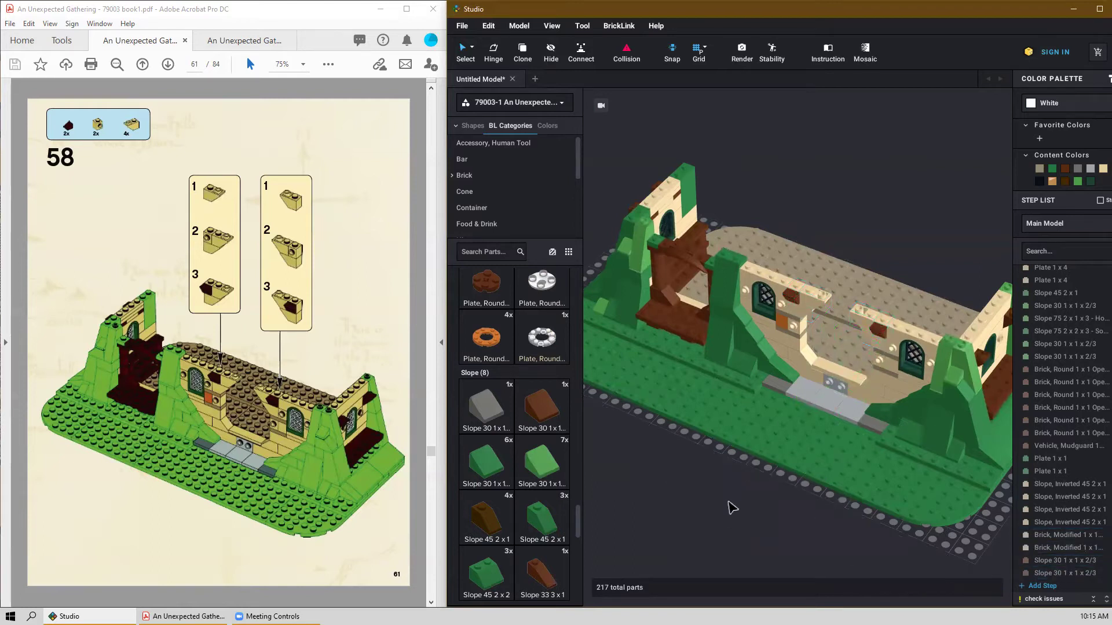
Compare the model's front wall with instruction step 58 and turn the PDF to step 59.
right_click_drag(808, 471, 676, 457)
scroll(300, 475, "down", 3)
scroll(300, 475, "down", 2)
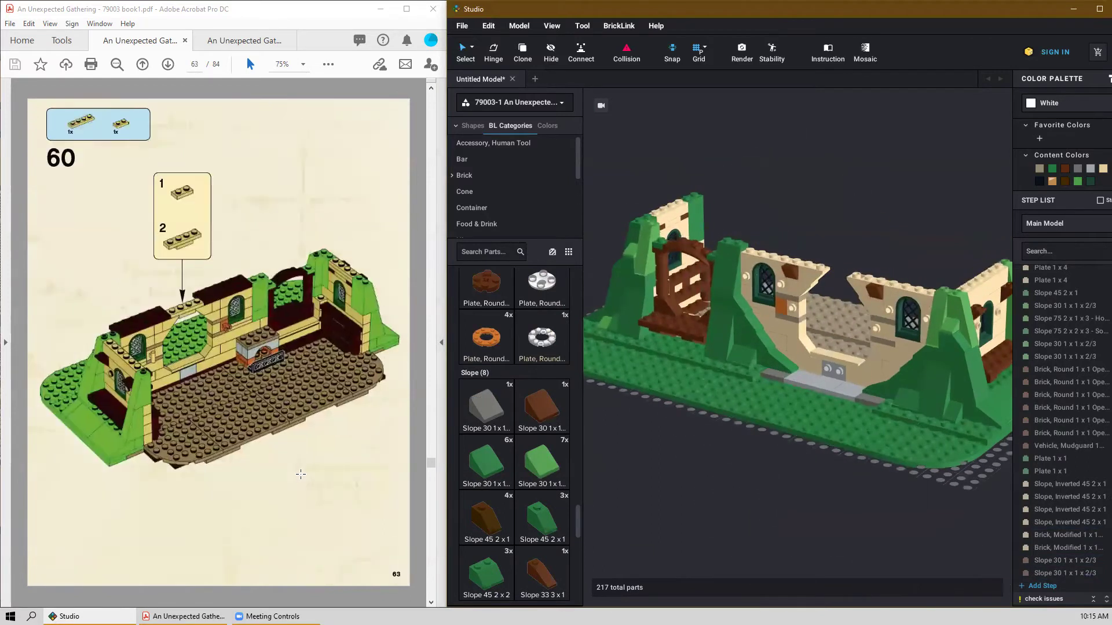
scroll(316, 412, "up", 2)
scroll(290, 334, "up", 3)
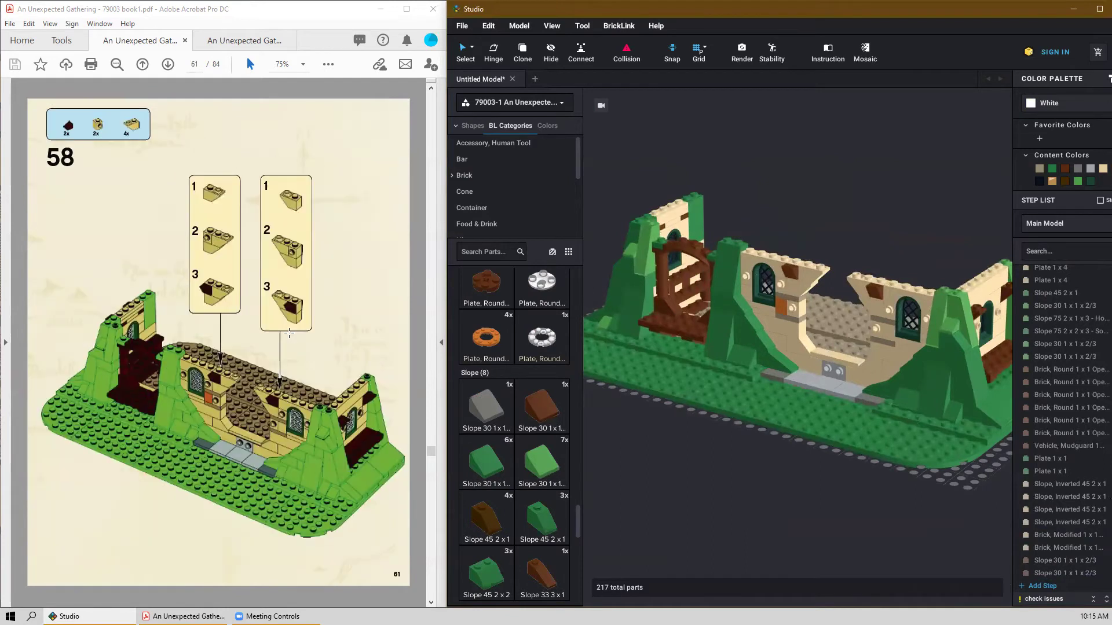
scroll(289, 334, "down", 3)
scroll(290, 333, "up", 2)
Place two reddish brown Plates 2 x 6 on top of the tan wall, one above each window flanking the central opening.
right_click_drag(899, 483, 779, 501)
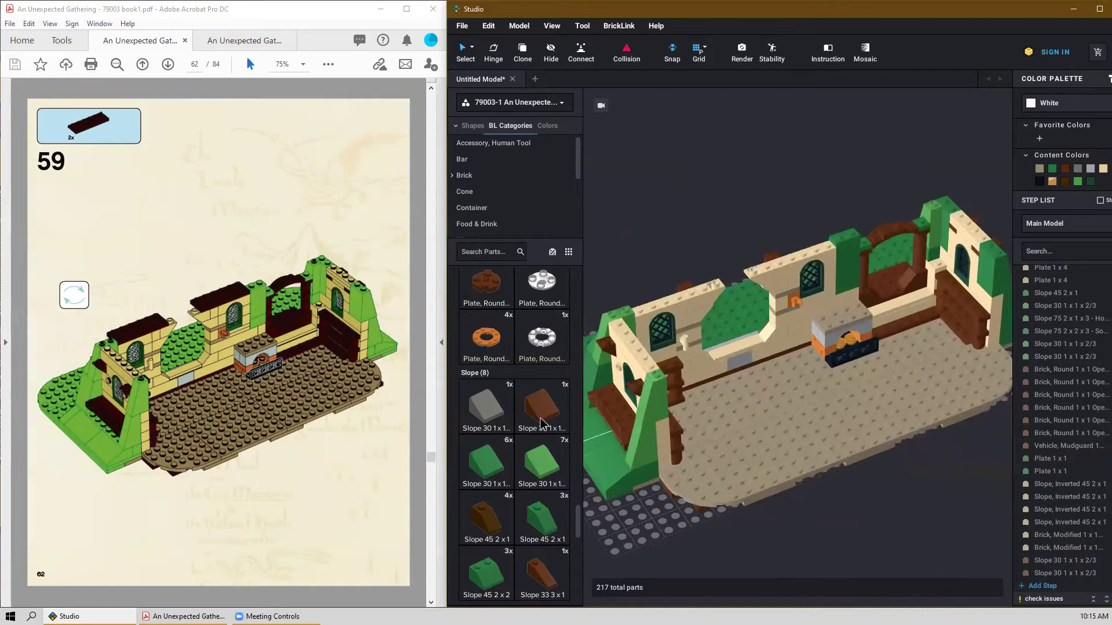
scroll(540, 422, "up", 10)
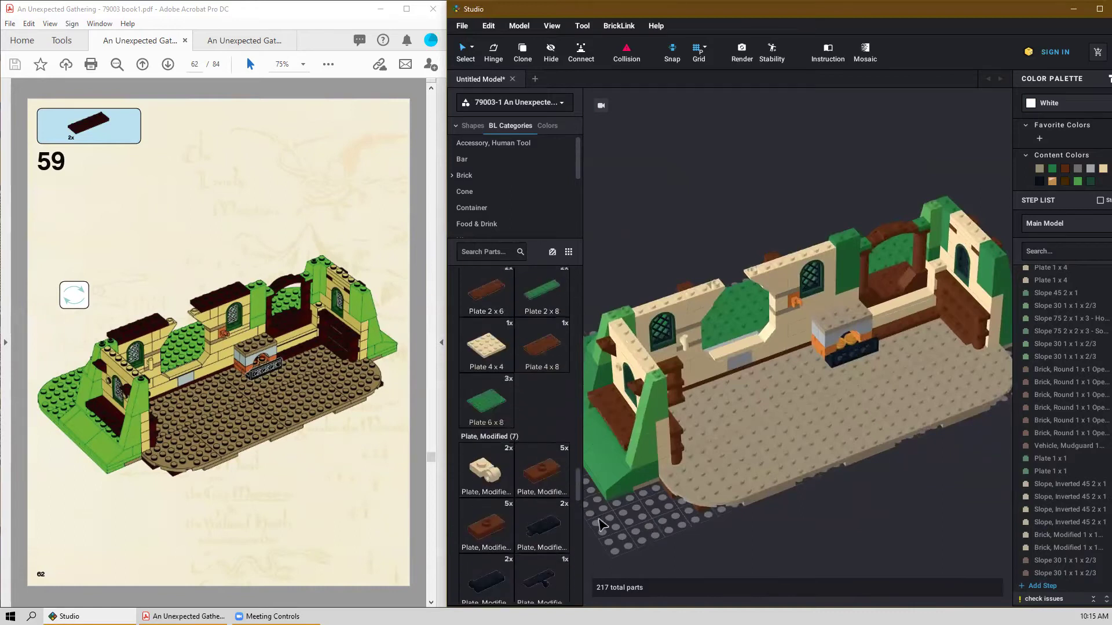
left_click_drag(580, 485, 579, 443)
scroll(576, 440, "up", 10)
scroll(577, 449, "down", 5)
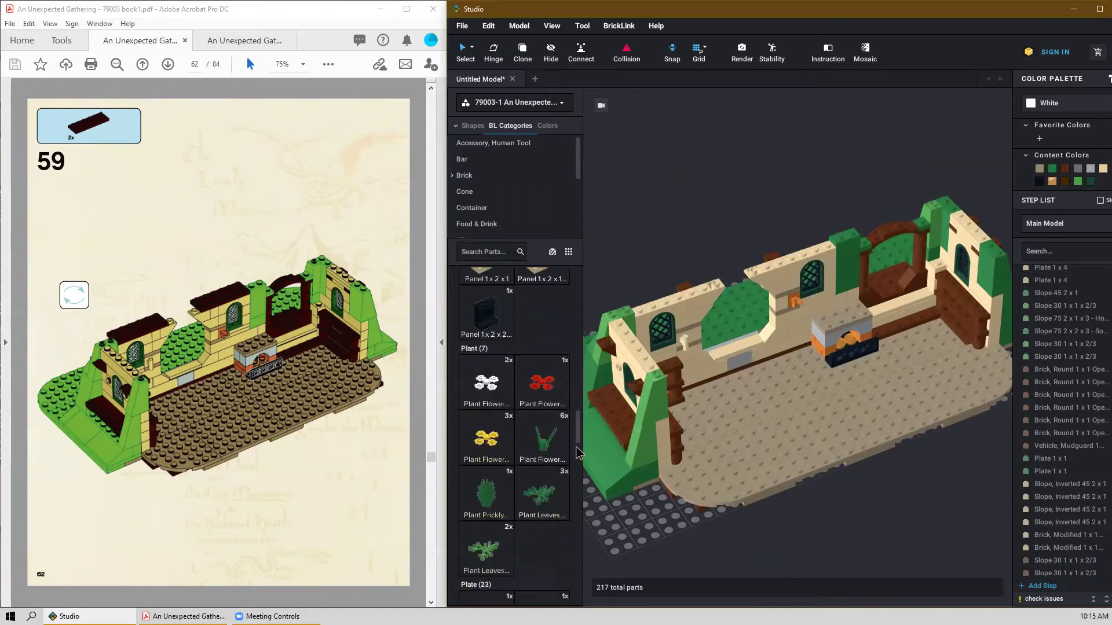
scroll(578, 463, "down", 5)
left_click_drag(501, 331, 672, 292)
left_click(671, 293)
left_click(792, 249)
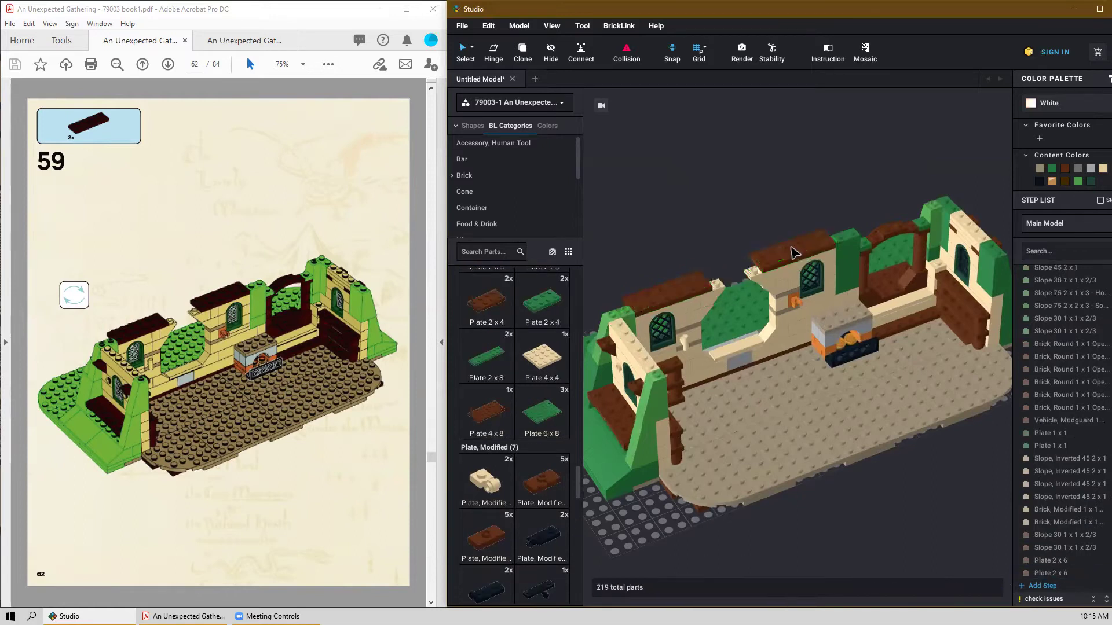
left_click(793, 253)
key("Escape")
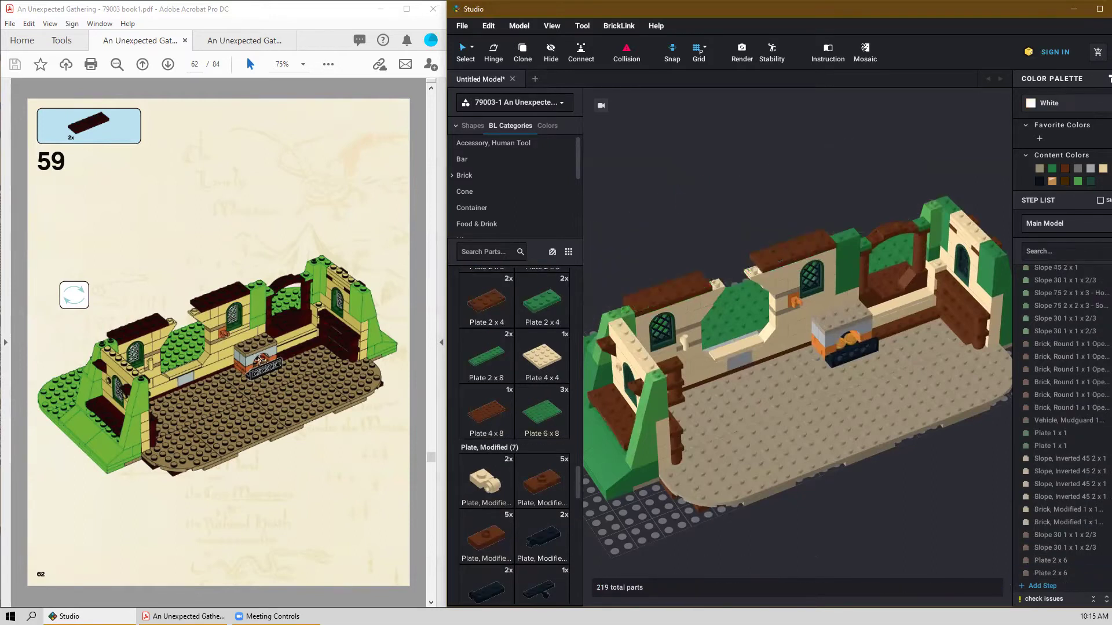
Advance the instructions to step 60 and bridge the top of the central opening with a tan Plate 1 x 4.
scroll(261, 355, "down", 2)
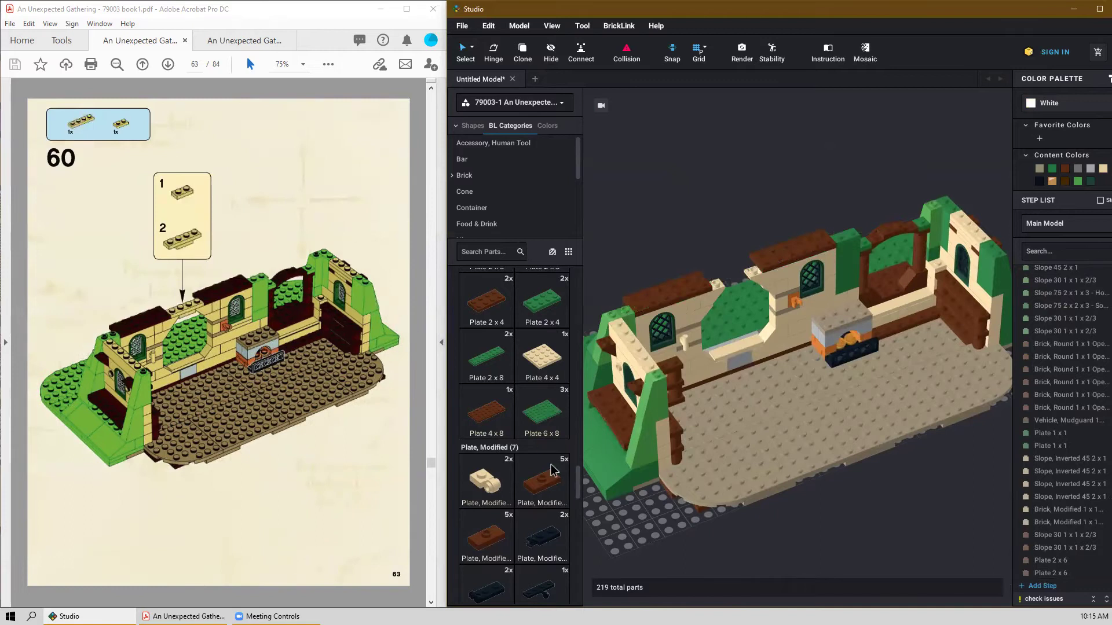
scroll(537, 368, "up", 5)
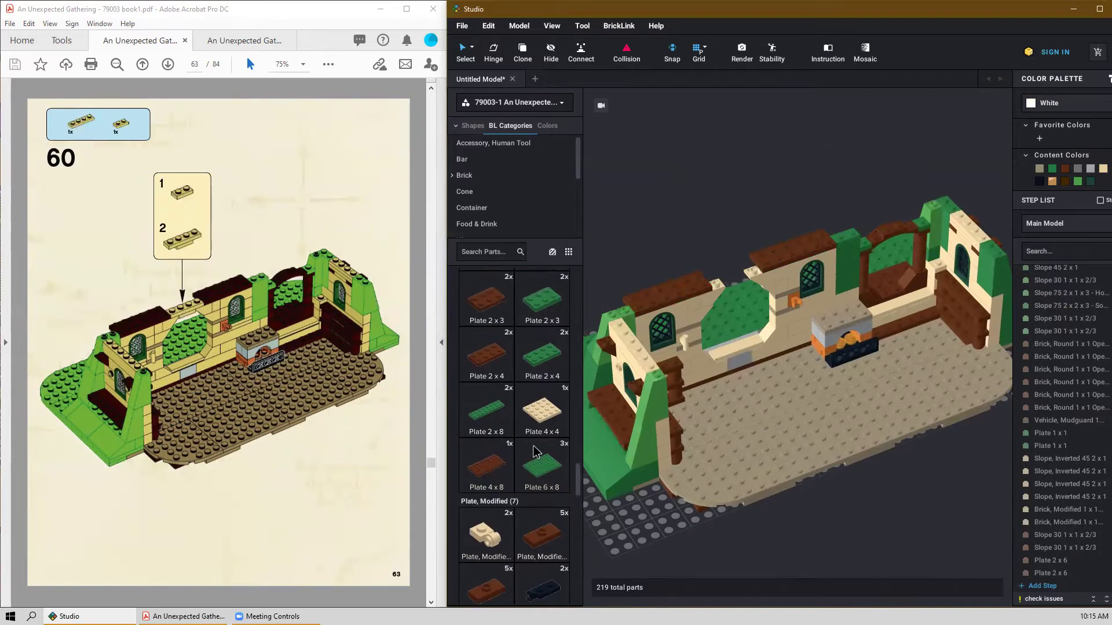
left_click(537, 368)
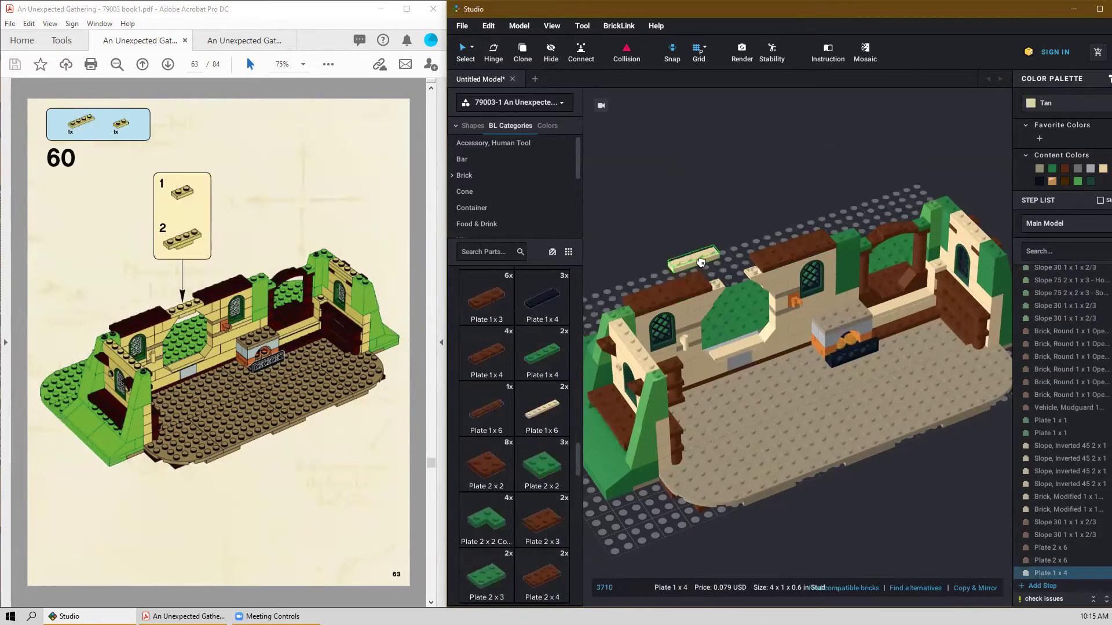
left_click(735, 275)
key("Escape")
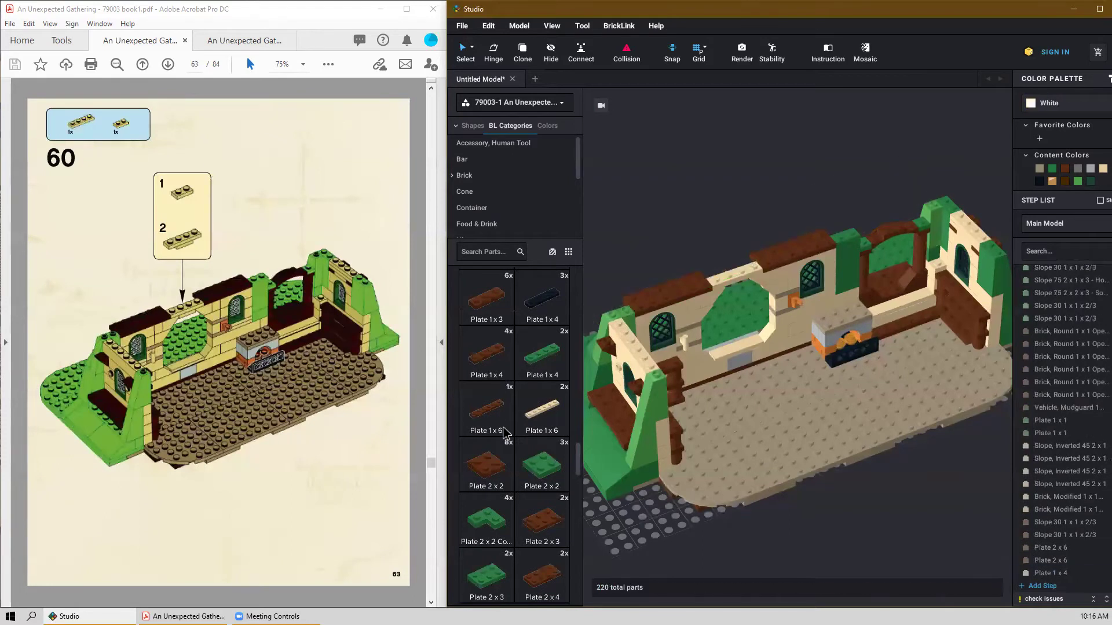
Attach a tan Plate 1 x 2 beneath the middle of the tan Plate 1 x 4 spanning the central opening.
scroll(506, 436, "up", 4)
left_click(505, 435)
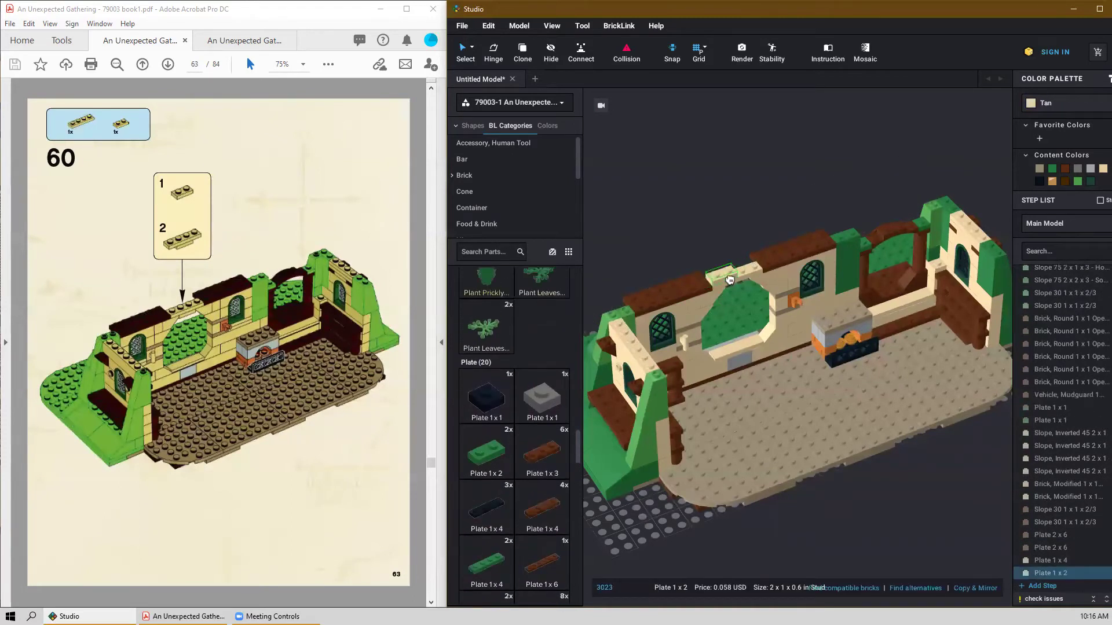
left_click(744, 284)
key("Escape")
scroll(757, 220, "up", 5)
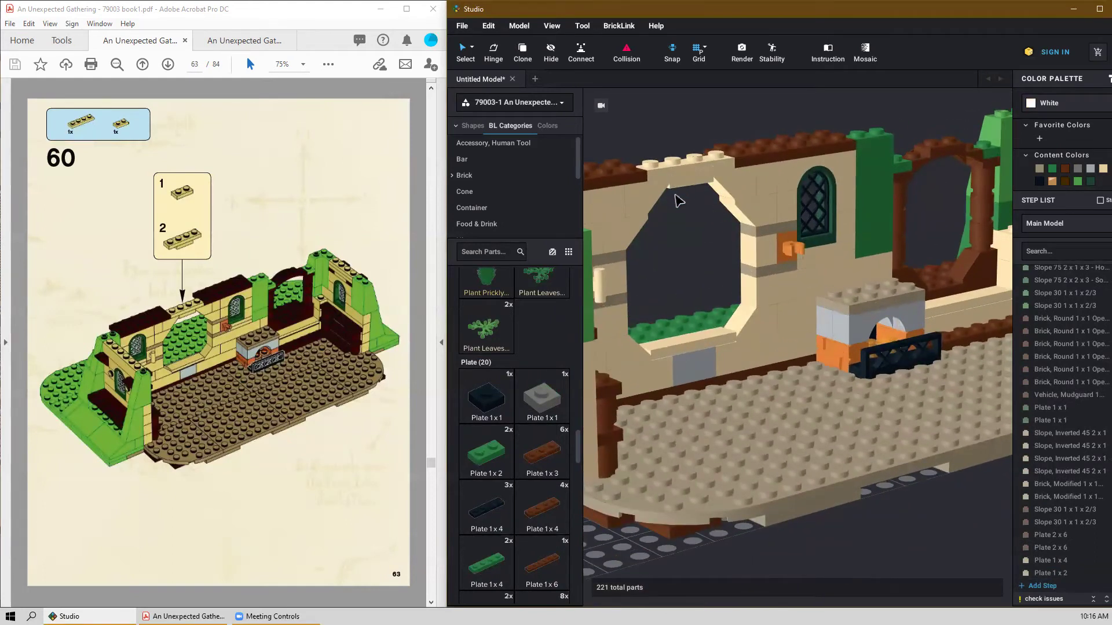
mouse_move(714, 264)
right_mouse_down()
mouse_move(687, 268)
mouse_move(707, 248)
mouse_move(722, 266)
mouse_move(743, 262)
mouse_move(703, 266)
right_mouse_up()
Following instruction step 61, stack two cloned medium nougat Brick, Modified 1 x 2 with Masonry Profile pieces on the fireplace top.
scroll(706, 271, "down", 5)
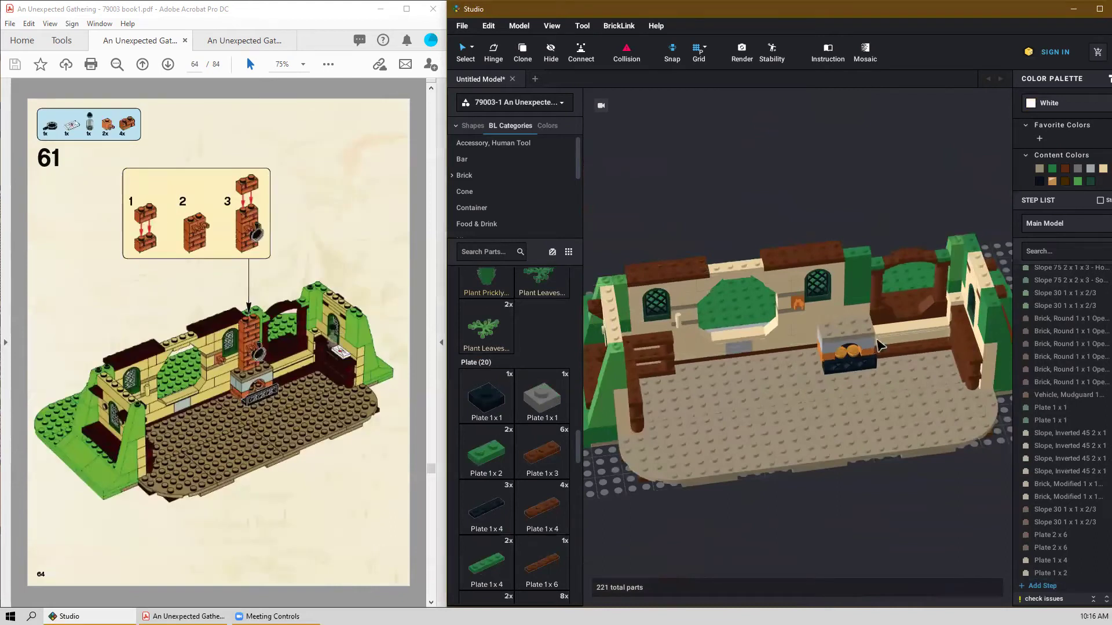
scroll(878, 345, "up", 3)
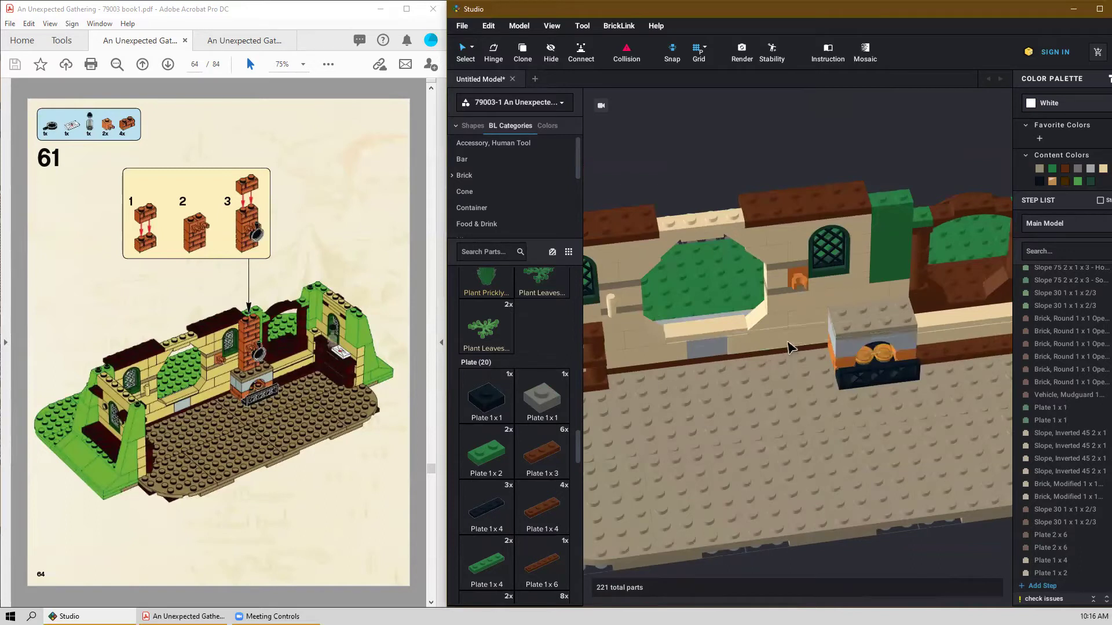
scroll(770, 393, "up", 4)
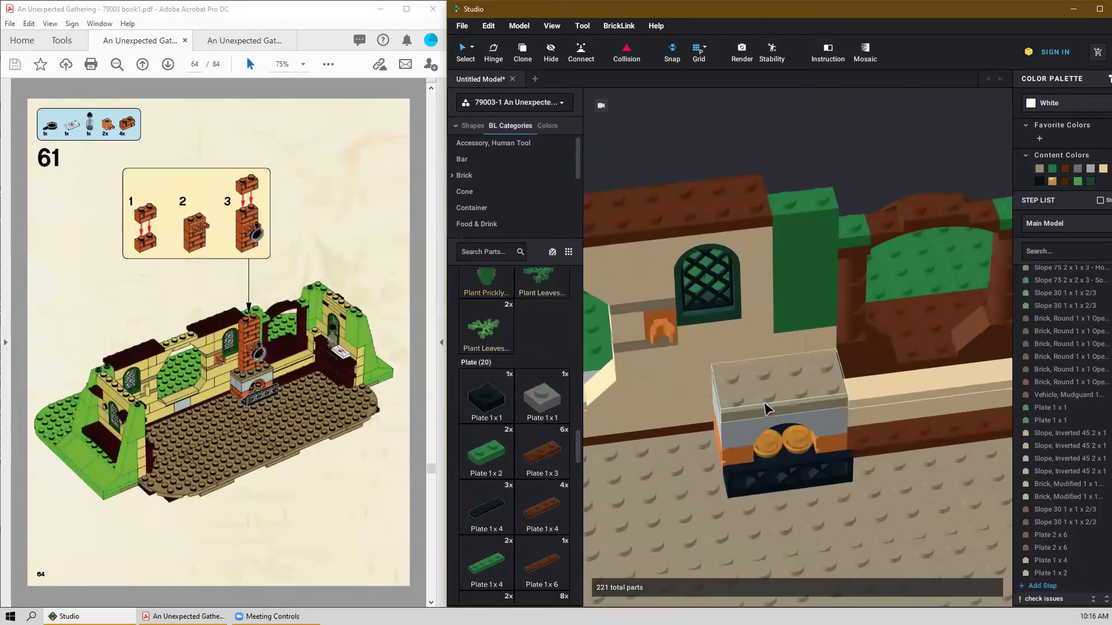
right_click_drag(747, 429, 683, 336)
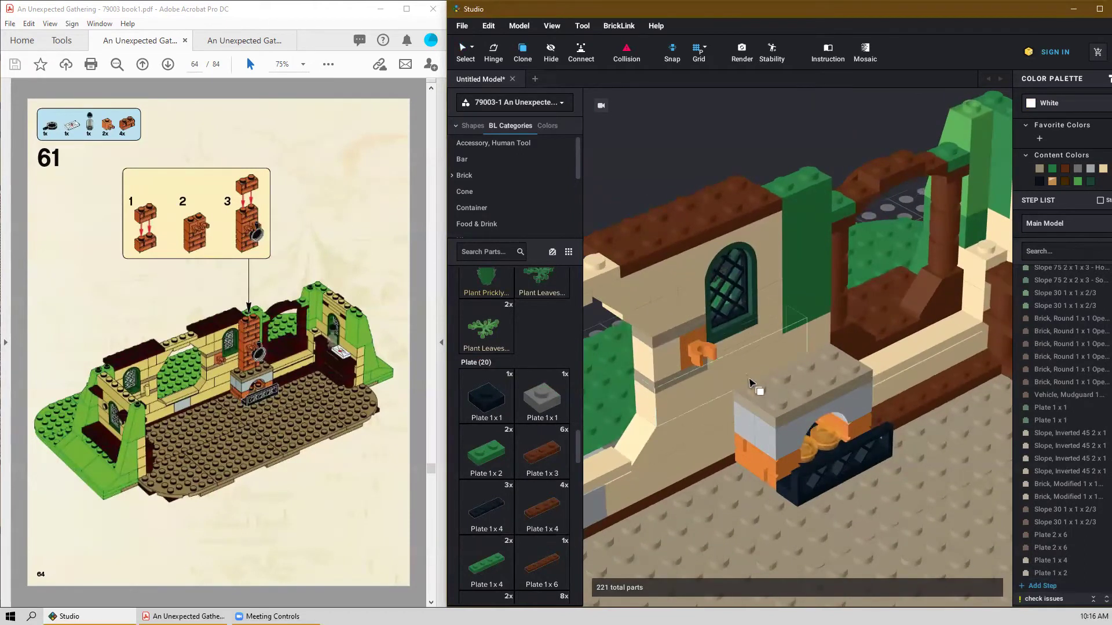
key("c")
left_click(764, 479)
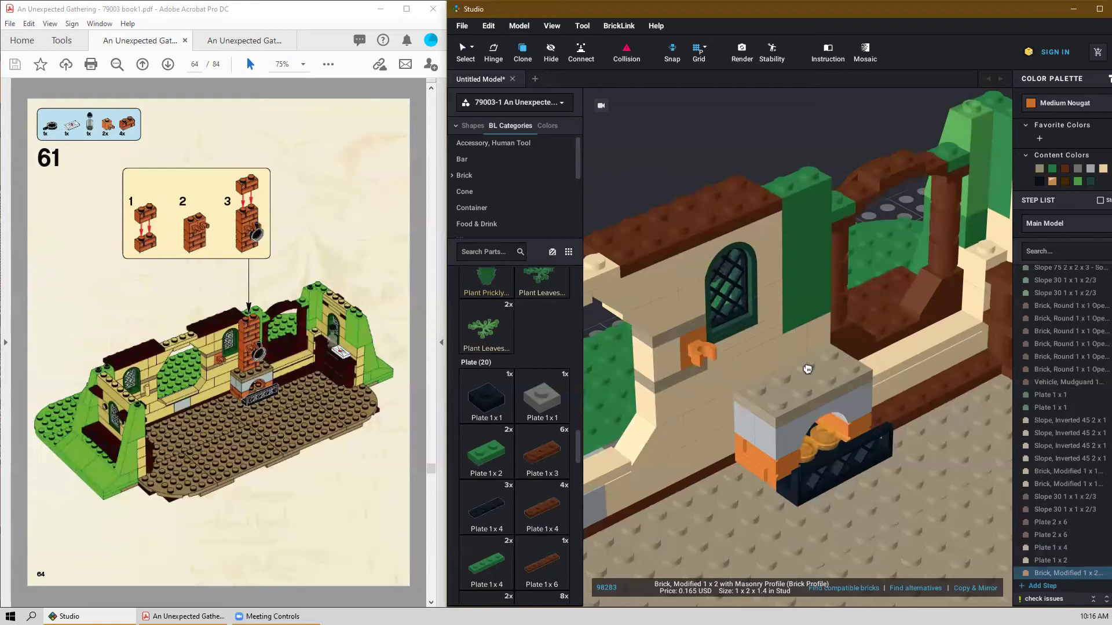
left_click(797, 341)
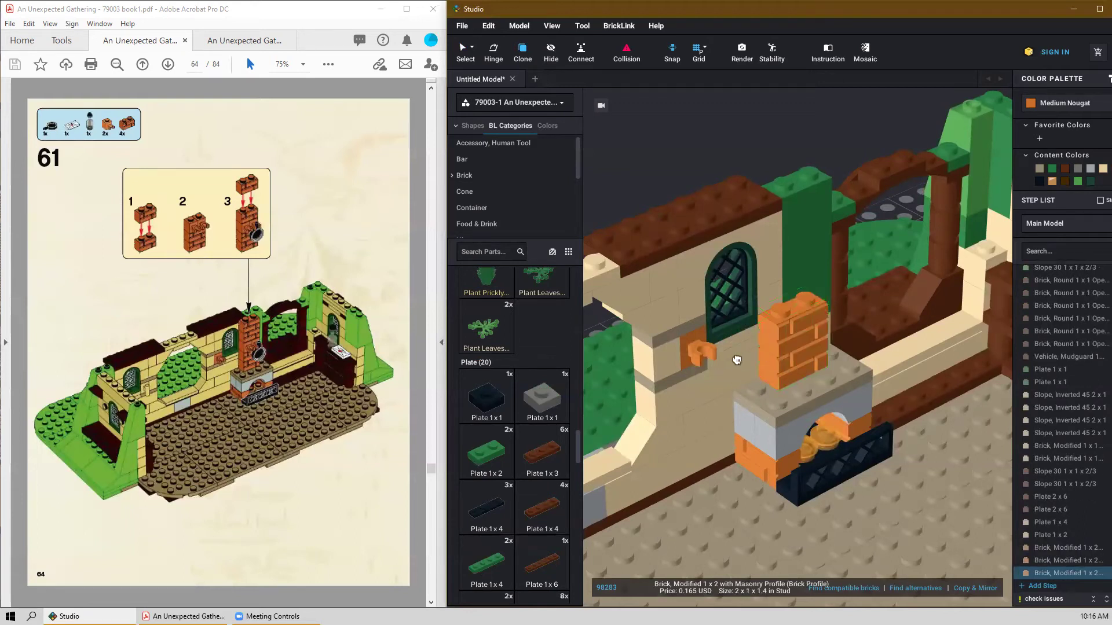
key("Escape")
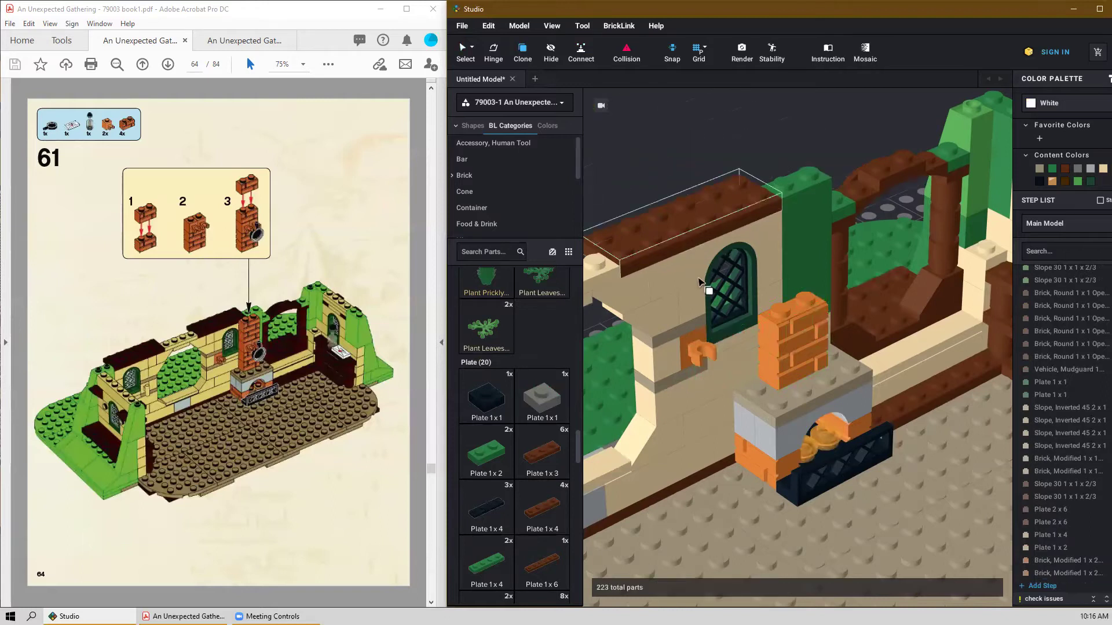
Clone the medium nougat 1 x 1 clip brick from the wall and place two side by side on the chimney, clips facing the room.
left_click(707, 358)
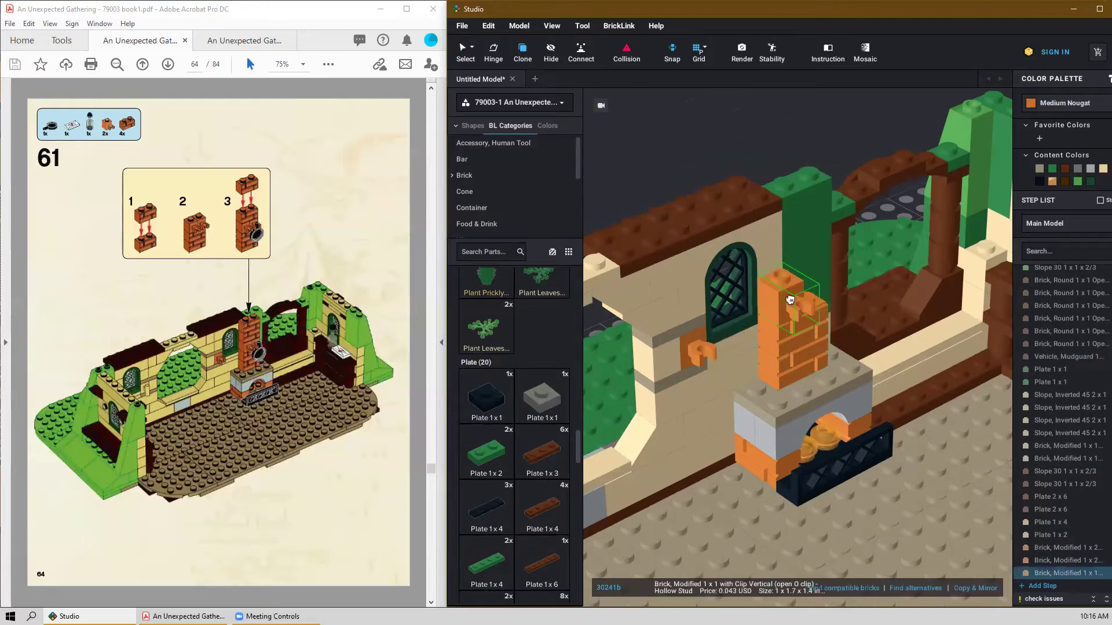
left_click(821, 280)
key("Escape")
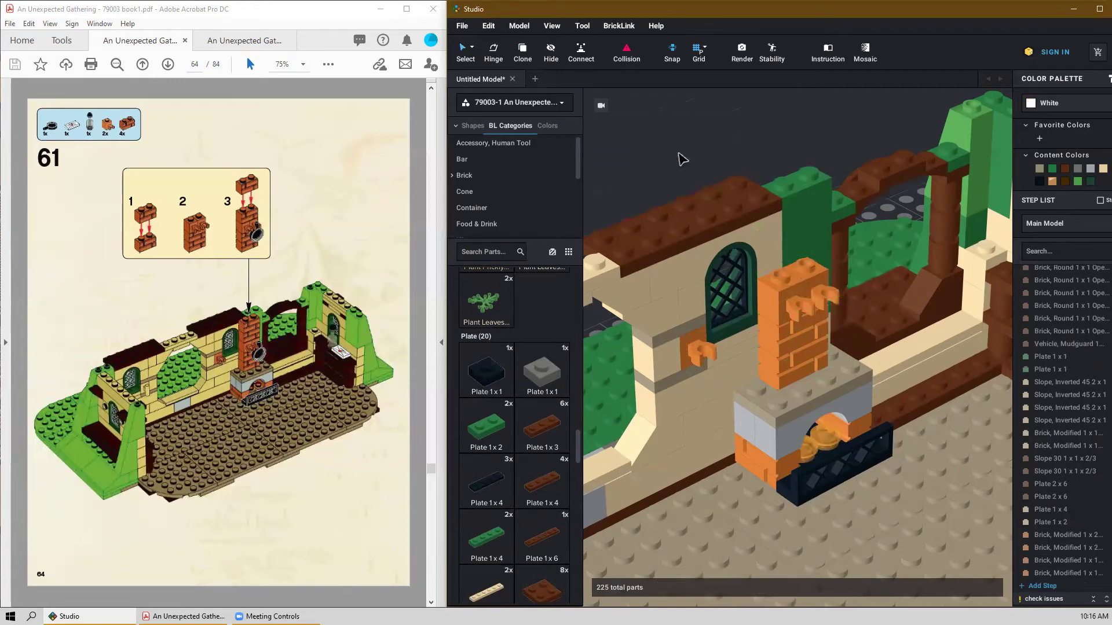
Stack two more cloned medium nougat 1 x 2 masonry bricks above the clip bricks on the chimney.
key("c")
left_click(777, 347)
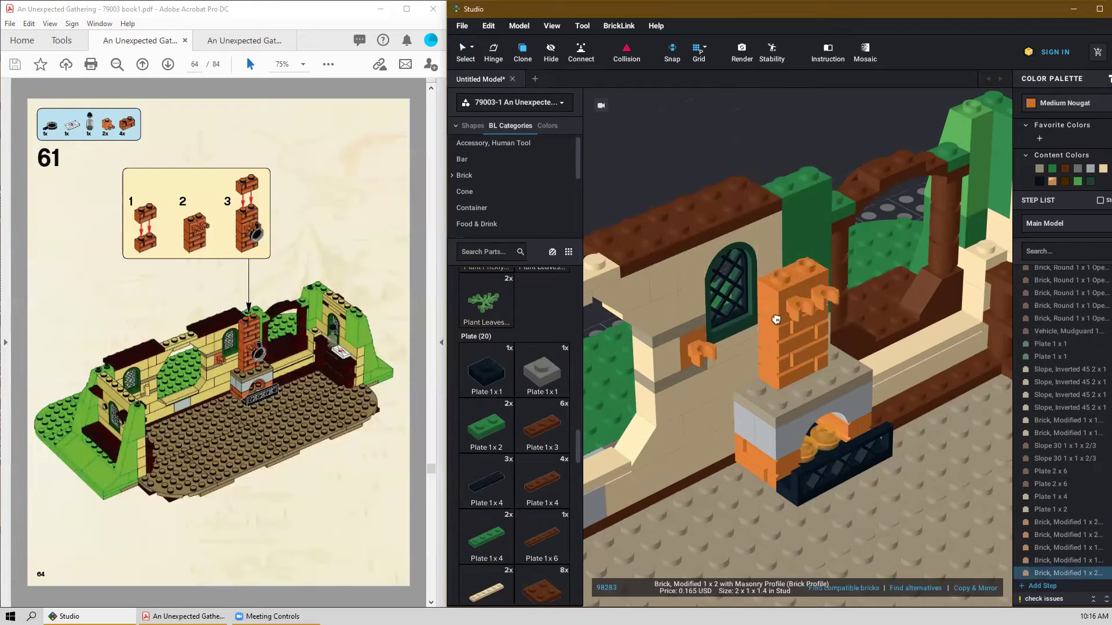
left_click(792, 221)
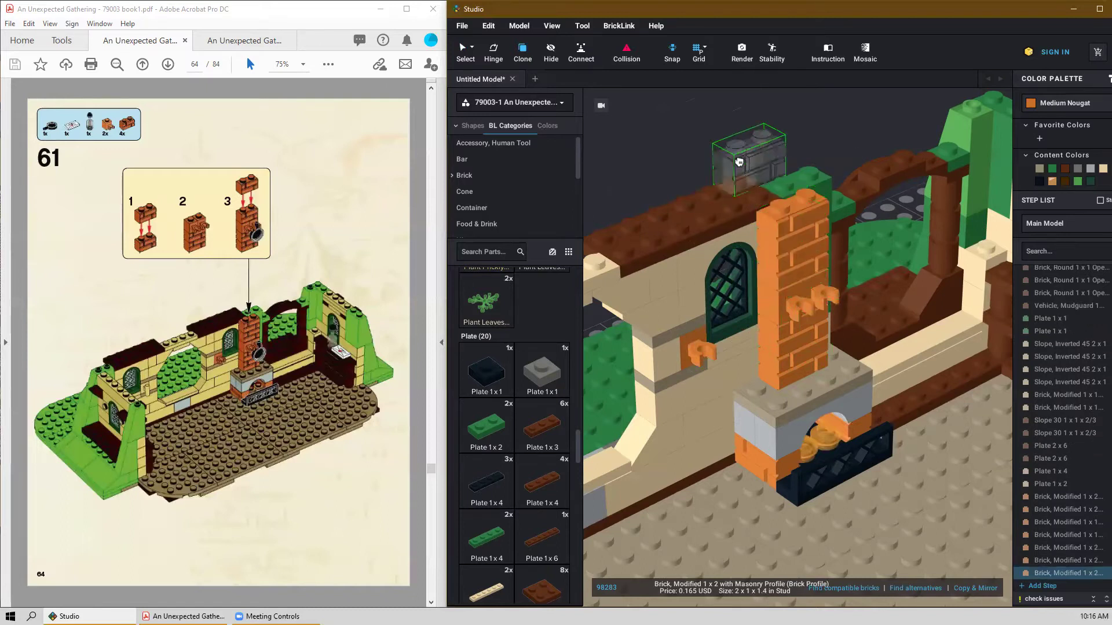
key("Escape")
scroll(728, 172, "up", 2)
mouse_move(726, 169)
right_mouse_down()
mouse_move(722, 160)
mouse_move(760, 157)
mouse_move(735, 159)
right_mouse_up()
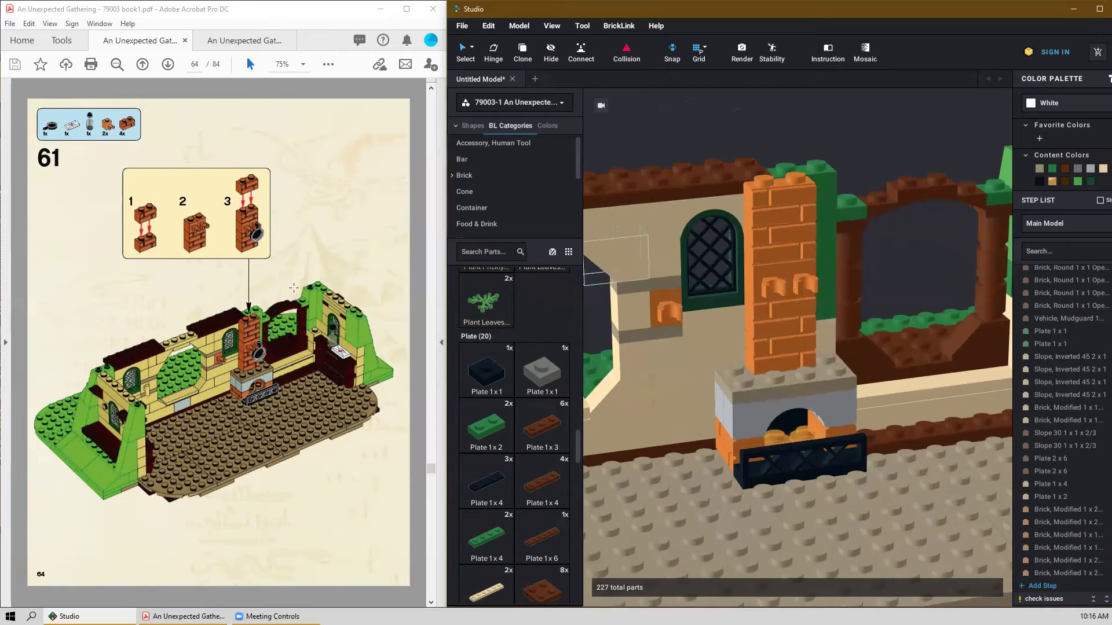
Hang a black minifigure frying pan from the chimney clip nearest the arched doorway.
scroll(467, 468, "down", 8)
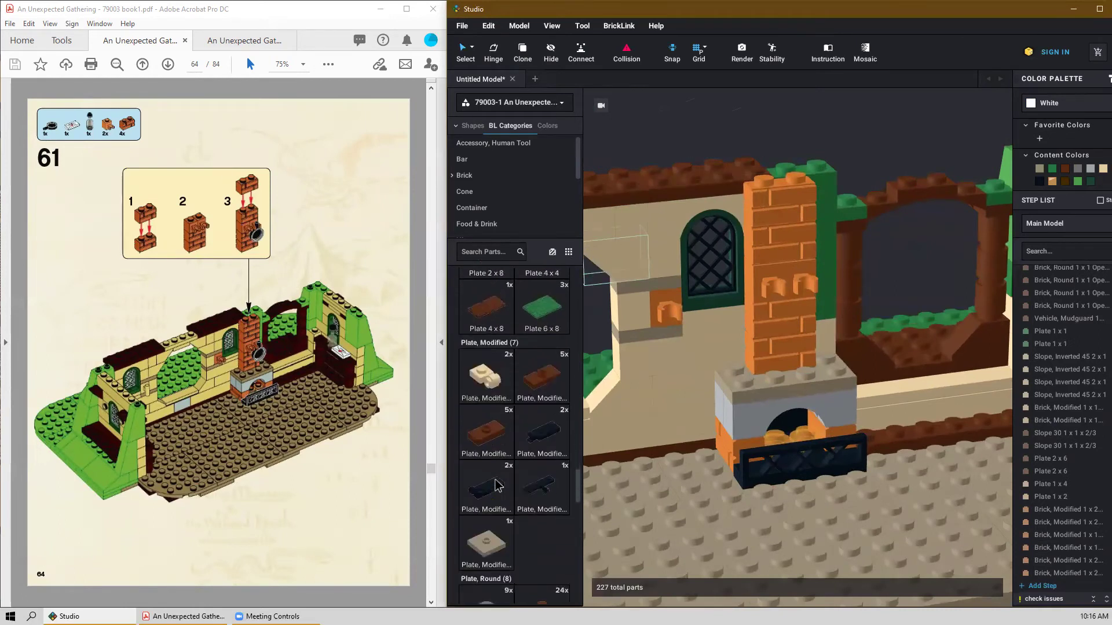
scroll(501, 507, "down", 10)
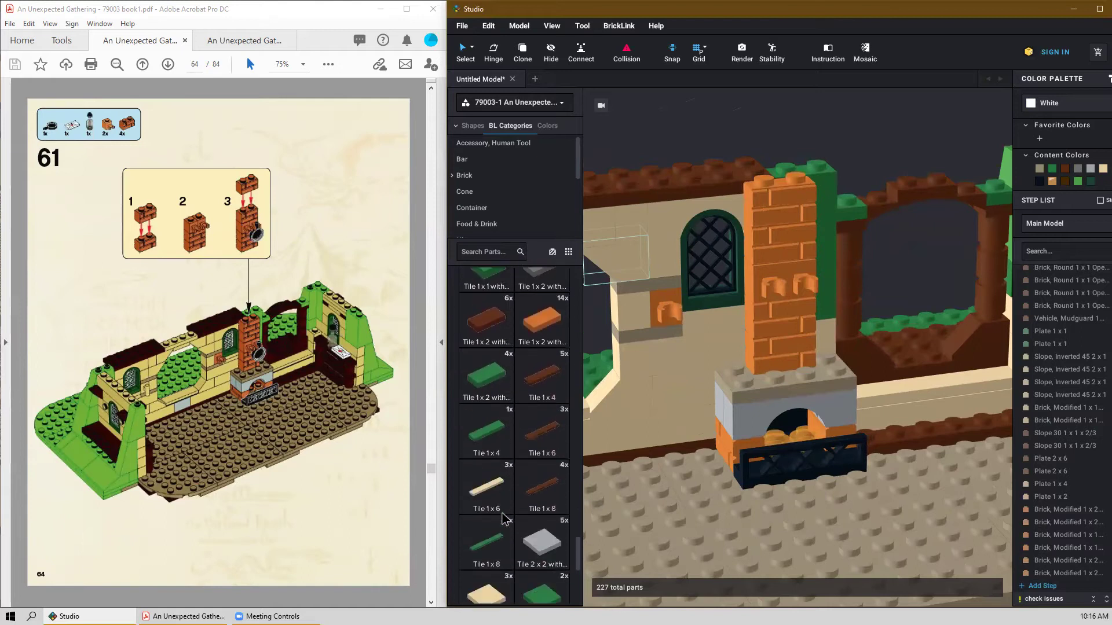
scroll(506, 521, "down", 3)
scroll(549, 578, "up", 4)
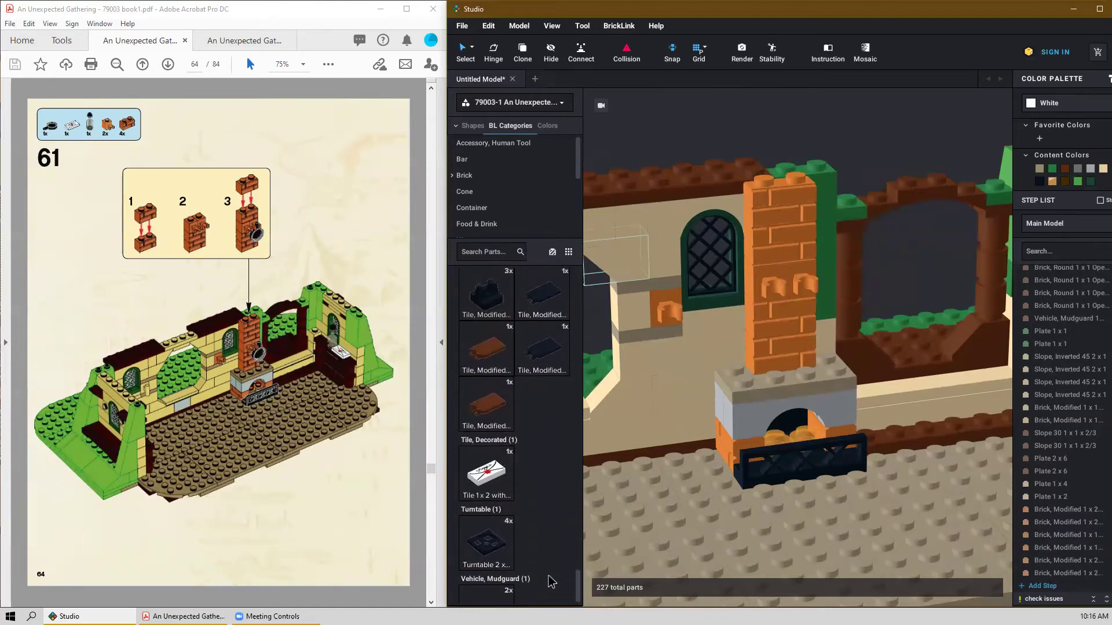
left_click_drag(577, 563, 584, 376)
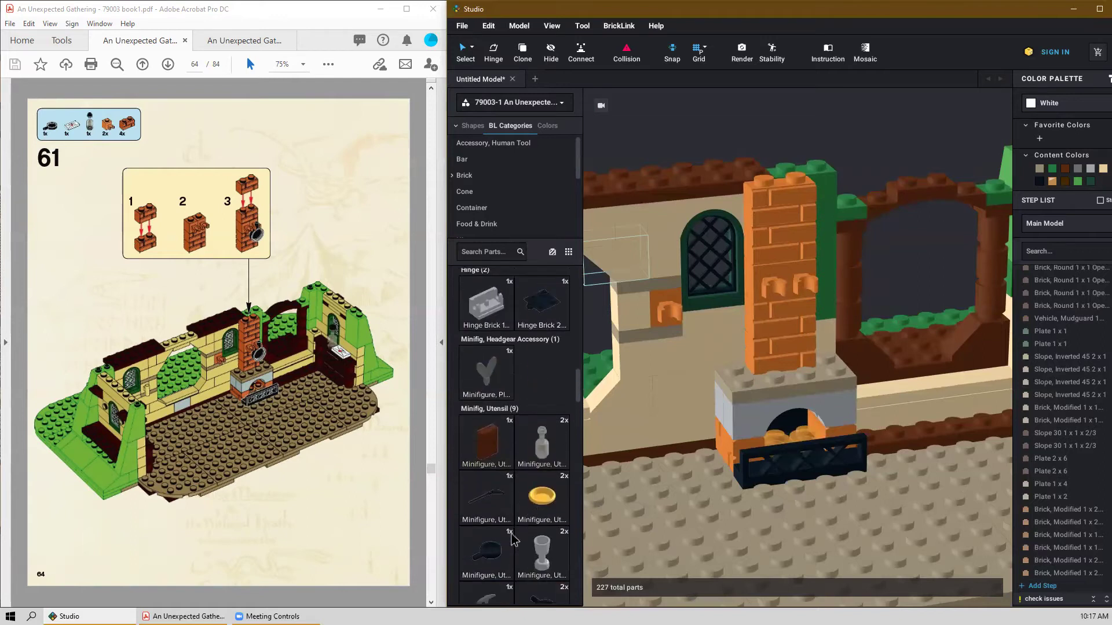
left_click_drag(670, 411, 813, 325)
left_click(812, 326)
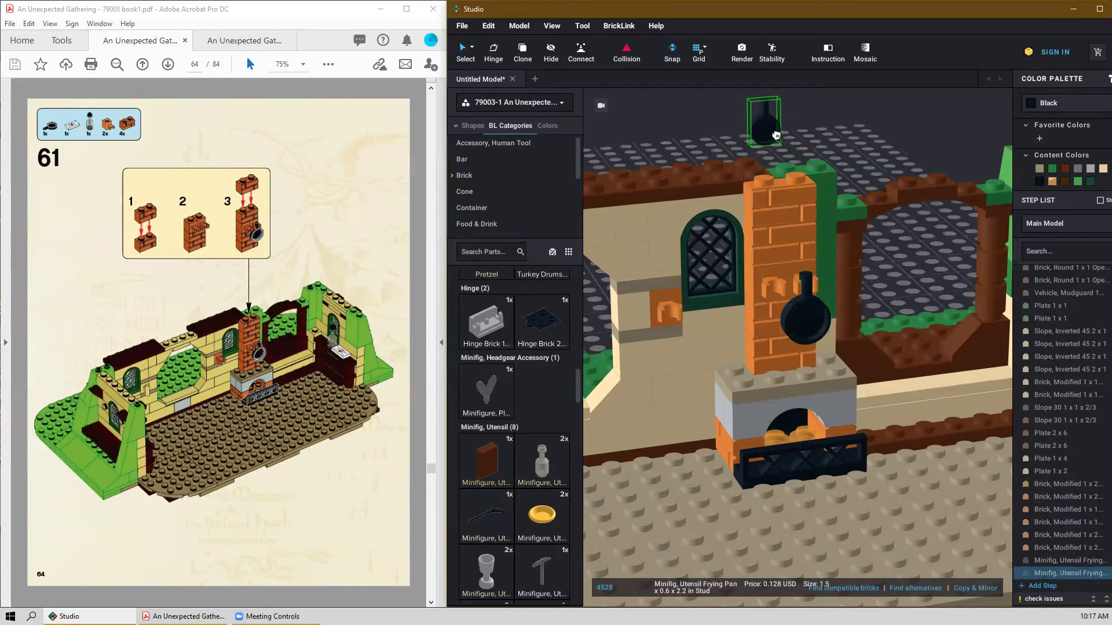
key("Escape")
Place a trans-black minifigure bottle on the reddish brown shelf below the end wall's window, near the arched doorway.
scroll(735, 241, "down", 3)
scroll(924, 399, "up", 2)
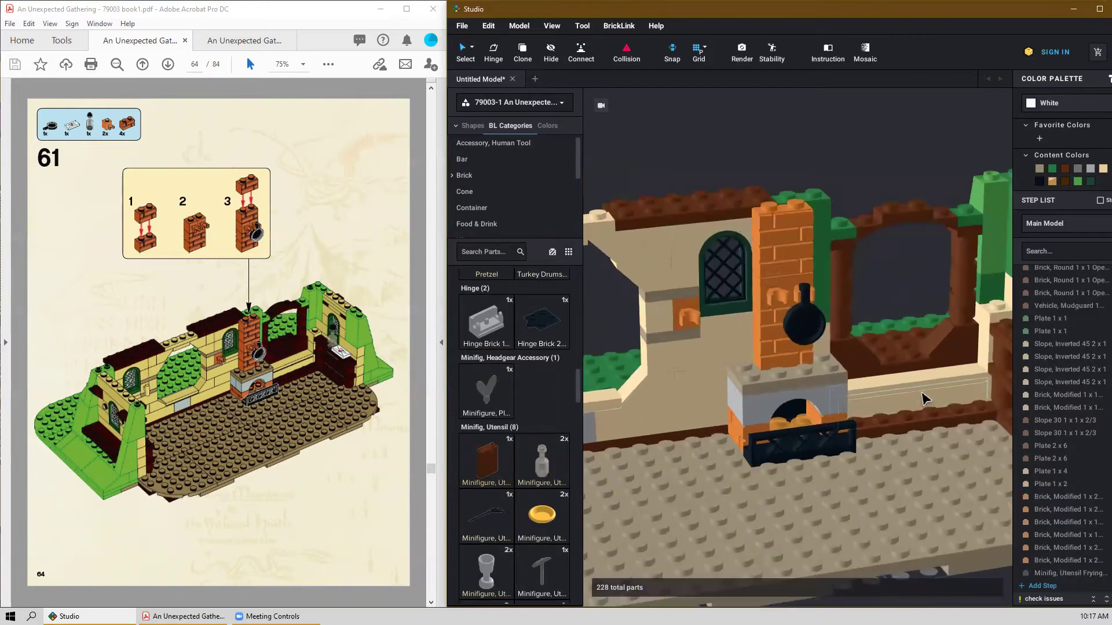
middle_click_drag(933, 451, 806, 449)
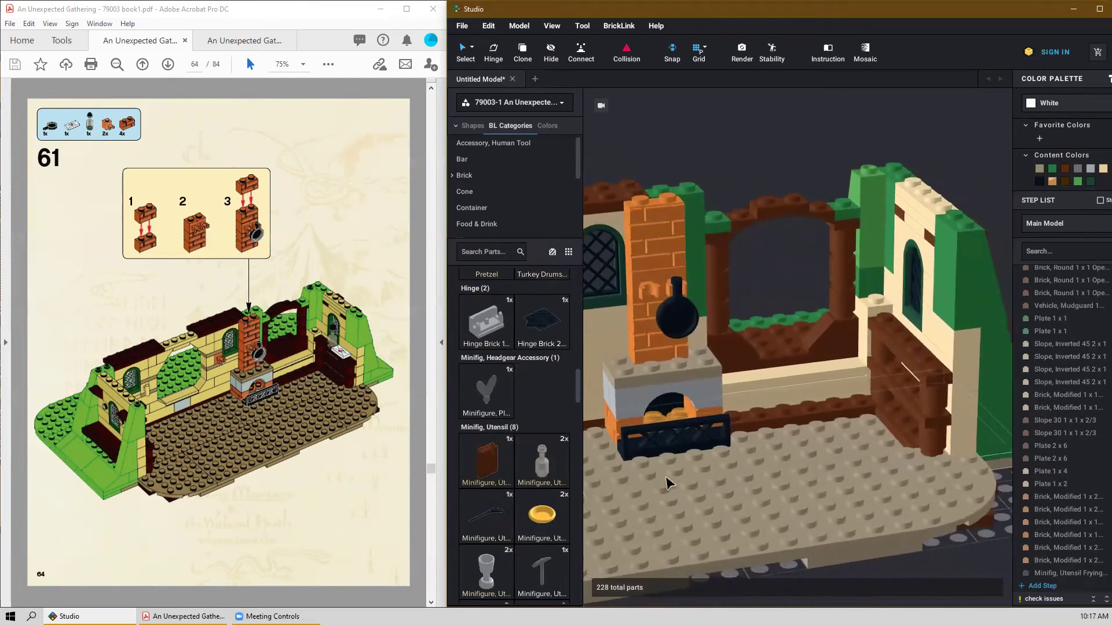
left_click(543, 461)
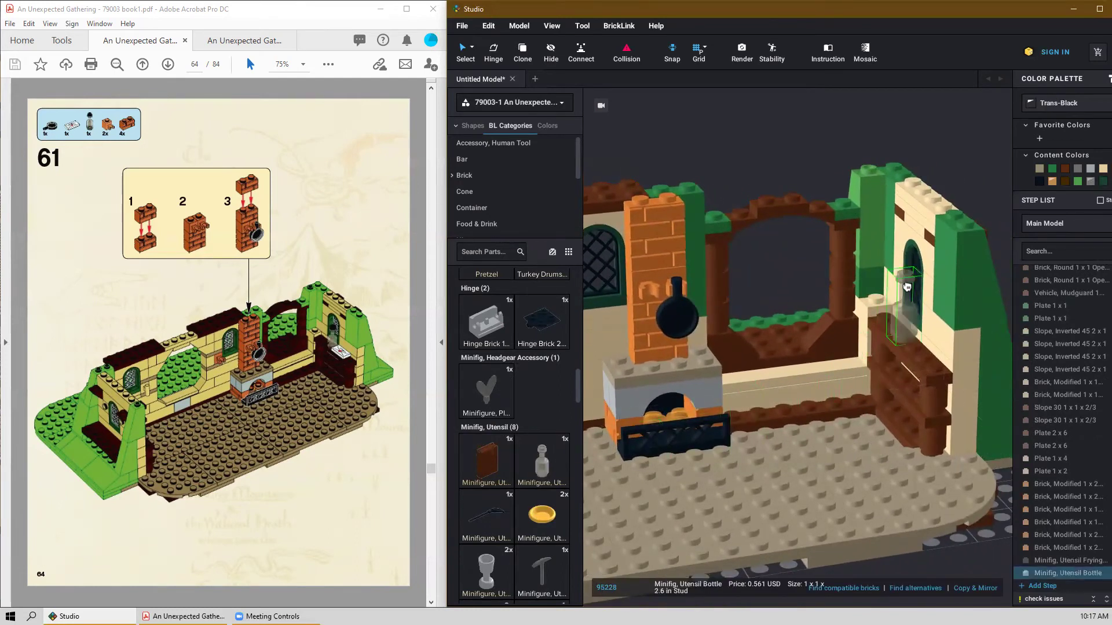
left_click(906, 288)
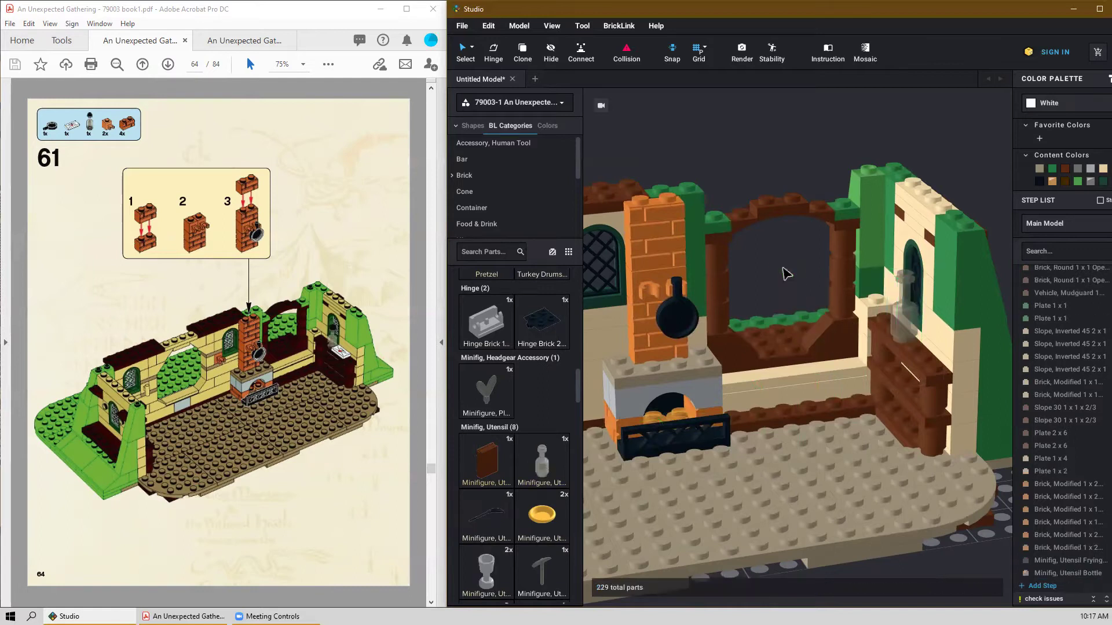
Place the white 1 x 2 mail envelope tile on the reddish brown shelf beside the bottle, below the end wall's window.
left_click_drag(572, 378, 572, 602)
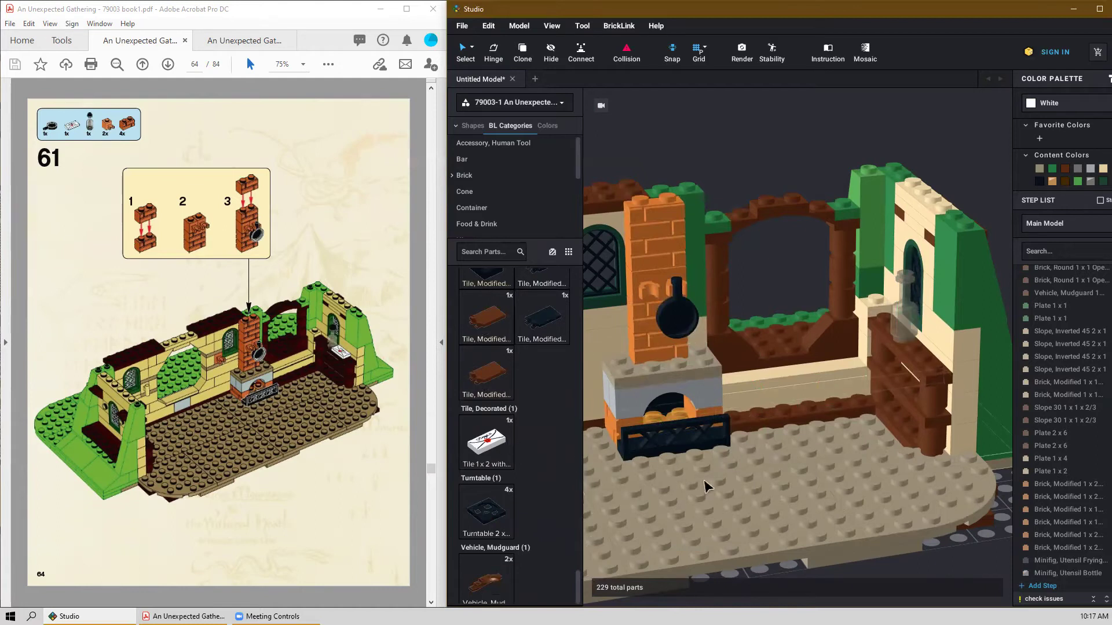
left_click_drag(483, 452, 767, 453)
key("Right")
left_click(922, 347)
right_click_drag(922, 347, 972, 365)
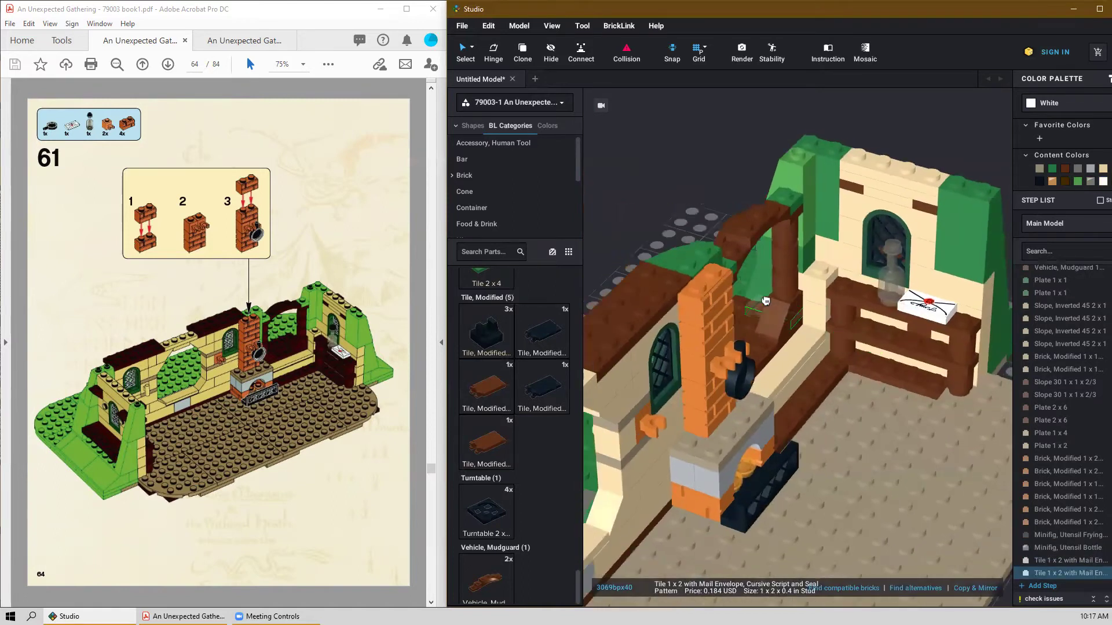
key("Escape")
scroll(649, 220, "down", 2)
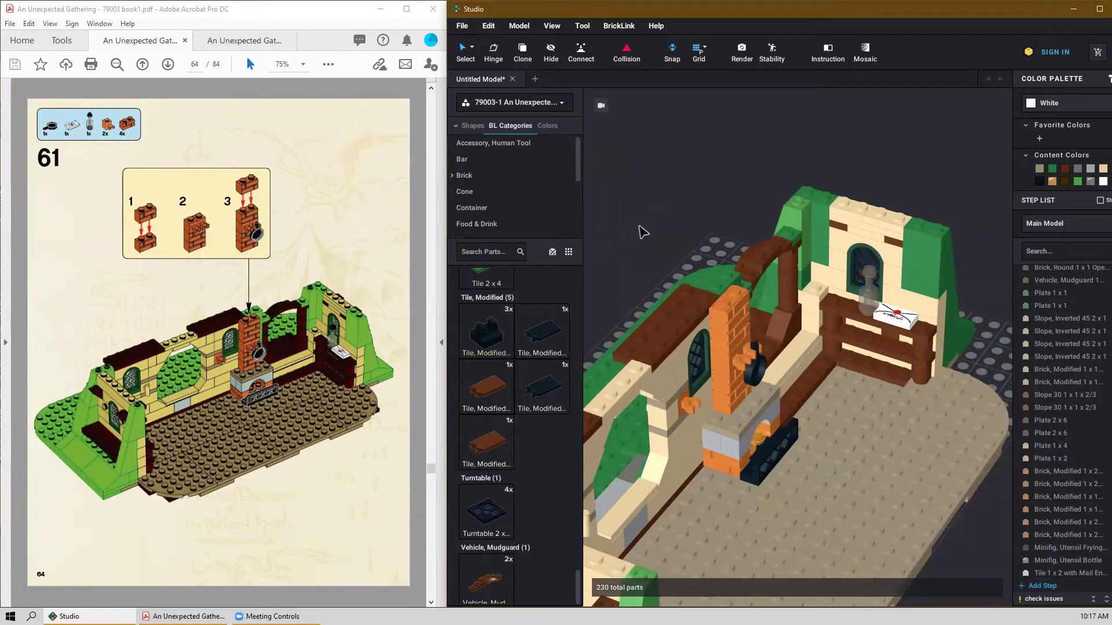
Go to instruction step 62 and hang a black minifigure broom from the wall clip beside the chimney, bristles down.
scroll(345, 357, "down", 1)
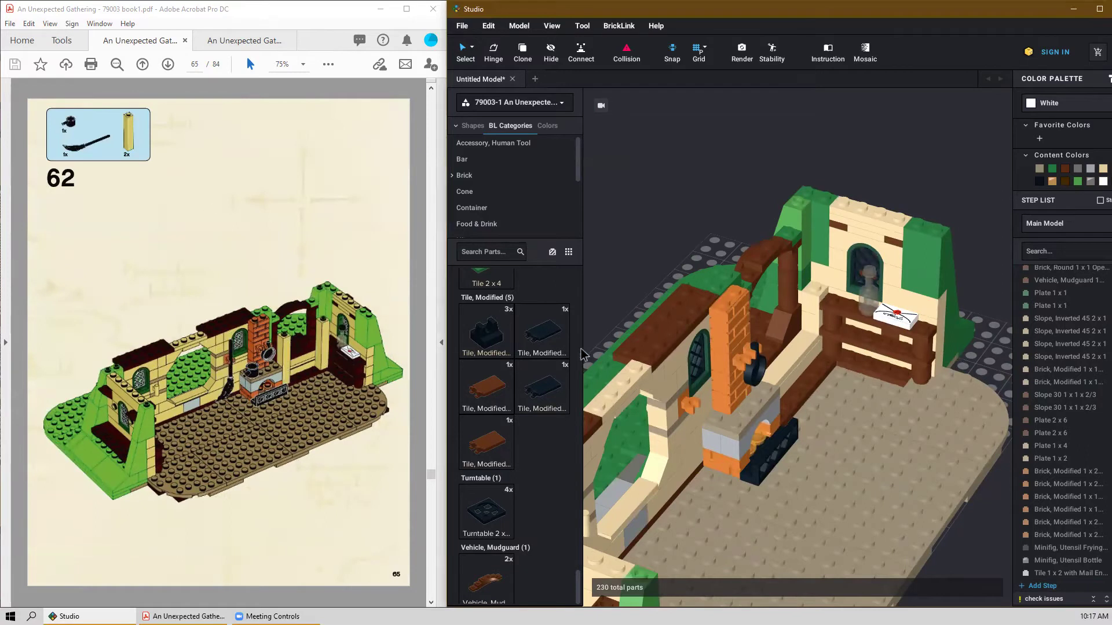
right_click_drag(623, 290, 604, 290)
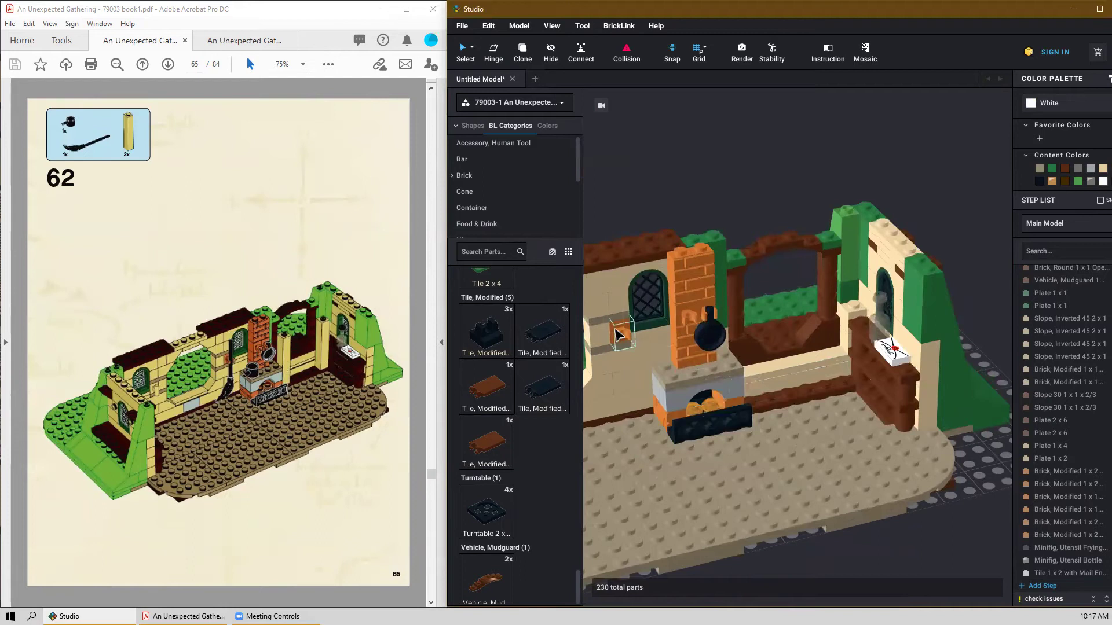
scroll(558, 591, "up", 10)
scroll(560, 510, "up", 10)
scroll(557, 498, "up", 10)
scroll(557, 497, "up", 8)
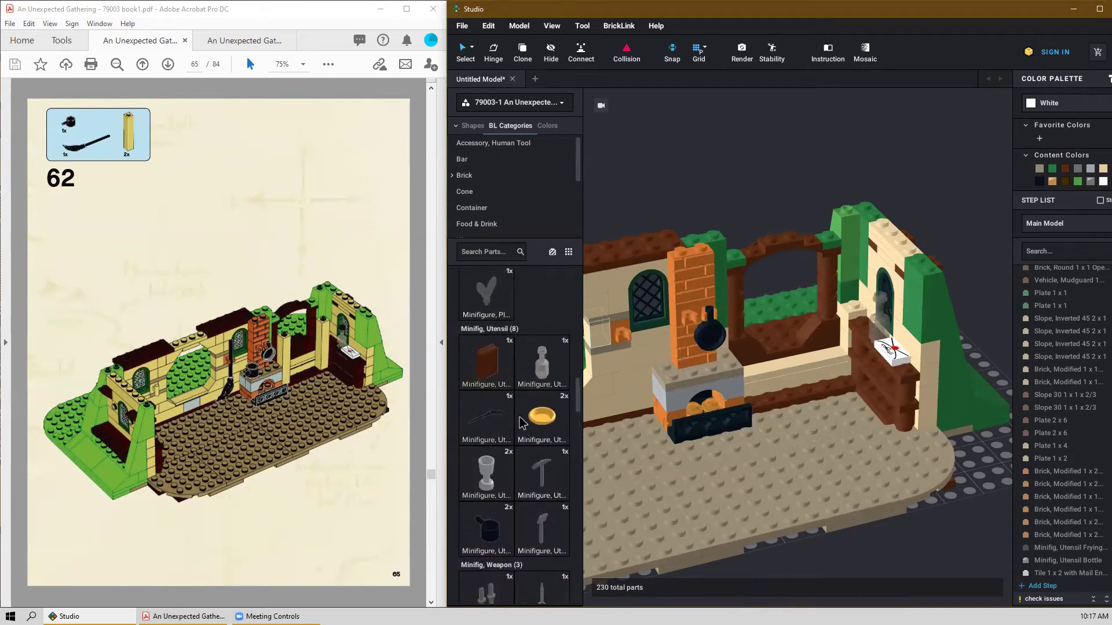
left_click_drag(605, 383, 632, 359)
left_click_drag(617, 313, 623, 290)
left_click(623, 290)
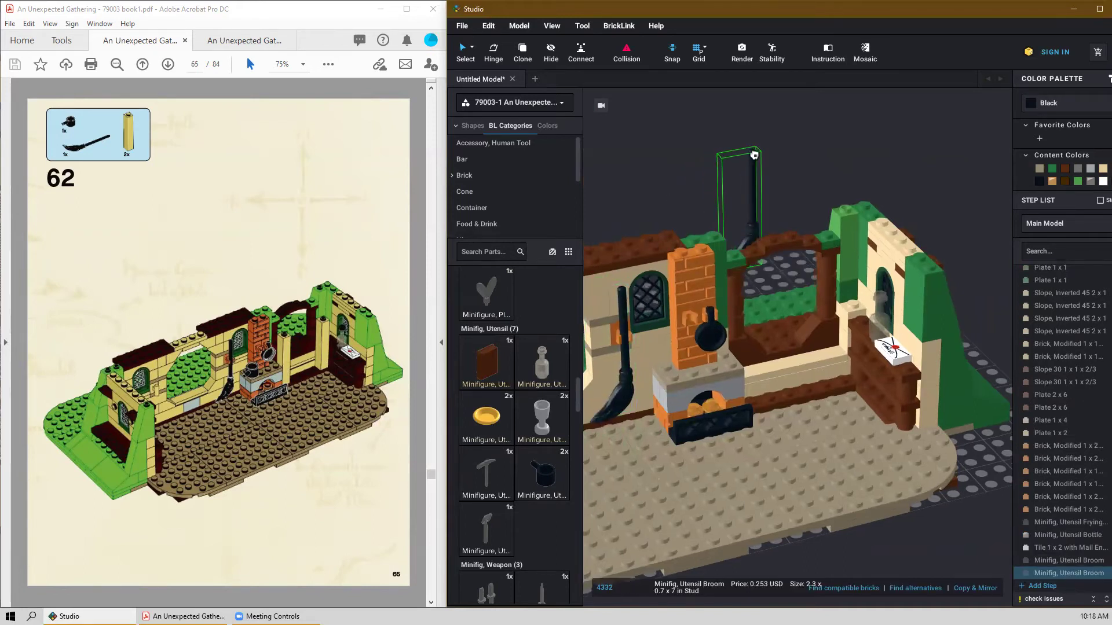
key("Escape")
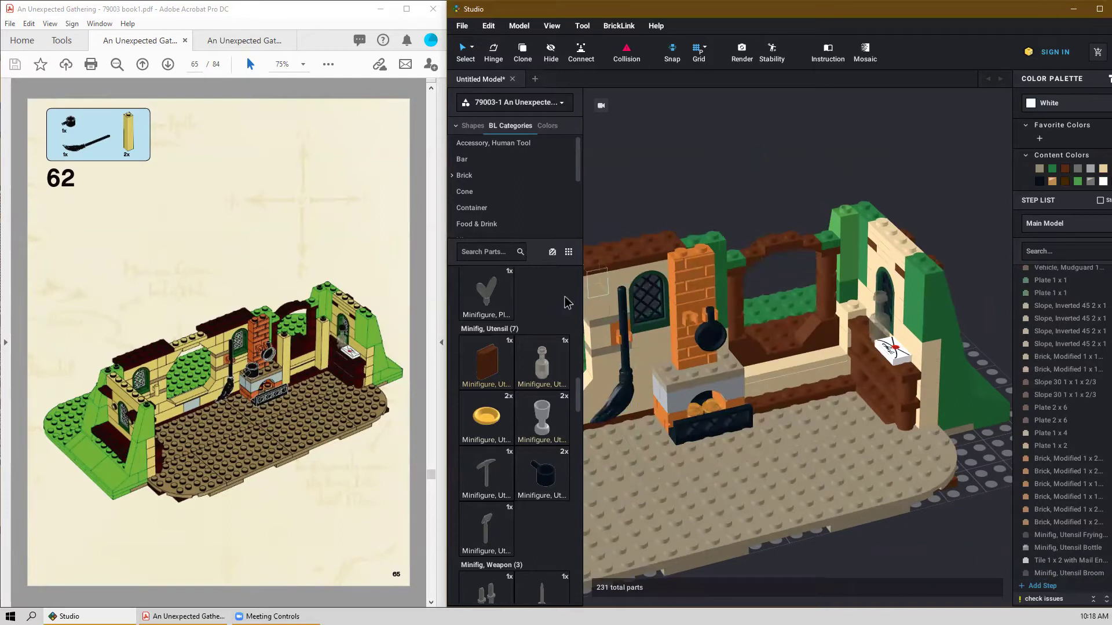
Place a black minifigure saucepan on the hearth ledge in front of the chimney and rotate it so its handle points outward.
left_click(550, 489)
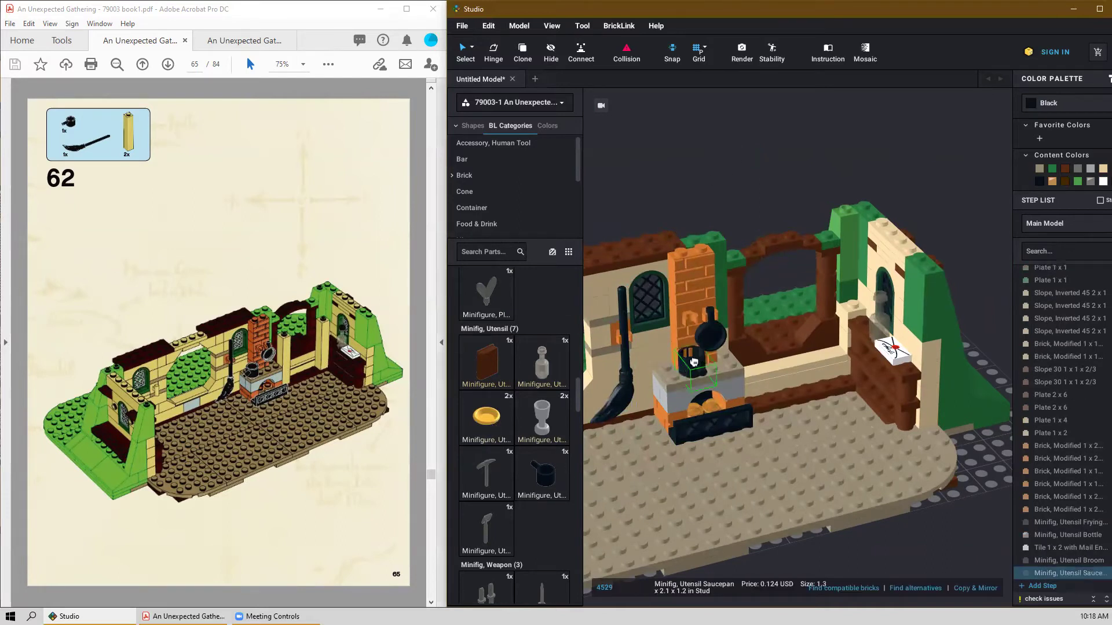
left_click(673, 358)
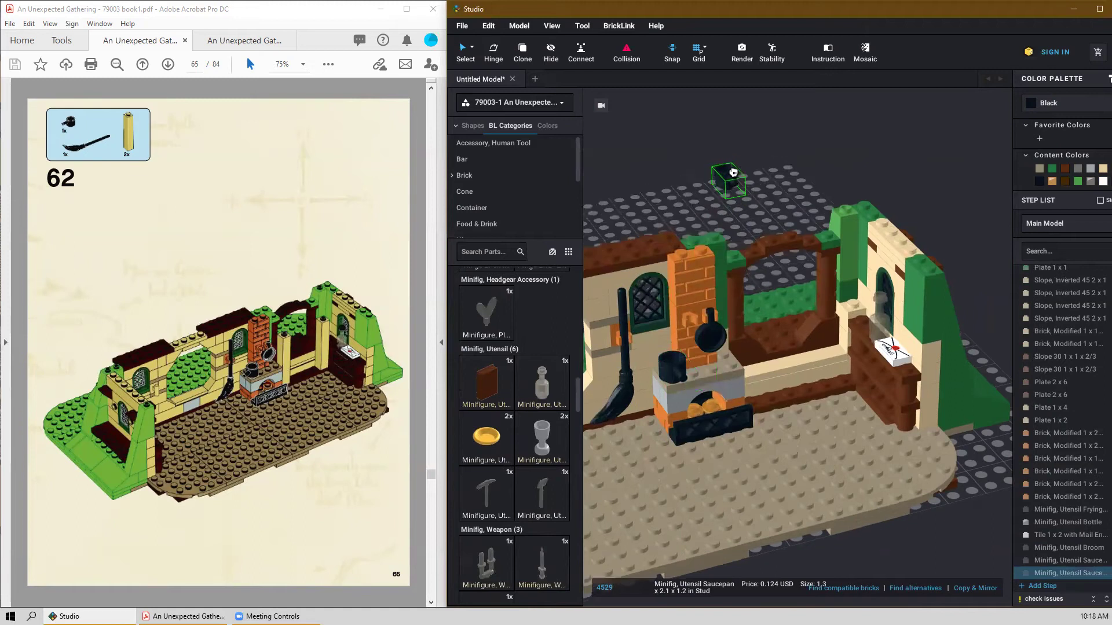
key("Escape")
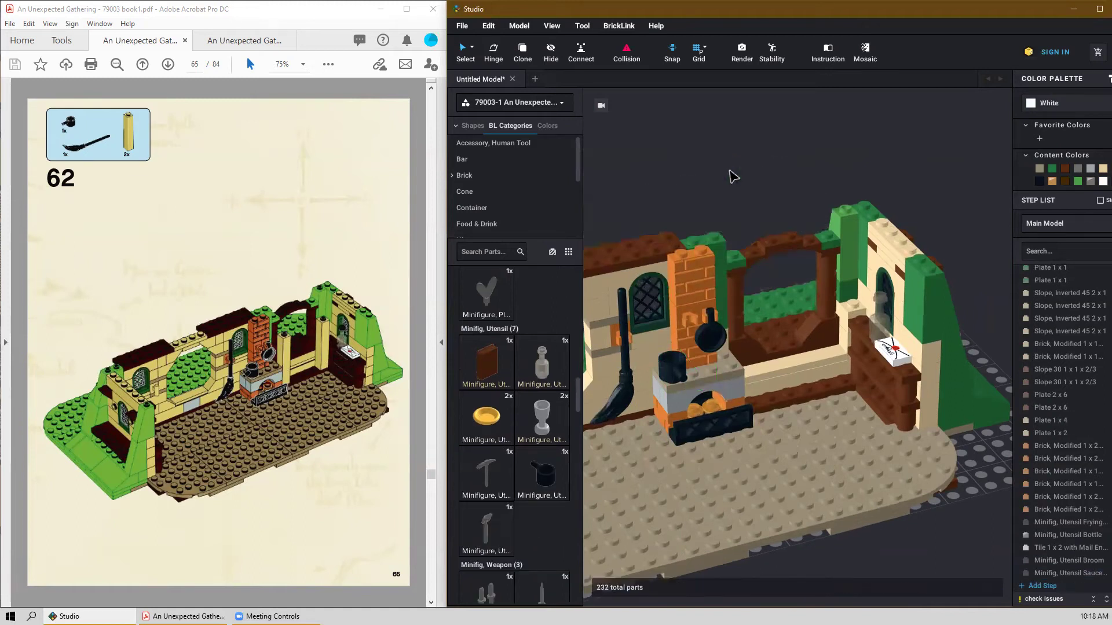
left_click(675, 381)
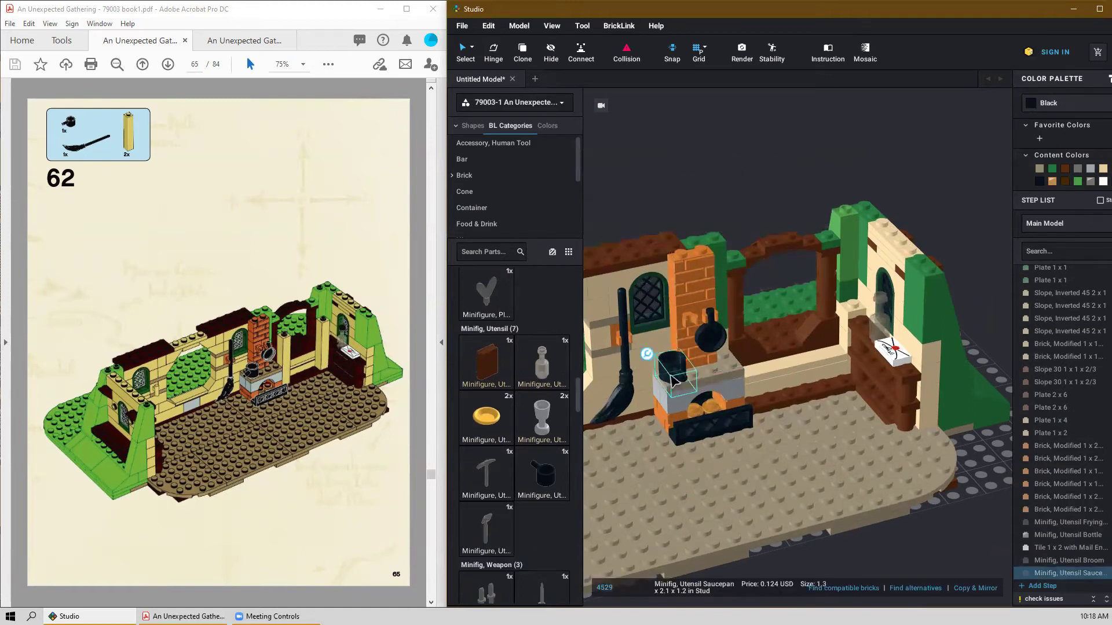
left_click_drag(688, 395, 652, 406)
left_click(696, 214)
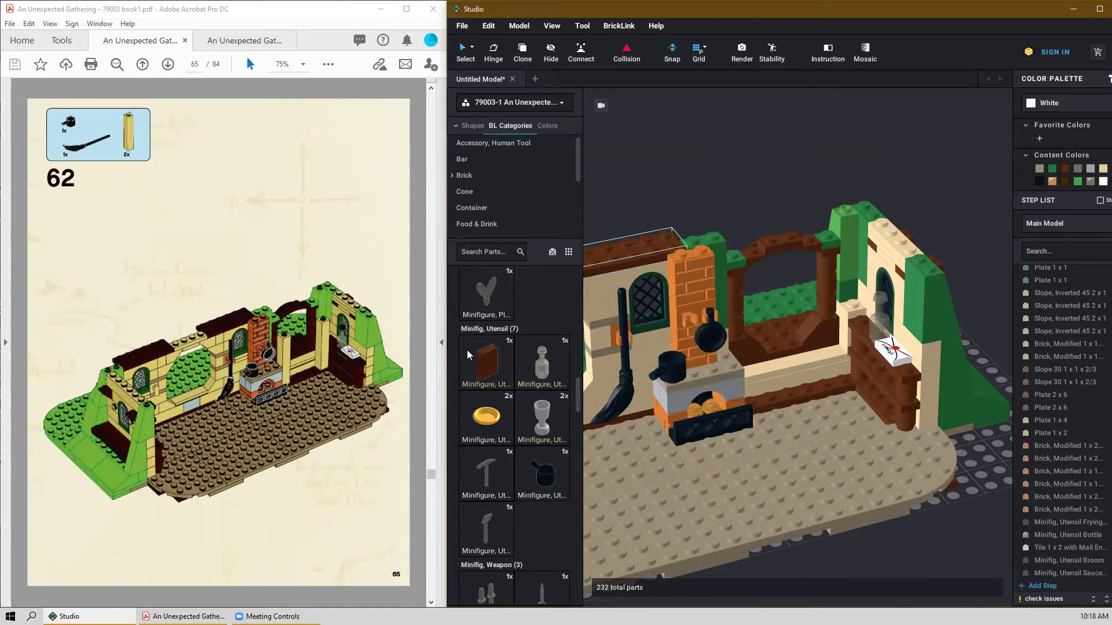
Stand two tan 1 x 1 x 5 bricks in front of the arched doorway, one at each end of the low tan wall.
scroll(499, 361, "up", 10)
scroll(499, 362, "up", 10)
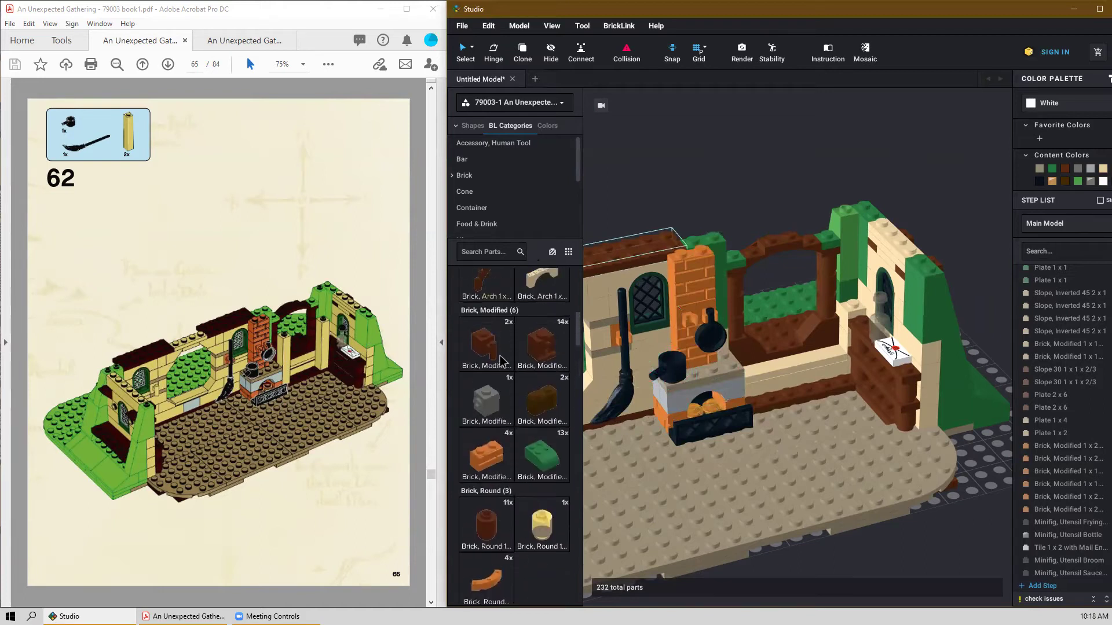
scroll(499, 370, "down", 1)
left_click_drag(486, 386, 851, 262)
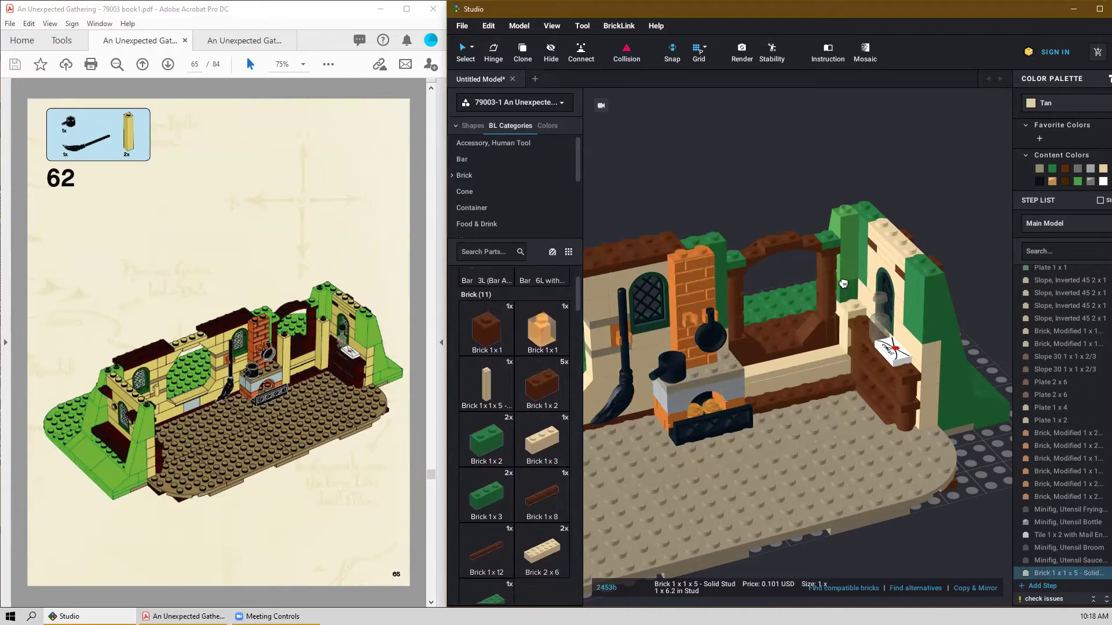
left_click(844, 284)
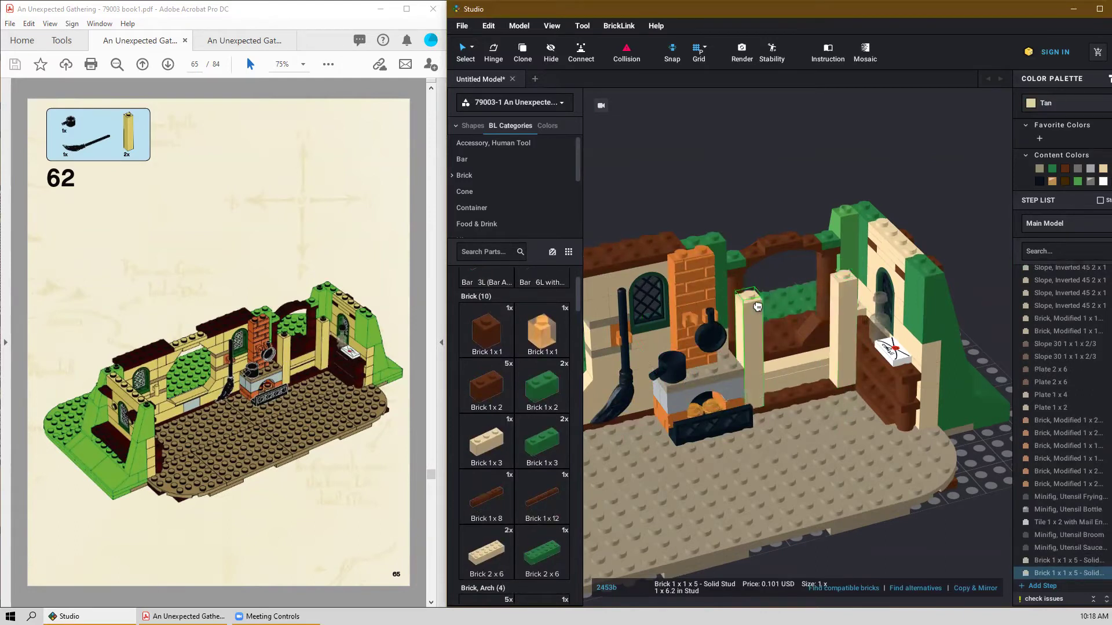
left_click(755, 310)
key("Escape")
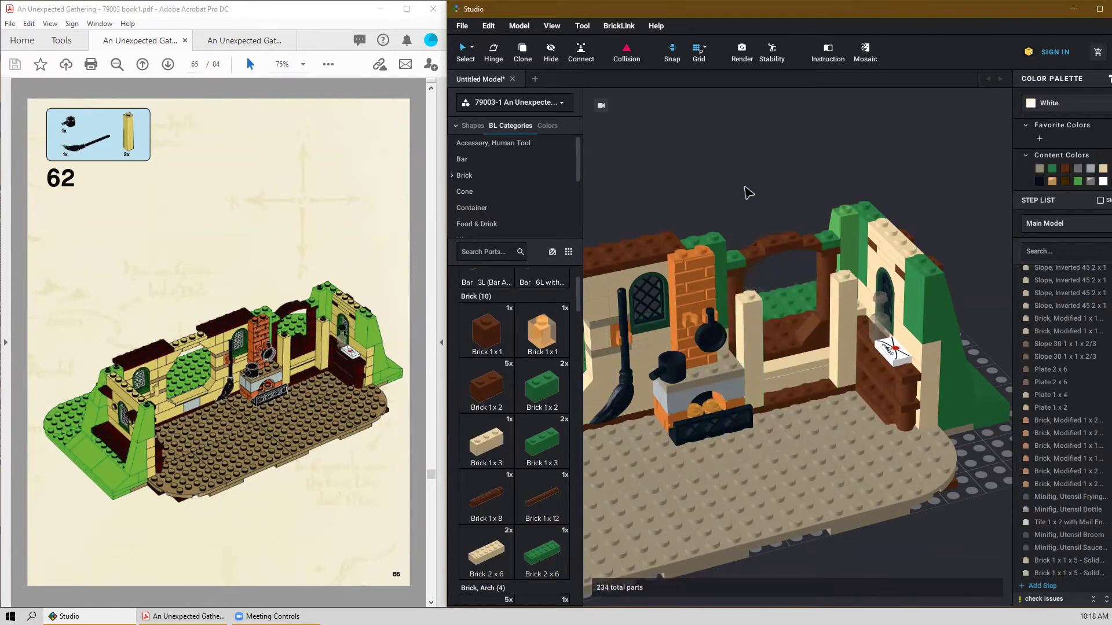
right_click_drag(873, 238, 806, 228)
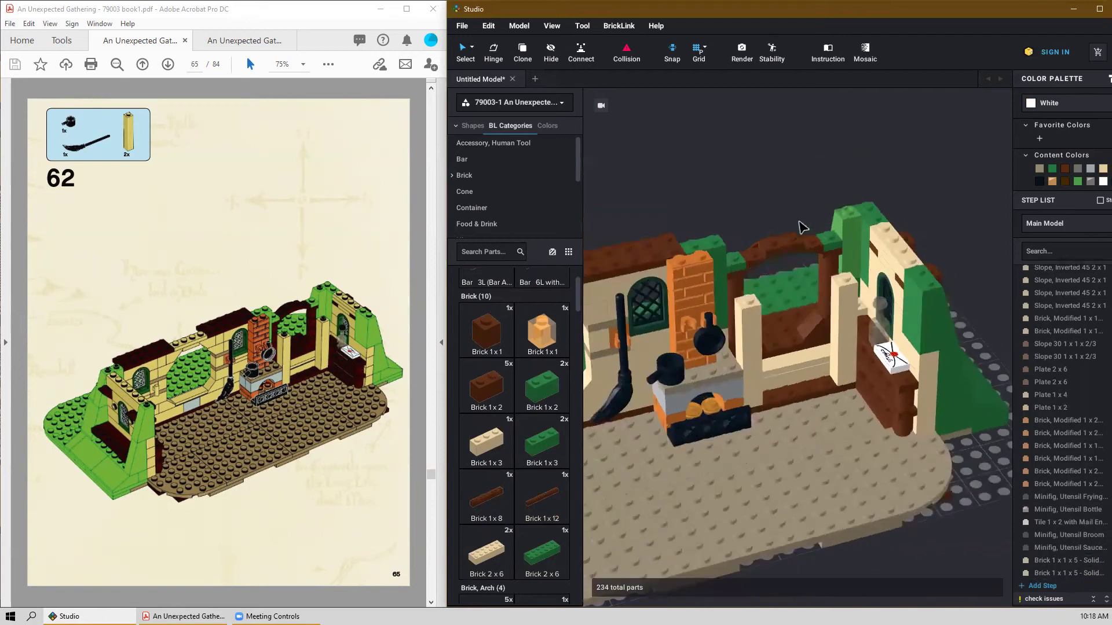
Go to instruction step 63 and place a trans-clear 4 x 4 round plate with 2 x 2 hole on the empty grid in front of the floor.
scroll(310, 357, "down", 3)
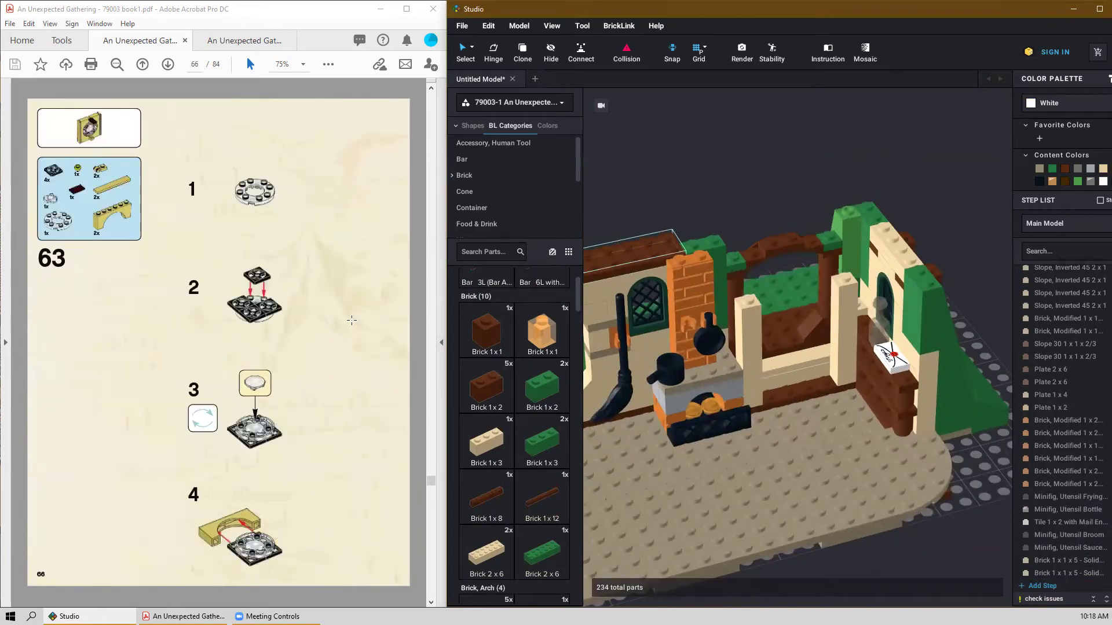
scroll(352, 320, "up", 3)
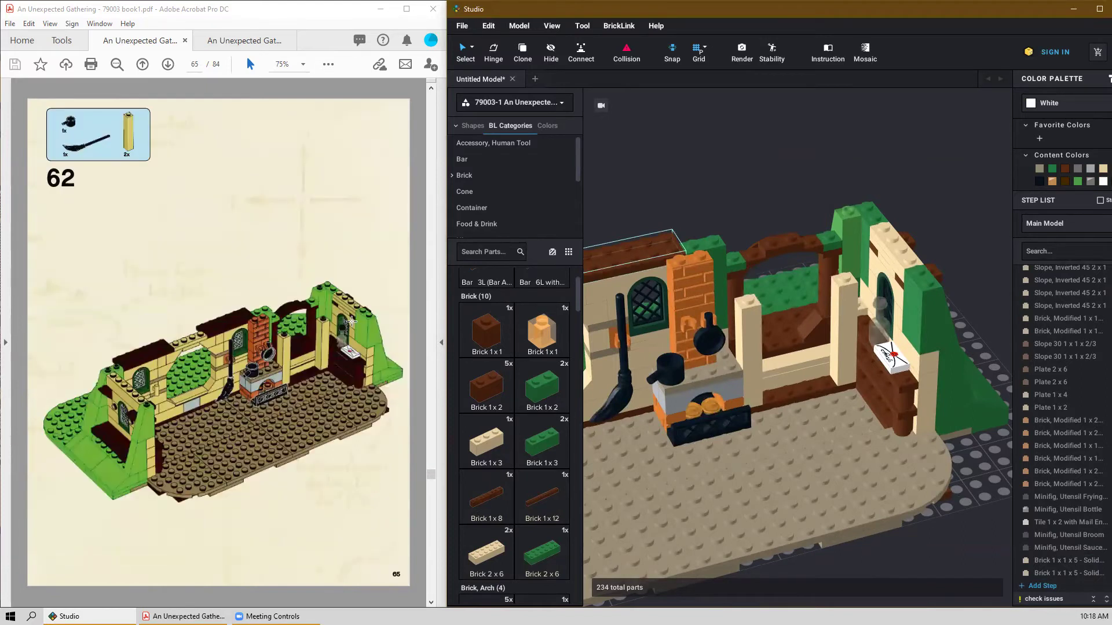
scroll(369, 429, "down", 3)
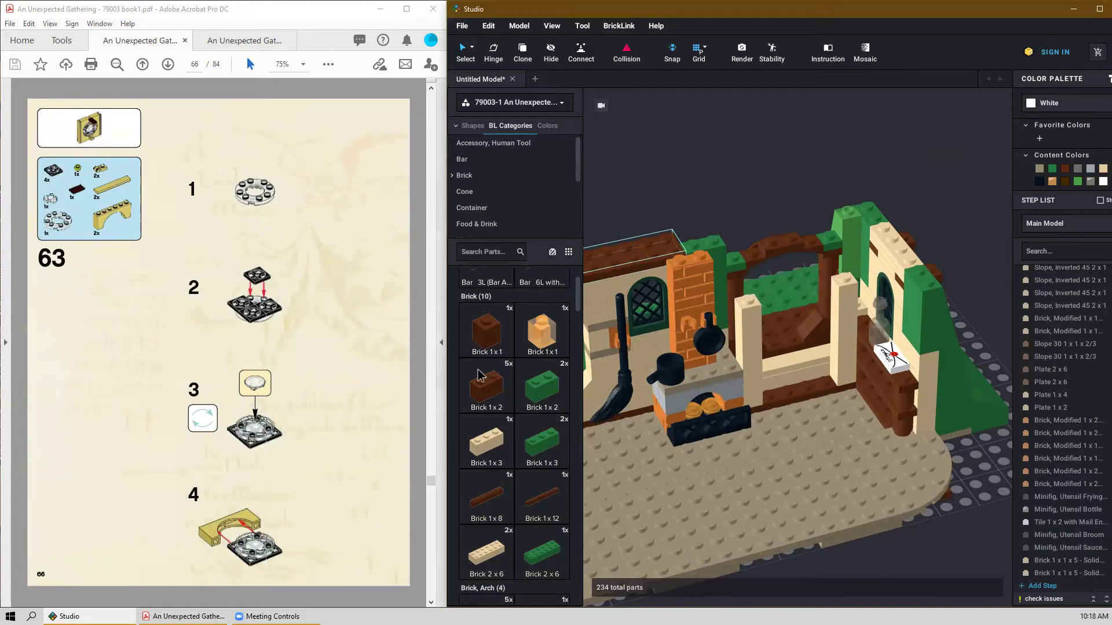
scroll(528, 411, "down", 6)
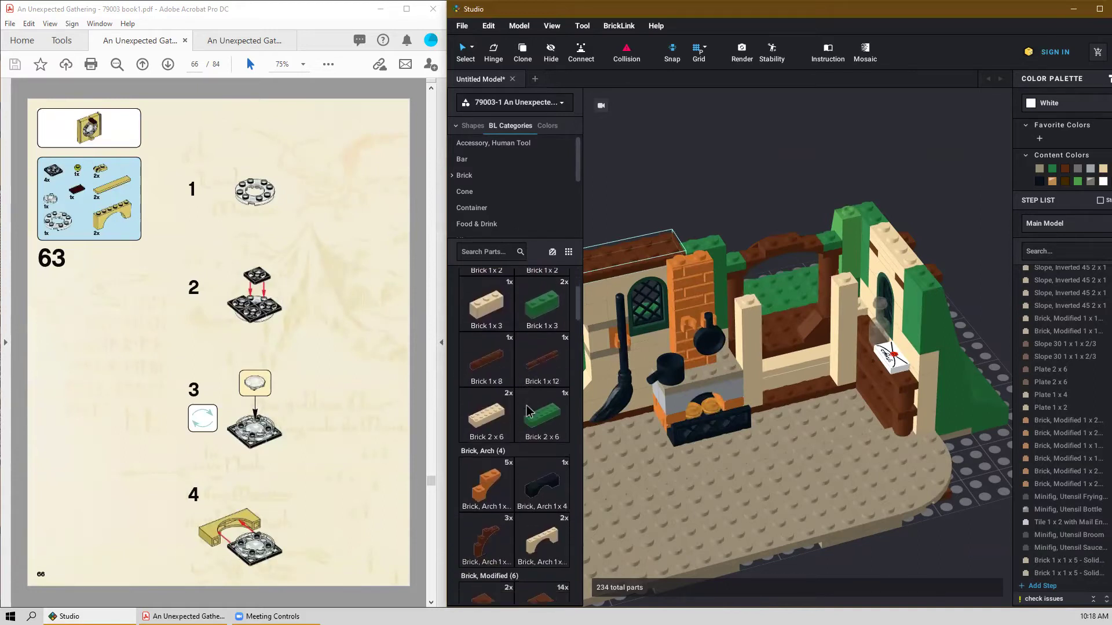
scroll(528, 411, "down", 15)
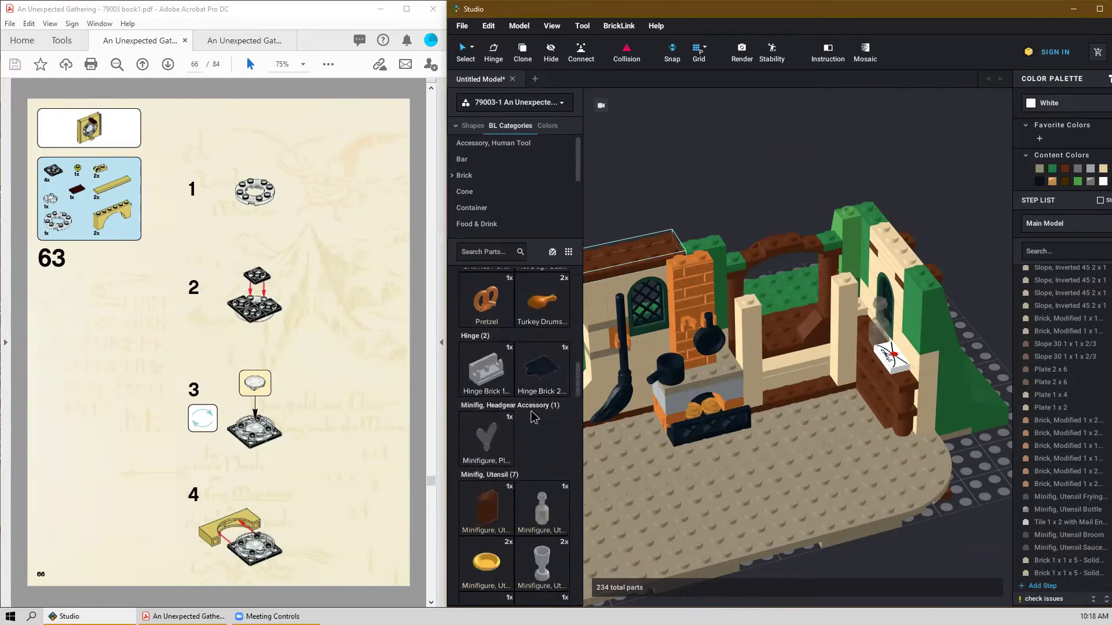
scroll(534, 418, "down", 15)
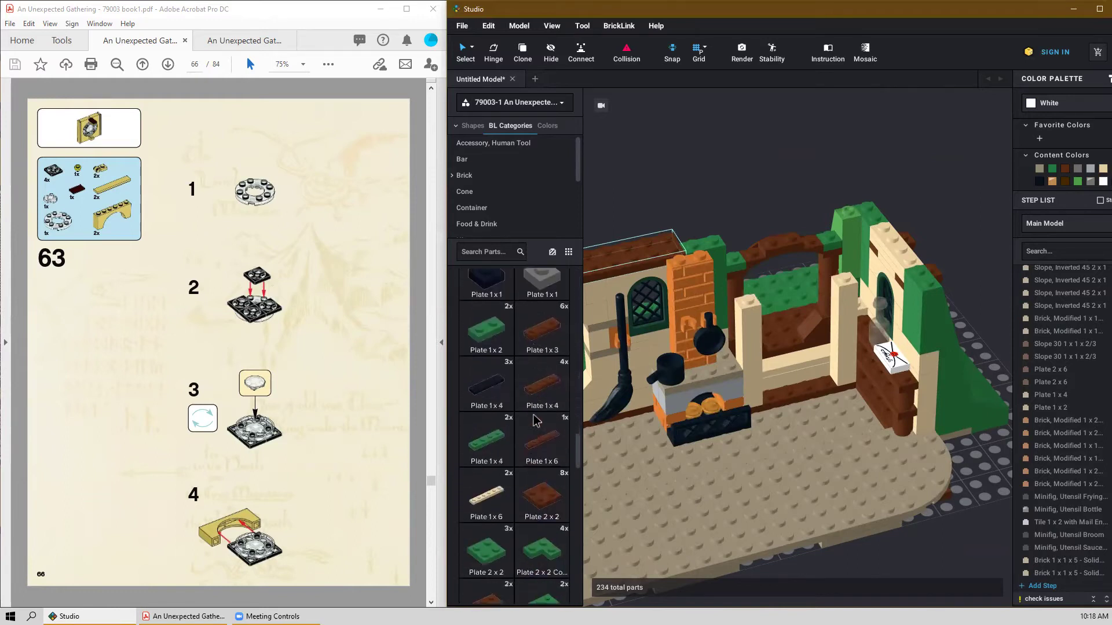
scroll(537, 421, "down", 12)
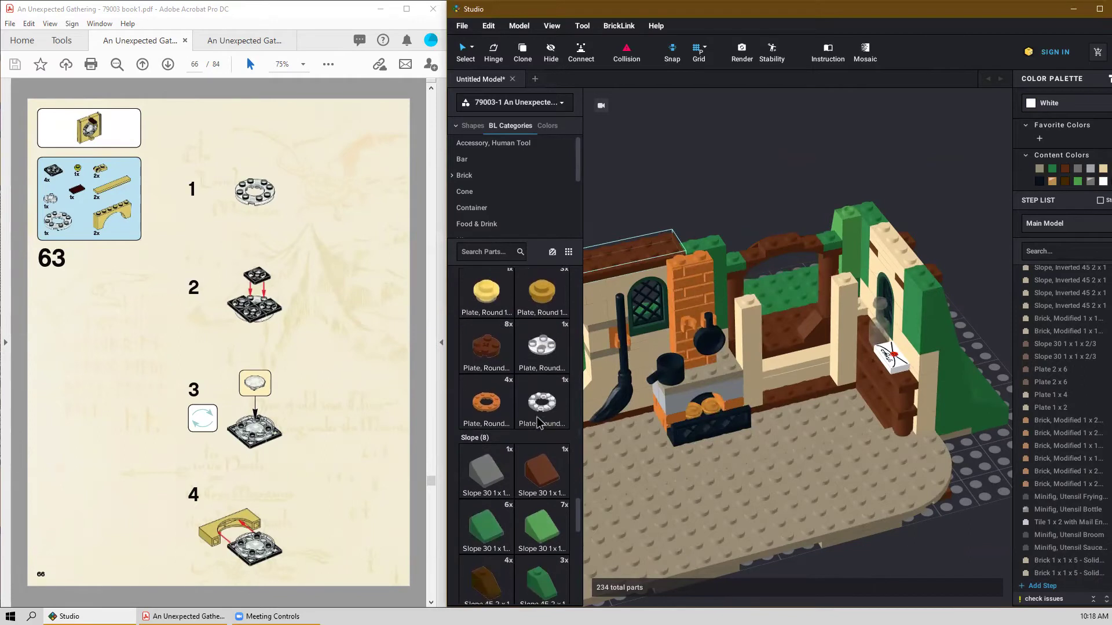
left_click(547, 410)
scroll(816, 497, "down", 5)
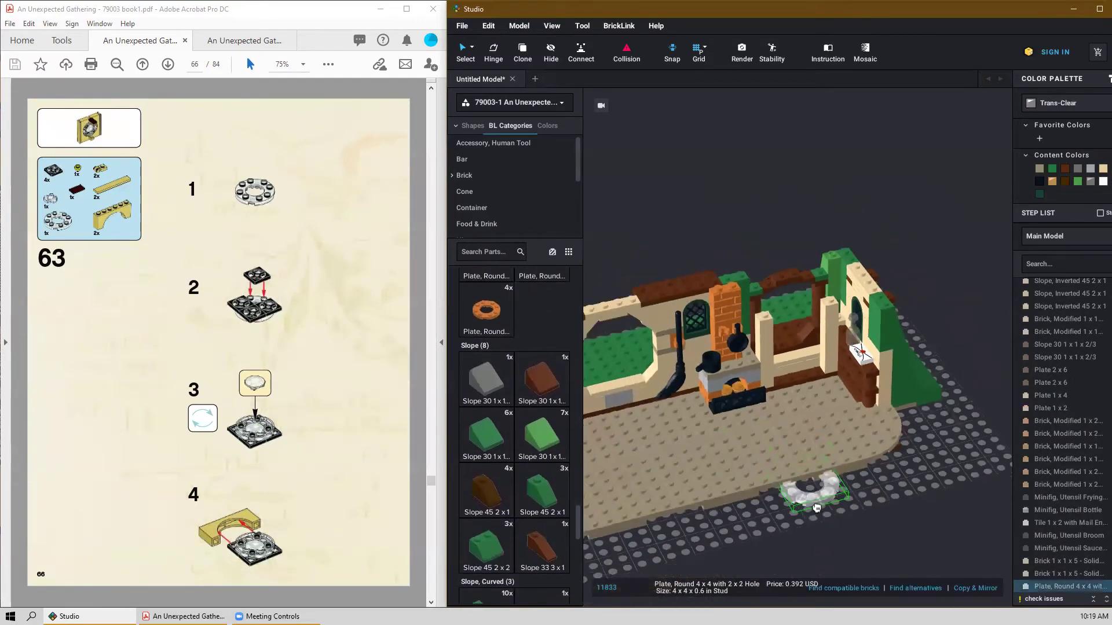
scroll(822, 492, "up", 4)
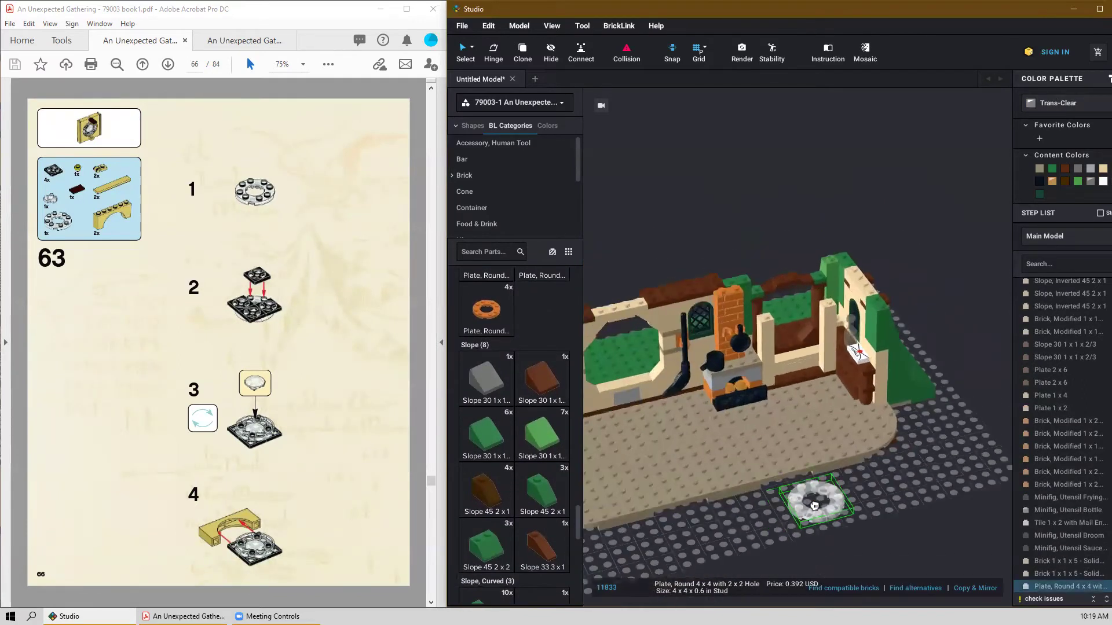
scroll(814, 505, "up", 3)
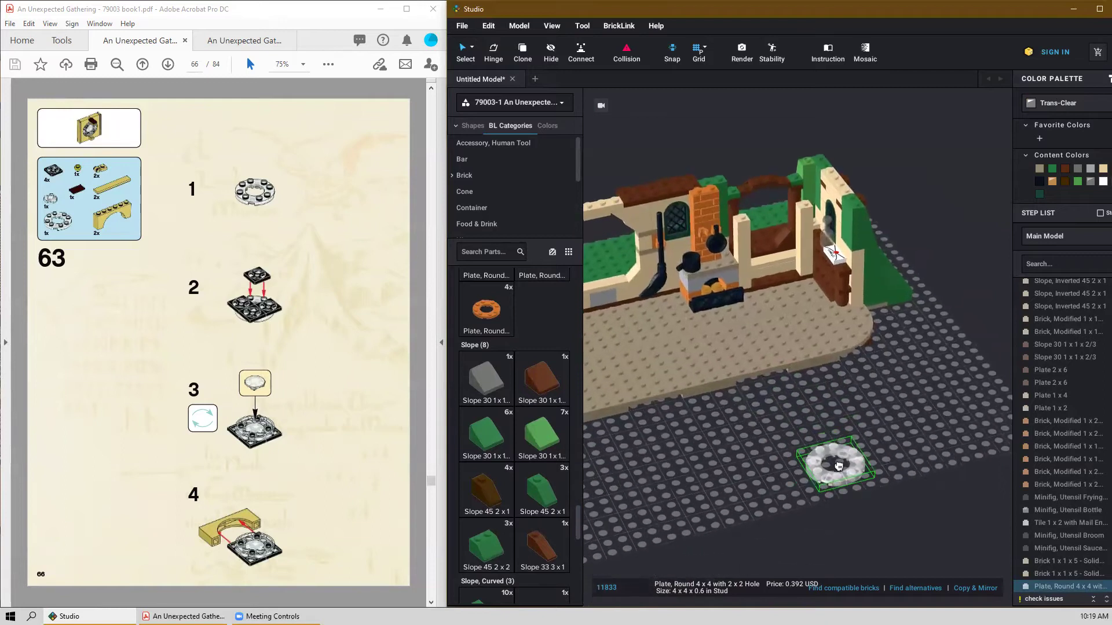
scroll(812, 437, "up", 2)
left_click(849, 454)
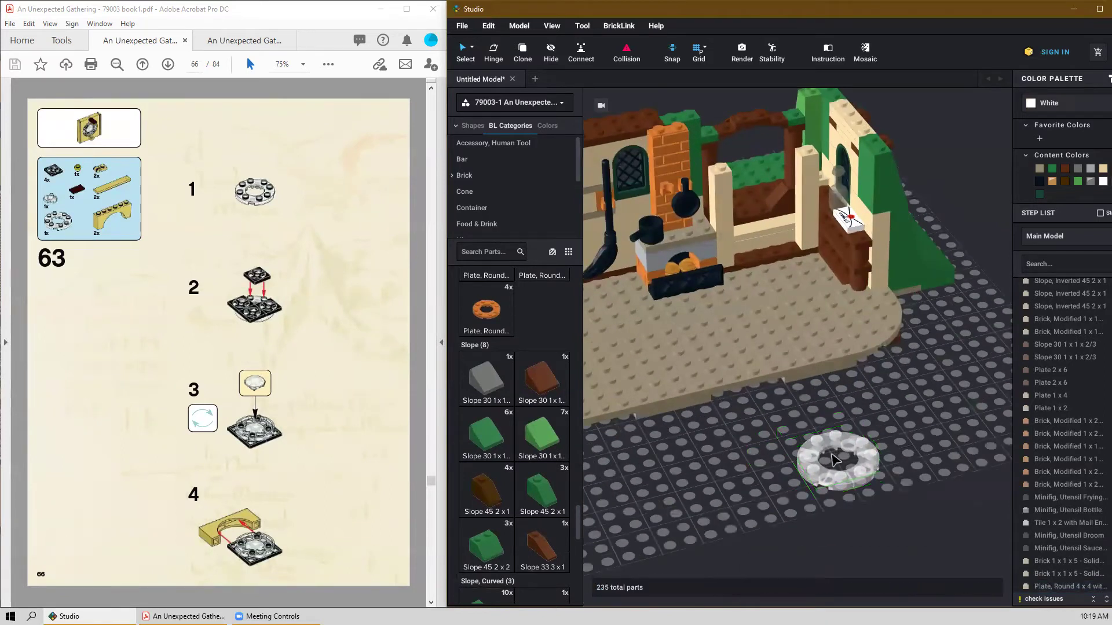
key("Escape")
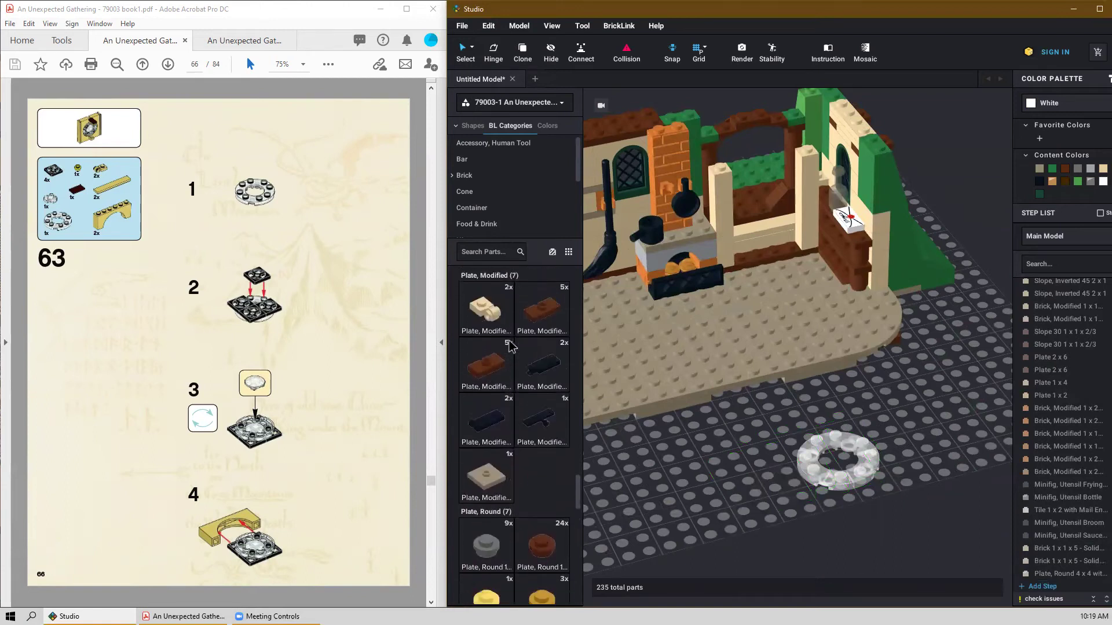
Cover the trans-clear round plate with four black 2 x 2 turntable base plates arranged in a square.
scroll(507, 344, "up", 10)
scroll(507, 344, "up", 8)
scroll(506, 385, "up", 10)
scroll(516, 397, "up", 10)
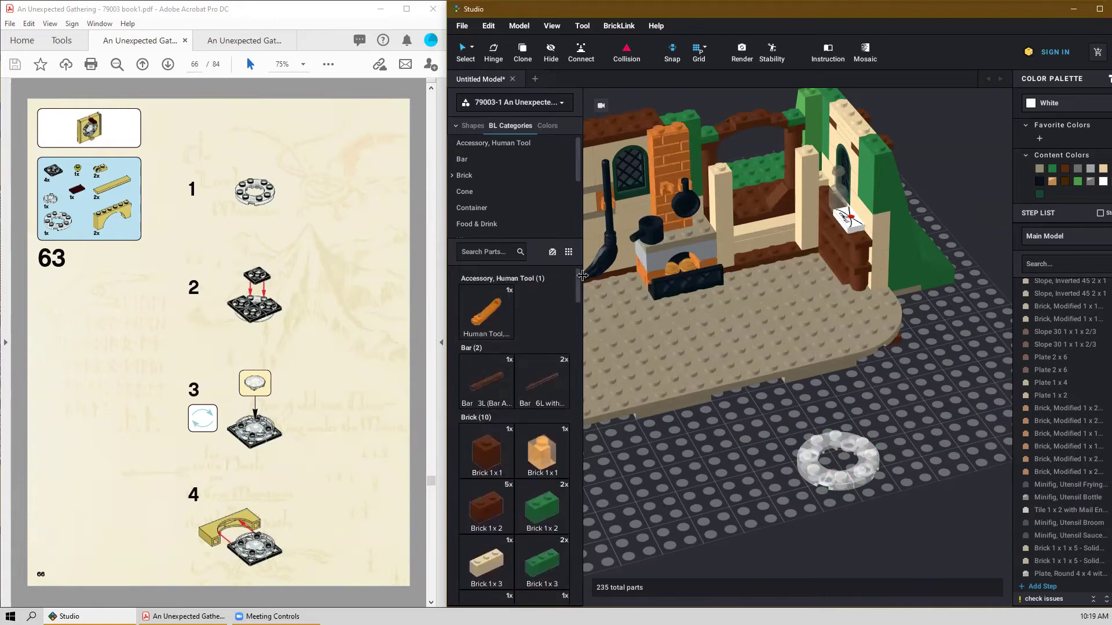
left_click_drag(583, 282, 571, 594)
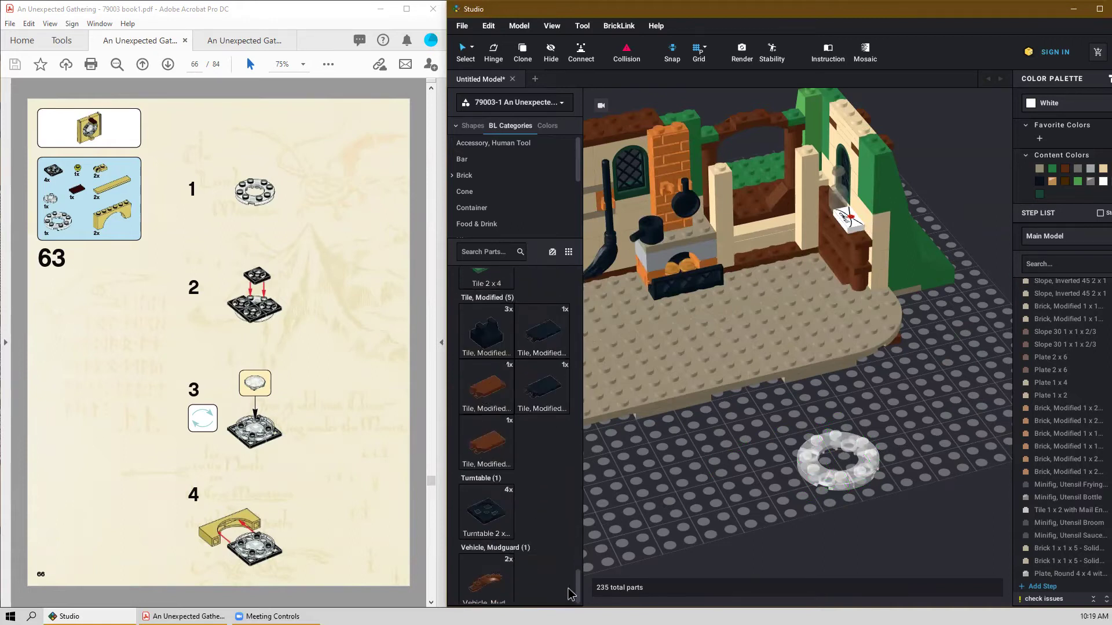
mouse_move(603, 443)
left_mouse_down()
mouse_move(780, 476)
mouse_move(756, 478)
mouse_move(766, 457)
mouse_move(857, 429)
mouse_move(856, 440)
mouse_move(819, 450)
left_mouse_up()
key("c")
left_click(819, 450)
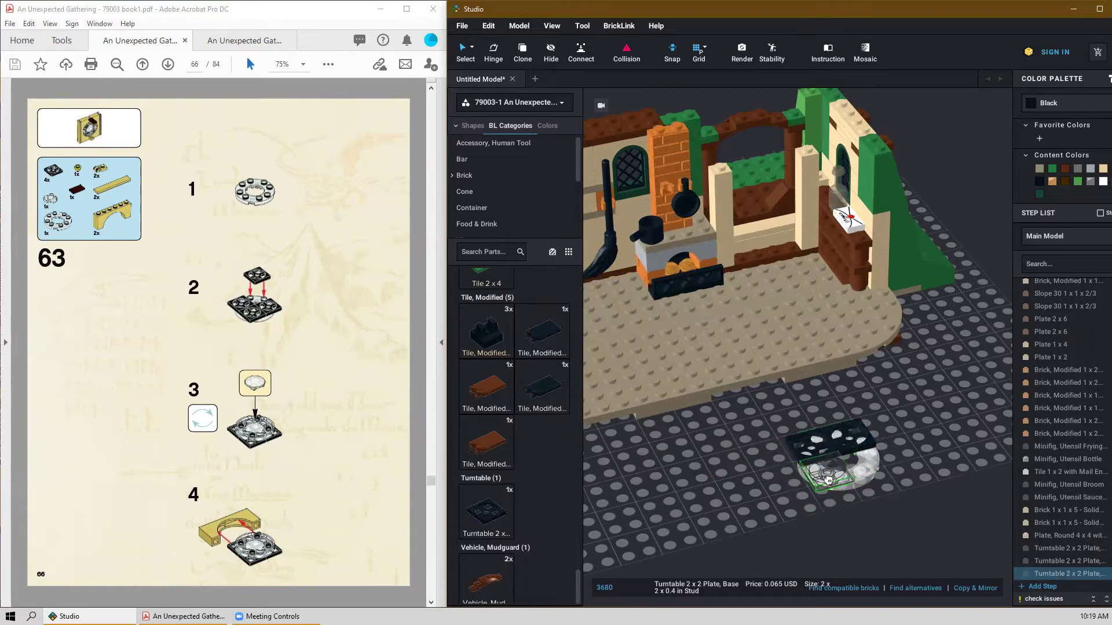
left_click(829, 479)
left_click(871, 472)
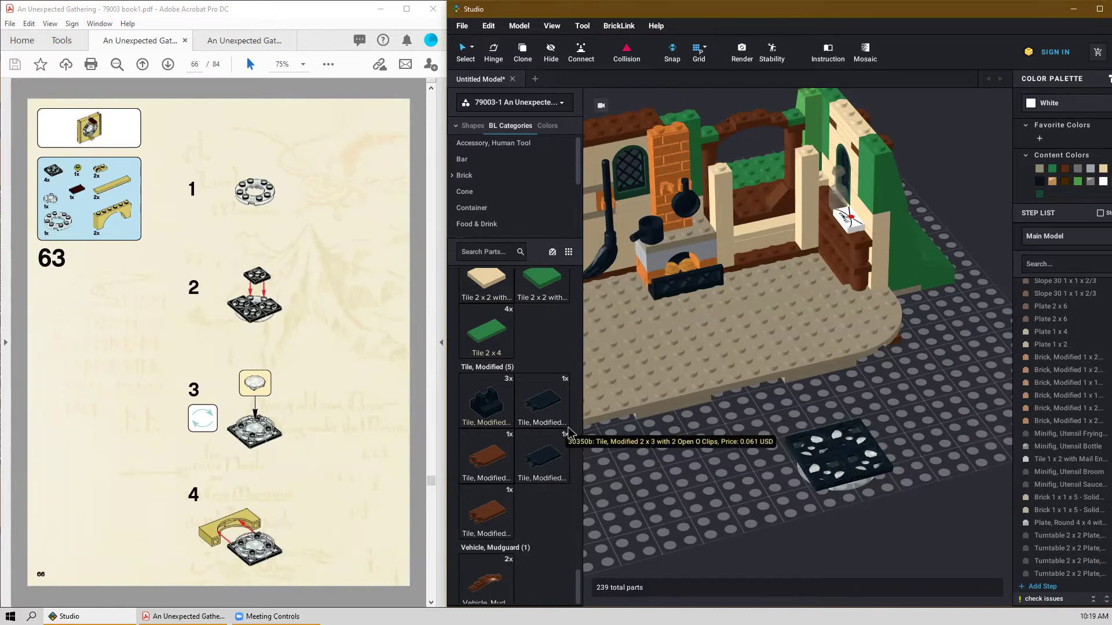
right_click_drag(889, 499, 897, 399)
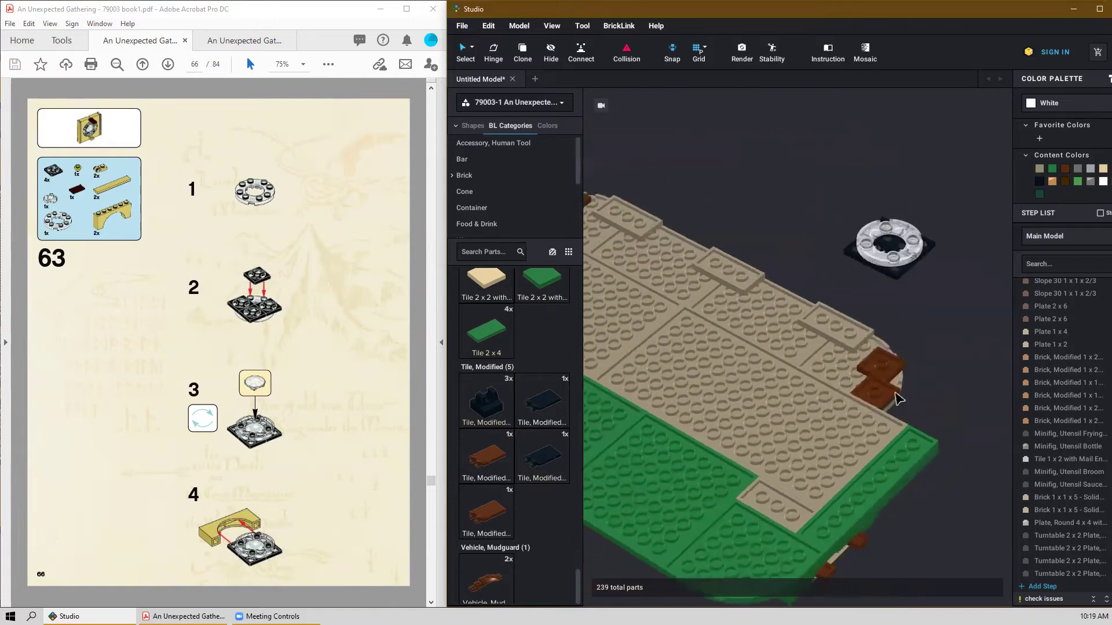
Place a trans-clear 2 x 2 round plate with rounded bottom in the central hole of the trans-clear 4 x 4 round plate.
scroll(538, 487, "up", 10)
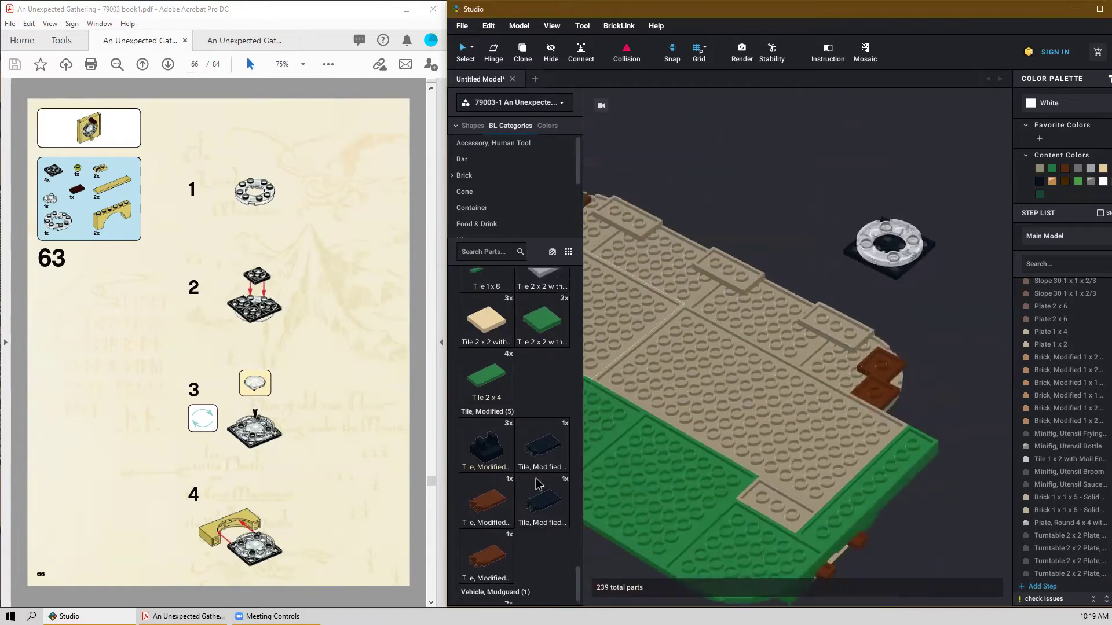
scroll(582, 515, "up", 10)
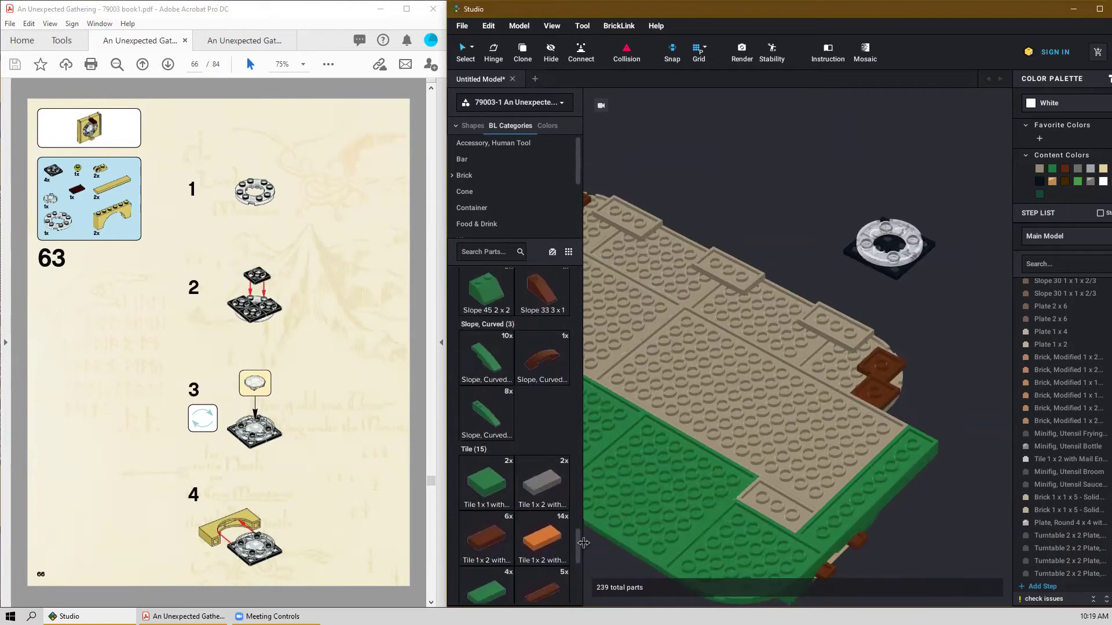
left_click_drag(541, 546, 895, 244)
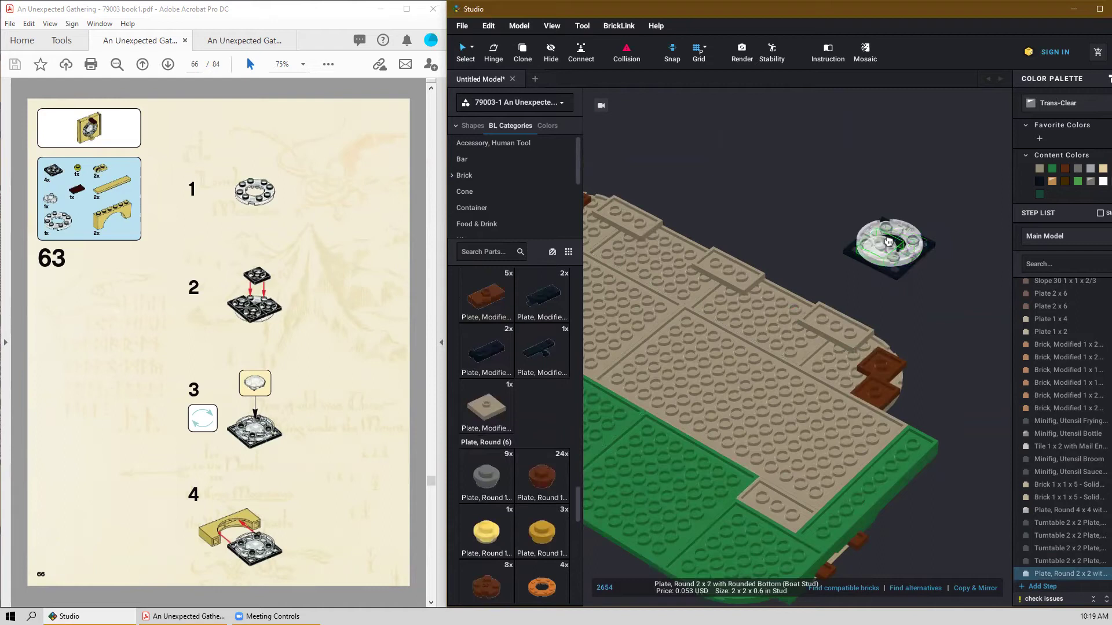
left_click(895, 244)
key("Escape")
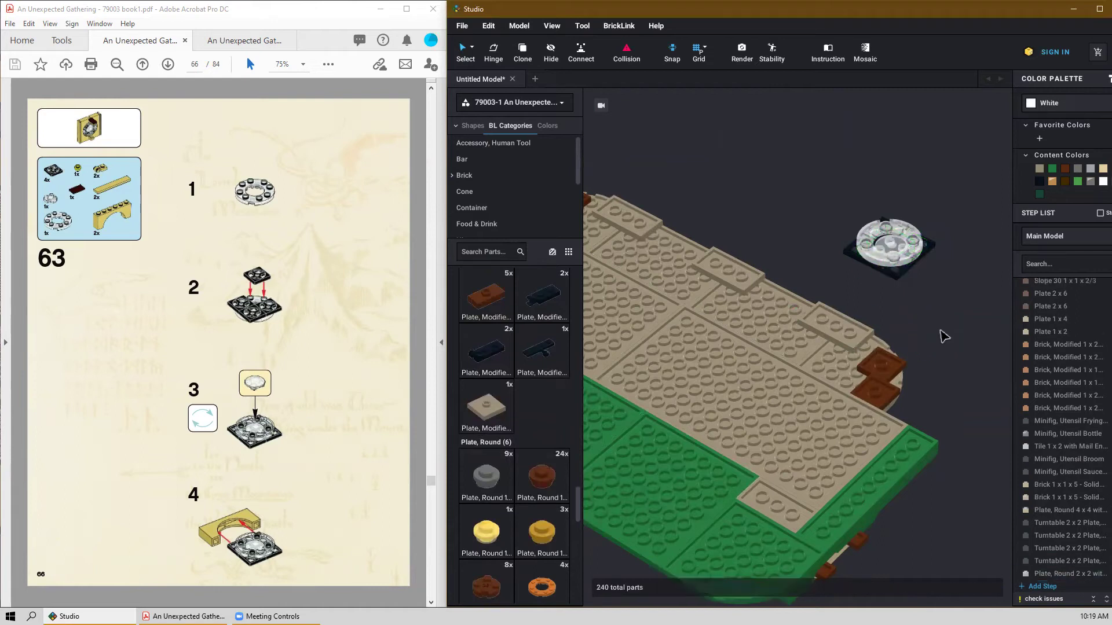
Add a tan 1 x 6 x 2 arch brick from the set's parts and lay it flat beside the black turntable plates.
right_click_drag(963, 324, 930, 407)
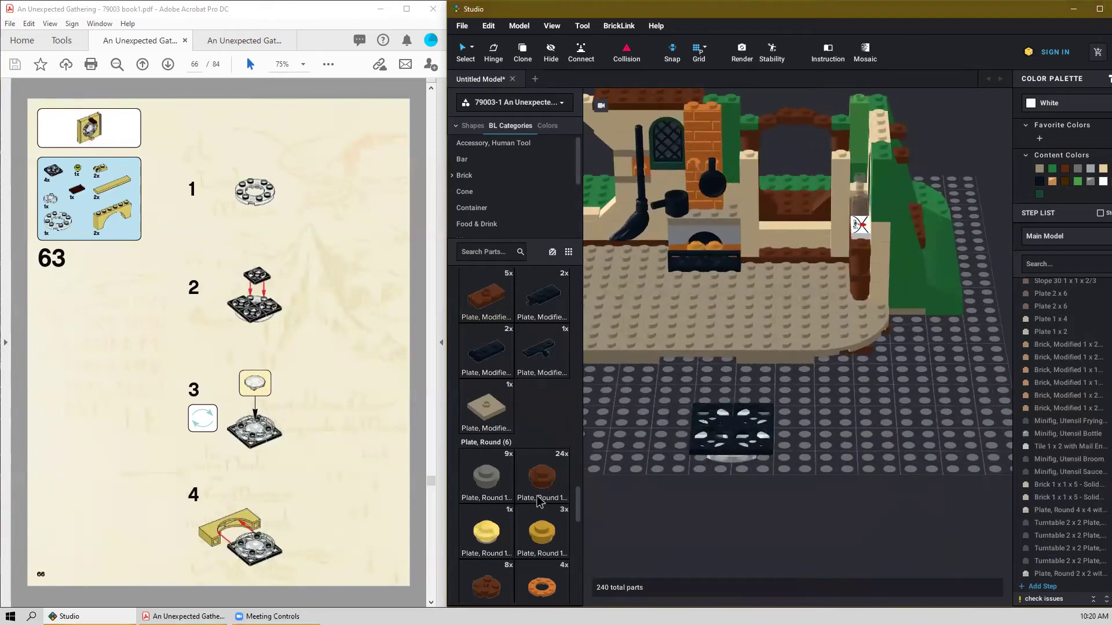
scroll(524, 473, "up", 15)
scroll(524, 474, "up", 20)
scroll(524, 473, "up", 20)
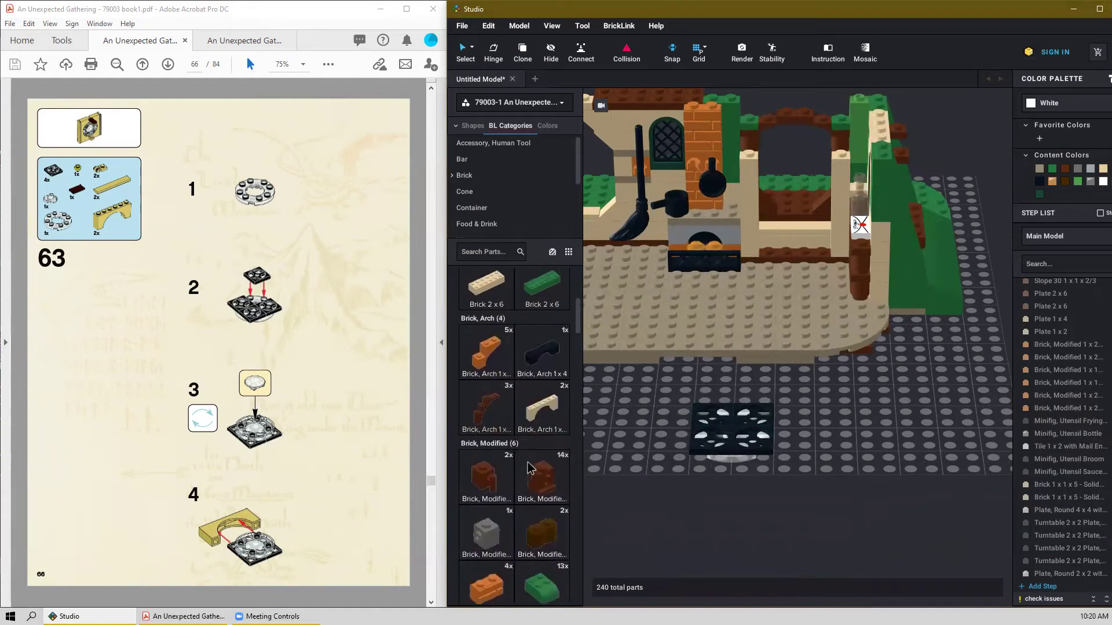
left_click_drag(548, 418, 736, 404)
key("Up")
right_click_drag(737, 403, 678, 403)
middle_click_drag(678, 404, 768, 409)
scroll(771, 313, "up", 3)
left_click_drag(752, 313, 772, 281)
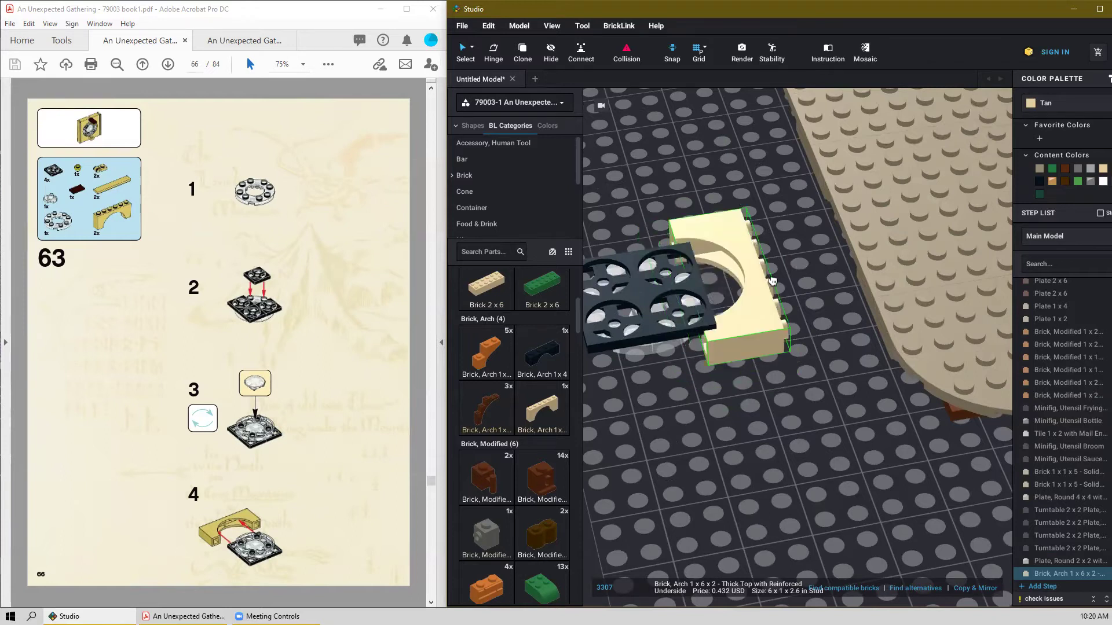
Place the flat arch centred behind the black turntable plates with its opening facing them, and discard the extra copy.
right_click_drag(772, 280, 783, 267)
left_click_drag(783, 267, 763, 289)
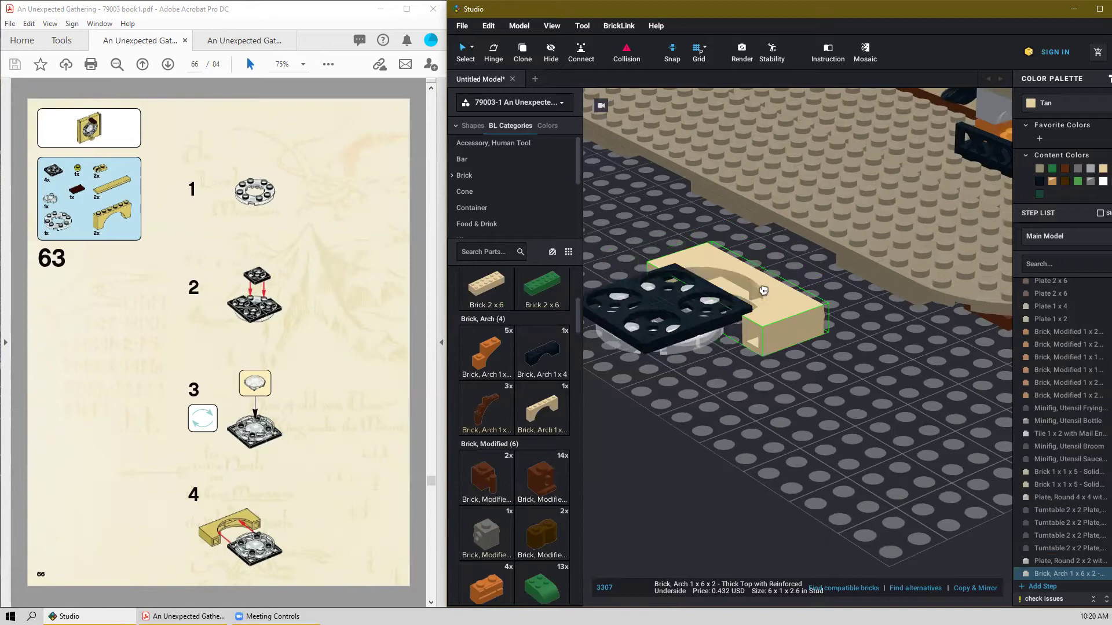
right_click_drag(763, 290, 767, 285)
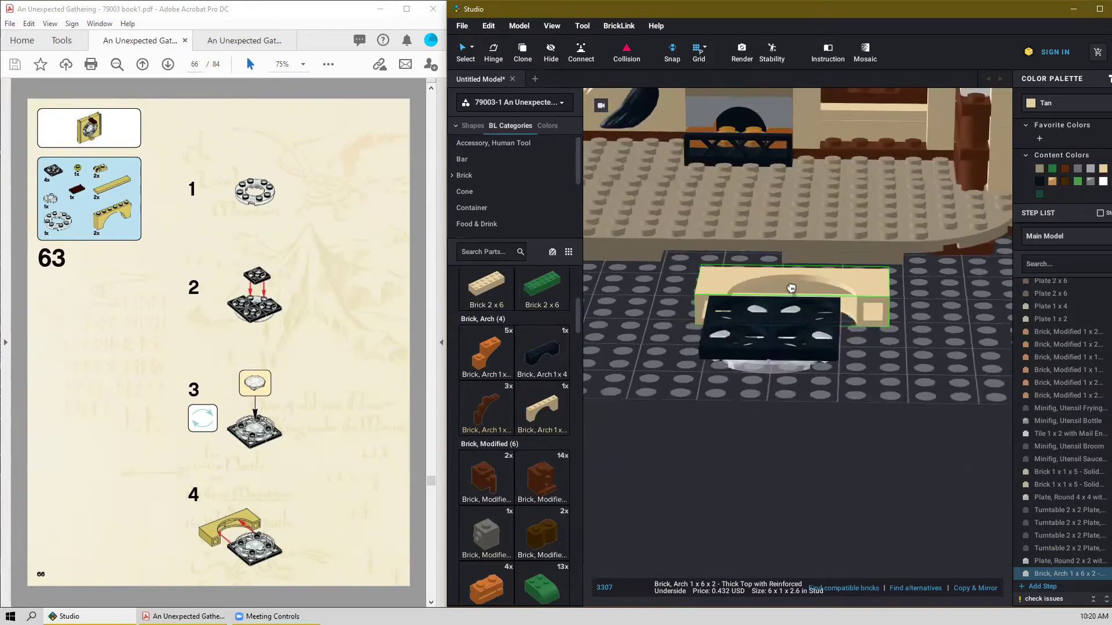
left_click_drag(766, 285, 776, 298)
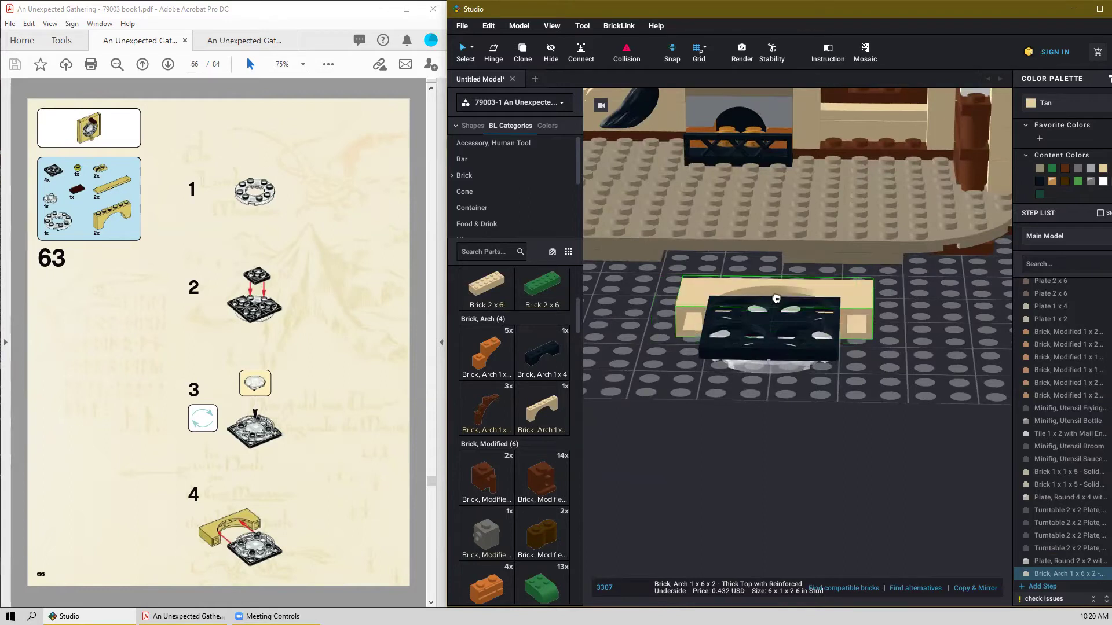
left_click(776, 298)
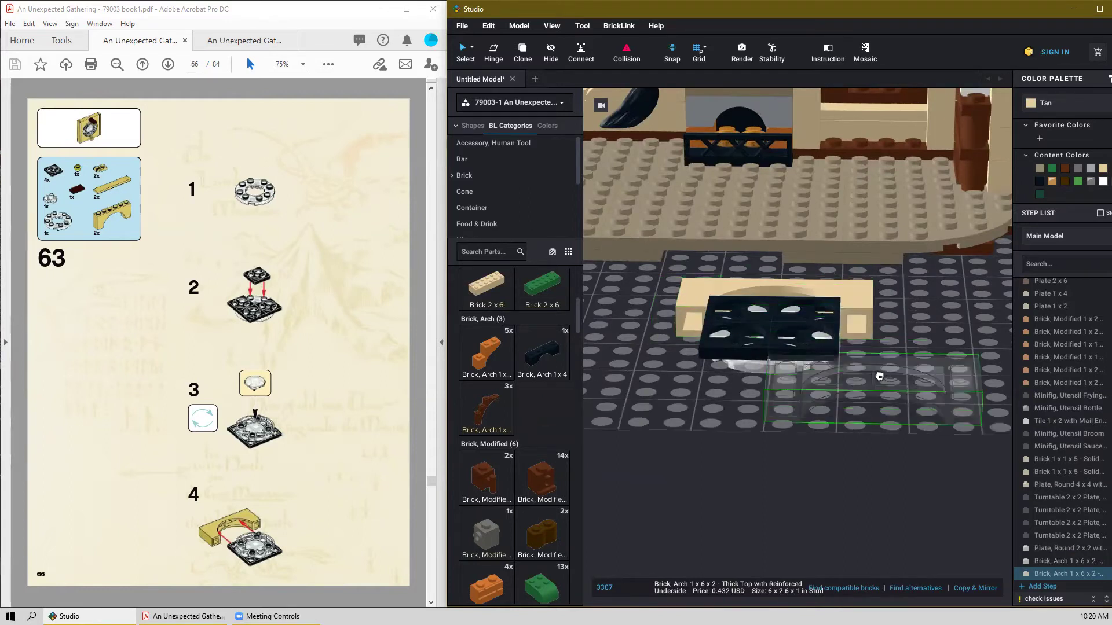
key("Escape")
Turn off collision detection and try to fit the flat tan arch around the edge of the black turntable plates.
right_click_drag(852, 386, 809, 399)
scroll(654, 341, "up", 3)
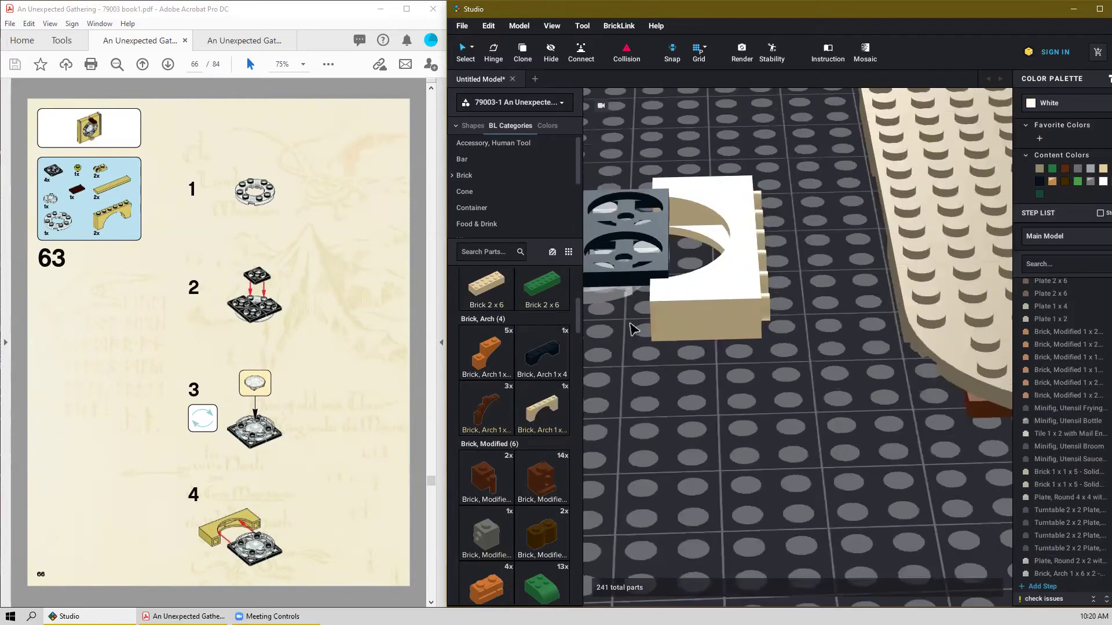
scroll(643, 341, "down", 3)
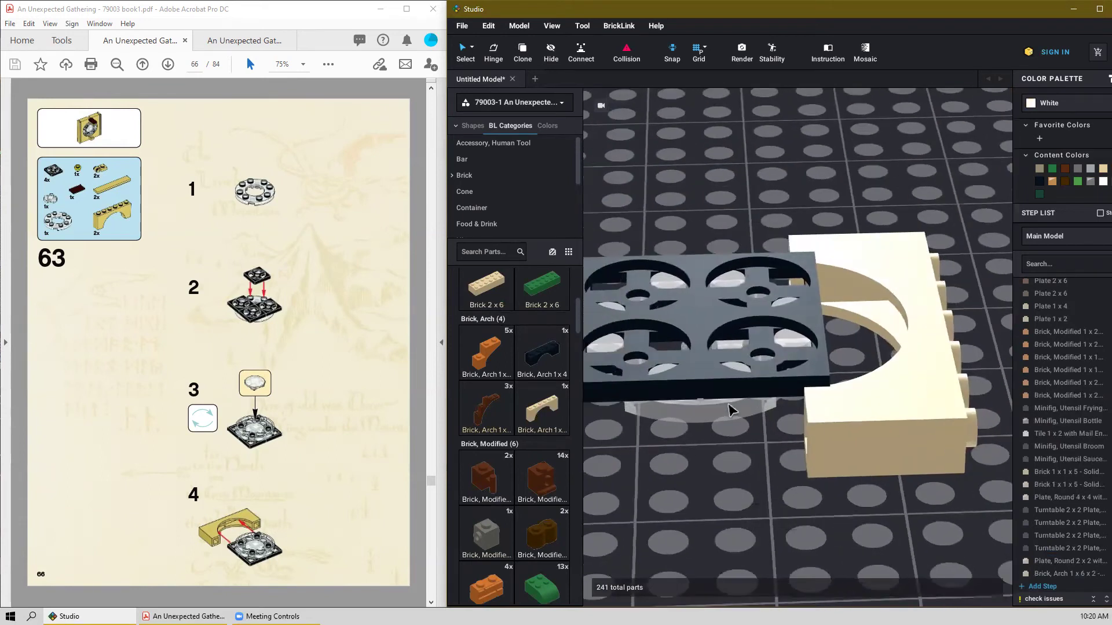
left_click(890, 391)
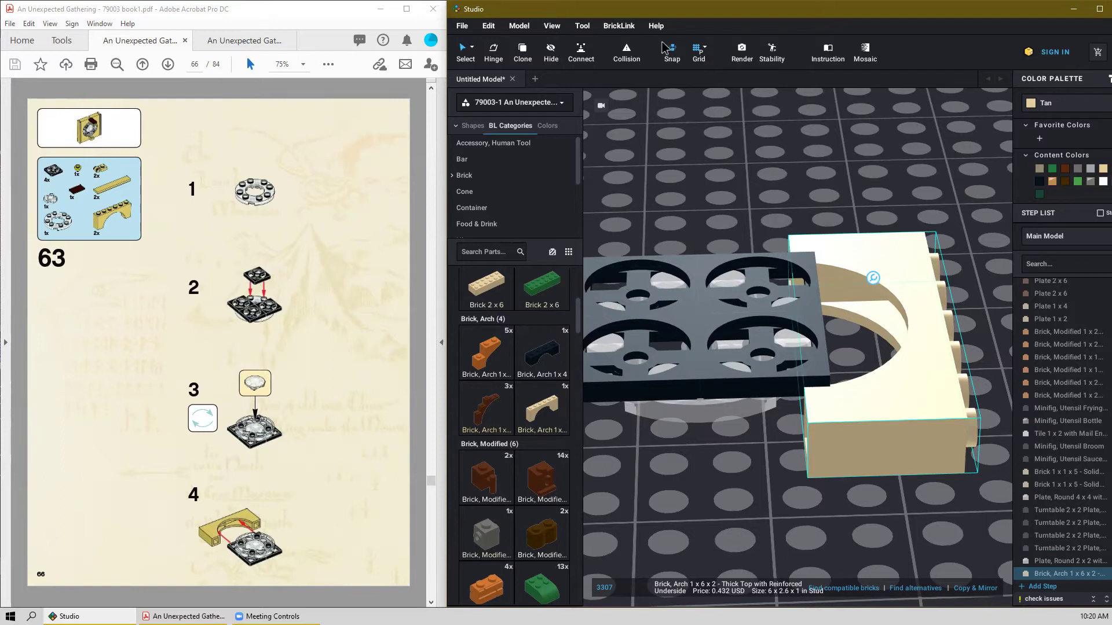
left_click_drag(903, 311, 896, 346)
right_click_drag(871, 360, 919, 342)
left_click_drag(919, 343, 820, 212)
scroll(800, 287, "down", 2)
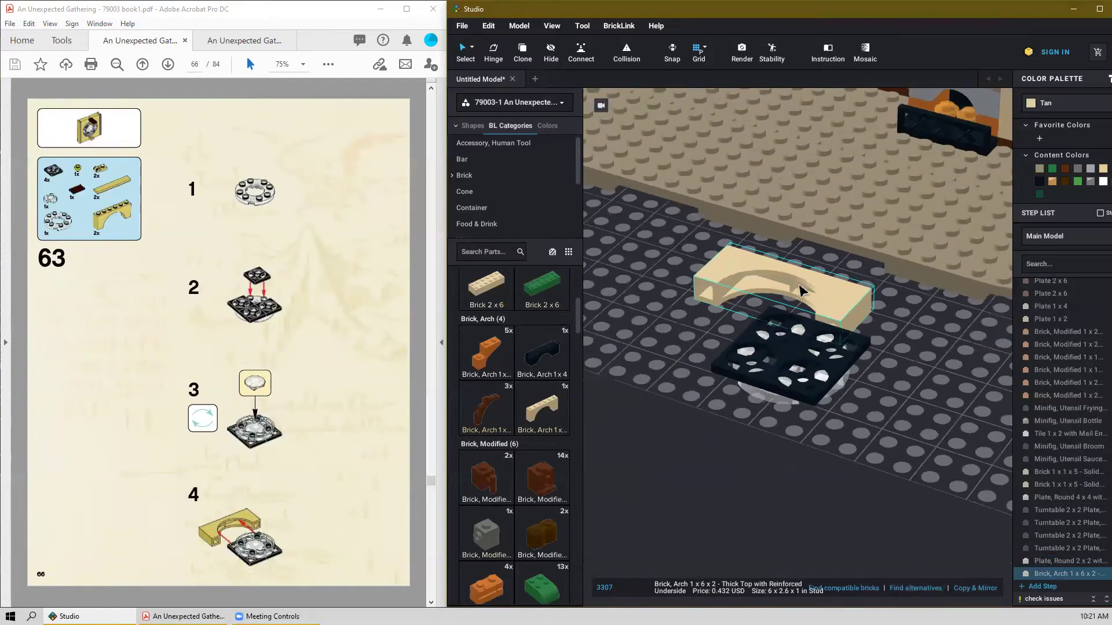
Go to instruction page 67 and move the tan arch away from the turntable plates to the free grid beside them.
left_click(905, 373)
scroll(902, 362, "down", 2)
middle_click_drag(904, 366, 774, 449)
scroll(245, 384, "down", 1)
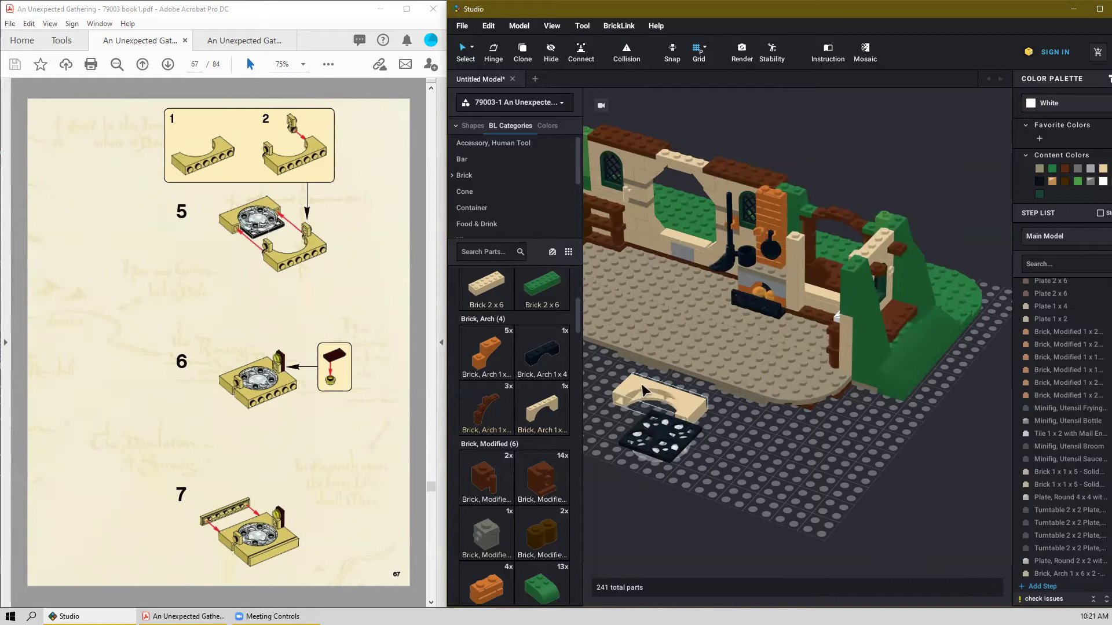
left_click_drag(659, 396, 805, 437)
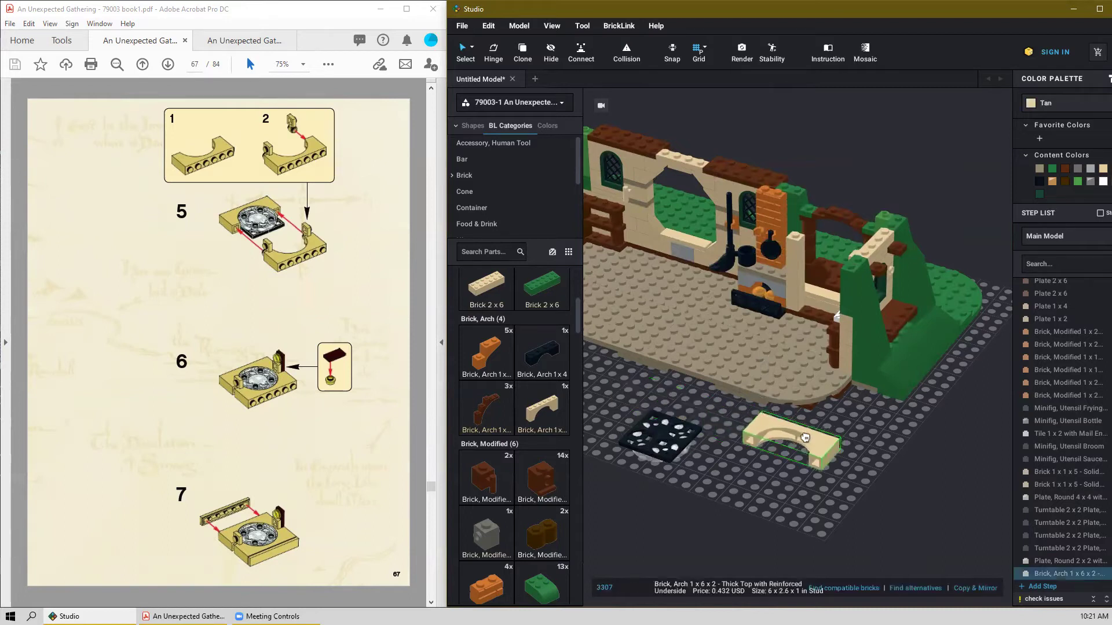
left_click(747, 487)
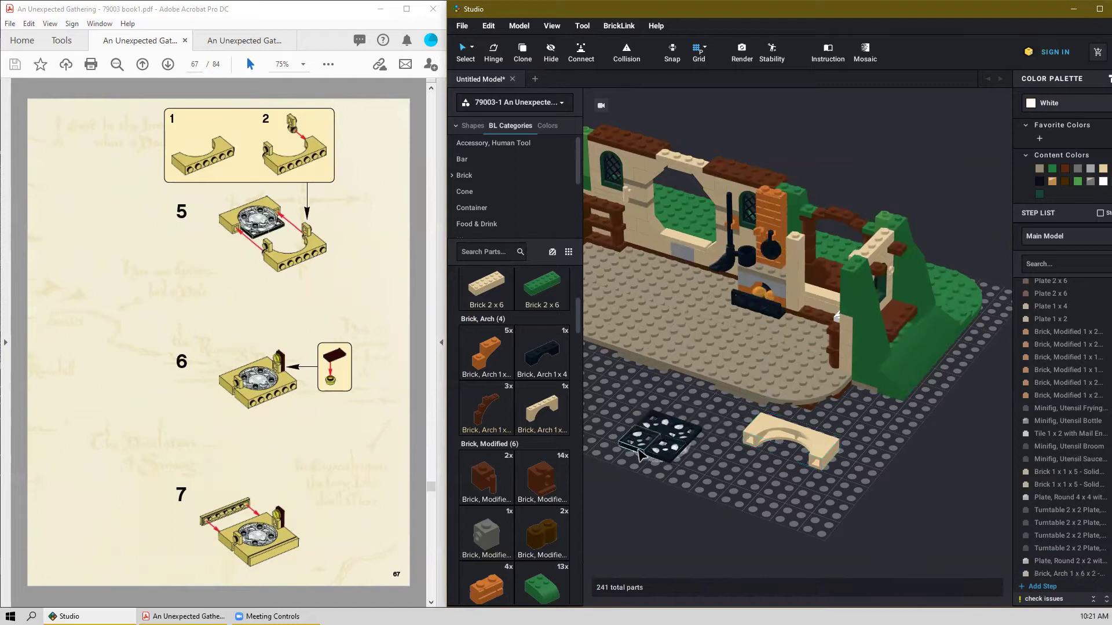
Lay a second tan 1 x 6 x 2 arch flat in front of the first with their openings facing, and delete the extra copy.
left_click_drag(534, 408, 773, 502)
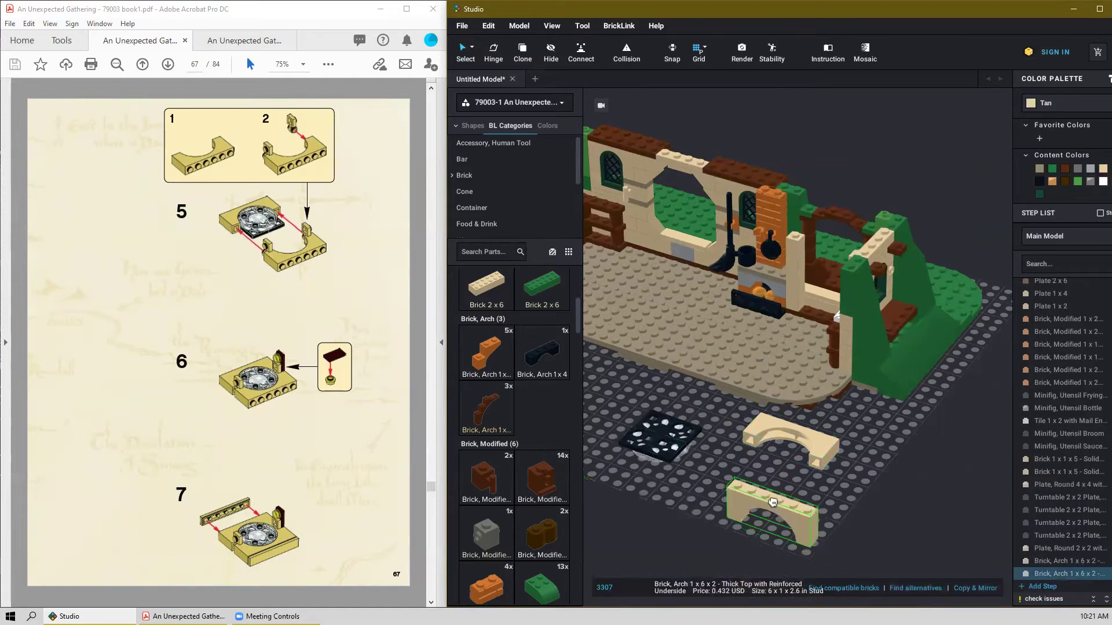
key("Up")
left_click(758, 493)
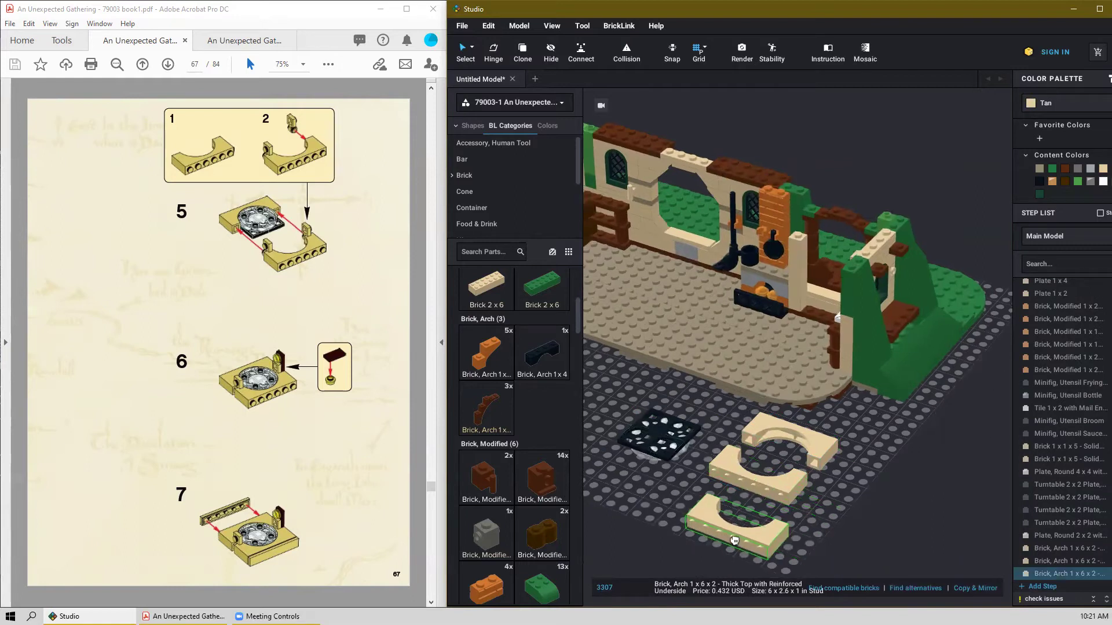
key("Delete")
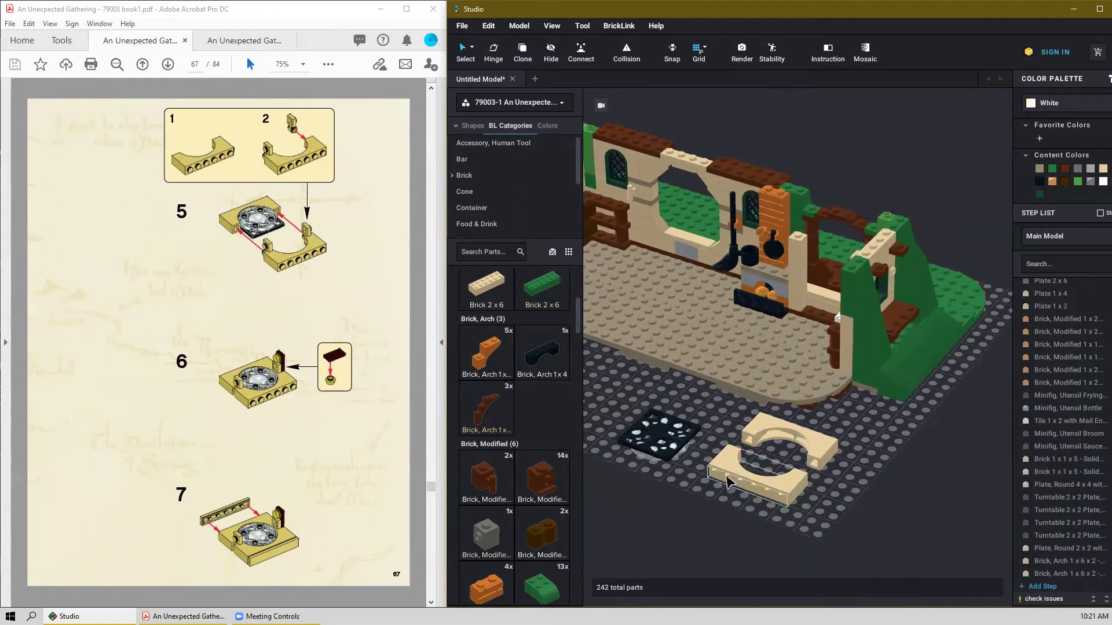
Attach two tan 1 x 1 plates with clip light to the second arch, one at each end facing the first arch.
scroll(531, 353, "up", 7)
scroll(531, 354, "down", 10)
scroll(558, 405, "down", 10)
scroll(558, 434, "down", 10)
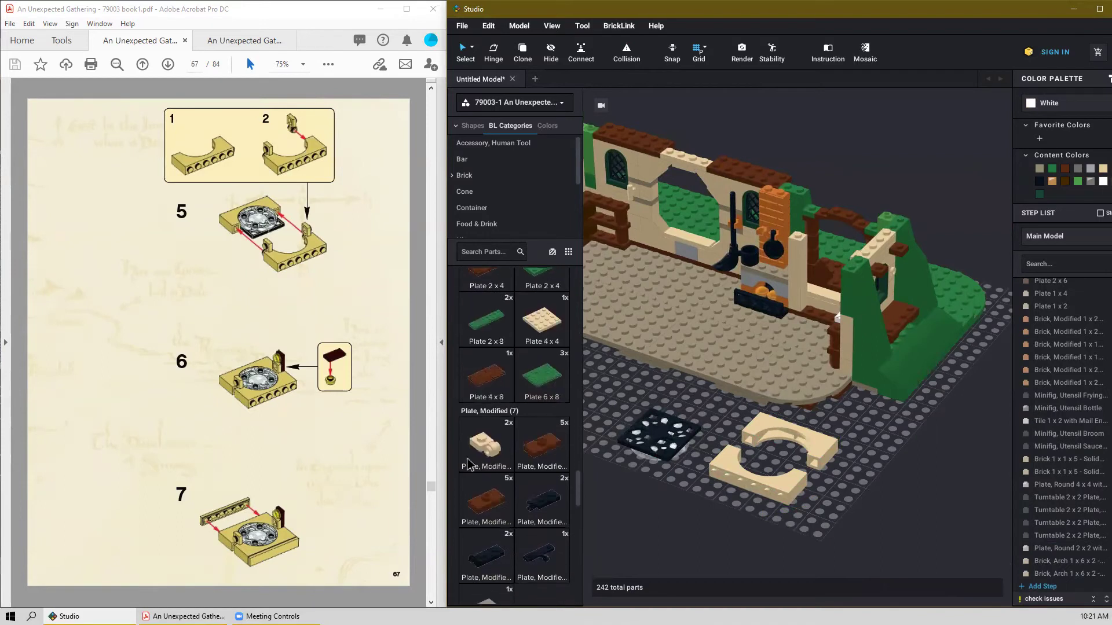
left_click_drag(482, 461, 825, 491)
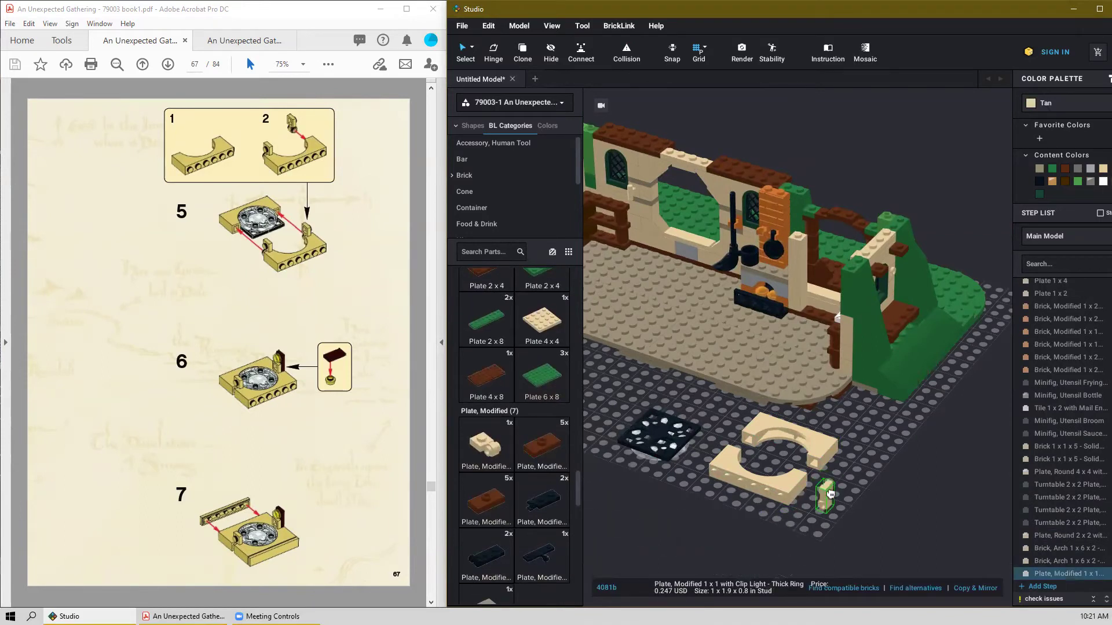
scroll(830, 494, "up", 3)
left_click_drag(835, 548, 717, 478)
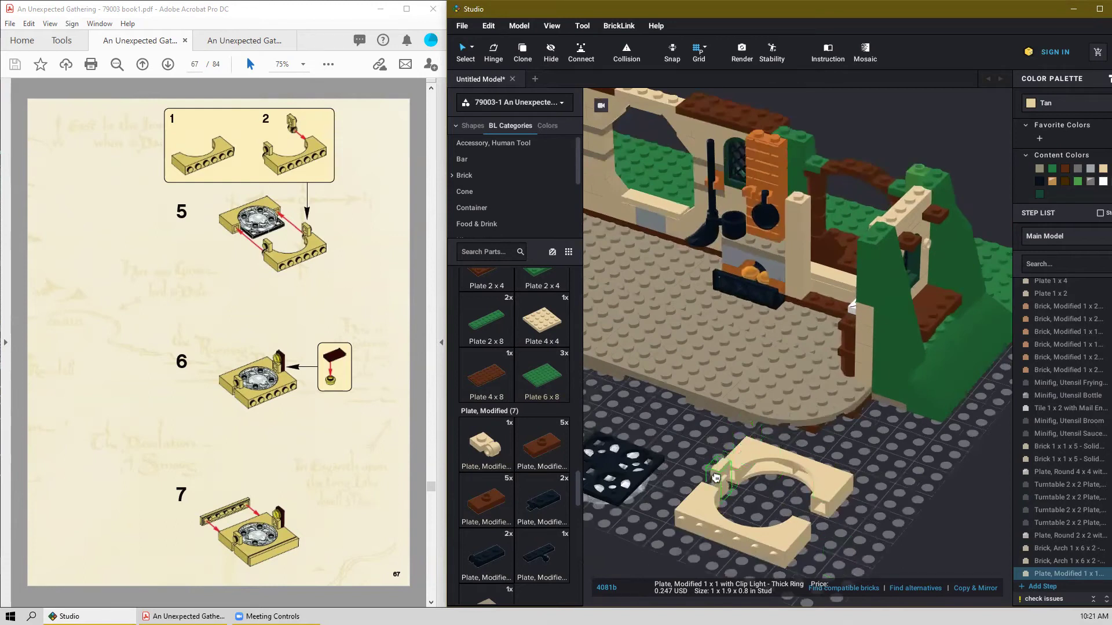
key("ctrl+v")
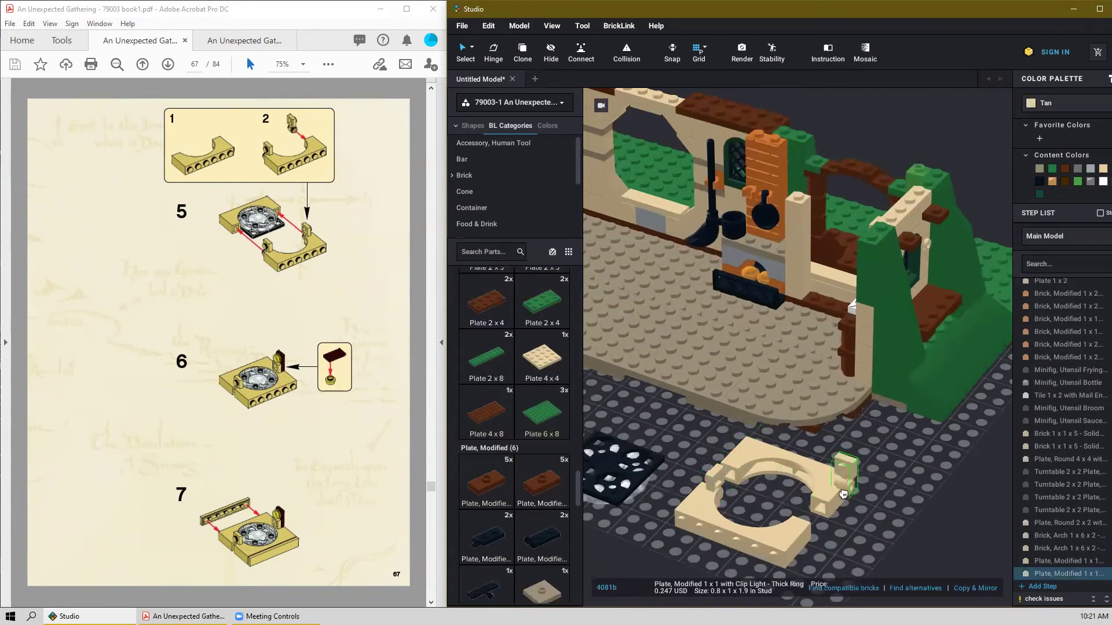
left_click(810, 513)
Slide the first tan arch against the second one so both form a closed frame around a round opening.
right_click_drag(855, 516, 753, 527)
scroll(755, 529, "up", 2)
middle_click_drag(738, 523, 781, 517)
scroll(694, 518, "up", 2)
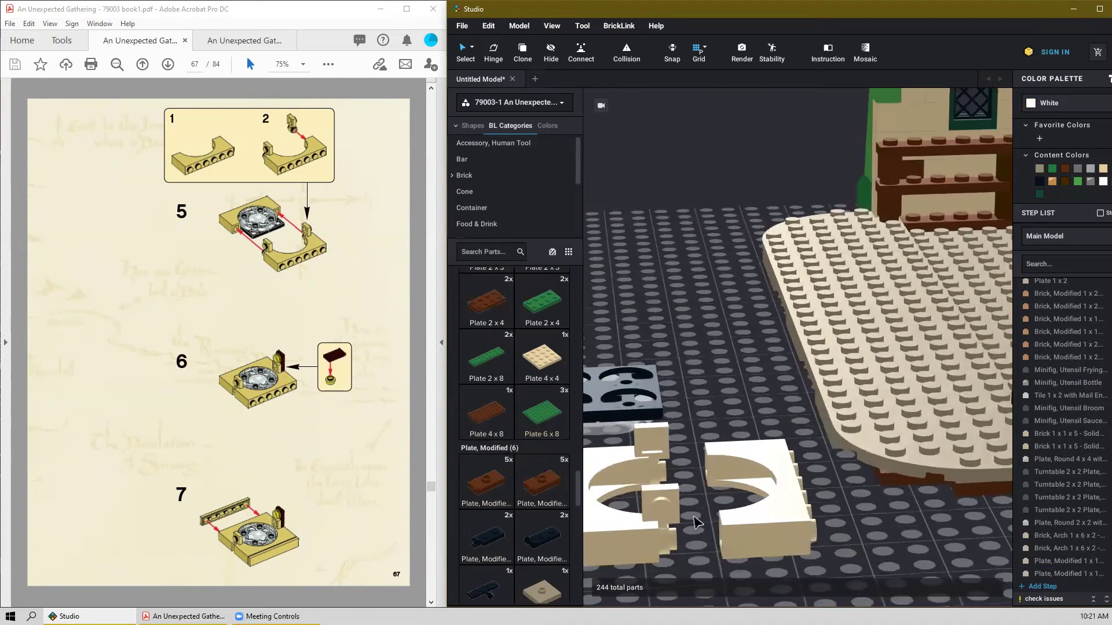
left_click(660, 447)
left_click_drag(731, 464, 679, 462)
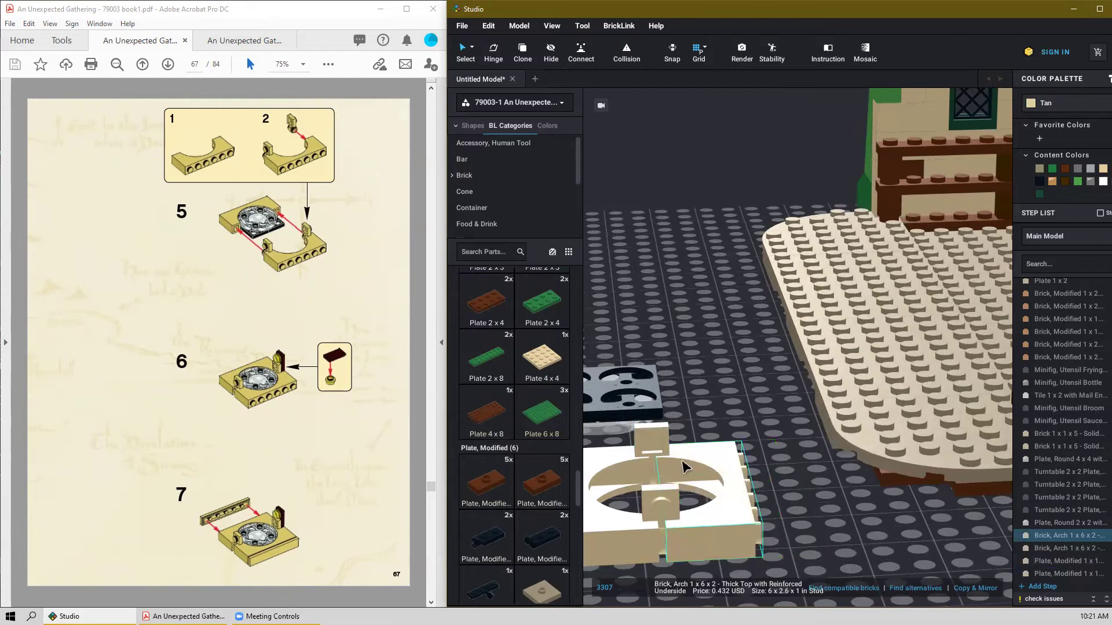
left_click(812, 546)
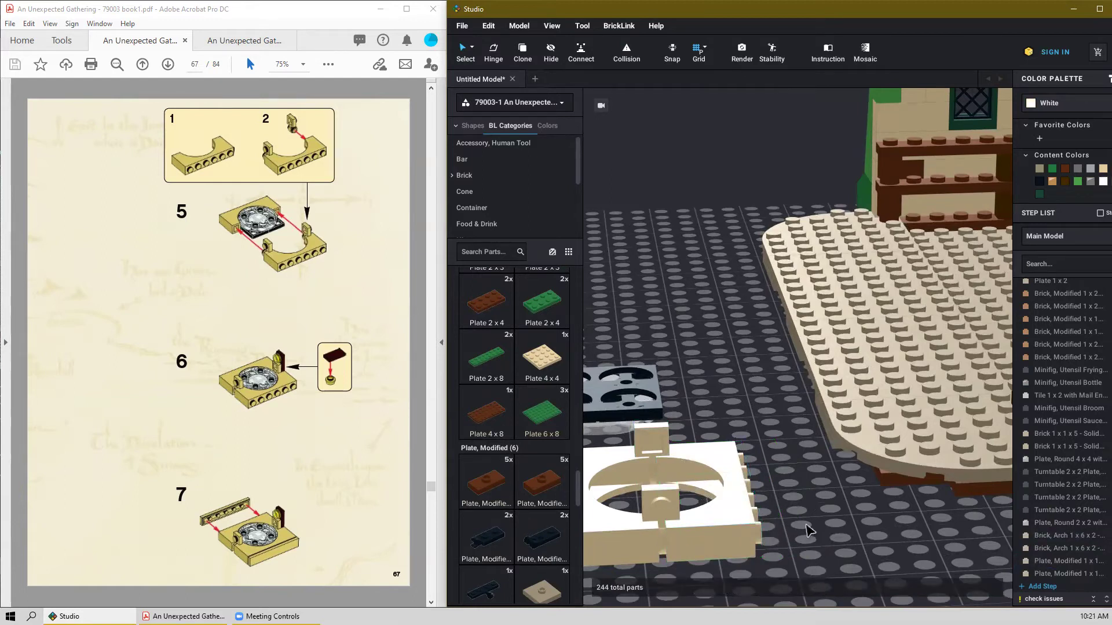
Find the reddish brown 1 x 2 grooved tile among the set's parts and bring it to the tan arch frame.
scroll(549, 439, "up", 8)
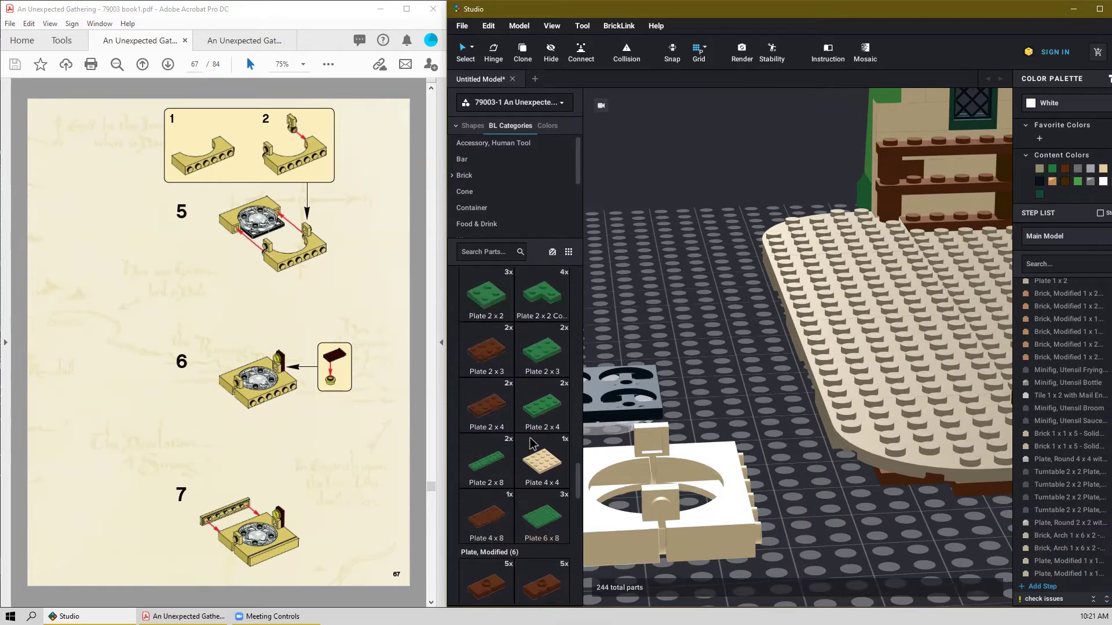
scroll(542, 382, "up", 3)
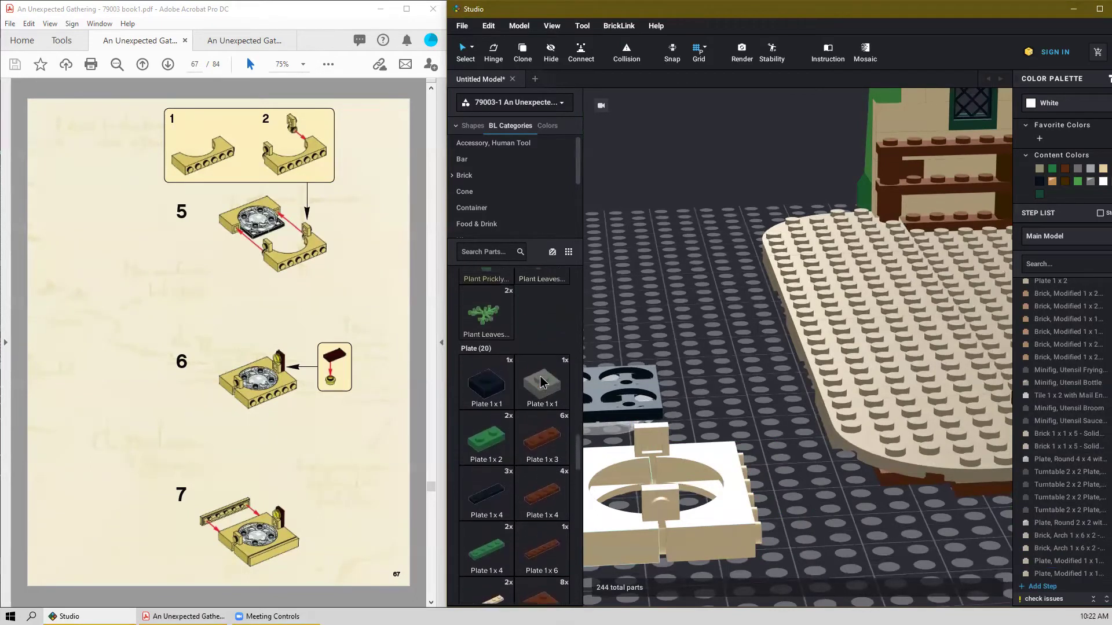
scroll(520, 425, "down", 5)
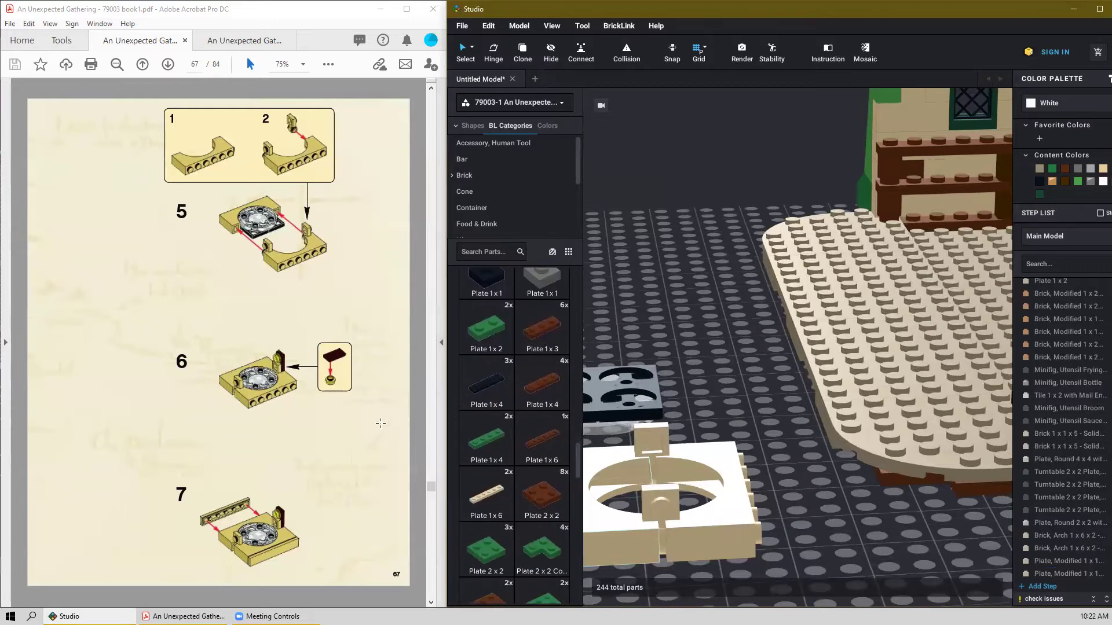
scroll(469, 395, "up", 4)
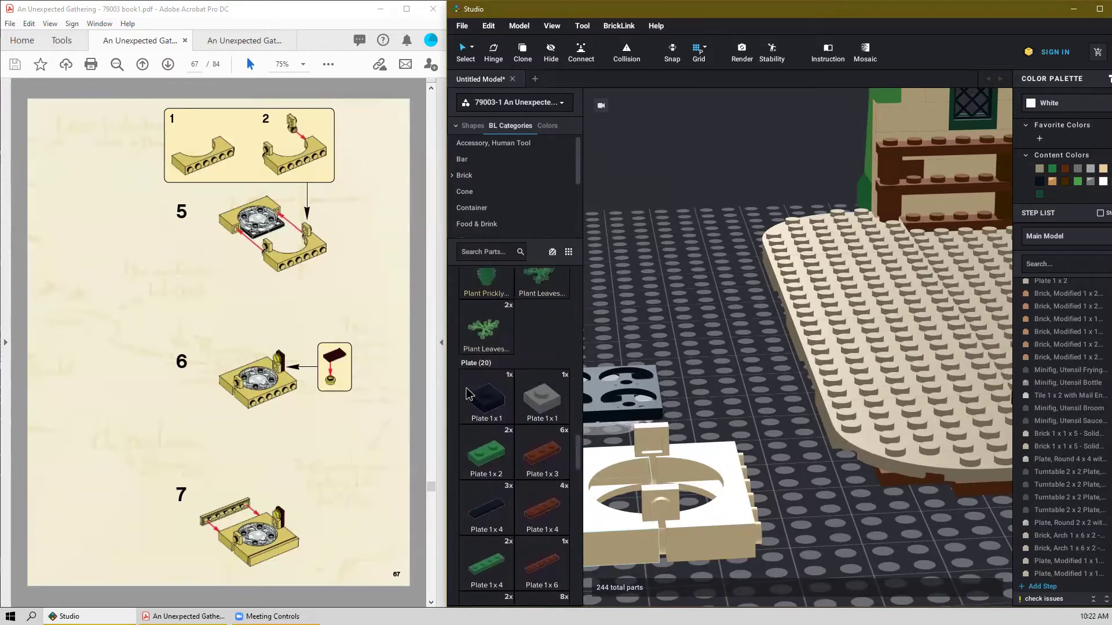
scroll(469, 396, "down", 20)
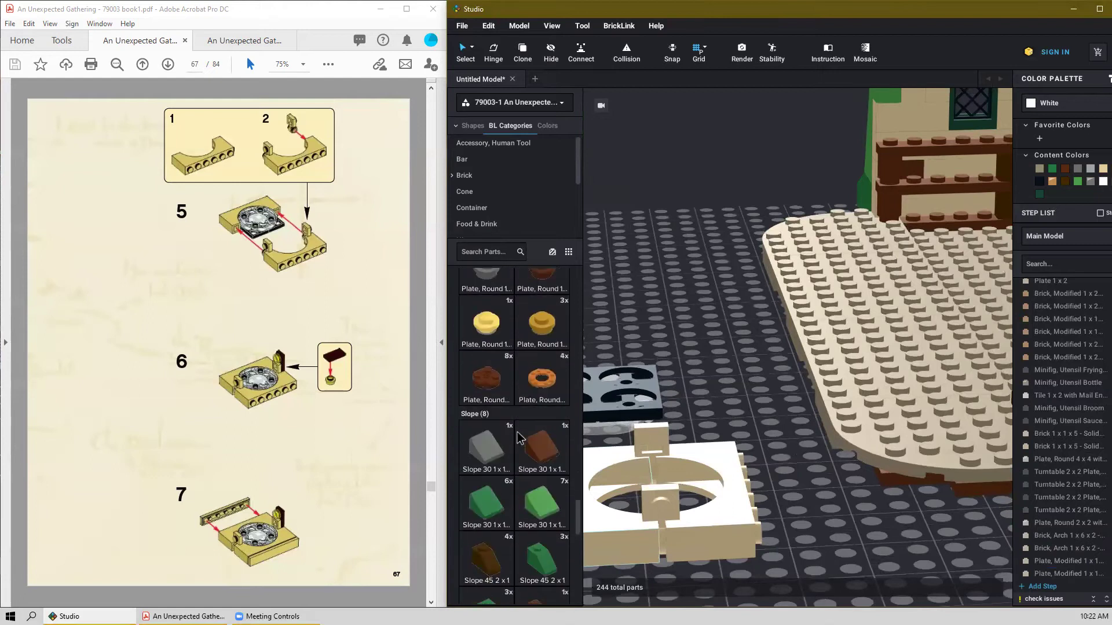
scroll(512, 411, "down", 15)
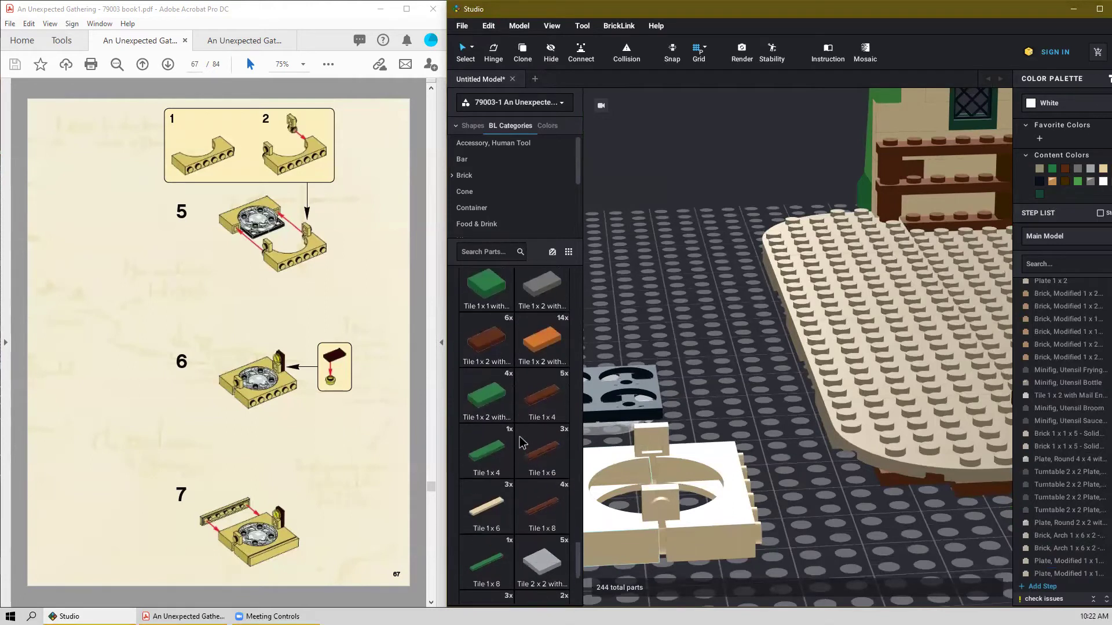
left_click_drag(501, 381, 689, 466)
right_click_drag(690, 467, 750, 492)
left_click_drag(751, 497, 748, 509)
Turn on collision detection and part snapping while placing the reddish brown tile.
left_click(628, 60)
right_click_drag(744, 509, 724, 434)
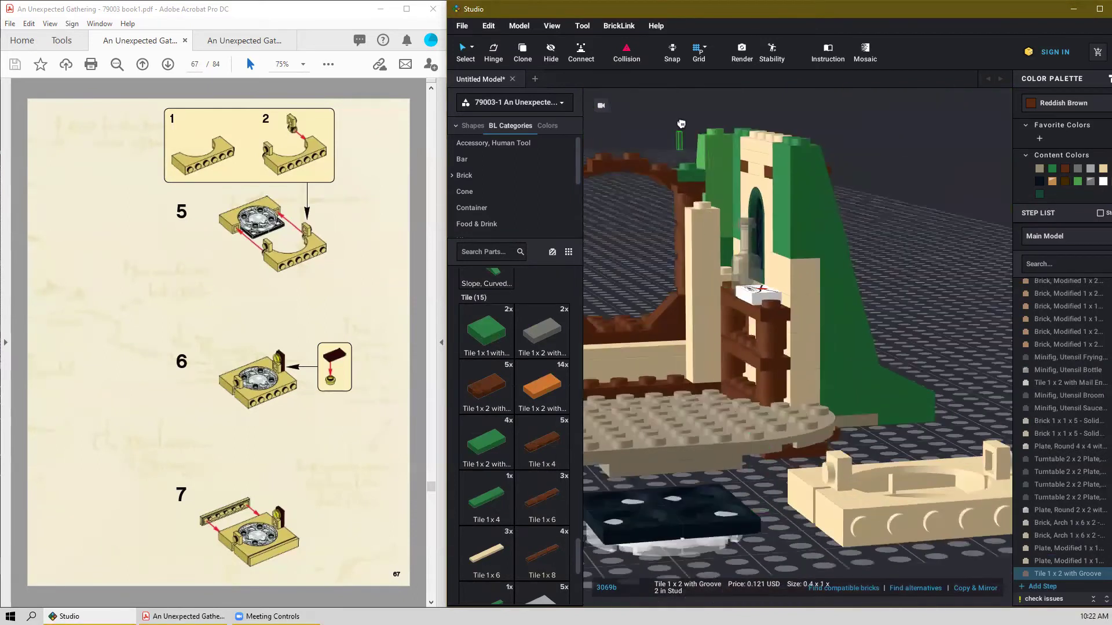
left_click(681, 48)
left_click(676, 56)
left_click(676, 55)
left_click(674, 50)
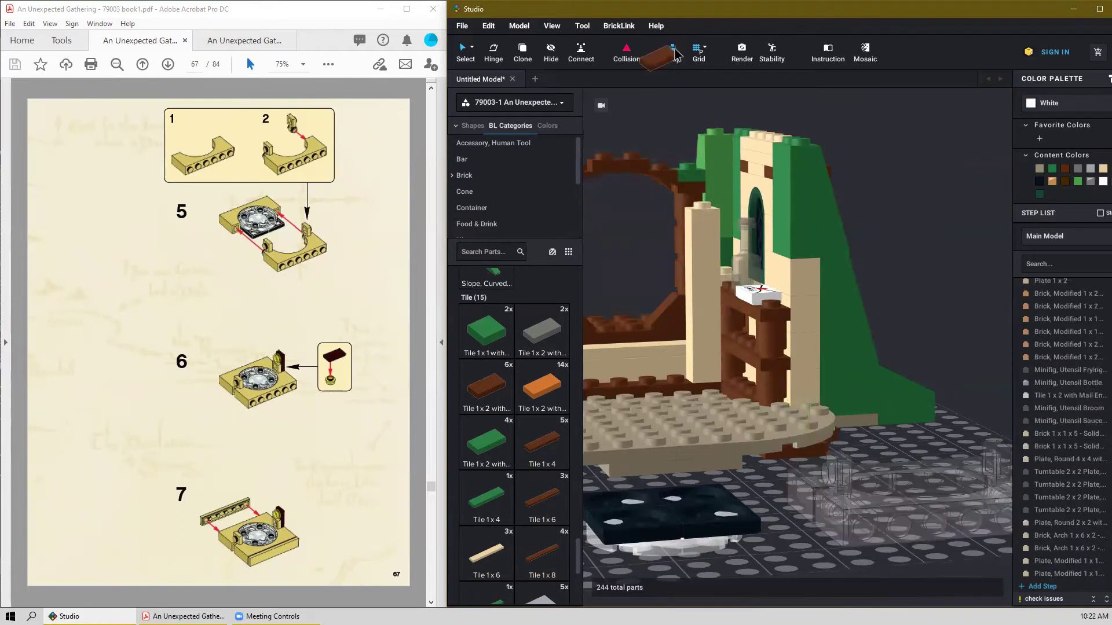
Try to stand a reddish brown 1 x 2 grooved tile against each of the two clip plates on the frame.
left_click(828, 456)
right_click_drag(971, 468, 920, 468)
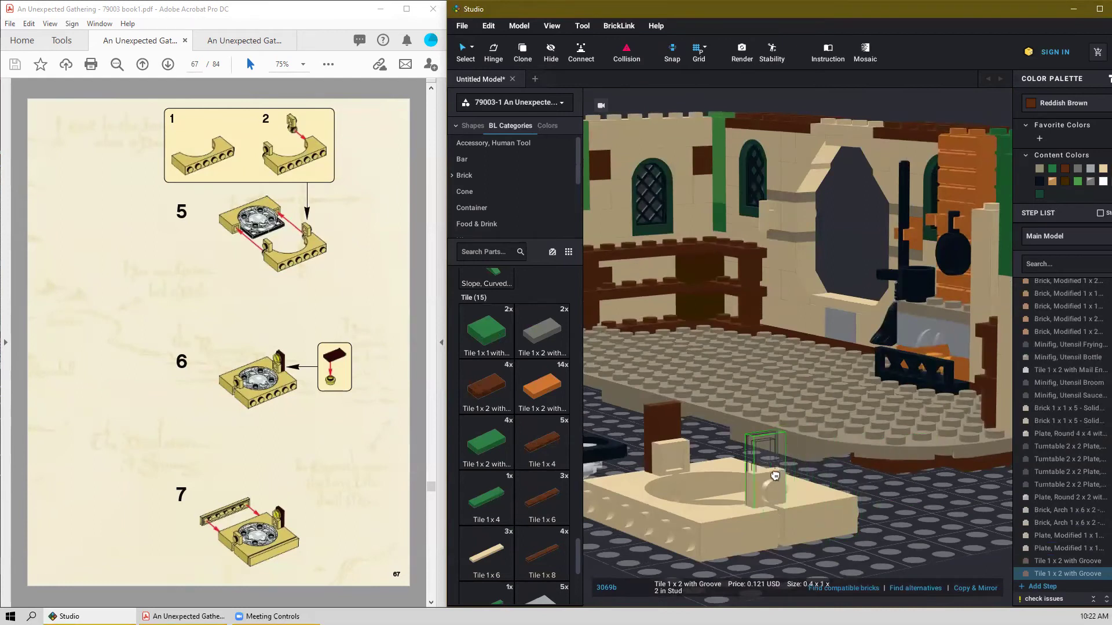
left_click(786, 478)
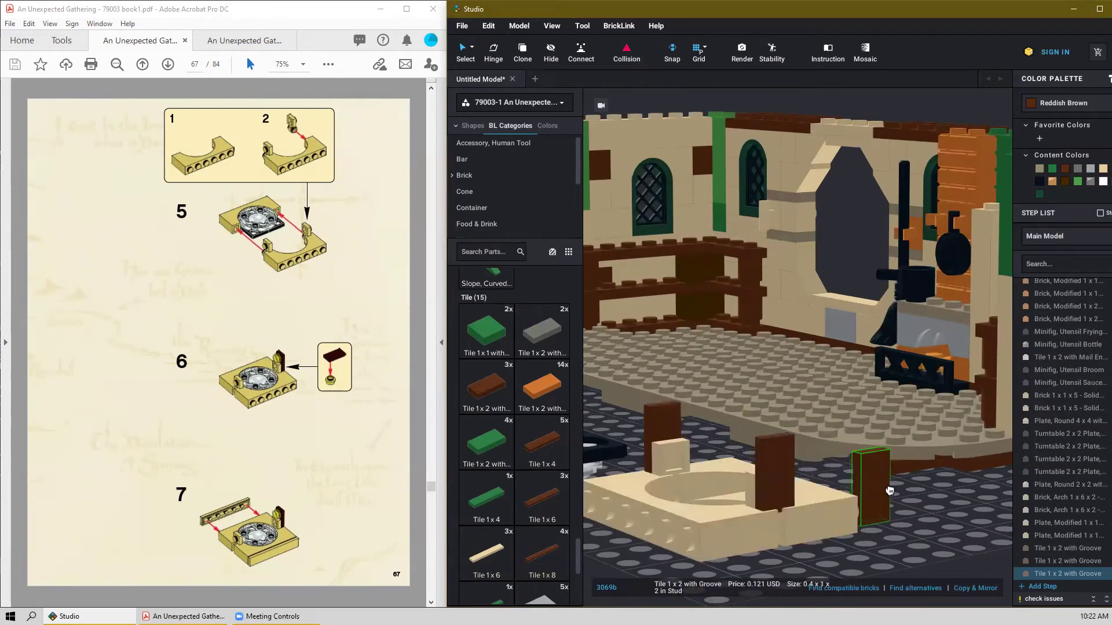
key("Escape")
Pull one reddish brown tile away from the arch frame and delete both upright tiles.
mouse_move(905, 500)
right_mouse_down()
mouse_move(892, 492)
mouse_move(918, 504)
right_mouse_up()
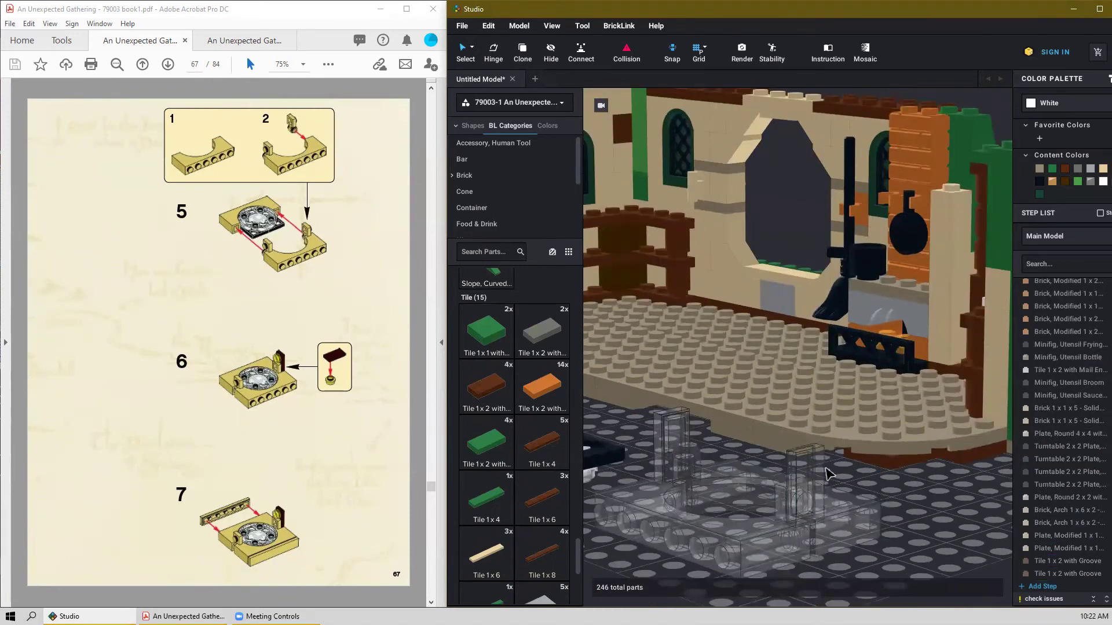
left_click(798, 472)
left_click_drag(807, 474, 840, 490)
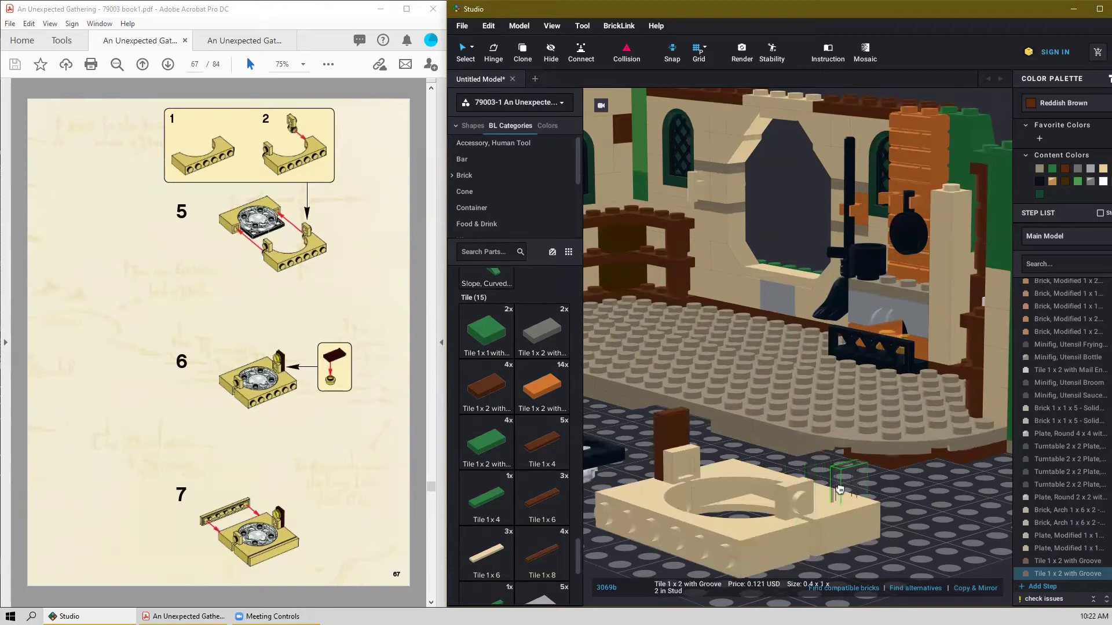
left_click_drag(840, 490, 941, 495)
right_click(930, 485)
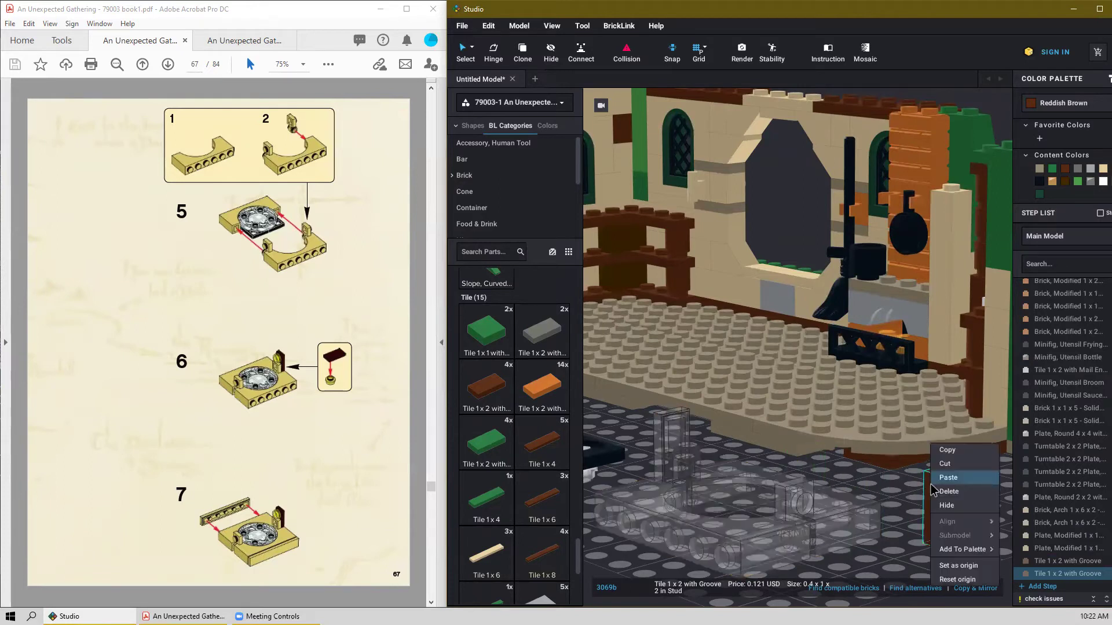
left_click(864, 490)
left_click(888, 485)
left_click(939, 497)
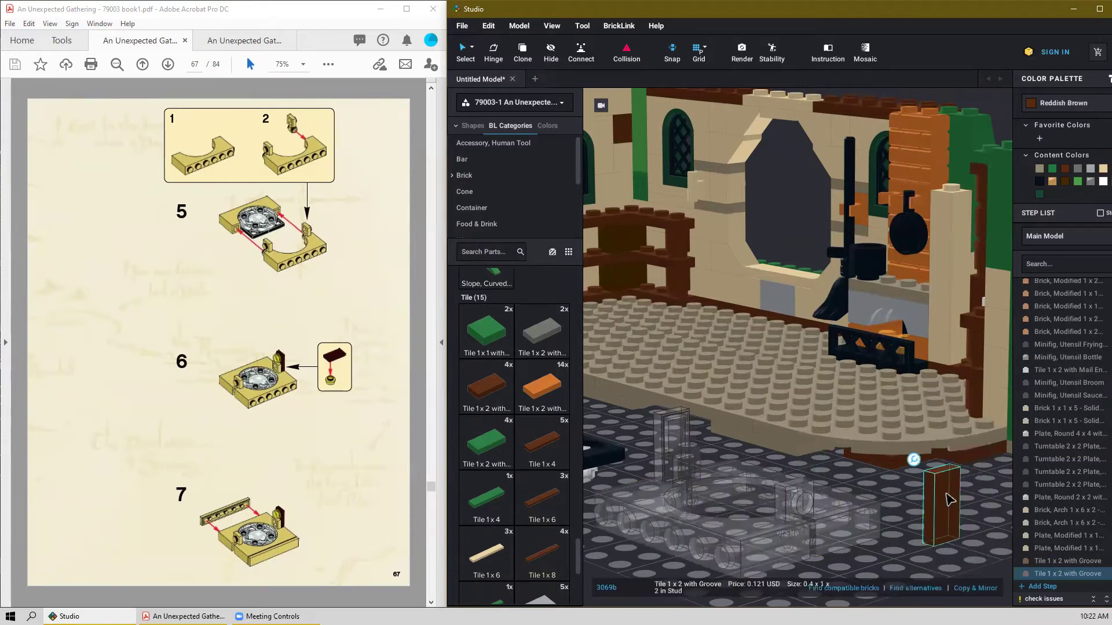
key("Delete")
left_click(704, 445)
key("Delete")
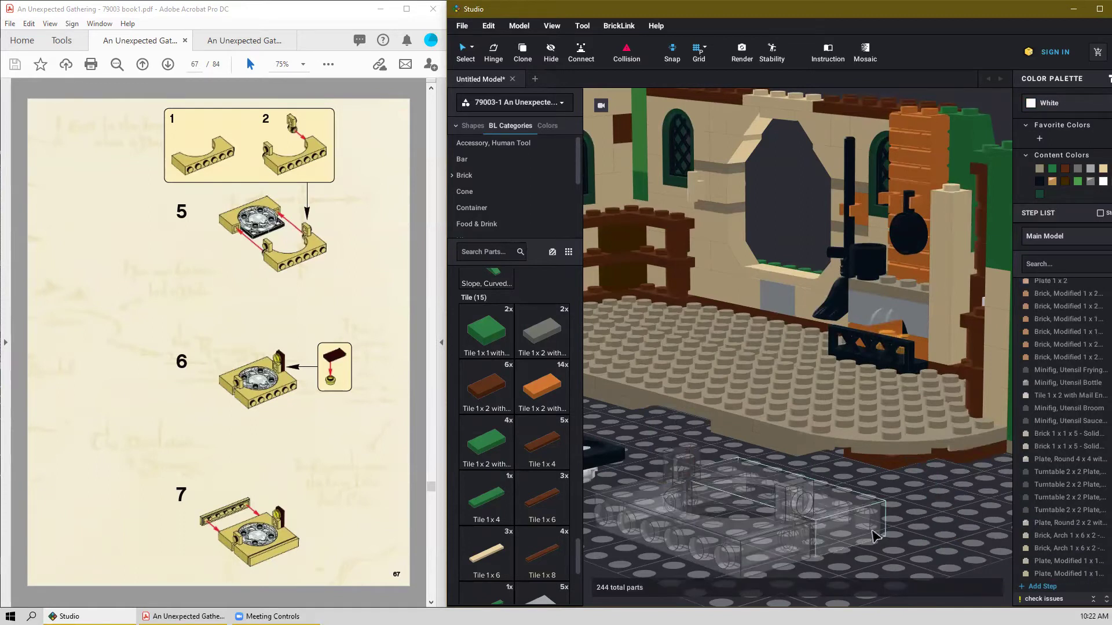
Separate the two tan arches, reposition the clip plate between them, and slide the arches back into a closed frame.
left_click(779, 484)
left_click_drag(851, 503, 877, 503)
right_click_drag(892, 503, 888, 503)
left_click(854, 528)
left_click_drag(763, 517, 805, 504)
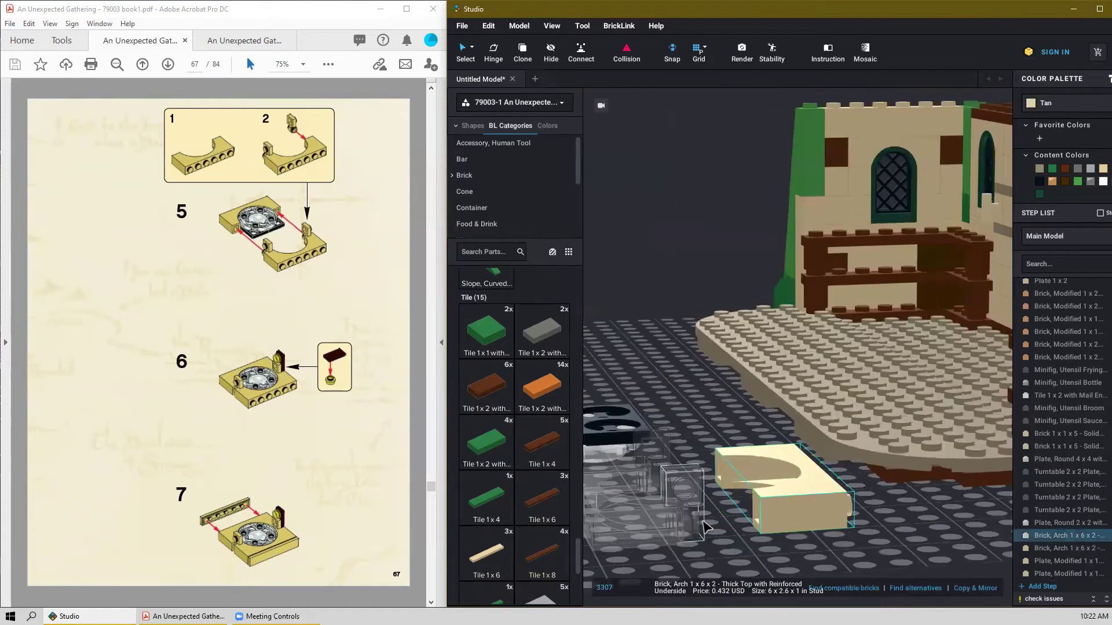
left_click(692, 524)
left_click_drag(691, 525, 656, 446)
left_click_drag(731, 472, 742, 508)
left_click(845, 531)
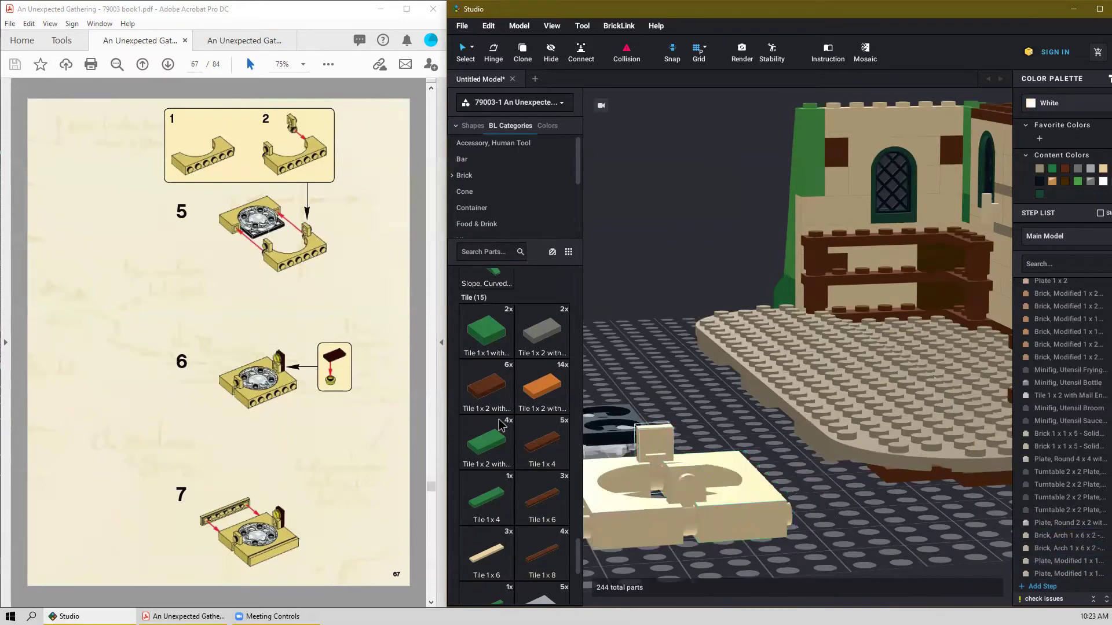
Stand two reddish brown 1 x 2 grooved tiles upright at the arch frame, one outside each clip plate.
mouse_move(702, 470)
left_mouse_down()
mouse_move(721, 485)
mouse_move(892, 512)
mouse_move(840, 514)
mouse_move(702, 478)
left_mouse_up()
key("Down")
left_click(742, 487)
right_click_drag(825, 485, 884, 502)
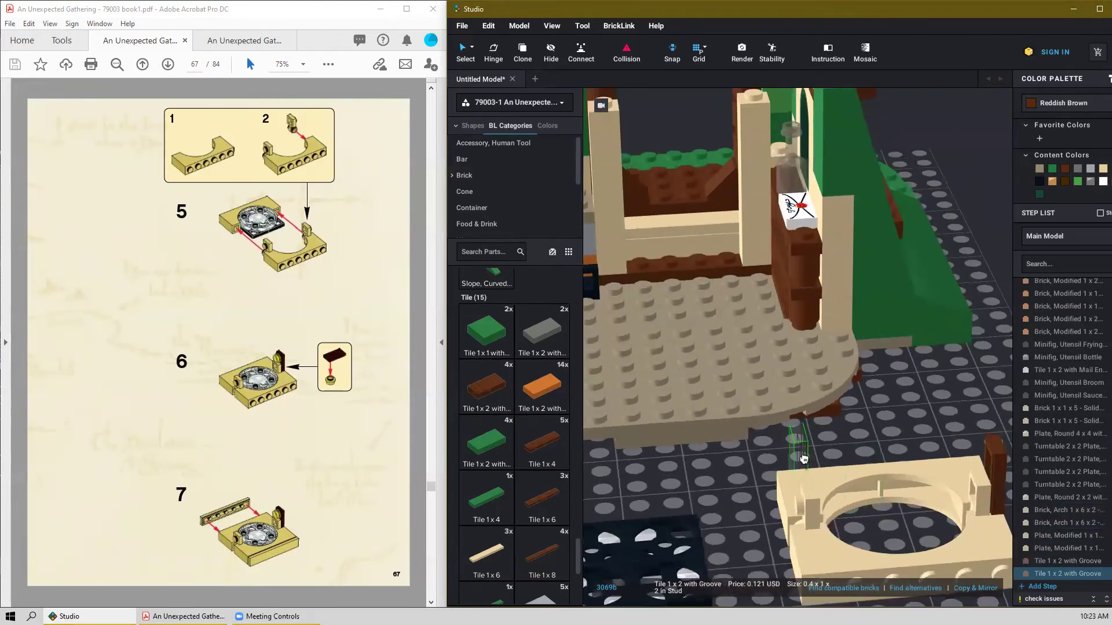
left_click(793, 487)
key("Escape")
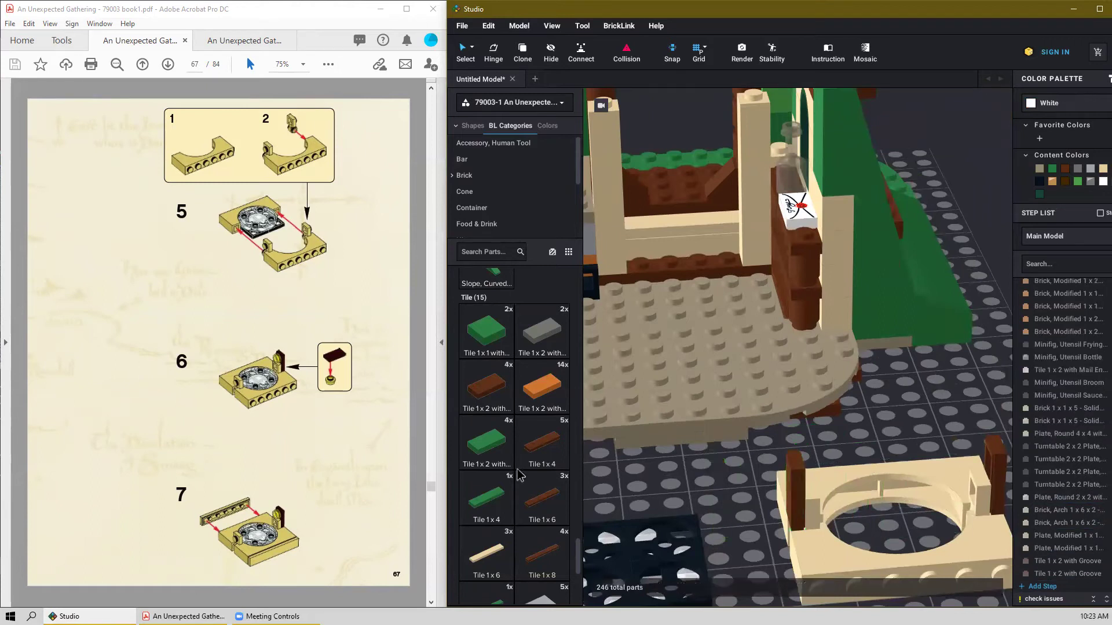
Attach a trans-yellow 1 x 1 round plate to the inner face of each upright brown tile and discard the extra copy.
scroll(520, 475, "down", 6)
scroll(517, 504, "up", 10)
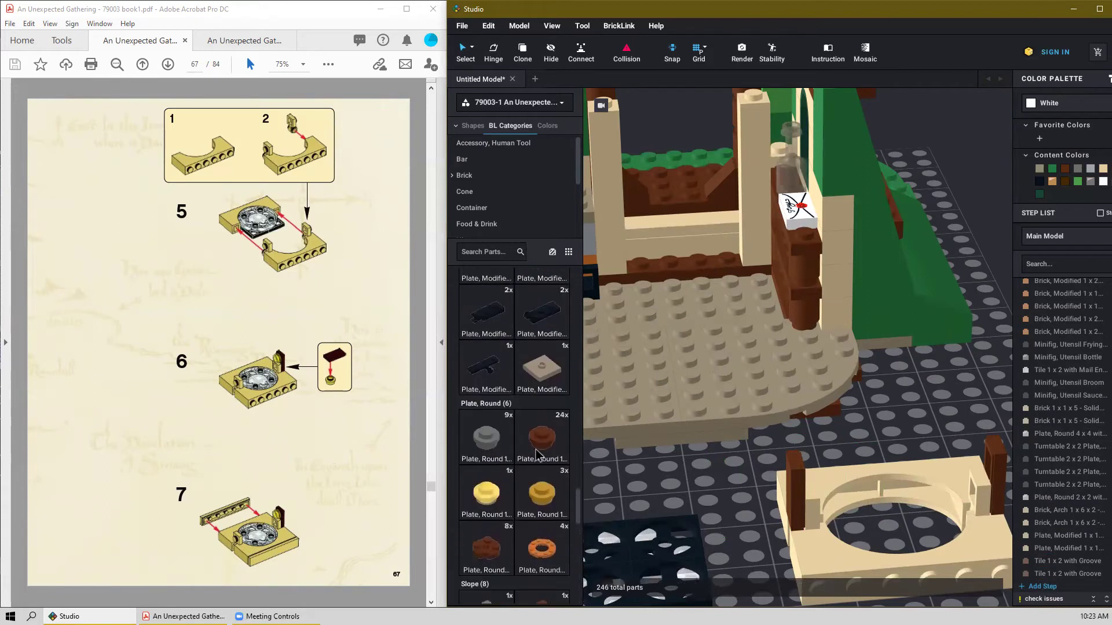
left_click(487, 503)
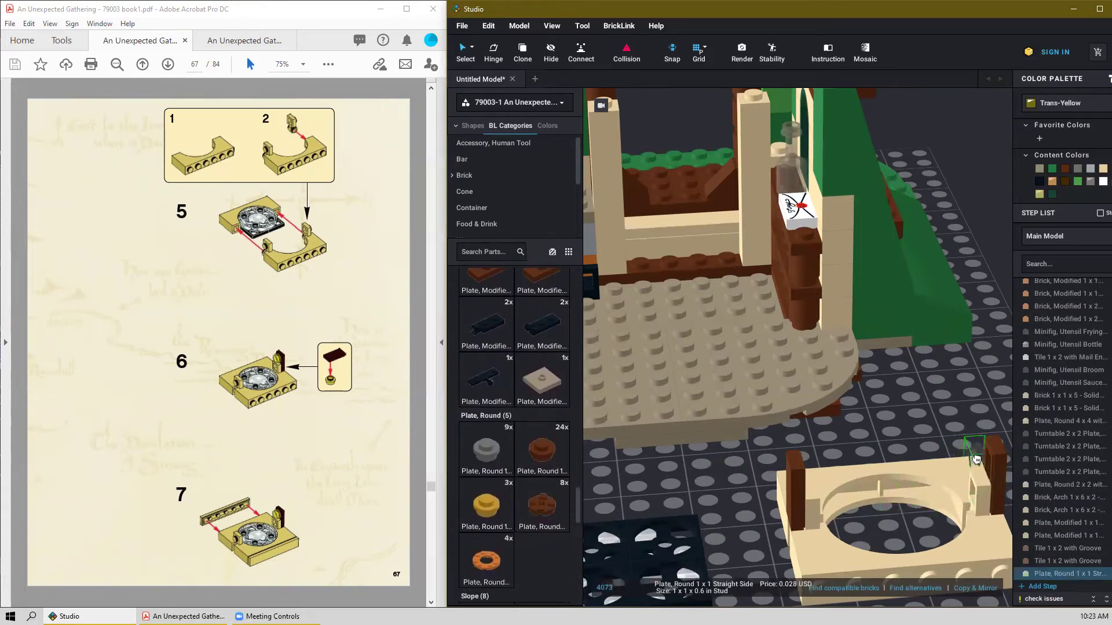
left_click(982, 461)
right_click_drag(857, 455, 721, 463)
left_click(702, 458)
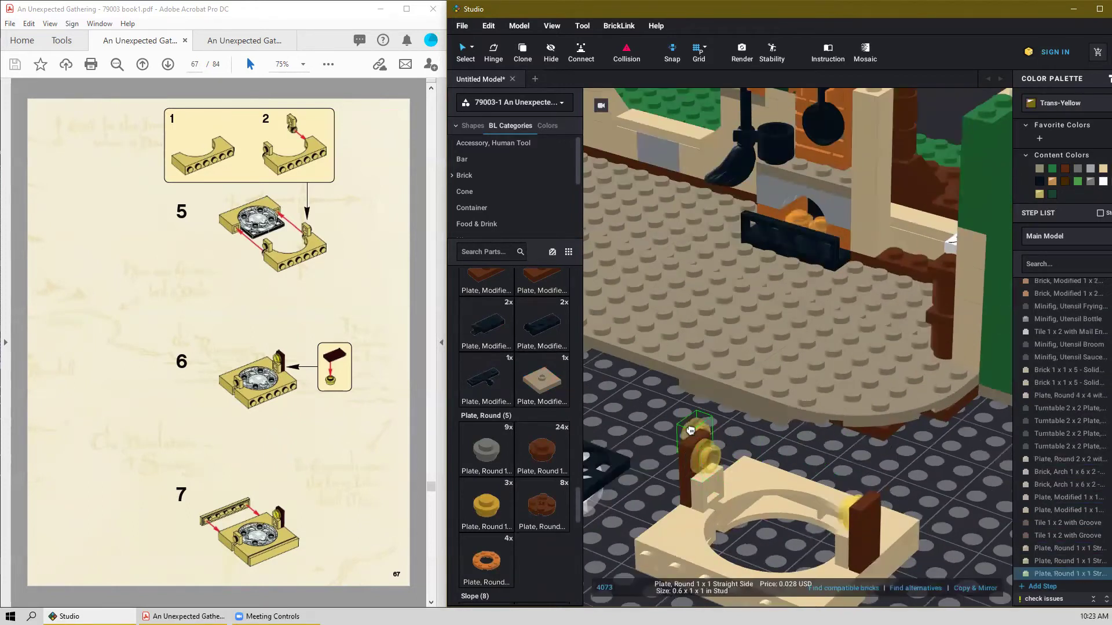
scroll(656, 411, "down", 3)
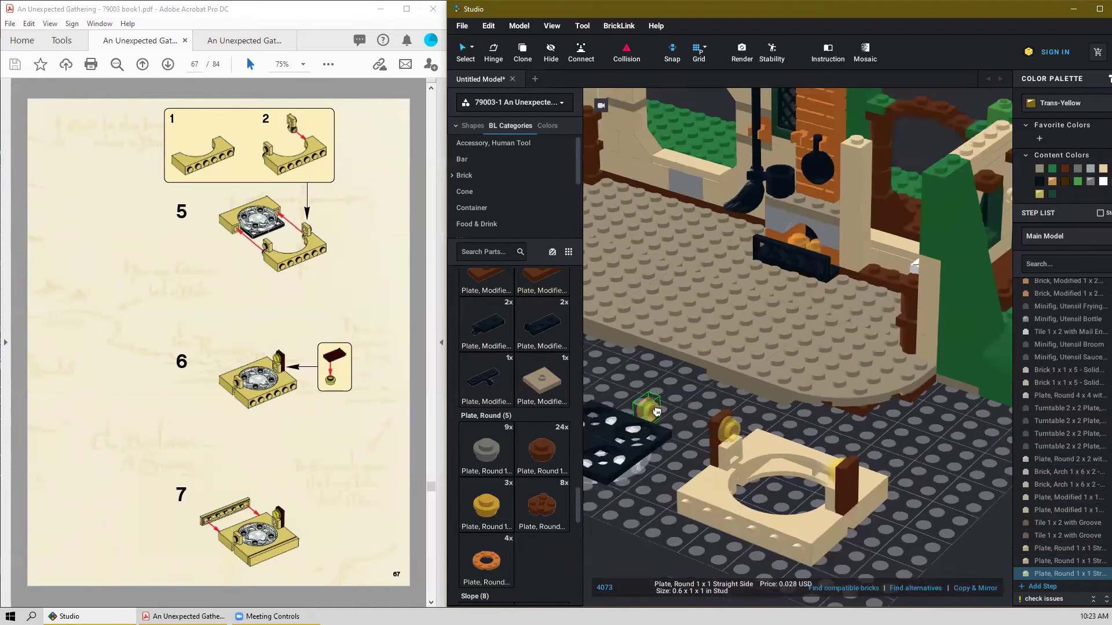
key("Escape")
Cover the studded outer side of each arch with a tan 1 x 6 tile and discard the extra copy.
scroll(519, 450, "up", 5)
scroll(513, 452, "down", 5)
scroll(520, 472, "down", 10)
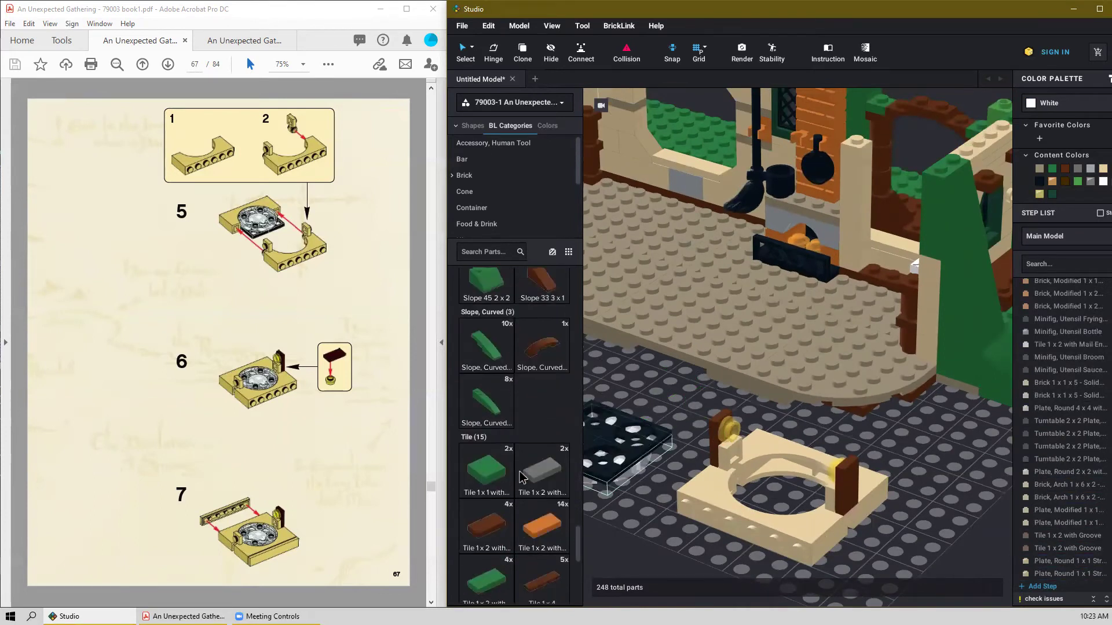
left_click(489, 375)
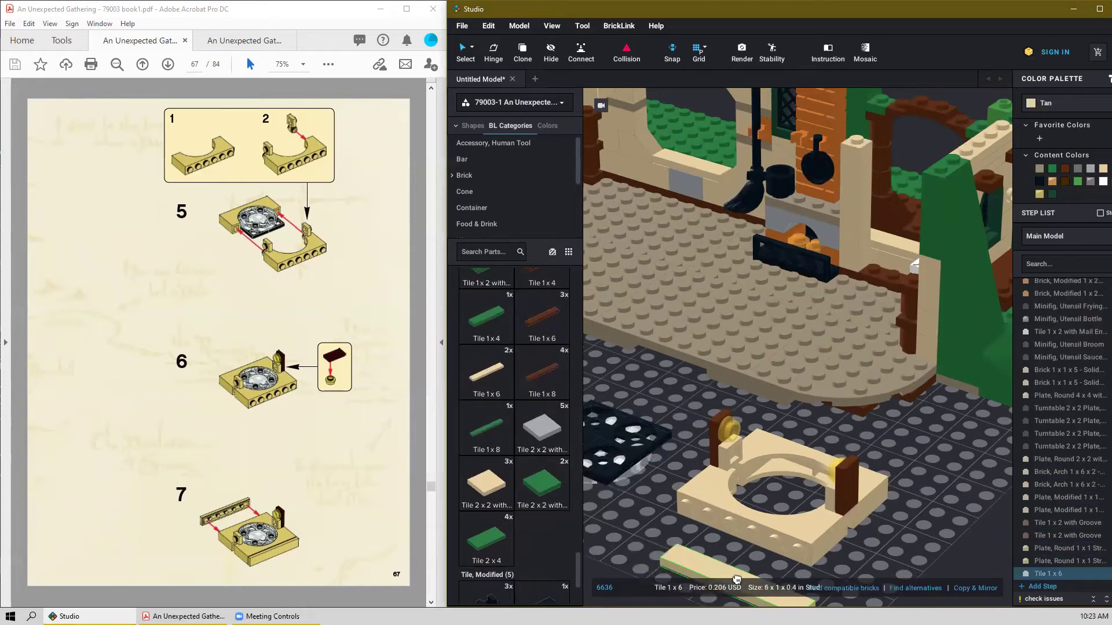
left_click(735, 535)
right_click_drag(830, 527, 750, 526)
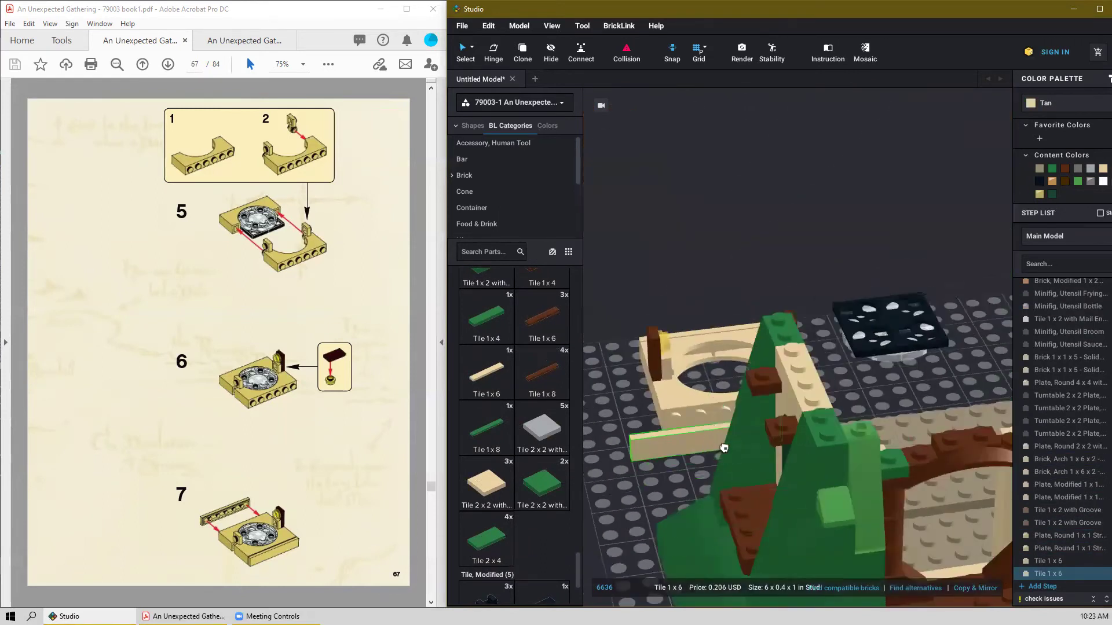
right_click_drag(698, 433, 733, 441)
left_click(739, 433)
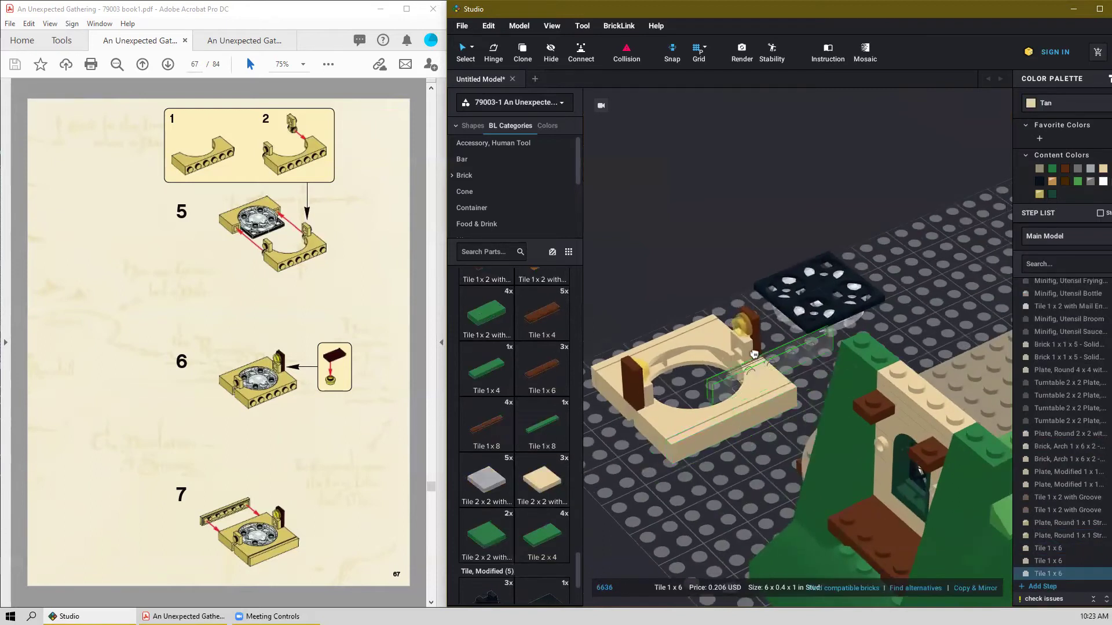
key("Escape")
Group the round plates and turntable plates of the window pane into a submodel named Window Stained Glass.
right_click_drag(899, 273, 863, 289)
left_click_drag(962, 220, 842, 336)
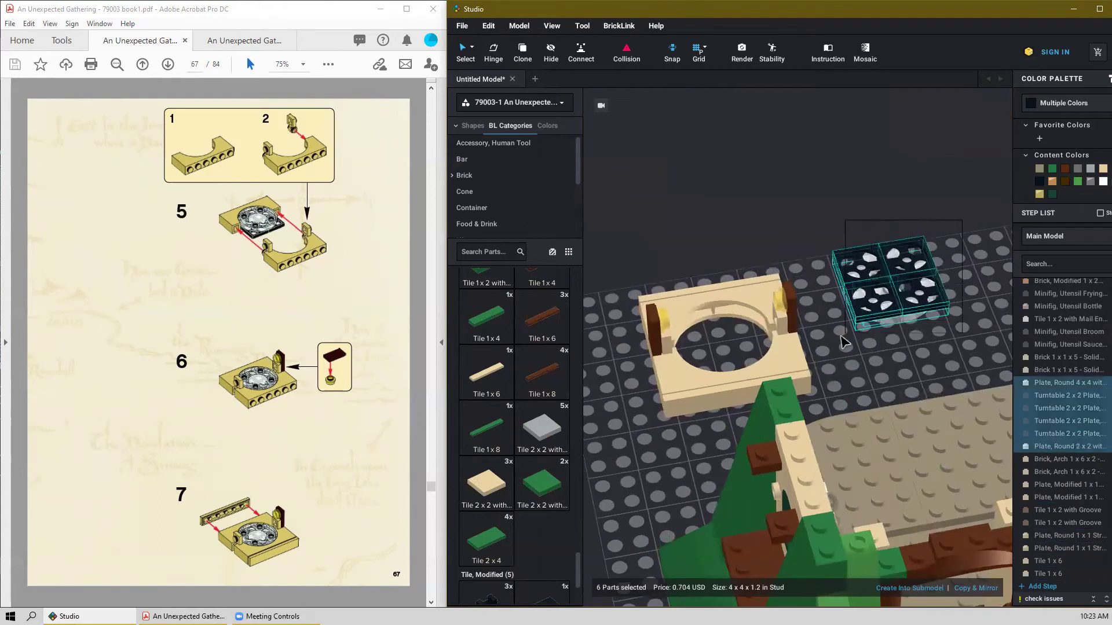
left_click(919, 588)
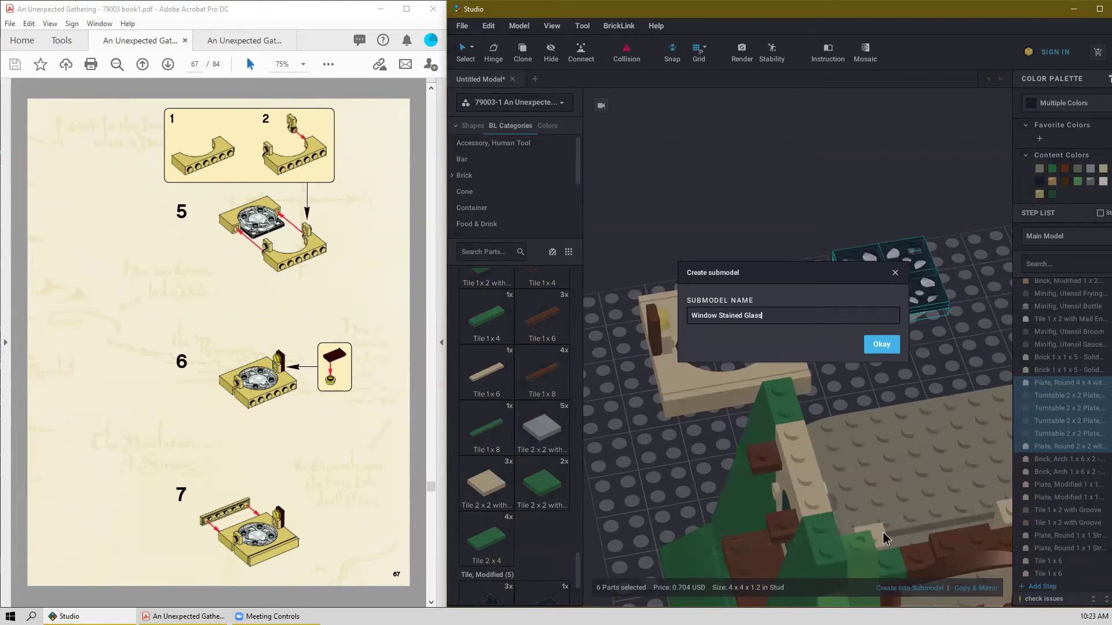
key("Return")
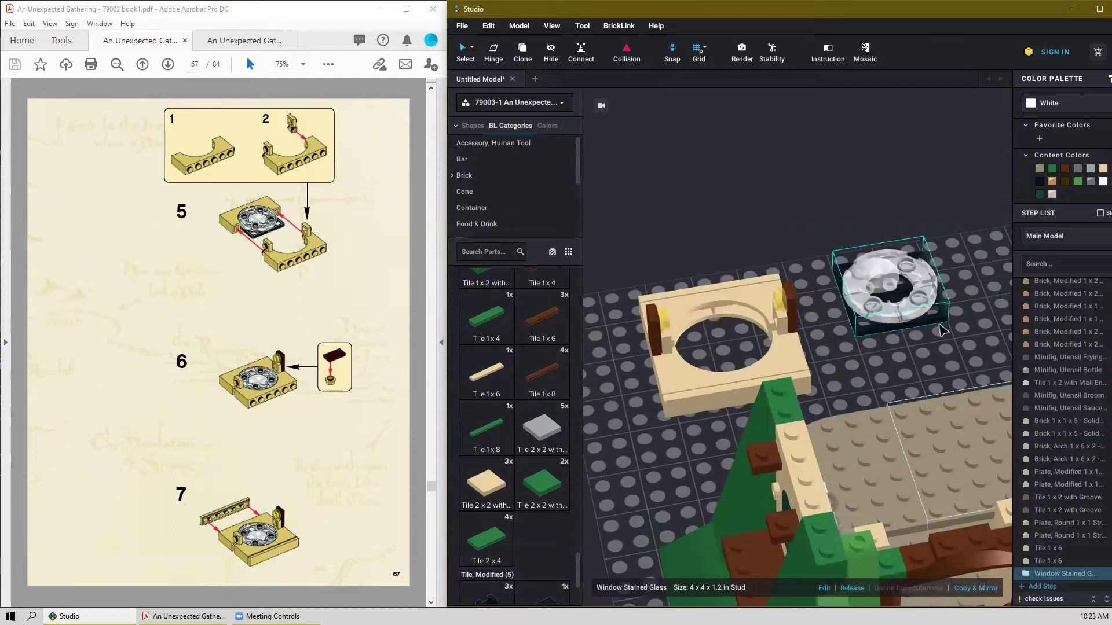
Try to fit the Window Stained Glass submodel into the round opening of the tan arch frame.
left_click_drag(892, 290, 738, 359)
right_click_drag(738, 359, 790, 241)
left_click(799, 249)
scroll(794, 244, "up", 5)
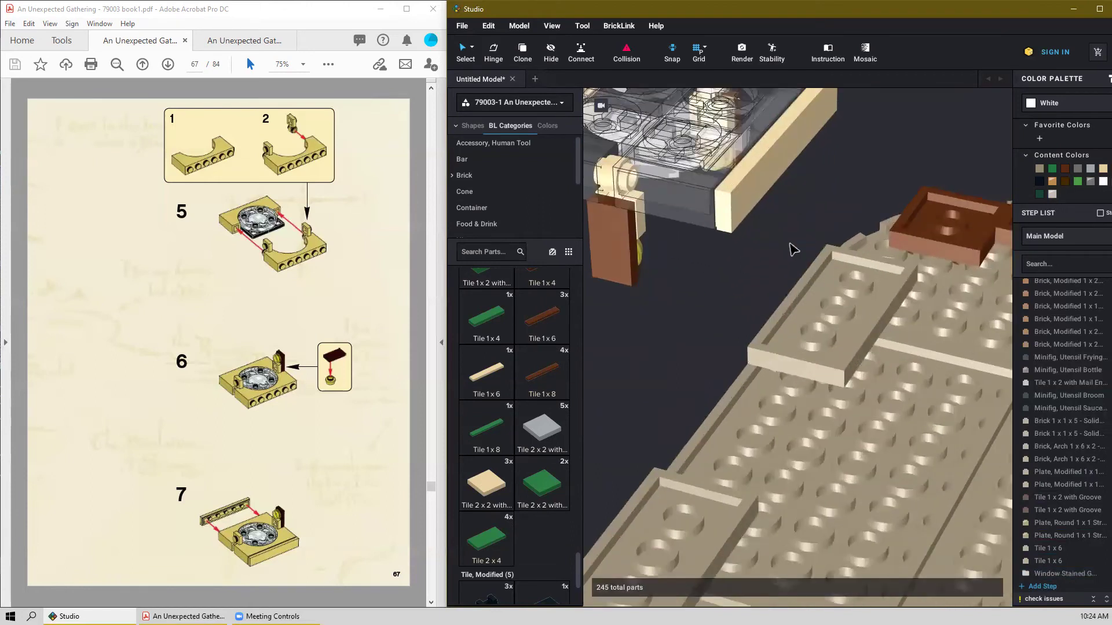
middle_click_drag(730, 279, 820, 443)
scroll(751, 250, "up", 2)
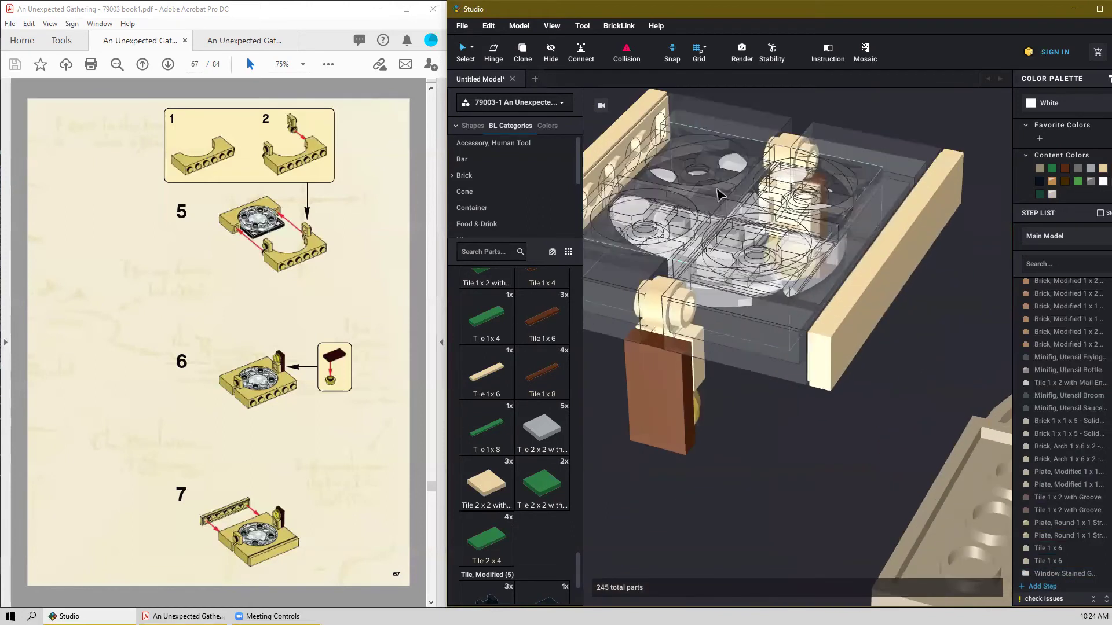
Try to reseat the stained-glass pane between the two arches, checking its fit from the underside of the frame.
left_click(733, 207)
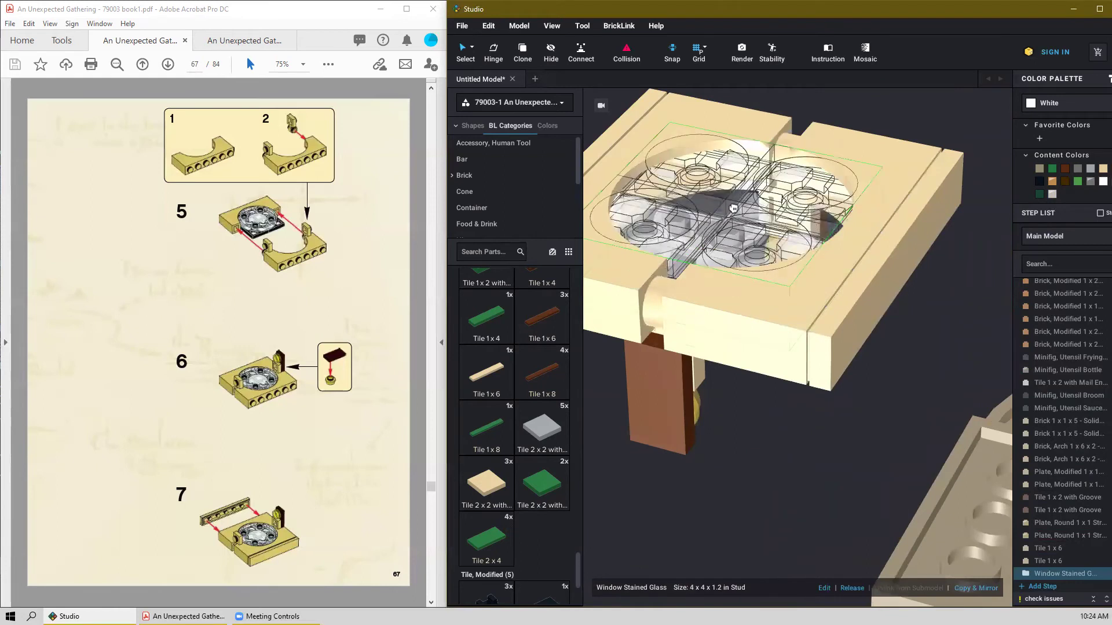
left_click_drag(742, 204, 743, 204)
right_click_drag(853, 313, 764, 317)
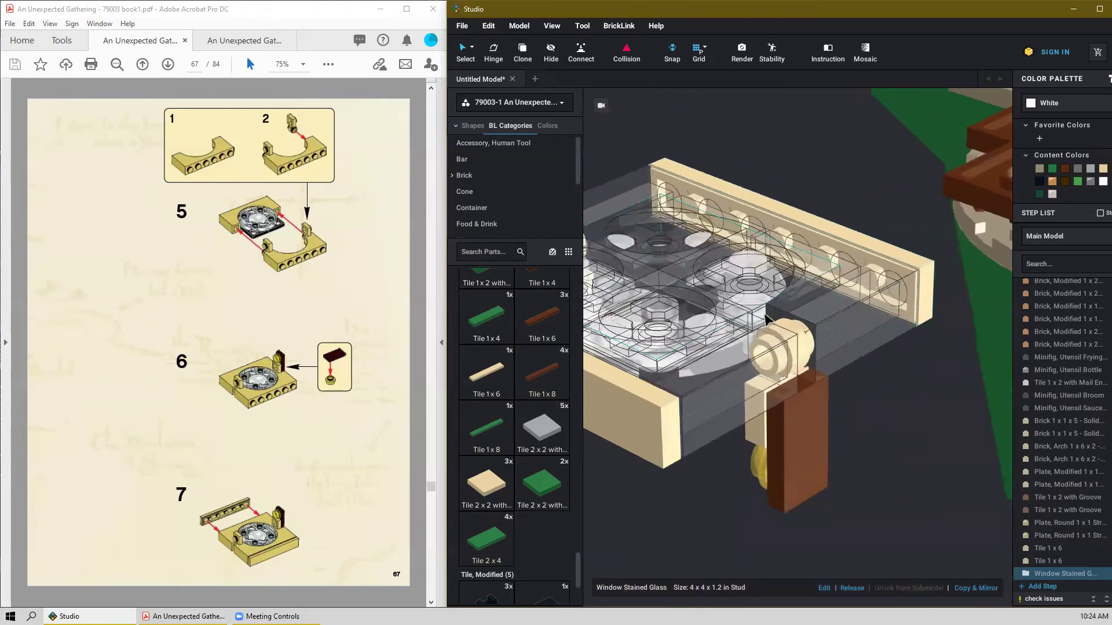
left_click(713, 288)
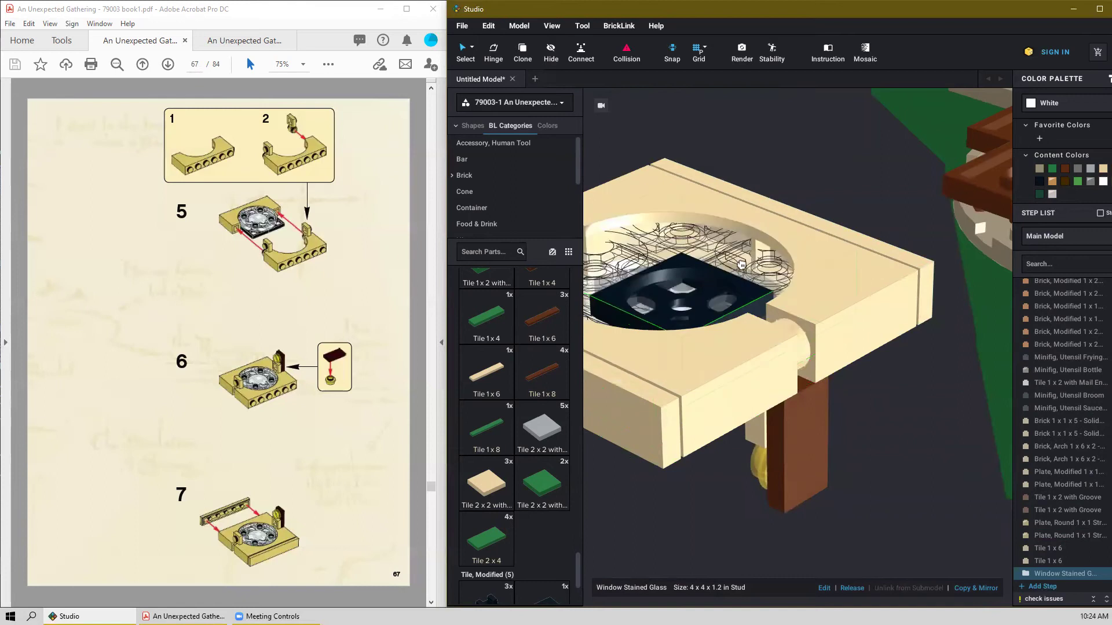
left_click_drag(744, 271, 710, 296)
right_click_drag(710, 297, 776, 185)
left_click_drag(776, 184, 802, 442)
right_click_drag(794, 407, 903, 433)
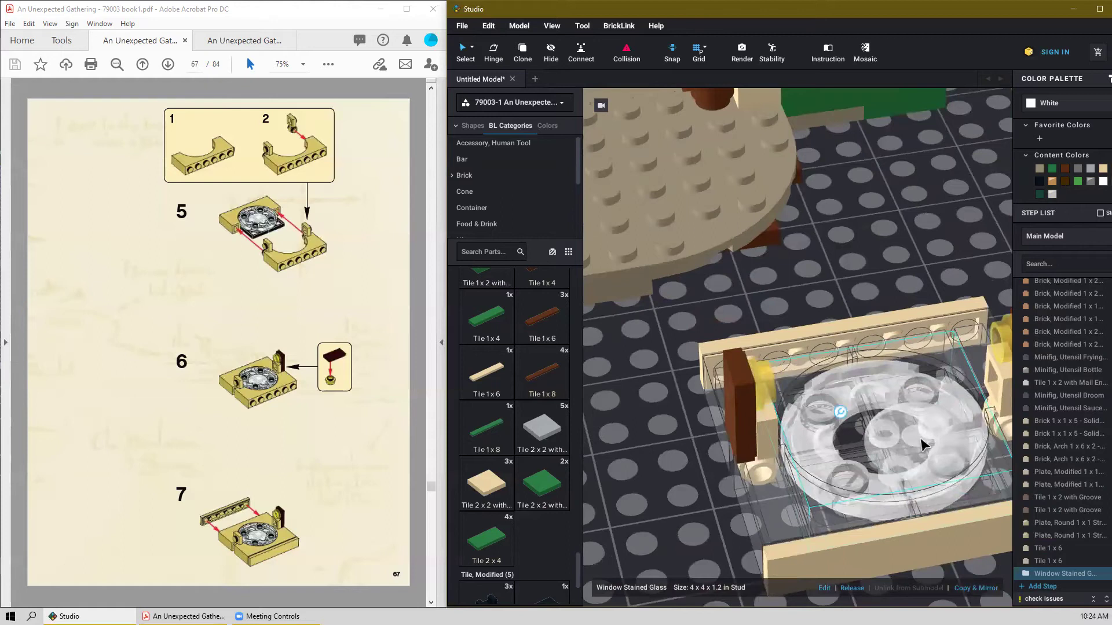
Inside the Window Stained Glass submodel, sink the trans-clear 2 x 2 round plate into the hole of the 4 x 4 round plate.
double_click(914, 438)
left_click_drag(899, 433, 883, 428)
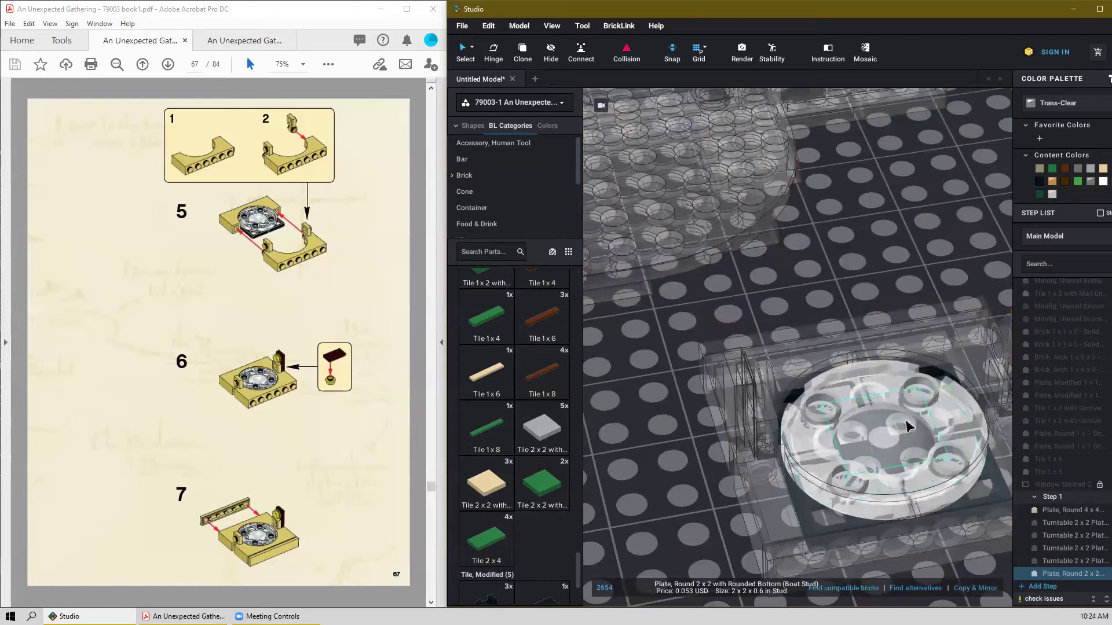
left_click(865, 287)
double_click(879, 277)
right_click_drag(957, 229, 909, 314)
Try to seat the thinner pane in the arch frame's opening with collision detection still on.
left_click(884, 457)
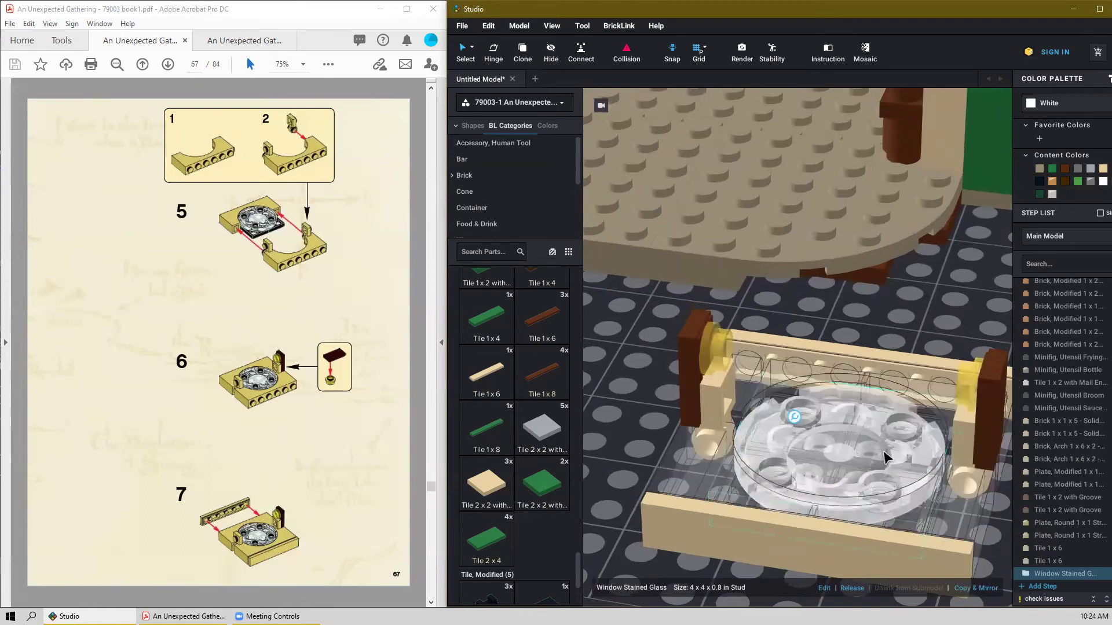
left_click_drag(876, 452, 871, 456)
scroll(865, 424, "down", 5)
left_click(926, 521)
right_click_drag(923, 514, 840, 445)
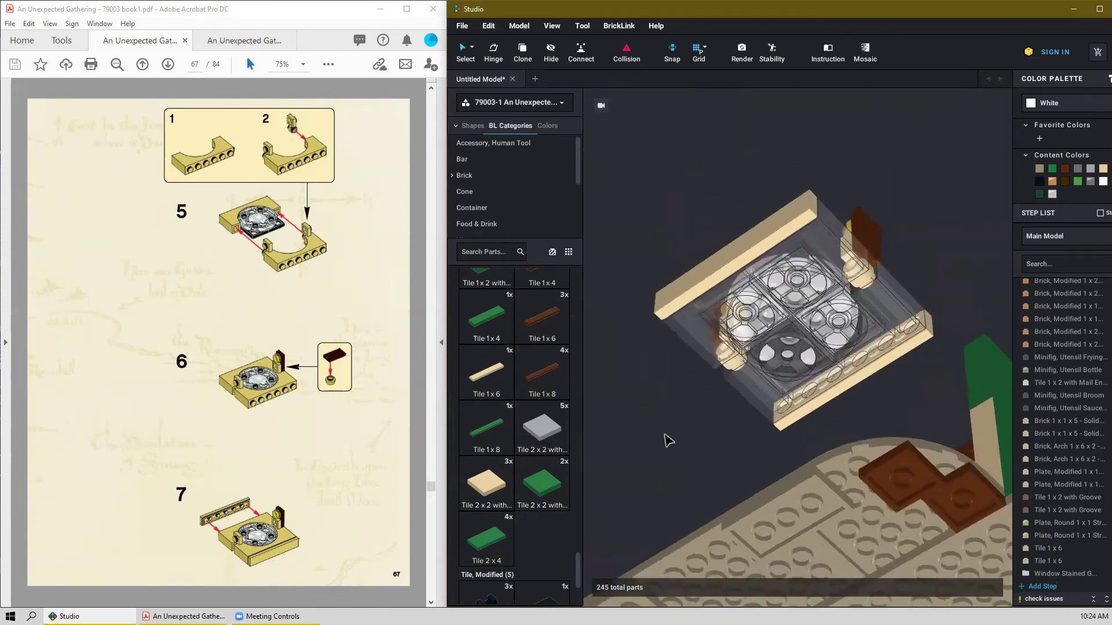
Pull the pane out of the frame, turn off snapping and collision detection, and place it back inside the round opening.
scroll(717, 418, "up", 3)
right_click_drag(718, 420, 911, 272)
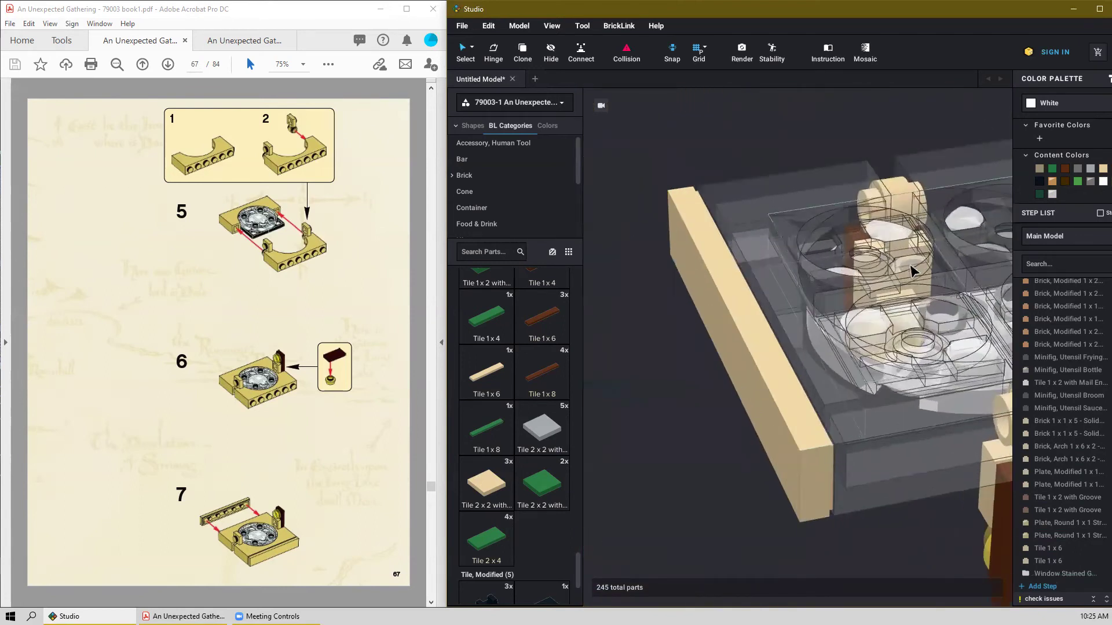
left_click(878, 265)
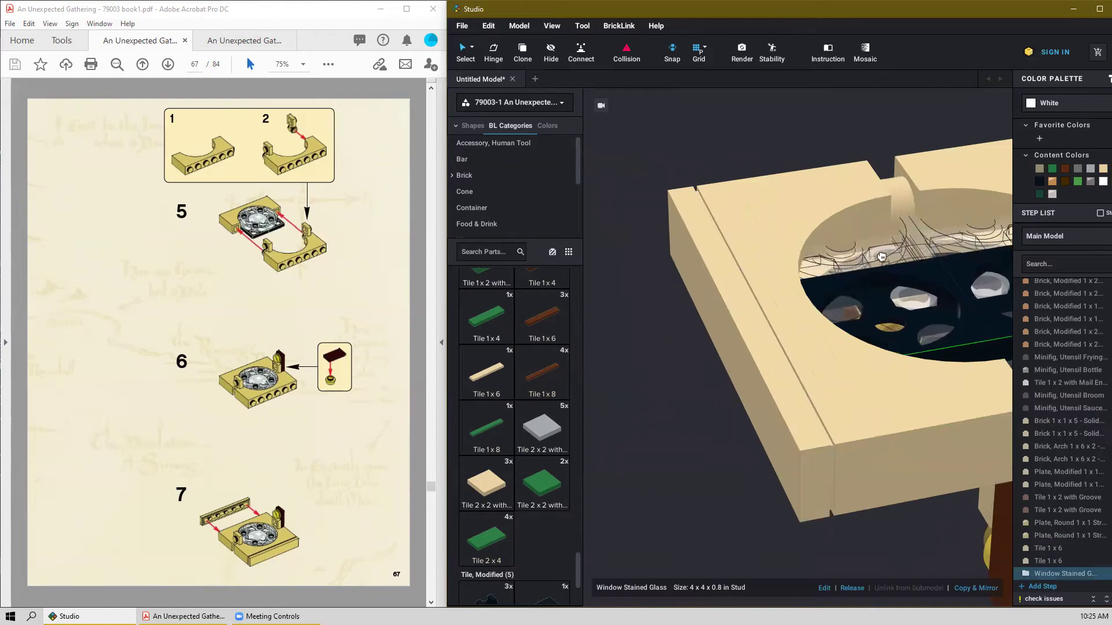
right_click_drag(880, 257, 841, 332)
left_click_drag(841, 332, 672, 56)
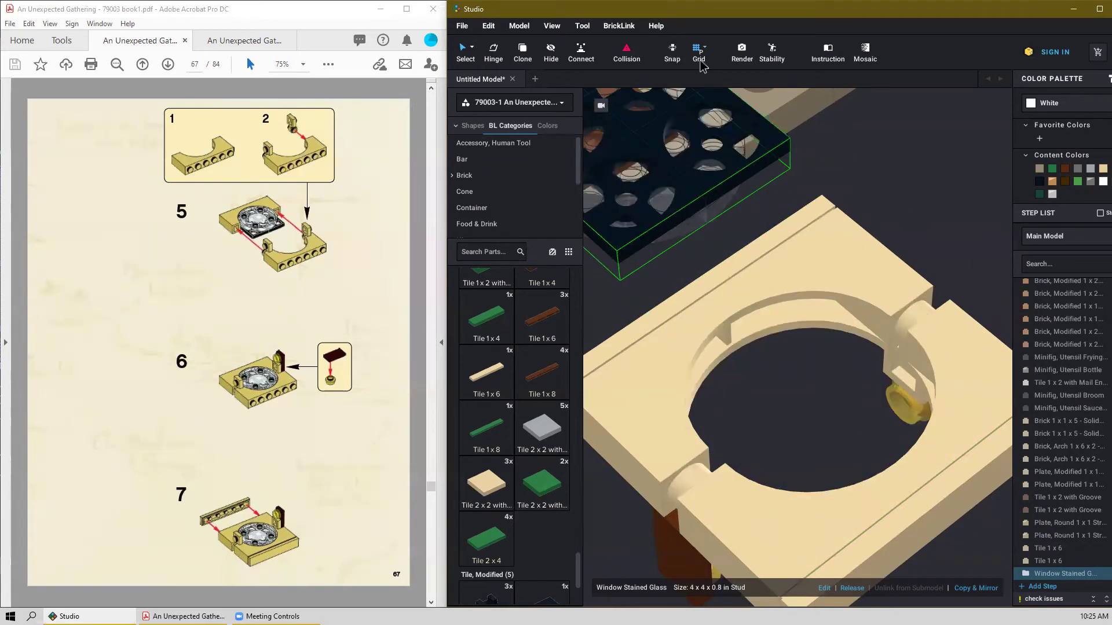
left_click_drag(633, 60, 822, 347)
mouse_move(822, 348)
right_mouse_down()
mouse_move(828, 282)
mouse_move(810, 336)
right_mouse_up()
left_click_drag(809, 336, 810, 339)
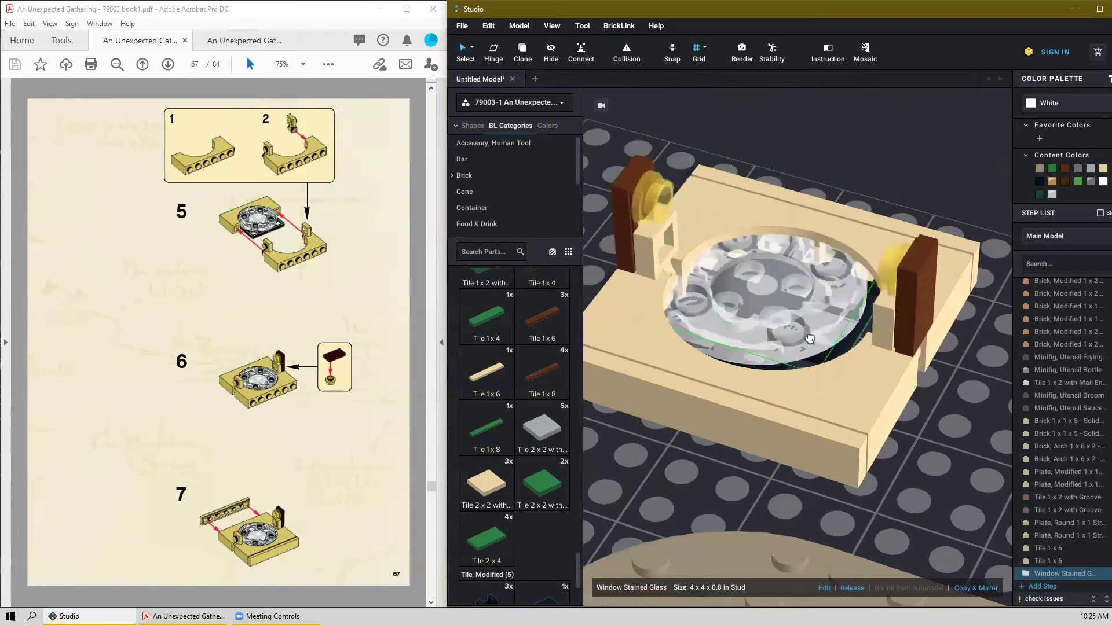
Reposition the pane from directly above so it is centred in the round opening of the arch frame.
right_click_drag(821, 359, 787, 284)
left_click_drag(786, 284, 689, 41)
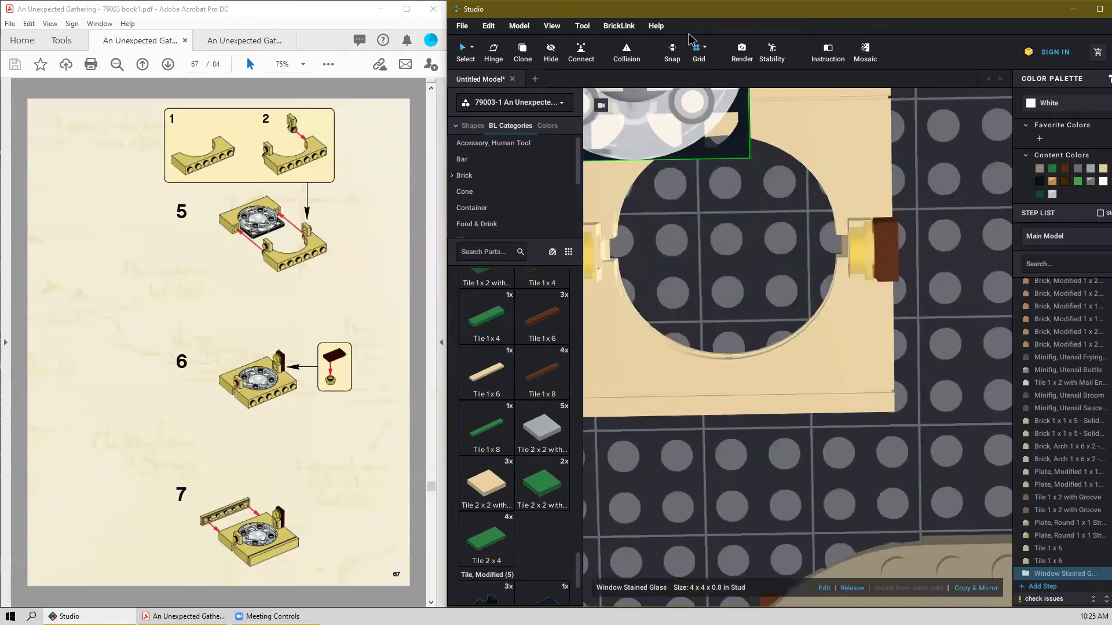
left_click_drag(720, 97, 797, 294)
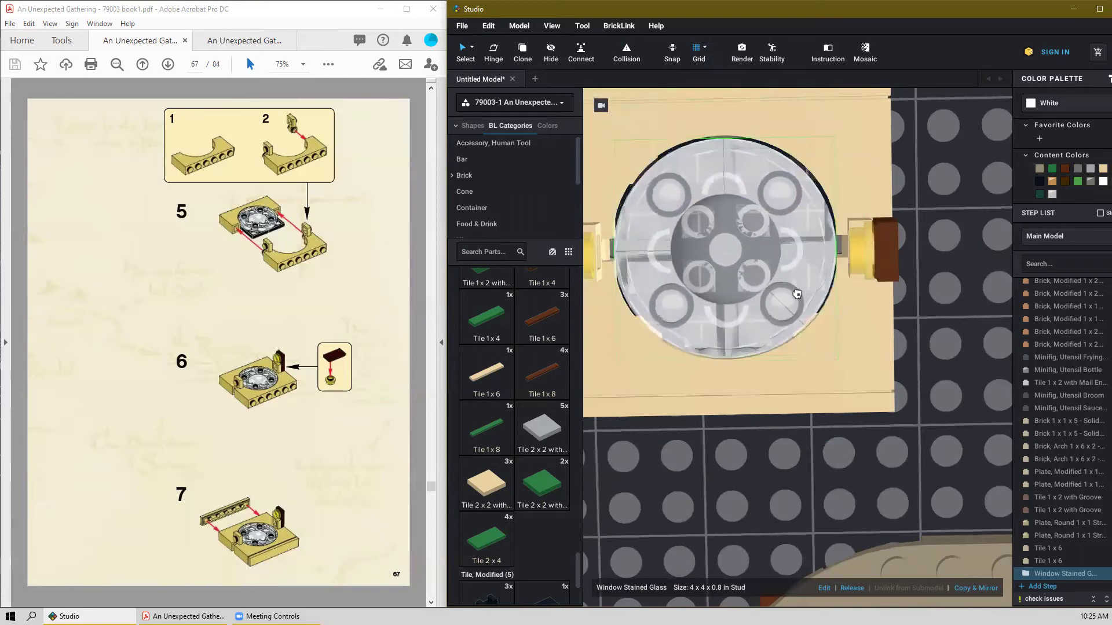
right_click_drag(797, 342, 755, 333)
scroll(768, 315, "down", 2)
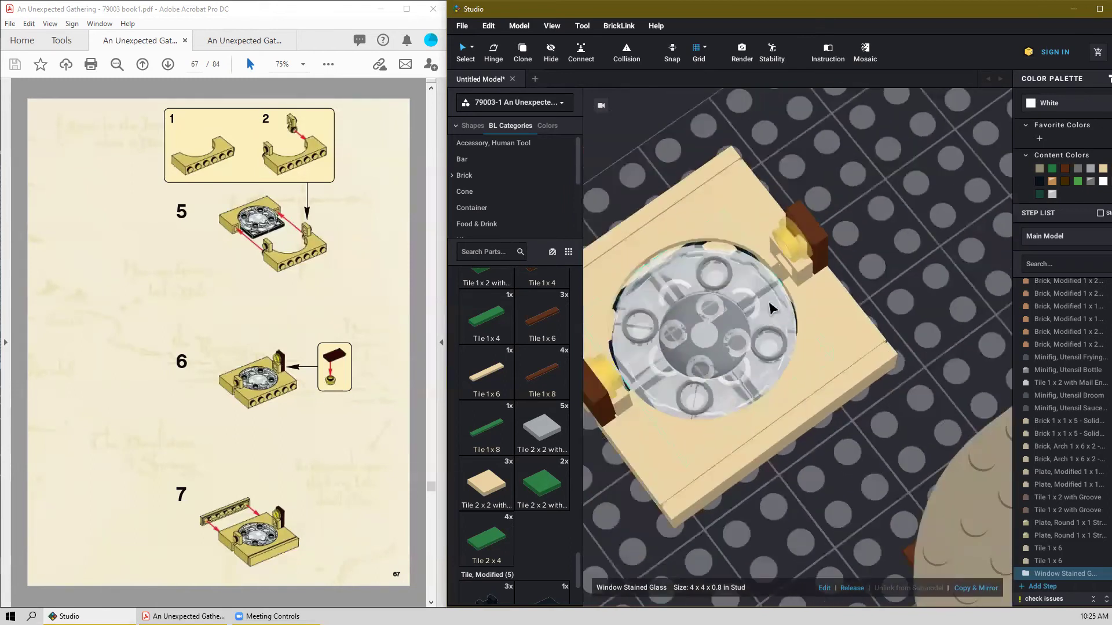
Group the arch frame, its attachments and the stained-glass pane into a submodel named Big Window.
left_click(848, 249)
scroll(857, 246, "down", 1)
left_click_drag(855, 209, 635, 419)
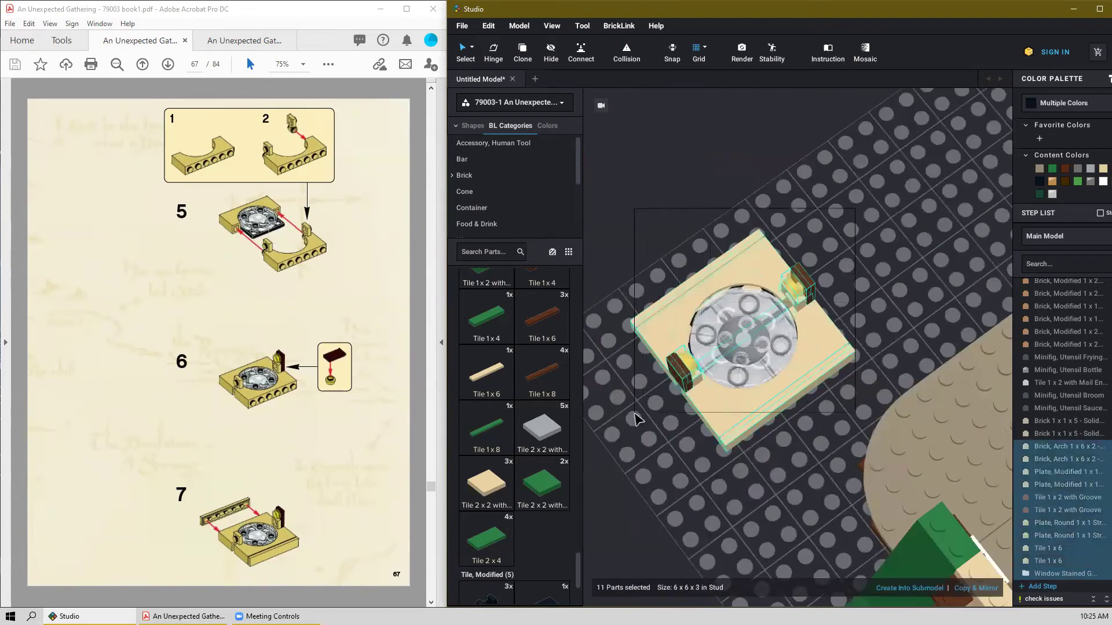
left_click(914, 589)
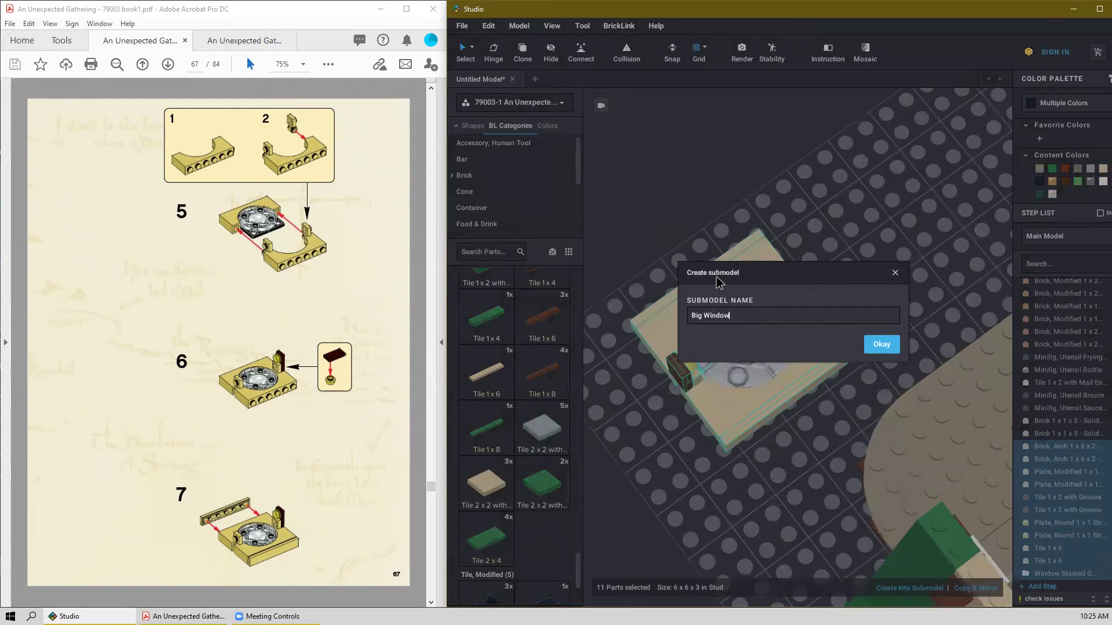
key("Return")
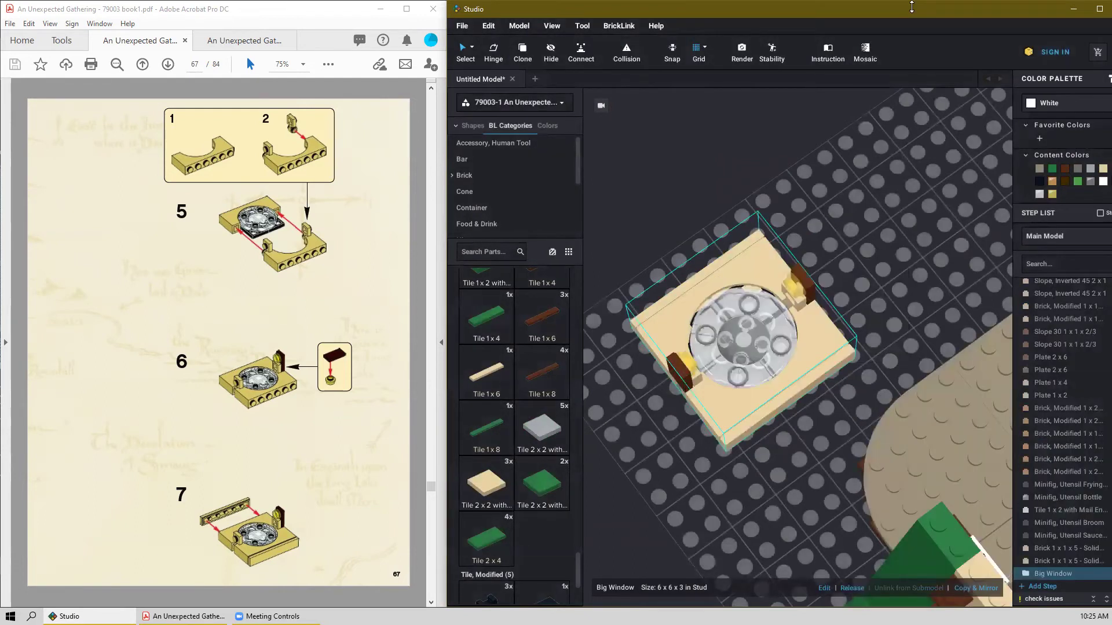
Advance the instructions to page 68 and delete the brown grooved tile and yellow round plate from one end of Big Window.
scroll(339, 530, "down", 2)
scroll(289, 400, "up", 2)
scroll(289, 402, "down", 2)
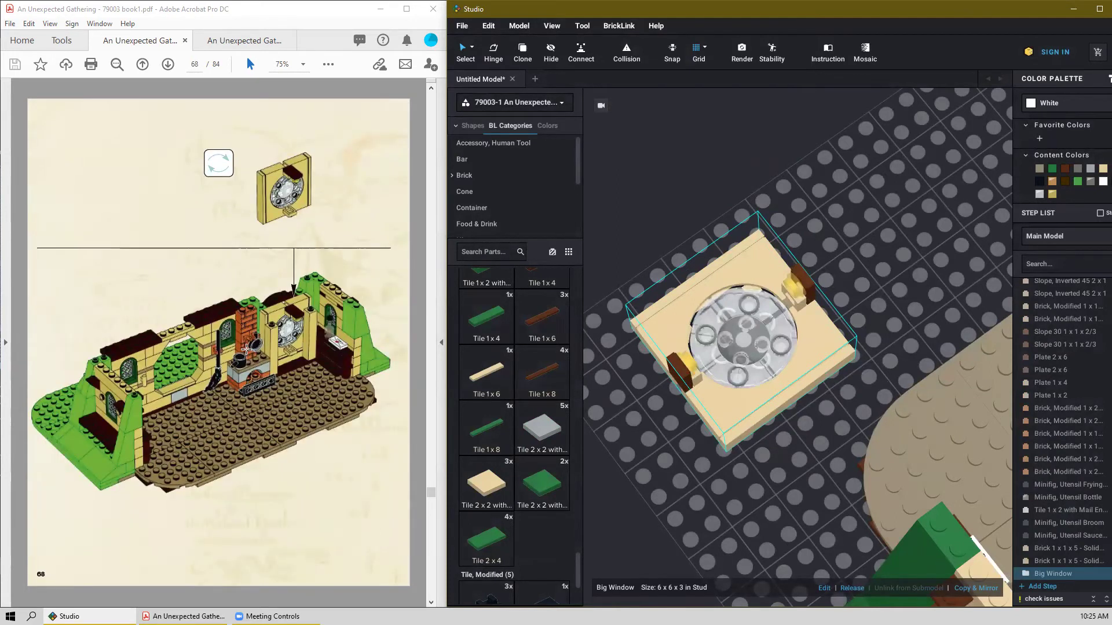
double_click(684, 382)
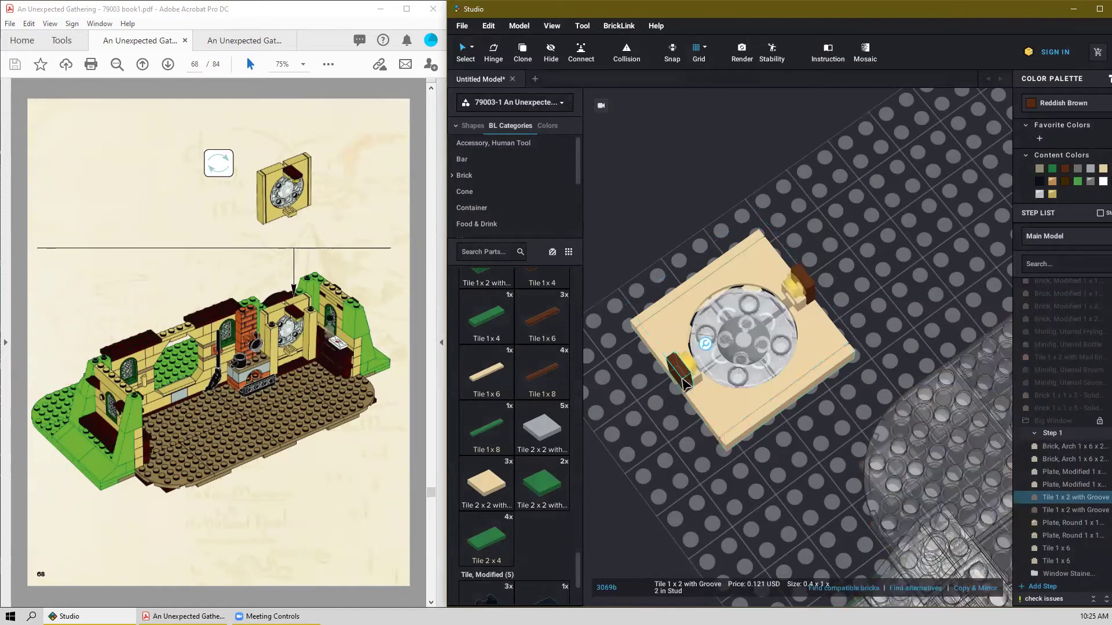
key("Delete")
left_click(689, 365)
key("Delete")
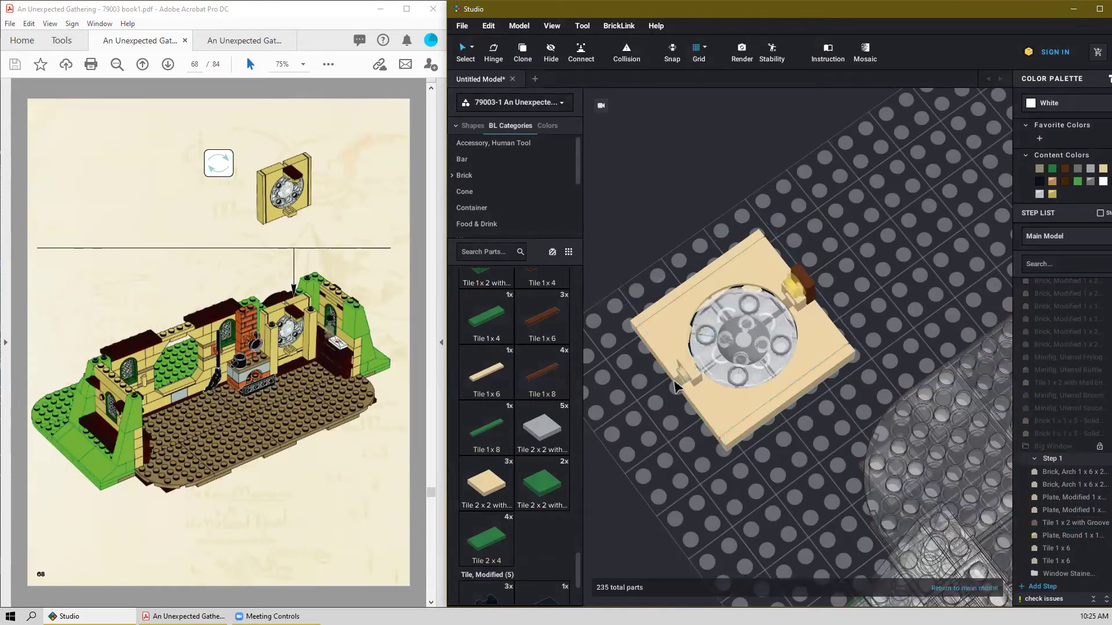
double_click(679, 441)
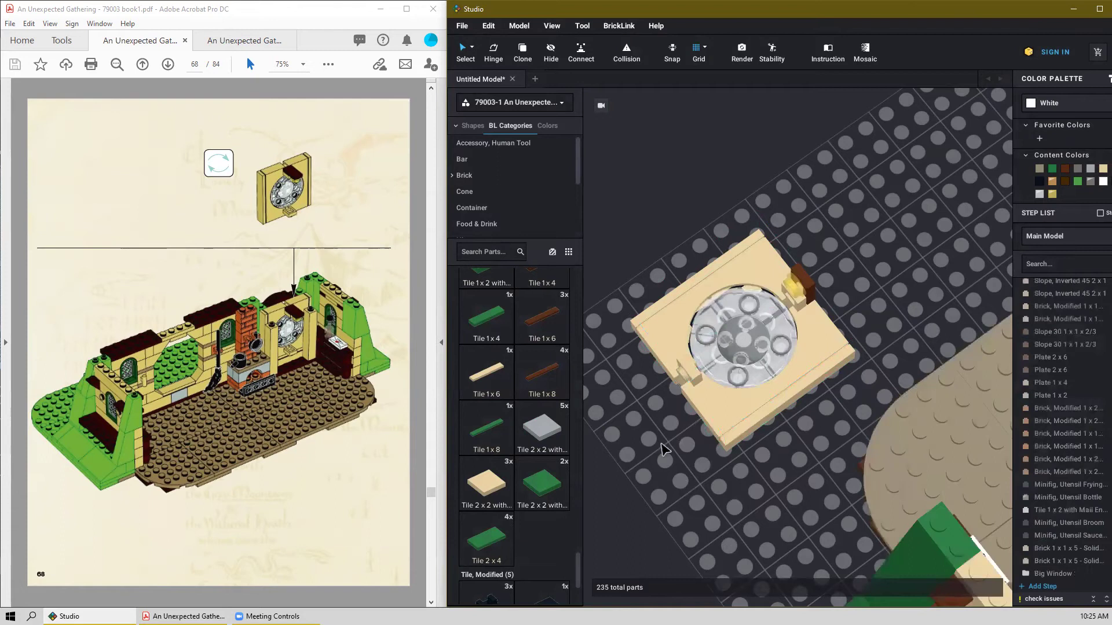
Flip the Big Window submodel over so the black turntable plates on the pane's back face upward.
scroll(665, 449, "down", 3)
scroll(814, 329, "down", 2)
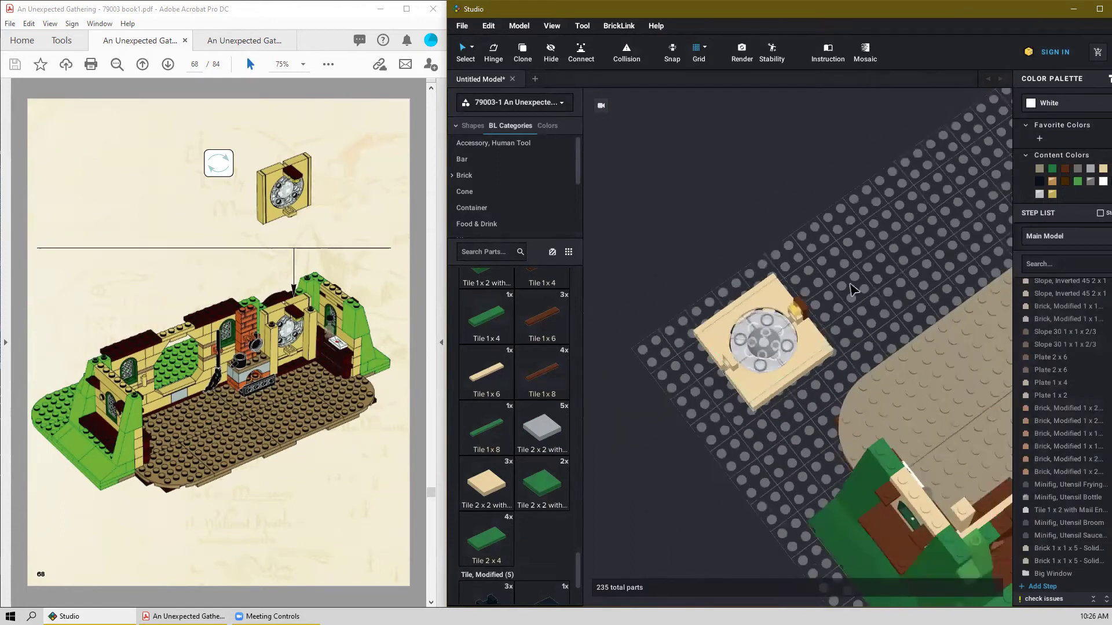
left_click(773, 344)
key("Up")
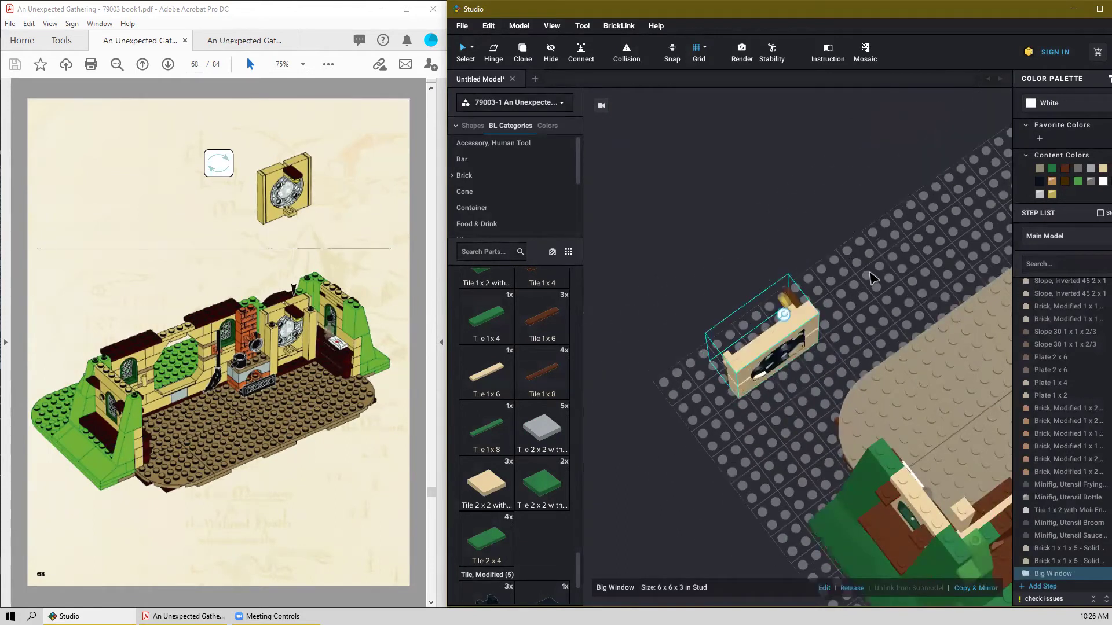
key("Up")
key("Up")
key("Up")
key("Up")
key("Down")
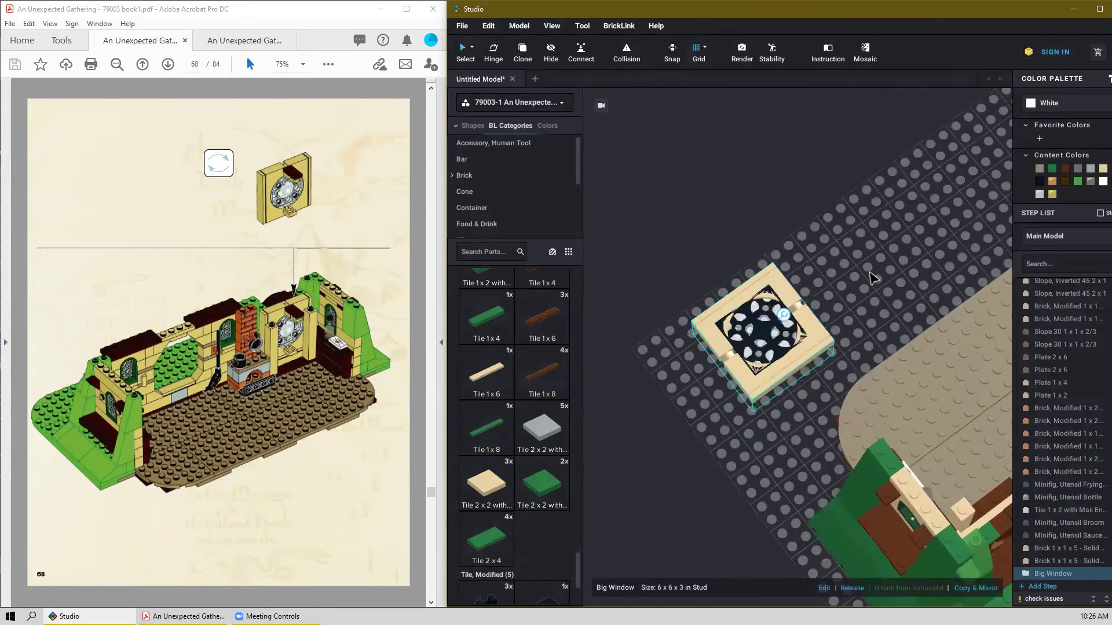
key("Escape")
Open the nested Window Stained Glass submodel and shift one of its black 2 x 2 turntable plates slightly.
scroll(848, 289, "up", 3)
scroll(753, 318, "up", 2)
left_click(718, 322)
left_click(701, 250)
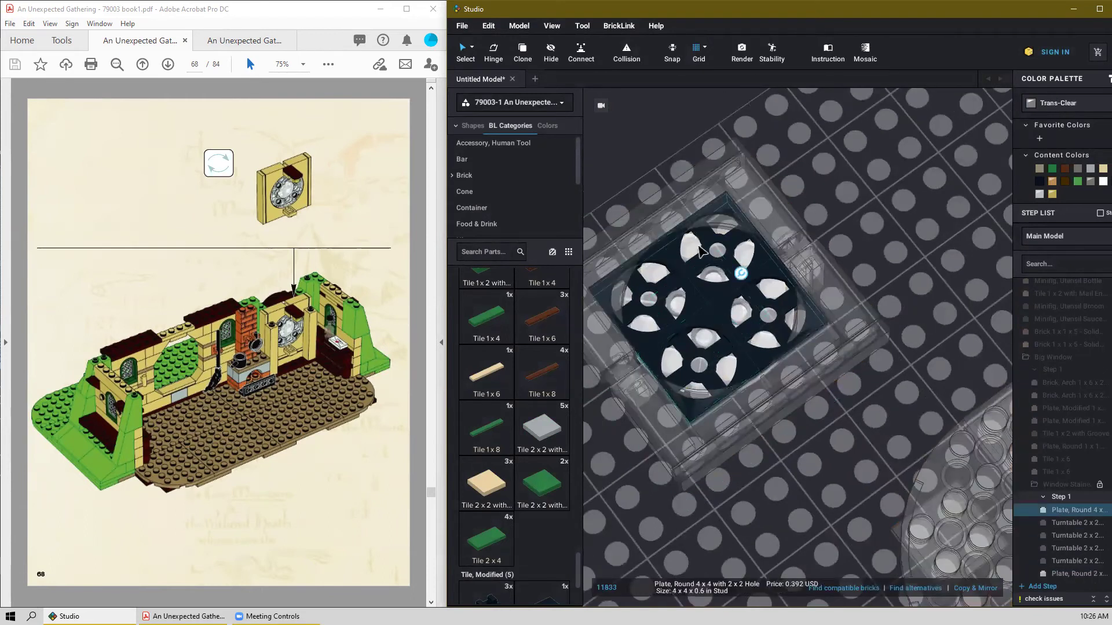
right_click_drag(736, 311, 687, 338)
scroll(688, 337, "up", 3)
left_click(633, 339)
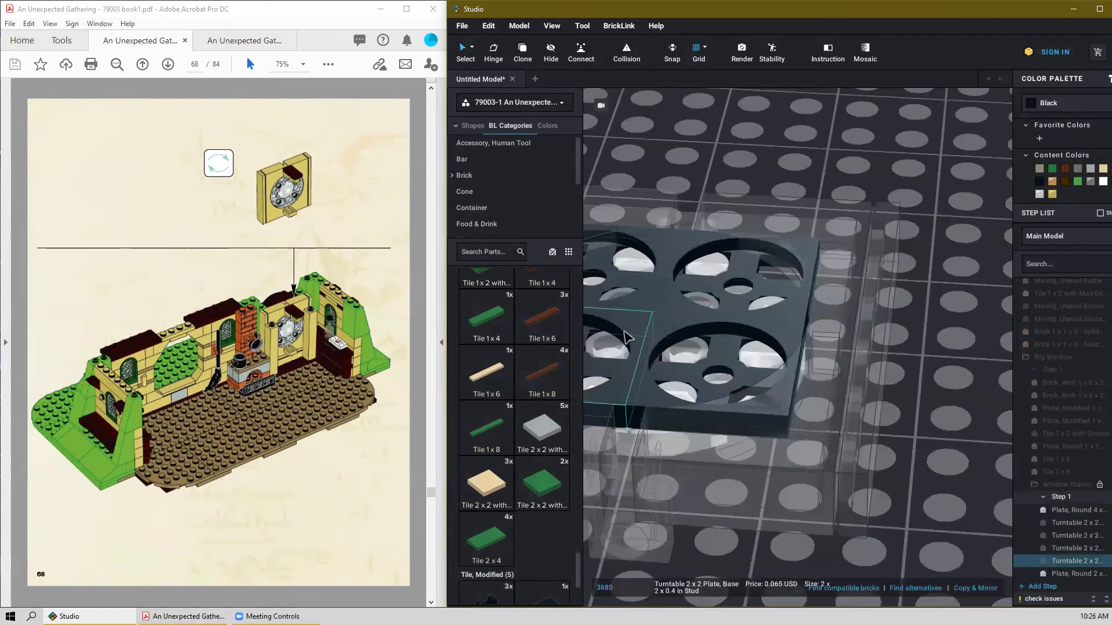
left_click_drag(628, 338, 631, 332)
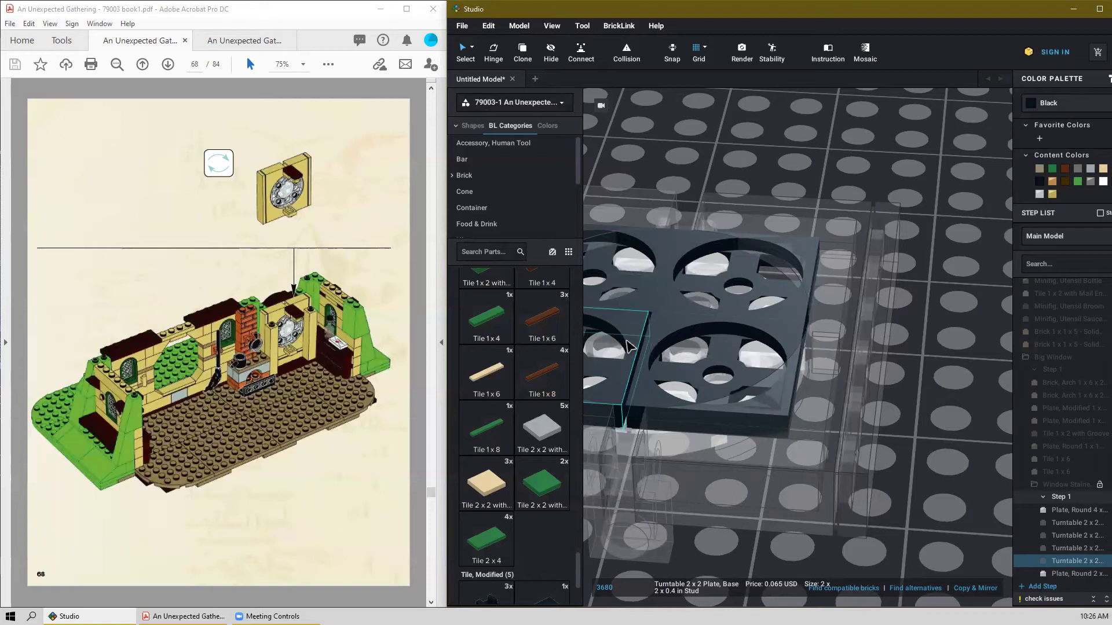
Nudge the shifted turntable plate into line with the other three and return to the main model.
key("s")
key("s")
key("s")
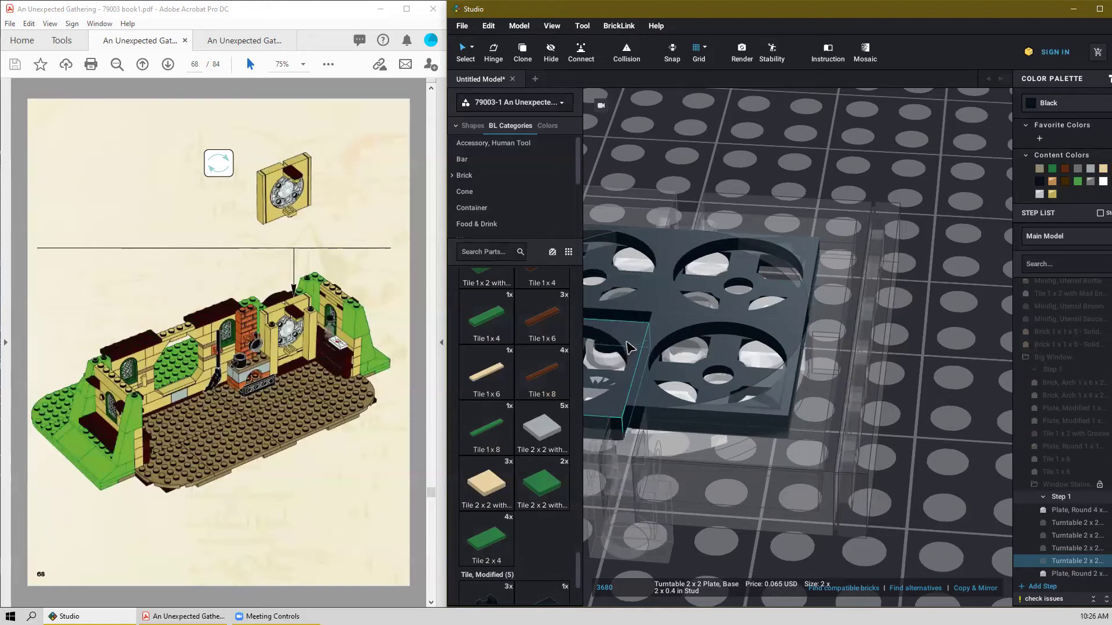
key("w")
key("w")
right_click_drag(636, 342, 773, 406)
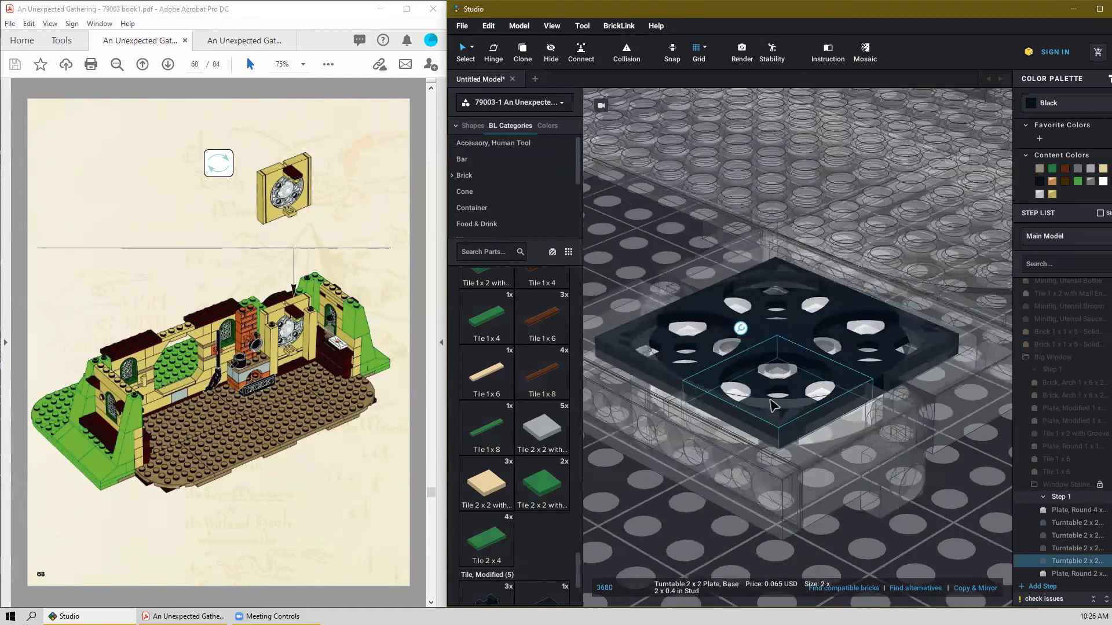
double_click(655, 510)
Reopen the nested window pane submodel inside Big Window and select its 4 x 4 round plate and 2 x 2 boat stud plate.
left_click(787, 326)
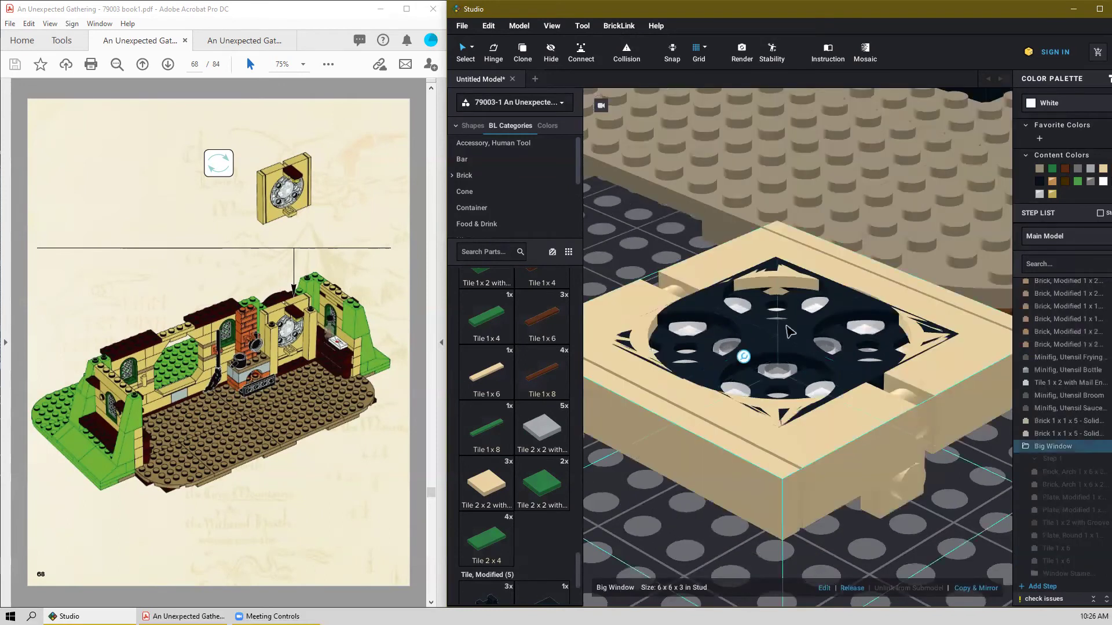
double_click(800, 339)
scroll(856, 429, "up", 3)
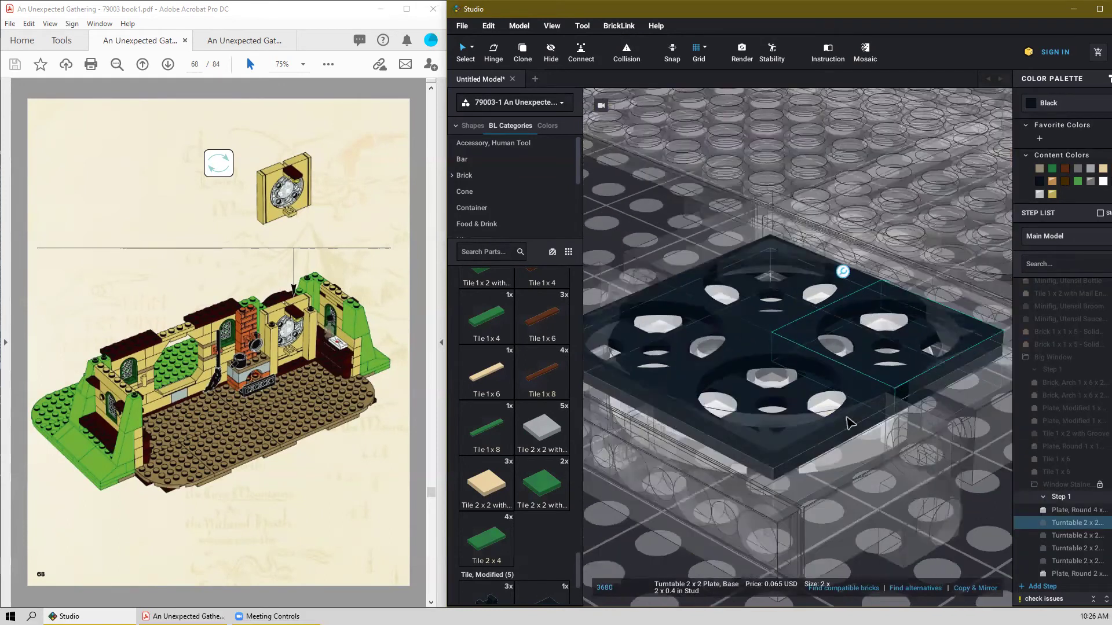
right_click_drag(820, 501, 802, 466)
left_click(768, 226)
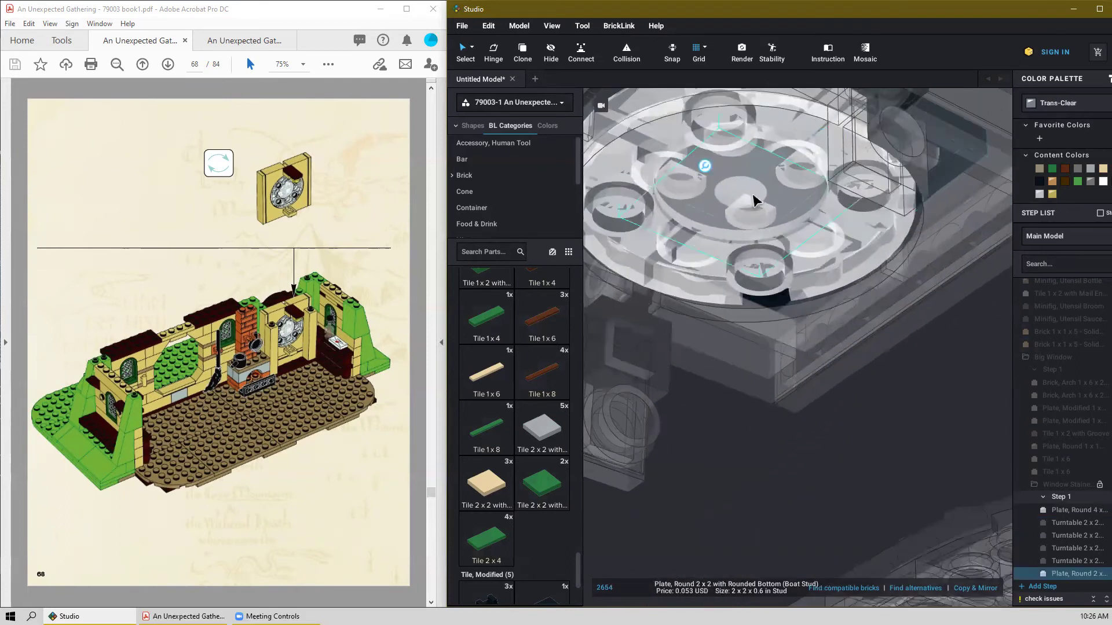
left_click(851, 253, "ctrl")
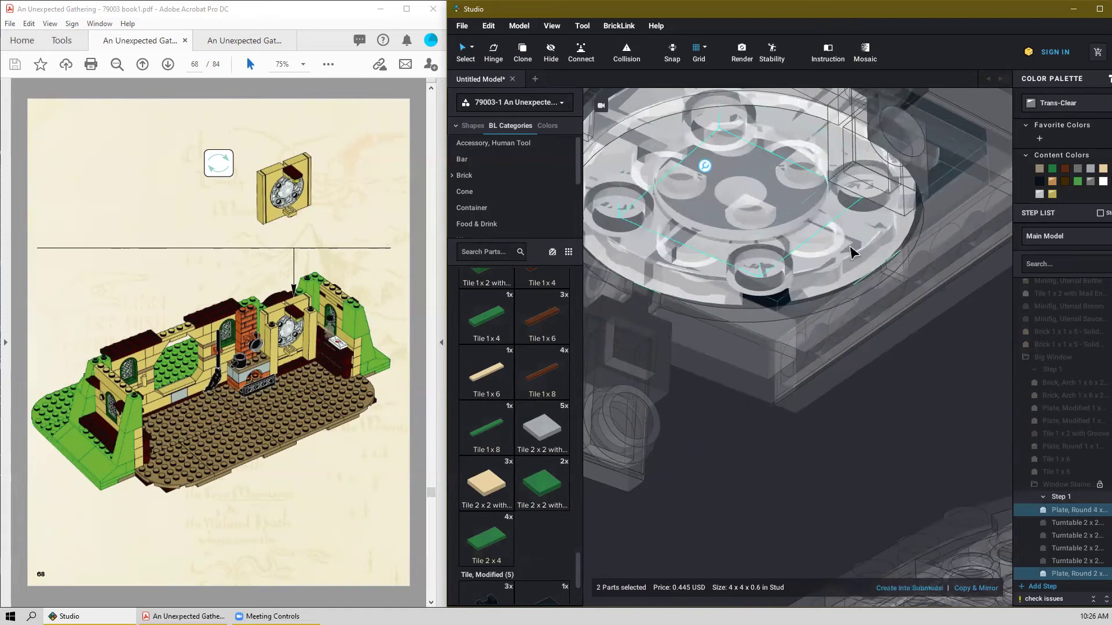
right_click_drag(844, 249, 782, 300)
Delete the four black turntable plates and both round plates of the pane, and return to the main model.
left_click(788, 342)
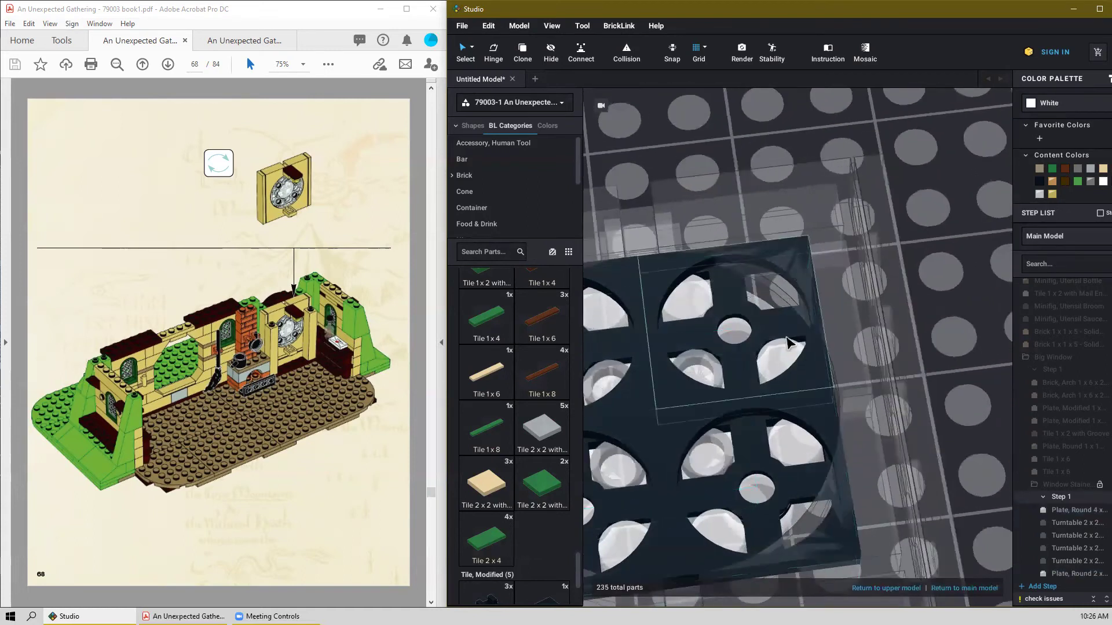
key("Delete")
left_click(756, 357)
key("Delete")
left_click(618, 413)
key("Delete")
left_click(656, 435)
key("Delete")
left_click(678, 385)
key("Delete")
left_click(725, 504)
key("Delete")
double_click(719, 448)
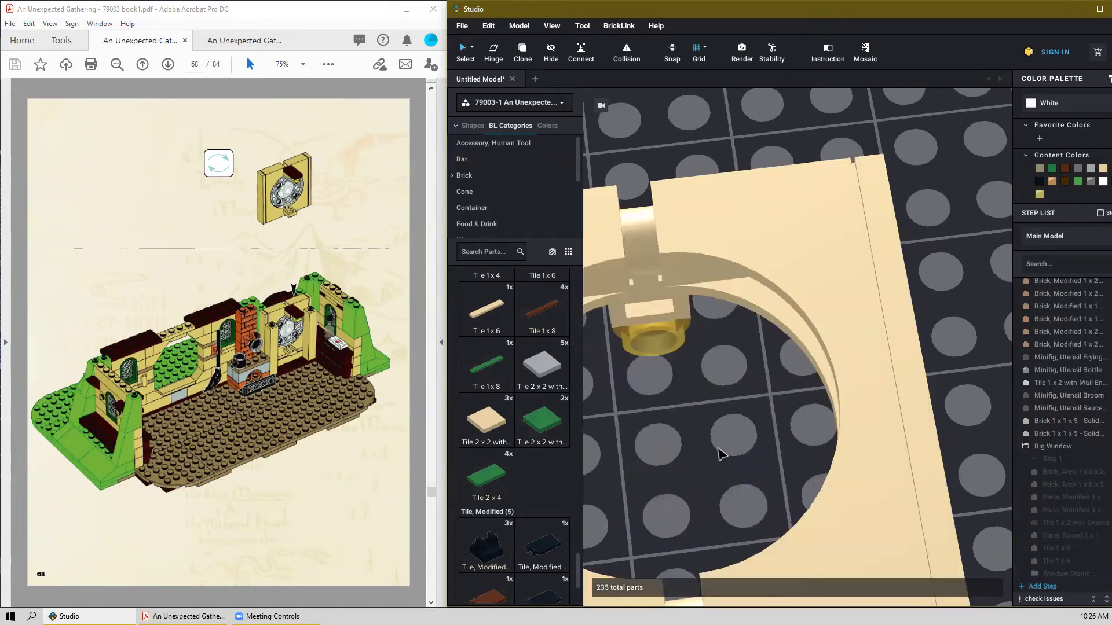
Go back to page 66 of the instructions and place a 4 x 4 round plate with hole beside the Big Window frame.
scroll(724, 439, "down", 4)
right_click_drag(753, 405, 816, 395)
scroll(766, 395, "down", 4)
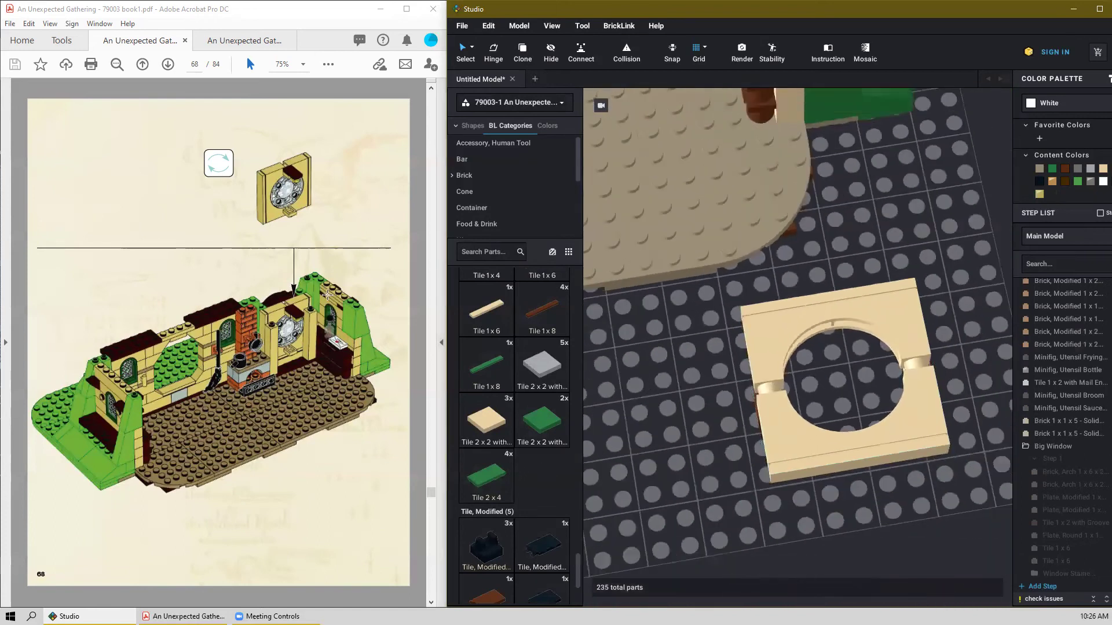
scroll(327, 295, "up", 3)
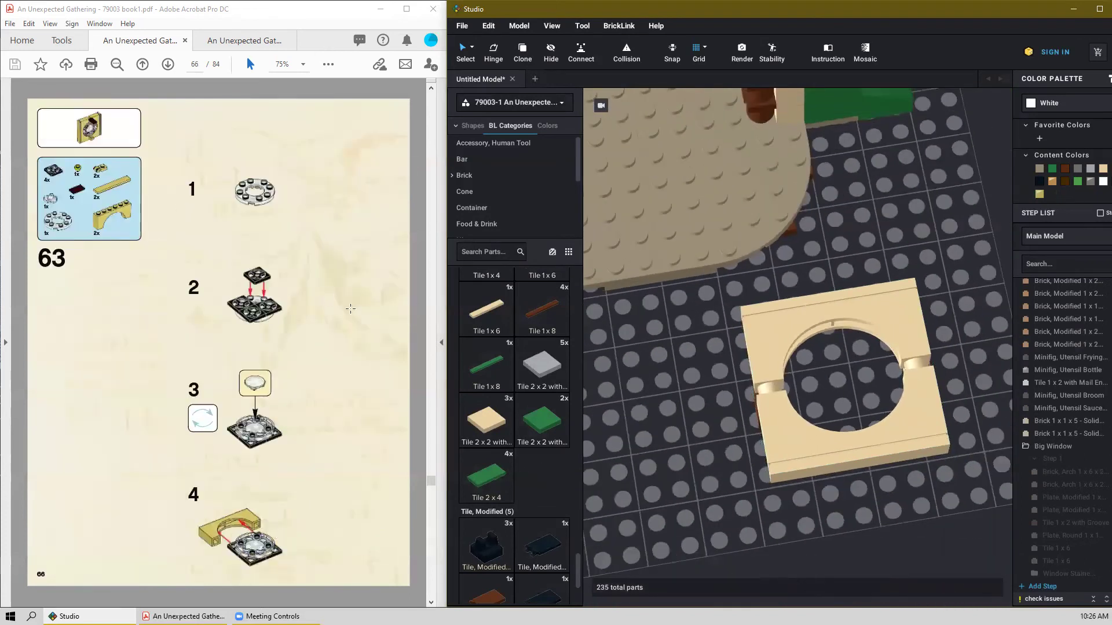
scroll(513, 426, "up", 10)
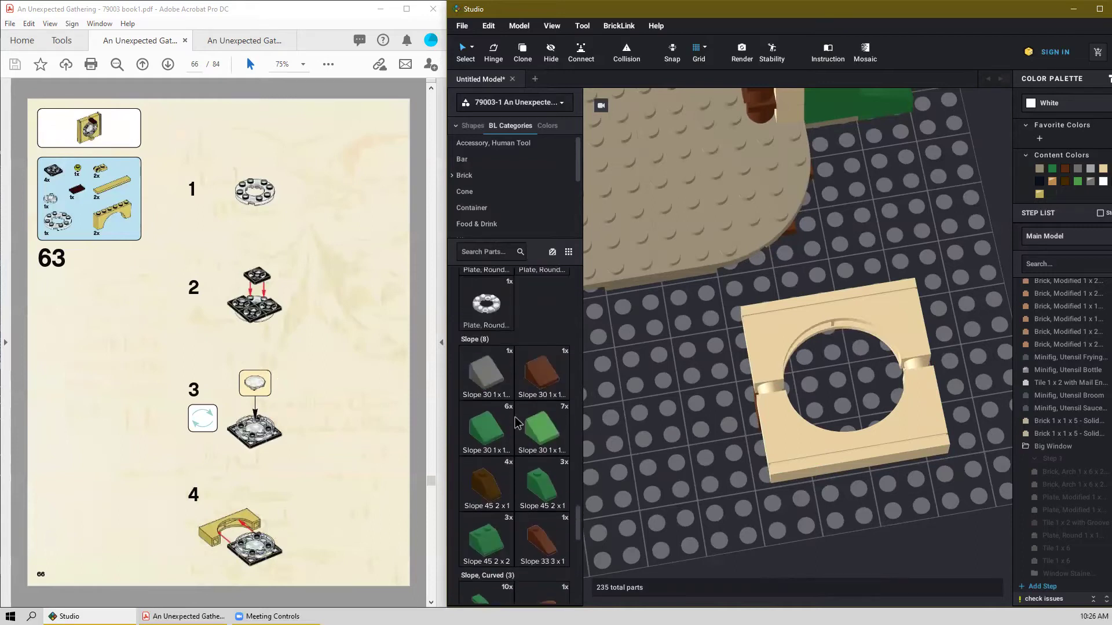
scroll(518, 424, "down", 2)
left_click_drag(487, 508, 676, 445)
left_click(671, 445)
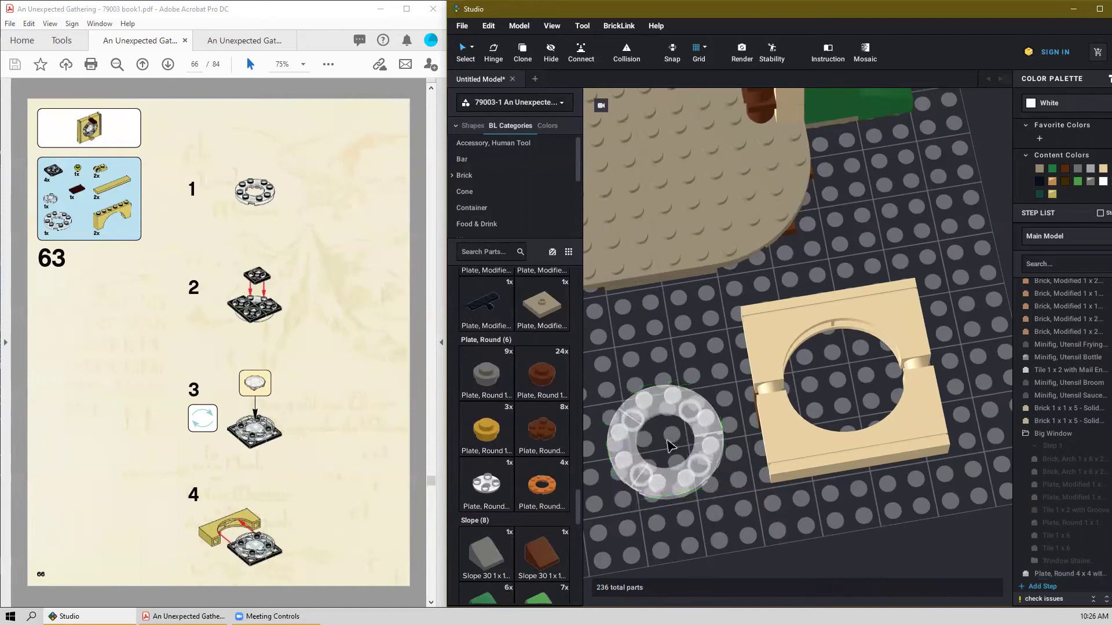
key("Escape")
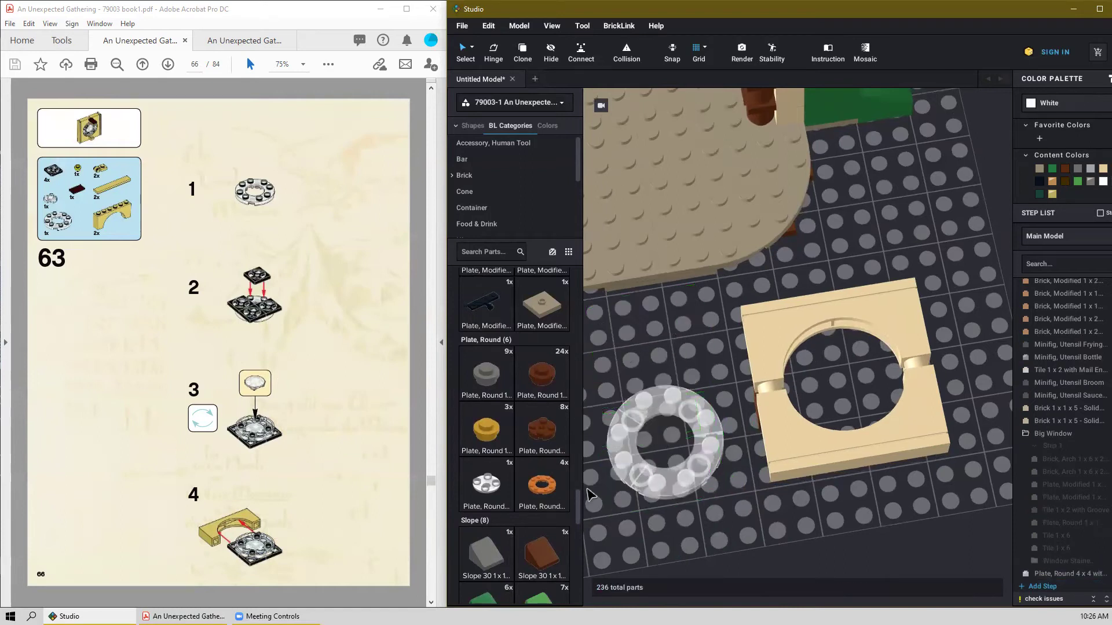
Turn on Collision and Snap, and attach a black 2 x 2 turntable plate to one quarter of the 4 x 4 round plate.
left_click_drag(580, 505, 581, 326)
scroll(542, 446, "down", 10)
scroll(541, 452, "down", 10)
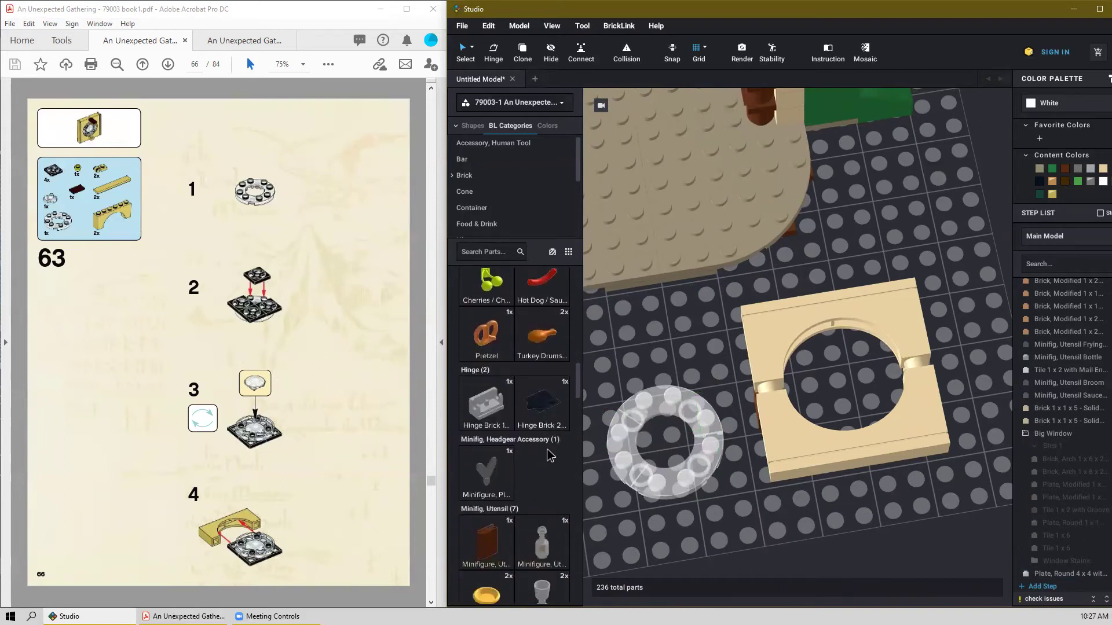
scroll(550, 456, "down", 1)
scroll(560, 426, "down", 13)
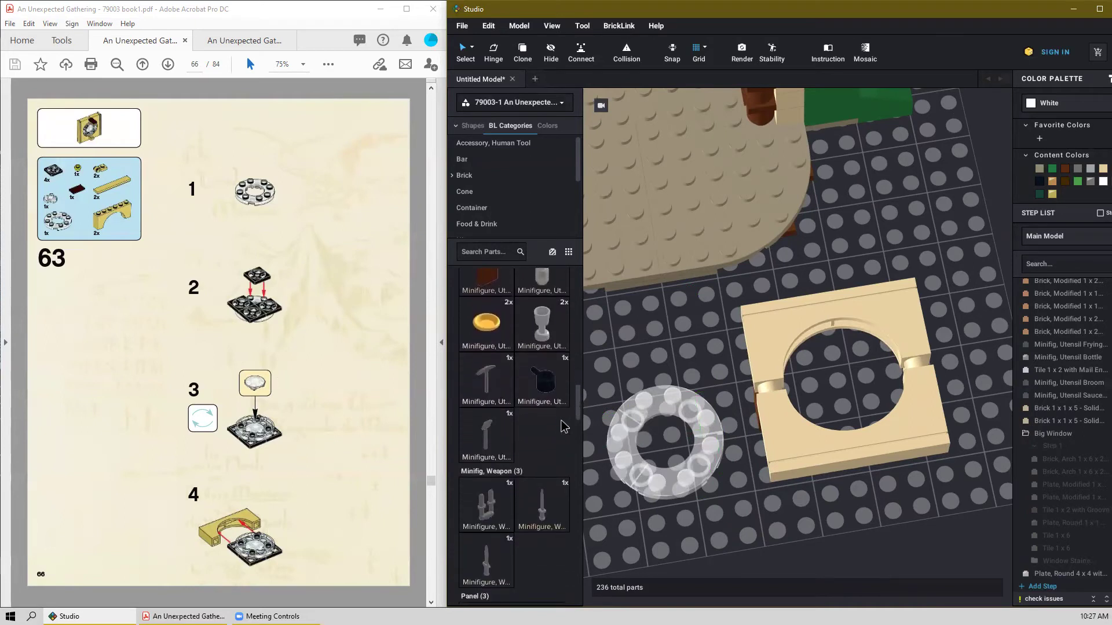
scroll(563, 427, "down", 12)
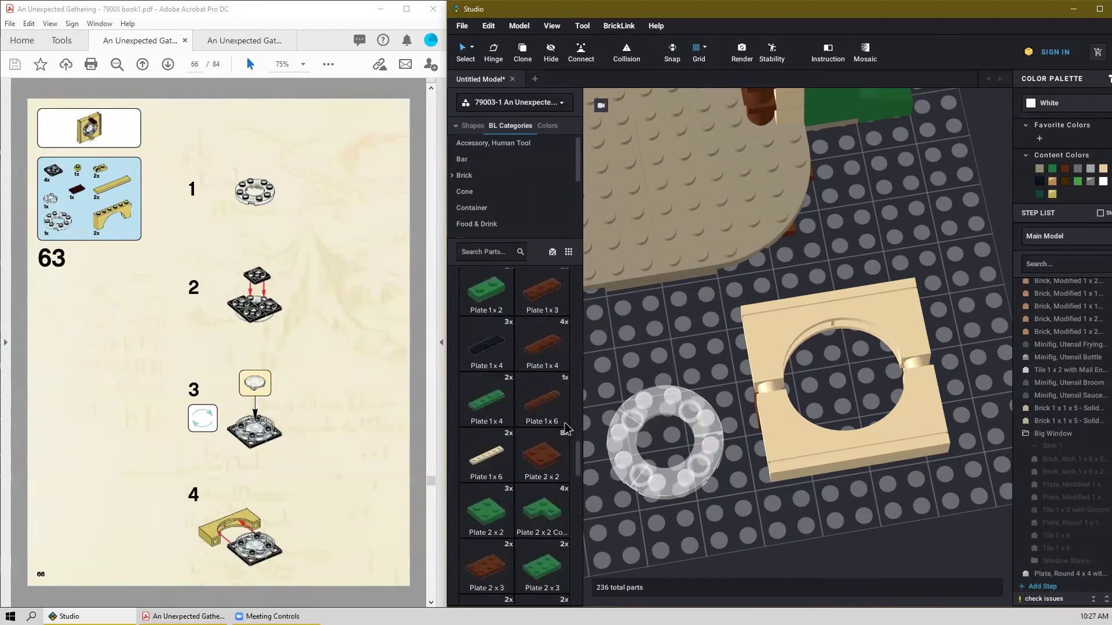
scroll(566, 444, "down", 8)
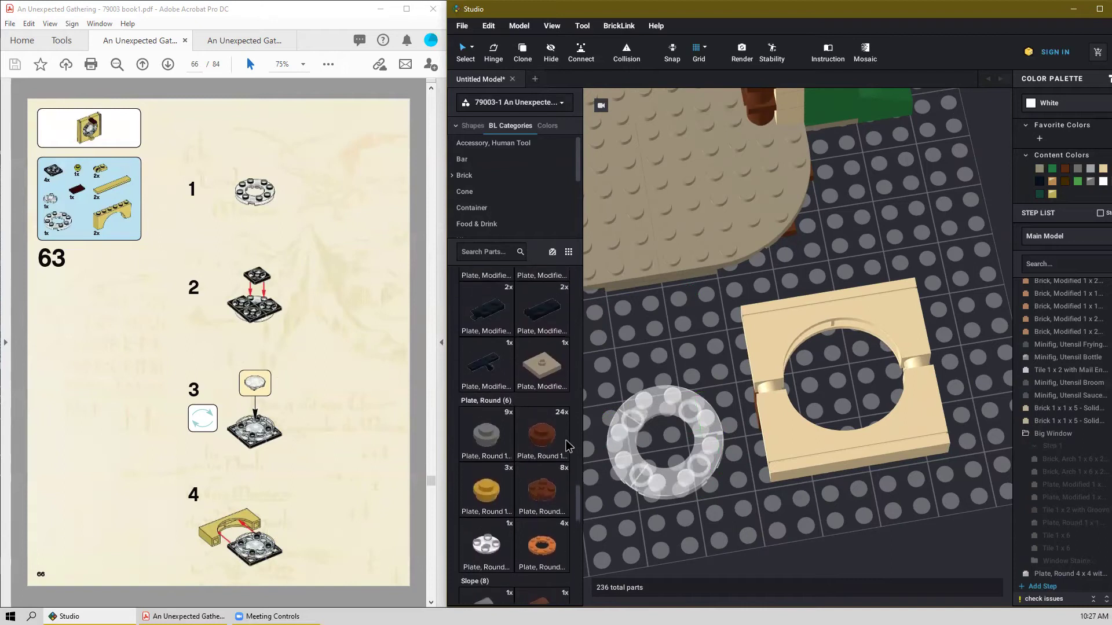
scroll(568, 454, "down", 12)
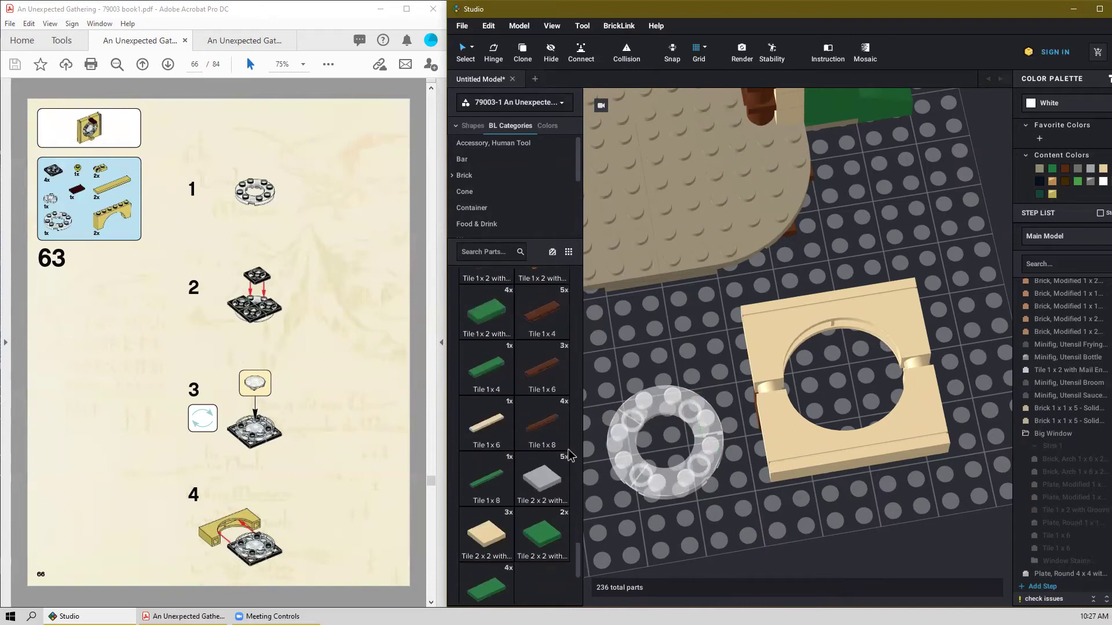
left_click_drag(490, 550, 550, 49)
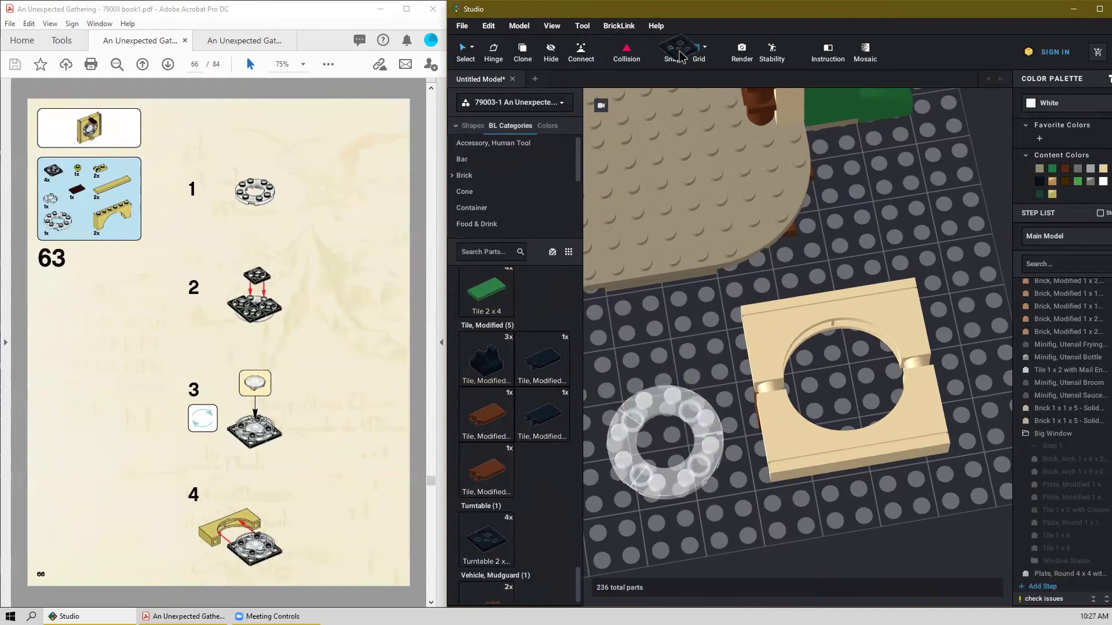
left_click_drag(678, 58, 693, 400)
left_click(699, 408)
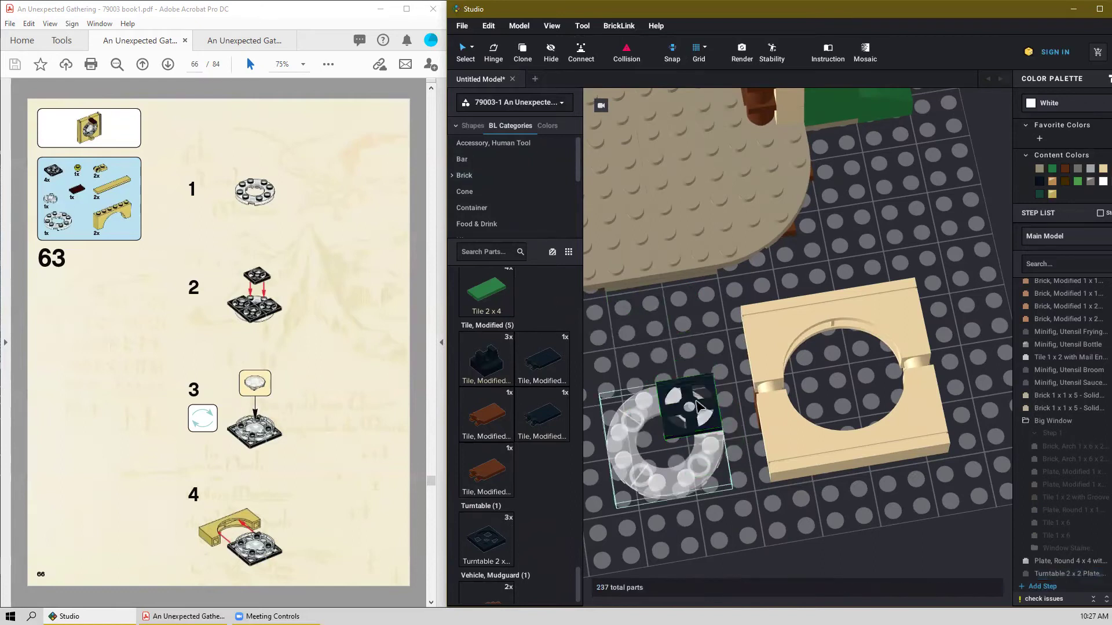
Attach three more black 2 x 2 turntable plates to the remaining quarters of the 4 x 4 round plate.
left_click(633, 412)
left_click(640, 470)
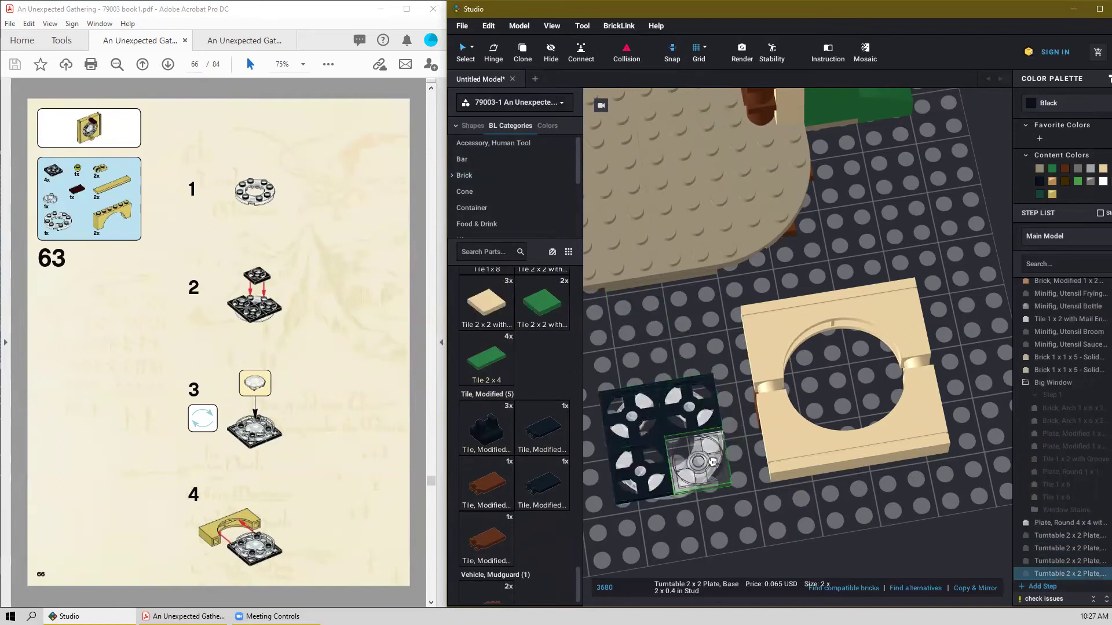
left_click(711, 463)
Add the trans-clear 2 x 2 round plate with rounded bottom at the centre of the 4 x 4 round plate, opposite the turntables.
right_click_drag(719, 514, 720, 402)
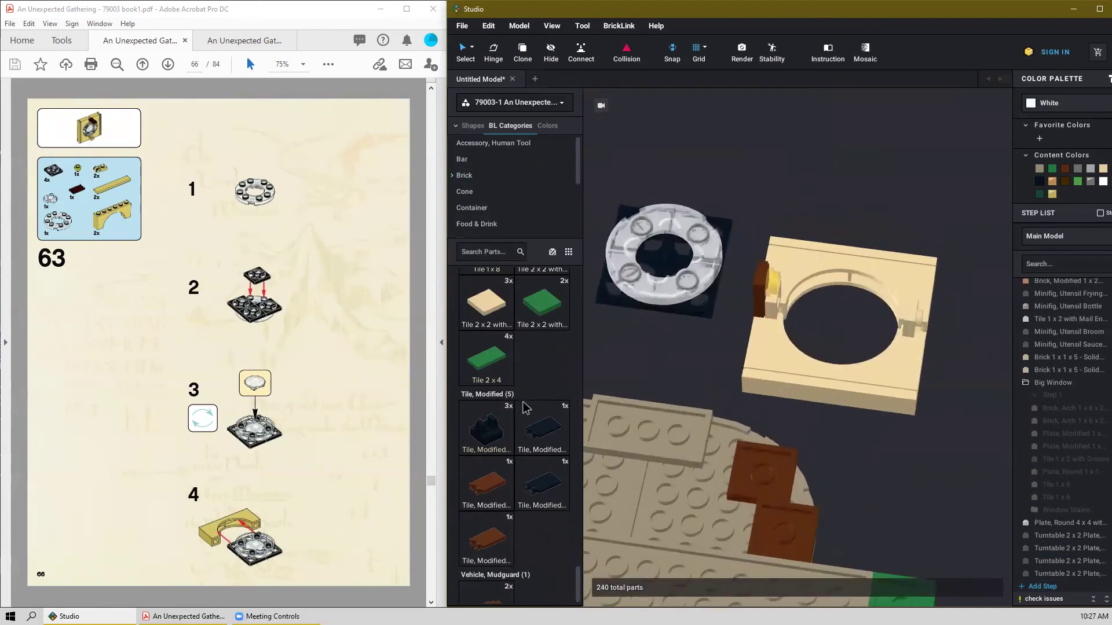
scroll(526, 409, "up", 10)
scroll(543, 431, "up", 4)
left_click_drag(486, 503, 673, 274)
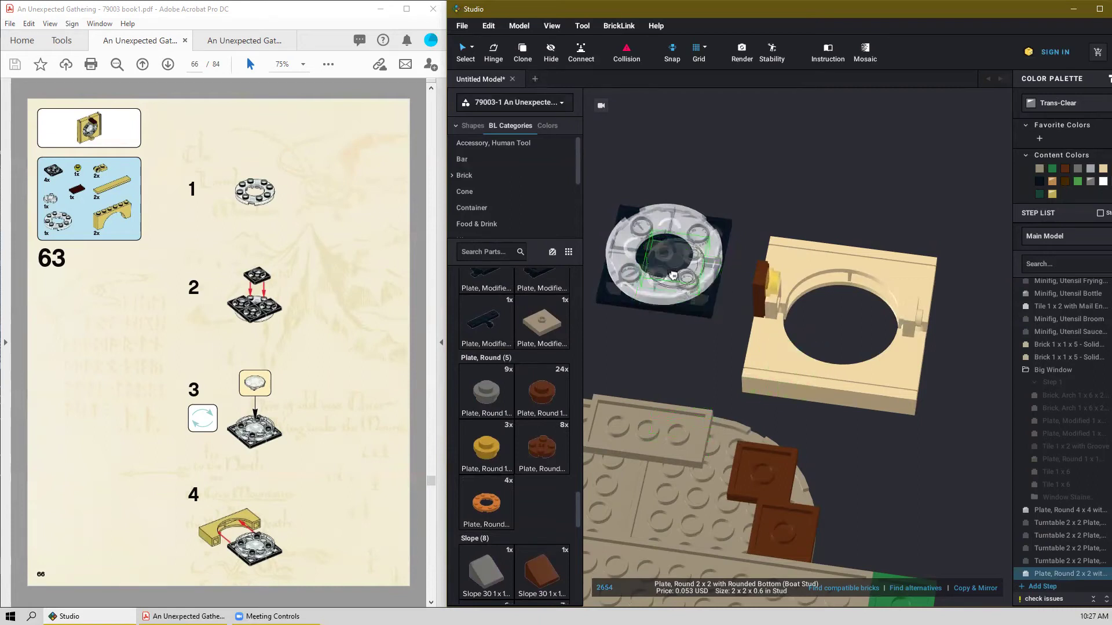
left_click(664, 261)
key("Escape")
Group the six new pane parts into a submodel named Round Window.
mouse_move(699, 362)
right_mouse_down()
mouse_move(706, 367)
mouse_move(688, 359)
right_mouse_up()
left_click_drag(710, 189, 590, 331)
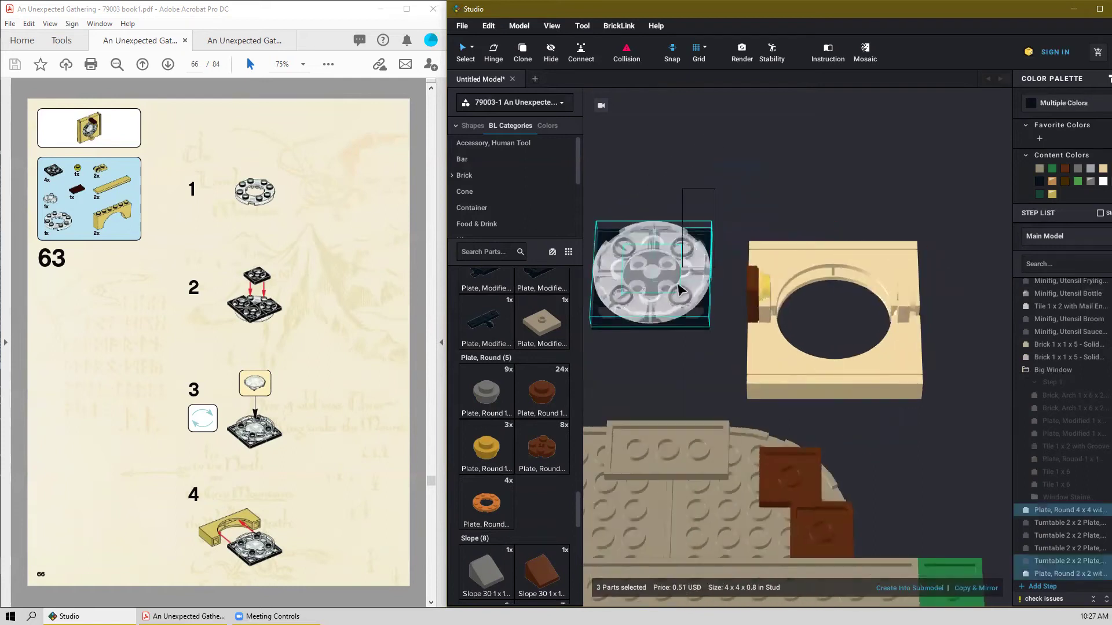
right_click(669, 261)
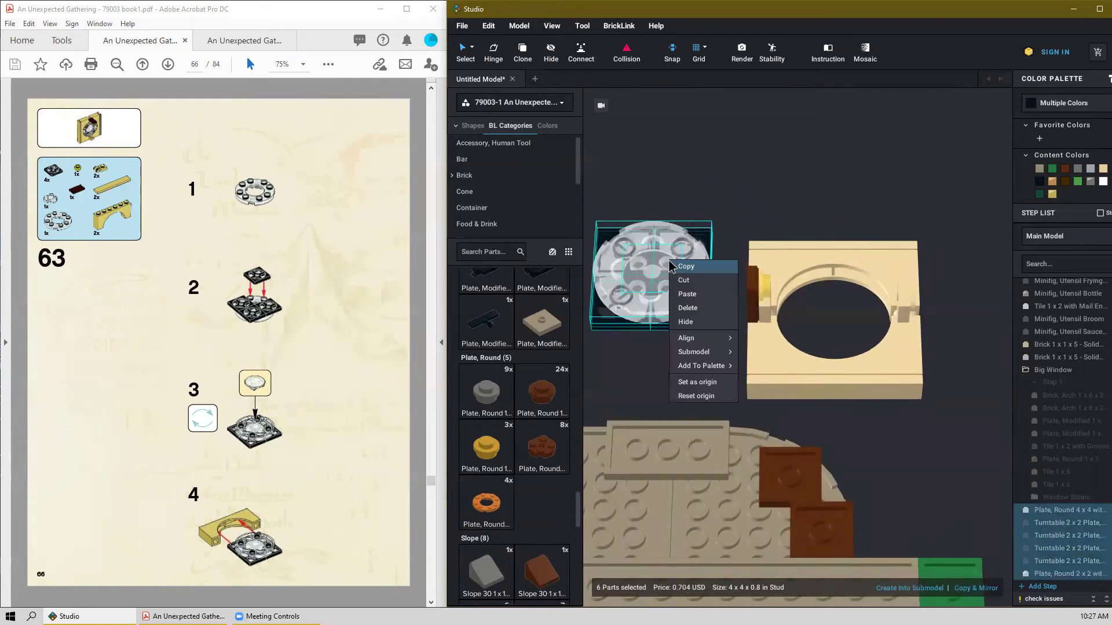
mouse_move(718, 352)
left_click(757, 366)
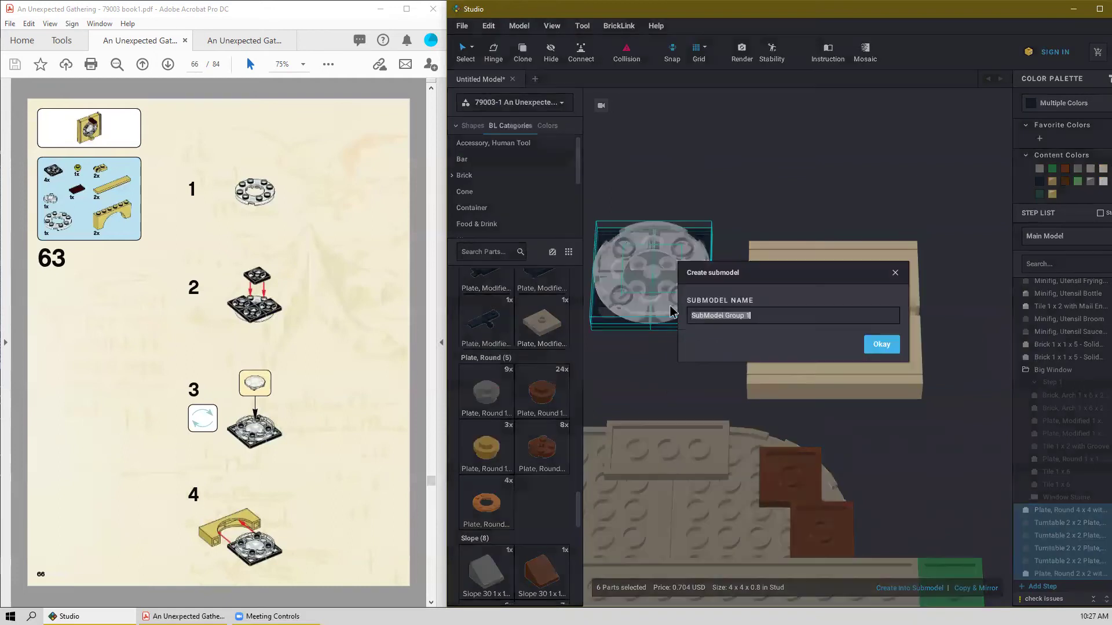
type("Round Window")
key("Return")
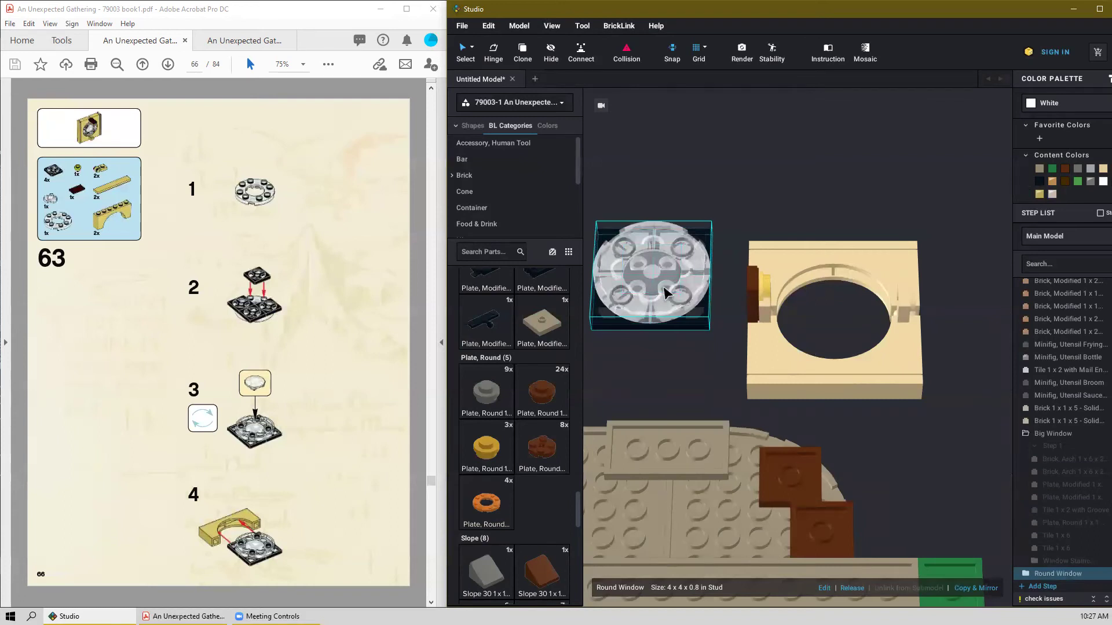
Move the Round Window submodel over the circular opening of the Big Window frame.
left_click_drag(662, 282, 845, 322)
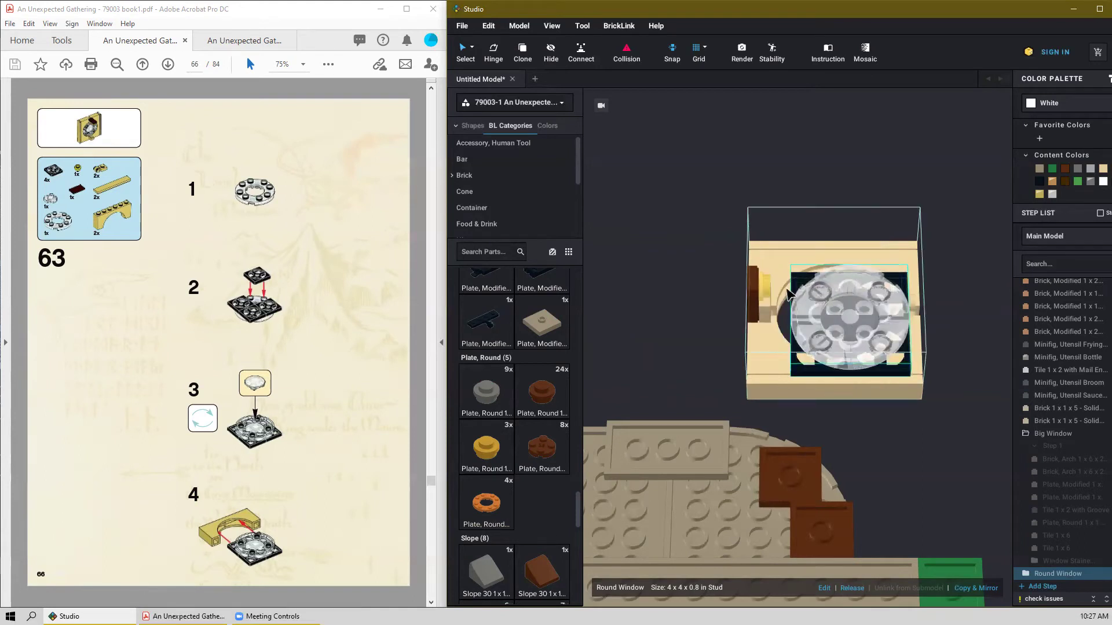
scroll(789, 296, "up", 4)
right_click_drag(793, 300, 814, 279)
left_click_drag(813, 280, 810, 280)
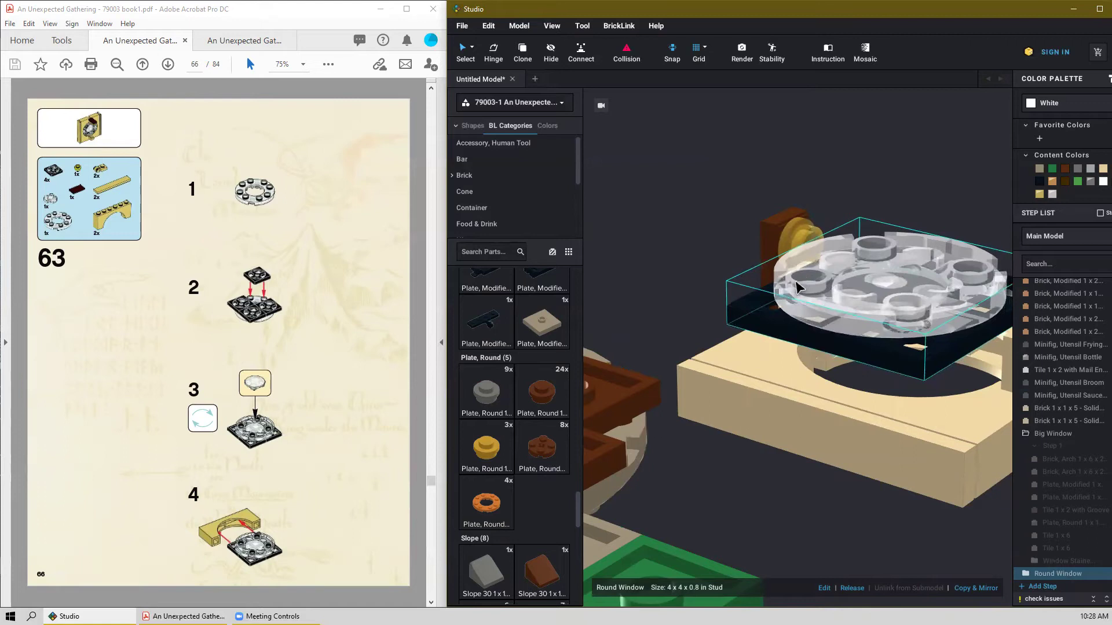
left_click_drag(796, 287, 798, 286)
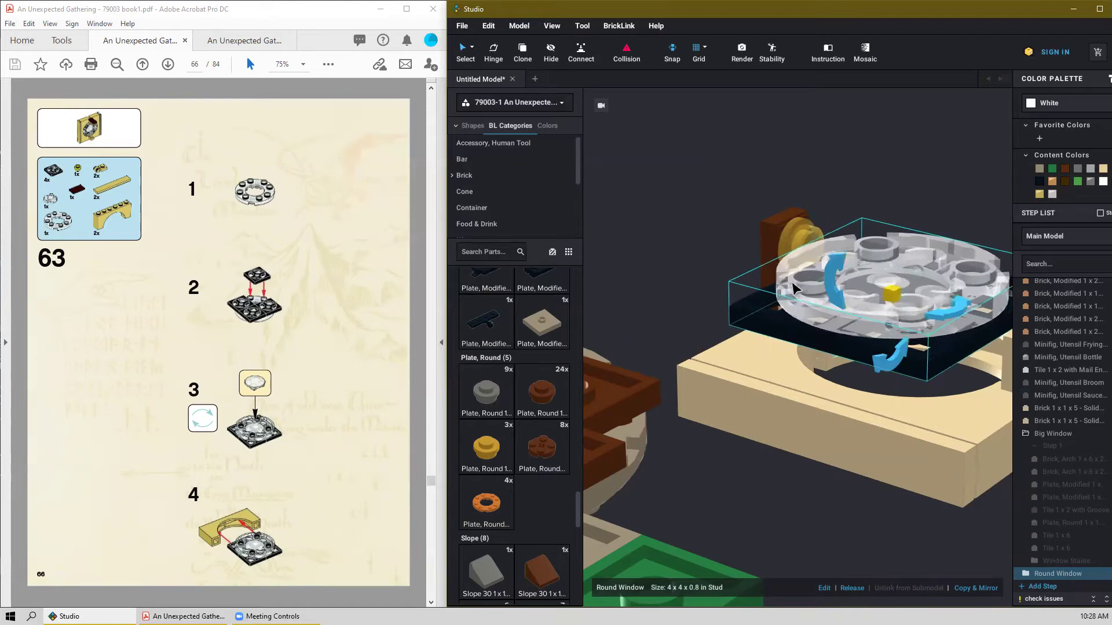
left_click_drag(794, 288, 817, 314)
mouse_move(845, 319)
right_mouse_down()
mouse_move(834, 323)
mouse_move(862, 326)
mouse_move(860, 313)
right_mouse_up()
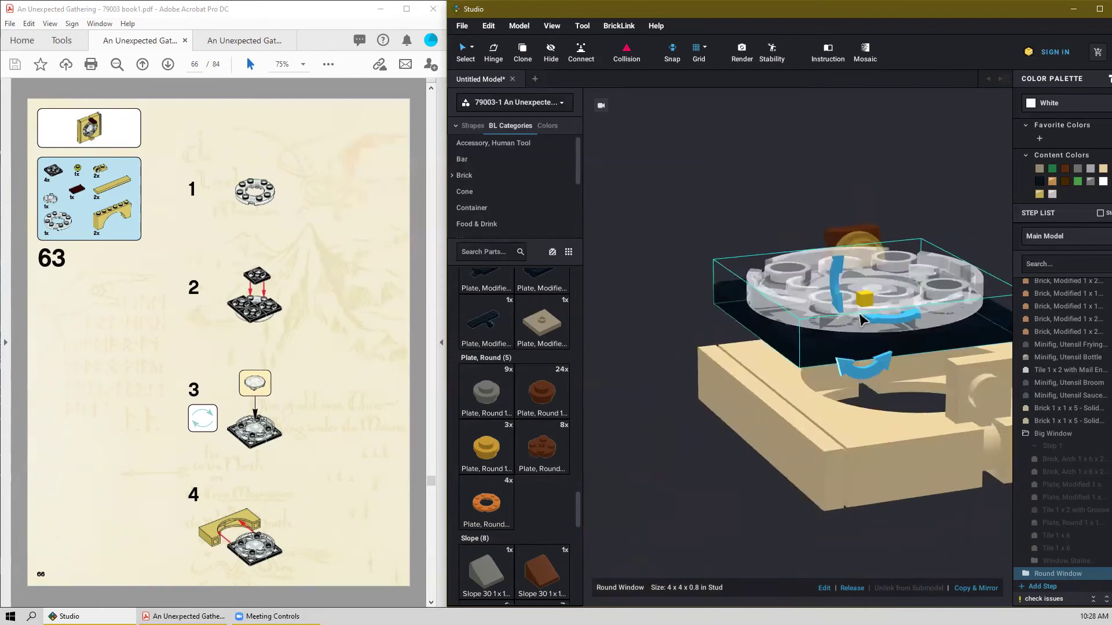
key("w")
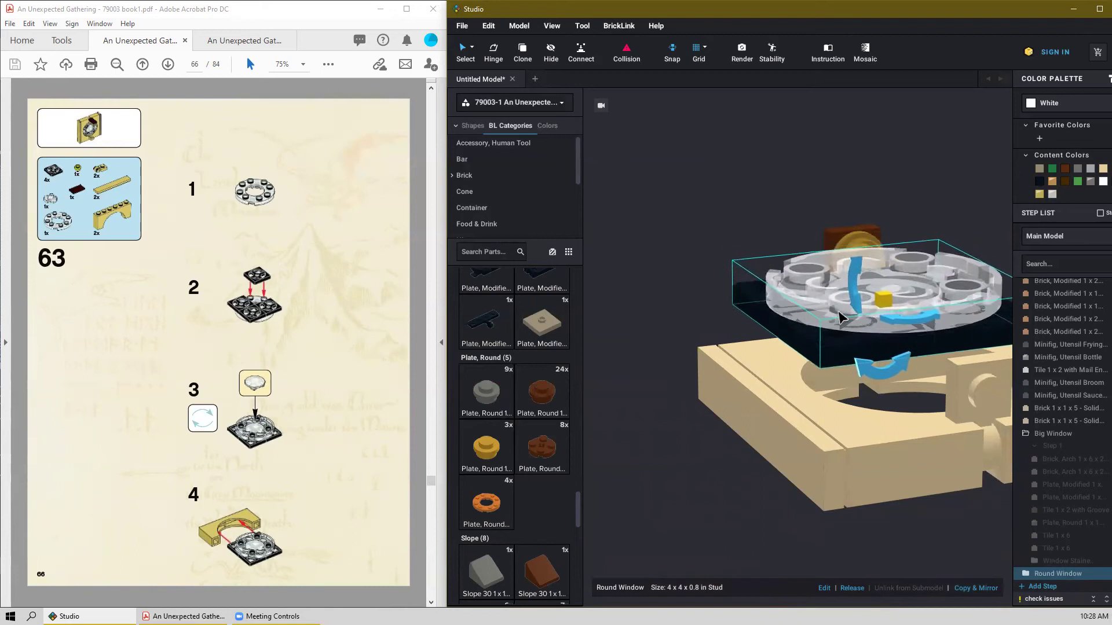
right_click_drag(832, 333, 802, 349)
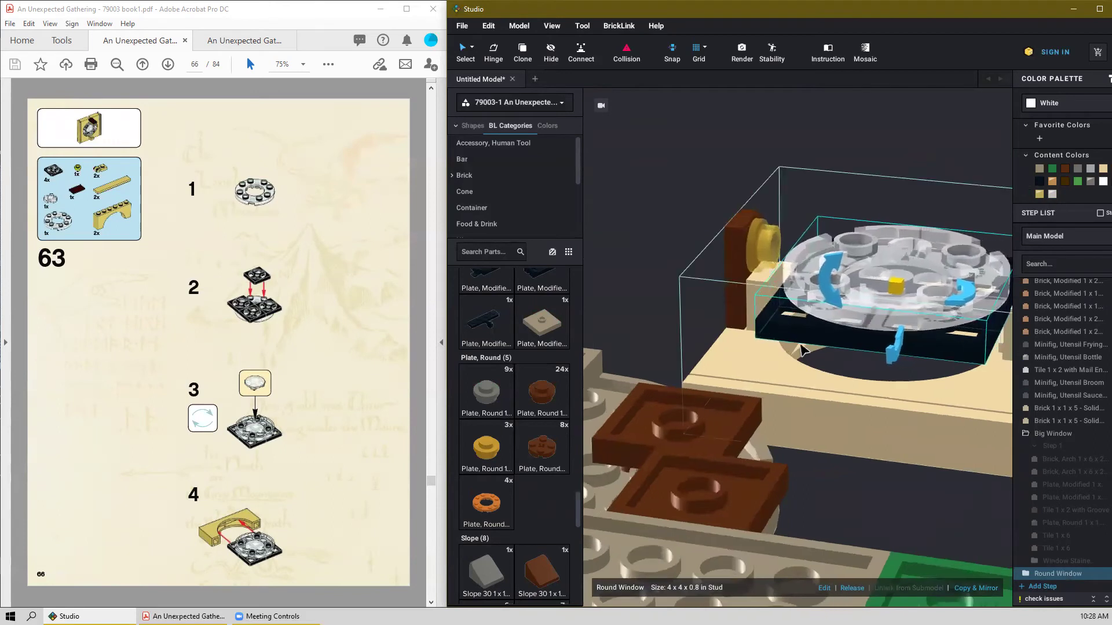
Try to rotate the Round Window submodel and lower it into the circular opening of the Big Window frame.
key("Up")
key("Up")
key("Up")
key("Up")
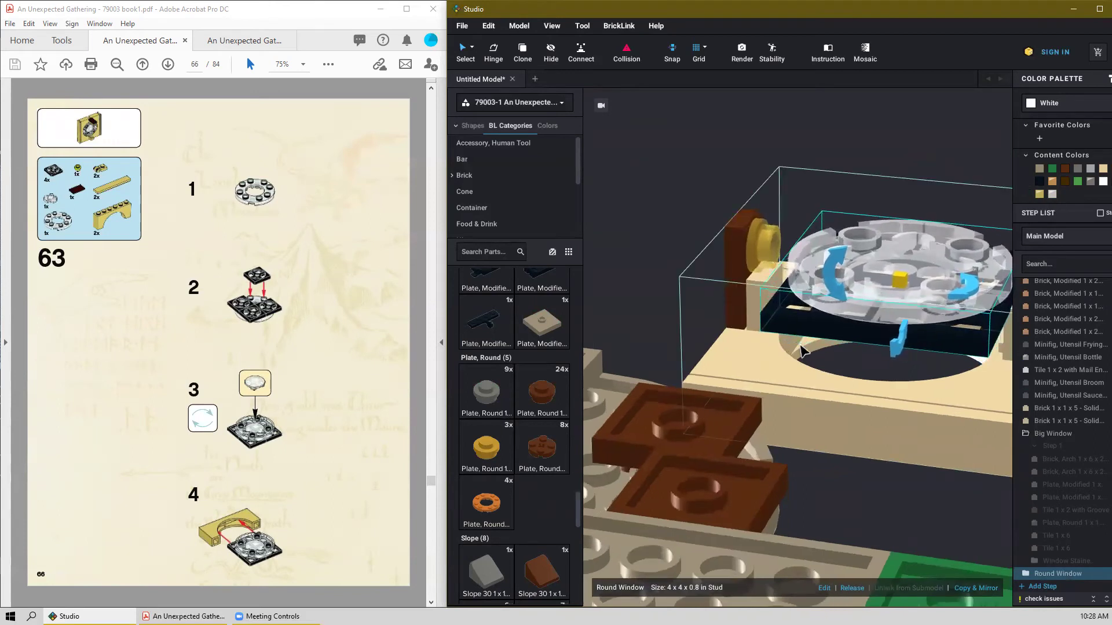
key("Left")
key("Left")
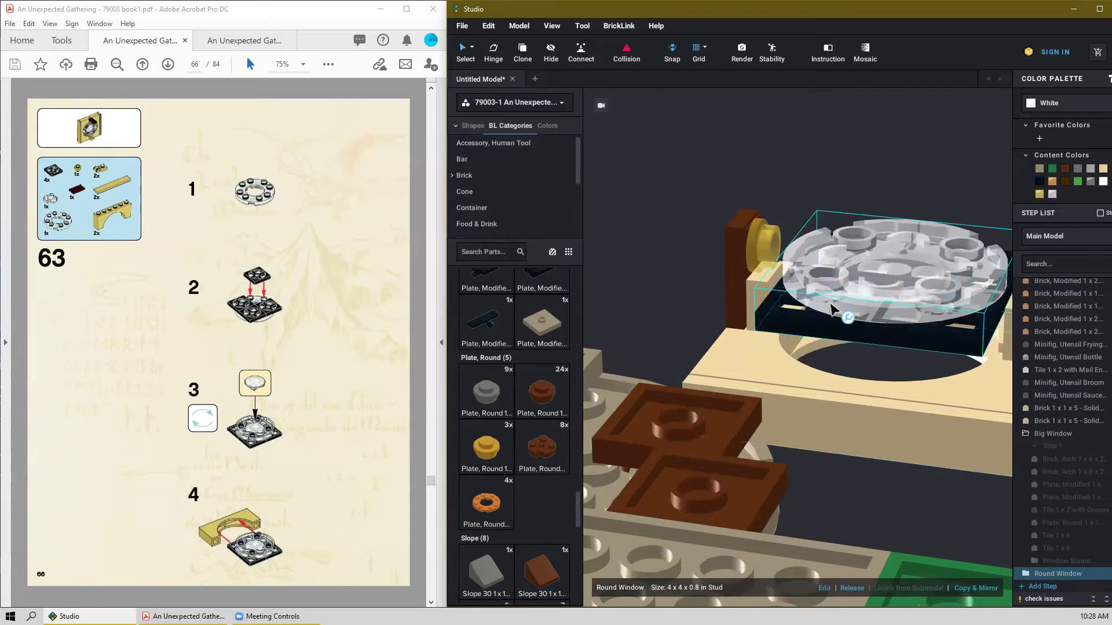
right_click_drag(879, 338, 914, 335)
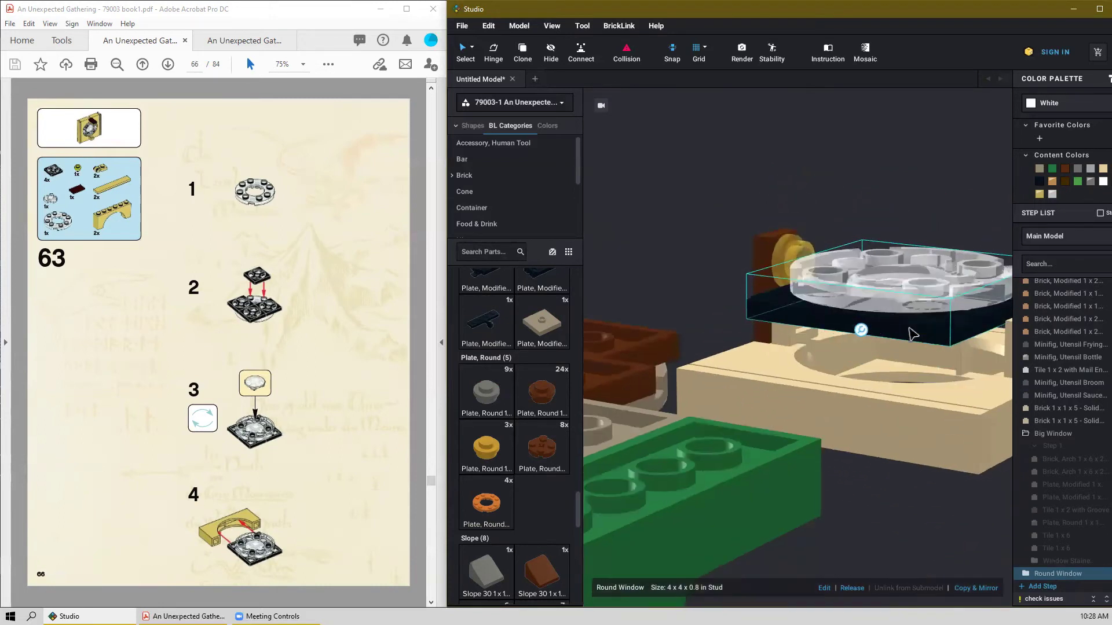
left_click_drag(917, 315, 927, 372)
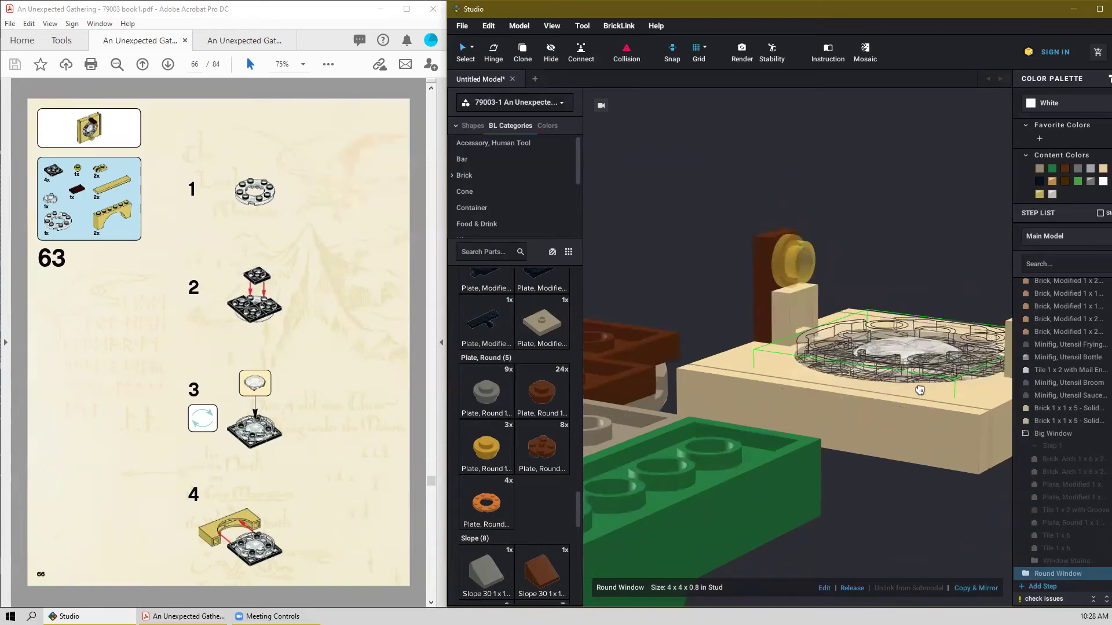
right_click_drag(917, 398, 830, 388)
left_click_drag(829, 388, 802, 407)
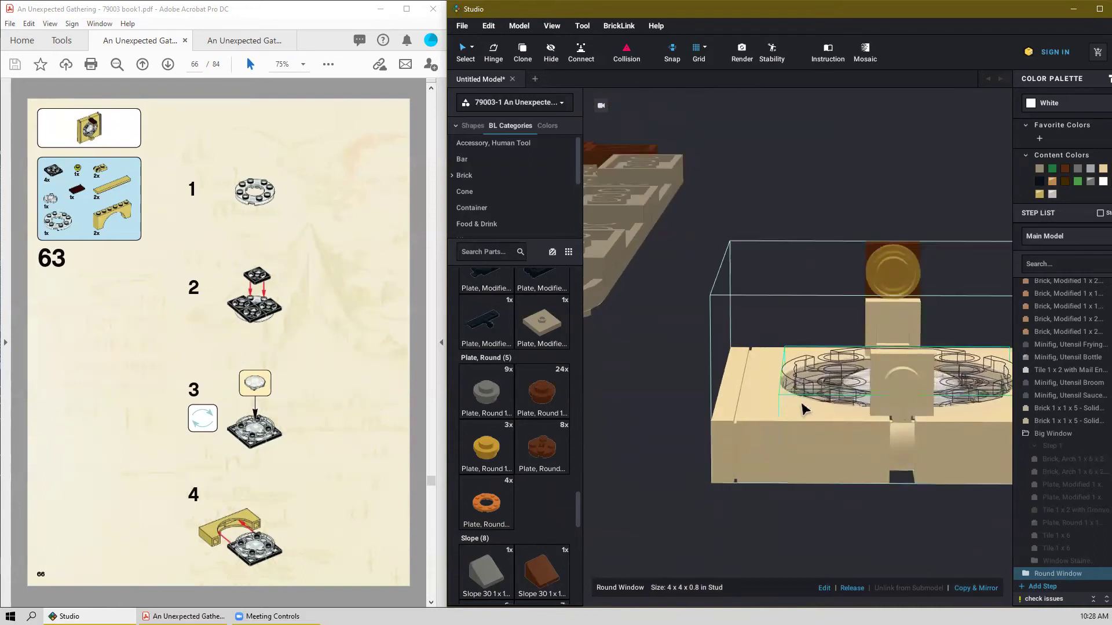
Nudge the Round Window submodel sideways to centre it in the circular opening of Big Window.
right_click_drag(780, 448, 818, 461)
key("d")
key("d")
key("d")
key("d")
key("d")
key("d")
key("d")
key("d")
key("d")
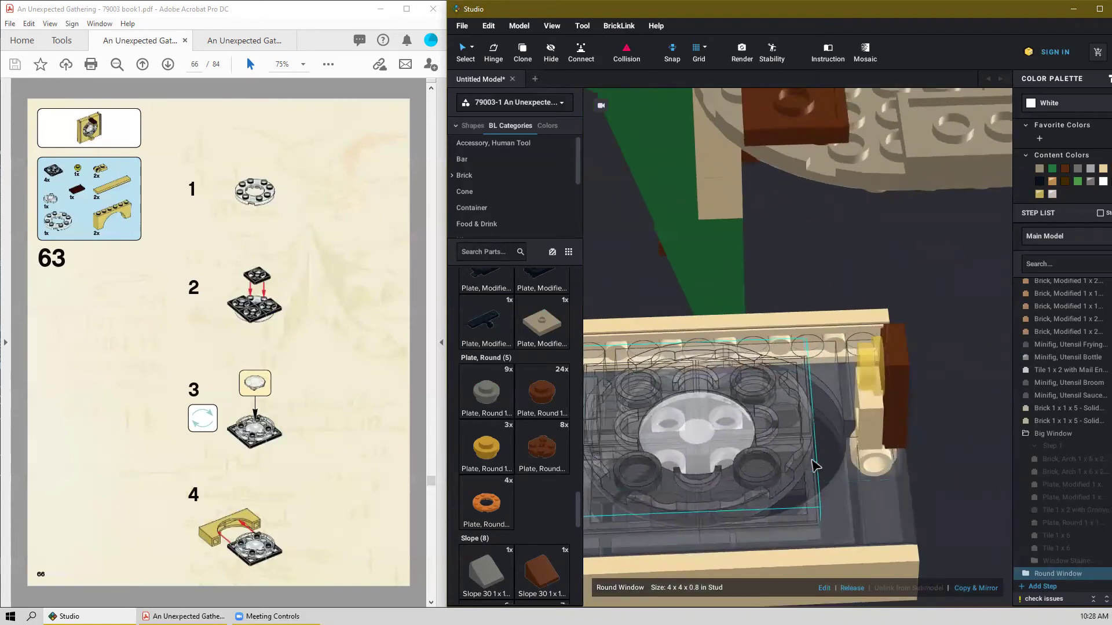
key("d")
key("d")
key("d")
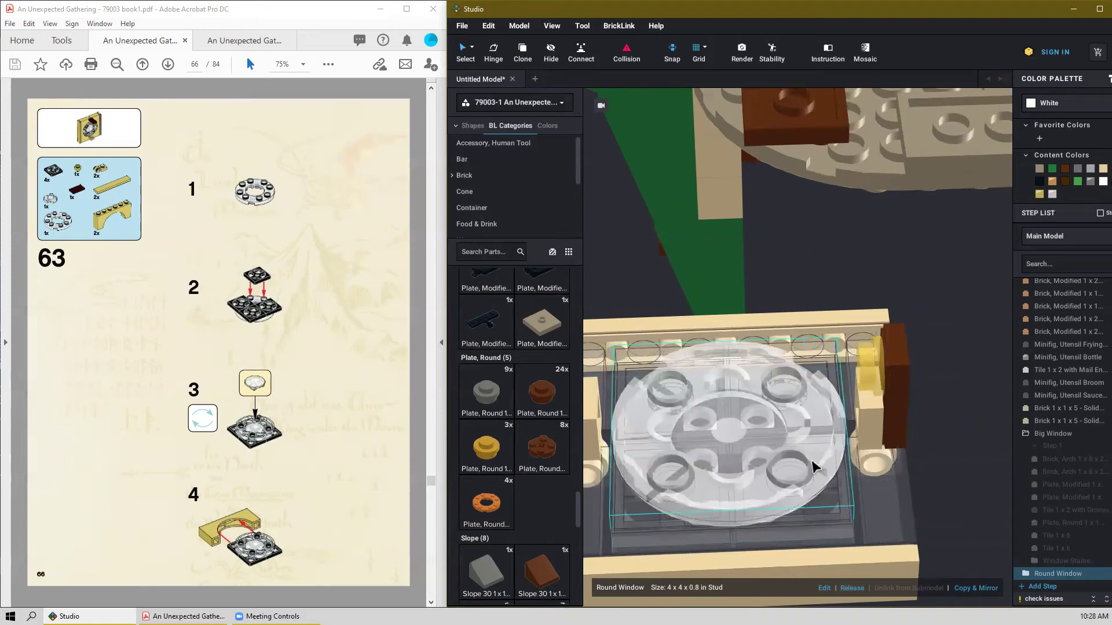
key("d")
key("a")
key("w")
key("a")
key("w")
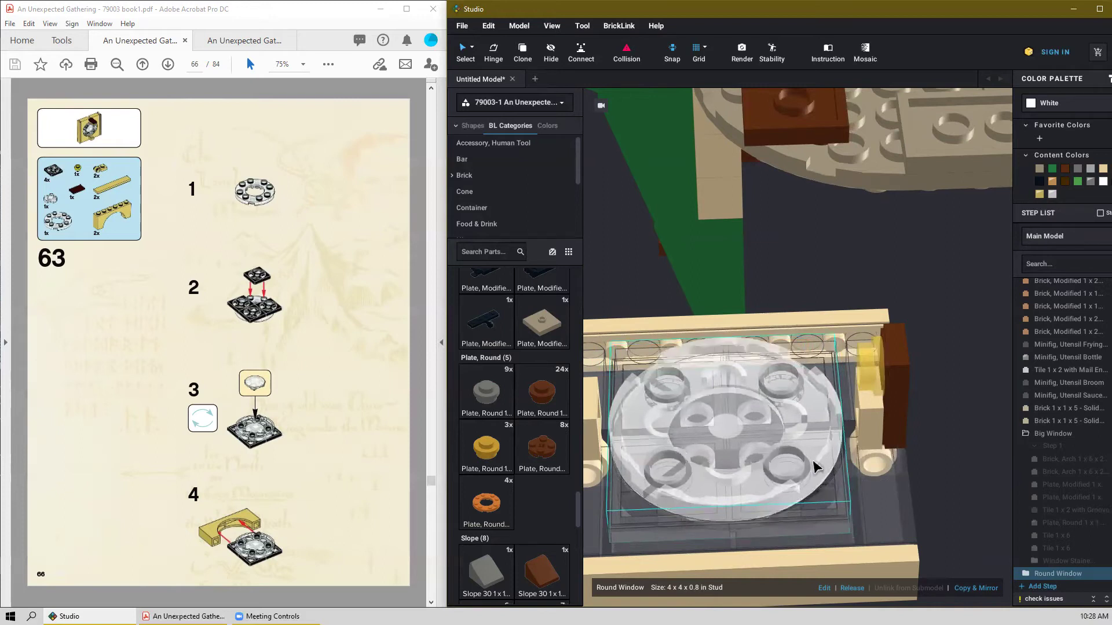
key("Down")
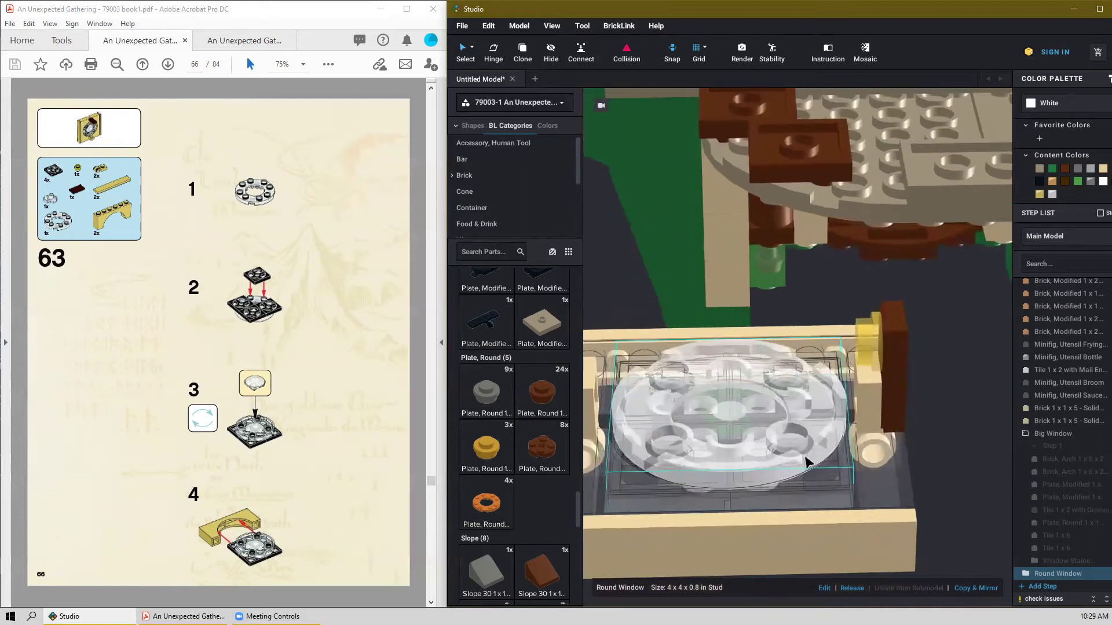
mouse_move(802, 455)
right_mouse_down()
mouse_move(857, 445)
mouse_move(822, 449)
right_mouse_up()
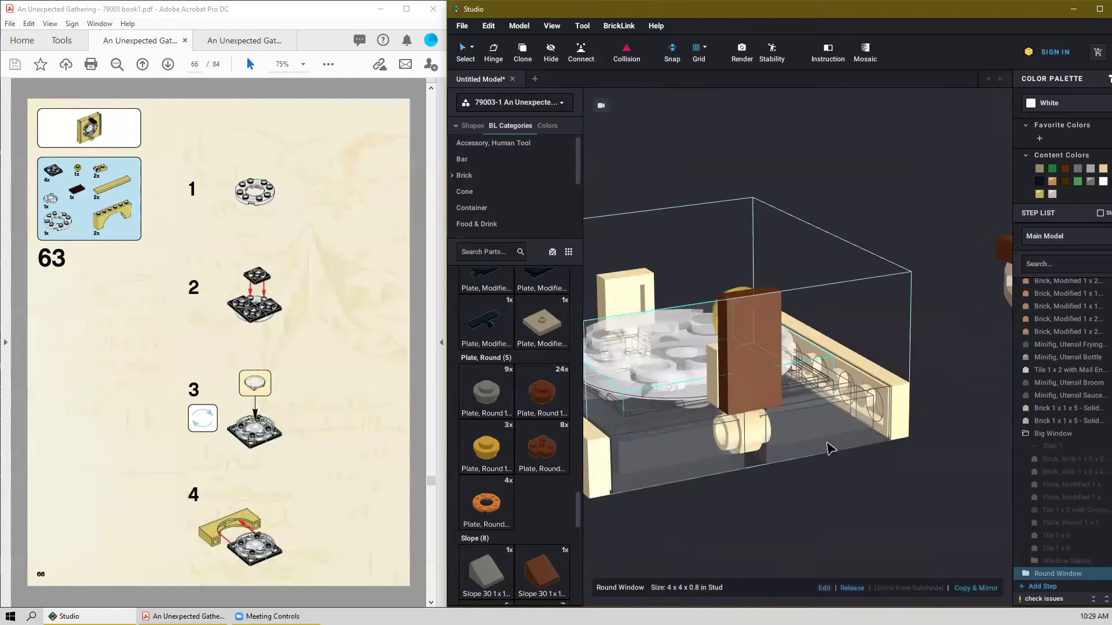
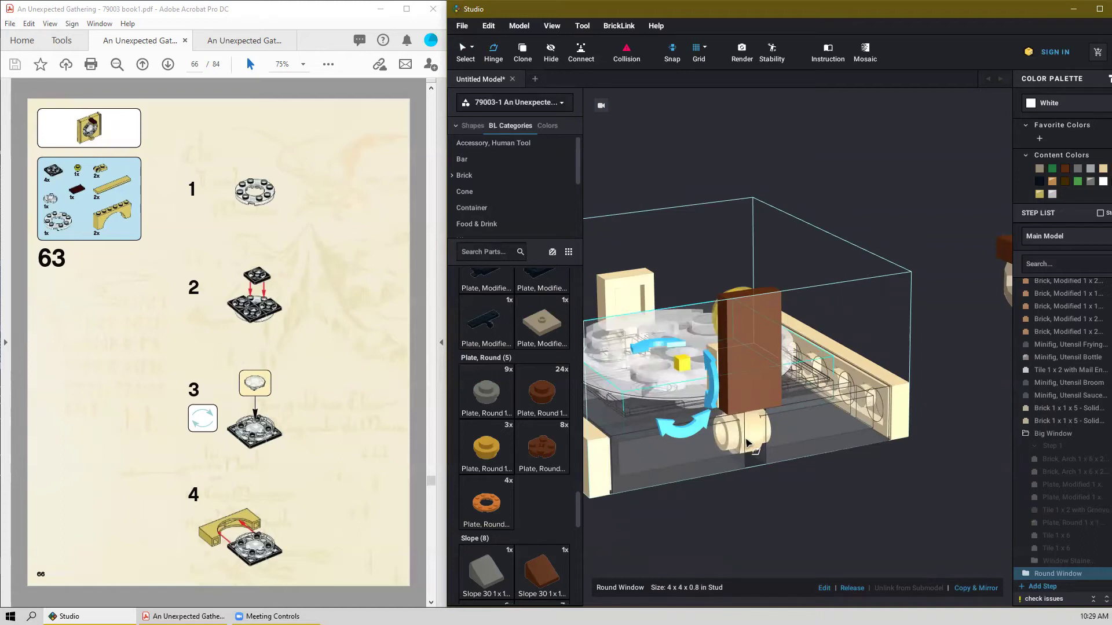
Try rotating the Round Window submodel upright inside the Big Window frame with the Hinge tool and rotation steps.
key("1")
key("2")
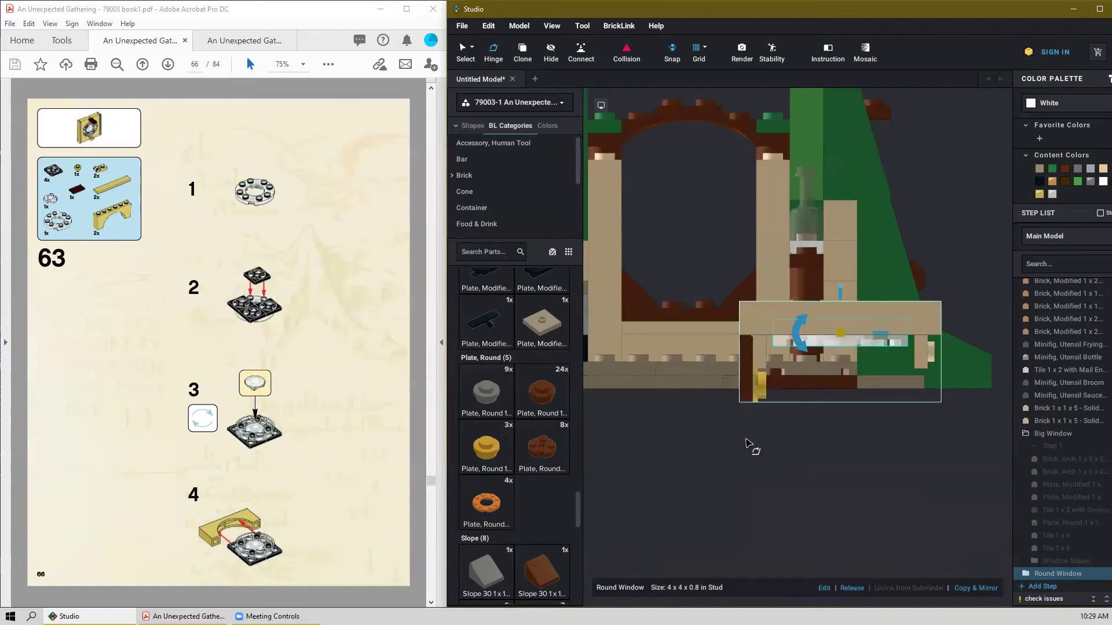
key("3")
key("2")
key("4")
left_click(601, 108)
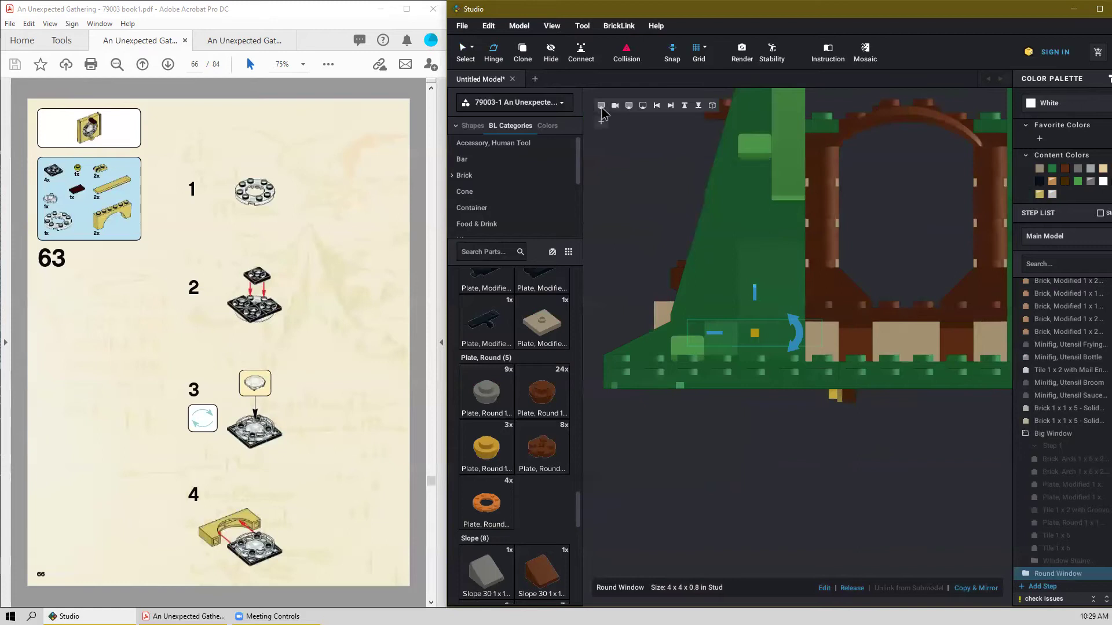
left_click(614, 107)
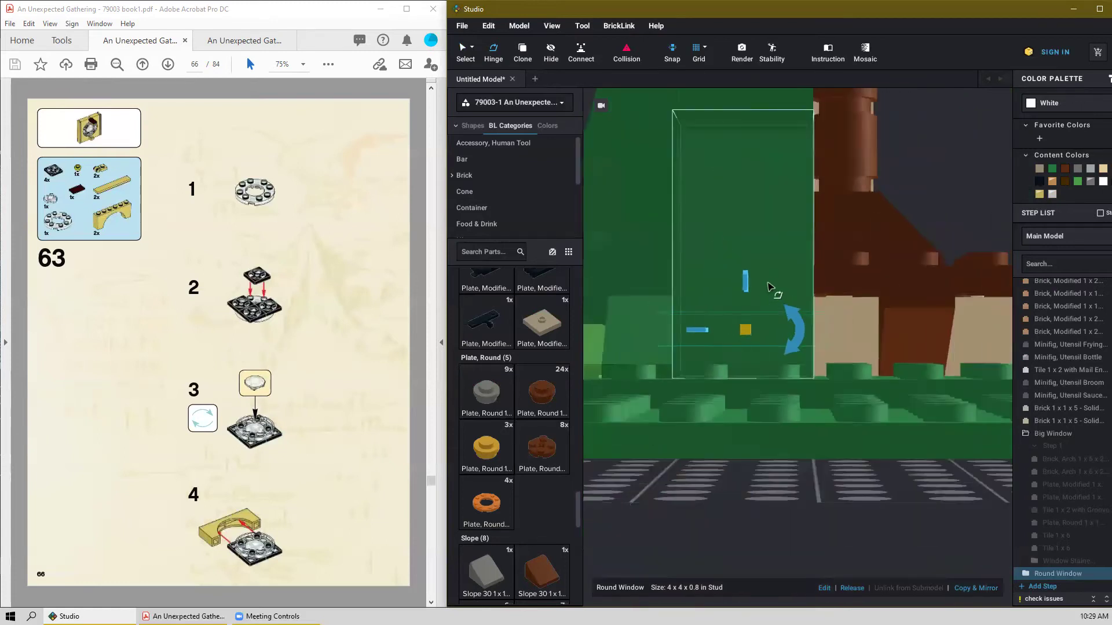
scroll(770, 347, "up", 5)
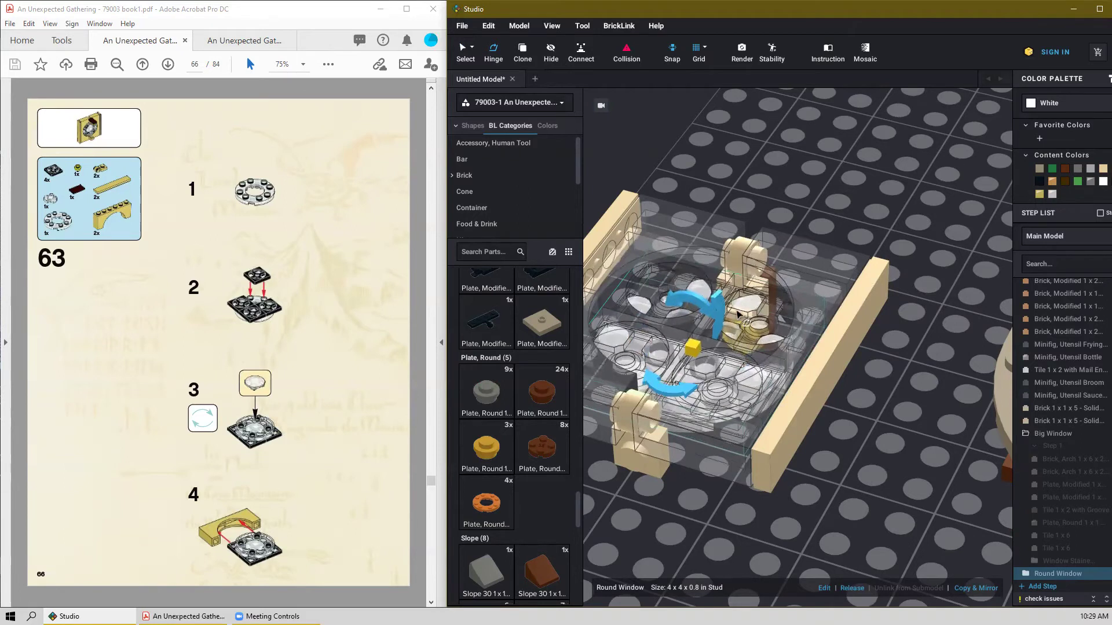
right_click_drag(813, 330, 818, 384)
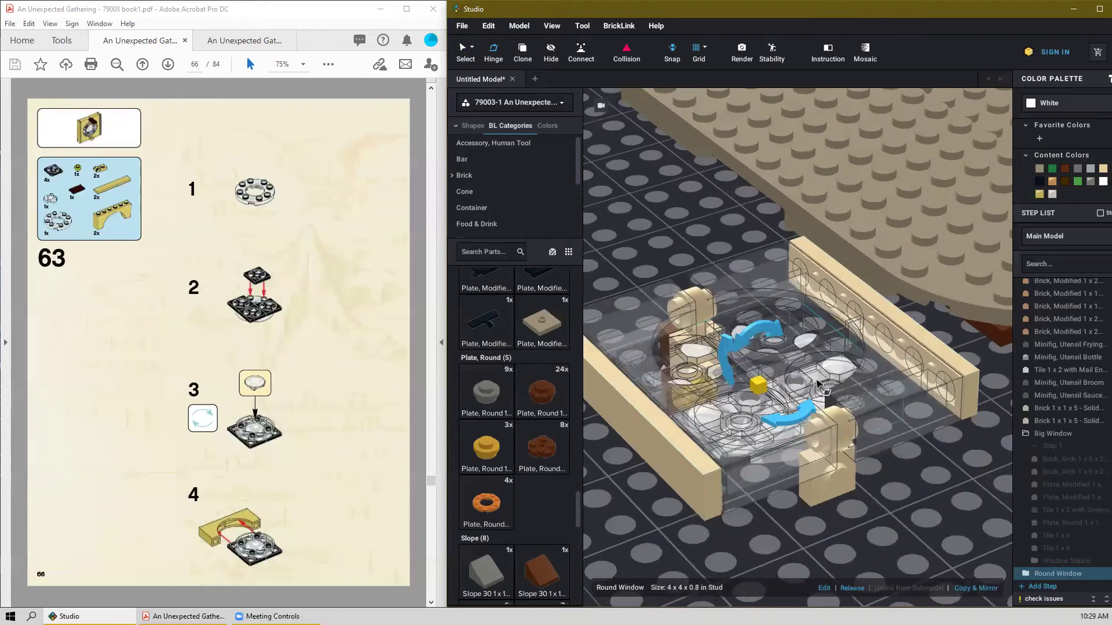
left_click_drag(775, 338, 785, 316)
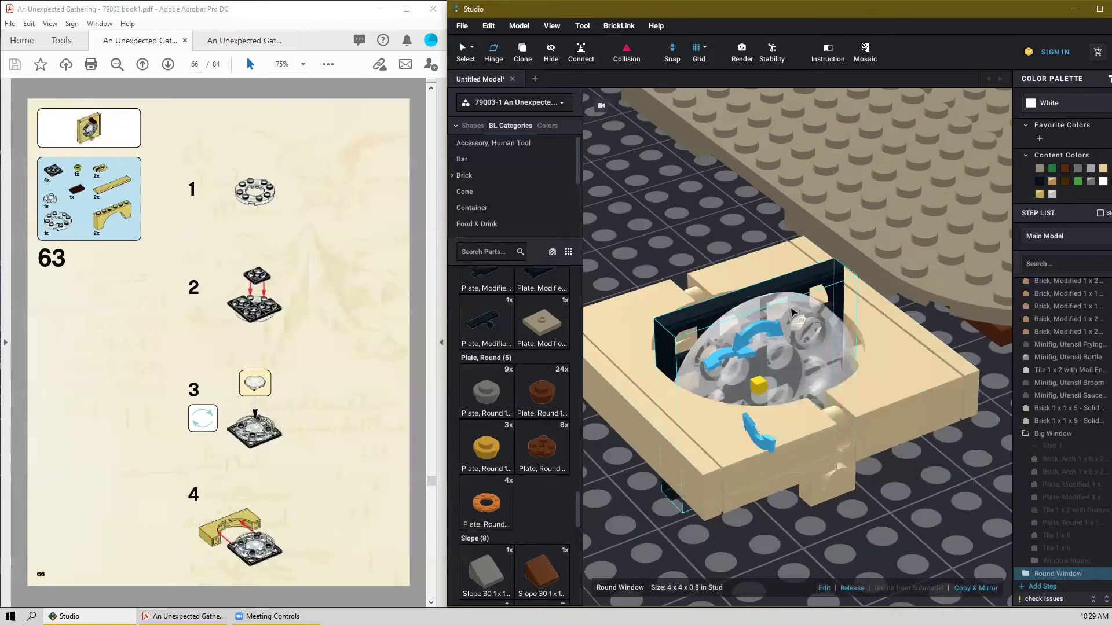
key("Up")
key("Up")
key("Up")
key("Up")
key("Escape")
right_click_drag(829, 342, 876, 331)
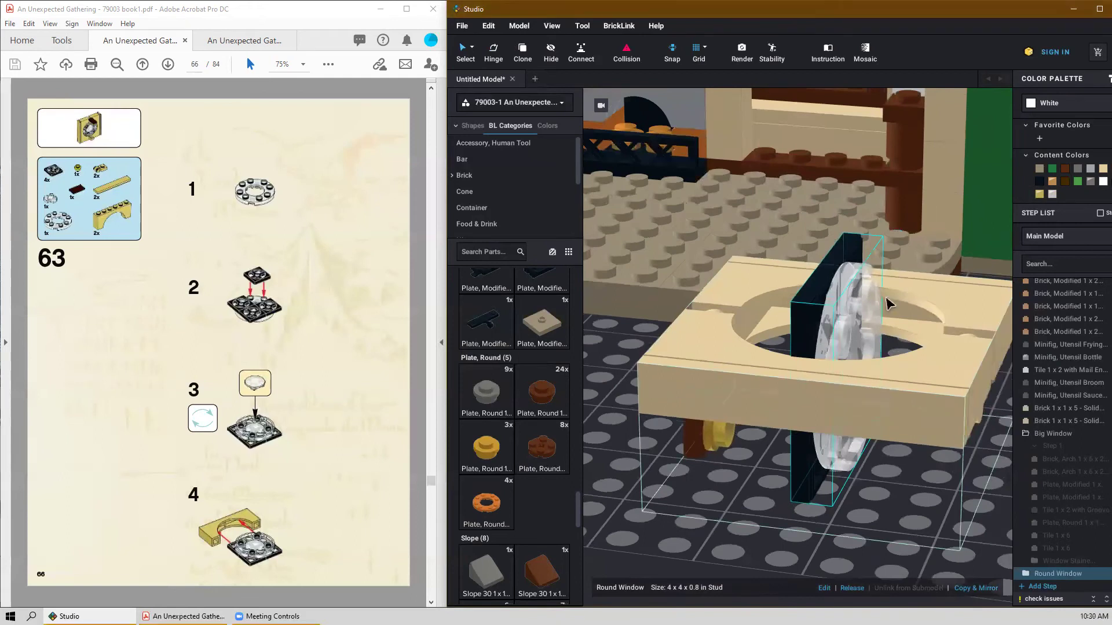
Rotate the Round Window submodel flat with its black plates facing up and move it out of the Big Window frame.
key("Right")
key("Up")
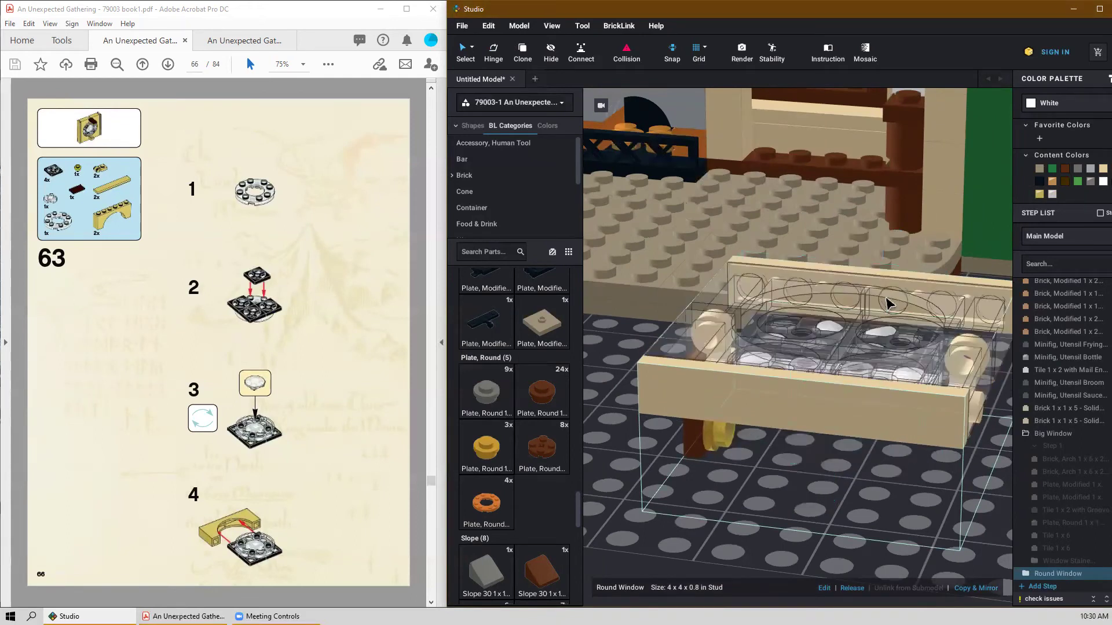
key("Up")
key("Up")
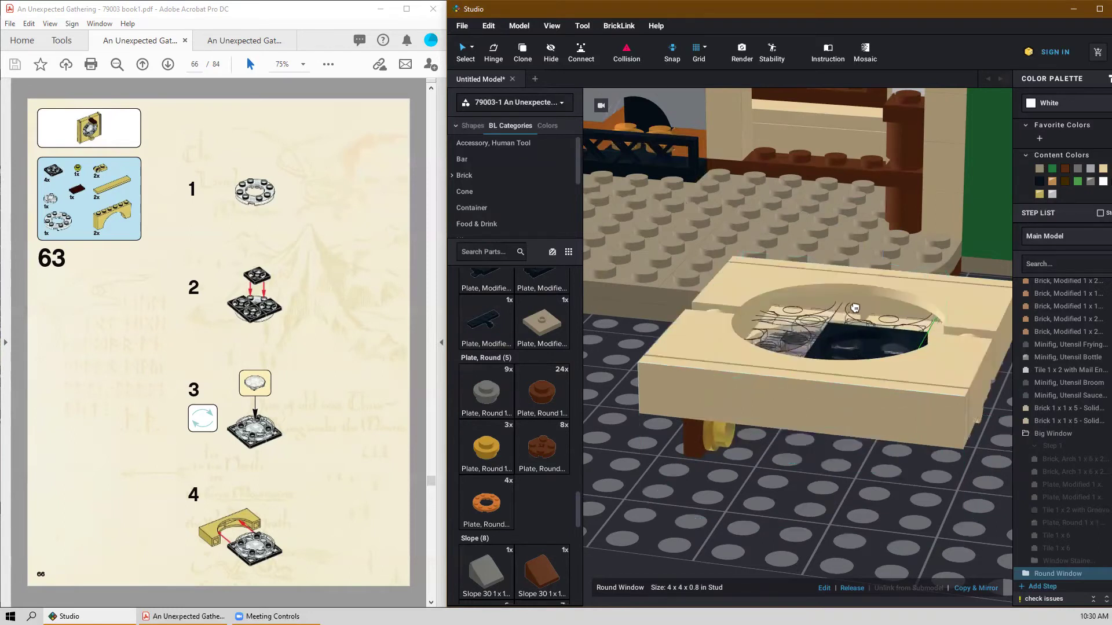
left_click_drag(871, 325, 861, 302)
right_click_drag(862, 302, 805, 313)
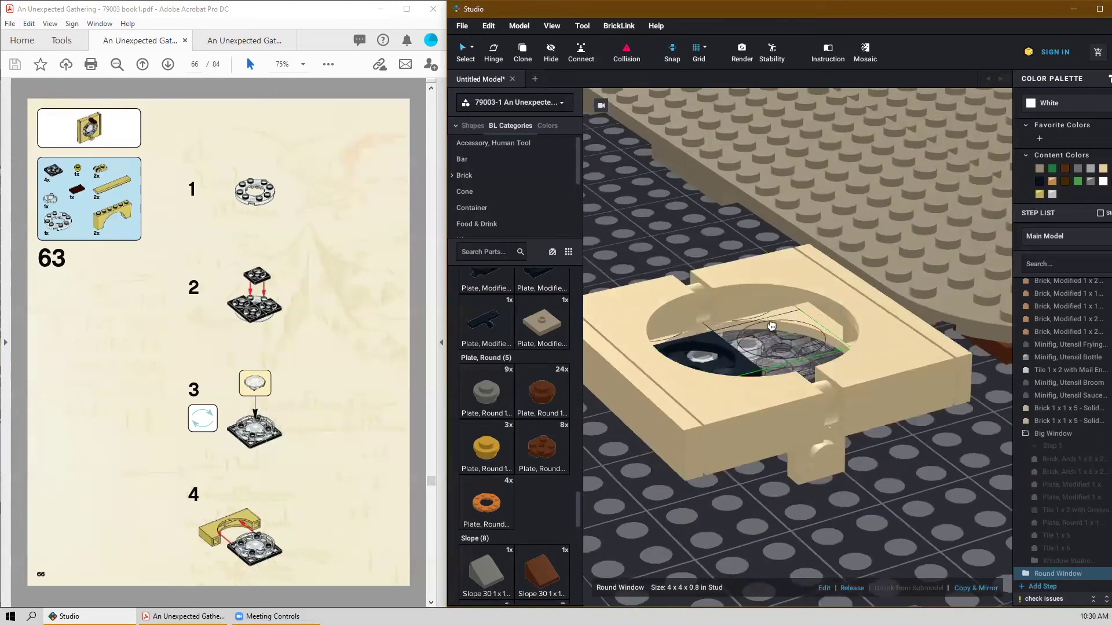
left_click_drag(805, 313, 688, 234)
Select the Big Window submodel and rotate it upright to match the house wall.
scroll(752, 368, "down", 3)
right_click_drag(752, 369, 823, 355)
scroll(874, 385, "down", 1)
left_click(855, 371)
key("Up")
key("Right")
Try to fit the Big Window submodel between the two tan pillars beside the fireplace.
left_click_drag(802, 389, 642, 184)
right_click_drag(642, 184, 801, 313)
mouse_move(802, 313)
left_mouse_down()
mouse_move(768, 312)
mouse_move(799, 367)
mouse_move(810, 297)
left_mouse_up()
right_click_drag(809, 297, 838, 302)
left_click_drag(838, 302, 841, 266)
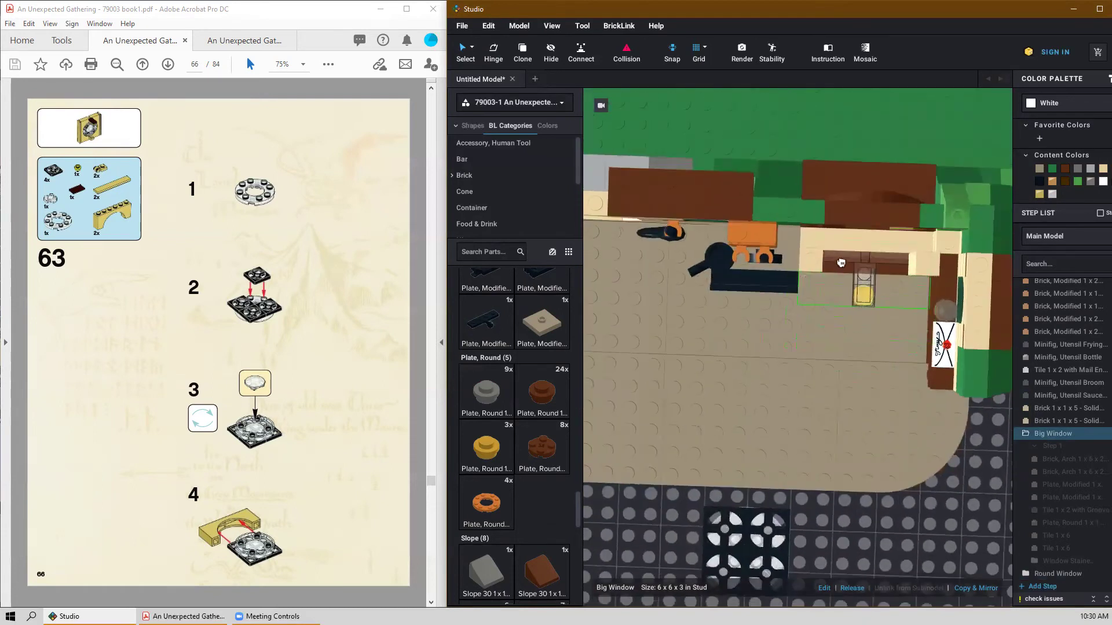
mouse_move(840, 259)
right_mouse_down()
mouse_move(846, 227)
mouse_move(850, 268)
right_mouse_up()
left_click_drag(851, 268, 803, 399)
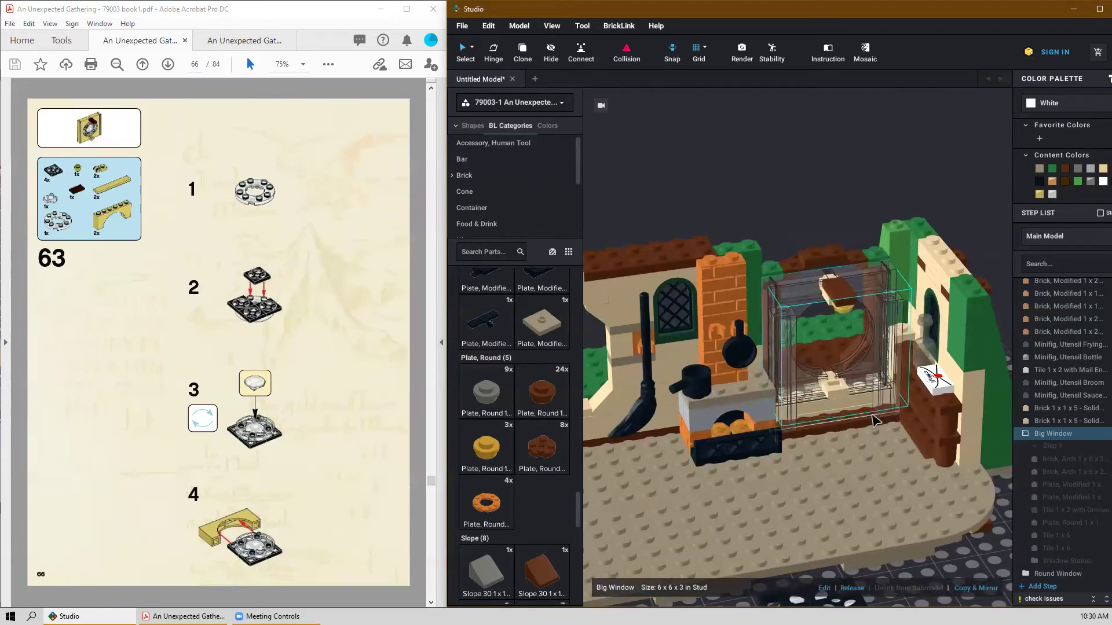
scroll(874, 421, "up", 10)
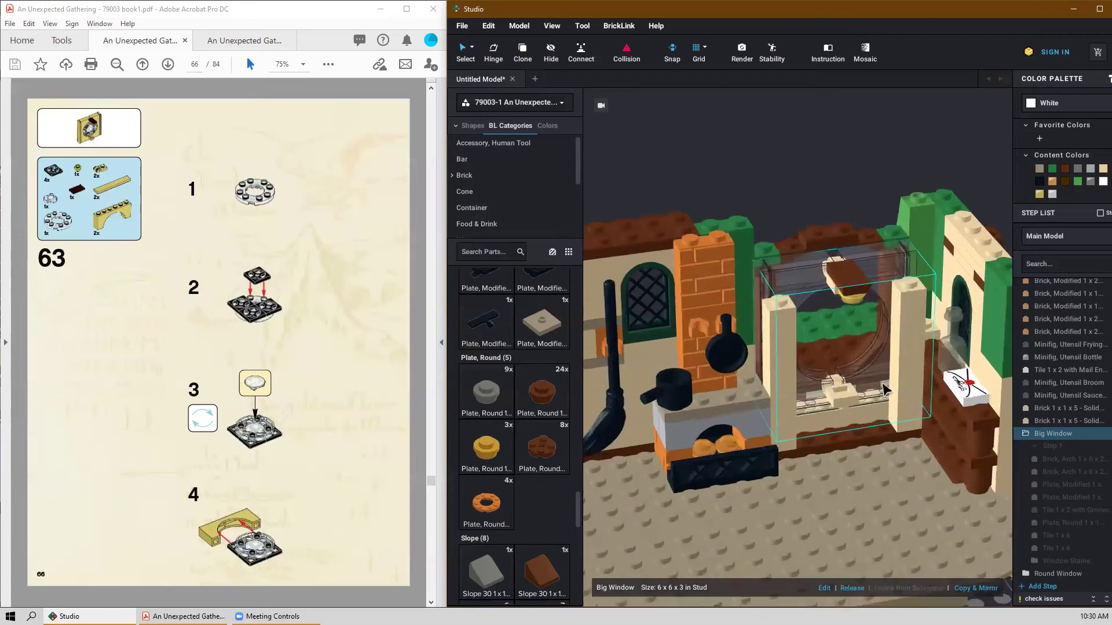
right_click_drag(897, 378, 872, 386)
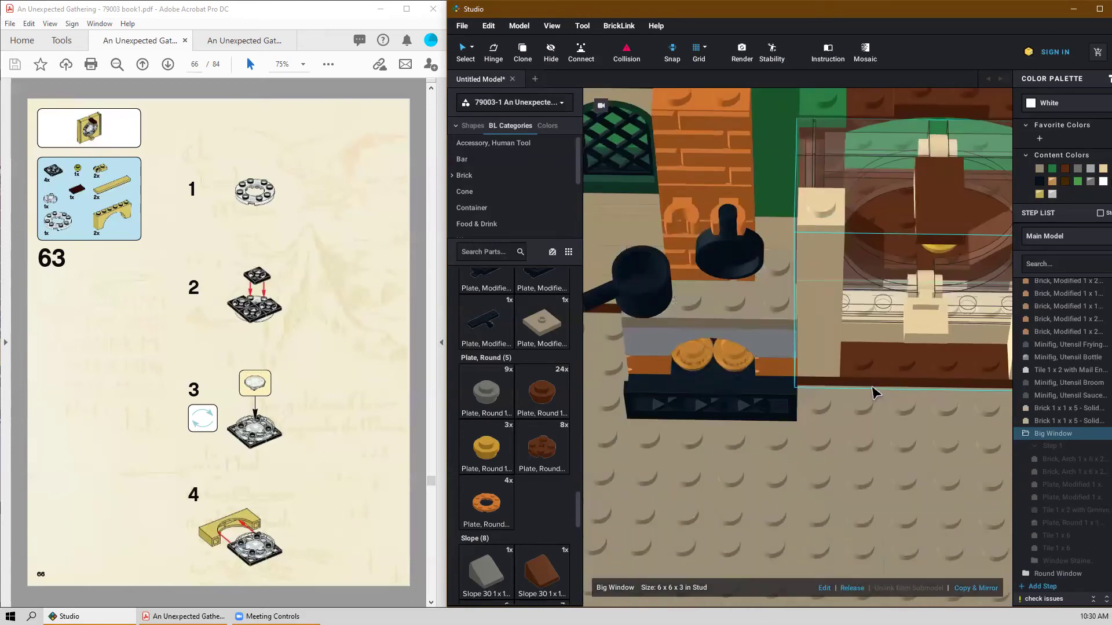
right_click_drag(873, 386, 829, 268)
Move the Big Window submodel back out from between the tan pillars, above and behind the wall.
left_click_drag(841, 219, 799, 184)
right_click_drag(799, 184, 826, 195)
scroll(826, 195, "down", 4)
left_click_drag(826, 195, 691, 297)
mouse_move(690, 297)
right_mouse_down()
mouse_move(728, 292)
mouse_move(686, 311)
mouse_move(682, 289)
right_mouse_up()
left_click_drag(682, 290, 728, 238)
right_click_drag(728, 237, 725, 194)
left_click_drag(725, 194, 751, 155)
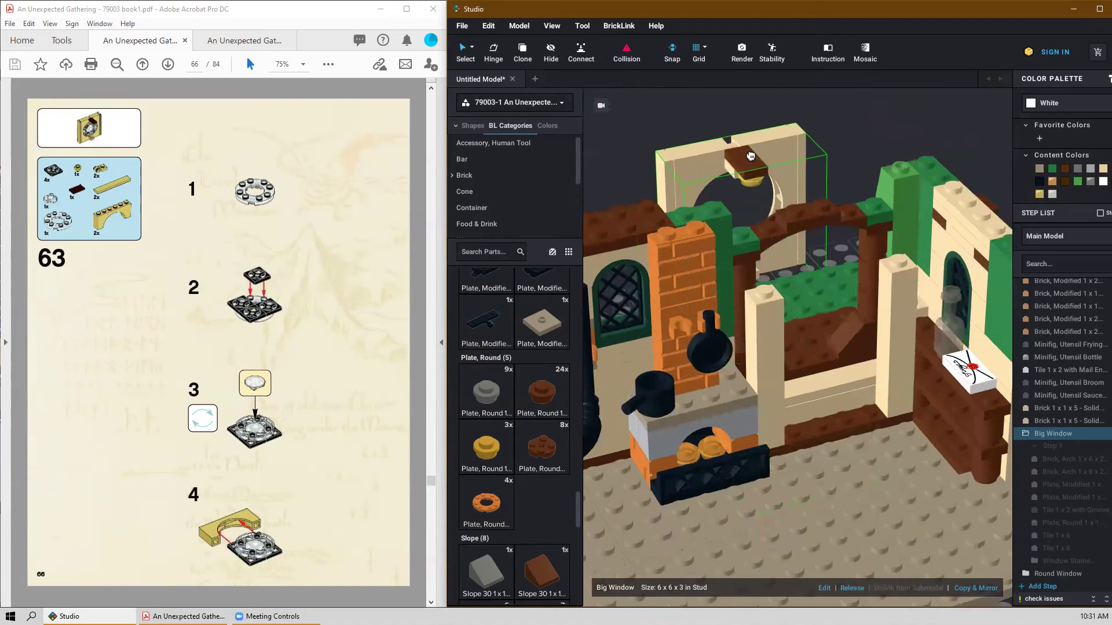
Delete the tan 1 x 6 tile on the low wall between the two tan pillars beside the fireplace.
scroll(750, 124, "down", 4)
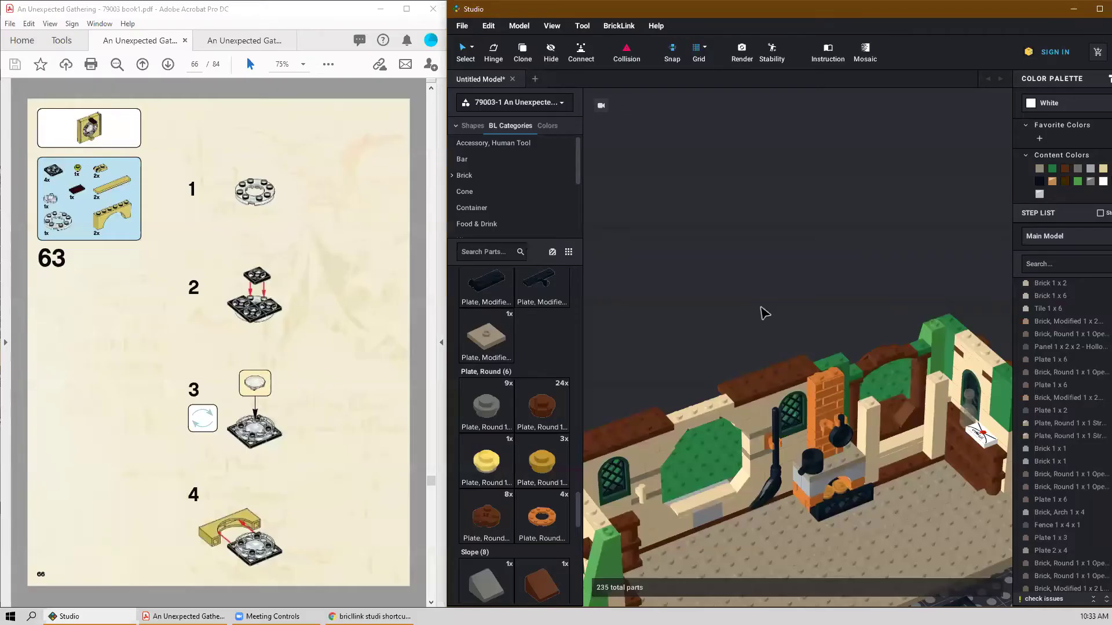
middle_click_drag(856, 301, 721, 227)
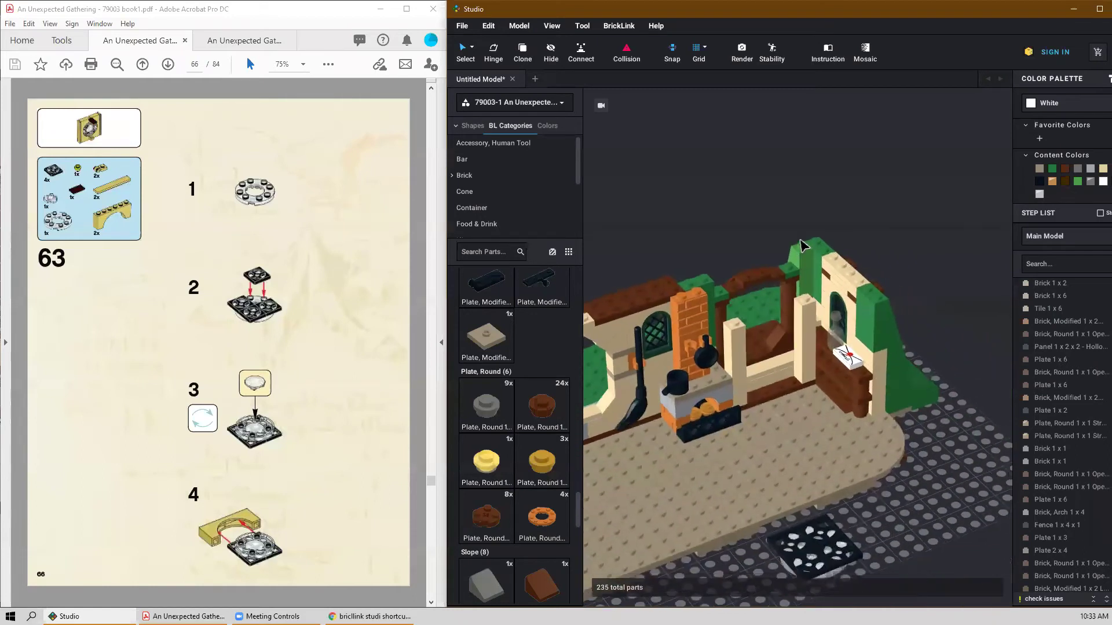
middle_click_drag(829, 440, 811, 328)
scroll(843, 370, "down", 2)
scroll(827, 351, "up", 2)
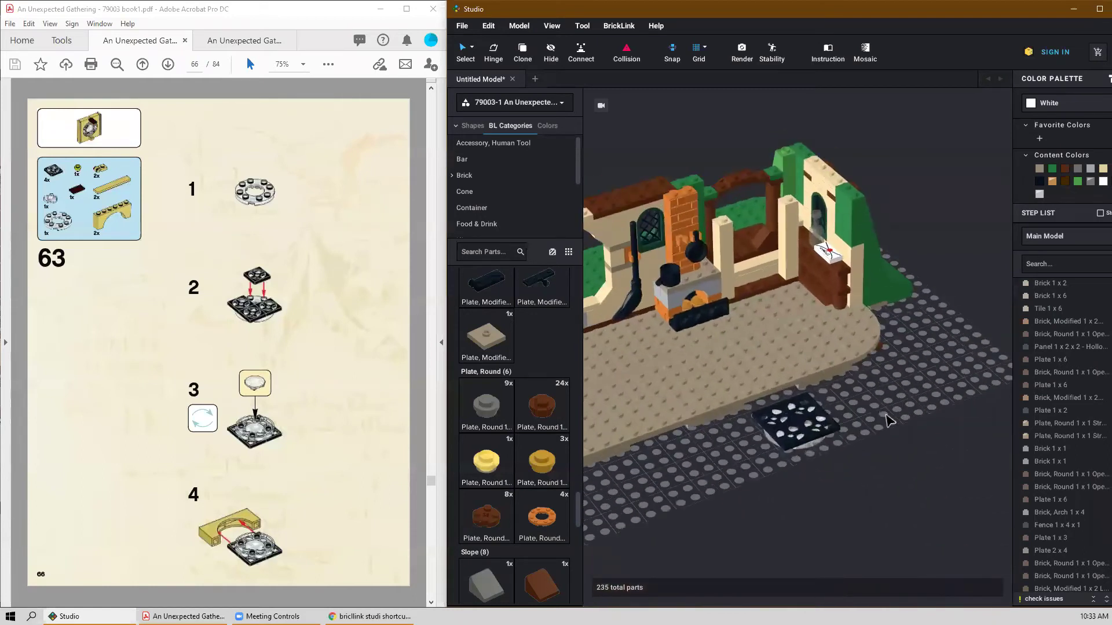
scroll(894, 400, "up", 4)
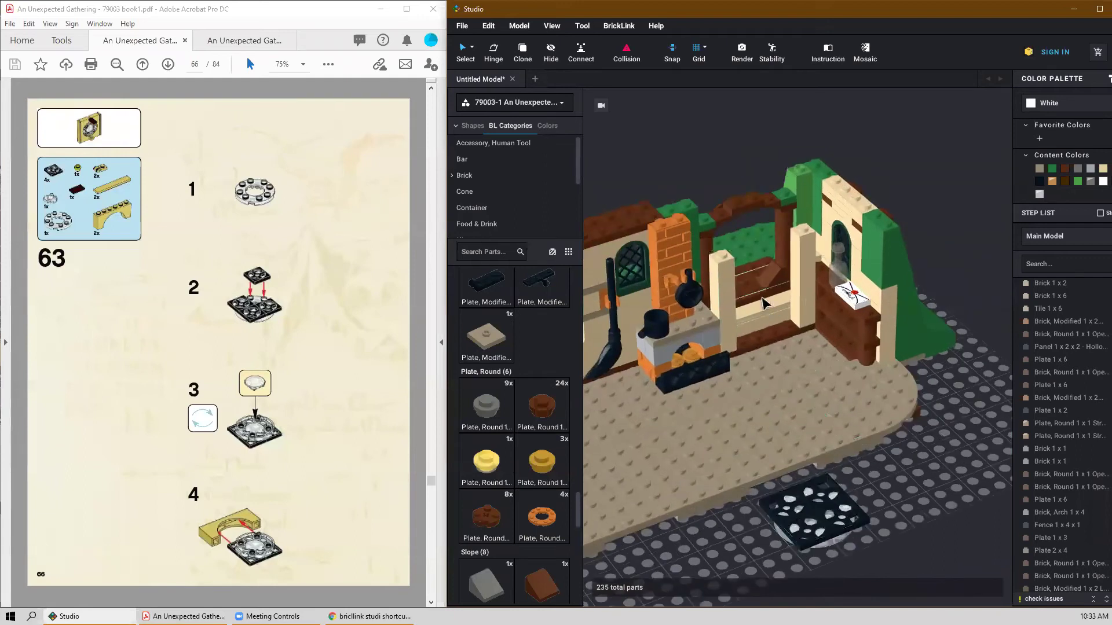
left_click(765, 318)
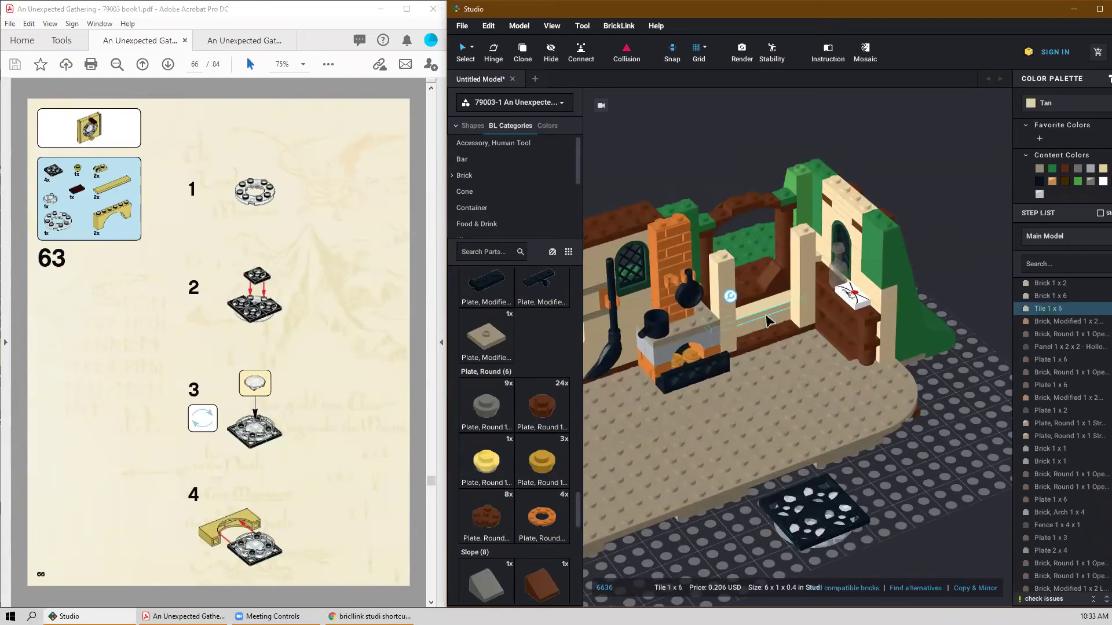
scroll(766, 321, "up", 3)
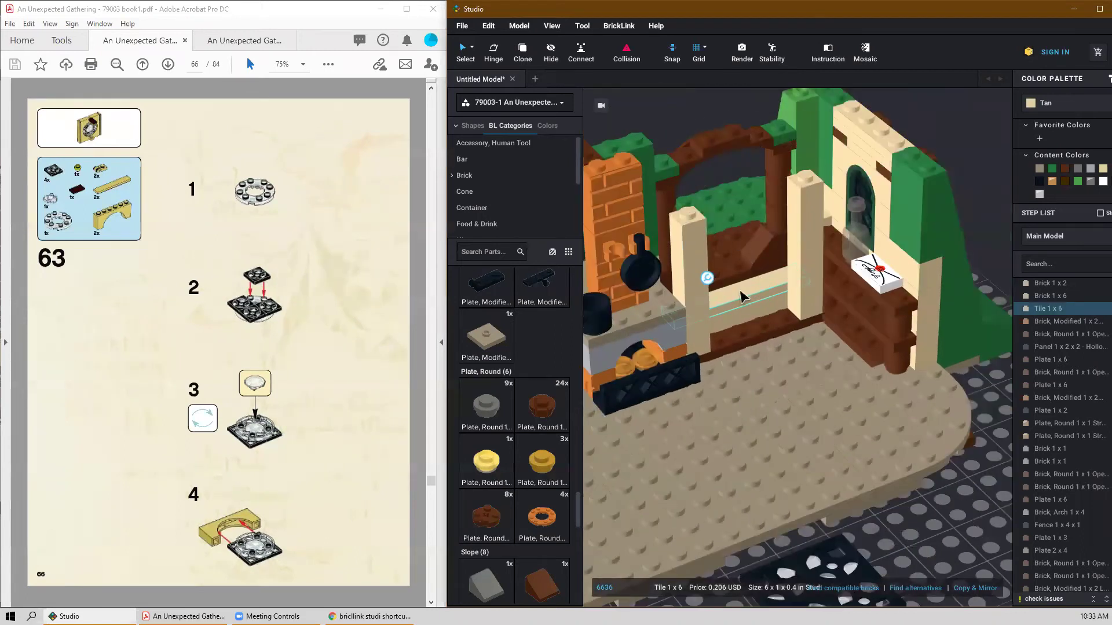
key("Delete")
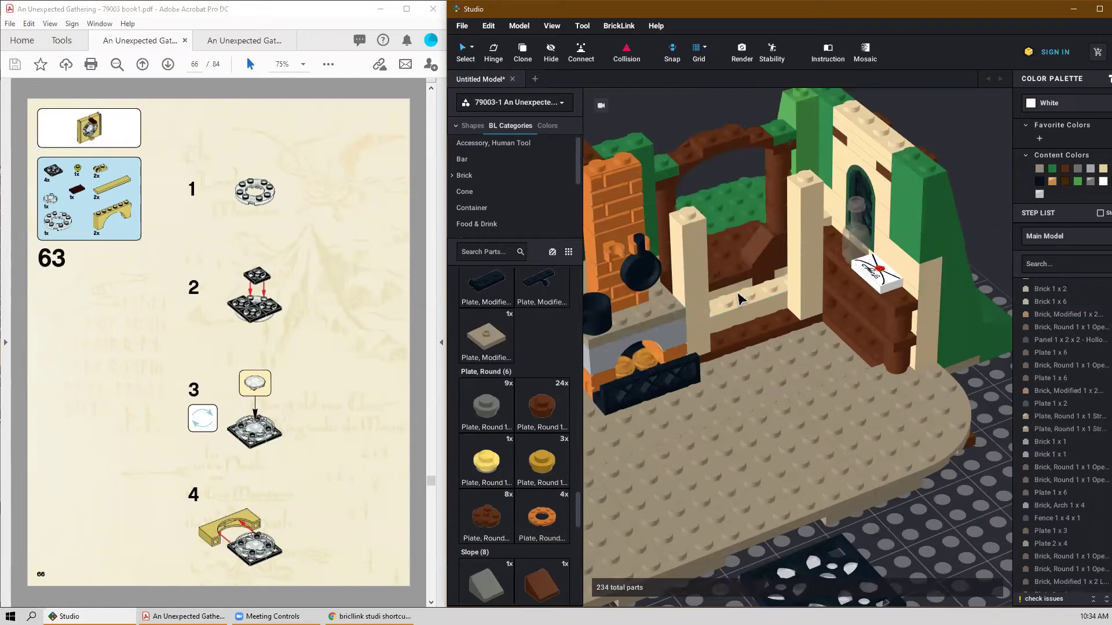
scroll(738, 298, "down", 2)
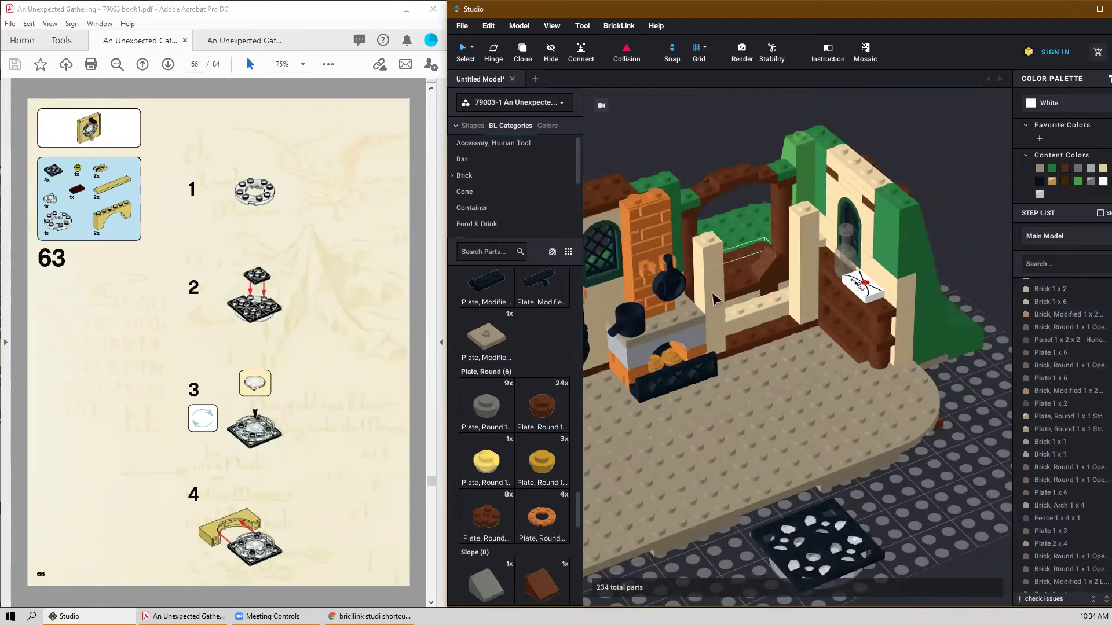
scroll(544, 497, "up", 10)
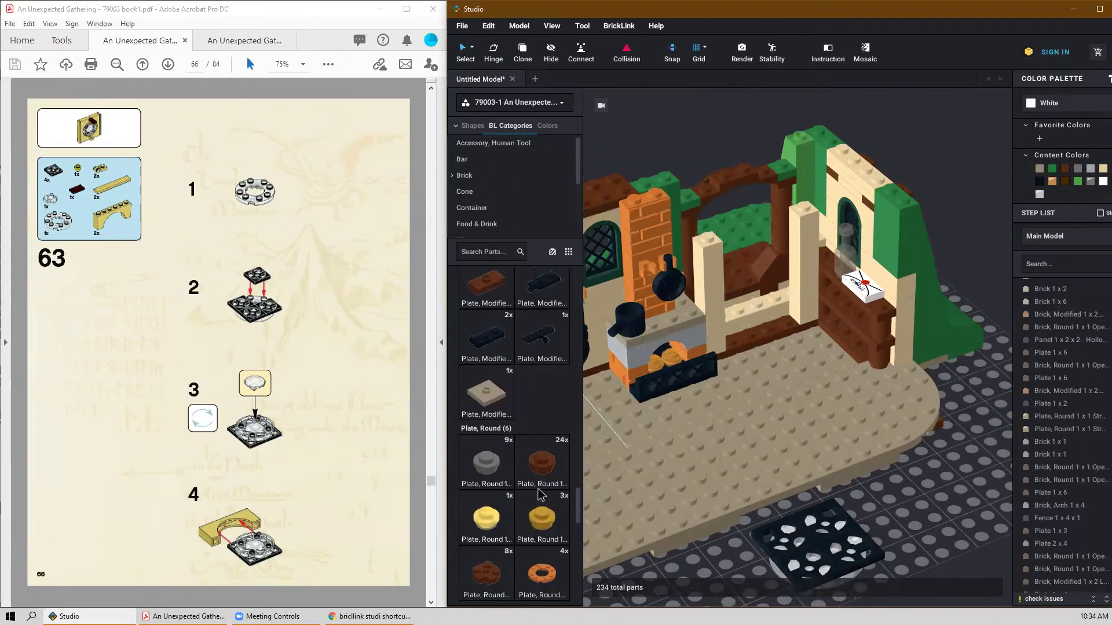
Place a tan 1 x 6 x 2 arch brick on the ground beside the Round Window submodel.
scroll(545, 484, "up", 10)
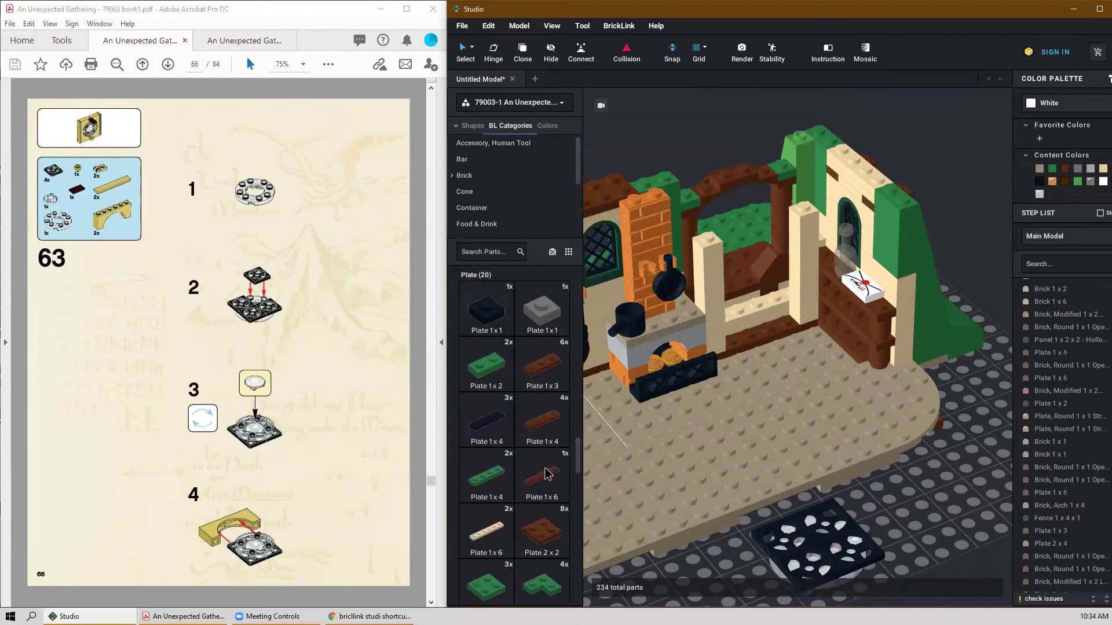
scroll(550, 428, "up", 10)
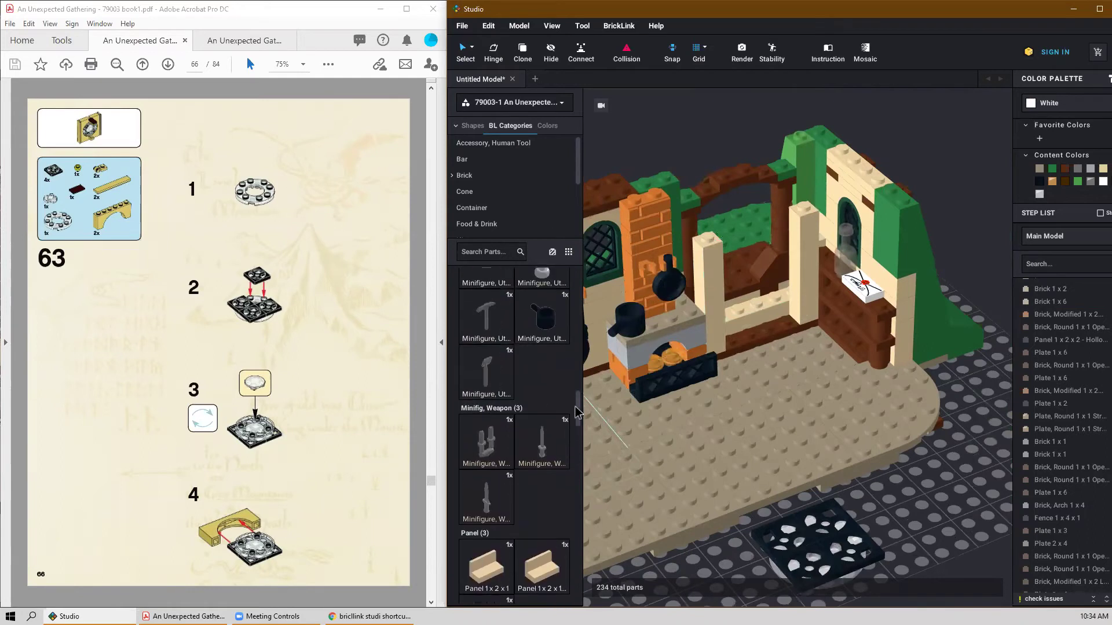
scroll(573, 307, "up", 10)
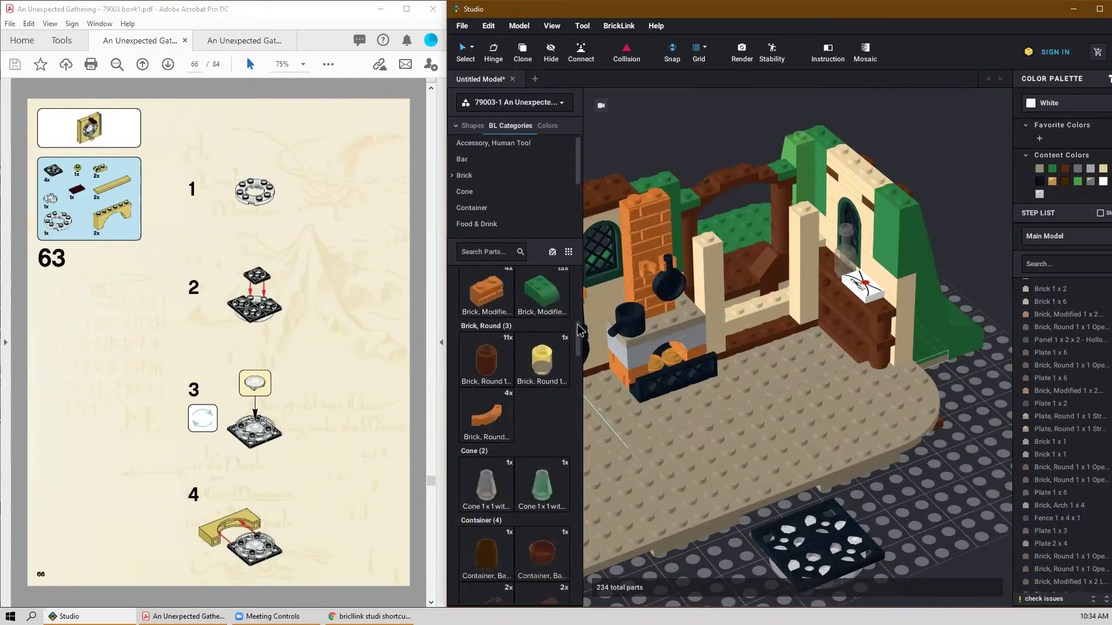
left_click_drag(541, 527, 859, 434)
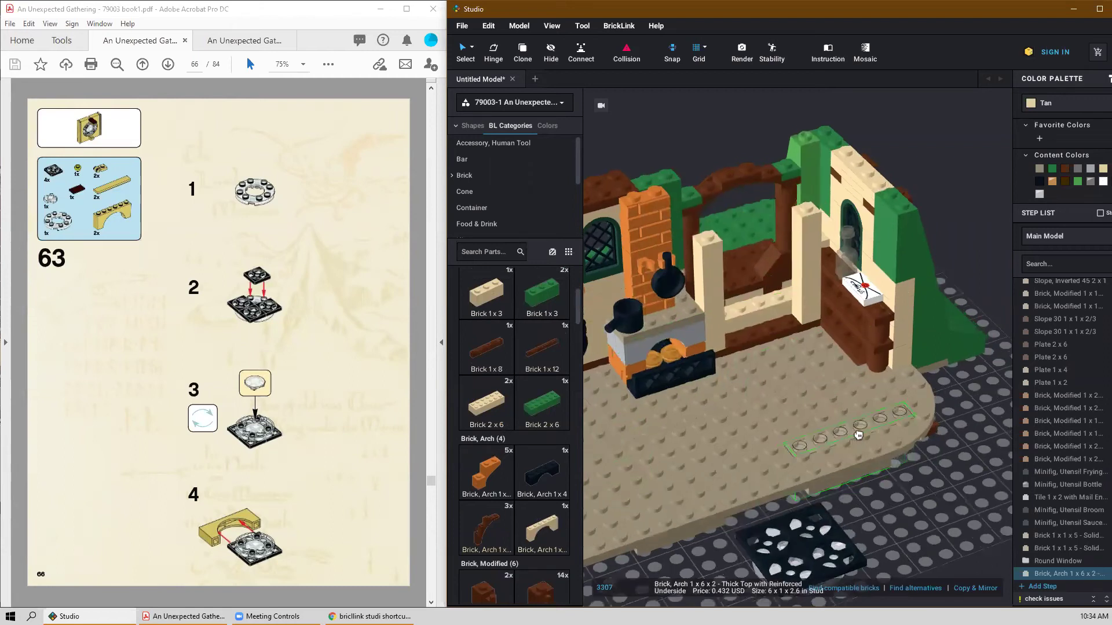
right_click_drag(859, 435, 870, 438)
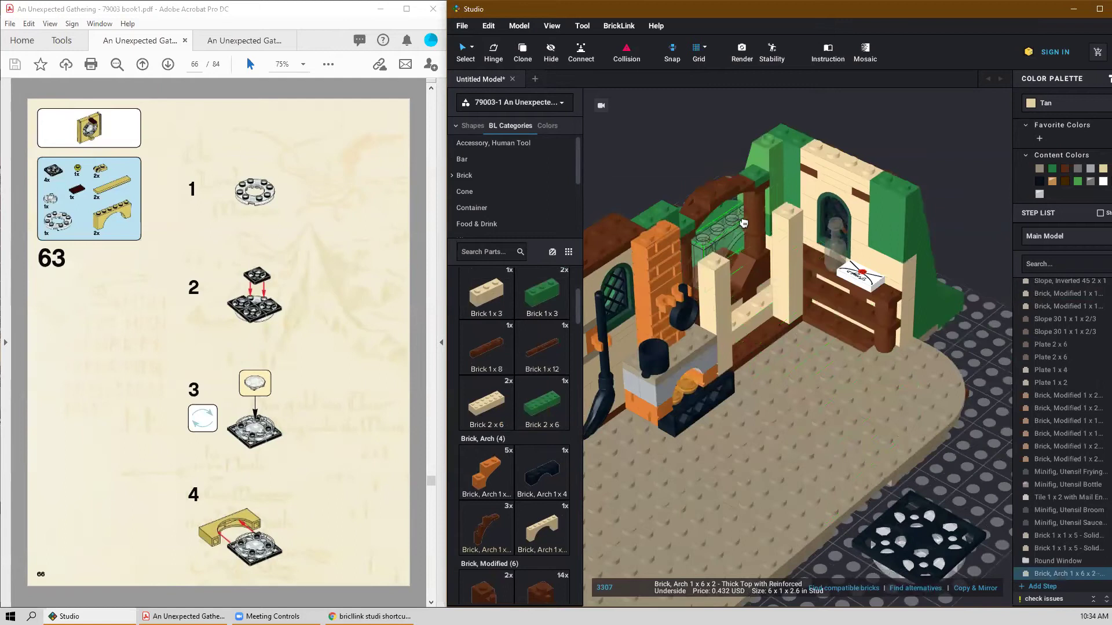
right_click_drag(930, 385, 908, 383)
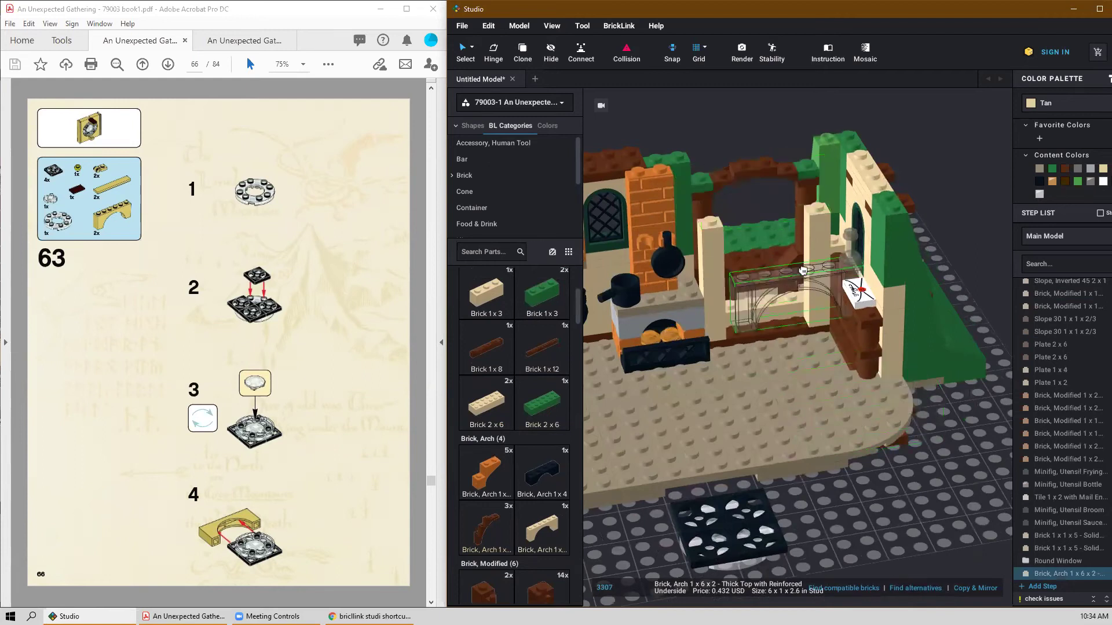
right_click_drag(814, 257, 845, 244)
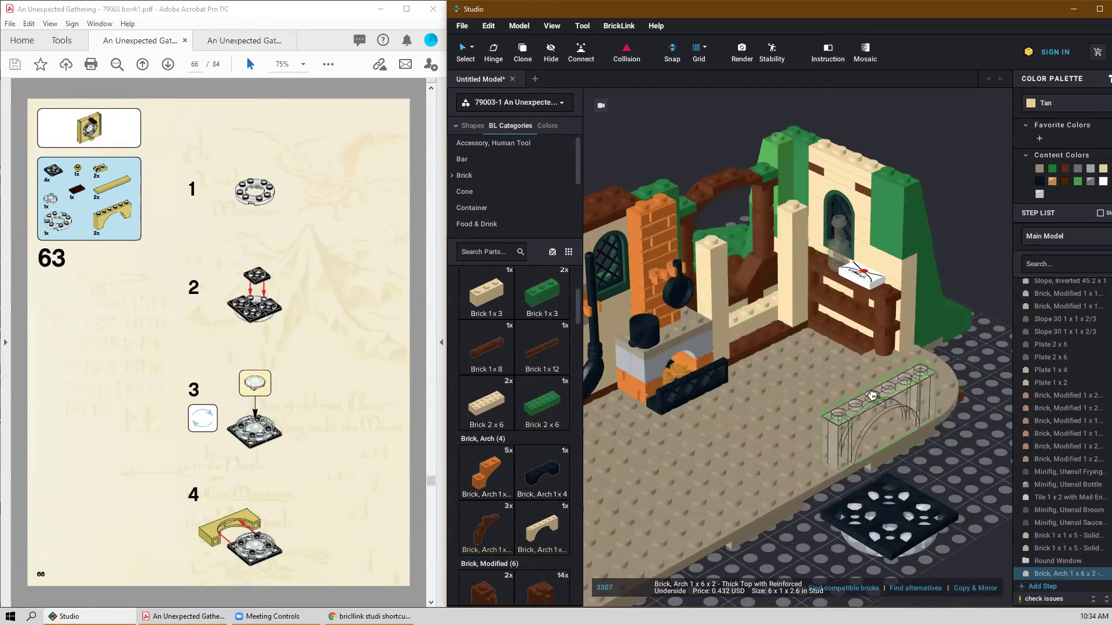
right_click_drag(889, 410, 871, 405)
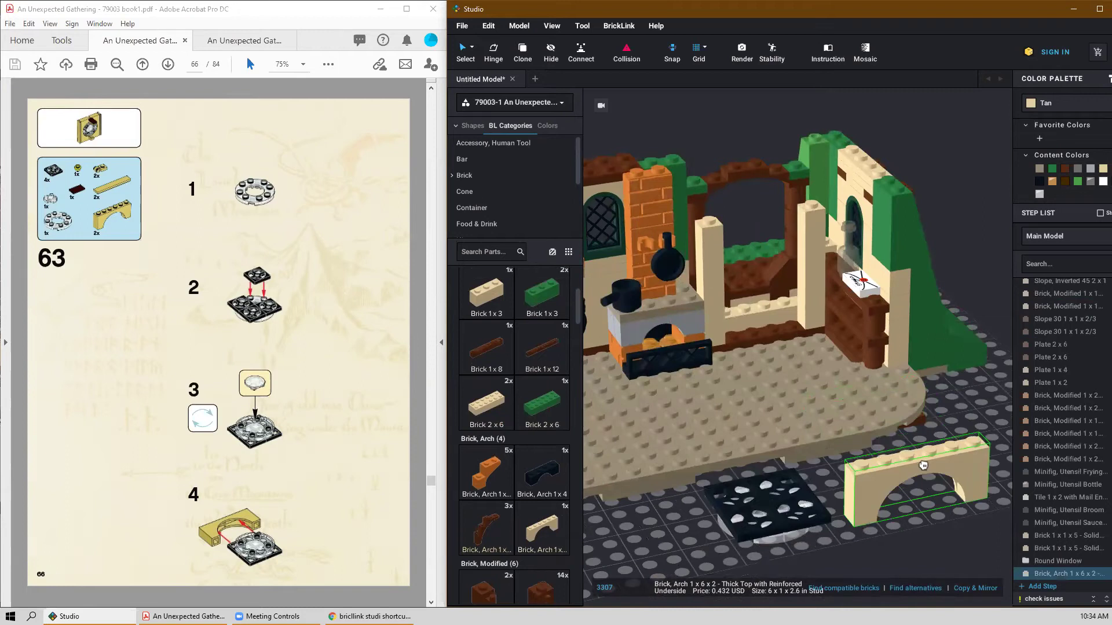
left_click(923, 465)
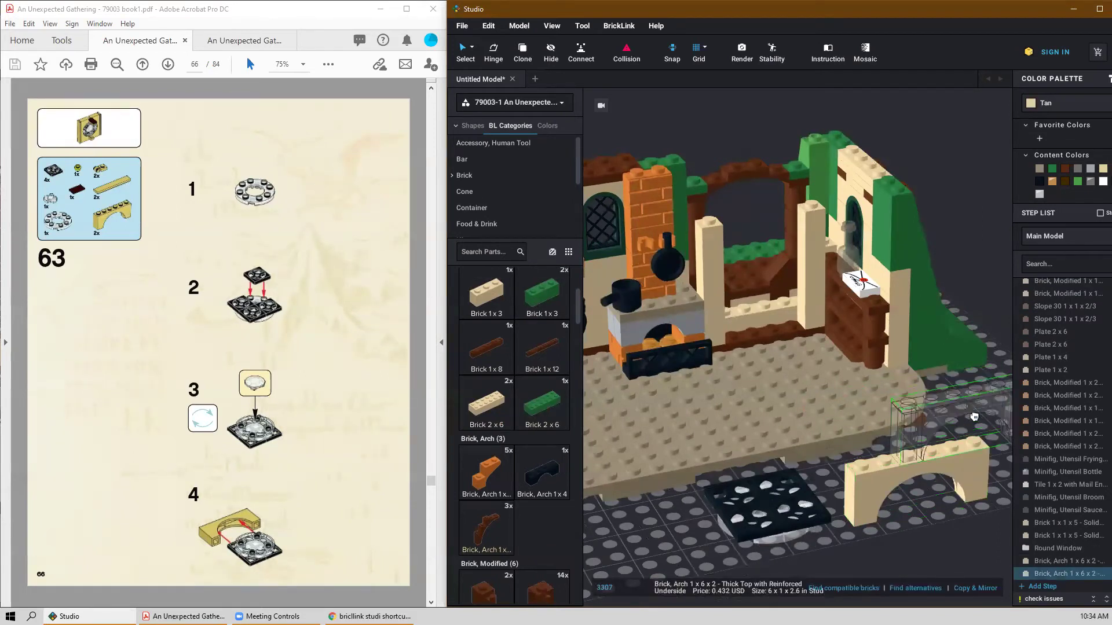
key("Escape")
Add a second tan 1 x 6 x 2 arch, turned upside down, in front of the first one.
scroll(915, 473, "down", 2)
scroll(915, 474, "up", 2)
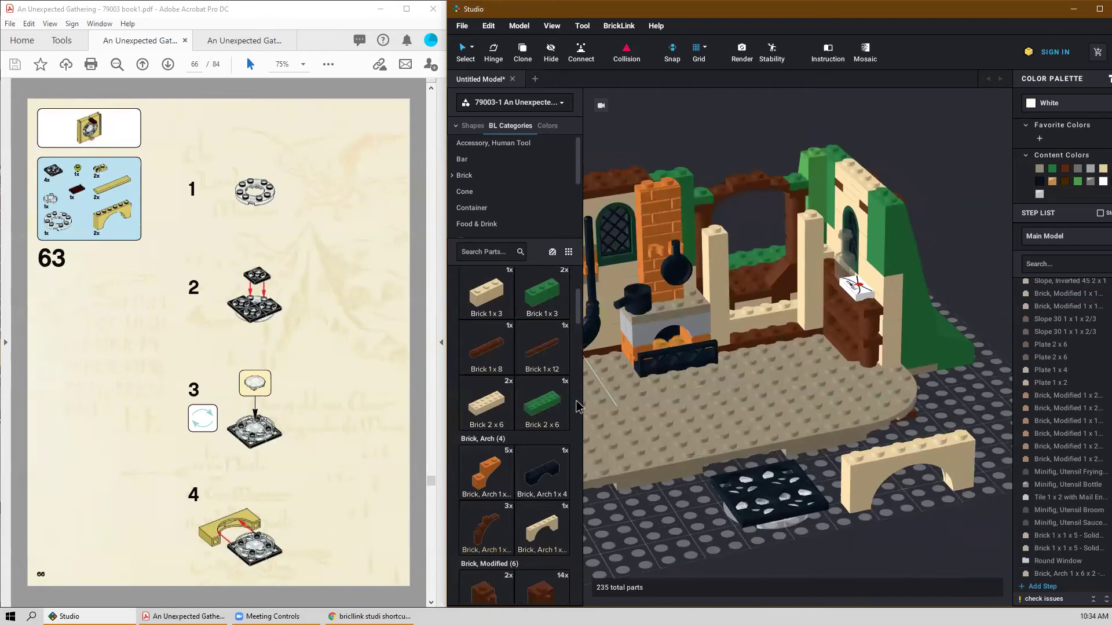
scroll(532, 463, "down", 3)
left_click(539, 443)
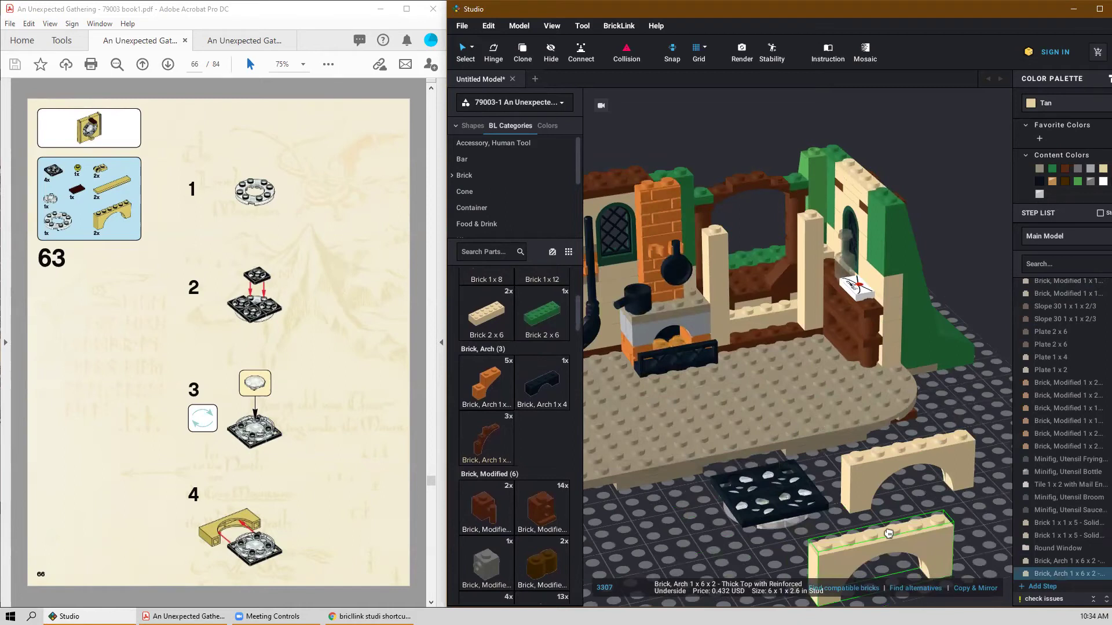
key("Up")
key("Up")
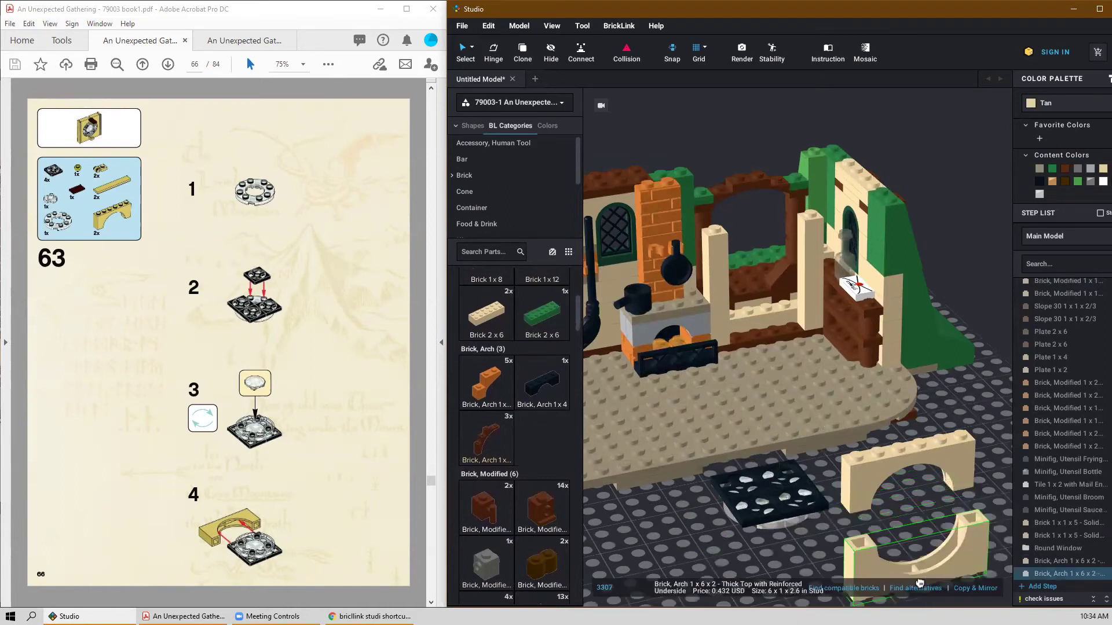
left_click(848, 554)
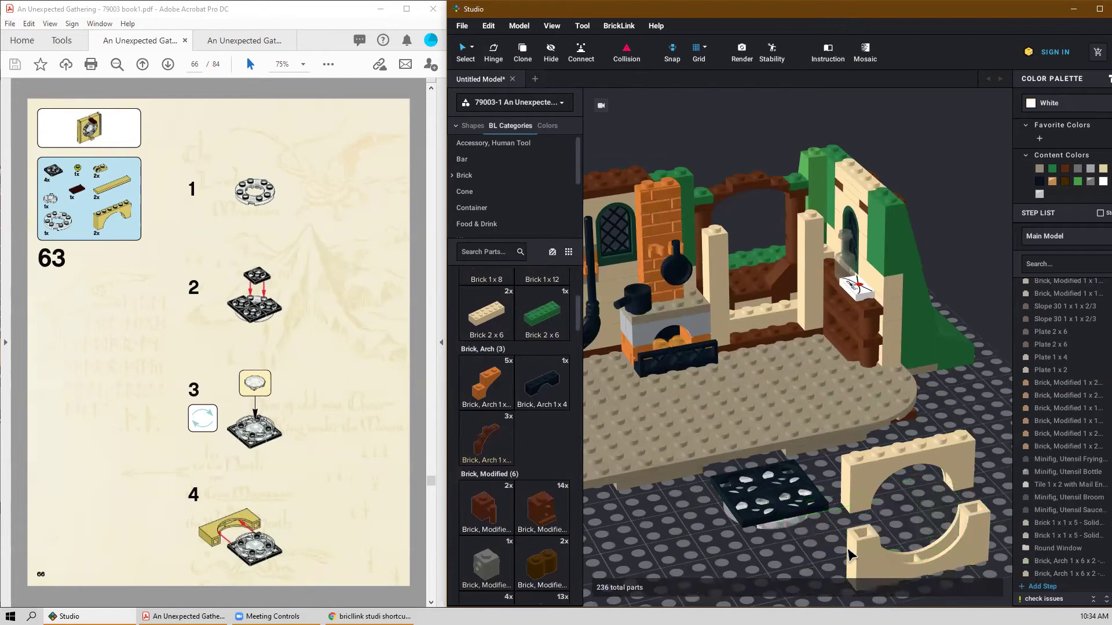
Move the two tan 1 x 1 x 5 pillars from the low wall to the ground behind the arches.
left_click_drag(714, 278, 980, 357)
left_click_drag(815, 274, 1001, 397)
Add a tan 1 x 1 plate with clip light, rotate it and place it on one end of the inverted arch.
scroll(521, 427, "down", 10)
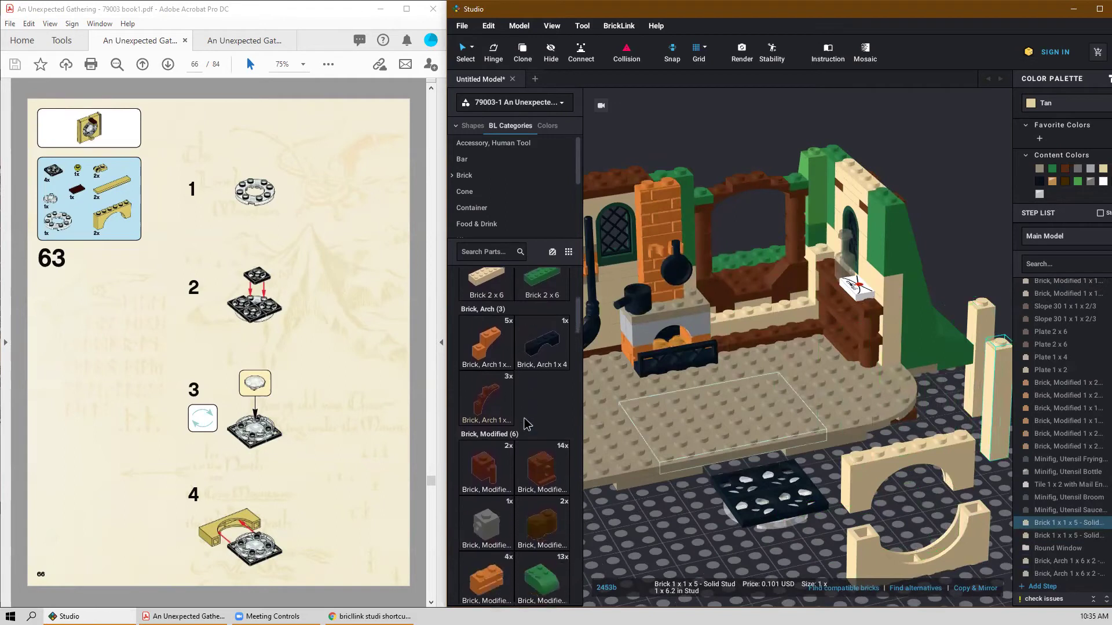
scroll(521, 427, "down", 12)
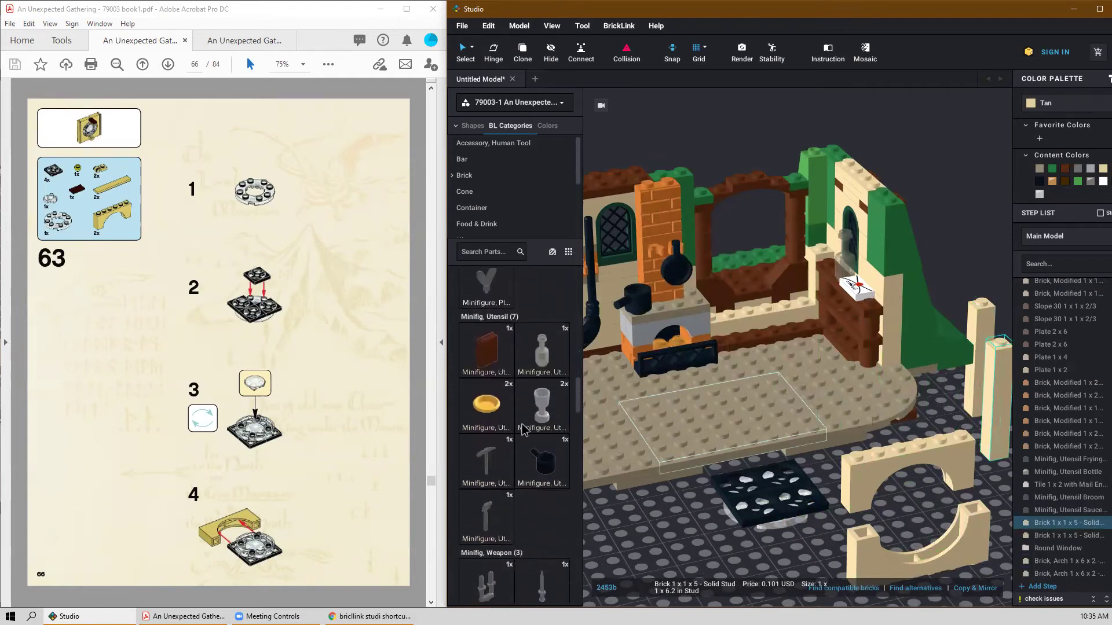
scroll(524, 430, "down", 12)
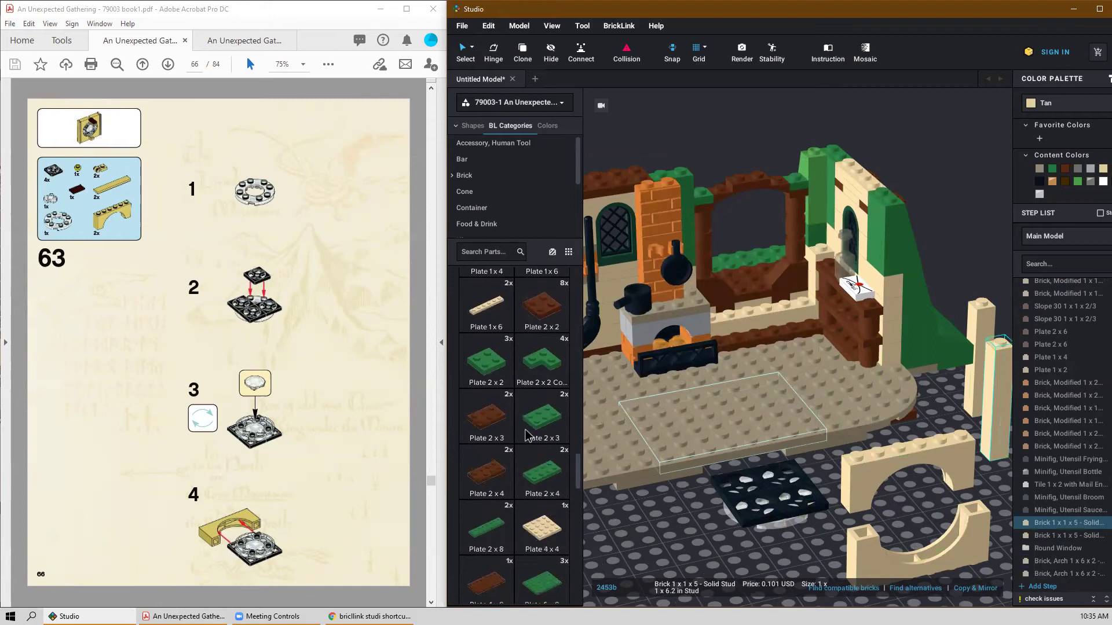
left_click_drag(488, 377, 802, 552)
key("Left")
key("Up")
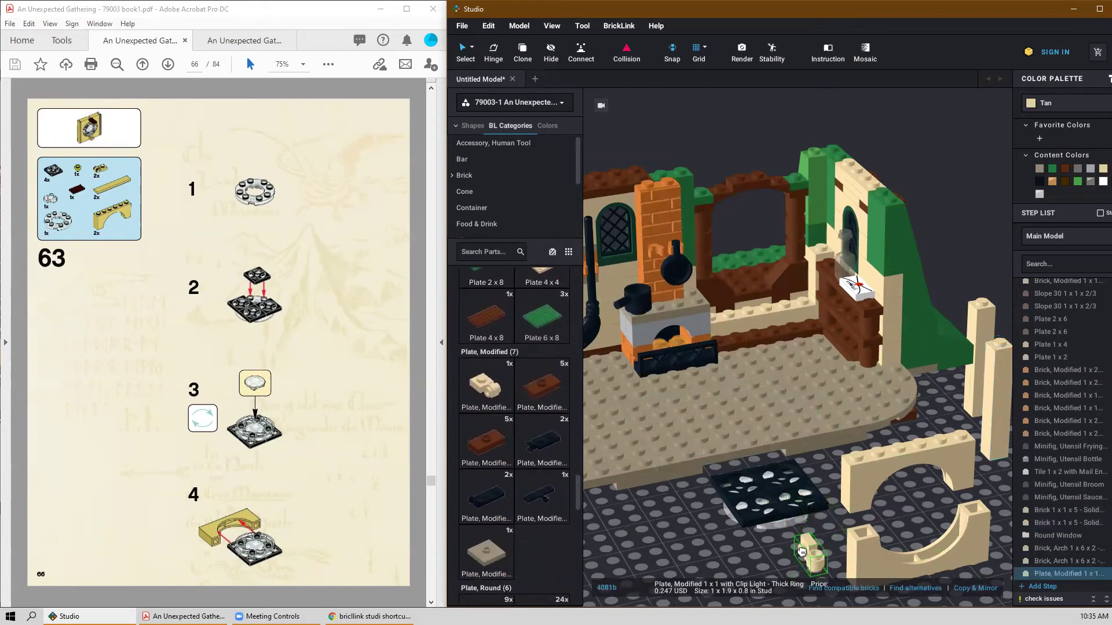
key("Left")
left_click_drag(803, 549, 875, 539)
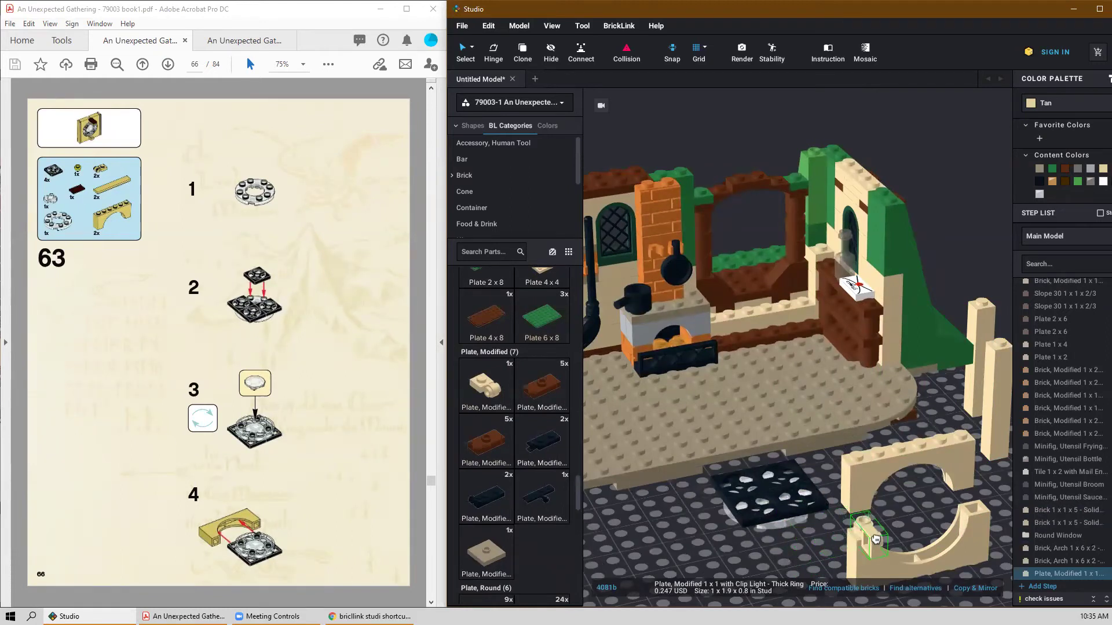
key("Left")
key("Down")
mouse_move(876, 539)
left_mouse_down()
mouse_move(860, 540)
mouse_move(874, 541)
left_mouse_up()
left_click(874, 541)
Place the second tan 1 x 1 clip plate on the opposite end of the inverted arch.
key("Down")
key("Down")
key("Down")
key("Down")
left_click(992, 525)
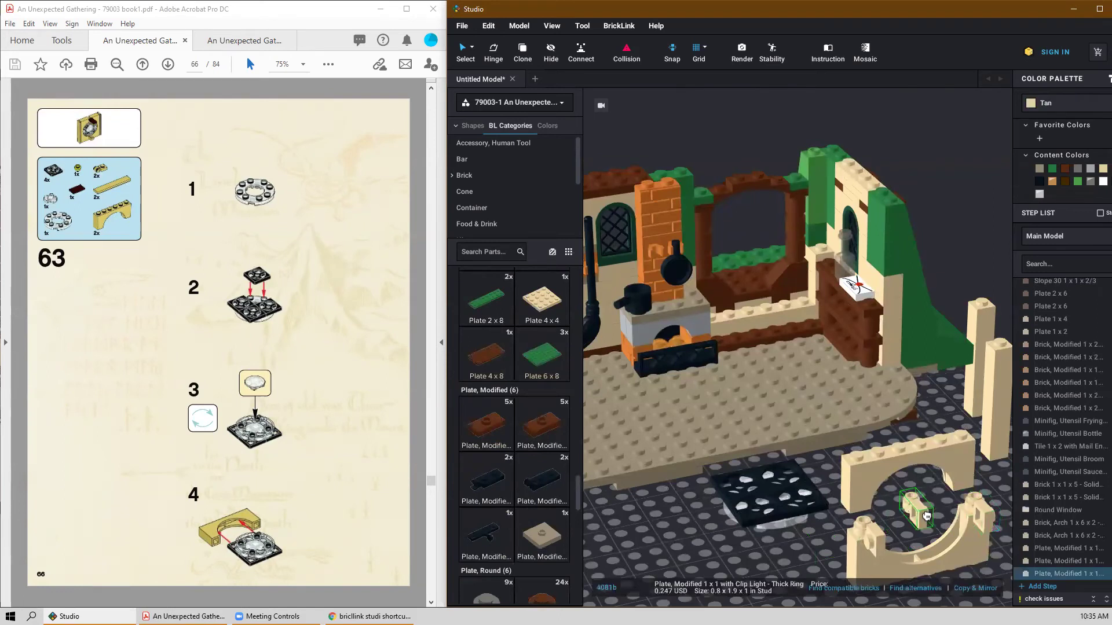
key("Escape")
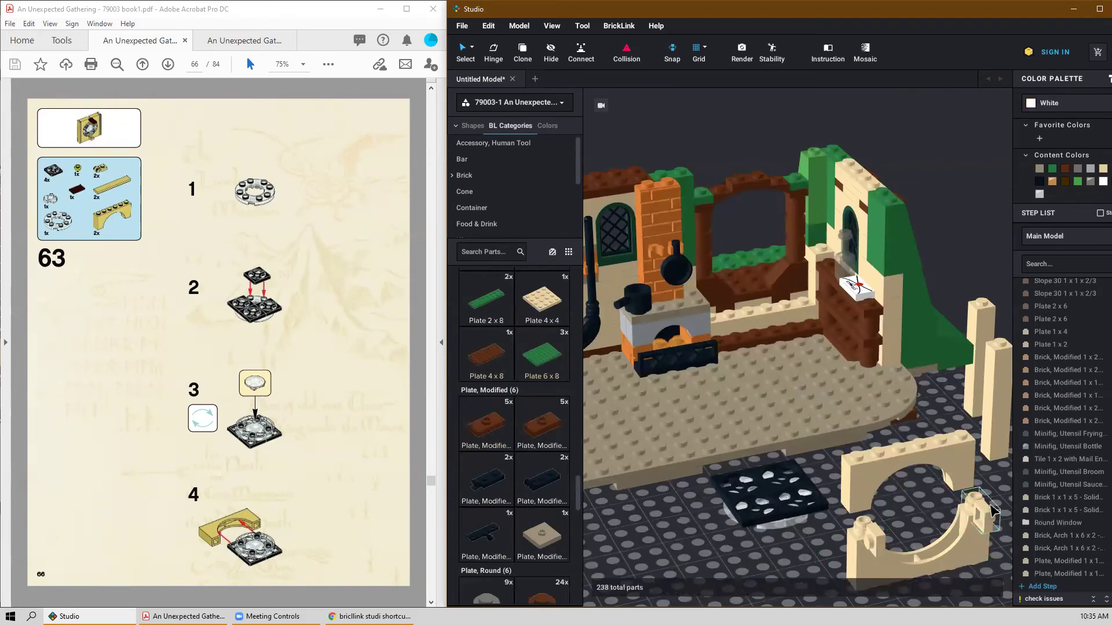
left_click(978, 517)
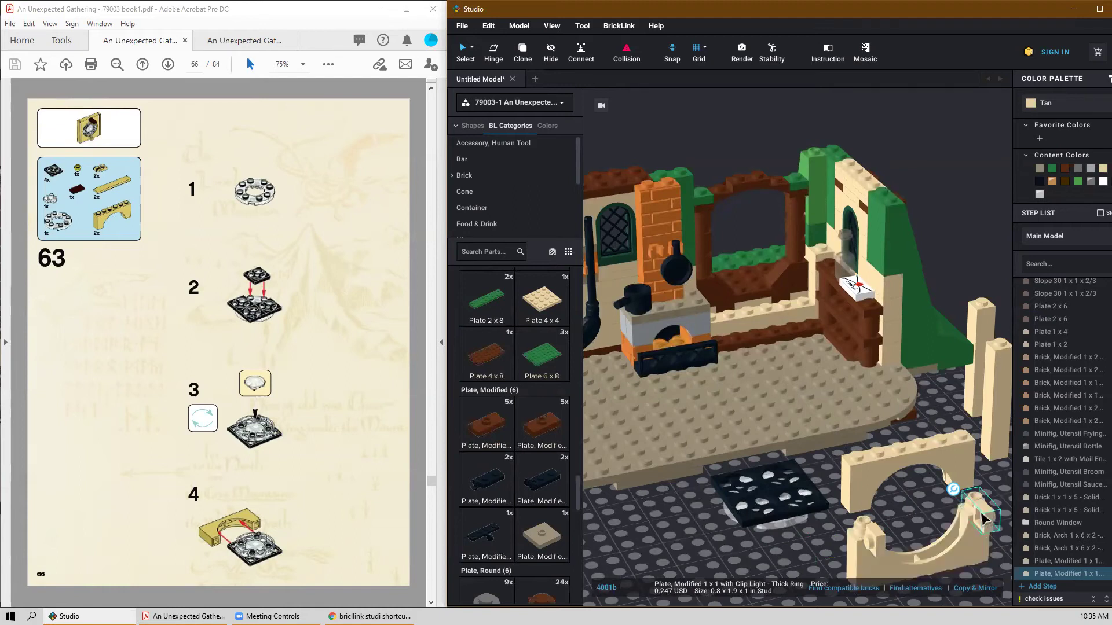
Set the upright arch on top of the two clip plates to close the round frame.
left_click(915, 510)
left_click_drag(863, 480, 884, 500)
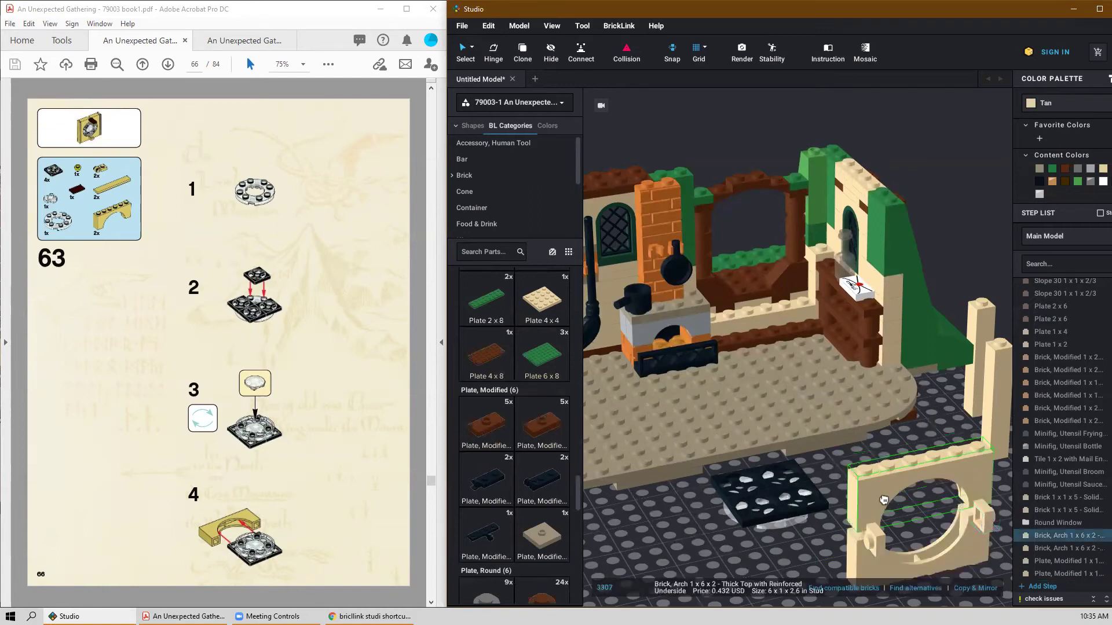
left_click(813, 472)
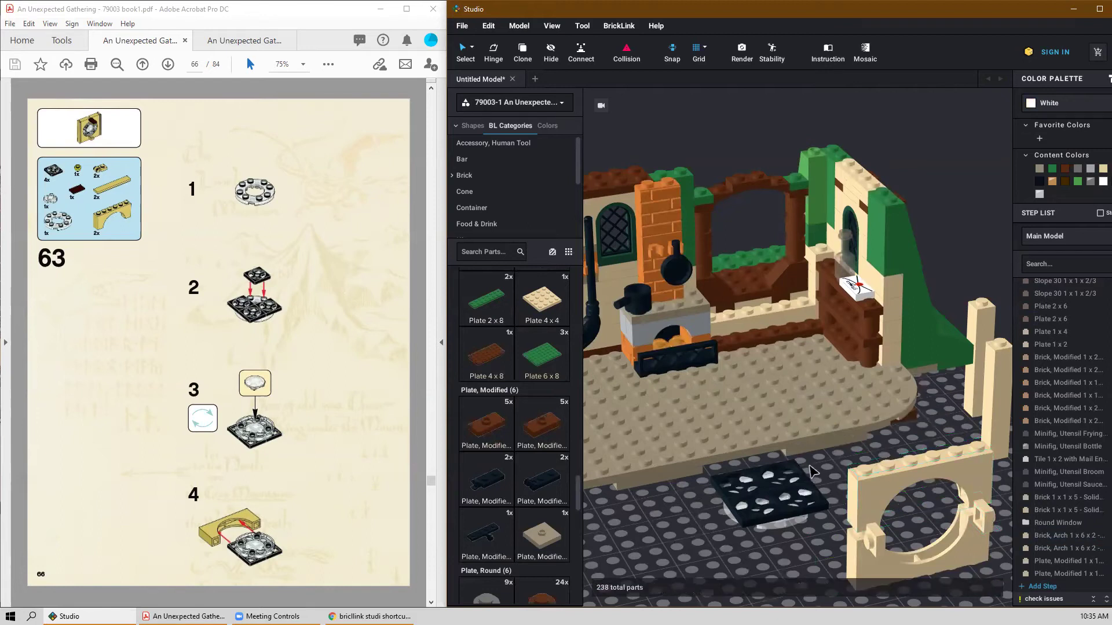
Bring the Round Window submodel over to the tan arch frame and try to fit it into the opening.
scroll(810, 526, "down", 2)
scroll(811, 525, "up", 1)
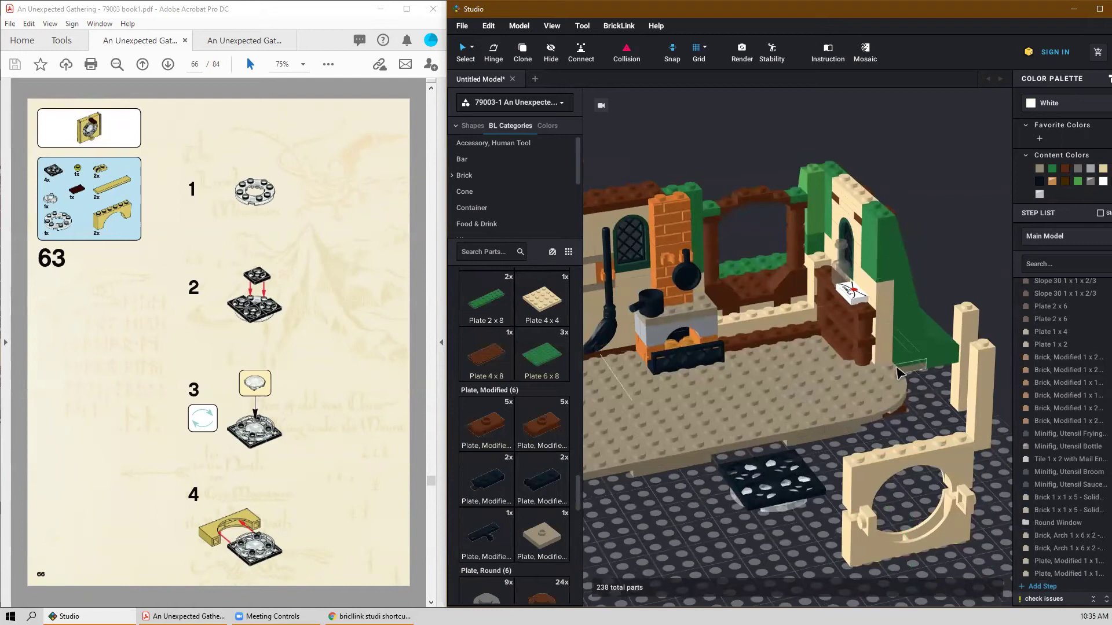
scroll(919, 452, "down", 1)
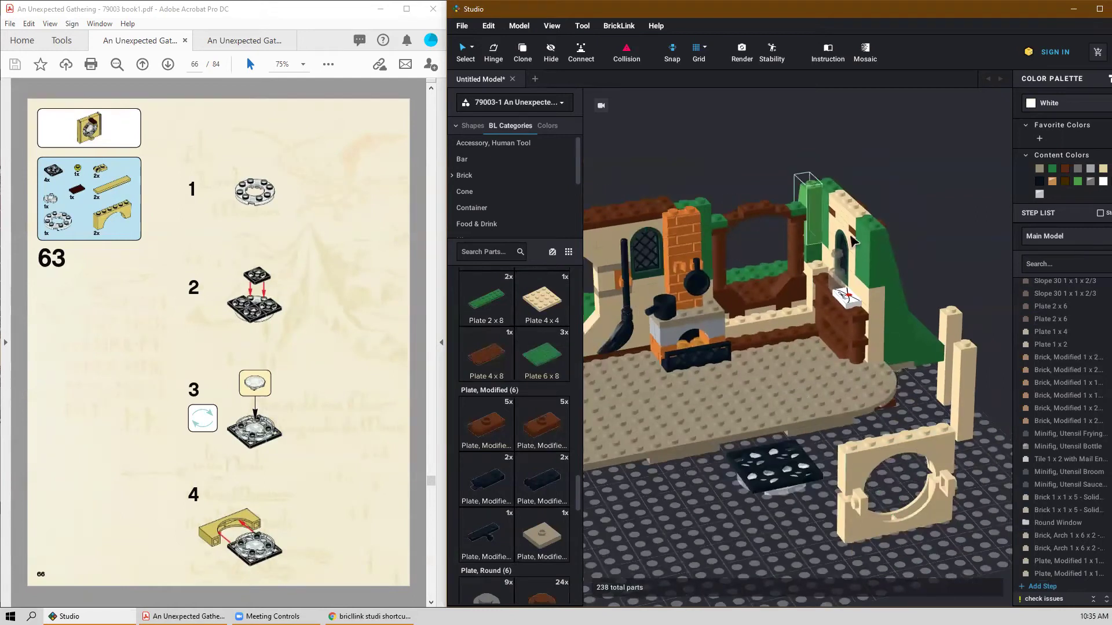
right_click_drag(919, 524, 896, 525)
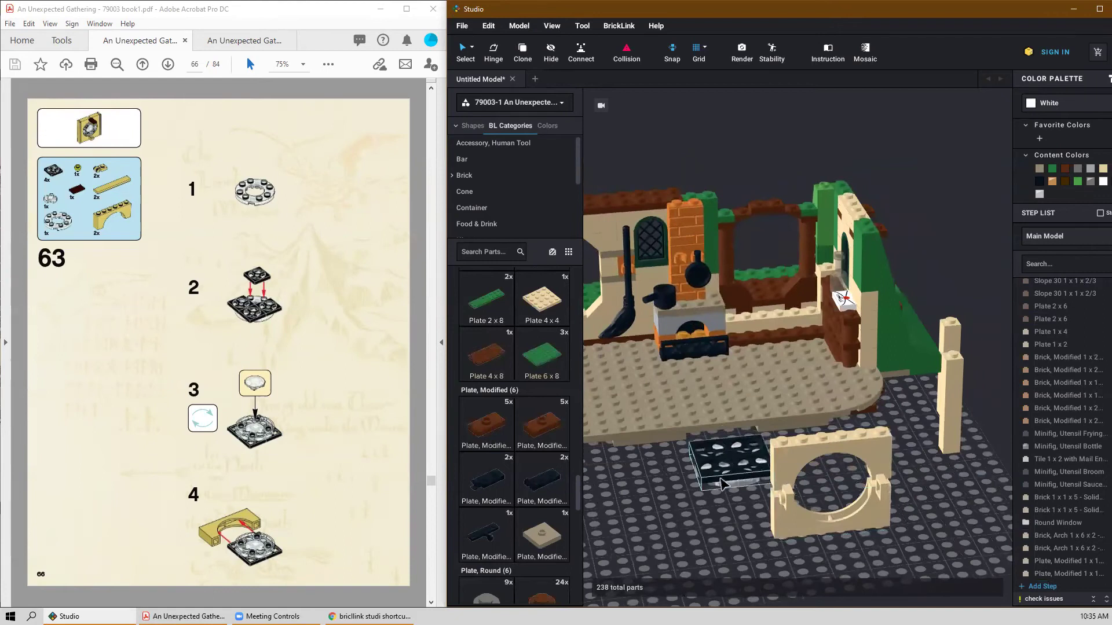
left_click_drag(718, 469, 835, 499)
scroll(831, 483, "up", 5)
scroll(831, 483, "down", 5)
right_click_drag(835, 499, 835, 493)
left_click_drag(835, 493, 758, 420)
scroll(760, 418, "up", 5)
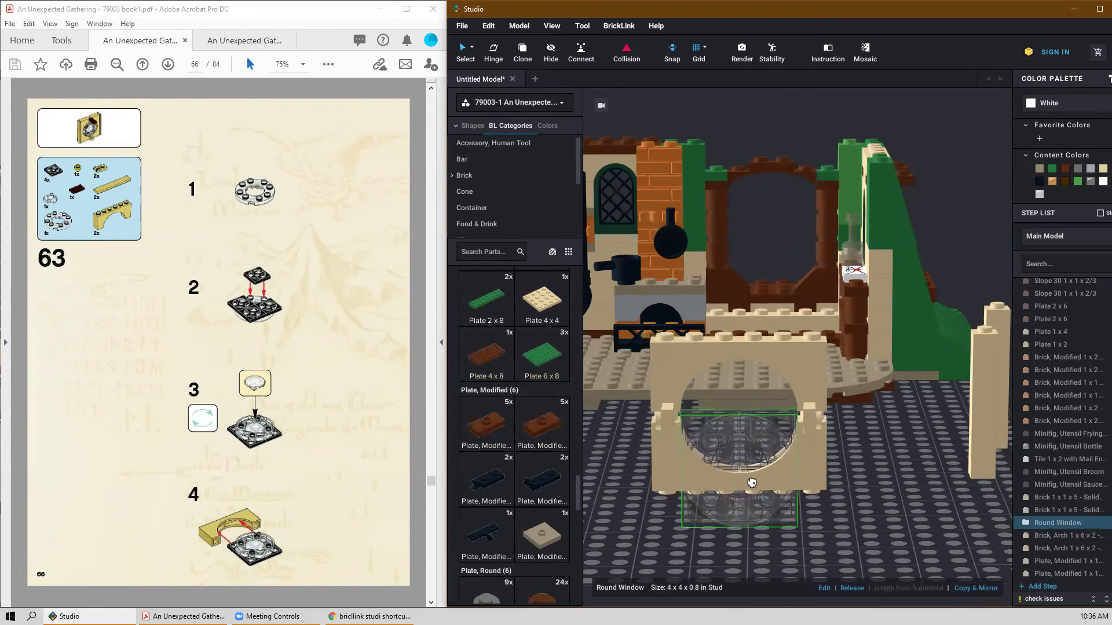
scroll(750, 480, "up", 3)
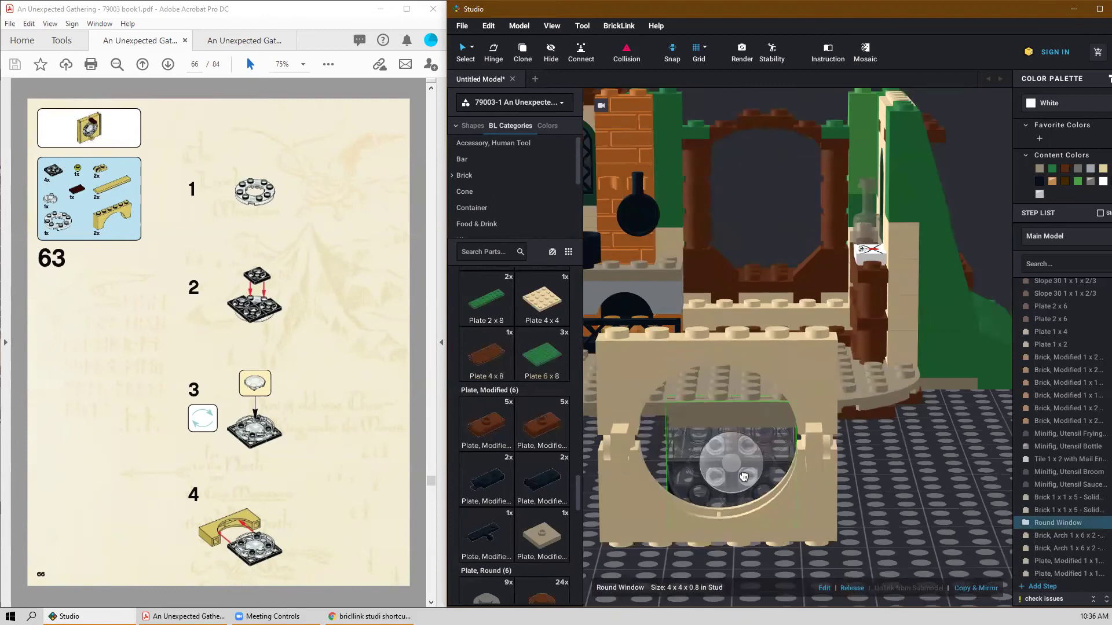
Try to align the Round Window submodel with the frame's round opening from the clip side.
right_click_drag(744, 478, 727, 492)
left_click_drag(727, 492, 678, 489)
scroll(677, 488, "down", 2)
middle_click_drag(678, 489, 809, 416)
left_click_drag(810, 416, 753, 474)
scroll(764, 469, "up", 2)
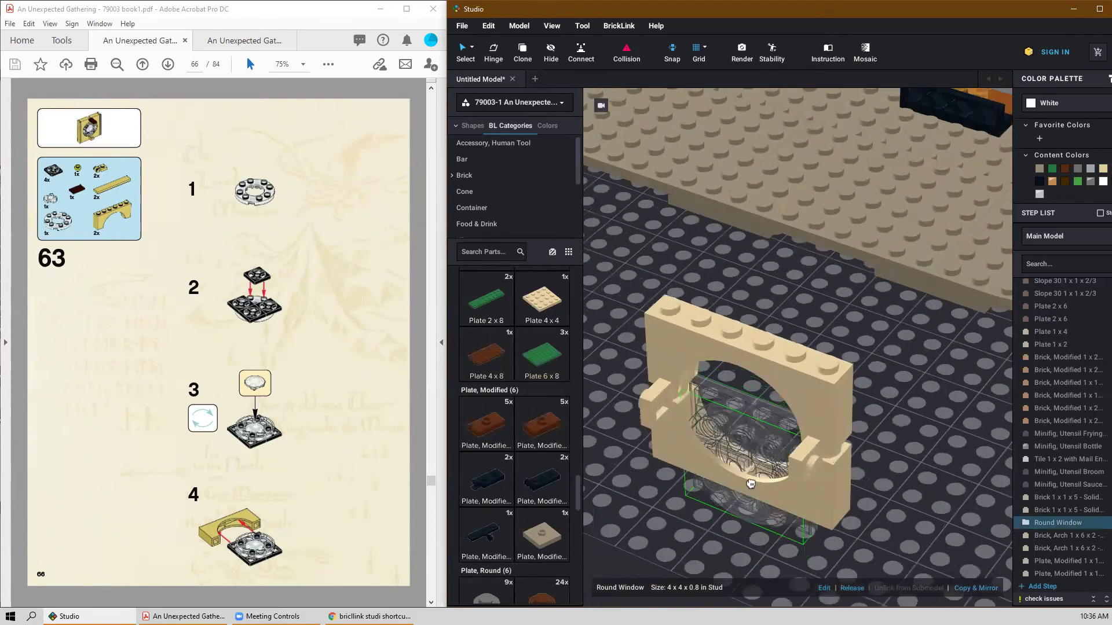
scroll(744, 486, "up", 3)
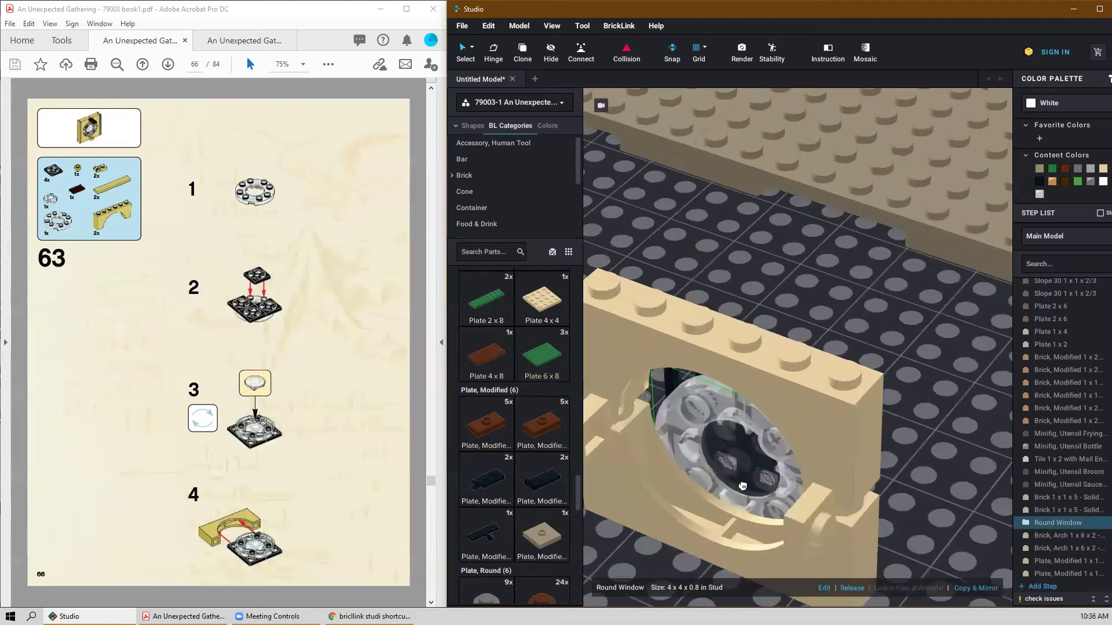
Place the Round Window submodel upright against the clip side of the tan arch frame.
mouse_move(715, 527)
left_mouse_down()
mouse_move(719, 539)
mouse_move(719, 516)
left_mouse_up()
right_click_drag(719, 516, 685, 511)
middle_click_drag(685, 510, 878, 530)
left_click_drag(852, 515, 776, 436)
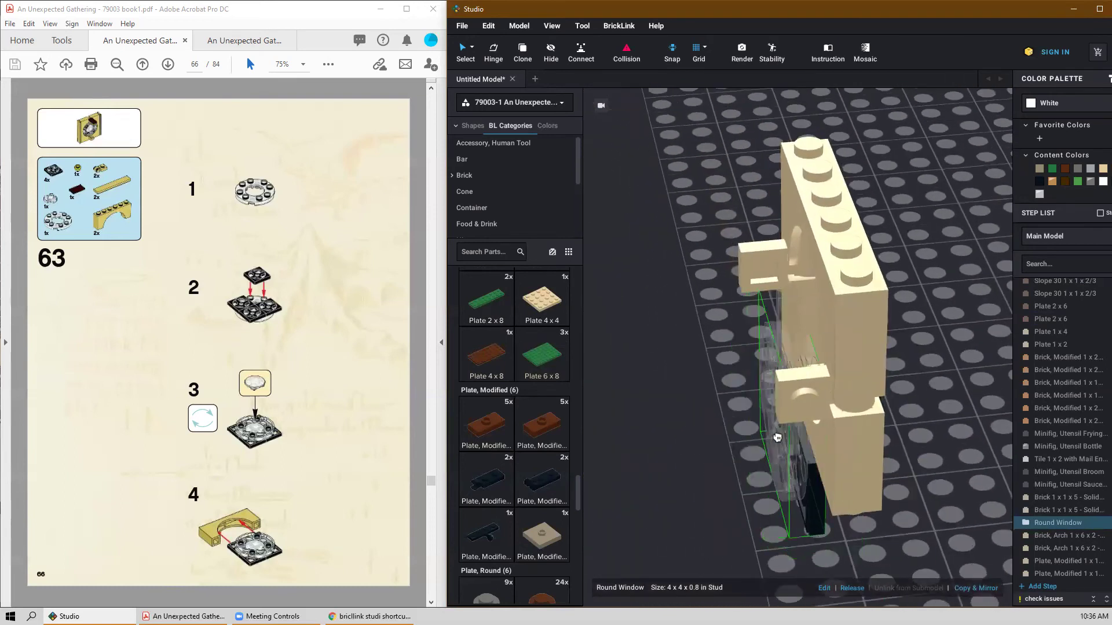
right_click_drag(777, 436, 817, 438)
left_click_drag(817, 438, 928, 510)
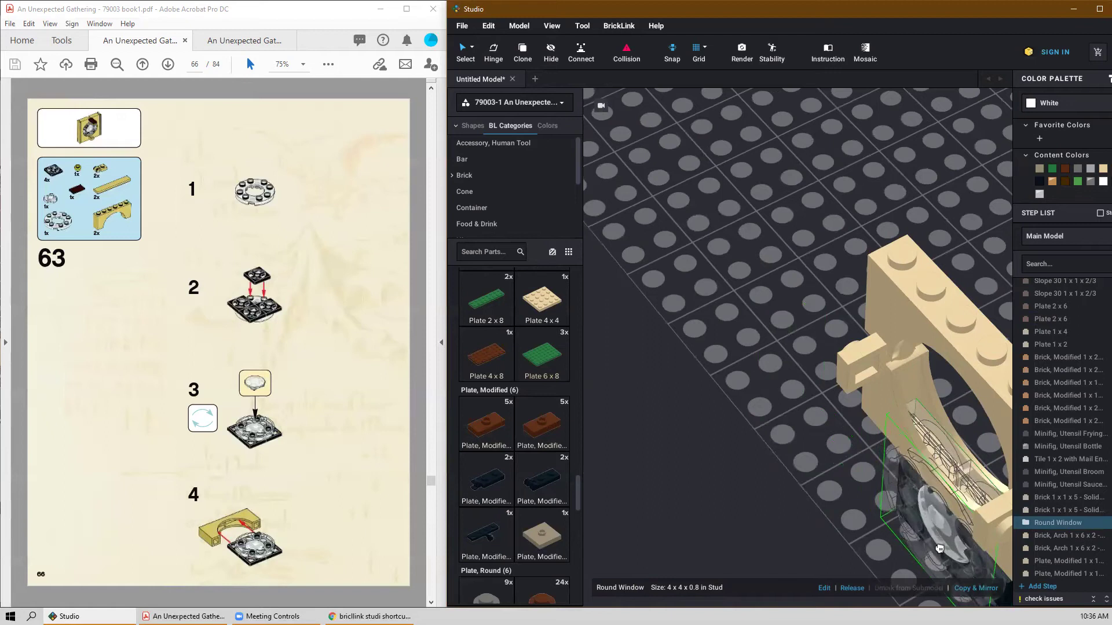
left_click_drag(940, 548, 941, 549)
scroll(816, 444, "down", 5)
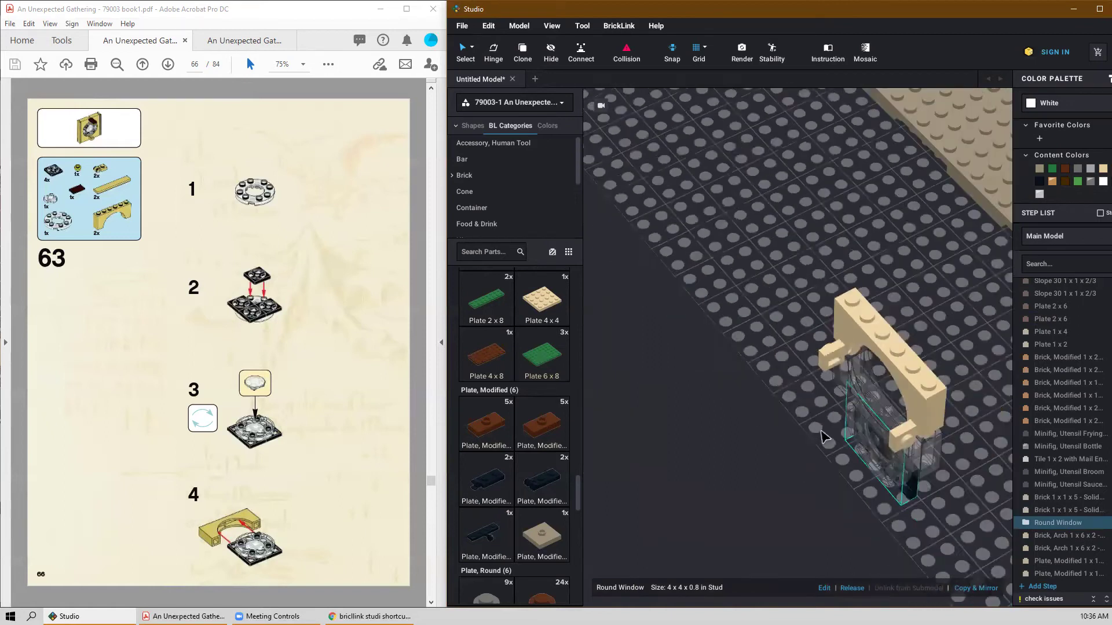
Rotate the tan arch frame together with the Round Window submodel so the frame lies flat with its clips facing up.
right_click_drag(919, 459, 914, 456)
left_click_drag(888, 217, 830, 378)
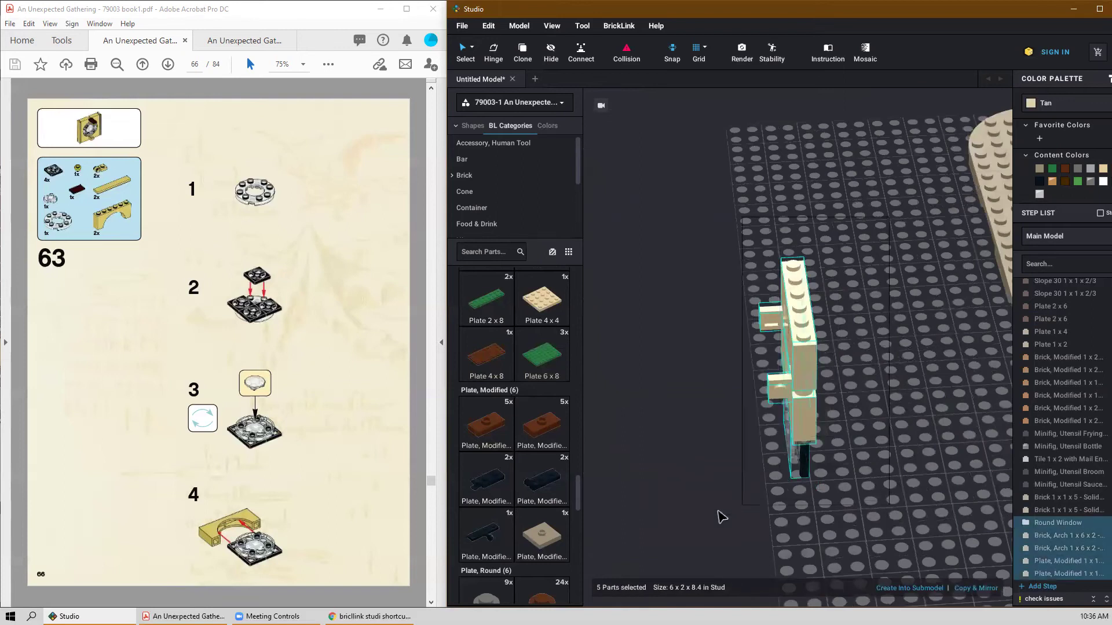
key("Up")
key("Left")
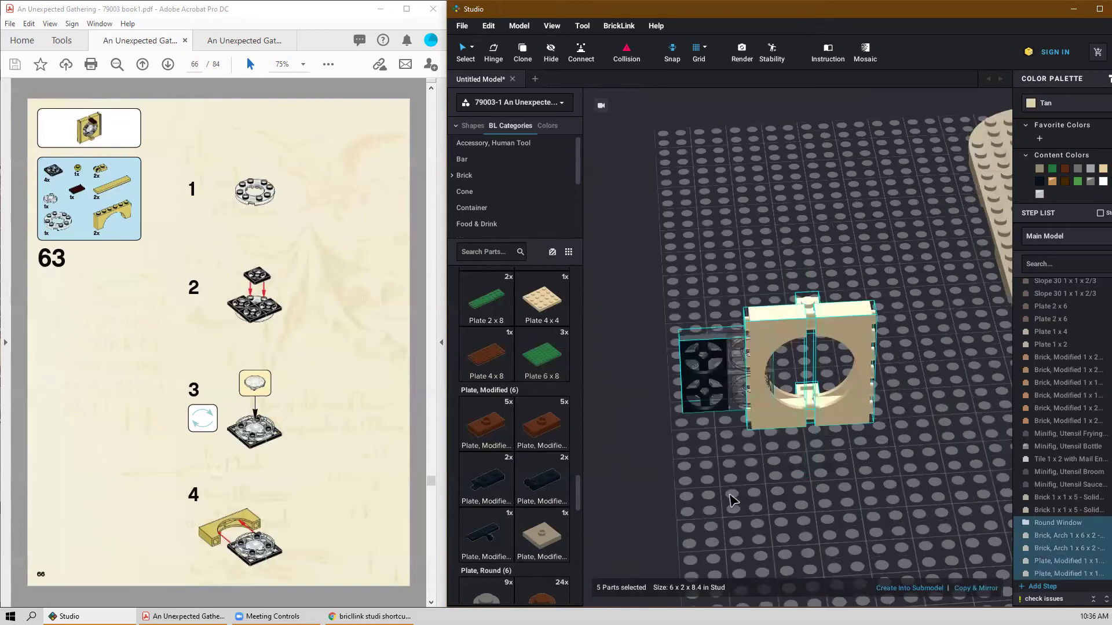
key("Down")
left_click(731, 501)
Nudge the Round Window submodel sideways in small increments until it is centred in the tan frame's round opening.
scroll(697, 330, "up", 3)
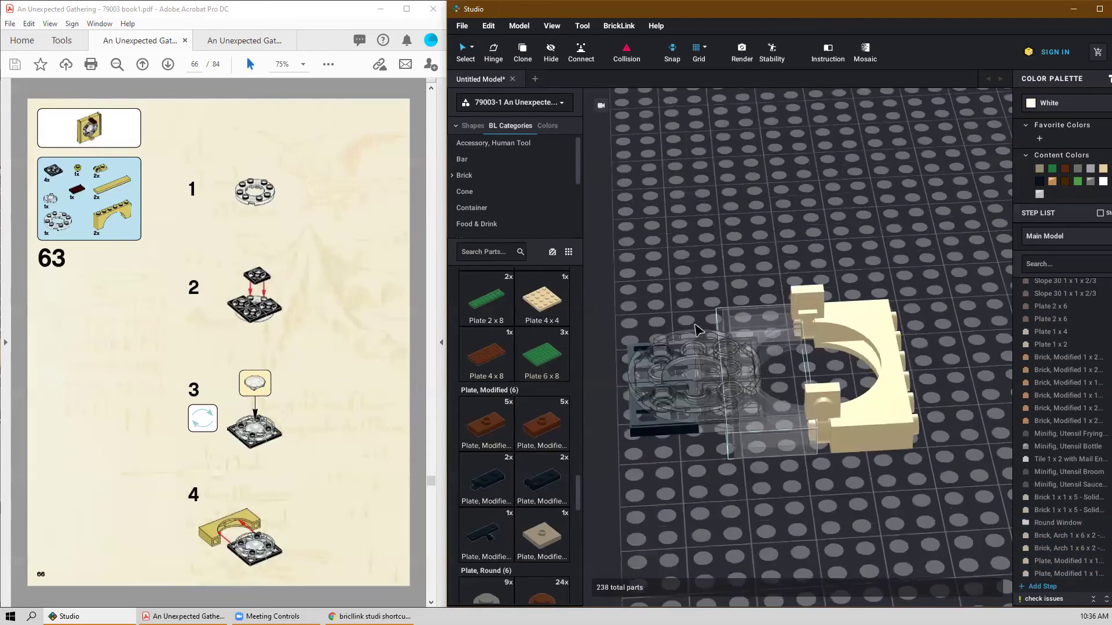
left_click(681, 374)
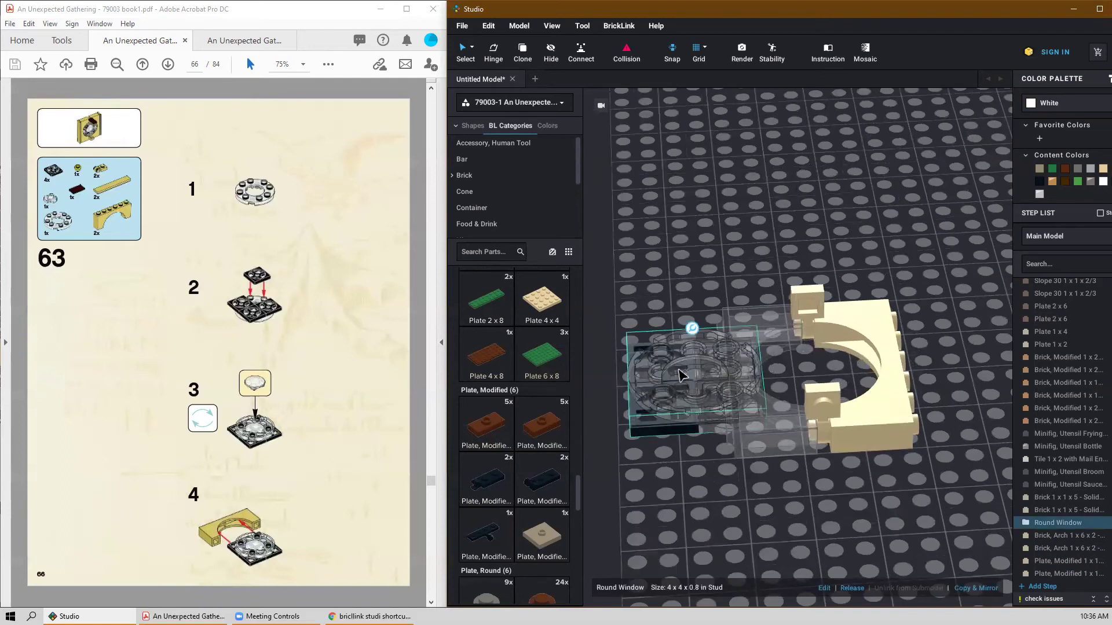
key("d")
key("d")
key("d")
key("d")
key("d")
key("d")
key("d")
key("d")
key("d")
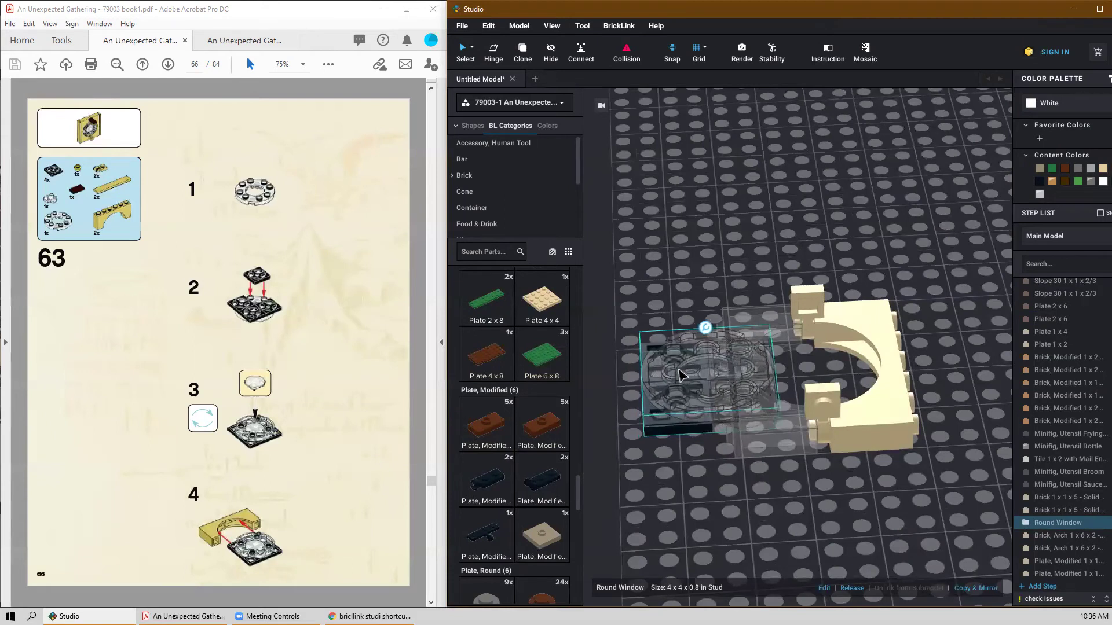
key("d")
key("d")
key("d")
key("d")
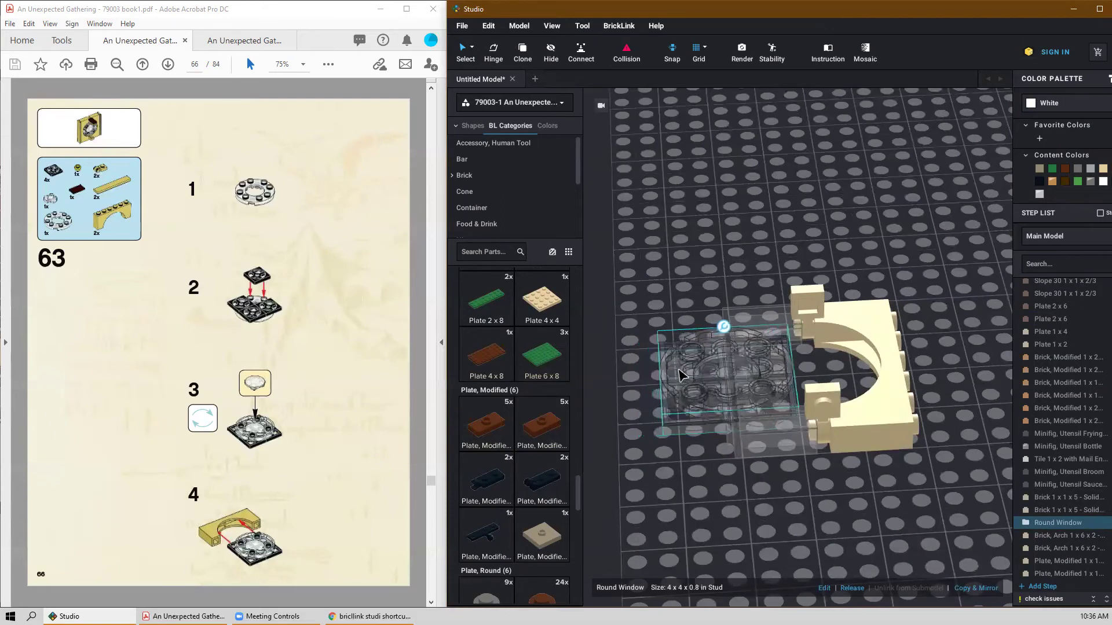
key("d")
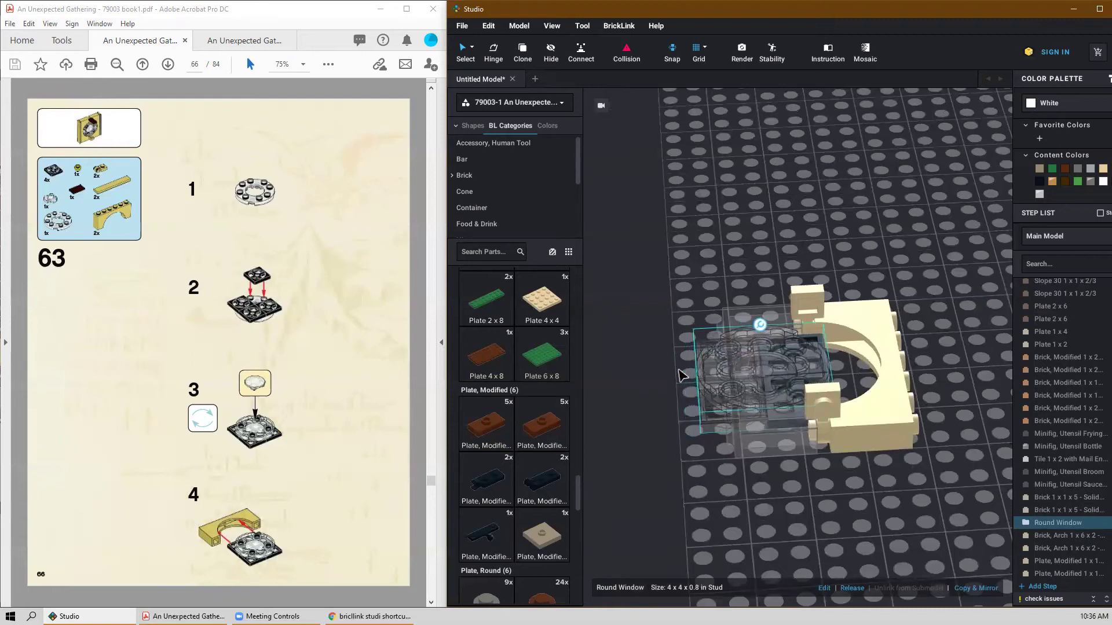
key("d")
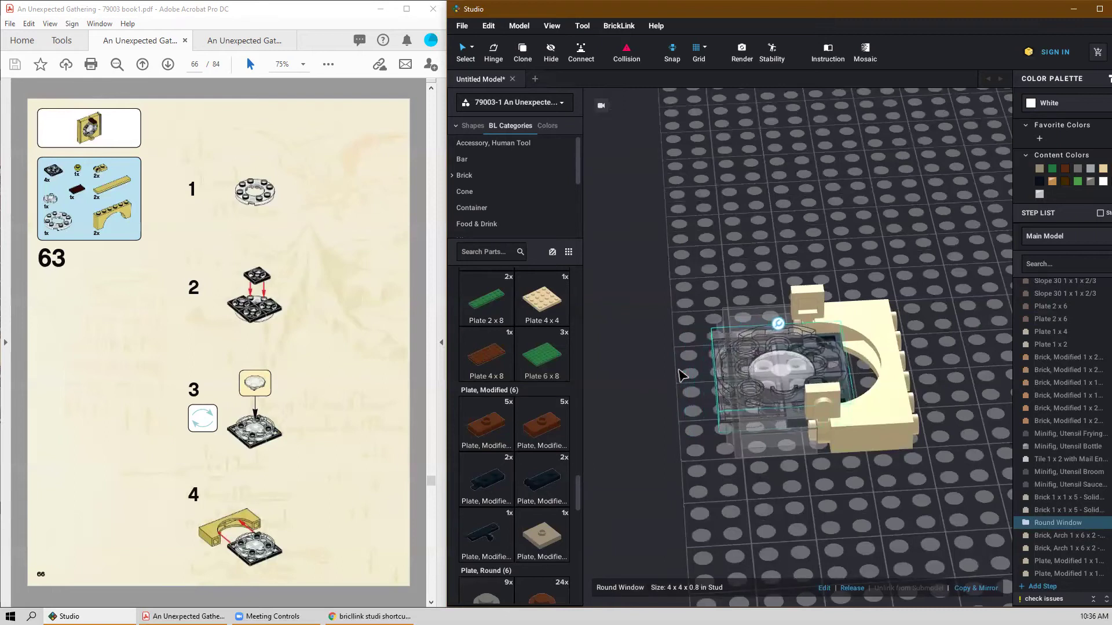
key("d")
key("d")
key("d")
key("d")
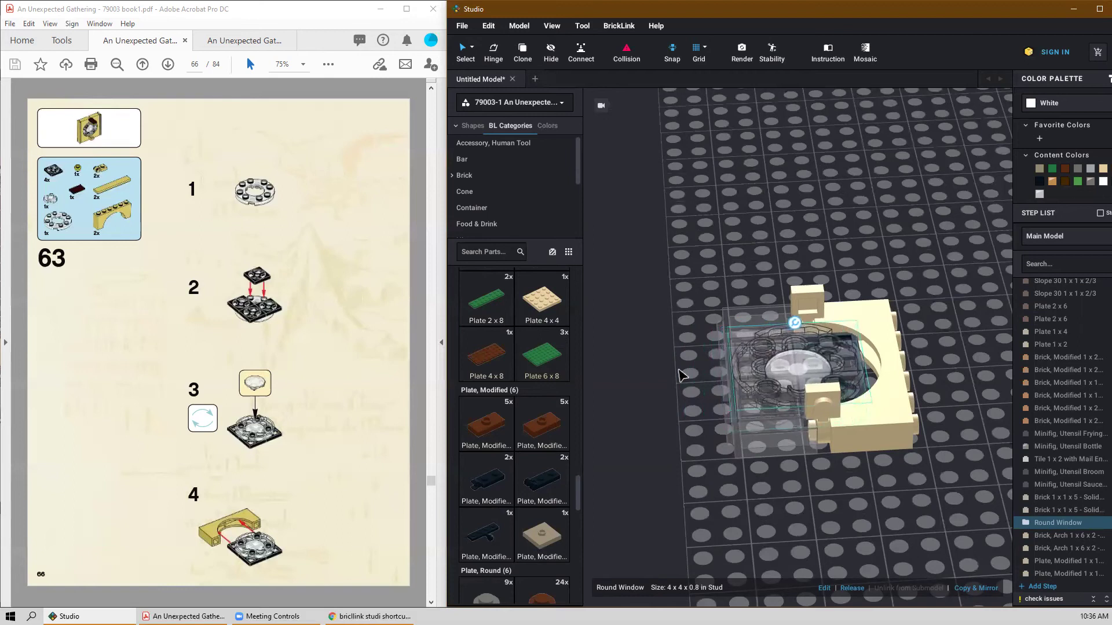
key("d")
key("d")
key("d")
key("d")
key("d")
key("d")
key("d")
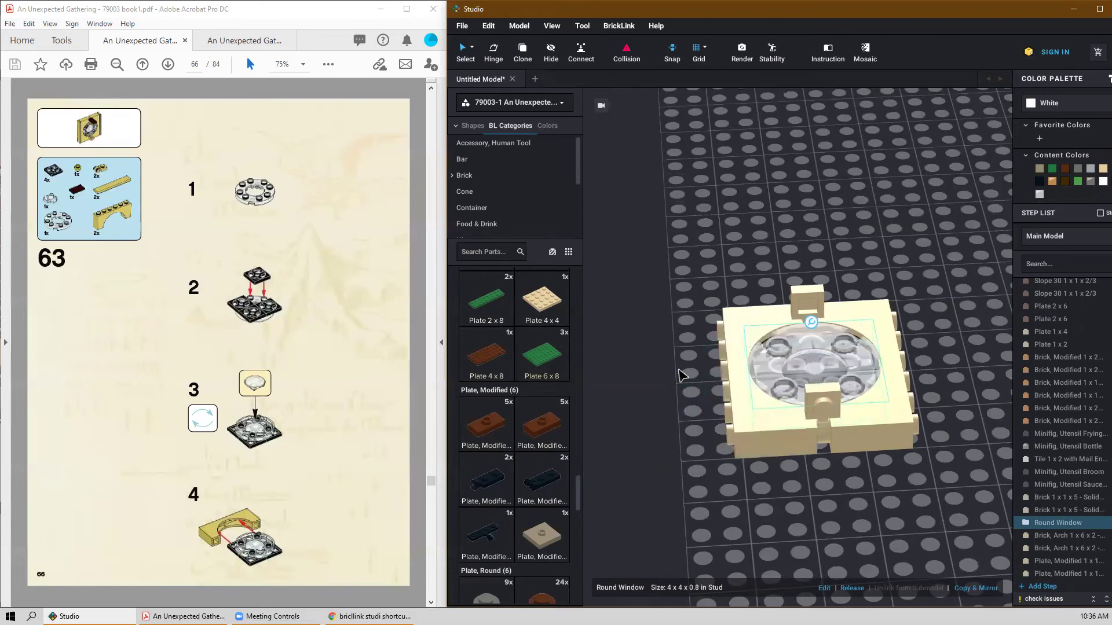
left_click(680, 375)
Examine how the Round Window submodel sits inside the tan arch frame and between the two clips.
right_click_drag(773, 562, 843, 445)
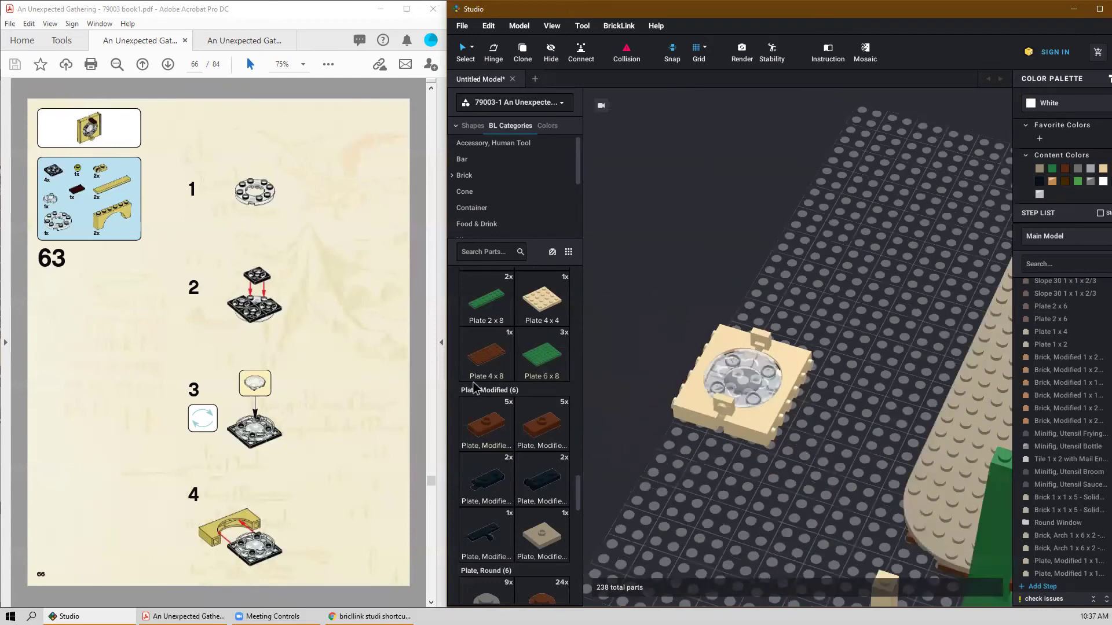
scroll(508, 451, "down", 5)
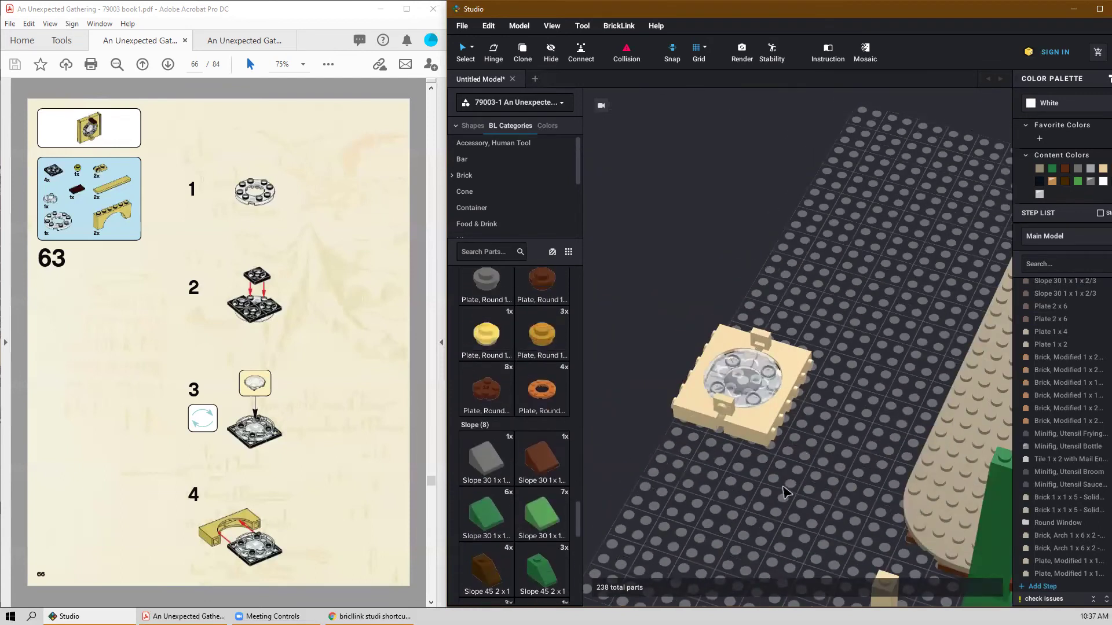
scroll(783, 496, "up", 3)
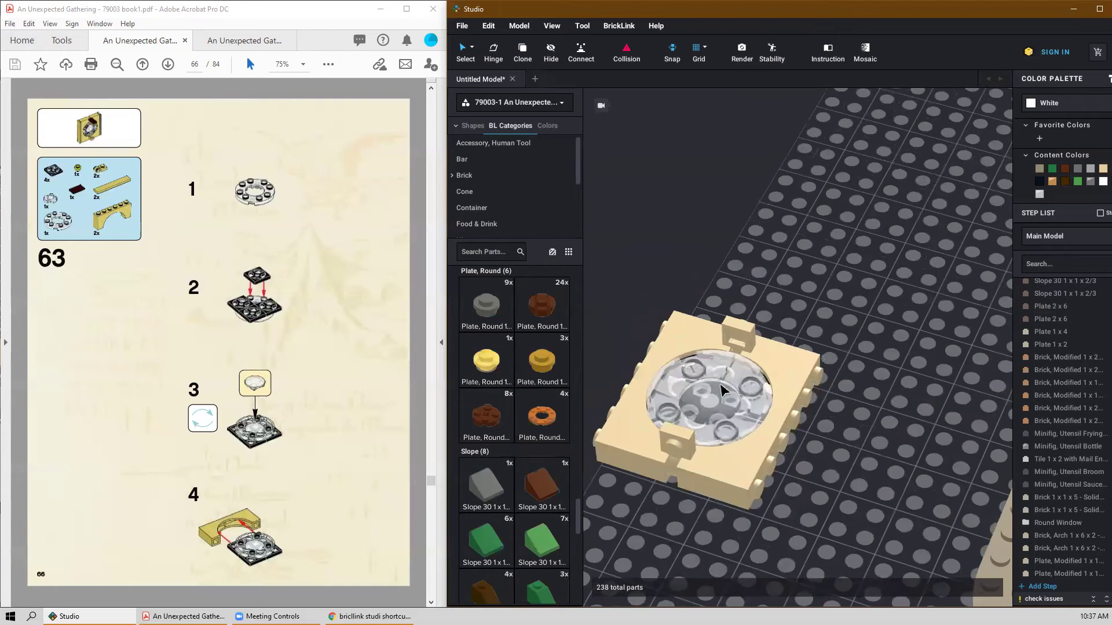
scroll(724, 391, "down", 2)
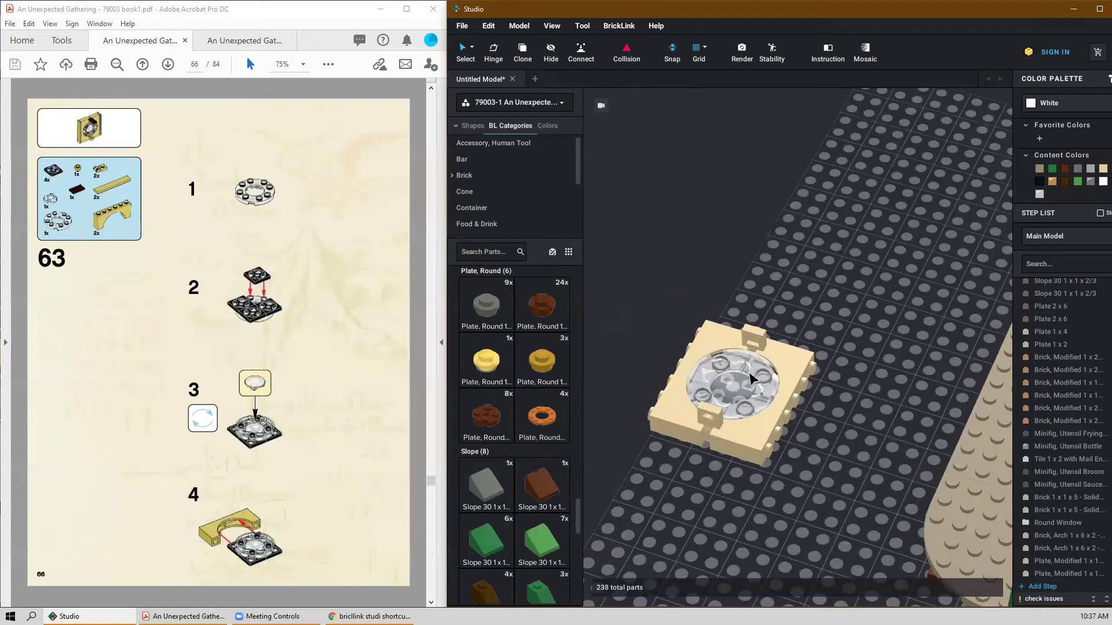
scroll(707, 385, "up", 3)
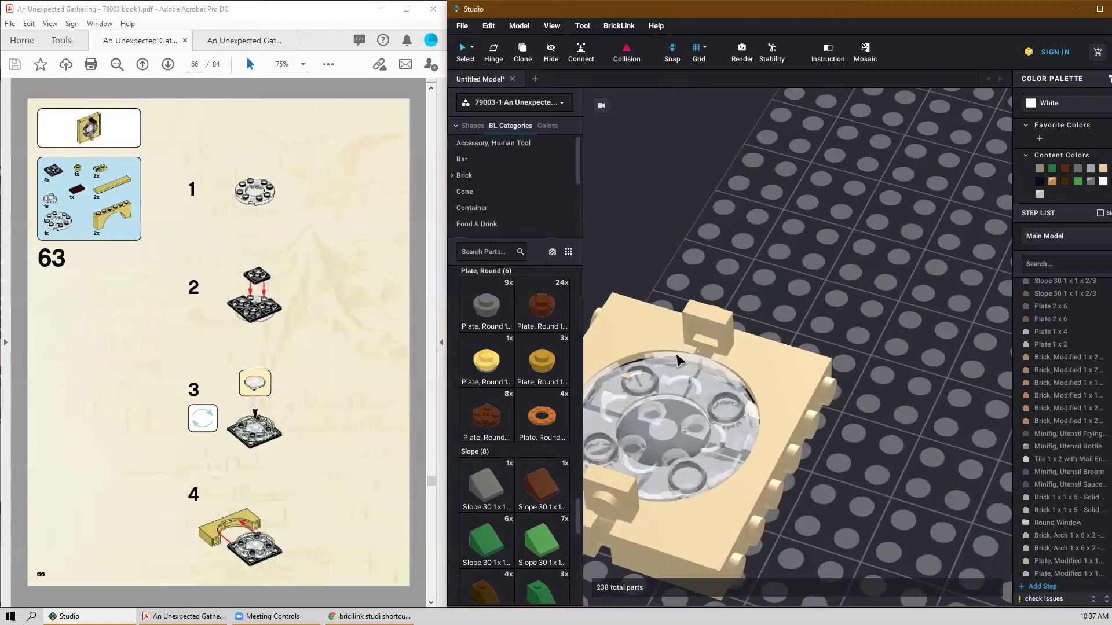
scroll(679, 360, "down", 3)
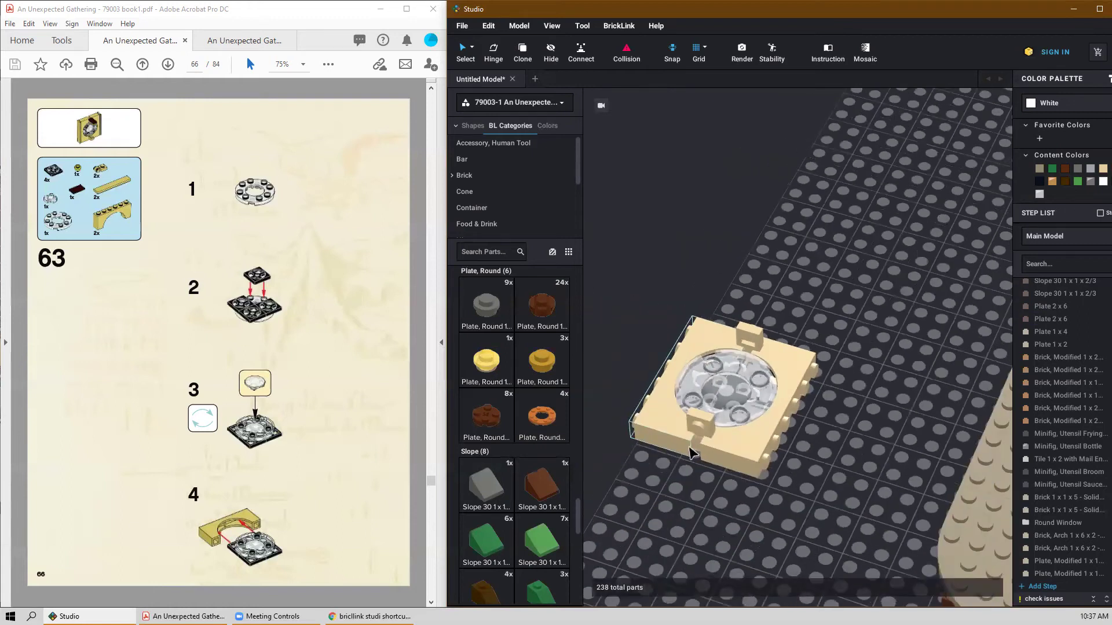
scroll(759, 435, "down", 2)
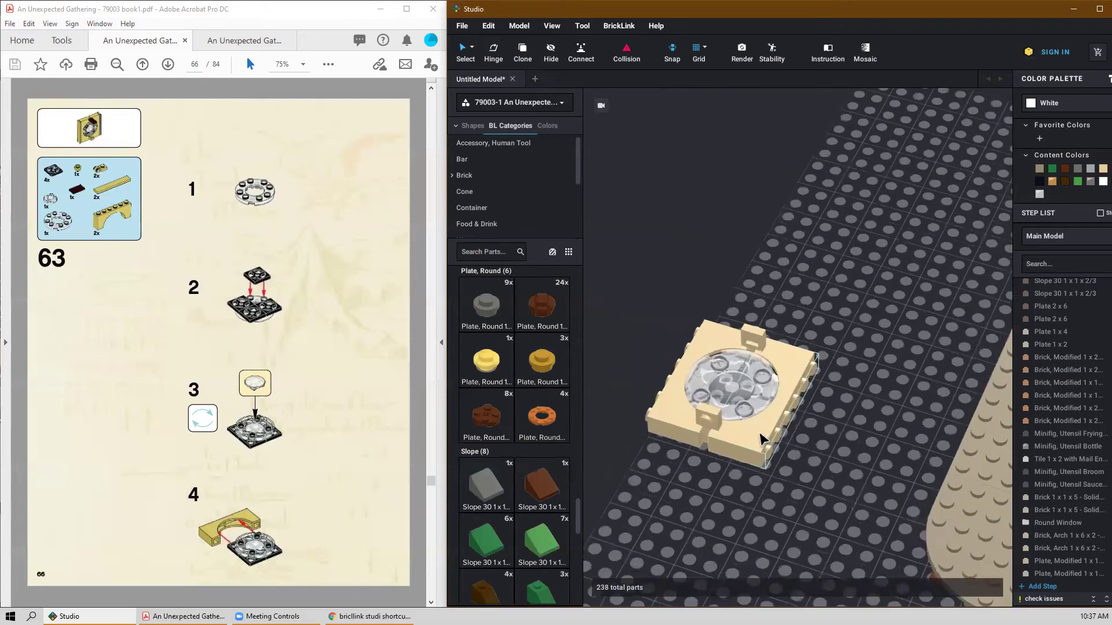
scroll(760, 434, "up", 5)
scroll(760, 434, "down", 5)
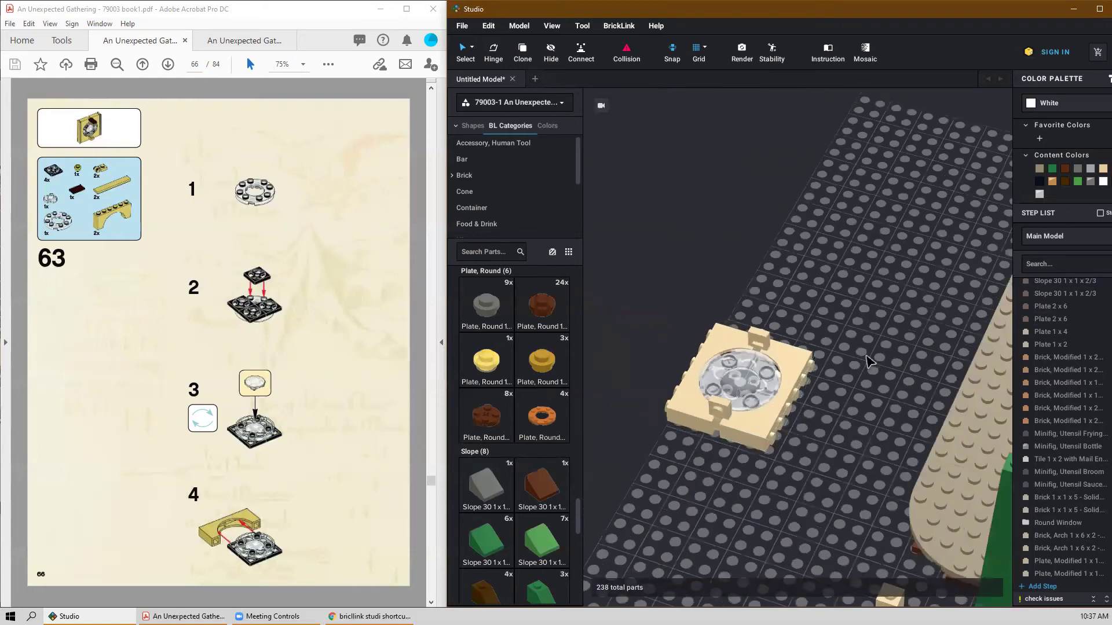
Cover the studs on the two opposite outer sides of the arch frame with tan Tile 1 x 6 pieces.
scroll(549, 461, "down", 10)
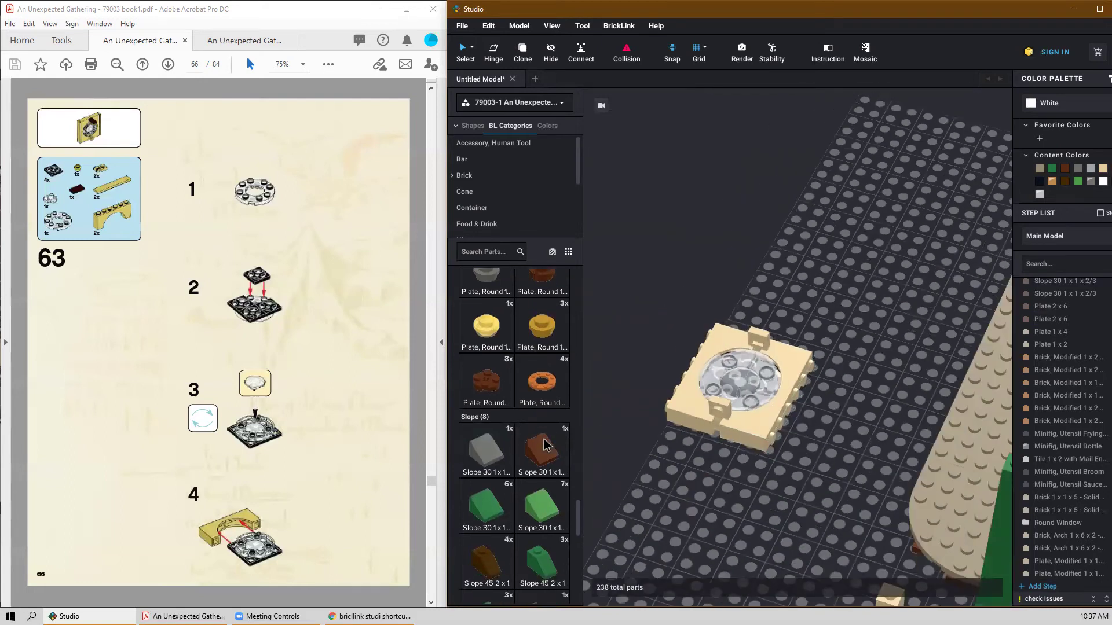
scroll(552, 448, "down", 1)
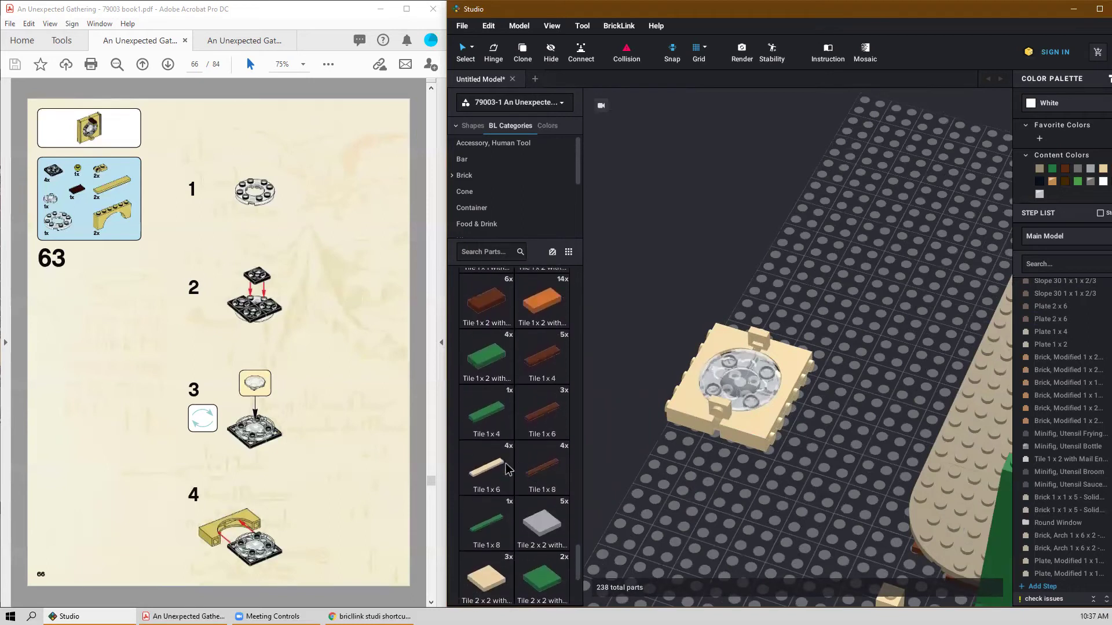
left_click(852, 433)
left_click_drag(851, 433, 802, 406)
key("ctrl+v")
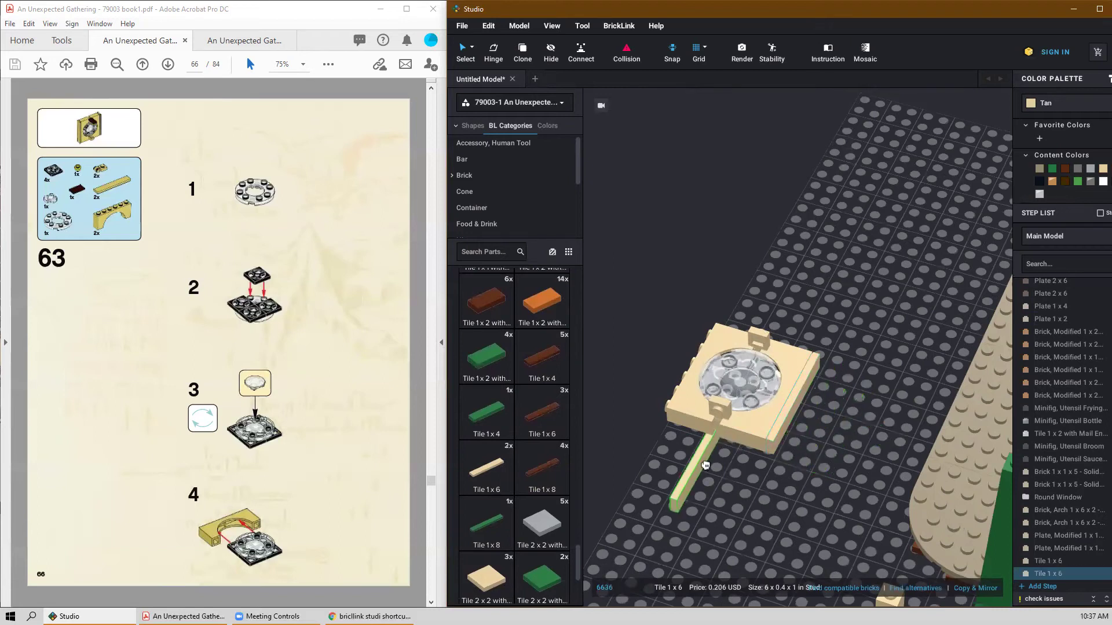
right_click_drag(695, 465, 724, 469)
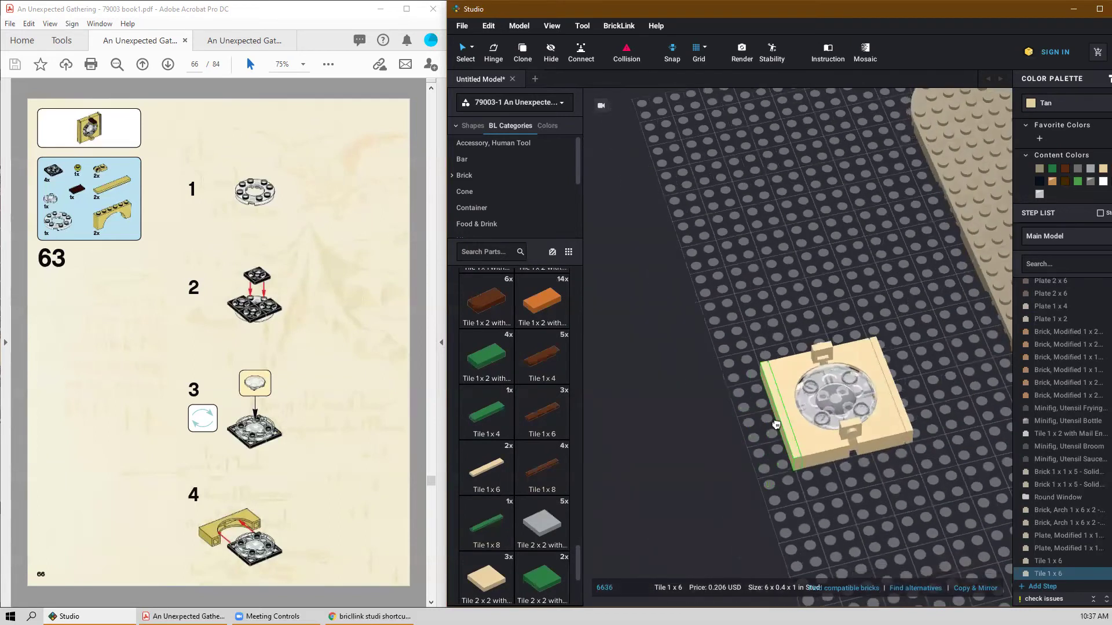
key("Escape")
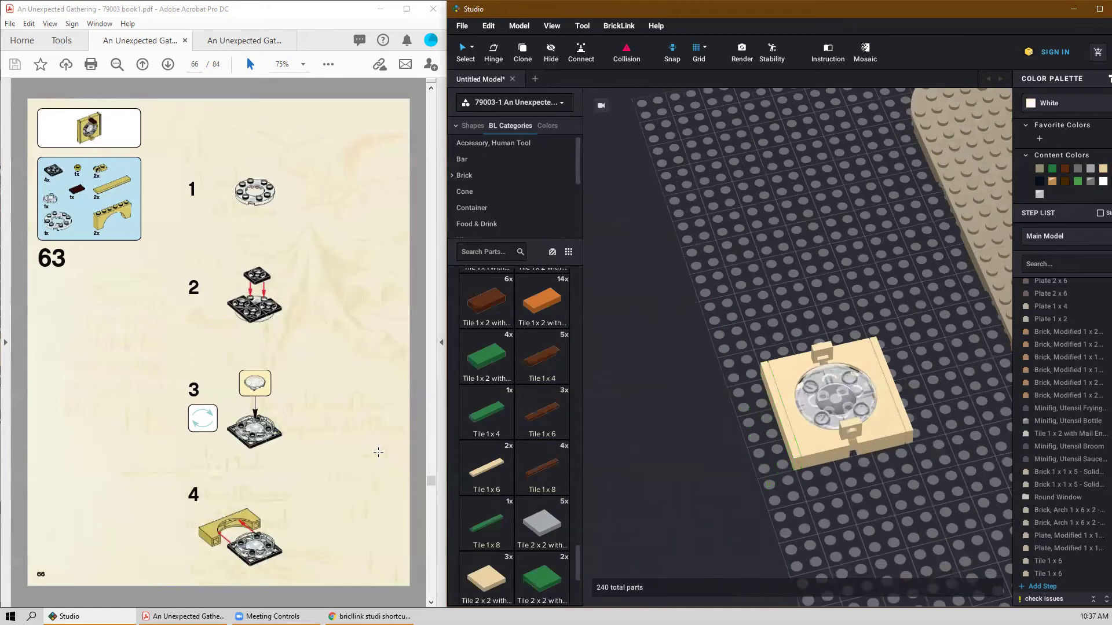
Following instruction page 67, attach a Reddish Brown Tile 1 x 2 with Groove upright at one of the frame's clips.
scroll(378, 452, "down", 1)
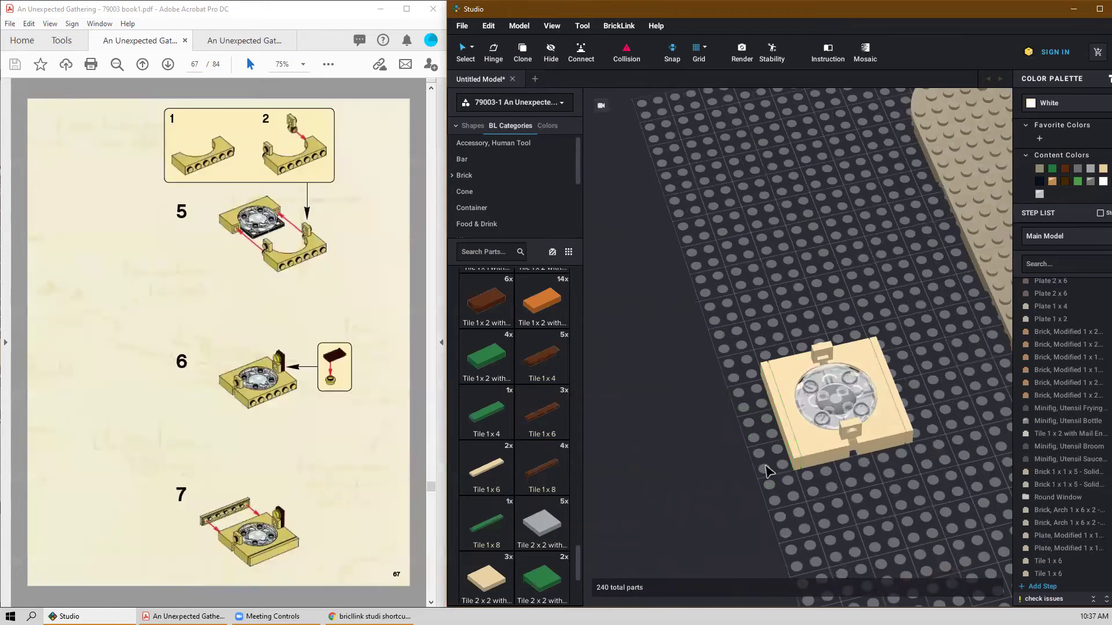
scroll(528, 452, "down", 1)
scroll(498, 347, "up", 2)
left_click_drag(486, 332, 824, 335)
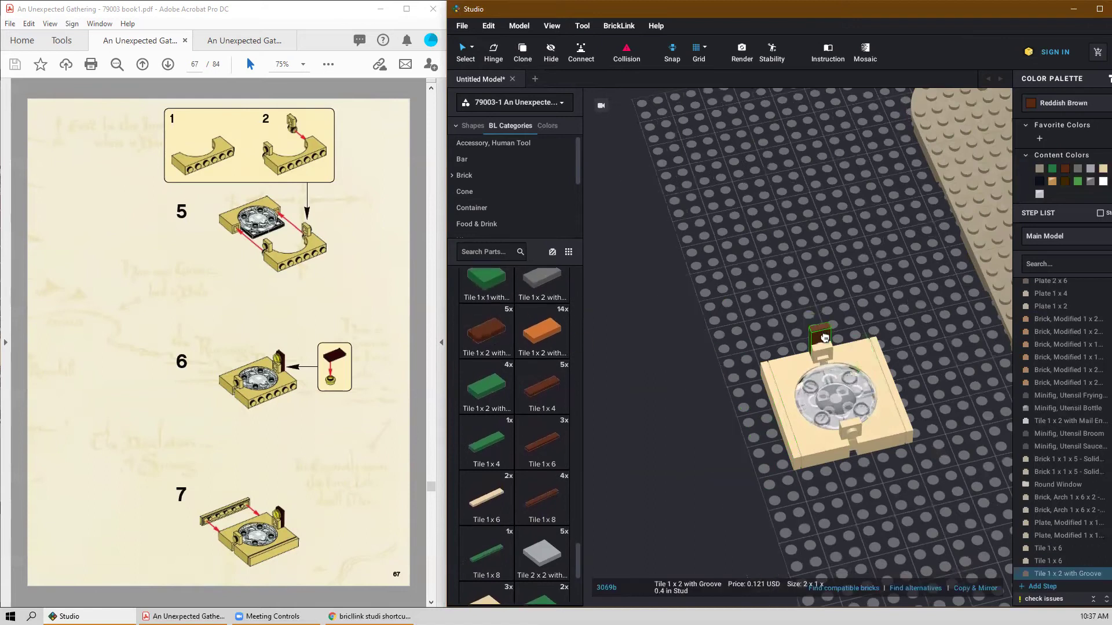
right_click_drag(843, 316, 867, 315)
left_click(862, 323)
Add a Trans-Yellow Plate, Round 1 x 1 Straight Side between the brown tile and the frame's clip.
scroll(516, 475, "up", 5)
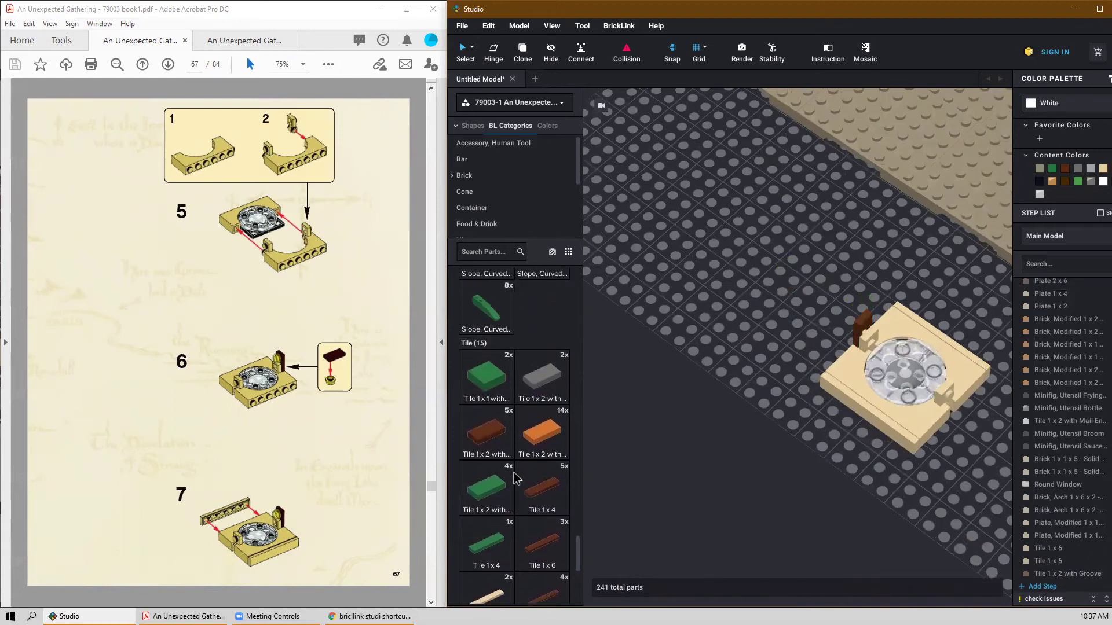
scroll(516, 475, "up", 10)
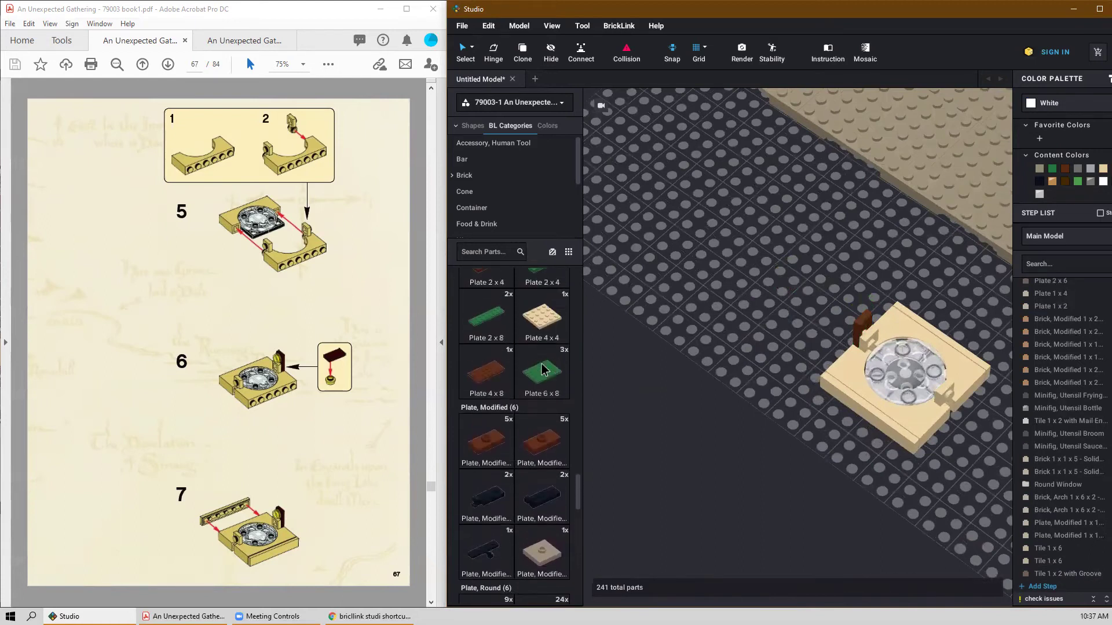
scroll(542, 357, "up", 10)
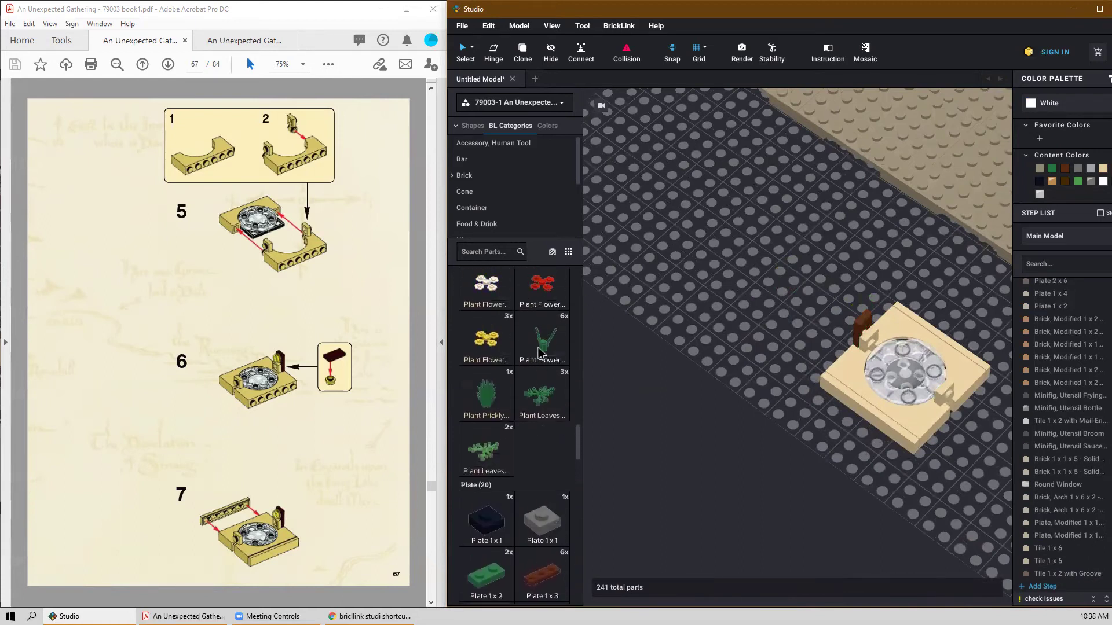
scroll(541, 355, "up", 5)
scroll(547, 394, "down", 8)
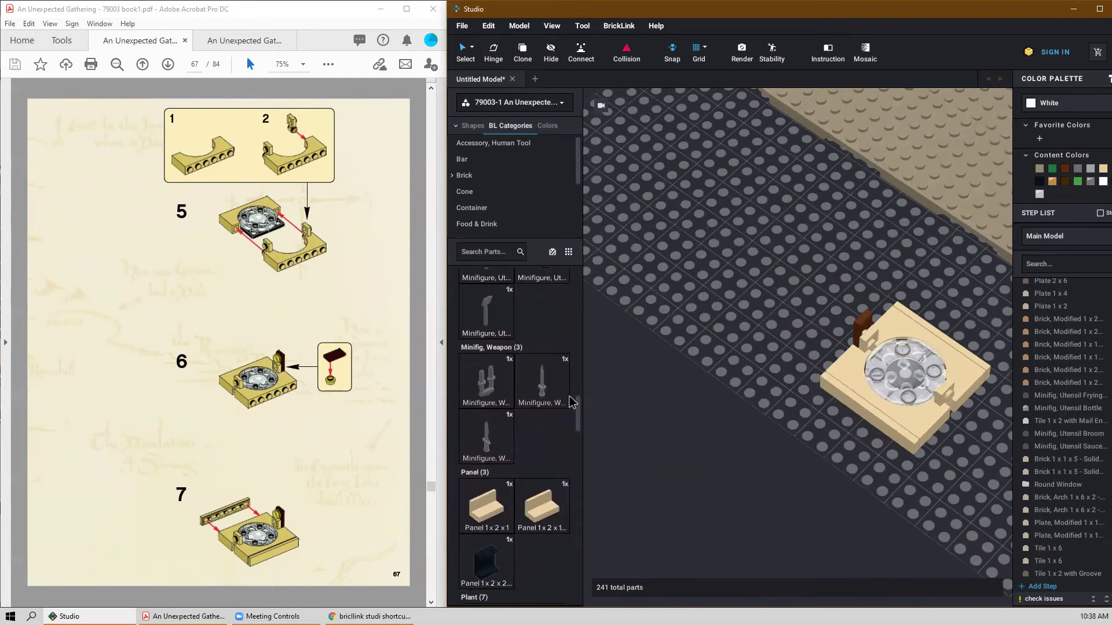
scroll(550, 426, "down", 10)
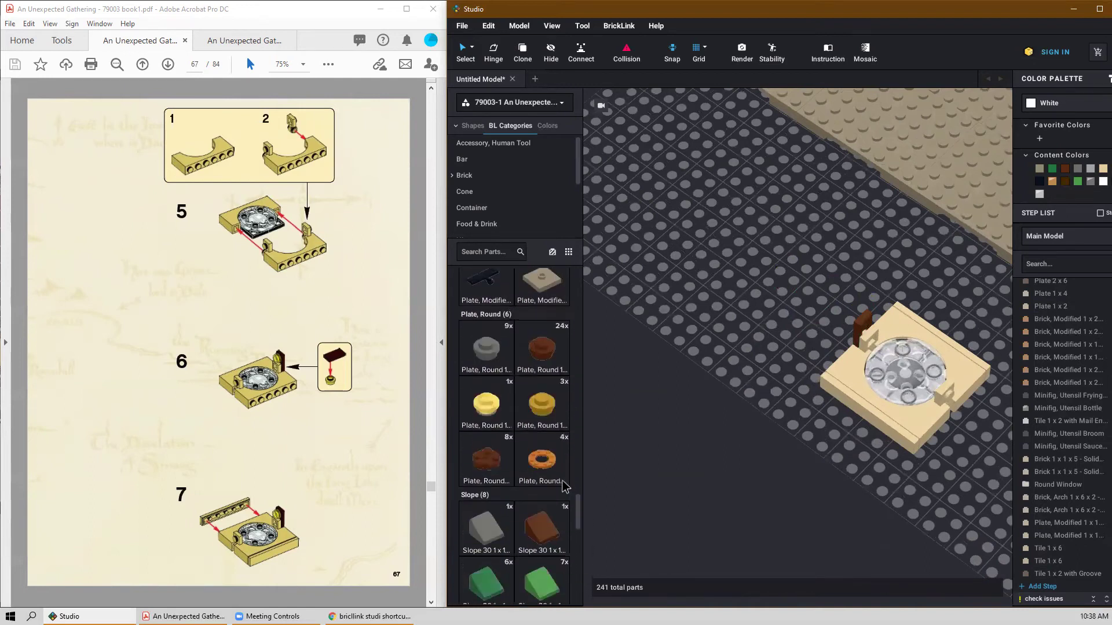
scroll(562, 442, "up", 3)
left_click(486, 396)
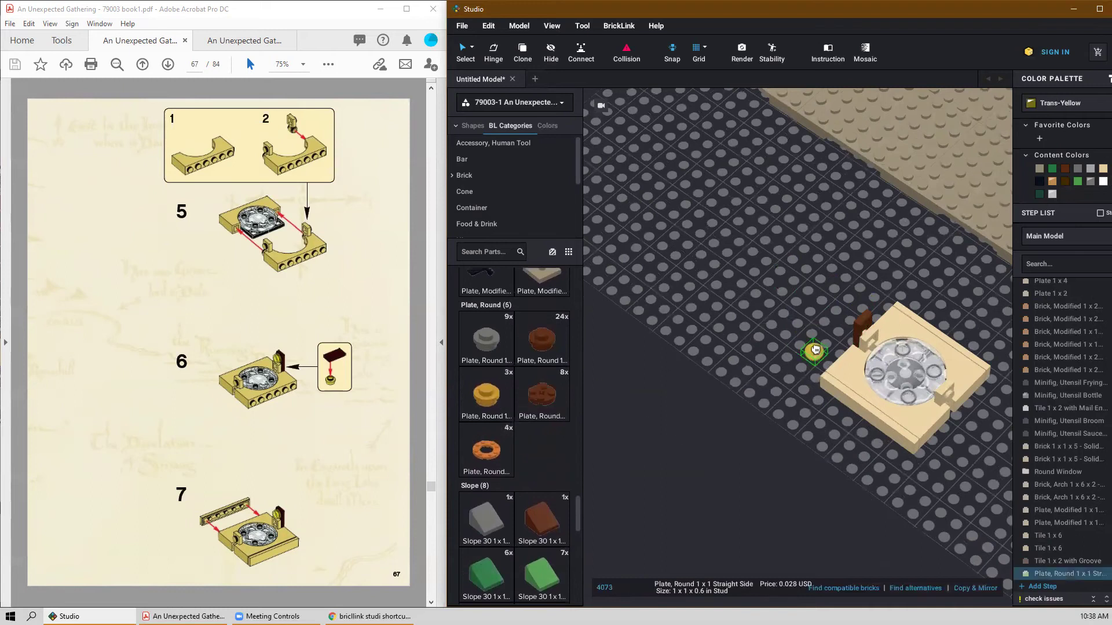
left_click(867, 326)
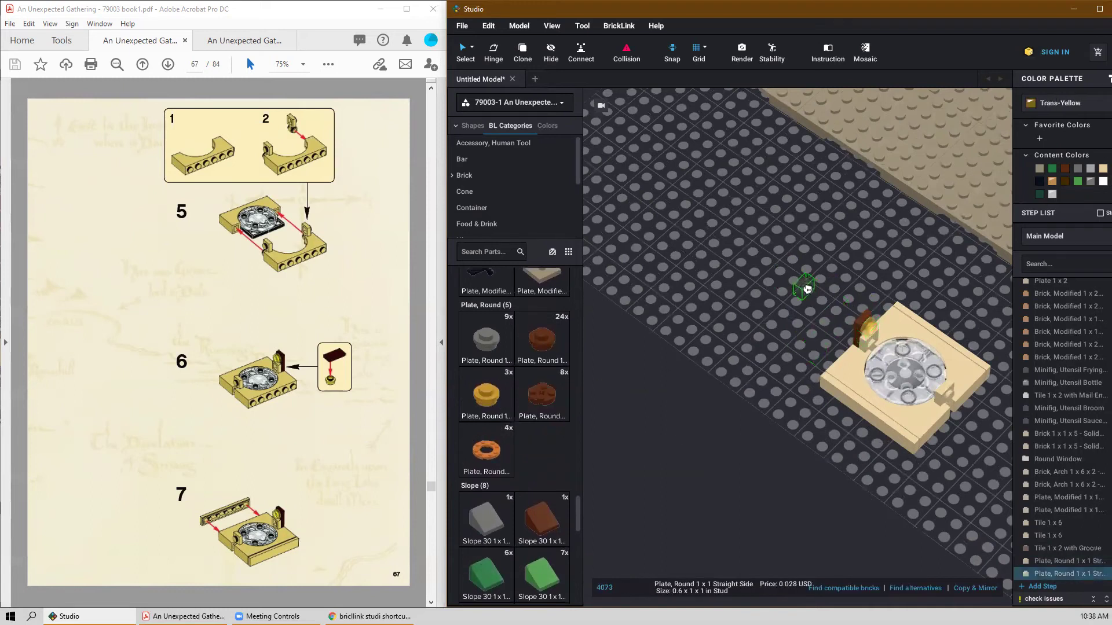
key("Escape")
Discard the spare round plate and group the nine window and frame parts into a submodel named Big Round Window.
right_click_drag(804, 290, 959, 337)
scroll(783, 280, "down", 6)
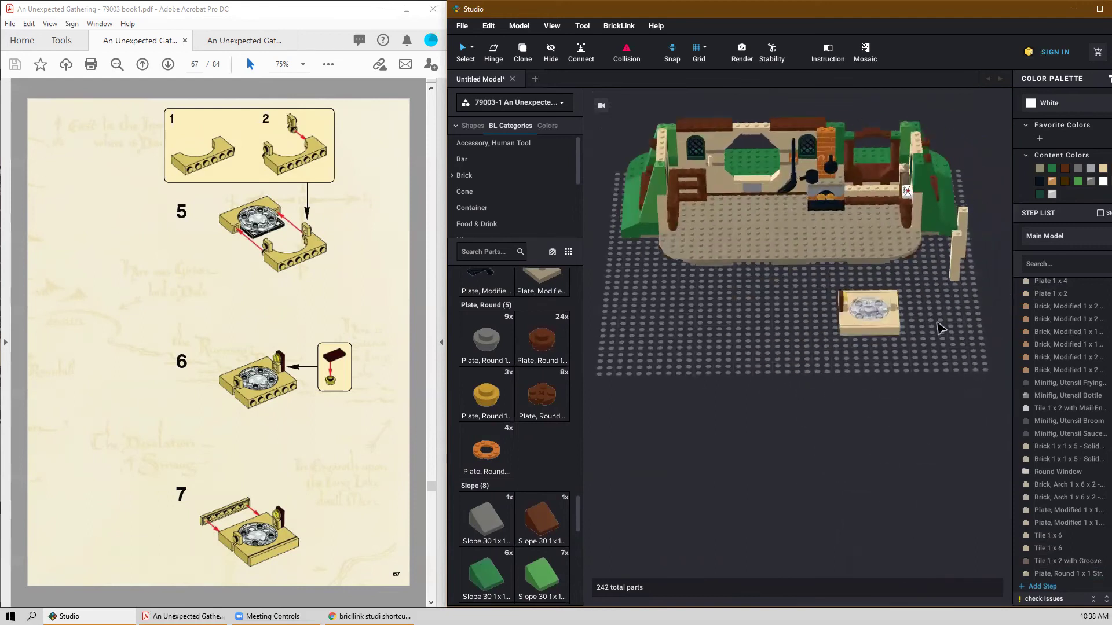
left_click_drag(939, 289, 809, 346)
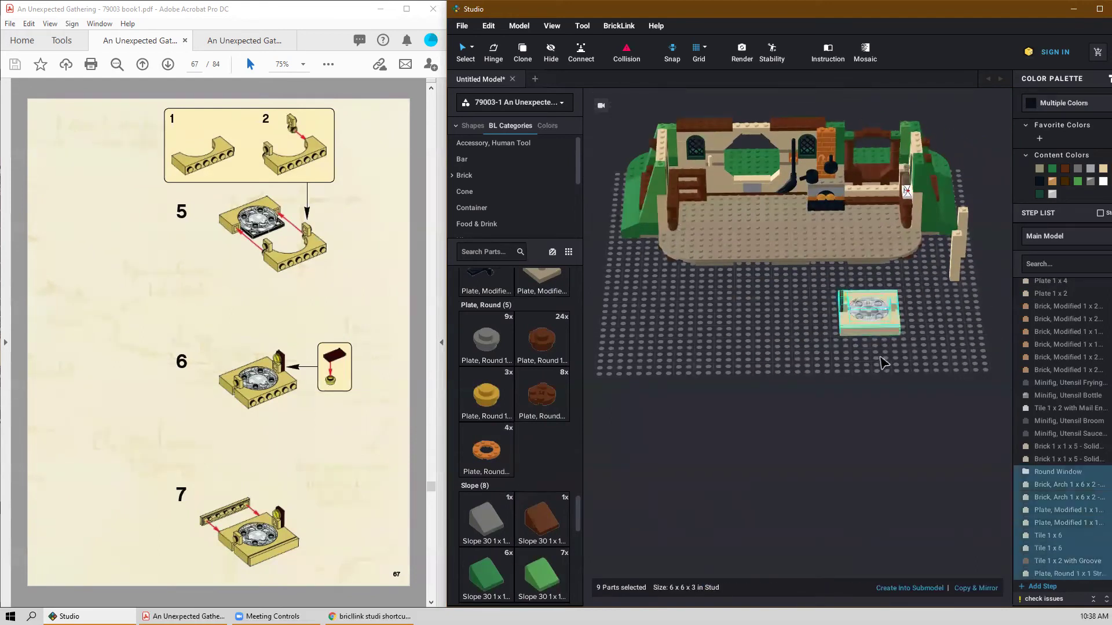
left_click(891, 589)
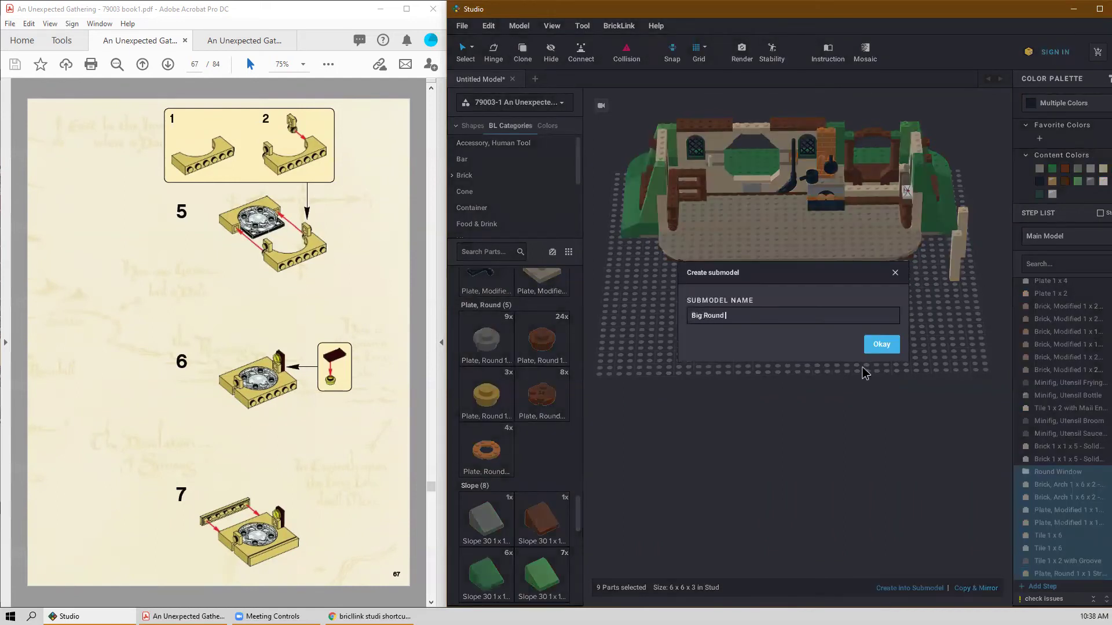
key("Return")
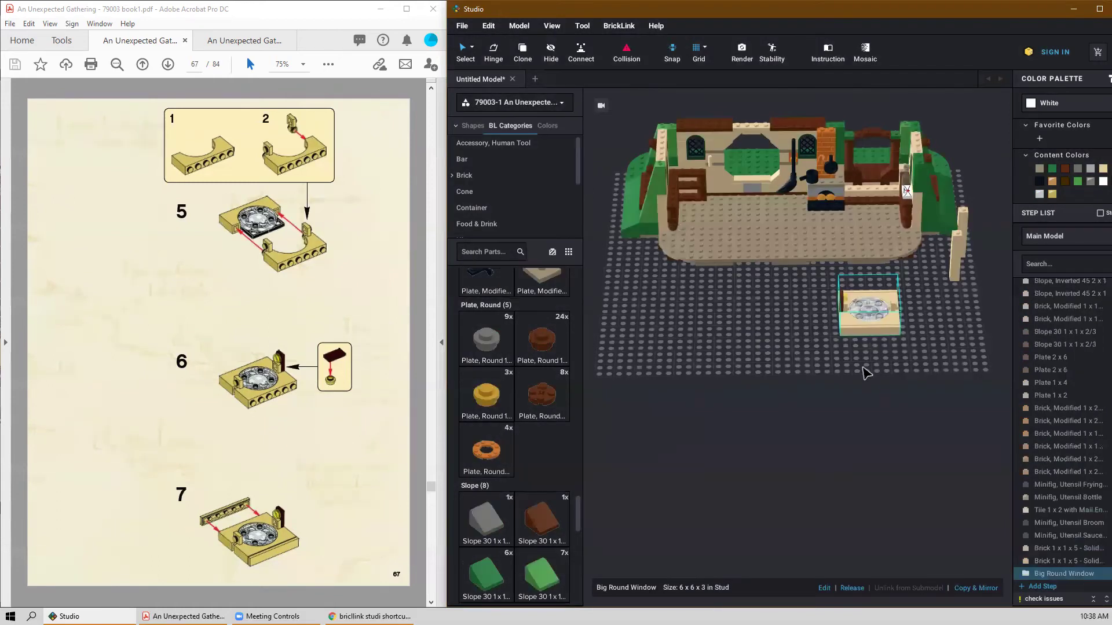
Rotate the Big Round Window upright so its brown tile is at the top and its clips face the front.
key("Down")
key("Right")
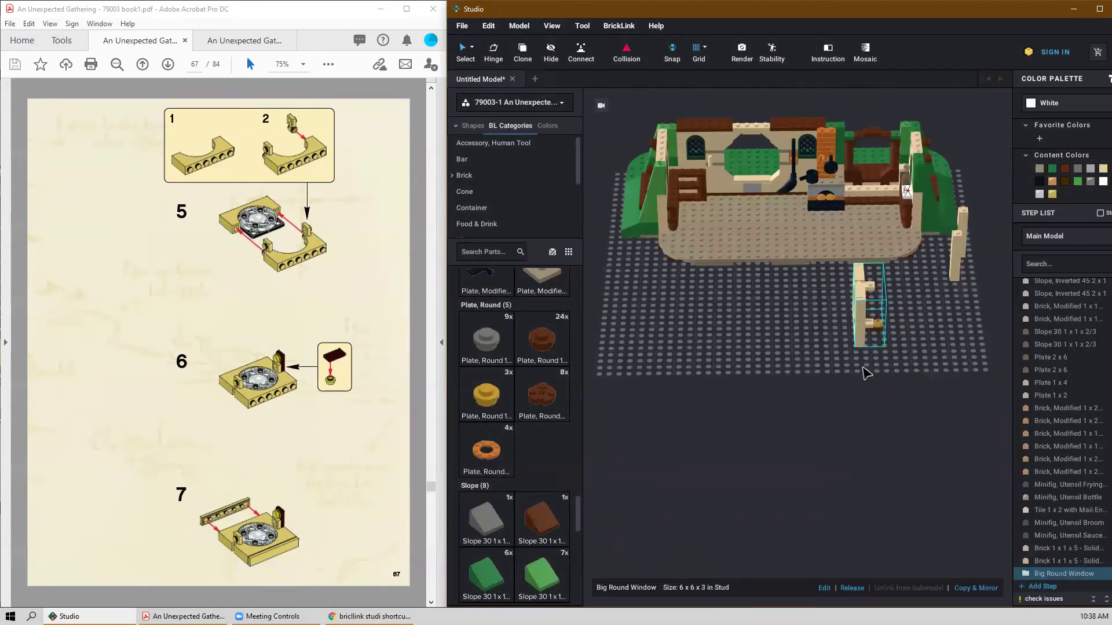
key("Right")
key("Down")
key("Down")
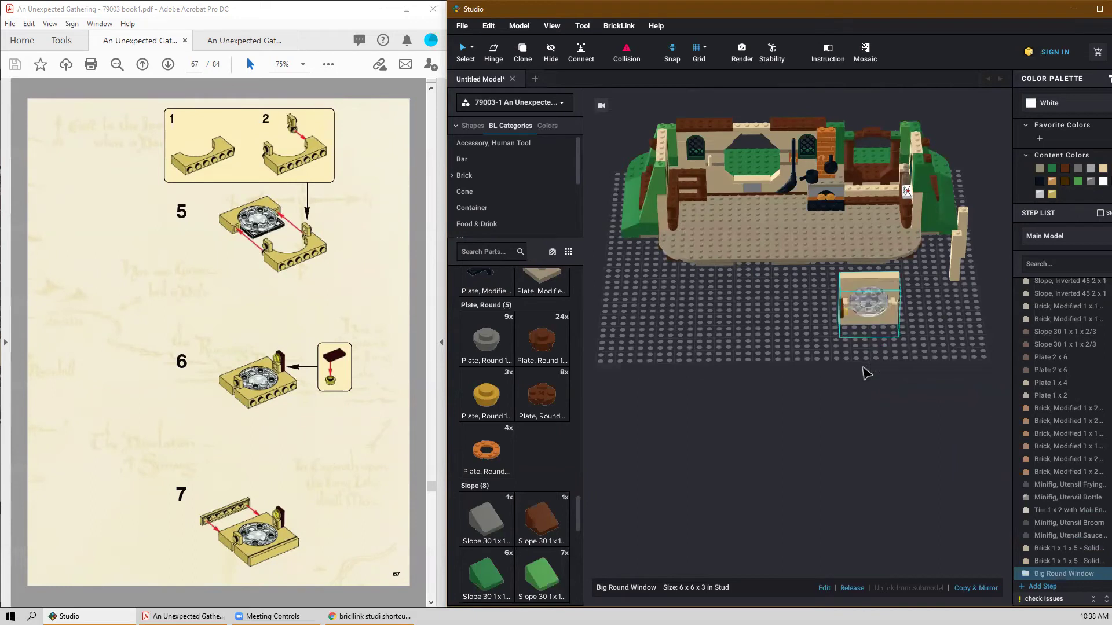
key("Right")
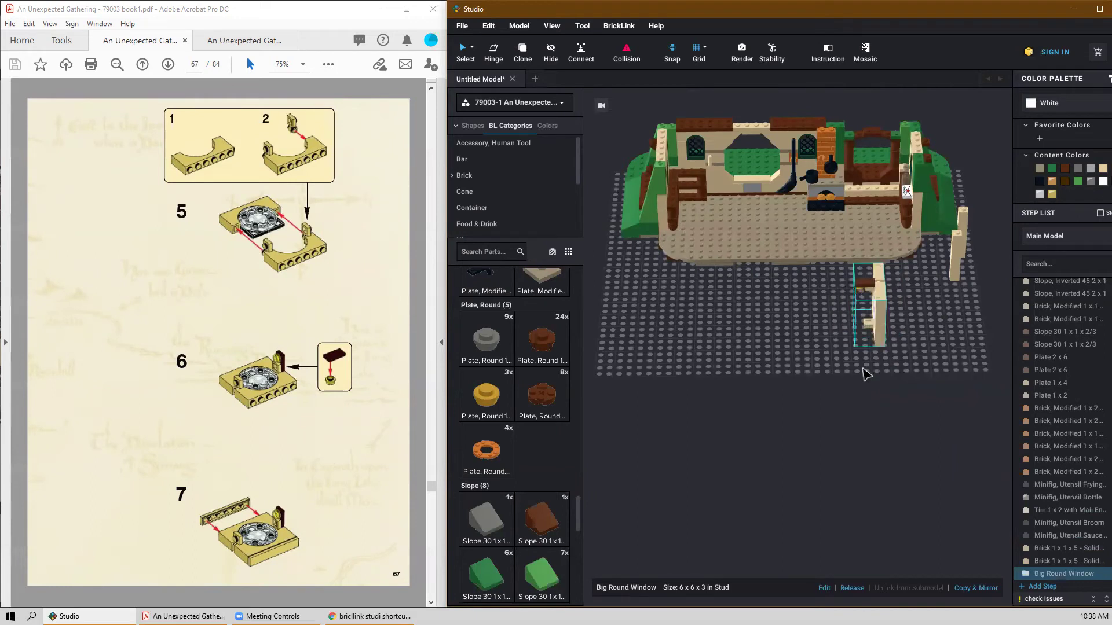
scroll(834, 336, "up", 10)
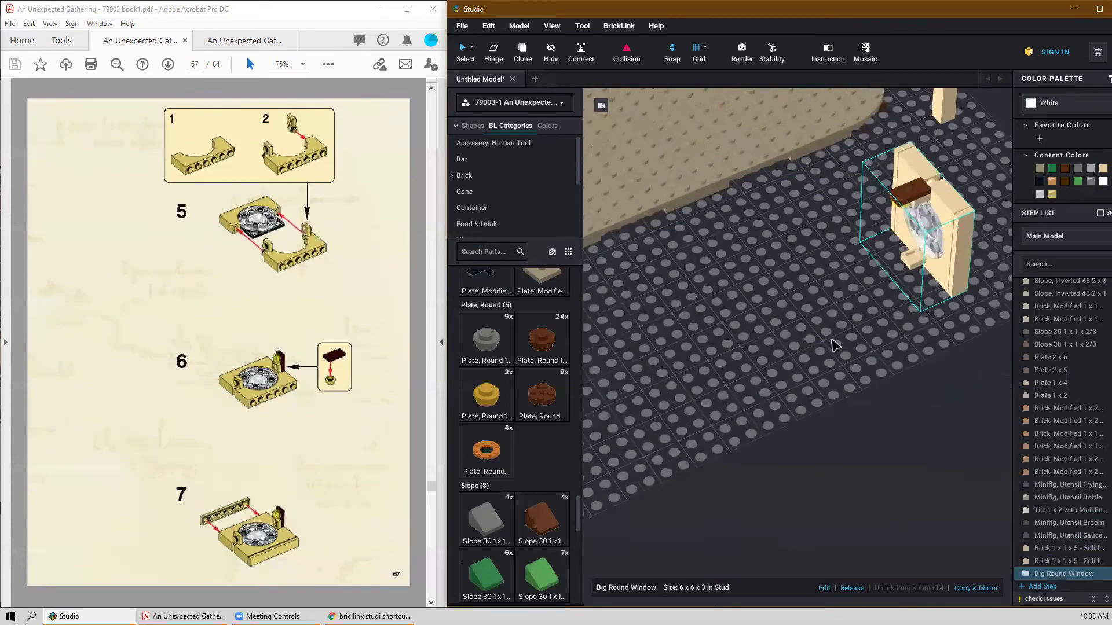
right_click_drag(832, 325, 830, 321)
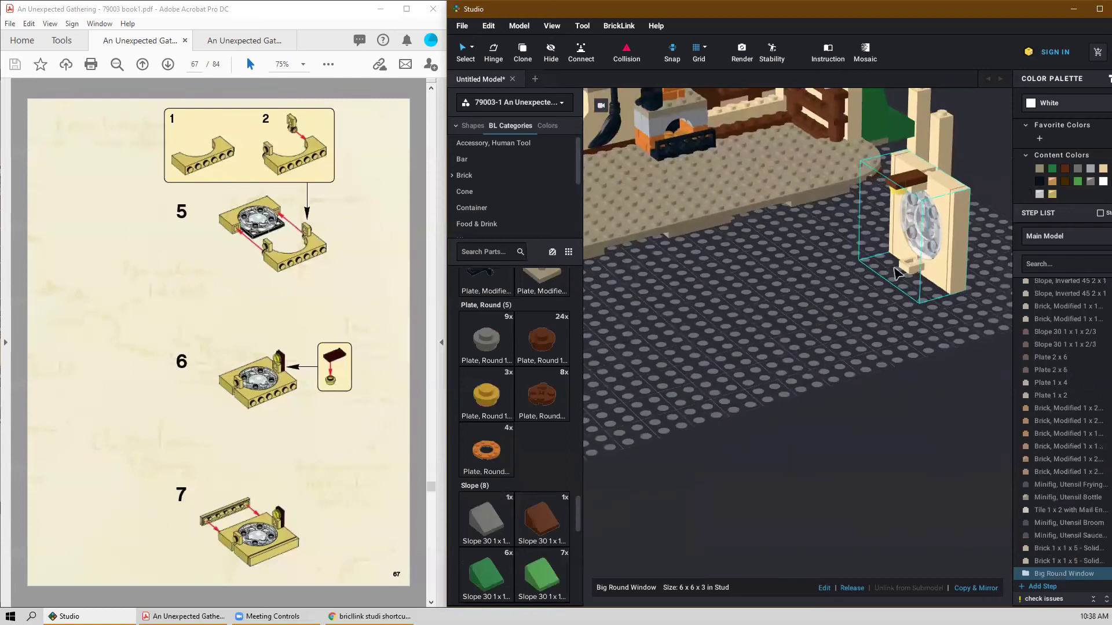
scroll(859, 281, "down", 2)
middle_click_drag(858, 280, 788, 385)
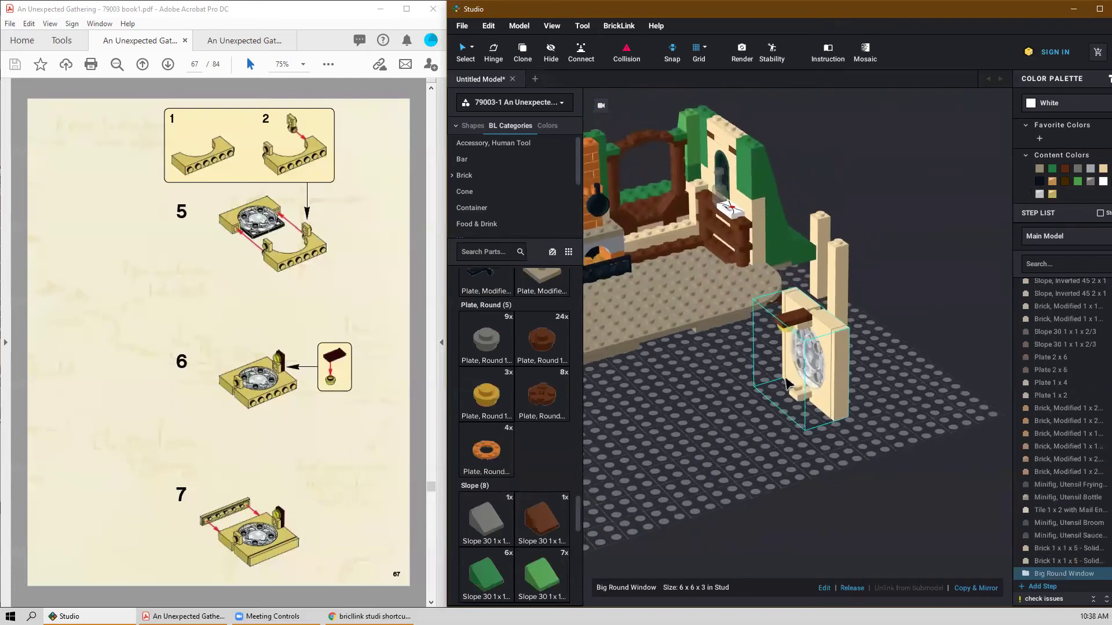
key("Right")
key("Right")
key("Right")
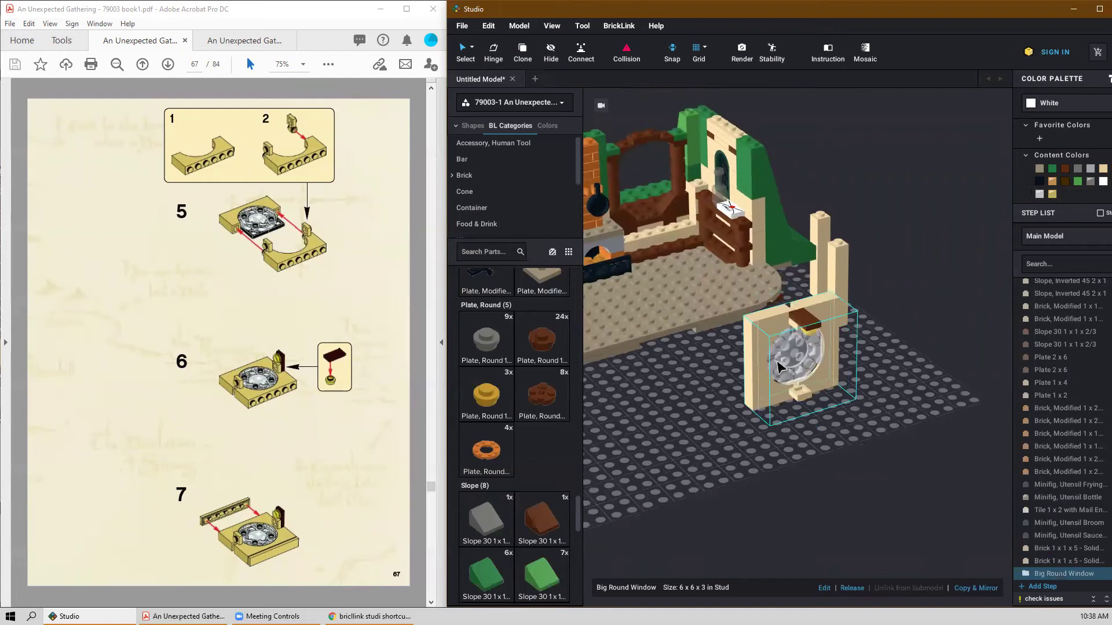
Try to place the upright Big Round Window against the brown-framed opening in the back wall.
left_click_drag(782, 393, 667, 214)
scroll(629, 204, "up", 3)
middle_click_drag(668, 214, 780, 331)
left_click_drag(780, 330, 741, 375)
scroll(770, 325, "up", 3)
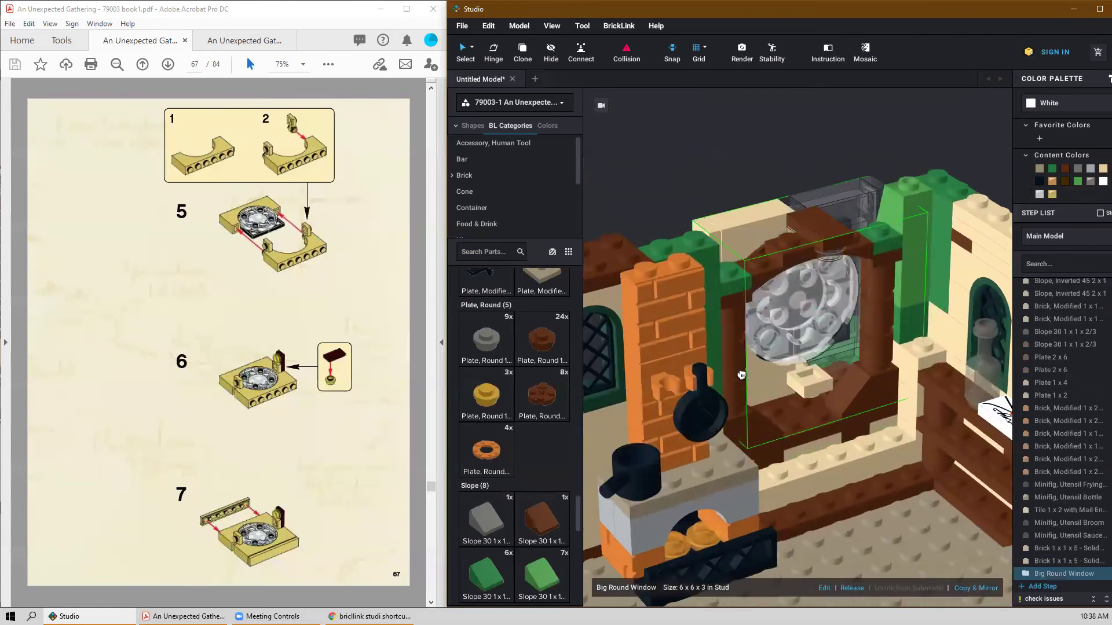
right_click_drag(741, 375, 697, 370)
scroll(700, 371, "down", 2)
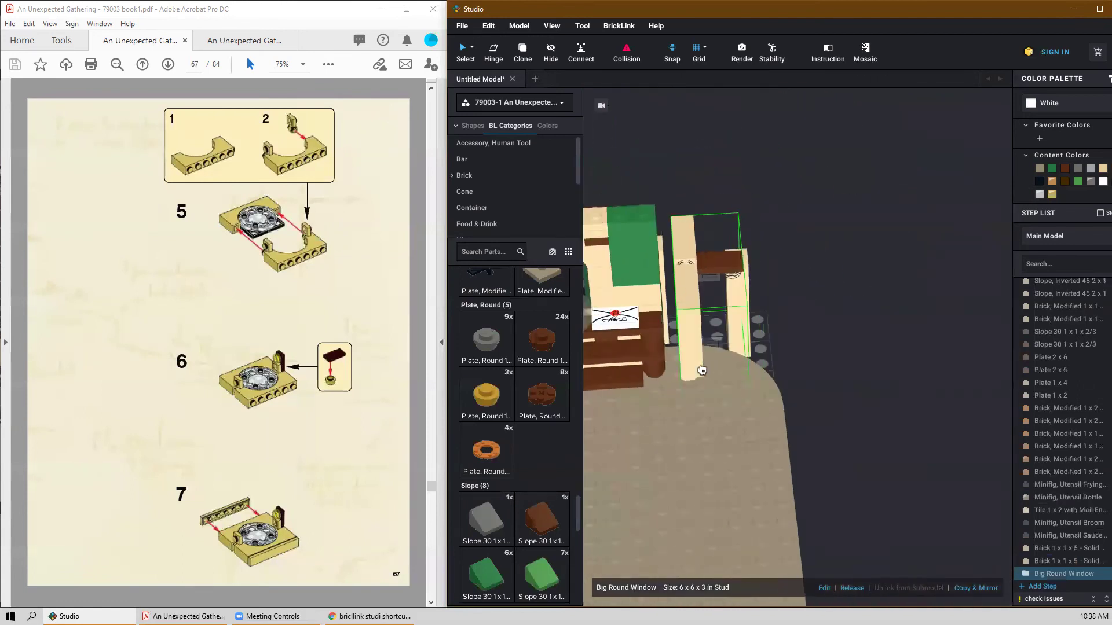
left_click_drag(702, 372, 632, 359)
right_click_drag(629, 352, 795, 237)
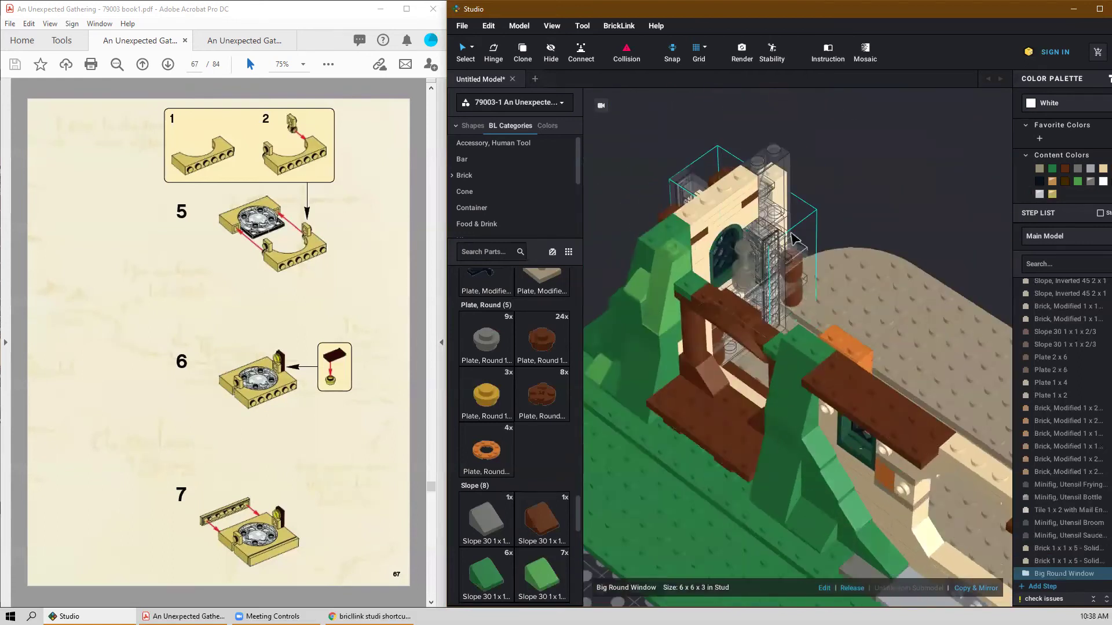
left_click_drag(805, 243, 811, 333)
left_click(805, 209)
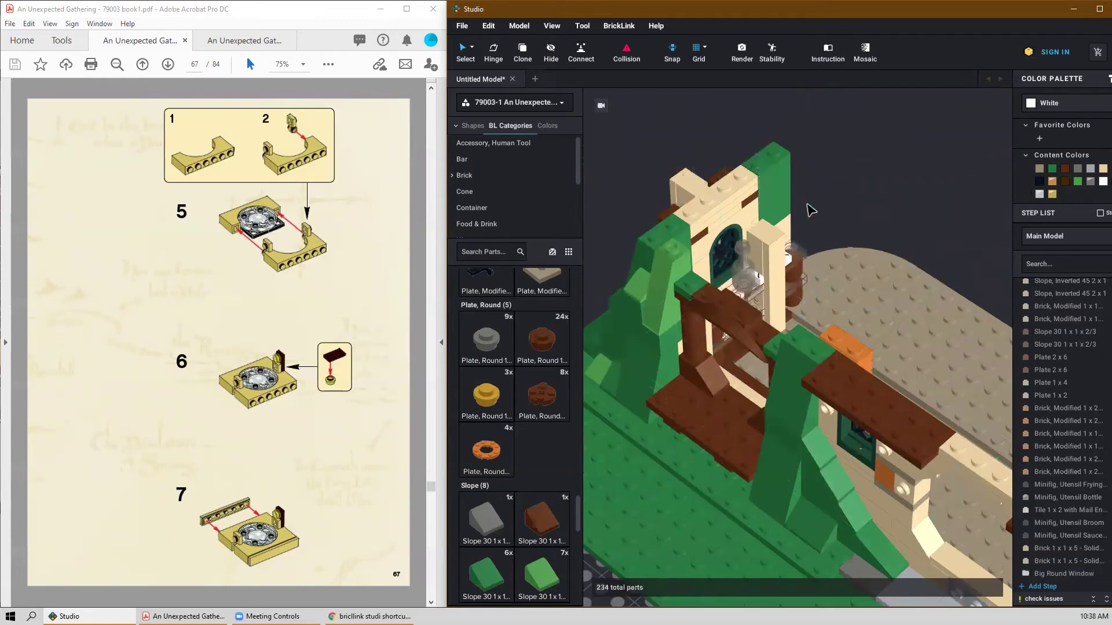
Reposition the Big Round Window in the brown-framed opening of the back wall, between the orange chimney and the side wall.
left_click(768, 244)
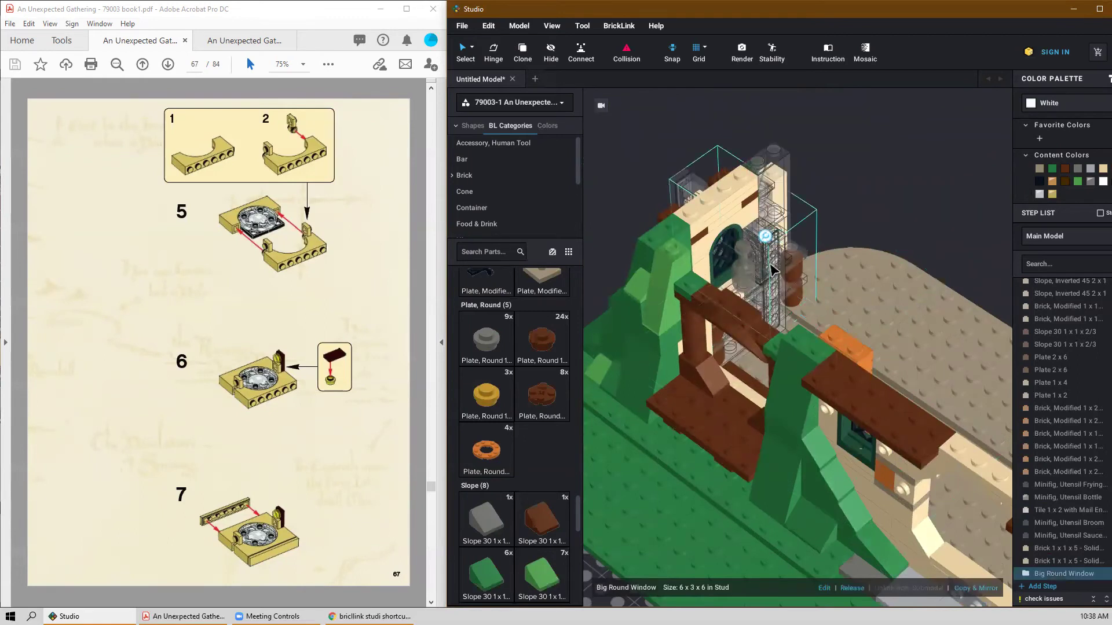
left_click_drag(772, 270, 783, 288)
left_click_drag(789, 339, 777, 365)
scroll(791, 360, "up", 3)
right_click_drag(777, 365, 789, 362)
left_click_drag(789, 362, 683, 399)
middle_click_drag(682, 398, 807, 387)
left_click_drag(807, 387, 918, 378)
right_click_drag(913, 378, 881, 380)
left_click_drag(882, 380, 855, 392)
middle_click_drag(854, 392, 643, 388)
left_click_drag(643, 388, 774, 417)
middle_click_drag(774, 417, 740, 427)
left_click_drag(740, 427, 776, 498)
right_click_drag(777, 499, 735, 467)
left_click_drag(735, 467, 672, 462)
mouse_move(672, 463)
right_mouse_down()
mouse_move(663, 461)
mouse_move(694, 467)
right_mouse_up()
left_click_drag(694, 466, 698, 479)
right_click_drag(698, 479, 676, 482)
left_click_drag(676, 482, 764, 493)
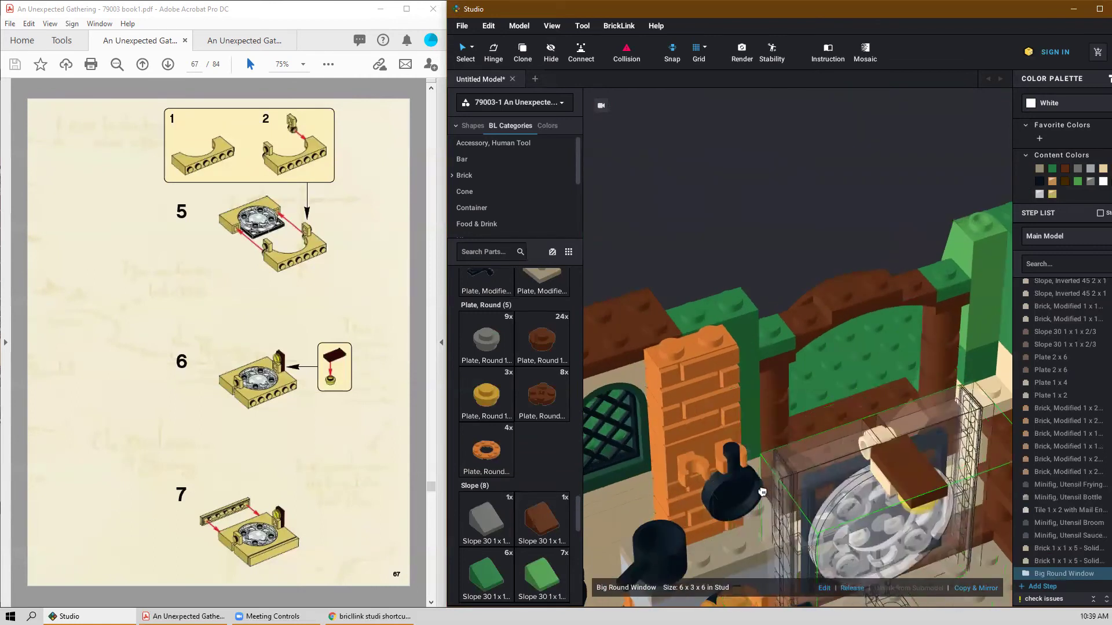
middle_click_drag(763, 492, 637, 433)
left_click_drag(637, 434, 636, 237)
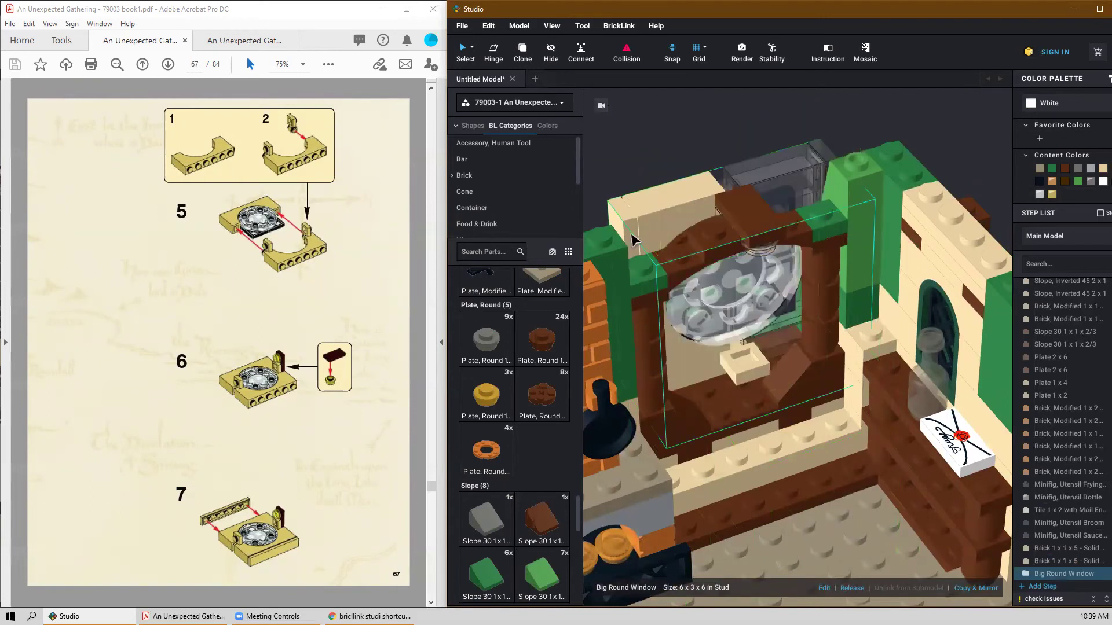
left_click(631, 234)
Adjust the orientation of the Big Round Window so its clips face the room, and nudge it toward alignment with the opening.
scroll(766, 394, "down", 1)
right_click_drag(766, 395, 772, 418)
key("Right")
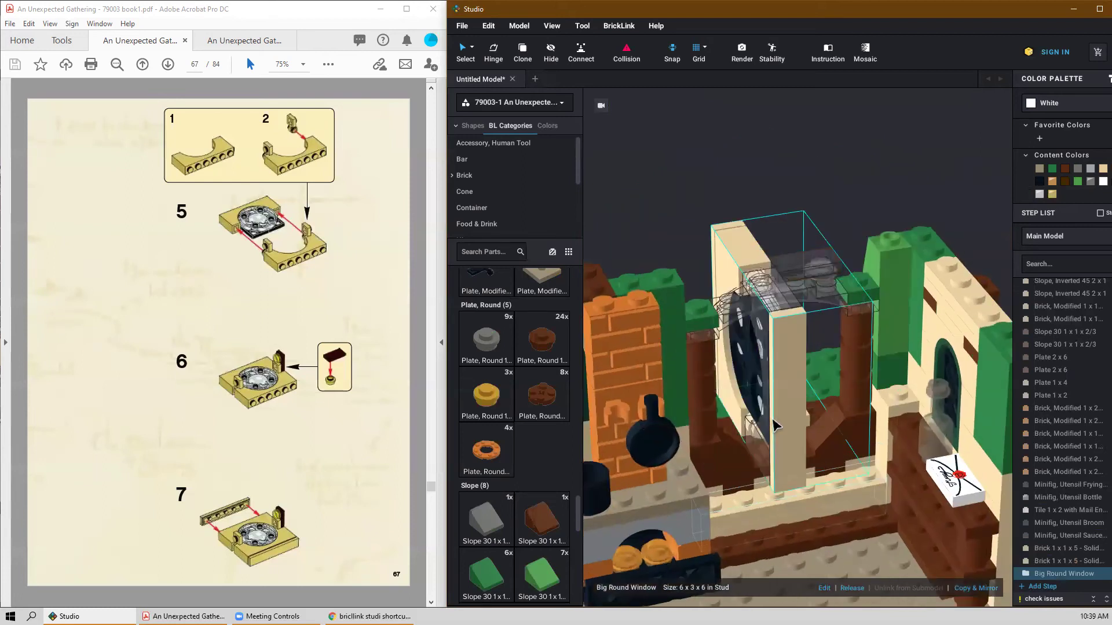
key("Right")
key("a")
key("a")
key("a")
key("a")
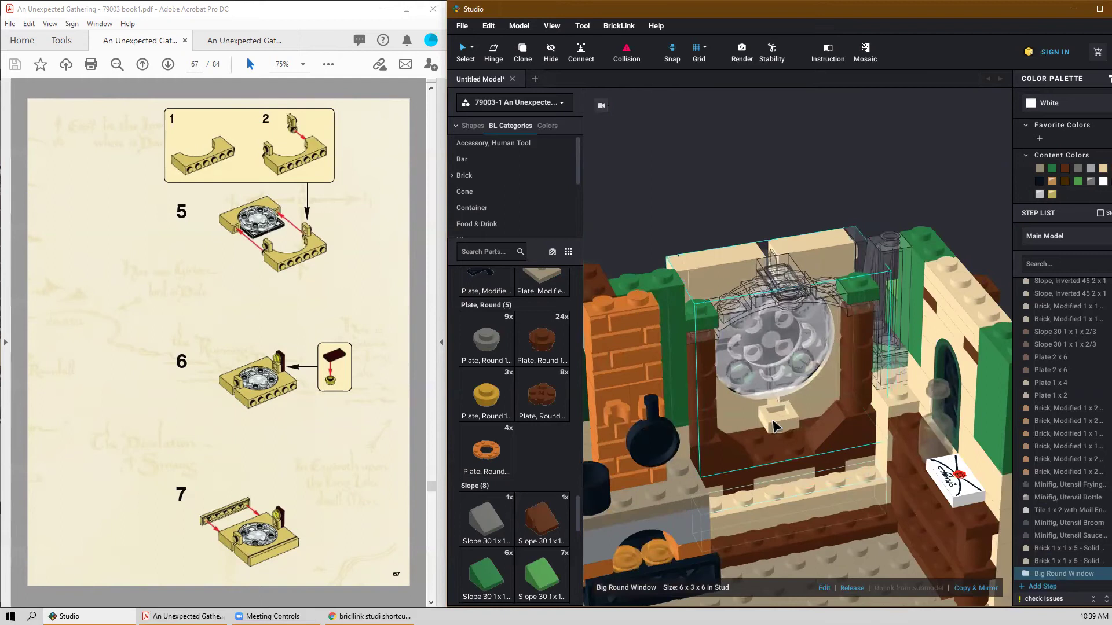
Nudge the Big Round Window in small increments out of the back wall toward the room.
key("s")
key("s")
key("s")
key("s")
key("s")
key("s")
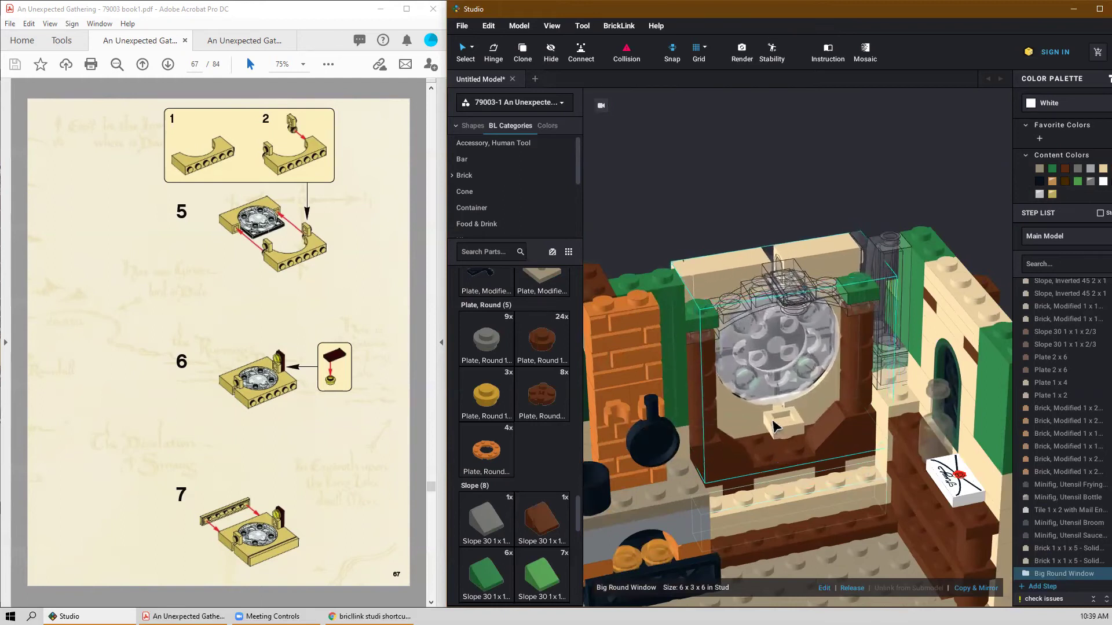
key("w")
key("w")
key("w")
key("w")
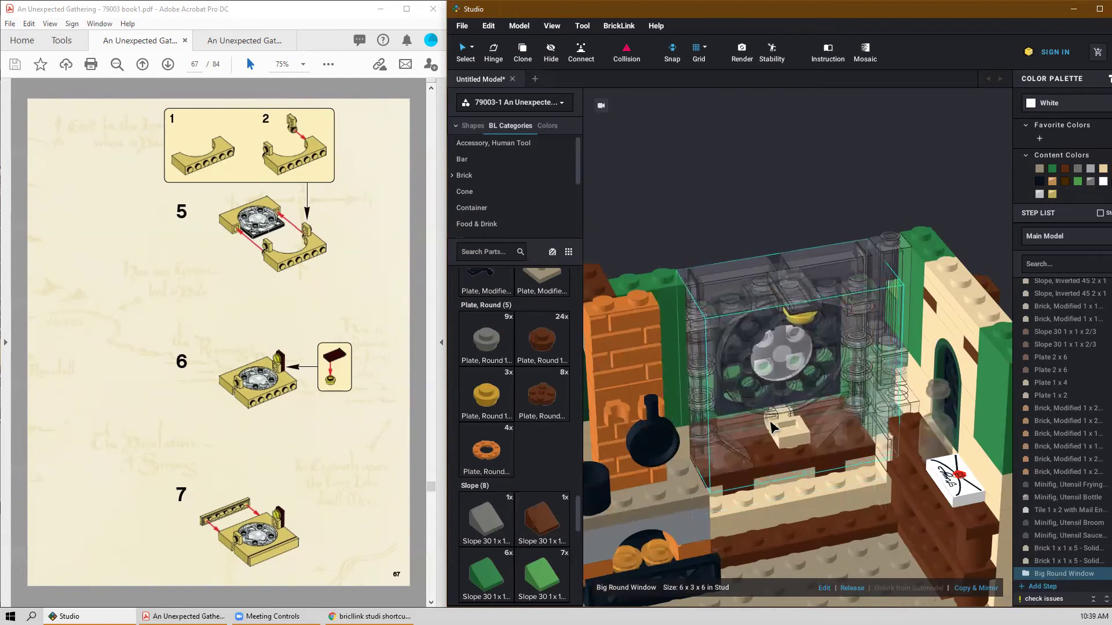
key("s")
key("s")
key("s")
key("s")
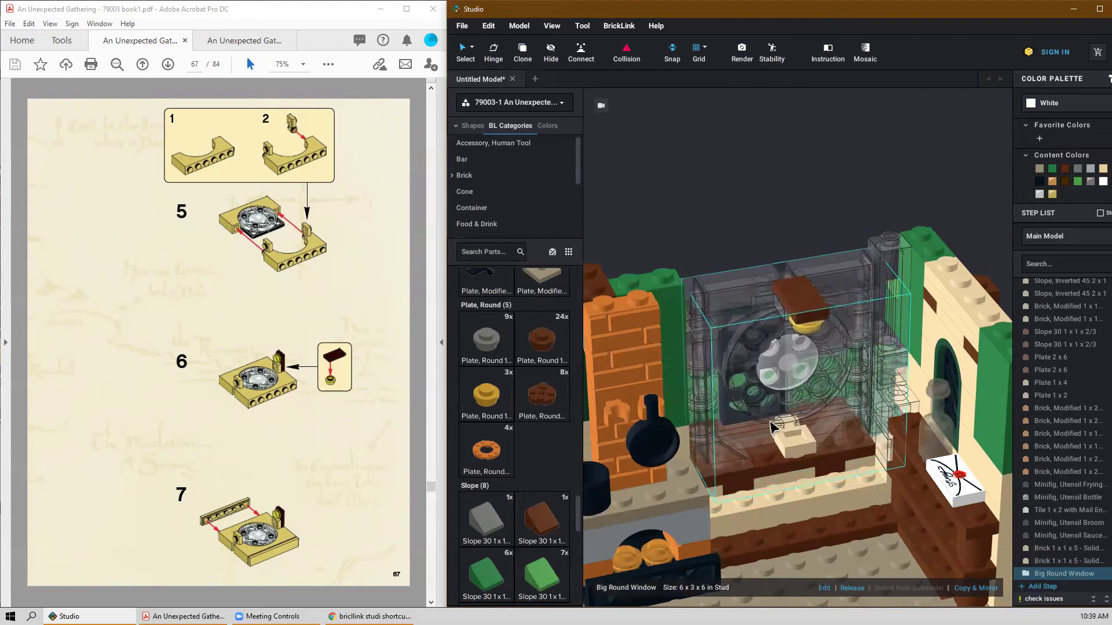
key("s")
key("s")
key("s")
key("s")
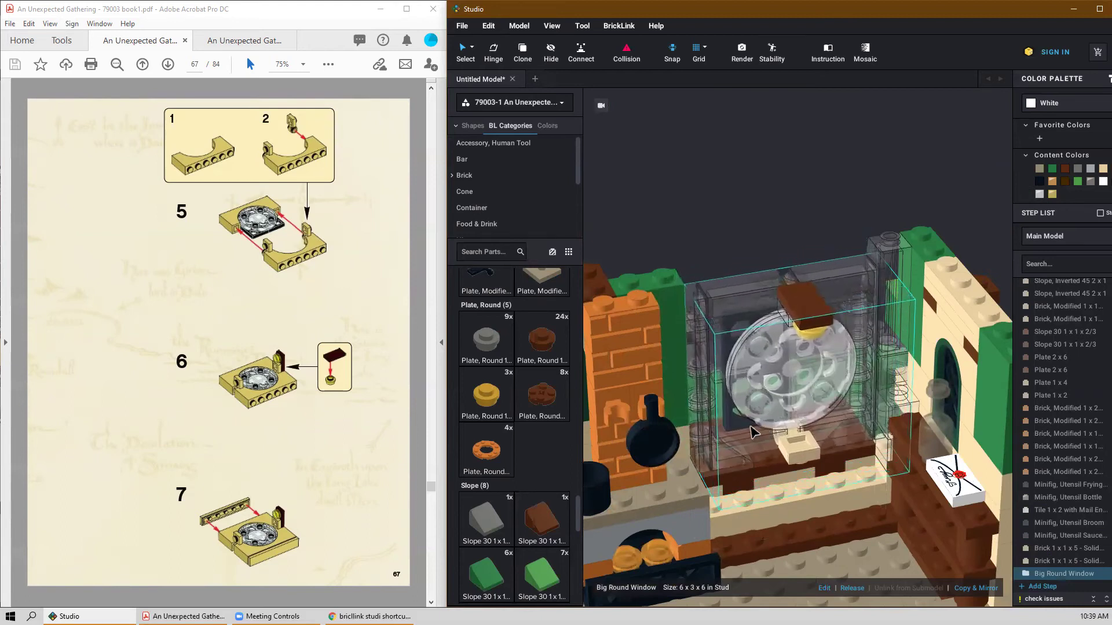
Examine from above and from the front how the Big Round Window lines up with the back wall.
right_click_drag(755, 431, 825, 460)
scroll(735, 420, "down", 1)
scroll(734, 413, "up", 3)
right_click_drag(735, 410, 805, 400)
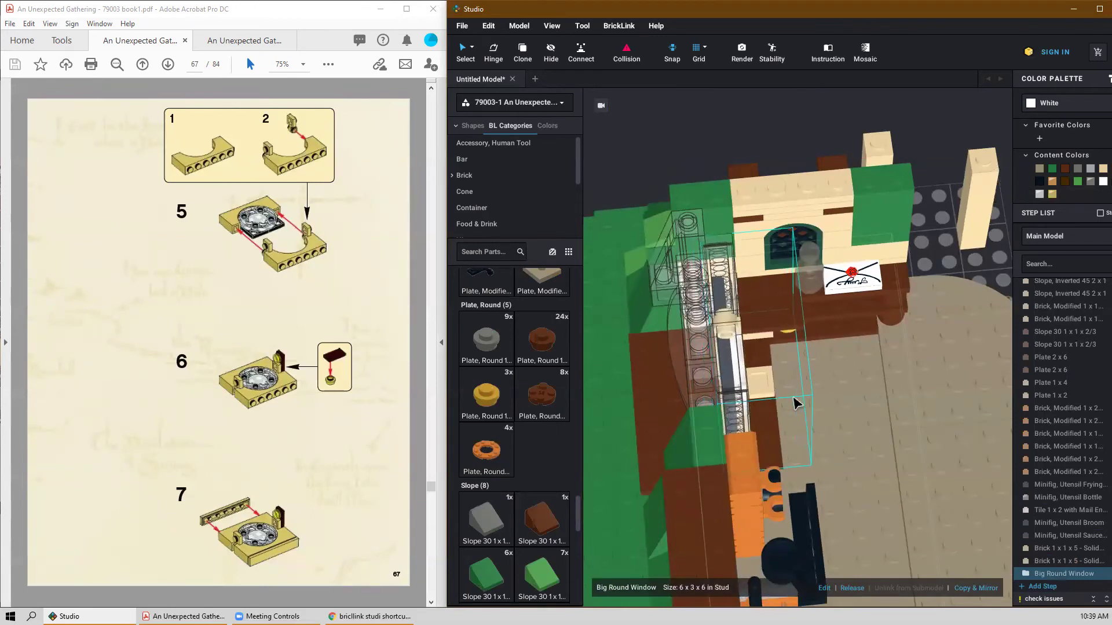
right_click_drag(793, 393, 751, 371)
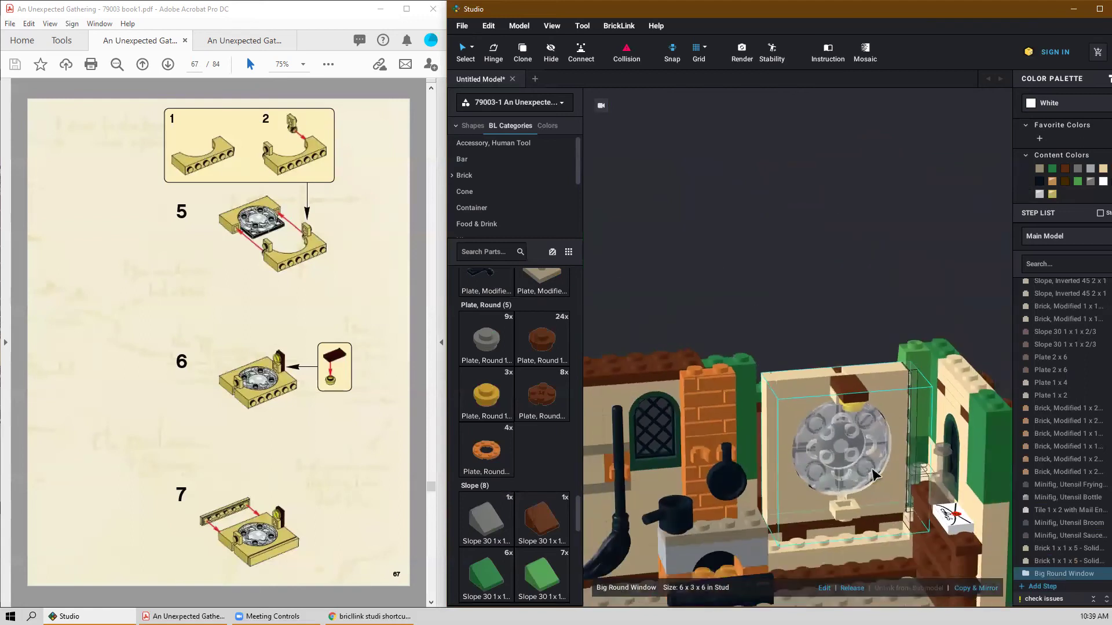
right_click_drag(876, 475, 905, 481)
scroll(905, 481, "down", 10)
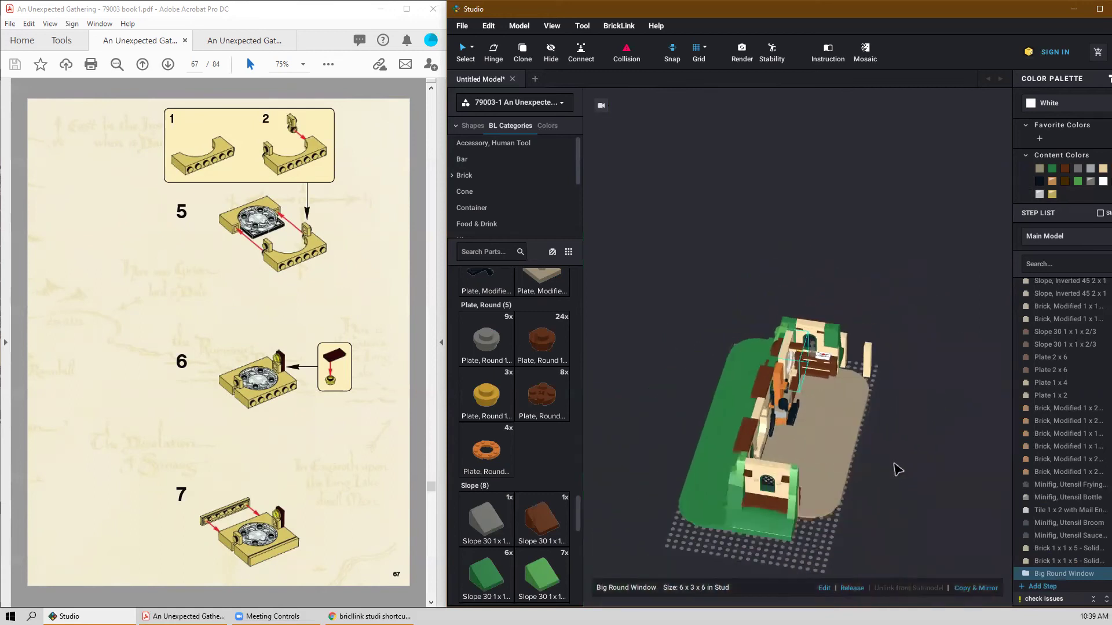
Select the whole model and rotate it onto its back so the floor plate stands vertical and the back wall lies flat.
left_click_drag(940, 293, 616, 575)
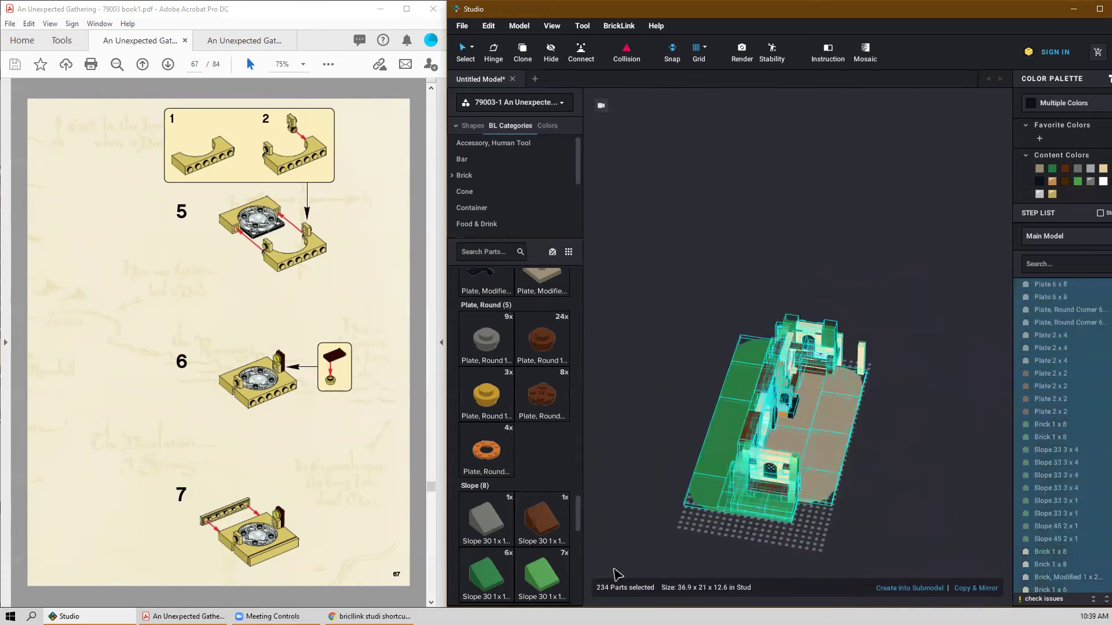
key("Up")
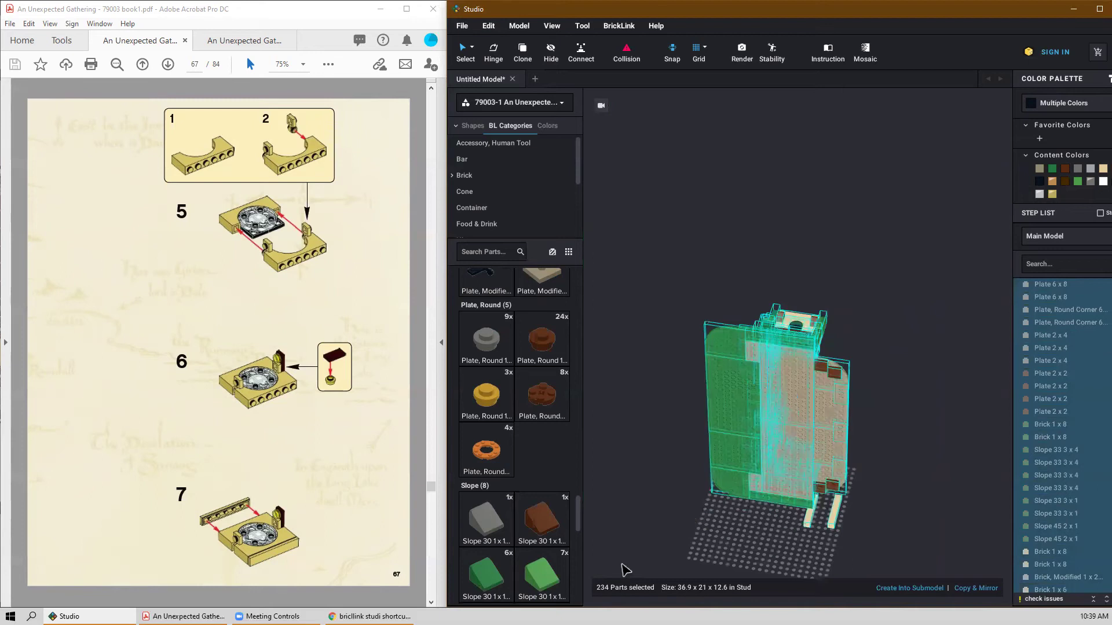
key("Up")
key("Down")
key("Down")
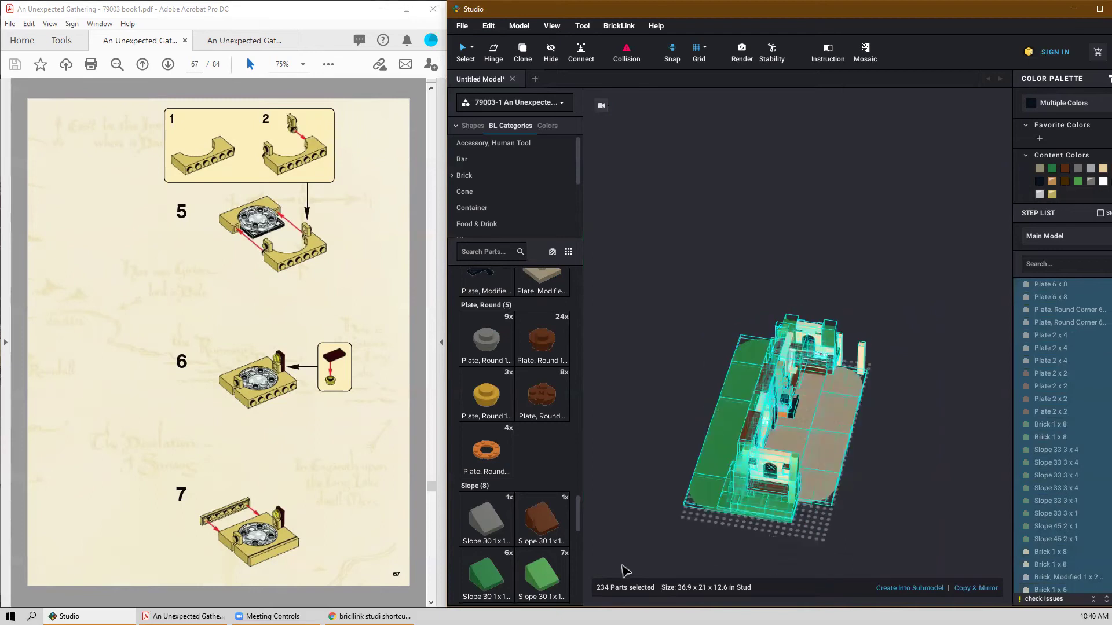
key("Left")
key("Up")
right_click_drag(685, 576, 785, 446)
scroll(788, 447, "up", 5)
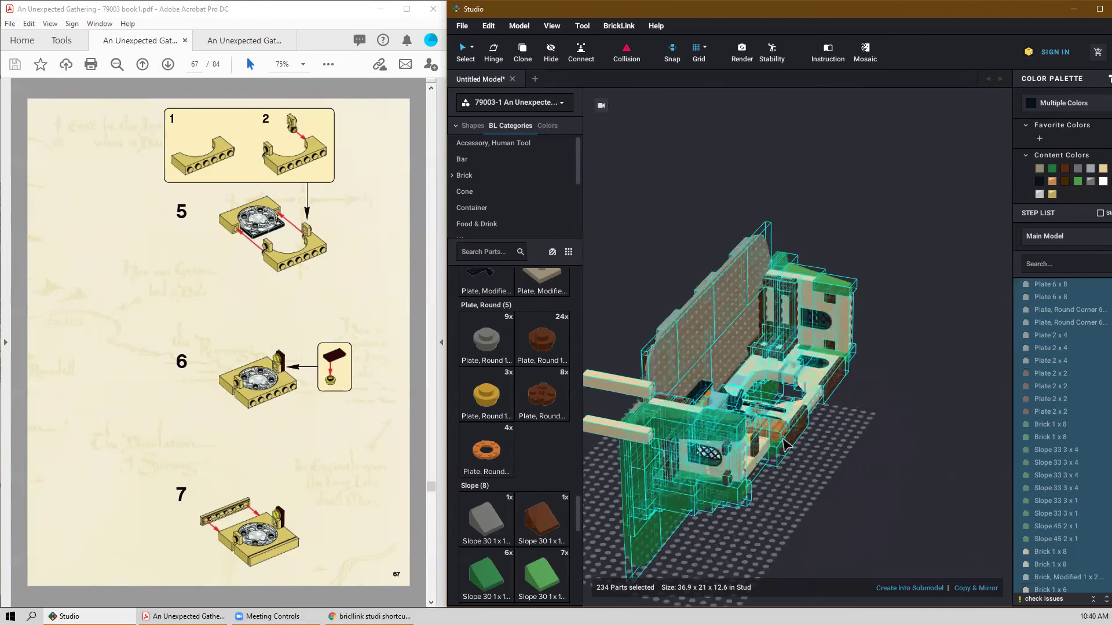
Select only the Big Round Window and nudge it sideways along the back wall toward the orange chimney.
left_click(934, 511)
scroll(912, 504, "up", 4)
right_click_drag(880, 507, 880, 470)
left_click(810, 377)
key("d")
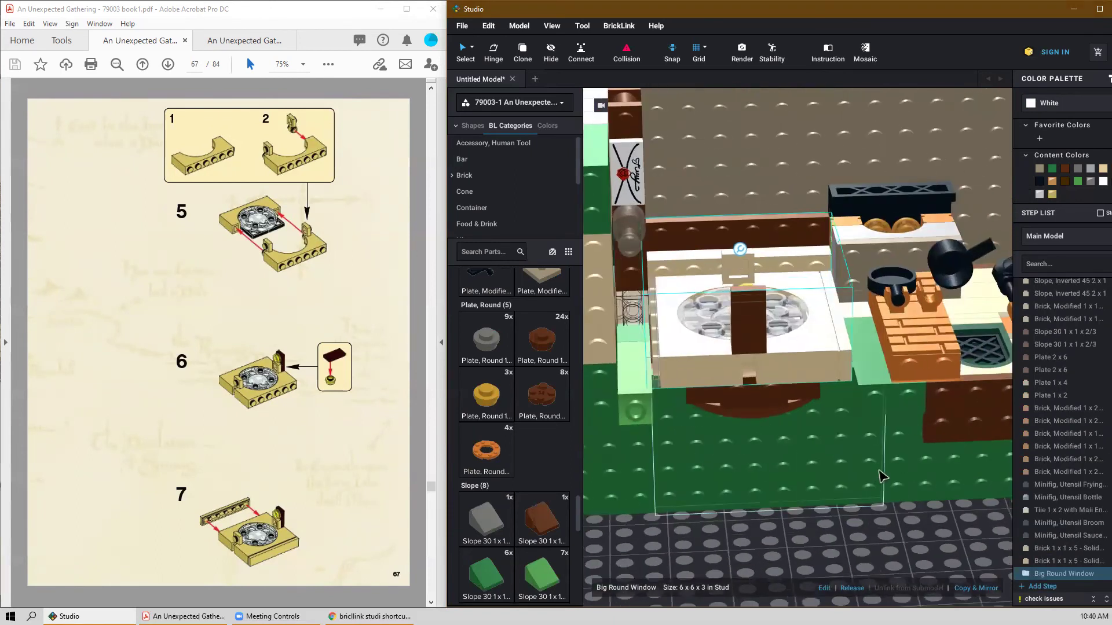
key("d")
key("d")
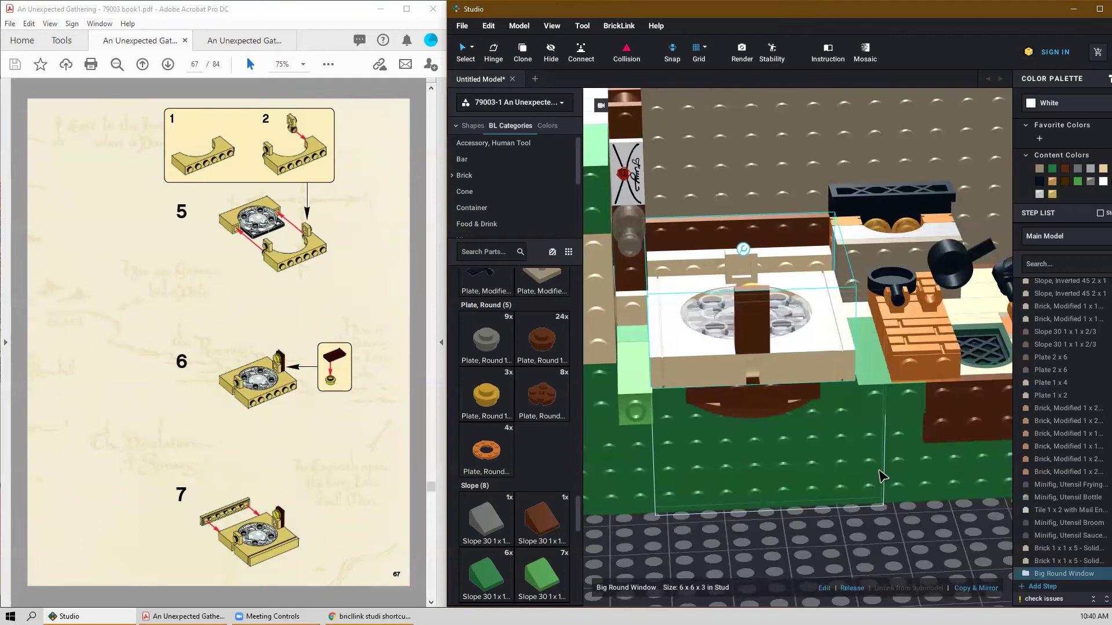
Nudge the Big Round Window in small increments toward the floor plate so that it sits in the back wall opening.
right_click_drag(879, 465, 865, 397)
scroll(865, 403, "up", 3)
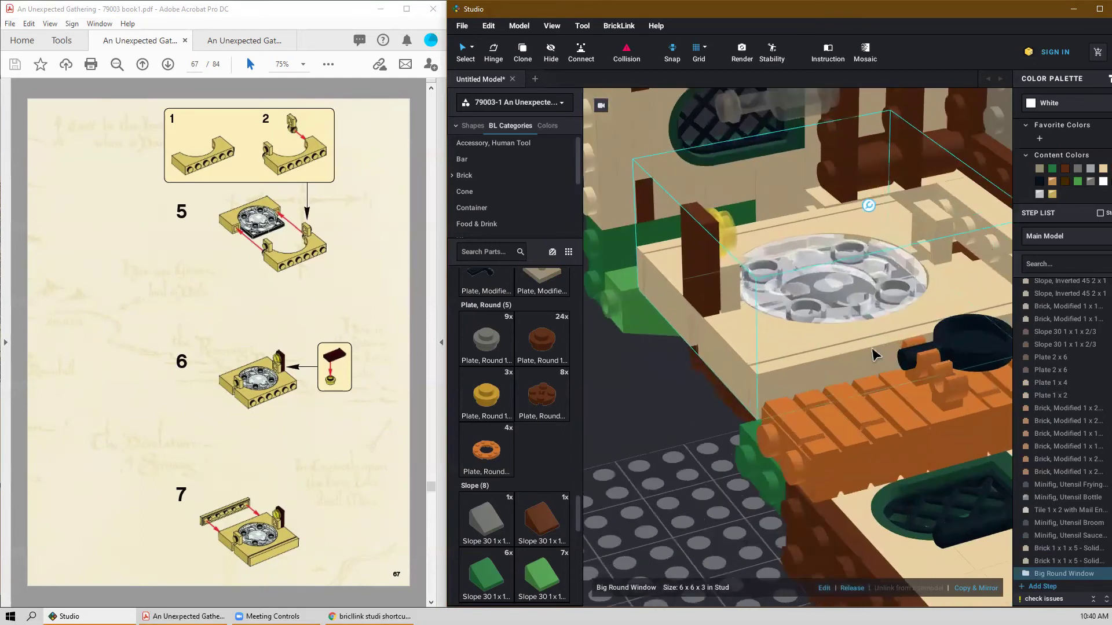
key("d")
key("d")
key("d")
key("d")
key("d")
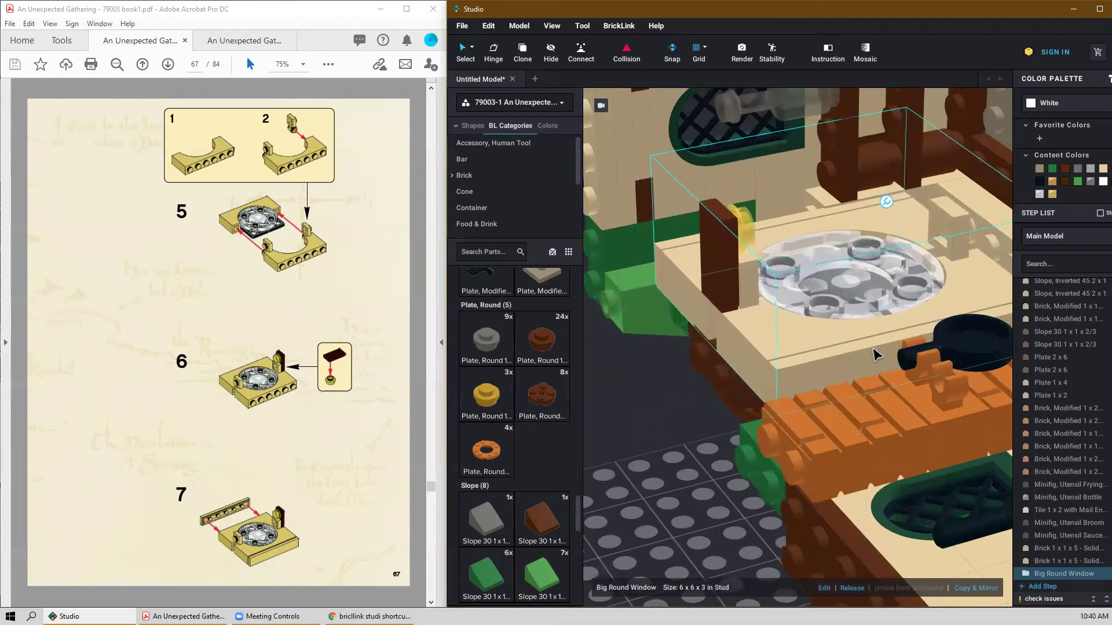
scroll(875, 354, "down", 2)
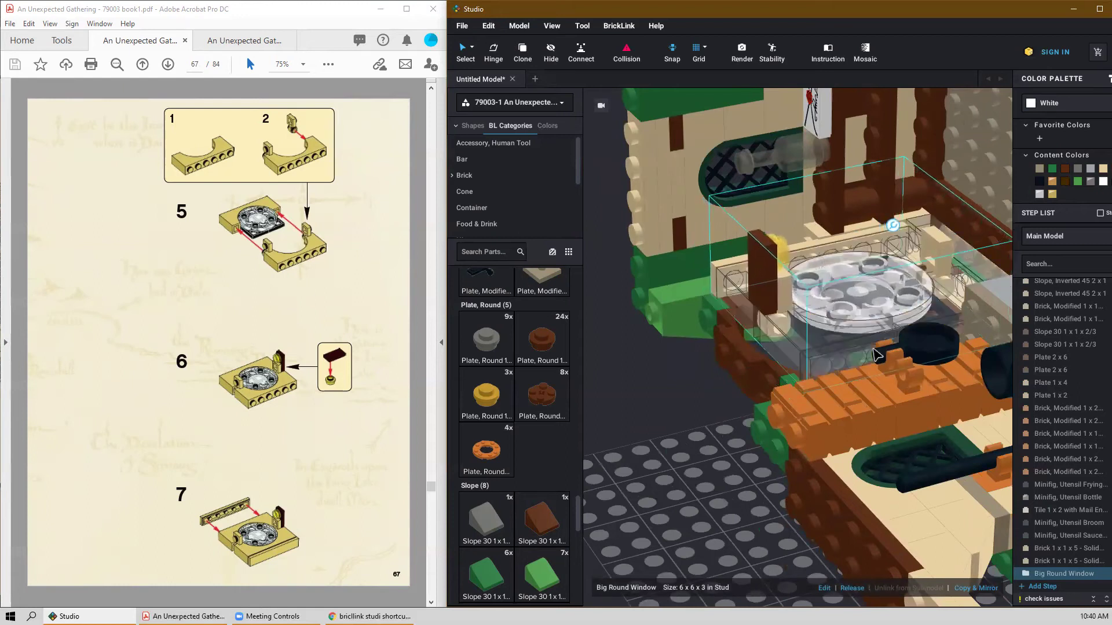
Select the whole model, rotate it back upright with the floor plate flat on the grid, and deselect it.
right_click_drag(875, 354, 903, 373)
scroll(904, 374, "down", 10)
right_click_drag(919, 415, 933, 417)
key("ctrl+a")
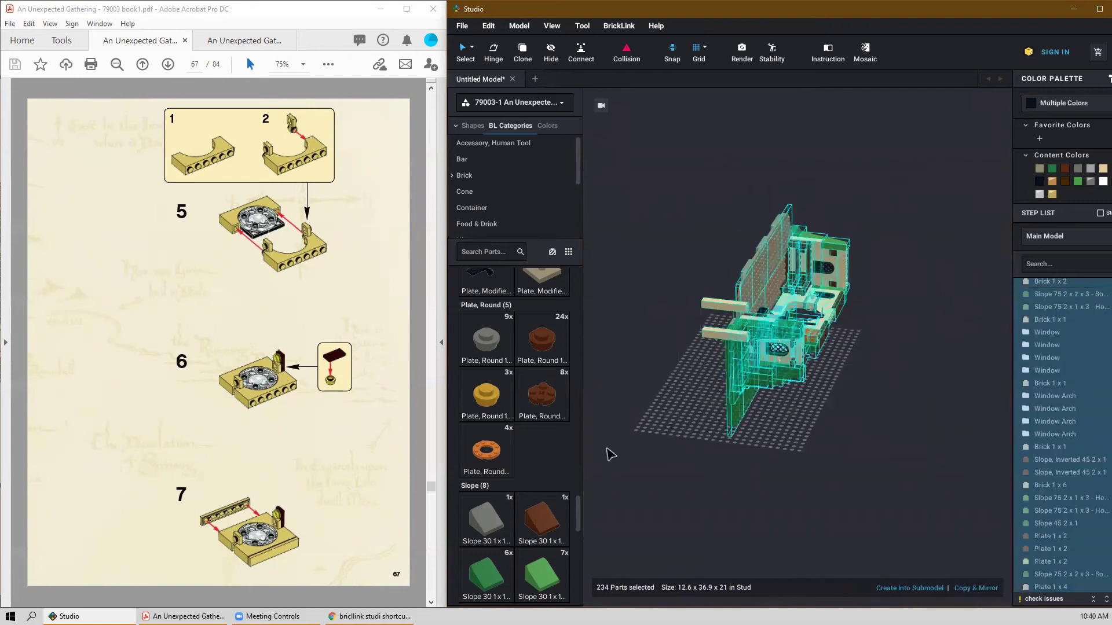
key("Right")
key("Up")
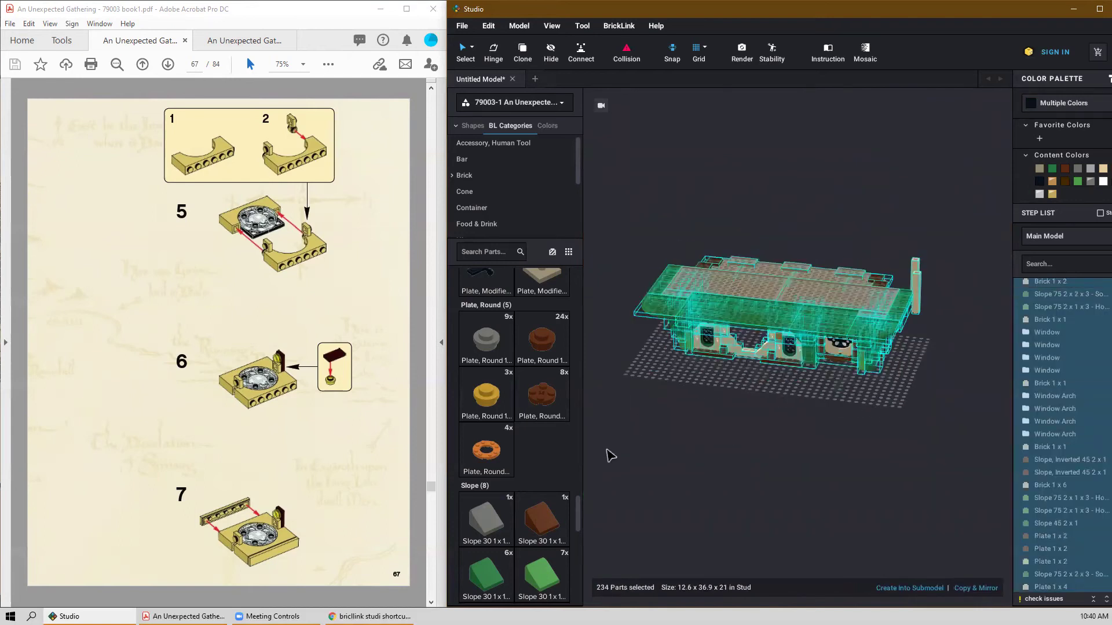
key("Up")
left_click(799, 415)
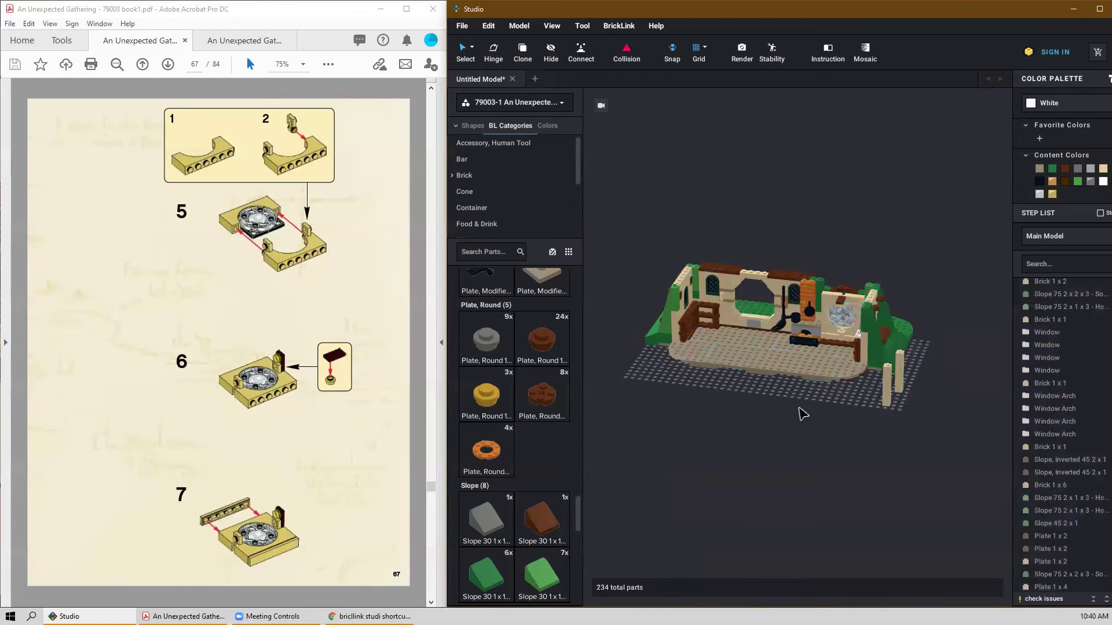
Place the two loose tan Brick 1 x 1 x 5 columns on either side of the Big Round Window inside the room.
scroll(877, 460, "up", 5)
right_click_drag(885, 456, 923, 461)
left_click_drag(995, 316, 797, 237)
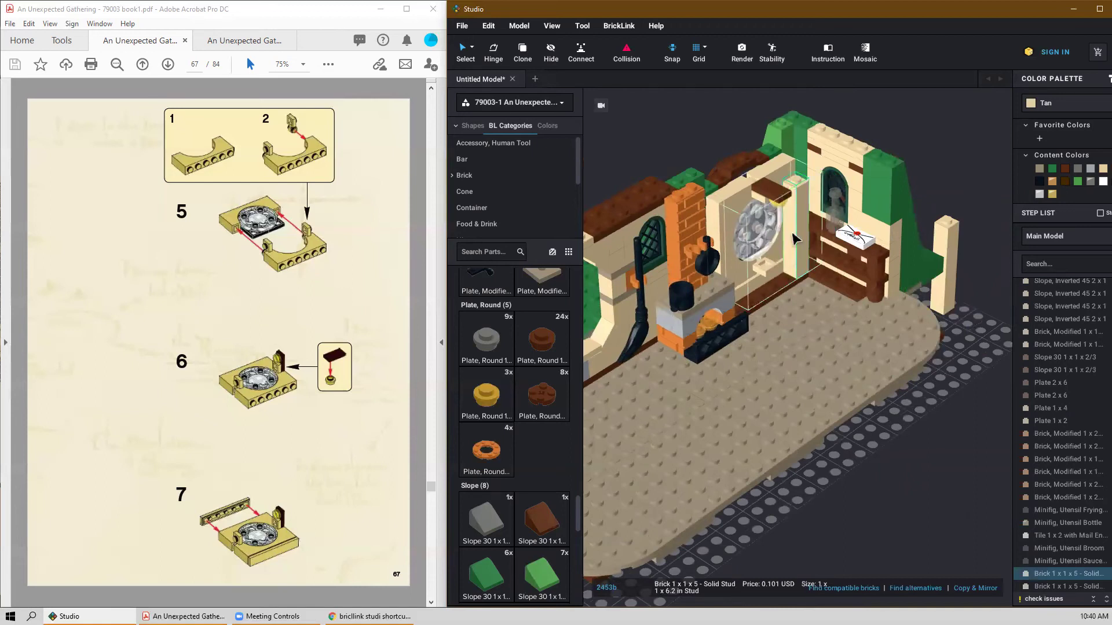
left_click_drag(954, 307, 741, 309)
Examine from several angles how the two tan columns and the Big Round Window fit against the back wall.
right_click_drag(741, 310, 898, 328)
scroll(842, 365, "down", 5)
right_click_drag(769, 440, 874, 431)
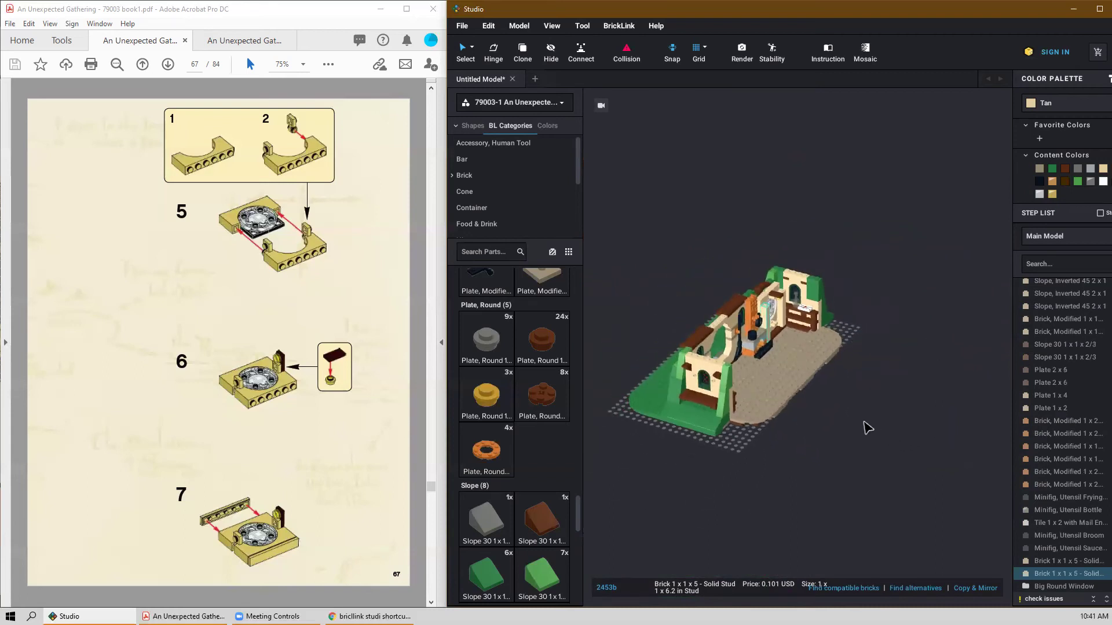
scroll(867, 428, "up", 2)
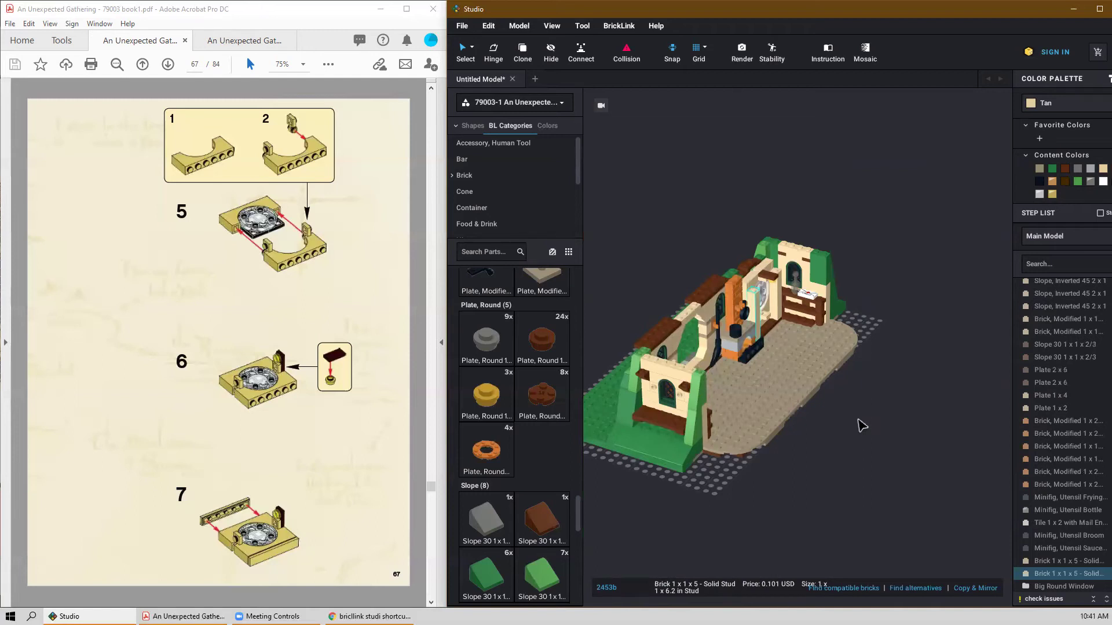
scroll(792, 432, "up", 5)
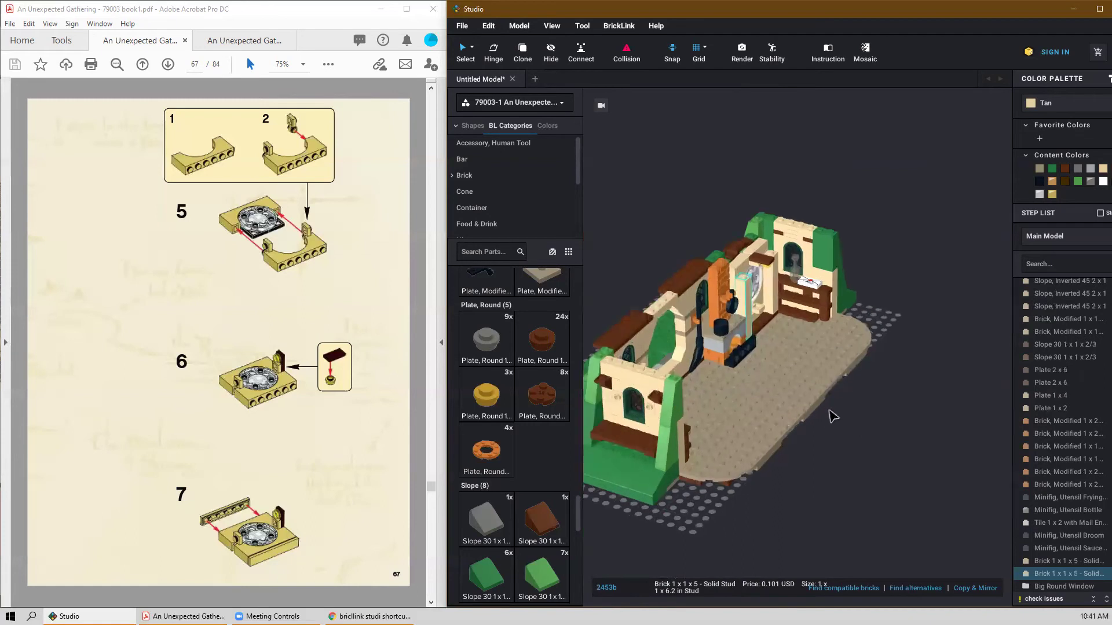
scroll(866, 385, "up", 3)
scroll(887, 299, "up", 4)
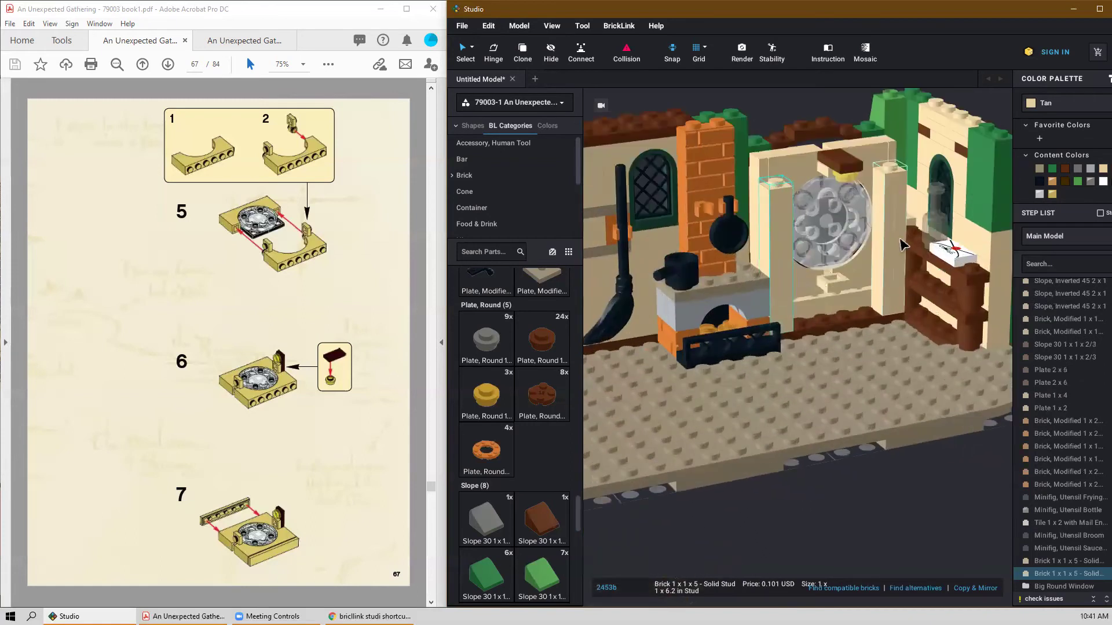
scroll(836, 240, "down", 5)
right_click_drag(746, 450, 766, 452)
Check the model's stability and the connectivity of its parts, and close the check results.
left_click(791, 450)
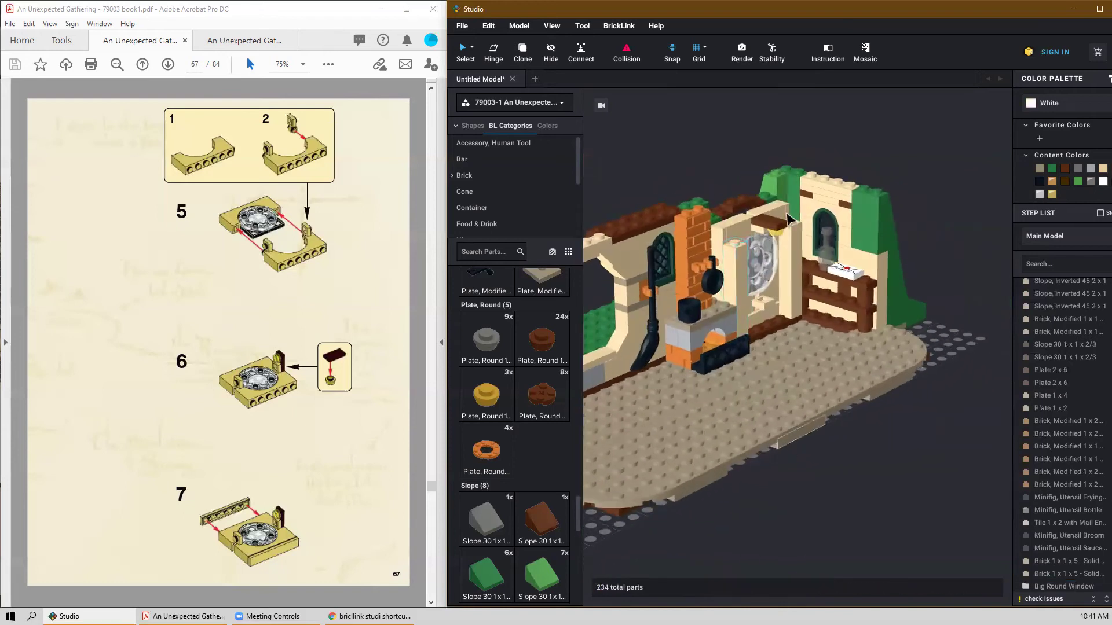
left_click(772, 53)
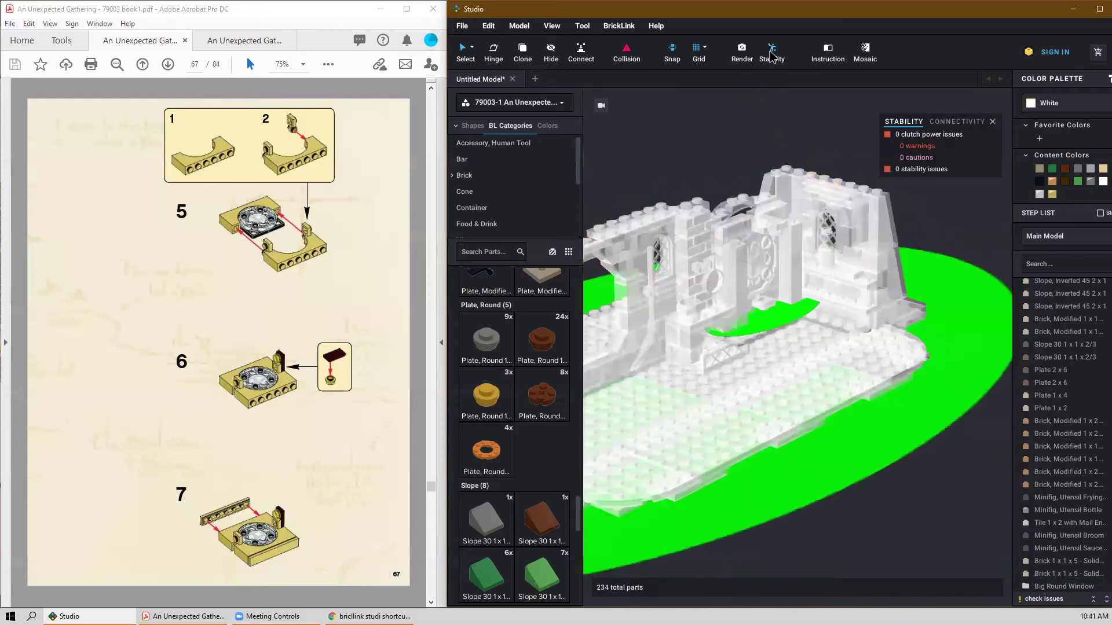
left_click(955, 121)
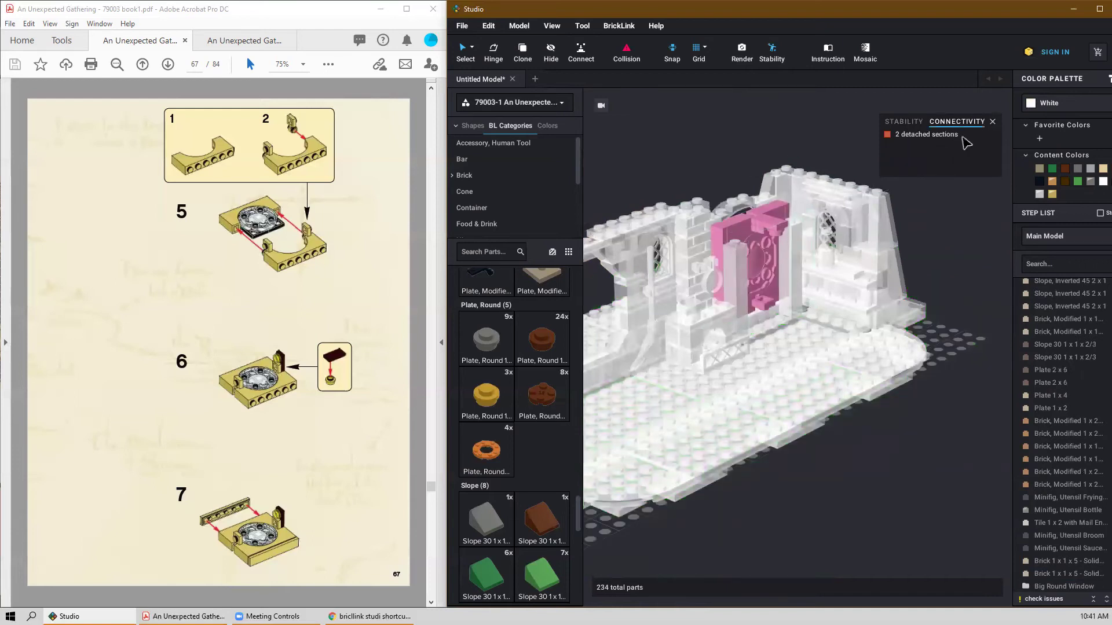
left_click(993, 123)
Examine from outside the house how the Big Round Window is centred in its brown frame.
scroll(891, 280, "down", 5)
right_click_drag(798, 564, 871, 488)
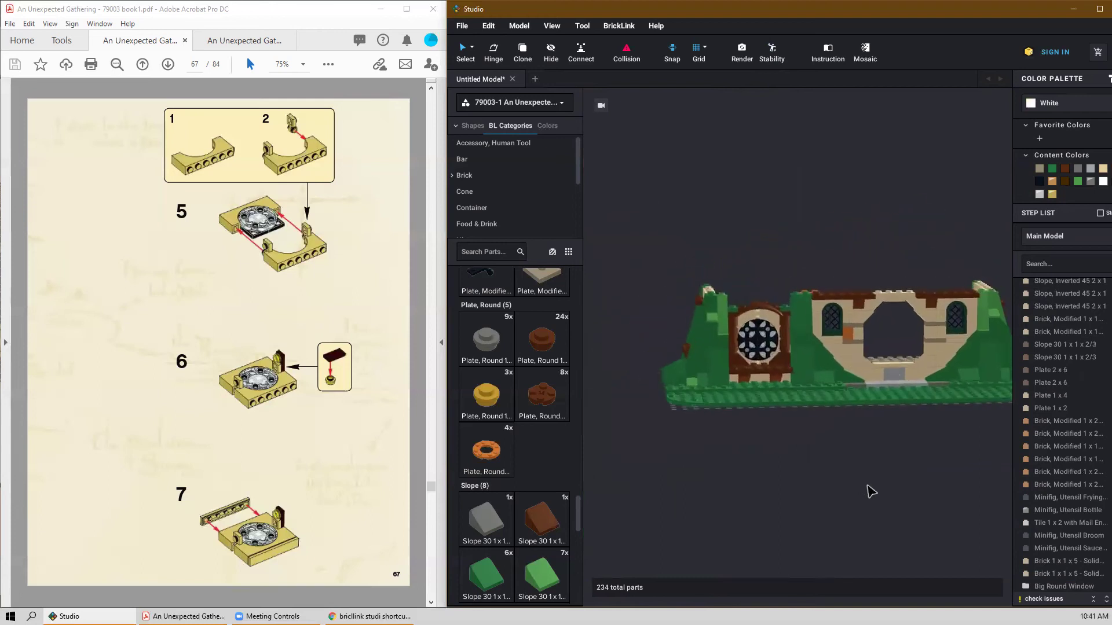
scroll(764, 354, "up", 4)
scroll(760, 356, "up", 3)
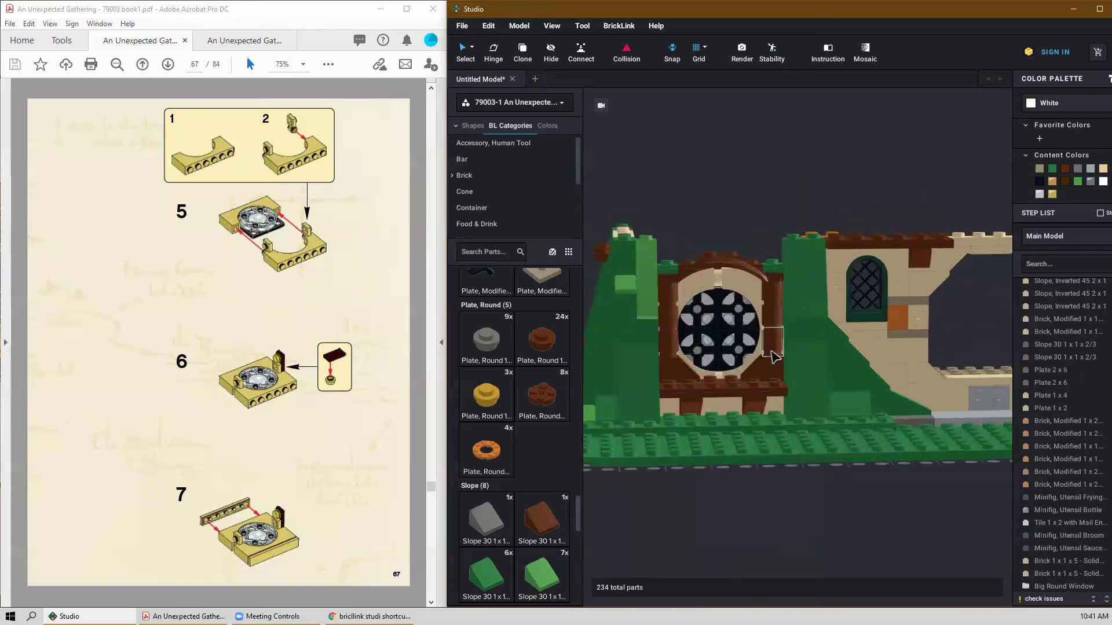
scroll(779, 355, "down", 5)
right_click_drag(783, 355, 822, 450)
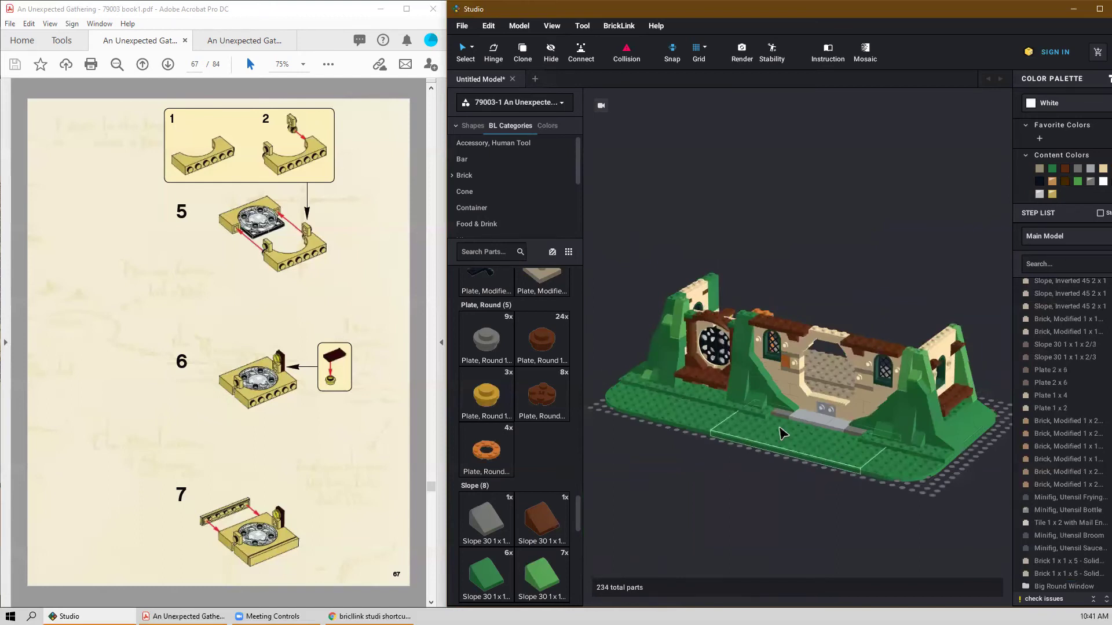
scroll(747, 362, "up", 5)
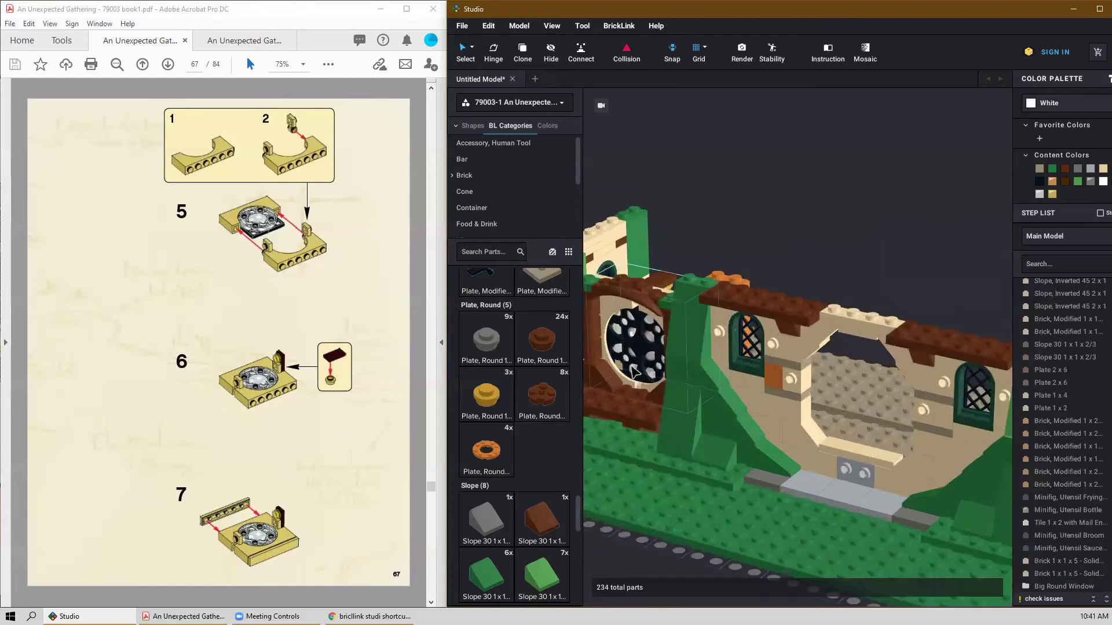
Advance the PDF instructions to page 68 and compare its picture with the room interior around the Big Round Window.
scroll(636, 371, "down", 2)
scroll(399, 370, "down", 2)
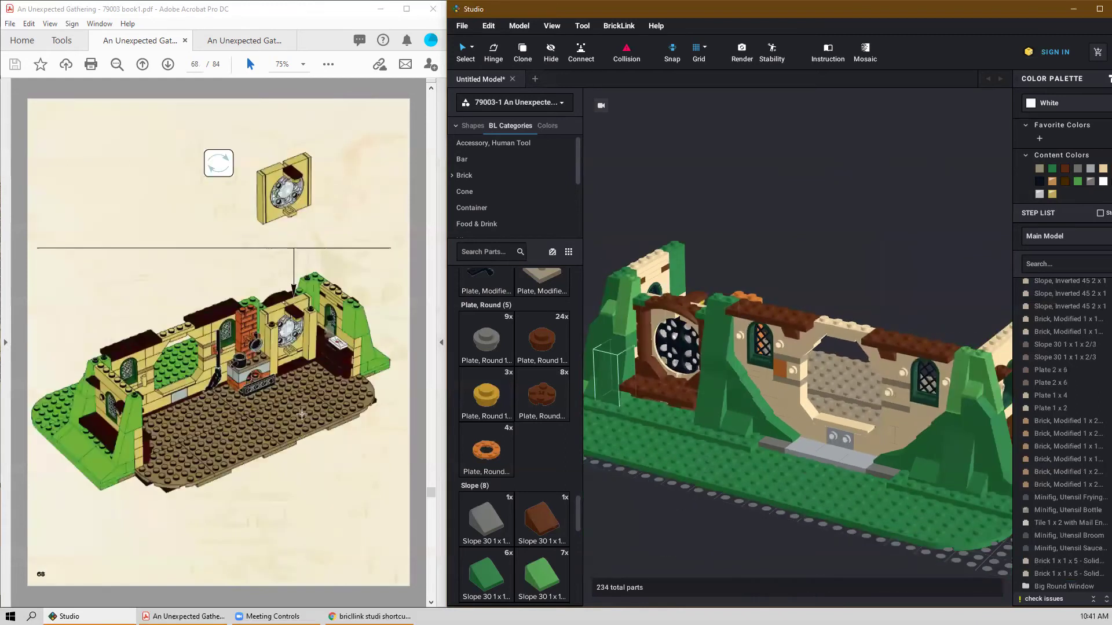
right_click_drag(915, 264, 840, 207)
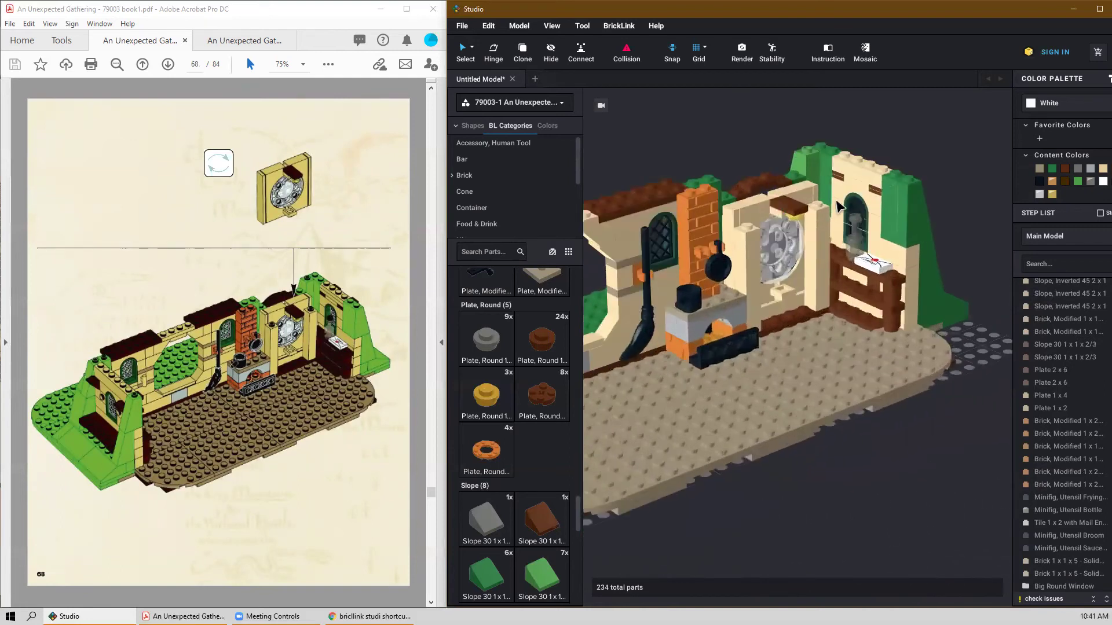
scroll(840, 207, "up", 2)
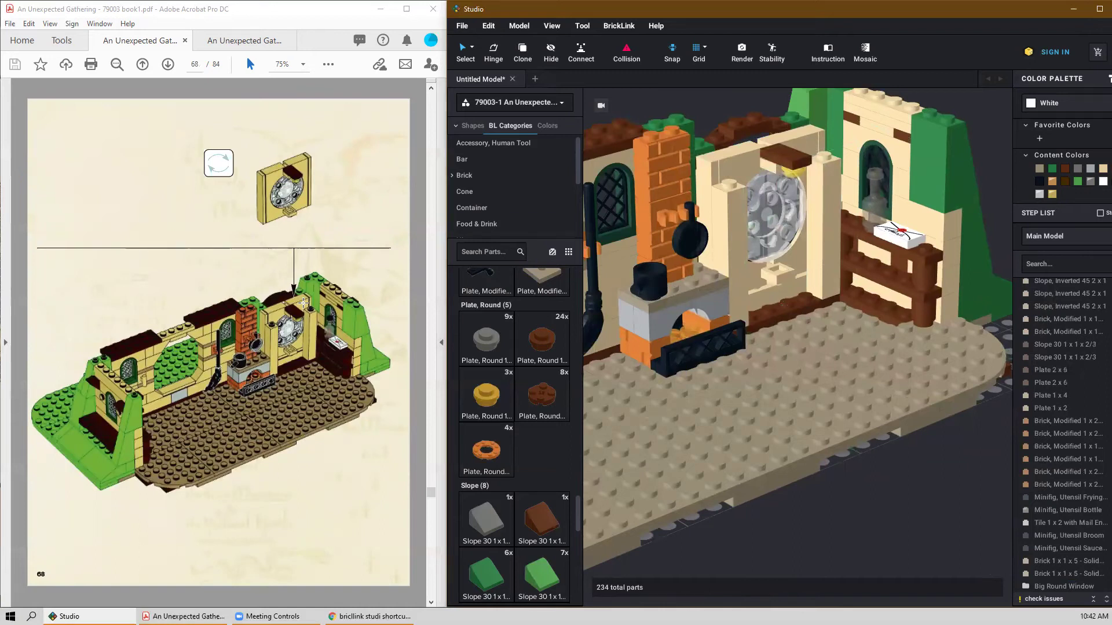
right_click_drag(904, 335, 894, 326)
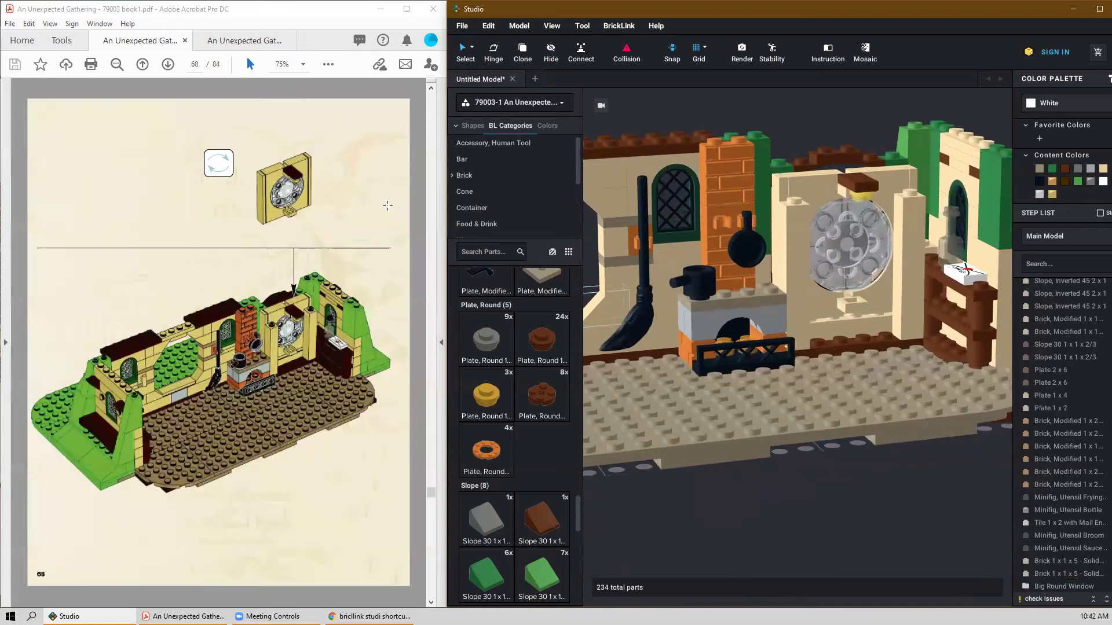
Select the whole model and tip it over so that the walls lie flat.
scroll(848, 278, "up", 1)
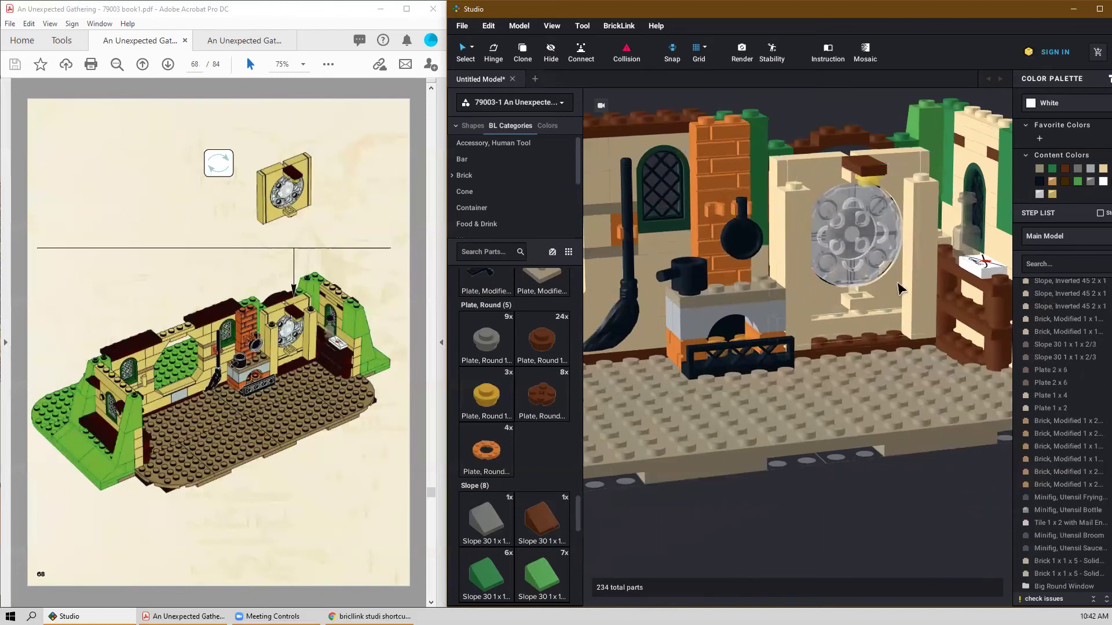
scroll(837, 233, "down", 1)
right_click_drag(837, 233, 925, 381)
scroll(921, 258, "down", 5)
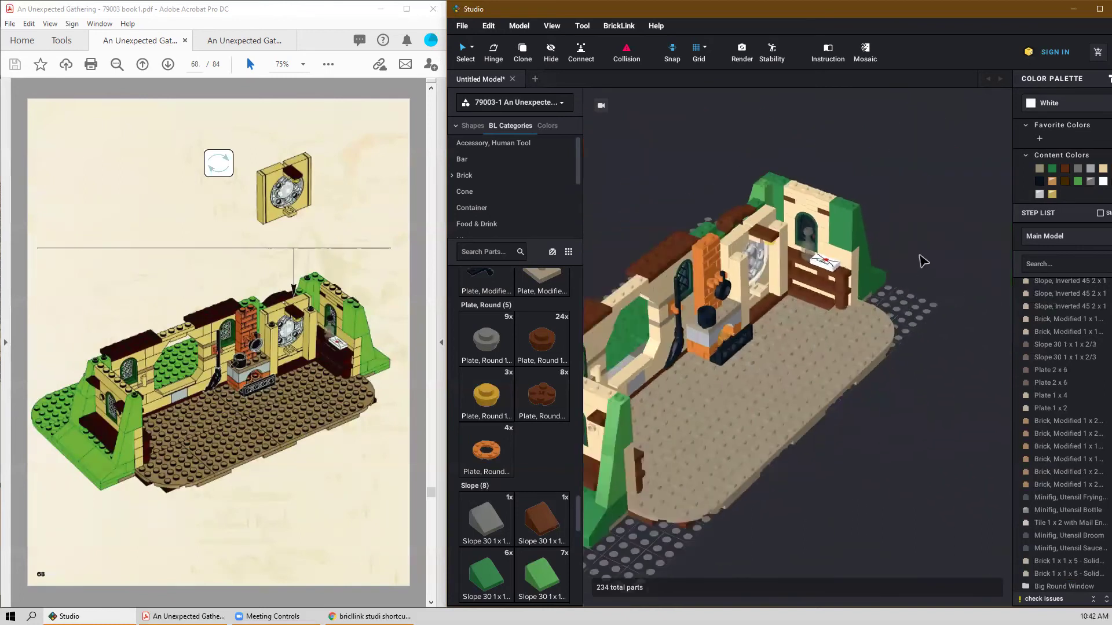
left_click_drag(905, 181, 584, 513)
scroll(909, 335, "down", 2)
left_click(933, 251)
left_click_drag(922, 219, 613, 487)
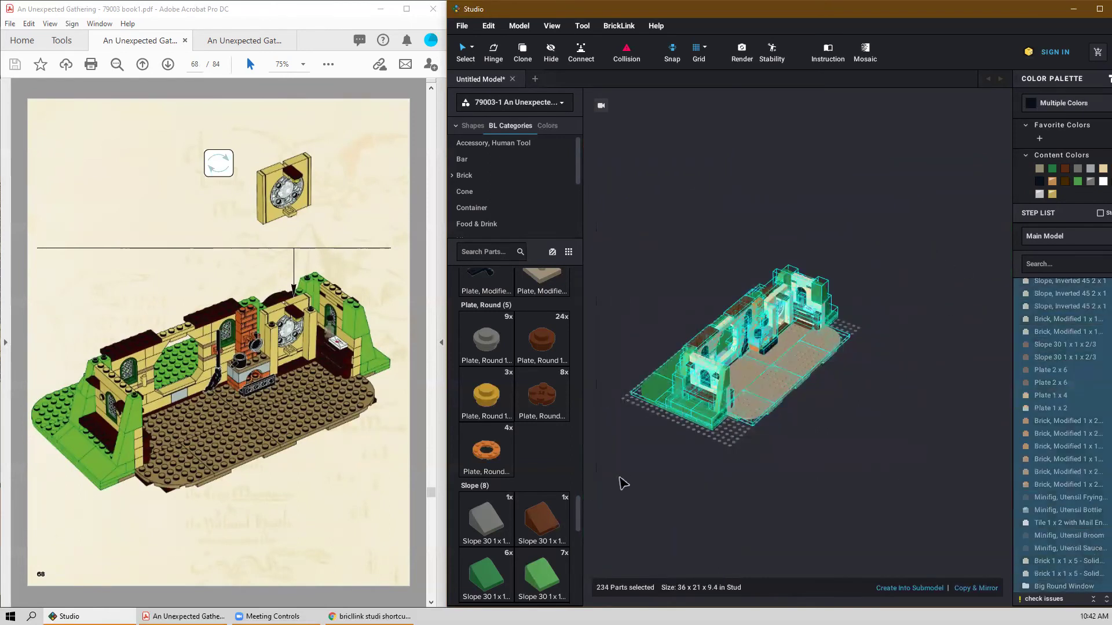
key("Up")
key("Down")
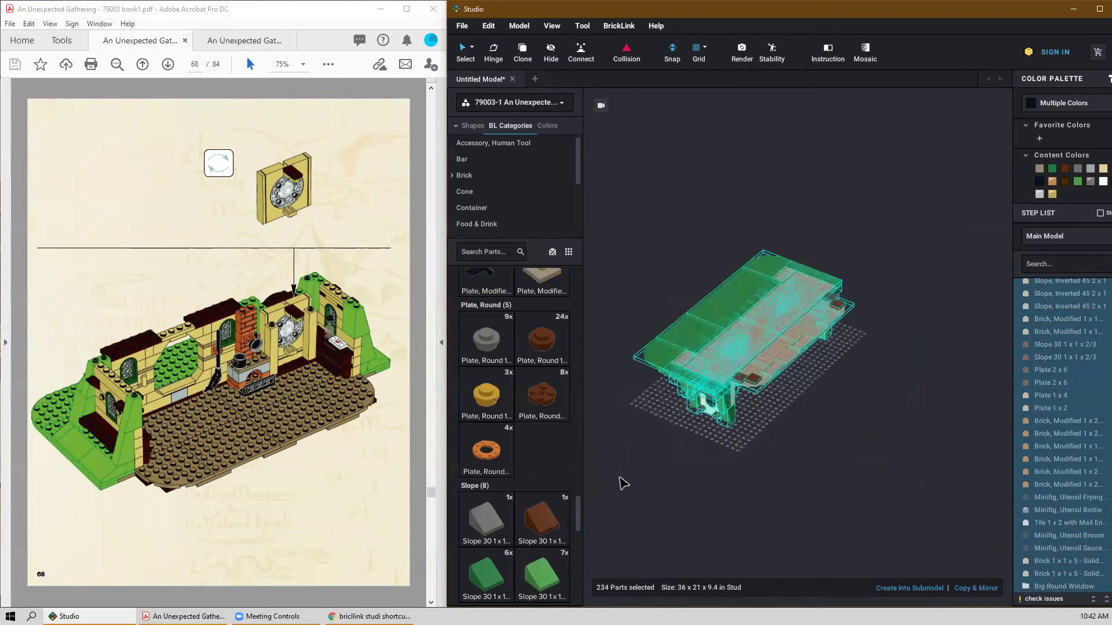
key("Down")
scroll(662, 371, "up", 2)
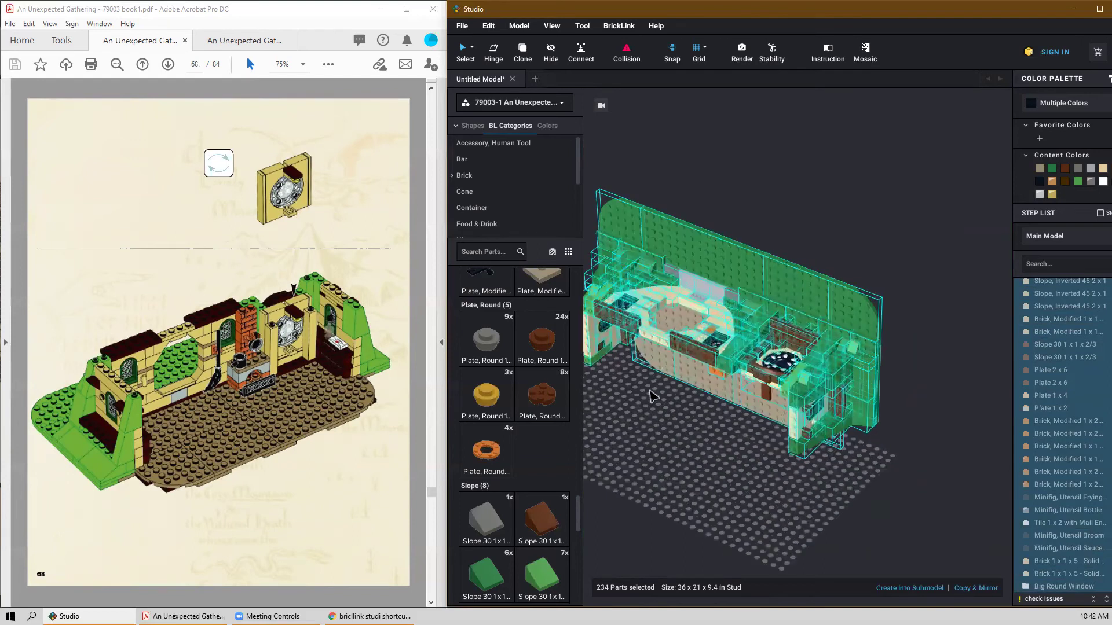
left_click(666, 472)
Try to raise the Big Round Window submodel out of the flat-lying wall.
scroll(666, 471, "up", 2)
right_click_drag(685, 503, 744, 449)
scroll(941, 352, "up", 2)
scroll(927, 329, "up", 1)
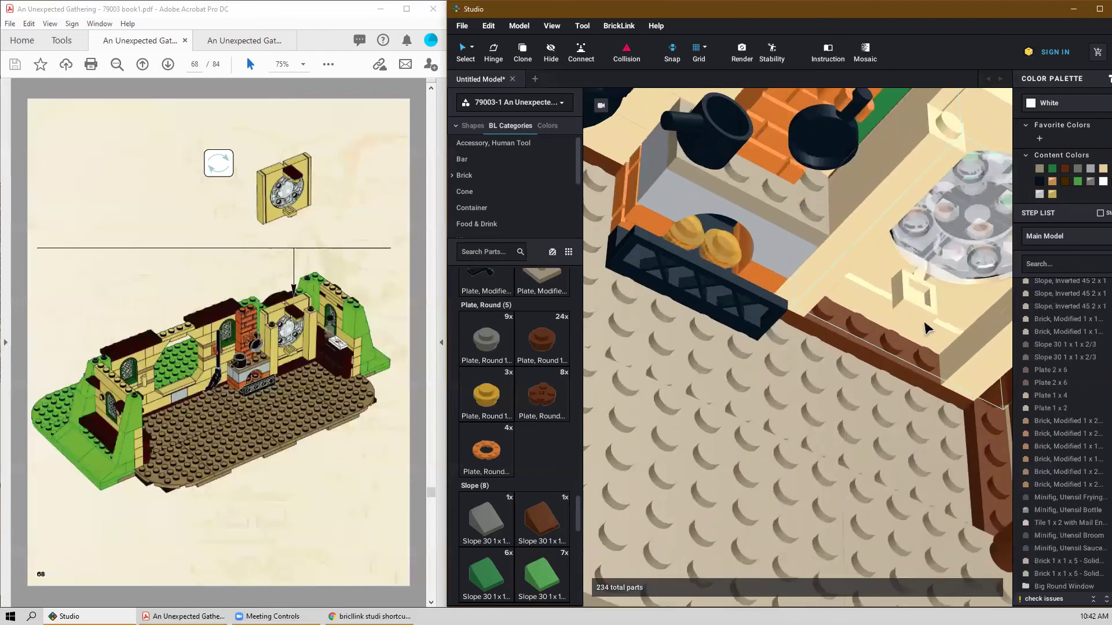
scroll(927, 316, "down", 1)
left_click(957, 175)
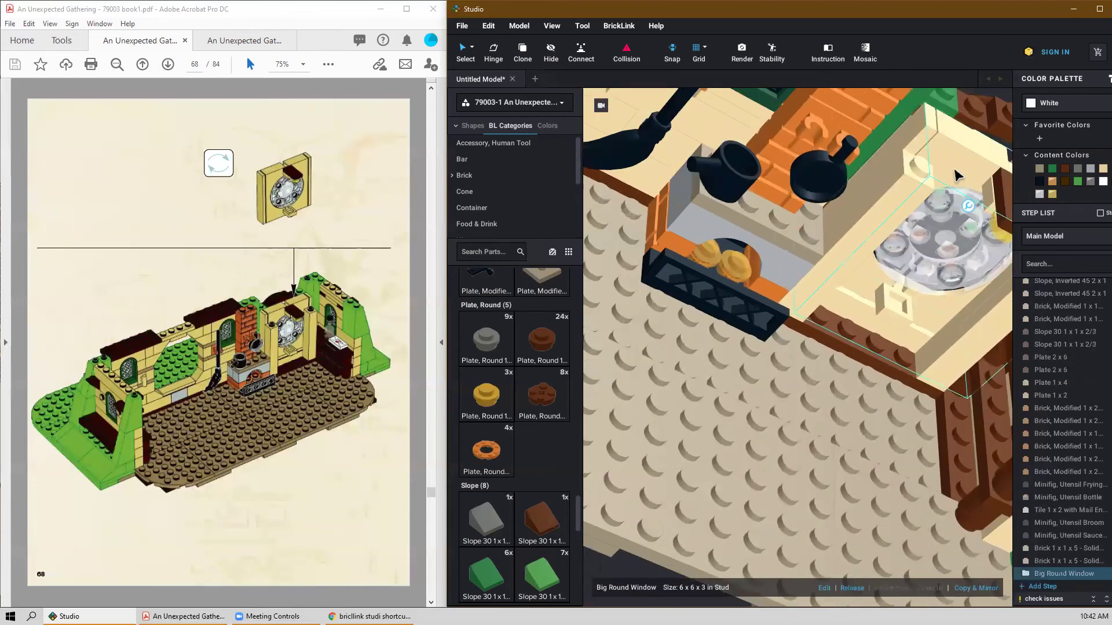
key("q")
key("q")
key("q")
key("q")
key("q")
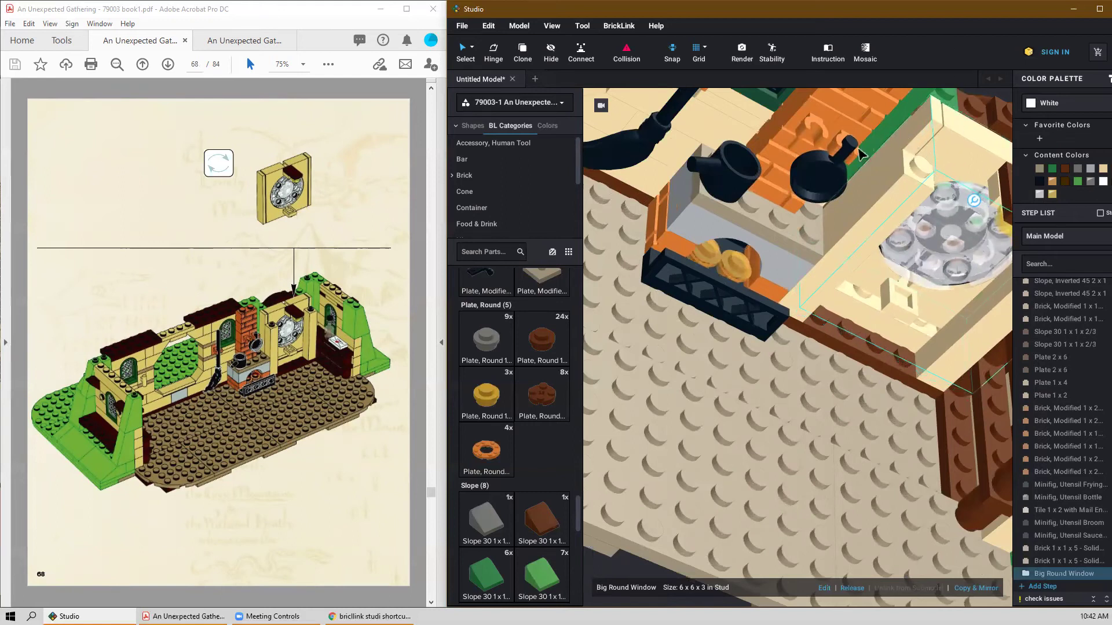
Add a tan Tile 1 x 6 and place it on the open floor area near the fireplace.
scroll(626, 276, "down", 2)
scroll(520, 357, "down", 10)
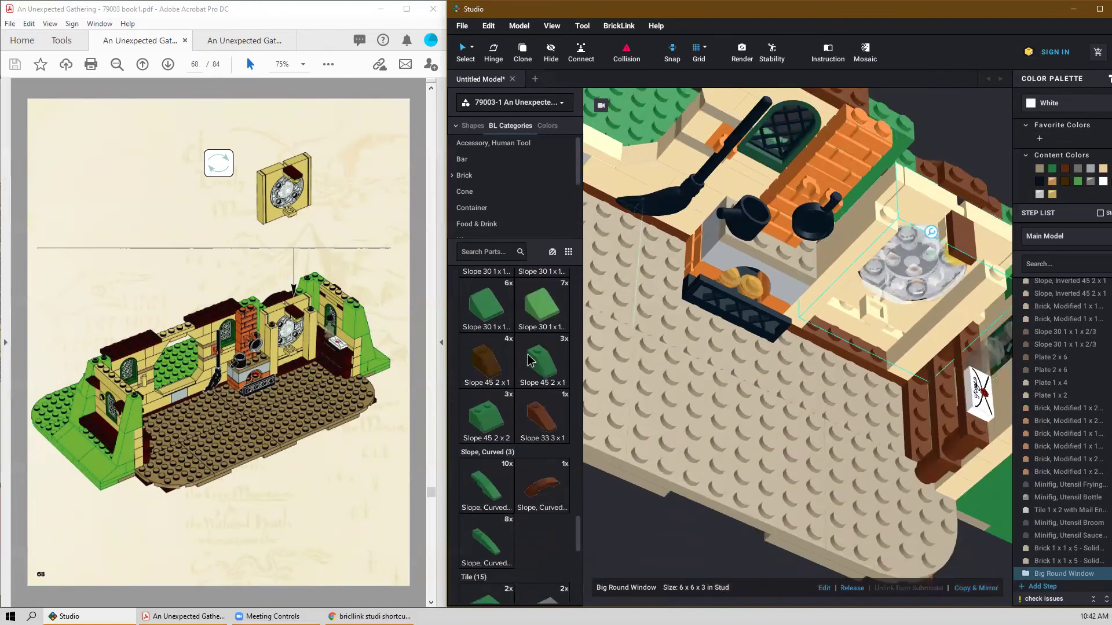
left_click(496, 499)
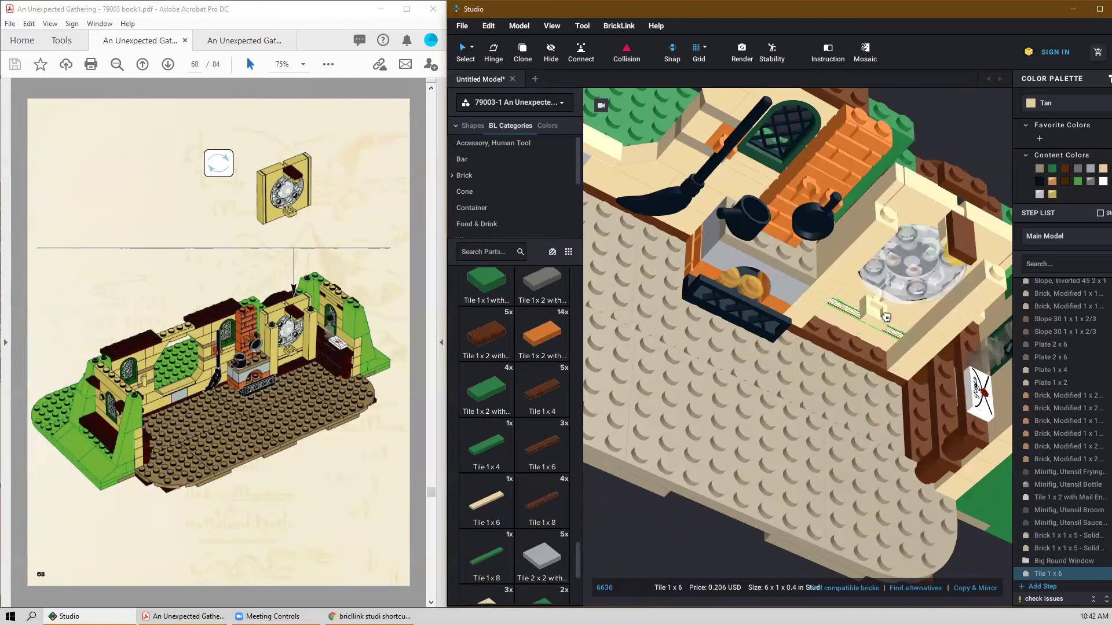
left_click(822, 434)
key("Escape")
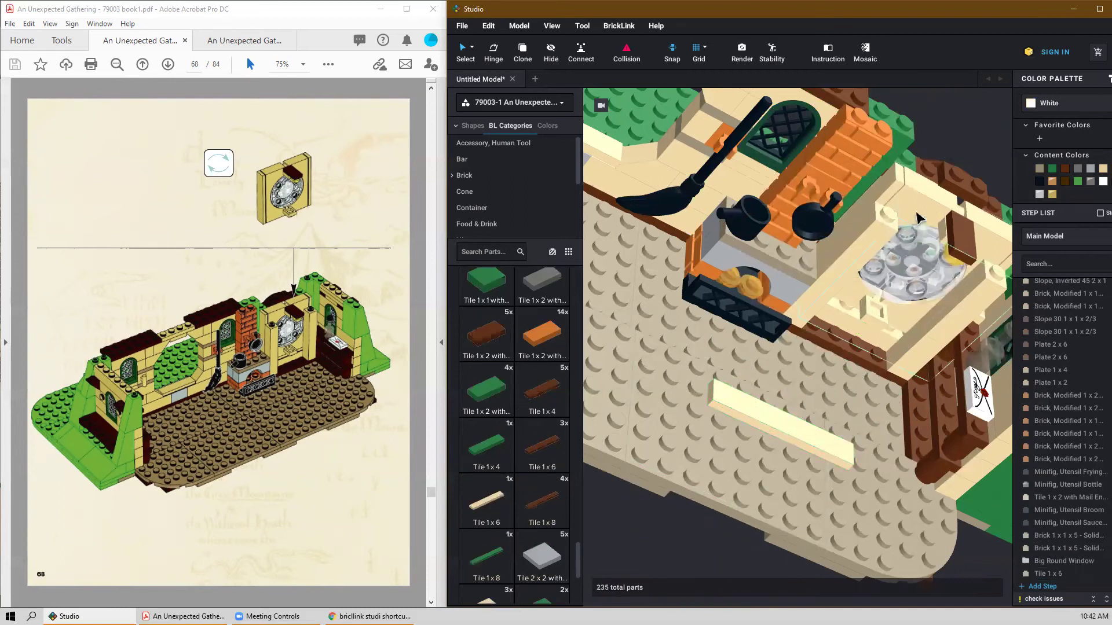
Raise the Big Round Window submodel away from its seated position to clear space beneath it.
left_click(918, 219)
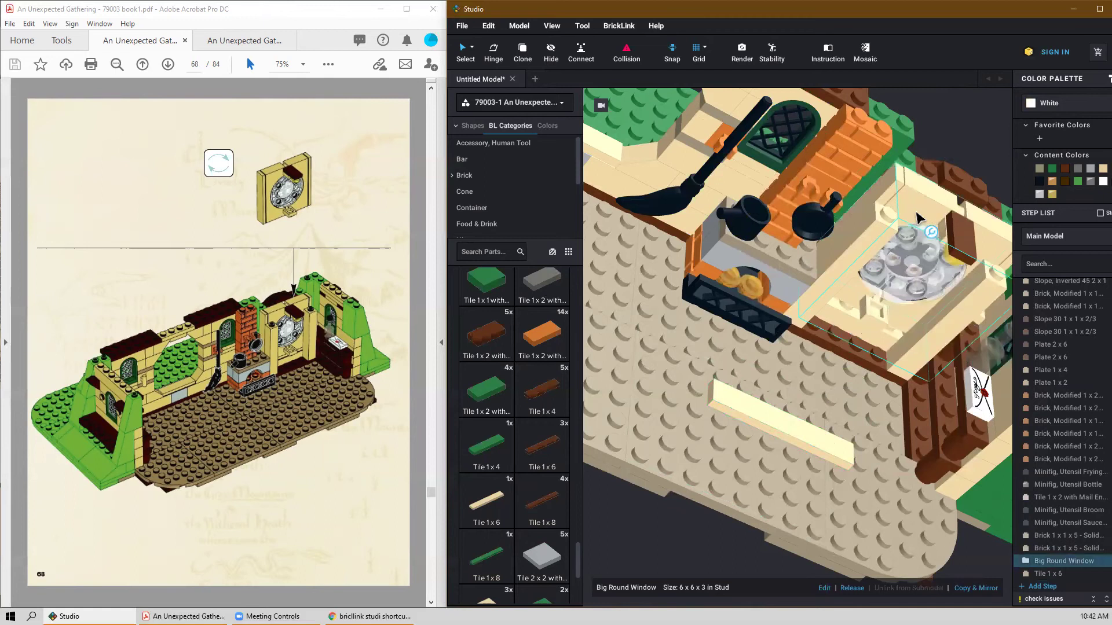
key("Up")
key("Up")
key("Up")
key("Up")
key("Up")
key("Up")
key("Up")
key("Up")
key("Up")
key("Up")
key("Up")
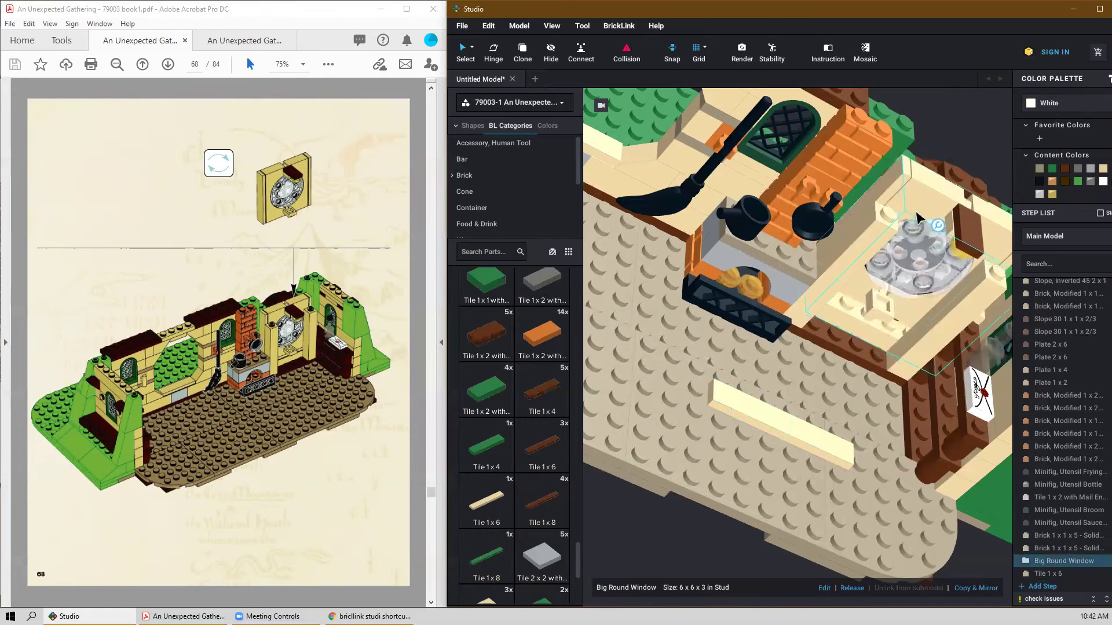
Move the tan Tile 1 x 6 from the floor into the space under the Big Round Window.
left_click(776, 427)
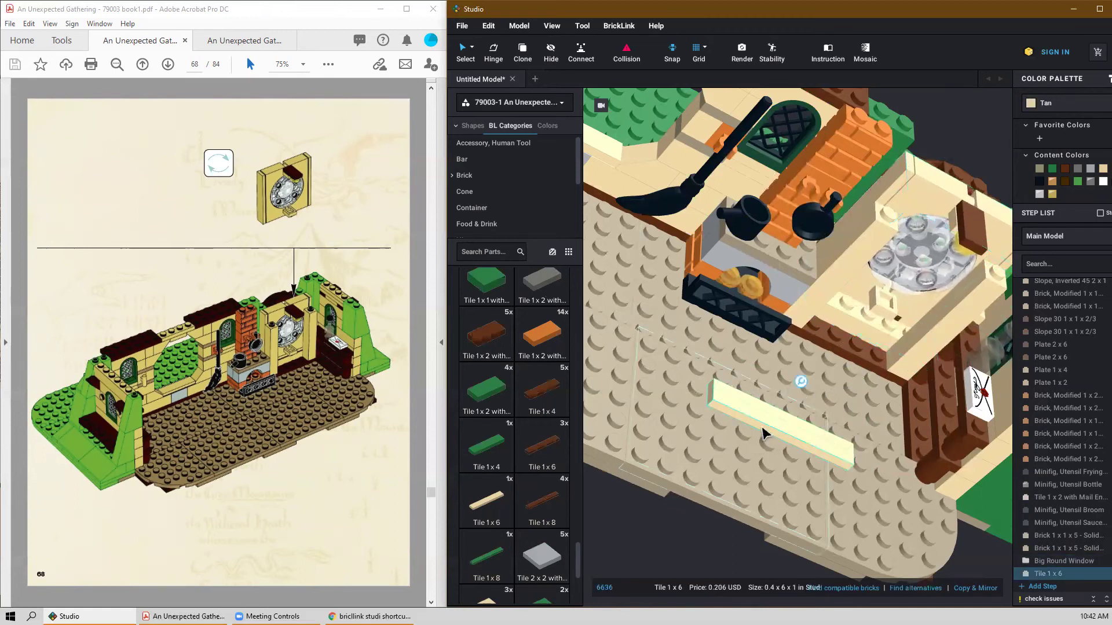
left_click_drag(819, 395, 858, 317)
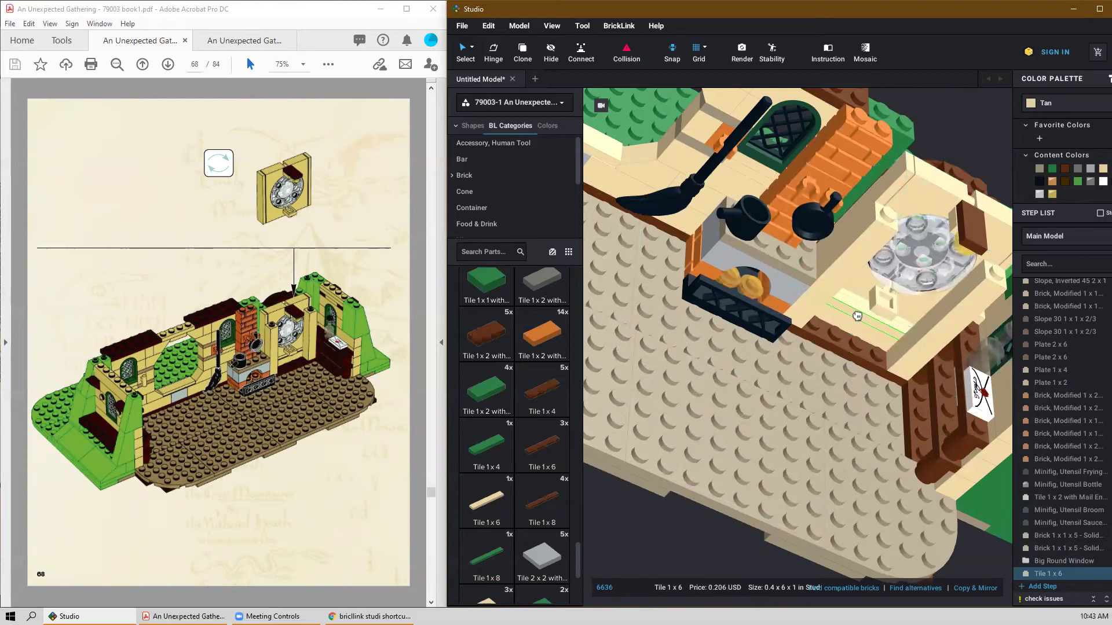
left_click(632, 538)
Lower the Big Round Window submodel back to its seated position over the tile.
left_click(914, 215)
key("s")
key("s")
key("s")
key("s")
key("s")
key("s")
key("s")
key("s")
key("s")
key("s")
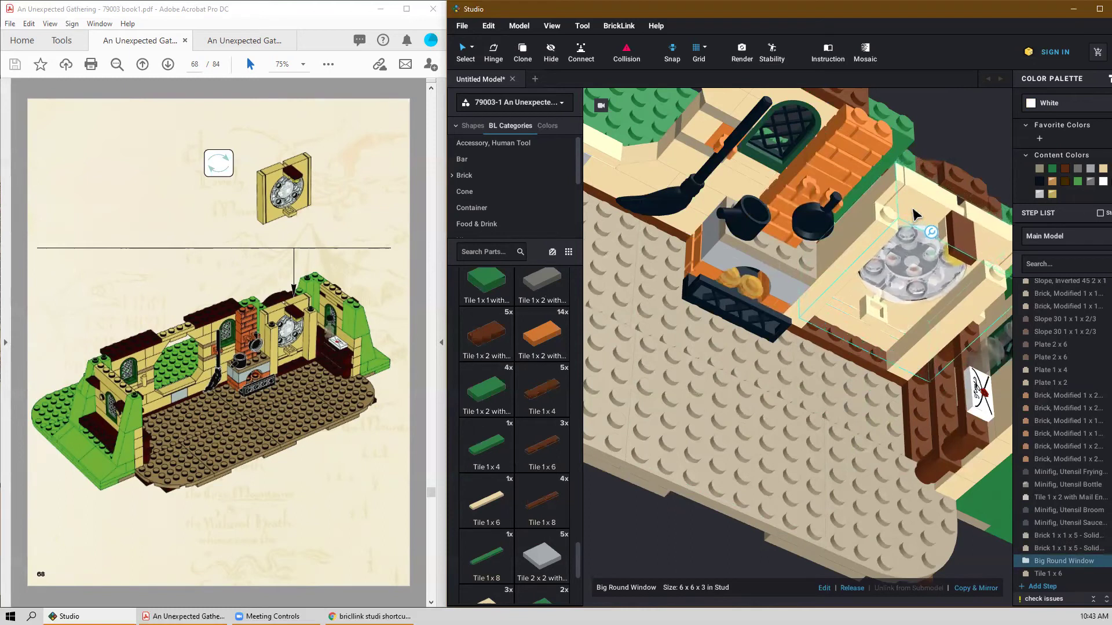
key("s")
left_click(925, 143)
Select the whole model and turn it upright again.
scroll(925, 144, "down", 10)
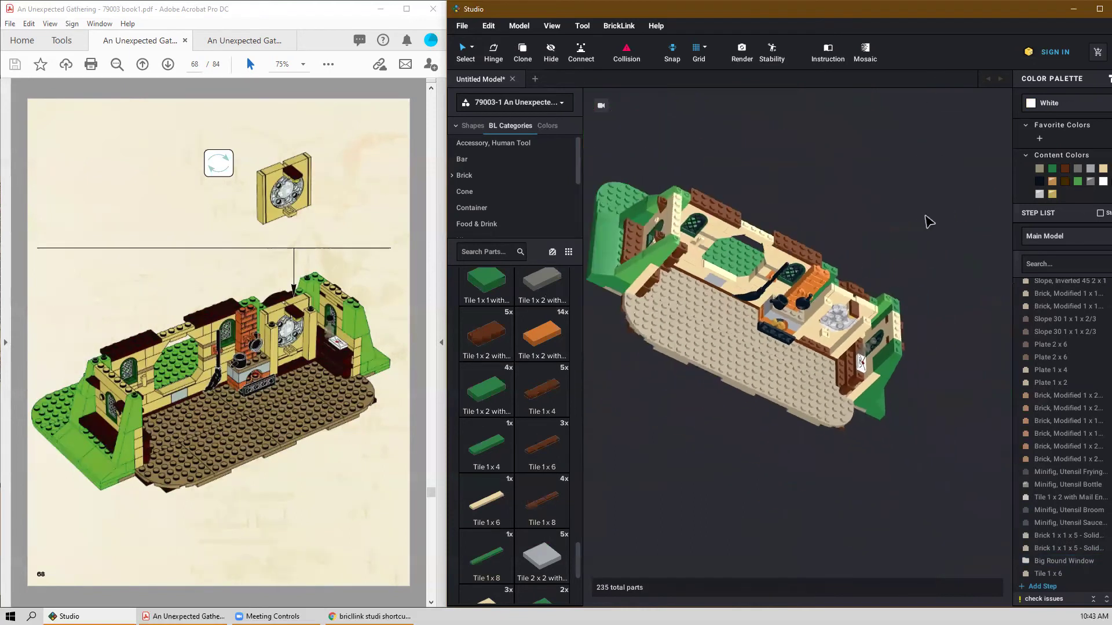
left_click_drag(946, 200, 631, 440)
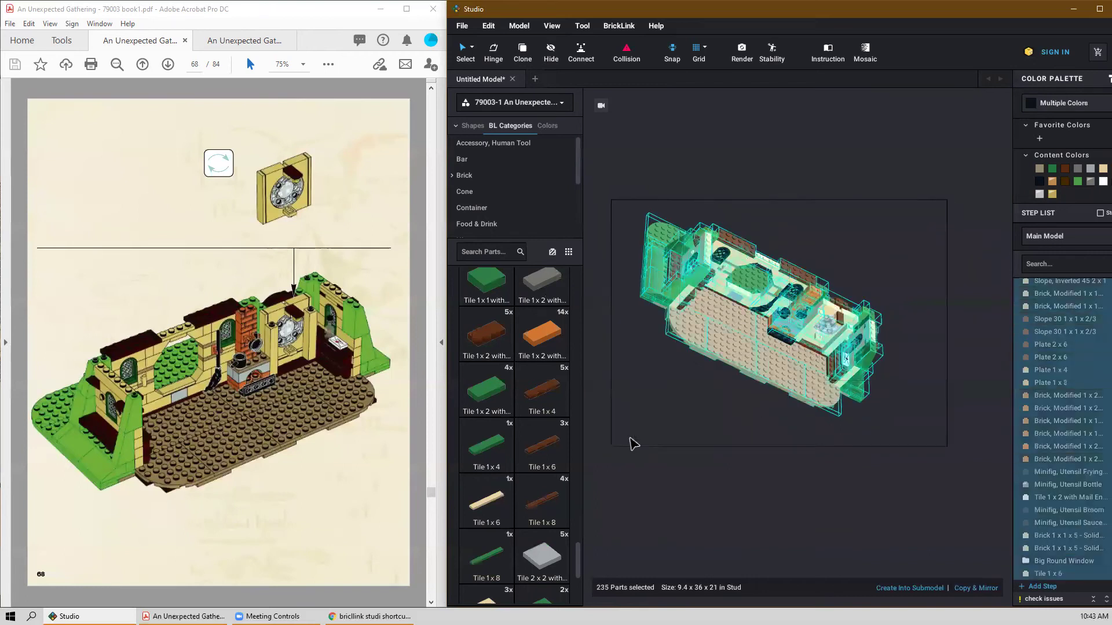
right_click_drag(729, 386, 840, 369)
scroll(936, 419, "up", 4)
left_click(899, 481)
scroll(839, 369, "up", 6)
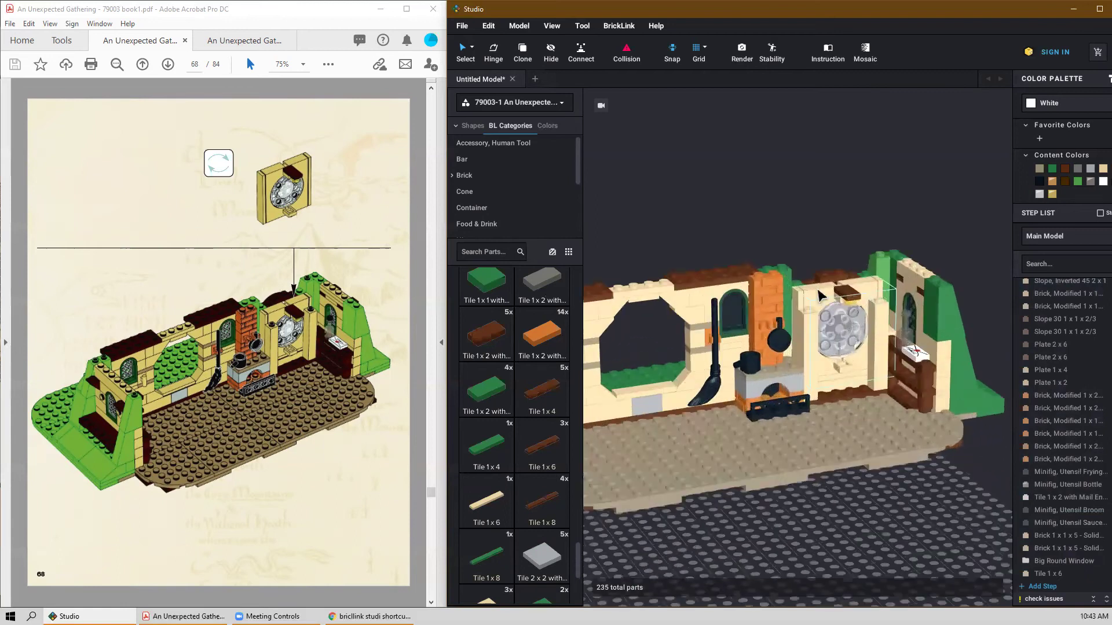
mouse_move(967, 468)
right_mouse_down()
mouse_move(943, 453)
mouse_move(973, 470)
right_mouse_up()
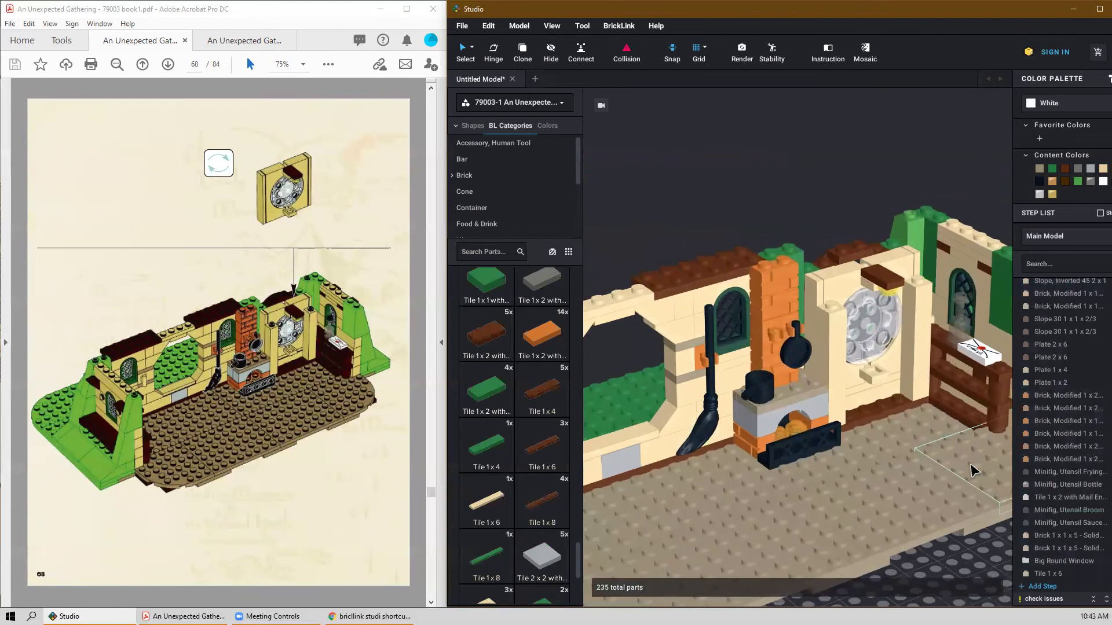
scroll(861, 418, "down", 3)
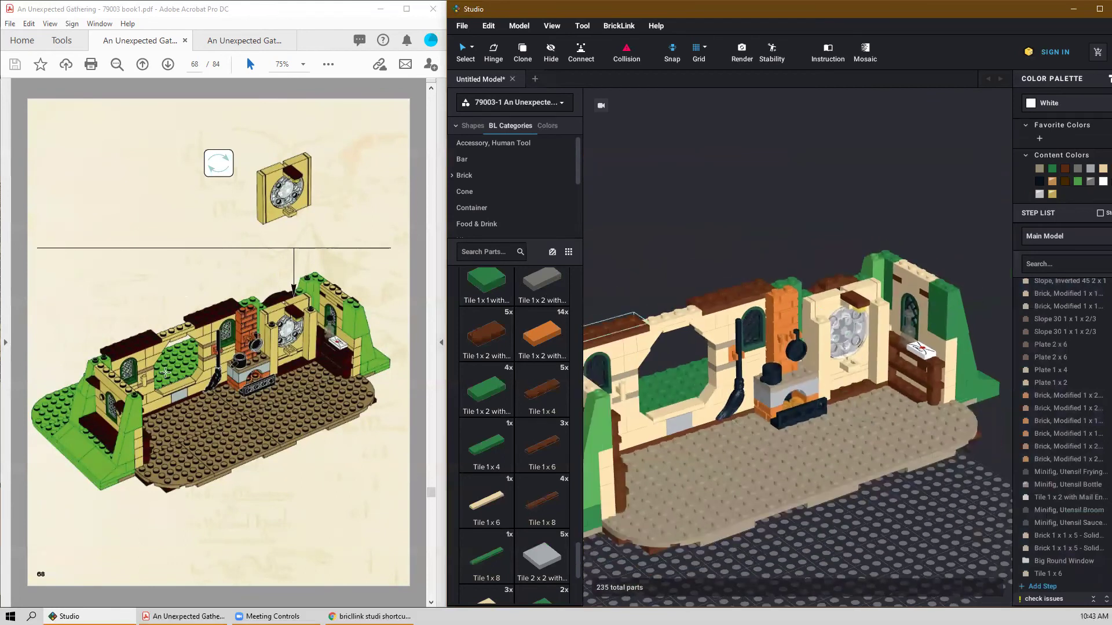
Follow instruction step 64 by placing two green Plate 2 x 2 Corner pieces on top of the wall section with the round window.
scroll(351, 395, "down", 2)
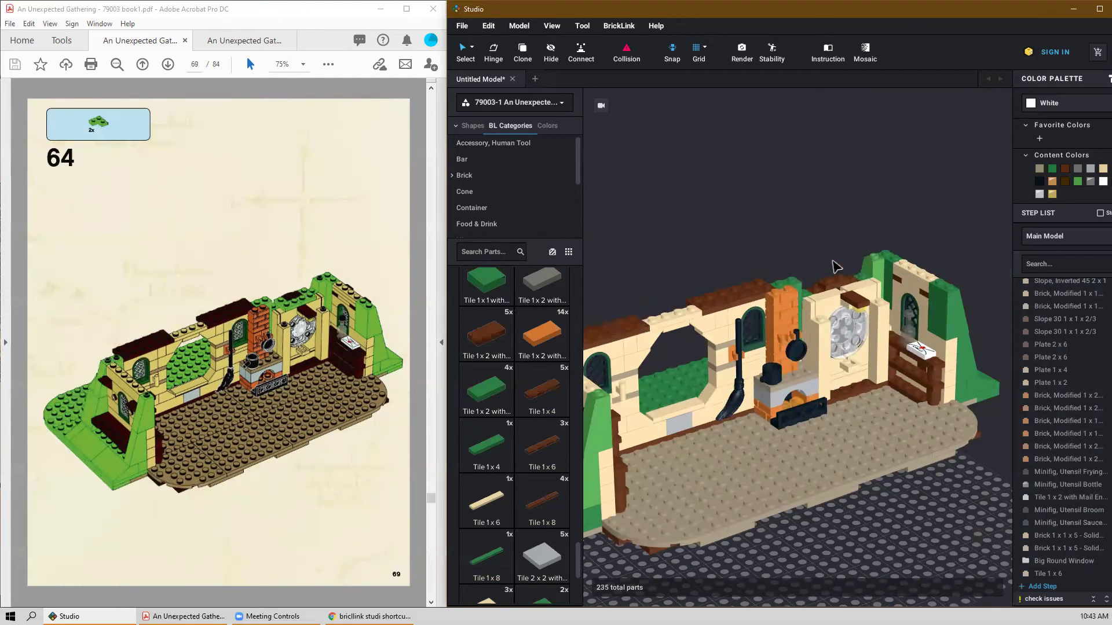
scroll(837, 267, "up", 4)
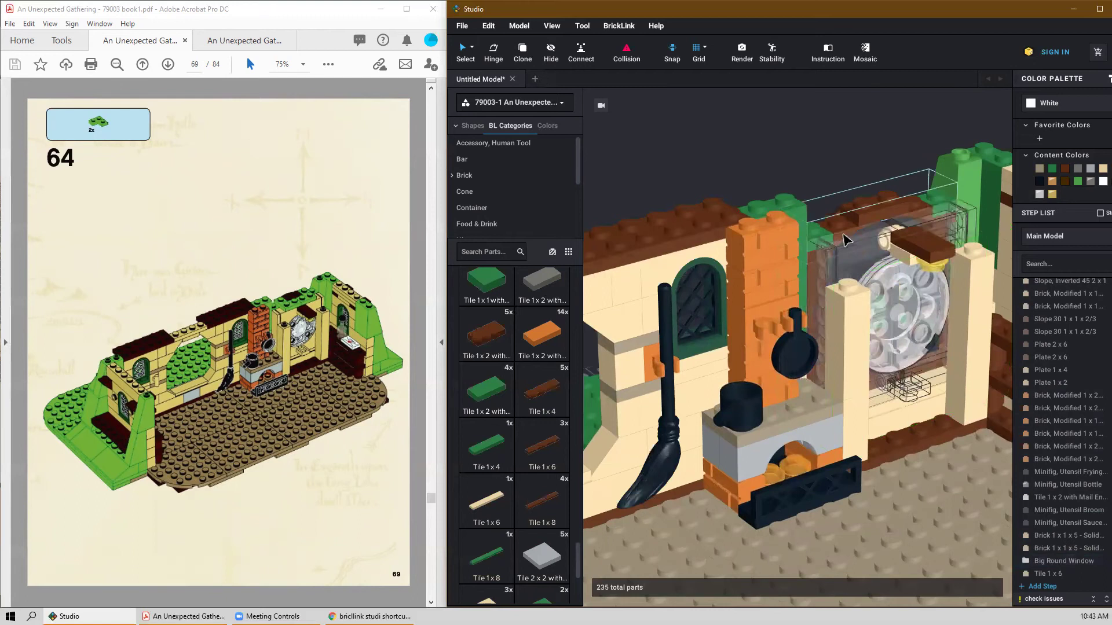
right_click_drag(855, 159, 854, 137)
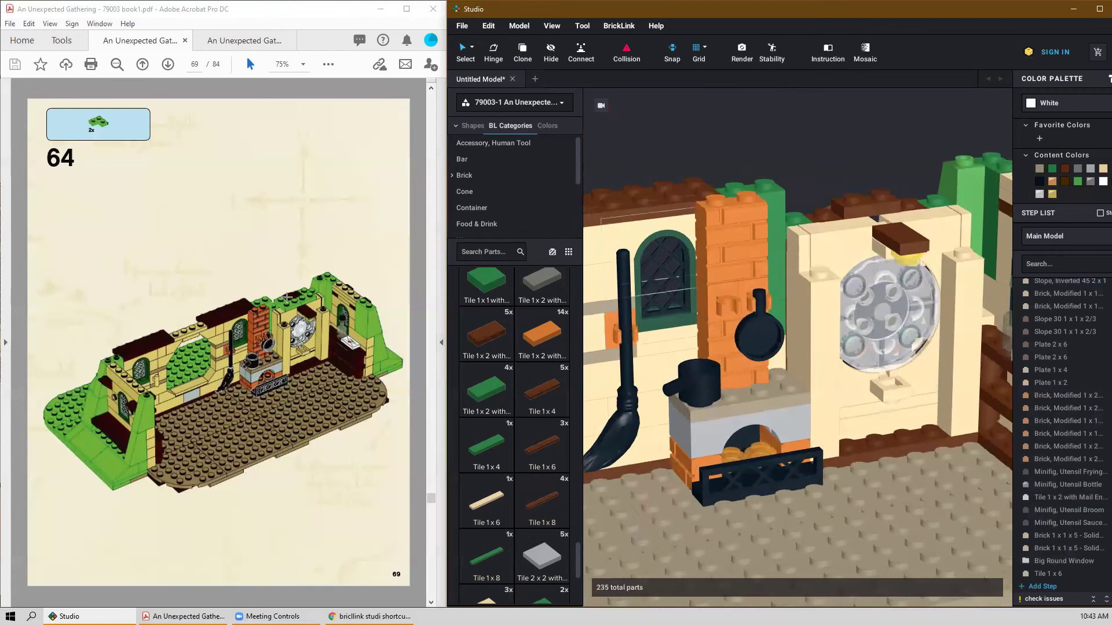
scroll(486, 374, "up", 15)
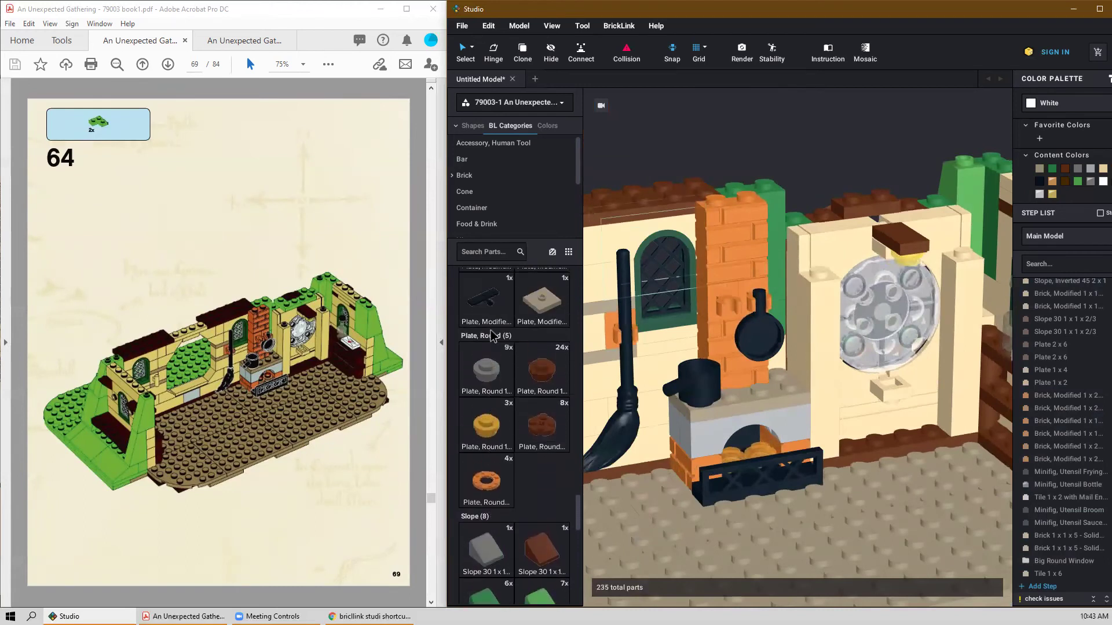
scroll(494, 336, "up", 5)
left_click(542, 434)
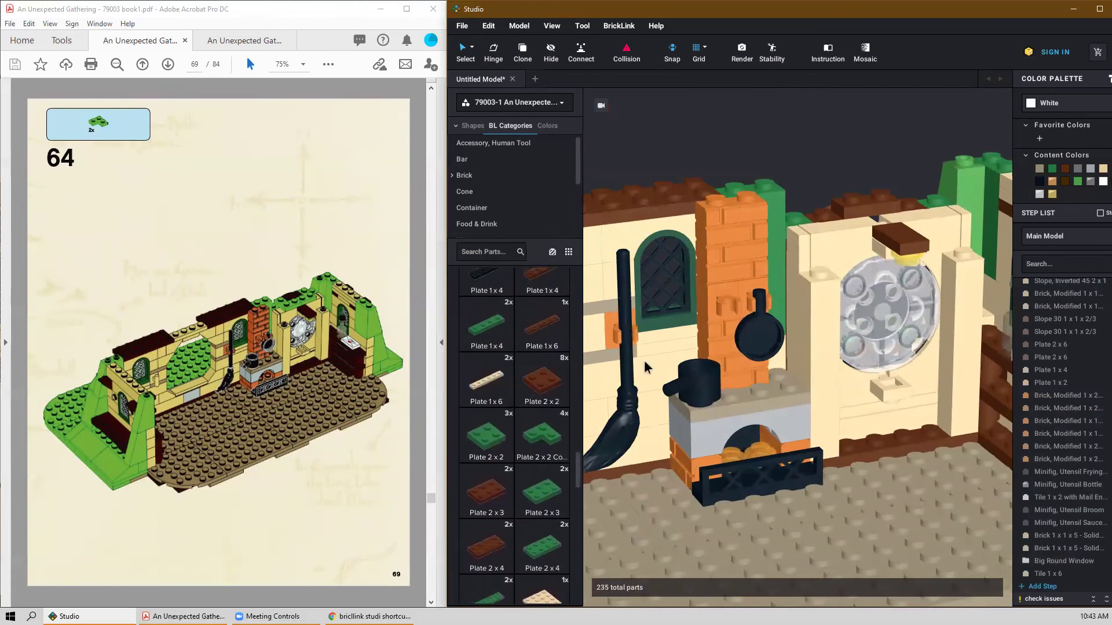
left_click(928, 202)
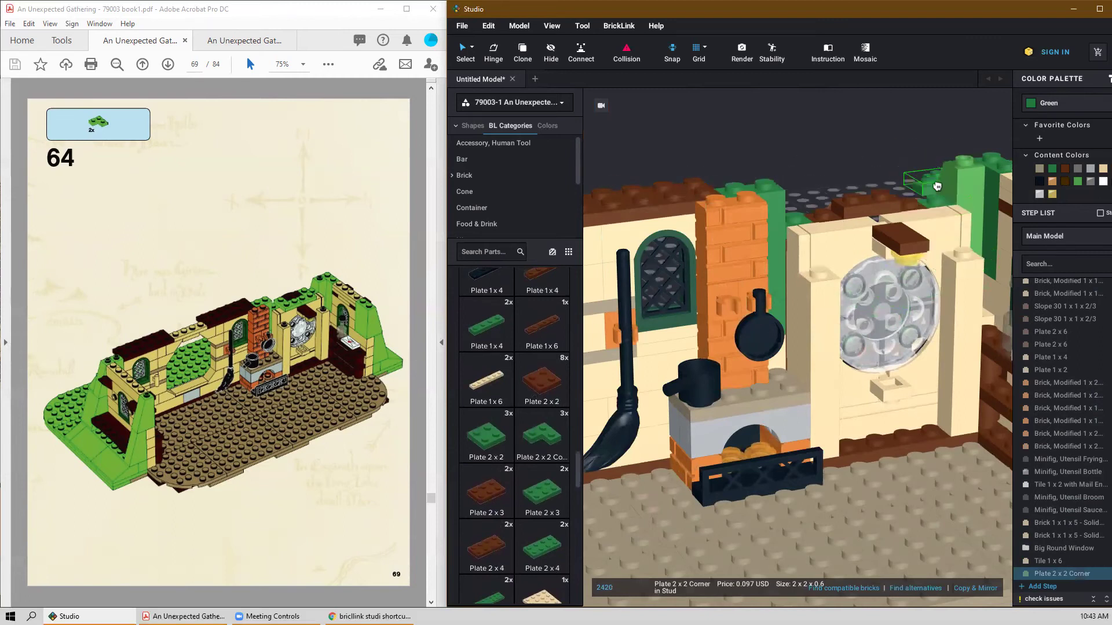
left_click(915, 199)
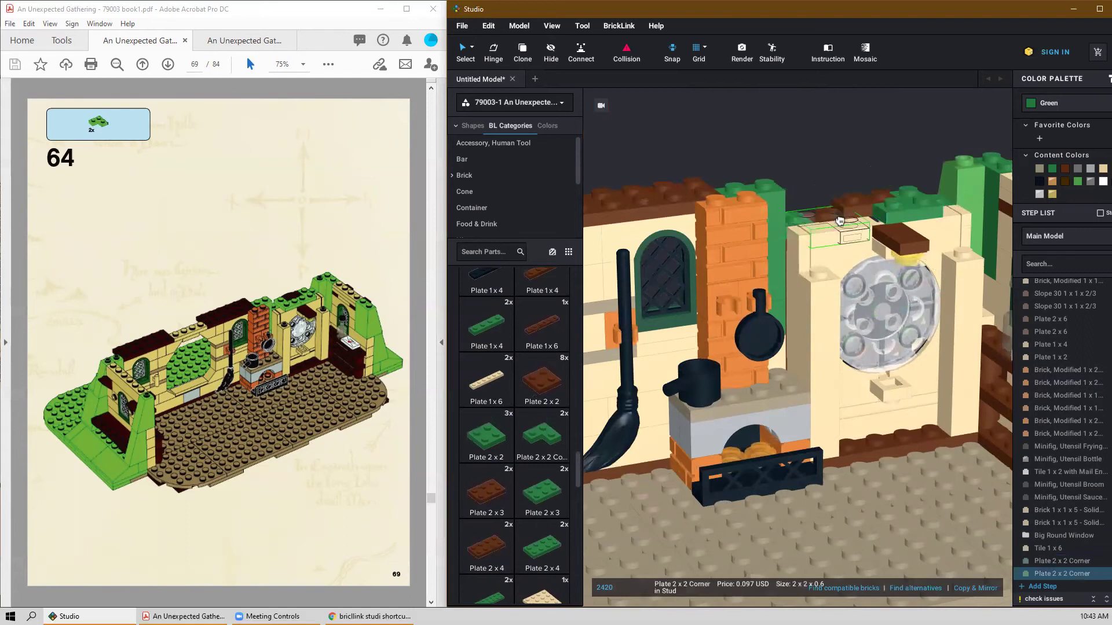
left_click(858, 182)
mouse_move(857, 181)
right_mouse_down()
mouse_move(859, 196)
mouse_move(839, 187)
right_mouse_up()
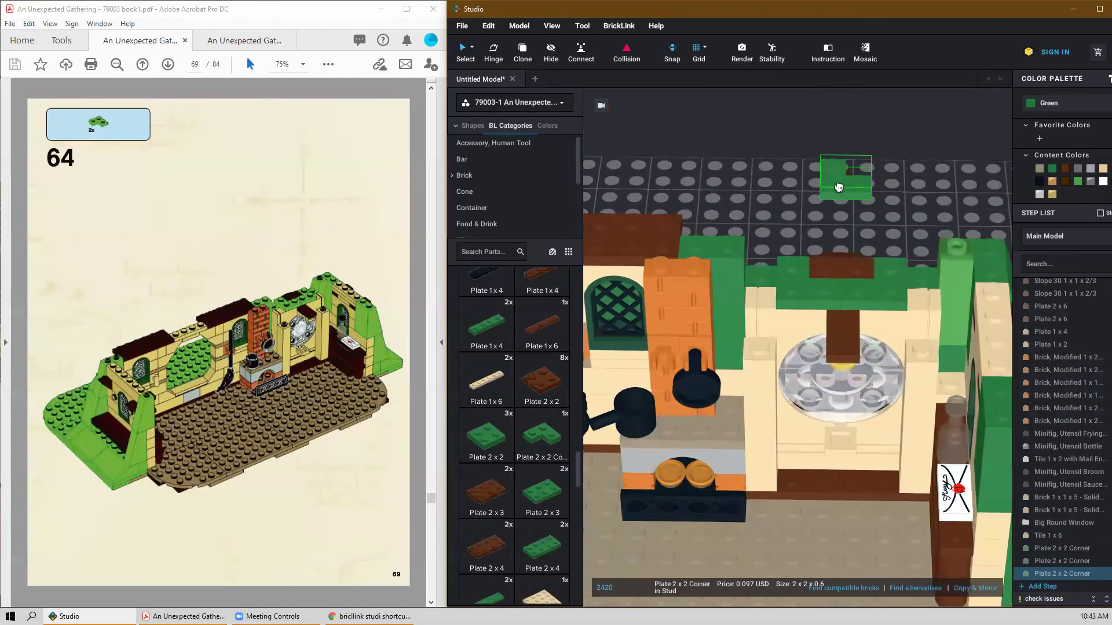
key("Escape")
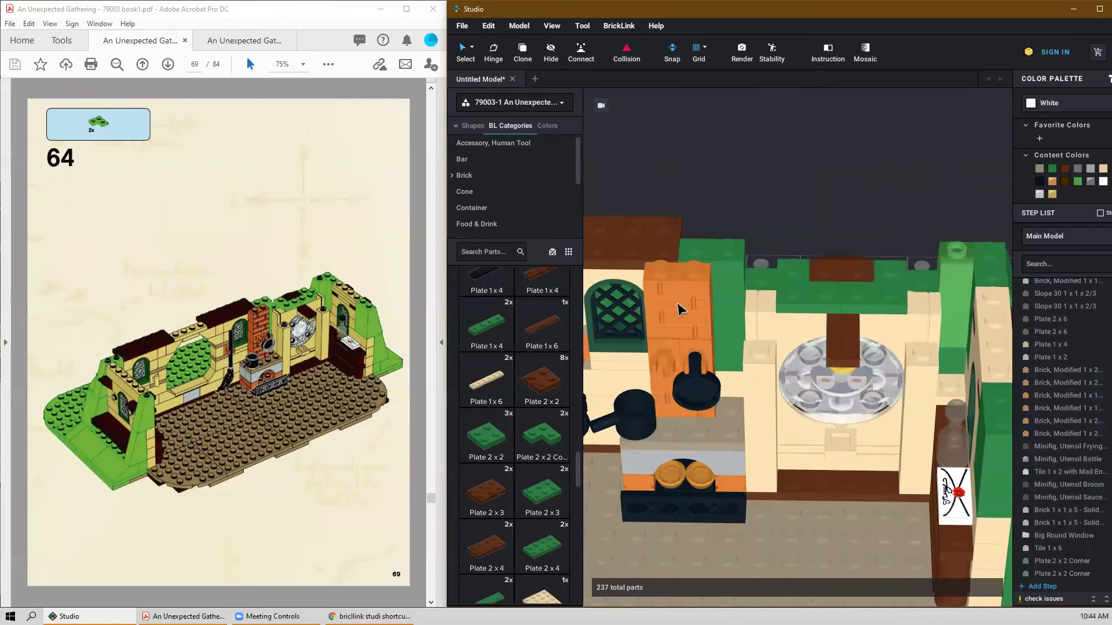
Follow instruction step 65 by placing two Medium Nougat Brick, Arch 1 x 3 x 2 pieces on the tan columns flanking the round window.
scroll(825, 374, "down", 5)
right_click_drag(802, 395, 760, 374)
scroll(299, 296, "down", 1)
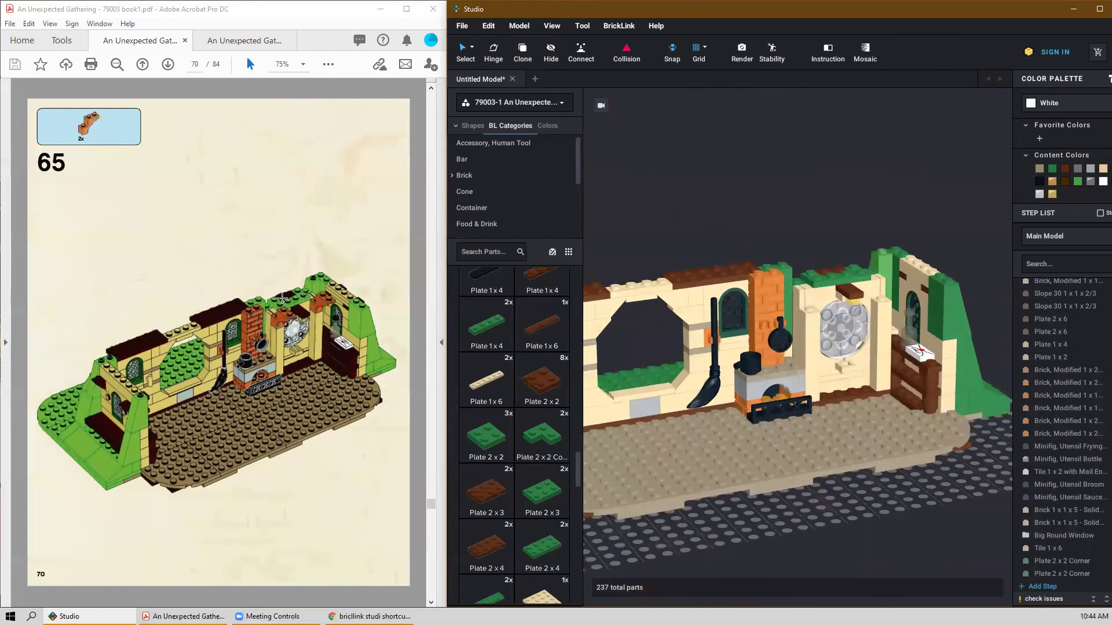
scroll(508, 417, "down", 10)
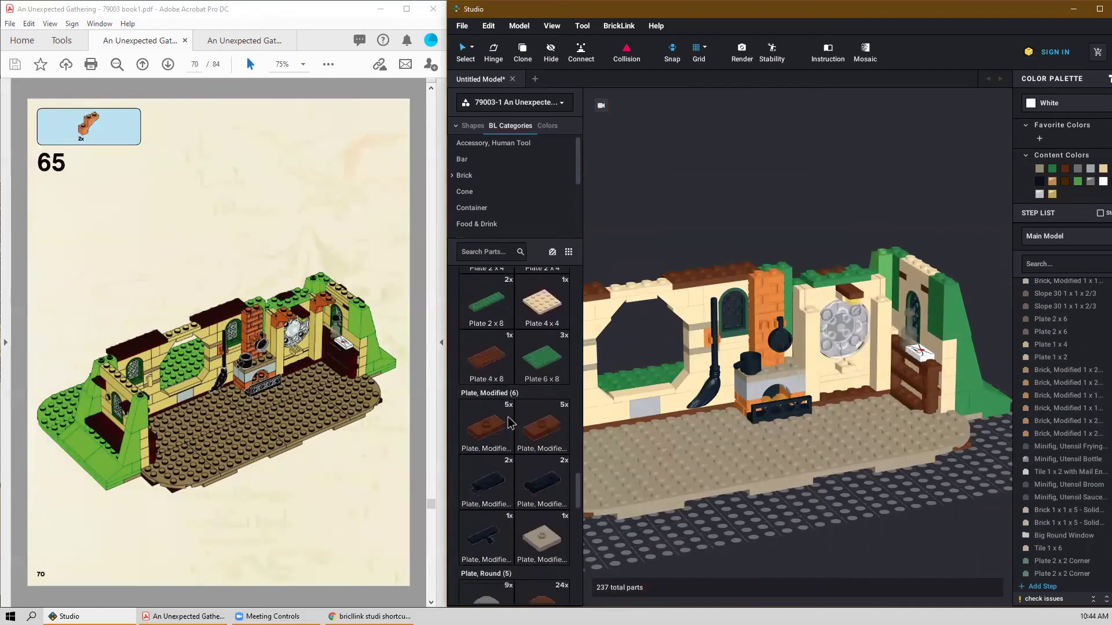
scroll(512, 427, "down", 10)
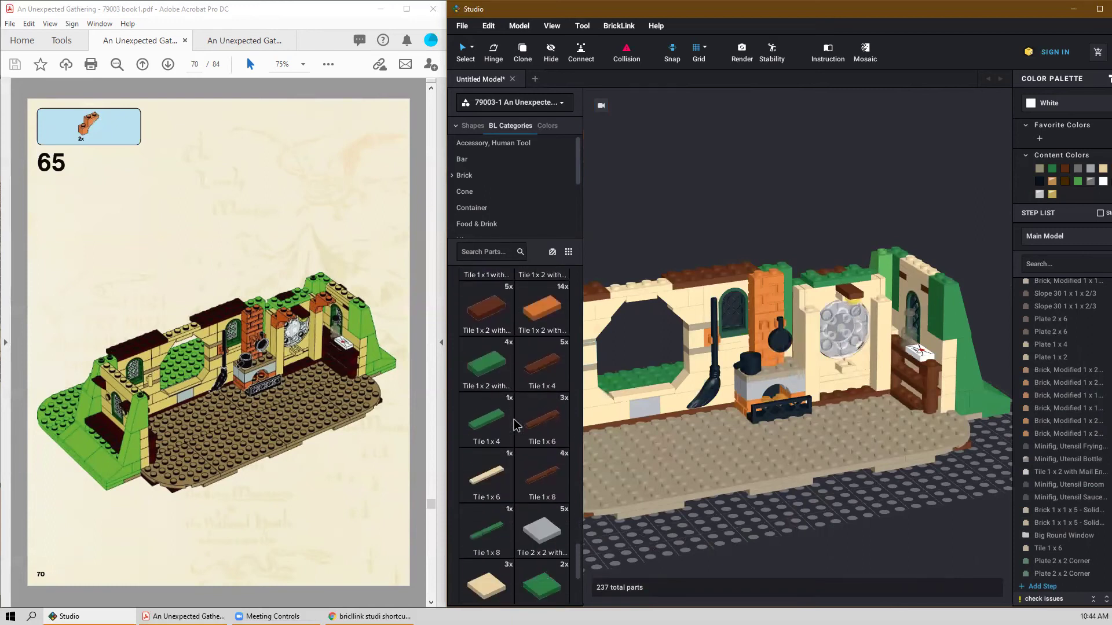
left_click_drag(581, 585, 582, 345)
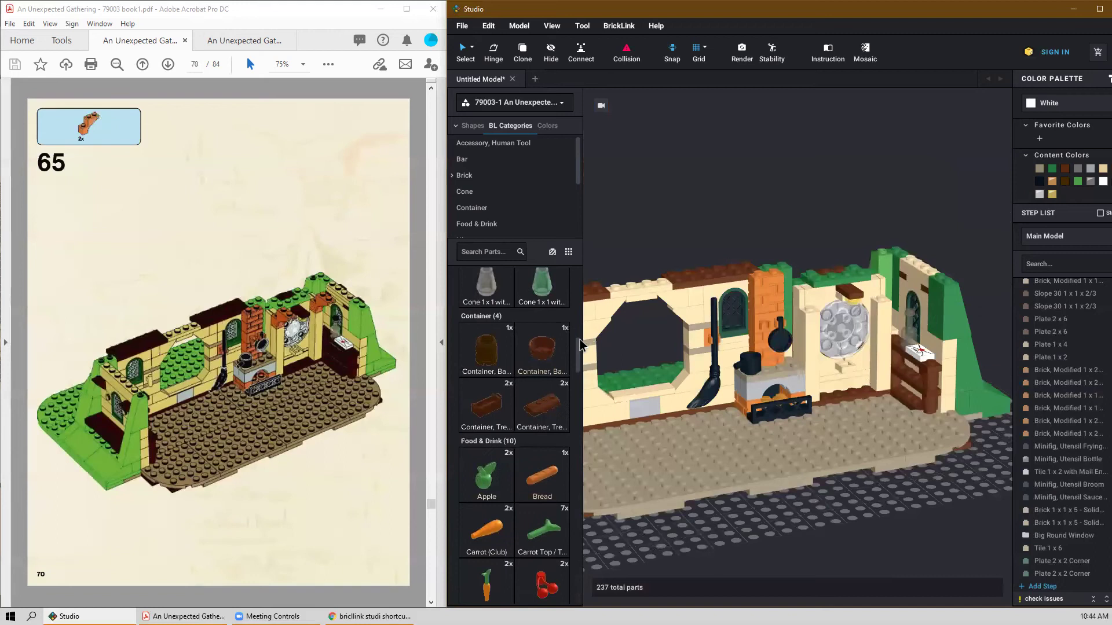
scroll(498, 434, "up", 10)
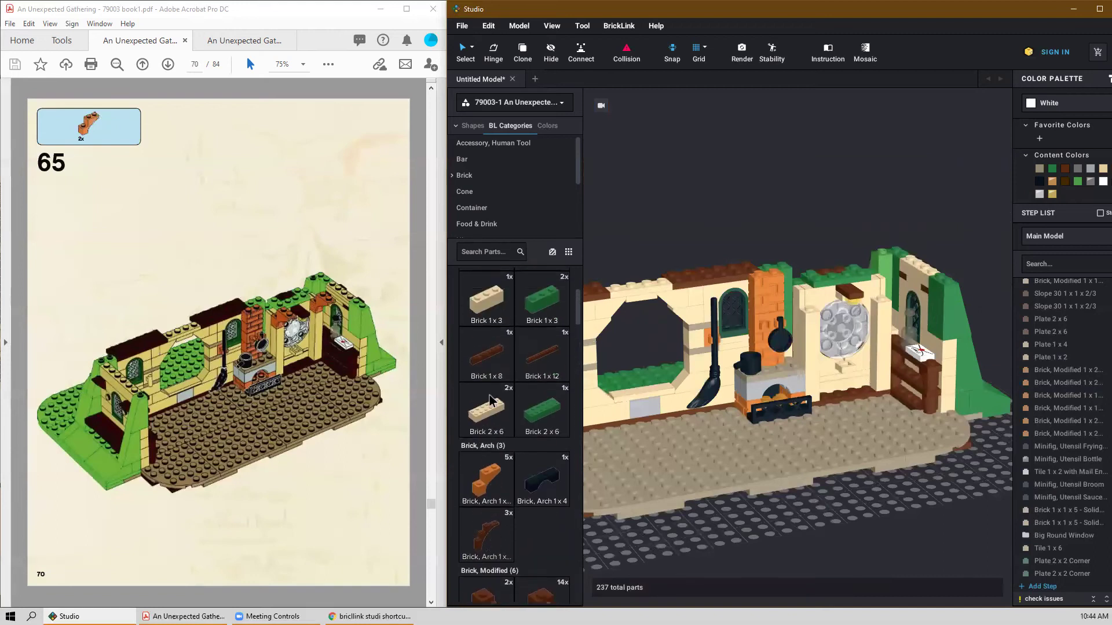
scroll(498, 434, "down", 1)
left_click_drag(487, 455, 894, 283)
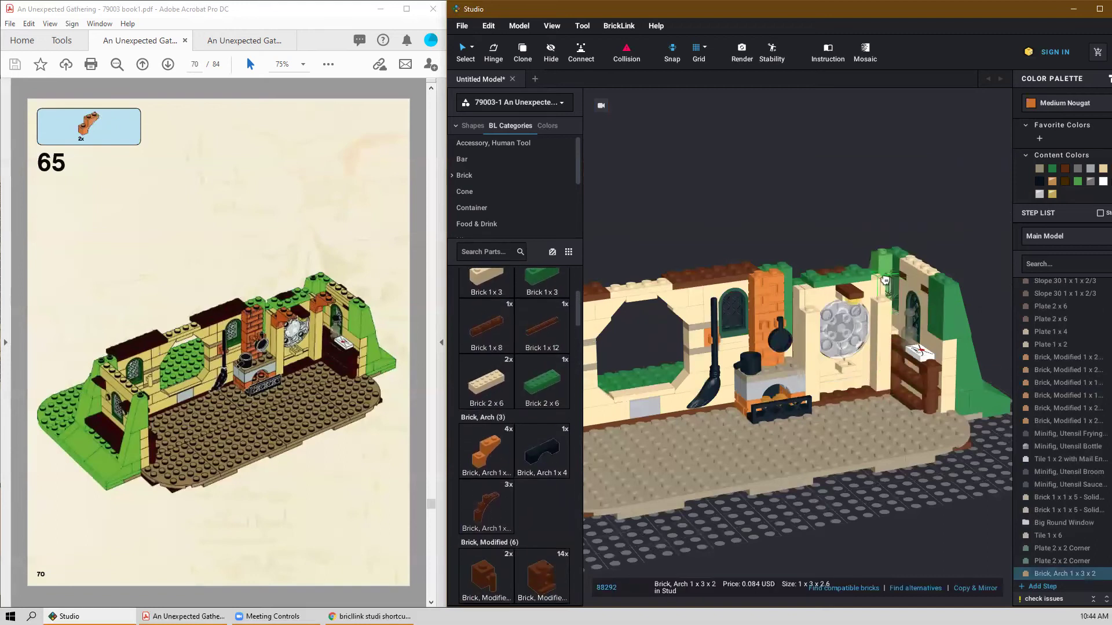
left_click(886, 275)
left_click(810, 281)
left_click(855, 215)
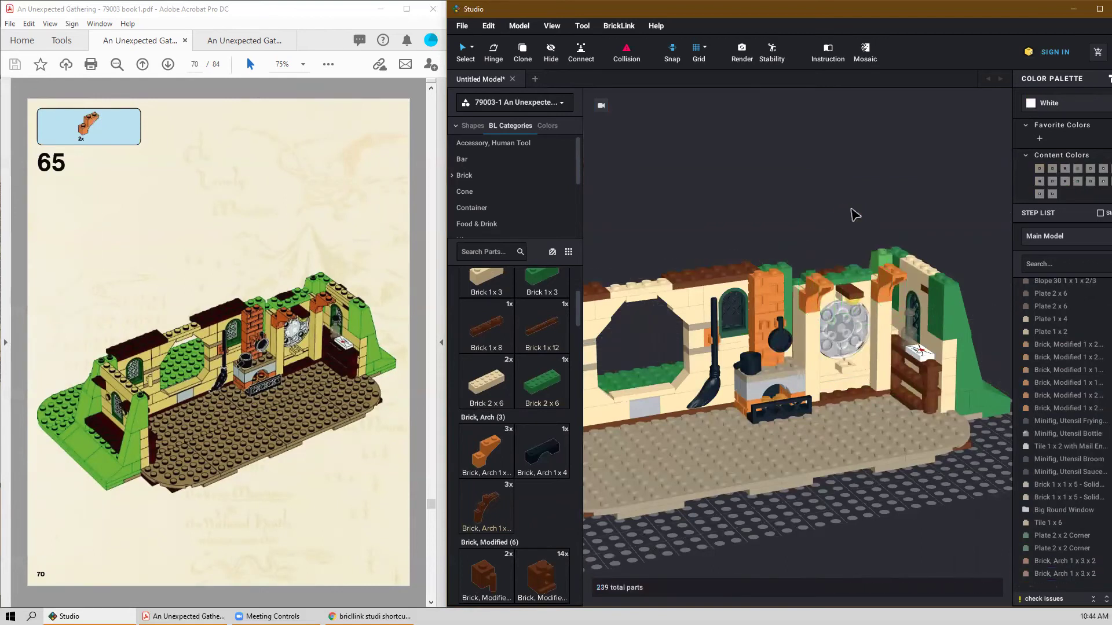
Follow instruction step 66 by placing two green Brick 1 x 3 pieces on the wall top behind the two arches.
right_click_drag(767, 230, 786, 239)
scroll(331, 275, "down", 2)
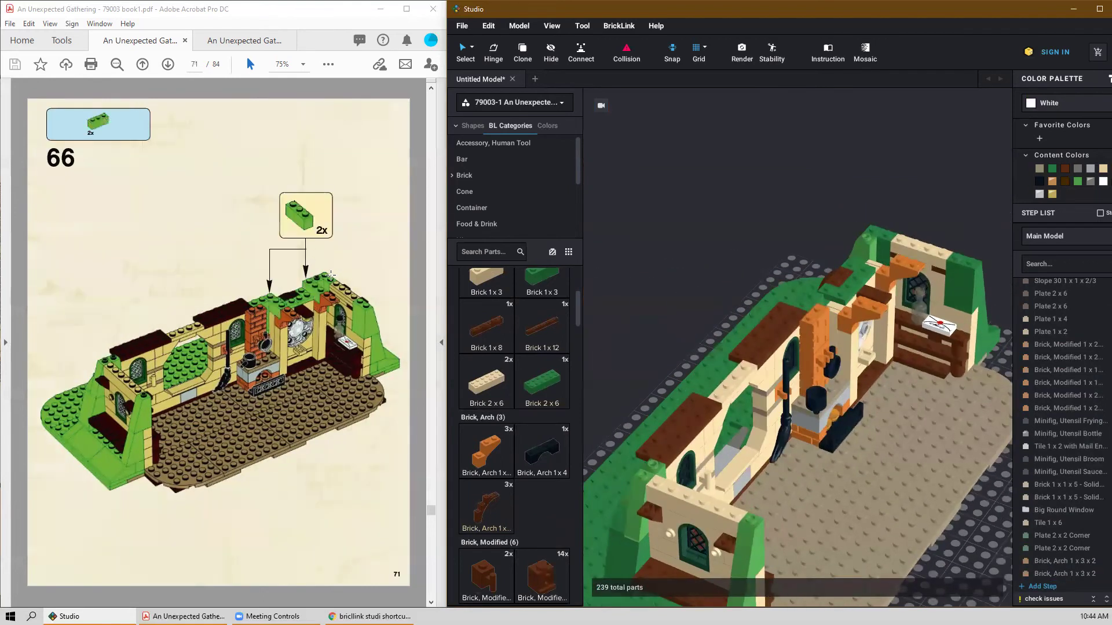
scroll(493, 369, "up", 5)
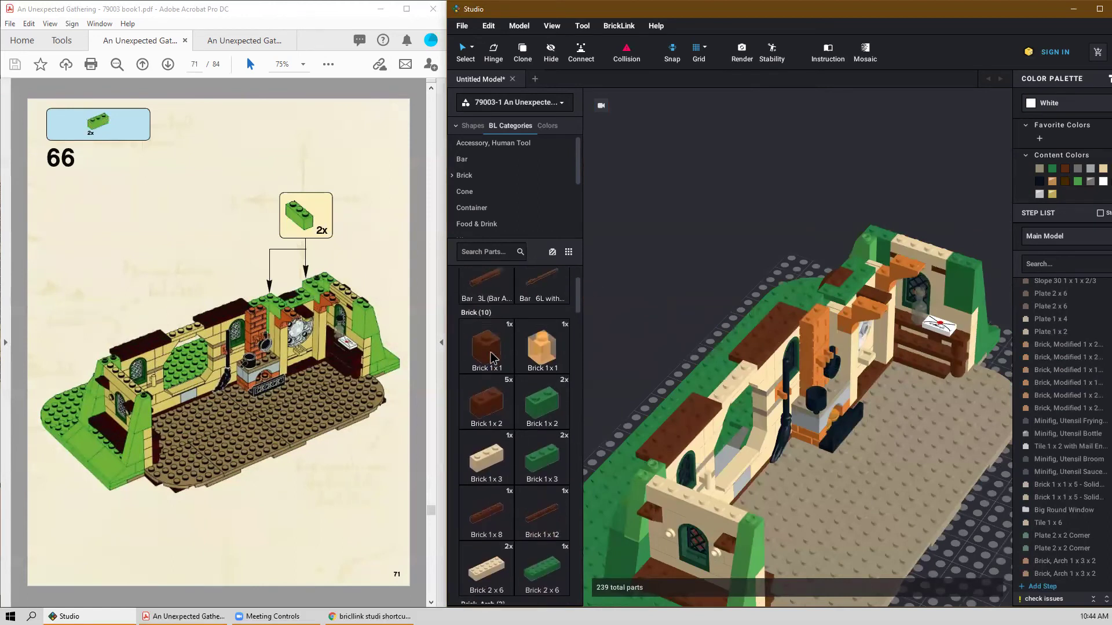
left_click(542, 510)
right_click_drag(834, 284, 747, 291)
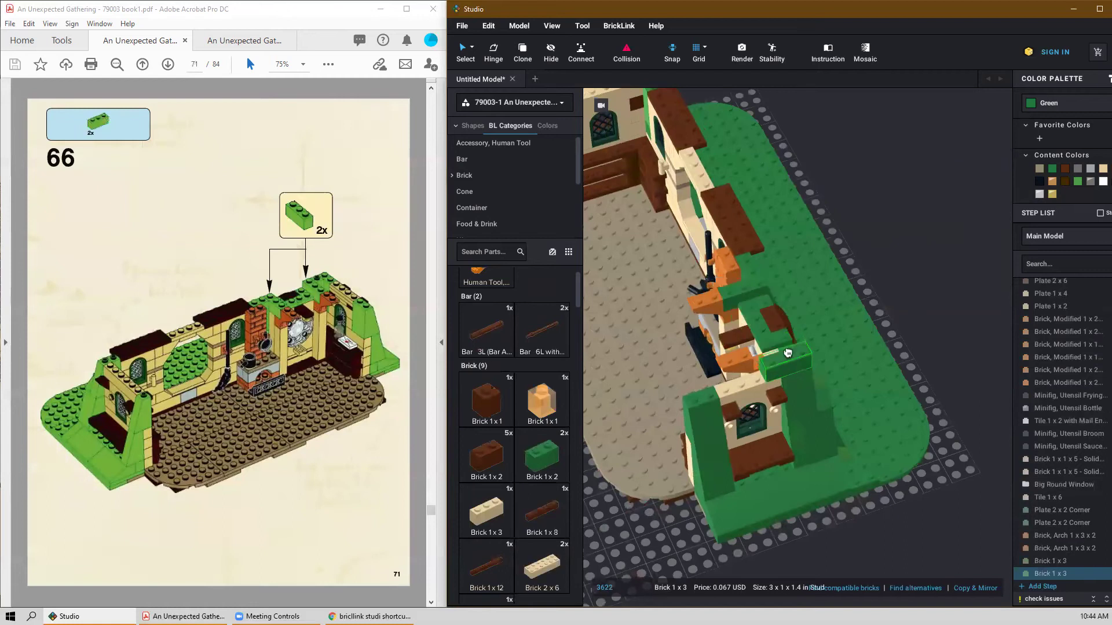
left_click(770, 347)
right_click_drag(878, 306, 632, 262)
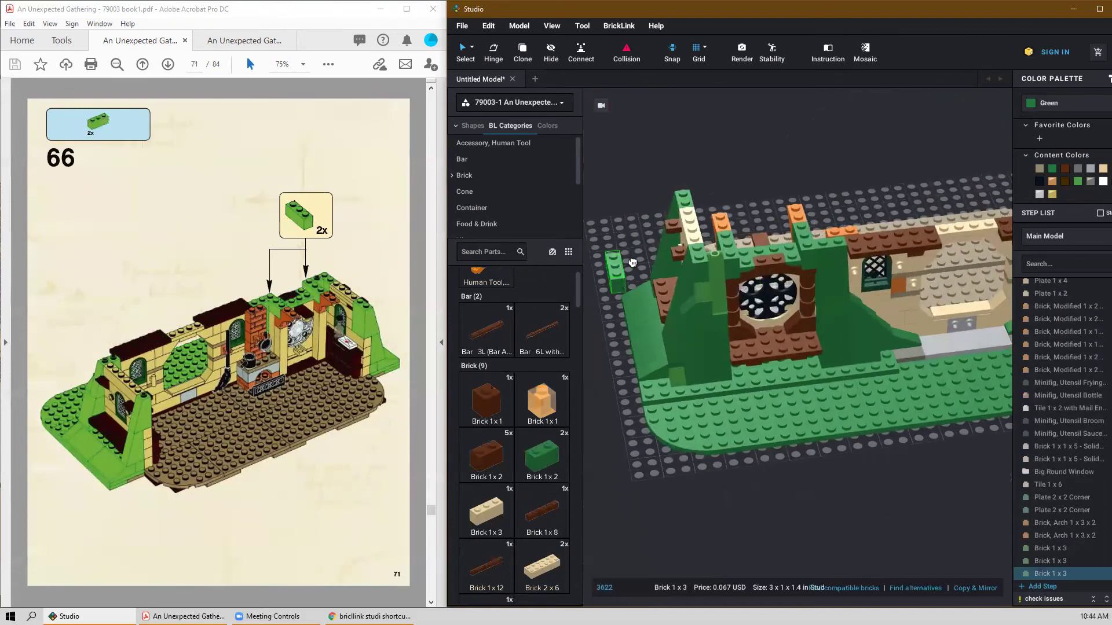
key("Escape")
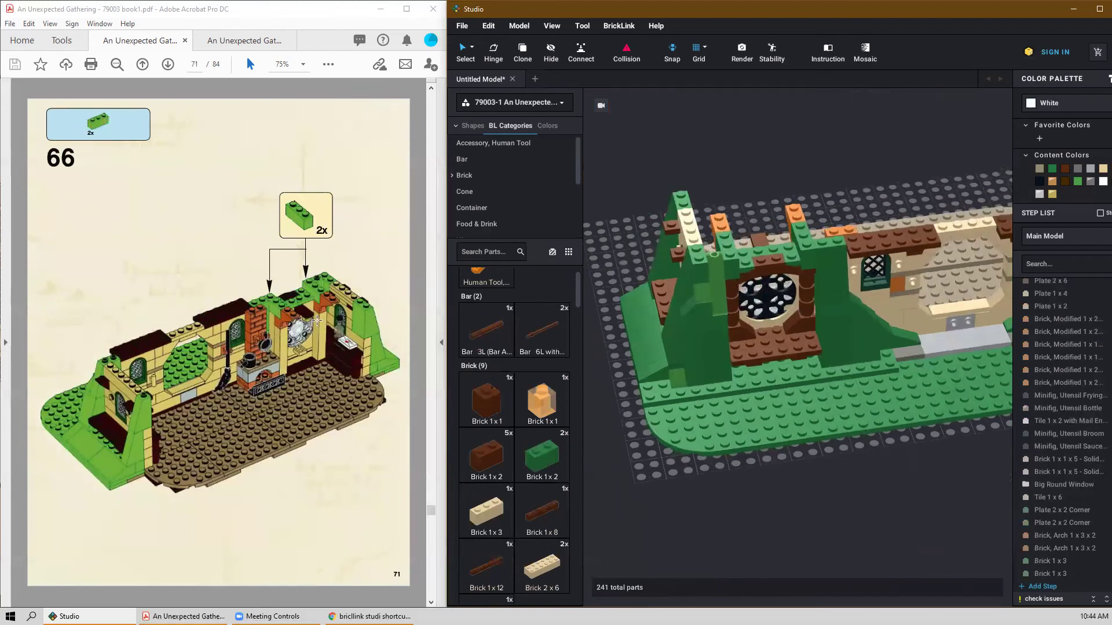
Follow instruction step 67 by stacking two green Plate 2 x 4 pieces between the green bricks above the round window.
scroll(317, 321, "down", 1)
scroll(509, 404, "down", 10)
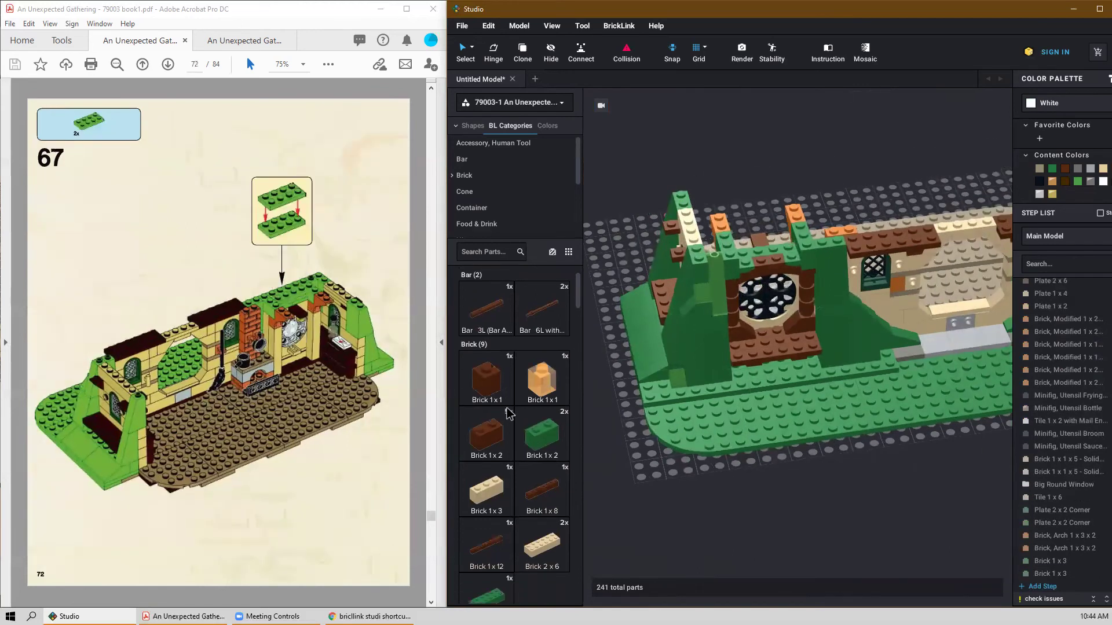
scroll(512, 413, "down", 15)
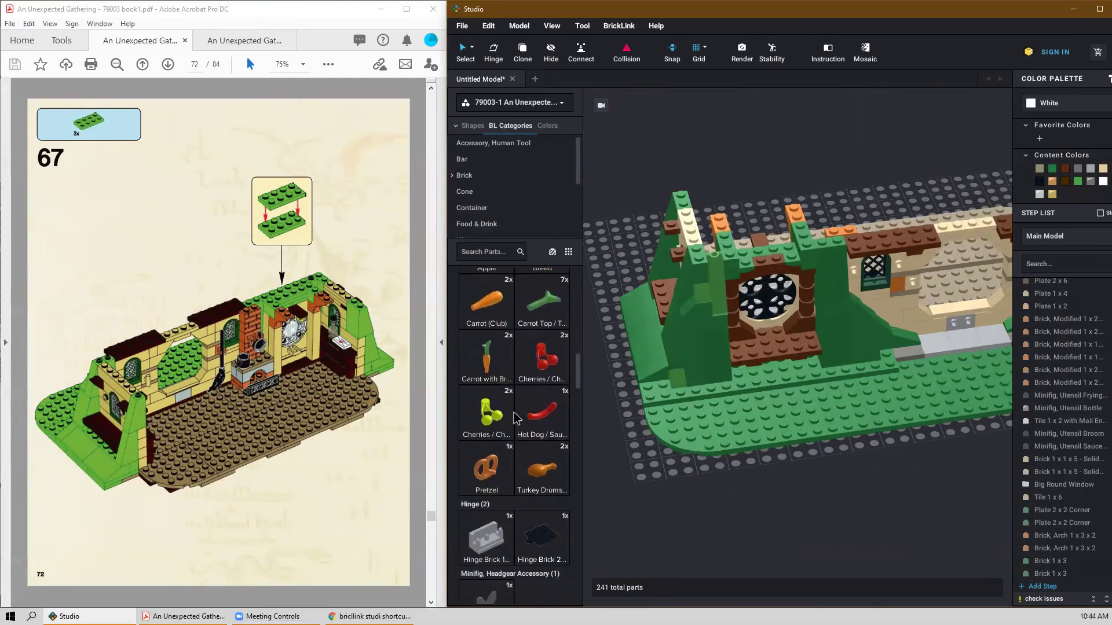
scroll(523, 440, "down", 8)
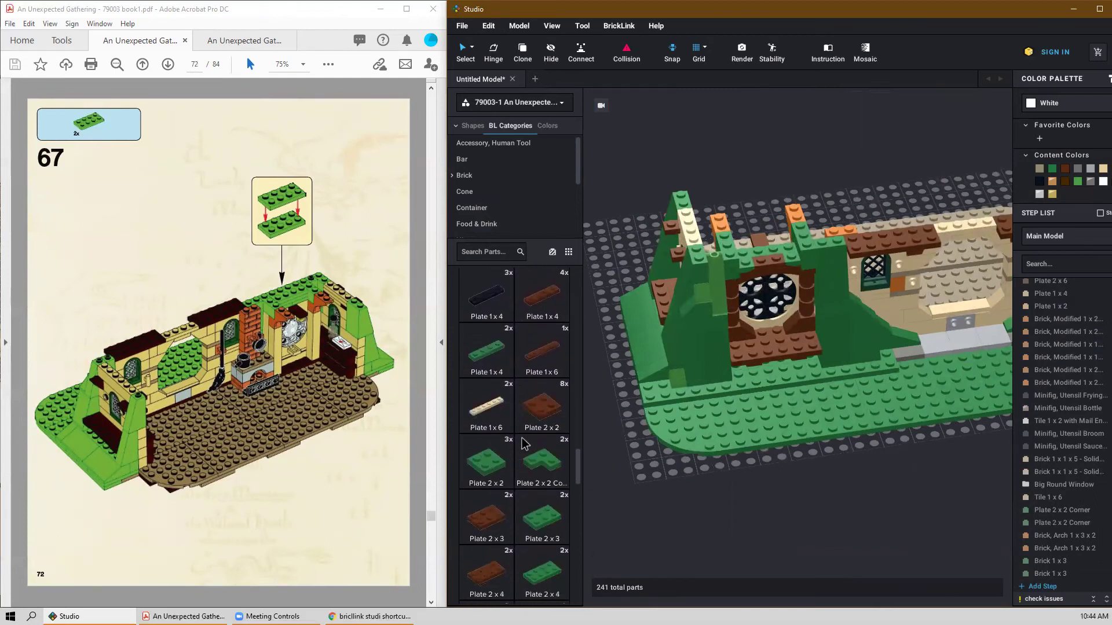
left_click_drag(541, 395, 774, 252)
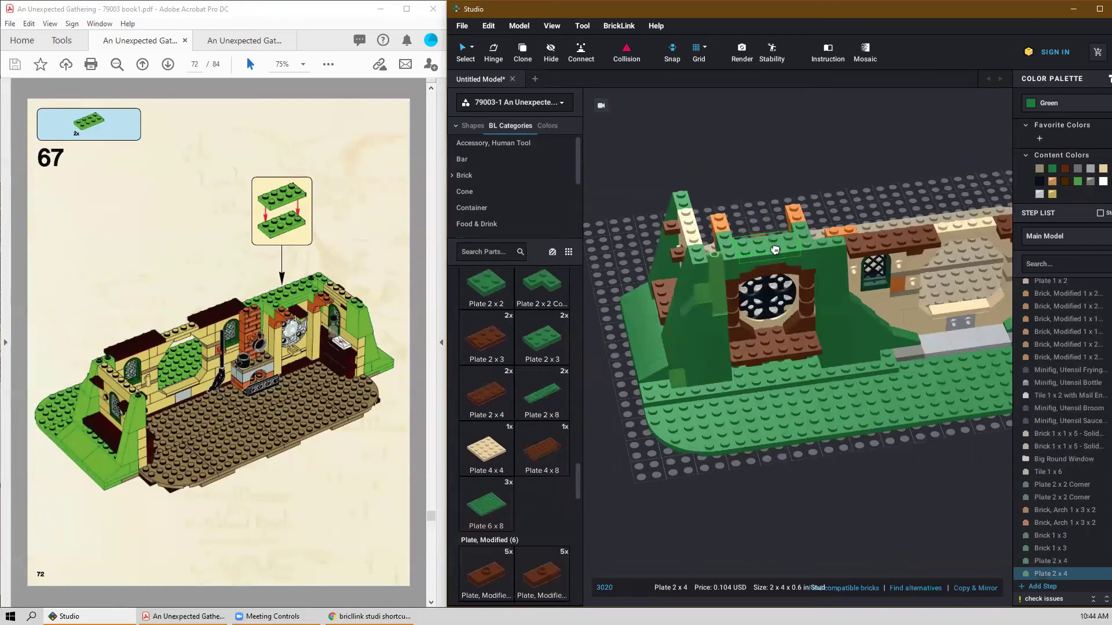
Start instruction step 68 by placing two green Tile 2 x 4 pieces along the top of the round window wall.
scroll(293, 326, "down", 2)
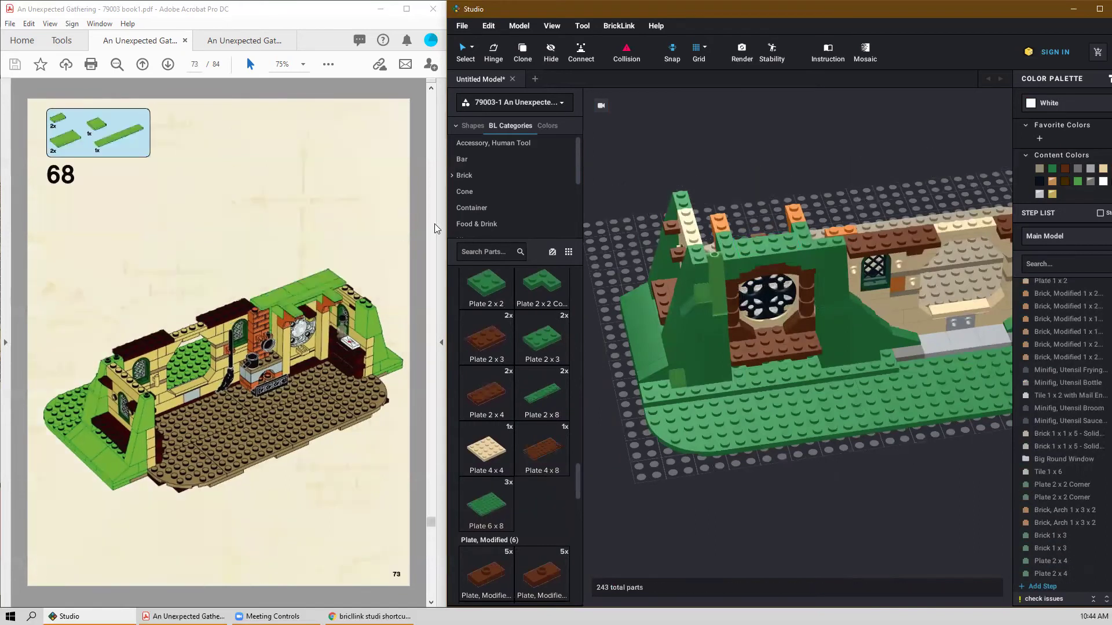
scroll(545, 398, "down", 10)
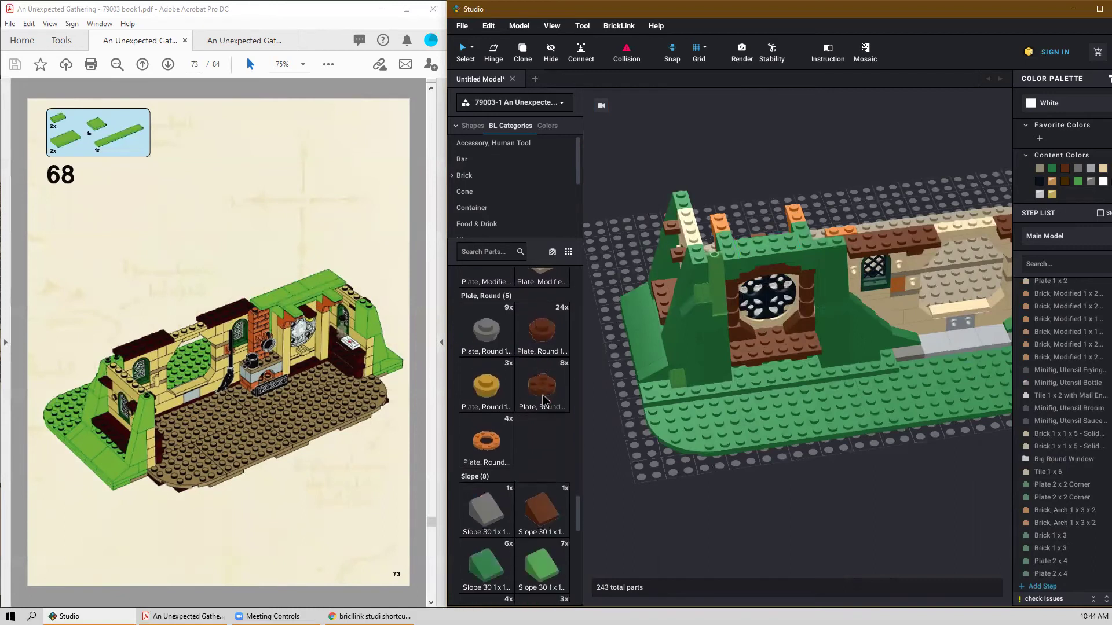
scroll(545, 398, "down", 8)
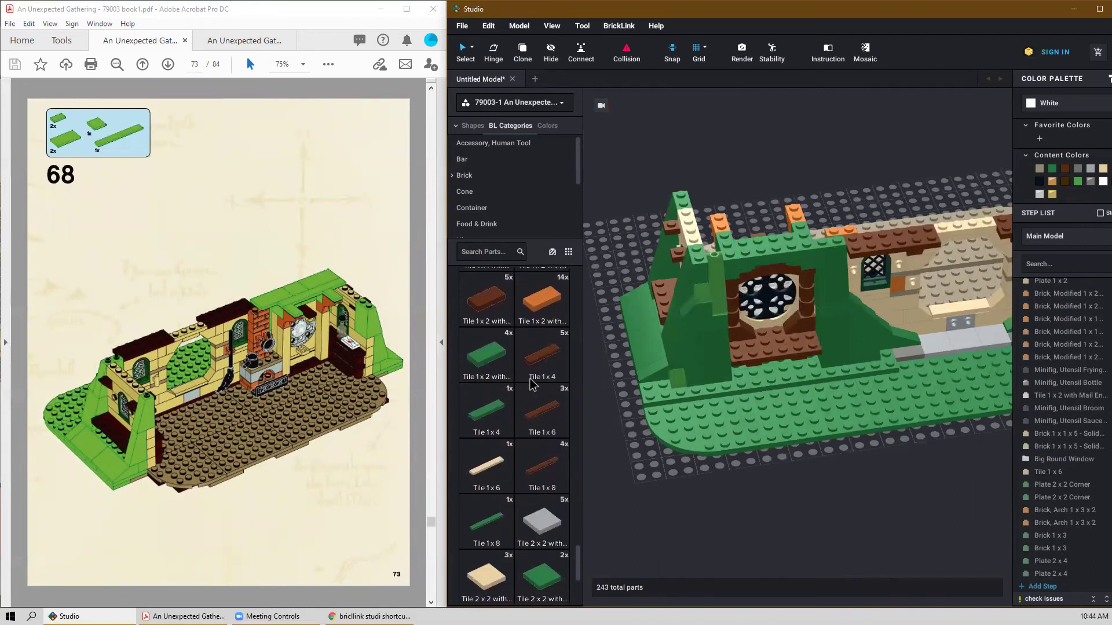
scroll(501, 479, "down", 5)
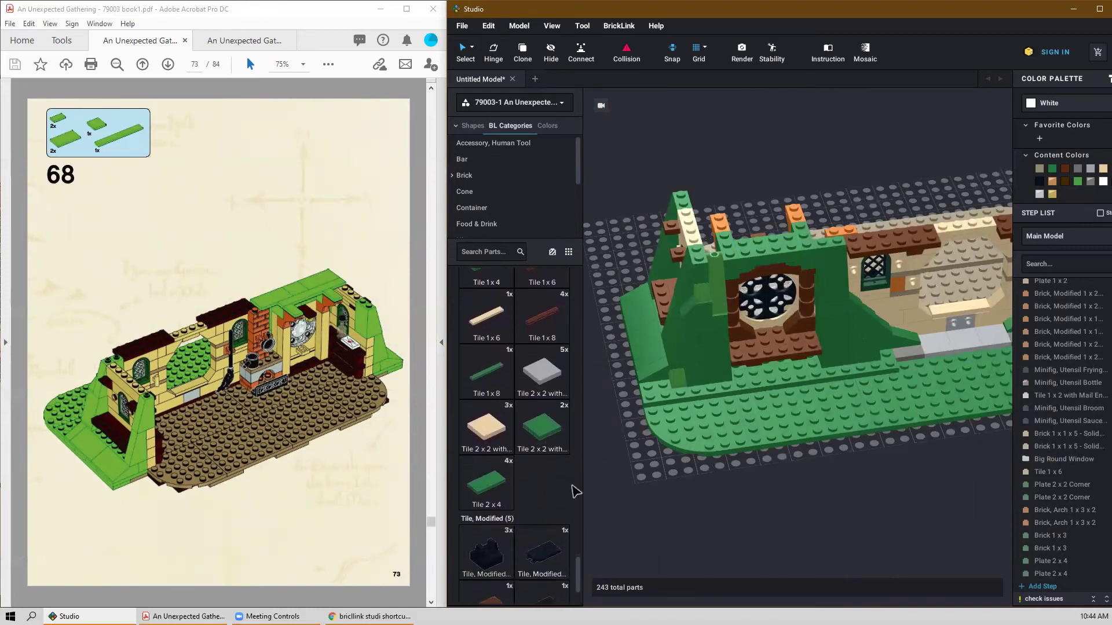
right_click_drag(704, 528, 788, 522)
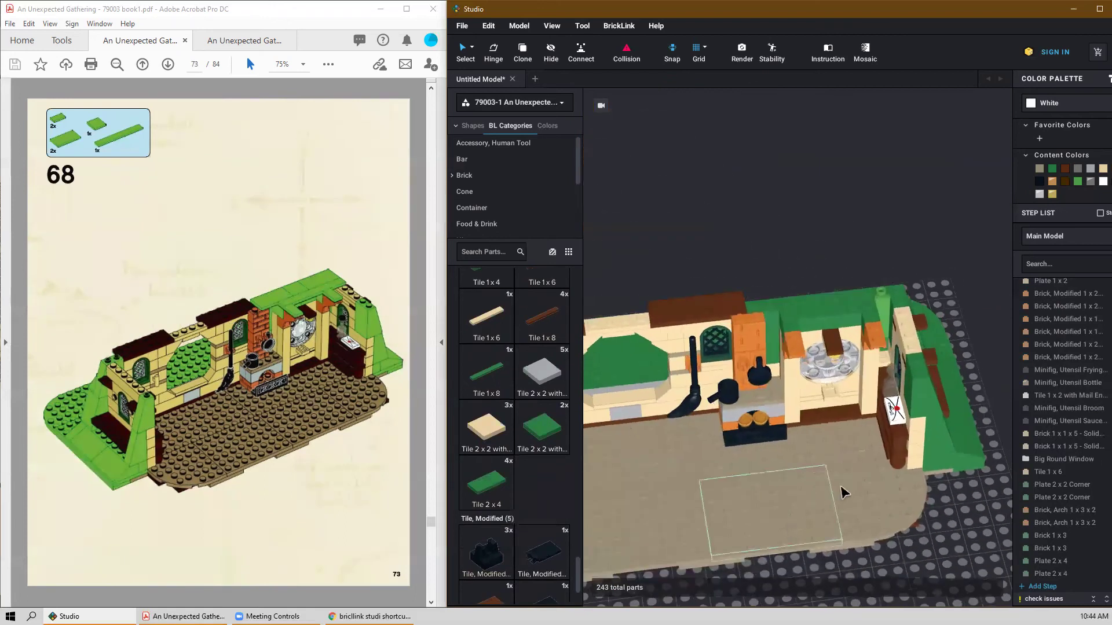
scroll(895, 432, "up", 1)
left_click_drag(481, 485, 890, 280)
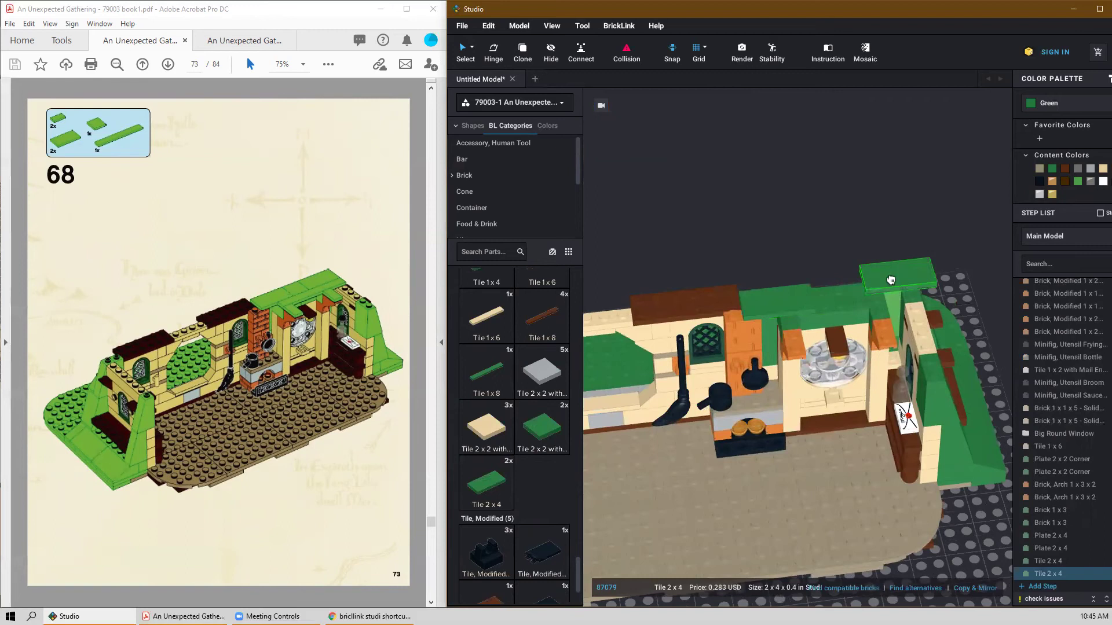
scroll(892, 279, "up", 2)
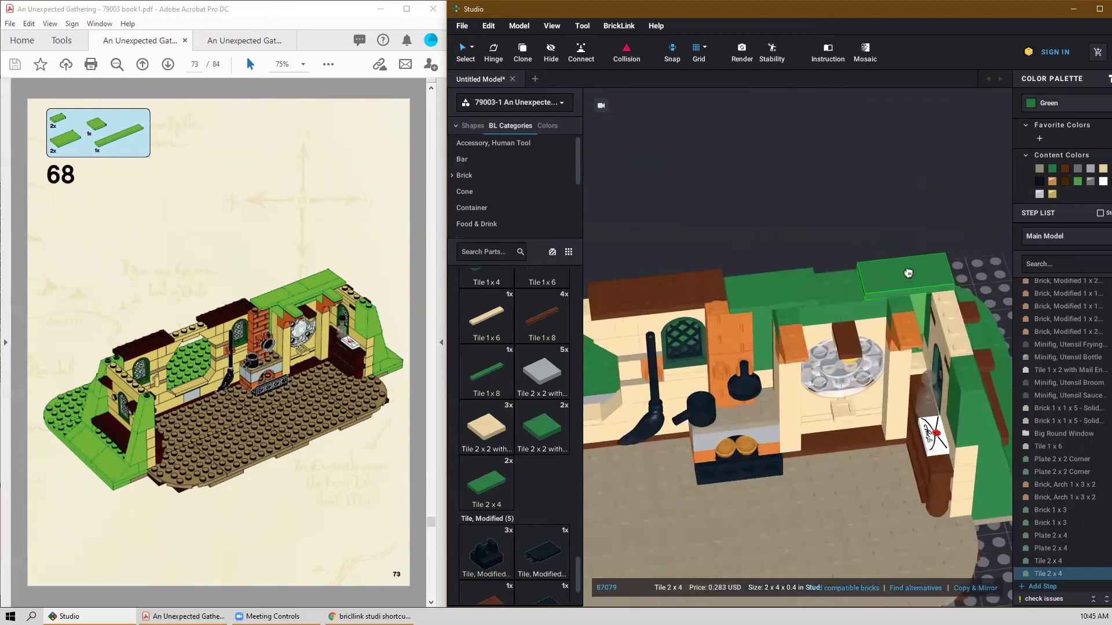
Complete the green roof row with one Tile 2 x 2 with Groove and lay a green Tile 1 x 8 along its front edge.
left_click_drag(885, 247, 836, 201)
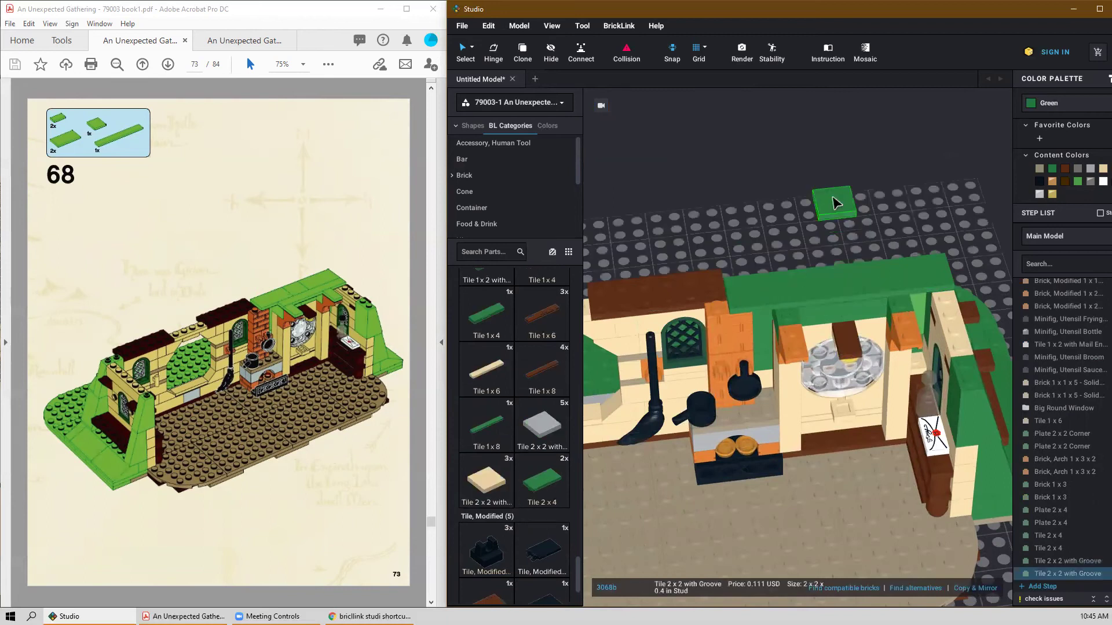
key("Delete")
left_click_drag(486, 371, 876, 313)
left_click(872, 310)
key("Escape")
left_click_drag(541, 484, 750, 167)
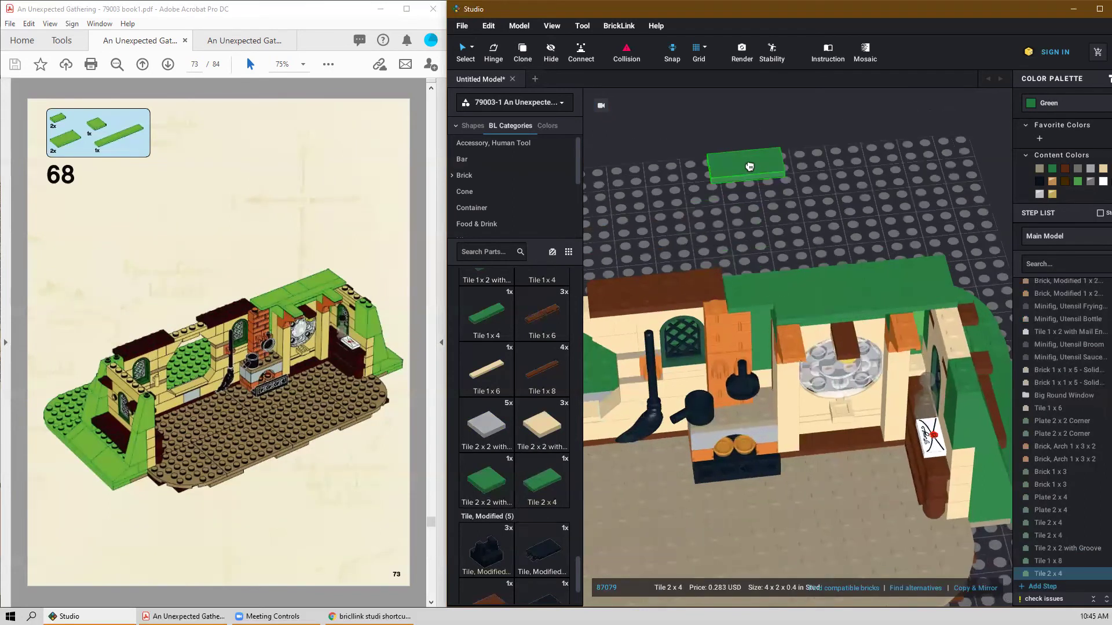
key("Escape")
left_click(549, 470)
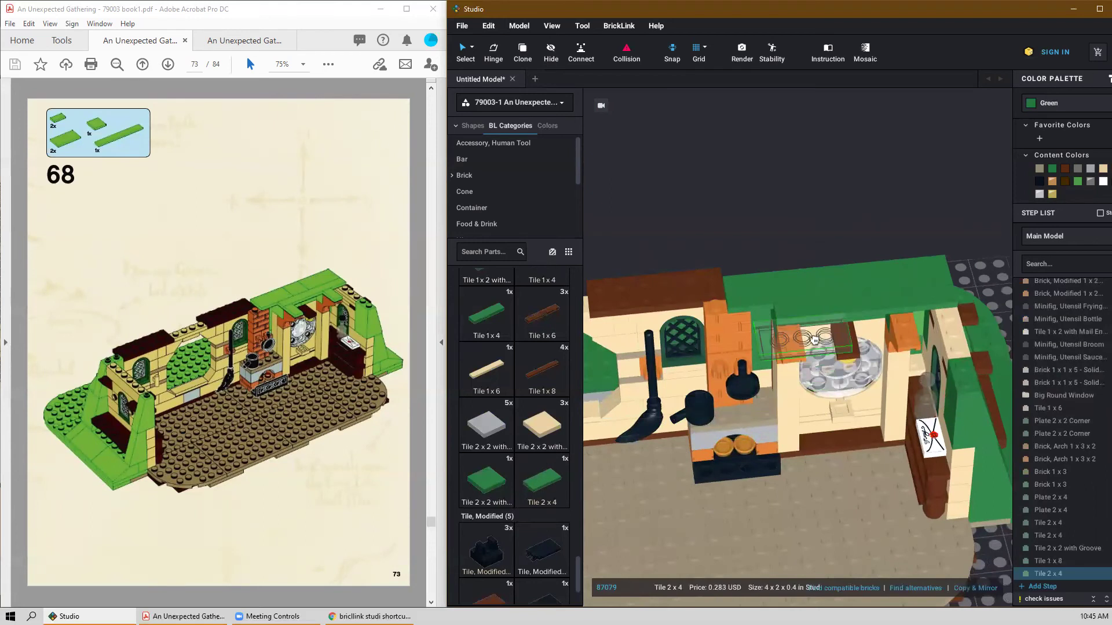
key("Escape")
left_click_drag(533, 507, 742, 209)
key("Escape")
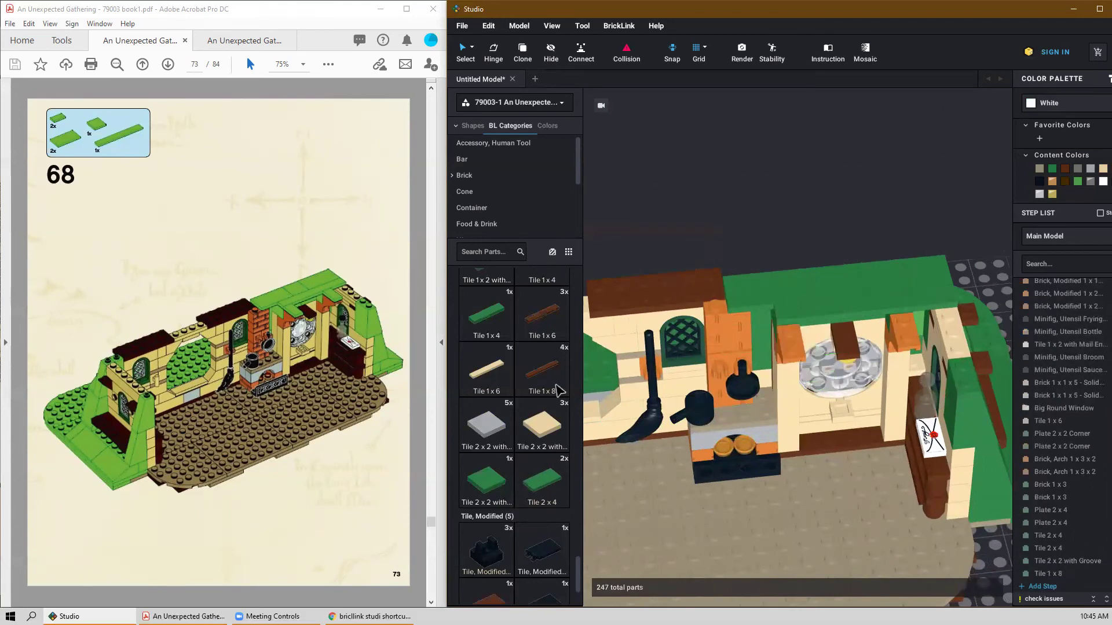
Place a green Tile 1 x 2 with Groove on top of each of the two arches beside the round window.
scroll(524, 347, "up", 3)
left_click(490, 348)
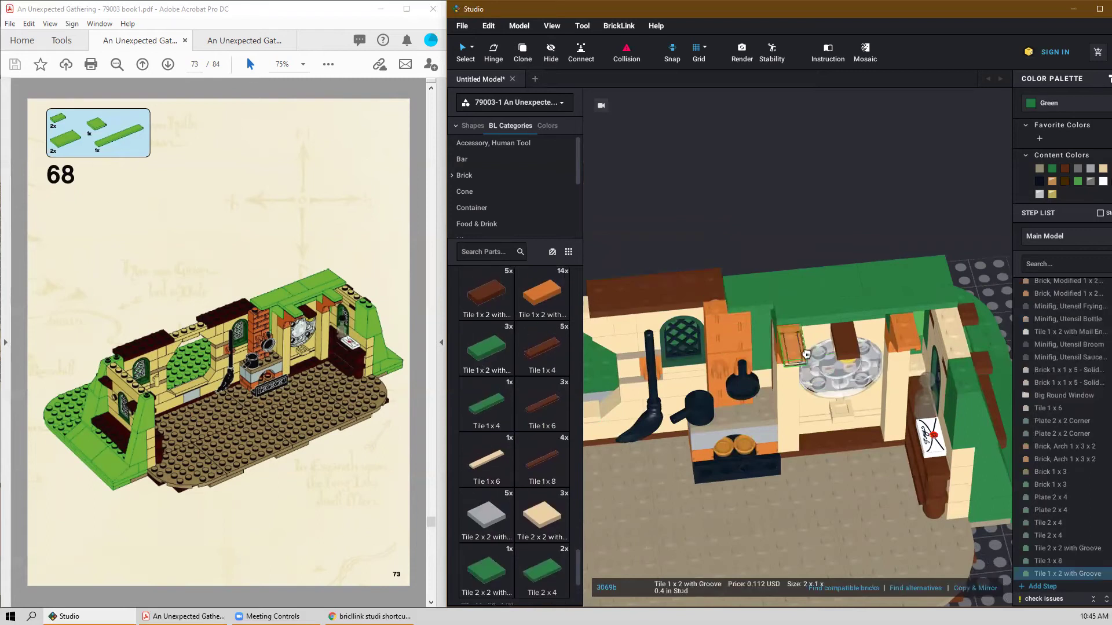
left_click(792, 340)
left_click(910, 325)
right_click_drag(882, 236, 895, 217)
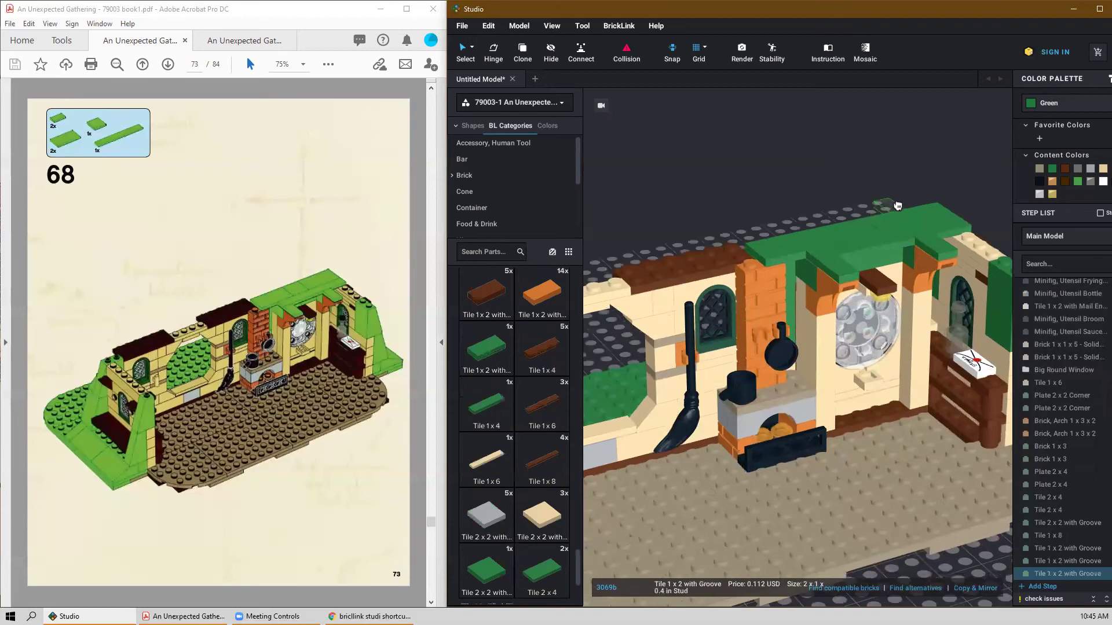
key("Escape")
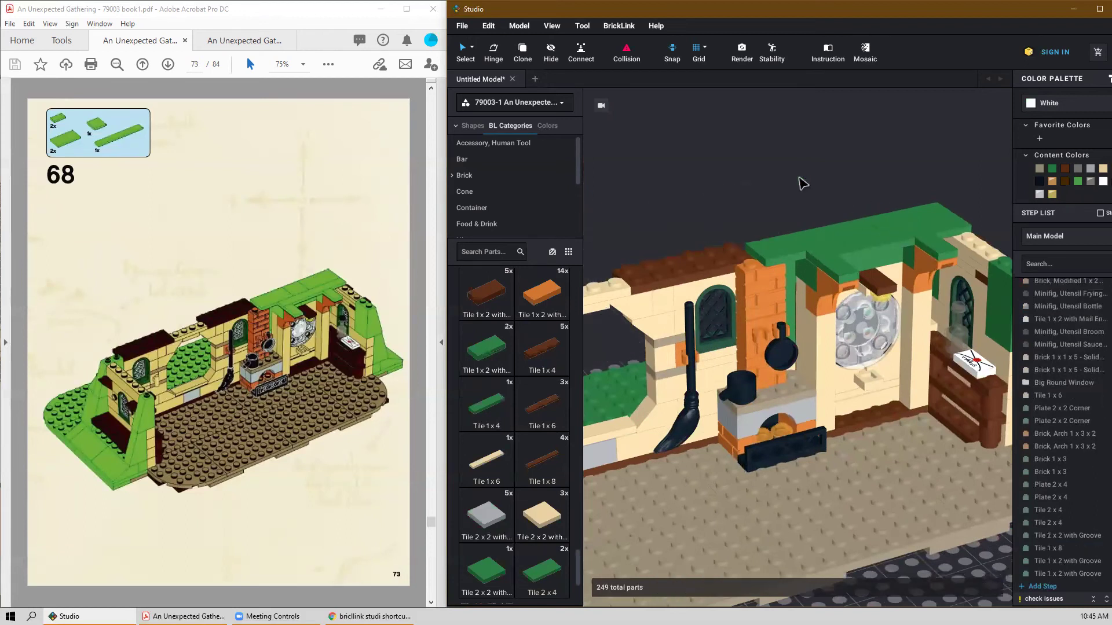
Start instruction step 69 by stacking three Reddish Brown Brick, Round 1 x 1 Open Stud pieces on the brown post near the round window.
scroll(334, 372, "down", 1)
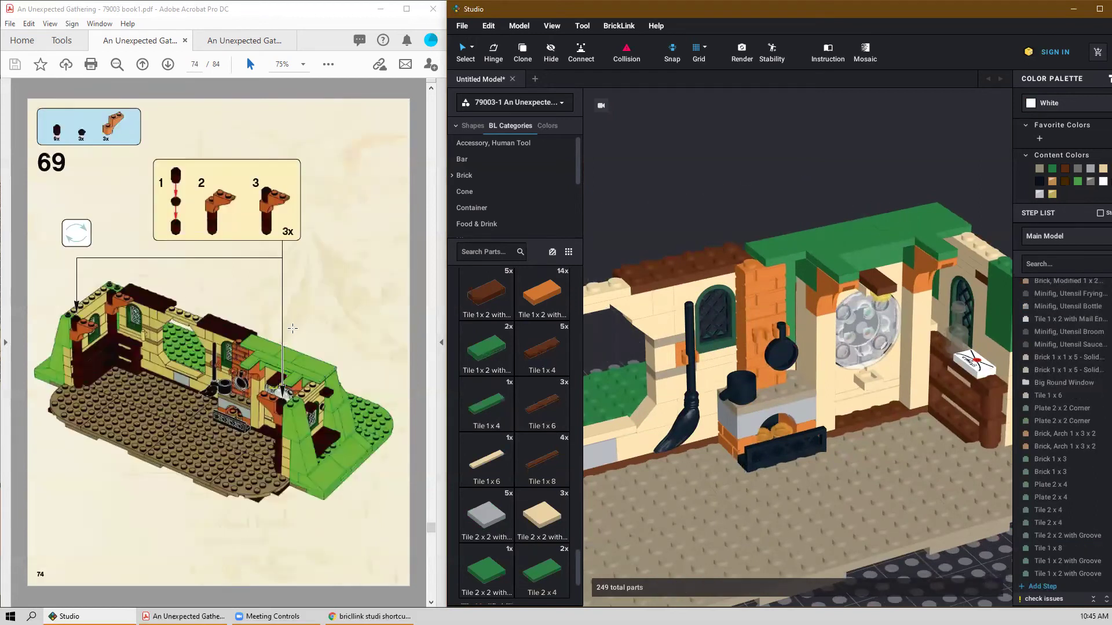
scroll(603, 385, "down", 3)
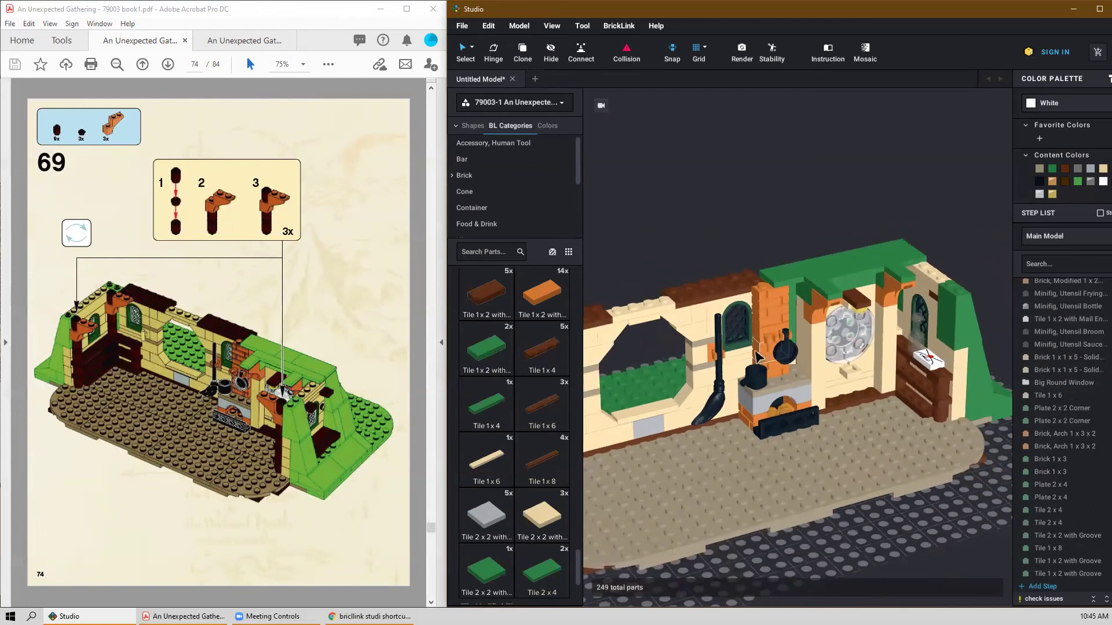
scroll(508, 427, "up", 10)
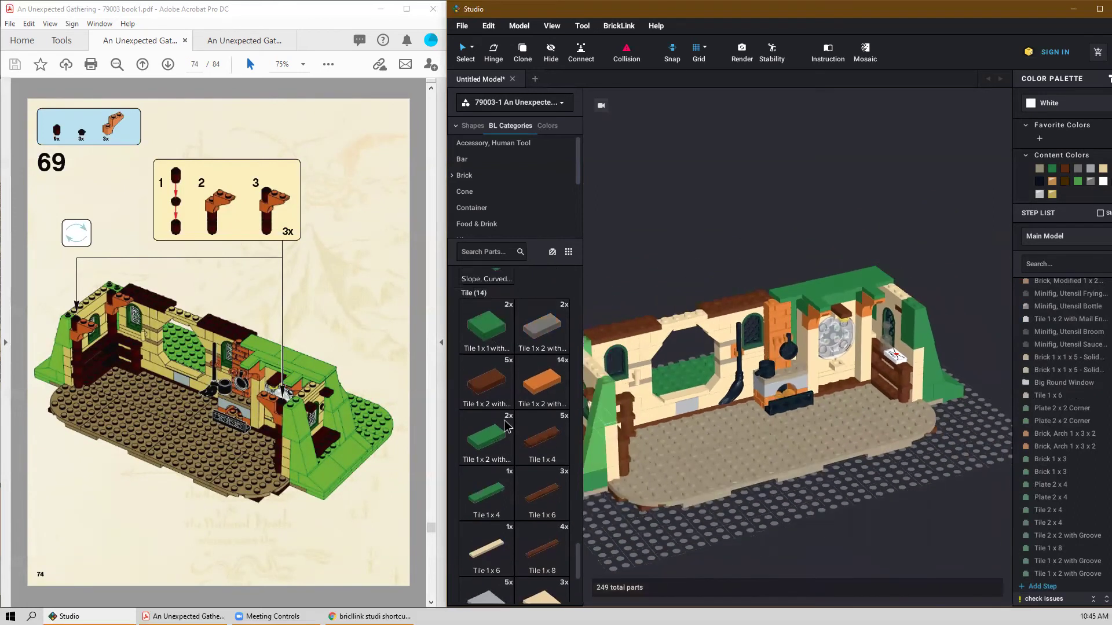
scroll(503, 459, "up", 15)
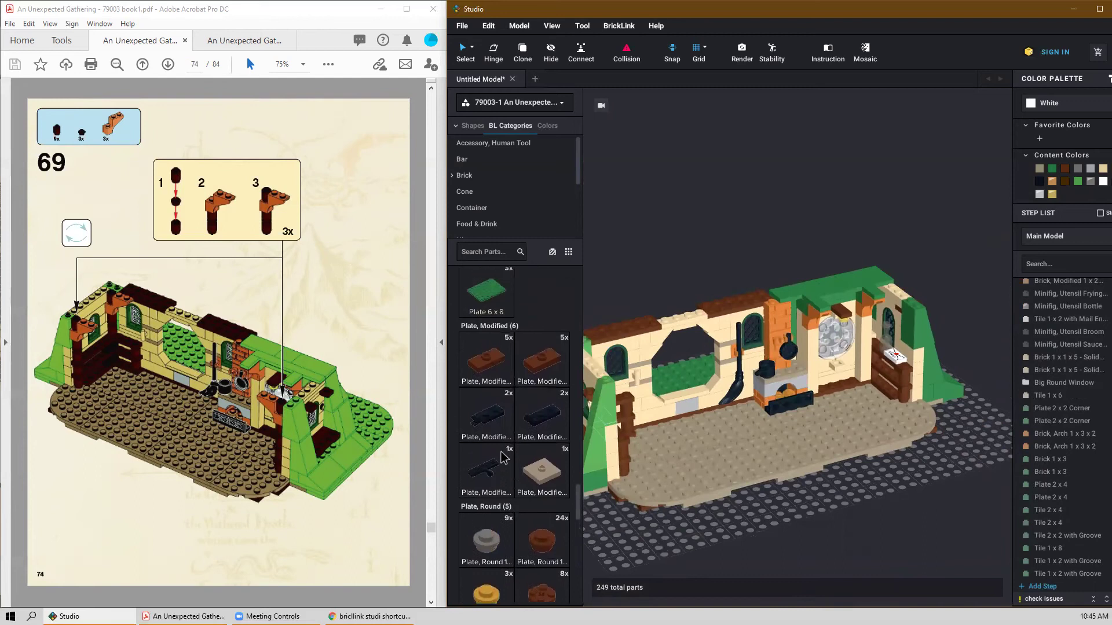
scroll(501, 458, "up", 15)
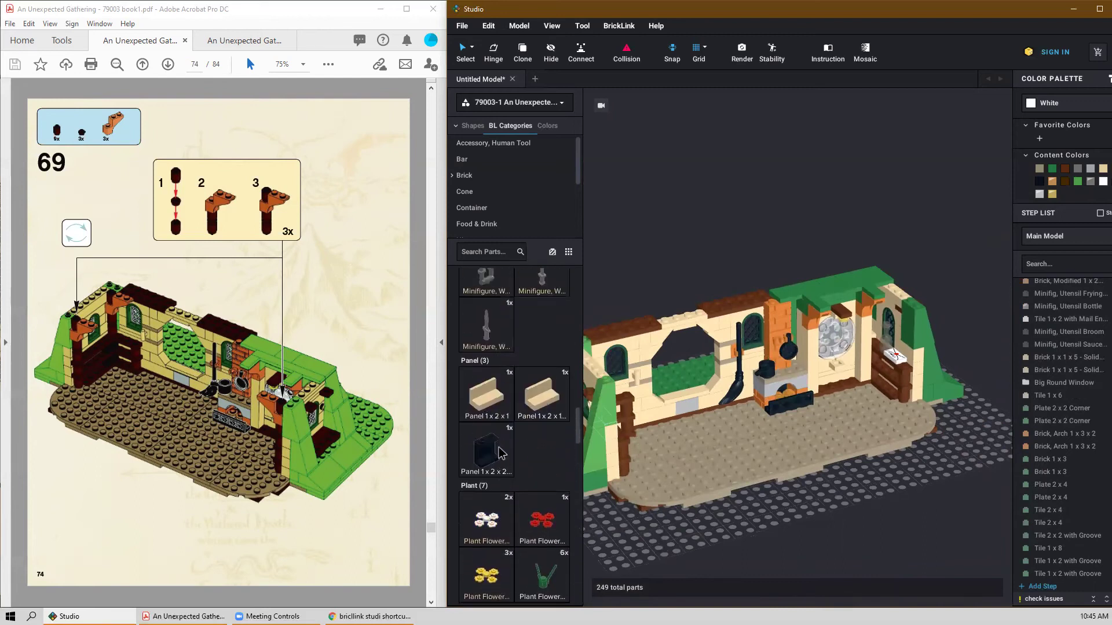
scroll(501, 452, "up", 15)
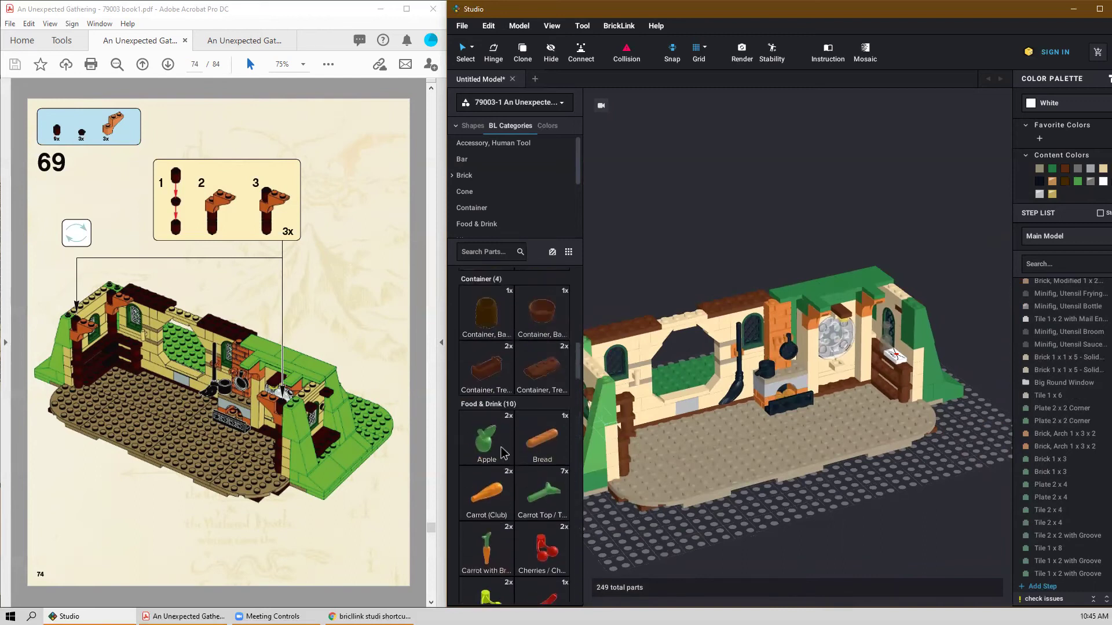
scroll(484, 476, "down", 2)
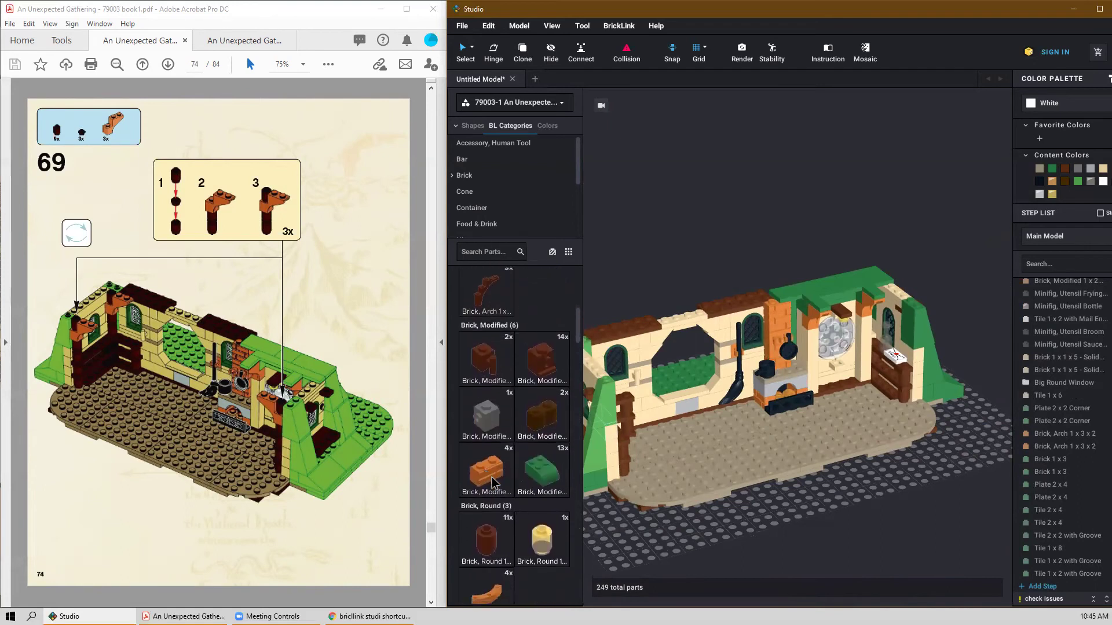
left_click_drag(488, 530, 890, 406)
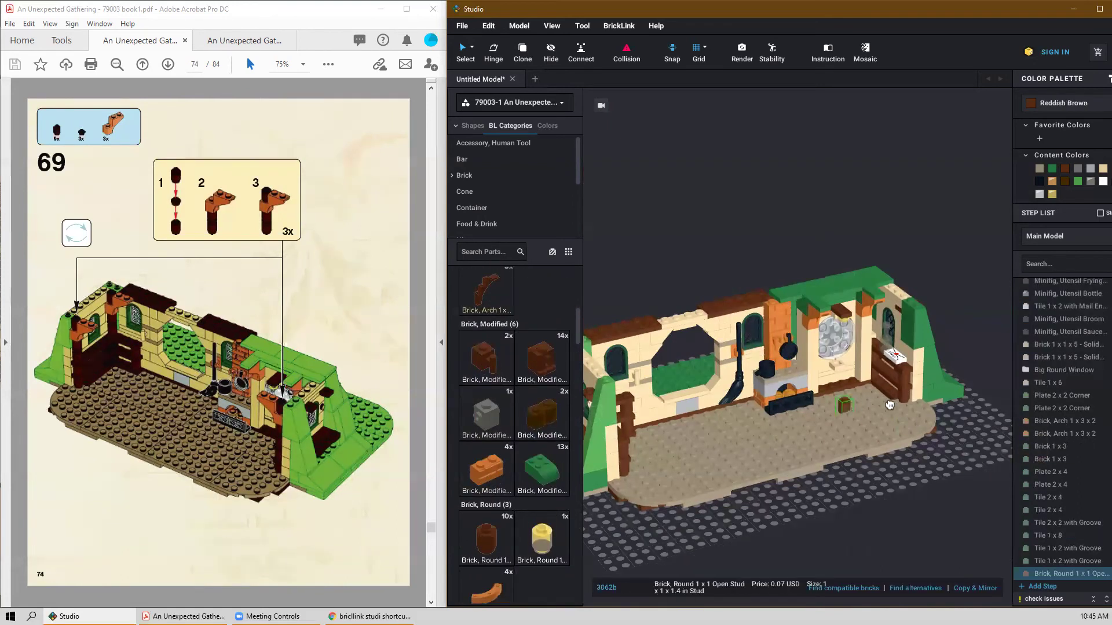
scroll(899, 407, "up", 2)
scroll(878, 405, "down", 2)
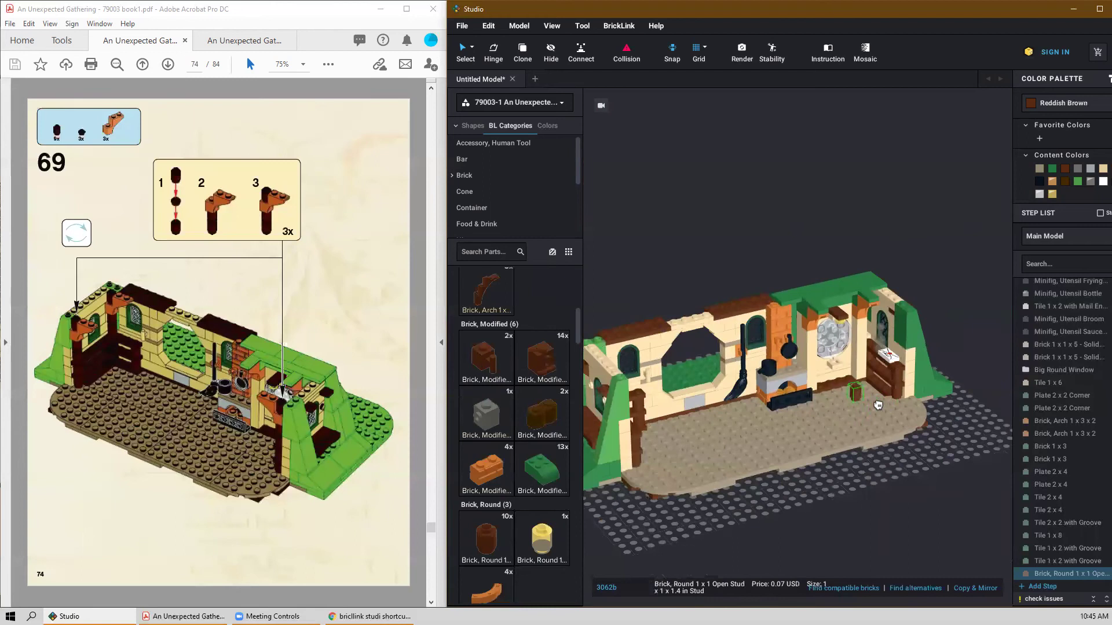
right_click_drag(884, 411, 893, 418)
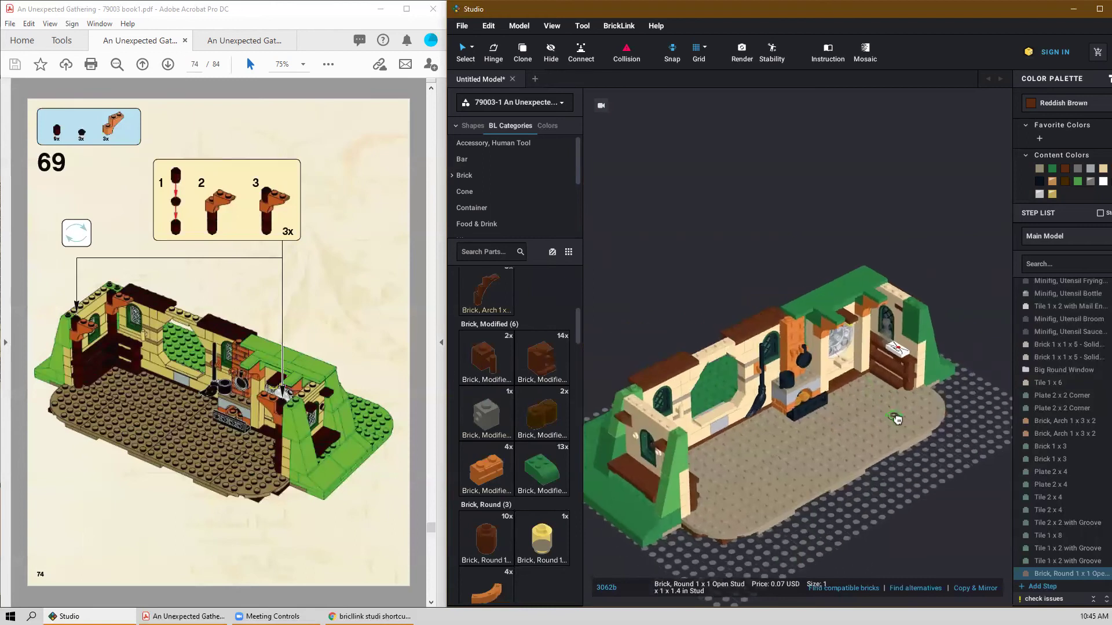
scroll(904, 391, "up", 3)
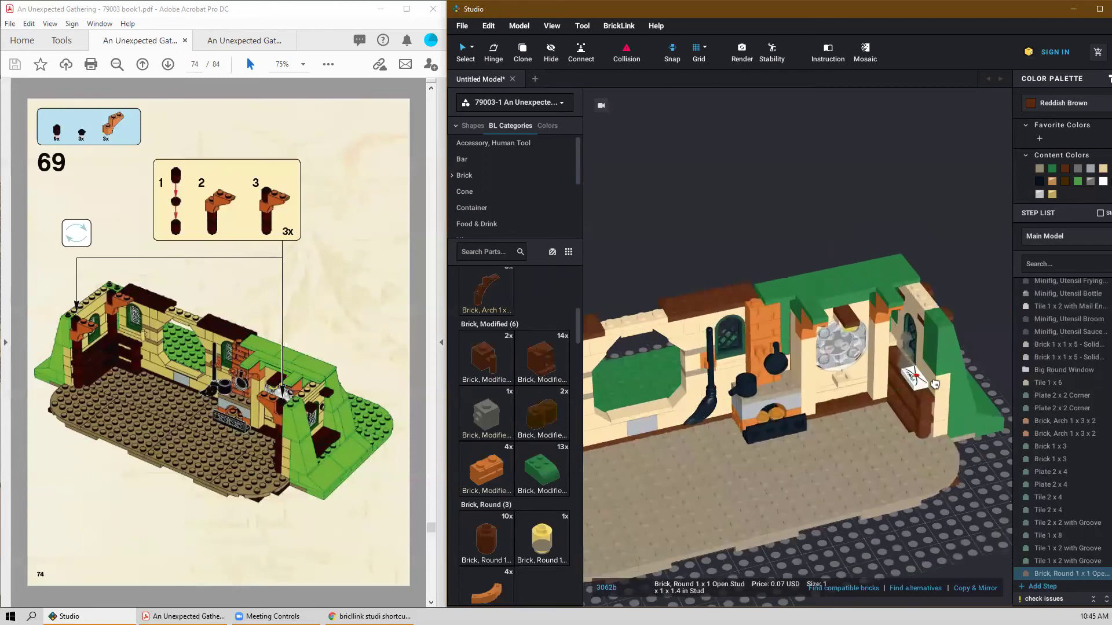
left_click(928, 384)
left_click(928, 367)
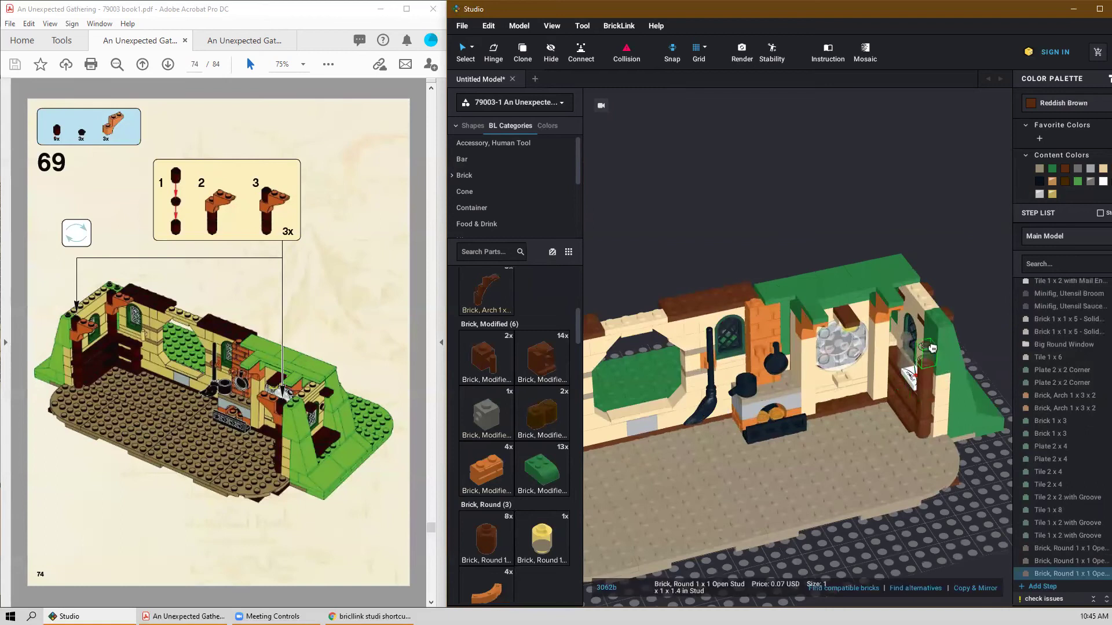
left_click(930, 351)
Stack three more Reddish Brown Brick, Round 1 x 1 Open Stud pieces on the brown shelf post at the opposite end wall.
scroll(929, 351, "down", 2)
scroll(765, 428, "up", 1)
right_click_drag(770, 431, 755, 427)
scroll(695, 416, "up", 2)
middle_click_drag(602, 400, 699, 415)
left_click(629, 401)
left_click(630, 393)
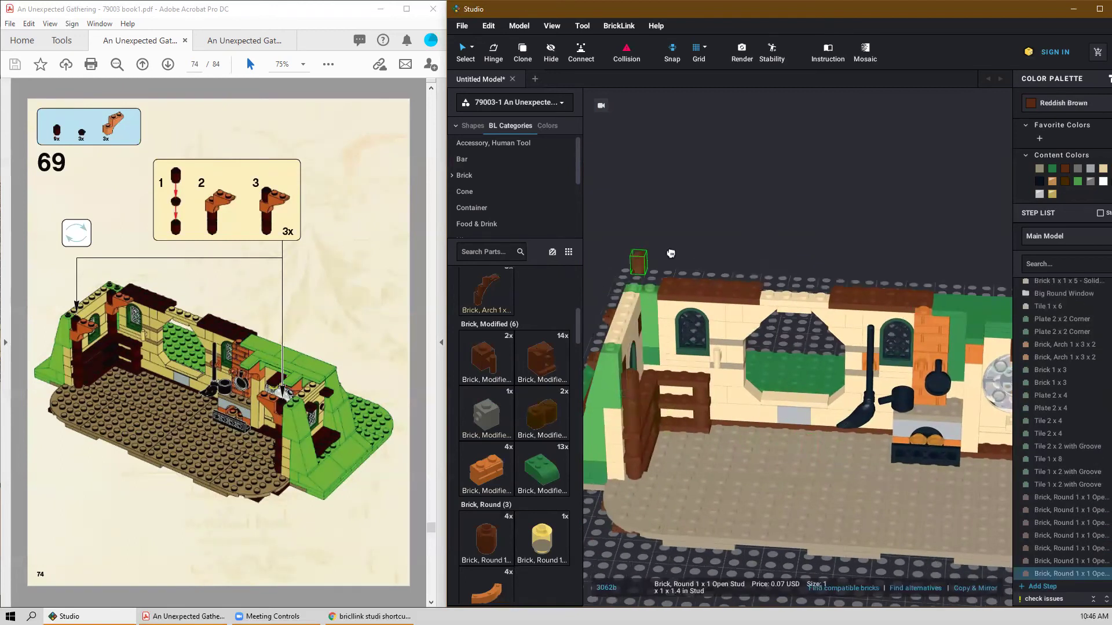
key("Escape")
scroll(762, 261, "down", 3)
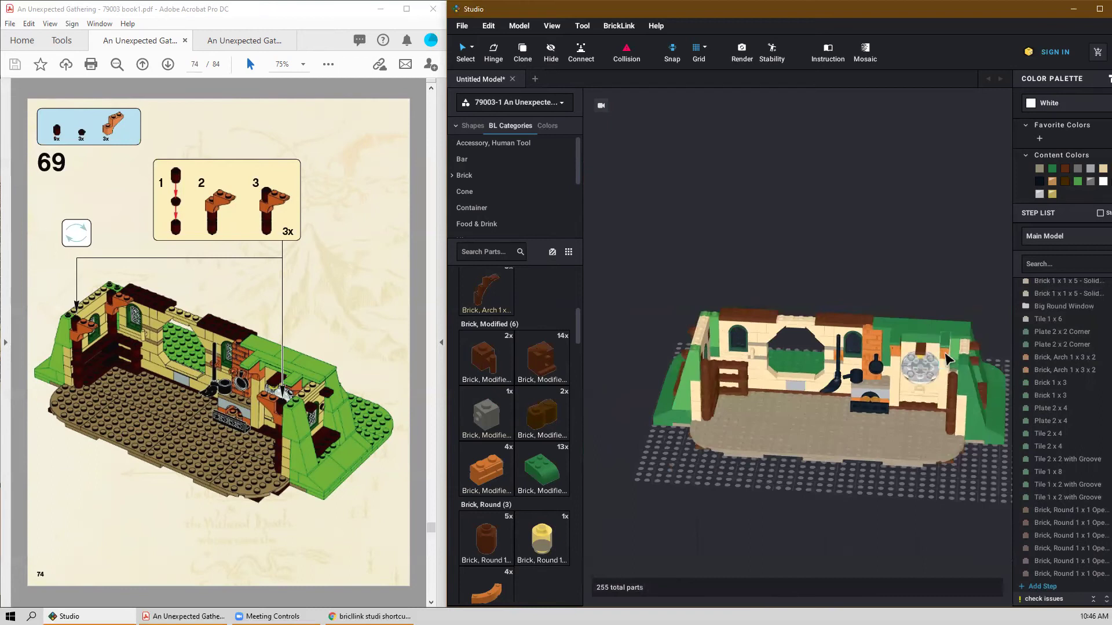
Copy the Medium Nougat Brick, Arch 1 x 3 x 2 beside the round window and place the copy by the shelf post at the far end wall.
left_click(947, 360)
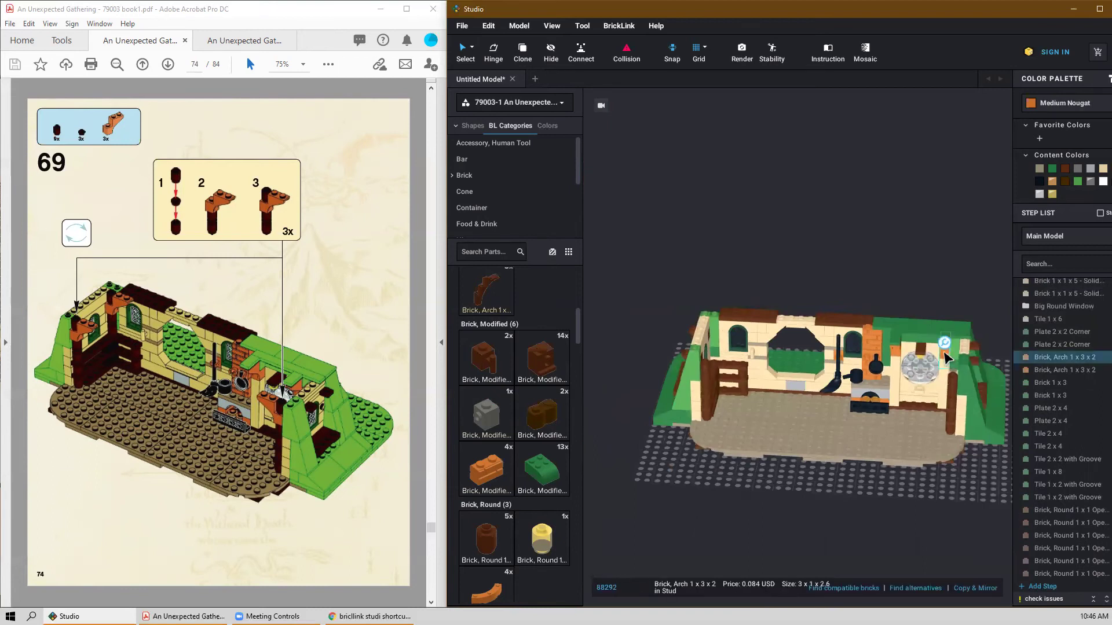
key("ctrl+v")
scroll(724, 367, "up", 3)
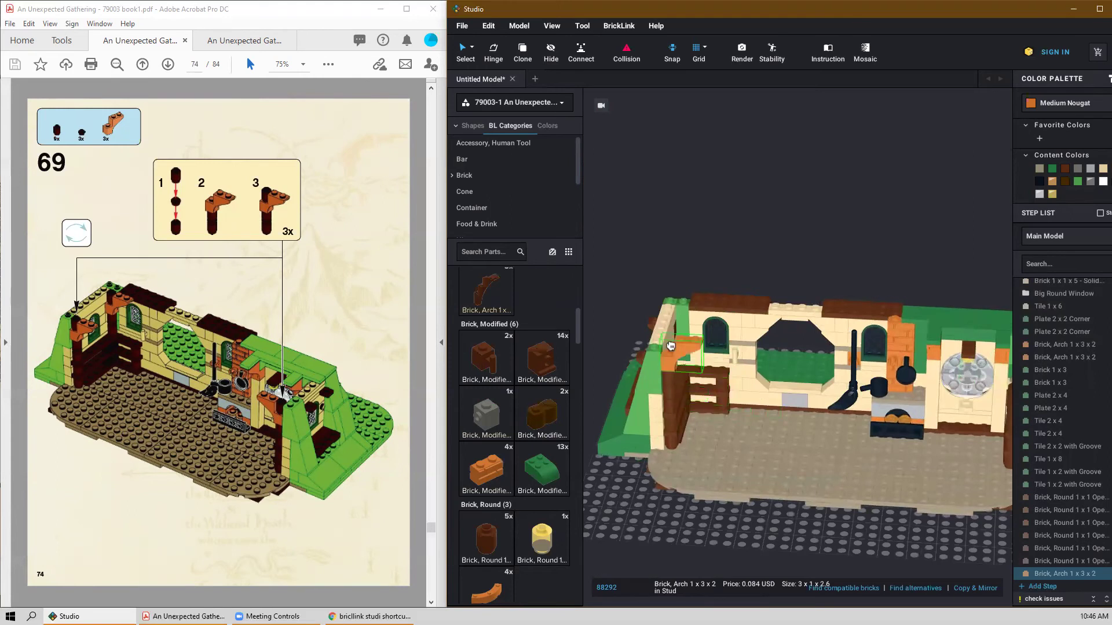
scroll(861, 435, "down", 2)
right_click_drag(871, 449, 886, 443)
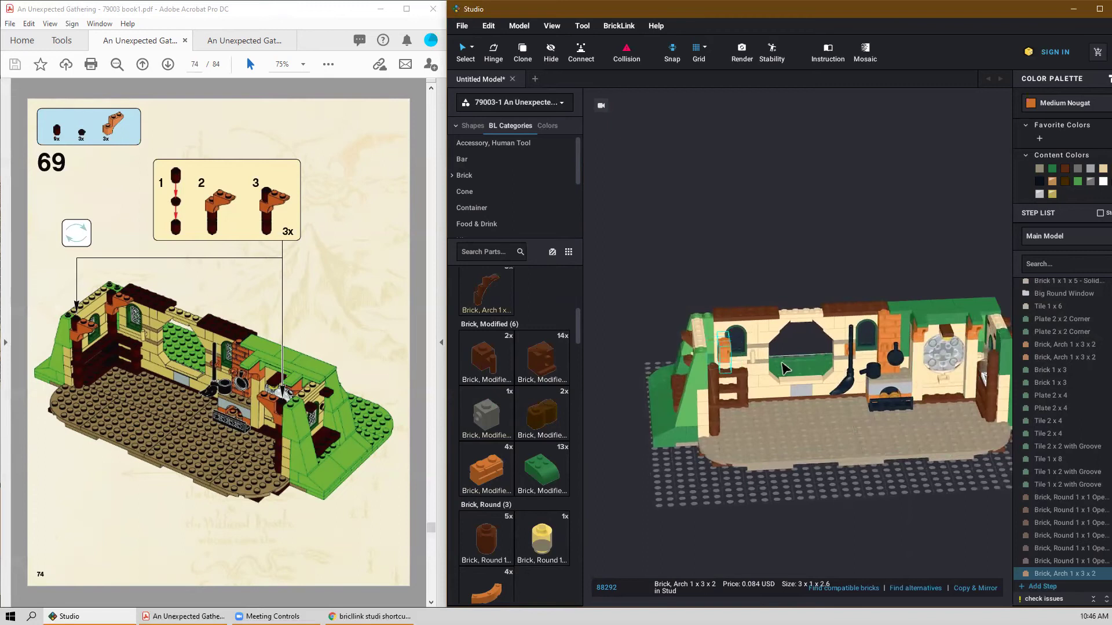
left_click(733, 377)
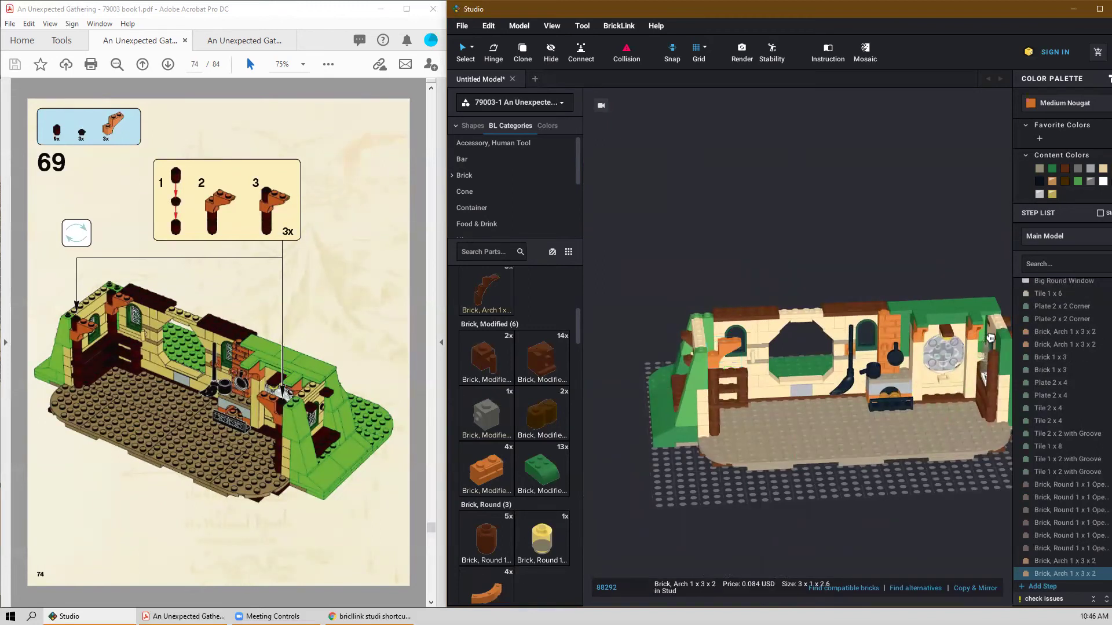
Fit a second Medium Nougat Brick, Arch 1 x 3 x 2 to the brown post near the round window, beneath its top round brick.
scroll(915, 340, "up", 5)
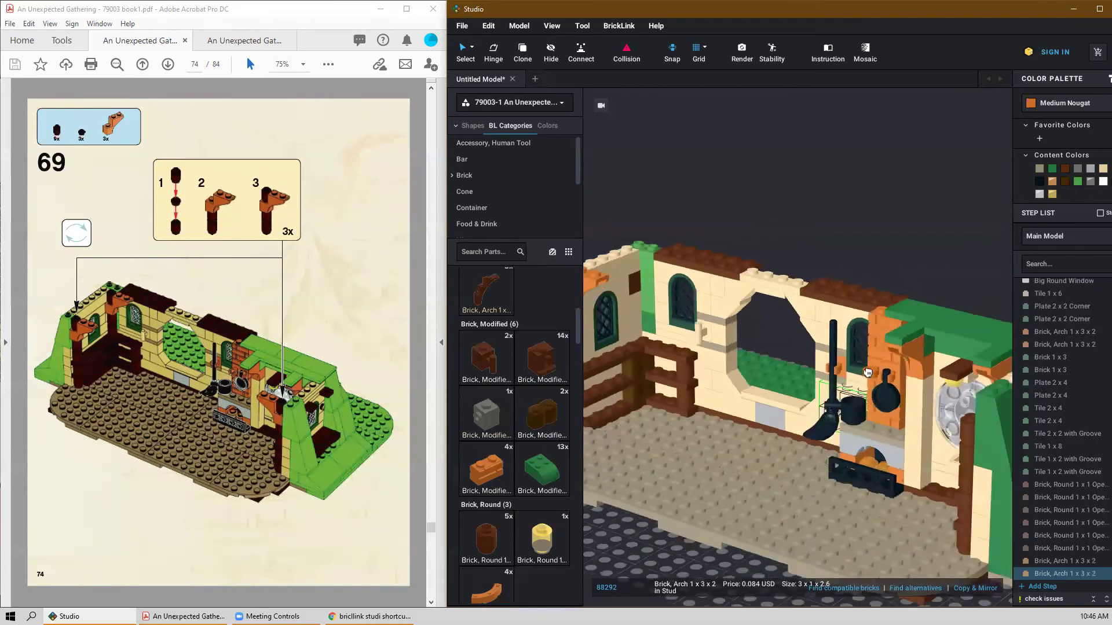
right_click_drag(898, 373, 854, 448)
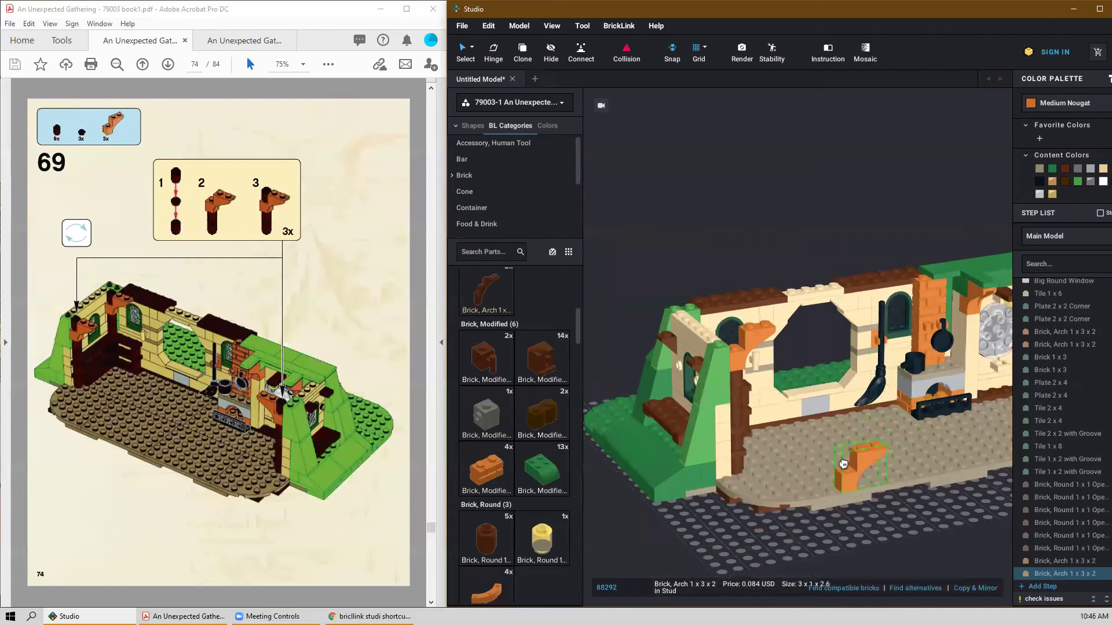
right_click_drag(843, 498, 883, 507)
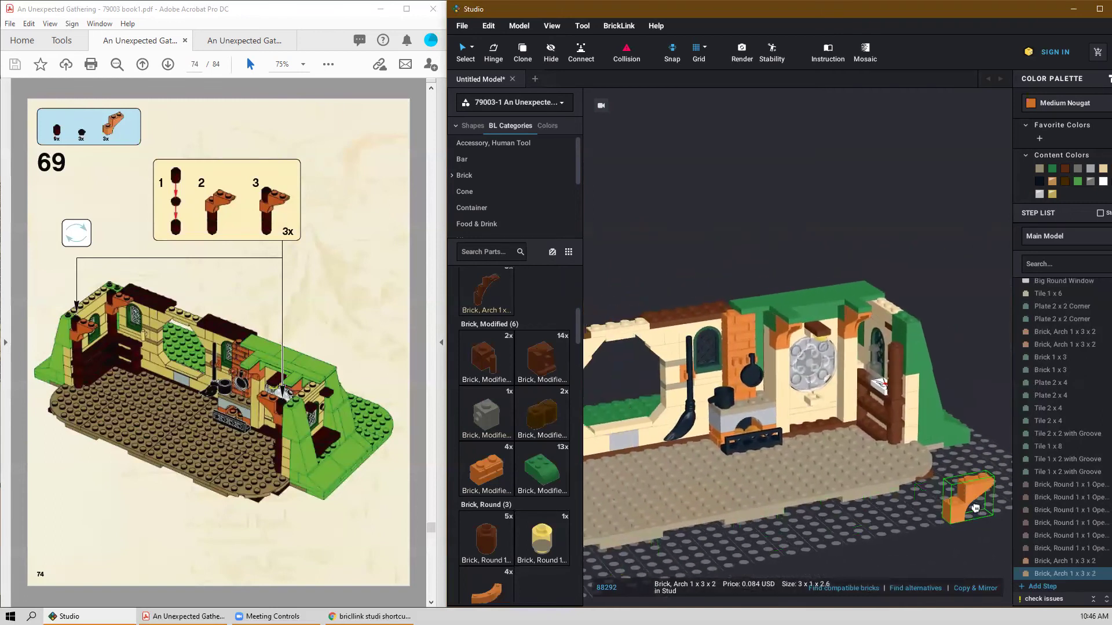
left_click(975, 508)
right_click(892, 546)
left_click(989, 363)
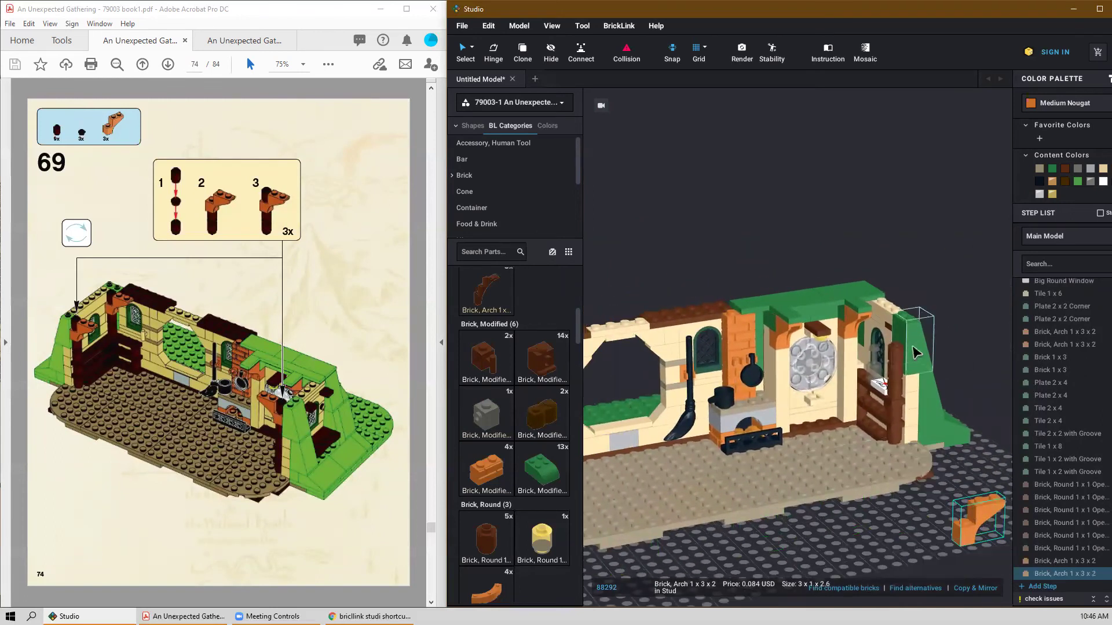
left_click(896, 358)
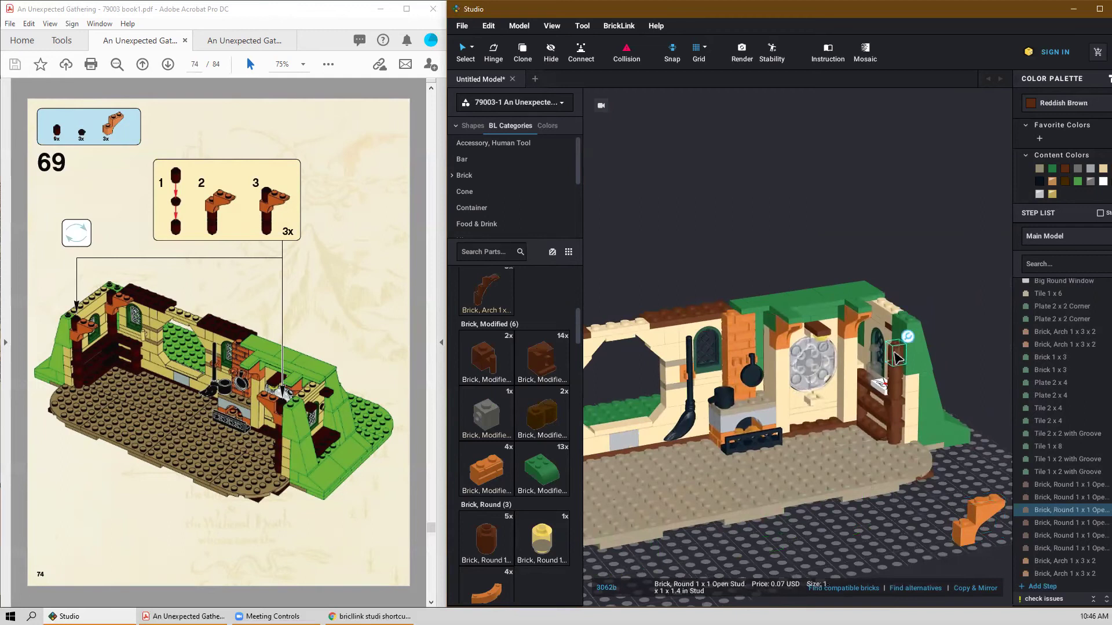
left_click_drag(927, 523, 907, 355)
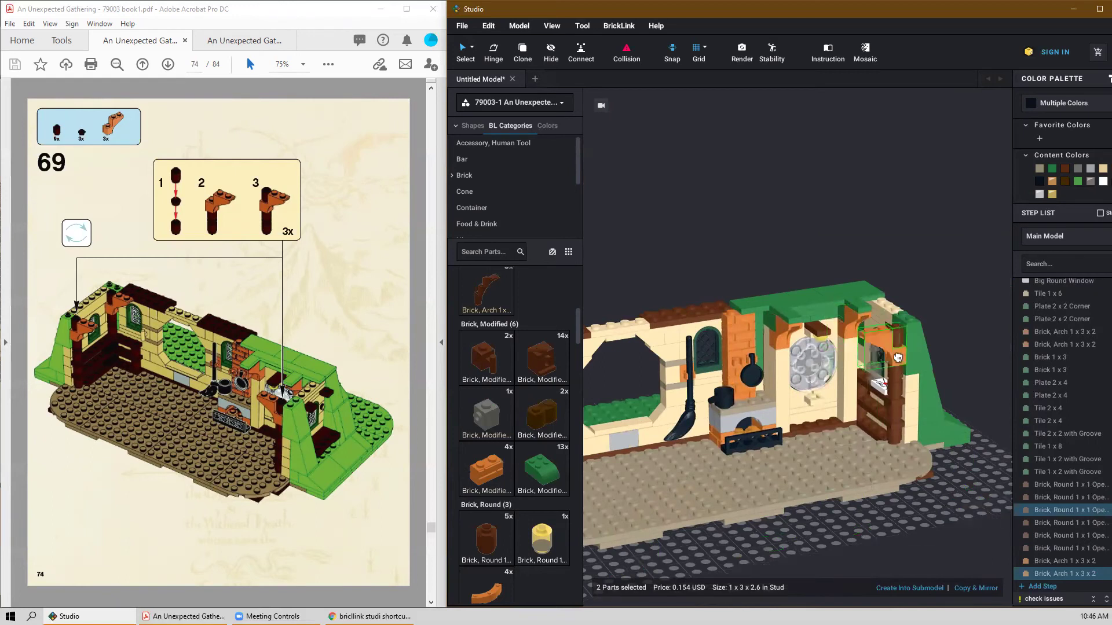
Move the arch and its top round brick together onto the shelf post at the opposite end wall.
scroll(794, 451, "down", 1)
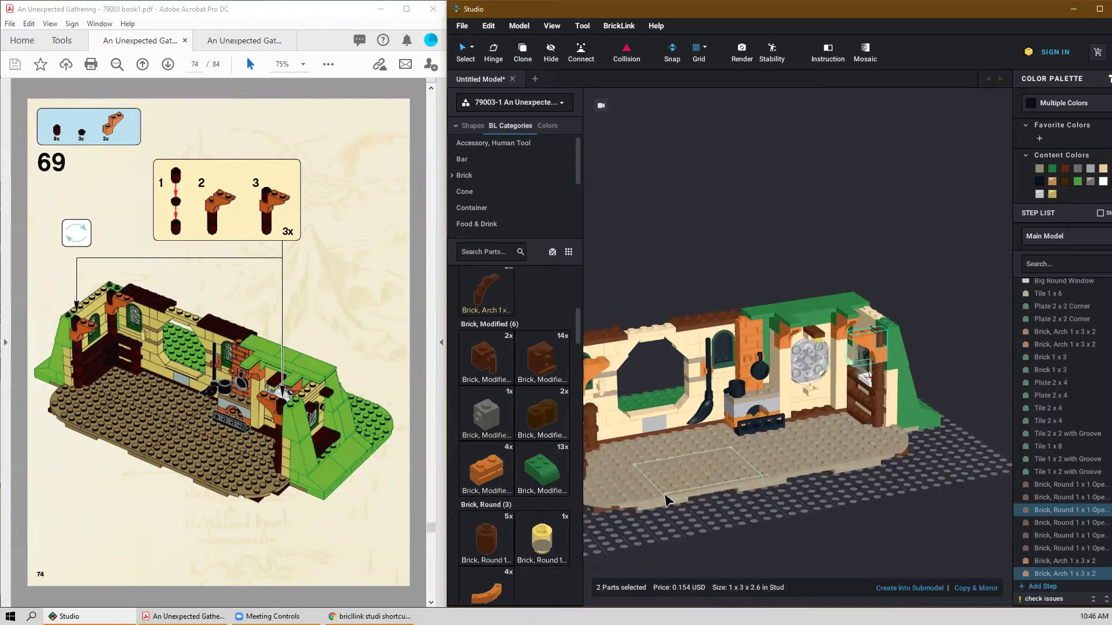
middle_click_drag(592, 457, 688, 447)
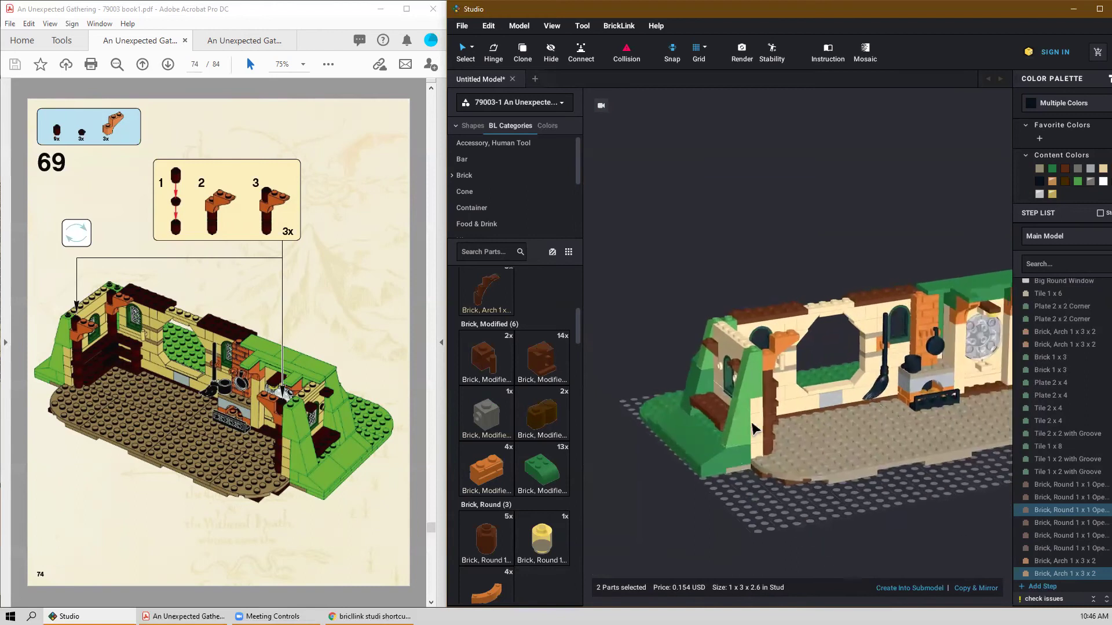
scroll(776, 385, "up", 1)
left_click(780, 387)
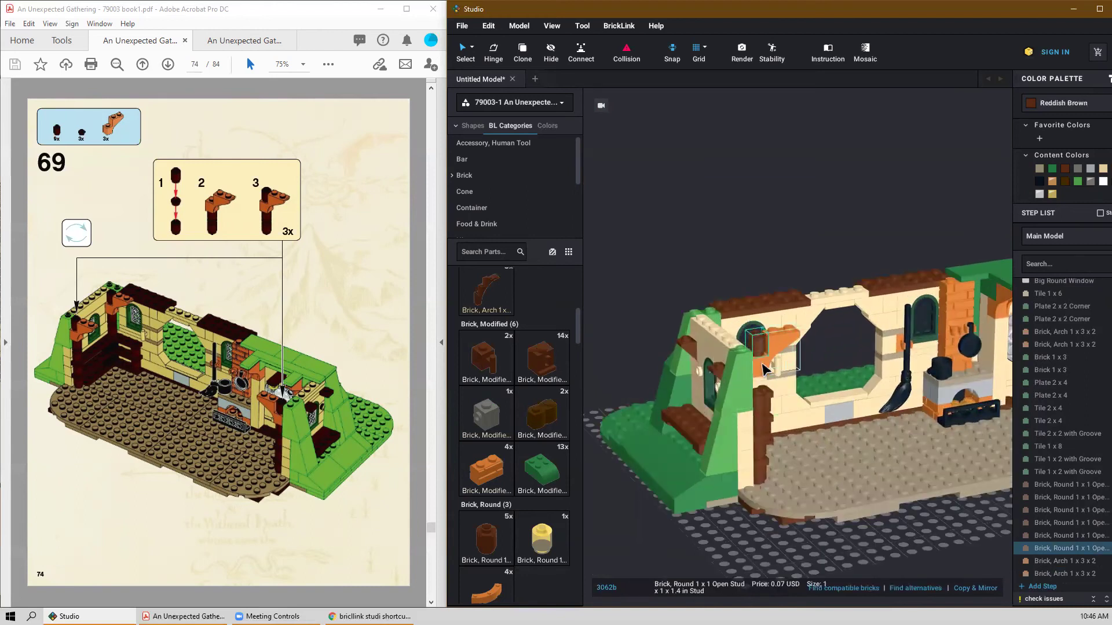
left_click(764, 377, "ctrl")
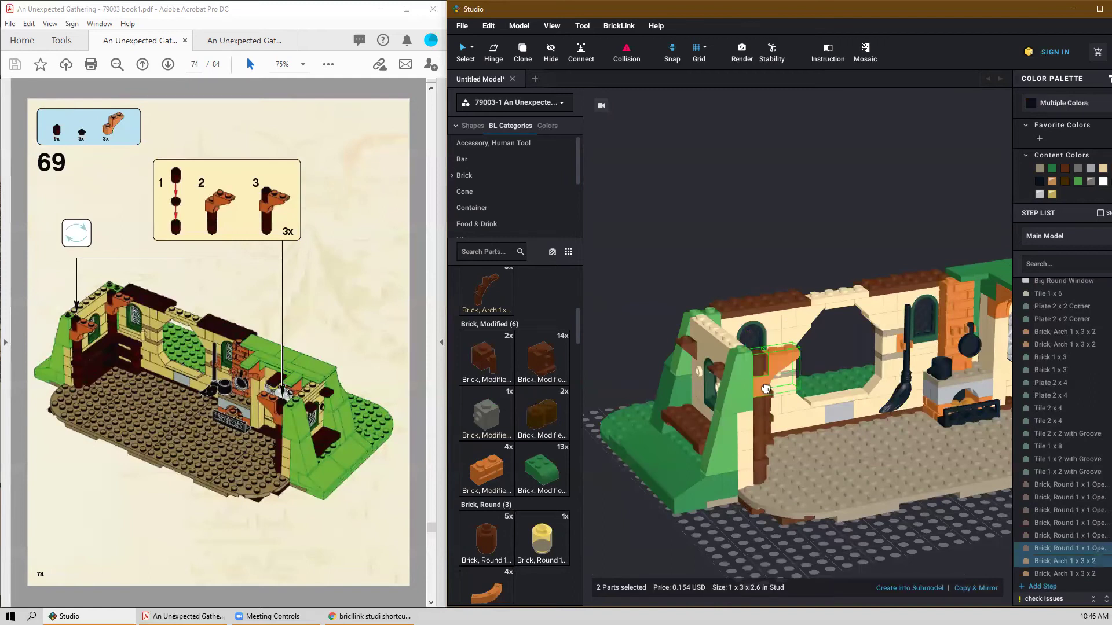
scroll(809, 472, "down", 2)
left_click(773, 530)
Begin instruction step 70 by setting down one green Tile 2 x 4 behind the wall near the shelf corner.
scroll(845, 480, "down", 3)
right_click_drag(896, 503, 768, 498)
scroll(290, 302, "down", 1)
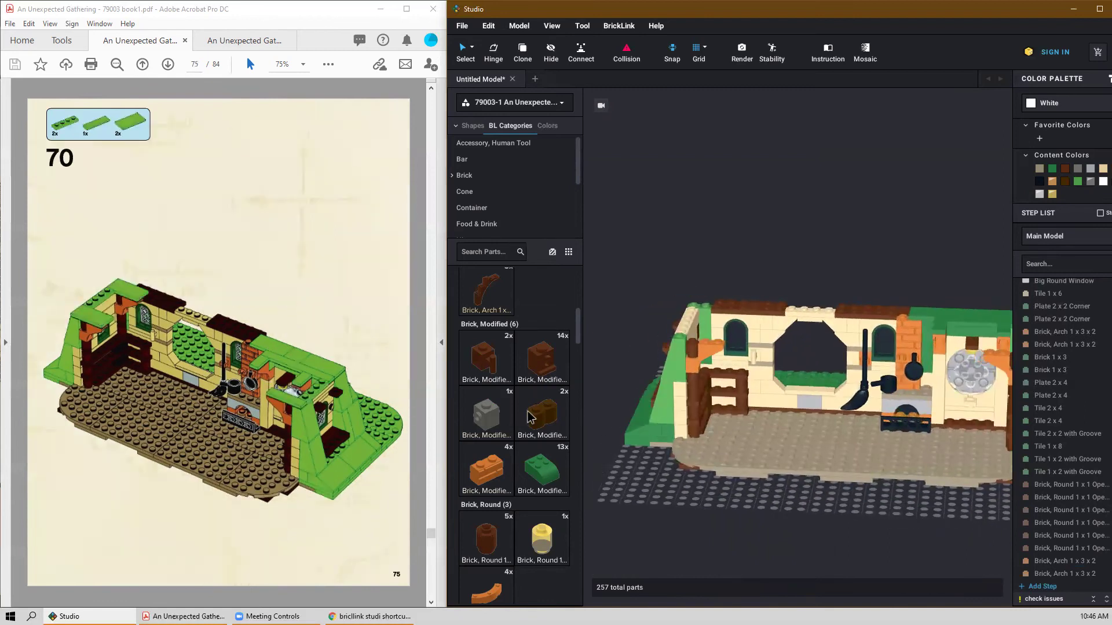
scroll(528, 417, "down", 15)
scroll(510, 430, "down", 15)
scroll(521, 436, "down", 15)
scroll(522, 463, "down", 5)
scroll(499, 373, "down", 5)
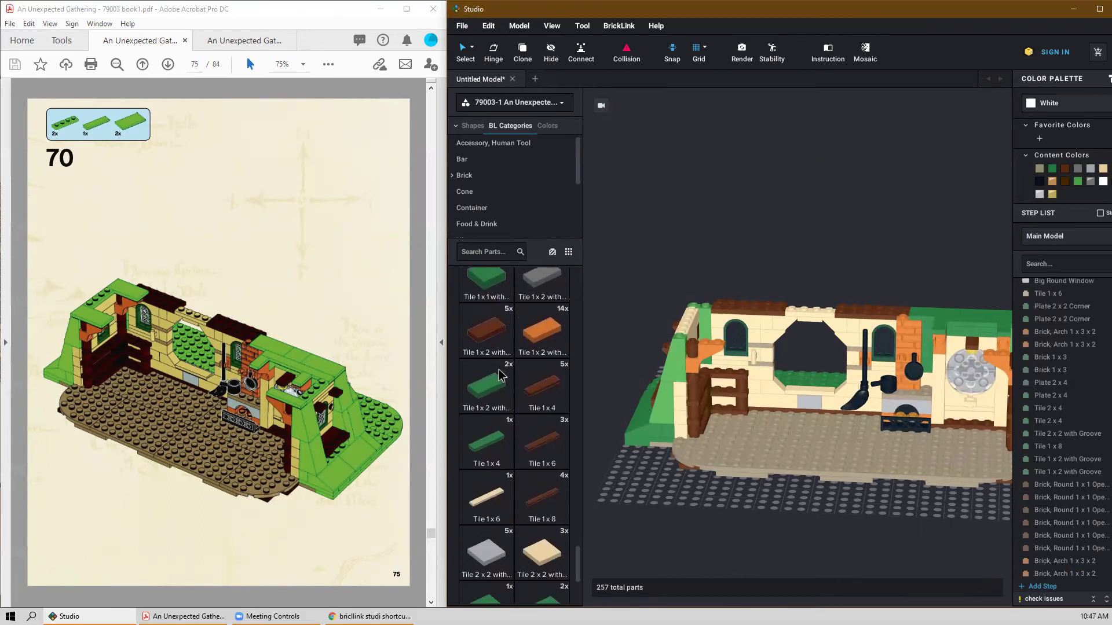
left_click(541, 443)
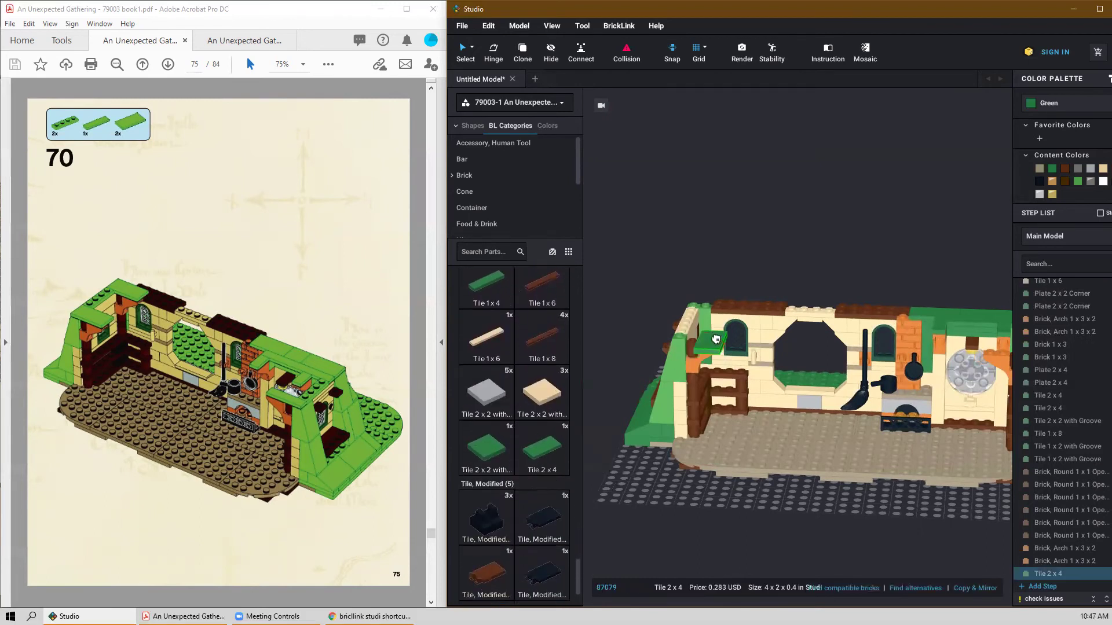
scroll(674, 324, "up", 3)
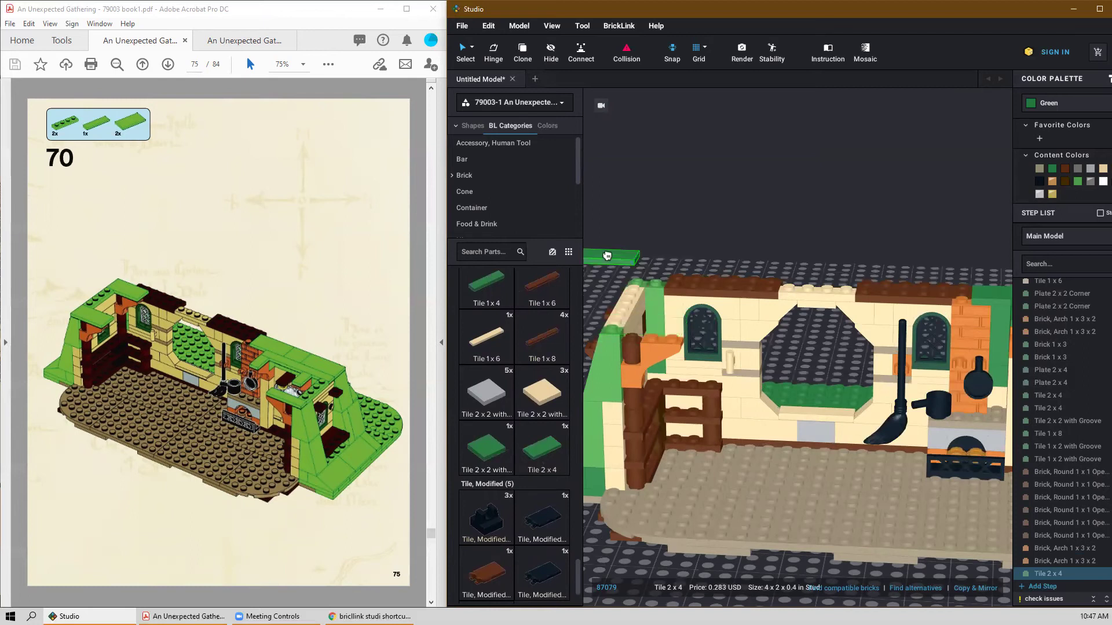
left_click(665, 247)
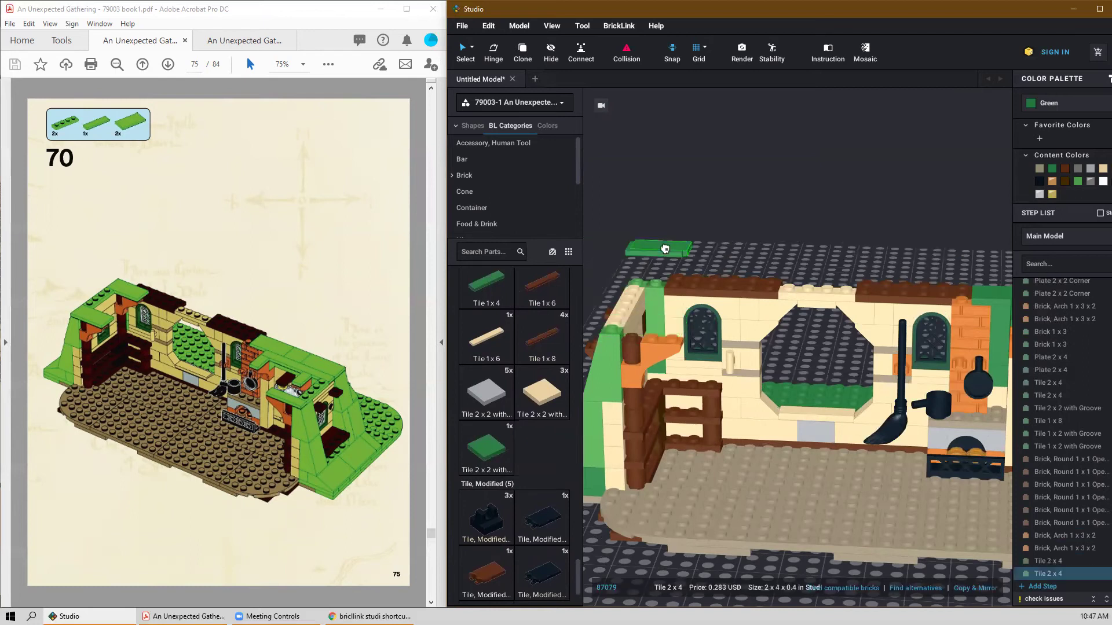
key("Escape")
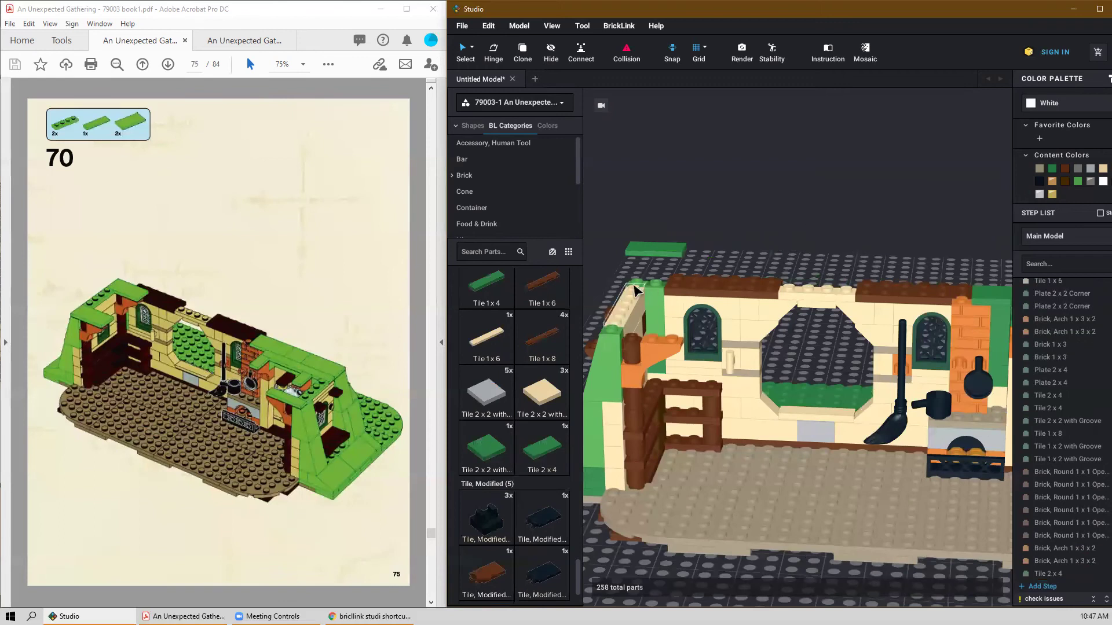
right_click_drag(682, 461, 636, 450)
scroll(160, 394, "up", 2)
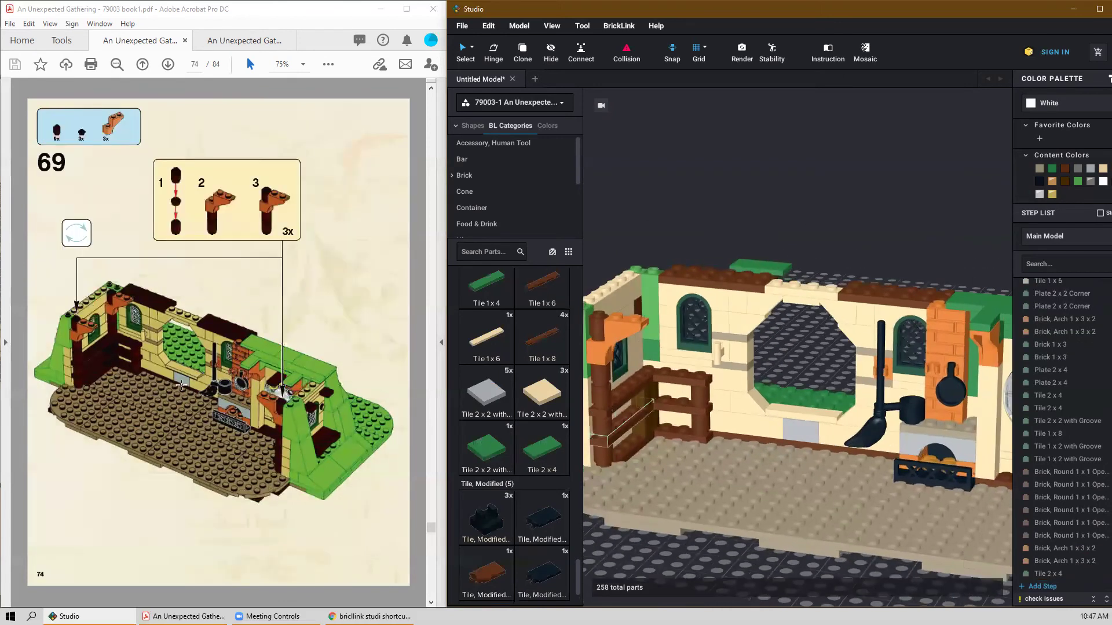
Compare instruction step 69's post assembly with the model's end-wall posts, enlarging the instruction page to 200%.
scroll(232, 349, "up", 2)
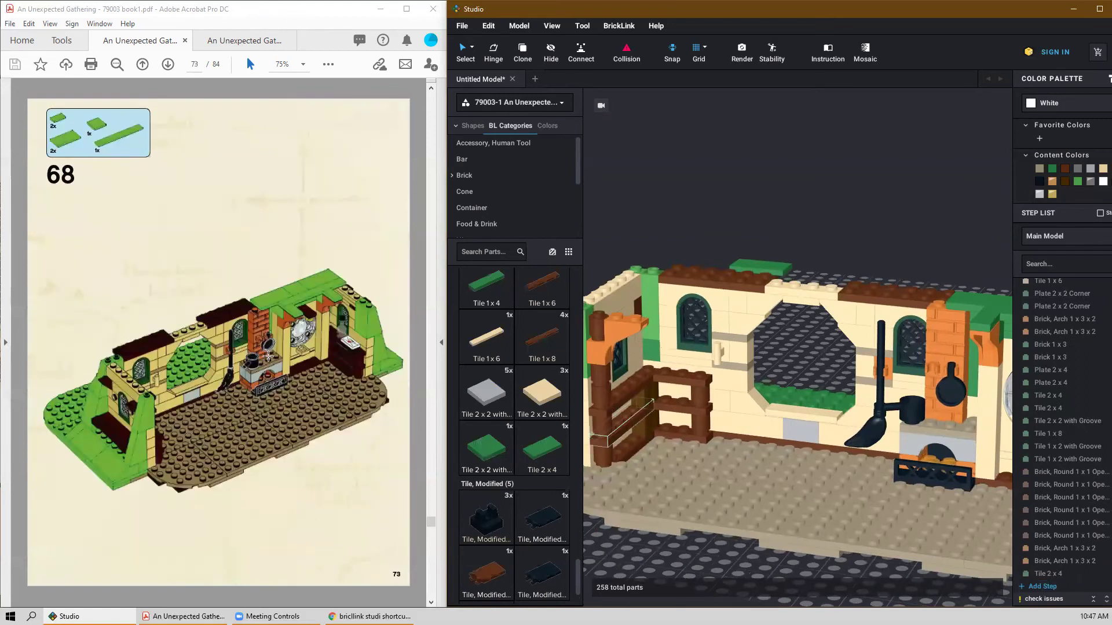
scroll(268, 357, "down", 2)
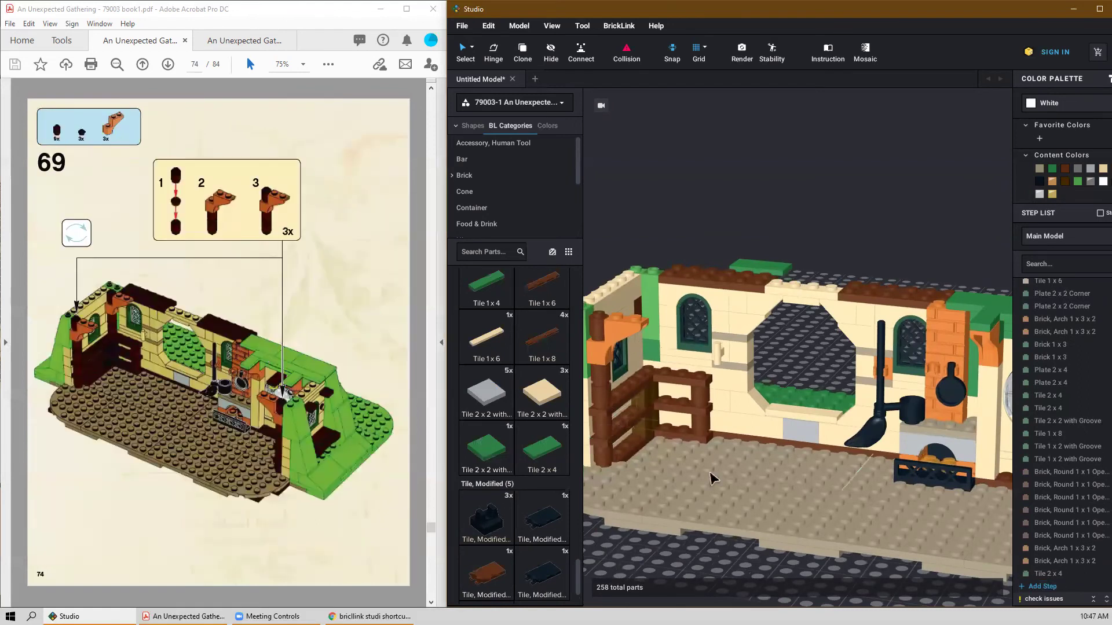
scroll(714, 476, "down", 3)
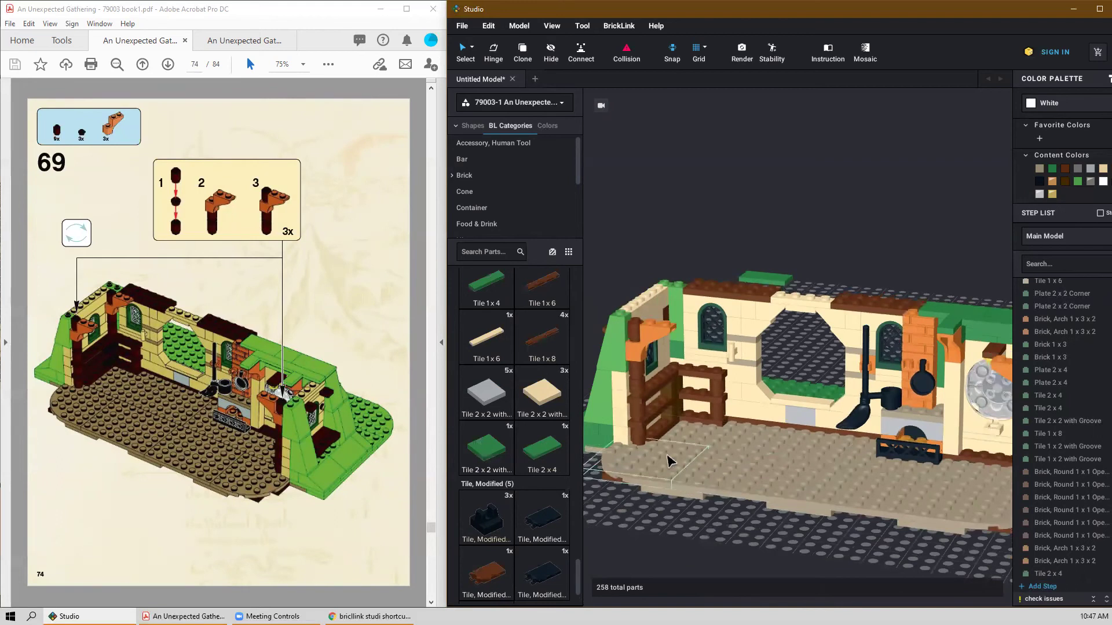
scroll(695, 468, "up", 3)
right_click_drag(693, 465, 729, 450)
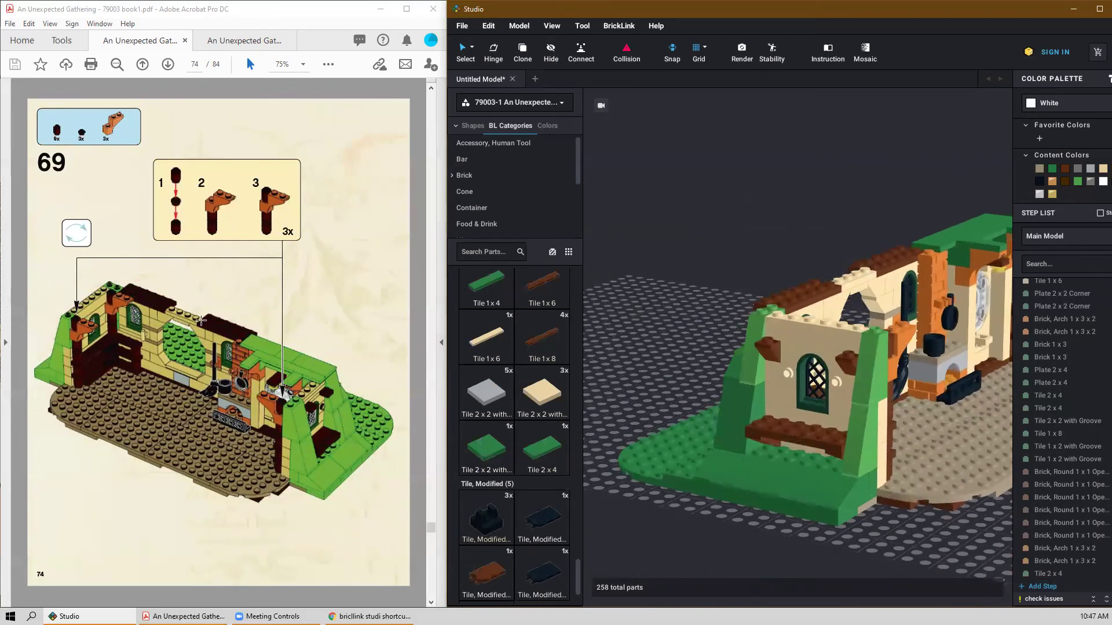
right_click_drag(873, 504, 831, 512)
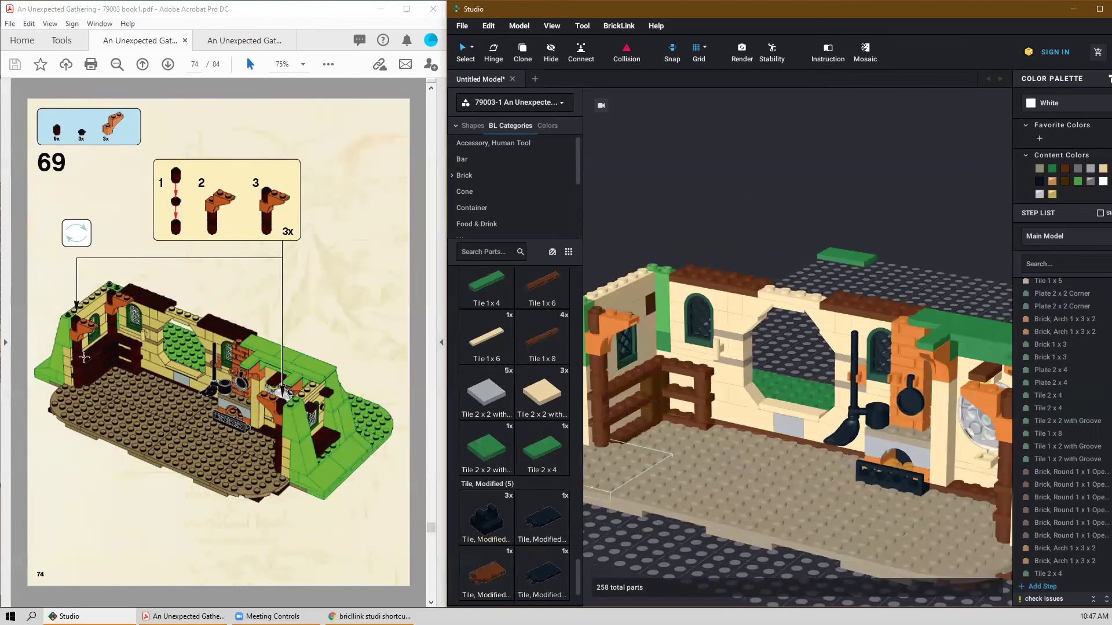
left_click(302, 64)
left_click(310, 200)
scroll(231, 406, "down", 5)
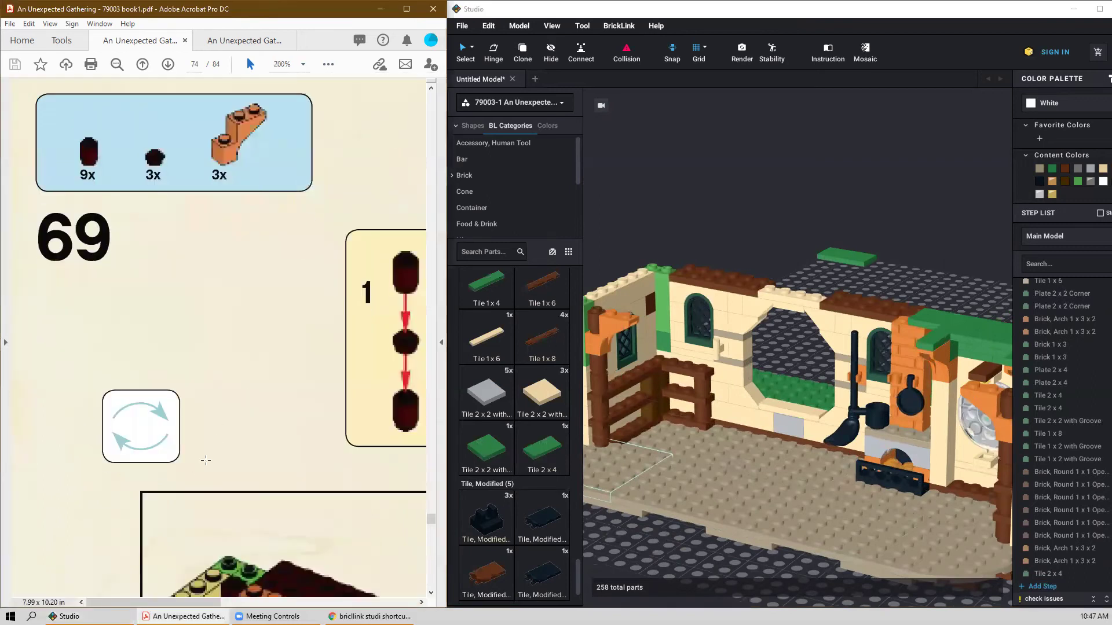
scroll(231, 409, "down", 1)
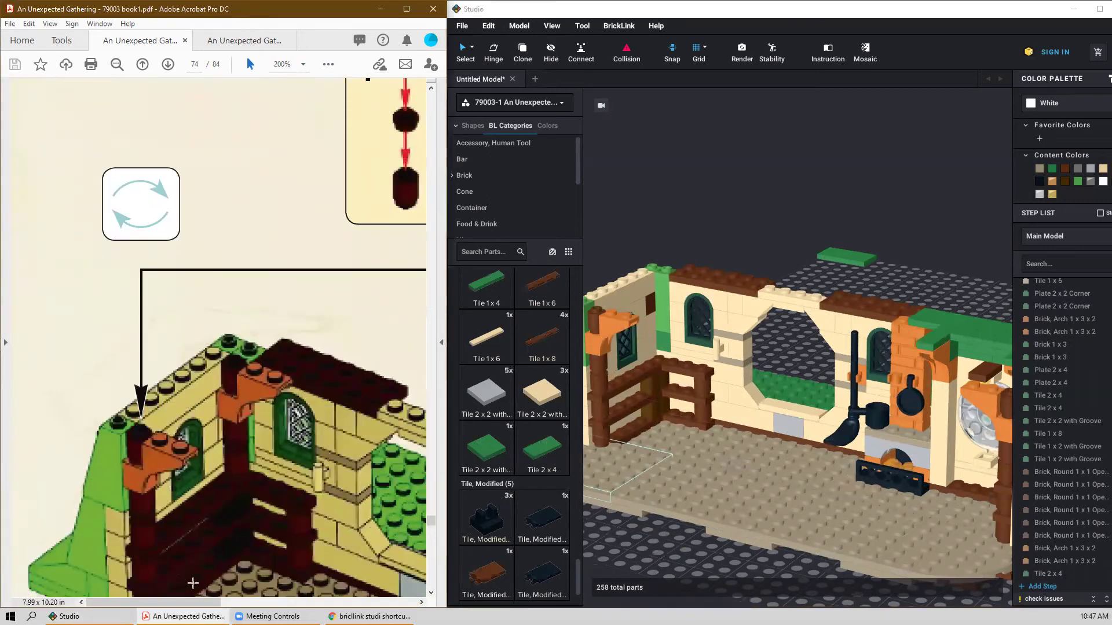
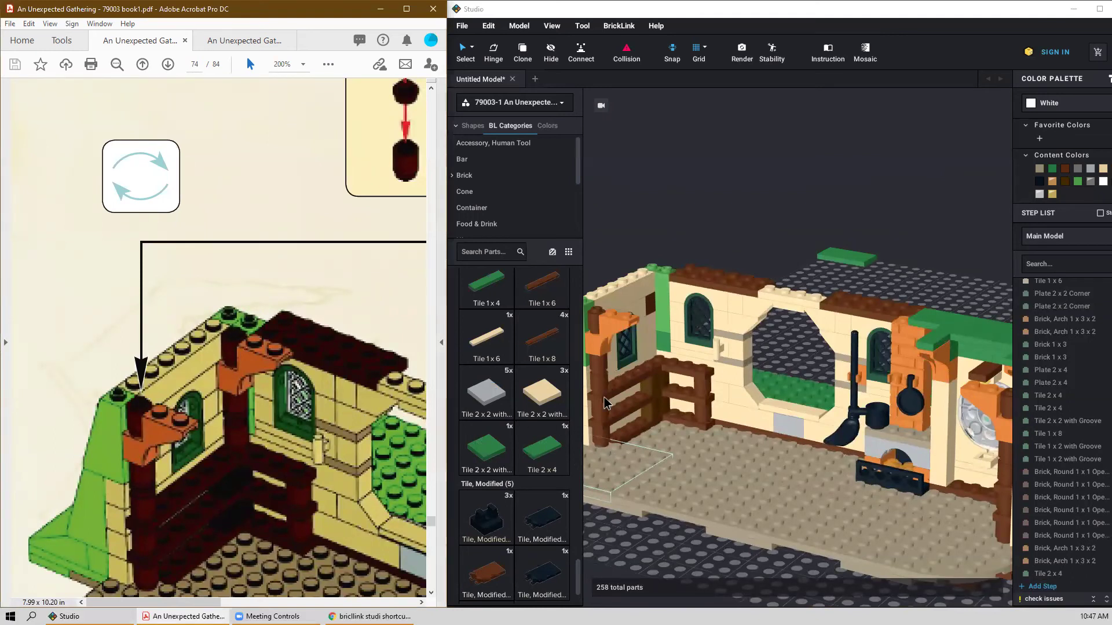
scroll(391, 243, "up", 1)
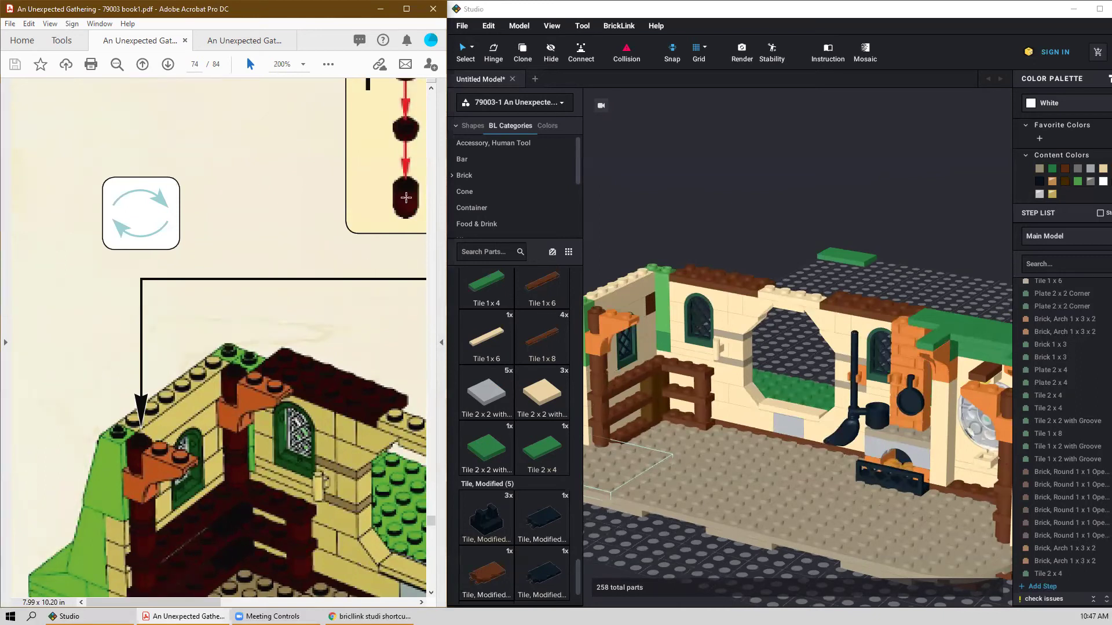
scroll(420, 173, "up", 2)
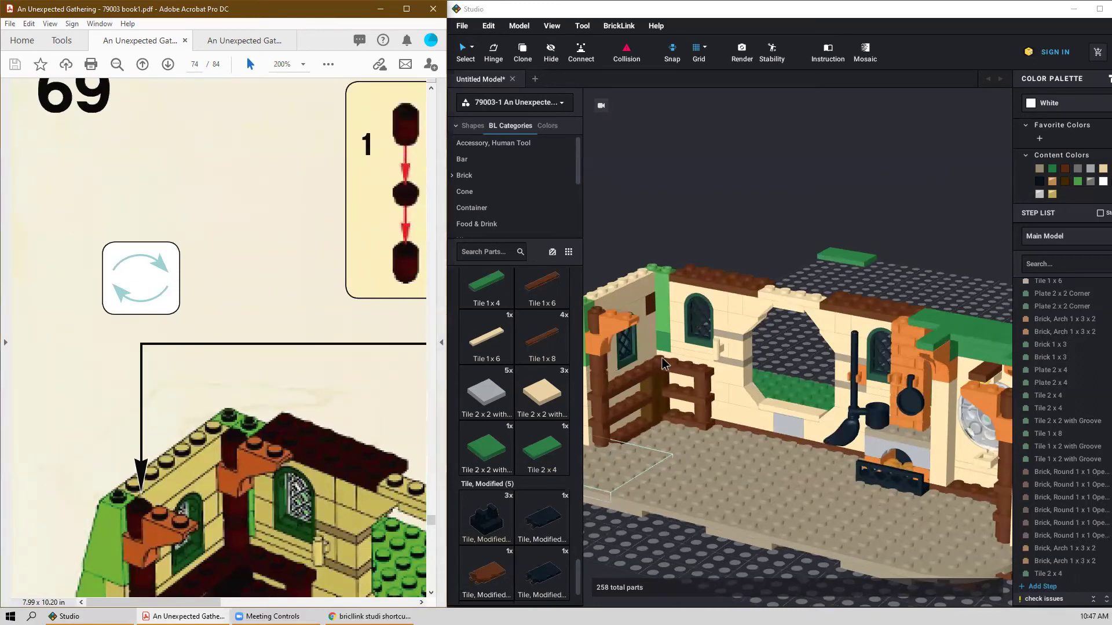
left_click(635, 189)
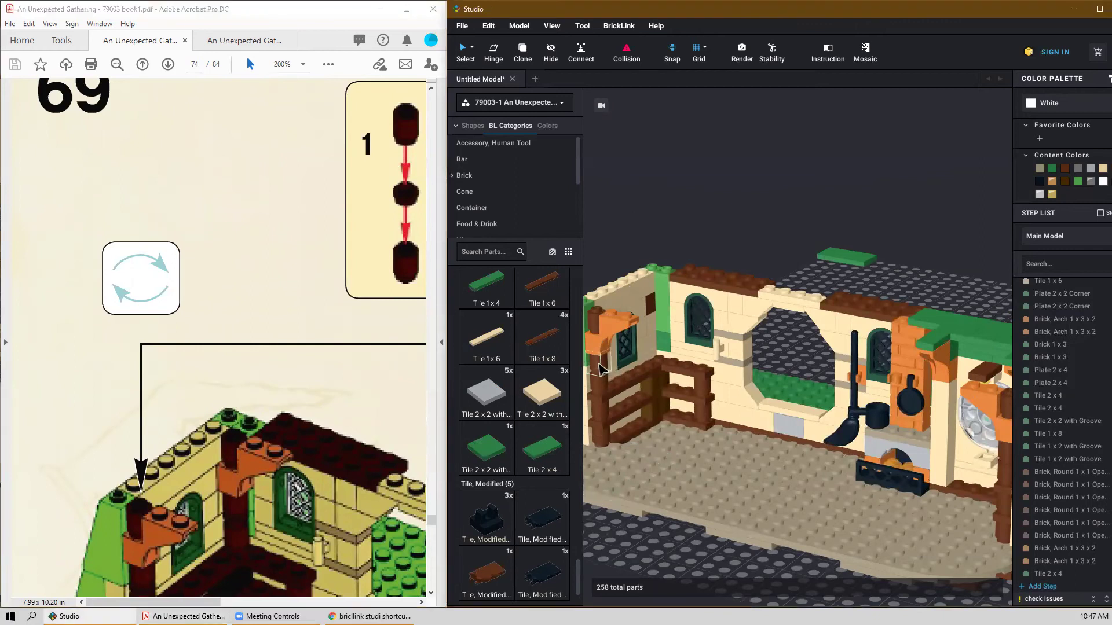
Take the top round brick and arch off the empty shelf's end-wall post and add a Reddish Brown Plate, Round 1 x 1.
scroll(655, 209, "down", 6)
scroll(665, 507, "up", 5)
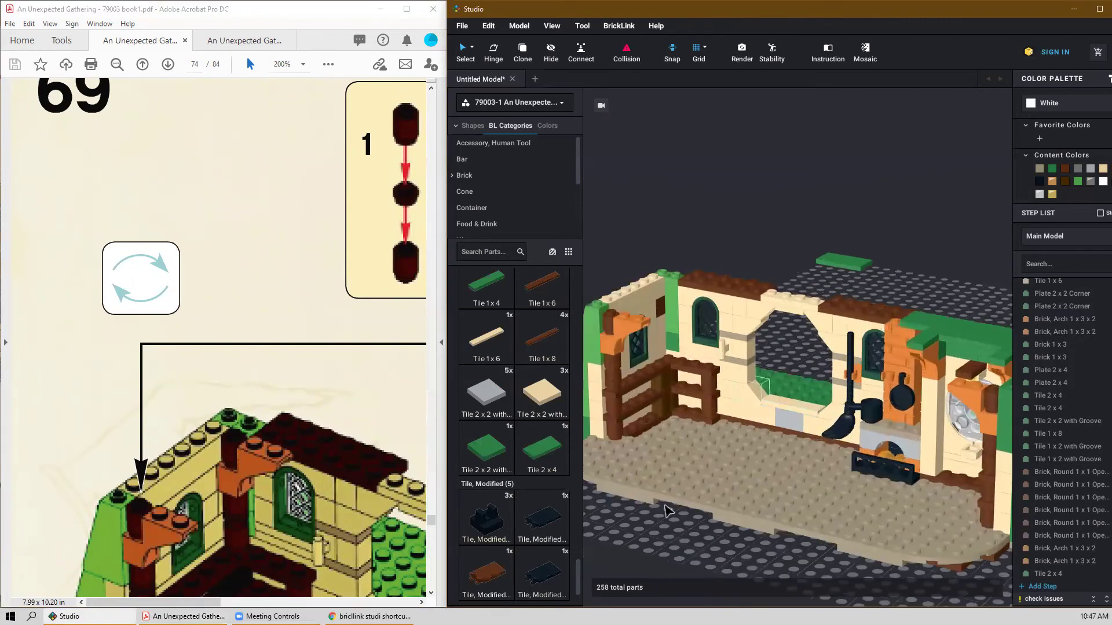
scroll(538, 515, "up", 15)
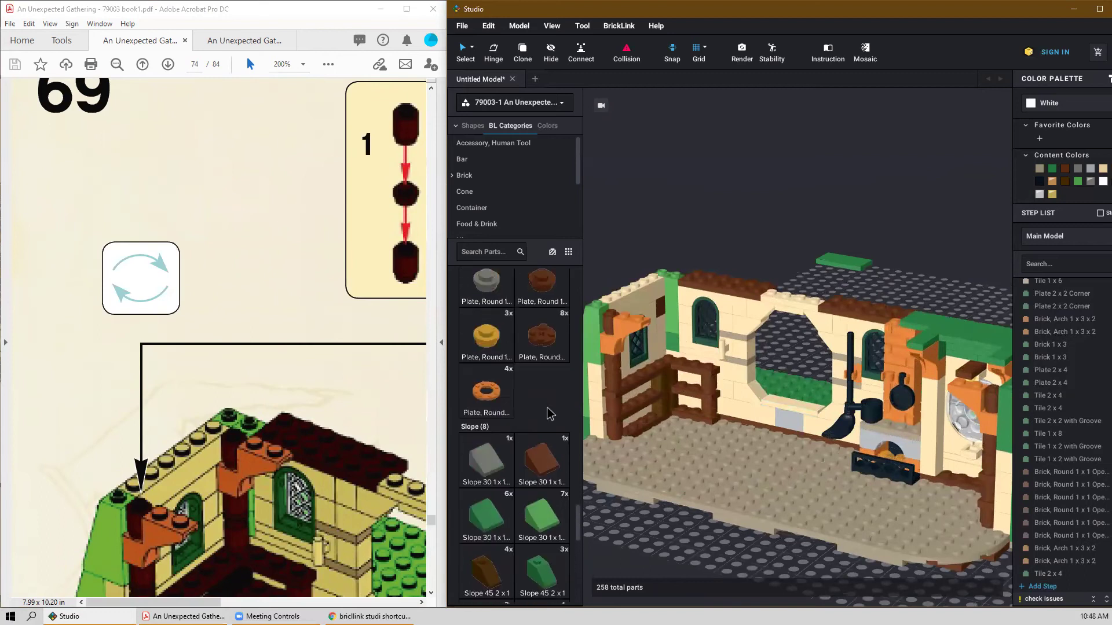
scroll(550, 403, "down", 1)
scroll(619, 357, "down", 1)
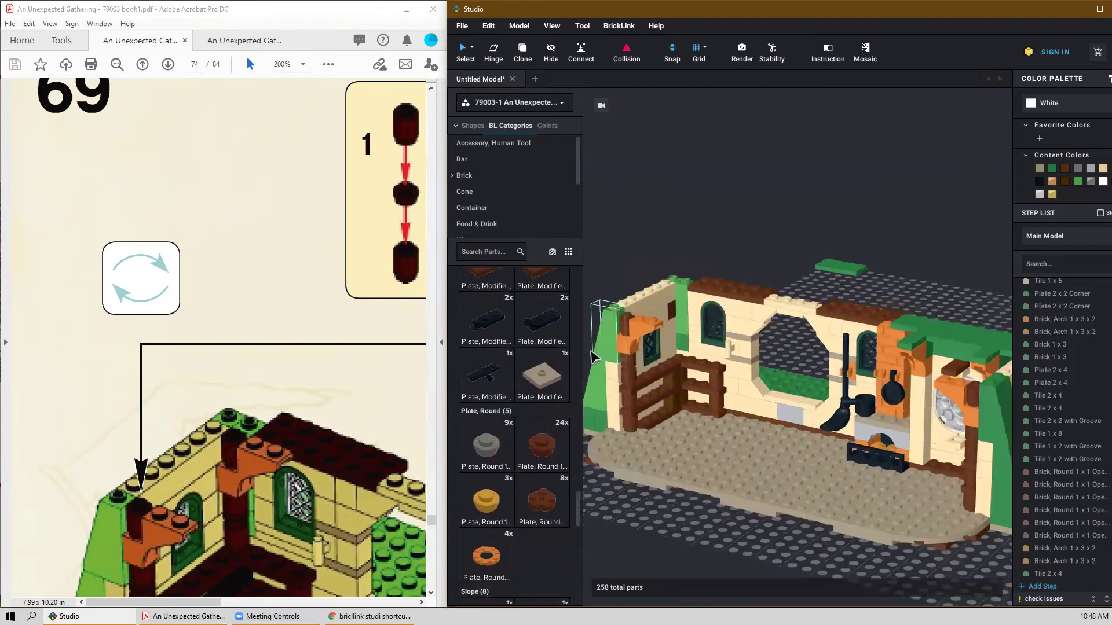
left_click_drag(626, 318, 637, 459)
left_click_drag(640, 340, 697, 482)
mouse_move(628, 358)
left_mouse_down()
mouse_move(669, 468)
mouse_move(651, 365)
mouse_move(636, 358)
left_mouse_up()
left_click(629, 365)
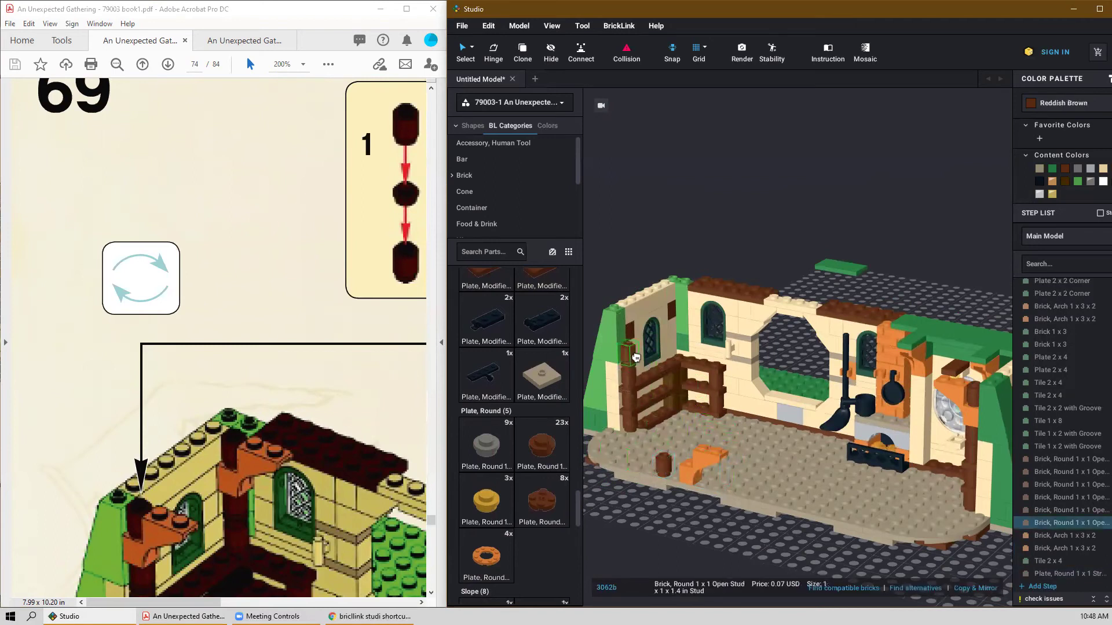
Refit the arch and its top round brick onto the empty shelf's post, setting them above the round plate.
left_click(698, 457)
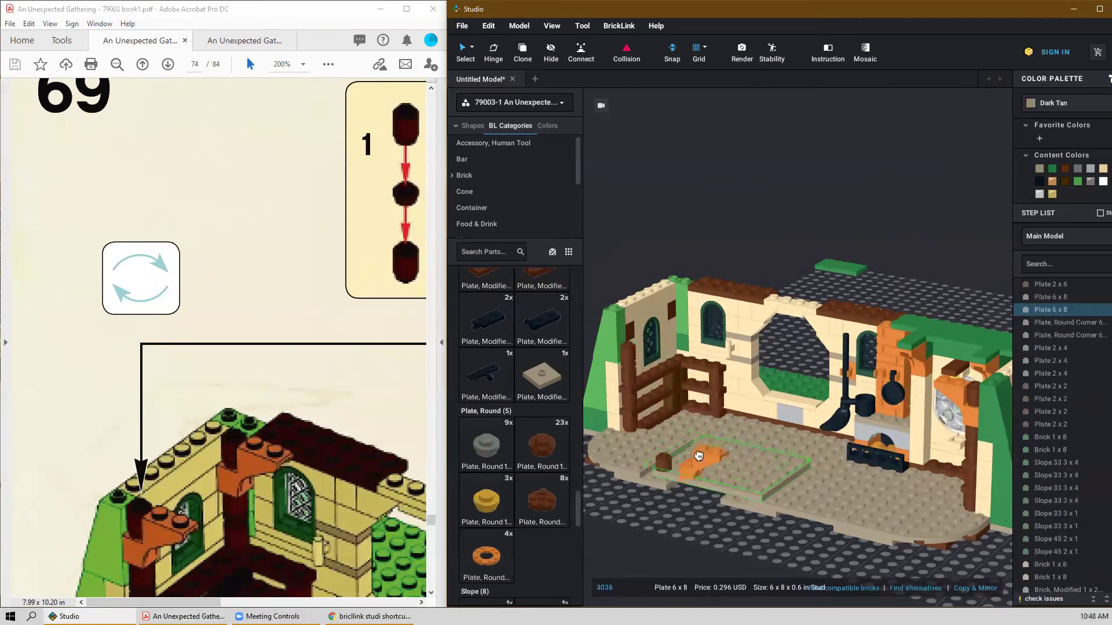
key("Escape")
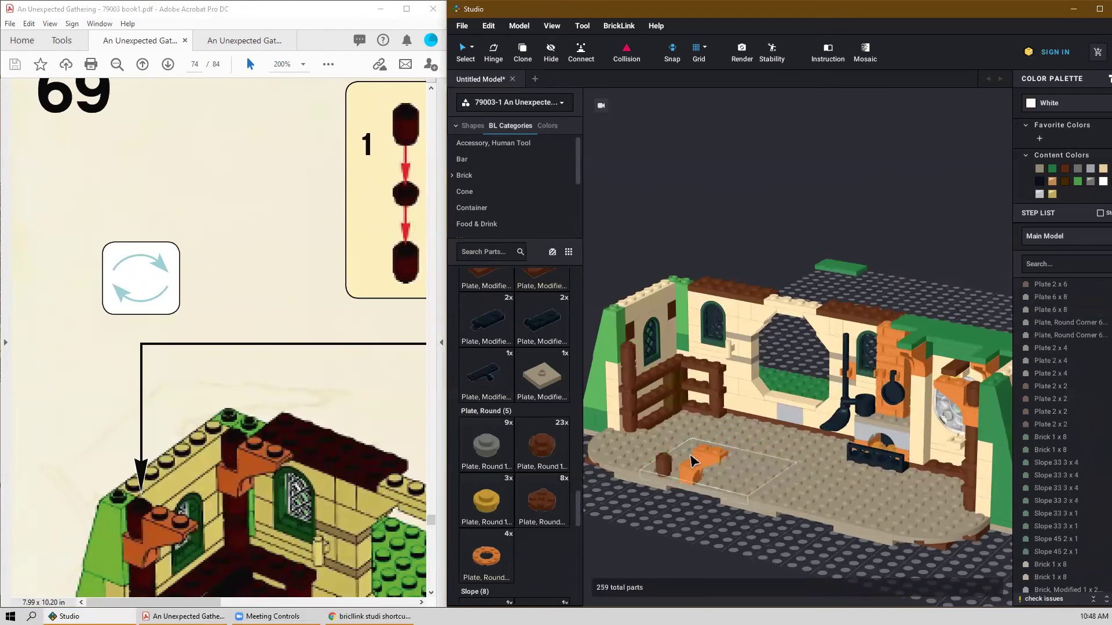
left_click(705, 463)
left_click_drag(710, 456, 631, 348)
left_click(663, 468)
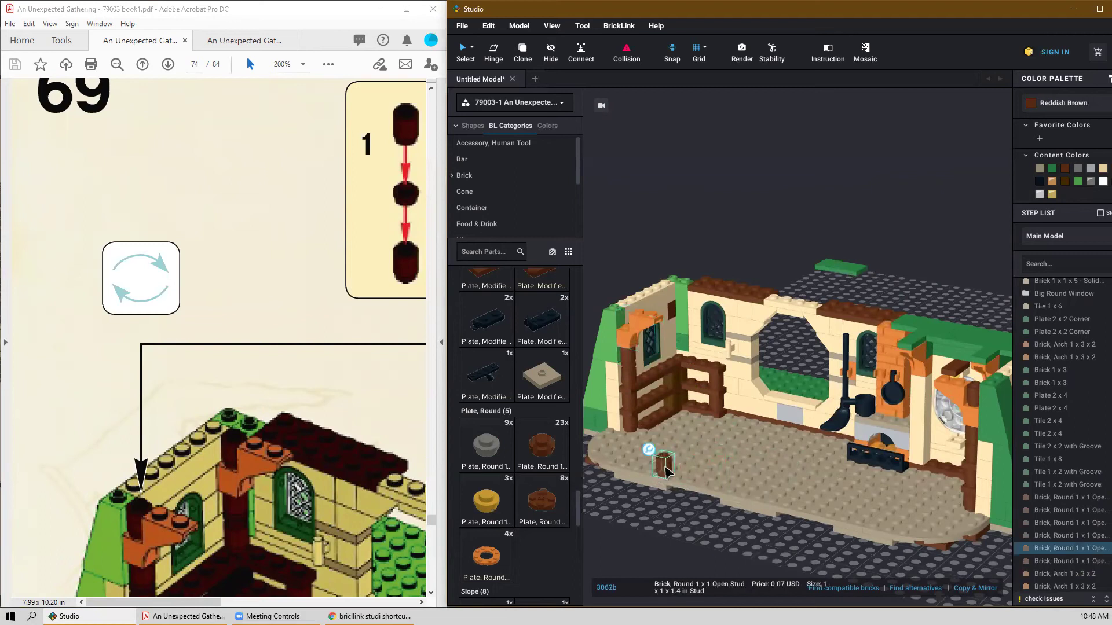
left_click_drag(665, 468, 634, 329)
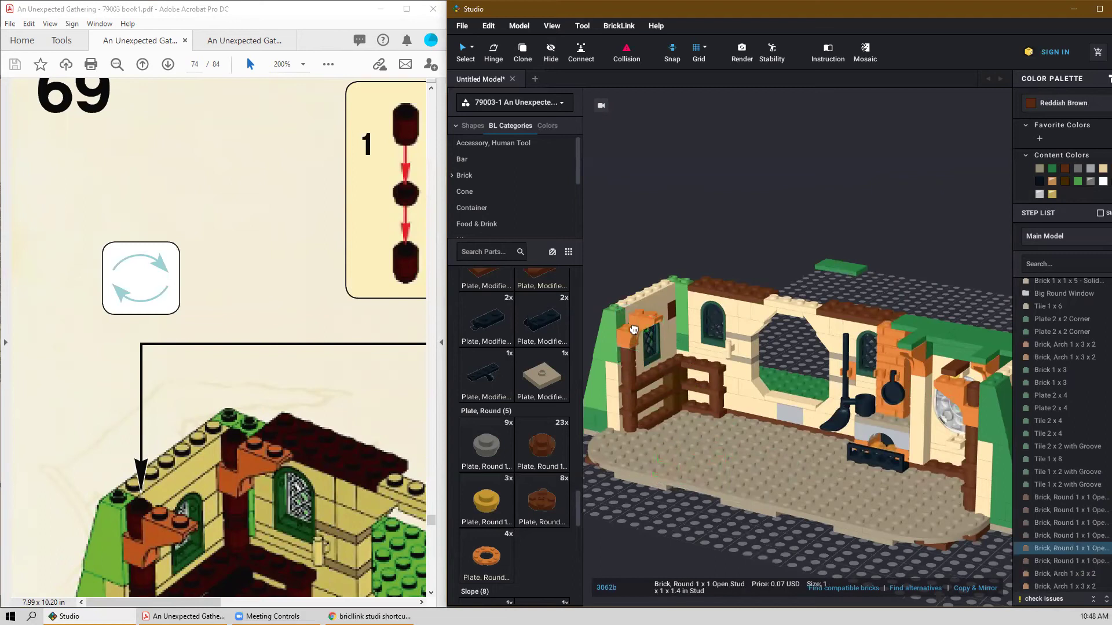
left_click(643, 266)
Take the two upper round bricks and arch off the opposite end wall's post and add a Reddish Brown Plate, Round 1 x 1.
right_click_drag(648, 266, 695, 271)
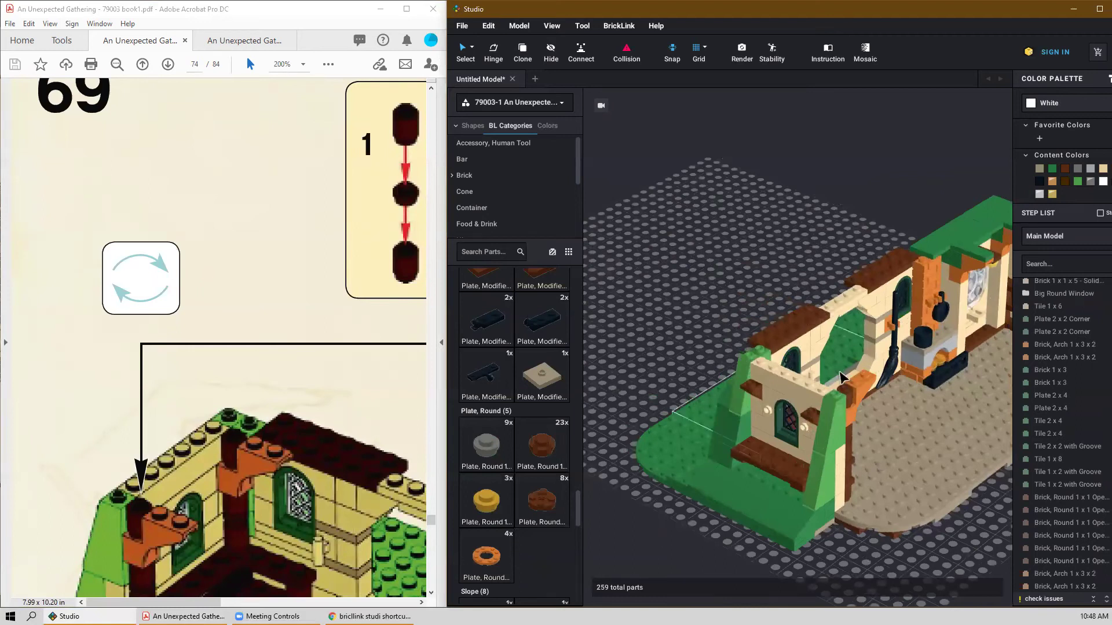
middle_click_drag(949, 378, 713, 434)
scroll(850, 332, "up", 3)
scroll(949, 411, "up", 3)
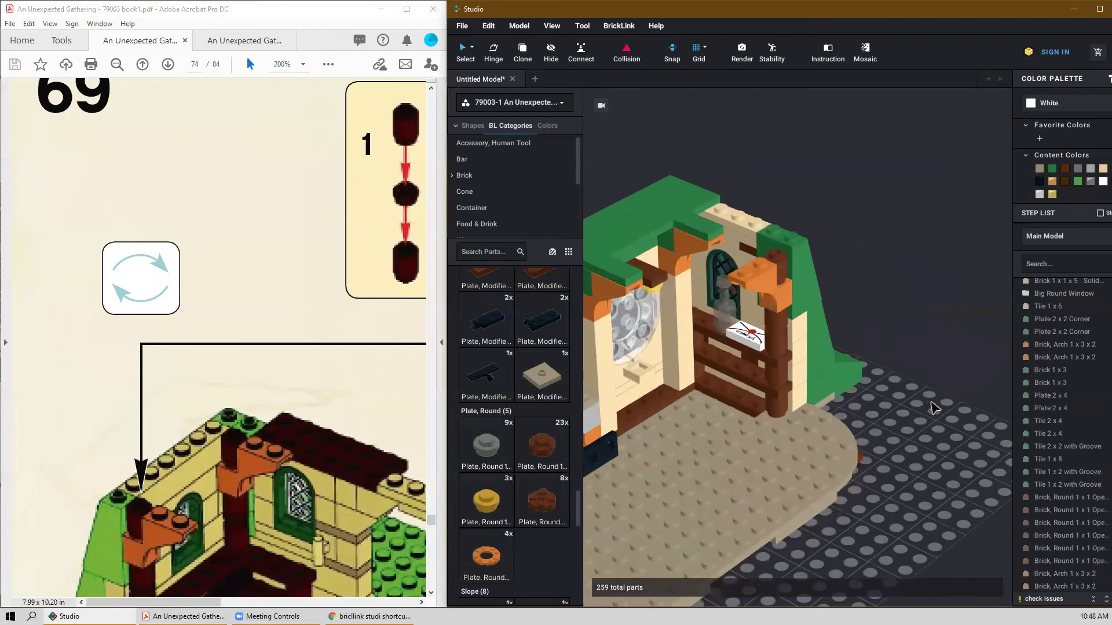
left_click_drag(775, 261, 888, 389)
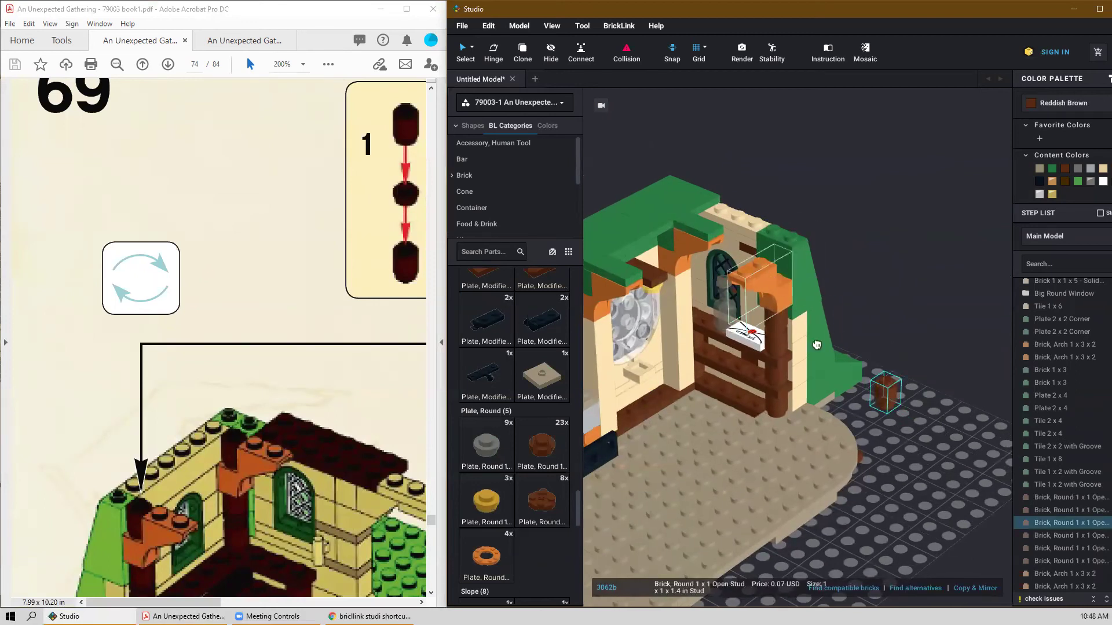
left_click_drag(779, 284, 928, 422)
left_click_drag(777, 318, 937, 351)
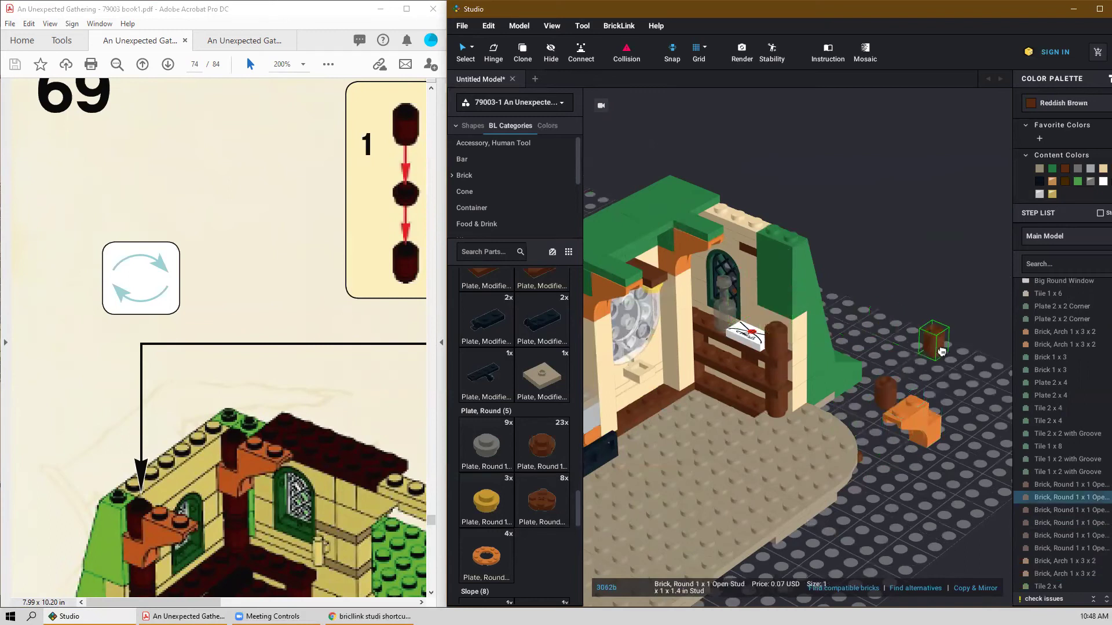
left_click(547, 445)
left_click(932, 379)
Restack the round brick, arch and top round brick above the round plate on the opposite end wall's post.
left_click_drag(885, 393, 790, 312)
left_click_drag(912, 417, 801, 293)
left_click_drag(935, 343, 780, 266)
left_click(887, 277)
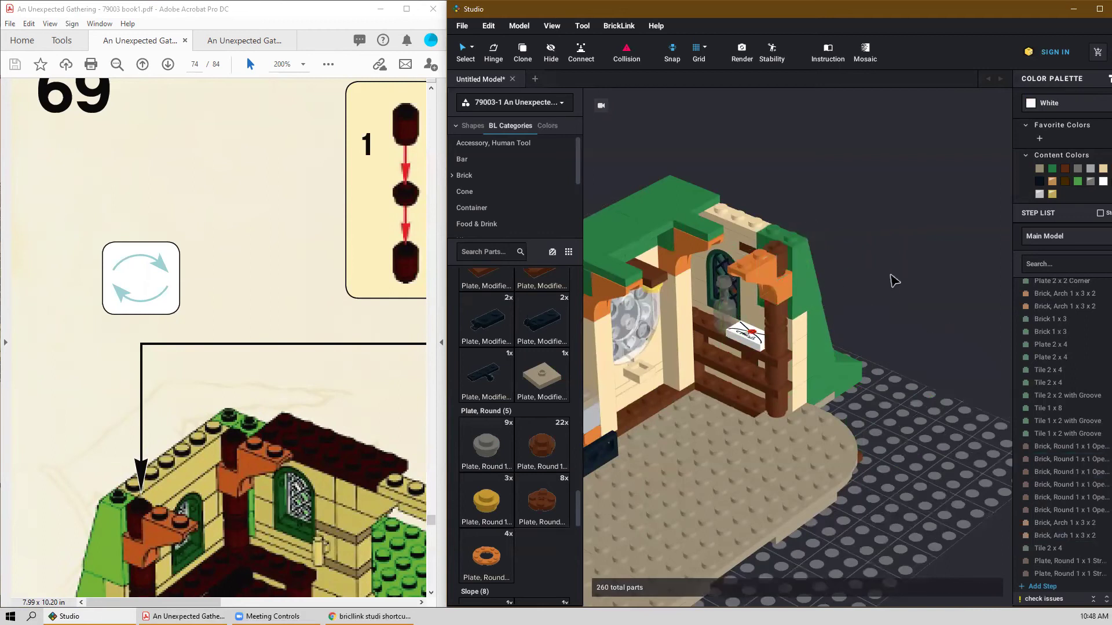
Set the instruction PDF's zoom back to 75% and advance to the page for step 70.
scroll(891, 276, "down", 2)
left_click(311, 394)
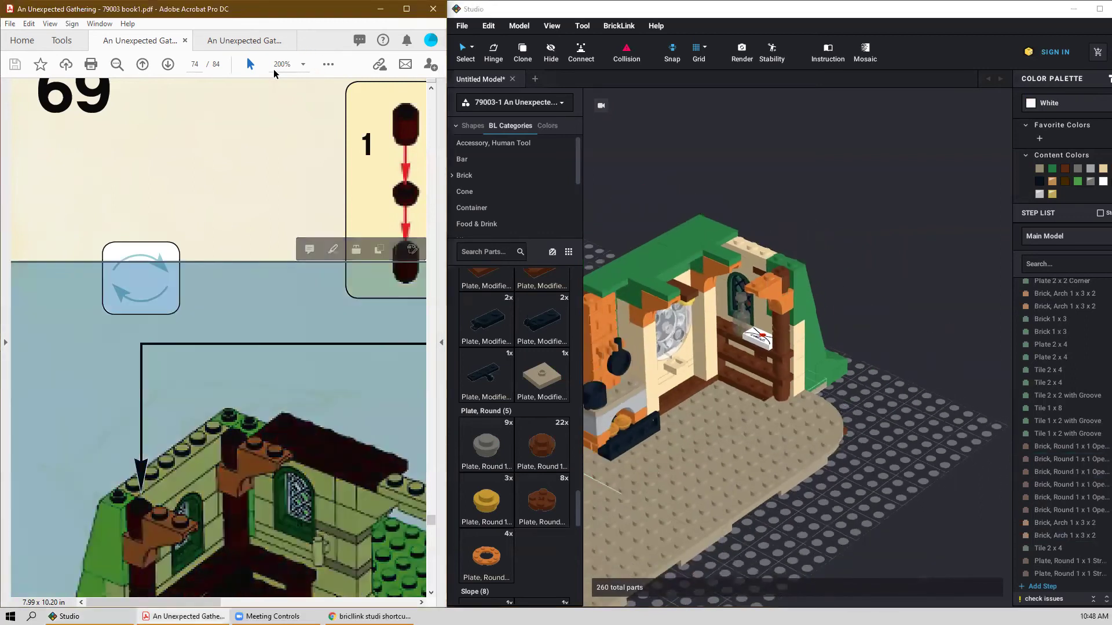
left_click(302, 65)
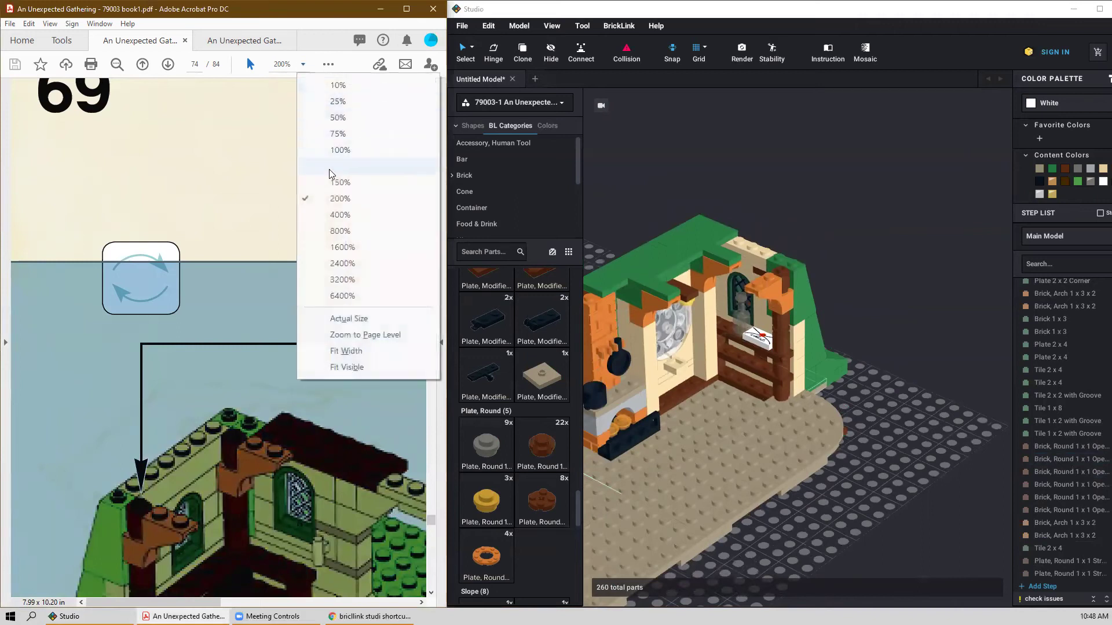
left_click(339, 134)
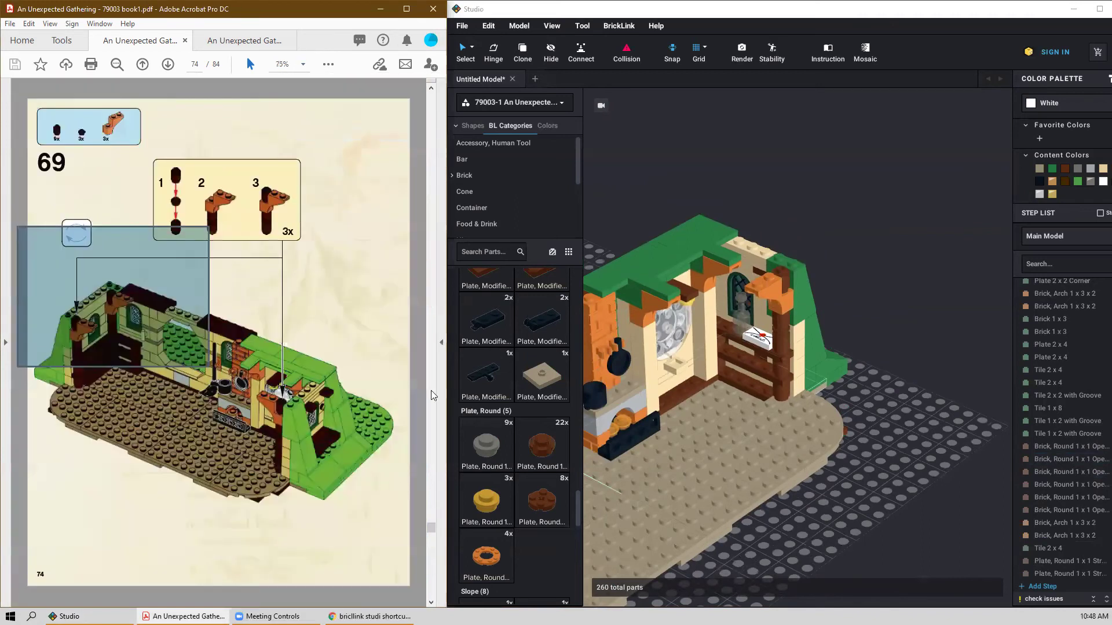
left_click(337, 365)
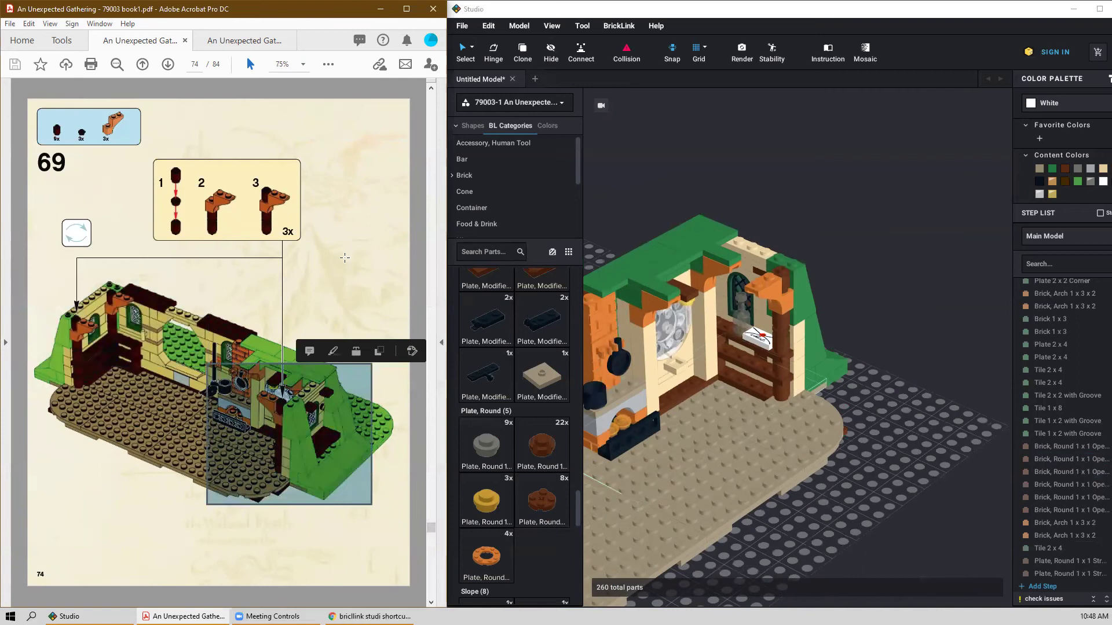
left_click(345, 257)
left_click(376, 165)
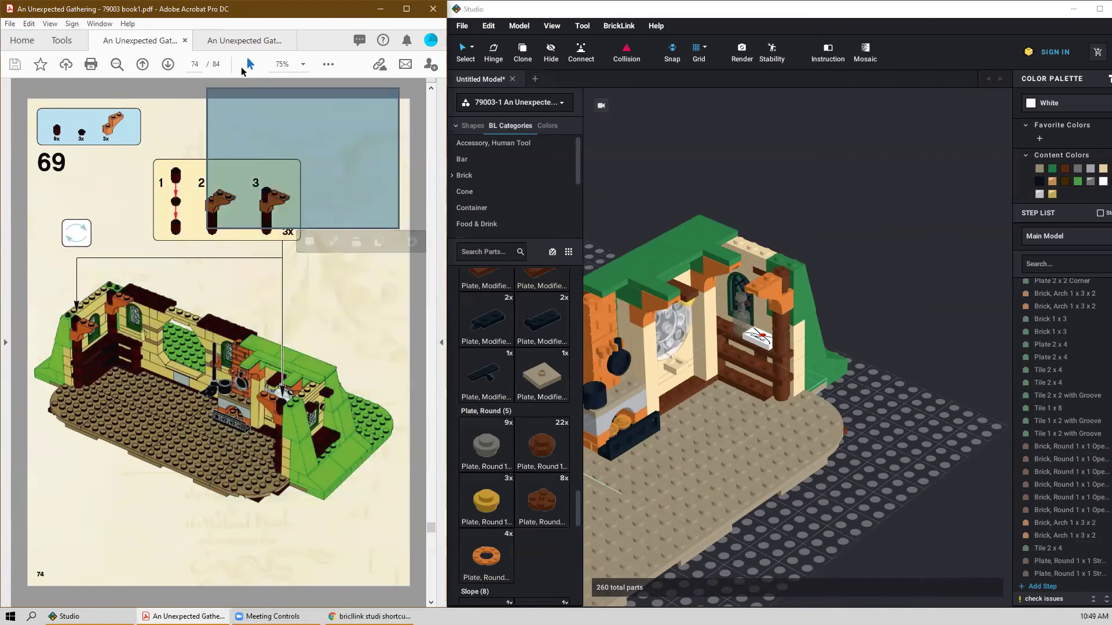
left_click(216, 91)
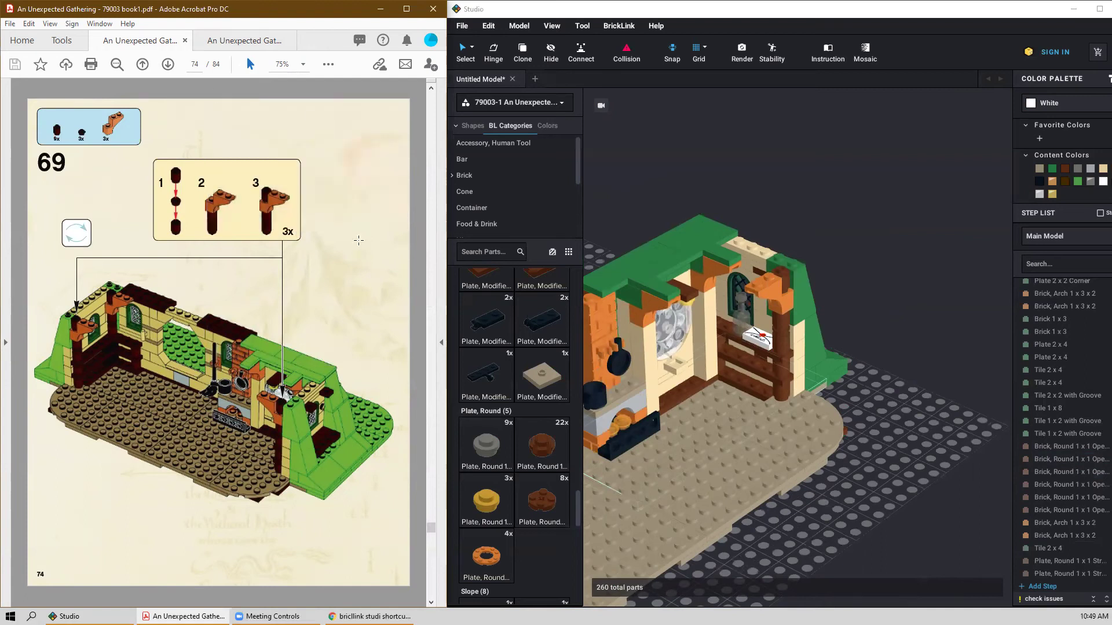
scroll(326, 295, "down", 2)
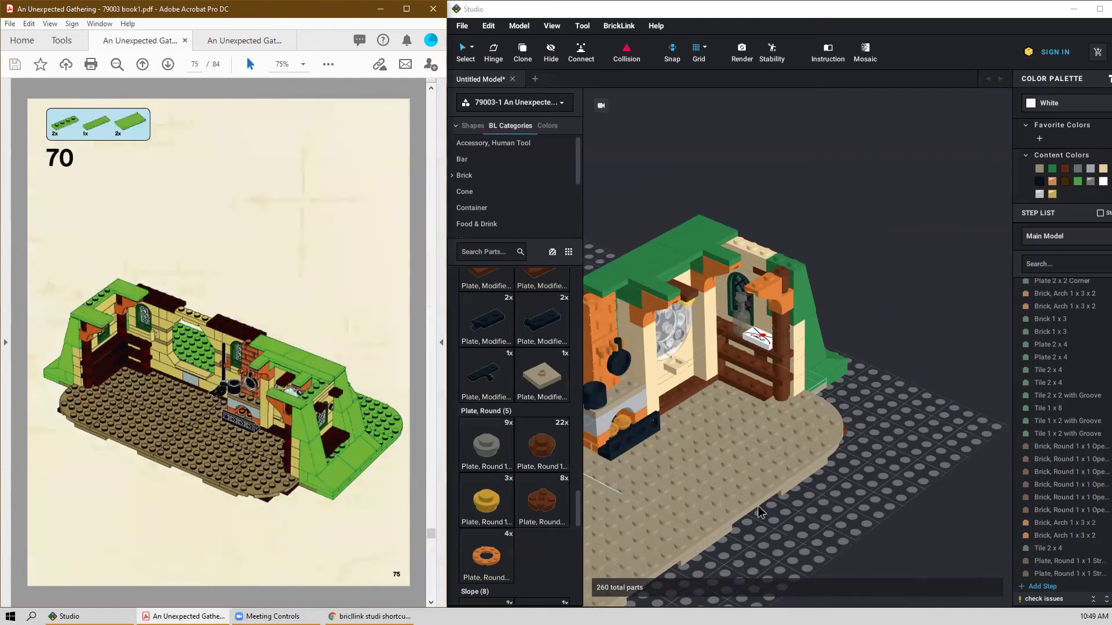
Place two green Tile 2 x 4 parts on top of the empty shelf's end wall, one at each end.
left_click(697, 236)
scroll(857, 329, "down", 4)
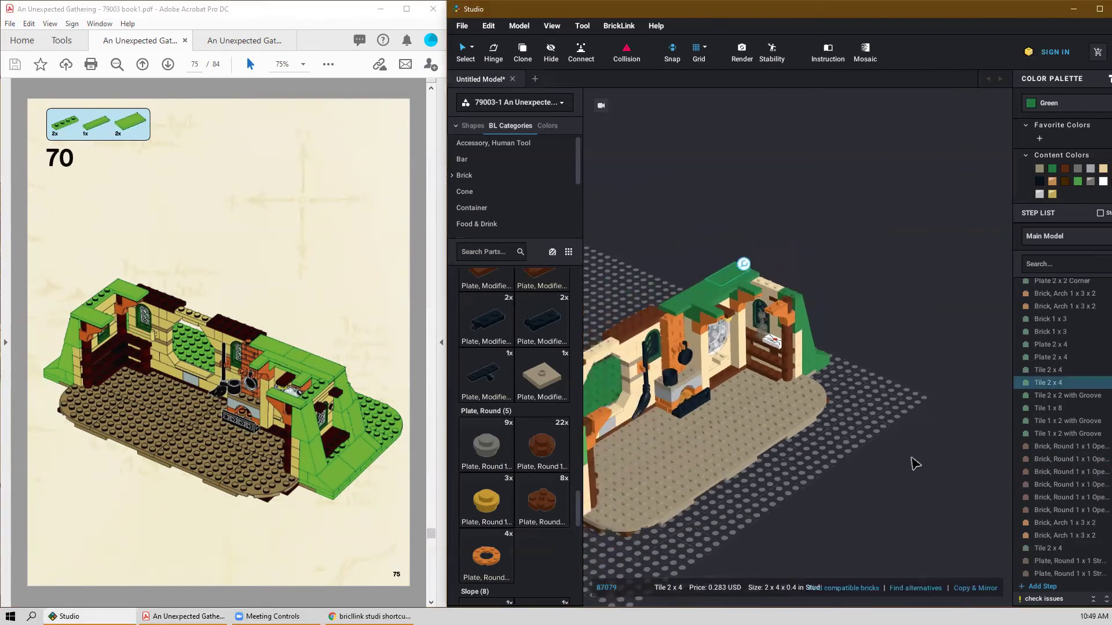
left_click(912, 458)
scroll(773, 490, "down", 2)
scroll(776, 498, "up", 4)
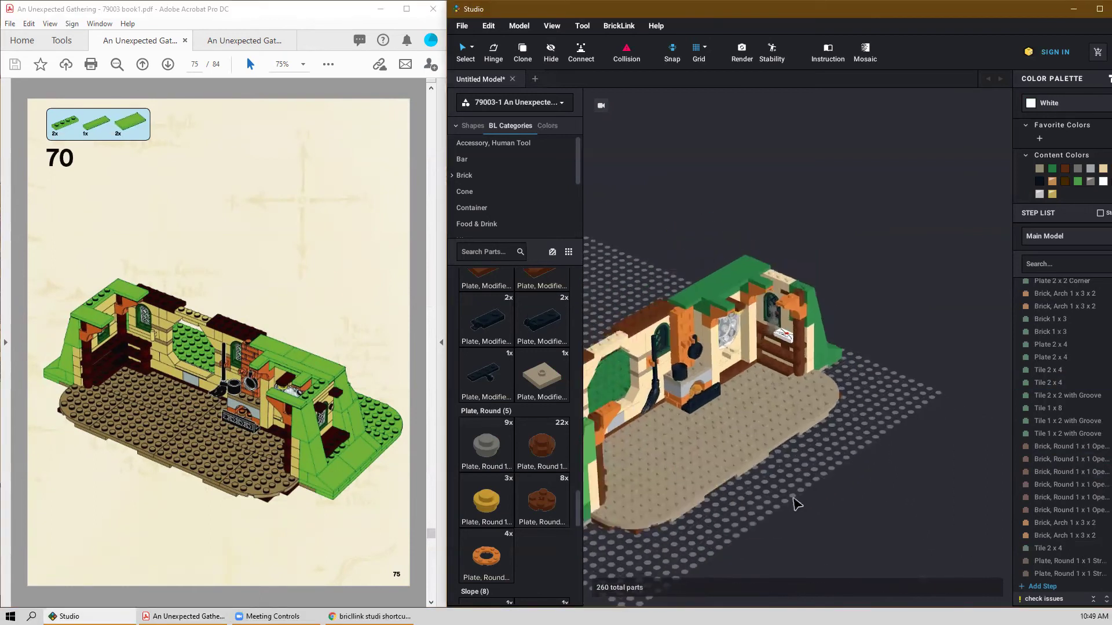
scroll(817, 512, "up", 2)
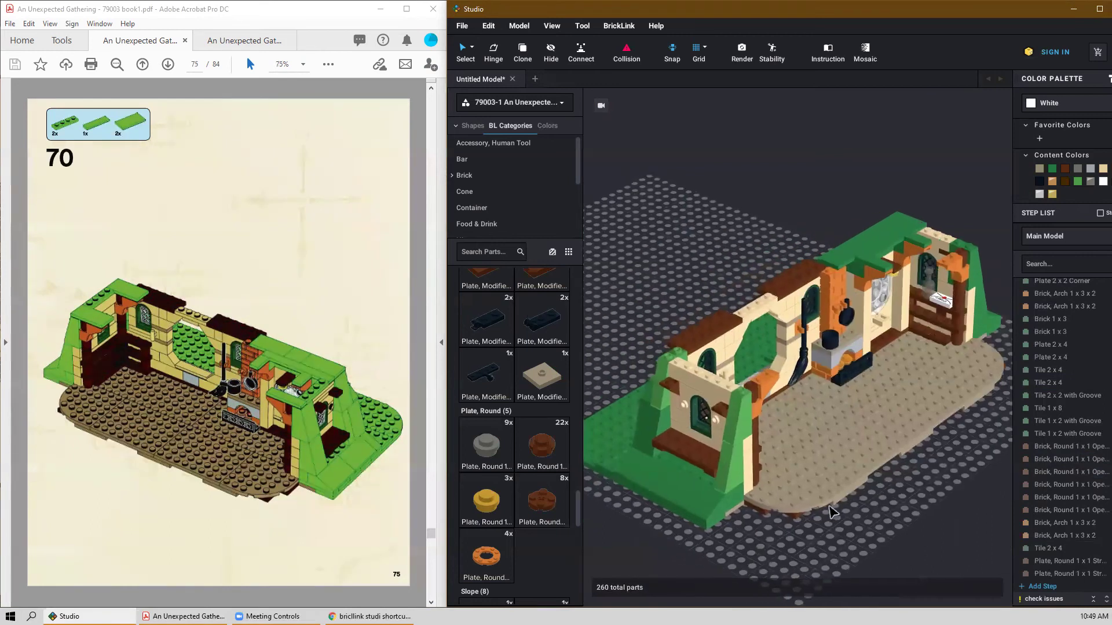
scroll(502, 491, "down", 1)
scroll(501, 491, "down", 12)
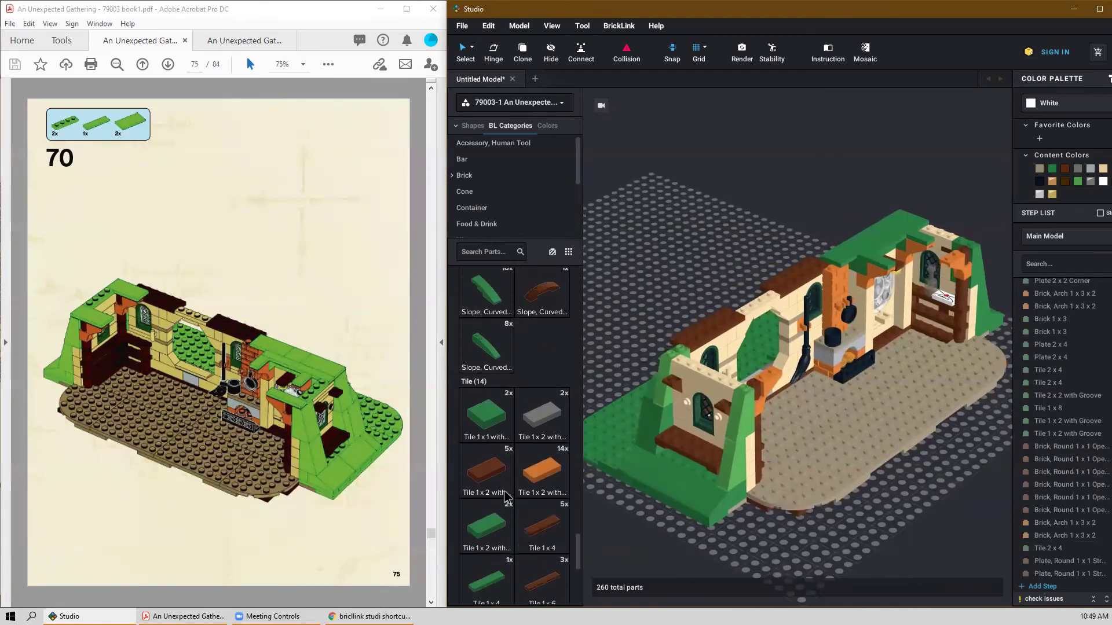
left_click_drag(549, 574, 698, 345)
left_click(695, 343)
left_click(756, 375)
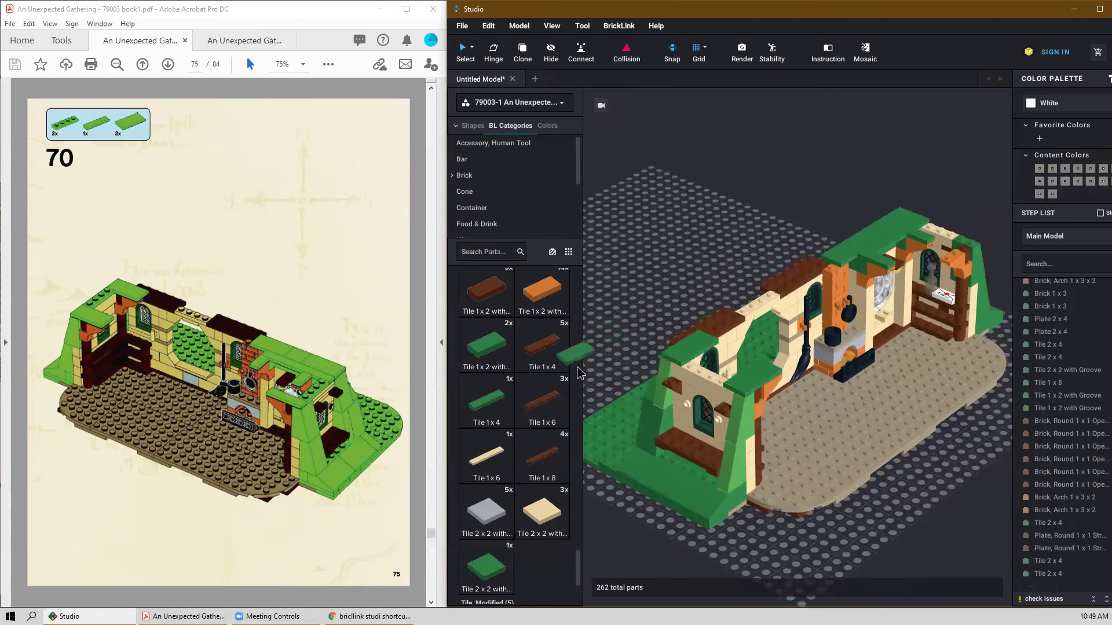
Bridge the gap between the two new tiles on the empty shelf's end wall with a green Plate 1 x 4.
scroll(560, 383, "up", 1)
scroll(559, 383, "up", 10)
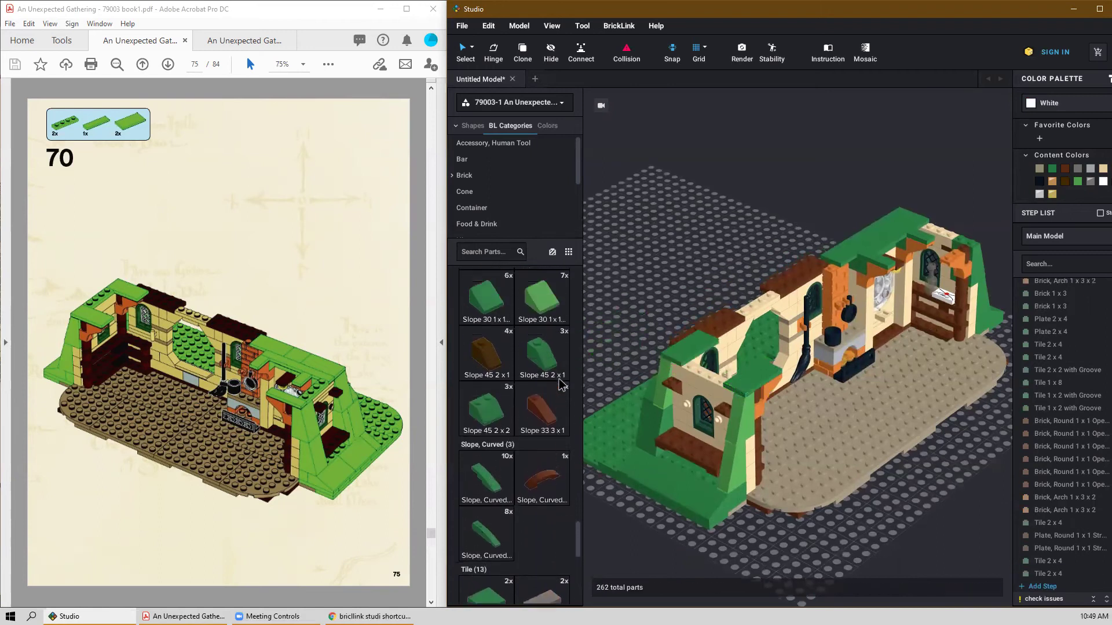
scroll(560, 382, "up", 8)
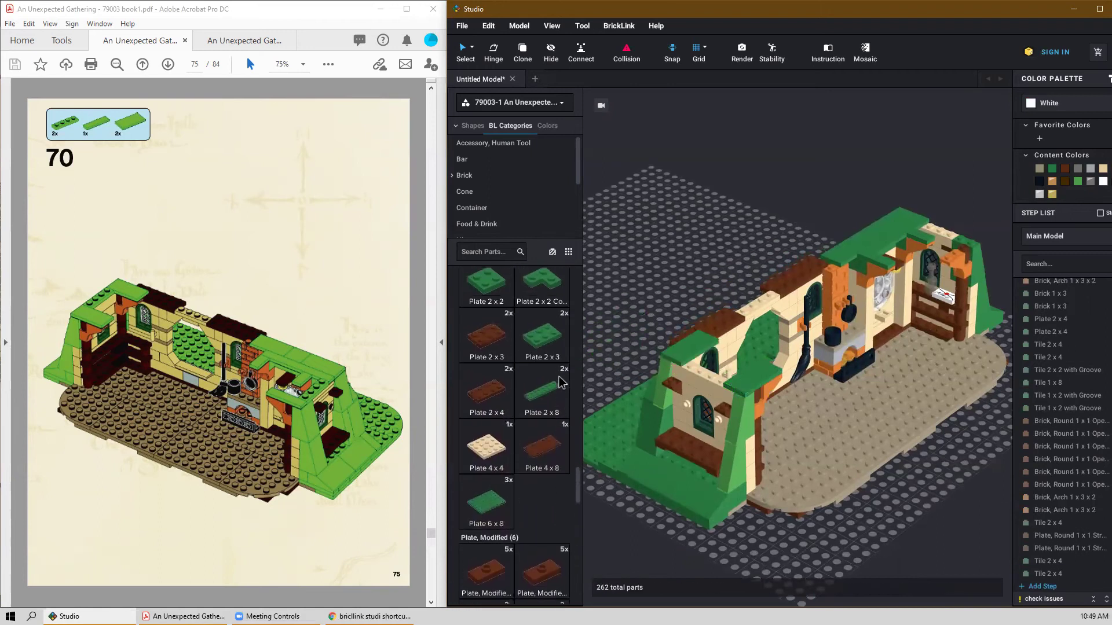
scroll(515, 387, "up", 1)
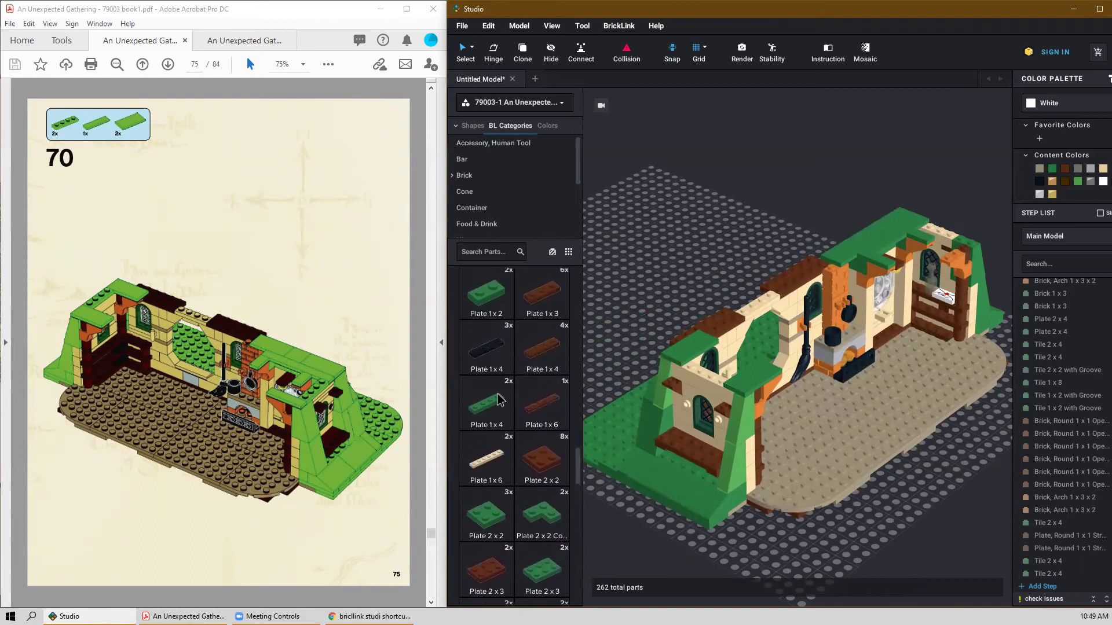
left_click(500, 400)
left_click(708, 372)
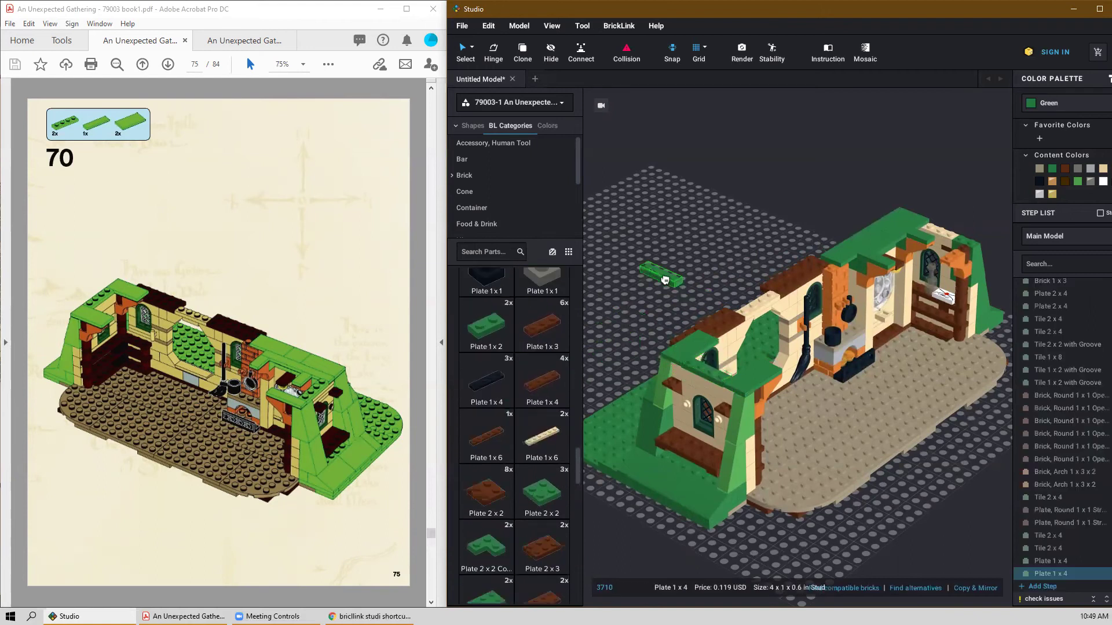
key("Escape")
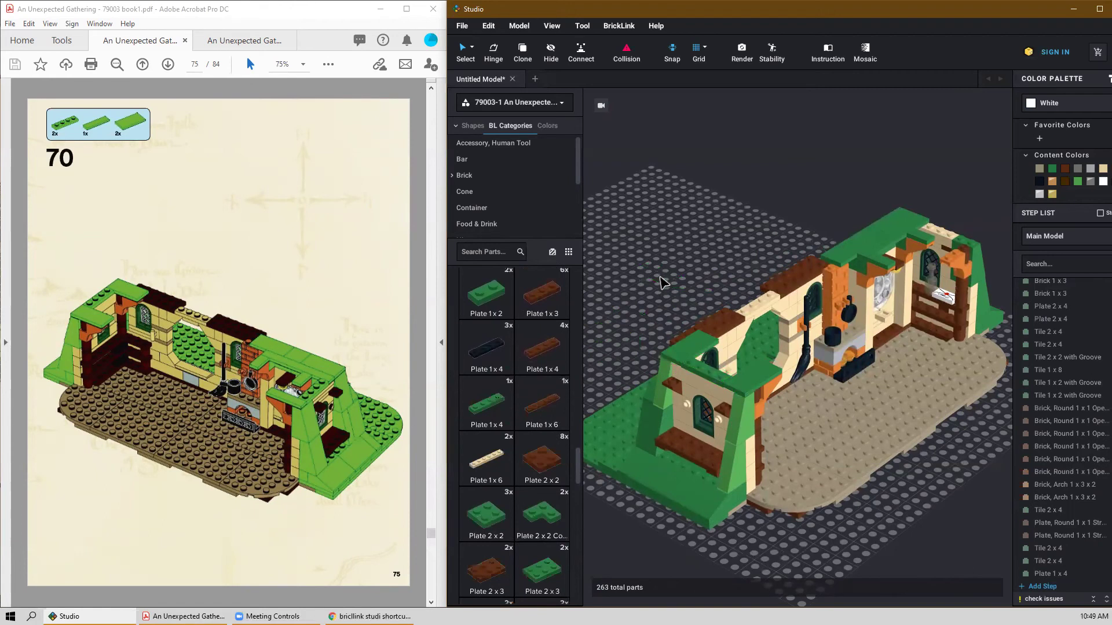
Delete the surplus green Tile 2 x 4 lying loose behind the model.
right_click_drag(842, 200, 803, 202)
left_click_drag(856, 116, 837, 199)
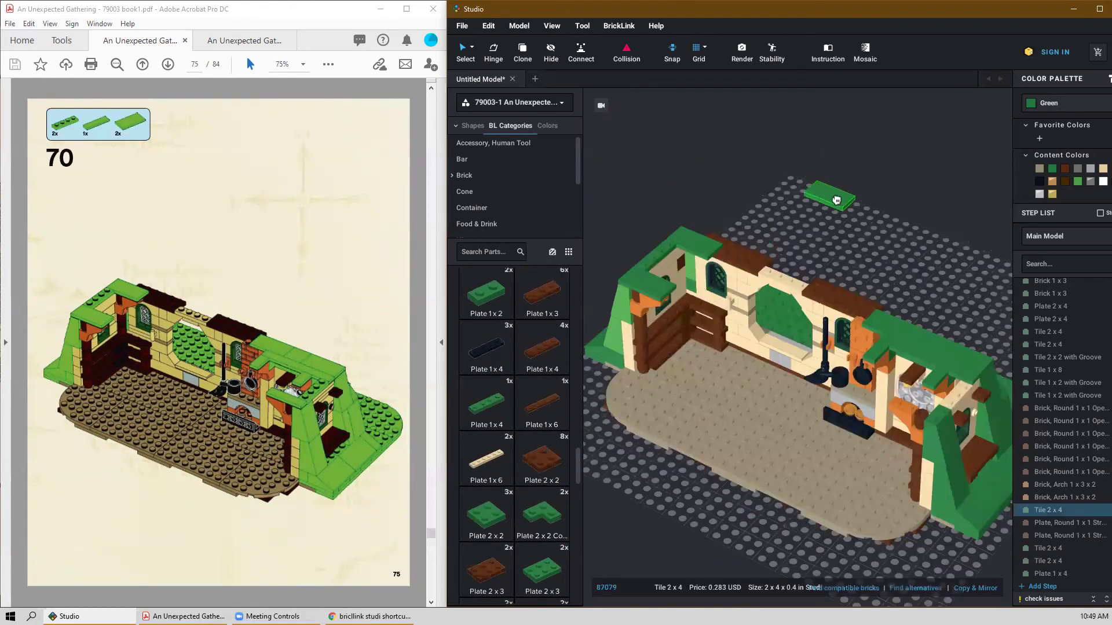
key("Delete")
Place a green Plate 1 x 4 on top of the fireplace side's end wall, above the window.
scroll(853, 229, "down", 3)
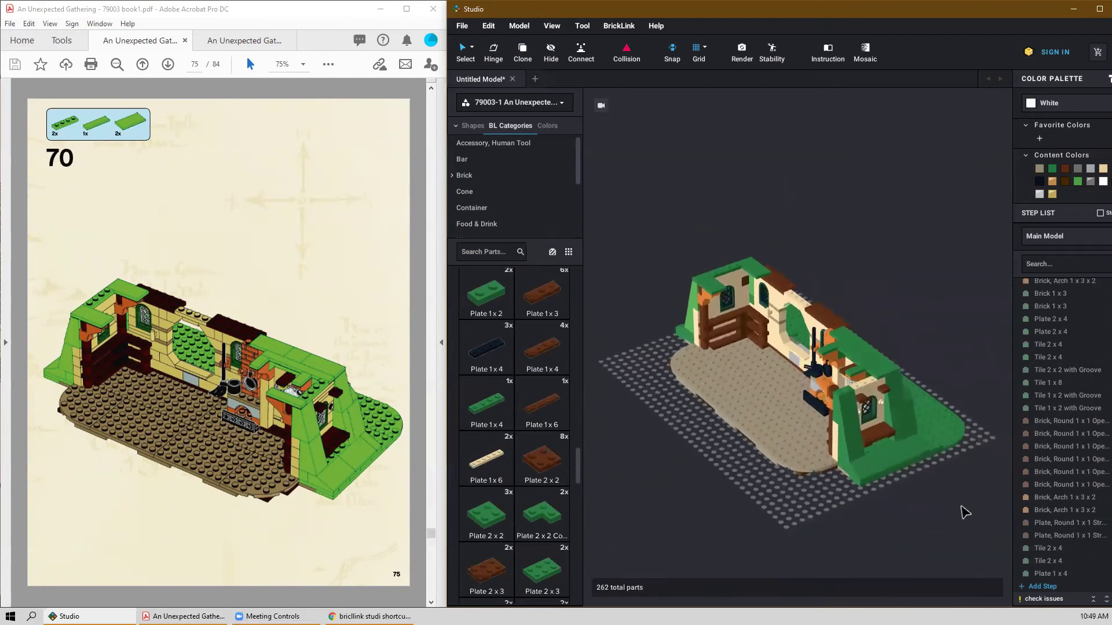
scroll(962, 511, "up", 3)
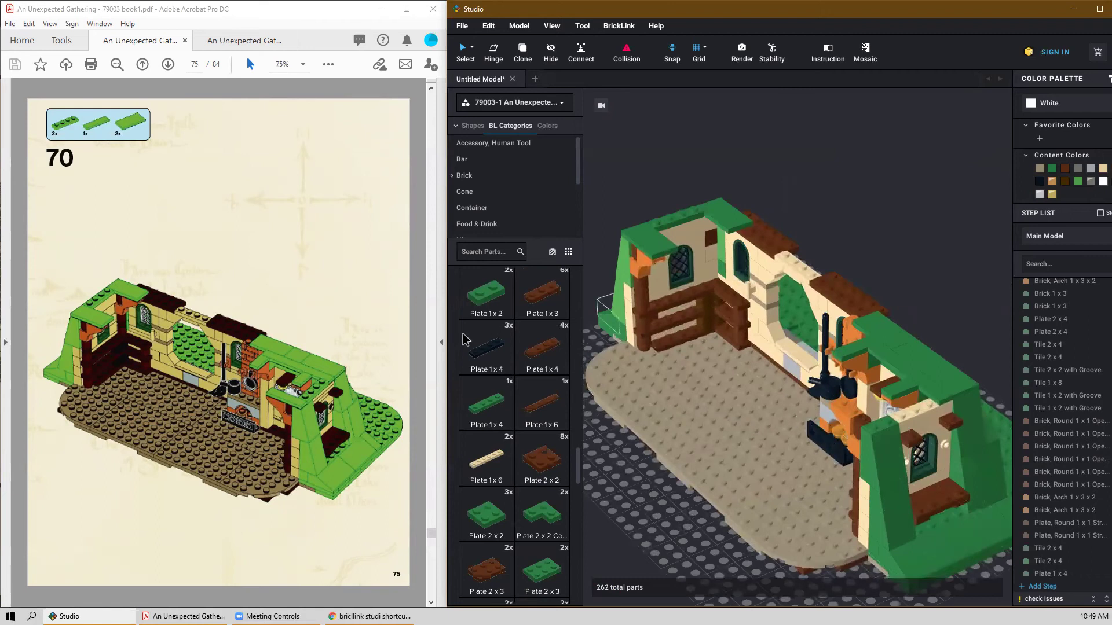
left_click(496, 409)
left_click(909, 409)
left_click(1004, 250)
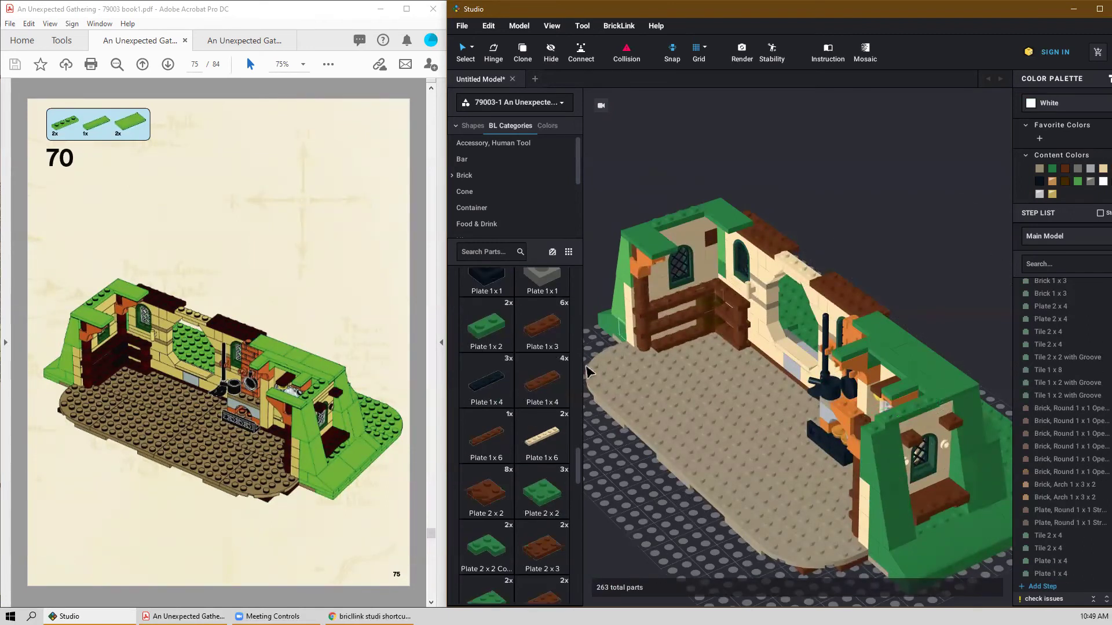
Add a green Tile 1 x 4 at the inner front corner of the fireplace side's end wall, above the arch.
scroll(501, 475, "up", 12)
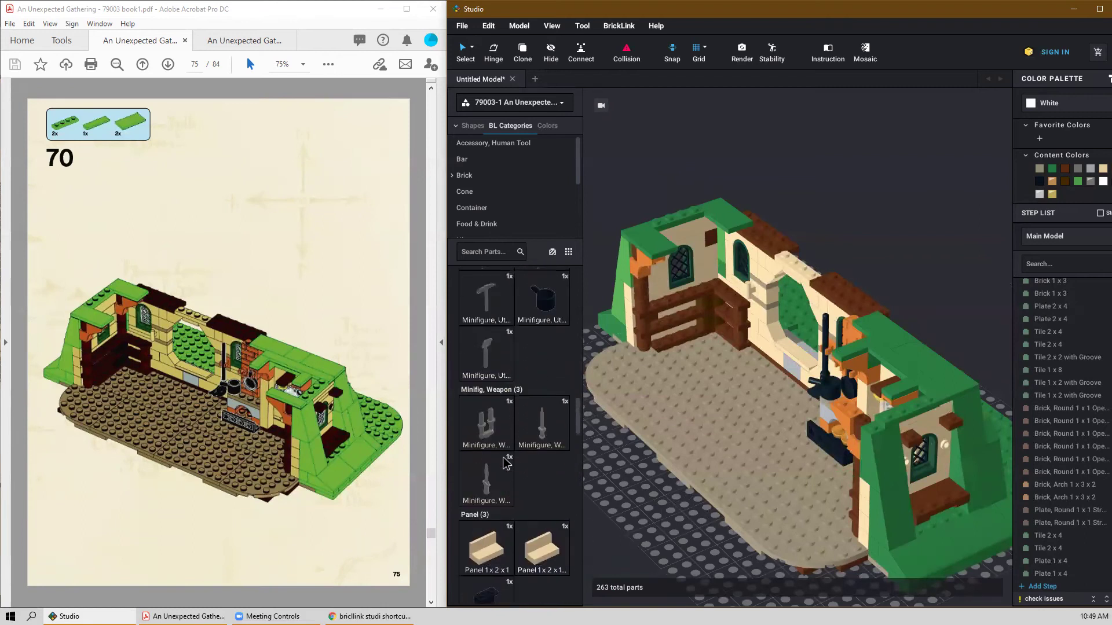
scroll(506, 463, "down", 5)
scroll(517, 470, "down", 15)
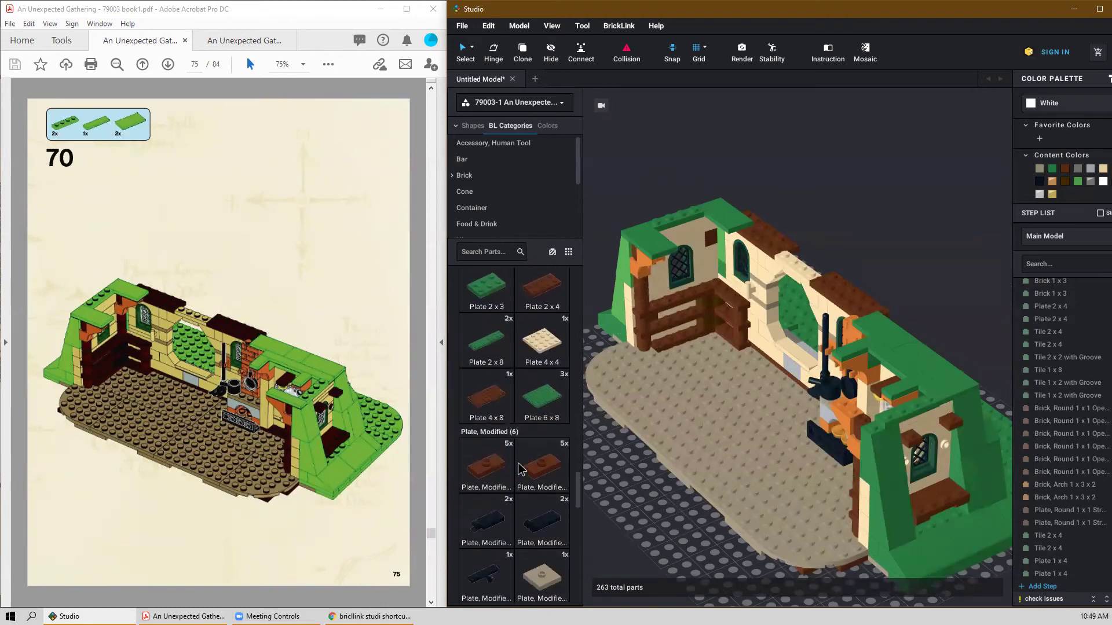
scroll(526, 466, "down", 15)
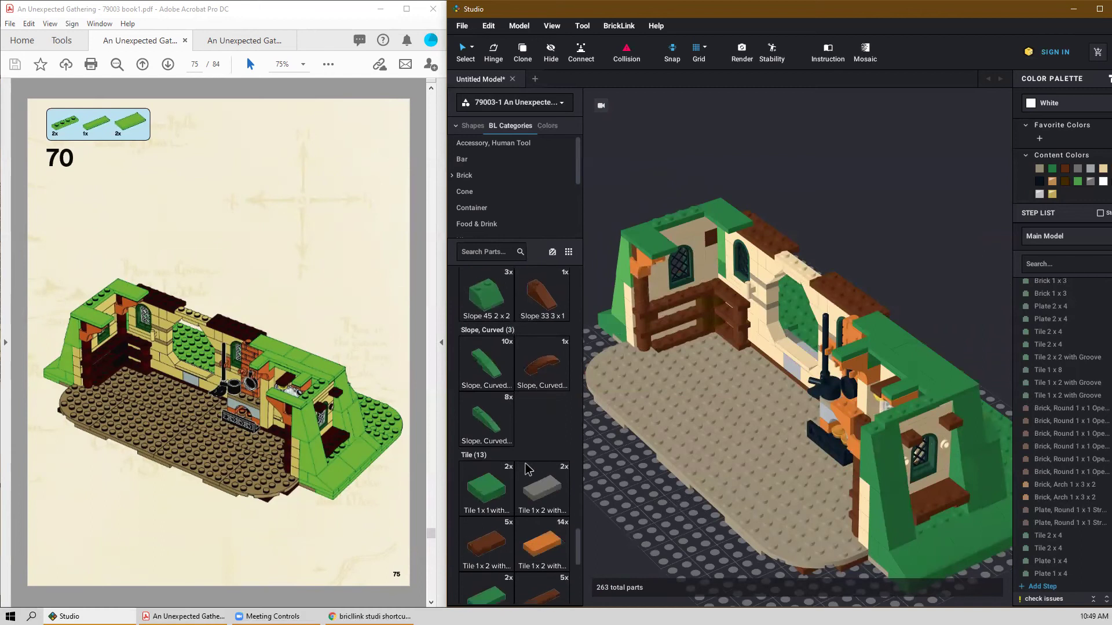
left_click(495, 386)
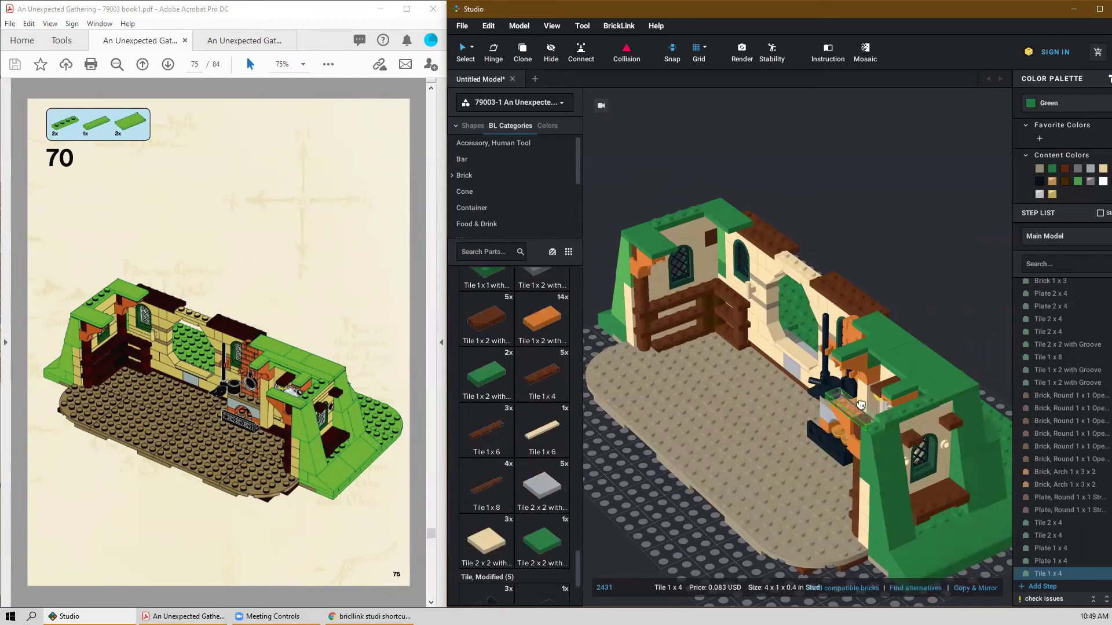
left_click(871, 411)
key("Escape")
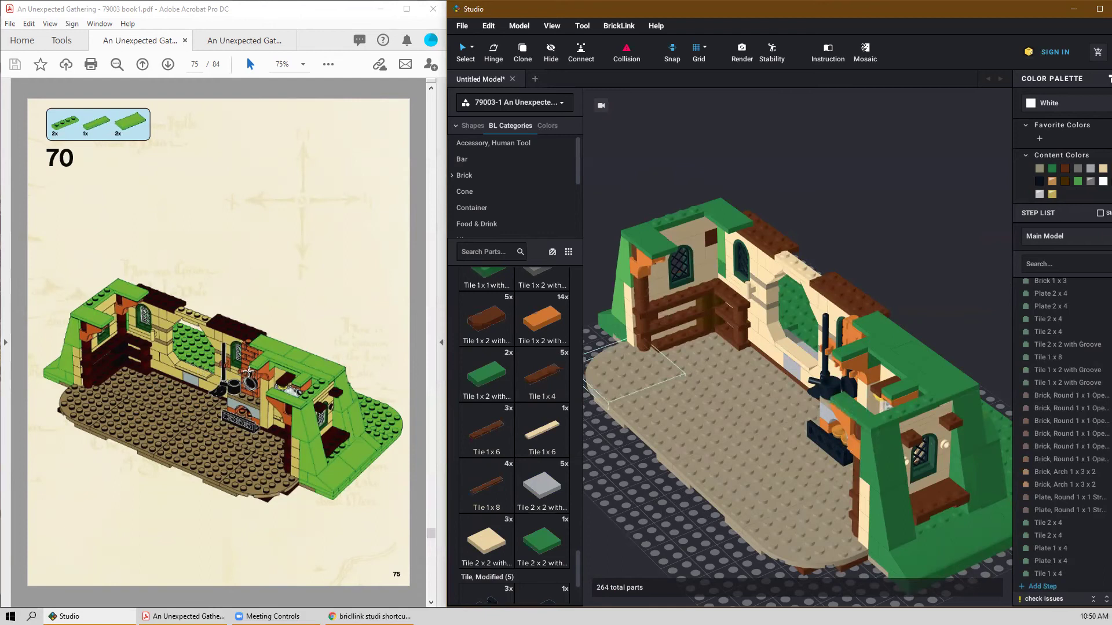
Advance the instructions to step 71 and continue the shelf-end roof along the back wall with green Tiles 1 x 2 and 1 x 1.
scroll(248, 372, "down", 1)
scroll(250, 371, "up", 1)
scroll(251, 371, "down", 1)
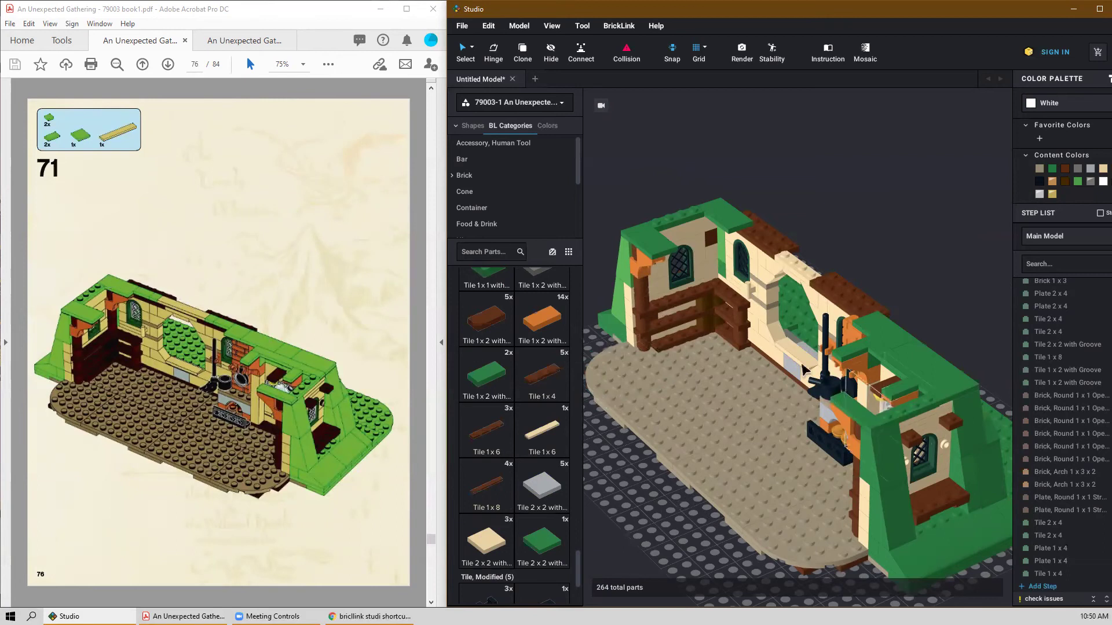
left_click_drag(497, 376, 755, 229)
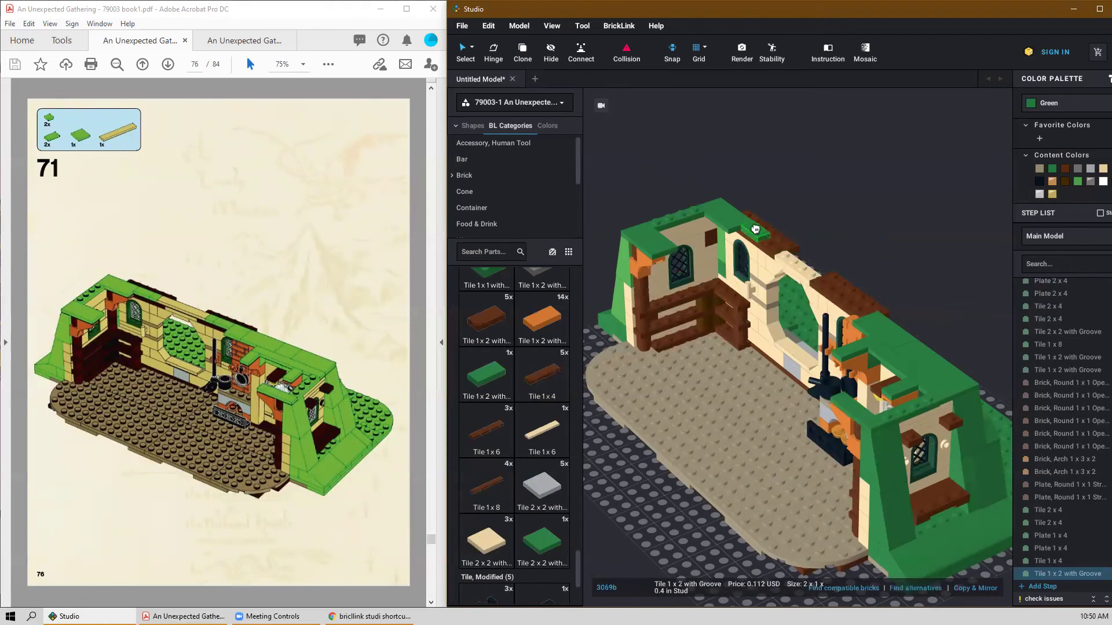
left_click(755, 229)
right_click_drag(797, 166, 660, 294)
scroll(529, 377, "up", 3)
left_click_drag(509, 314, 775, 244)
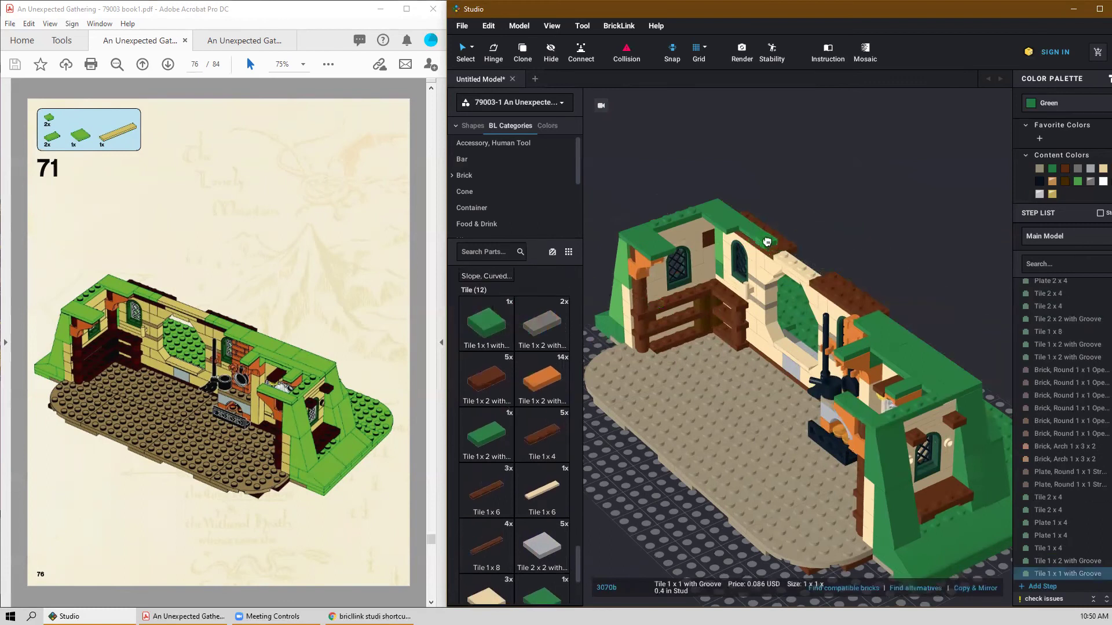
left_click(768, 242)
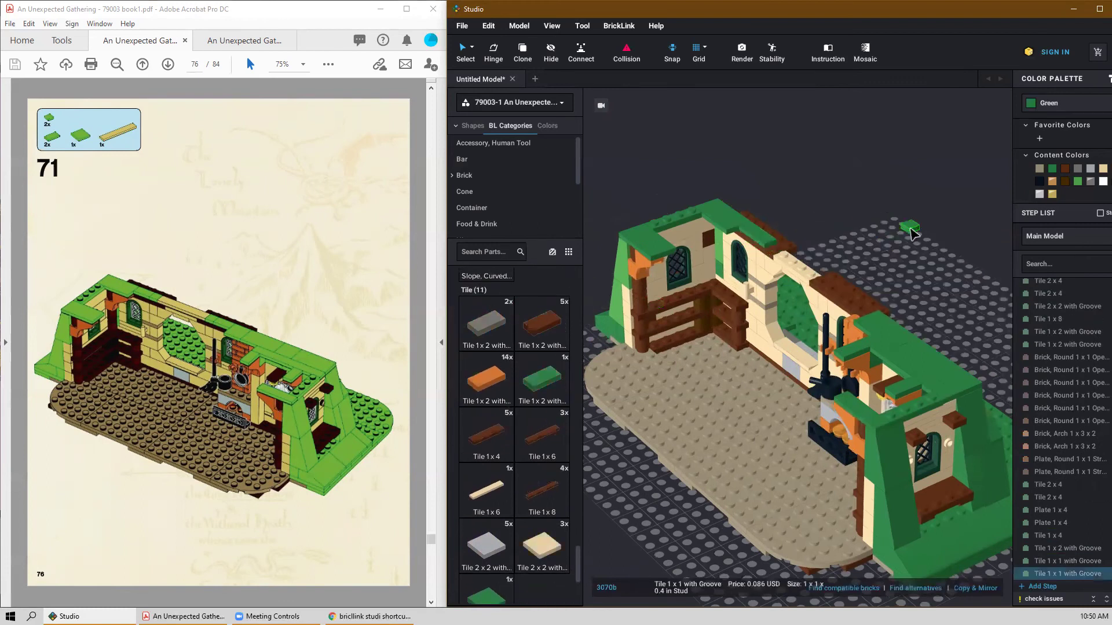
key("Escape")
Cap the back wall above the round opening with a tan Tile 1 x 6, followed by a green Tile 1 x 1 with Groove.
left_click_drag(588, 488, 805, 263)
left_click(805, 264)
key("Escape")
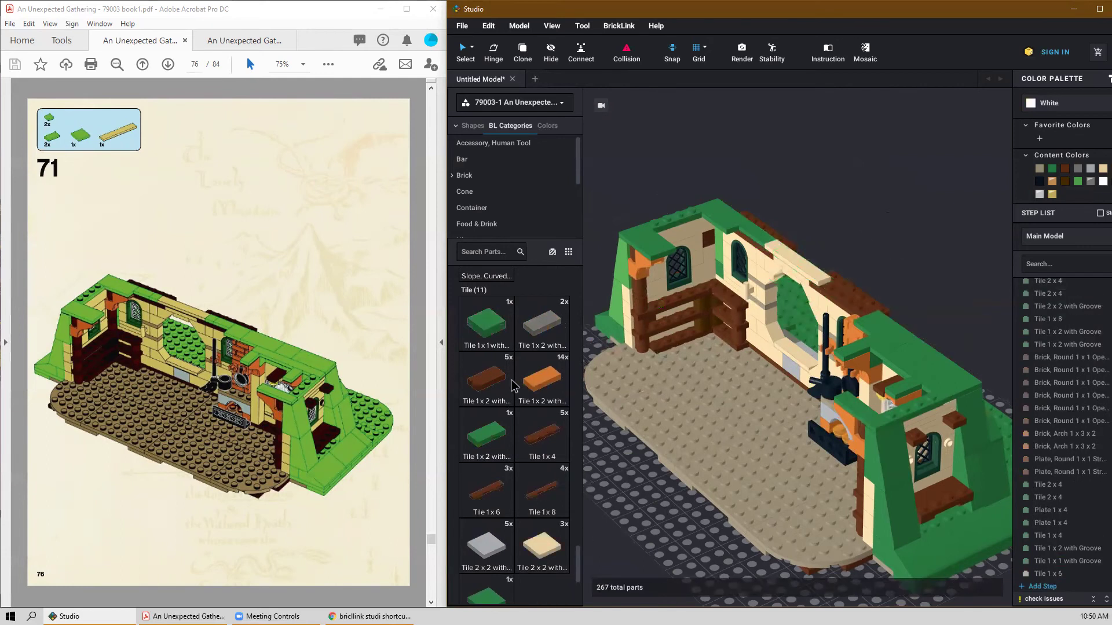
left_click(831, 284)
key("Escape")
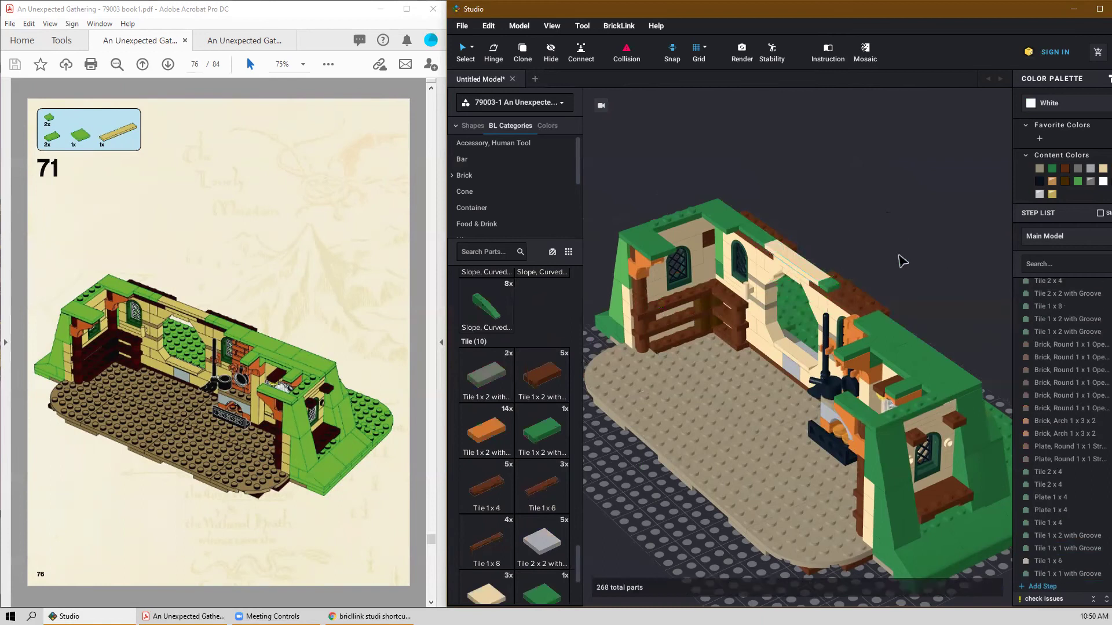
Fill the back wall's top up to the fireplace roof with a green Tile 1 x 2 and a green Tile 2 x 2 with Groove.
left_click_drag(537, 437, 849, 292)
left_click(848, 292)
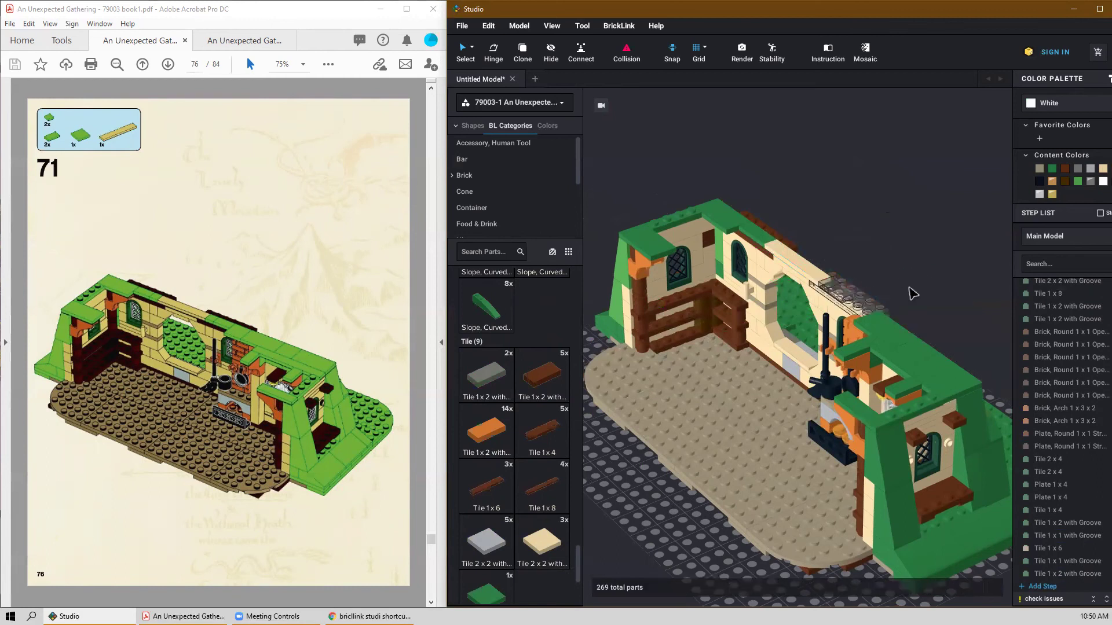
scroll(903, 290, "up", 2)
left_click(864, 287)
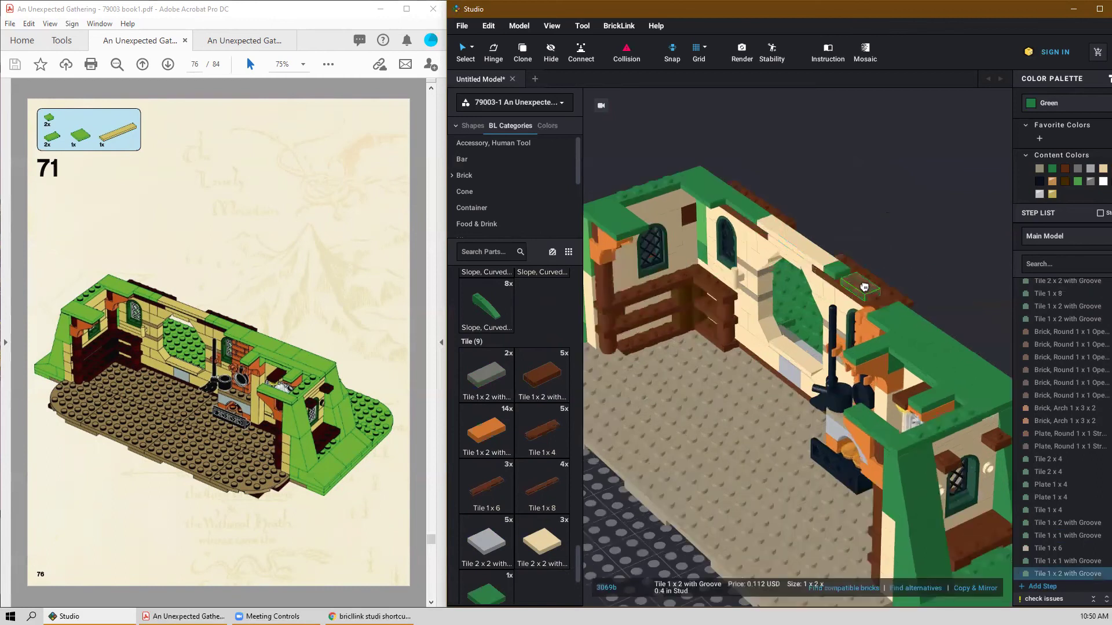
left_click(486, 591)
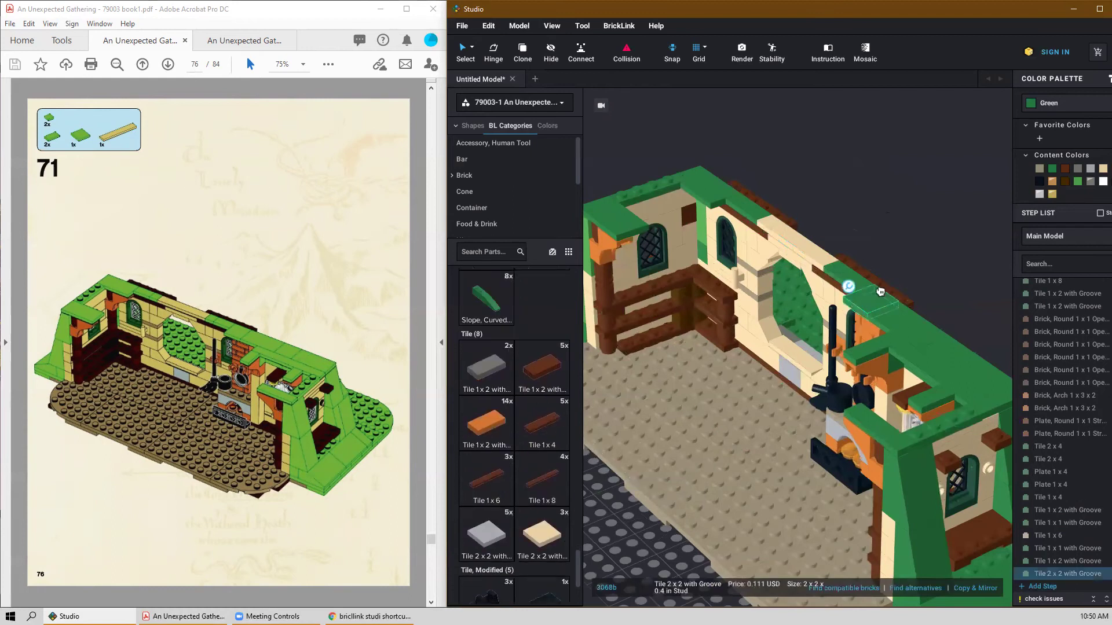
left_click(915, 258)
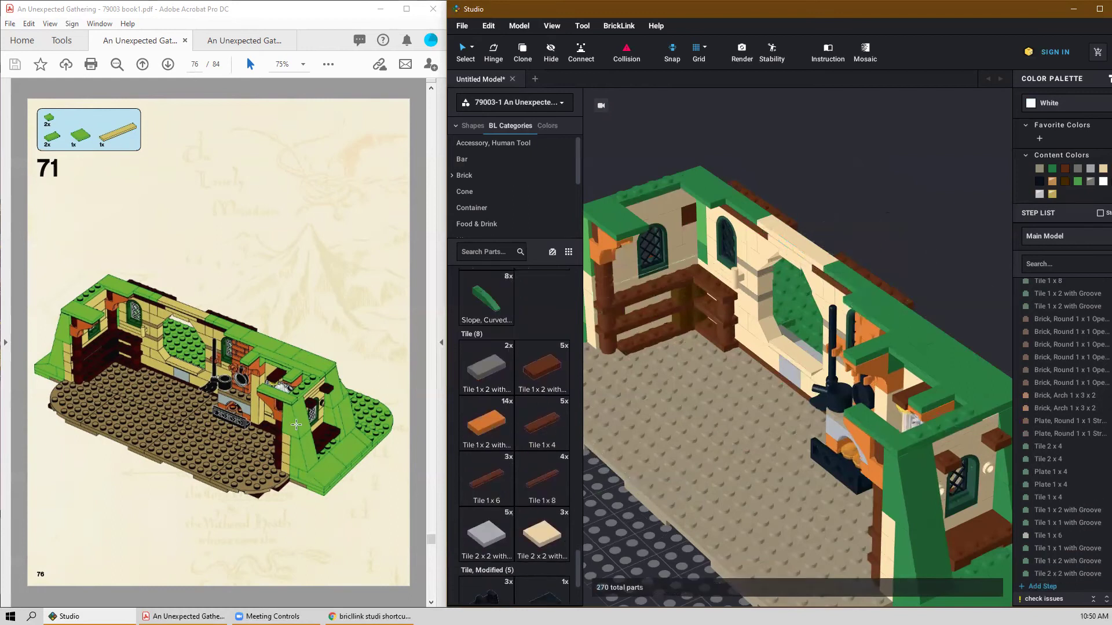
Preview the upcoming instruction pages and settle on page 77 with the round door sub-build.
scroll(689, 422, "down", 1)
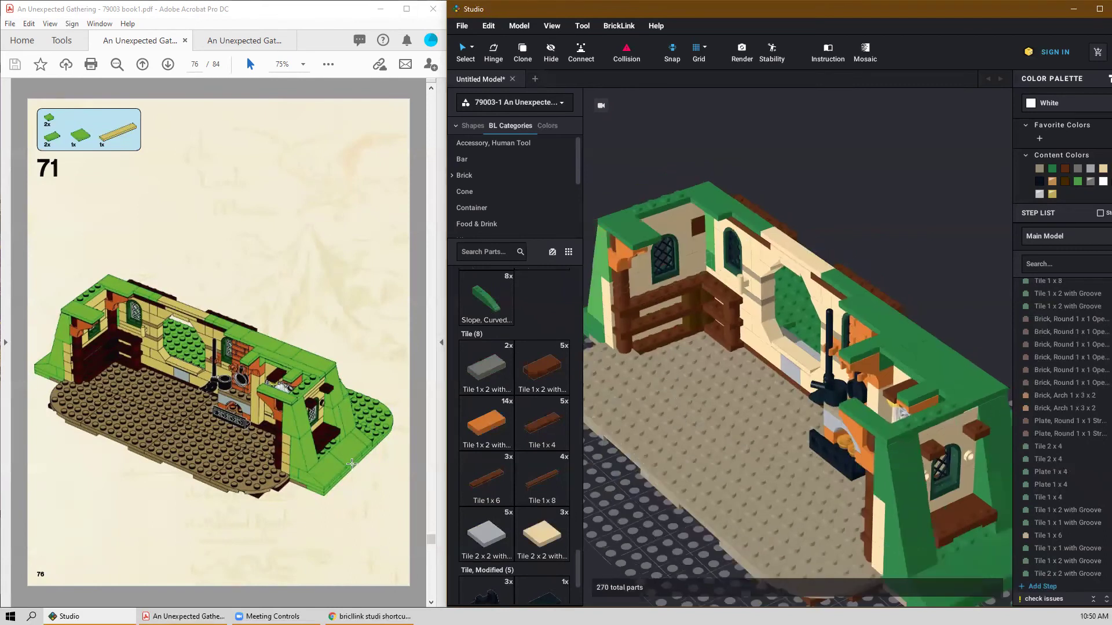
scroll(352, 464, "down", 1)
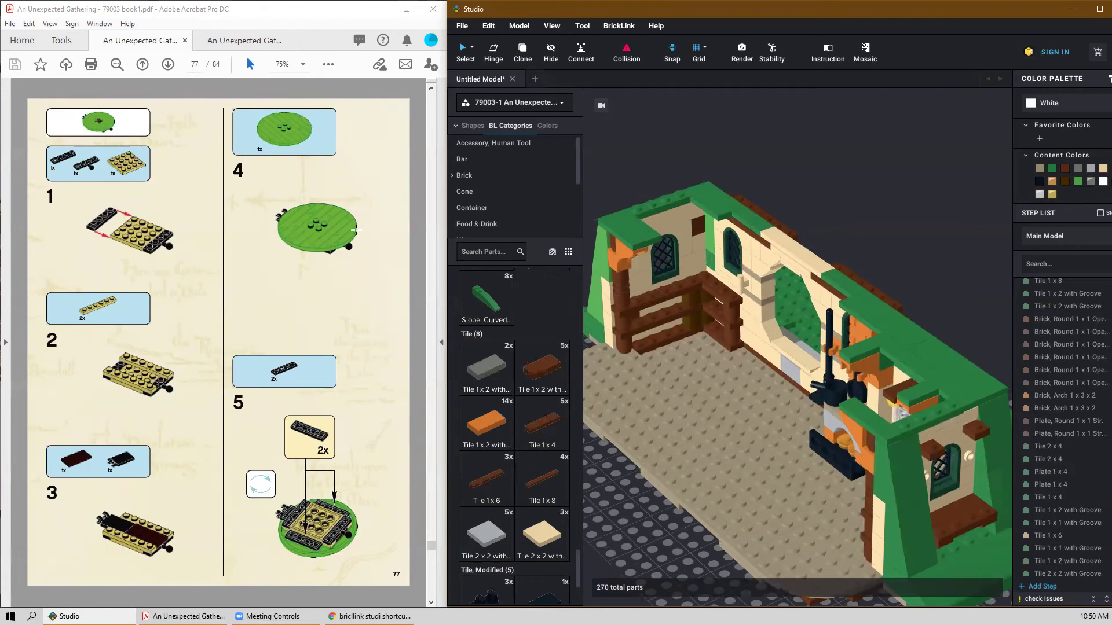
scroll(316, 247, "down", 2)
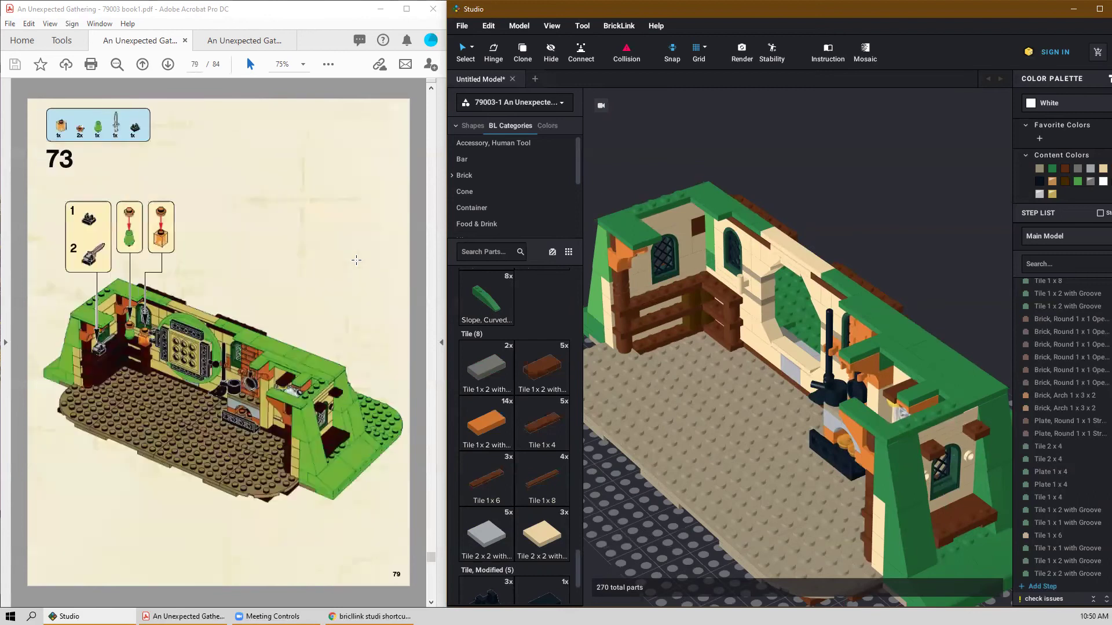
scroll(334, 272, "up", 2)
scroll(335, 271, "down", 1)
scroll(334, 271, "up", 1)
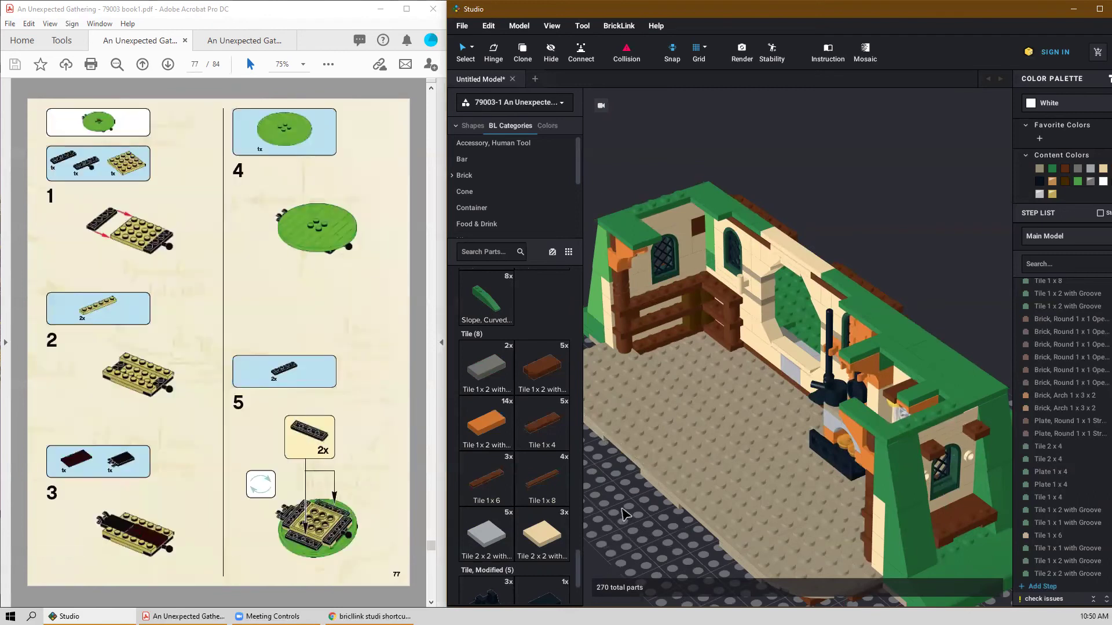
Start the door sub-build with a tan Plate 4 x 4 on the empty baseplate area in front of the house floor.
scroll(624, 514, "down", 4)
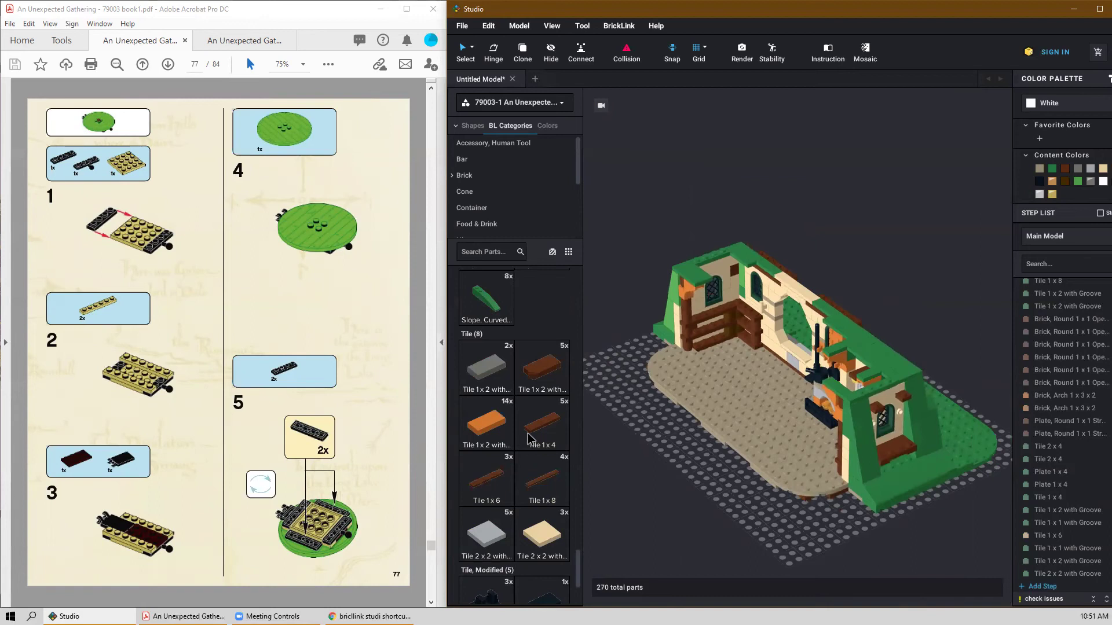
scroll(544, 453, "up", 5)
scroll(543, 452, "down", 8)
scroll(530, 445, "up", 7)
scroll(530, 449, "up", 10)
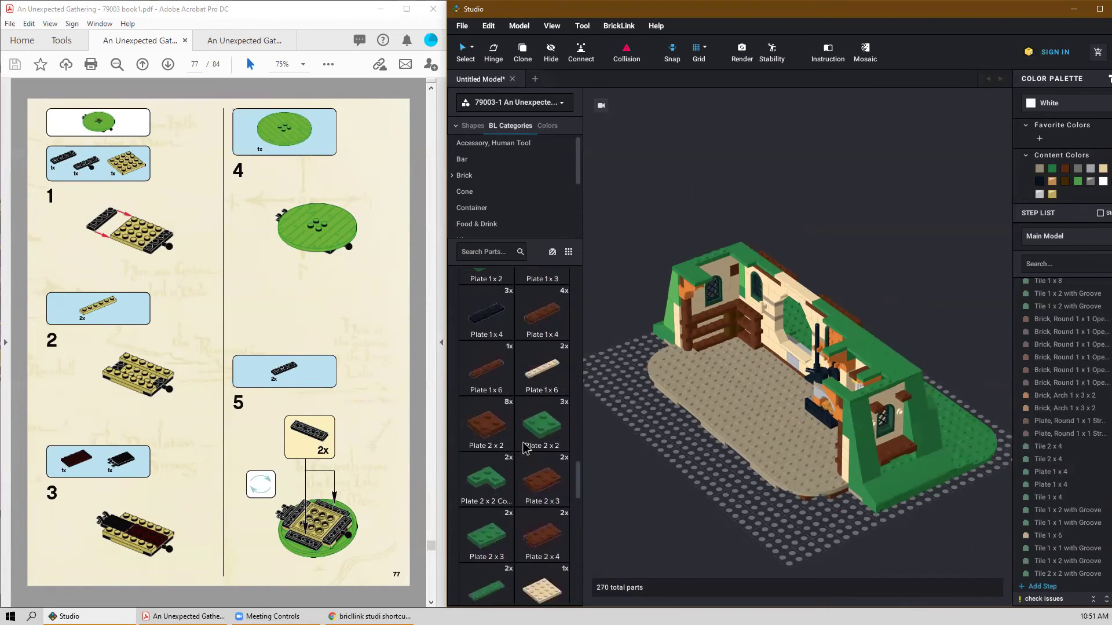
scroll(523, 442, "down", 2)
left_click_drag(542, 481, 642, 459)
left_click(642, 459)
key("Escape")
Attach a black Plate 1 x 4 along the back end of the tan Plate 4 x 4.
scroll(550, 459, "up", 3)
scroll(548, 458, "up", 2)
left_click_drag(495, 443, 624, 438)
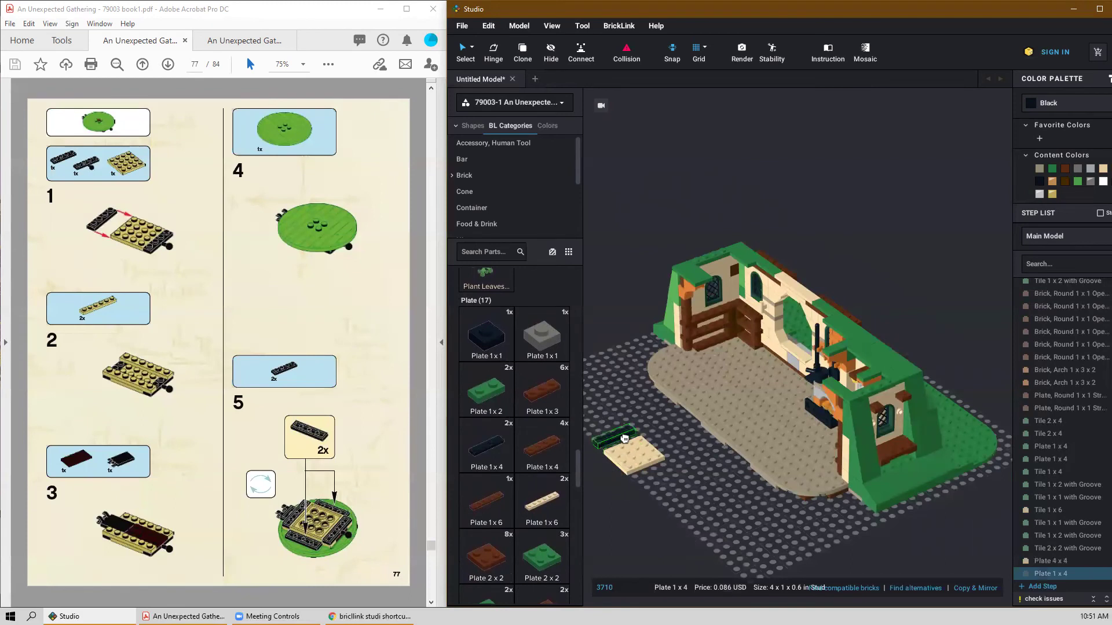
left_click(624, 438)
key("Escape")
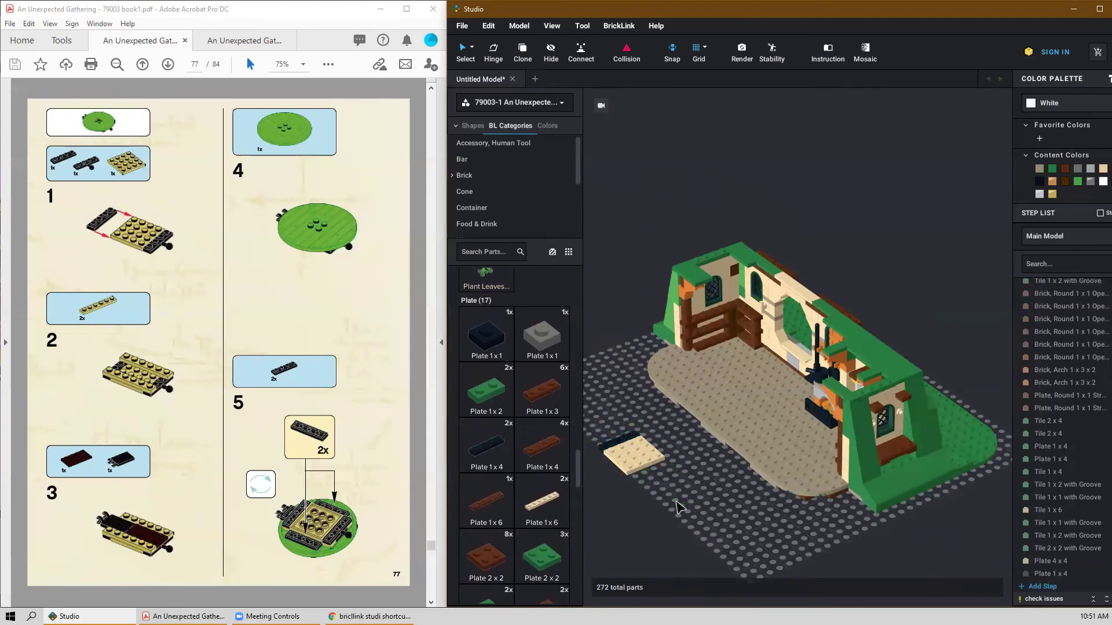
Add a black Plate, Modified 1 x 4 with Towball along the front end of the tan Plate 4 x 4, ball facing outward.
scroll(524, 457, "up", 2)
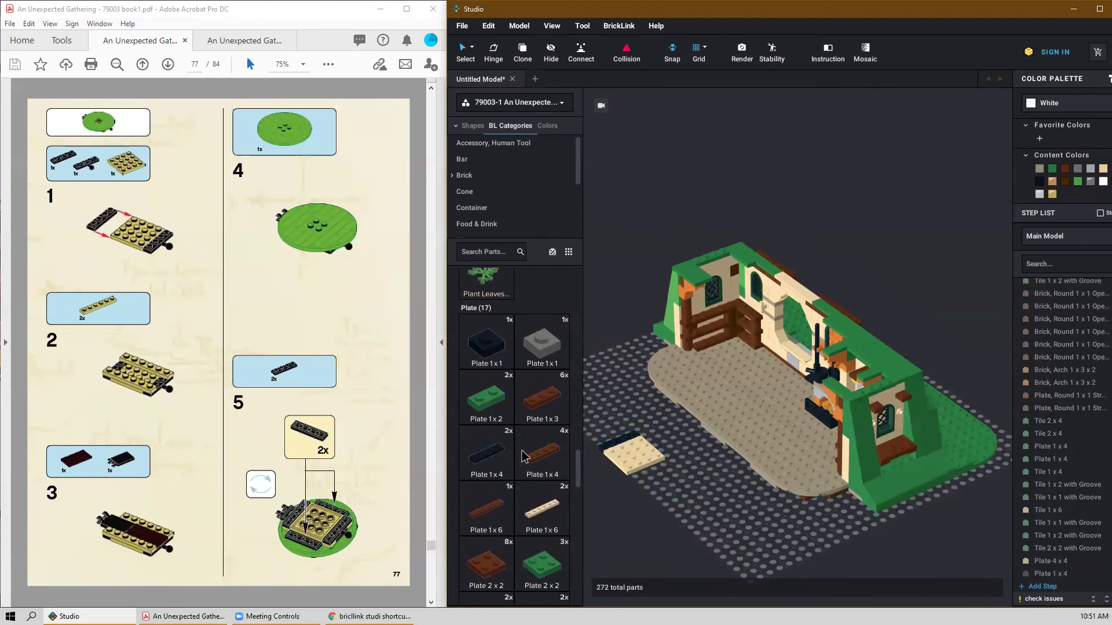
scroll(524, 458, "down", 15)
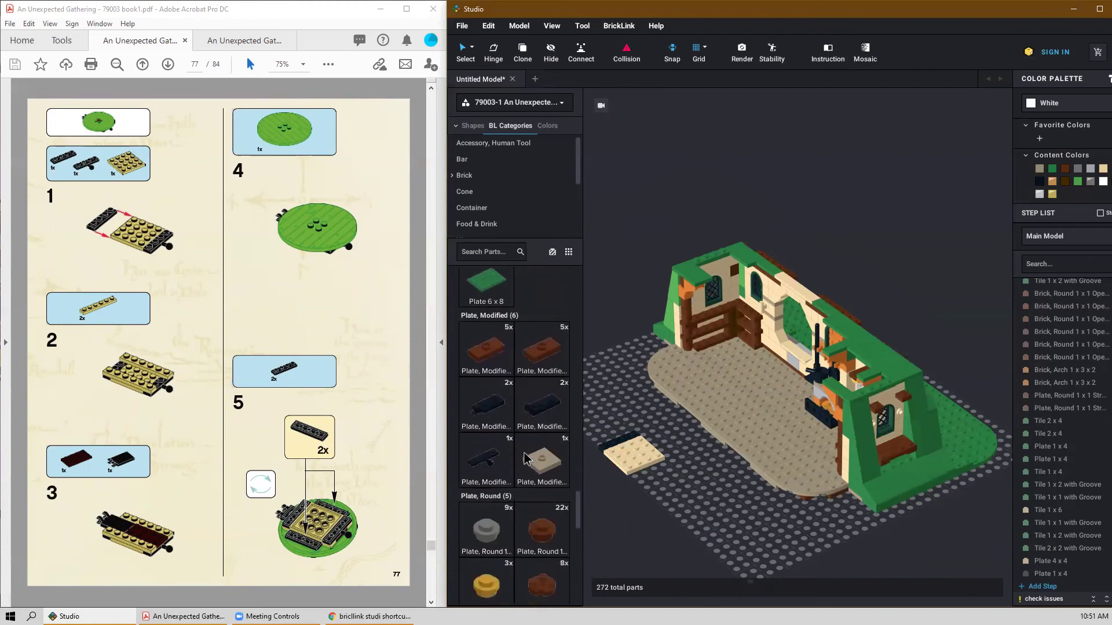
left_click(502, 447)
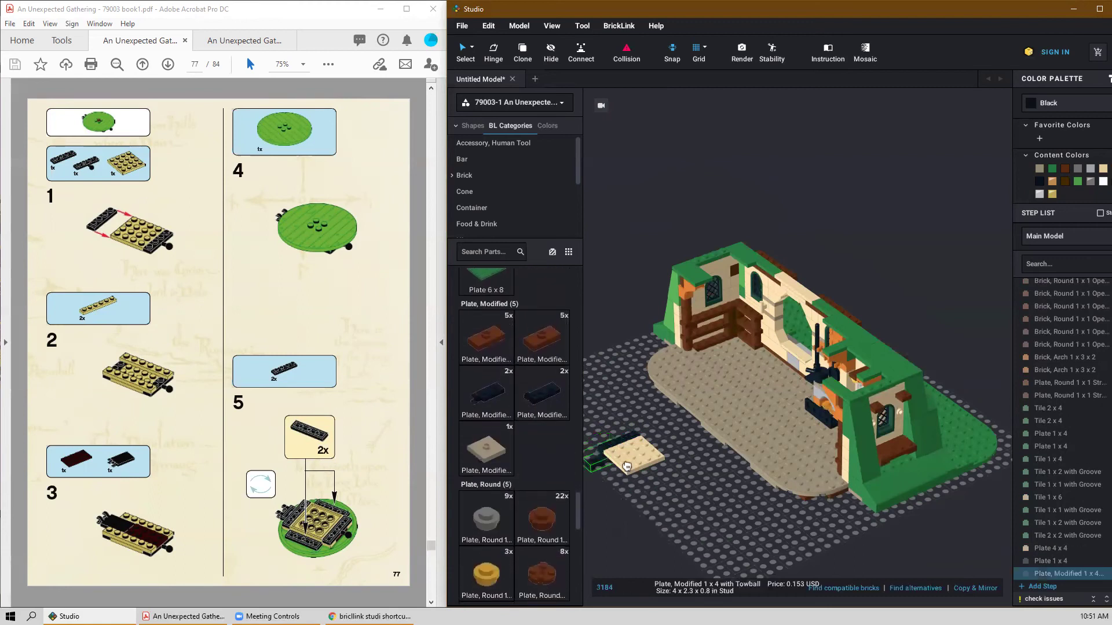
left_click(657, 471)
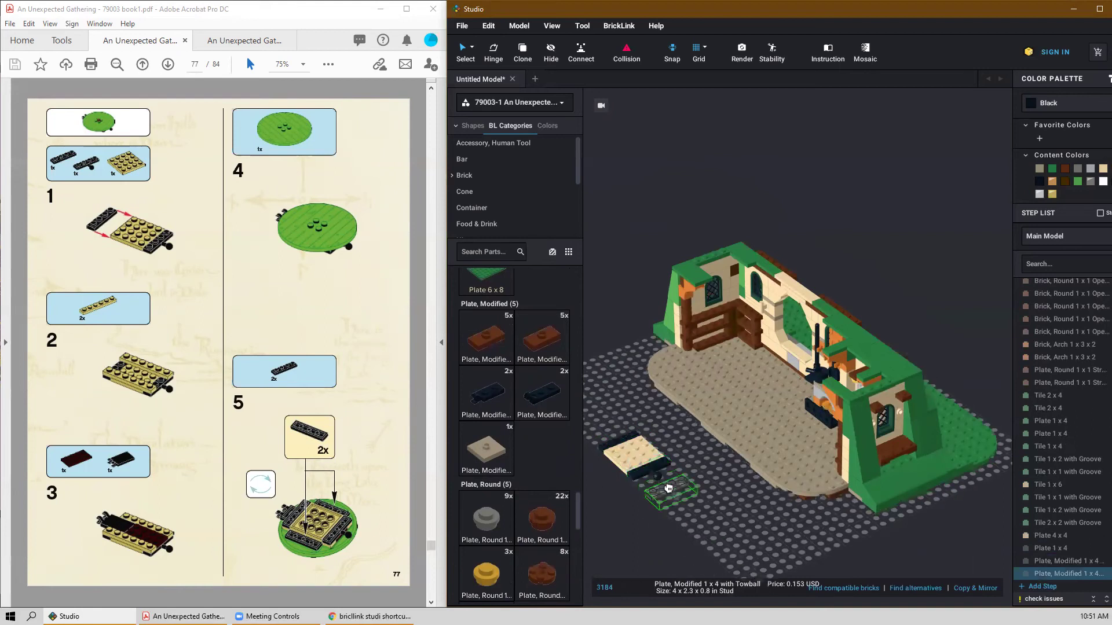
key("Escape")
Lay two tan Plates 1 x 6 lengthwise along both long edges of the door base, bridging the black end plates.
scroll(669, 498, "up", 5)
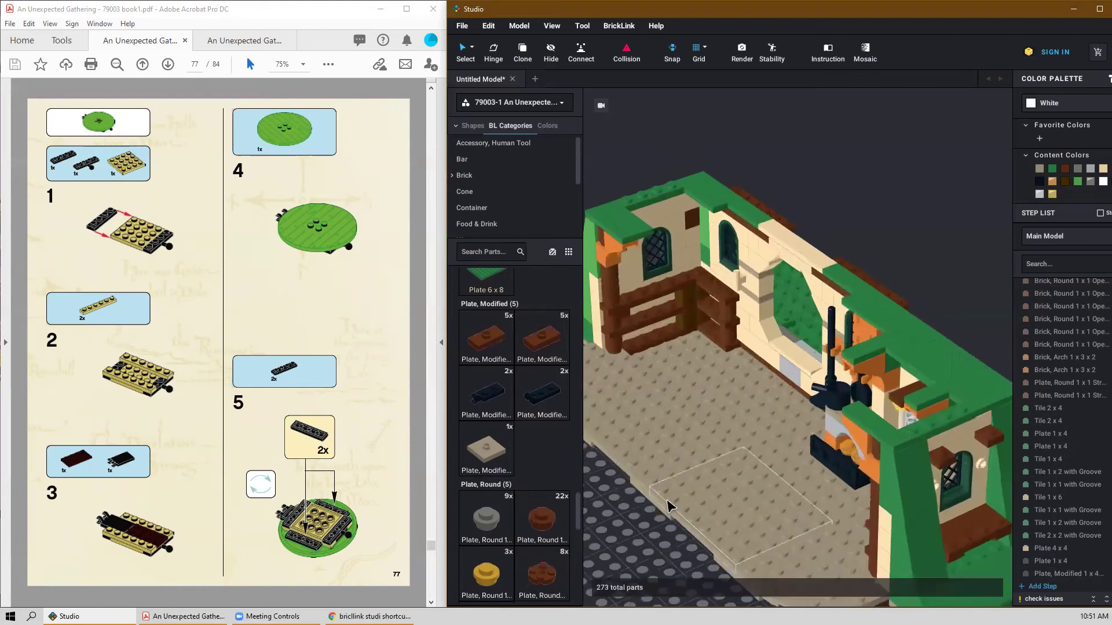
scroll(669, 507, "down", 5)
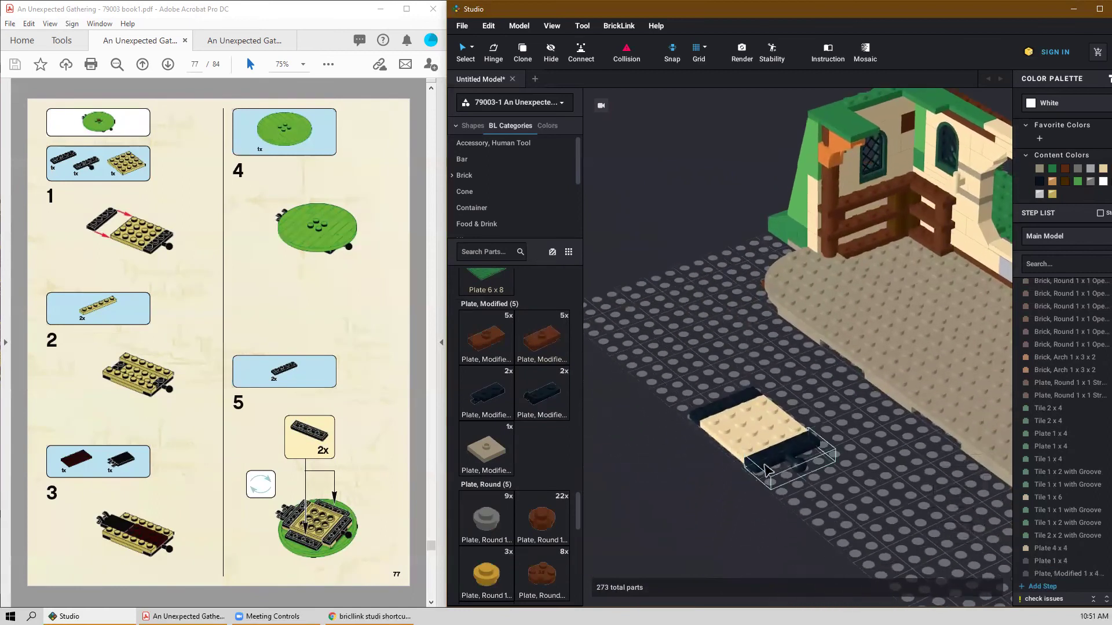
scroll(759, 468, "up", 2)
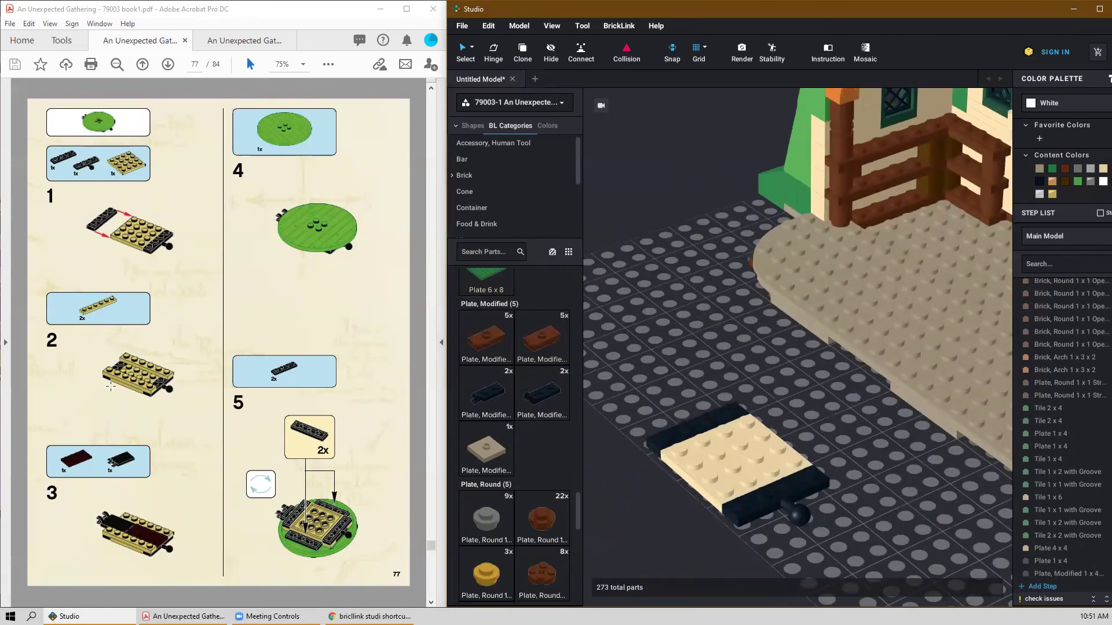
scroll(530, 452, "up", 9)
scroll(526, 451, "down", 3)
left_click_drag(542, 473, 837, 438)
key("Right")
left_click(775, 433)
left_click(704, 467)
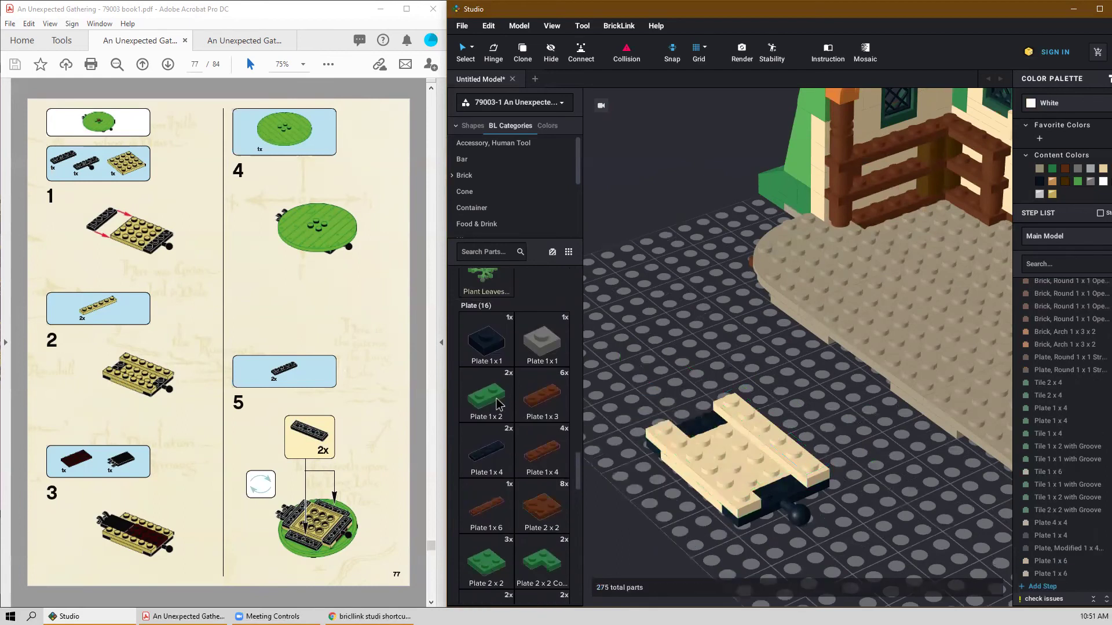
Place a black Tile, Modified 2 x 3 with 2 Clips between the tan strips at the end opposite the towball.
scroll(524, 454, "down", 15)
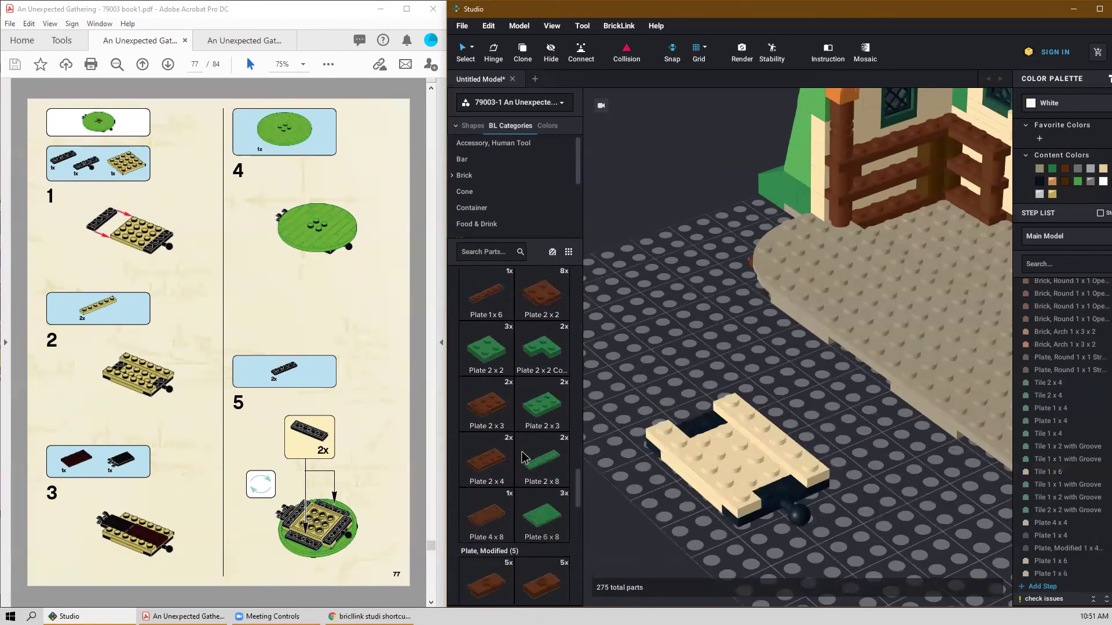
scroll(526, 459, "down", 3)
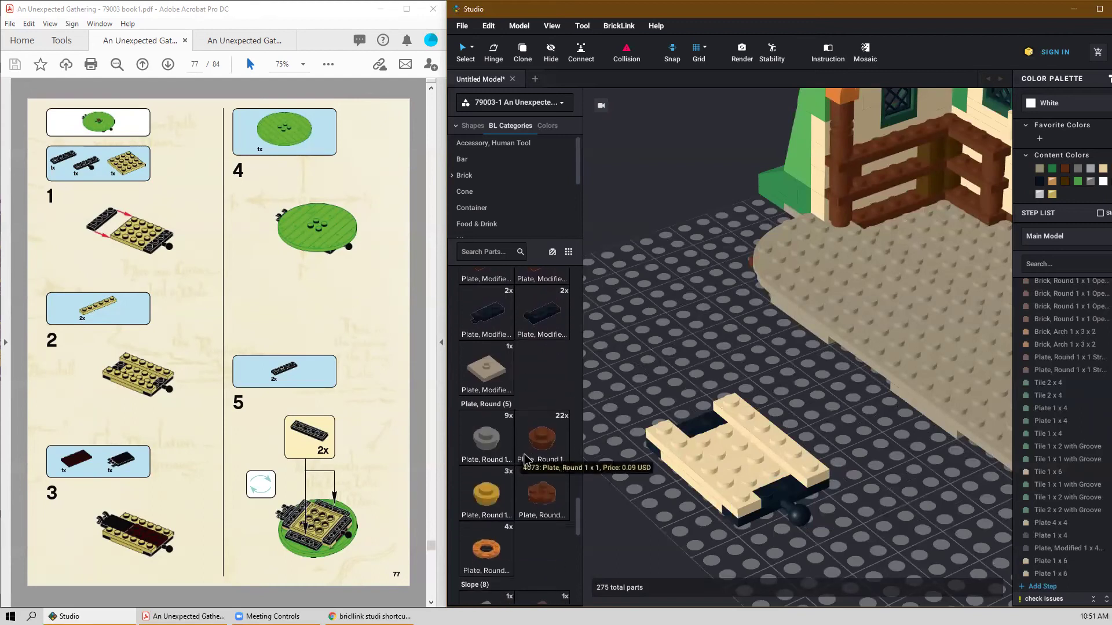
scroll(524, 406, "down", 15)
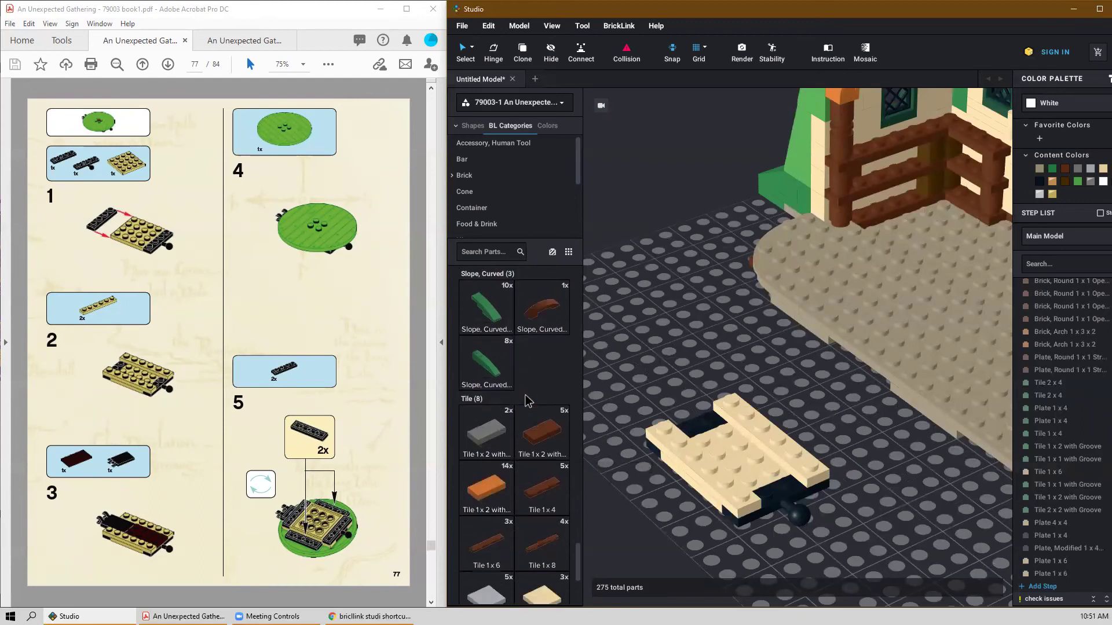
scroll(528, 399, "down", 1)
left_click_drag(553, 462, 714, 425)
left_click(714, 424)
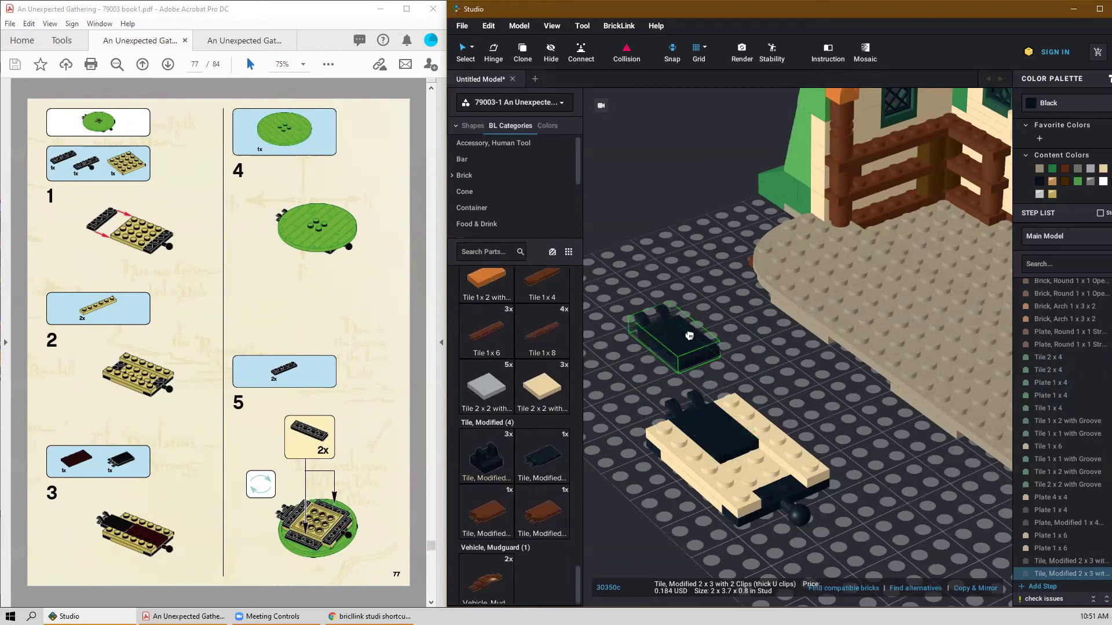
key("Escape")
Shift the black clip tile slightly outward and fill the remaining channel up to the towball end with a reddish brown Plate 2 x 4.
scroll(542, 337, "up", 10)
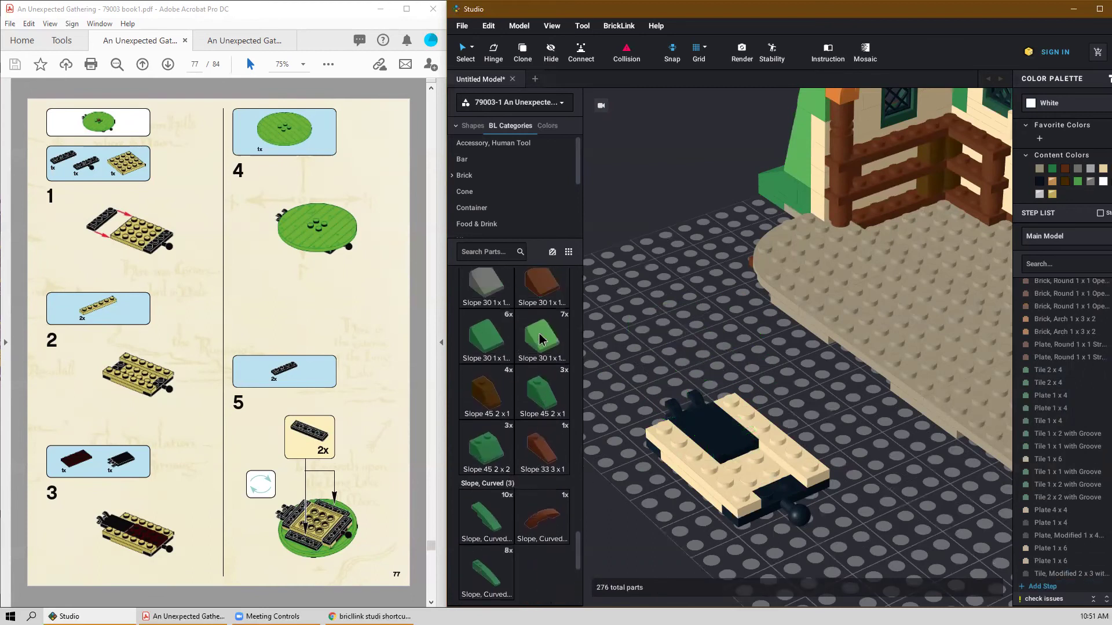
scroll(534, 352, "up", 6)
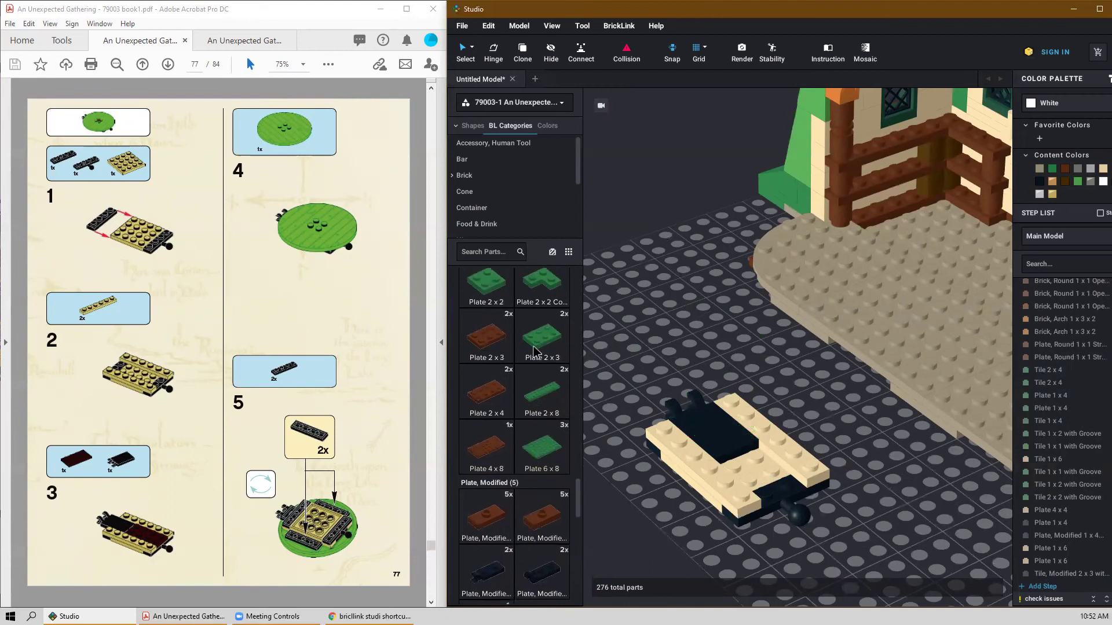
left_click(487, 406)
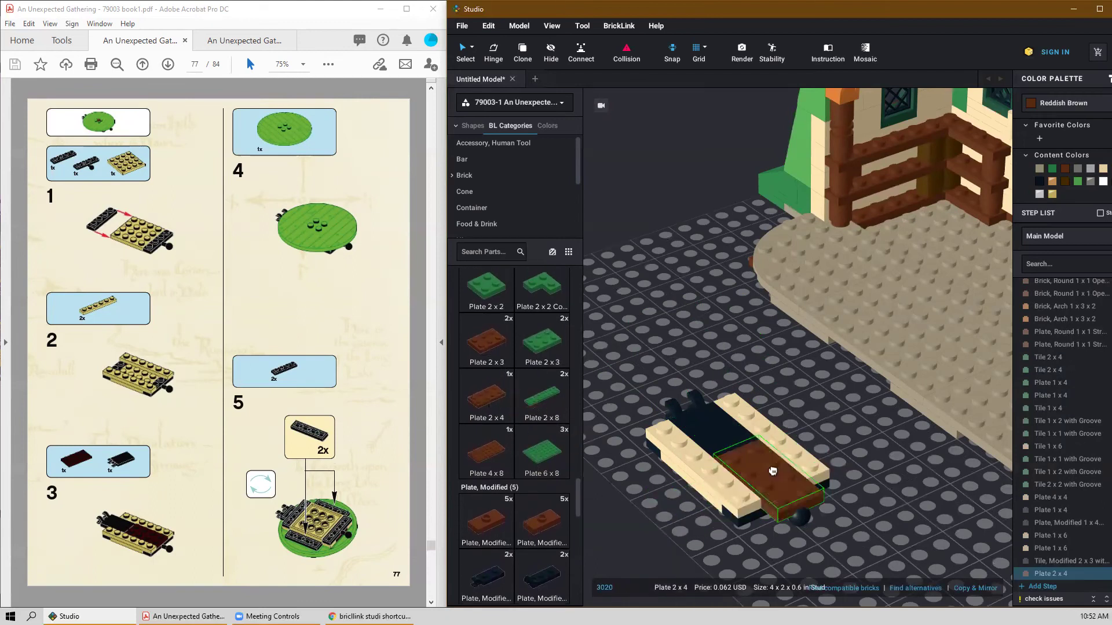
left_click(702, 359)
left_click(702, 359)
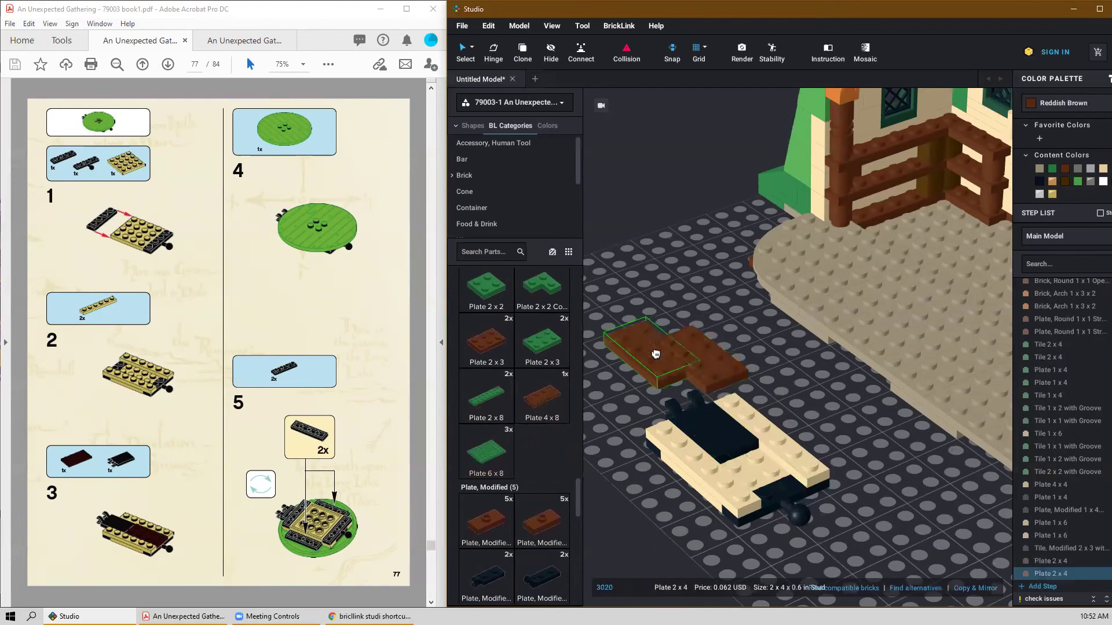
key("Escape")
left_click_drag(700, 418, 688, 411)
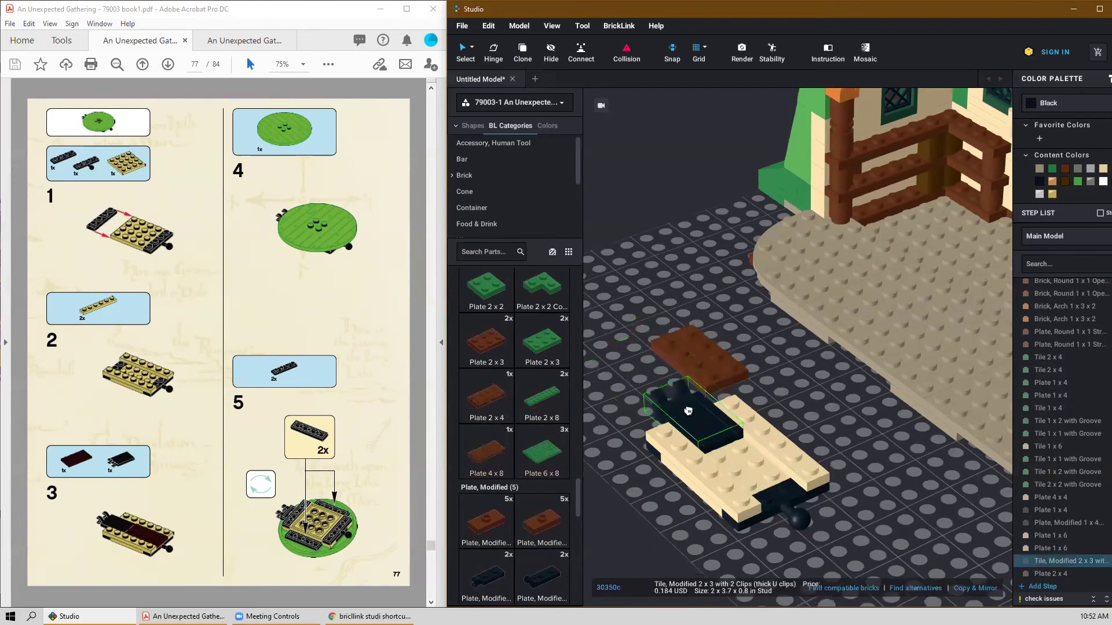
left_click_drag(705, 367, 768, 475)
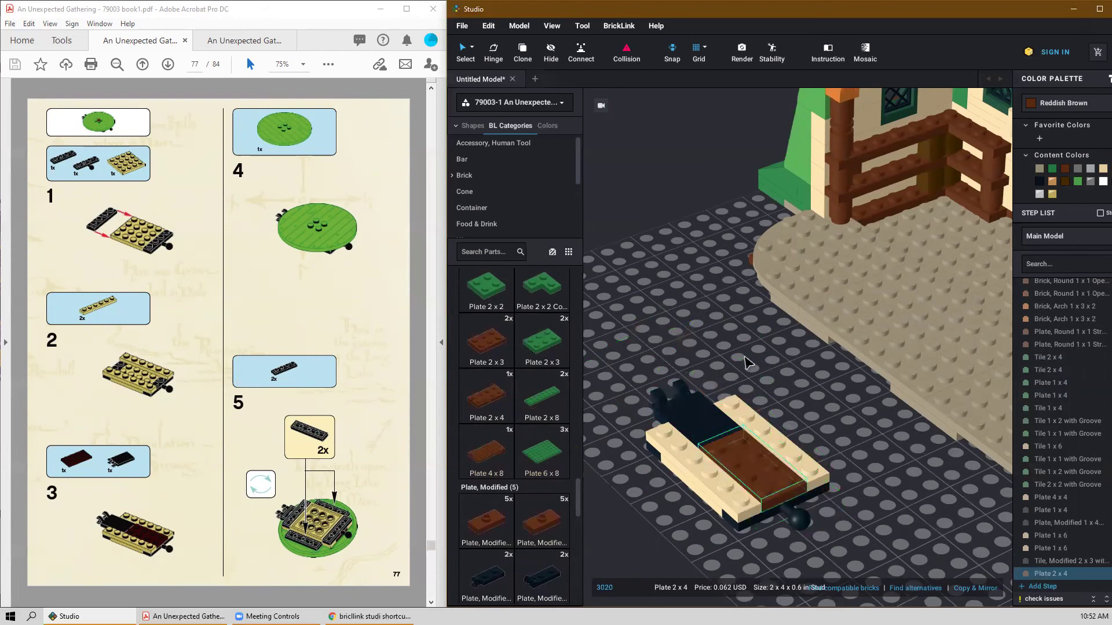
key("Escape")
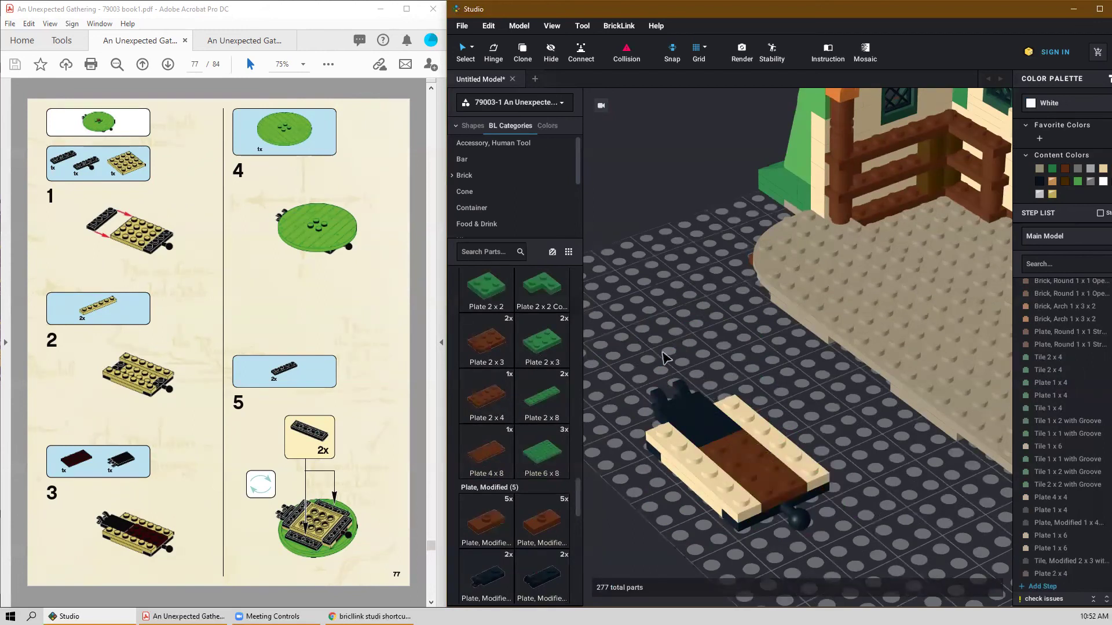
Switch the parts palette to Master and search it for "round plate".
scroll(662, 352, "down", 1)
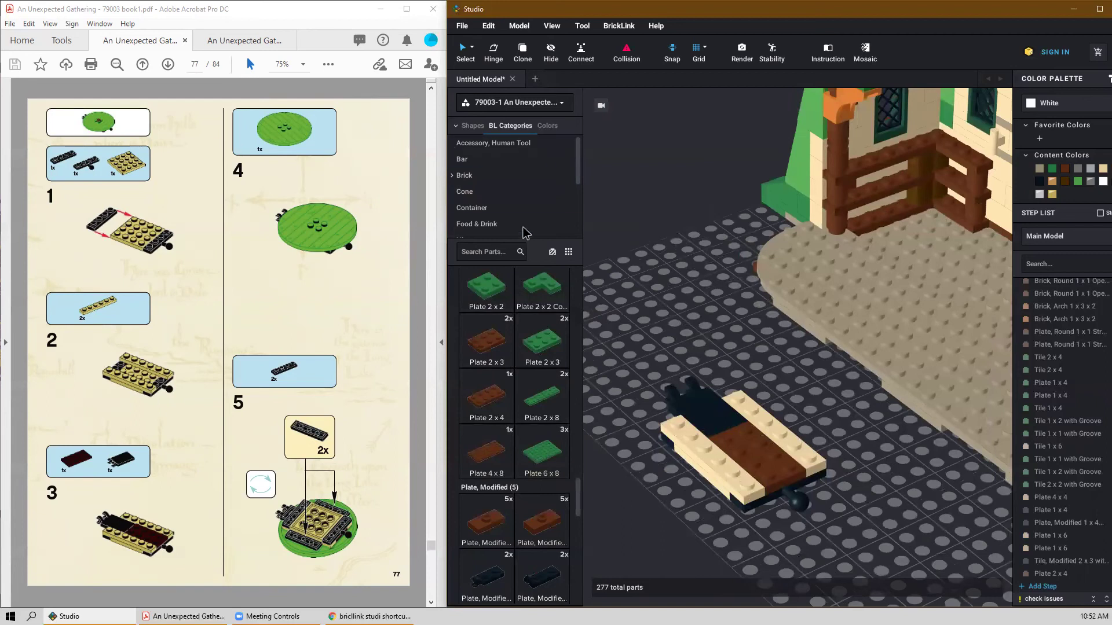
left_click(513, 102)
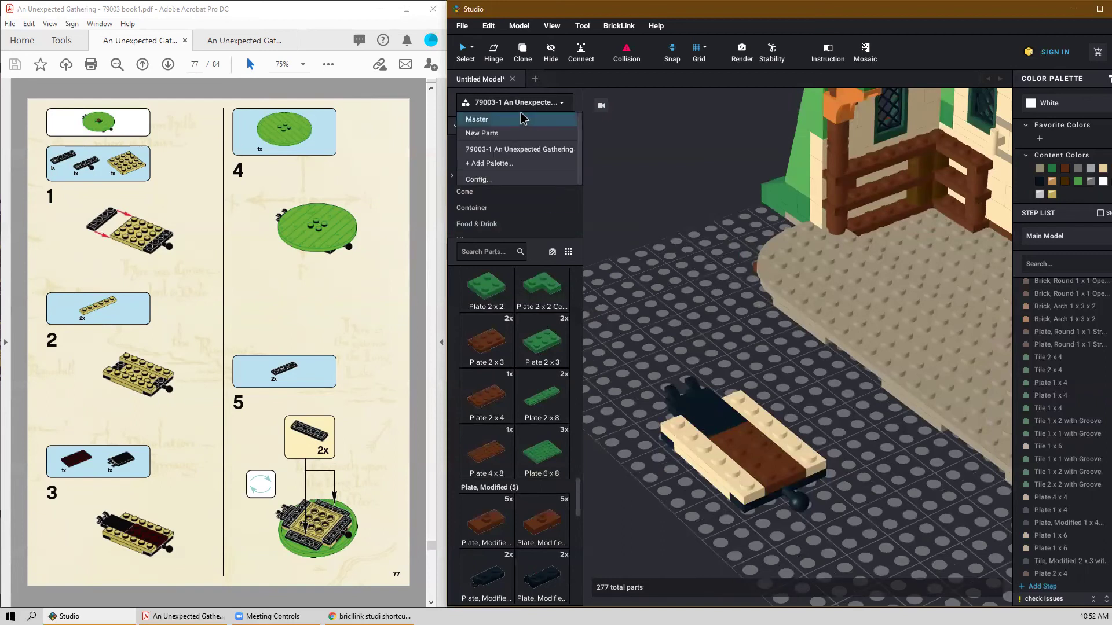
left_click(527, 120)
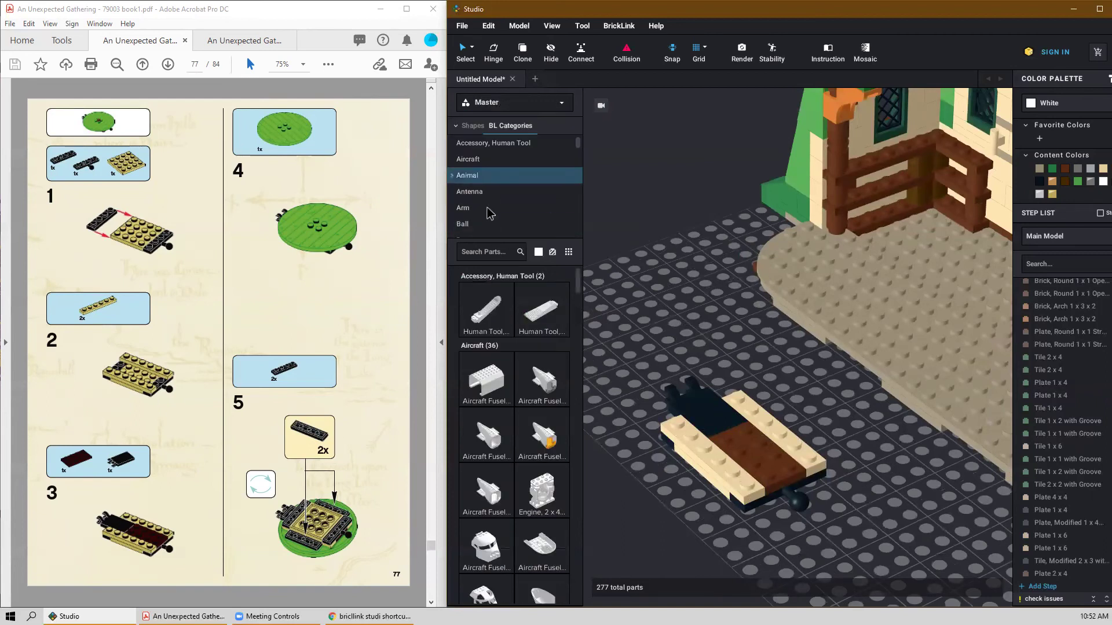
left_click(495, 257)
type("round p")
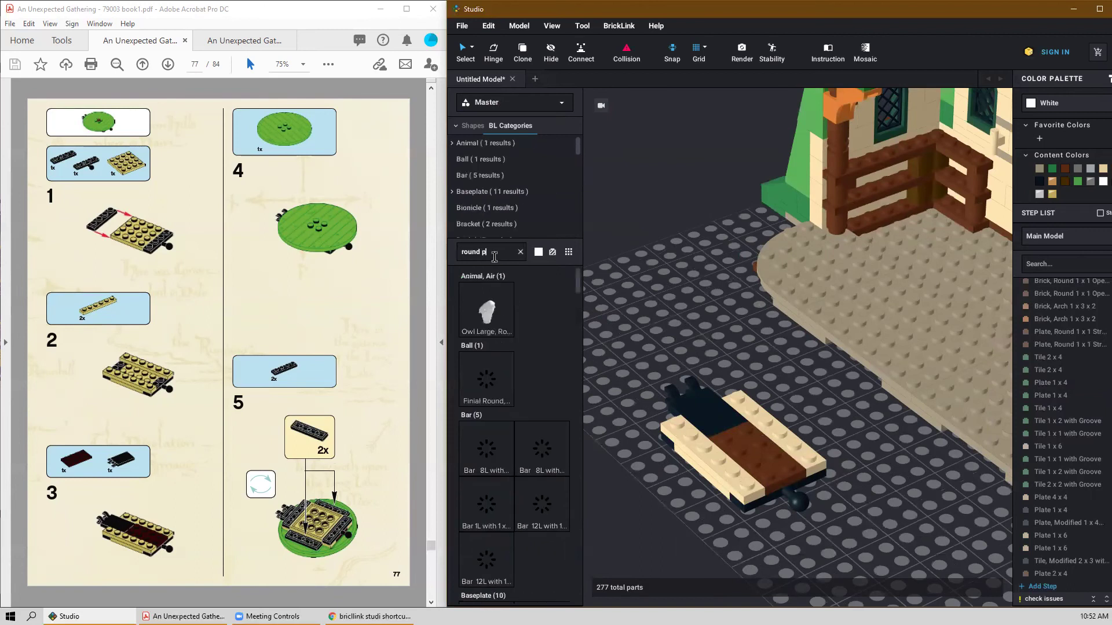
type("late")
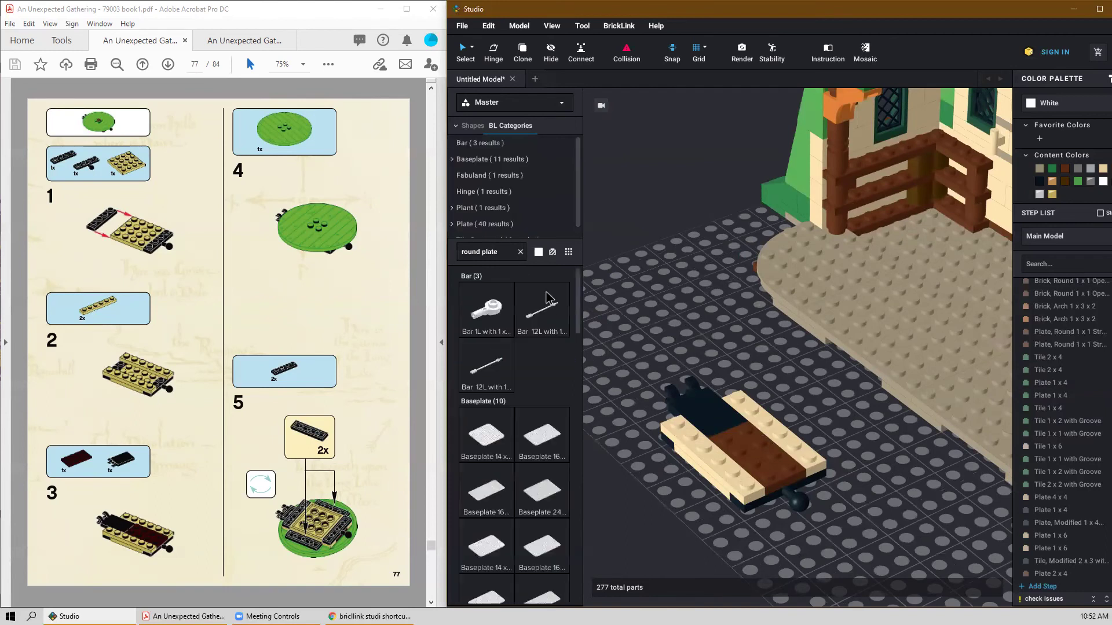
Try a white Plate, Round 6 x 6 with Hole from the search results as the round face on top of the door base.
scroll(546, 398, "down", 10)
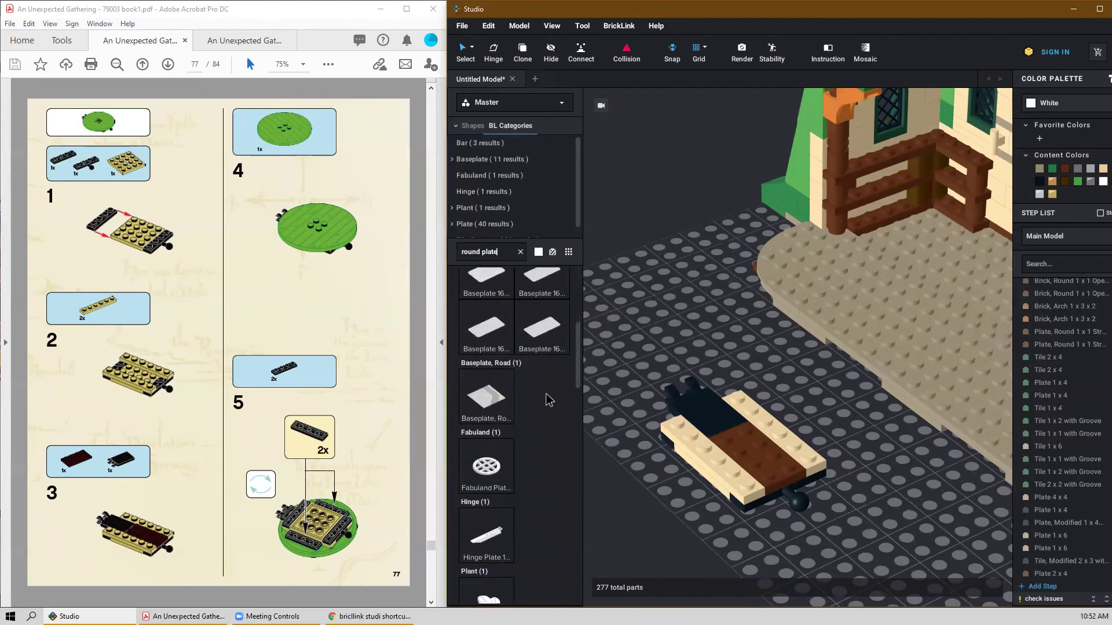
scroll(550, 402, "down", 15)
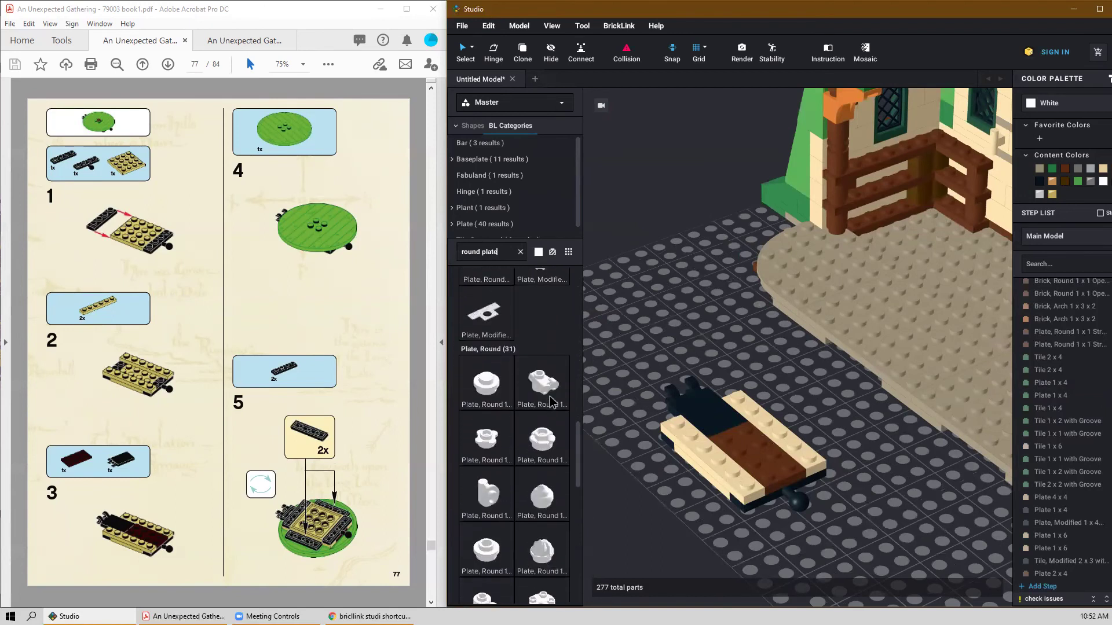
scroll(551, 404, "down", 10)
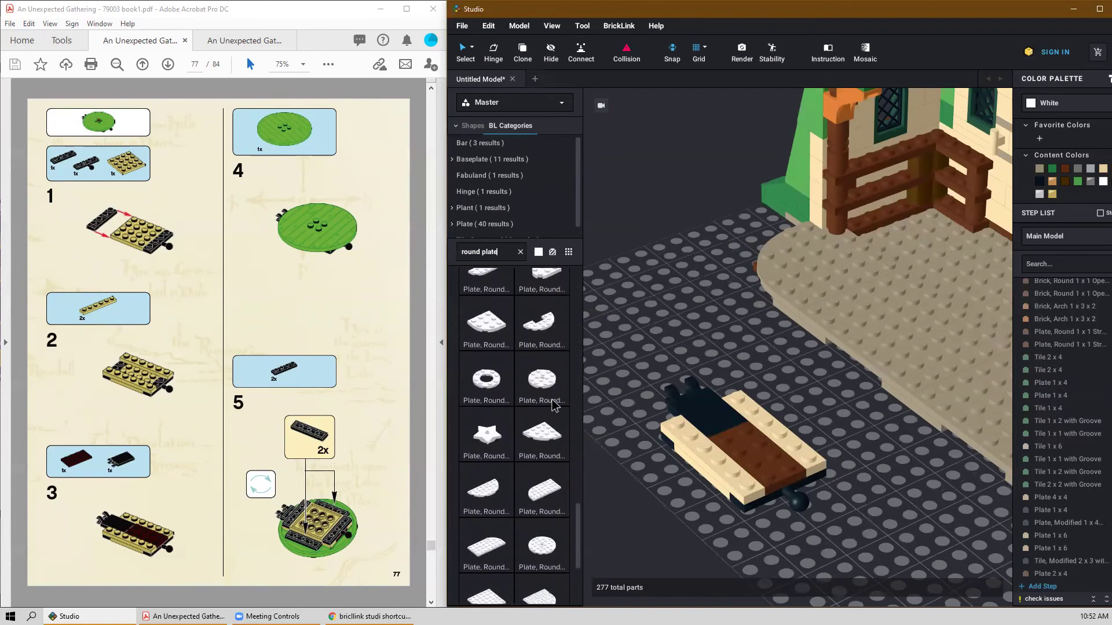
scroll(553, 405, "down", 5)
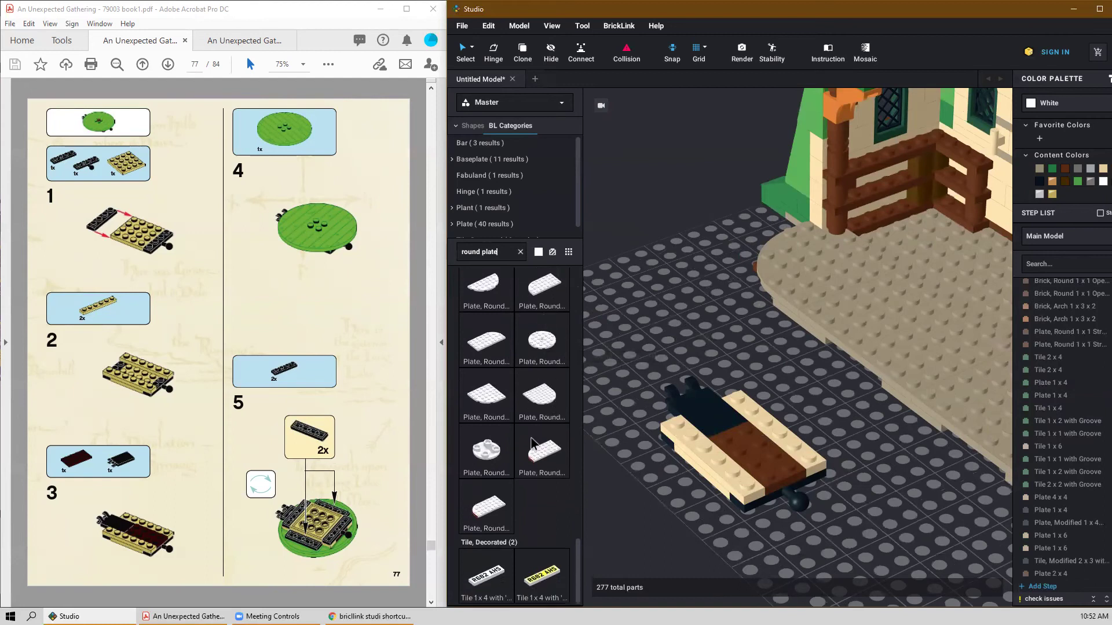
scroll(533, 443, "up", 5)
scroll(539, 426, "down", 5)
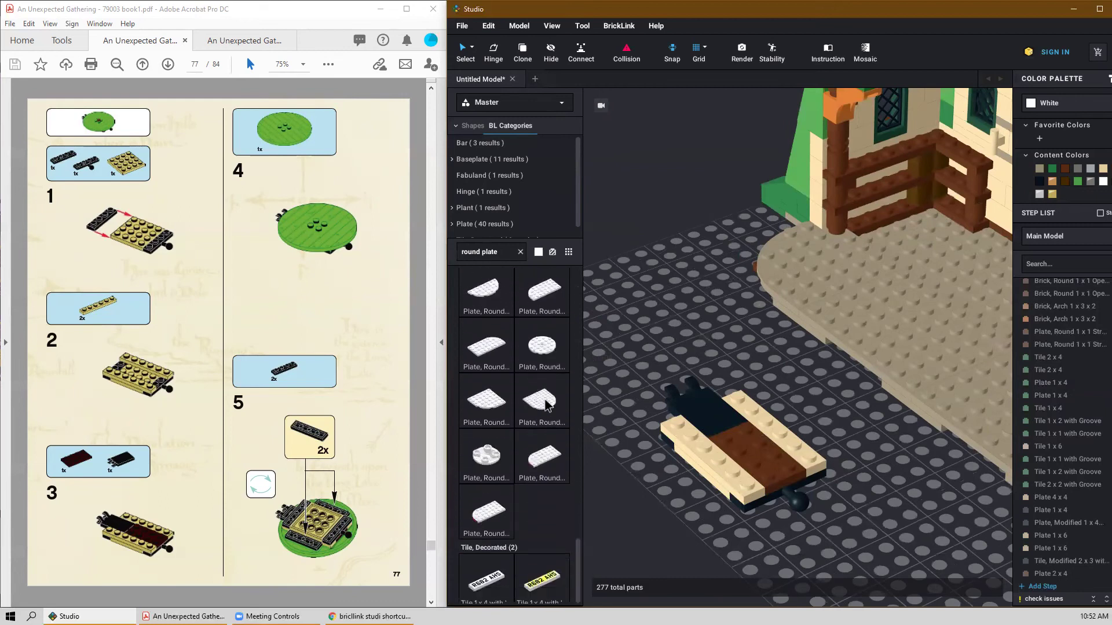
left_click_drag(544, 346, 751, 434)
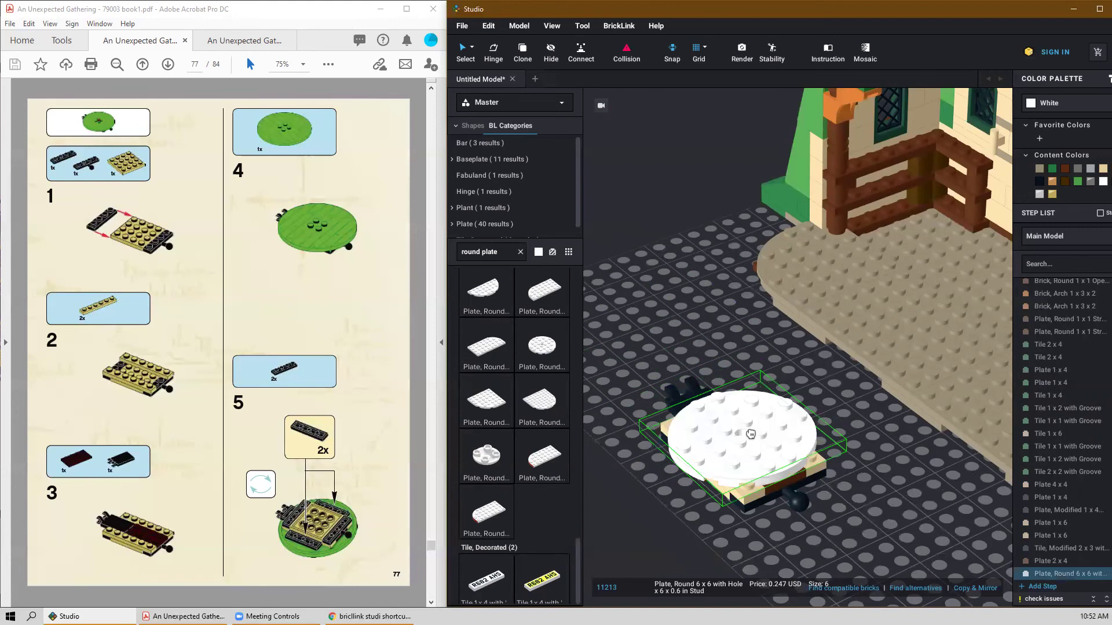
key("ctrl+z")
key("ctrl+z")
left_click_drag(495, 286, 654, 315)
key("Delete")
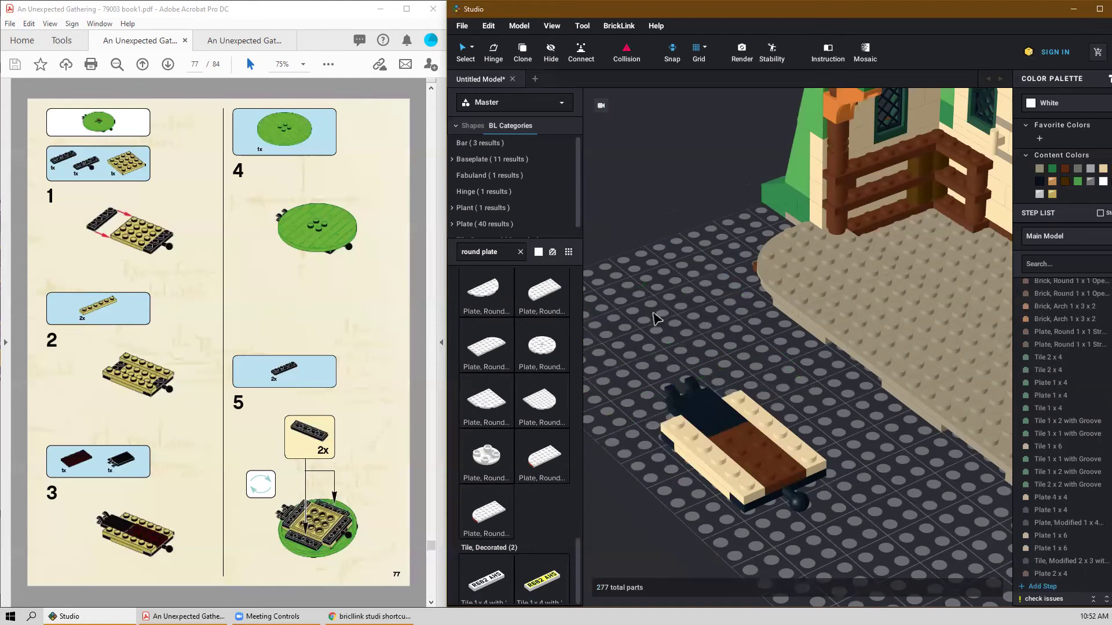
Search the Master palette for "round tile" and look through the plain and decorated round tiles for a large door disc.
scroll(534, 299, "up", 2)
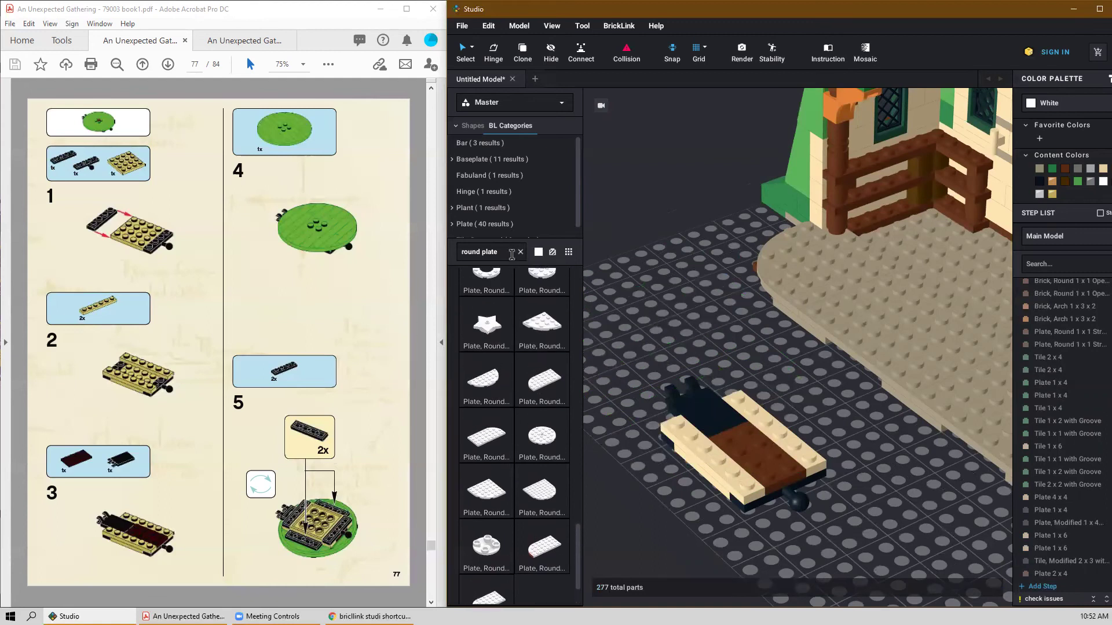
type("tile")
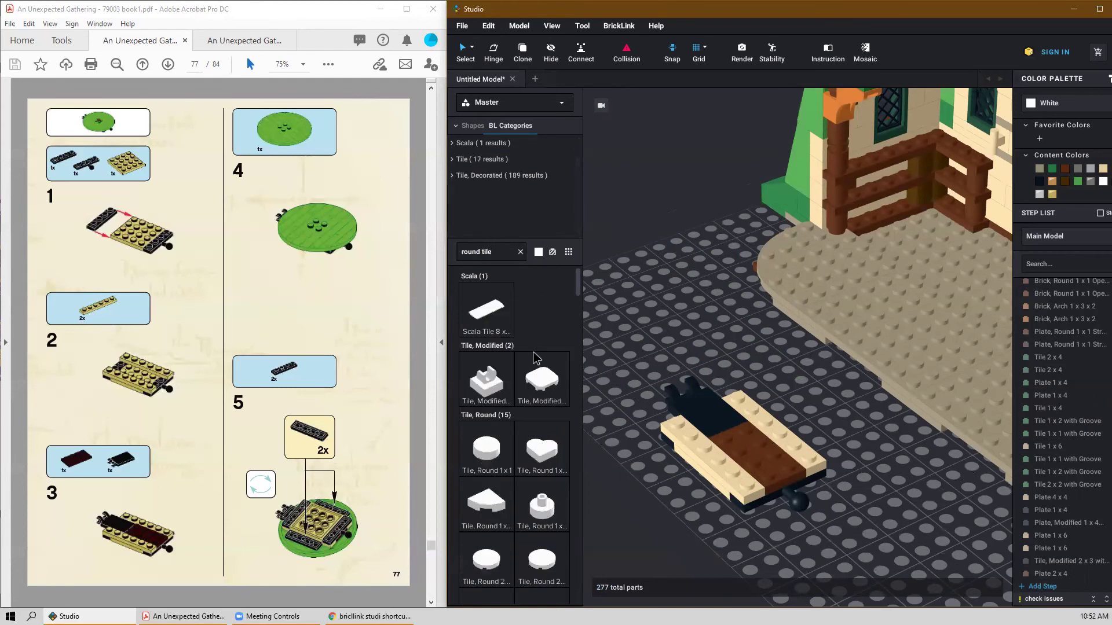
scroll(533, 352, "down", 1)
scroll(534, 389, "down", 10)
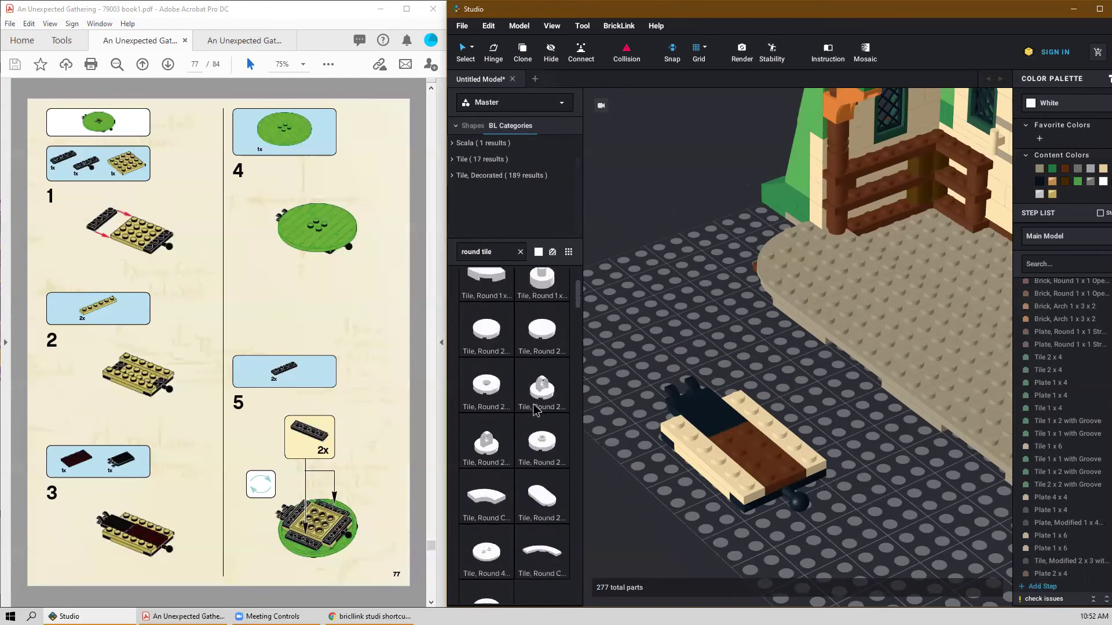
scroll(538, 415, "up", 8)
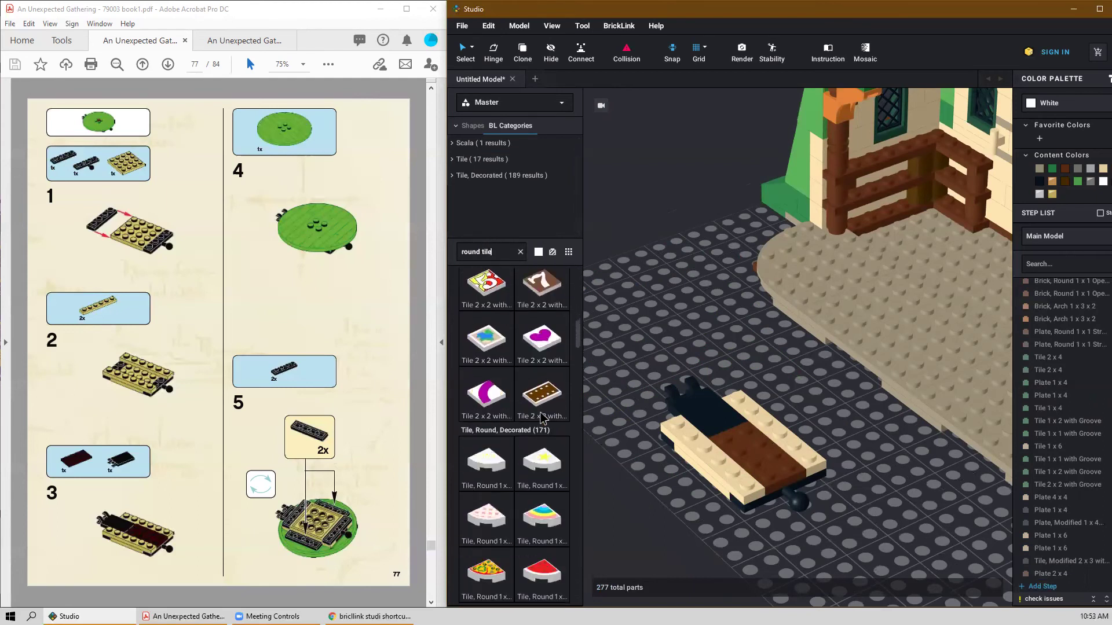
scroll(546, 415, "down", 5)
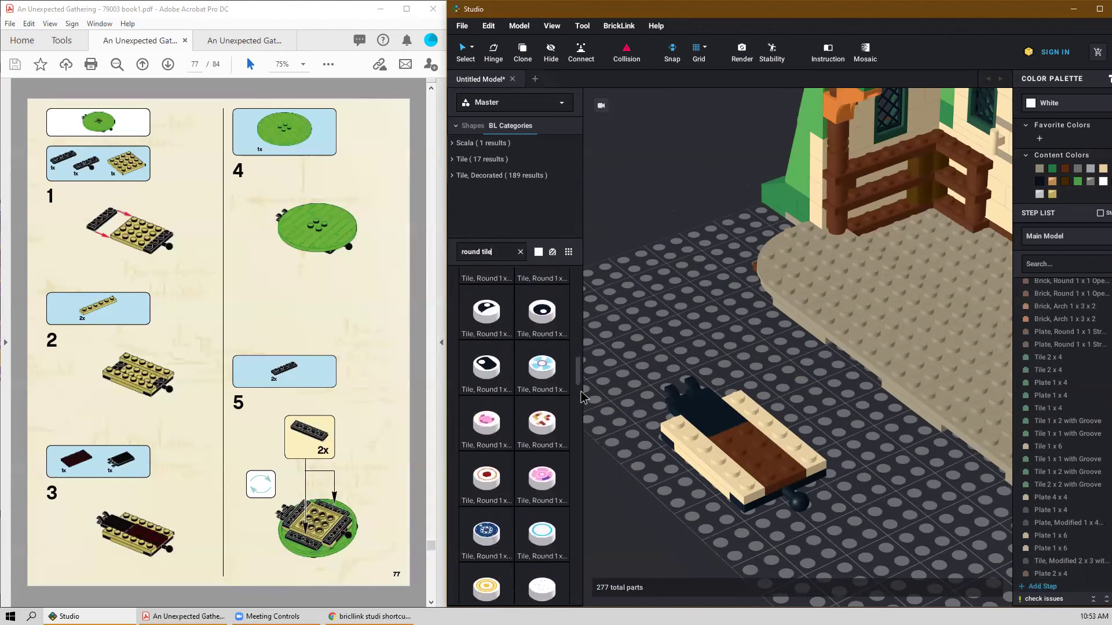
left_click_drag(581, 460, 594, 510)
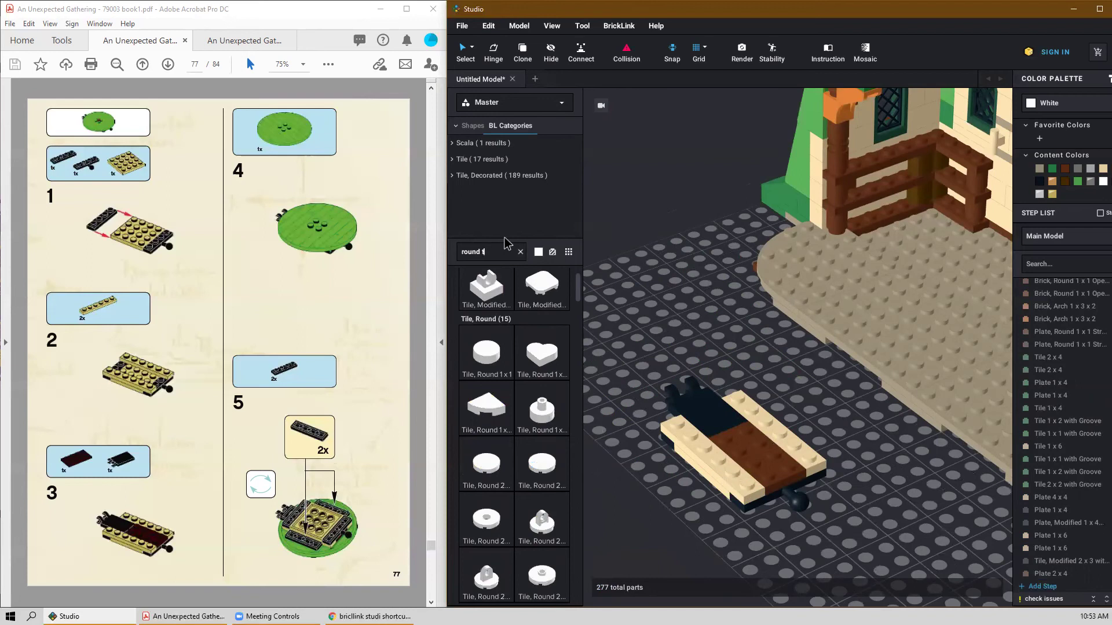
Broaden the parts search to "round" and look through the round bricks and tiles for the door disc.
key("BackSpace")
key("BackSpace")
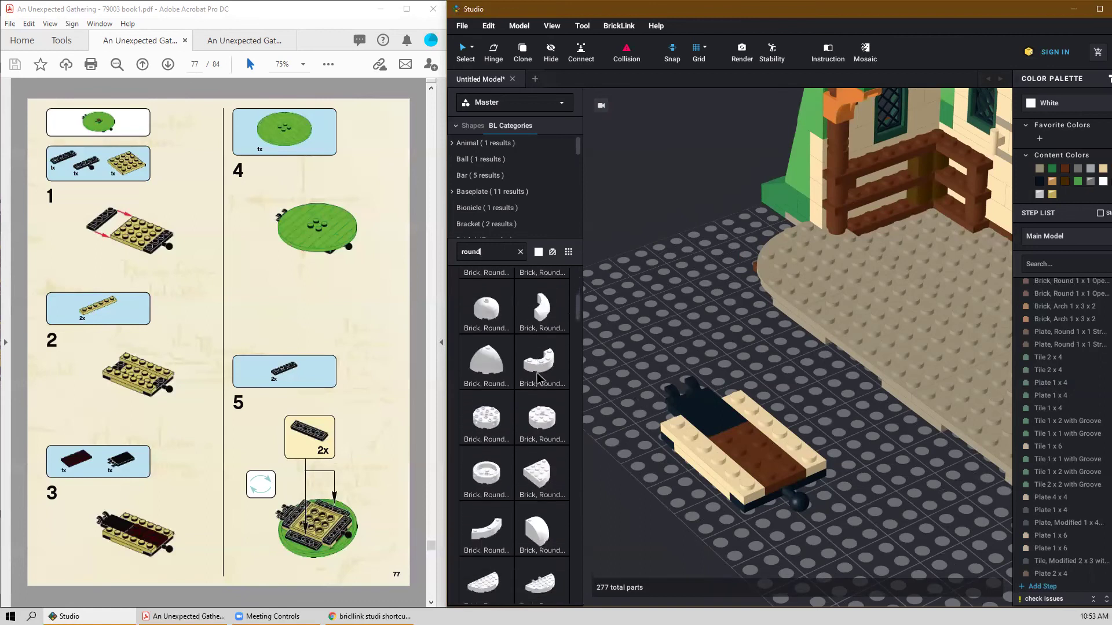
scroll(538, 379, "down", 3)
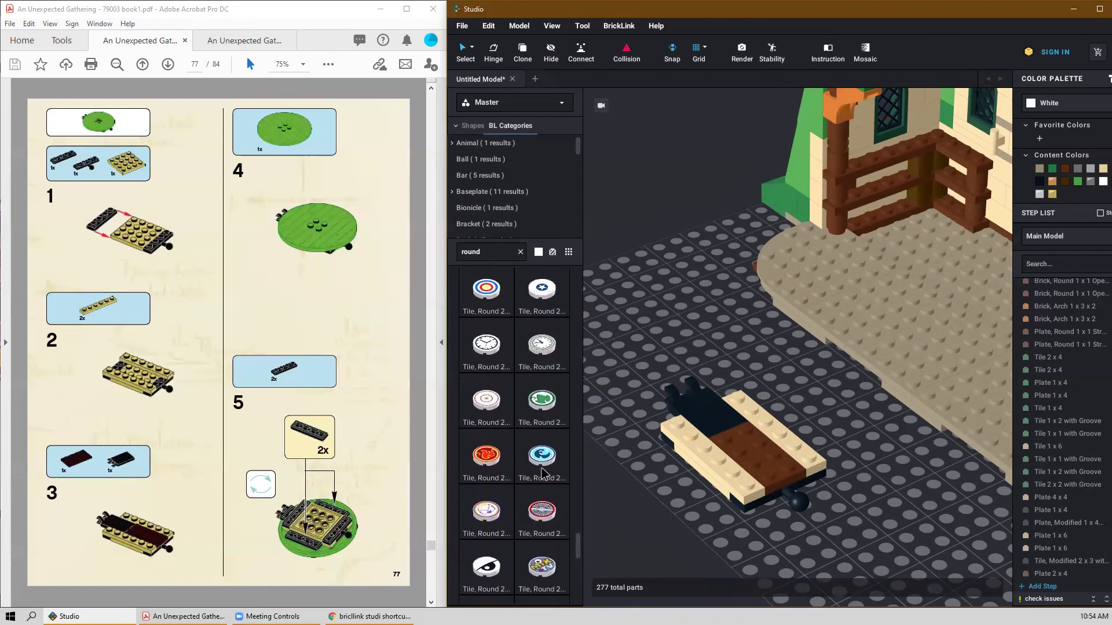
left_click_drag(577, 436, 576, 350)
scroll(528, 396, "up", 5)
scroll(527, 398, "up", 6)
scroll(527, 398, "up", 8)
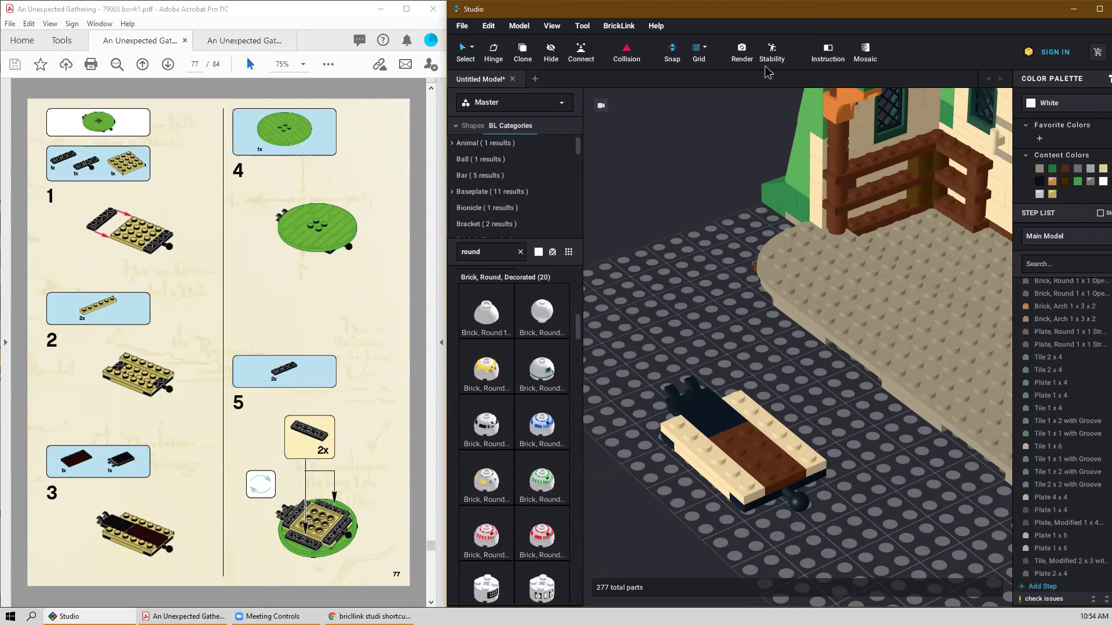
Switch to the book 2 instructions in Acrobat and find the green round door plate in the parts list on page 45.
mouse_move(434, 550)
left_mouse_down()
mouse_move(435, 596)
mouse_move(429, 568)
left_mouse_up()
scroll(382, 542, "down", 5)
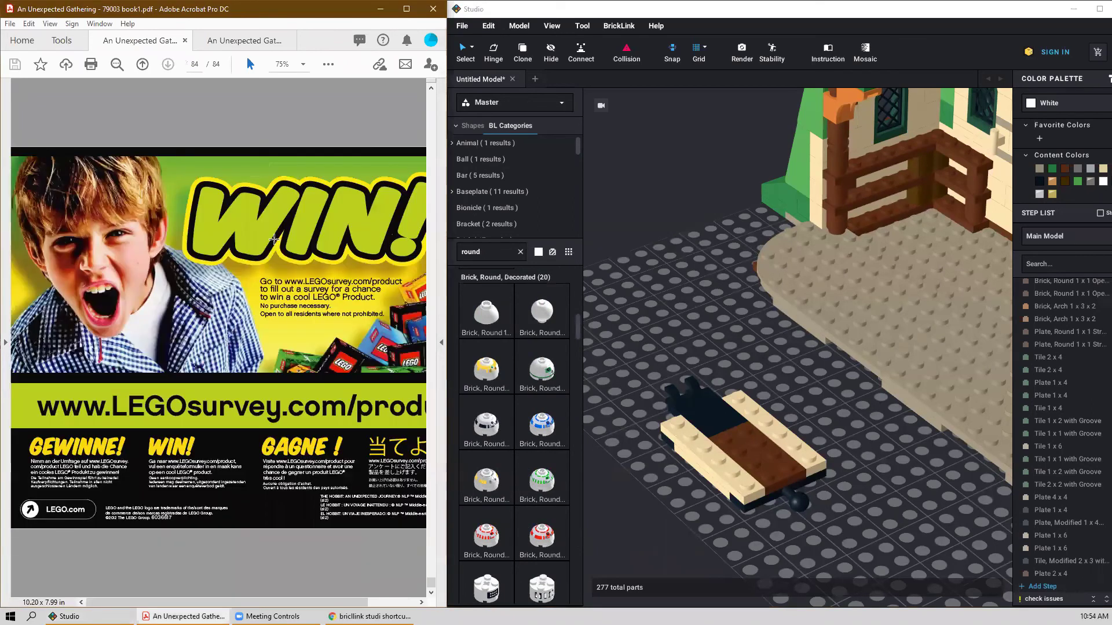
left_click(231, 40)
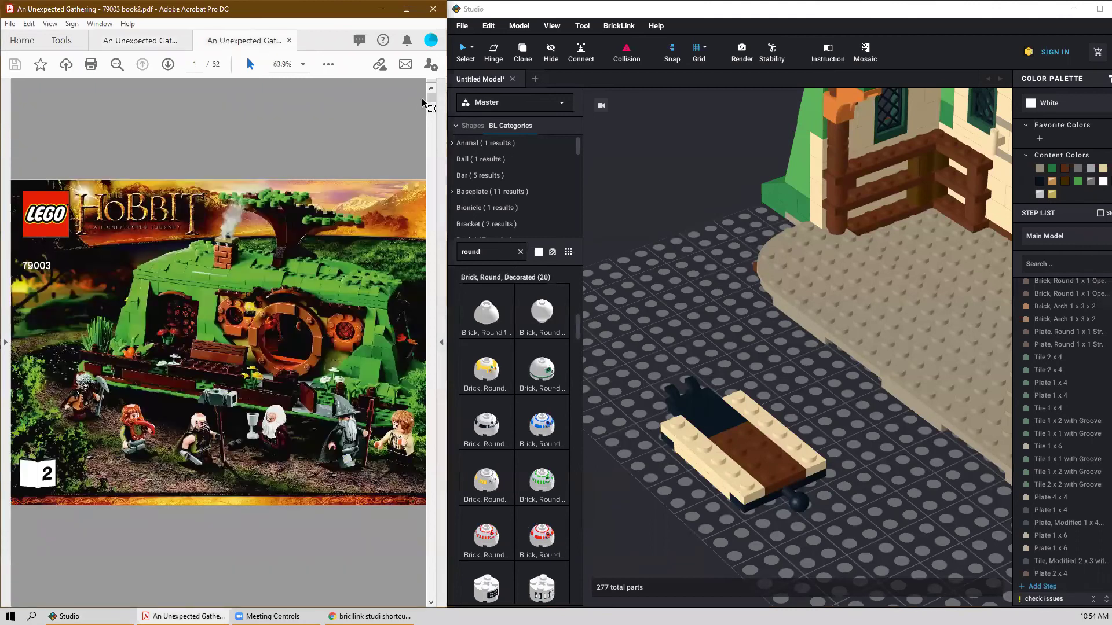
left_click_drag(432, 99, 436, 569)
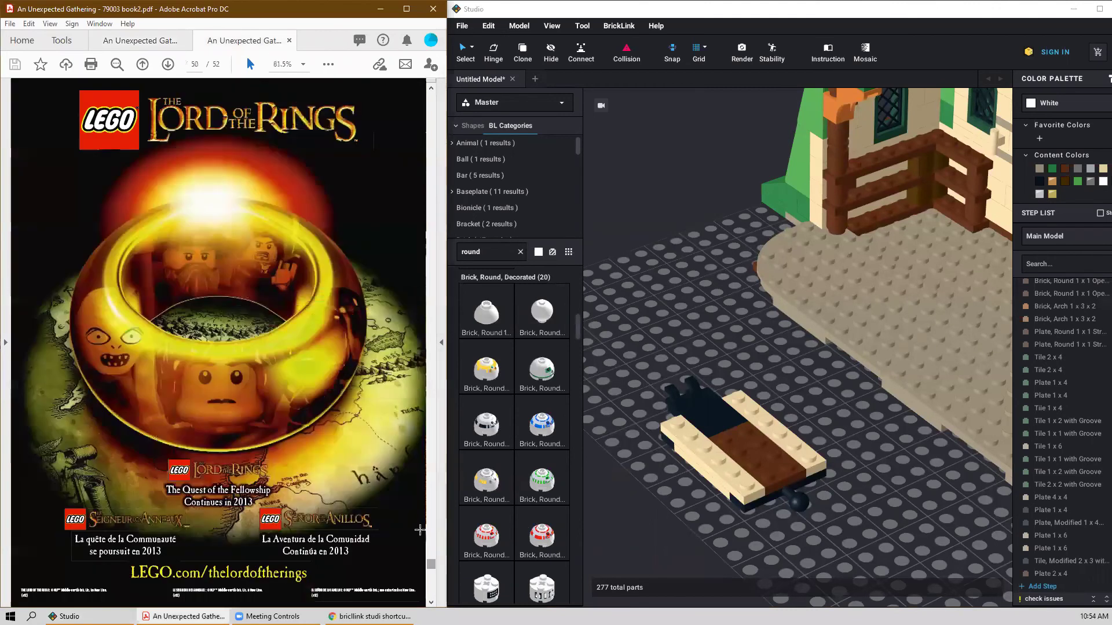
scroll(399, 513, "up", 3)
scroll(389, 504, "up", 3)
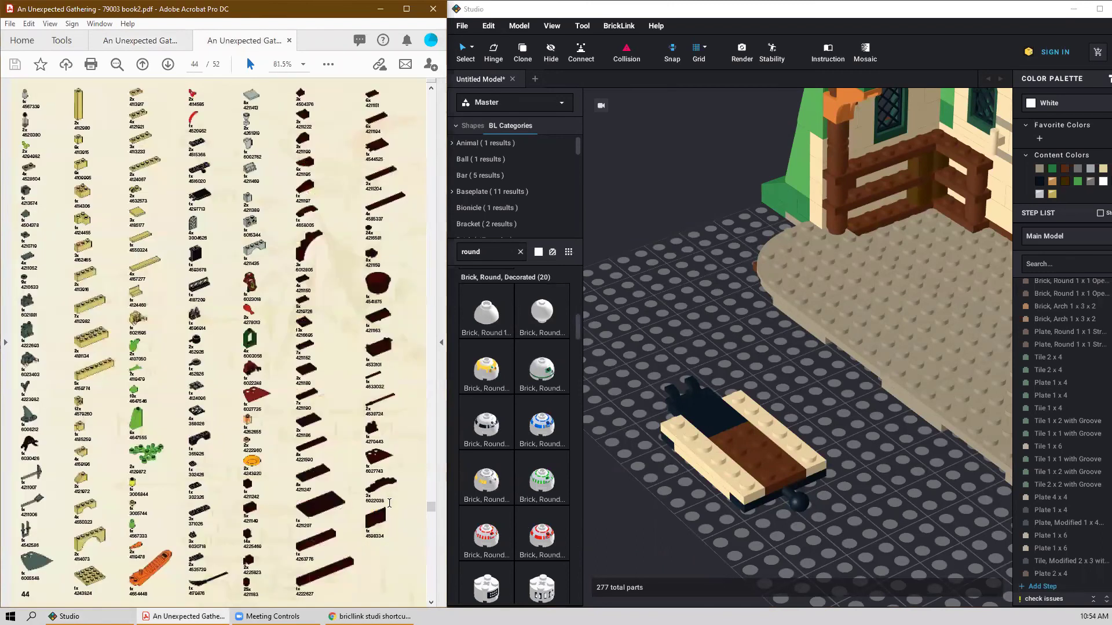
scroll(344, 402, "down", 3)
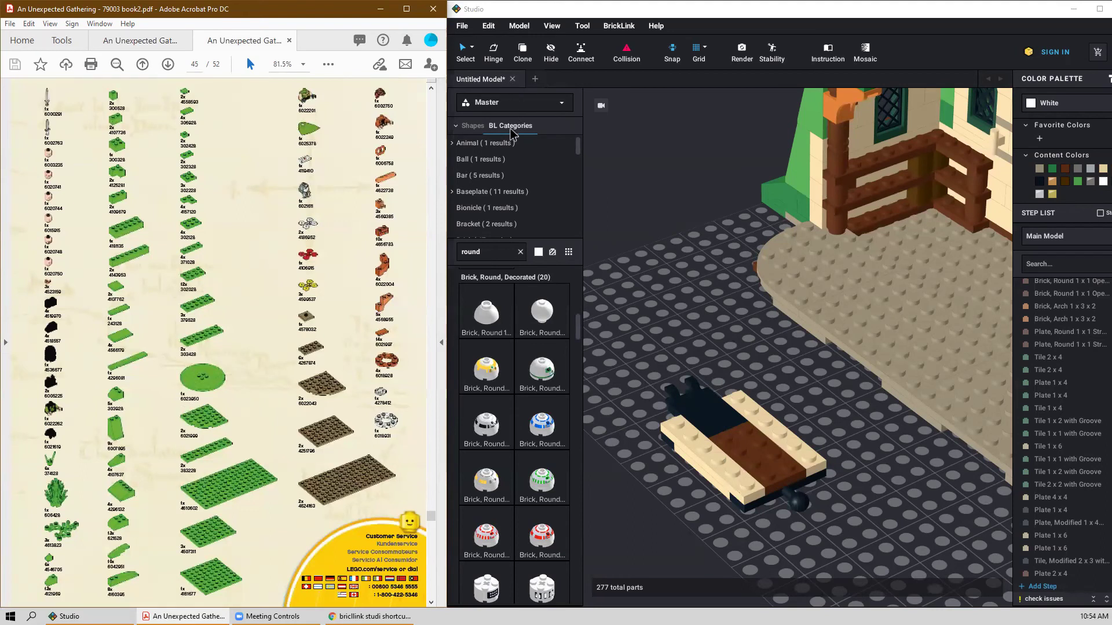
Switch back to Studio and search the parts palette for the round plate's element number 6023950.
left_click(503, 255)
left_click(519, 253)
type("602")
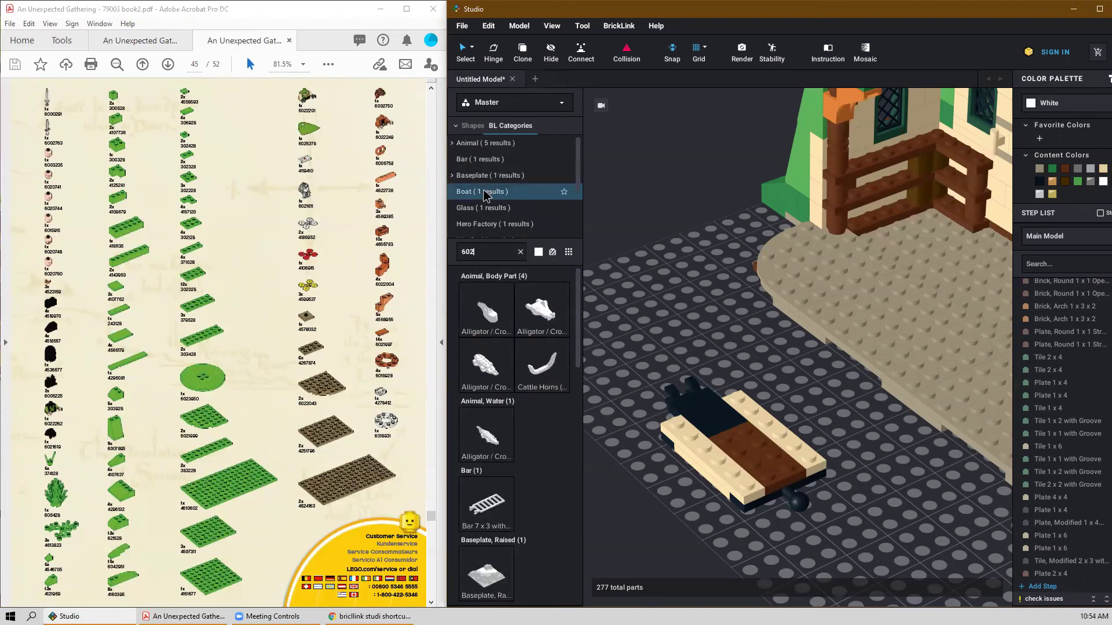
type("3")
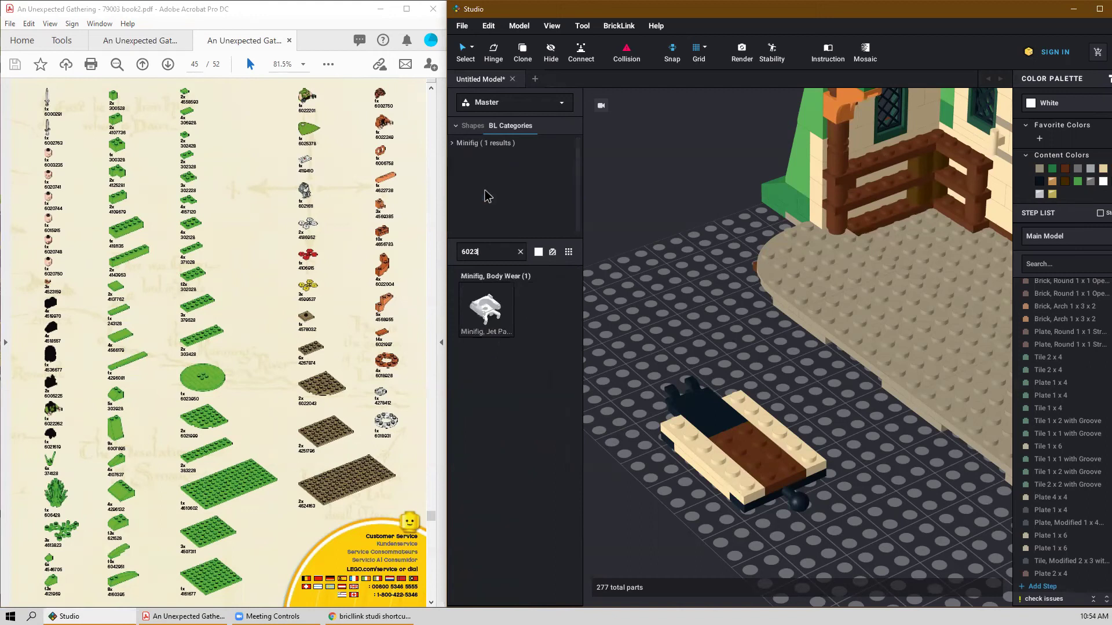
type("95")
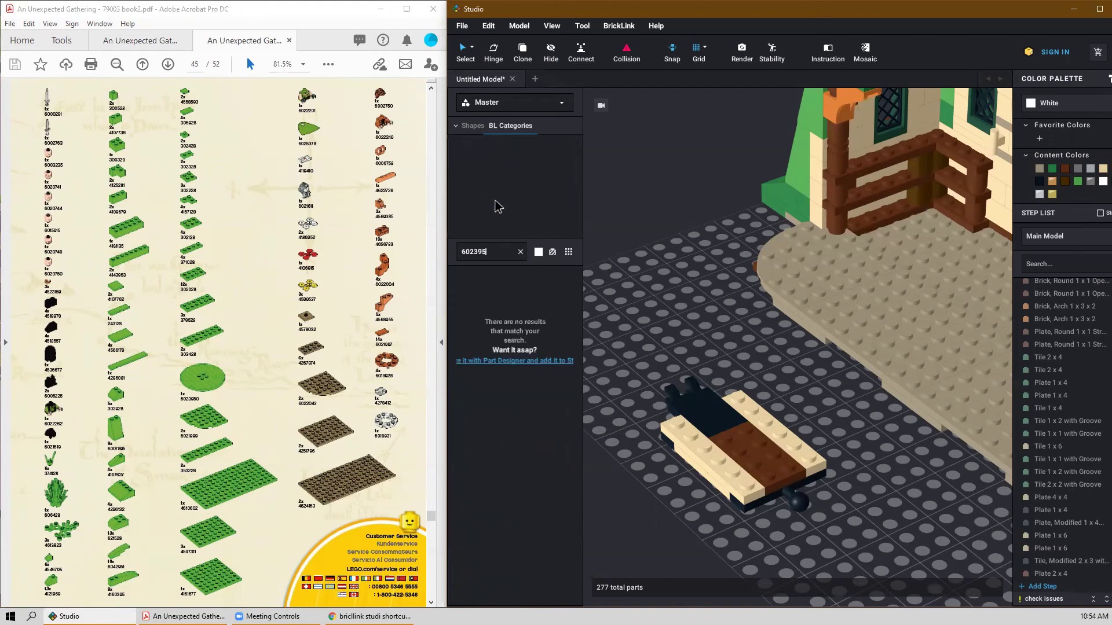
type("0")
Search the palette for "plate" and examine the Turntable category and the parts around it for a matching disc.
double_click(497, 252)
key("BackSpace")
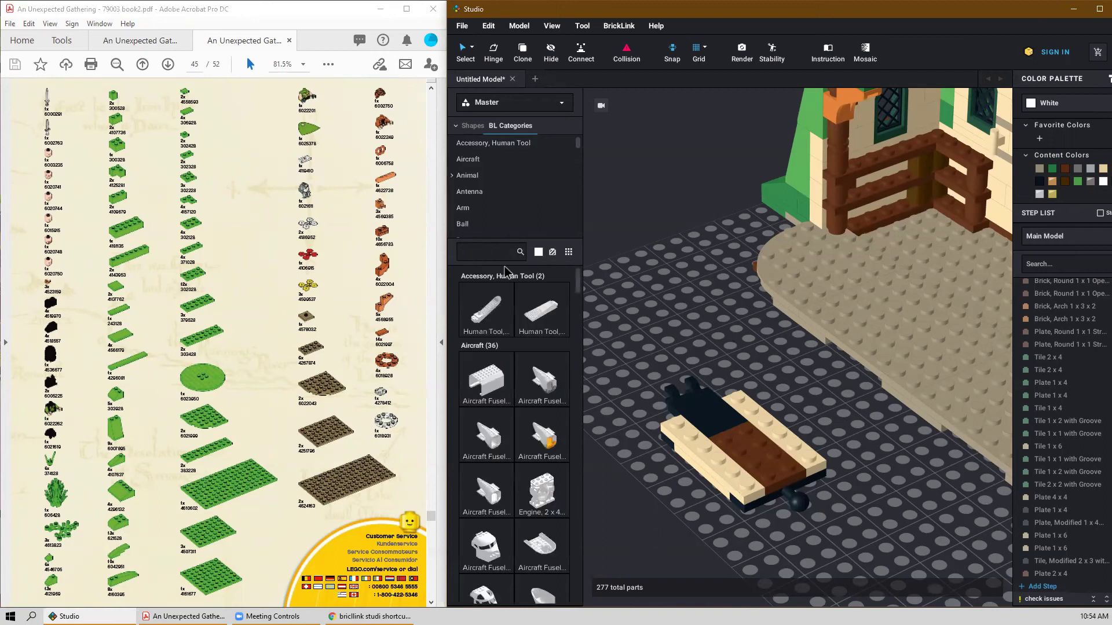
type("plate")
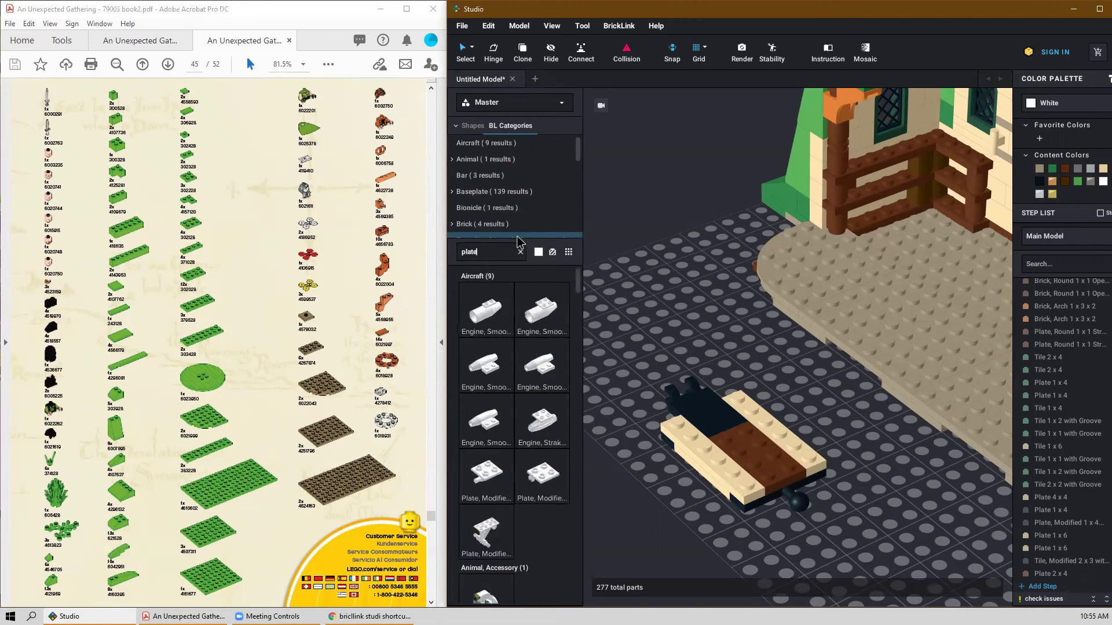
left_click(544, 225)
scroll(546, 197, "down", 2)
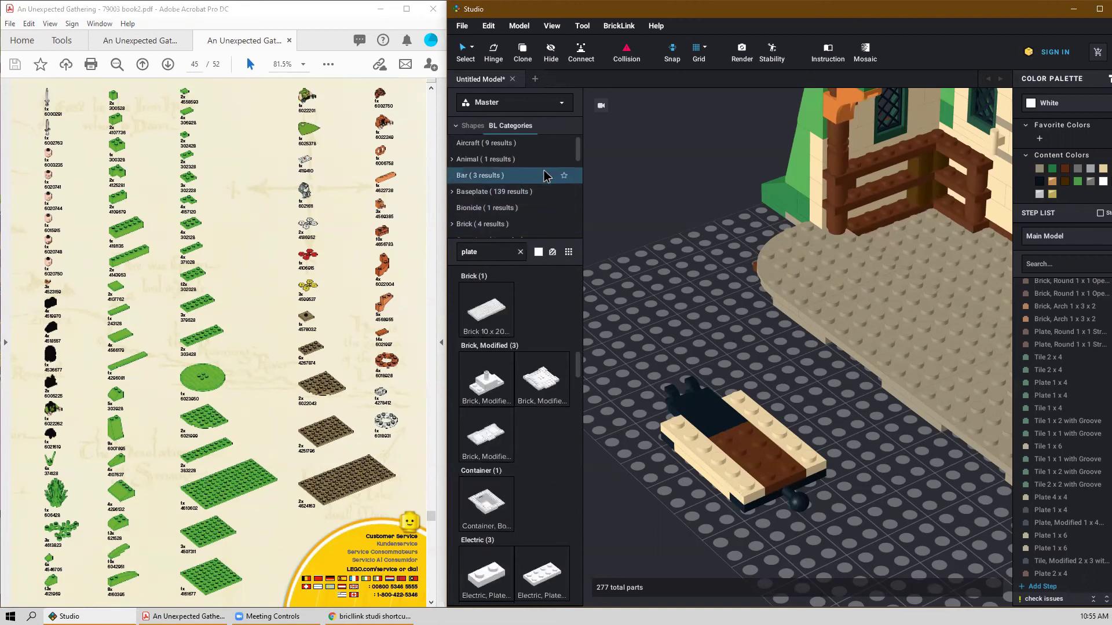
scroll(546, 176, "down", 8)
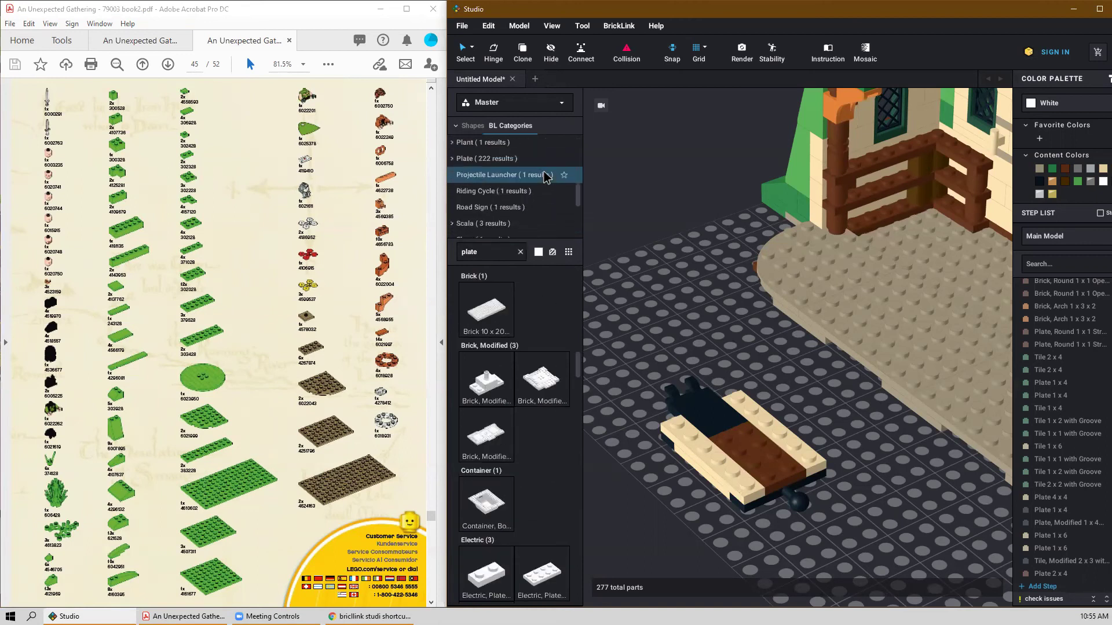
scroll(546, 179, "down", 8)
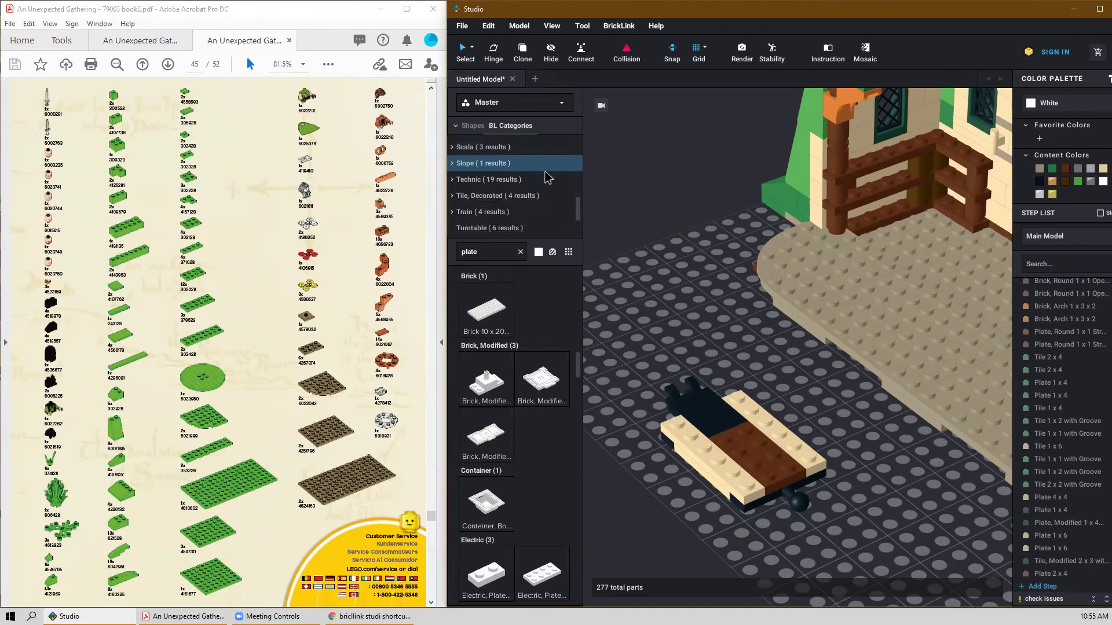
left_click(487, 148)
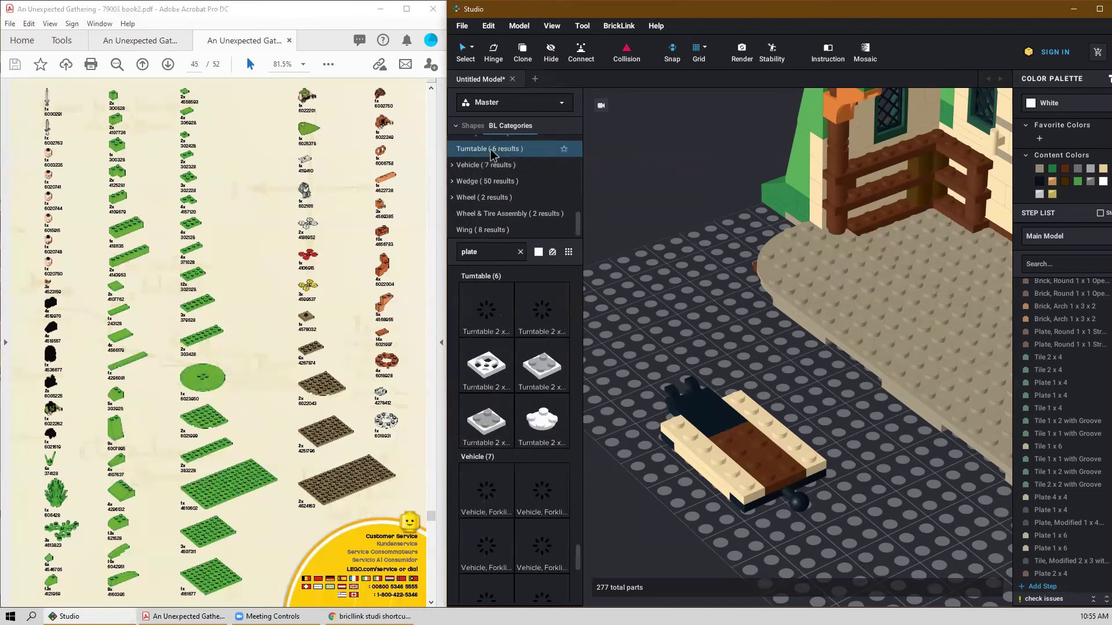
scroll(491, 404, "down", 2)
scroll(491, 404, "down", 5)
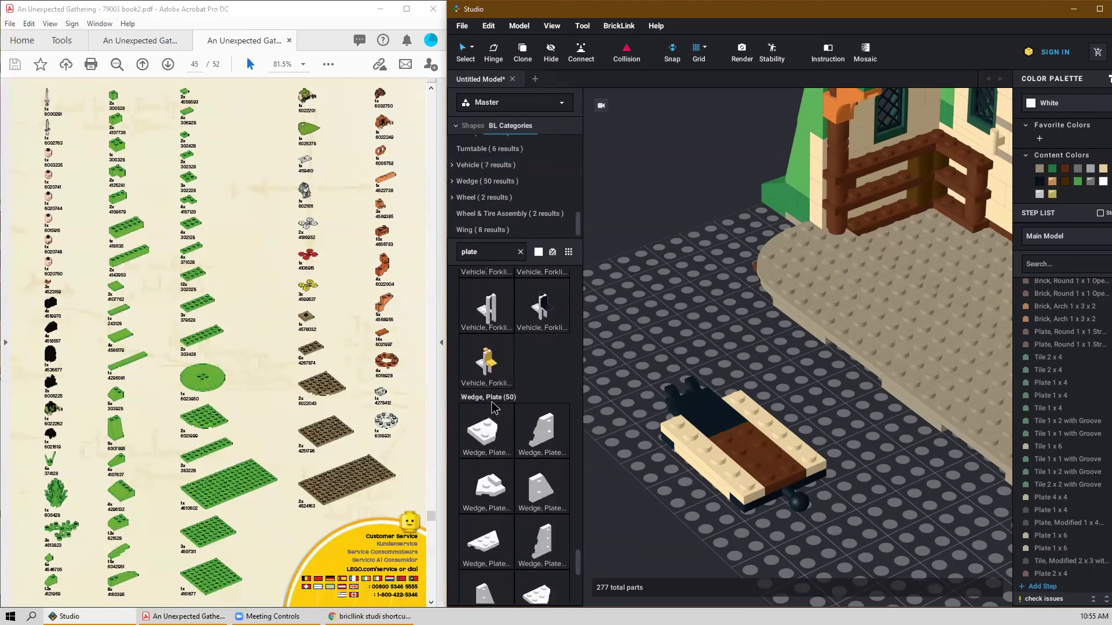
scroll(491, 405, "up", 6)
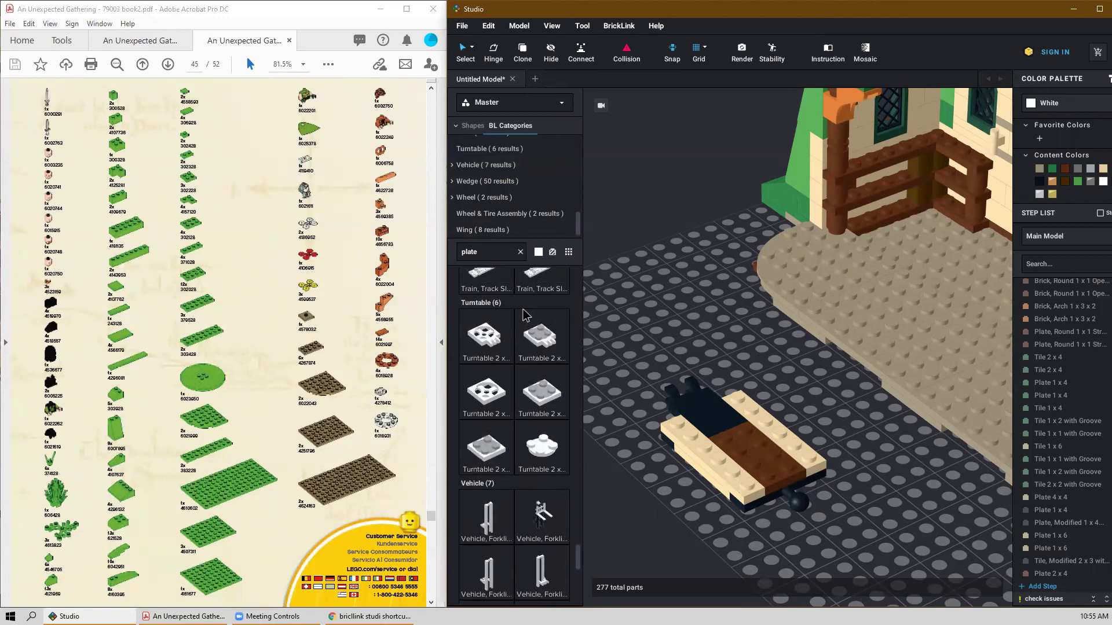
Search the palette for "turn table" and look through the Technic and Turntable parts.
left_click(523, 253)
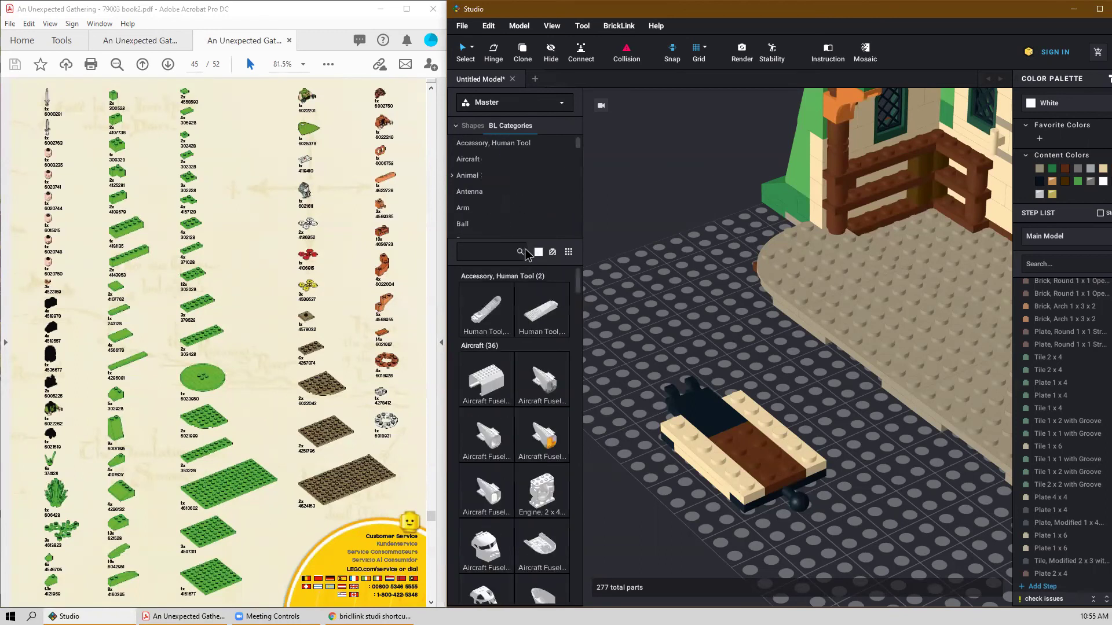
type("tum")
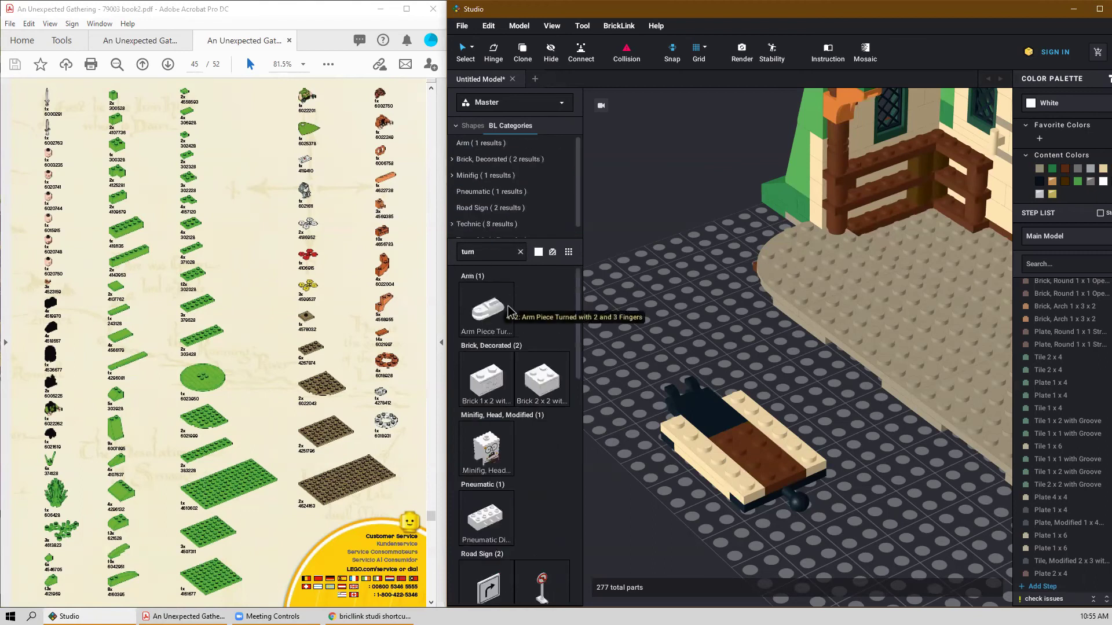
type(" table")
scroll(539, 393, "down", 1)
scroll(539, 392, "down", 6)
scroll(555, 394, "up", 7)
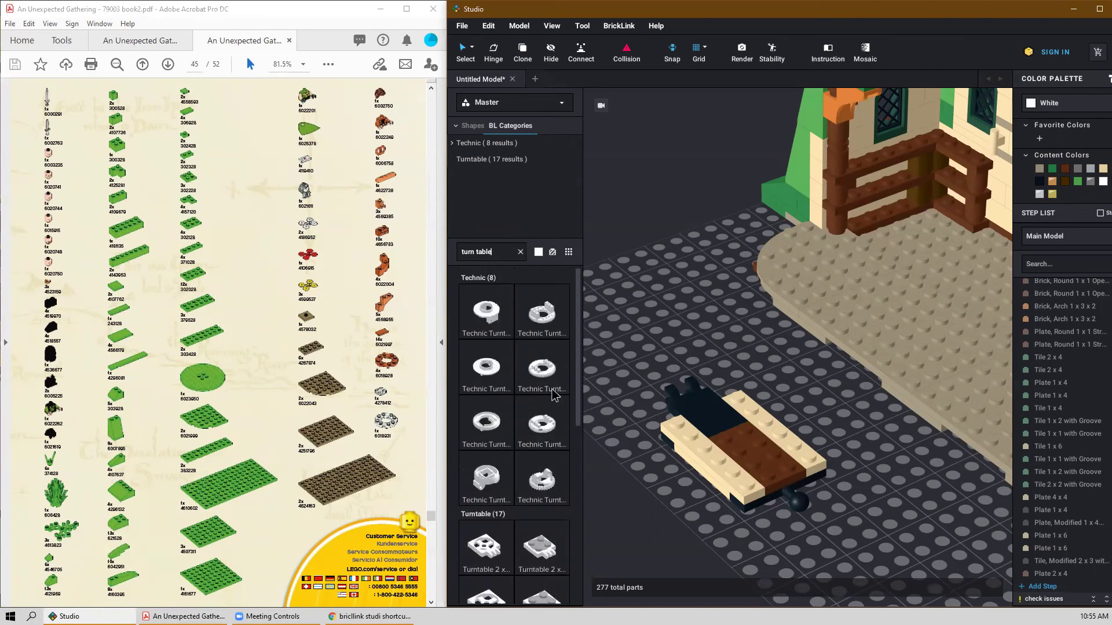
Look through the parts found under "round" for the door disc, and narrow the search to "round plate".
left_click_drag(499, 252, 436, 242)
type("round")
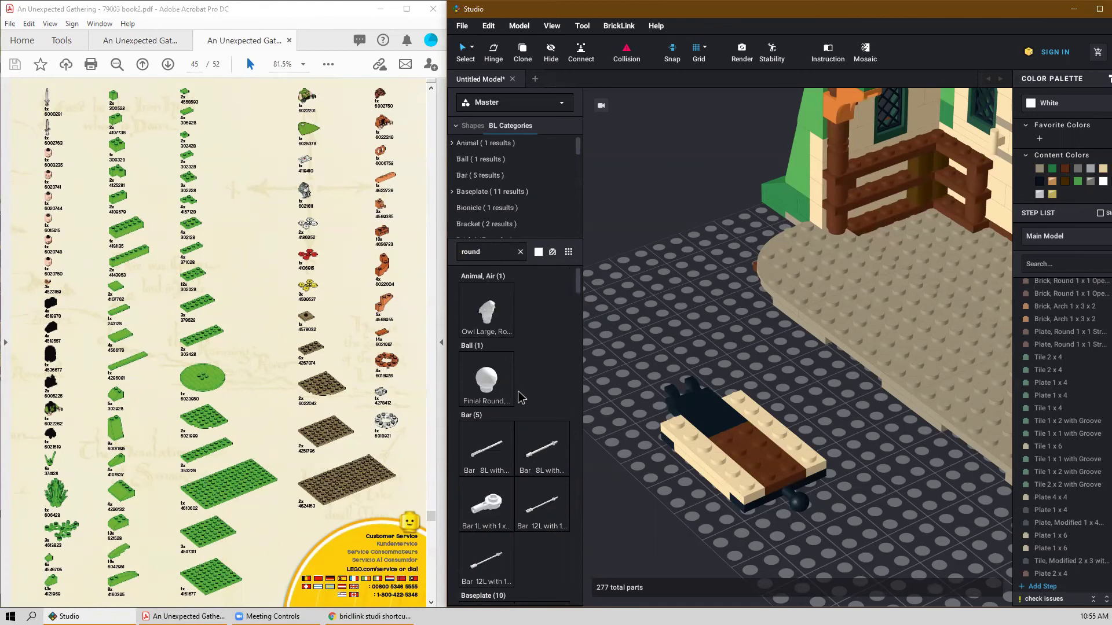
scroll(522, 397, "down", 10)
scroll(523, 400, "down", 5)
scroll(529, 399, "down", 6)
scroll(536, 409, "down", 6)
scroll(537, 410, "down", 8)
scroll(542, 416, "down", 8)
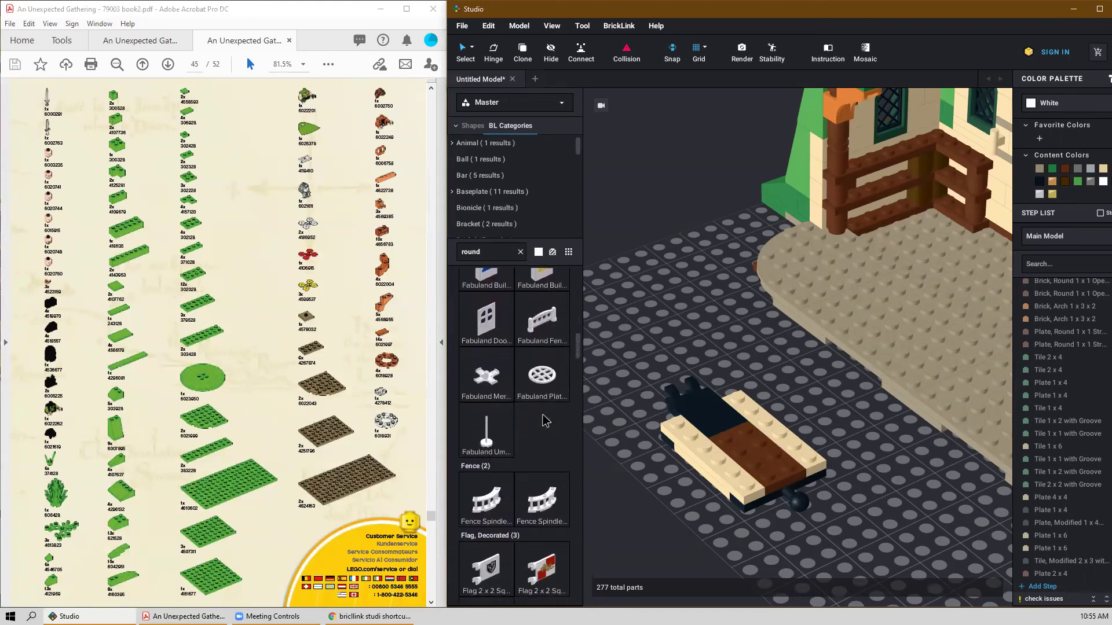
scroll(545, 417, "down", 8)
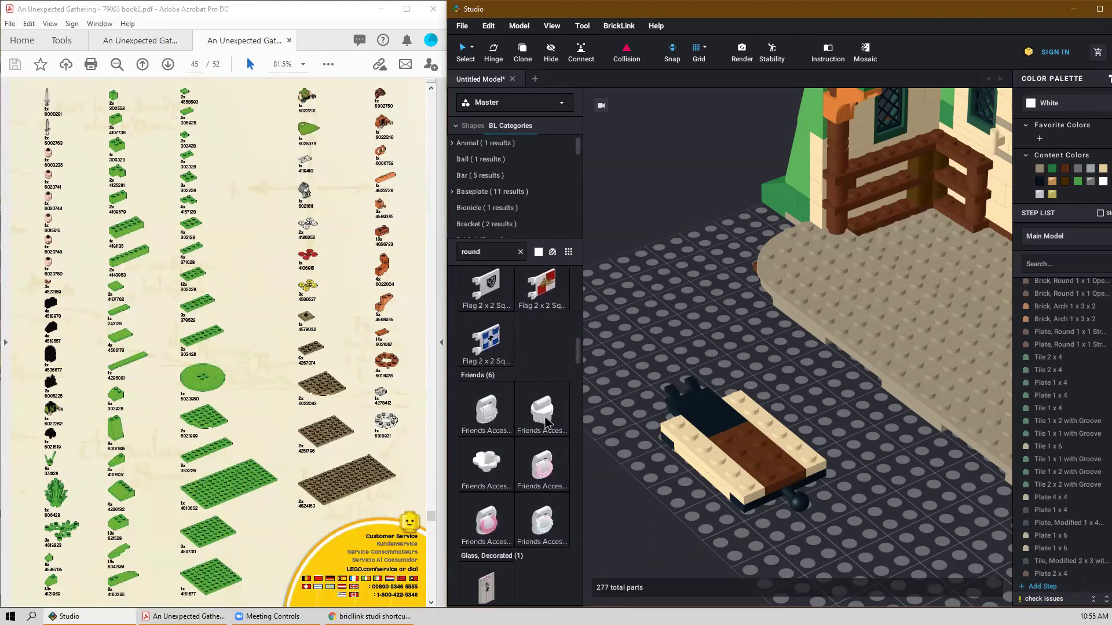
scroll(546, 425, "down", 8)
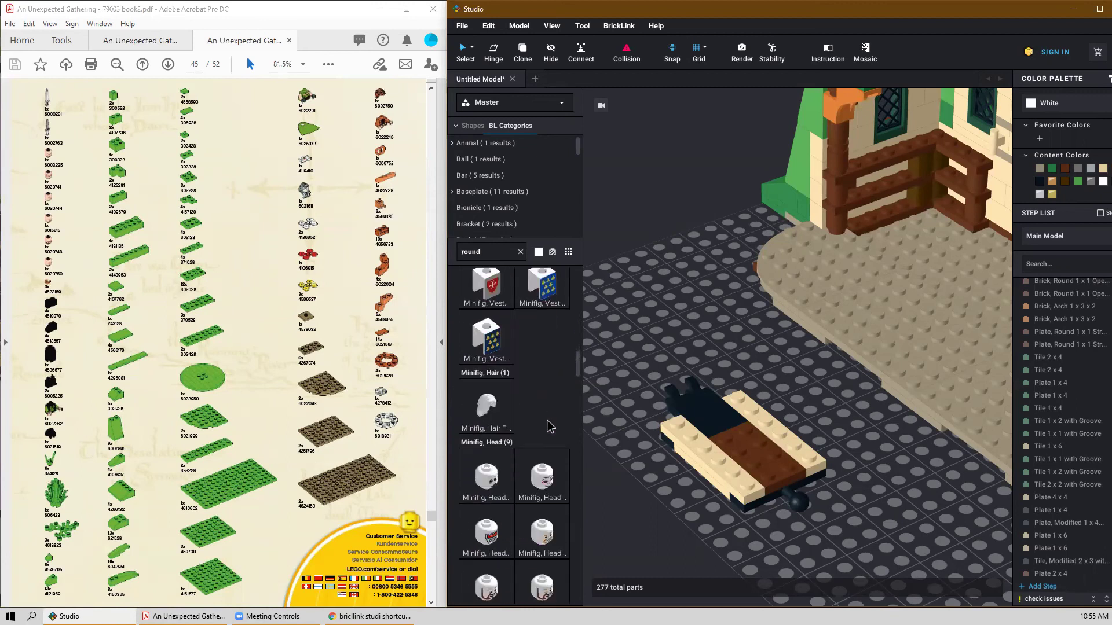
scroll(549, 434, "down", 10)
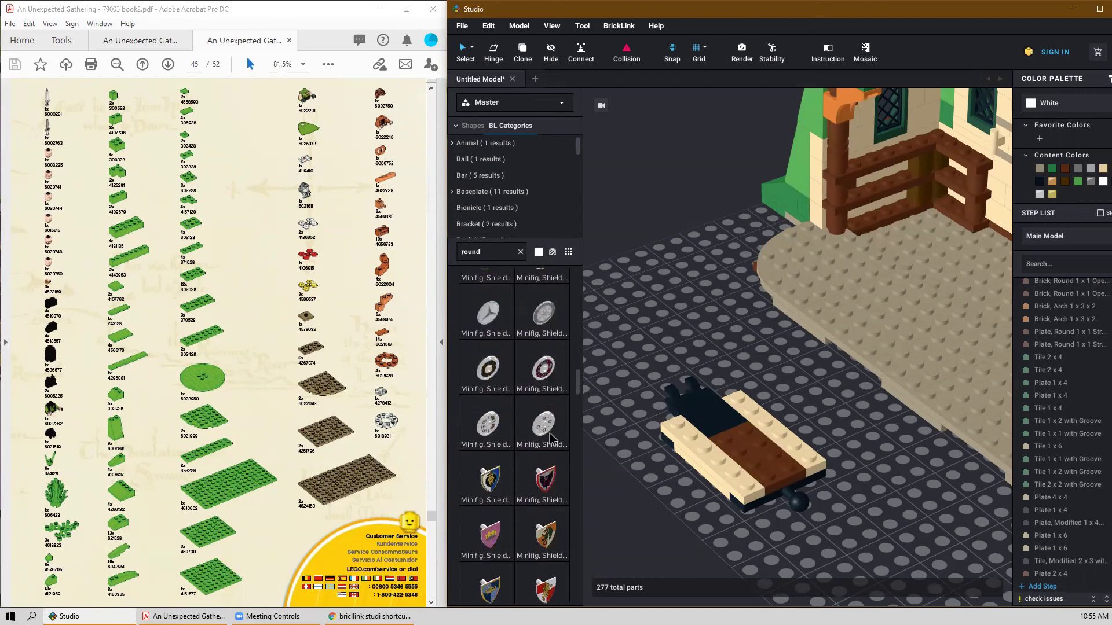
scroll(550, 451, "down", 10)
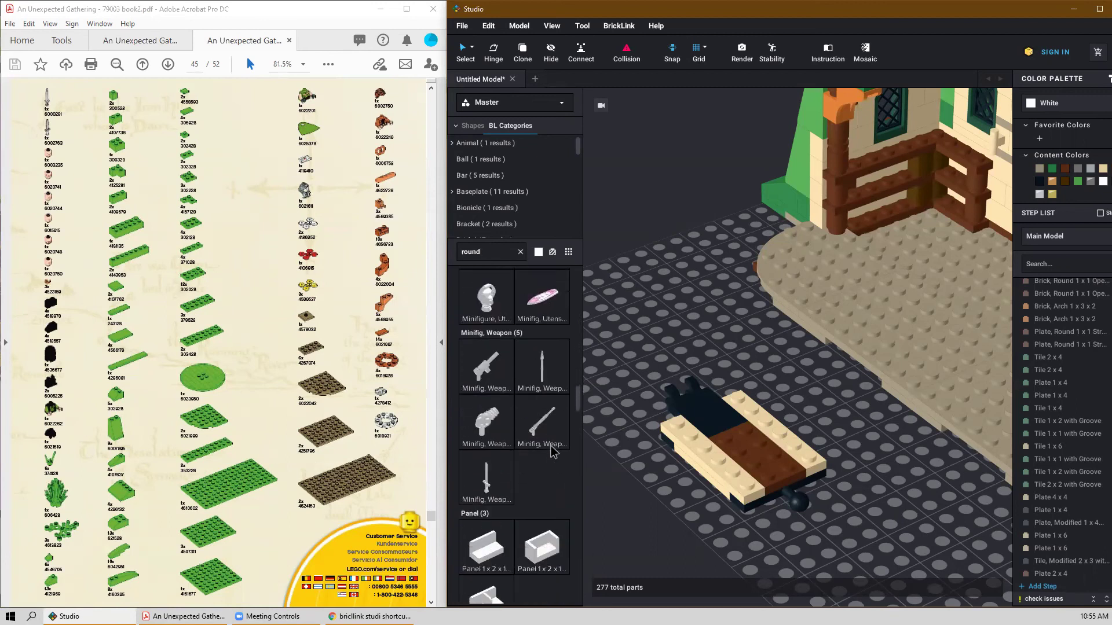
mouse_move(582, 441)
left_mouse_down()
mouse_move(571, 581)
mouse_move(577, 441)
left_mouse_up()
type("plate")
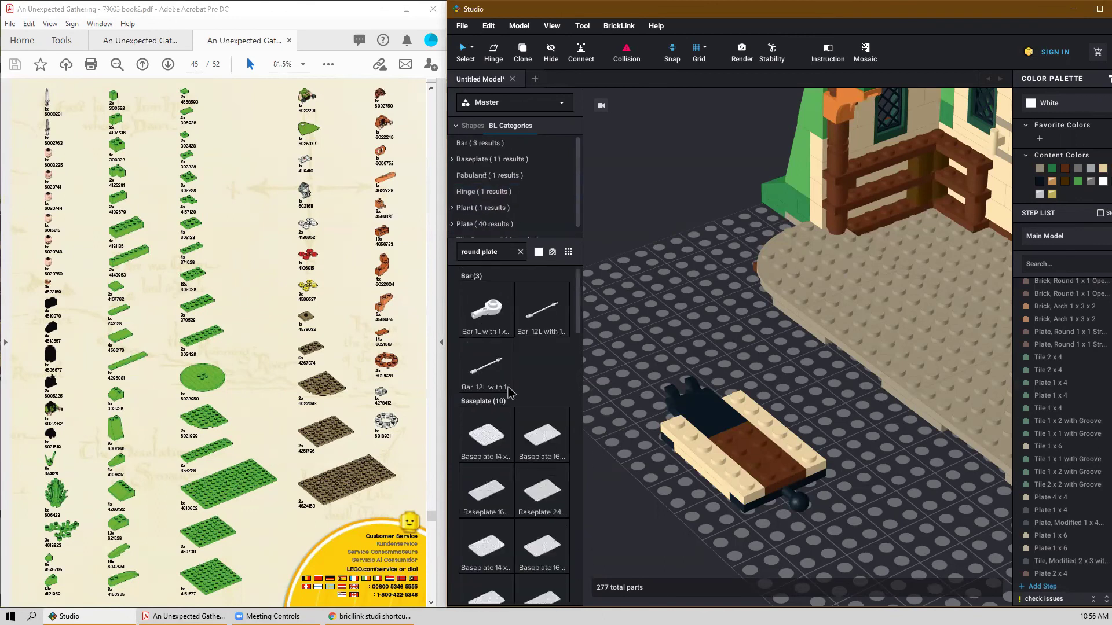
Place two white Plate, Round Corner 4 x 8 Double halves on the door sub-build to form a full disc.
scroll(510, 394, "down", 15)
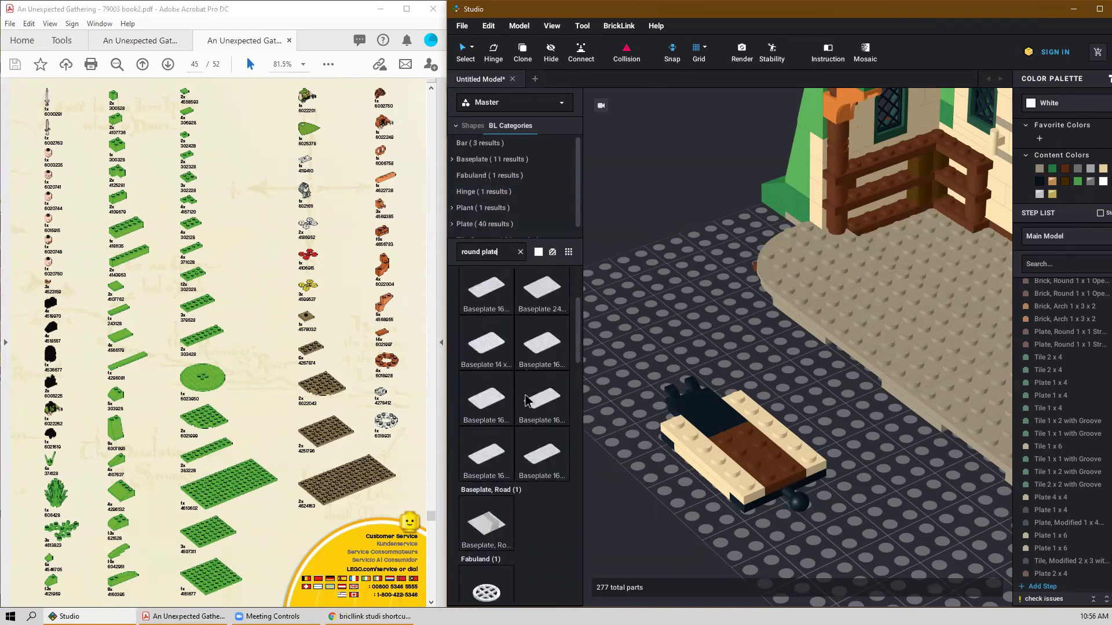
scroll(533, 405, "down", 5)
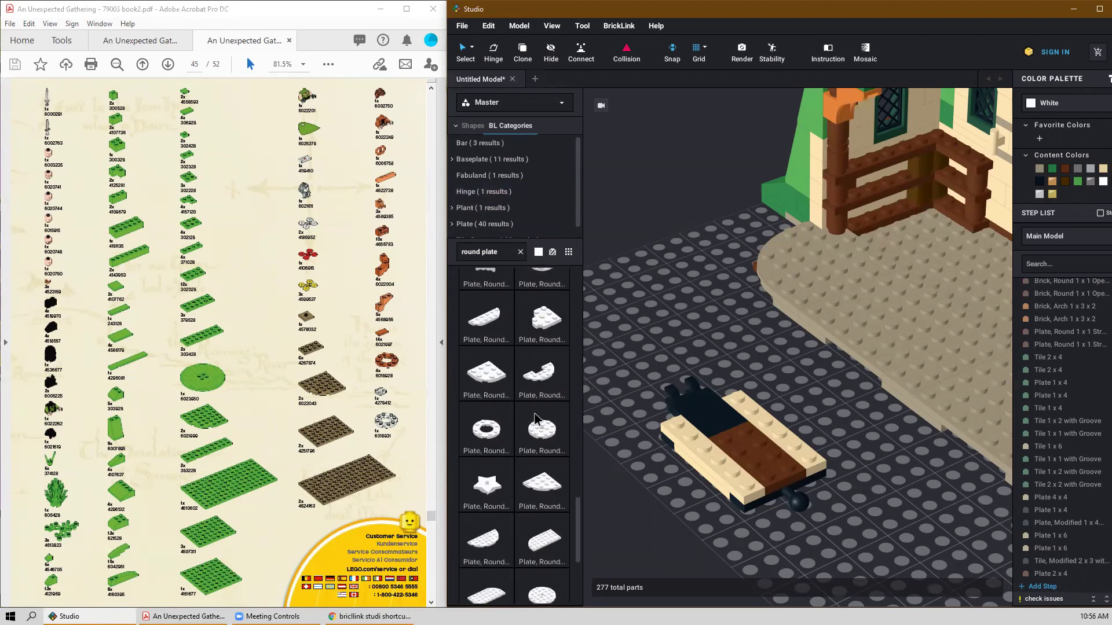
scroll(533, 417, "down", 6)
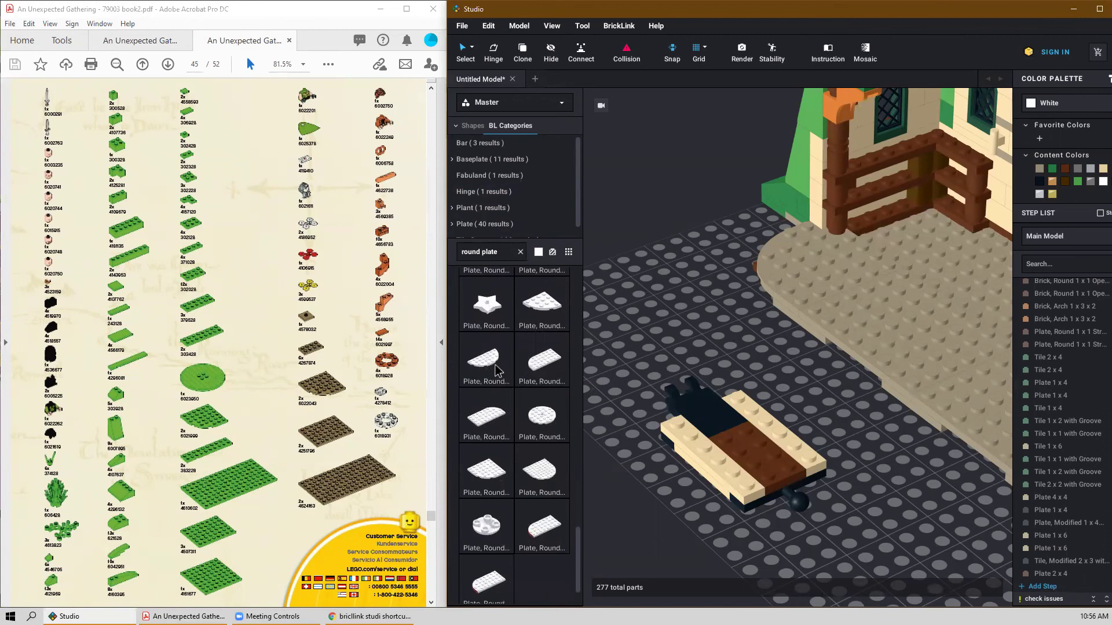
left_click_drag(497, 363, 713, 408)
key("ctrl+c")
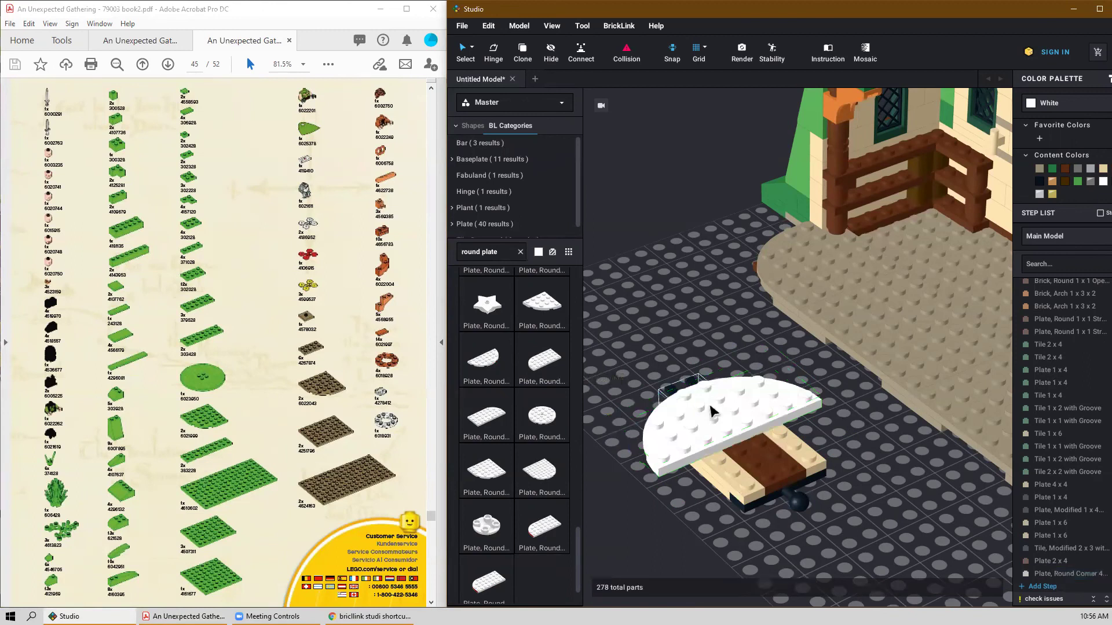
key("ctrl+v")
left_click(775, 464)
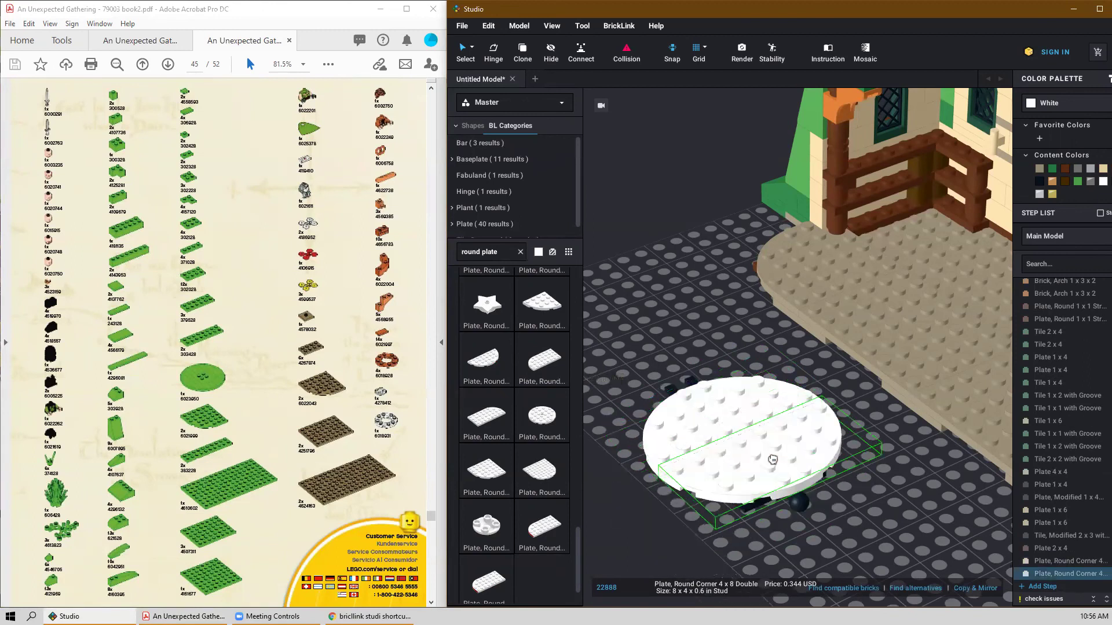
key("Escape")
scroll(698, 329, "down", 3)
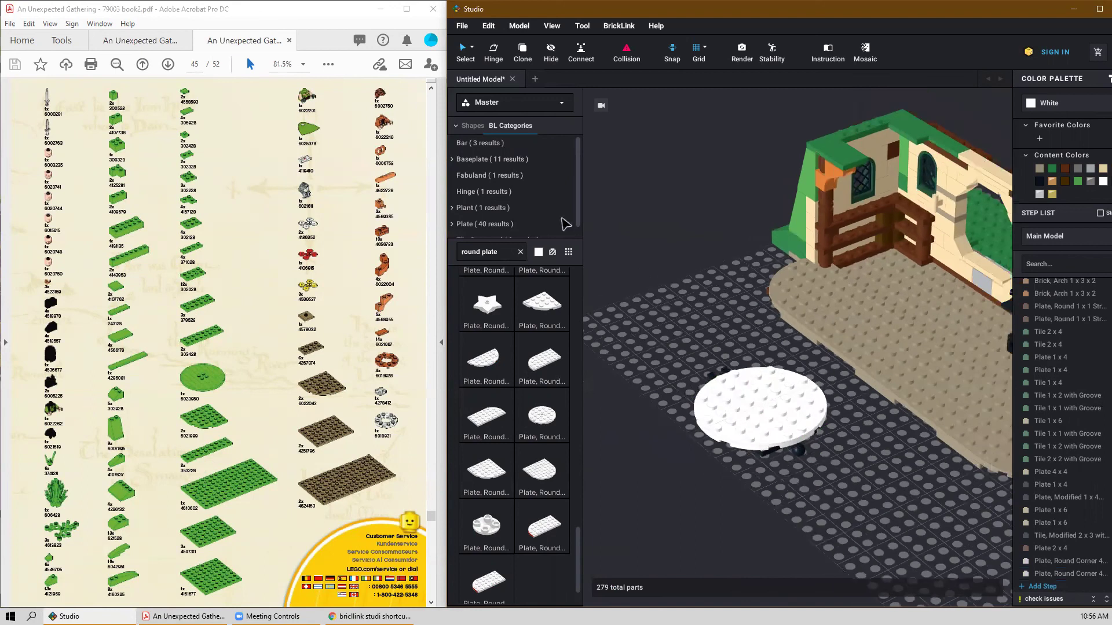
Search the parts palette for "wood 1" to find the wood-grain tiles.
left_click(520, 252)
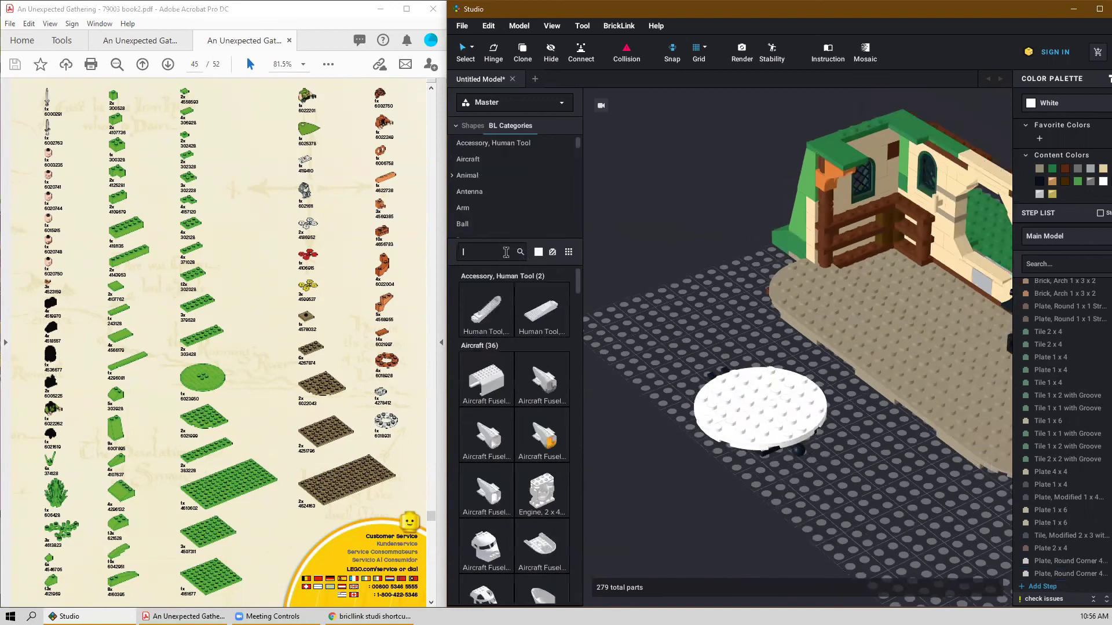
type("we")
key("BackSpace")
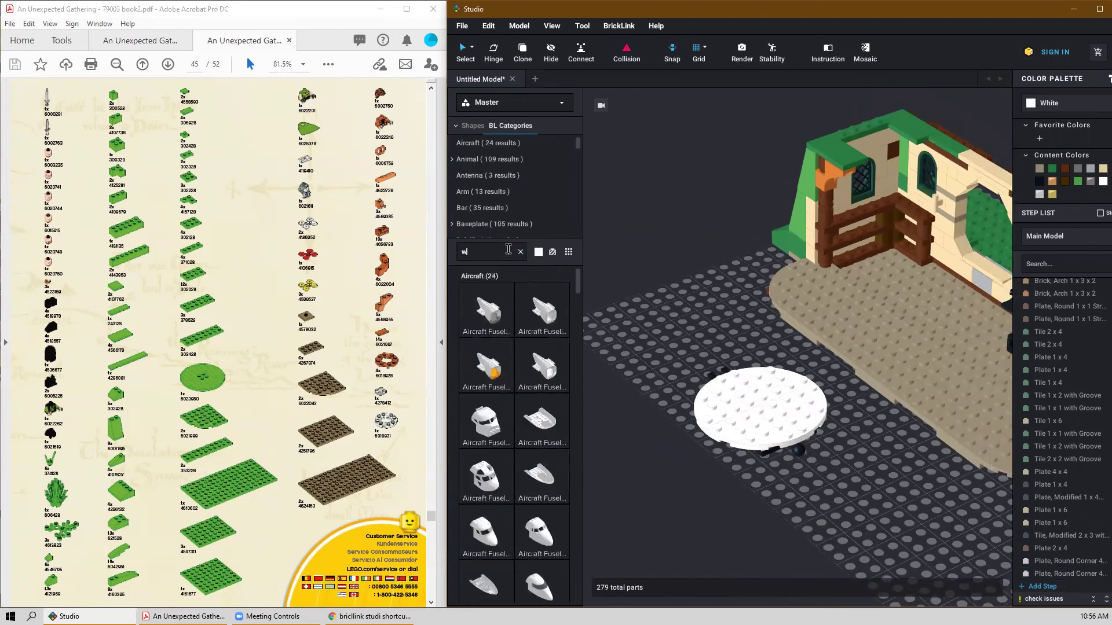
type("ood")
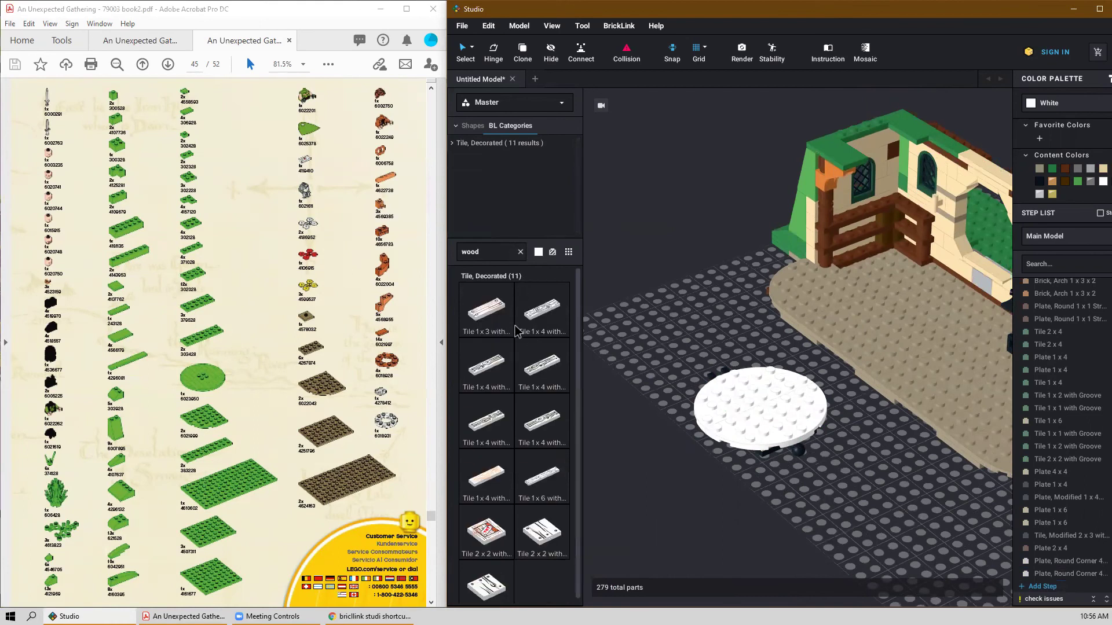
left_click(752, 417)
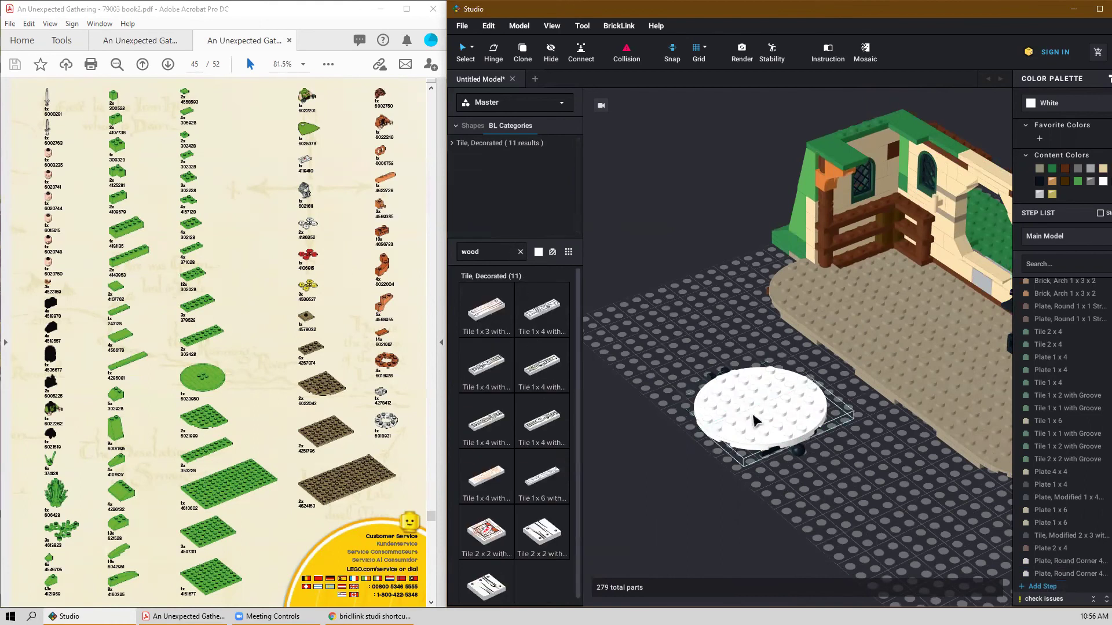
scroll(752, 417, "up", 3)
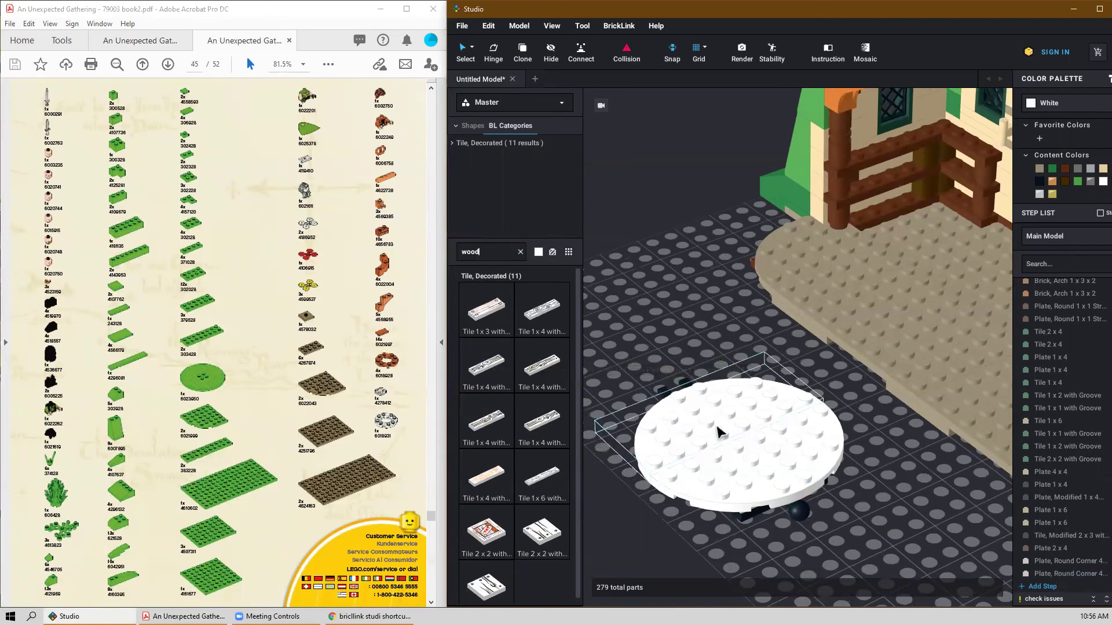
scroll(718, 429, "down", 2)
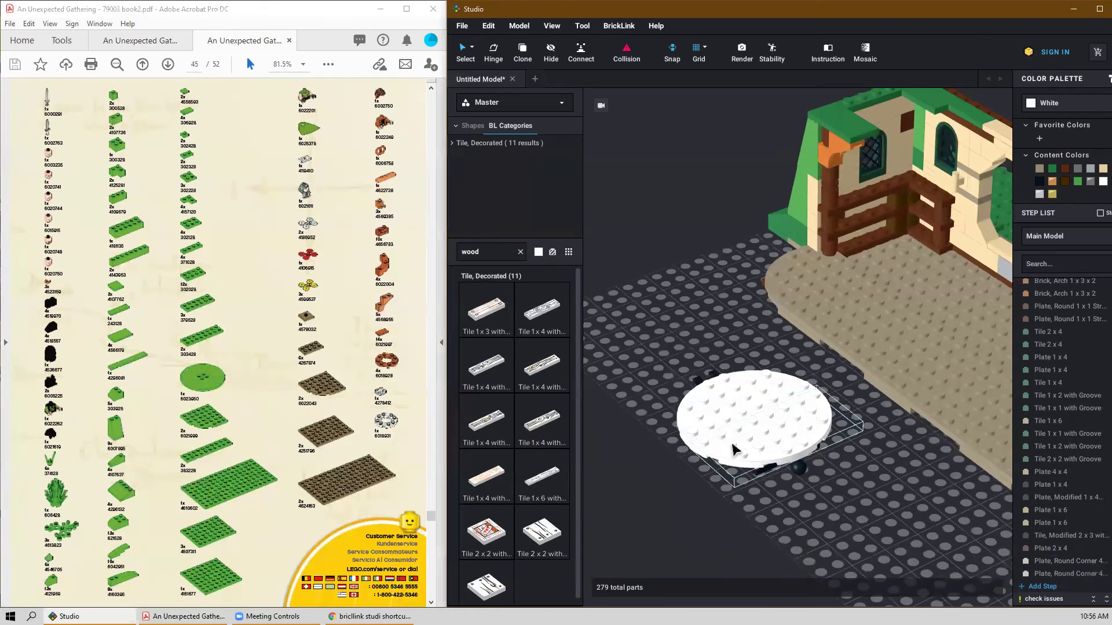
scroll(983, 201, "up", 1)
scroll(983, 201, "down", 1)
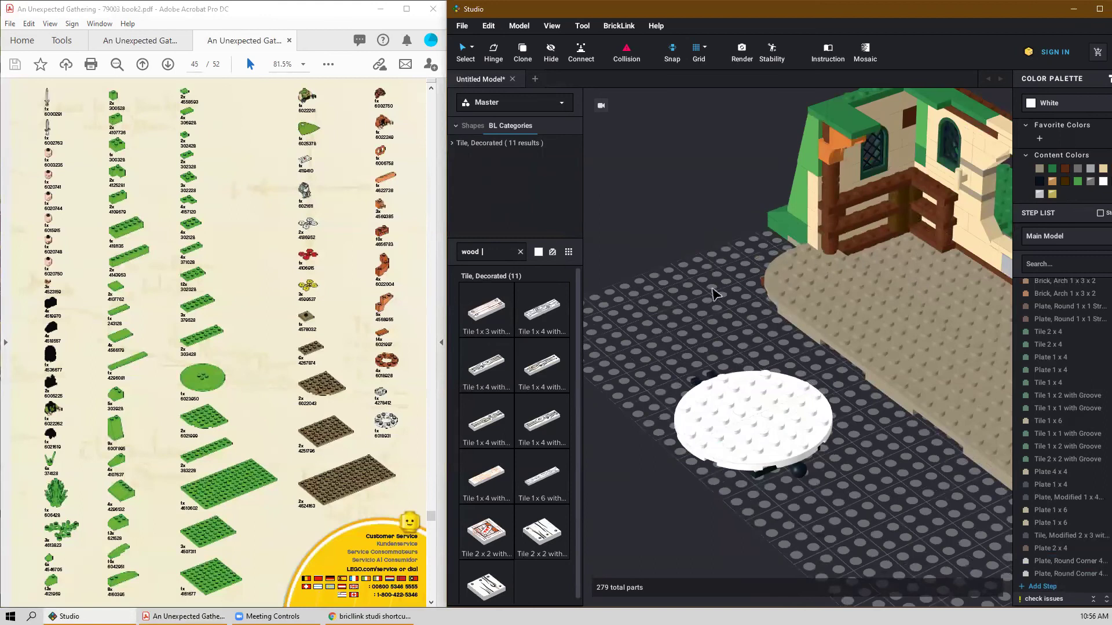
Color both halves of the door disc green.
left_click(735, 381)
left_click(820, 459)
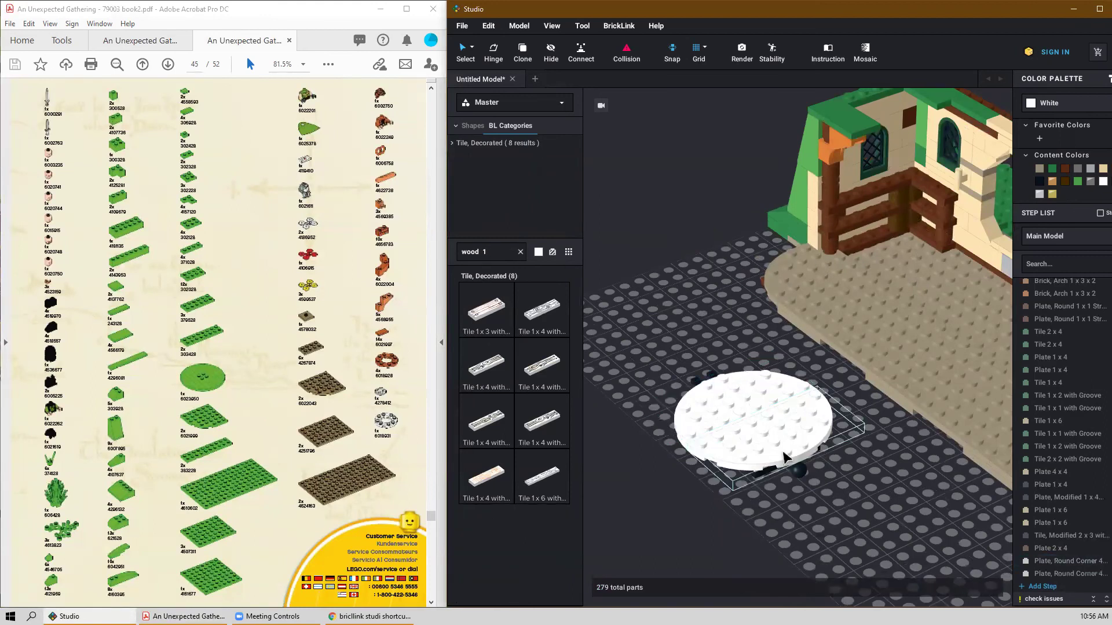
left_click(740, 404)
left_click(781, 429, "ctrl")
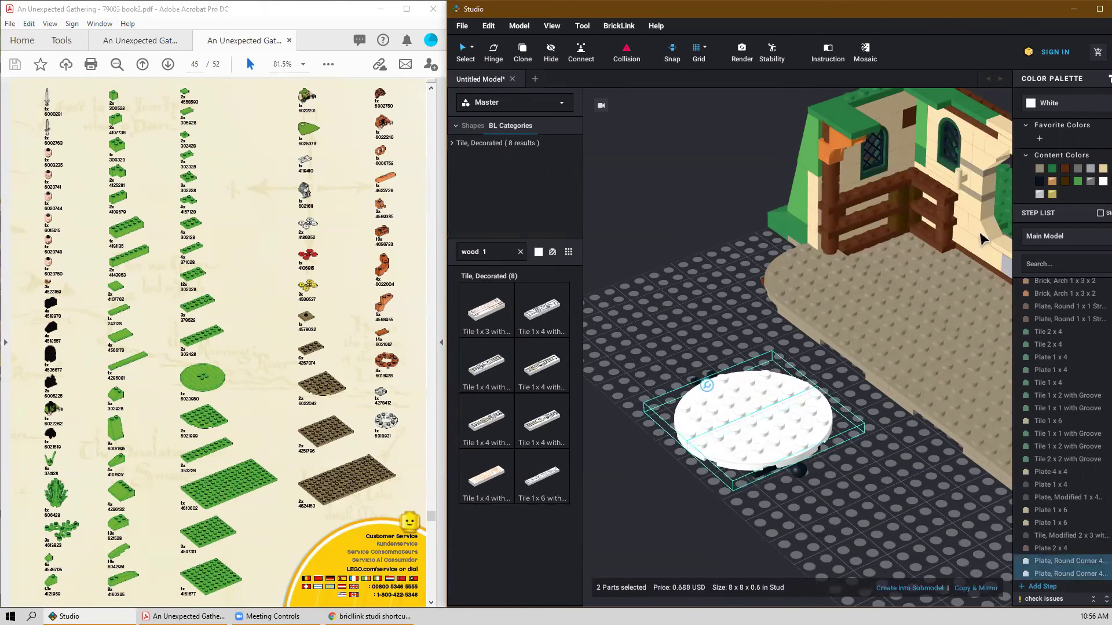
left_click(1055, 172)
left_click(628, 289)
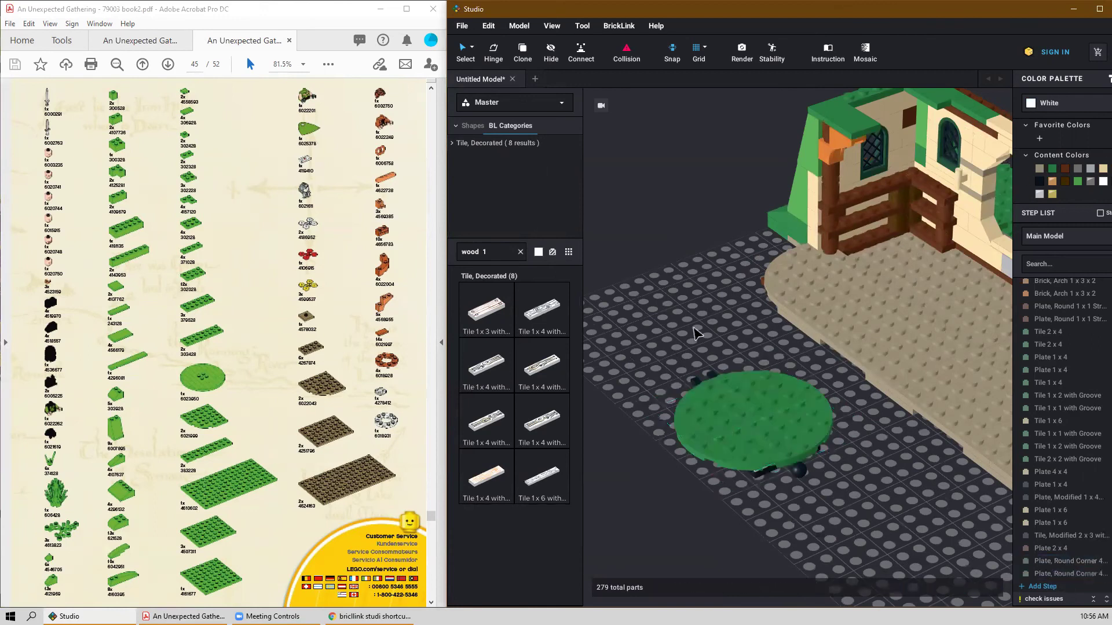
Place two parallel Tile 1 x 6 with Wood Grain Pattern parts on the green disc, leaving a gap between them.
scroll(693, 328, "down", 3)
scroll(748, 463, "up", 2)
mouse_move(843, 565)
right_mouse_down()
mouse_move(858, 534)
mouse_move(841, 562)
right_mouse_up()
scroll(738, 440, "up", 2)
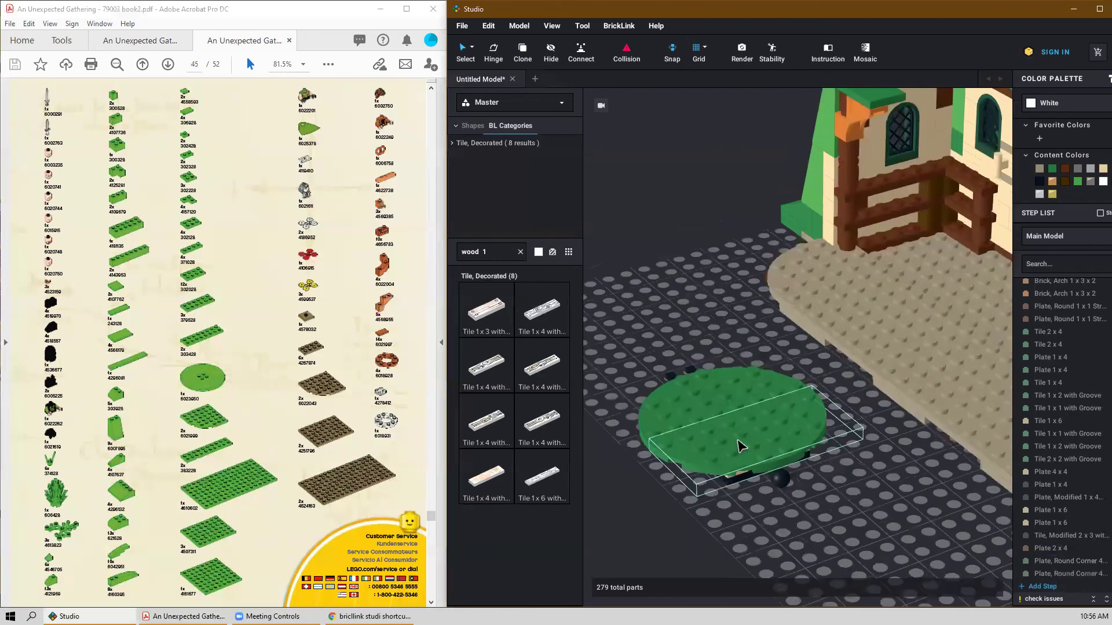
left_click_drag(496, 424, 731, 396)
left_click(546, 482)
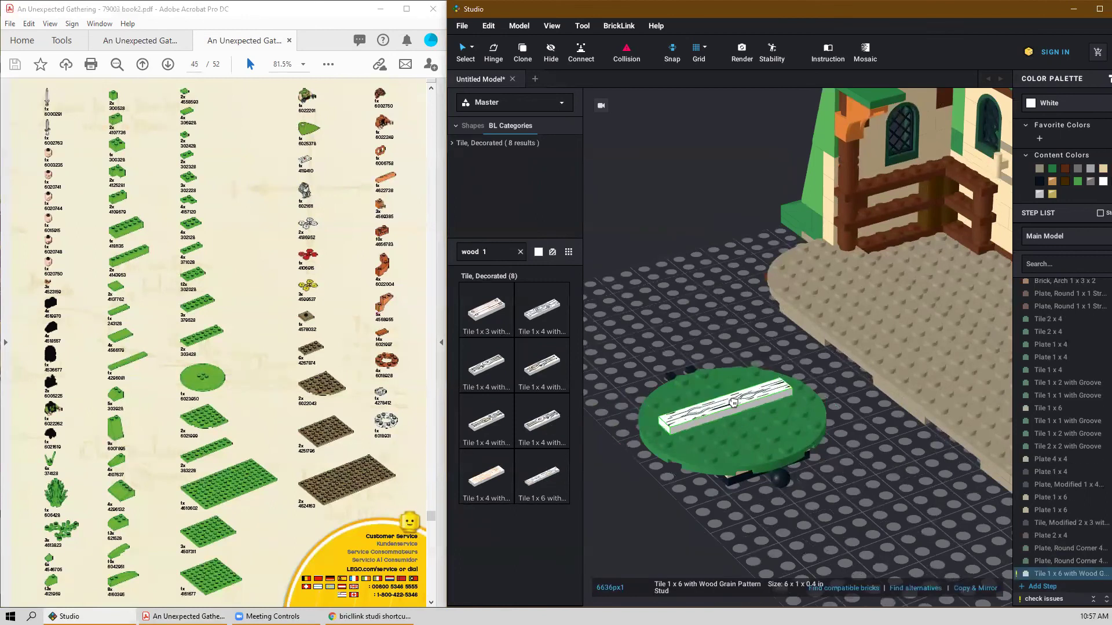
left_click(718, 397)
left_click(749, 423)
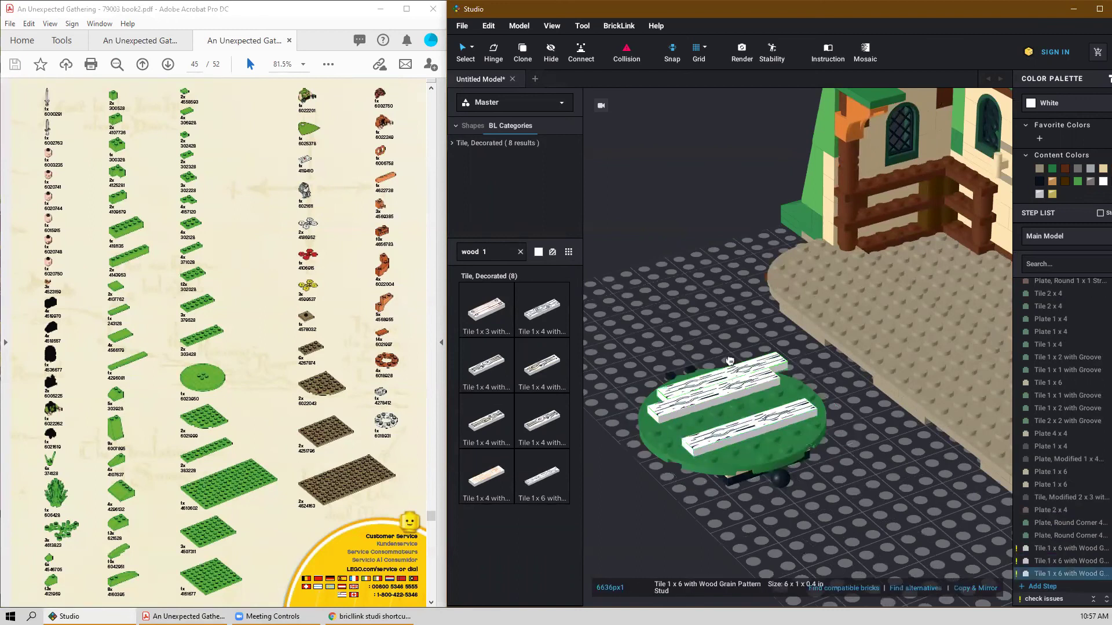
scroll(713, 382, "up", 2)
mouse_move(714, 365)
right_mouse_down()
mouse_move(744, 384)
mouse_move(717, 366)
right_mouse_up()
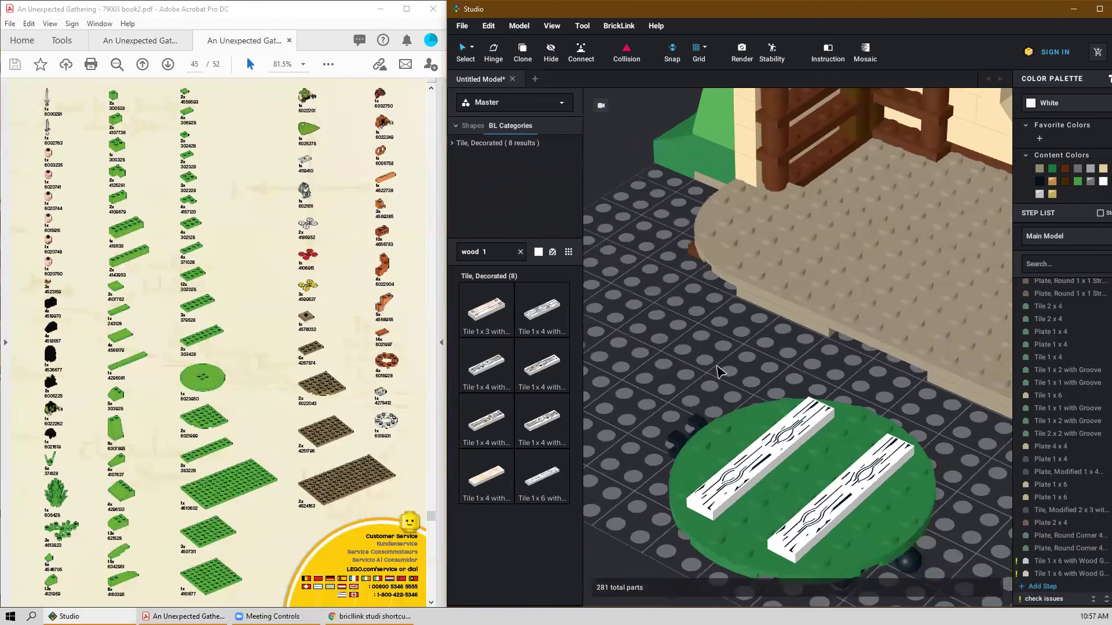
scroll(714, 443, "down", 3)
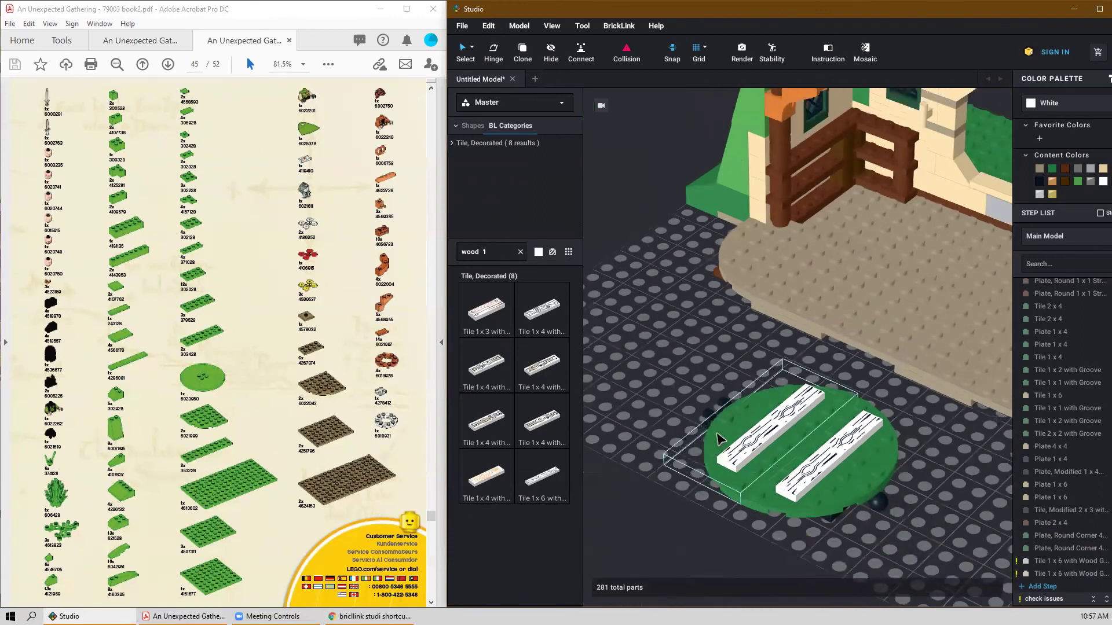
Color both wood-grain tiles on the disc Reddish Brown.
left_click(776, 421)
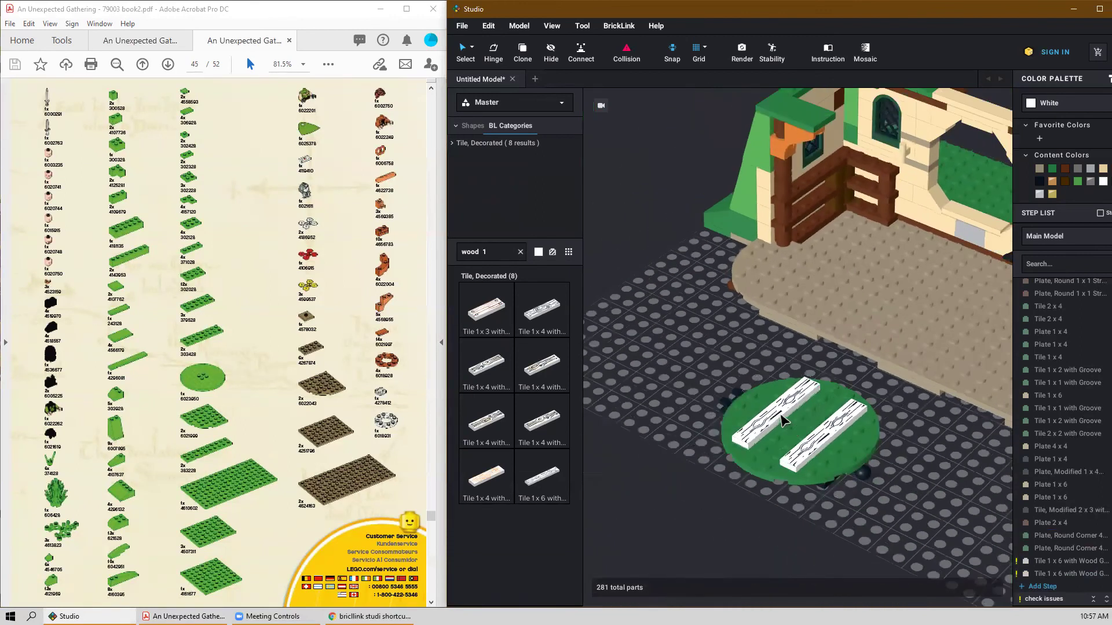
left_click(1065, 168)
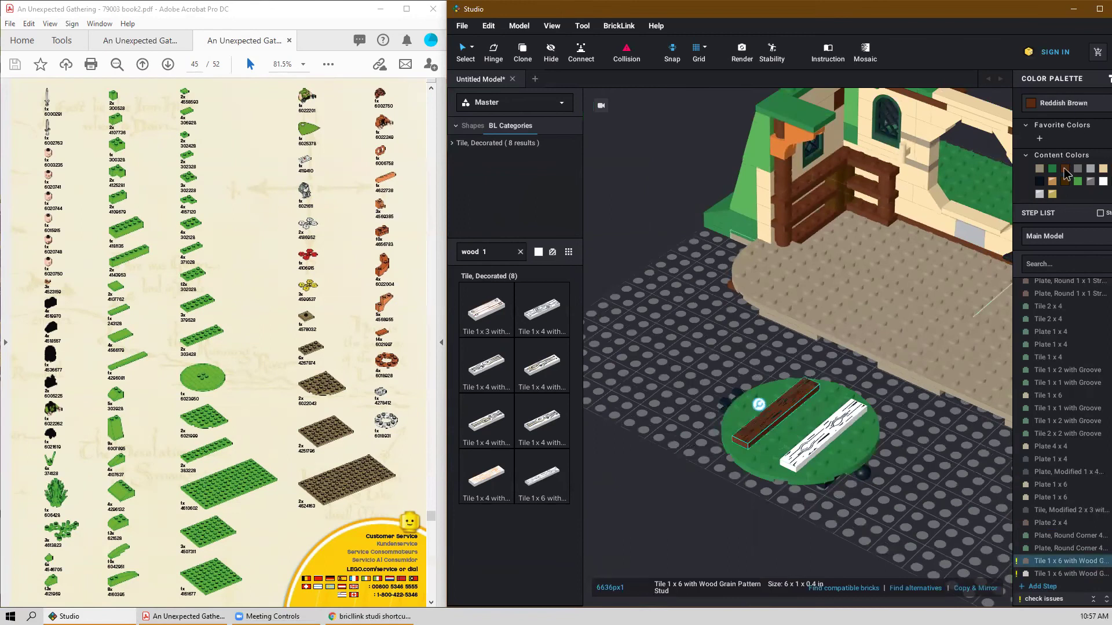
left_click(845, 426)
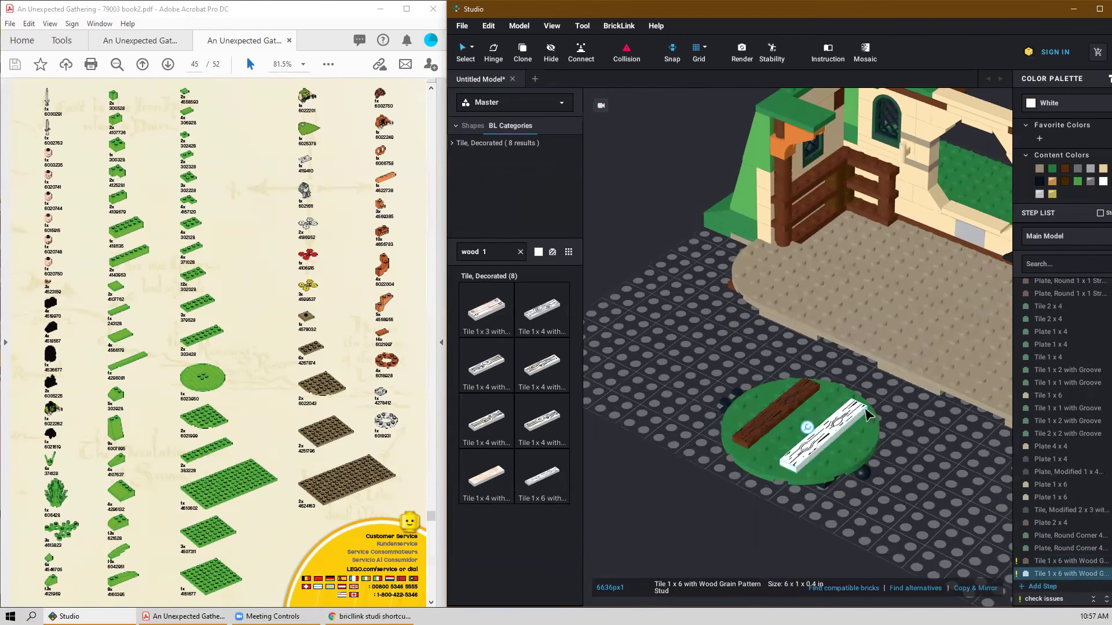
left_click(1065, 169)
Recolor both wood-grain tiles Green to match the door disc.
right_click_drag(637, 385, 721, 382)
left_click(784, 402)
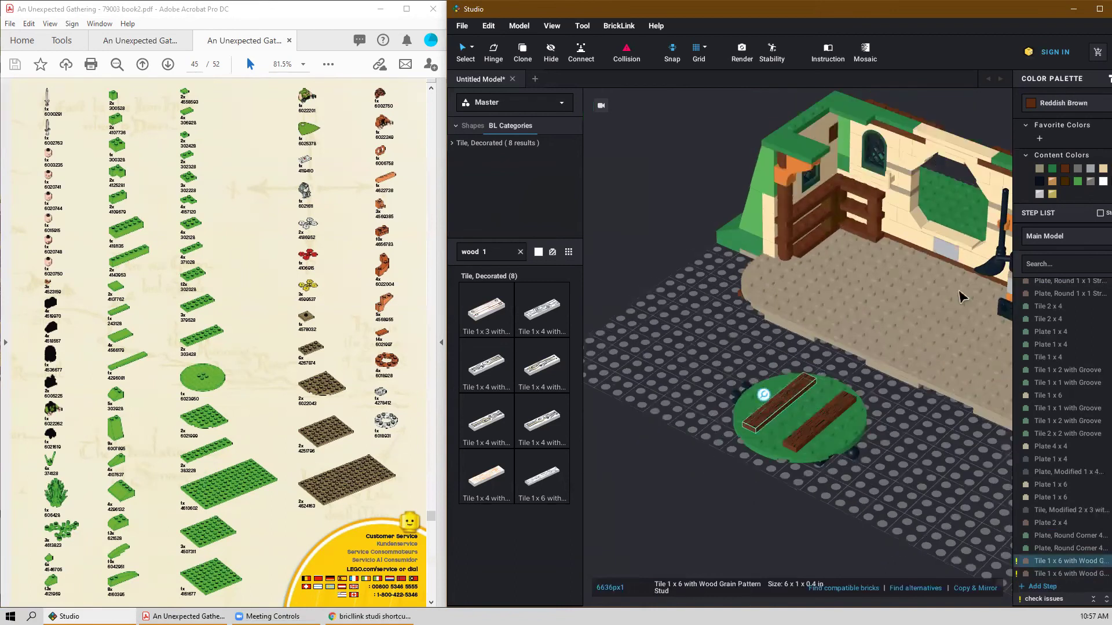
left_click(1053, 168)
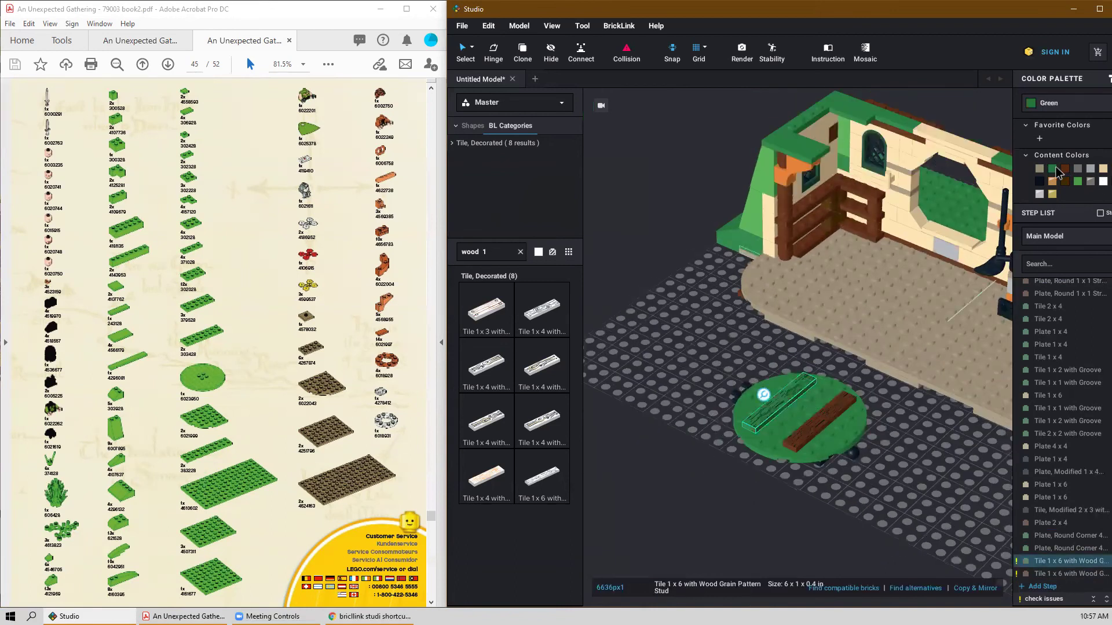
left_click(856, 418)
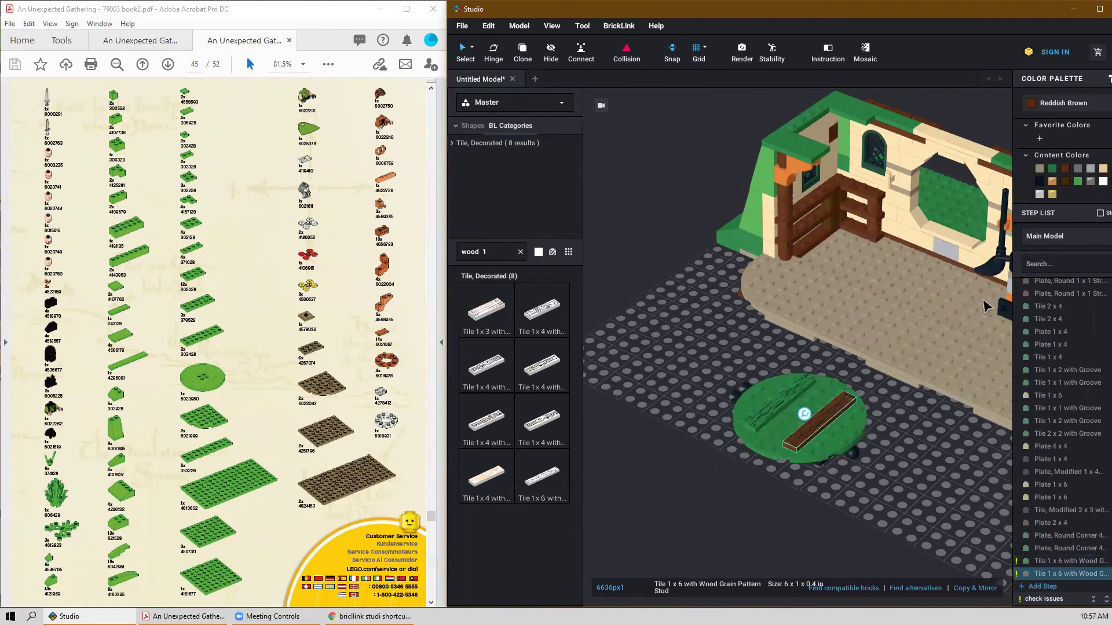
left_click(1054, 168)
left_click(703, 354)
scroll(734, 375, "down", 2)
right_click_drag(851, 569, 821, 564)
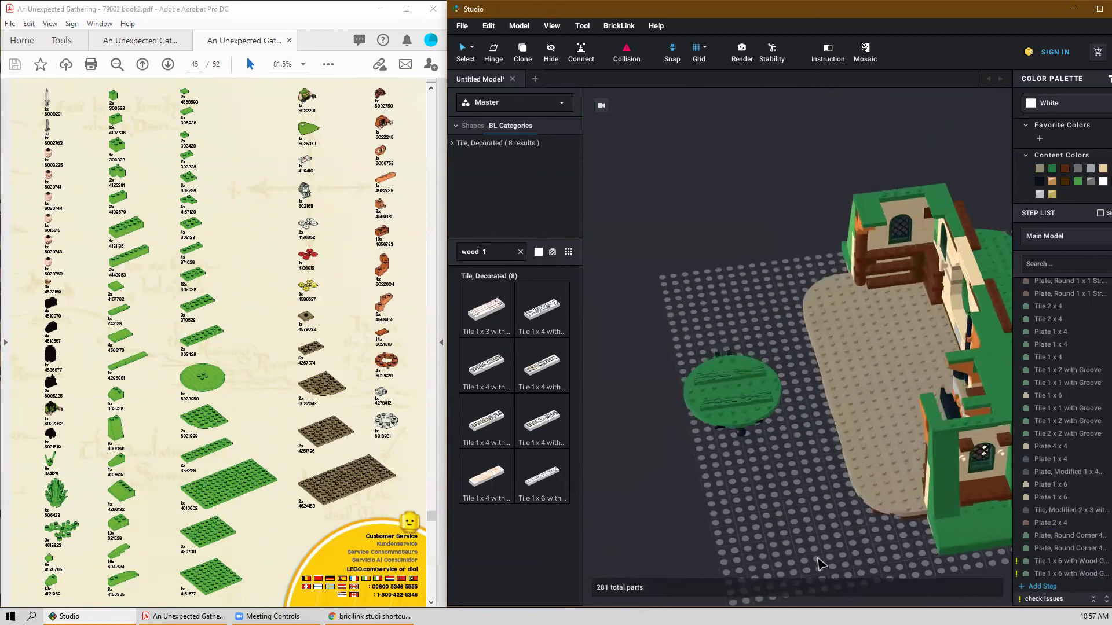
Return to the book 1 instructions and check steps 6 and 72 on page 78.
scroll(314, 423, "up", 15)
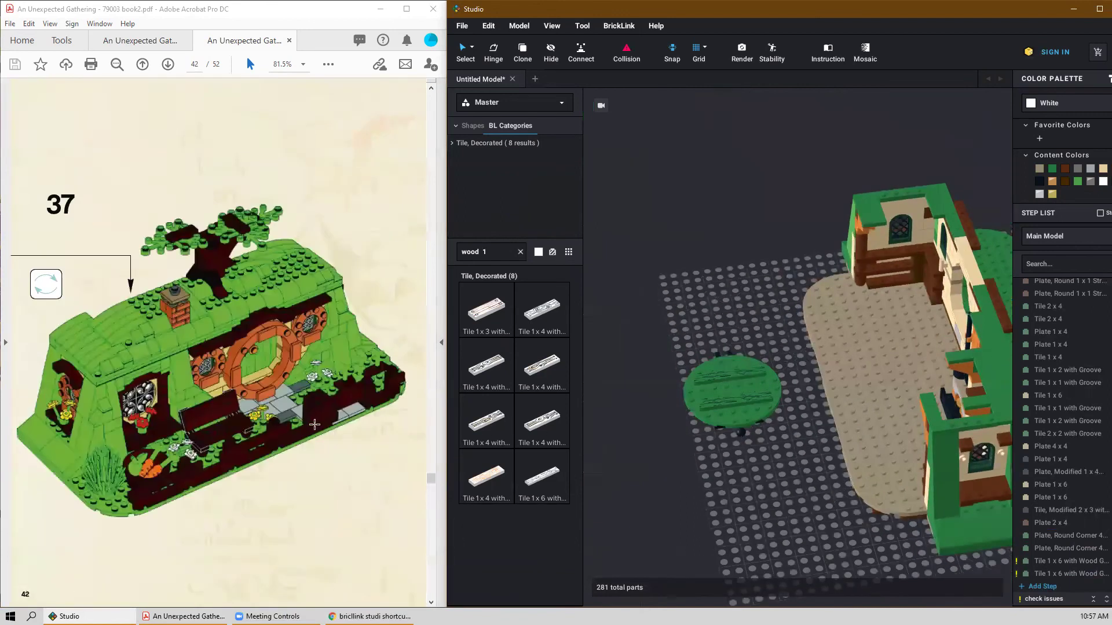
scroll(313, 422, "up", 20)
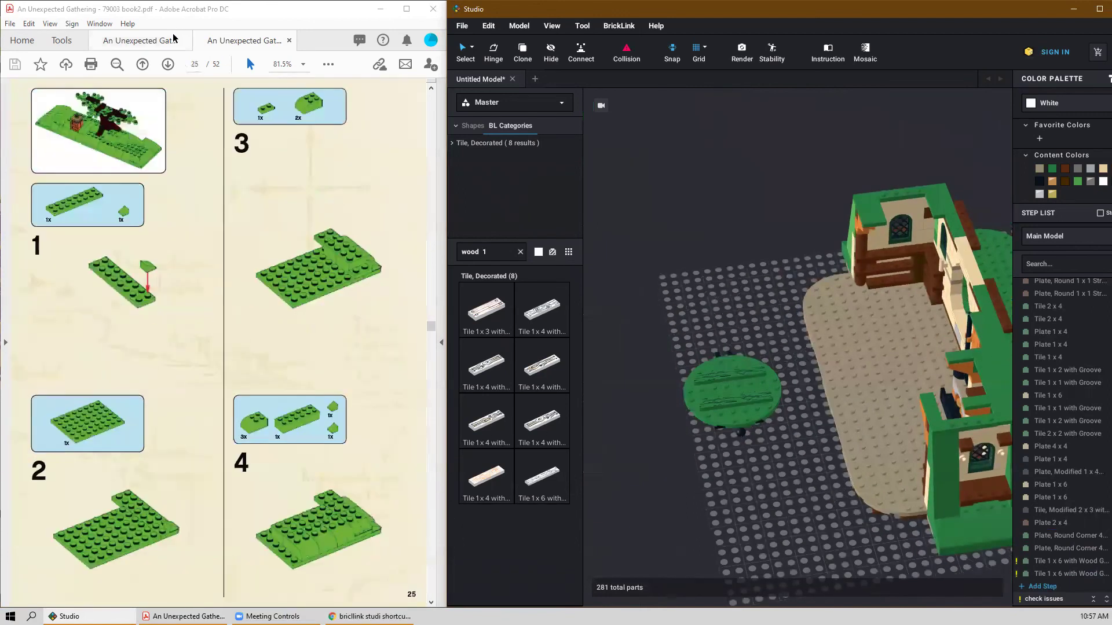
left_click(145, 40)
scroll(239, 391, "up", 15)
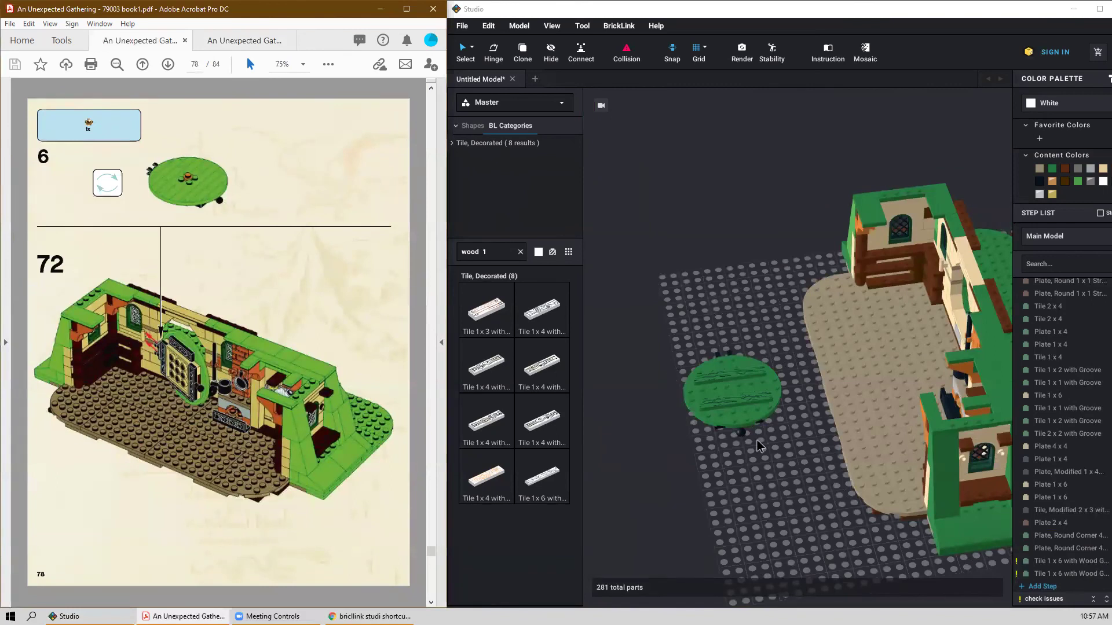
left_click_drag(781, 335, 676, 443)
scroll(724, 400, "up", 1)
scroll(727, 406, "up", 1)
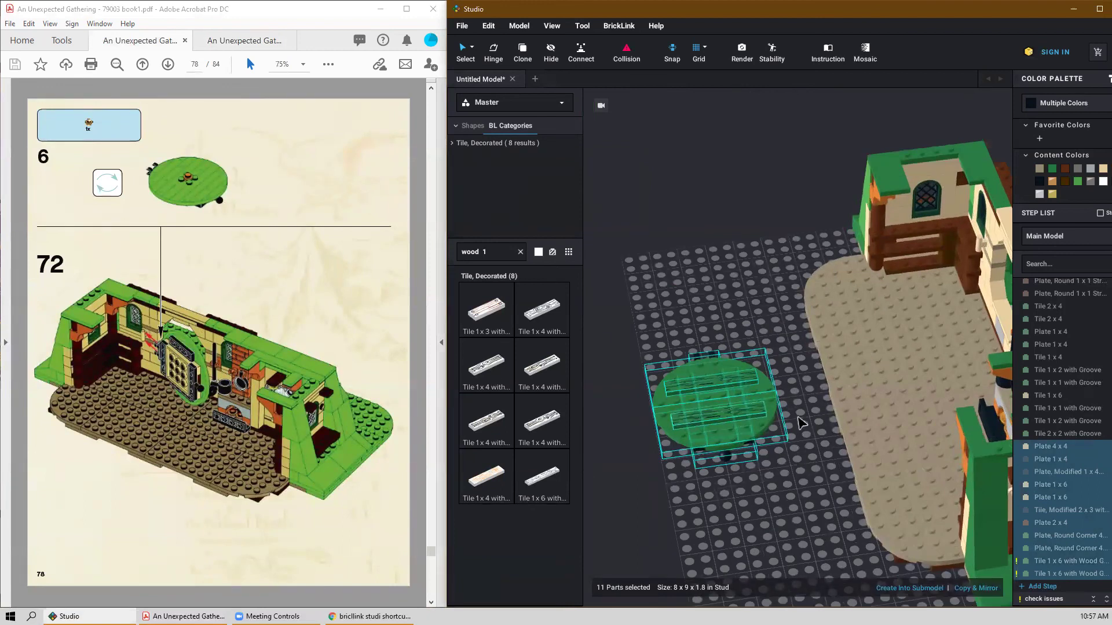
left_click(743, 312)
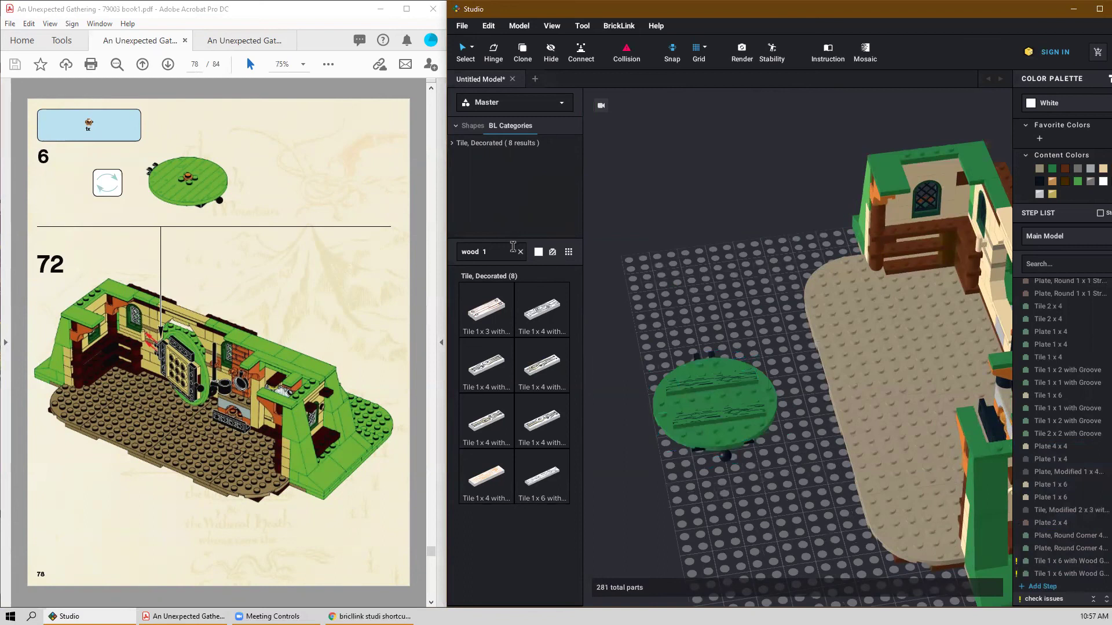
Add a Pearl Gold Plate, Round 1 x 1 Straight Side from the 79003-1 An Unexpected Gathering palette and park it beside the green disc.
left_click(567, 103)
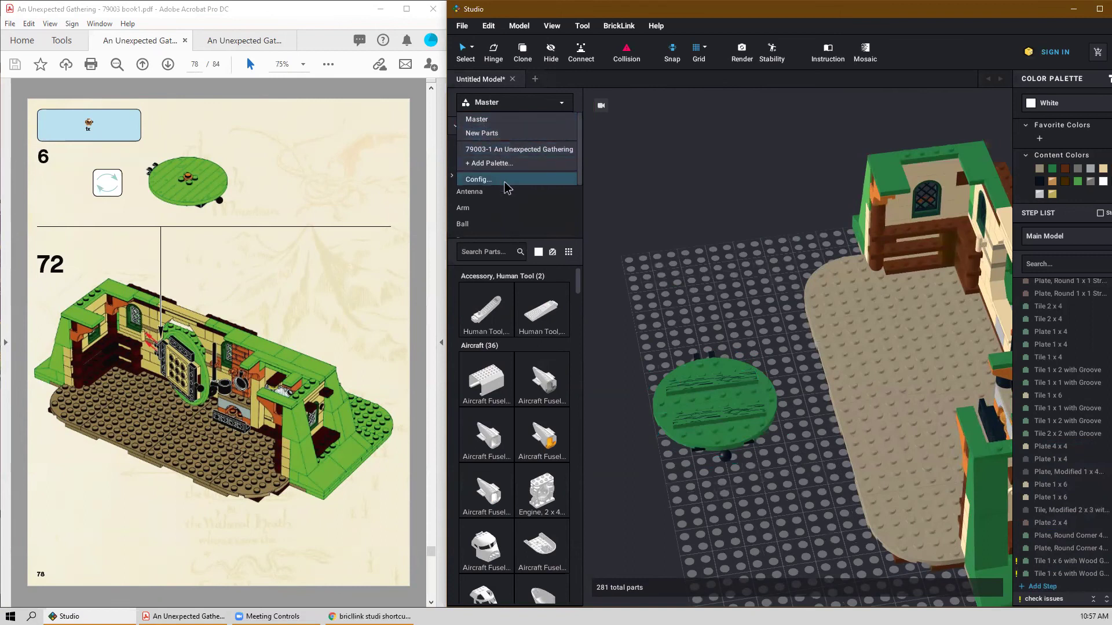
left_click(520, 149)
scroll(539, 324, "down", 3)
scroll(538, 324, "down", 10)
scroll(538, 326, "down", 10)
scroll(495, 368, "down", 10)
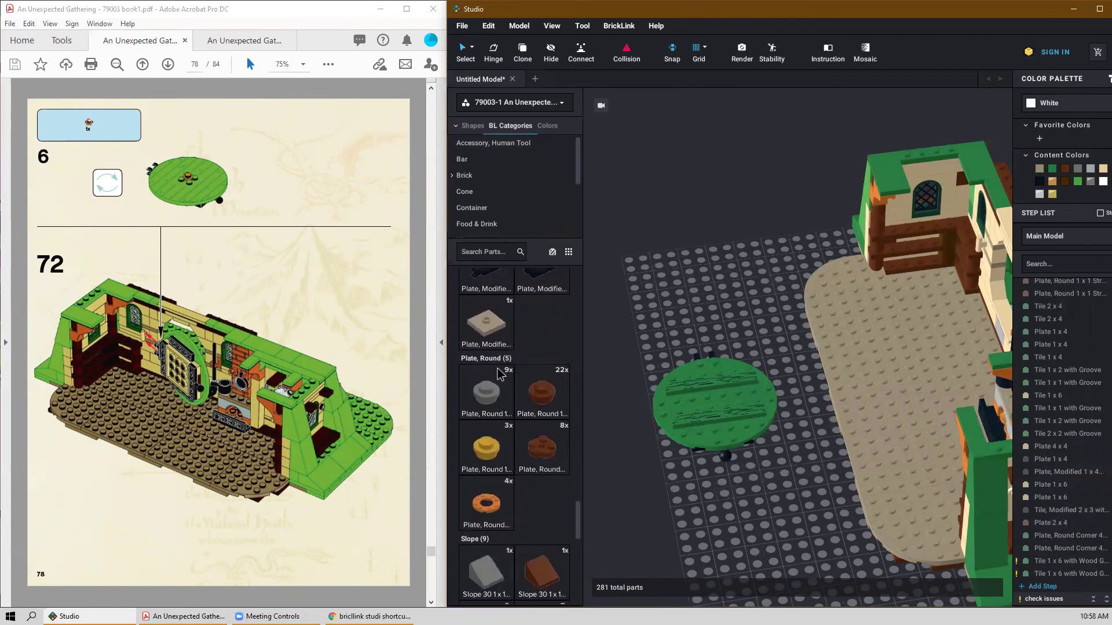
left_click_drag(481, 449, 737, 402)
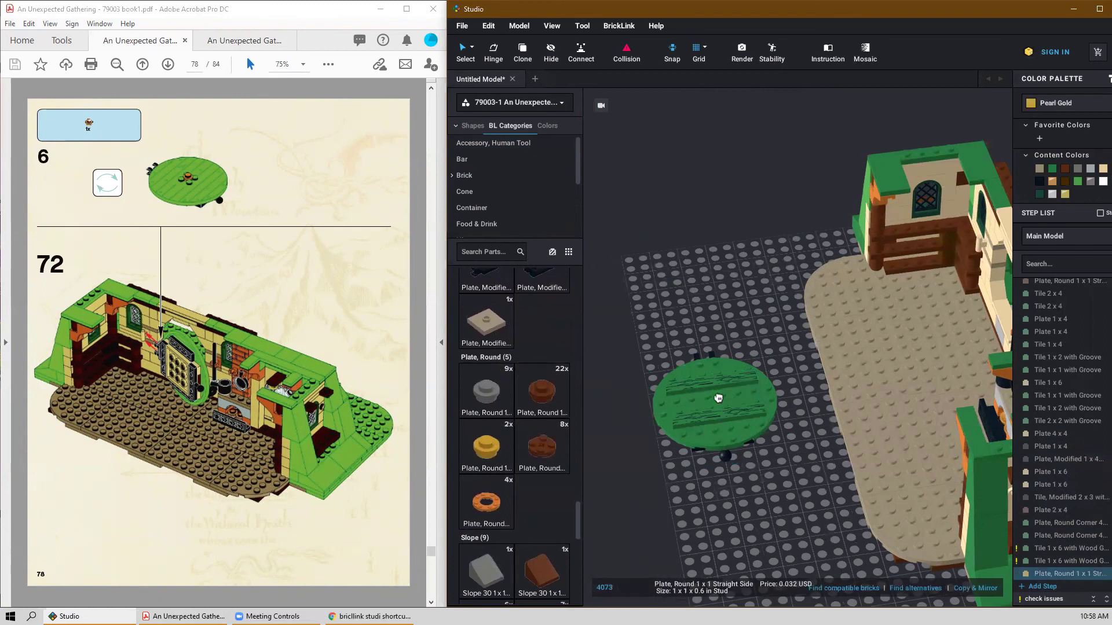
scroll(718, 398, "up", 5)
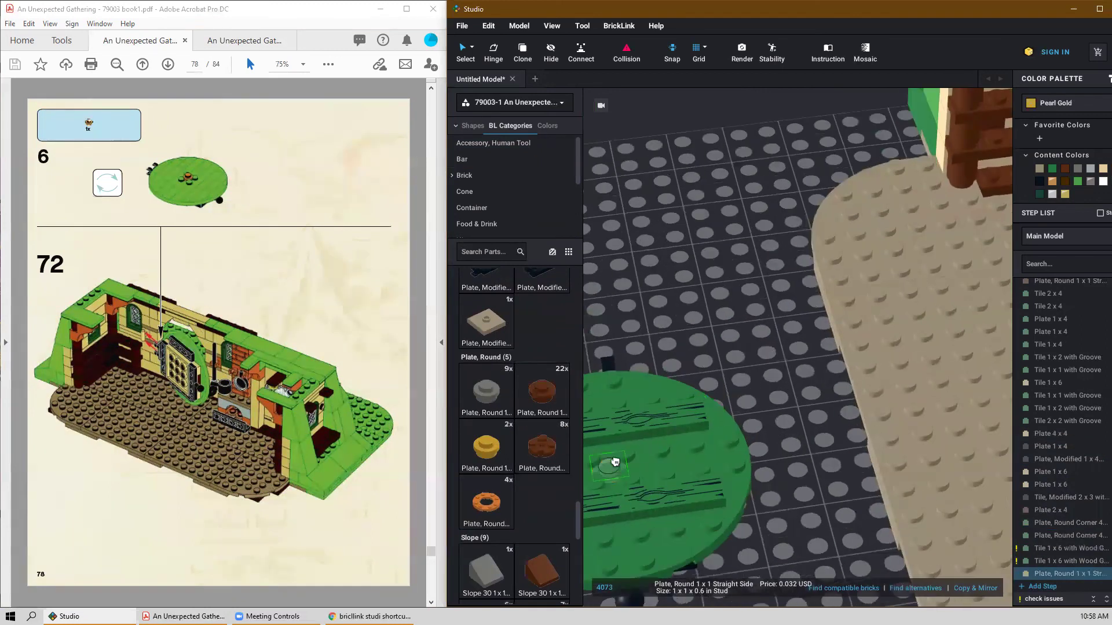
right_click_drag(626, 469, 663, 473)
left_click_drag(864, 517, 702, 425)
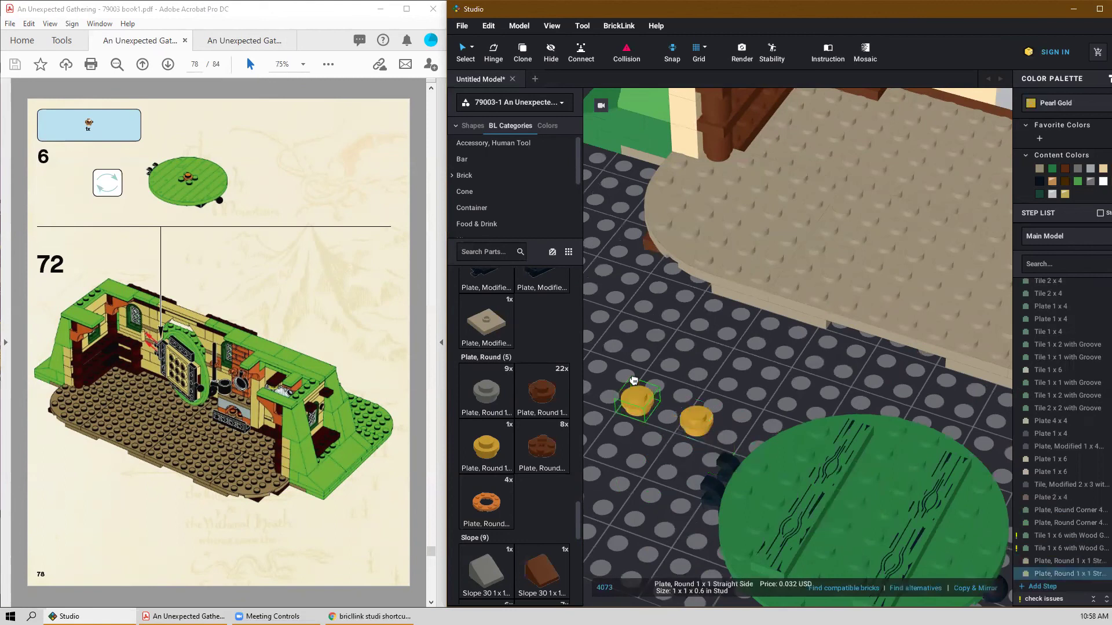
Place the Dark Tan 2 x 2 jumper plate at the centre of the green disc between the wood-grain tiles and recolor it Green.
left_click_drag(572, 347, 856, 509)
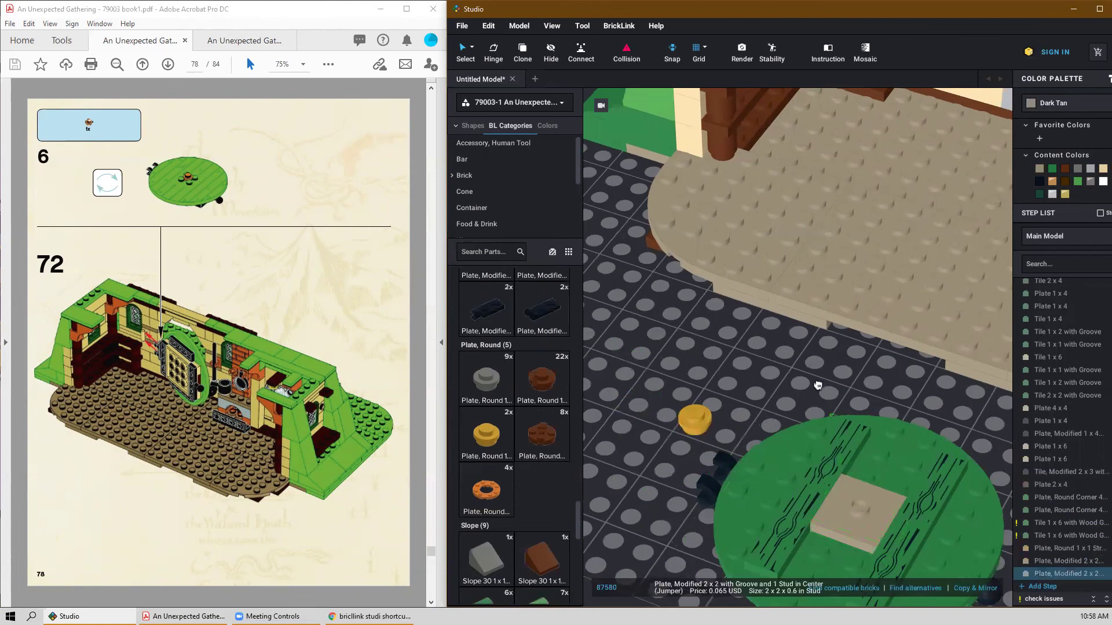
key("Escape")
left_click(857, 491)
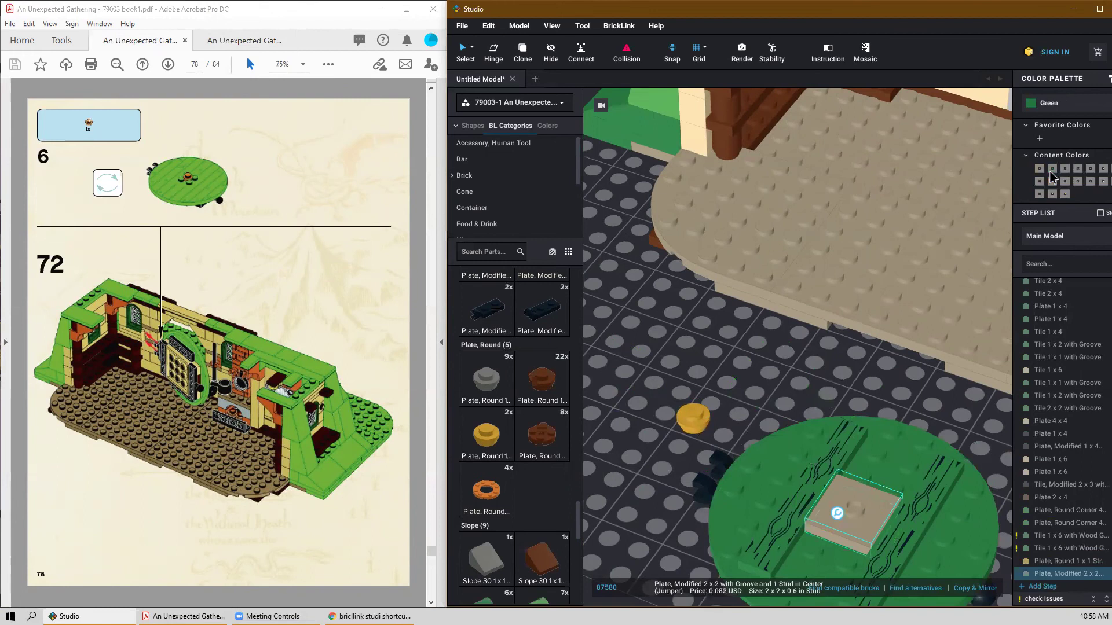
left_click(1052, 170)
left_click(813, 337)
Move the Pearl Gold round plate to the centre of the door disc and delete the jumper plate beneath it.
left_click_drag(705, 427, 858, 510)
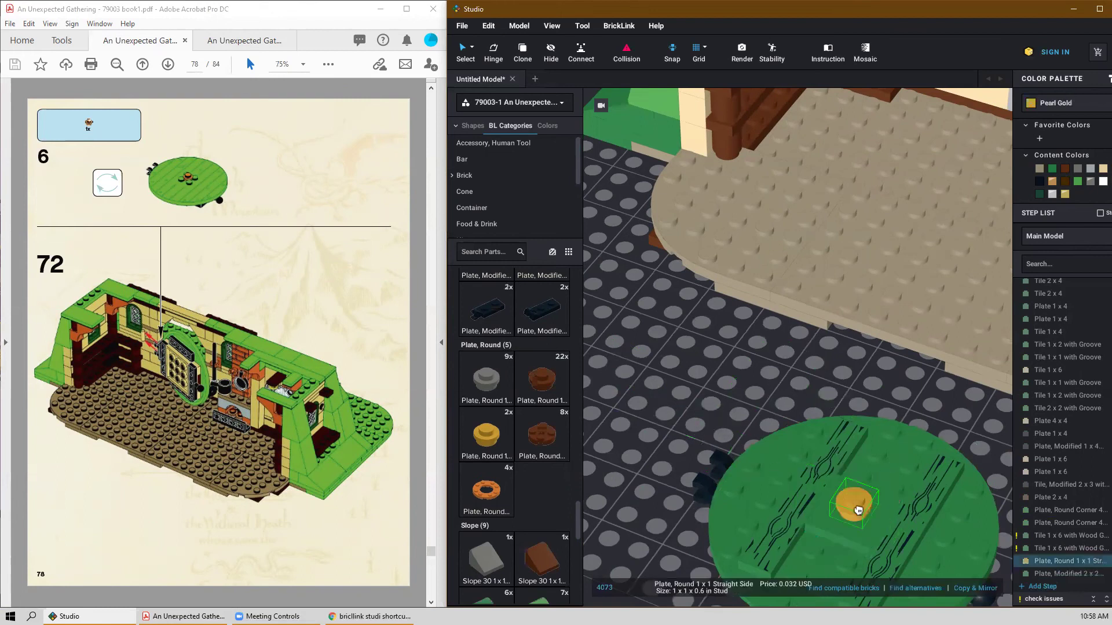
left_click(845, 543)
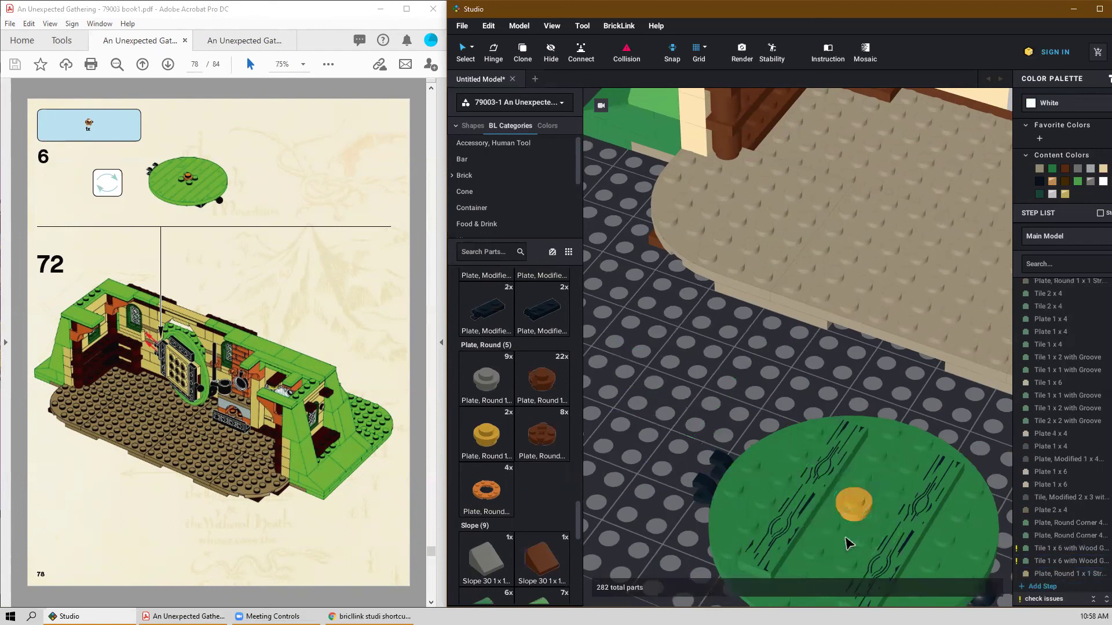
Look through the set's parts palette for a 2 x 2 jumper plate.
scroll(514, 368, "up", 10)
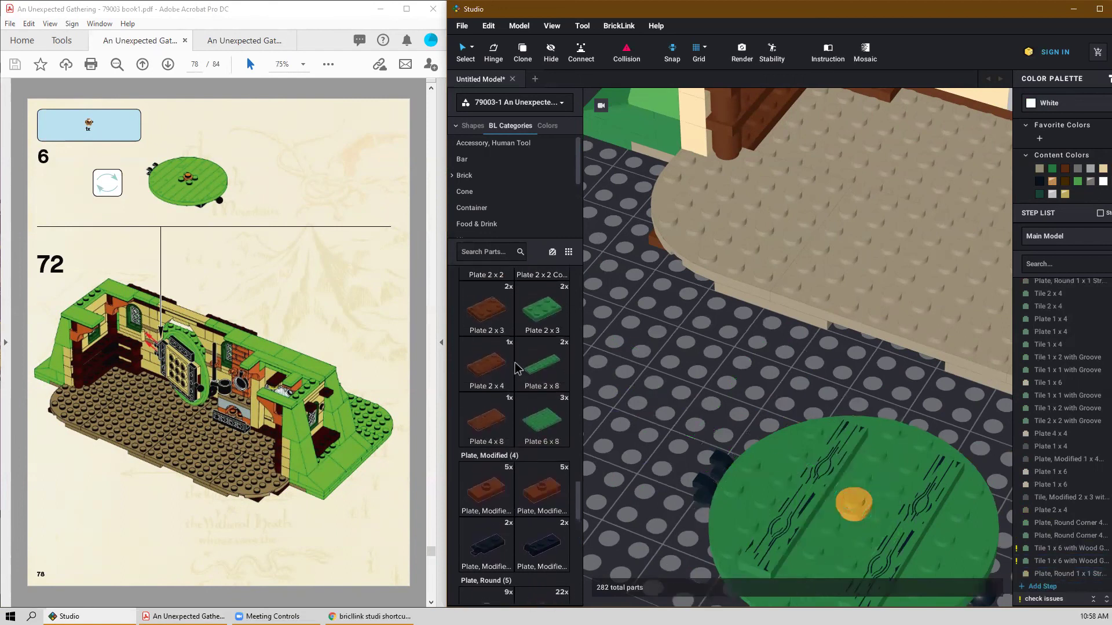
scroll(518, 369, "up", 4)
scroll(517, 371, "down", 4)
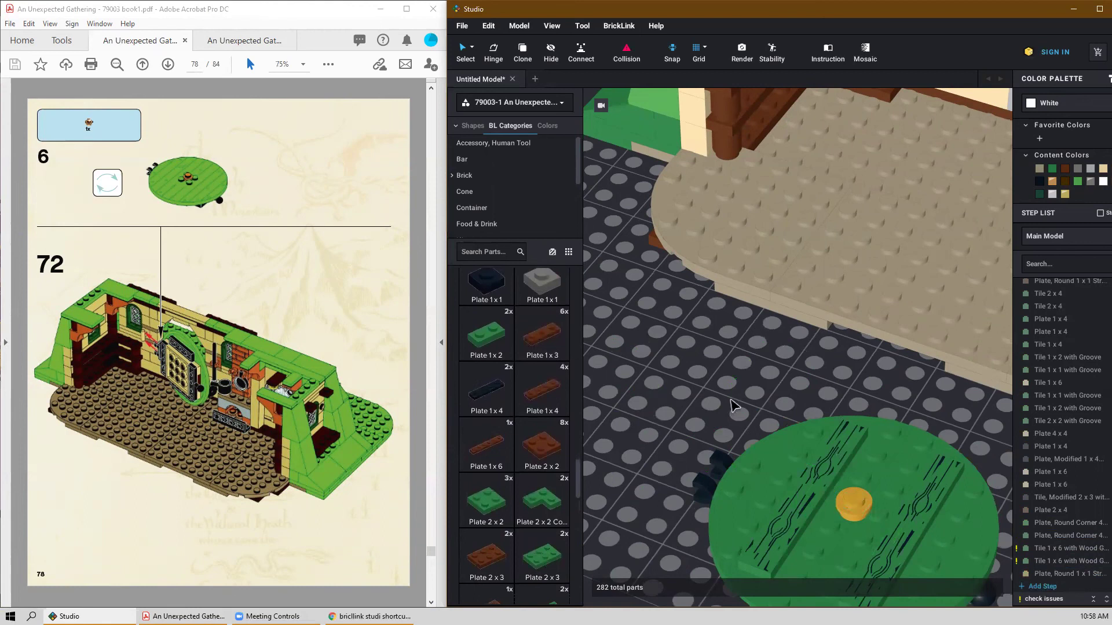
scroll(732, 405, "down", 5)
scroll(523, 442, "down", 4)
scroll(524, 452, "down", 15)
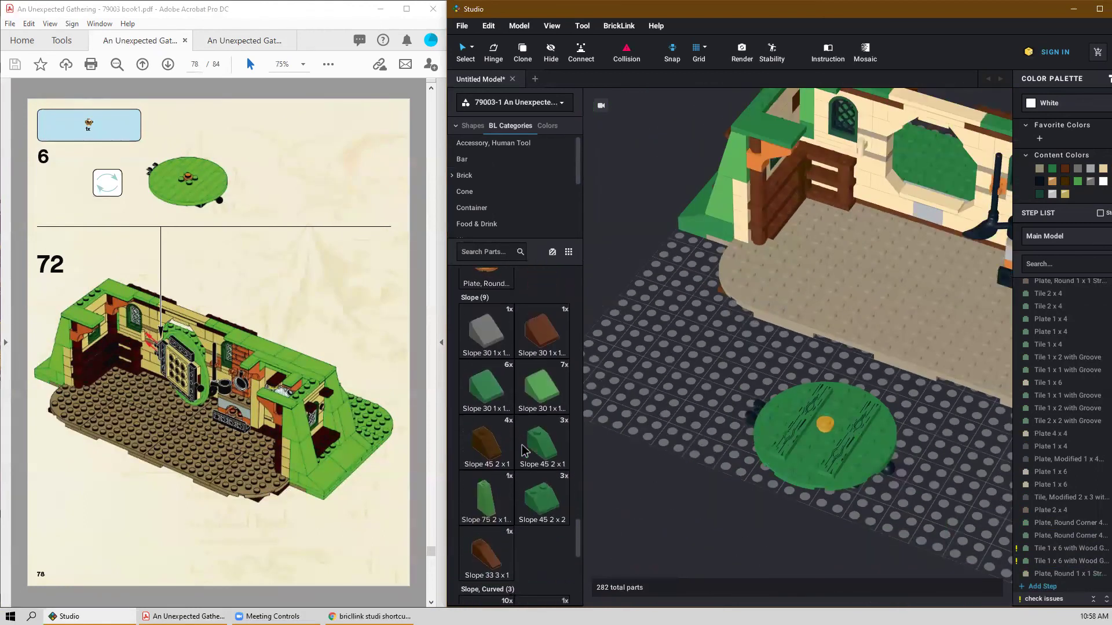
scroll(534, 467, "down", 1)
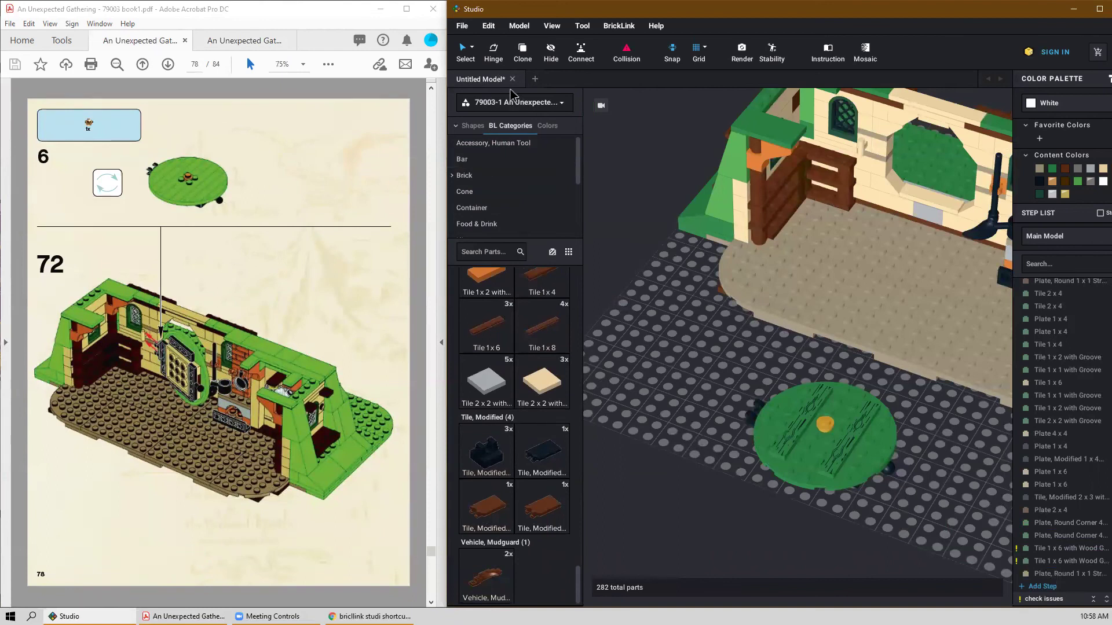
Switch to the Master palette and search its parts for "modified plate".
left_click(560, 105)
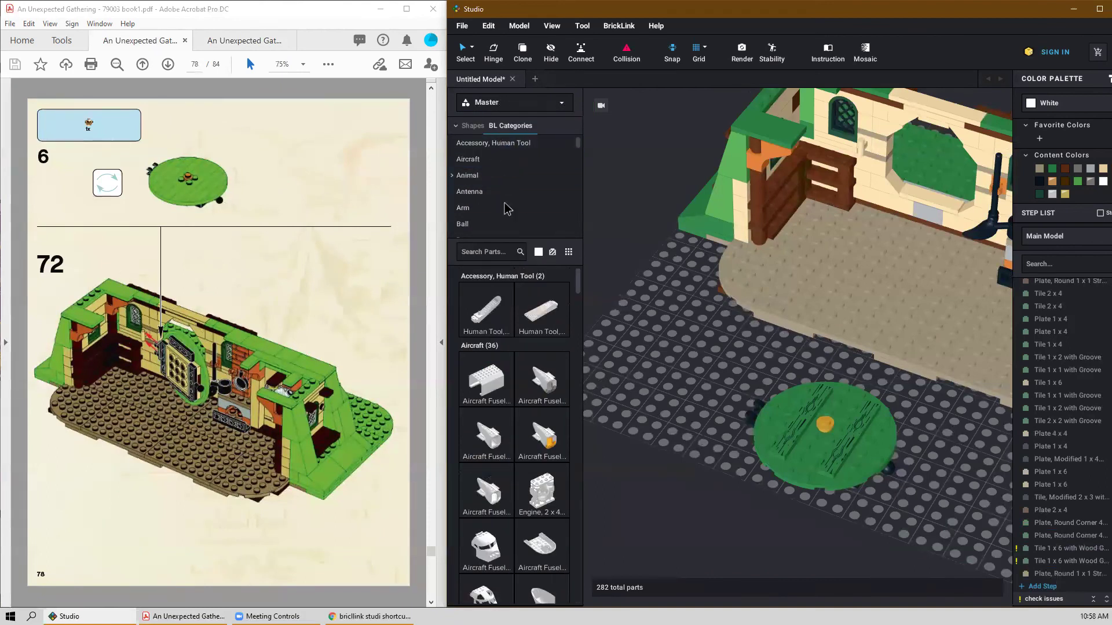
left_click(510, 250)
type("modified")
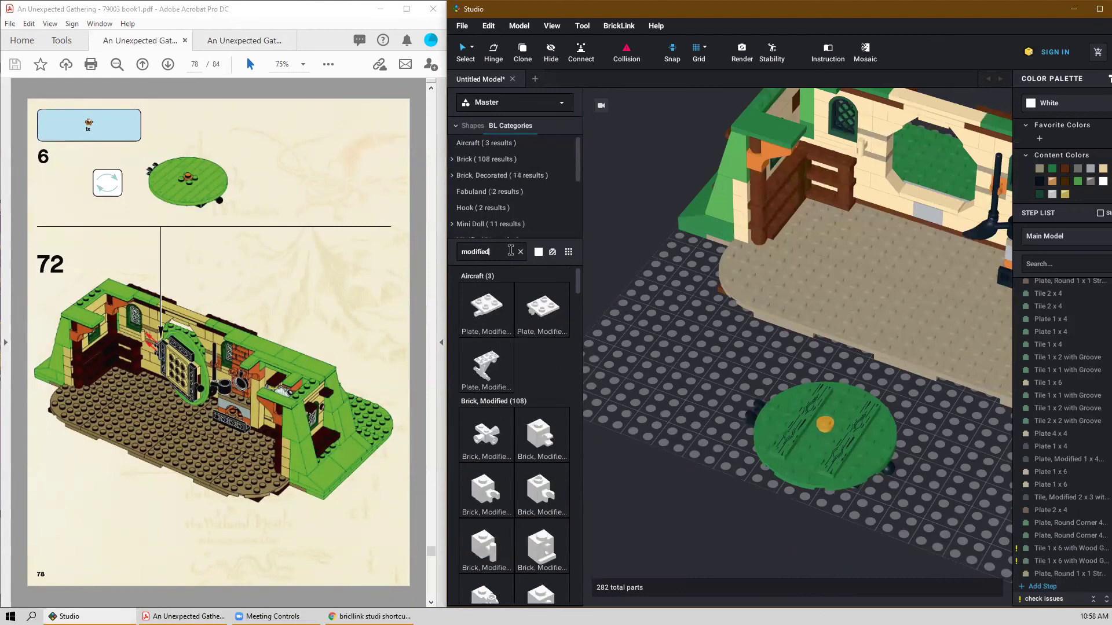
scroll(529, 399, "down", 6)
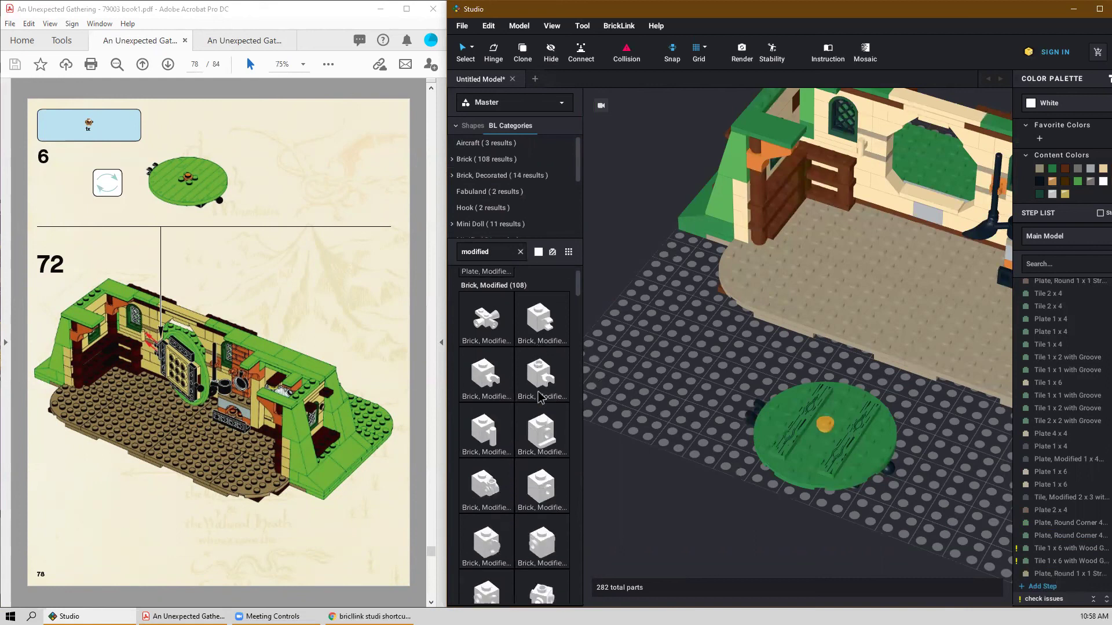
type("ied")
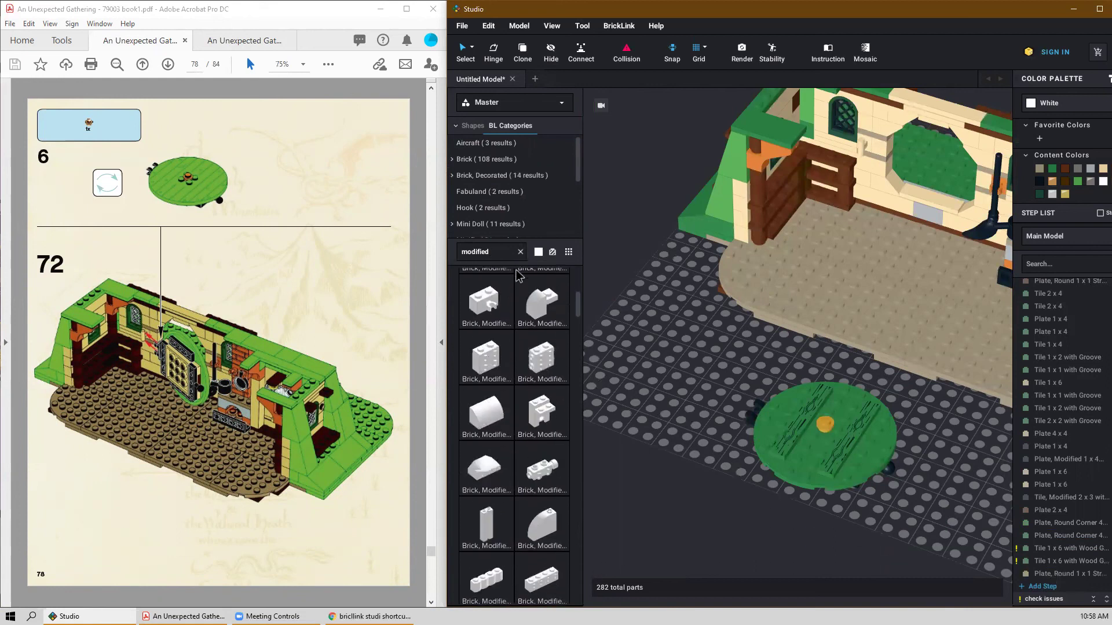
type(" plate")
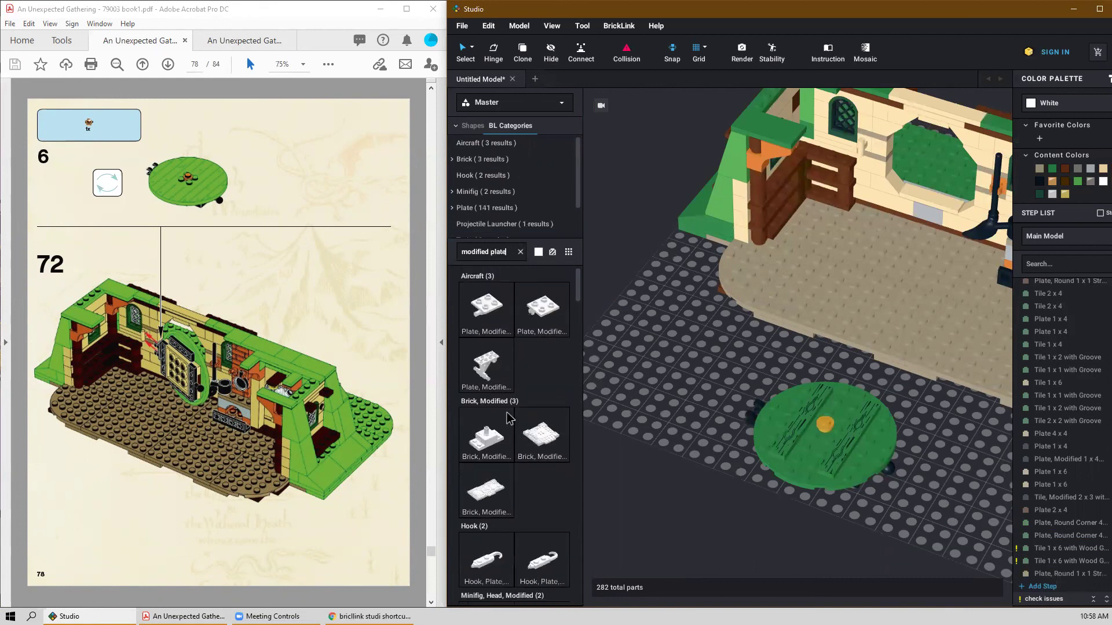
Place a Plate, Modified 2 x 2 with Groove and 1 Stud in Center under the gold knob at the disc's centre.
scroll(510, 429, "down", 3)
scroll(533, 434, "down", 5)
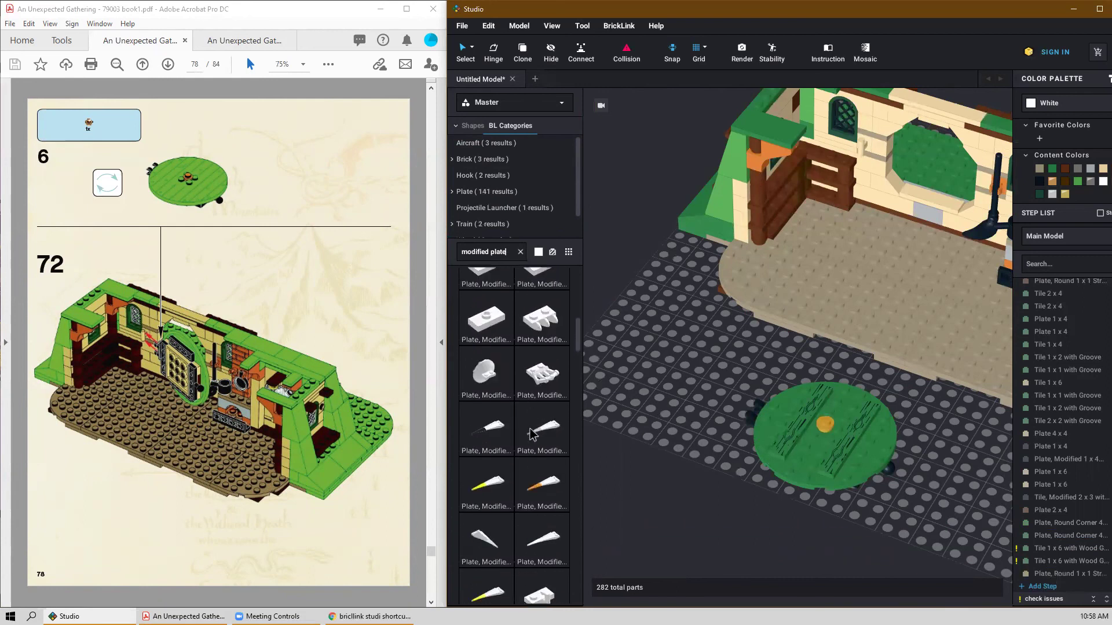
scroll(530, 439, "down", 5)
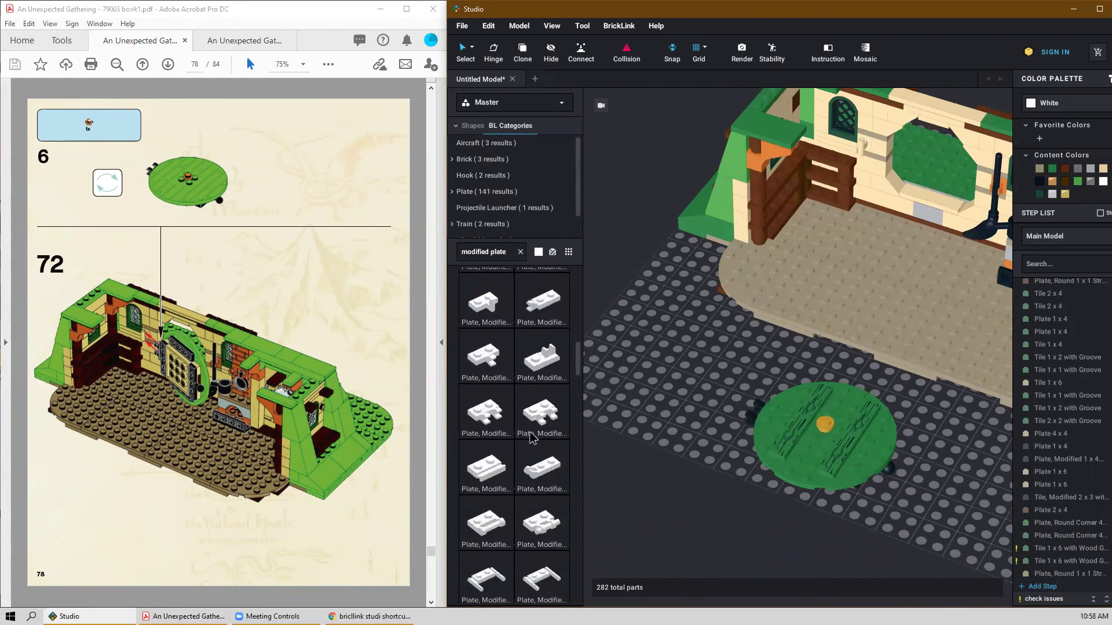
scroll(533, 445, "down", 5)
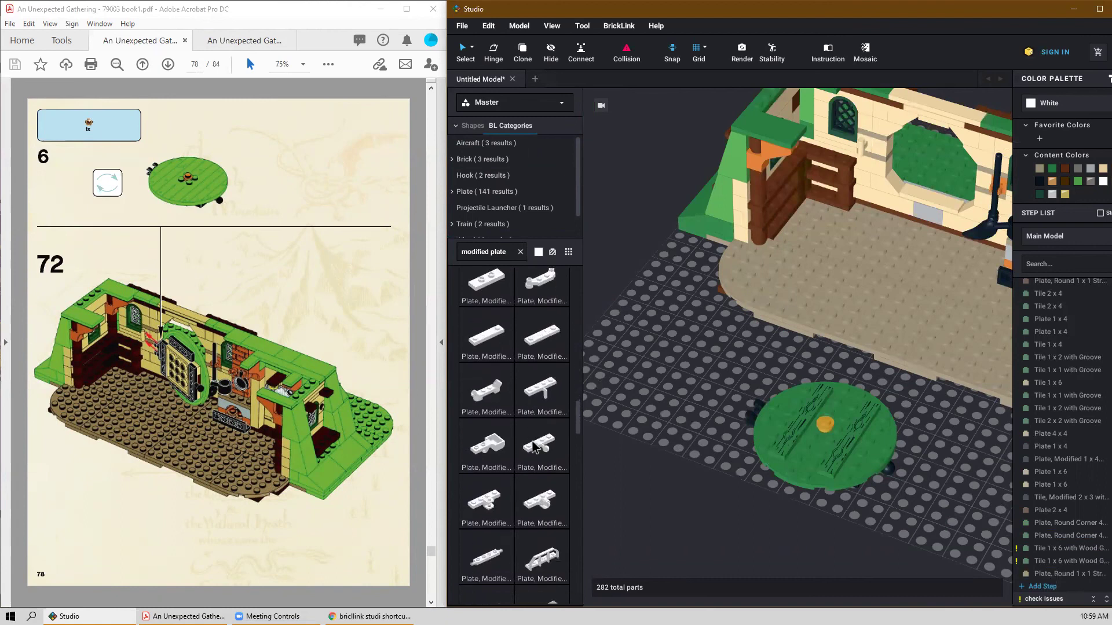
left_click_drag(541, 356, 829, 431)
left_click(830, 431)
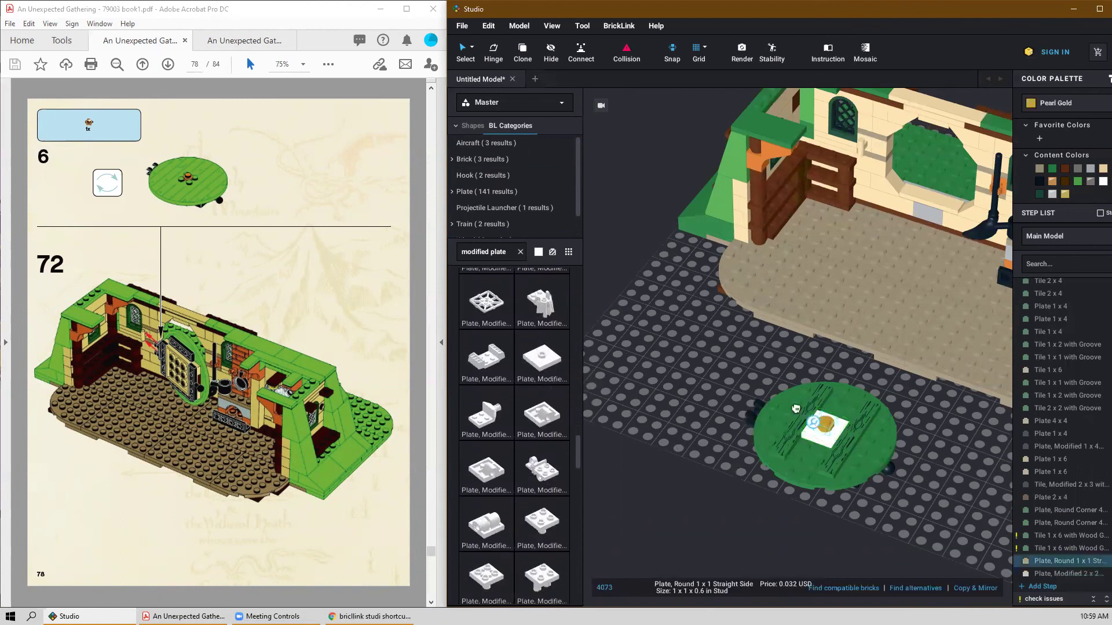
Recolor the white jumper plate under the gold knob Green.
key("Escape")
left_click(808, 438)
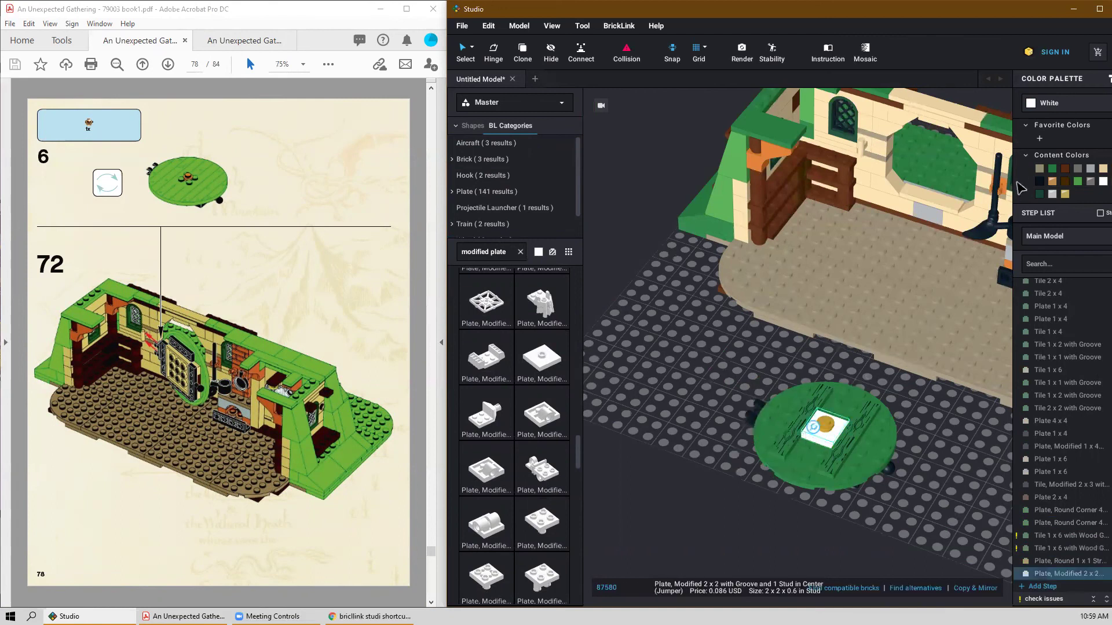
left_click(1053, 168)
left_click(698, 339)
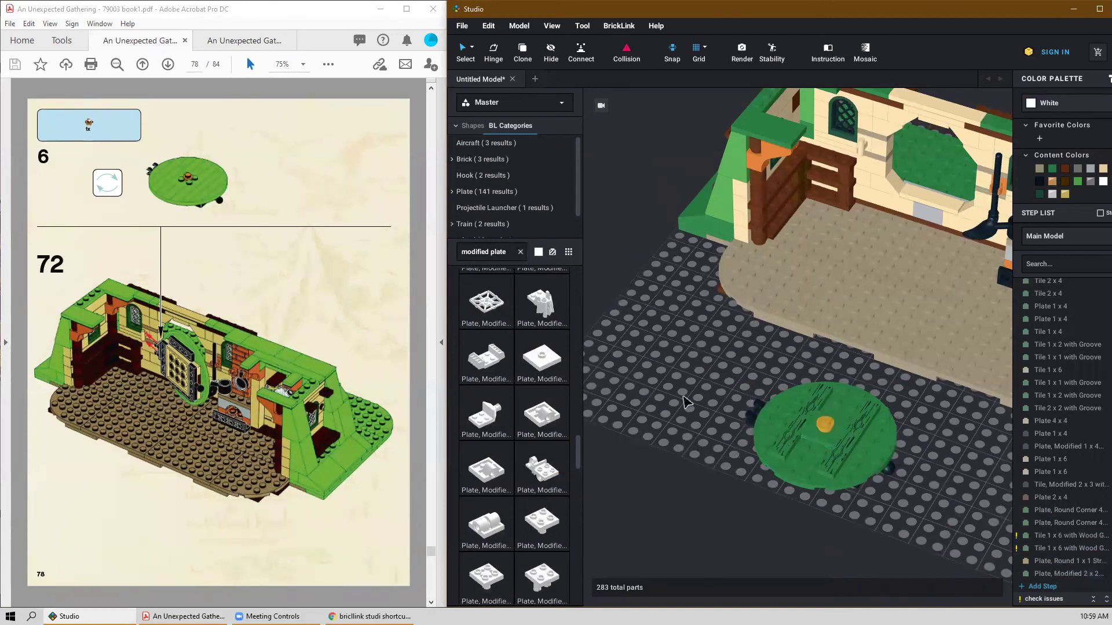
Group all the parts of the round door assembly into a submodel named Door.
scroll(685, 389, "down", 3)
scroll(685, 374, "up", 2)
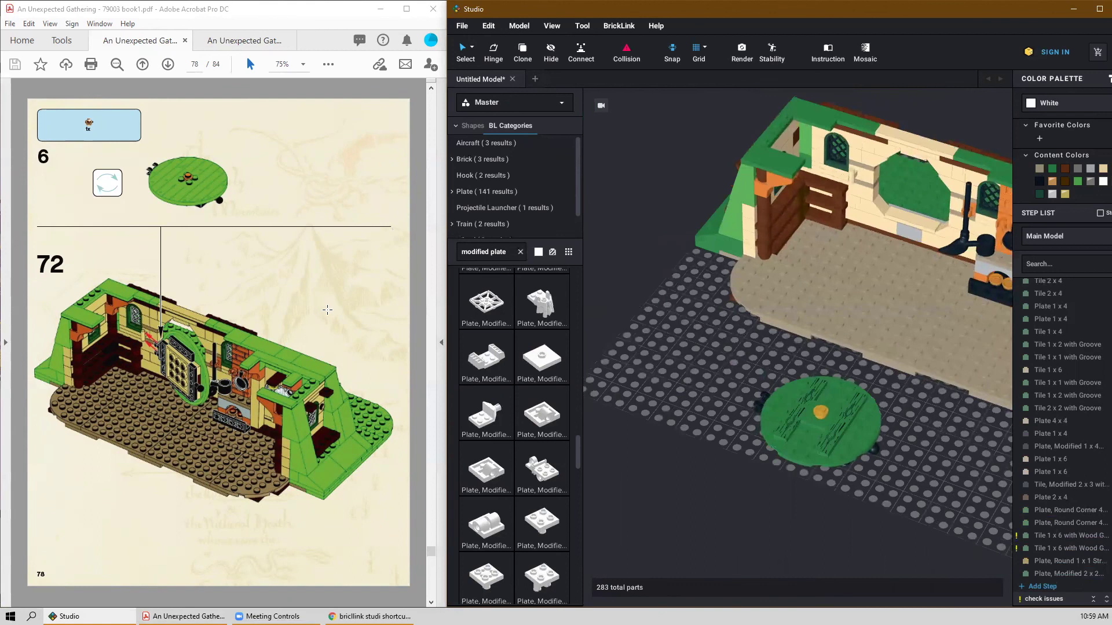
left_click_drag(913, 388, 635, 497)
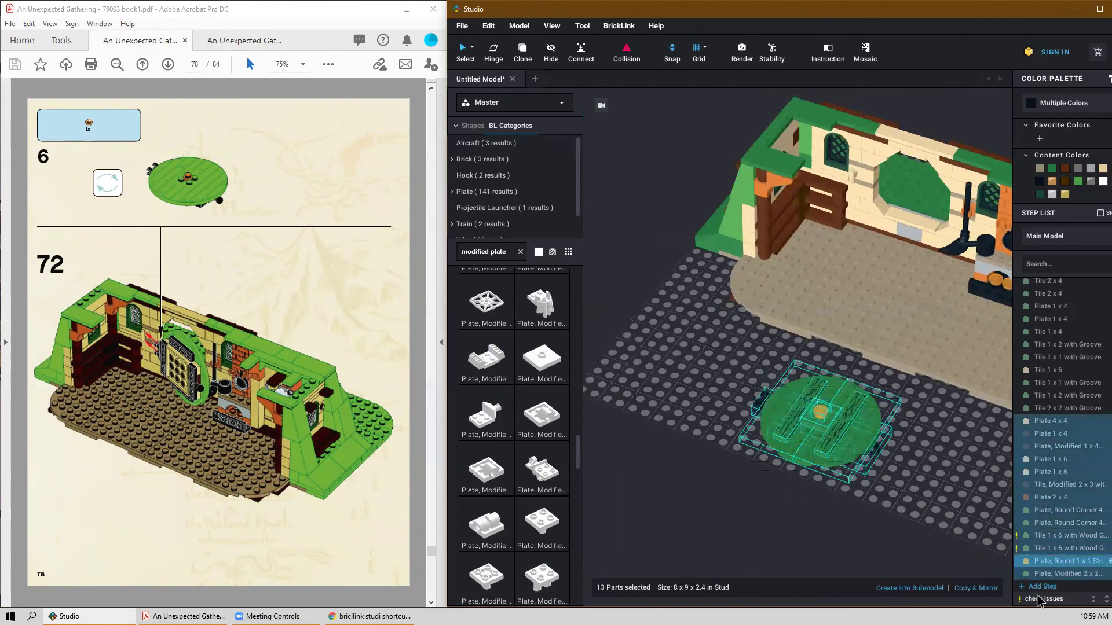
left_click(910, 589)
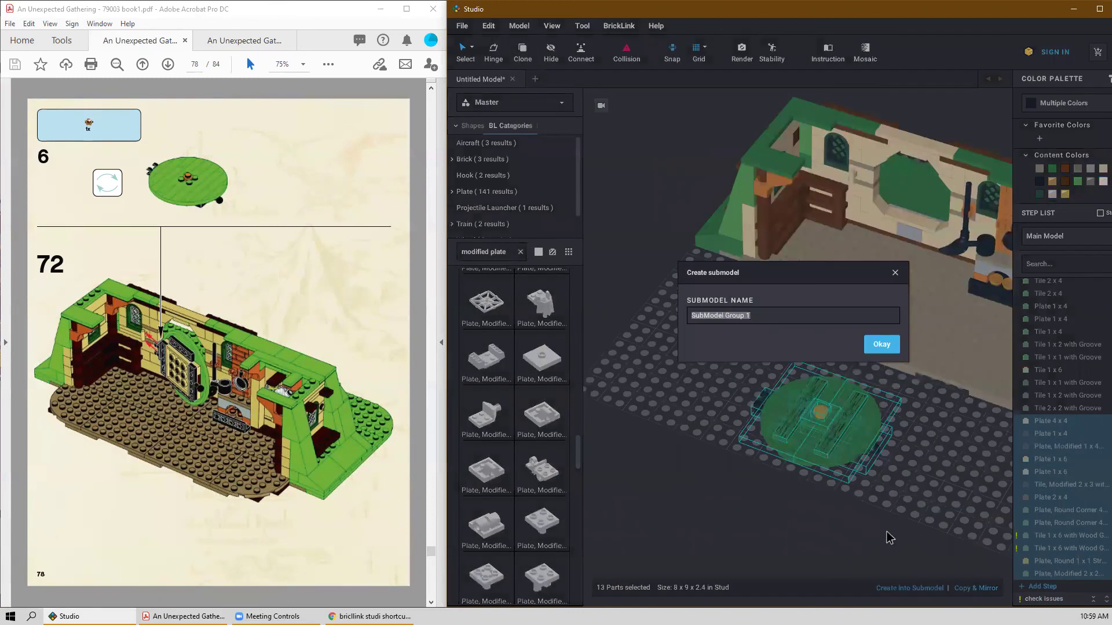
type("Door")
key("Return")
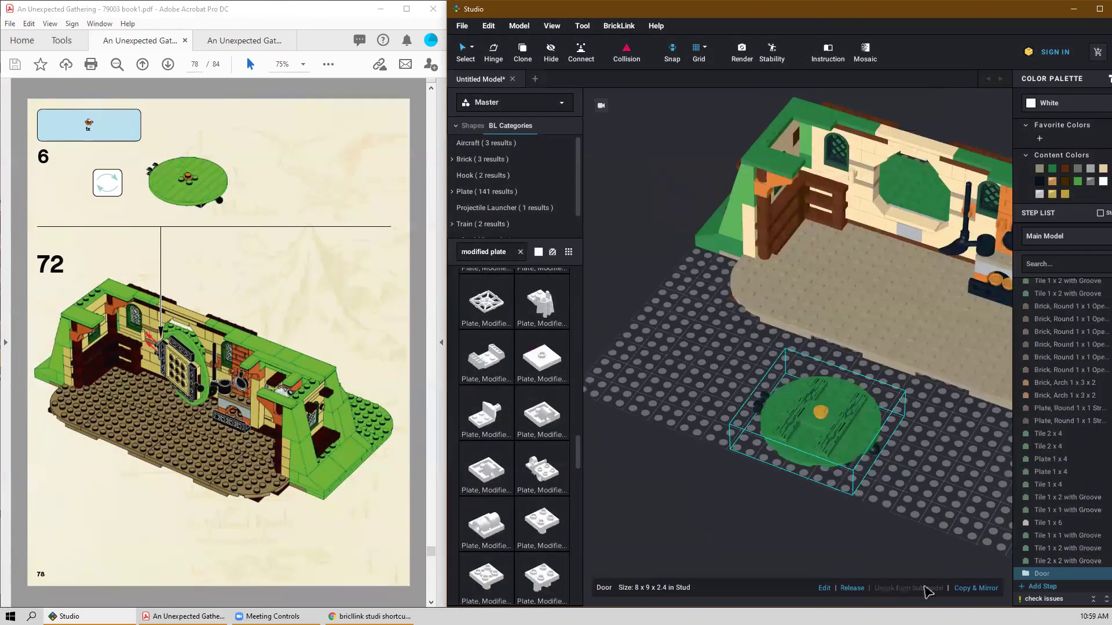
Rotate the Door submodel upright and turn it a quarter turn on the baseplate.
key("Down")
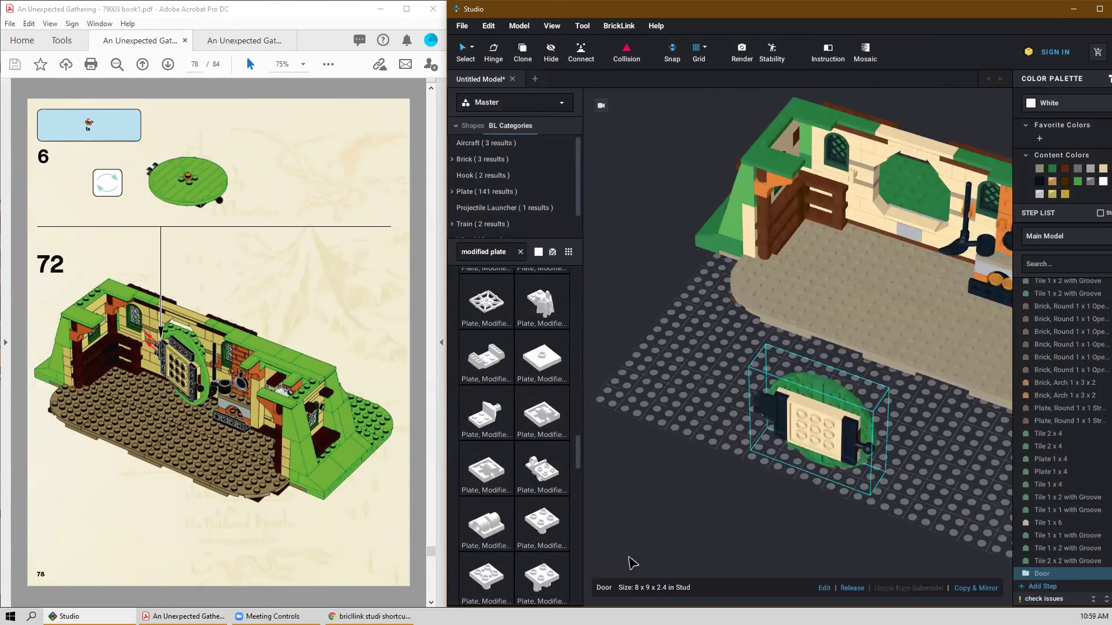
mouse_move(803, 435)
left_mouse_down()
mouse_move(666, 406)
mouse_move(892, 191)
mouse_move(868, 192)
mouse_move(683, 458)
mouse_move(799, 448)
left_mouse_up()
scroll(733, 472, "up", 2)
left_click_drag(720, 516, 734, 429)
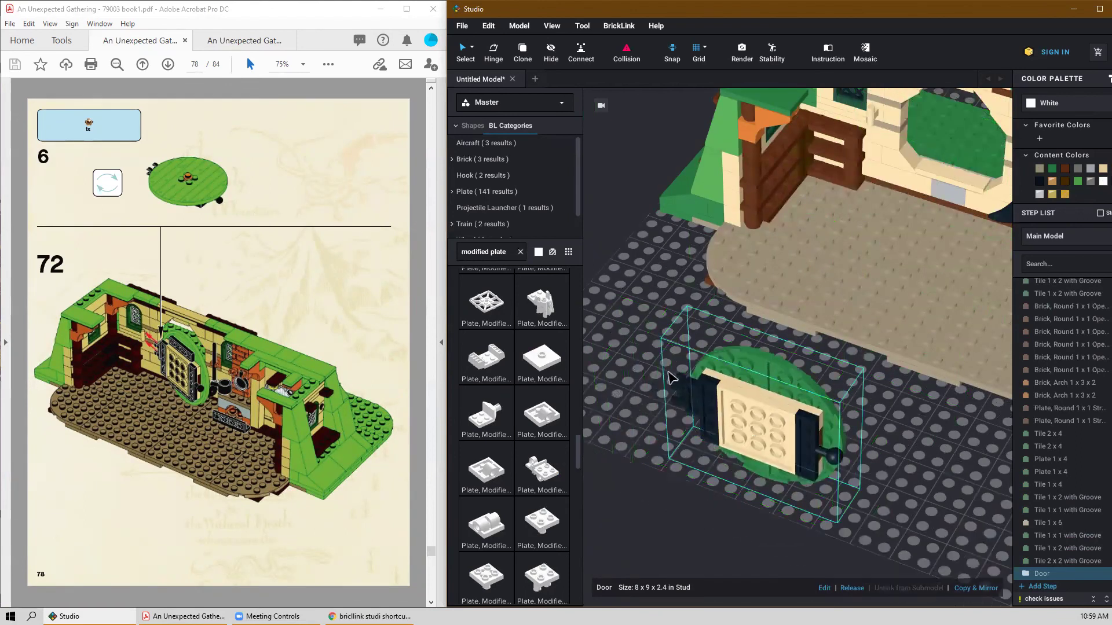
key("Right")
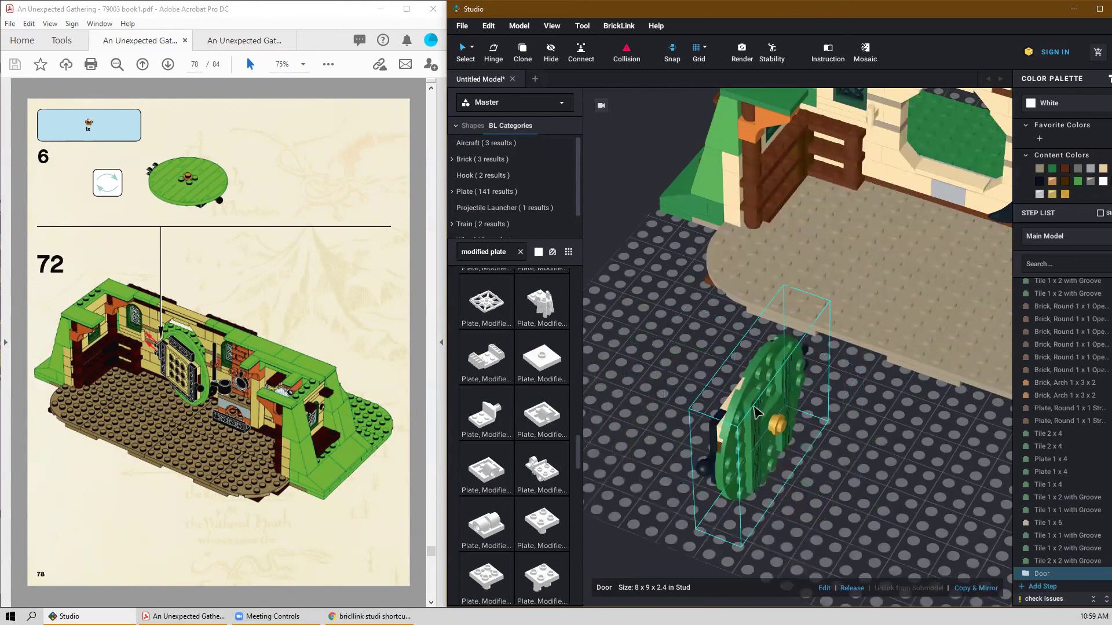
right_click_drag(879, 476, 846, 461)
right_click_drag(791, 372, 778, 349)
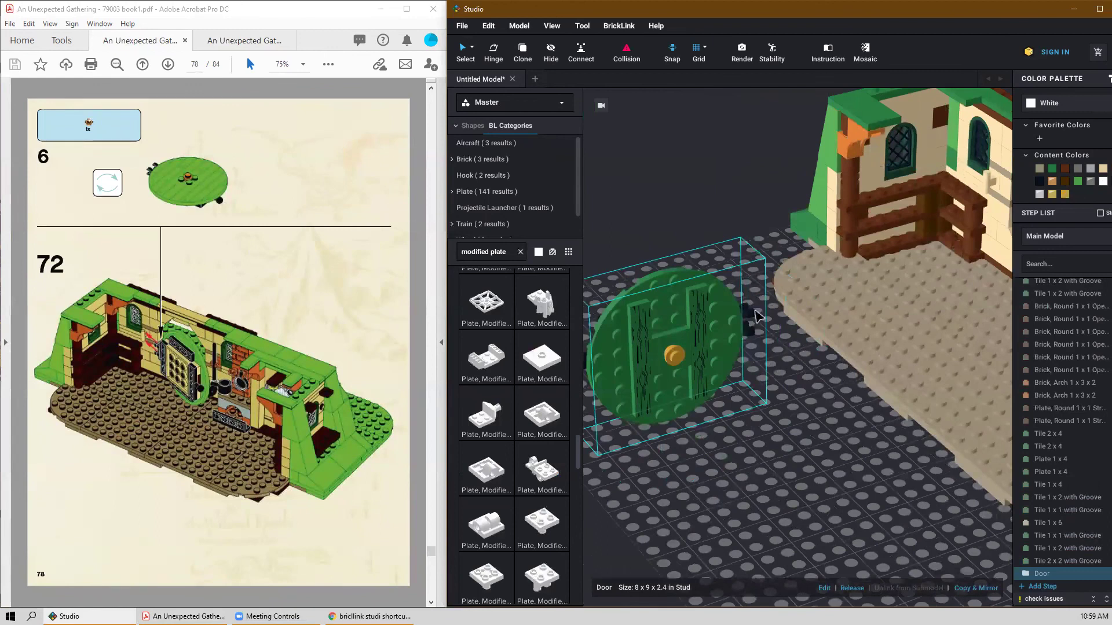
Attach the Door submodel by its black hinge clips to the back wall beside the round opening.
left_click(754, 331)
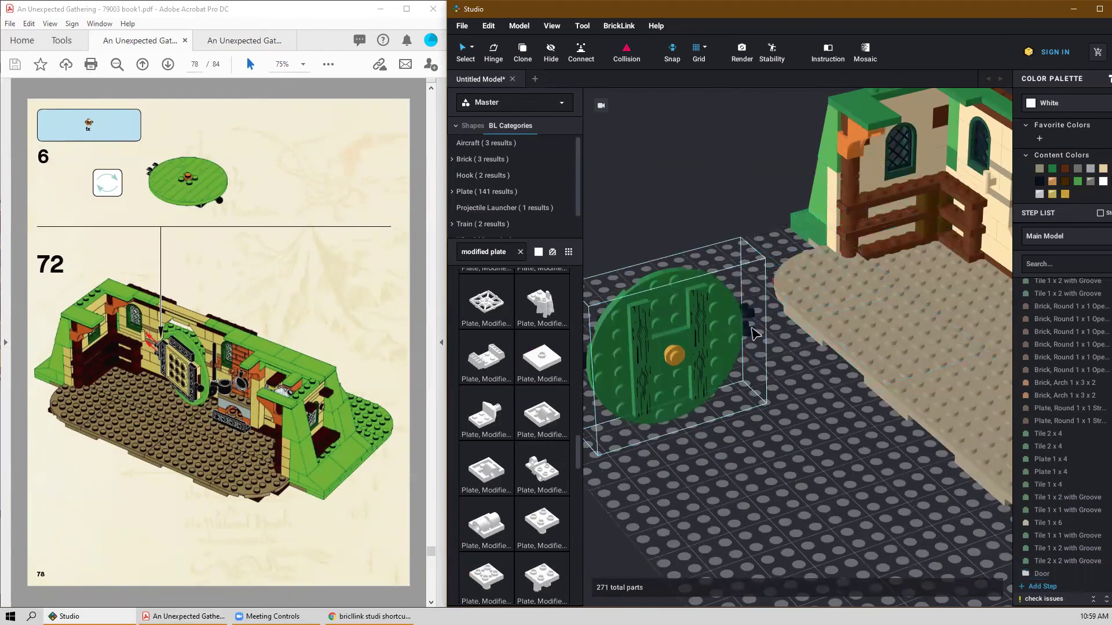
left_click_drag(755, 333, 993, 196)
left_click(722, 367)
left_click(904, 242)
scroll(726, 338, "down", 2)
right_click_drag(722, 336, 782, 354)
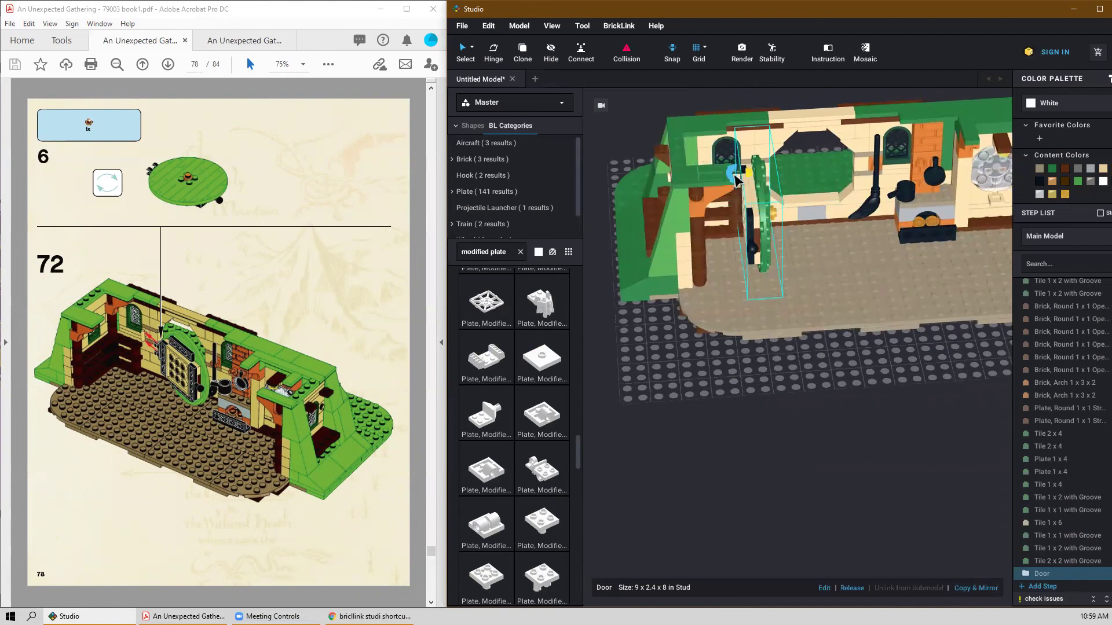
Swing the Door submodel about its hinge so it closes over the round opening, with its tan inner side facing the room.
left_click_drag(734, 179, 752, 189)
left_click_drag(739, 206, 870, 110)
left_click(839, 385)
mouse_move(839, 384)
right_mouse_down()
mouse_move(724, 363)
mouse_move(731, 373)
mouse_move(711, 379)
mouse_move(742, 388)
mouse_move(814, 371)
mouse_move(795, 377)
mouse_move(841, 396)
right_mouse_up()
scroll(838, 392, "down", 5)
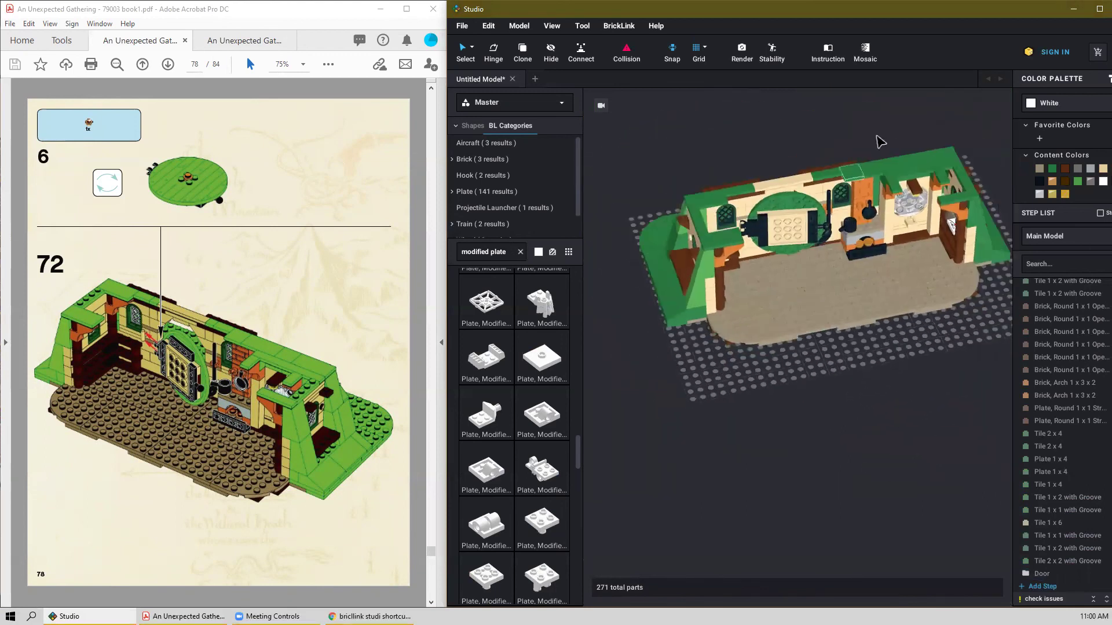
Bring up instruction step 73, switch the parts palette to 79003-1 An Unexpected Gathering, and clear the part search.
right_click_drag(681, 197, 848, 314)
right_click_drag(929, 368, 304, 326)
scroll(259, 333, "down", 2)
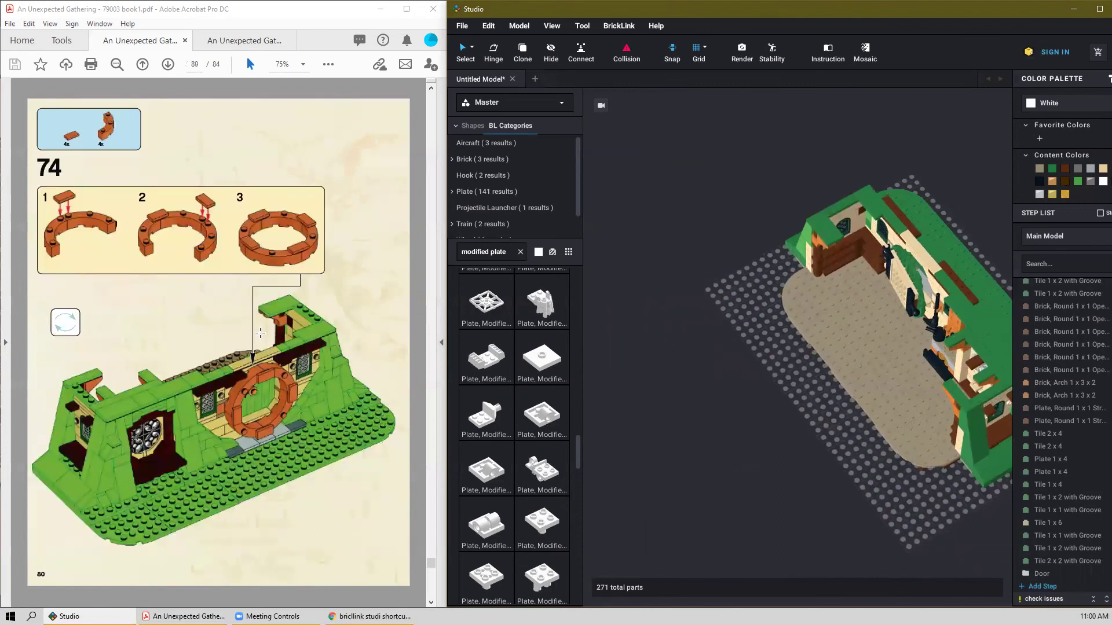
scroll(260, 333, "up", 1)
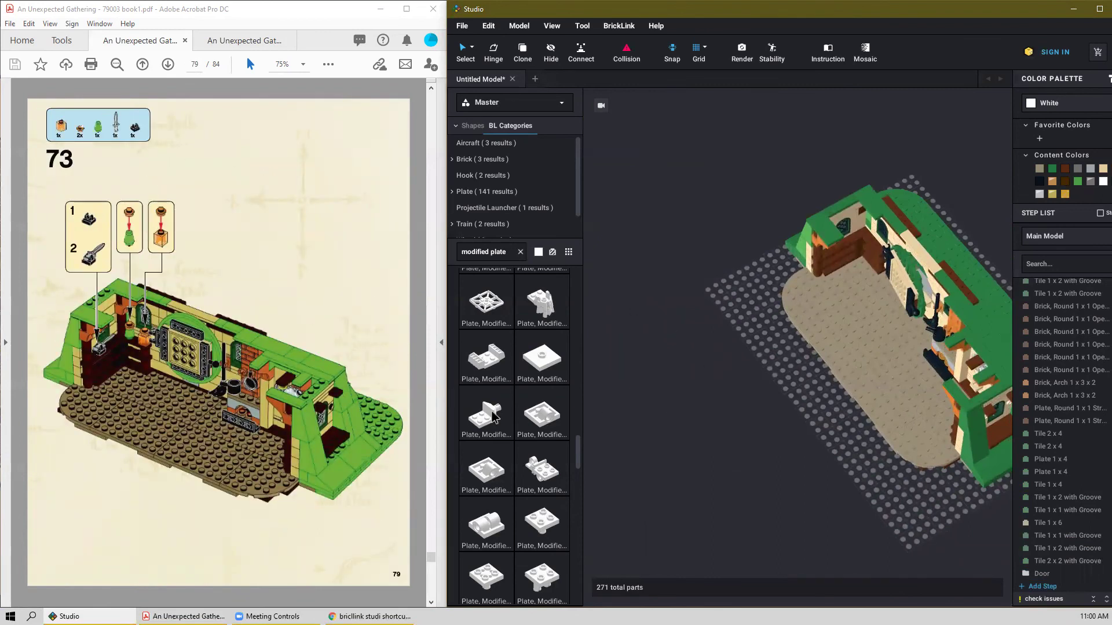
left_click(514, 104)
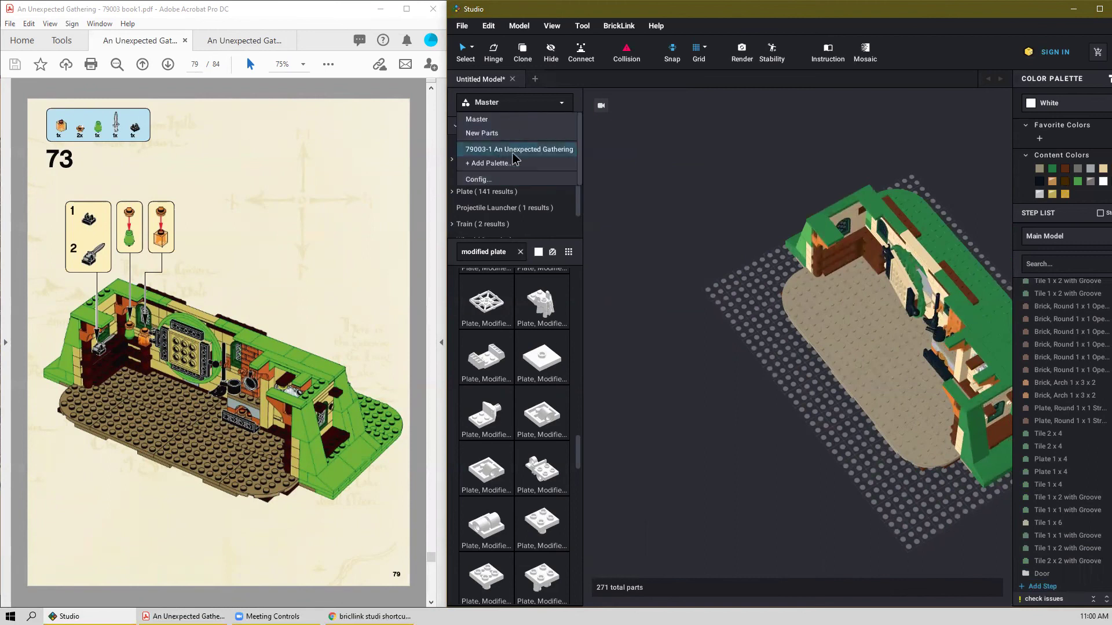
left_click(514, 154)
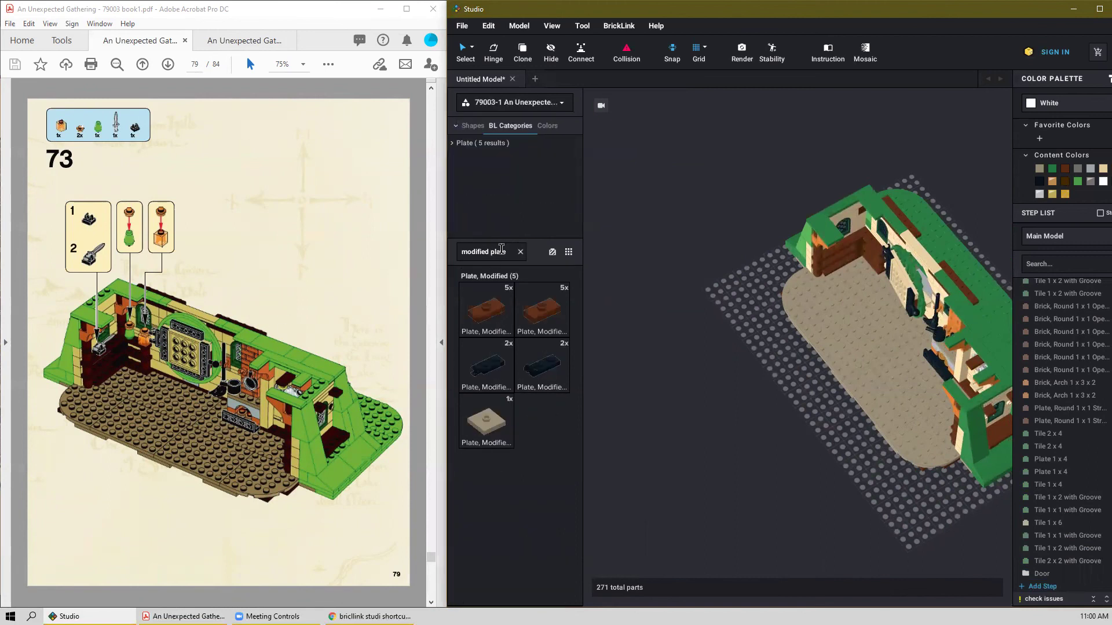
left_click(521, 252)
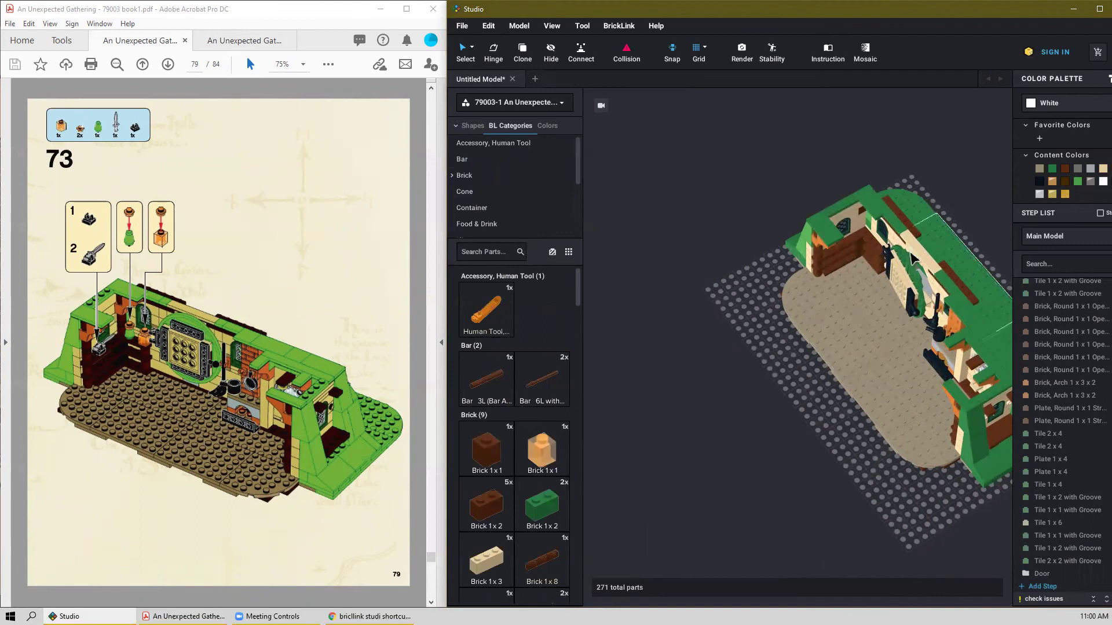
Place a Trans-Orange Brick 1 x 1 on top of the brown shelf at the back wall, beside the round door.
scroll(912, 259, "up", 2)
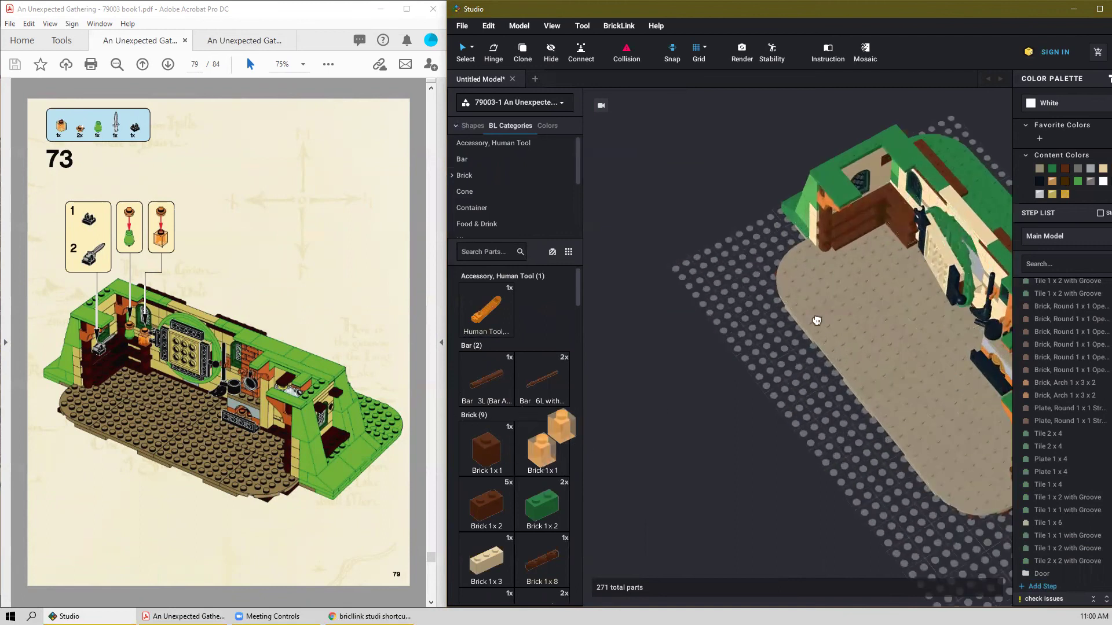
left_click_drag(817, 320, 911, 202)
left_click(916, 208)
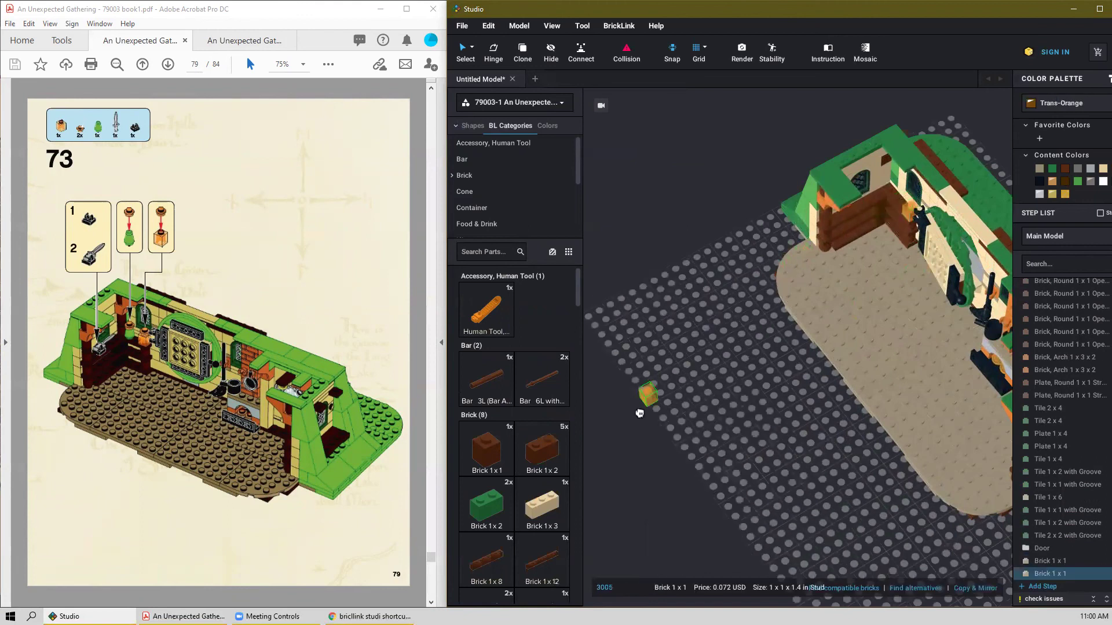
right_click_drag(637, 411, 641, 412)
Place the transparent green Cone 1 x 1 on the brown back shelf, beside the Trans-Orange brick.
scroll(546, 462, "down", 1)
scroll(545, 462, "down", 6)
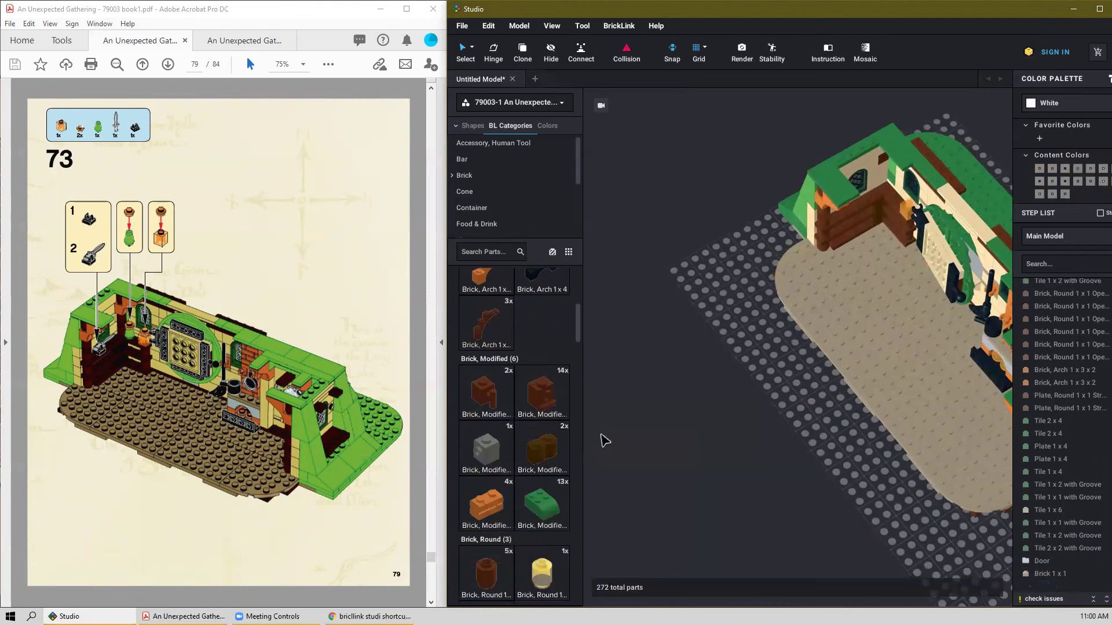
scroll(509, 430, "down", 3)
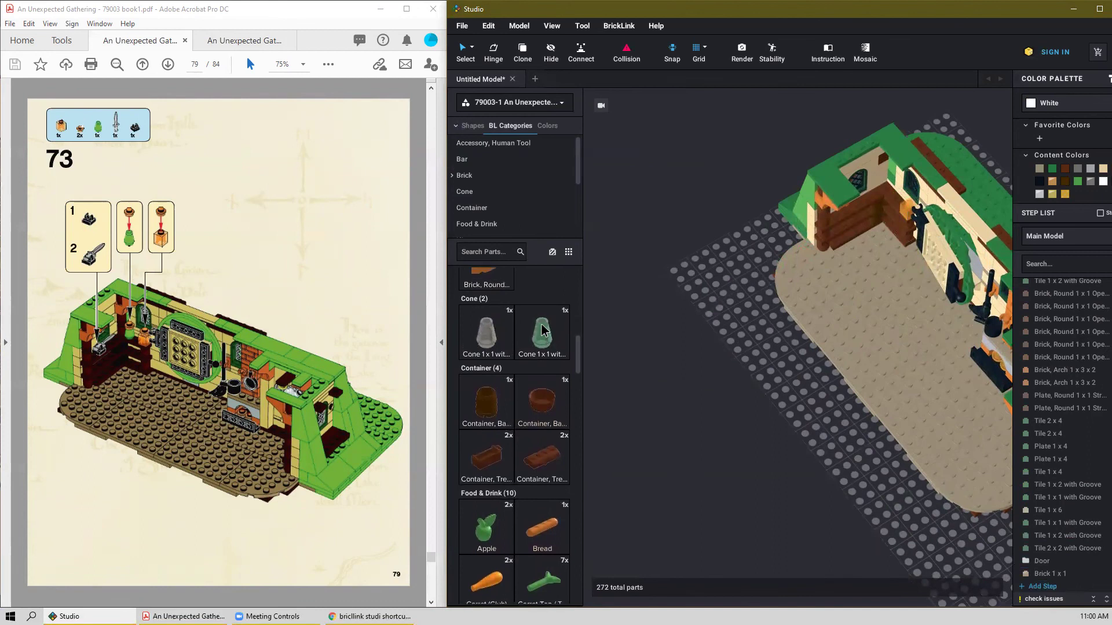
left_click_drag(542, 335, 875, 182)
left_click(901, 192)
key("Escape")
Duplicate the upper part of the front brown post with its orange 1 x 3 x 2 arch onto the inner corner of the shelves.
right_click_drag(738, 368, 747, 349)
scroll(840, 248, "up", 5)
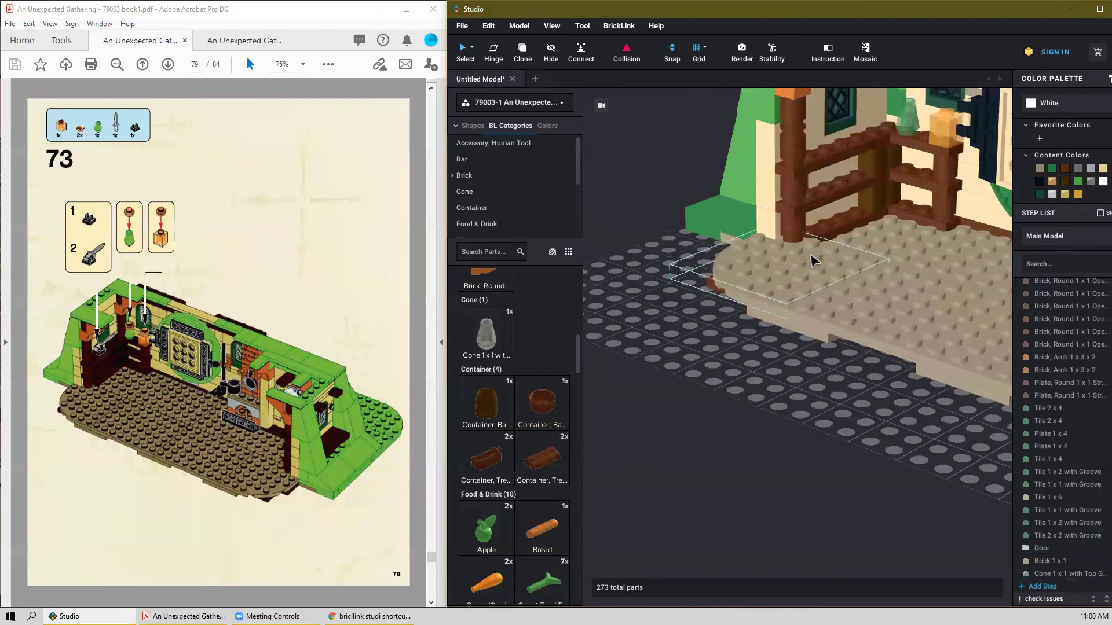
middle_click_drag(810, 254, 747, 348)
left_click(672, 339)
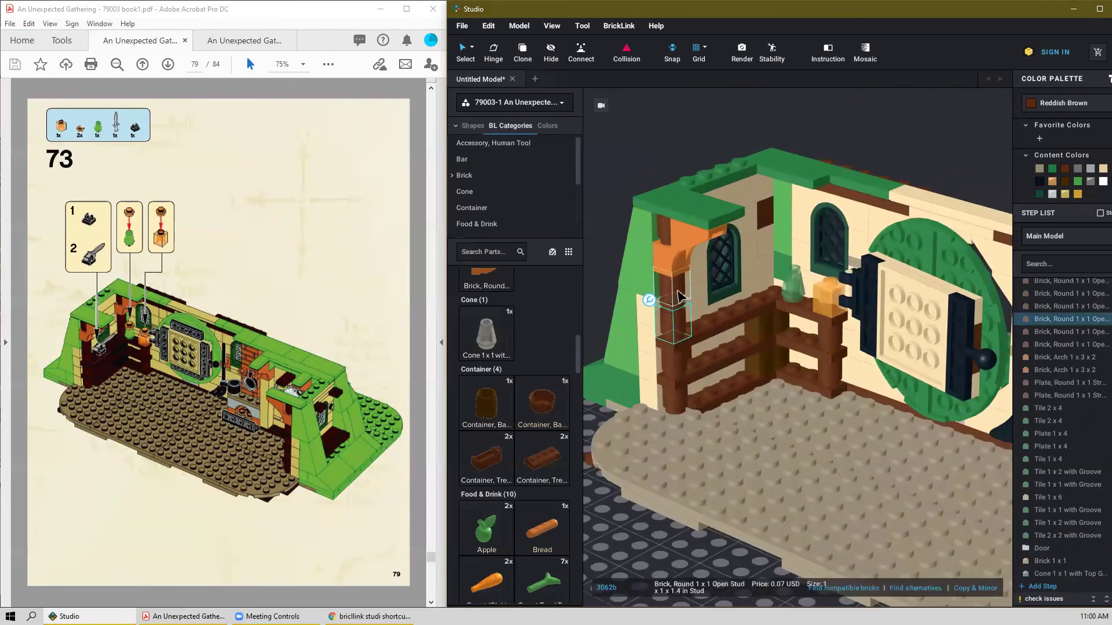
left_click(677, 310, "ctrl")
left_click(674, 287, "ctrl")
left_click(665, 234, "ctrl")
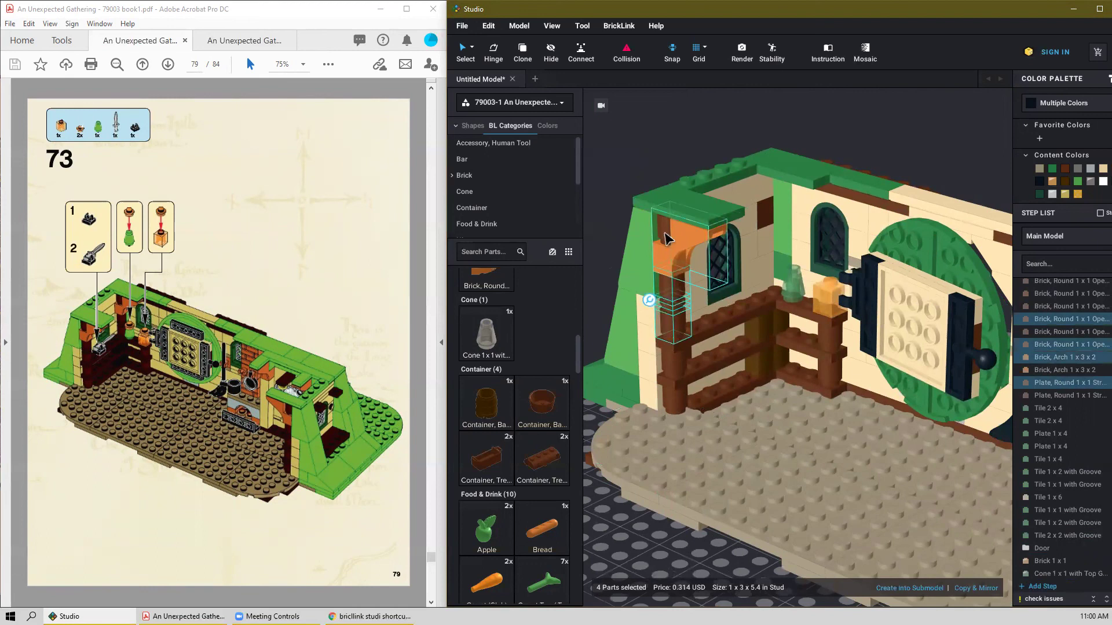
left_click_drag(663, 265, 775, 290)
left_click(510, 465)
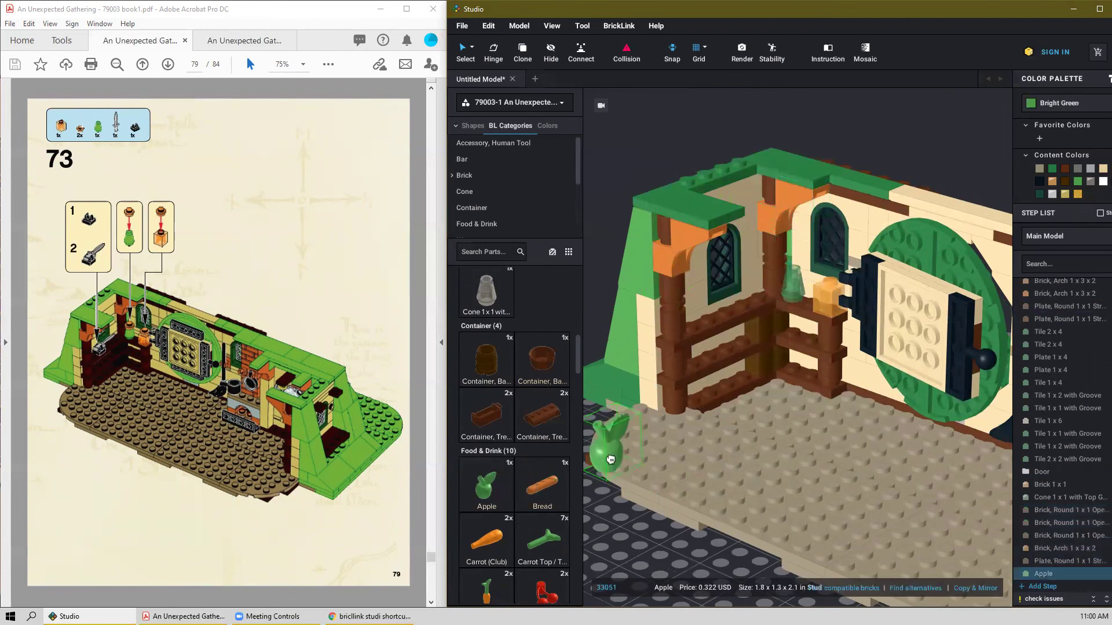
scroll(625, 462, "down", 2)
key("Escape")
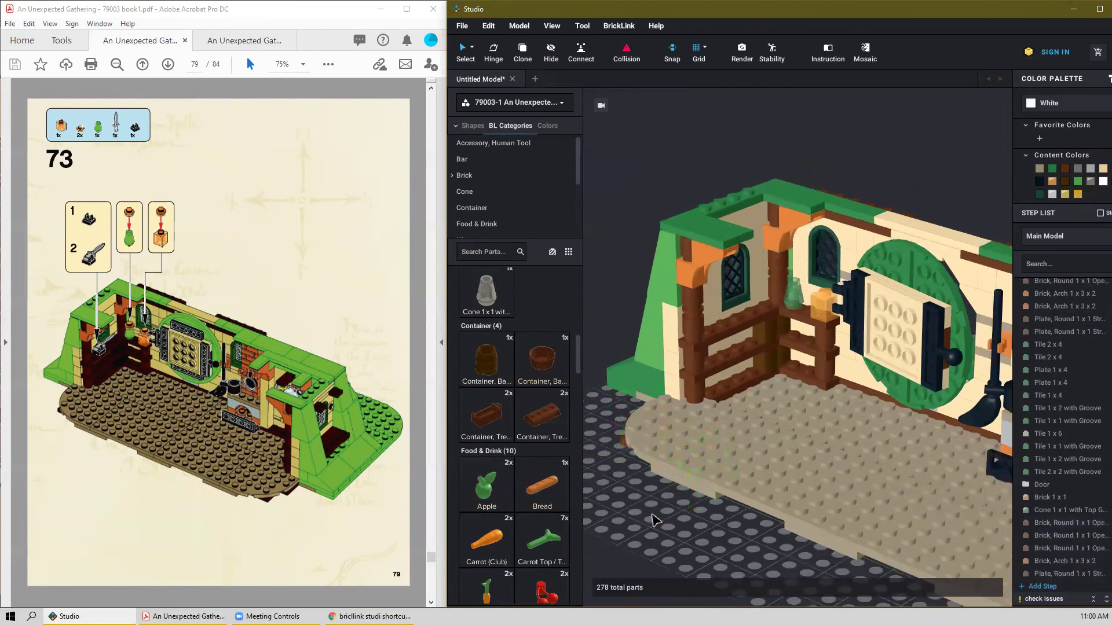
right_click_drag(655, 514, 671, 506)
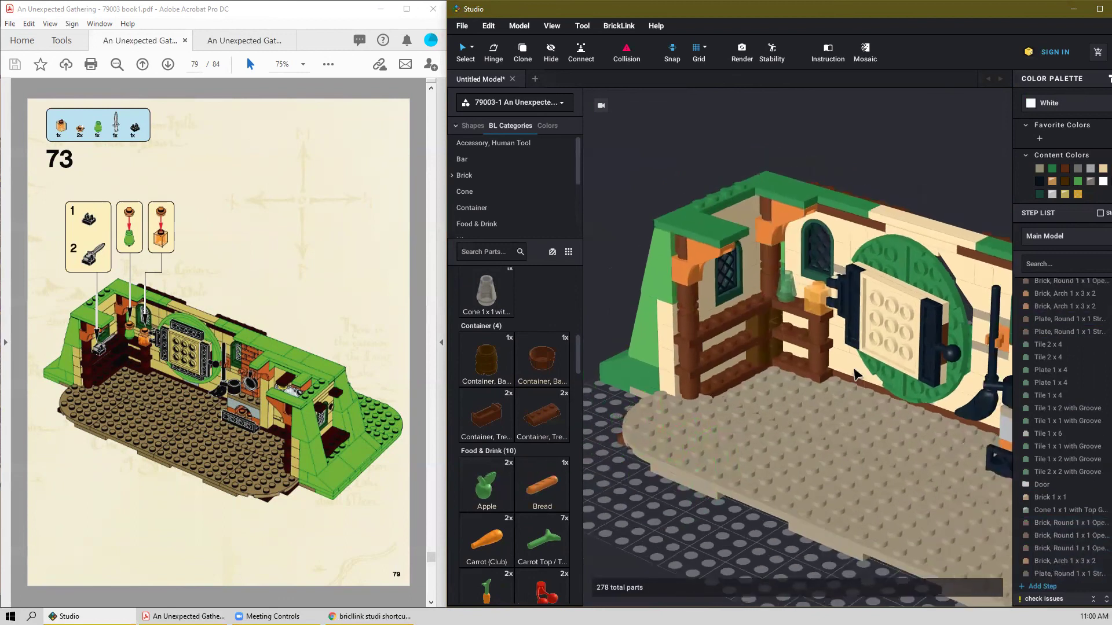
Place the Flat Silver Roman gladius sword on the empty baseplate in front of the tan floor.
scroll(856, 375, "up", 3)
scroll(505, 437, "down", 5)
scroll(505, 437, "down", 8)
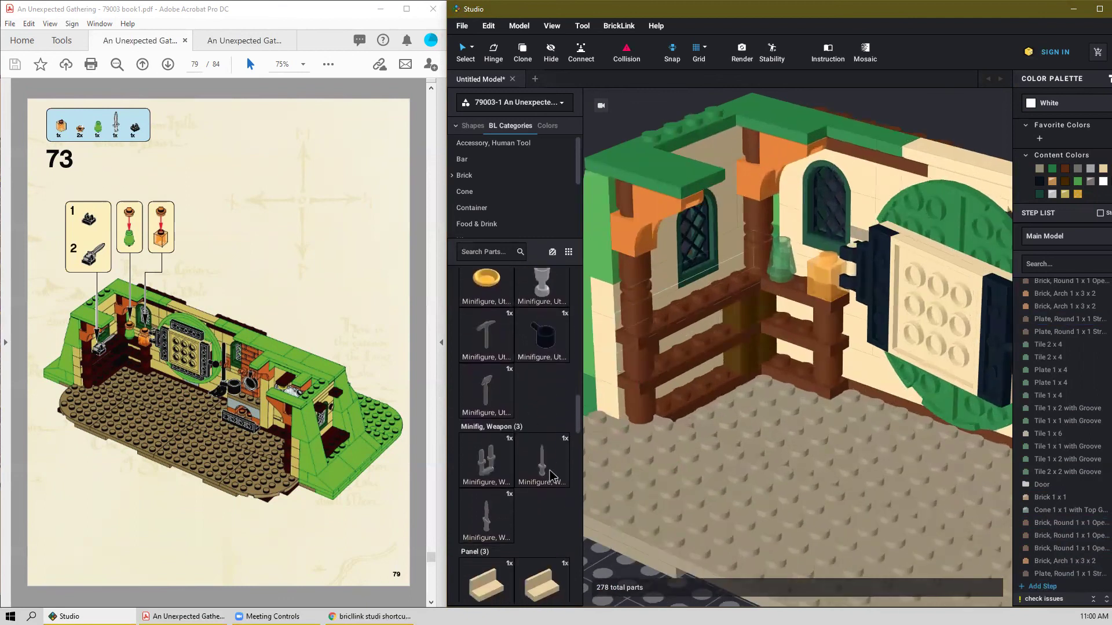
left_click_drag(551, 475, 663, 480)
scroll(663, 480, "down", 2)
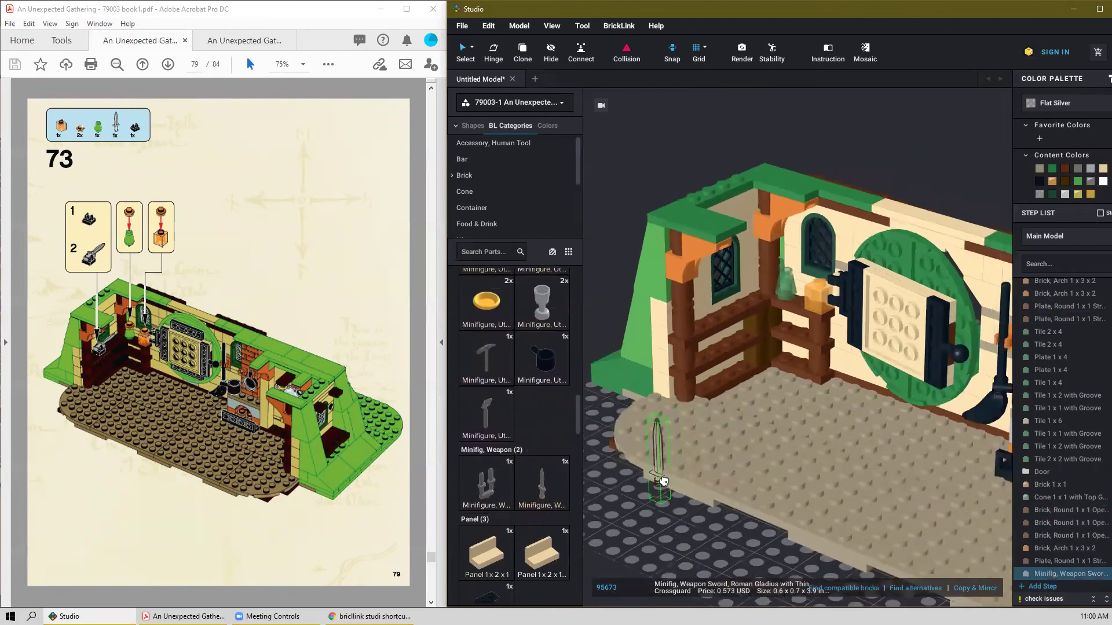
scroll(663, 481, "down", 2)
left_click(708, 493)
Place a black Tile, Modified 1 x 1 with Clip on top of the brown side shelf below the lattice window.
scroll(538, 466, "down", 6)
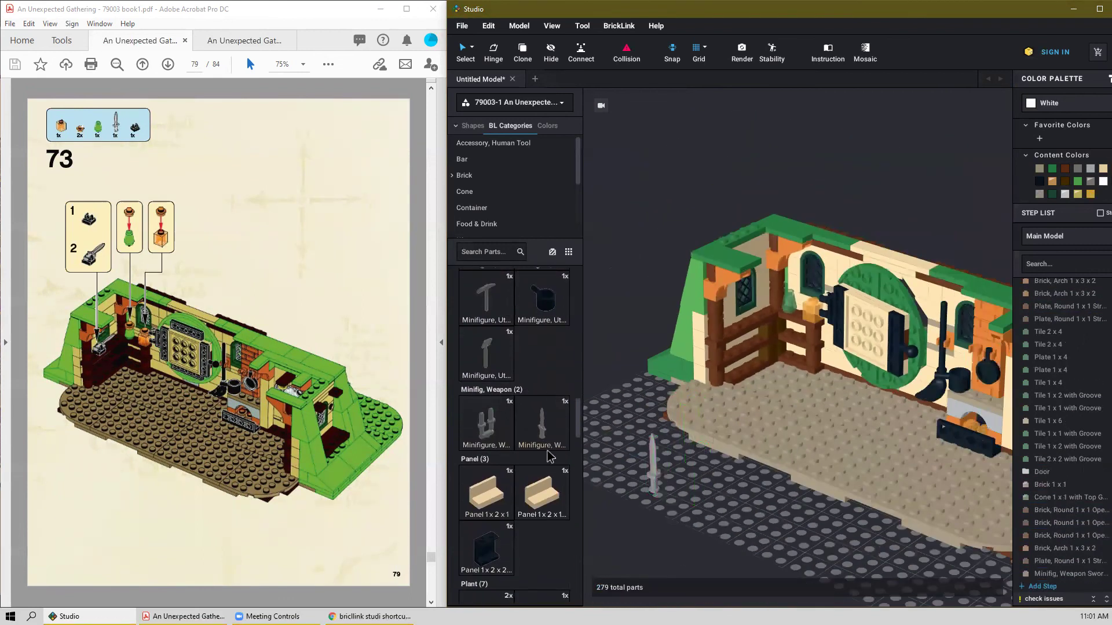
scroll(537, 466, "down", 4)
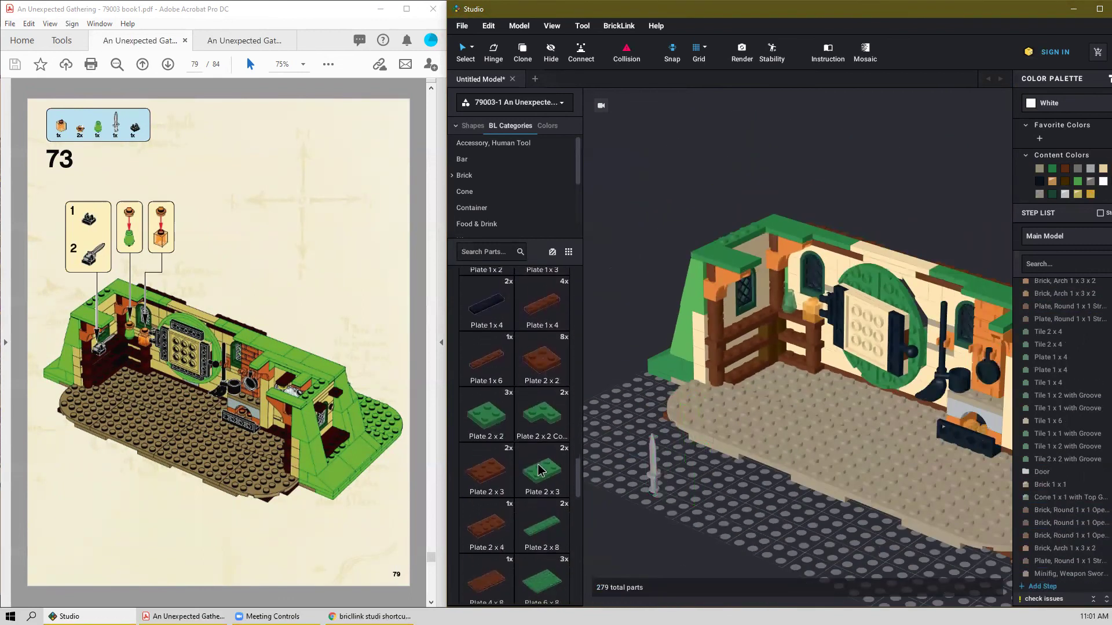
scroll(547, 474, "down", 10)
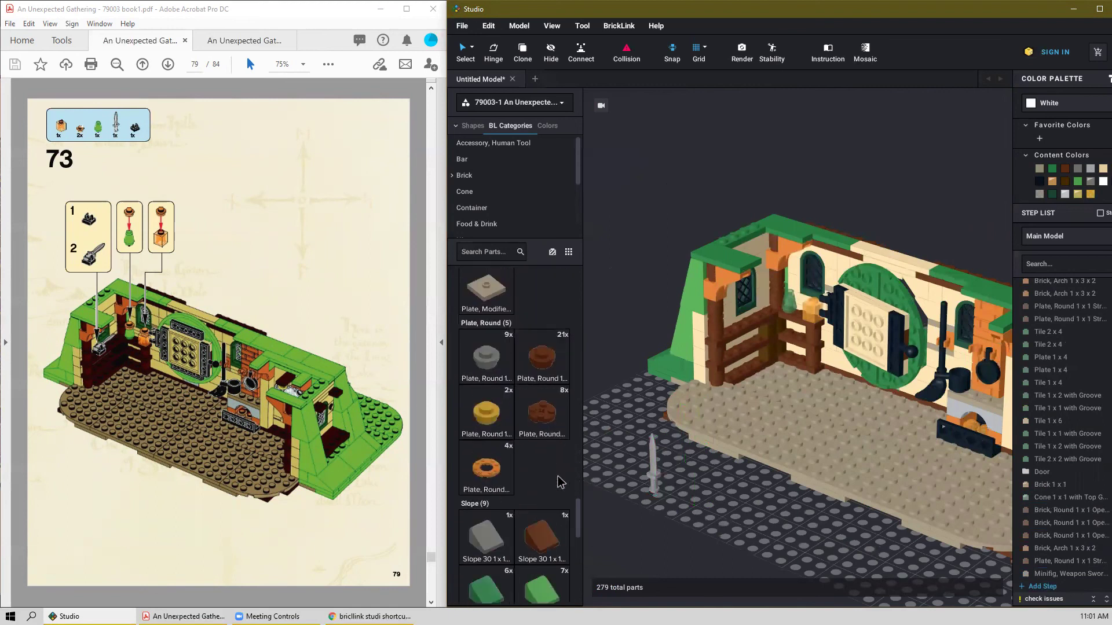
scroll(565, 484, "down", 6)
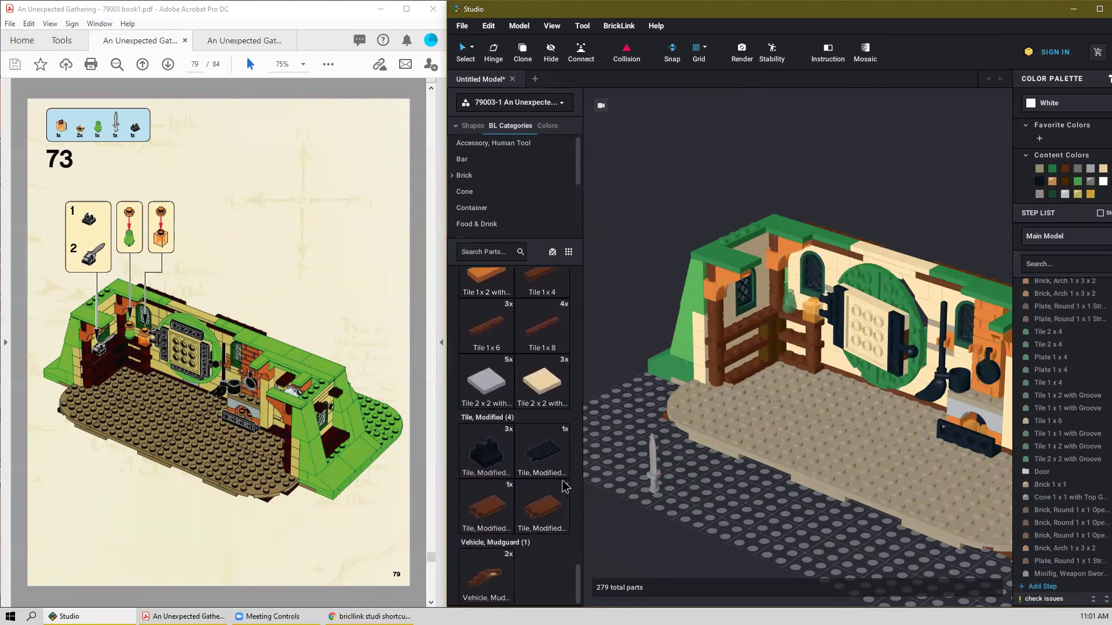
left_click_drag(489, 461, 768, 329)
left_click(767, 328)
scroll(759, 301, "up", 3)
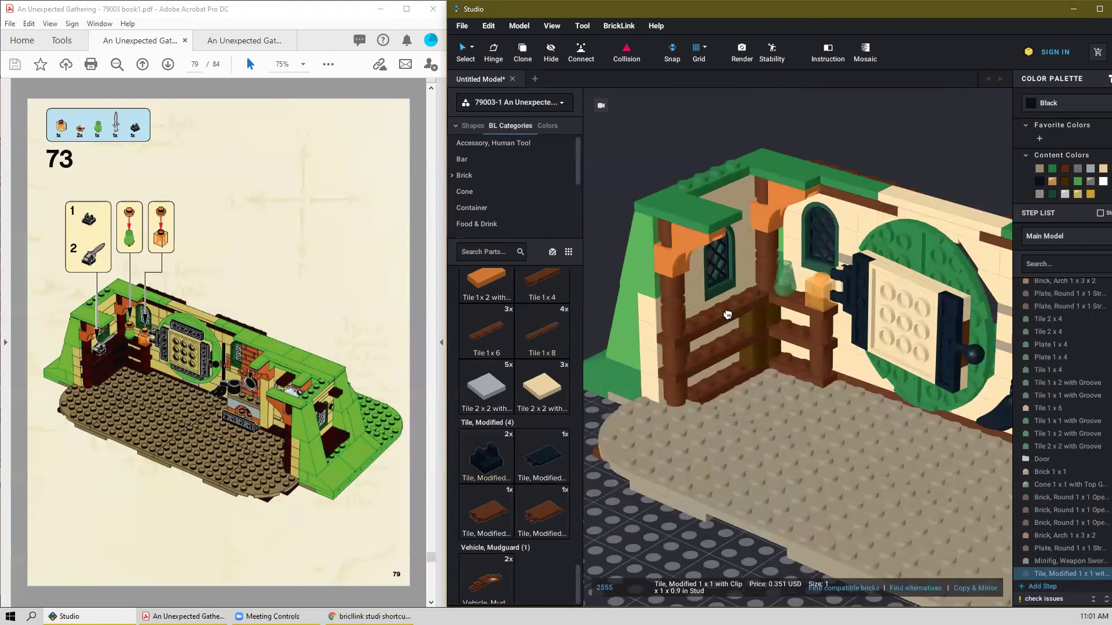
left_click(703, 318)
key("Escape")
scroll(656, 441, "down", 2)
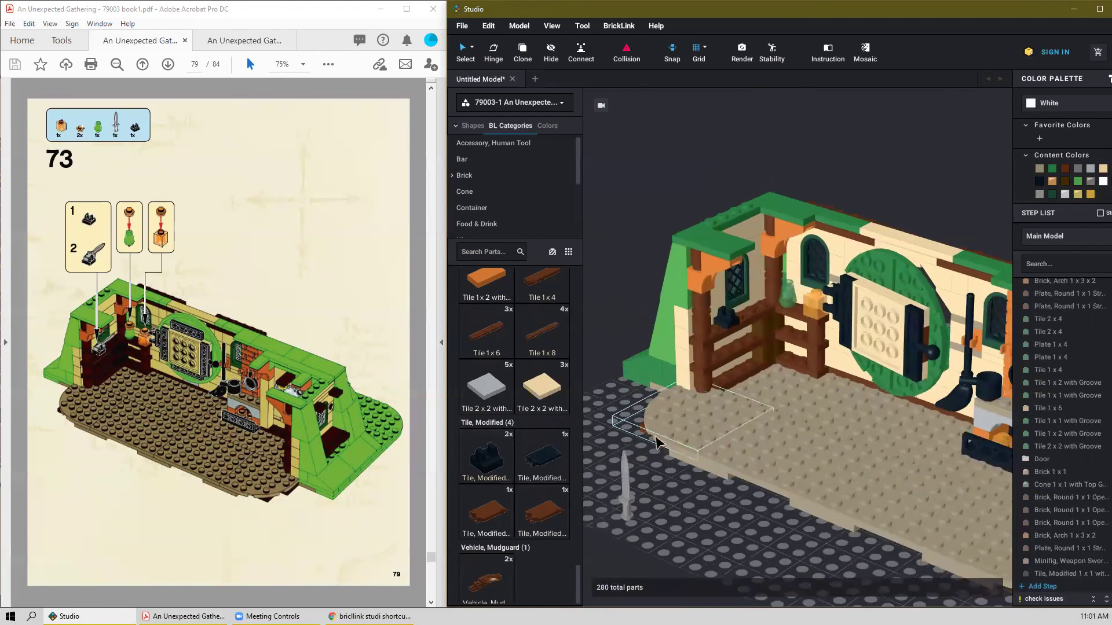
Turn the silver sword to lie horizontally and mount it in the black clip tile on the side shelf.
left_click(629, 504)
key("Up")
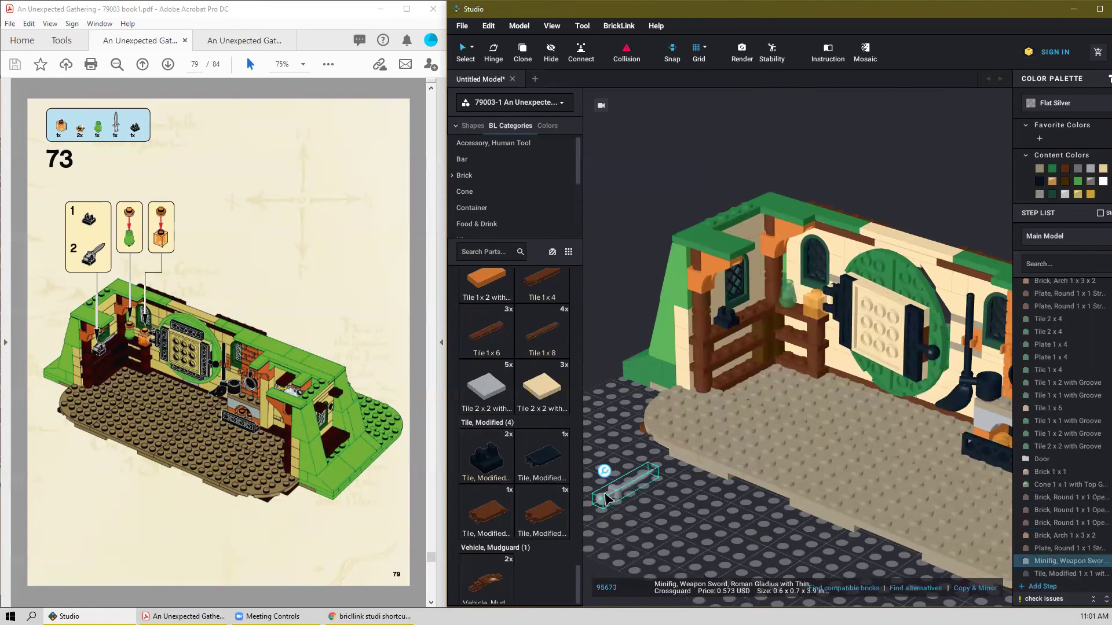
left_click_drag(607, 499, 745, 307)
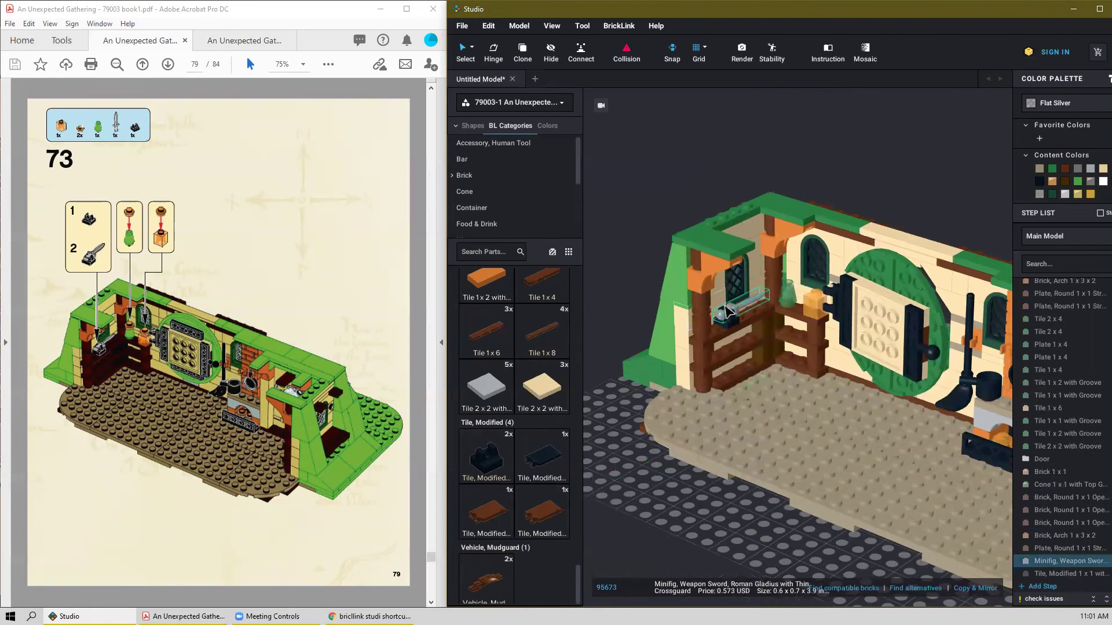
left_click(652, 522)
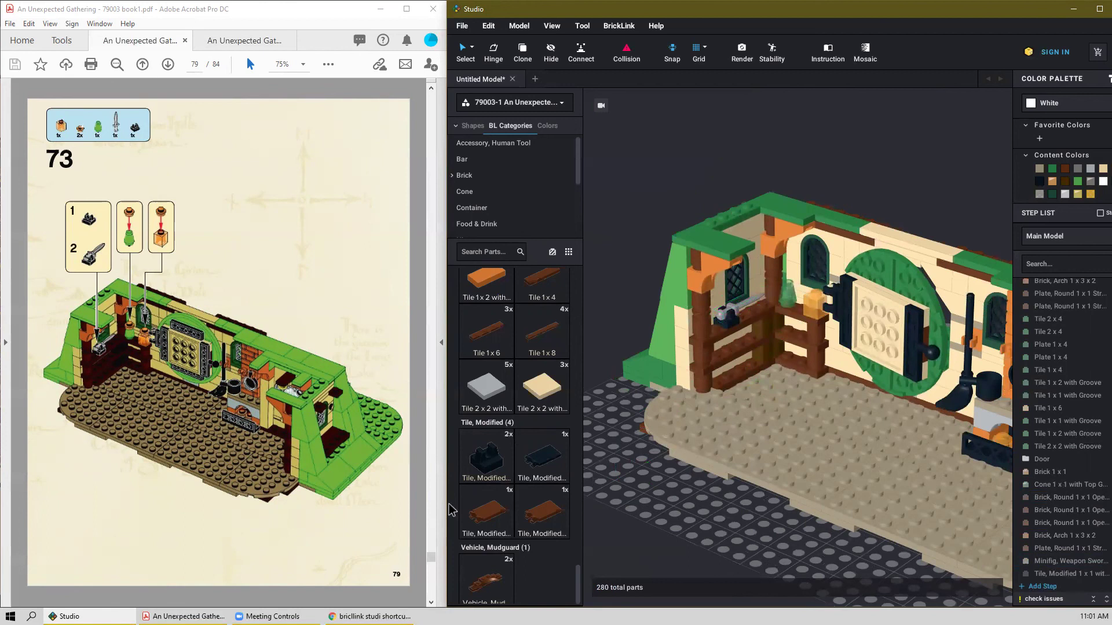
Place one medium nougat Brick, Round Corner 4 x 4 Macaroni on the empty baseplate in front of the green round door.
scroll(348, 419, "down", 1)
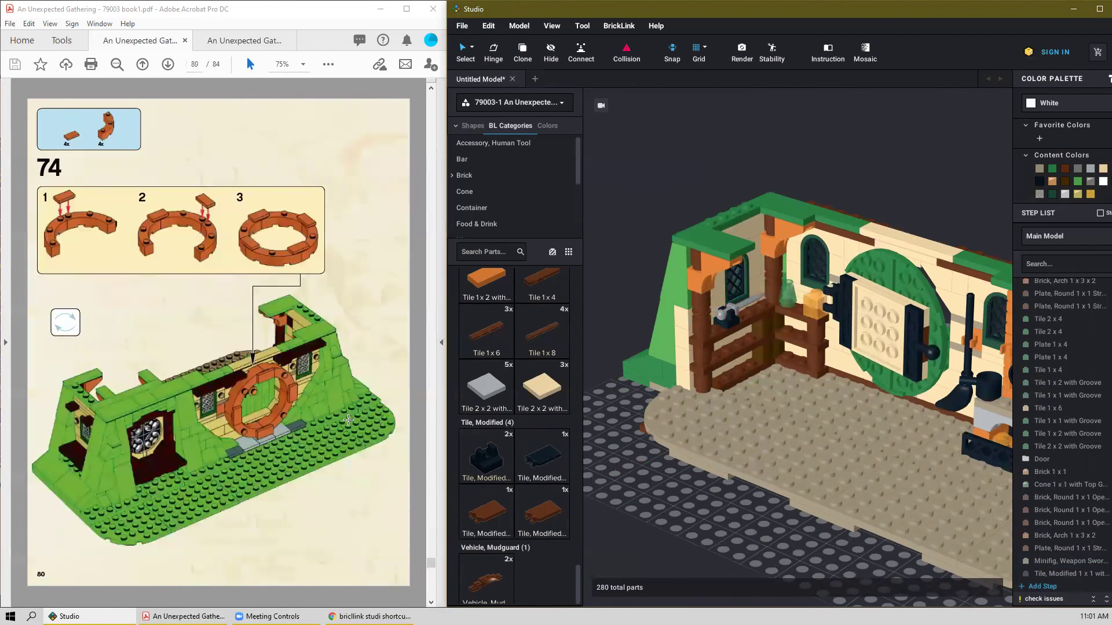
right_click_drag(922, 591, 818, 511)
scroll(818, 512, "down", 5)
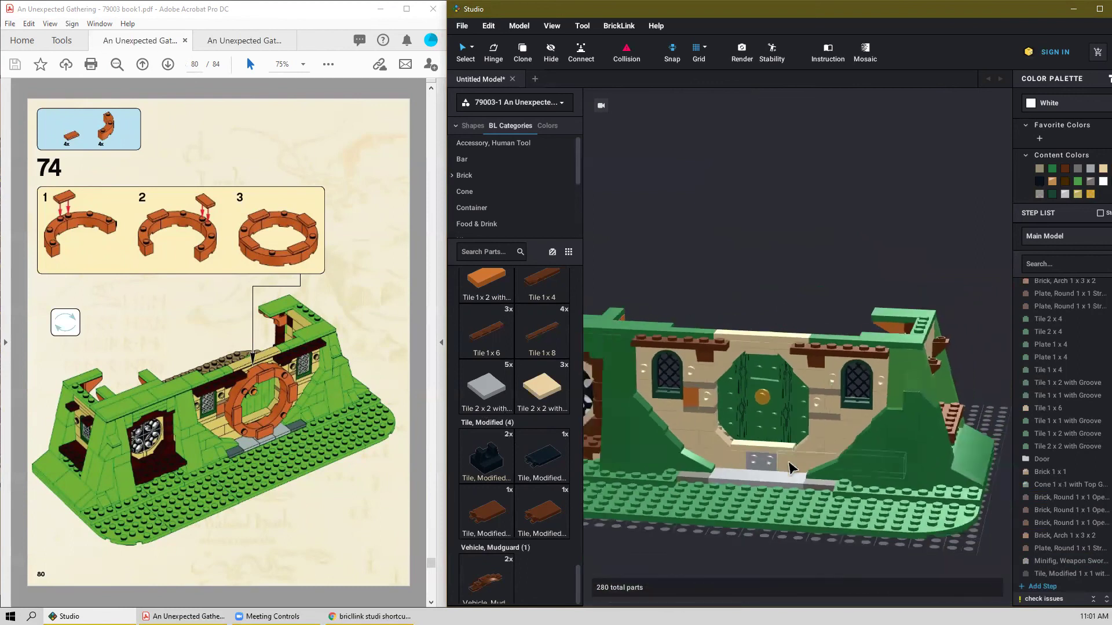
scroll(484, 353, "up", 3)
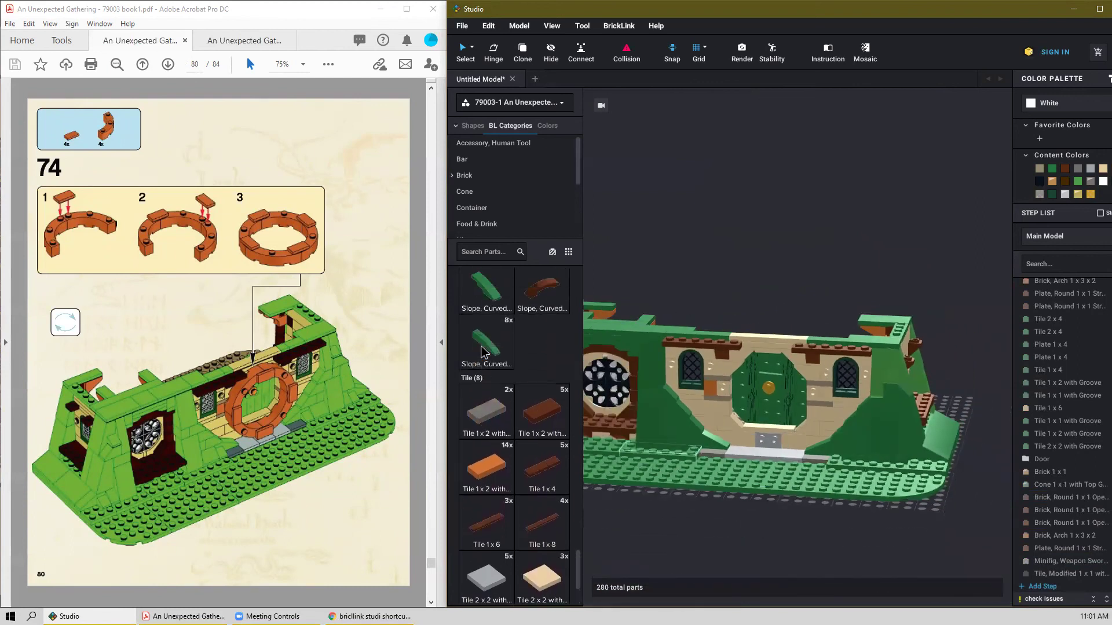
scroll(510, 389, "down", 3)
scroll(520, 404, "up", 9)
scroll(514, 399, "up", 10)
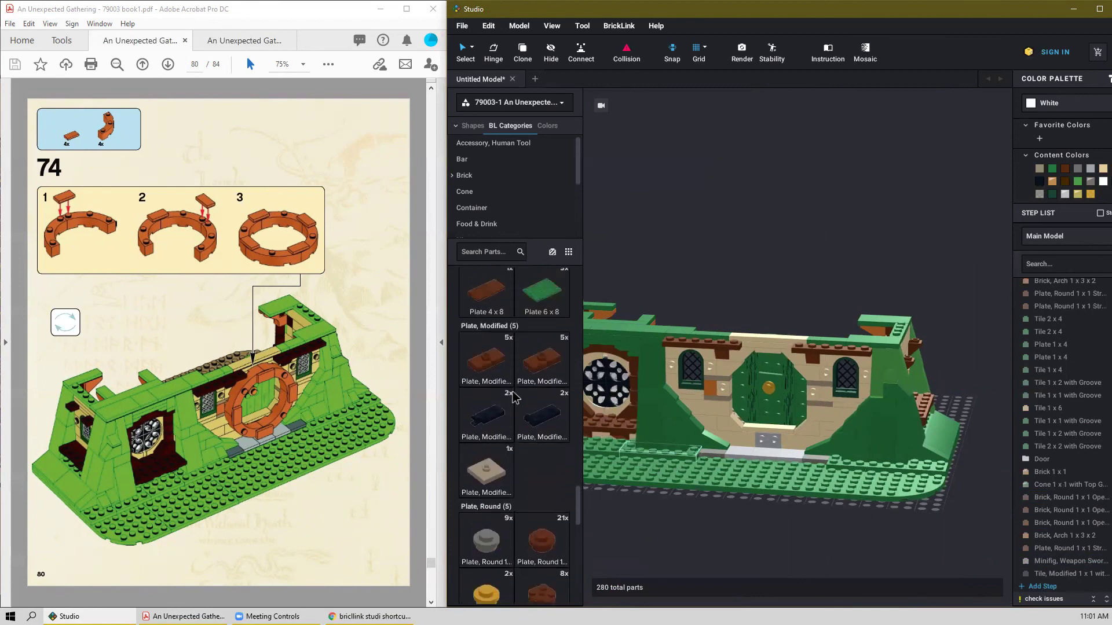
scroll(513, 400, "up", 10)
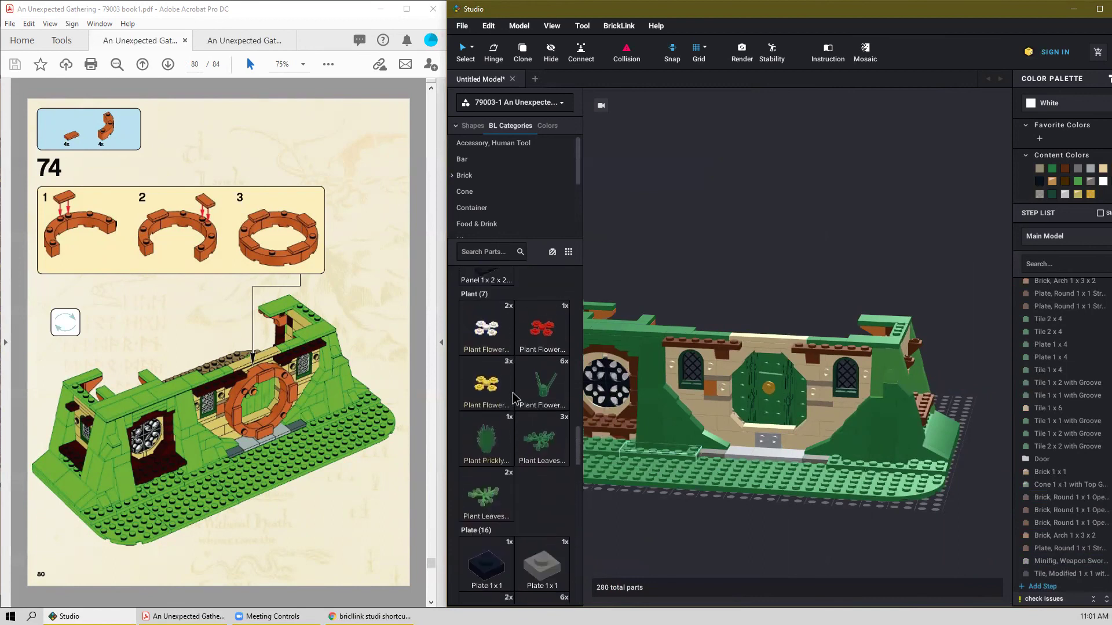
scroll(512, 398, "up", 10)
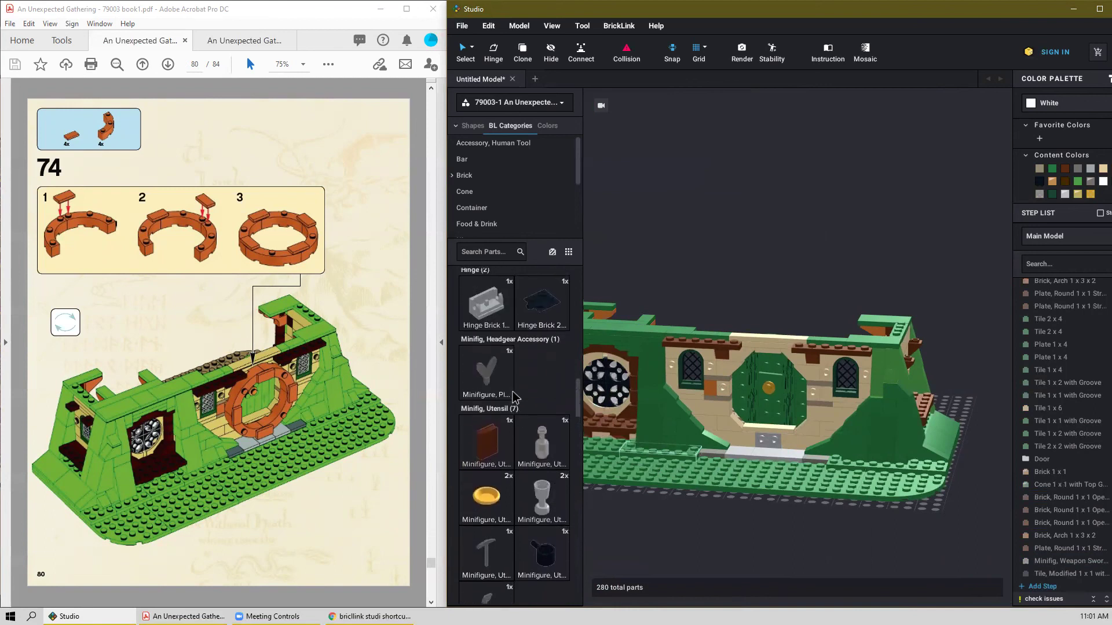
scroll(512, 398, "up", 2)
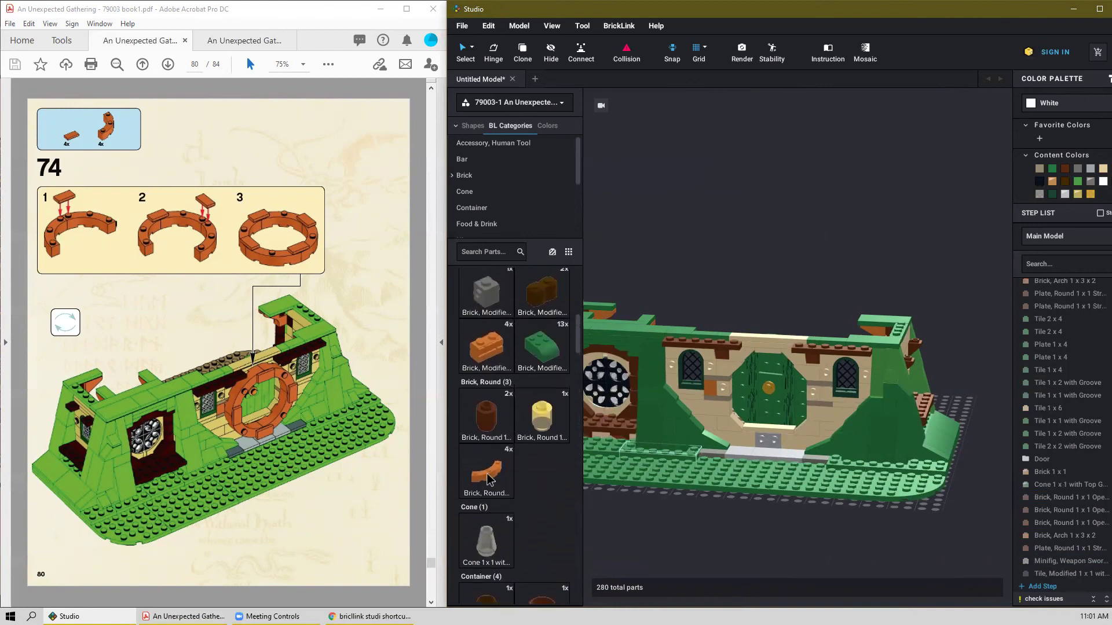
left_click(787, 534)
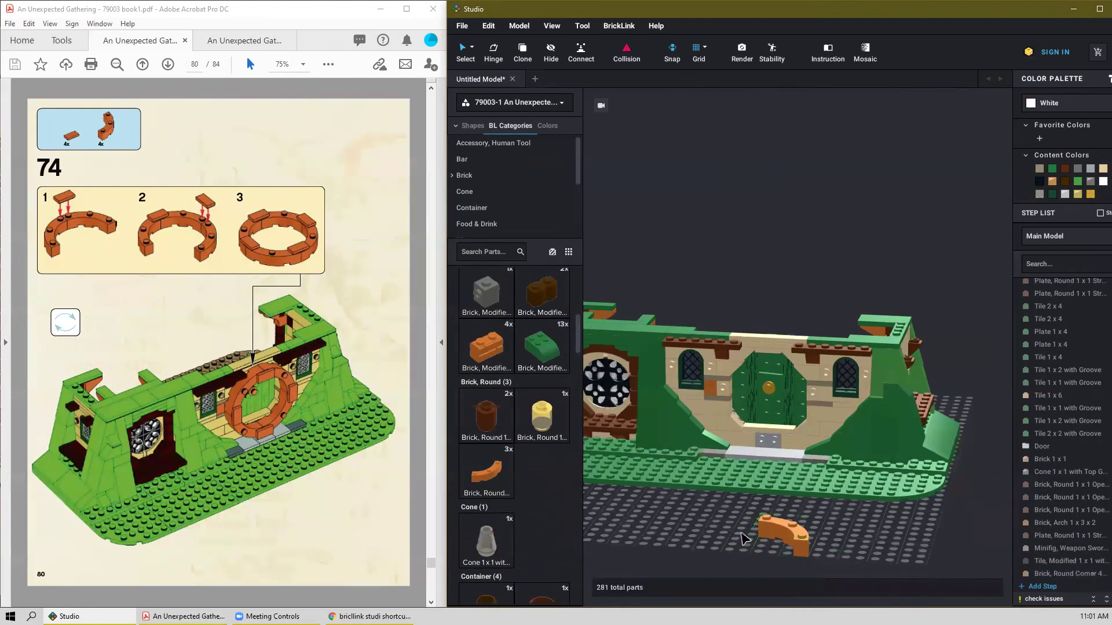
Add three more medium nougat 4 x 4 macaroni bricks in matching orientations to close the full ring on the baseplate.
left_click(727, 536)
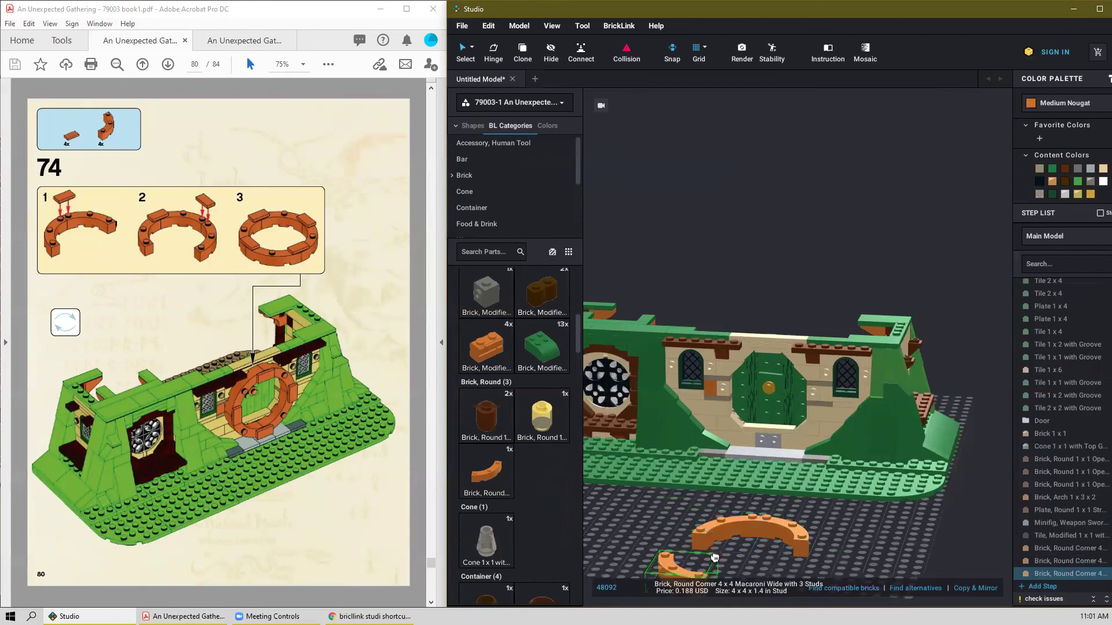
right_click_drag(762, 547, 719, 539)
scroll(643, 415, "up", 3)
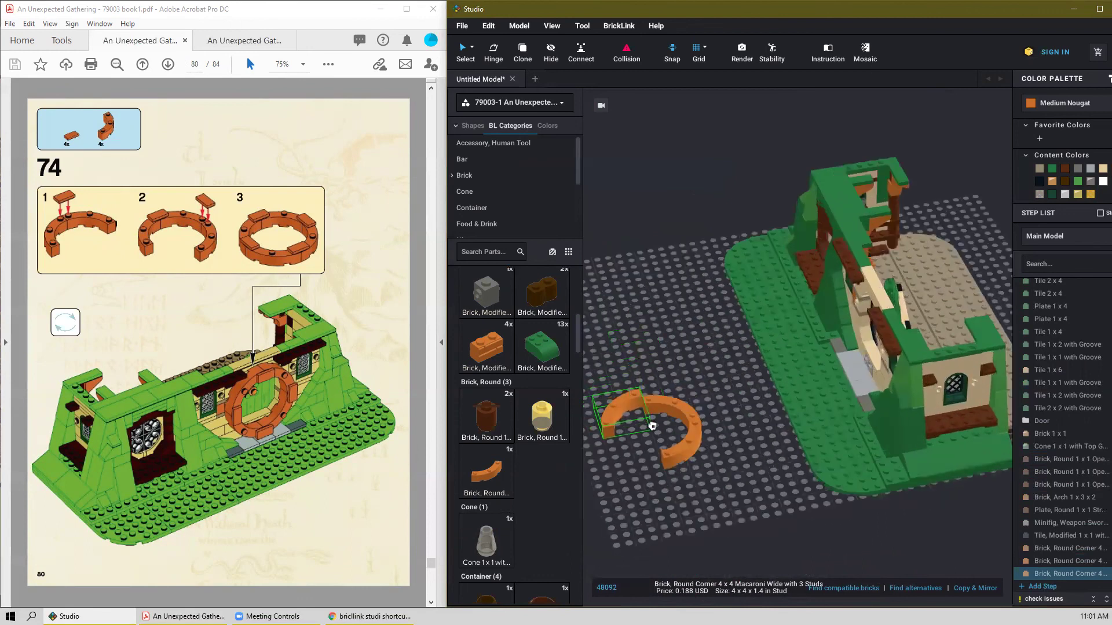
left_click(652, 426)
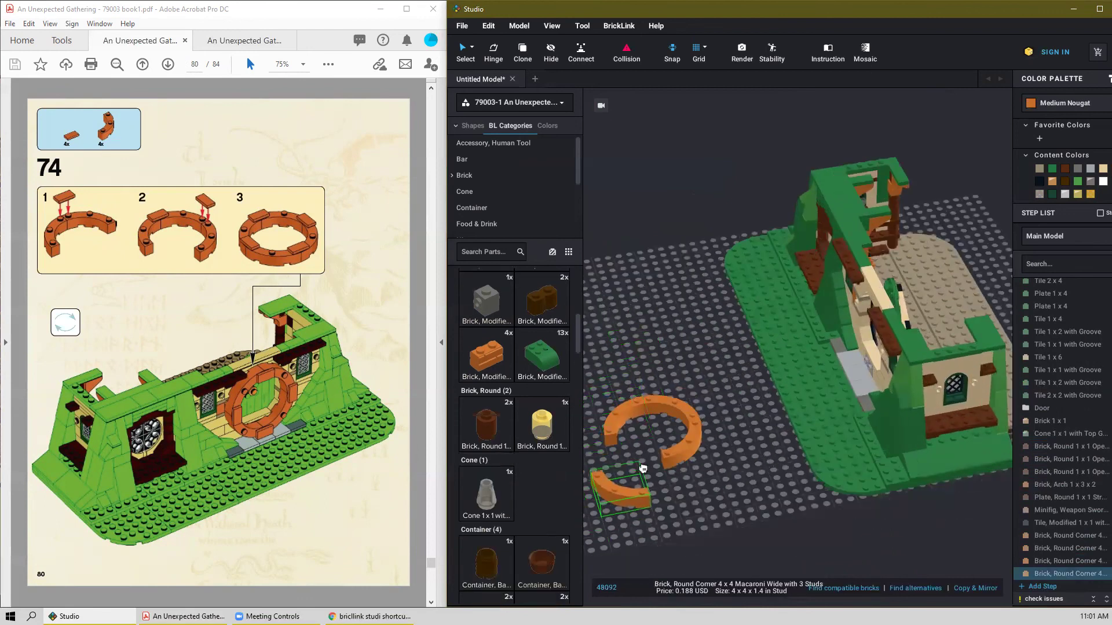
left_click(672, 457)
key("Escape")
Cover the four joints of the nougat ring with medium nougat Tile 1 x 2 with Groove pieces and discard the surplus tile.
scroll(516, 394, "up", 6)
scroll(517, 397, "down", 15)
scroll(559, 461, "down", 15)
scroll(555, 491, "down", 12)
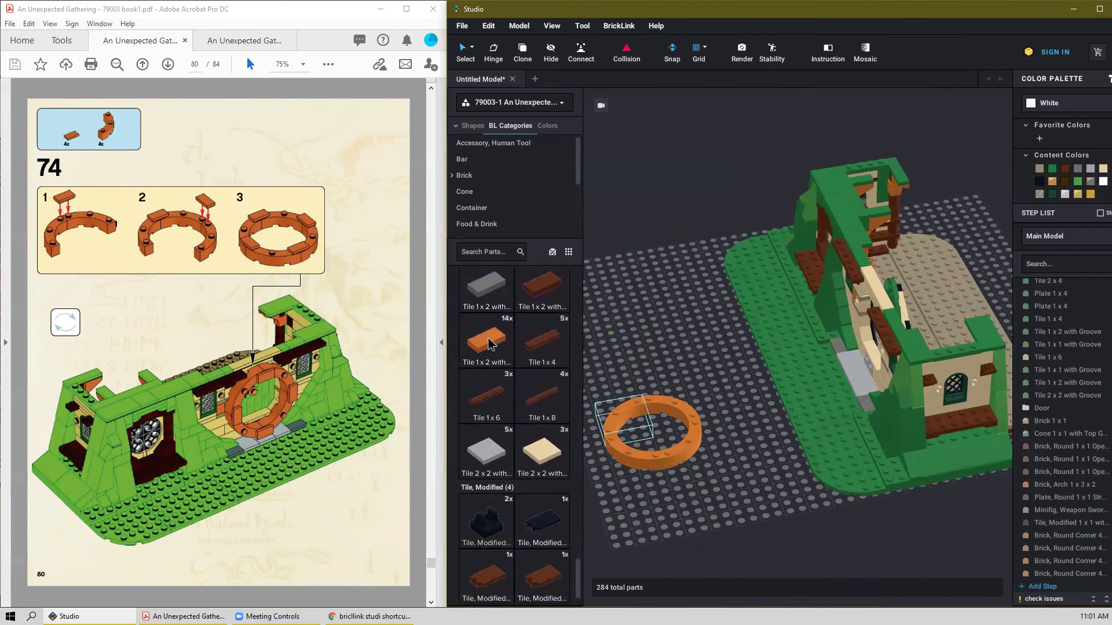
left_click_drag(490, 344, 706, 427)
left_click(673, 408)
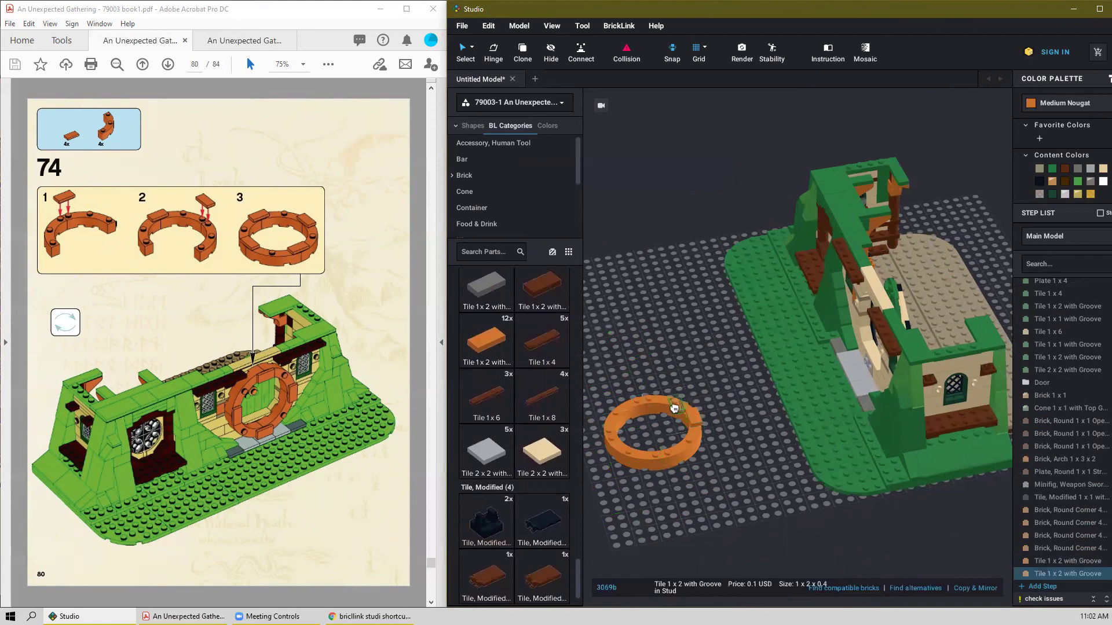
left_click(644, 409)
left_click(611, 435)
left_click(665, 453)
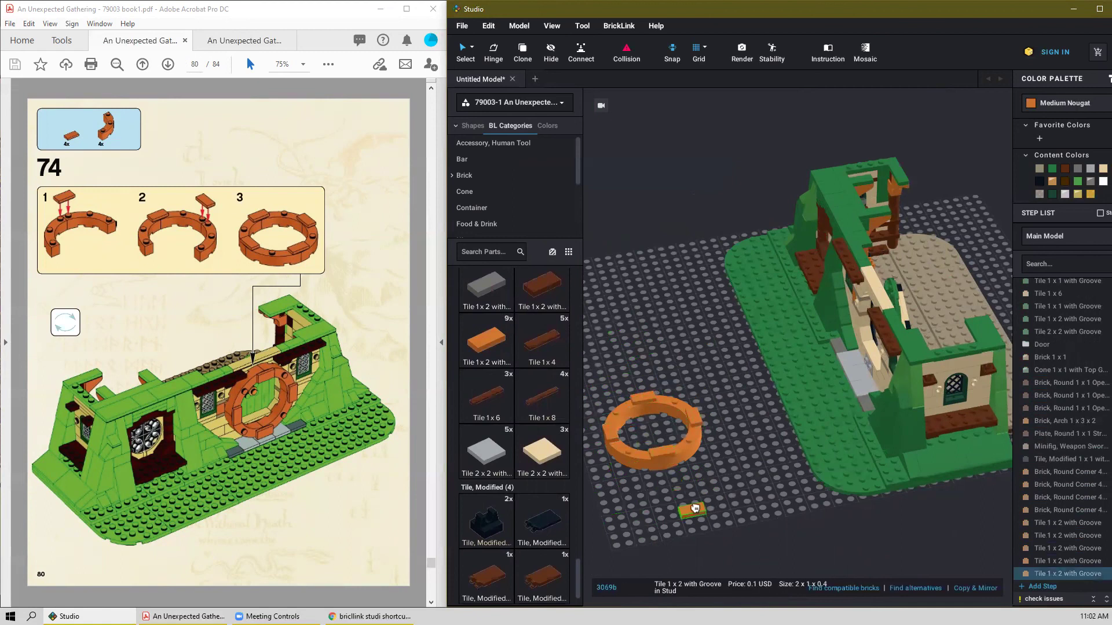
key("Delete")
Turn the complete tiled ring upright, facing outward, and mount it on the outer wall around the green round door.
left_click_drag(728, 334, 601, 503)
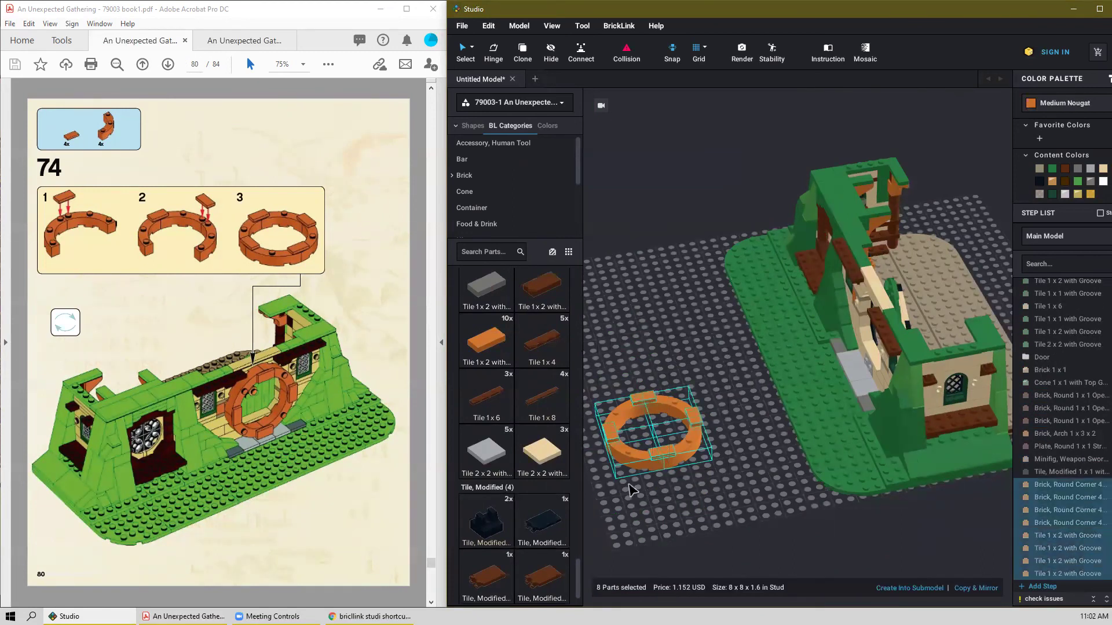
key("Down")
key("Left")
right_click_drag(648, 495, 679, 494)
scroll(897, 473, "up", 2)
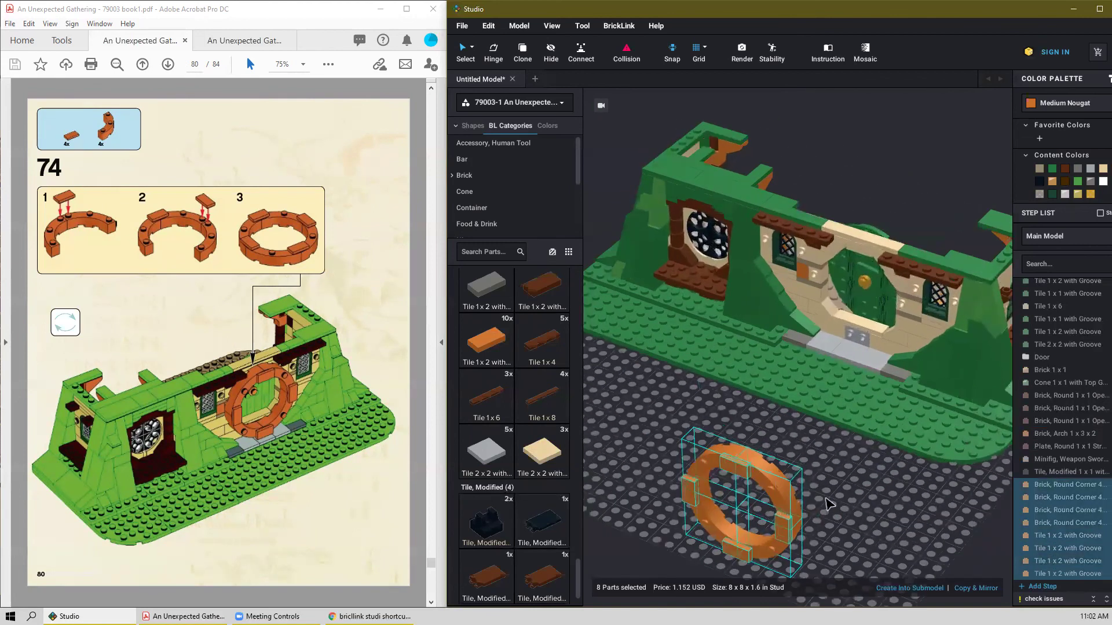
left_click_drag(794, 531, 903, 332)
left_click(779, 475)
For step 75, place a medium nougat Plate, Round 4 x 4 with 2 x 2 Hole on the baseplate in front of the house.
right_click_drag(779, 470, 394, 494)
scroll(252, 487, "down", 1)
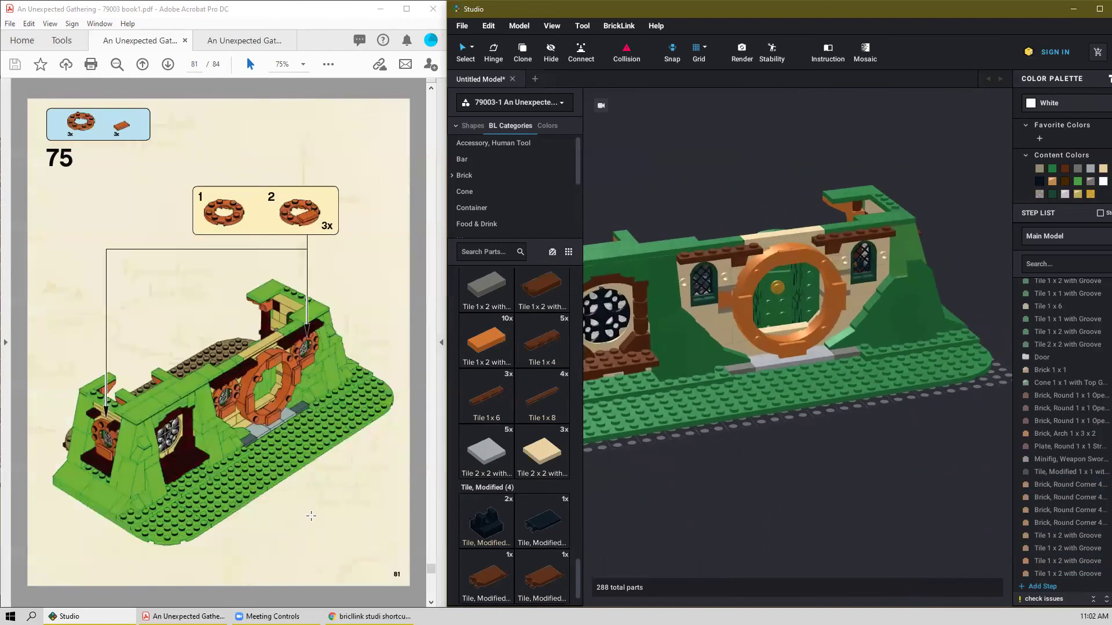
scroll(514, 488, "up", 10)
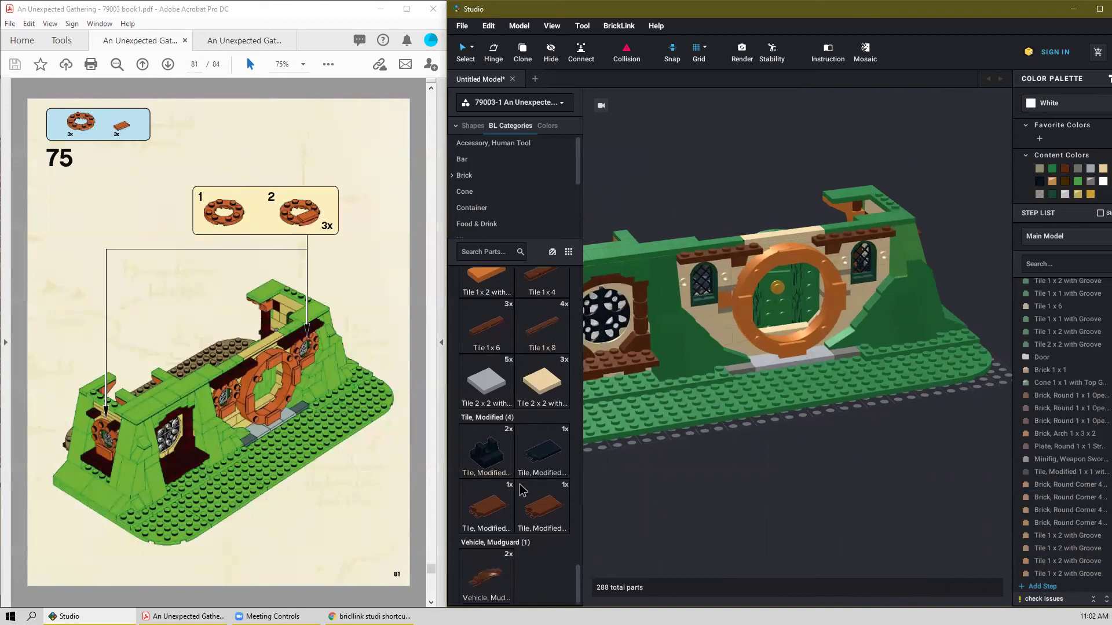
scroll(512, 472, "up", 5)
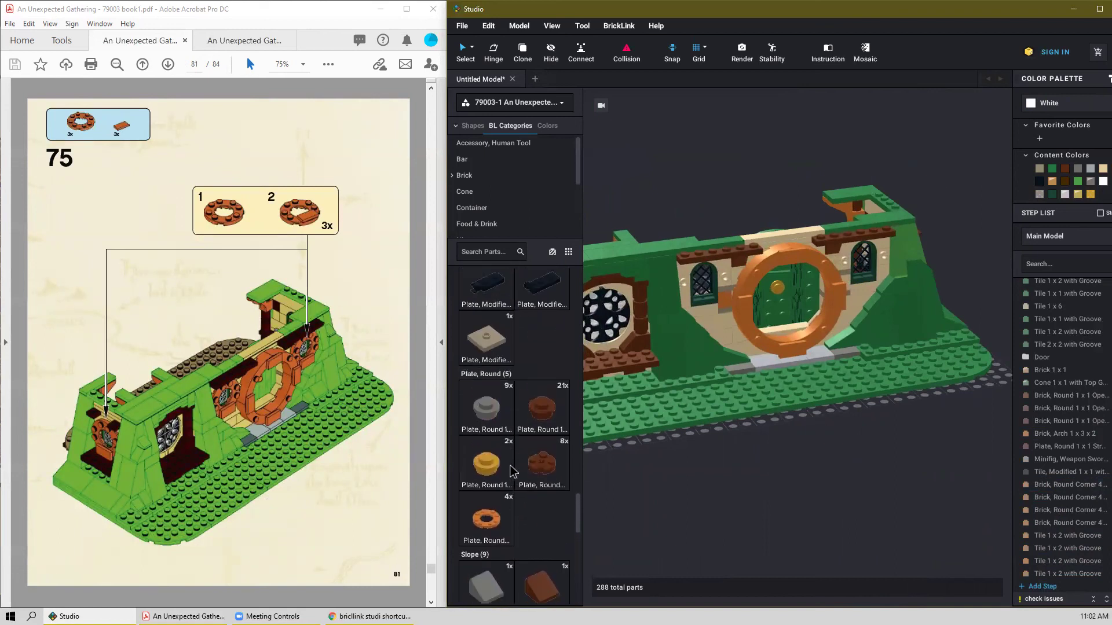
left_click(497, 442)
left_click(740, 481)
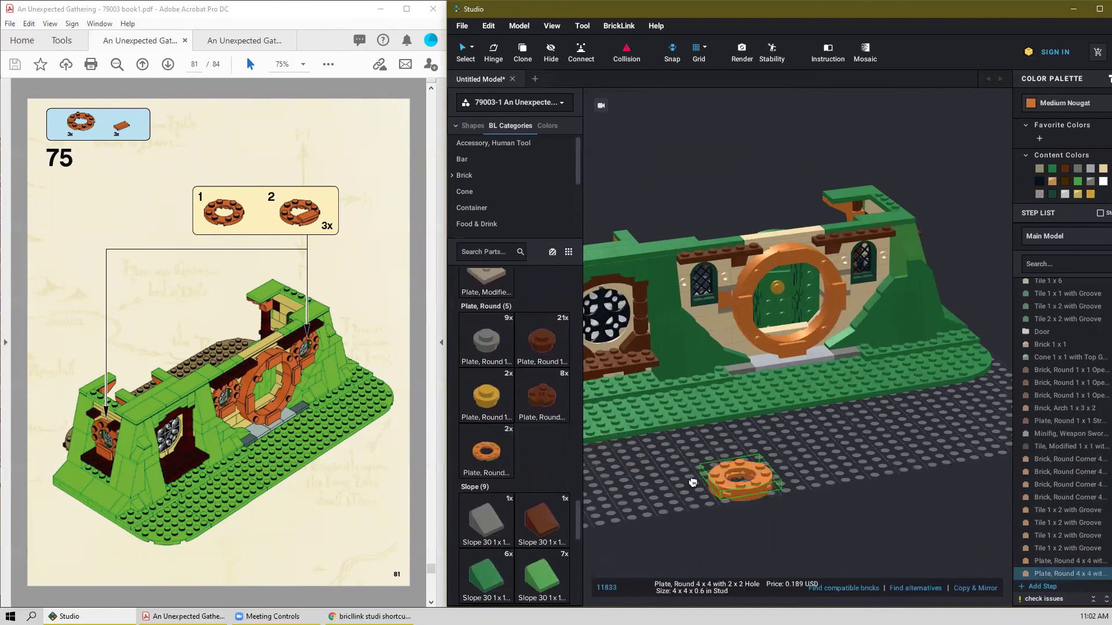
key("Escape")
Put a medium nougat Tile 1 x 2 with Groove on the front edge of the round plate and remove the surplus tile.
scroll(515, 495, "down", 10)
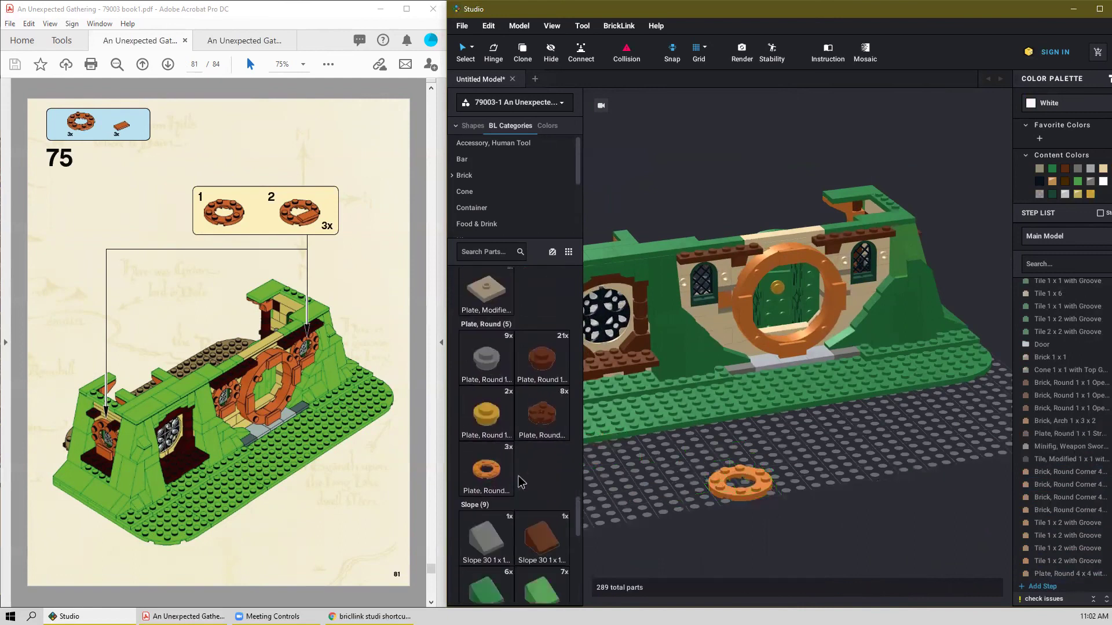
scroll(553, 508, "down", 1)
left_click(487, 416)
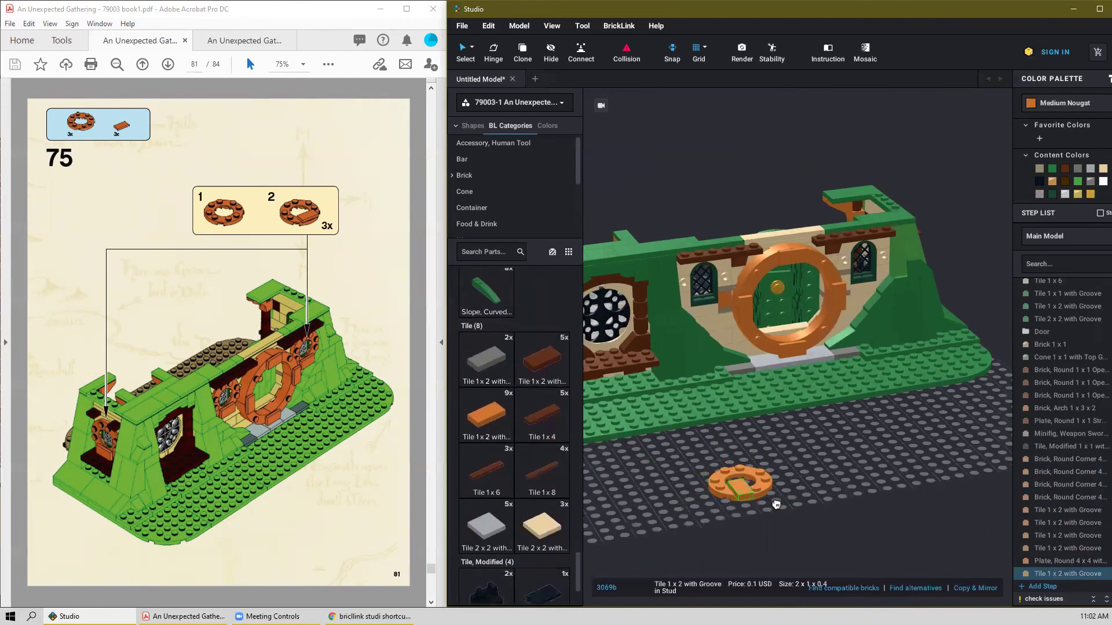
left_click(802, 472)
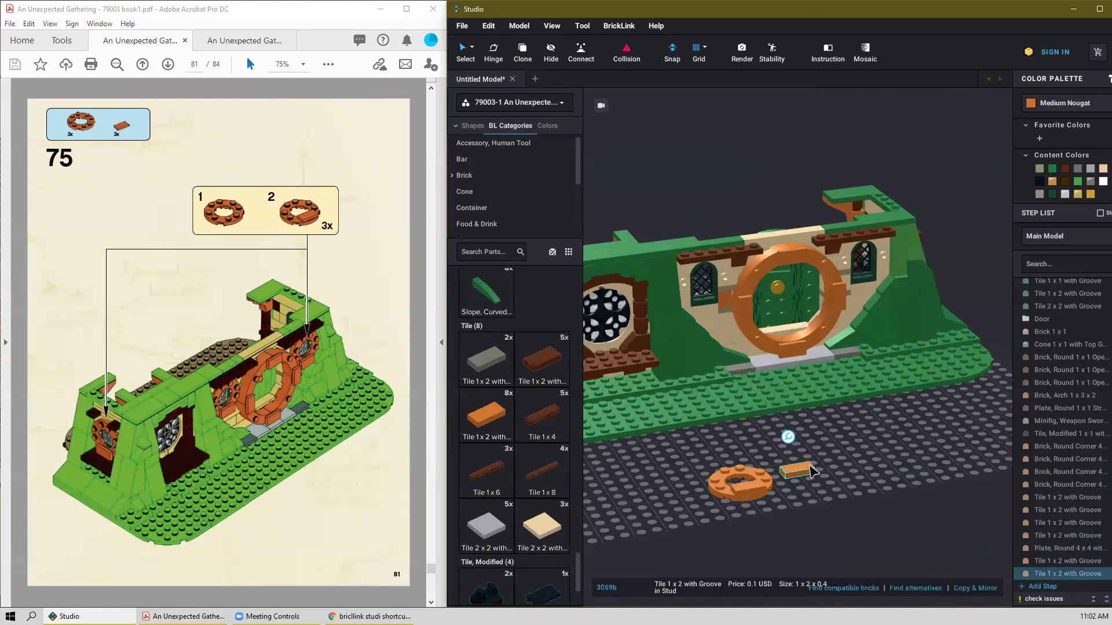
key("ctrl+z")
Turn the round plate and its tile upright together and mount them around the lattice window between the large round window and the door.
left_click_drag(810, 453, 687, 523)
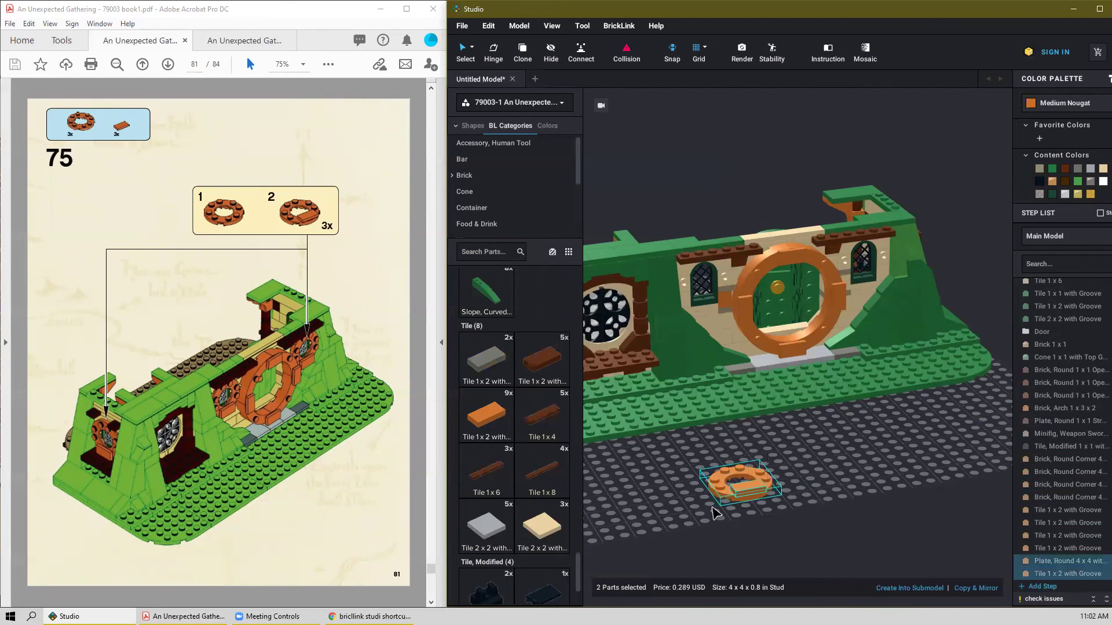
key("Down")
left_click_drag(771, 470, 711, 307)
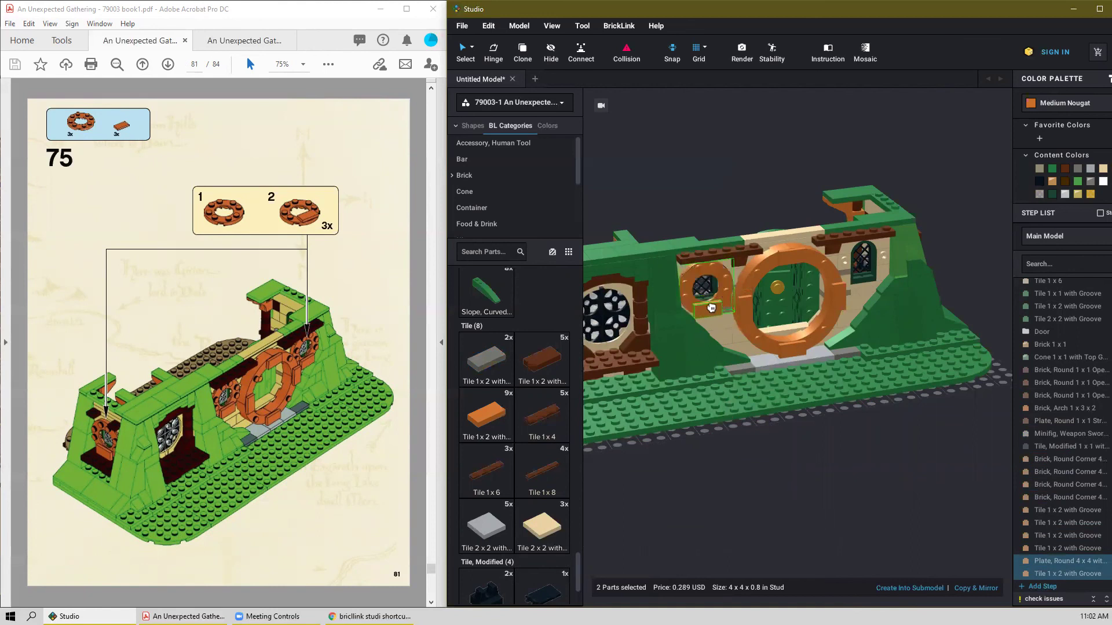
Duplicate the round window frame onto the lattice window on the door's other side and onto the window in the end wall.
left_click_drag(762, 338, 875, 268)
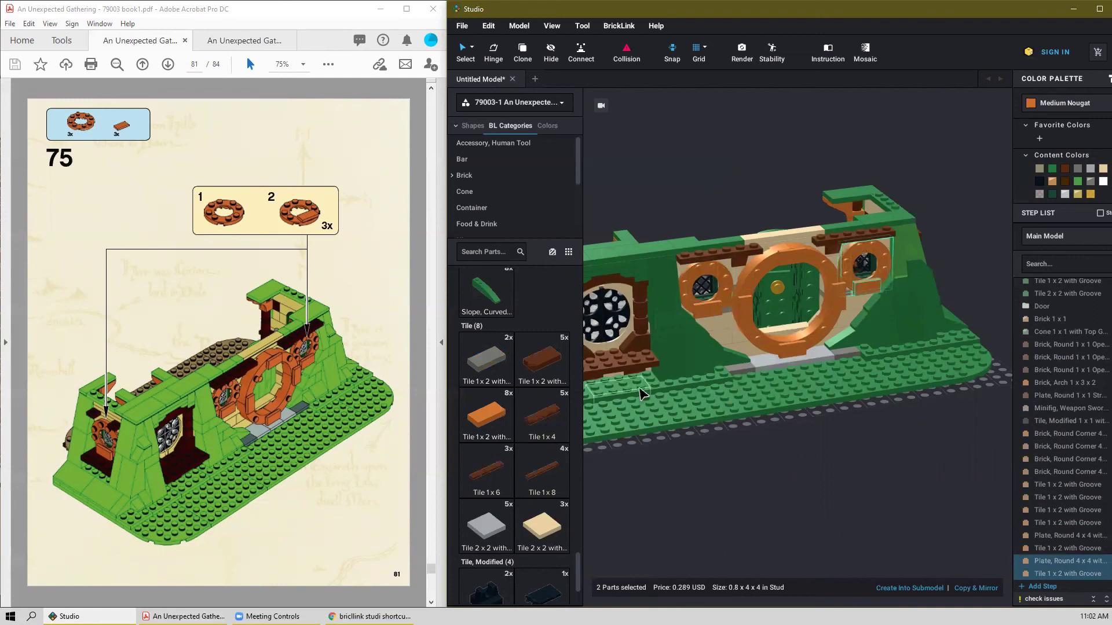
right_click_drag(729, 449, 806, 482)
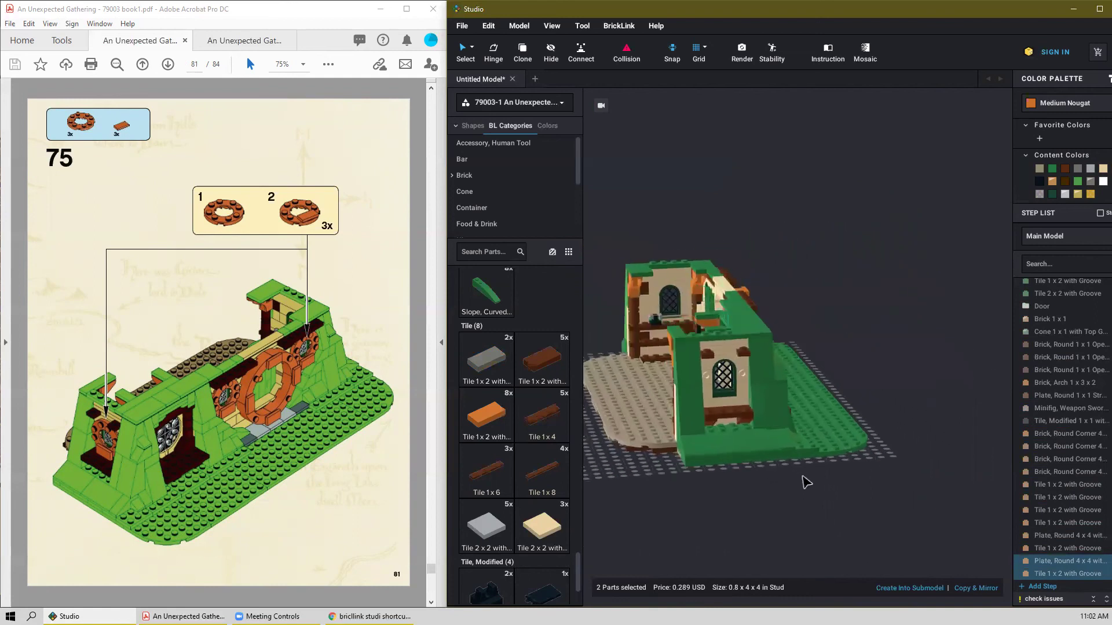
key("ctrl+v")
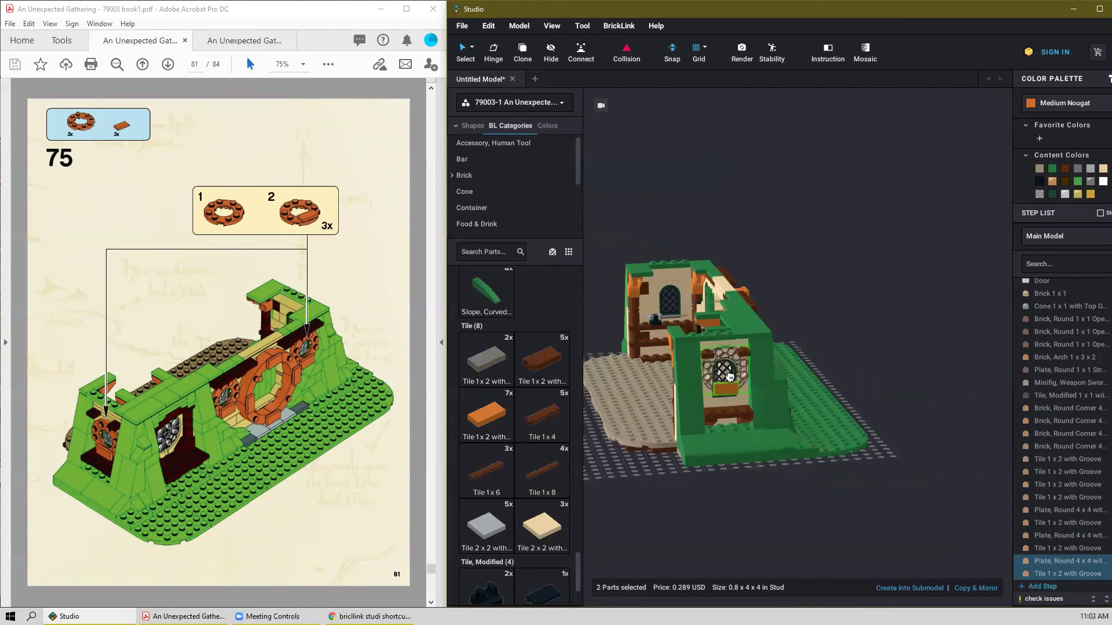
right_click_drag(840, 405, 776, 403)
left_click(739, 540)
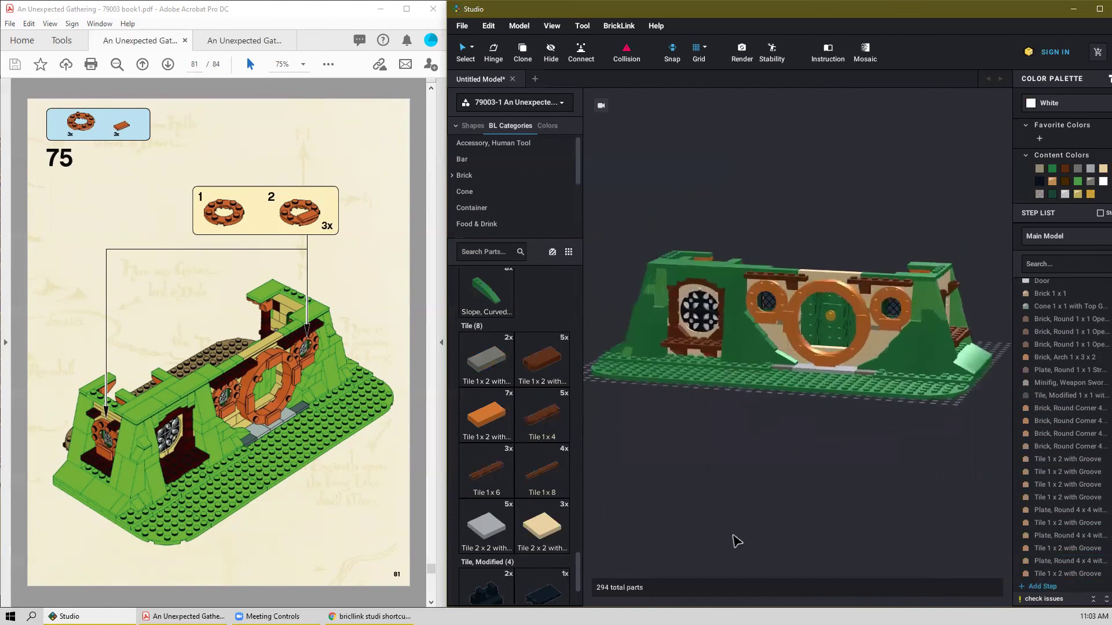
For step 76, mount a reddish brown Vehicle, Mudguard 1 1/2 x 6 x 1 with Arch on the wall above the round door frame.
scroll(278, 412, "down", 1)
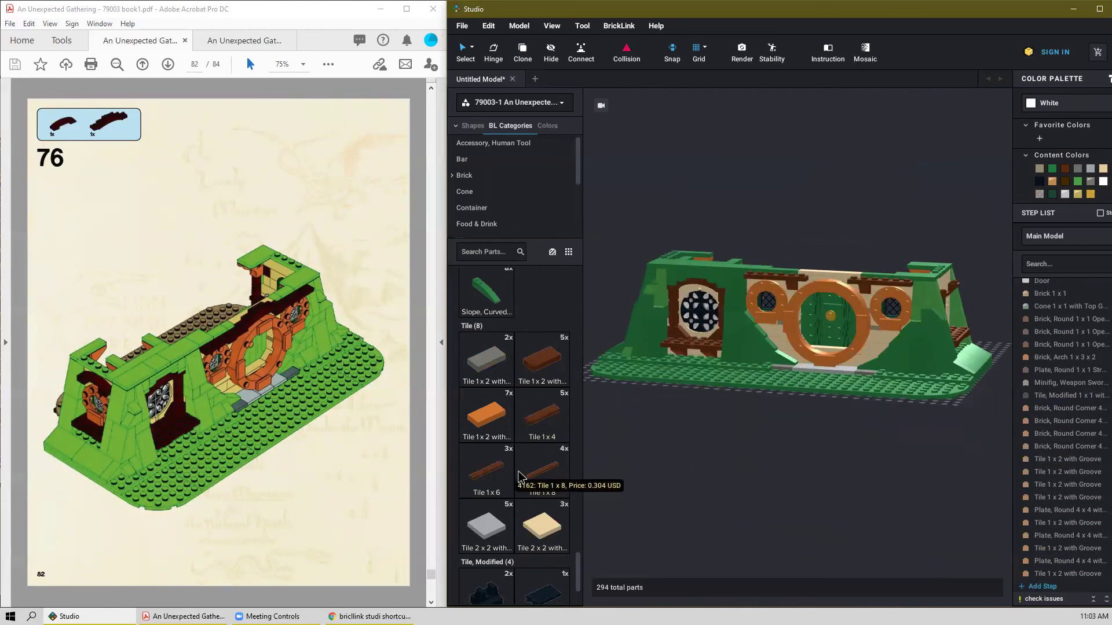
scroll(519, 476, "down", 3)
left_click_drag(505, 587, 865, 299)
right_click_drag(836, 280, 724, 371)
left_click_drag(724, 372, 860, 291)
right_click_drag(861, 292, 903, 246)
scroll(903, 246, "up", 5)
left_click_drag(849, 220, 905, 205)
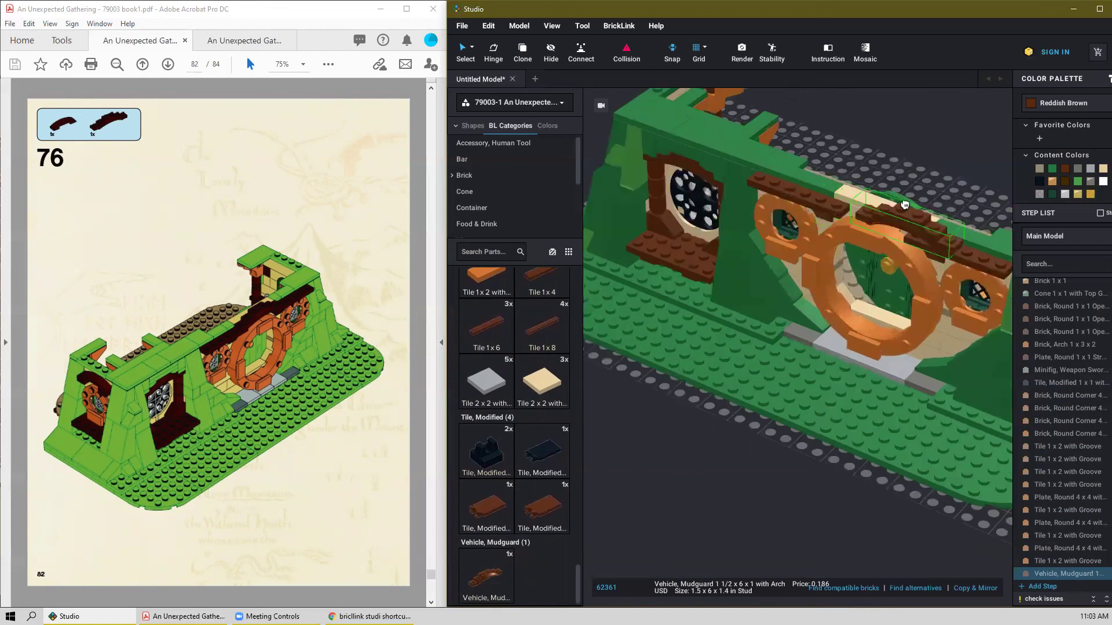
left_click(881, 206)
right_click_drag(721, 304, 778, 261)
scroll(776, 263, "down", 3)
right_click_drag(674, 359, 729, 379)
key("Escape")
Place a reddish brown Slope, Curved 4 x 1 Double No Studs above the round-framed window on the end wall.
scroll(527, 524, "down", 2)
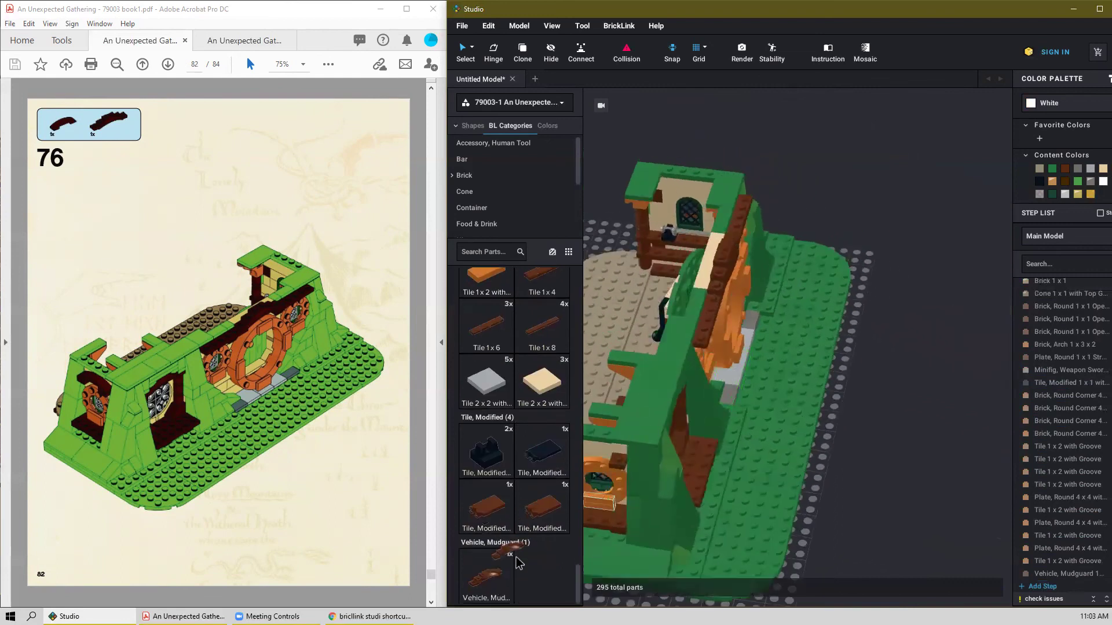
scroll(513, 513, "up", 10)
left_click(554, 482)
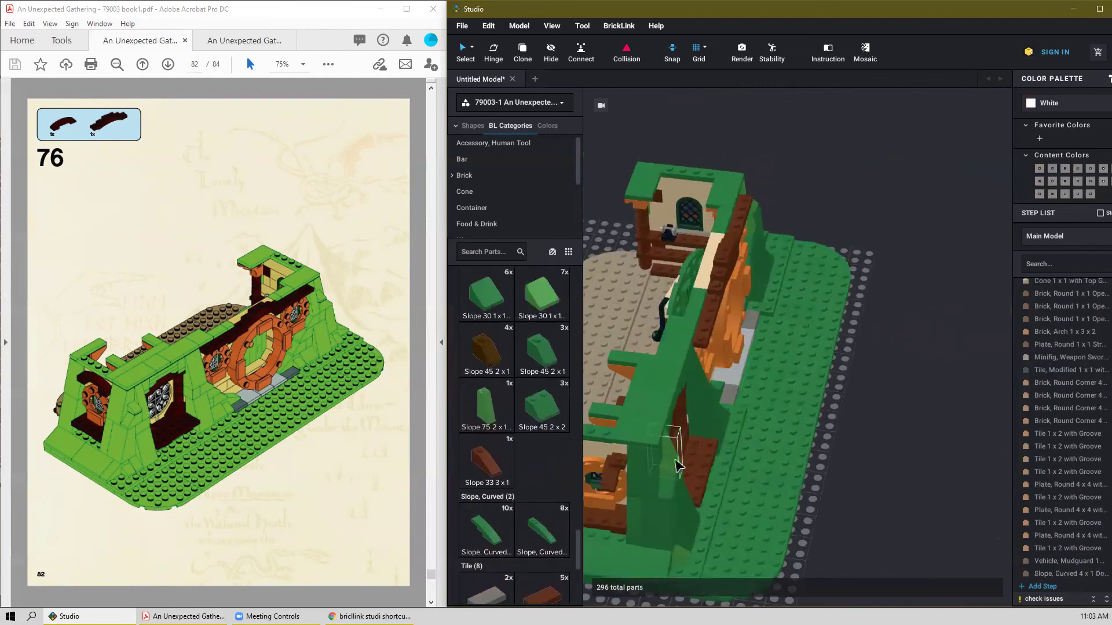
left_click(677, 463)
scroll(675, 413, "down", 5)
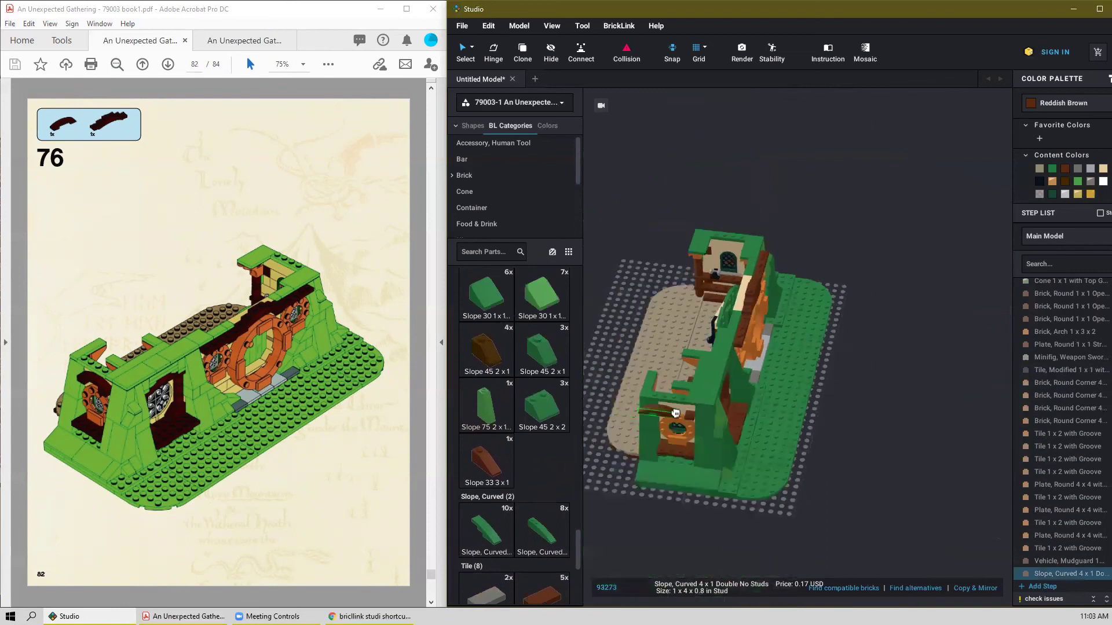
left_click(682, 415)
right_click_drag(826, 401, 729, 386)
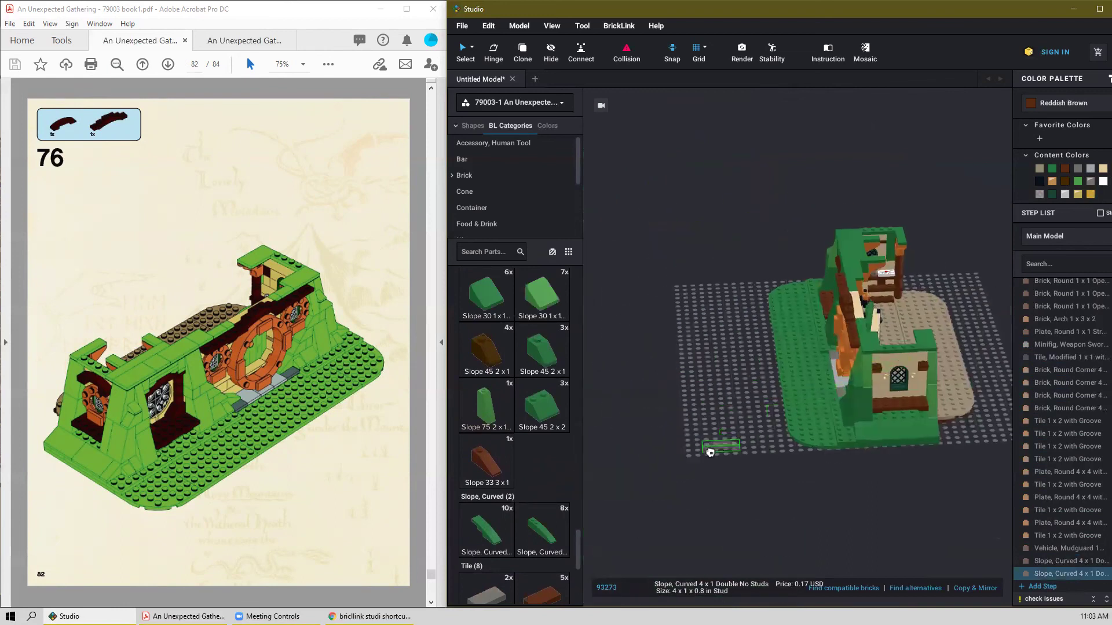
For step 77, duplicate the round window frame with its tile from beside the door onto the bare lattice window in the remaining end wall.
key("Escape")
scroll(366, 431, "down", 1)
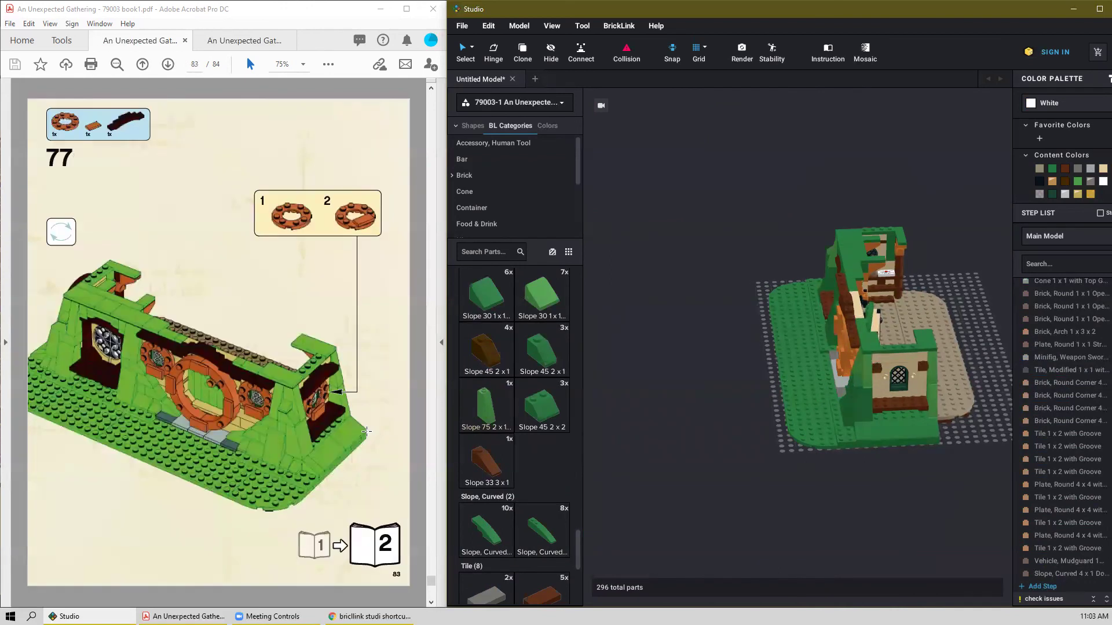
right_click_drag(753, 469, 900, 329)
left_click(896, 326)
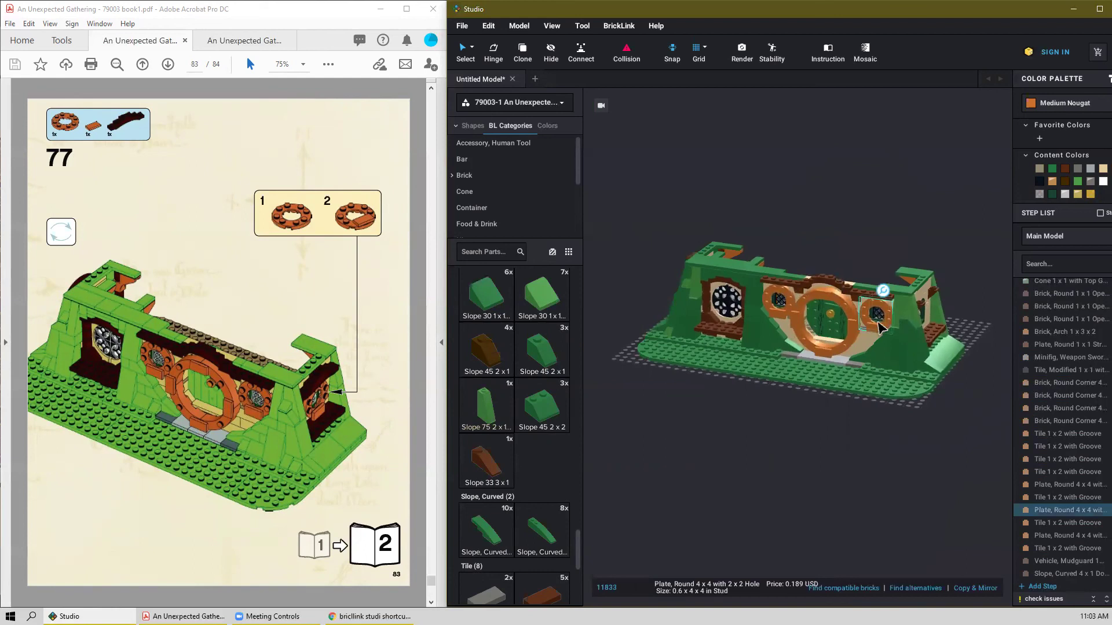
left_click(874, 333, "shift")
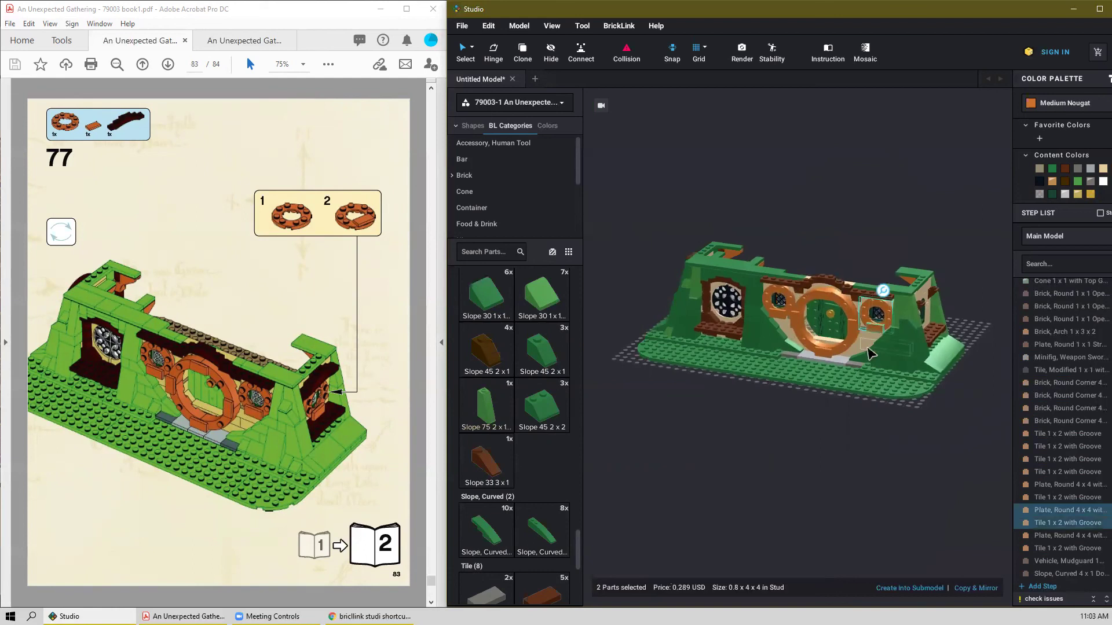
key("ctrl+c")
key("ctrl+v")
right_click_drag(981, 385, 895, 398)
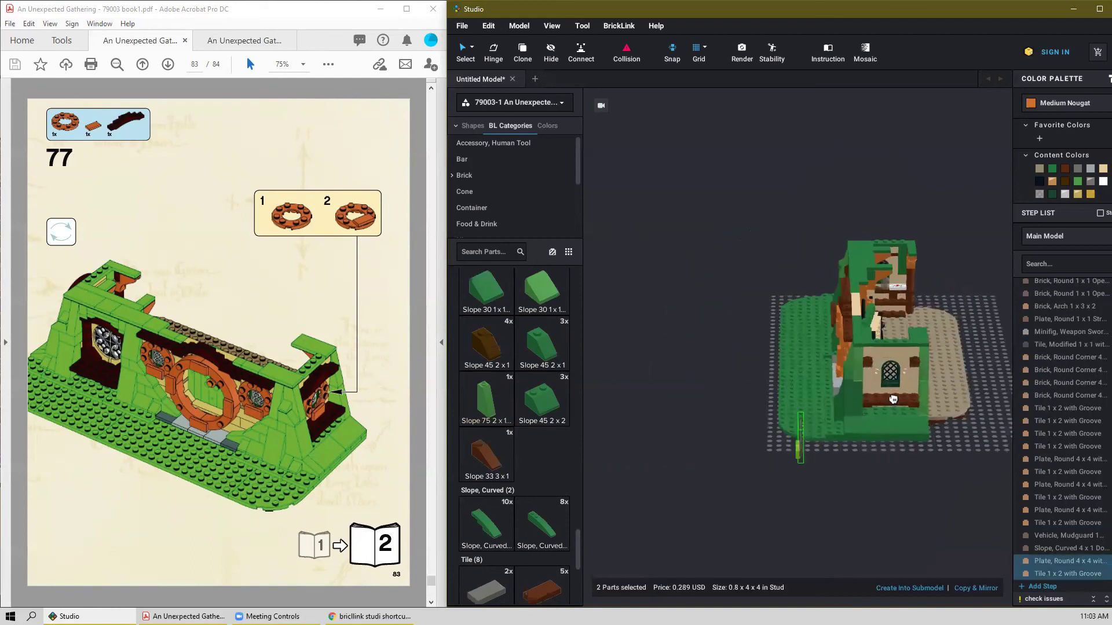
scroll(935, 404, "up", 3)
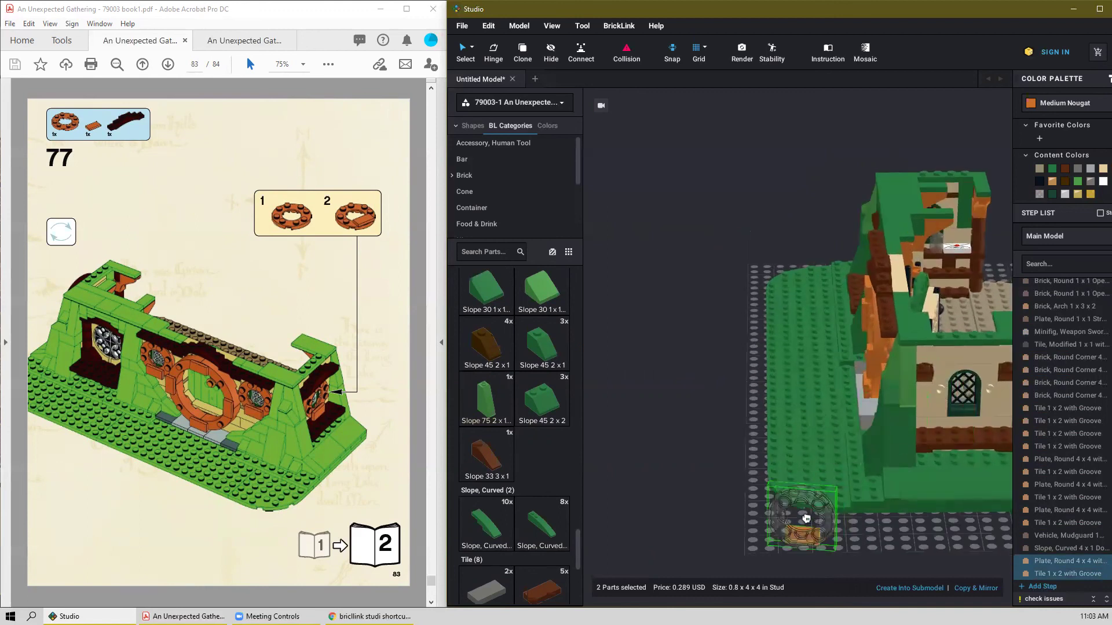
left_click(978, 386)
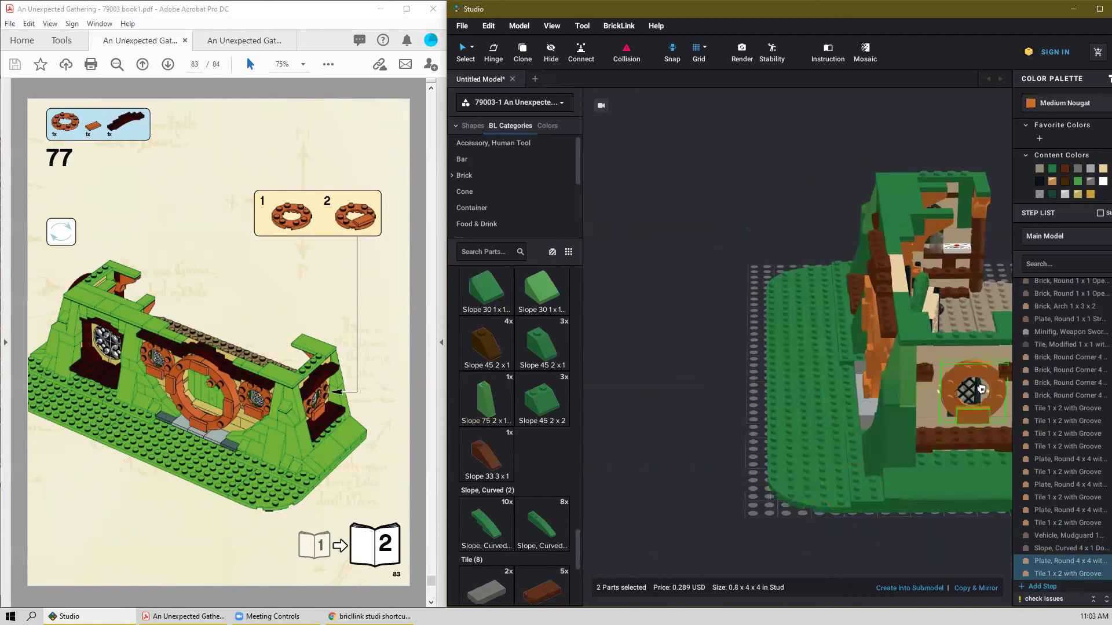
left_click(970, 394)
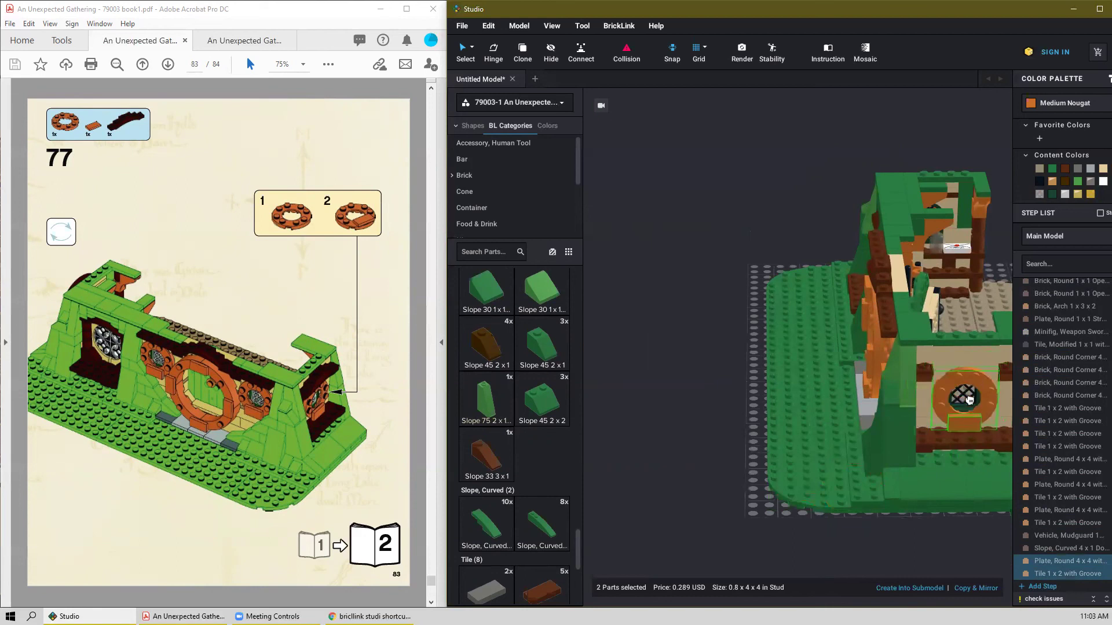
right_click_drag(708, 477, 716, 475)
left_click(716, 475)
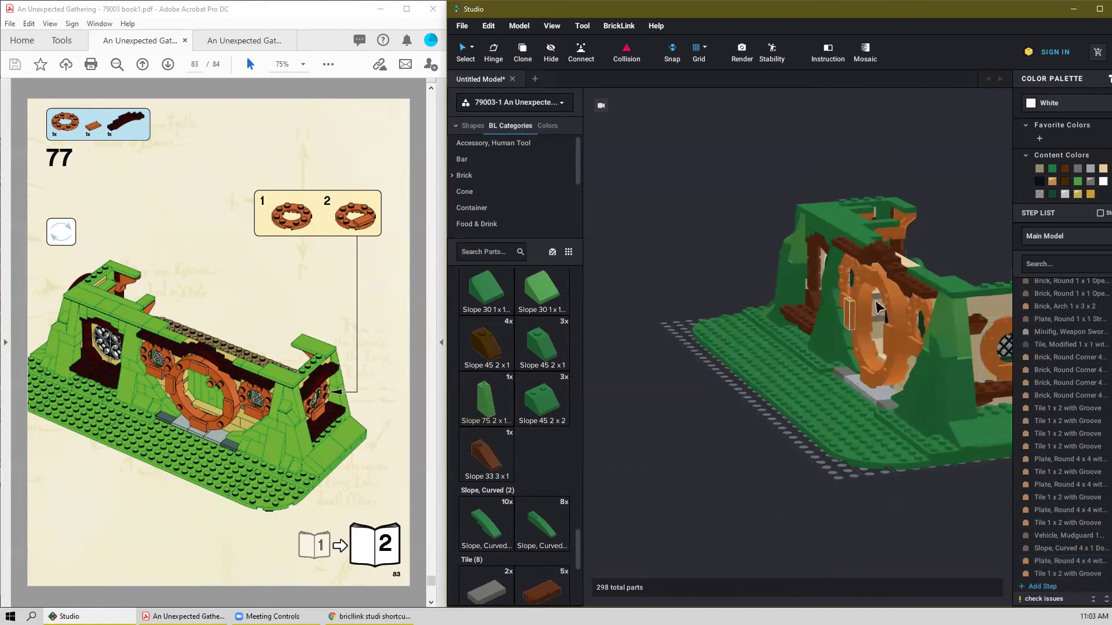
Duplicate the reddish brown Vehicle, Mudguard 1 1/2 x 6 x 1 with Arch from above the door onto the wall above the newly framed end window.
left_click(891, 261)
left_click_drag(891, 258, 773, 452)
right_click_drag(774, 453, 690, 482)
left_click_drag(690, 483, 788, 381)
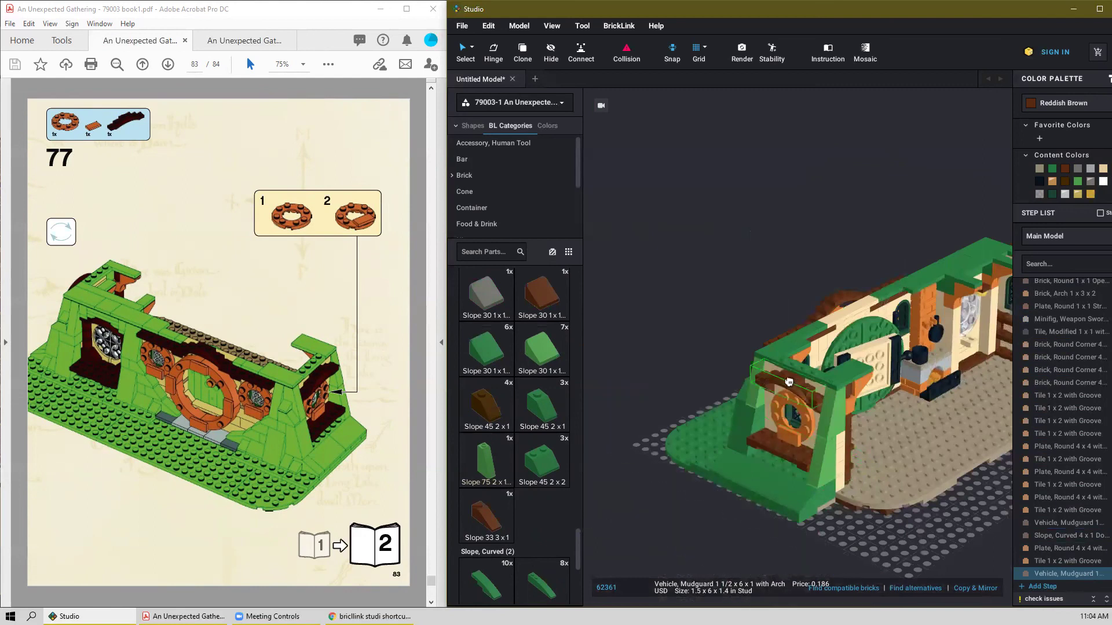
left_click(670, 499)
right_click_drag(687, 502, 718, 490)
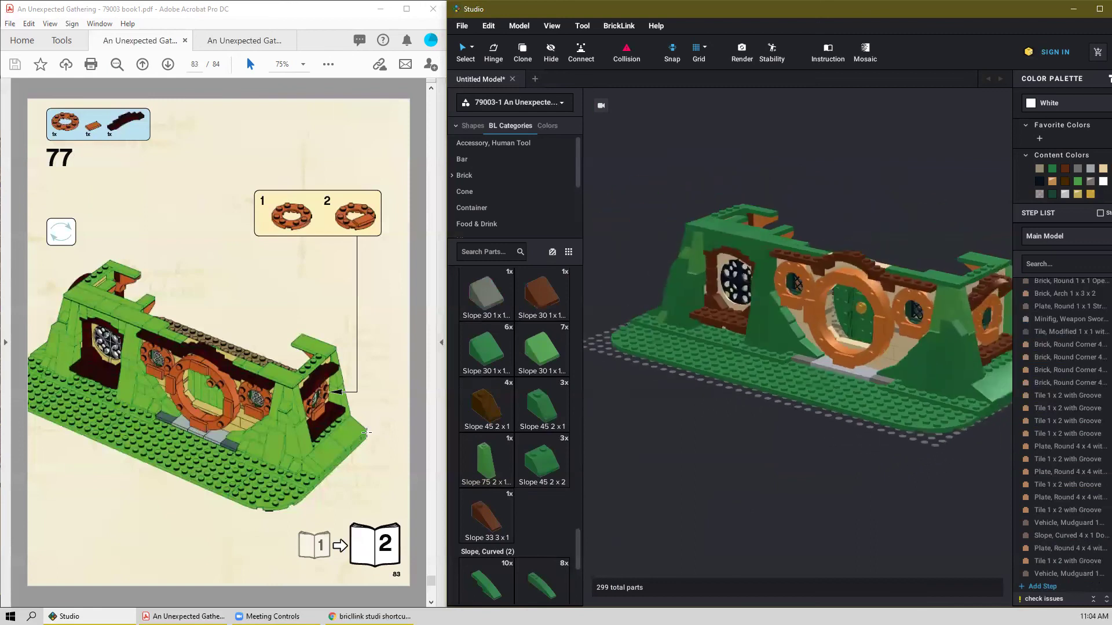
Finish the first instruction booklet and bring up page 2 of 79003 book2.pdf.
scroll(278, 439, "down", 3)
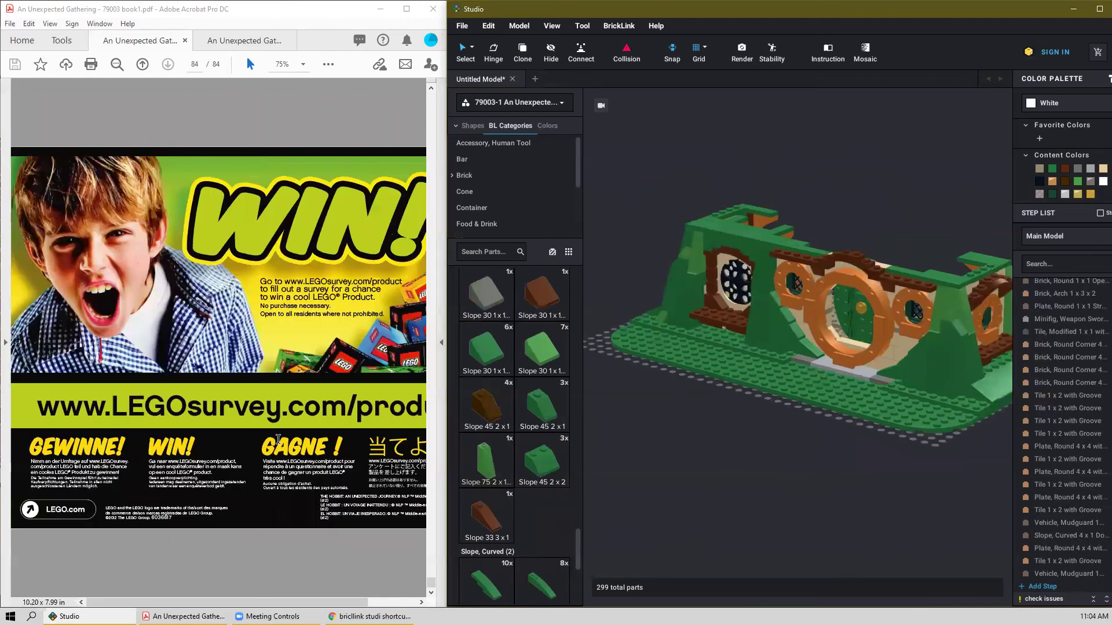
left_click(255, 41)
left_click_drag(431, 326, 445, 113)
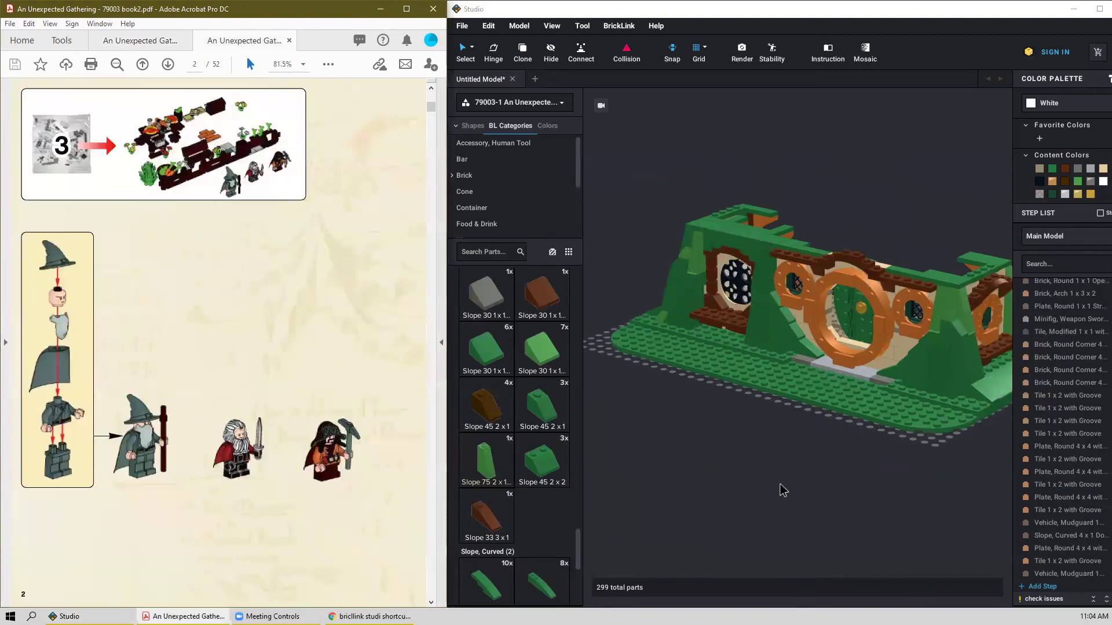
Look over the hobbit house's front facade and its furnished interior to check the result of the first booklet.
left_click(820, 454)
scroll(849, 470, "down", 2)
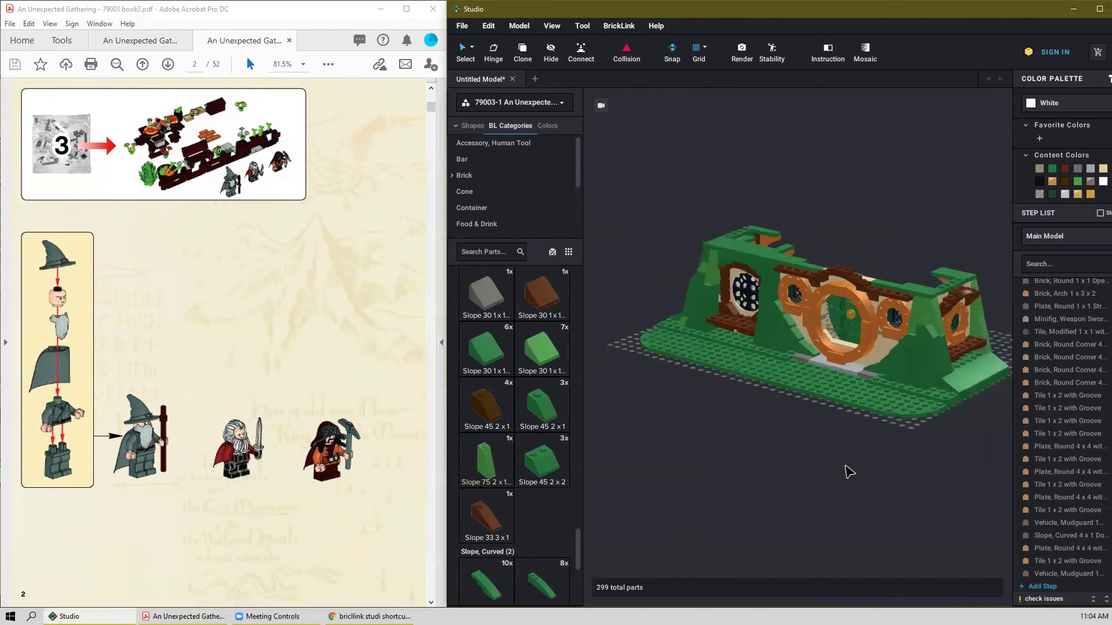
mouse_move(755, 451)
right_mouse_down()
mouse_move(859, 442)
mouse_move(737, 446)
mouse_move(770, 460)
mouse_move(761, 451)
right_mouse_up()
scroll(796, 400, "down", 3)
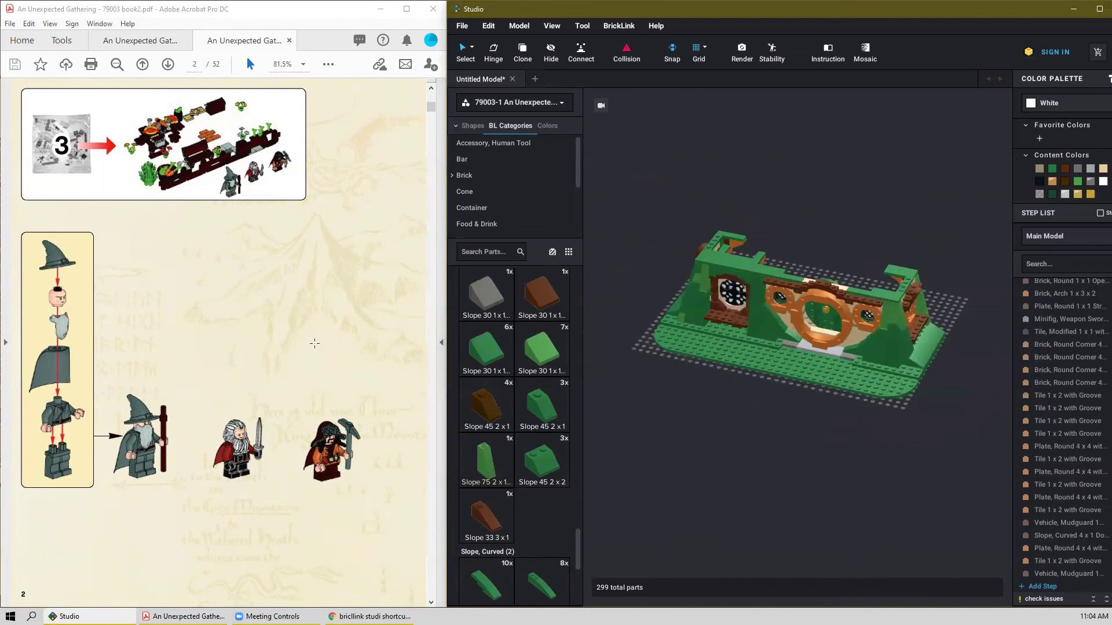
right_click_drag(906, 489, 838, 495)
scroll(961, 336, "up", 5)
scroll(962, 336, "down", 3)
right_click_drag(952, 377, 926, 457)
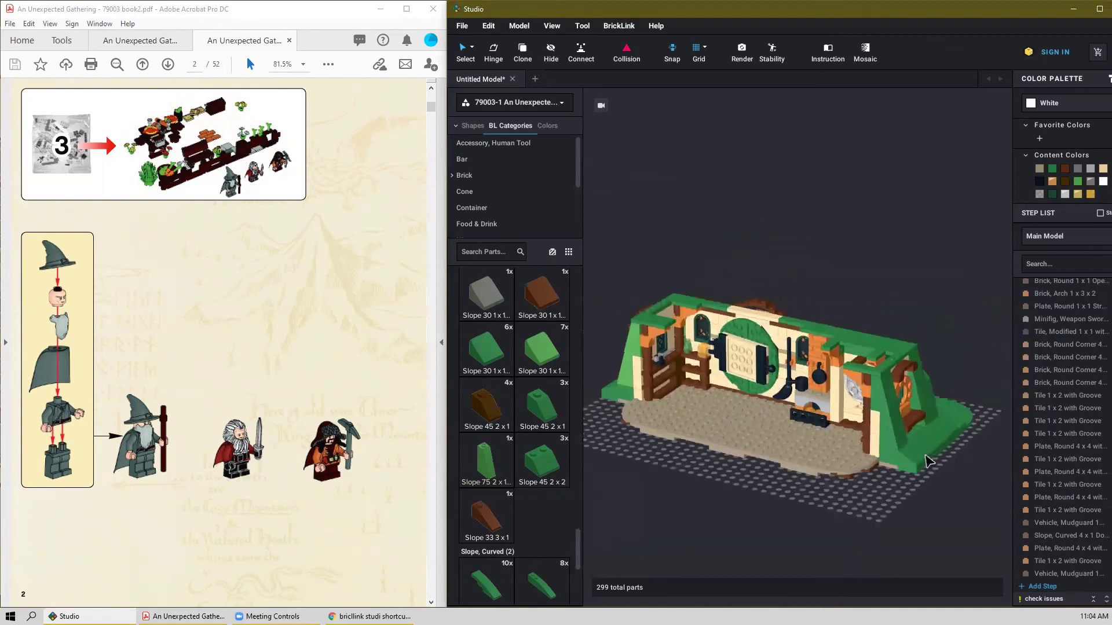
Examine the round Door submodel up close from inside and the surrounding walls from both sides.
left_click(756, 341)
right_click_drag(756, 341, 915, 293)
scroll(768, 333, "up", 5)
scroll(768, 333, "up", 3)
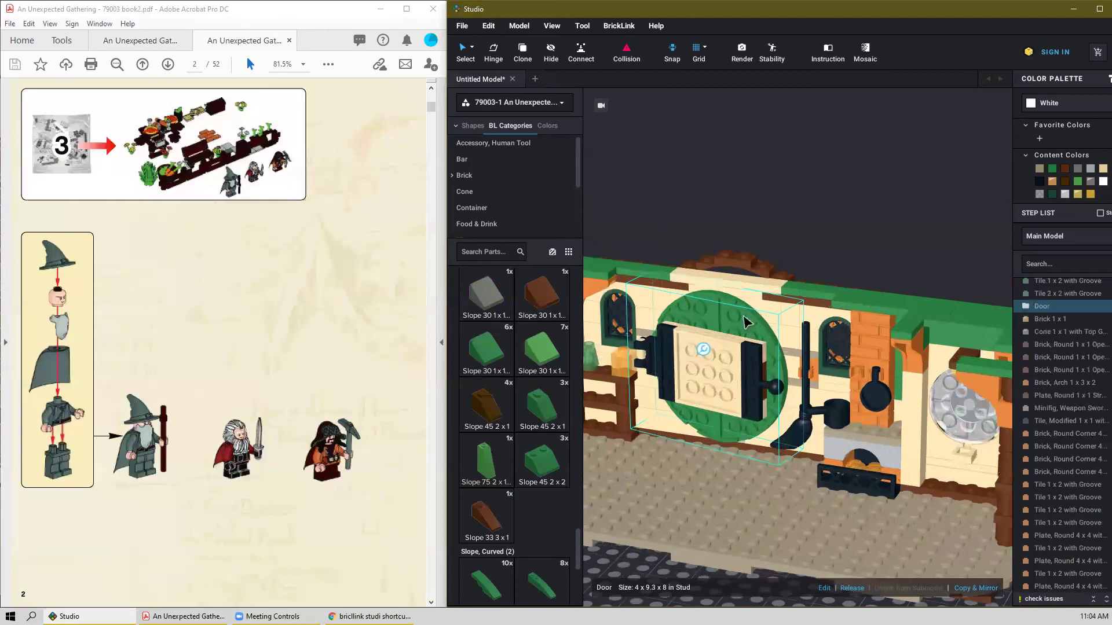
scroll(874, 240, "down", 8)
mouse_move(886, 452)
right_mouse_down()
mouse_move(783, 461)
mouse_move(868, 446)
right_mouse_up()
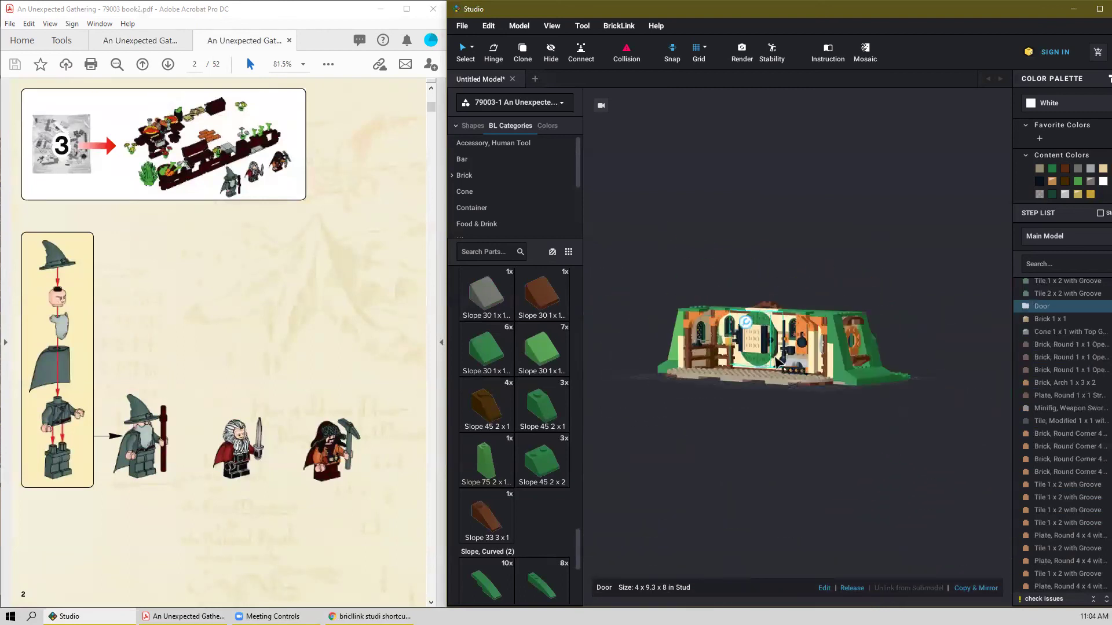
scroll(776, 361, "up", 5)
right_click_drag(763, 423, 684, 412)
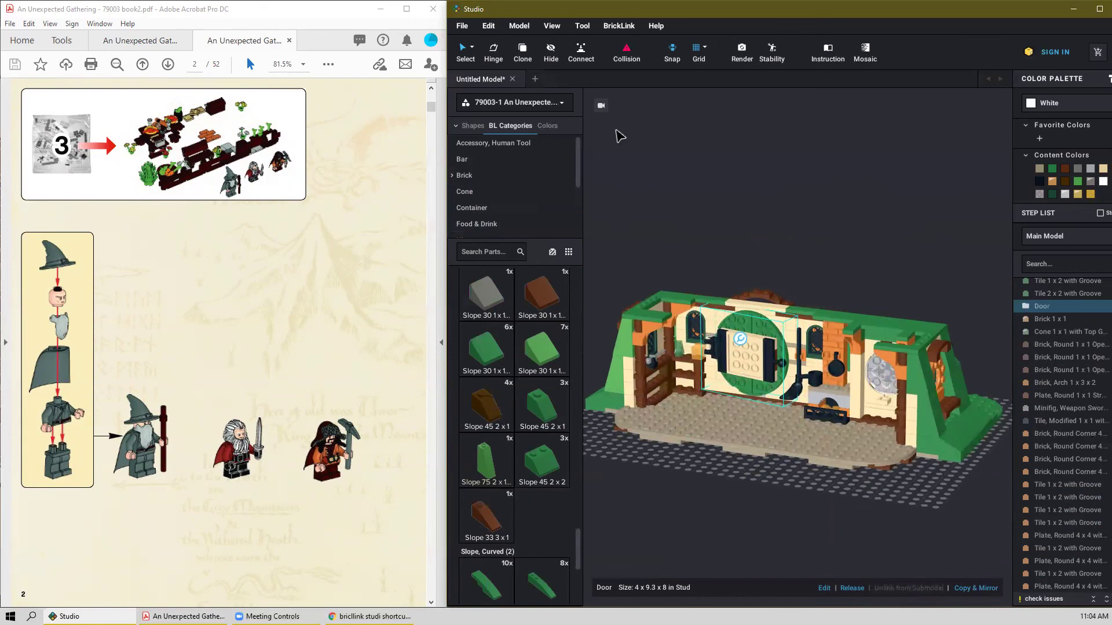
right_click_drag(957, 271, 868, 266)
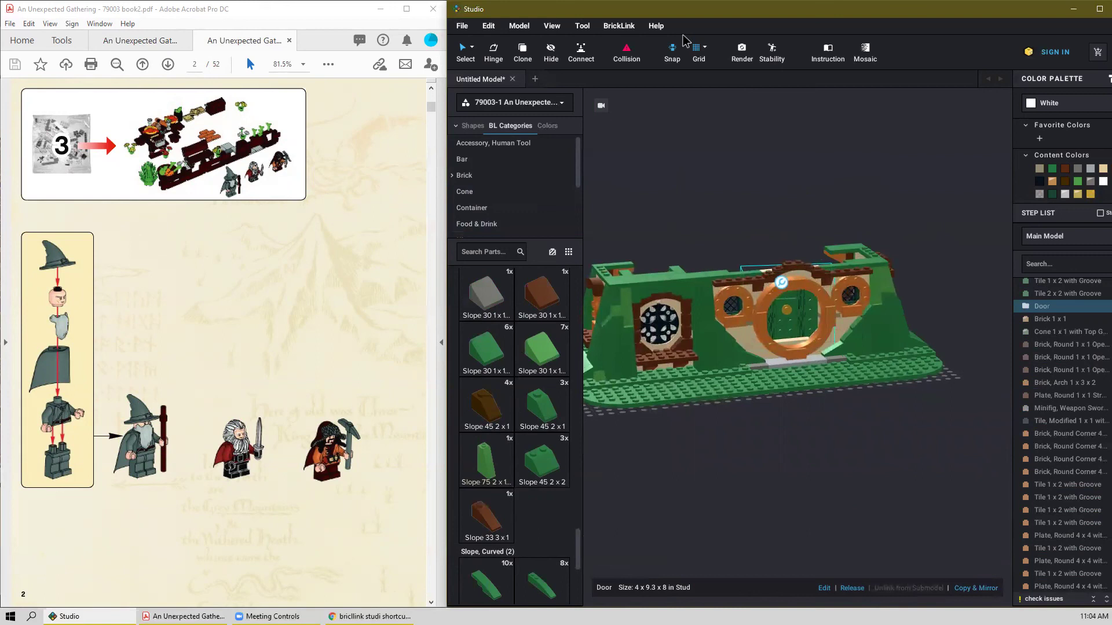